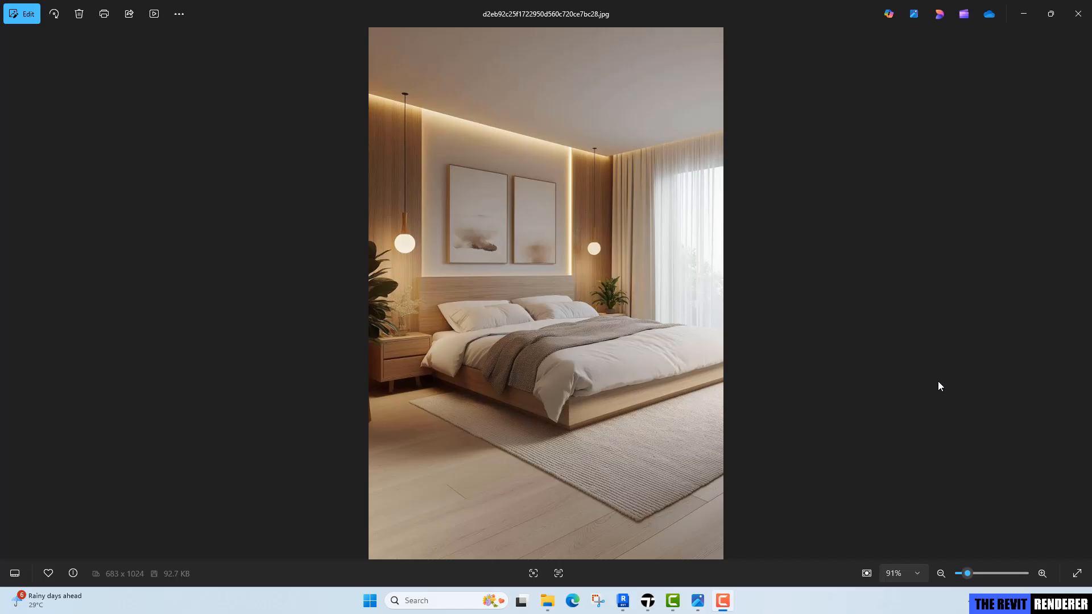
Switch to Revit and create a new project from the Metric-Architectural Template.
left_click(624, 605)
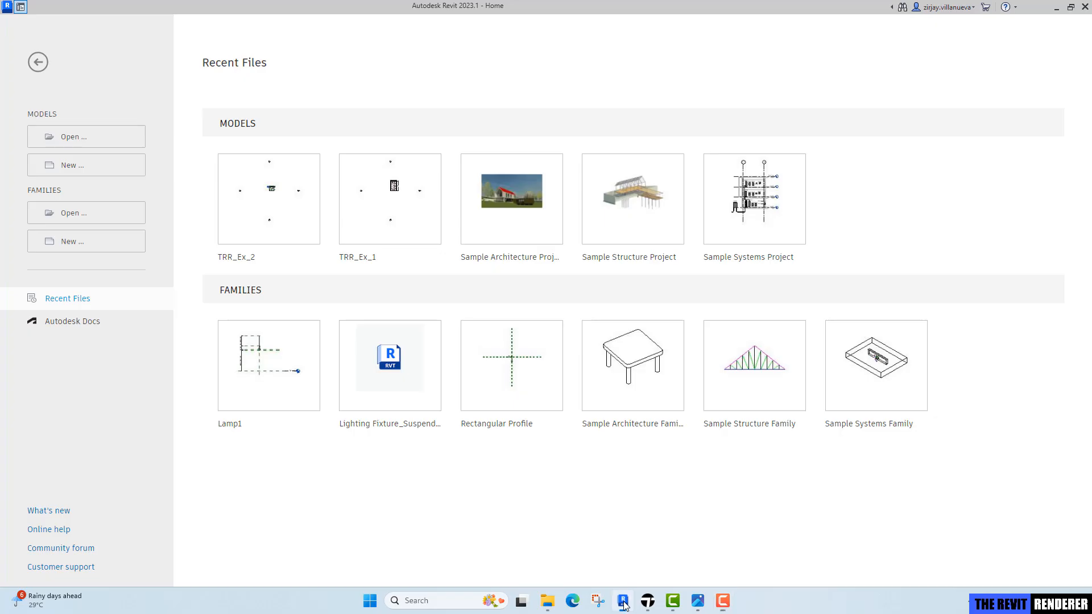
left_click(67, 171)
left_click(560, 279)
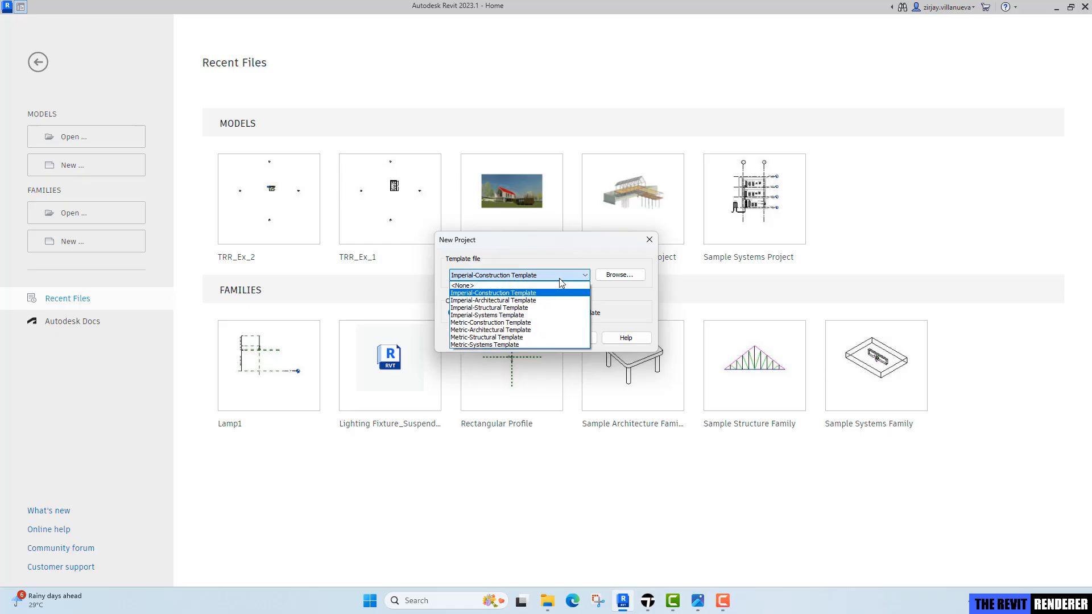
left_click(519, 330)
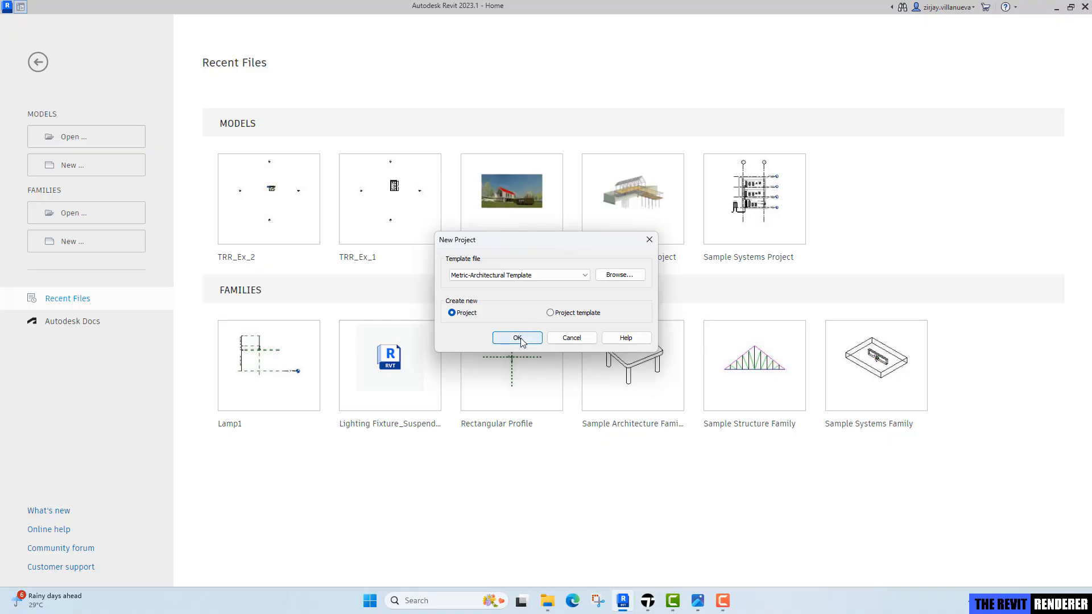
left_click(519, 338)
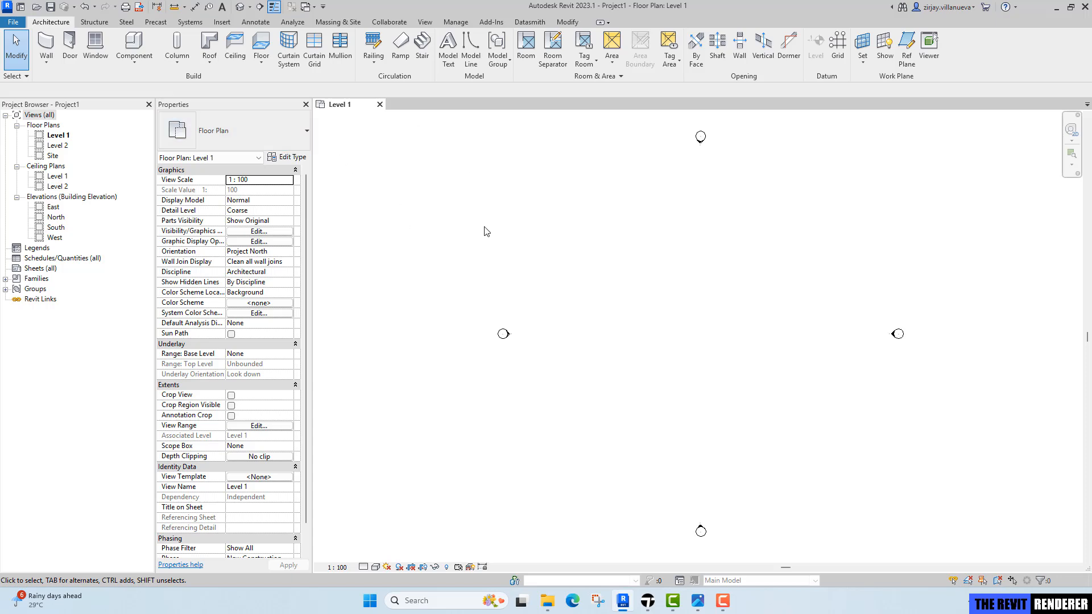
Start an architectural wall of type Generic - 200mm using the Rectangle draw option.
left_click(47, 62)
left_click(65, 83)
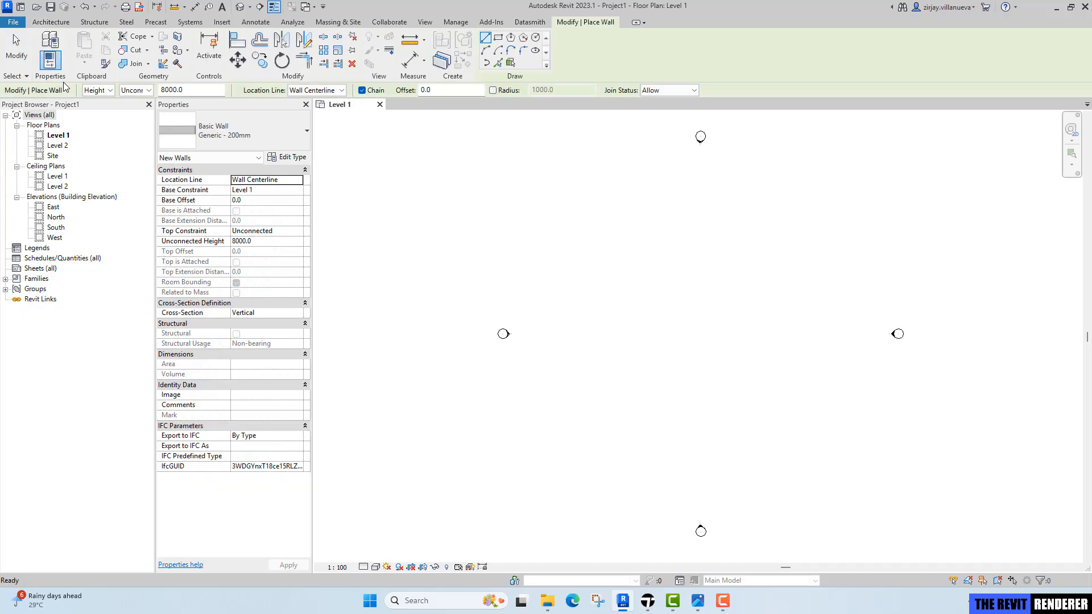
left_click(261, 137)
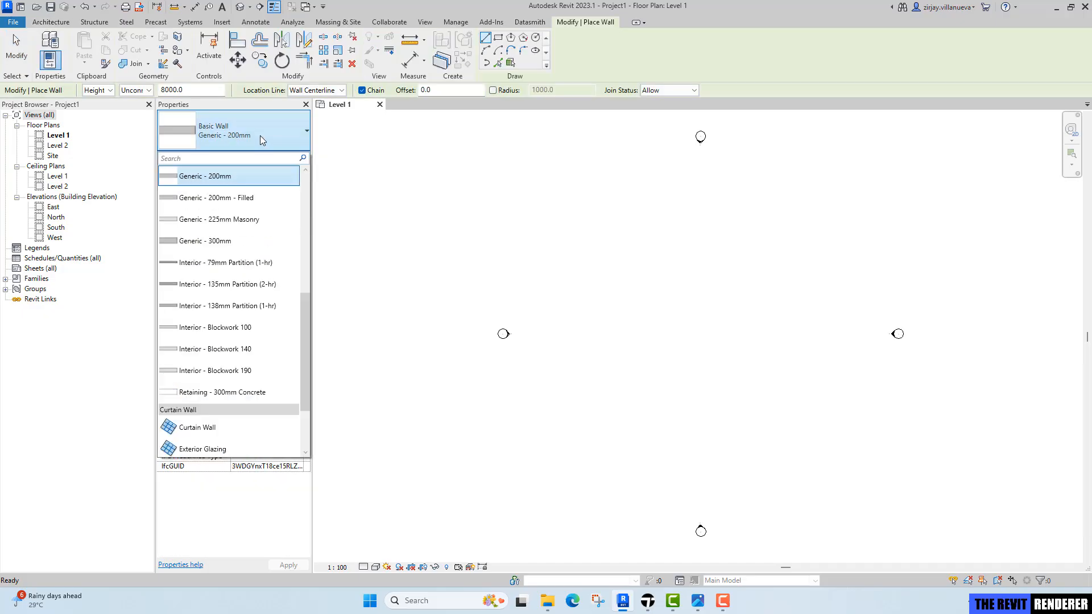
scroll(265, 210, "down", 1)
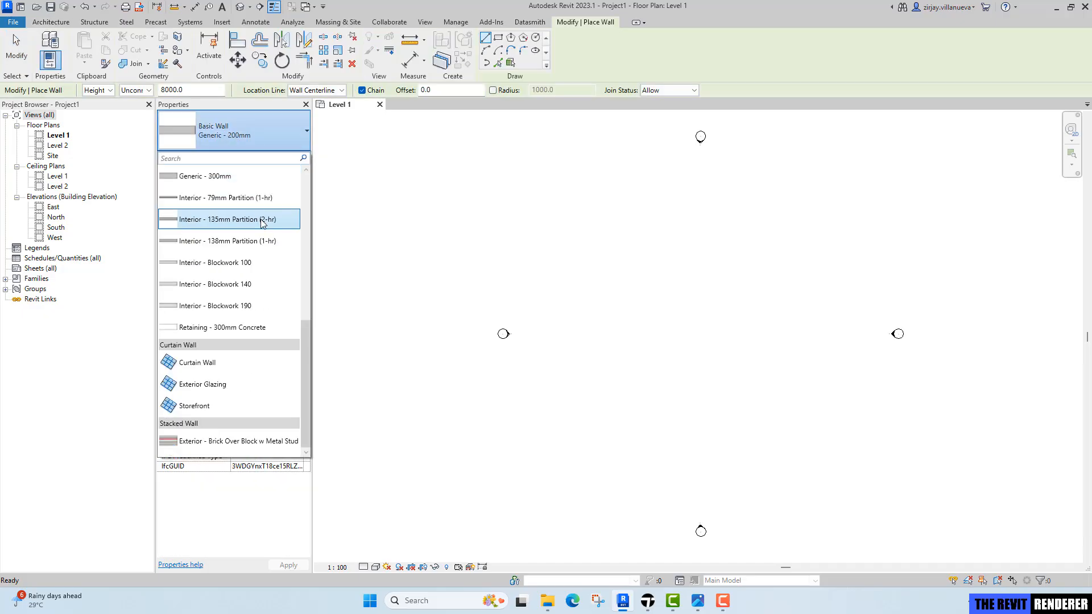
scroll(266, 212, "up", 3)
left_click(243, 307)
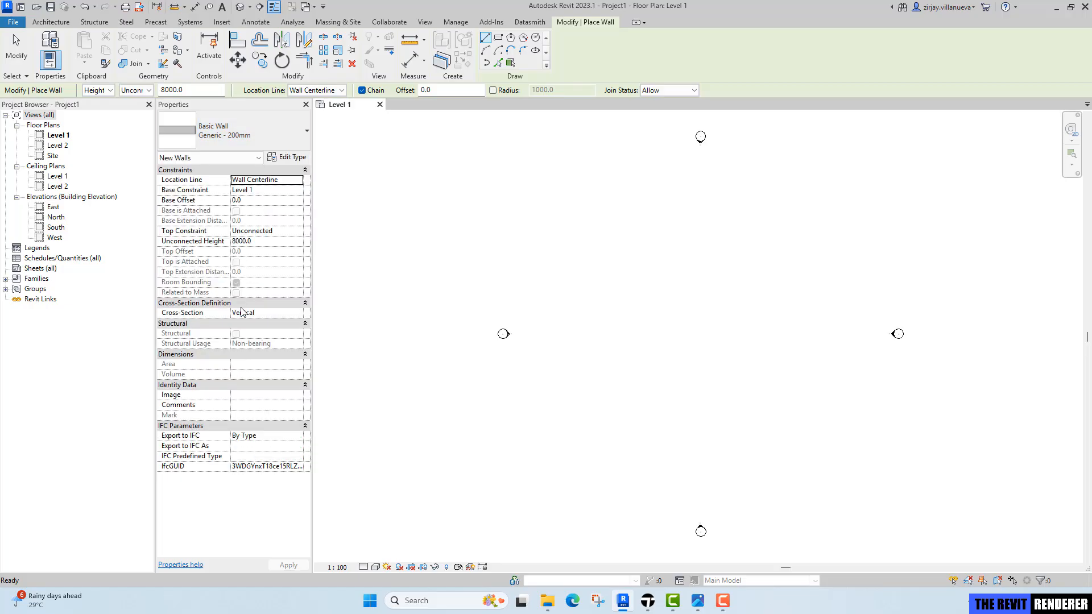
left_click(499, 39)
Set the wall location line to Finish Face: Interior and its height up to Level 2.
left_click(319, 90)
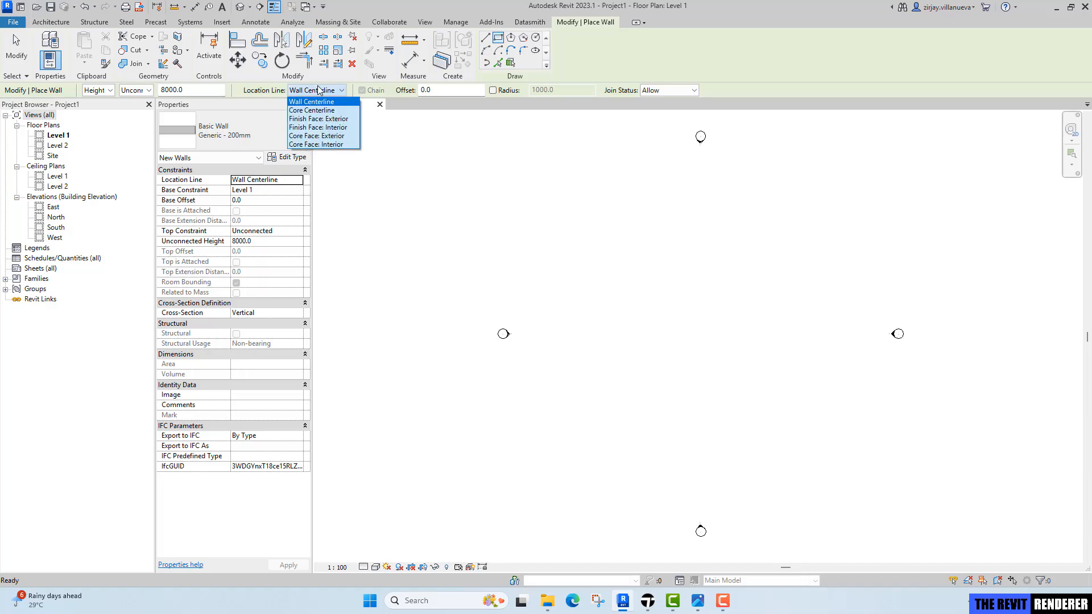
left_click(325, 127)
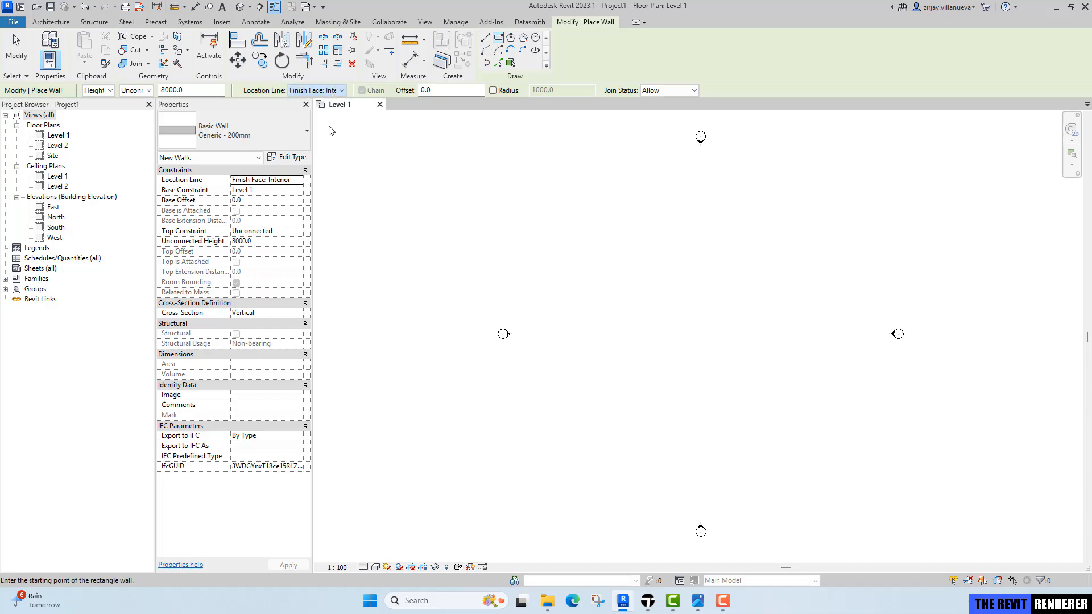
left_click(142, 91)
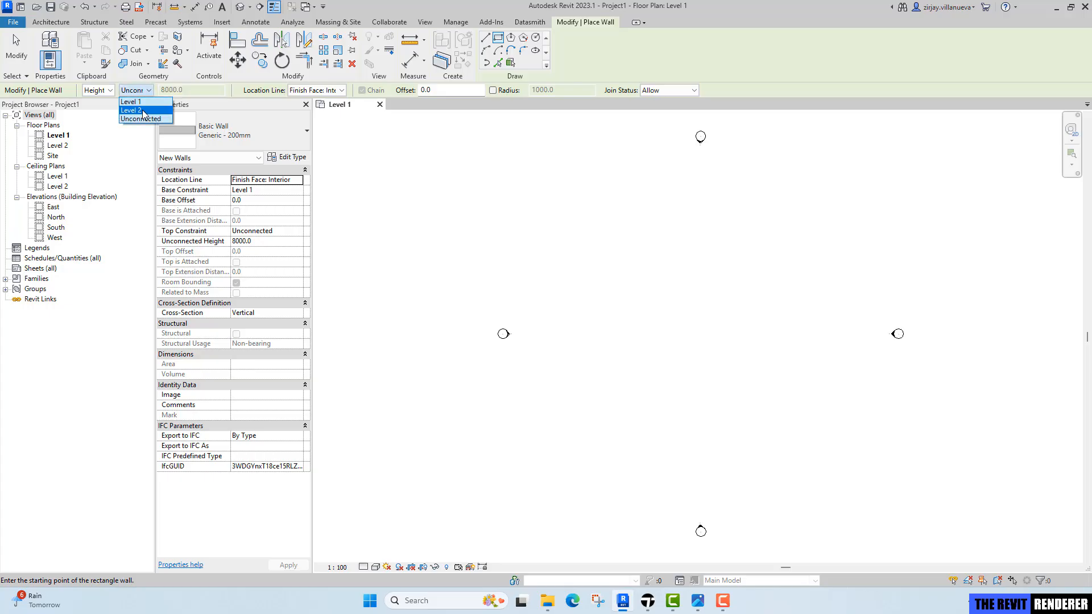
left_click(143, 111)
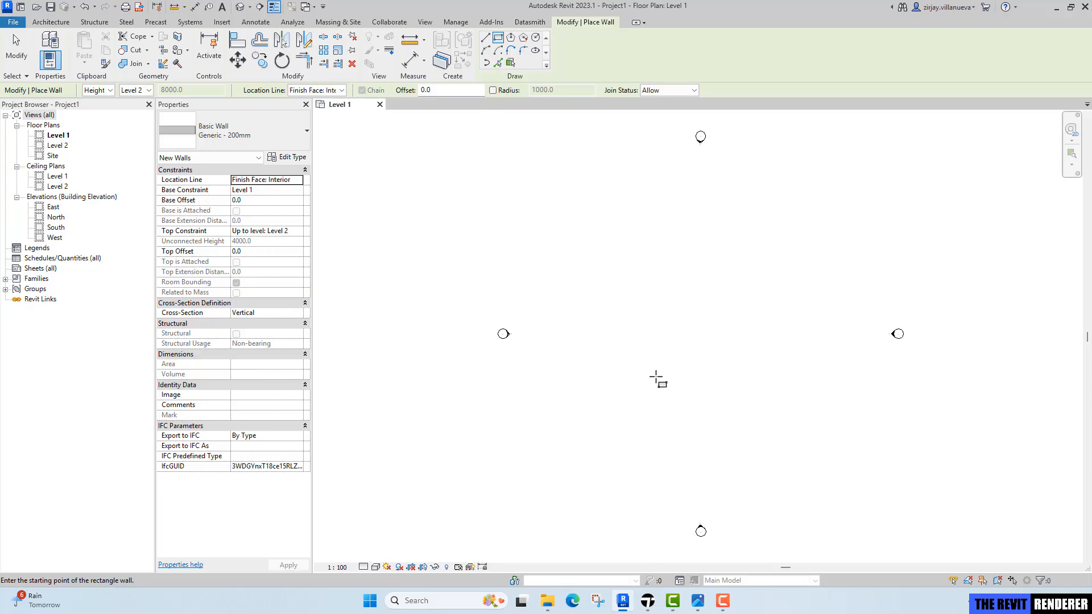
Draw a rectangle of walls about 10200 by 10100 mm.
left_click(677, 345)
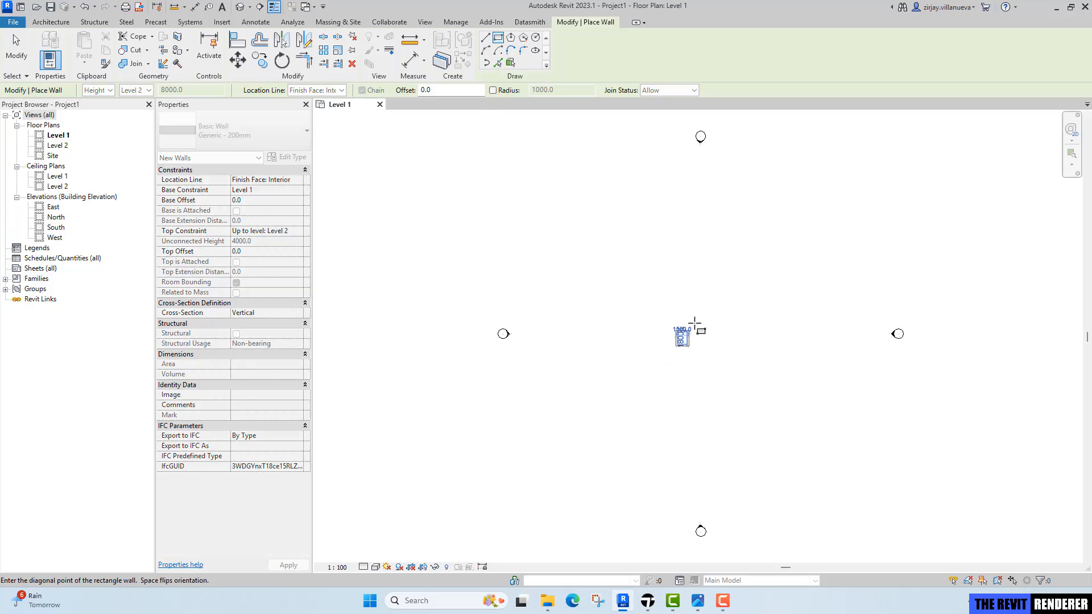
left_click(759, 265)
scroll(765, 307, "up", 4)
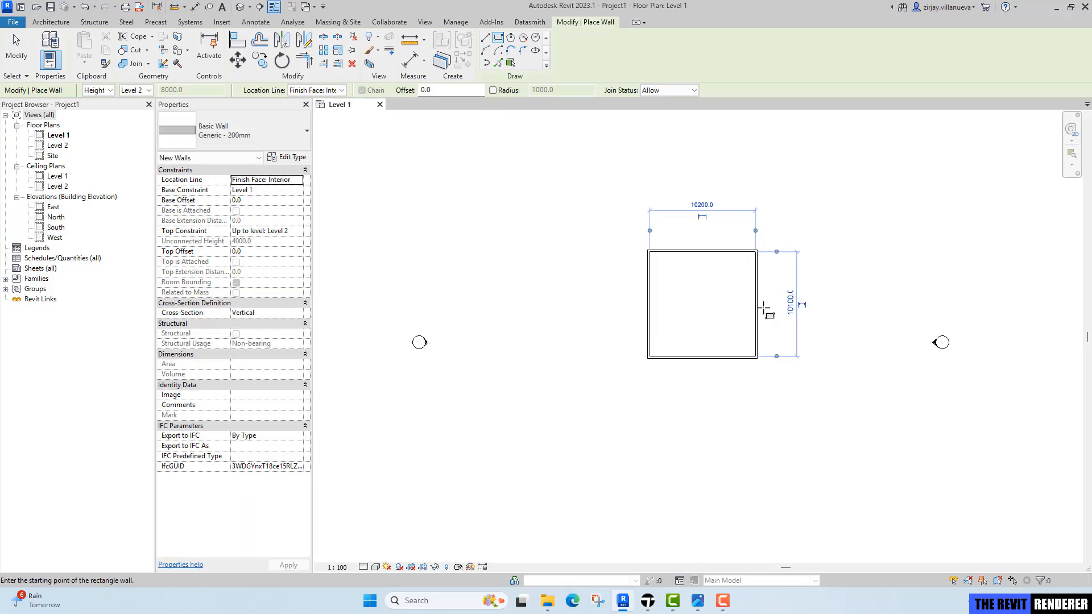
Set both sides of the wall rectangle to 4000 mm and exit the wall command.
left_click(778, 344)
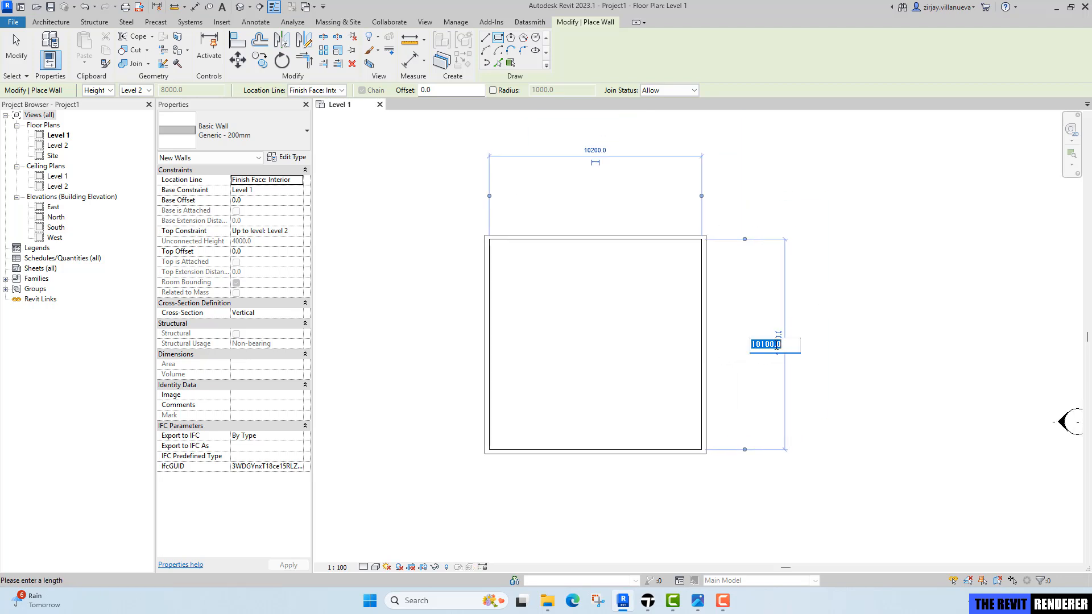
type("4000")
key("Return")
middle_click_drag(711, 280, 713, 294)
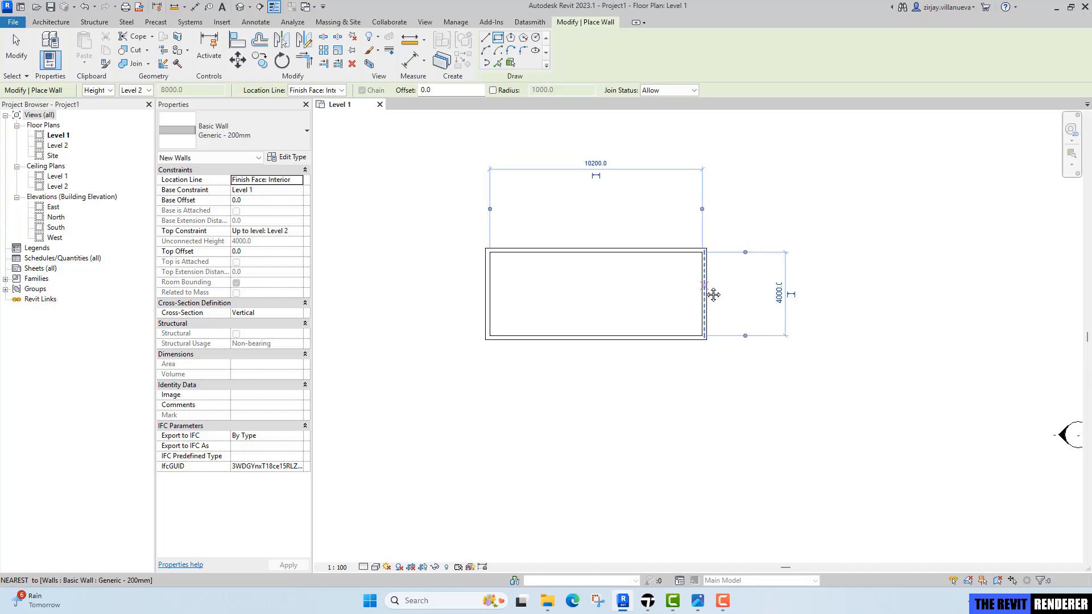
left_click(599, 165)
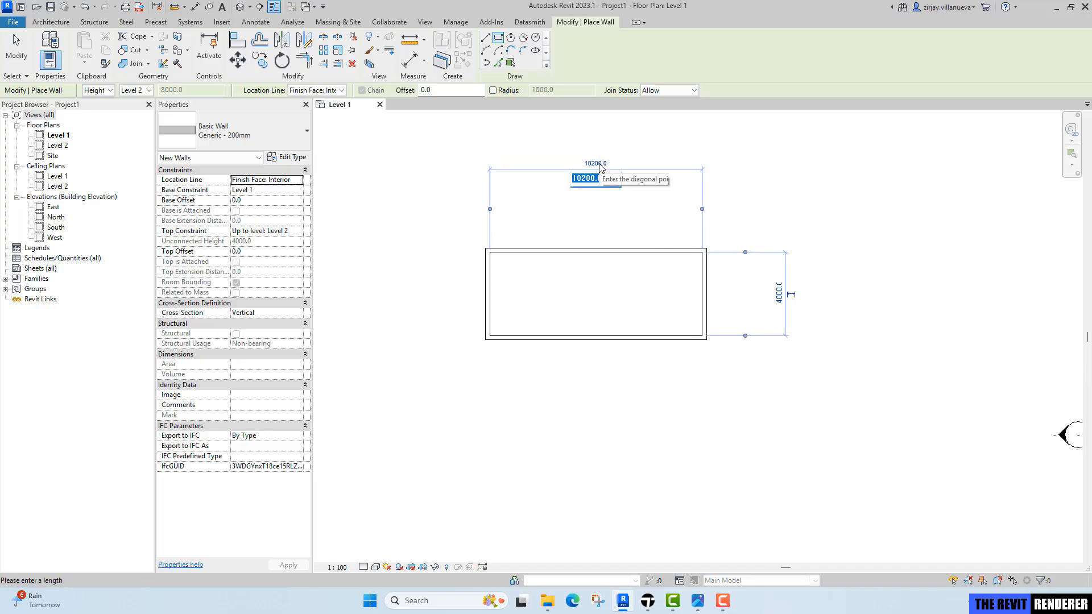
type("4000")
key("Return")
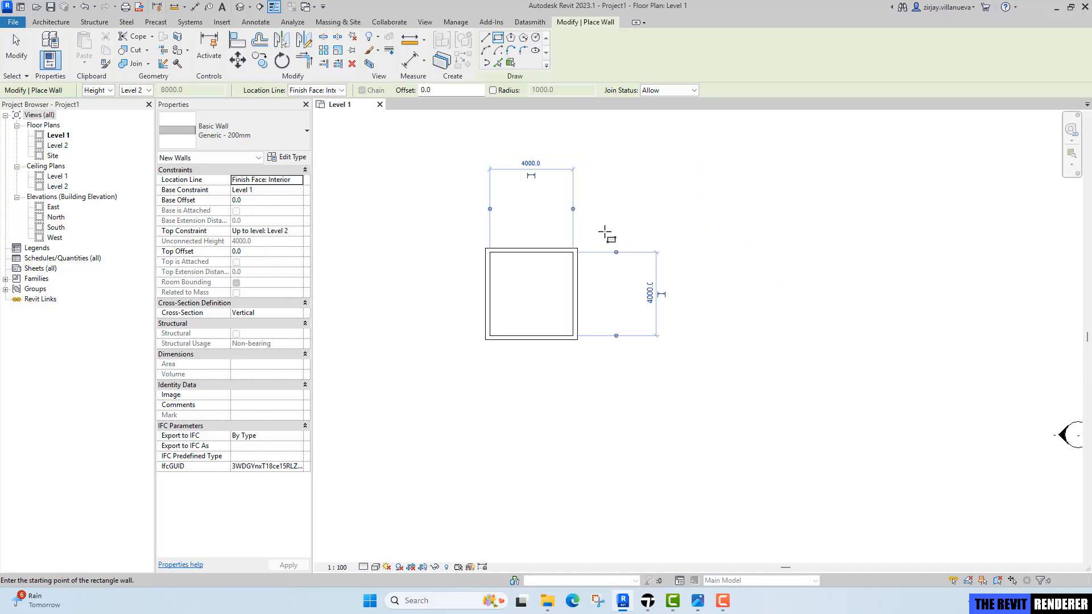
scroll(516, 249, "up", 3)
key("Escape")
key("Escape")
left_click(485, 254)
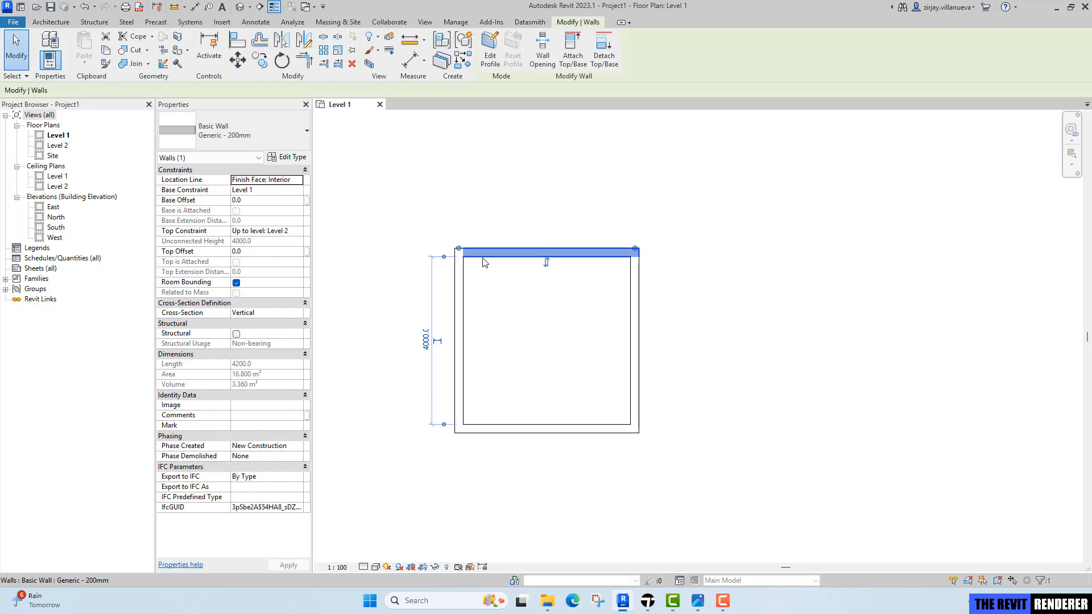
key("Escape")
mouse_move(632, 293)
middle_mouse_down()
mouse_move(609, 285)
mouse_move(615, 298)
middle_mouse_up()
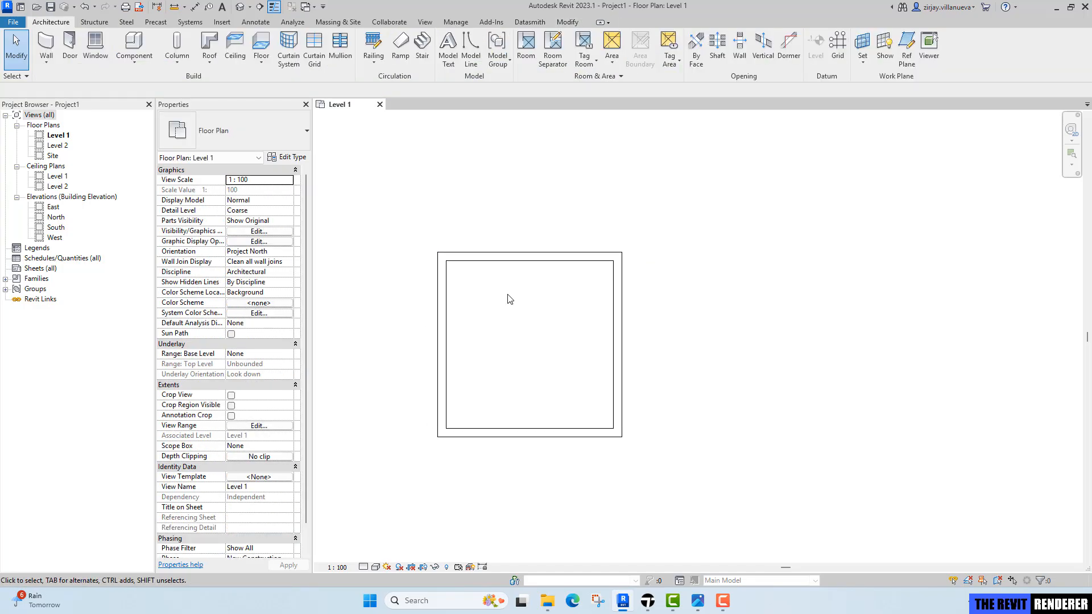
scroll(565, 298, "up", 2)
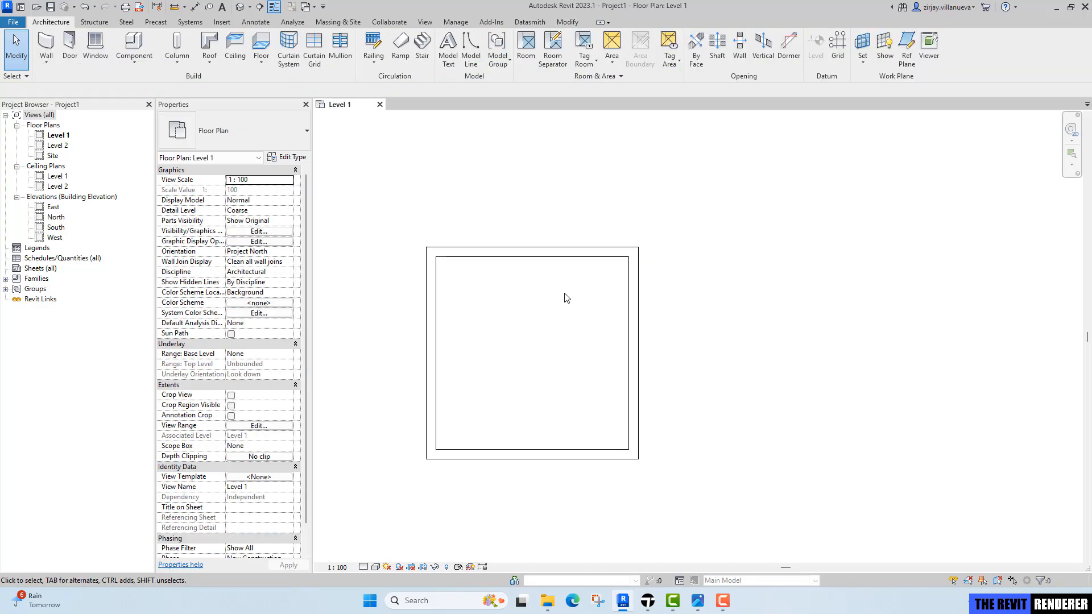
Review the bedroom reference image and return to the Revit model.
left_click(699, 603)
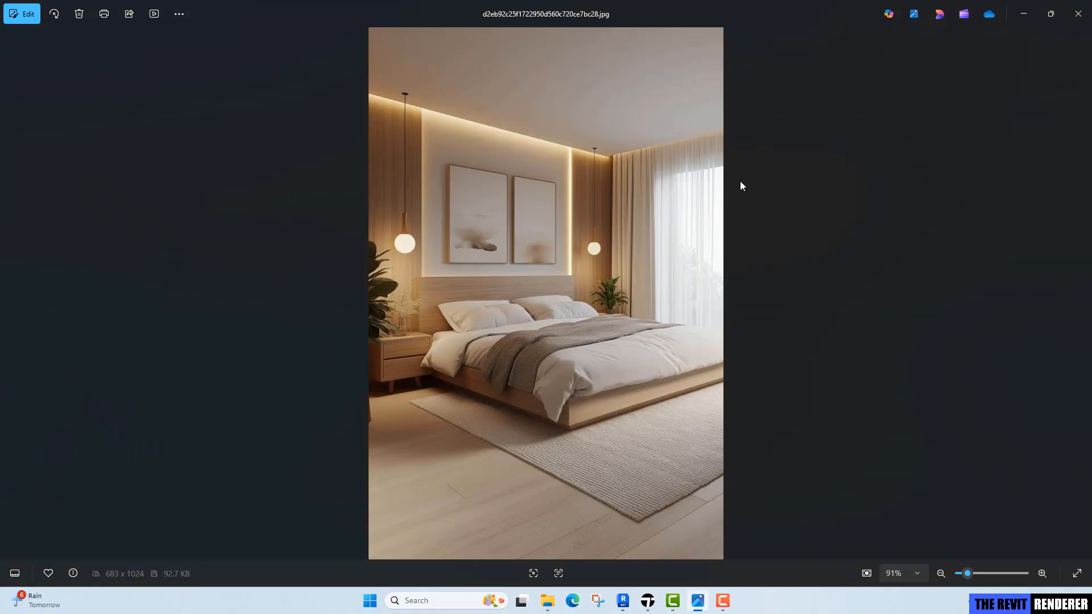
left_click(623, 602)
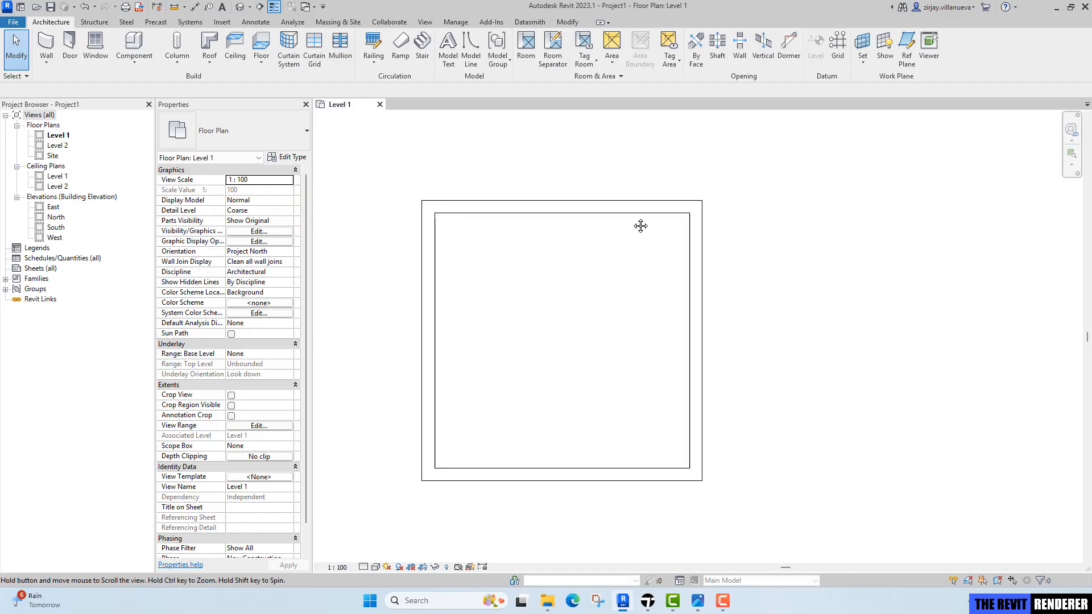
Start an architectural wall and choose the Curtain Wall type.
left_click(46, 61)
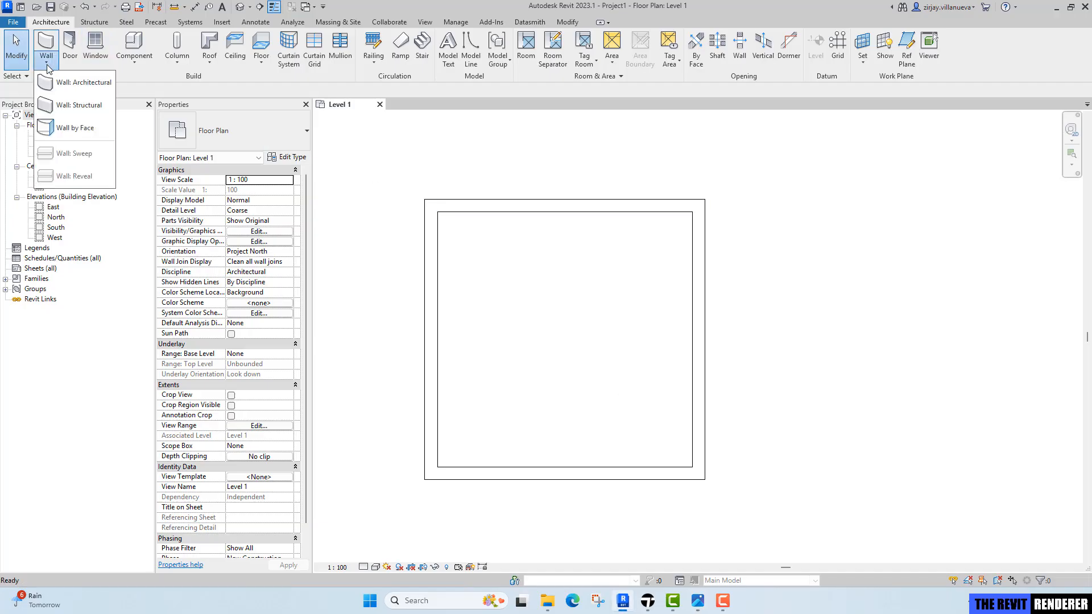
left_click(83, 85)
left_click(233, 131)
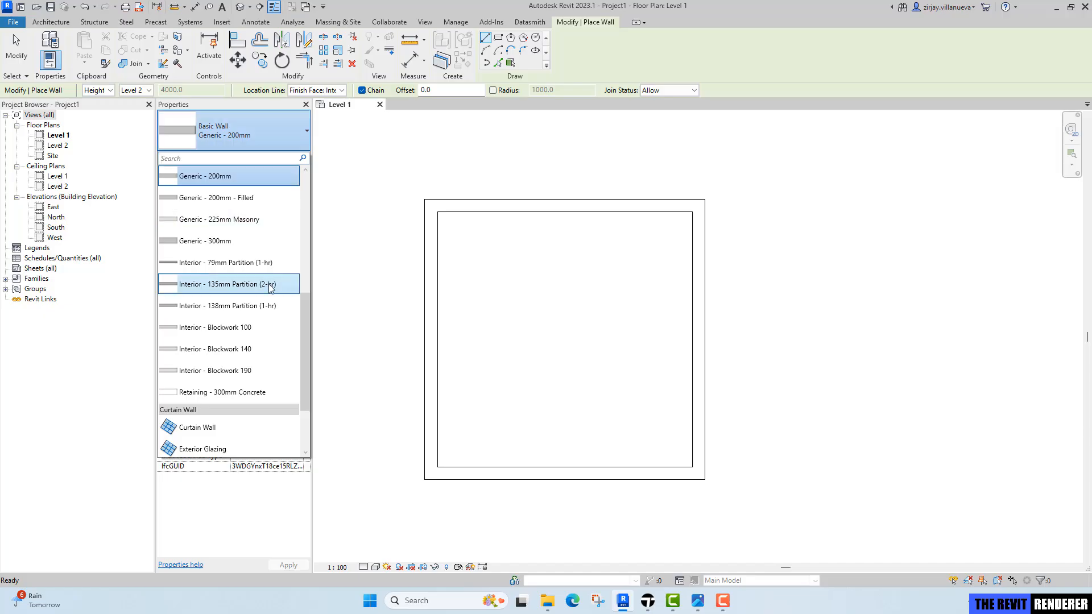
scroll(264, 320, "down", 1)
left_click(256, 358)
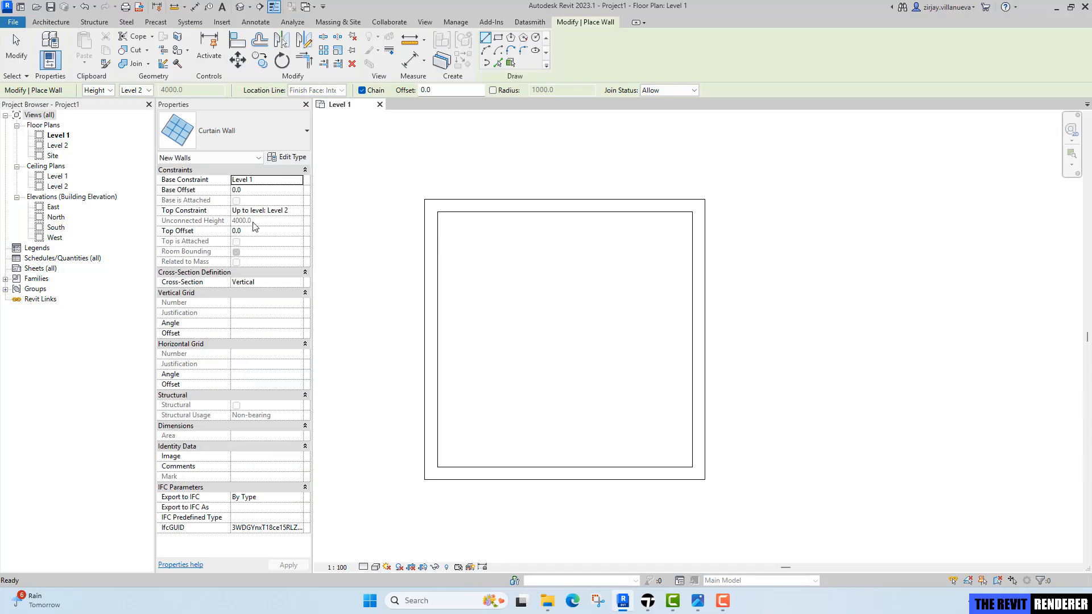
Set the curtain wall's top constraint to Up to level: Level 1.
left_click(293, 210)
left_click(297, 210)
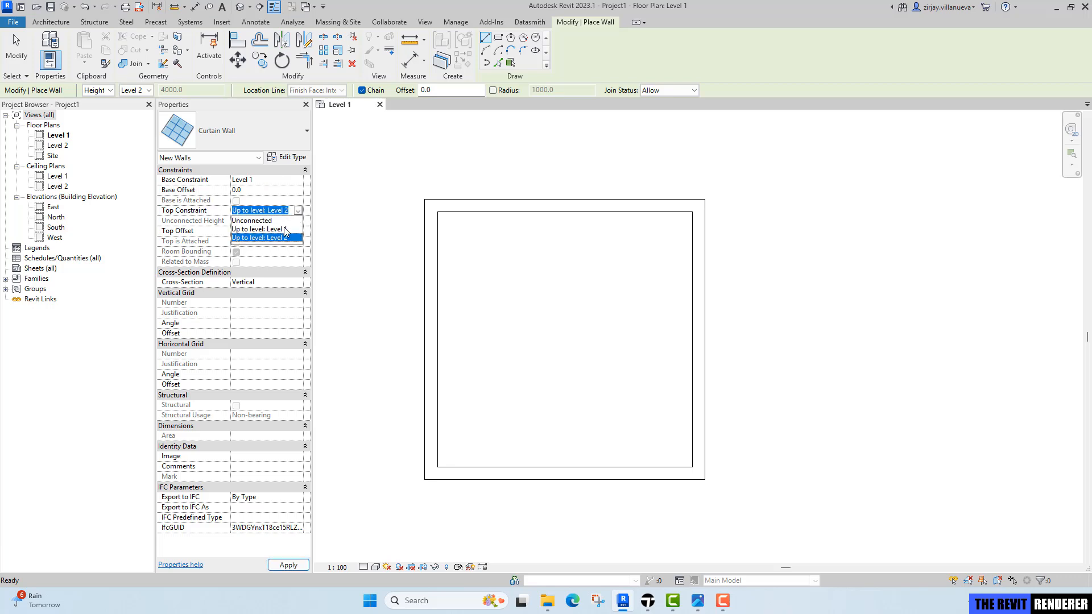
left_click(285, 230)
left_click(263, 233)
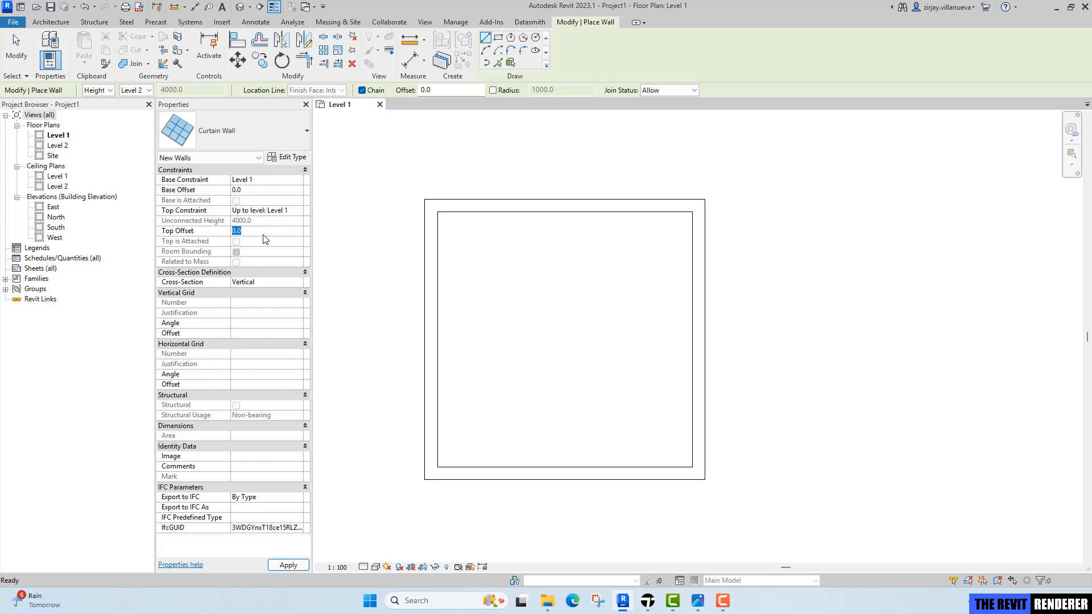
key("Return")
Check the bedroom reference image again and return to Revit.
left_click(699, 607)
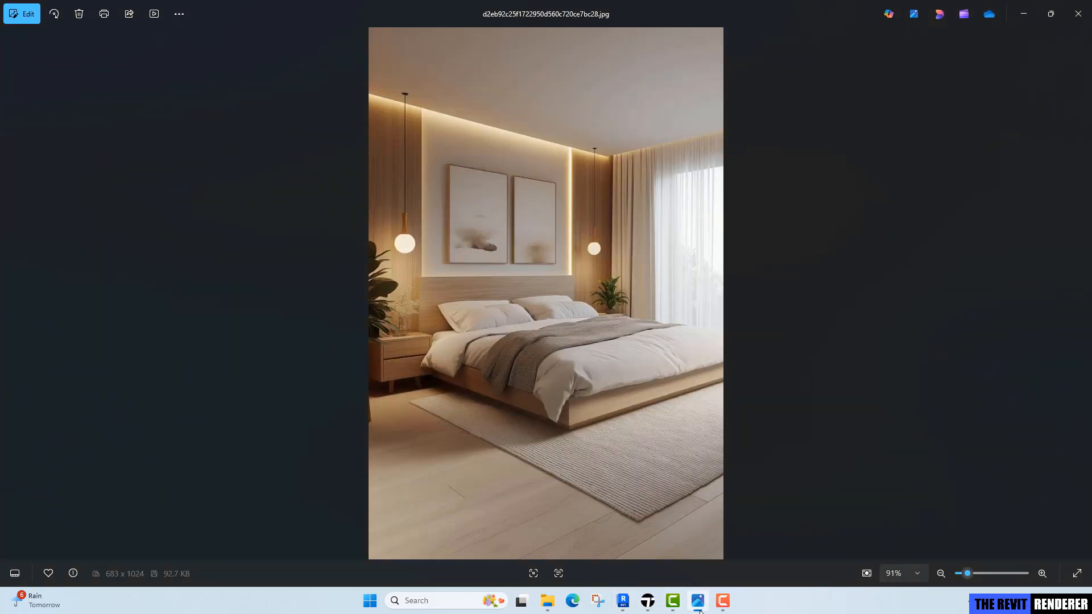
left_click(702, 609)
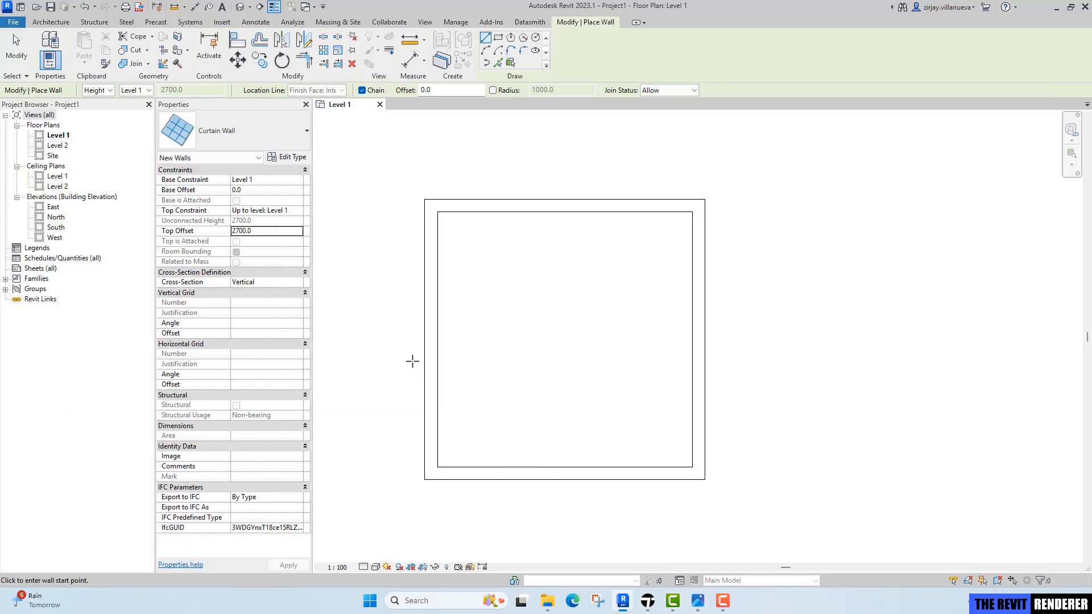
Set the curtain wall's top offset to 2400 mm.
double_click(272, 236)
type("2400.0")
Draw a vertical curtain wall about 2900 mm long along the inner face of the right wall, then select it.
middle_click_drag(734, 254, 692, 243)
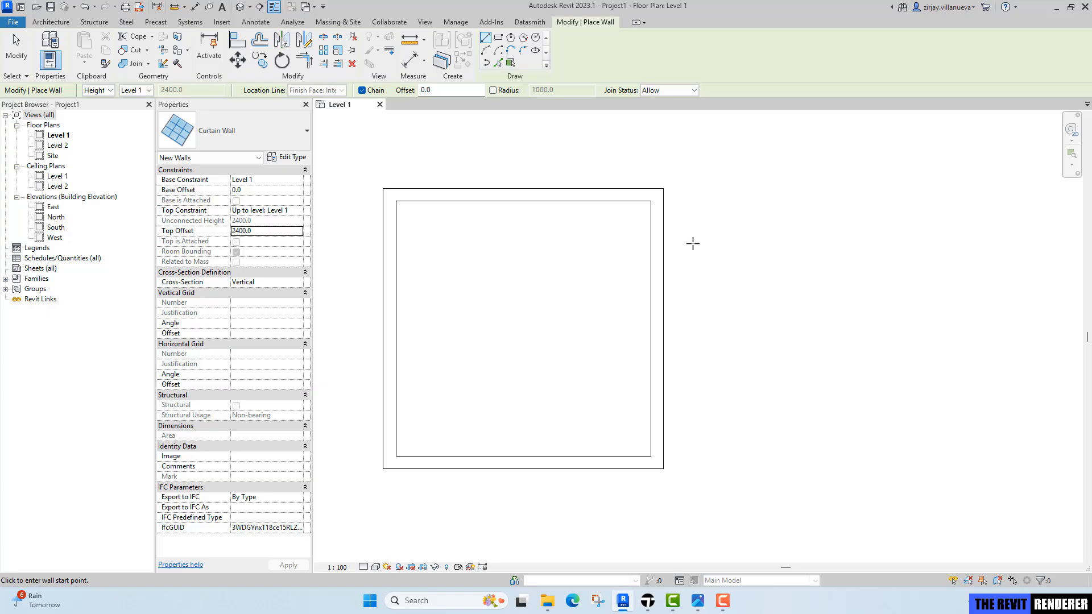
left_click(652, 240)
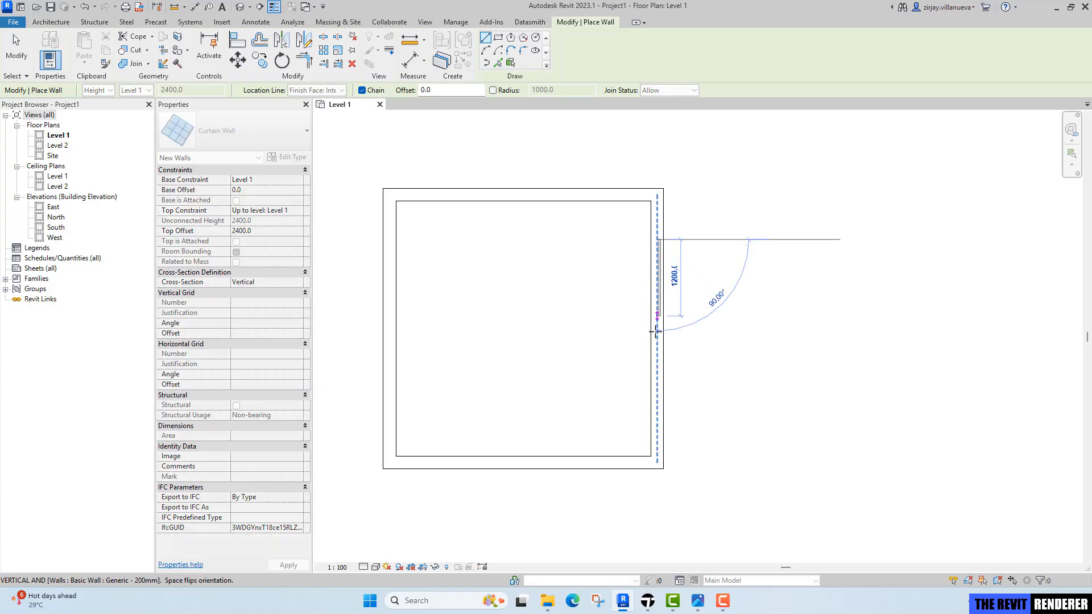
left_click(657, 424)
scroll(676, 322, "up", 1)
key("Escape")
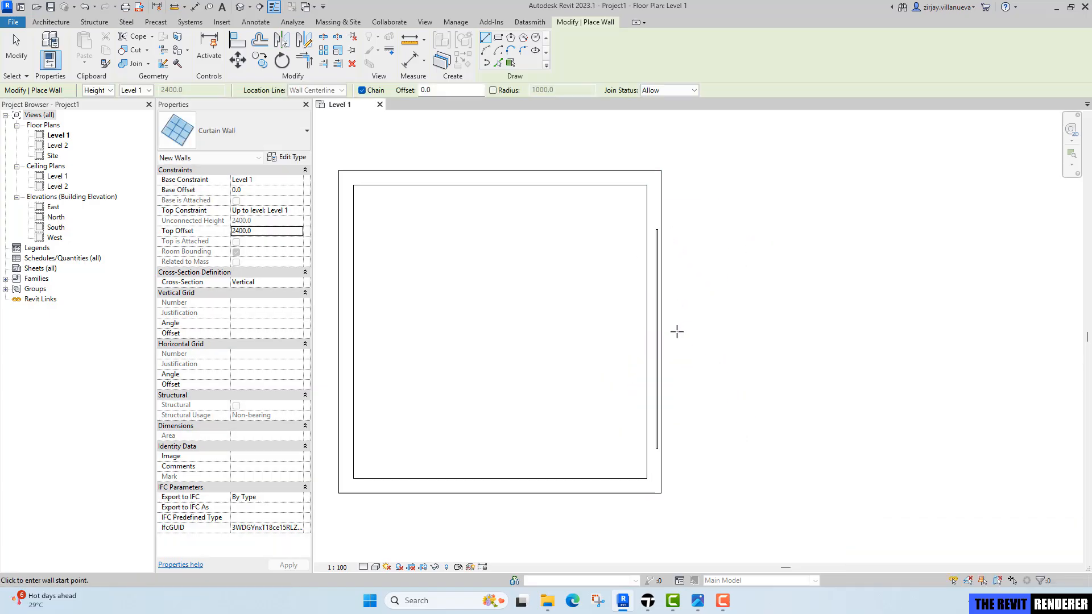
key("Escape")
middle_click_drag(676, 373, 695, 396)
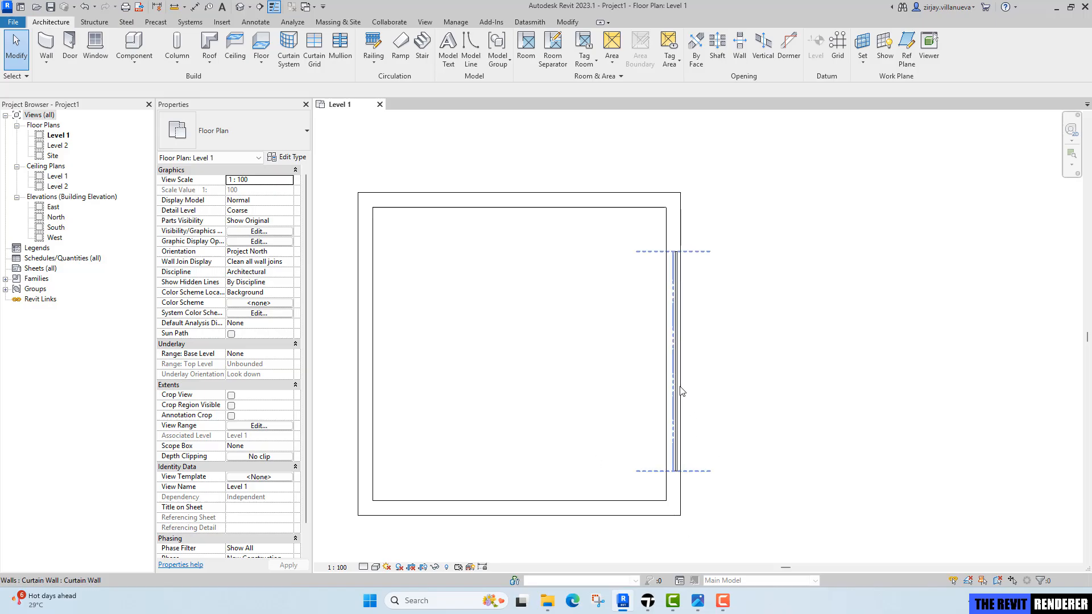
Enable Automatically Embed in the curtain wall's type properties so it embeds in the right wall.
left_click(683, 392)
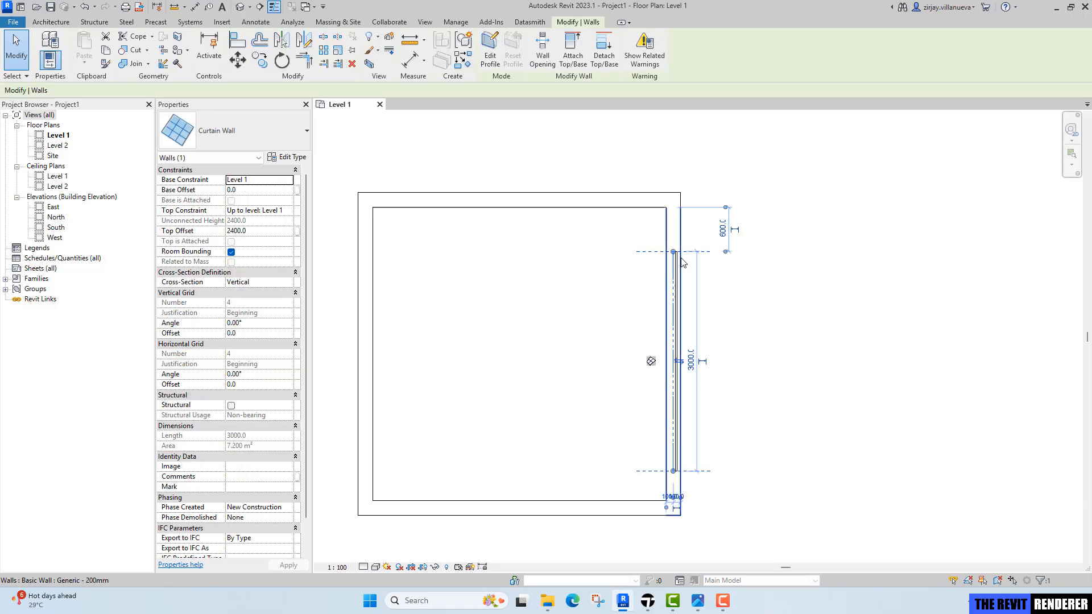
left_click(290, 158)
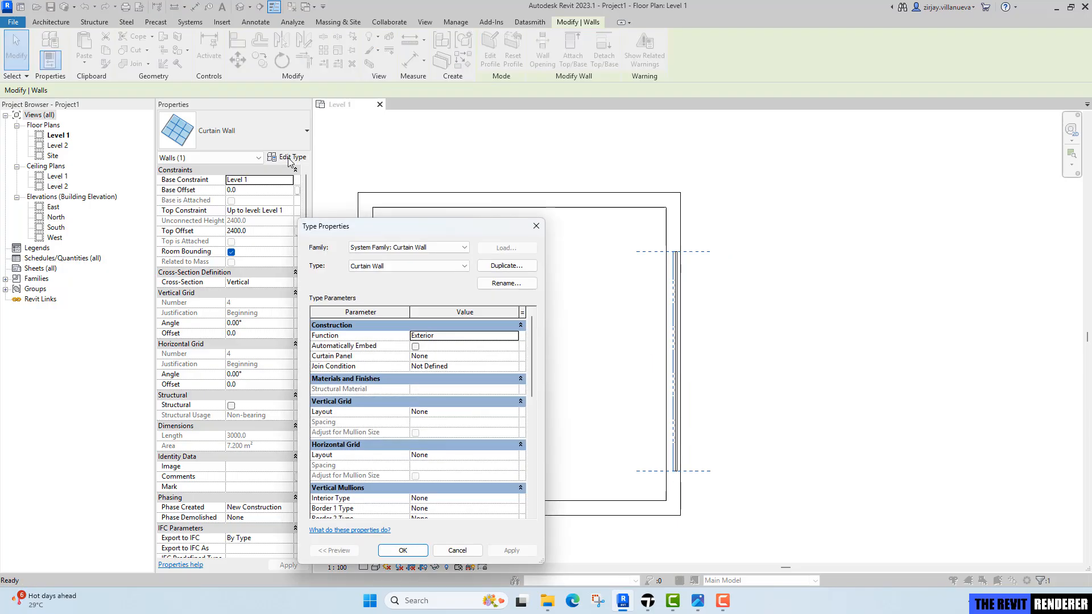
left_click(416, 346)
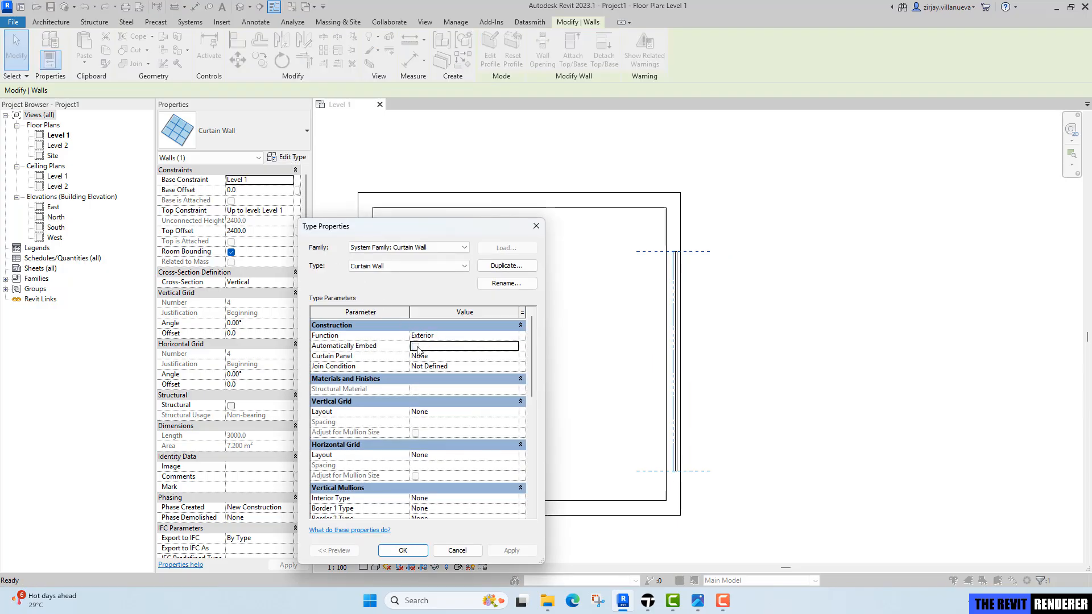
left_click(416, 346)
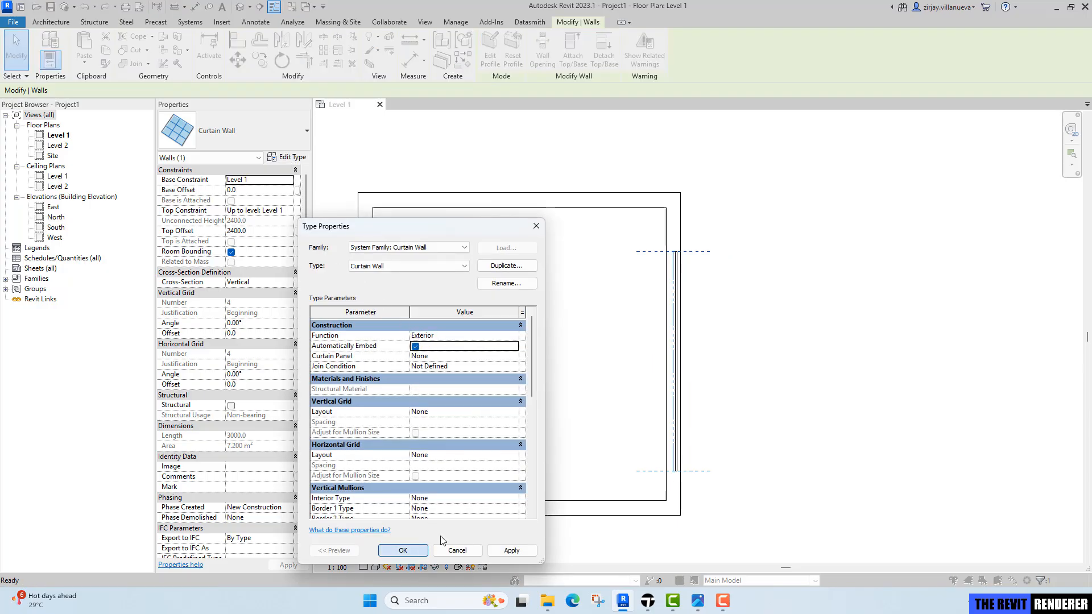
left_click(421, 550)
scroll(674, 263, "up", 3)
scroll(675, 263, "down", 5)
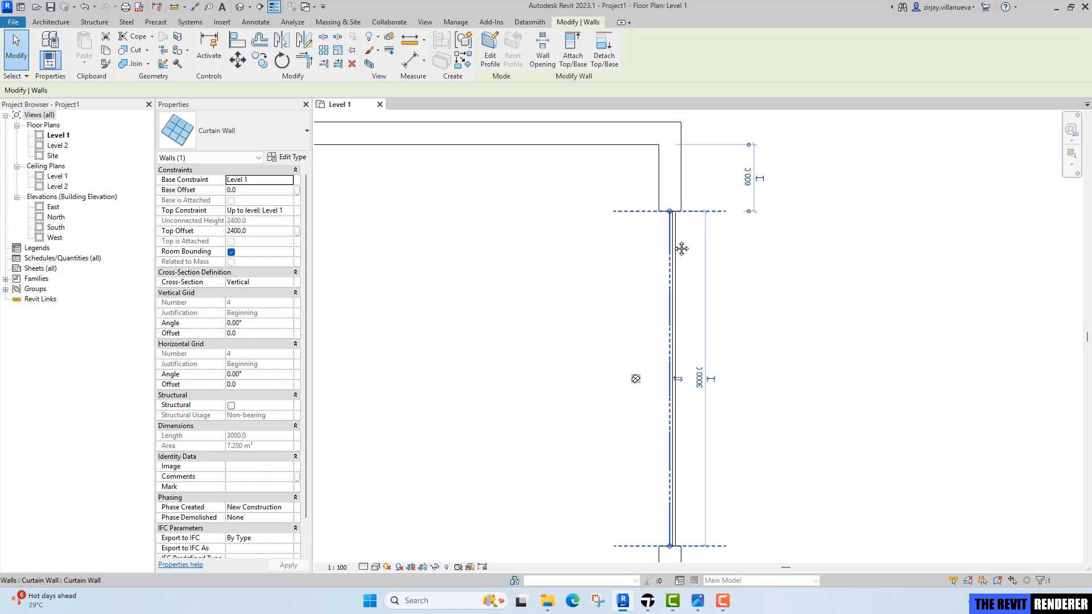
key("Escape")
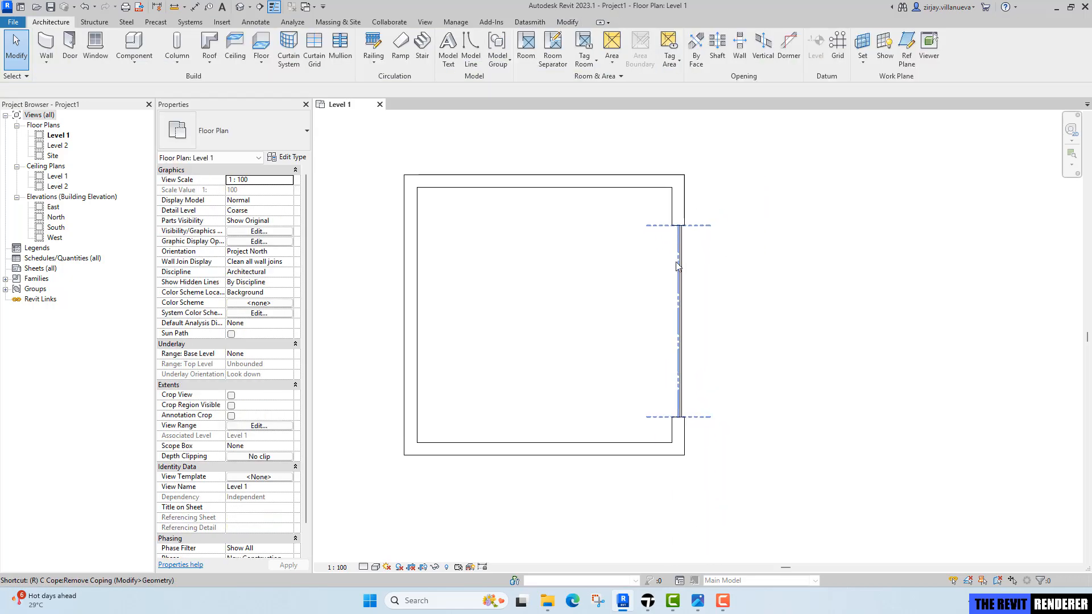
Place two reference planes offset 600 mm from the inner faces of the top and bottom walls.
key("p")
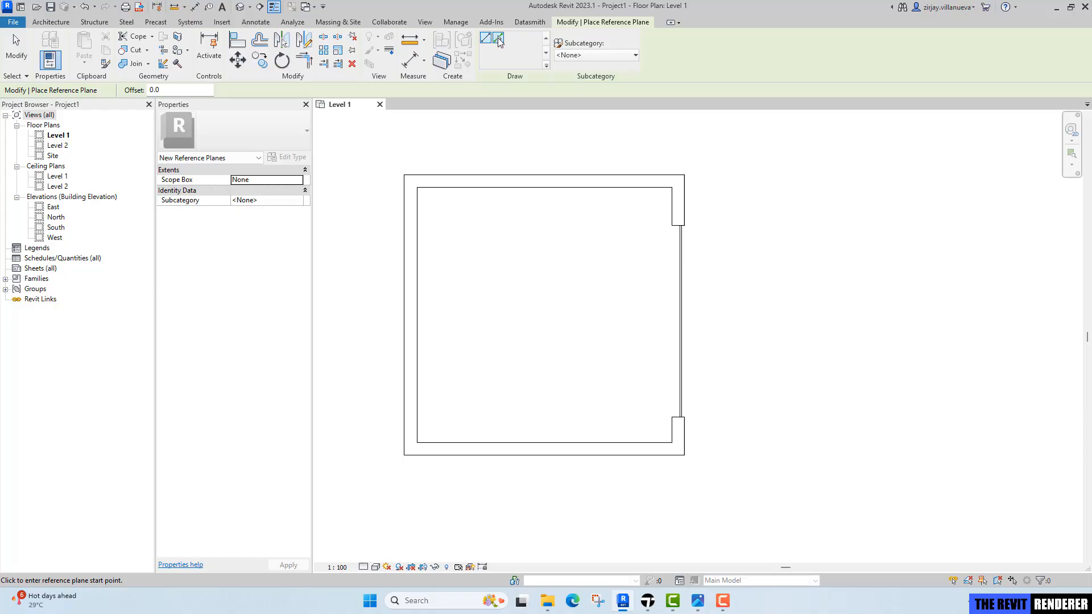
left_click(498, 40)
left_click(149, 90)
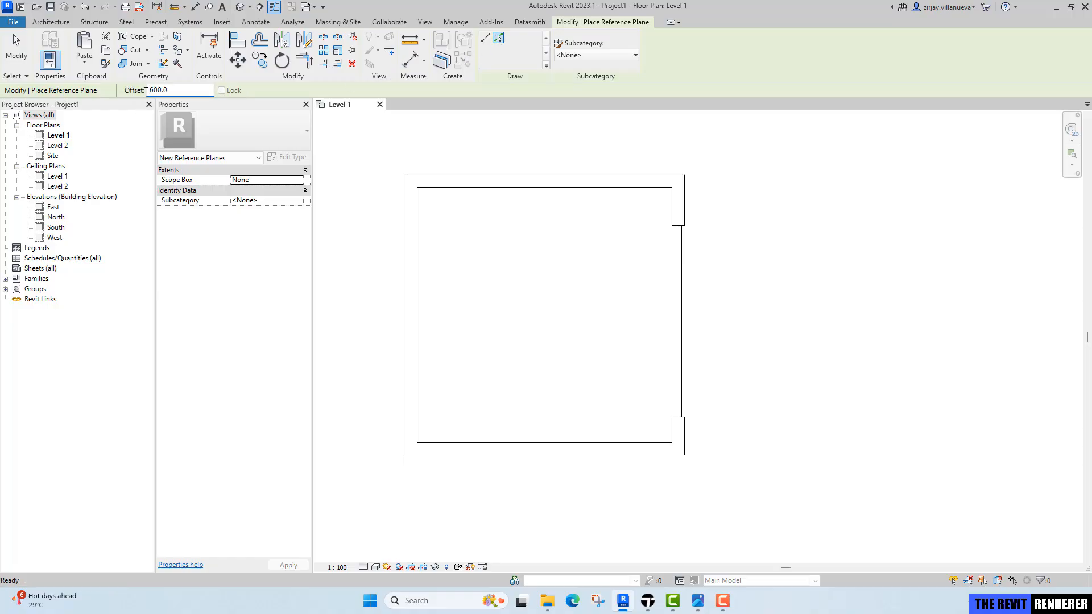
left_click(639, 192)
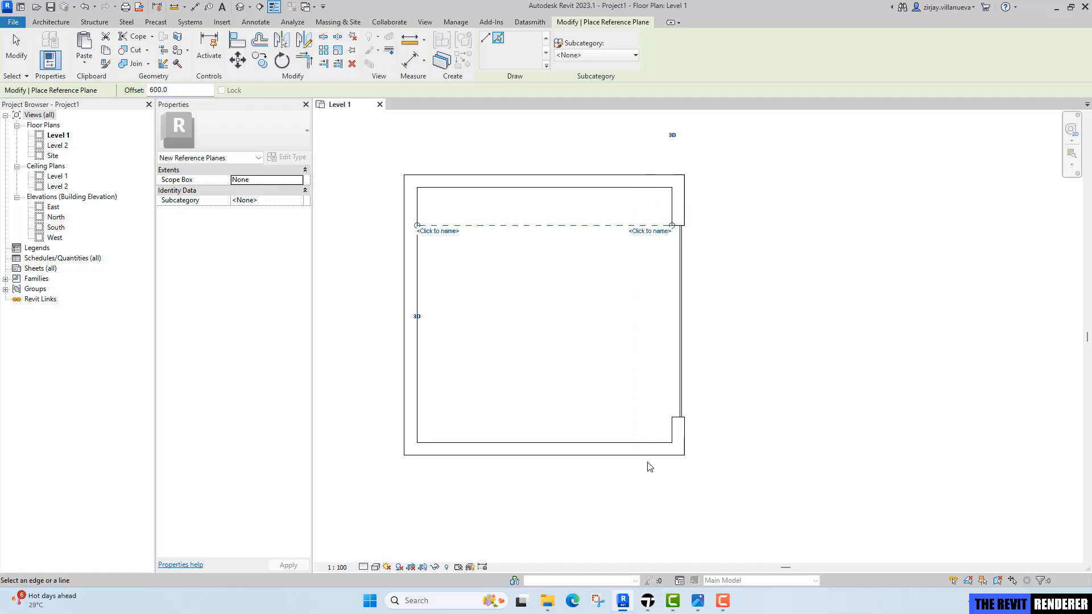
left_click(650, 443)
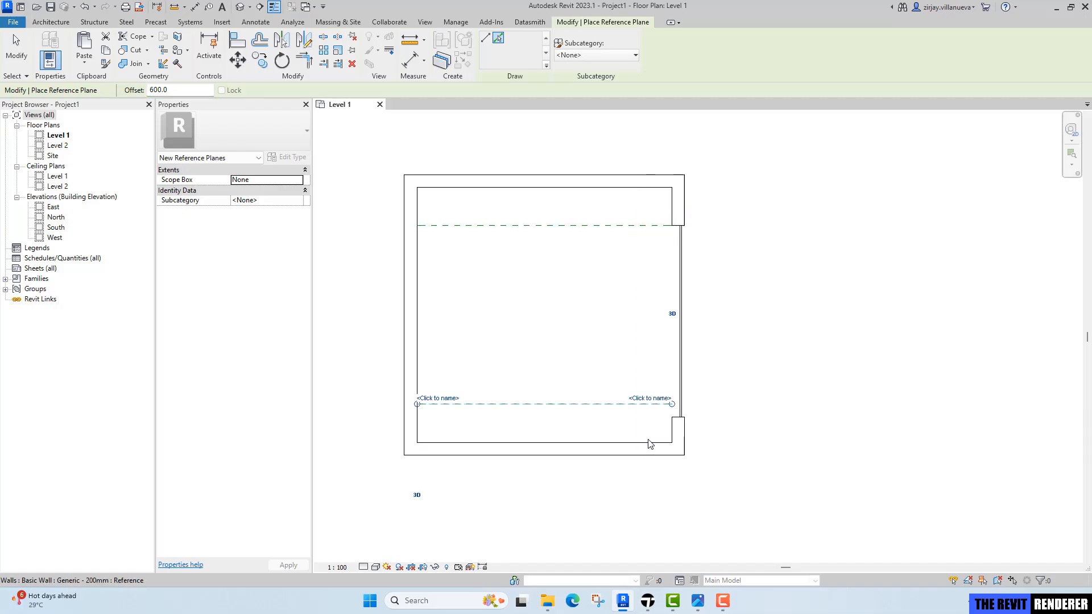
key("Escape")
key("Escape")
Align the curtain wall's lower end to the lower reference plane.
scroll(662, 151, "up", 5)
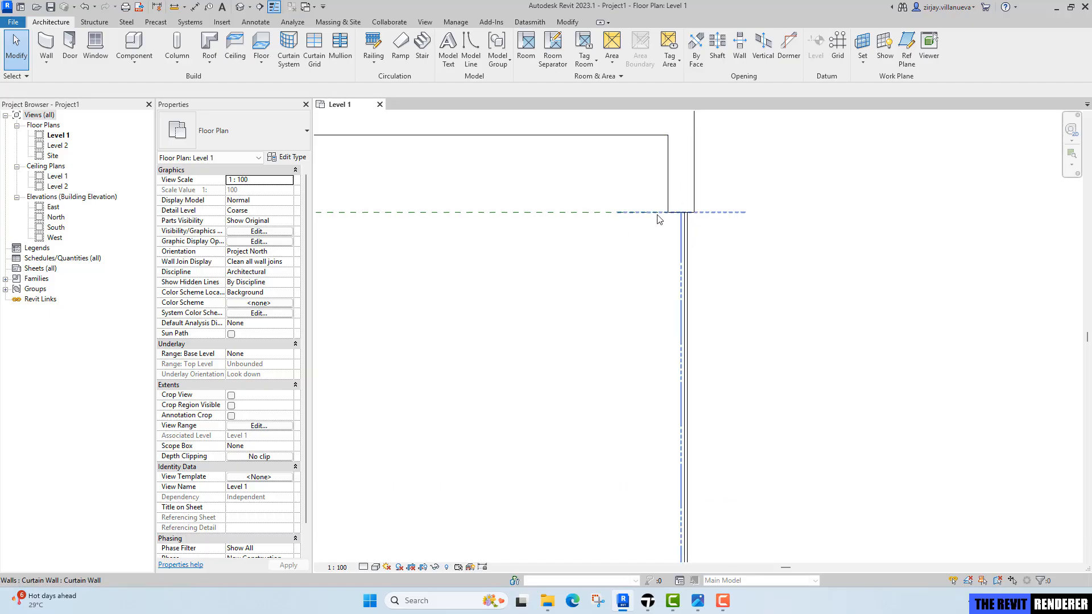
scroll(659, 219, "up", 3)
scroll(653, 244, "down", 4)
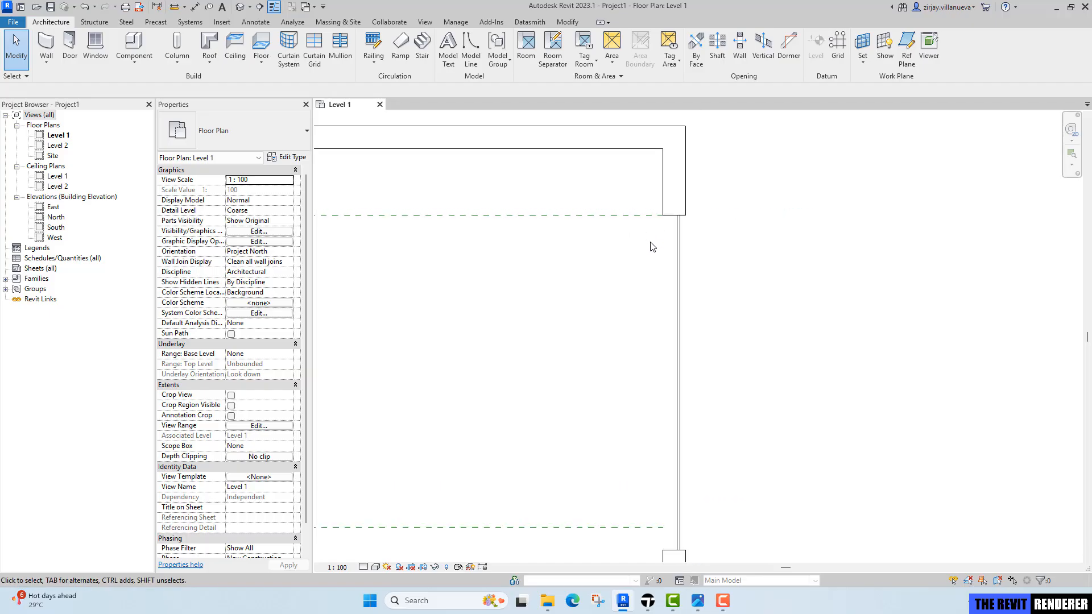
middle_click_drag(661, 192, 671, 236)
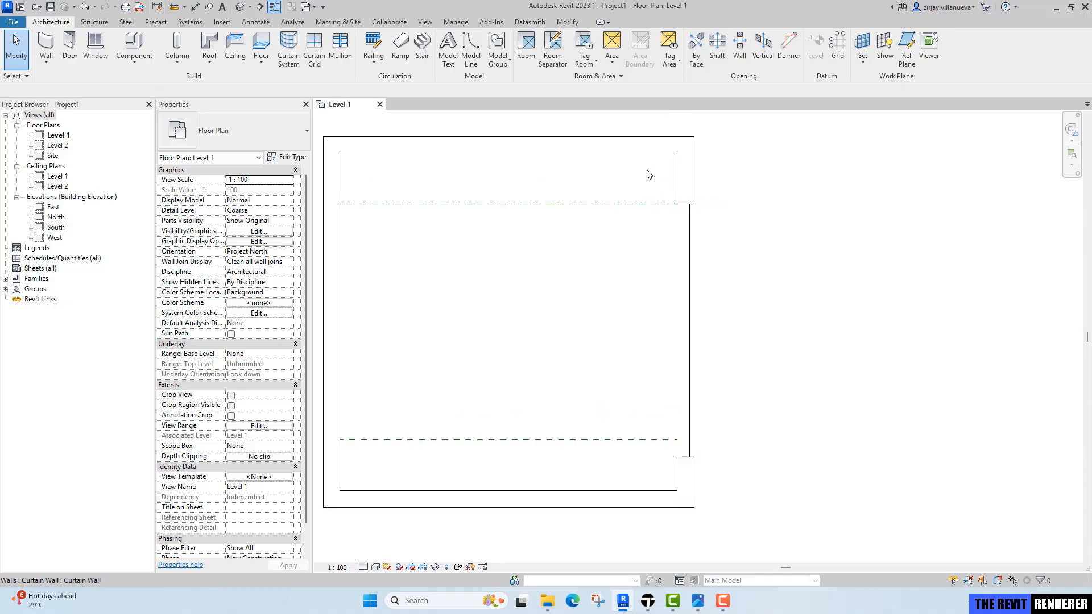
middle_click_drag(721, 384, 751, 357)
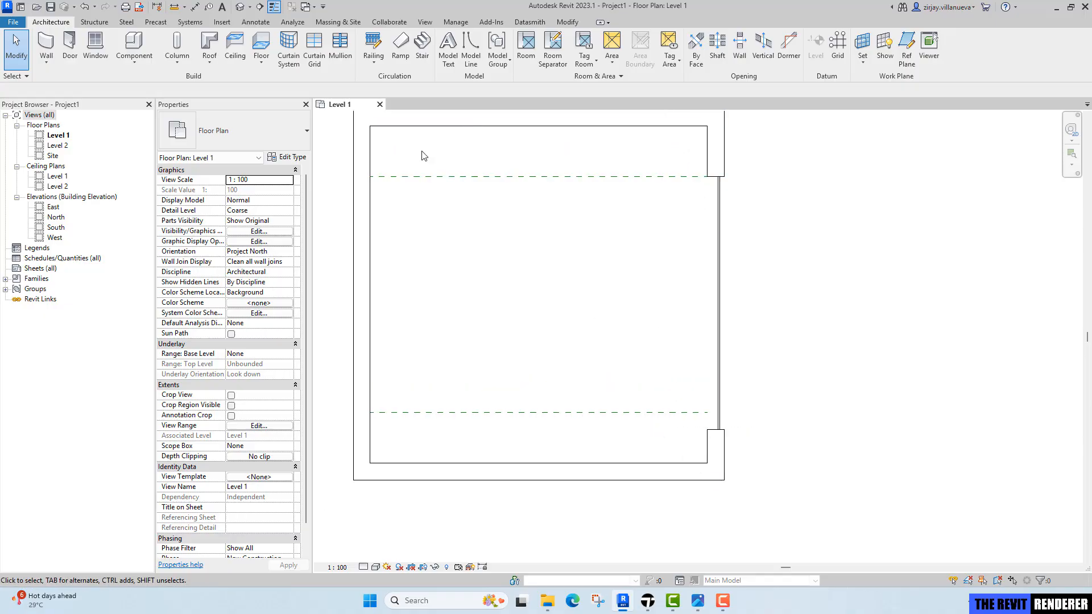
left_click(567, 22)
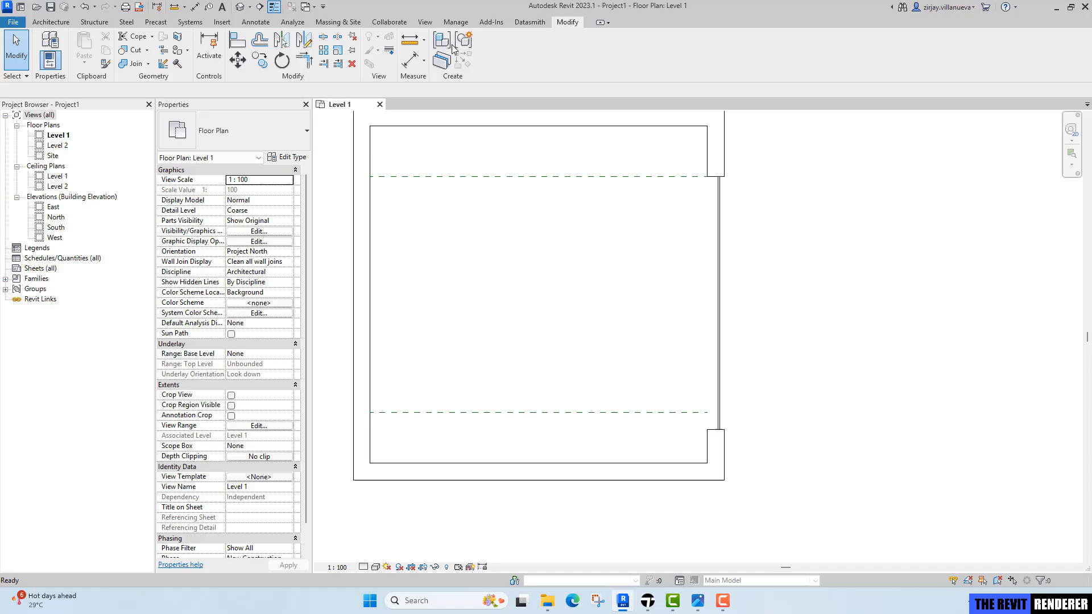
left_click(323, 63)
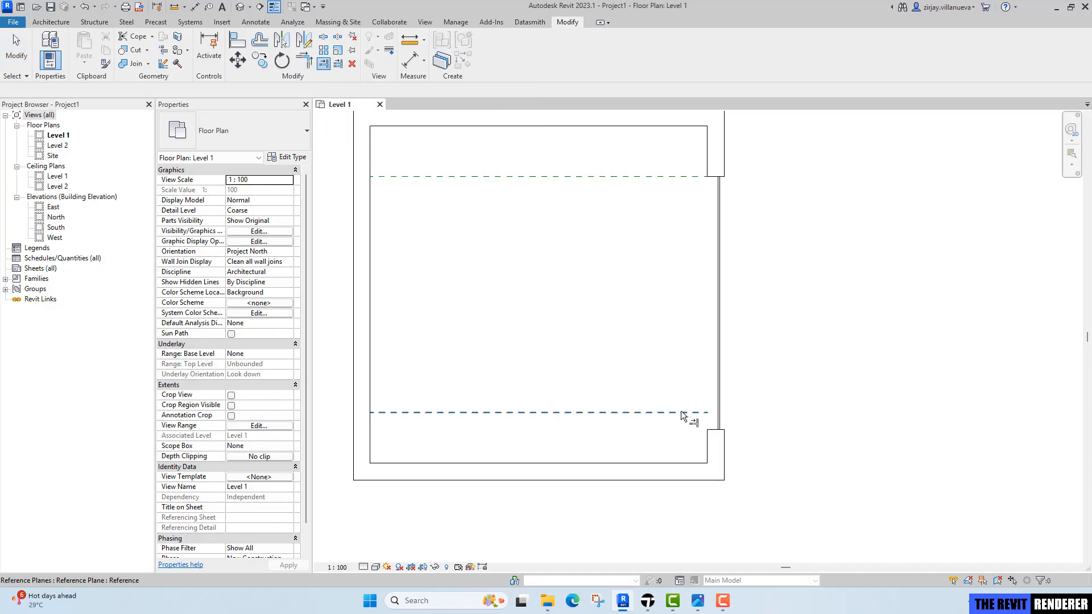
left_click(682, 413)
left_click(715, 350)
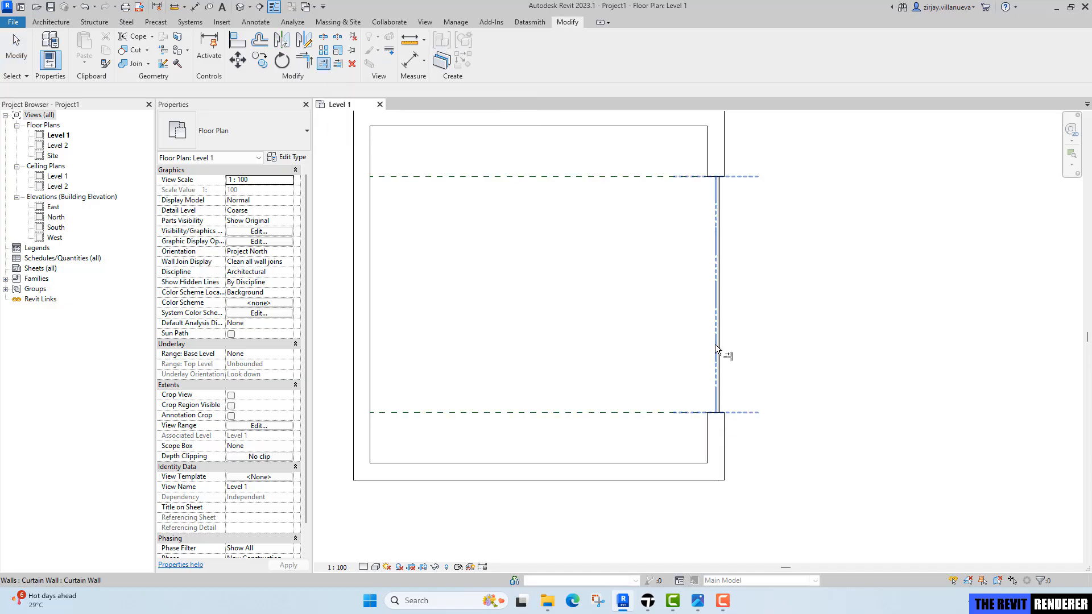
key("Escape")
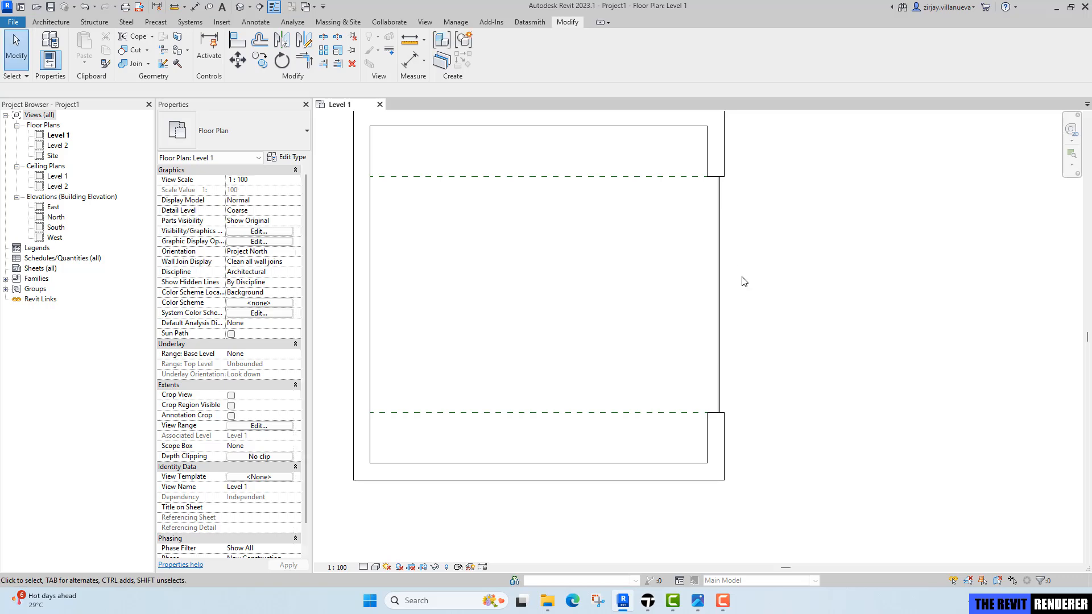
left_click(719, 241)
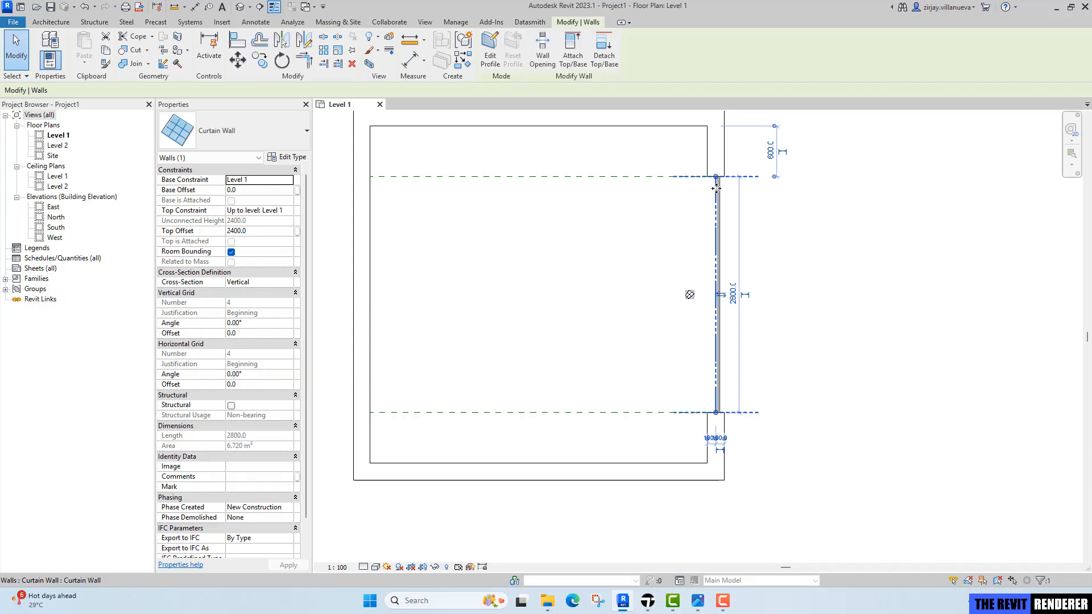
key("Escape")
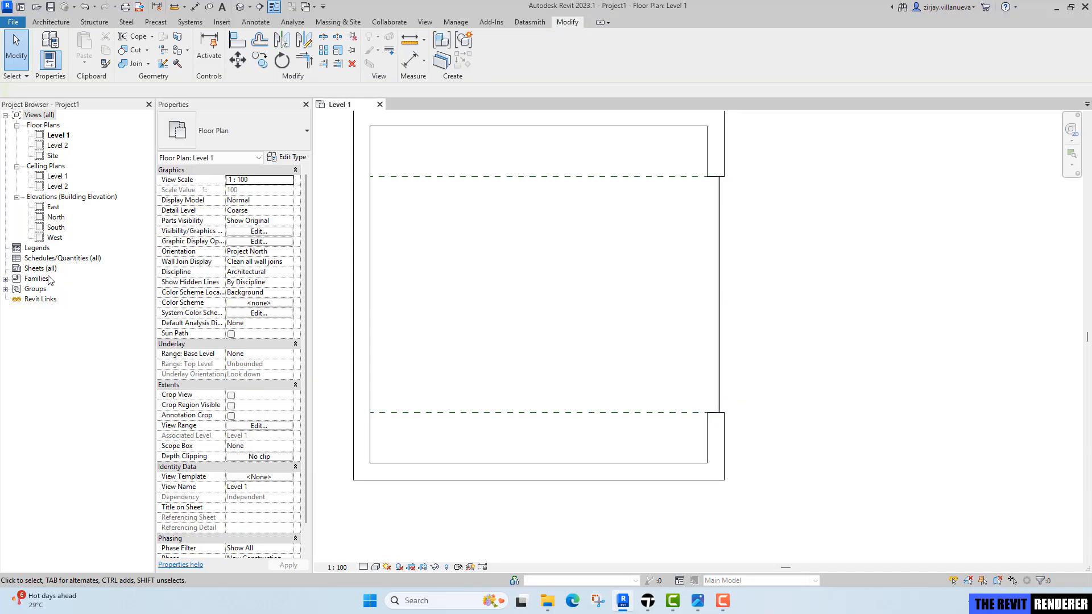
Inspect the type properties of the Rectangular Mullion 50 x 150mm family in the project browser.
left_click(6, 279)
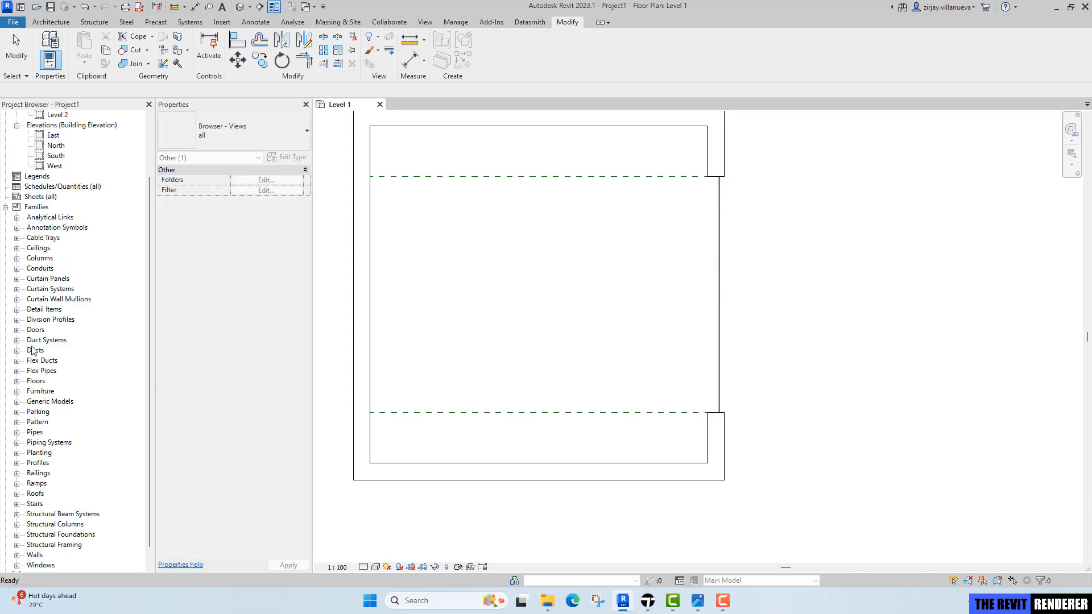
double_click(55, 299)
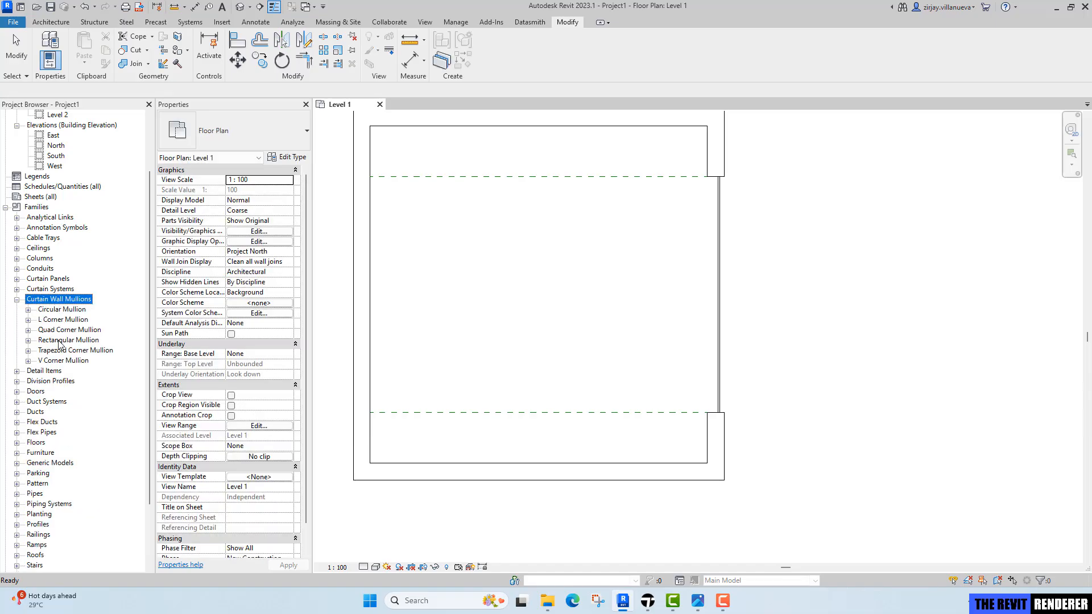
double_click(59, 341)
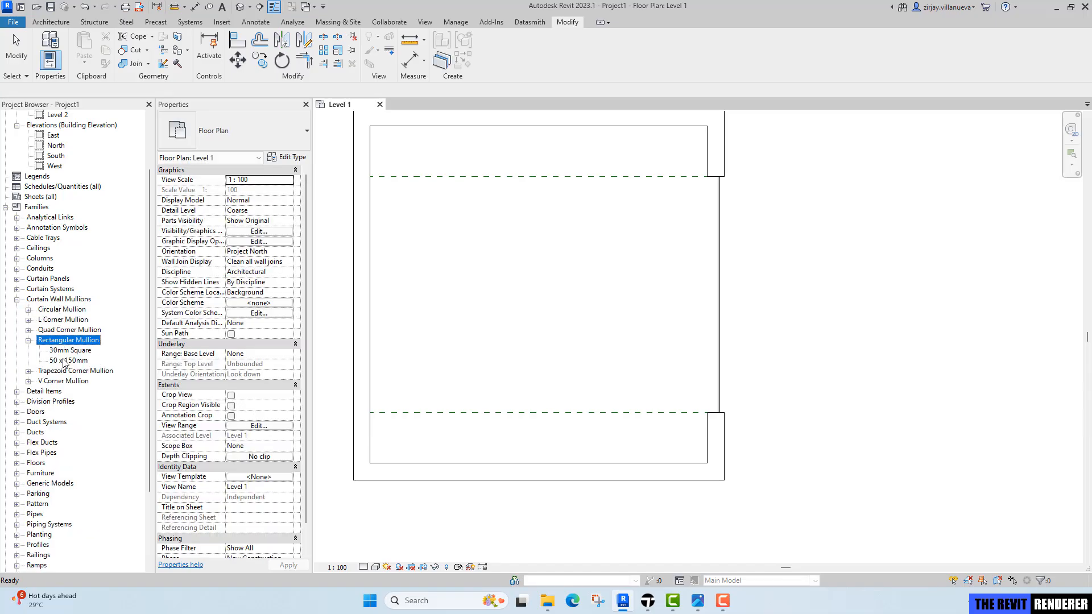
left_click(64, 360)
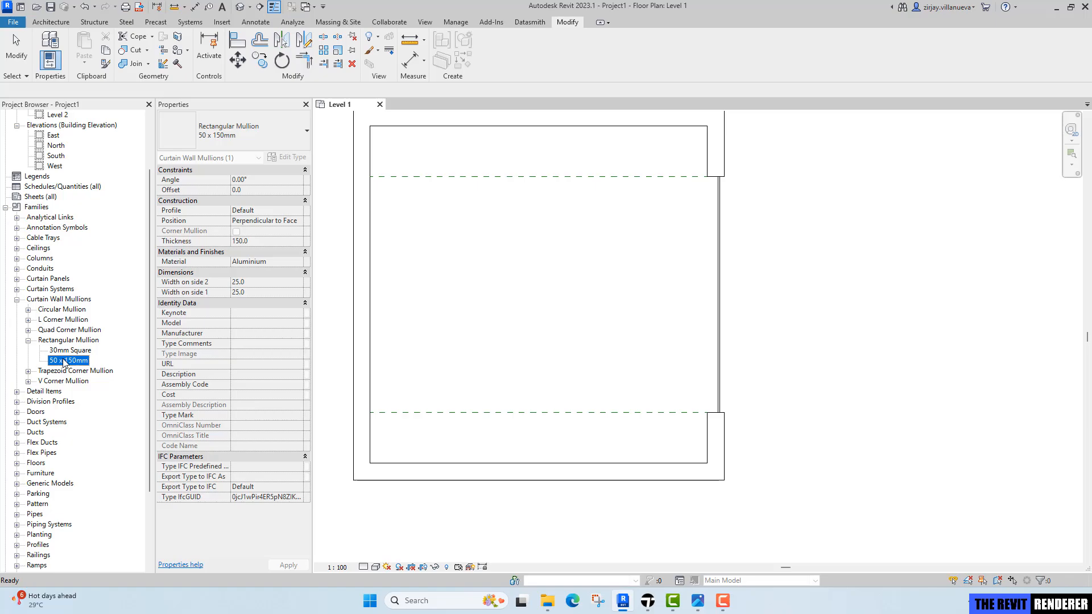
double_click(74, 362)
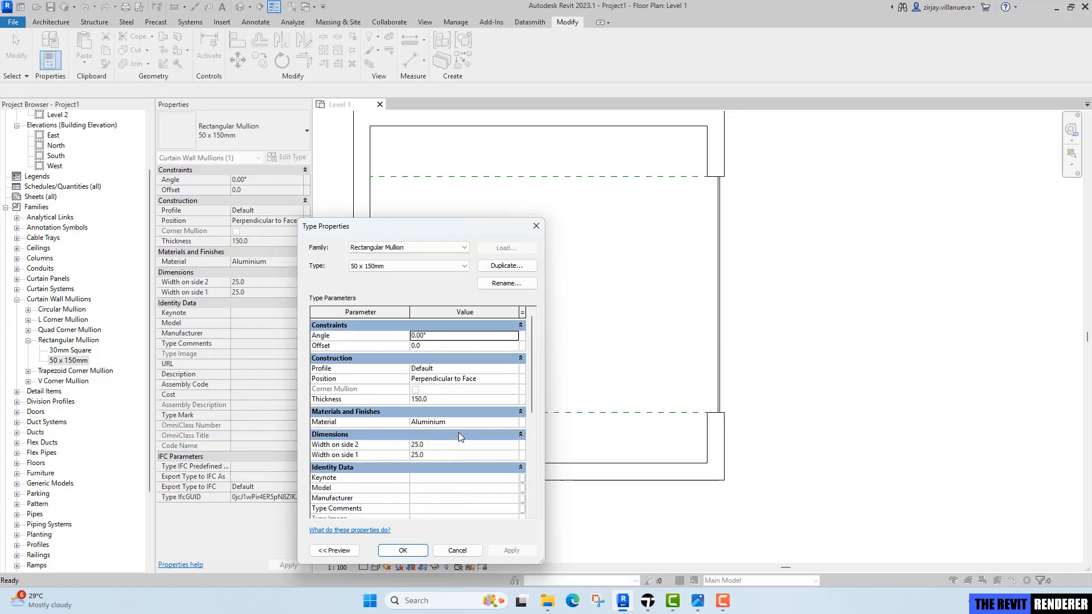
left_click(405, 550)
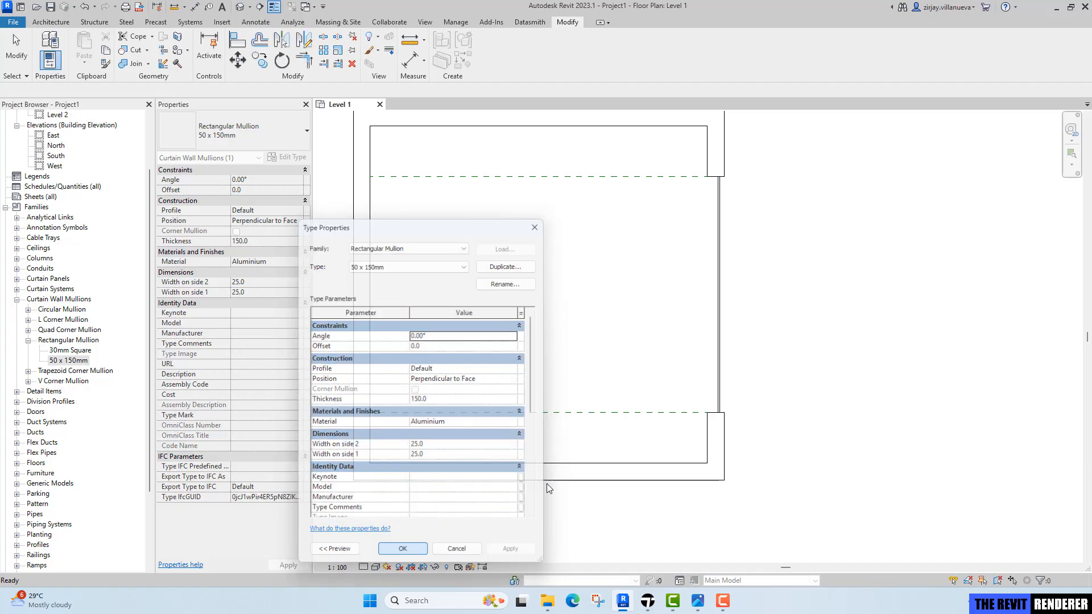
Set the curtain wall type's vertical mullion interior, border 1 and border 2 types to Rectangular Mullion : 50 x 150mm.
left_click(718, 364)
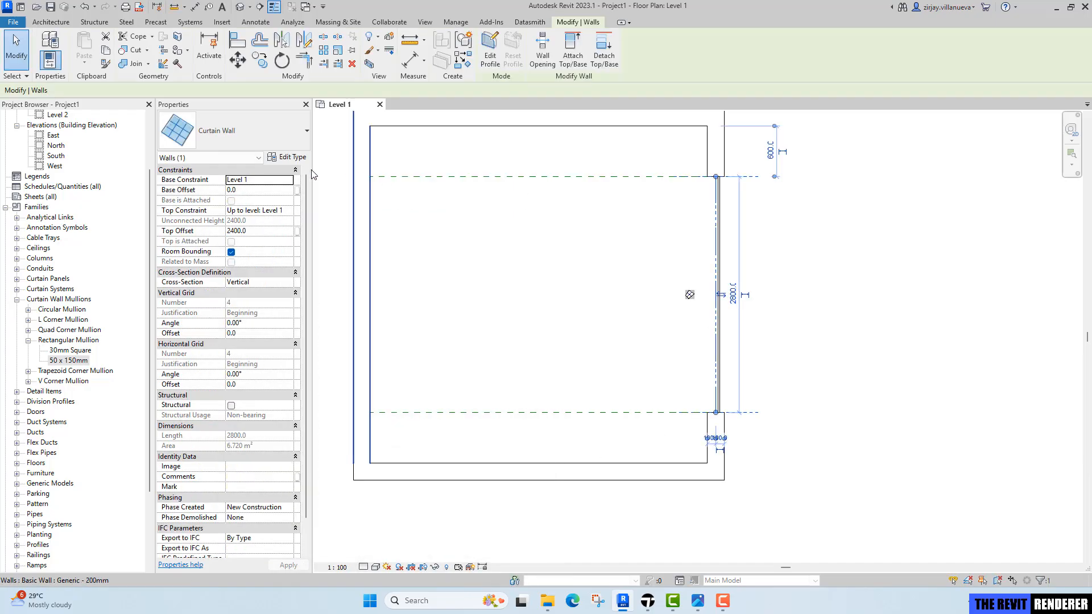
left_click(294, 159)
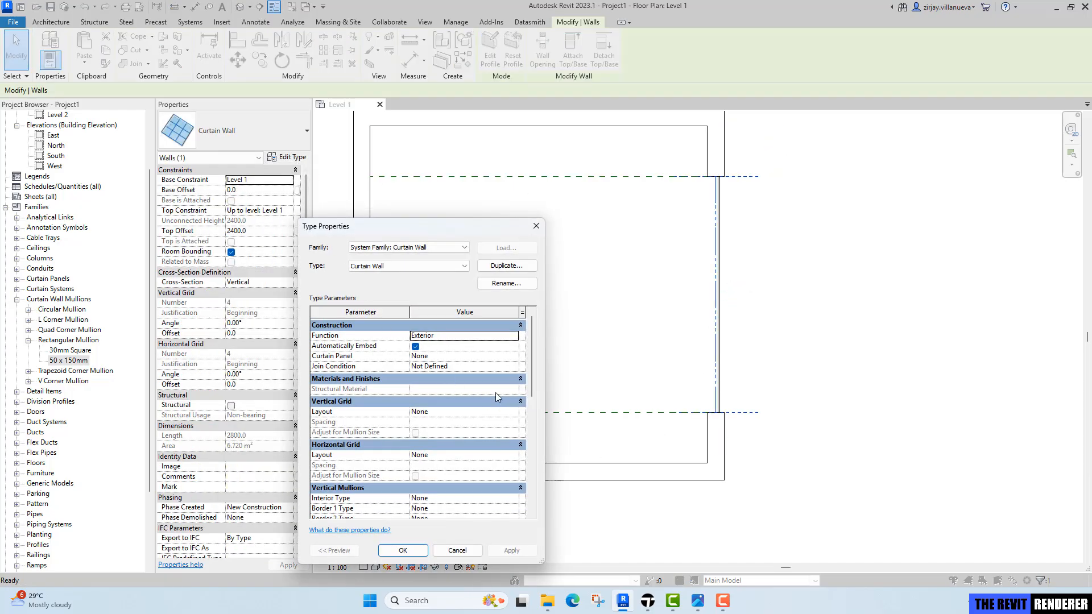
left_click_drag(472, 225, 514, 117)
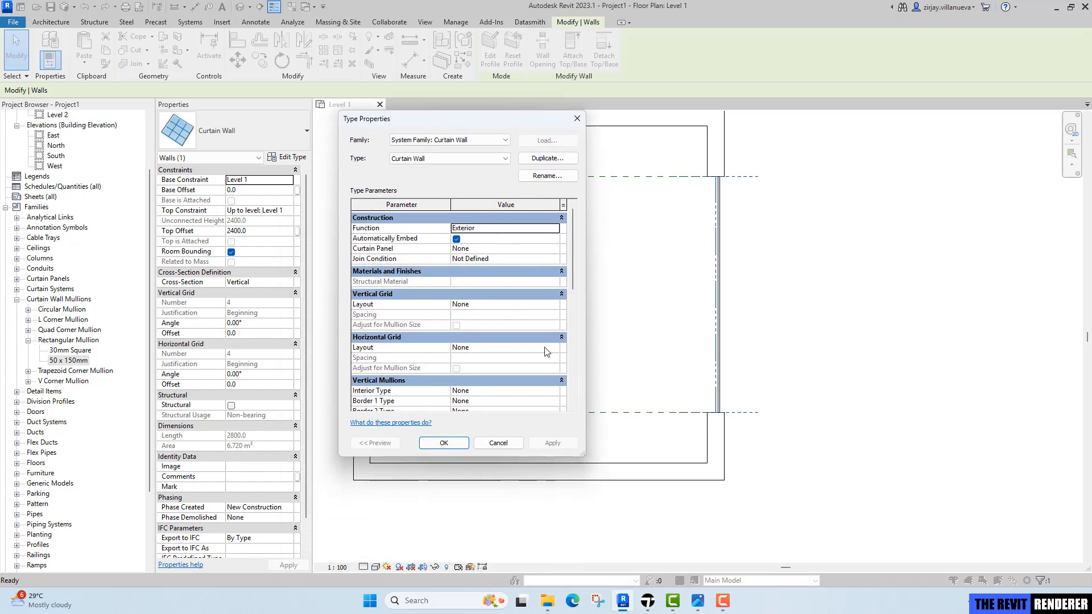
scroll(545, 352, "down", 1)
left_click(550, 371)
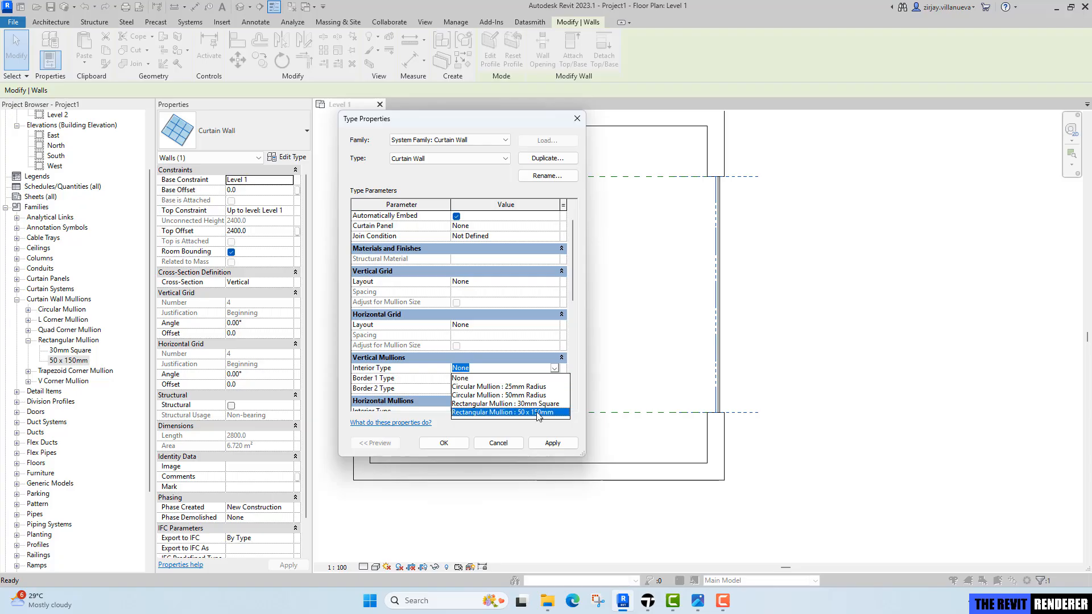
left_click(538, 413)
left_click(553, 379)
scroll(545, 396, "down", 1)
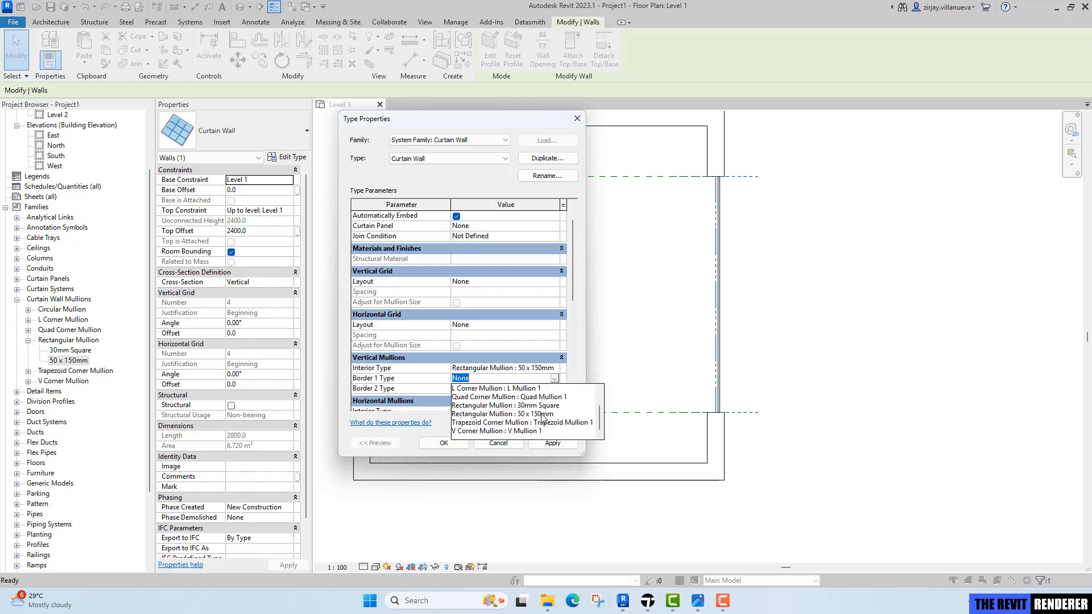
left_click(543, 414)
left_click(553, 389)
scroll(534, 429, "down", 1)
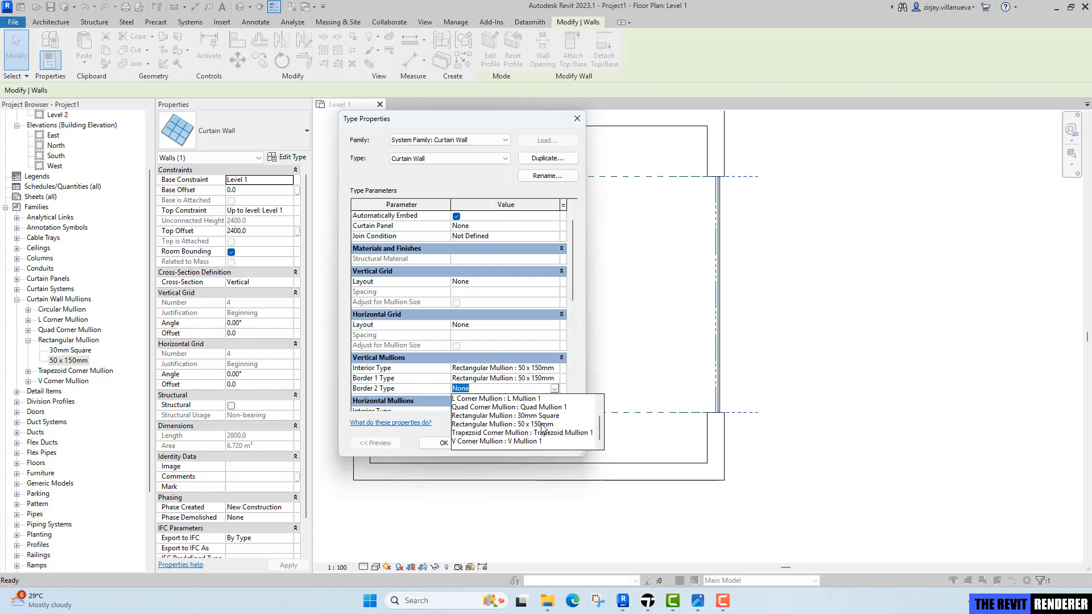
left_click(543, 425)
Set the curtain wall type's horizontal mullion interior, border 1 and border 2 types to Rectangular Mullion : 50 x 150mm.
scroll(555, 409, "down", 1)
left_click(554, 380)
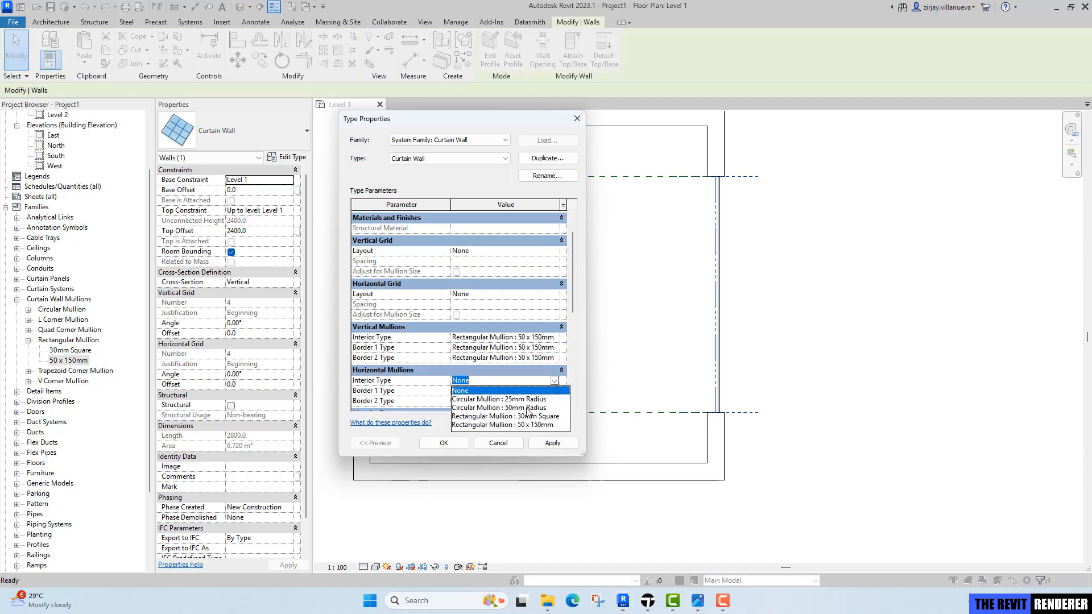
left_click(531, 425)
left_click(555, 391)
left_click(554, 391)
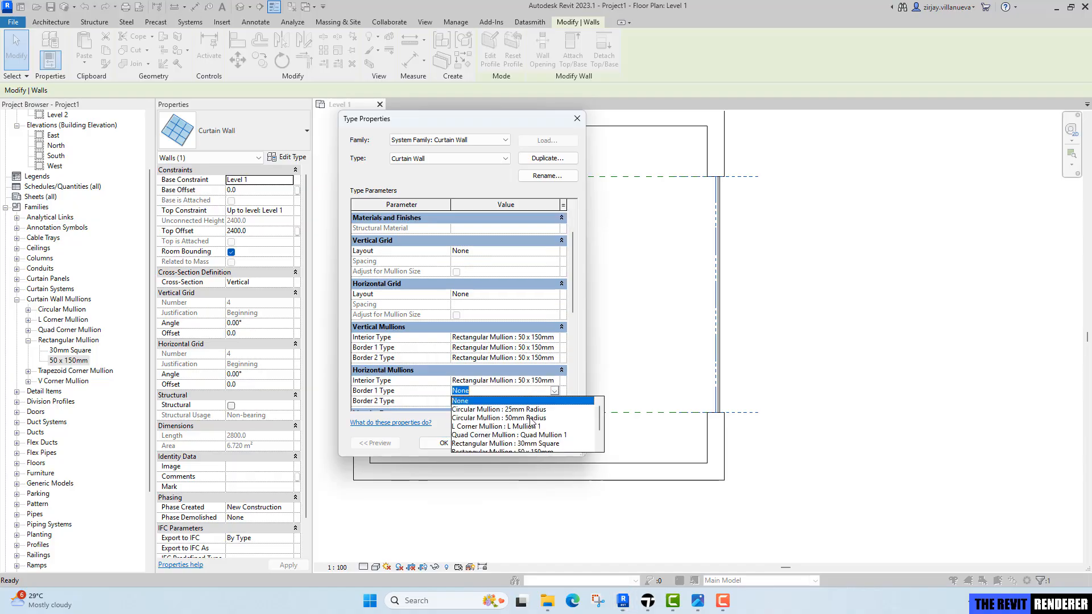
scroll(543, 446, "down", 1)
left_click(543, 428)
left_click(555, 401)
left_click(555, 401)
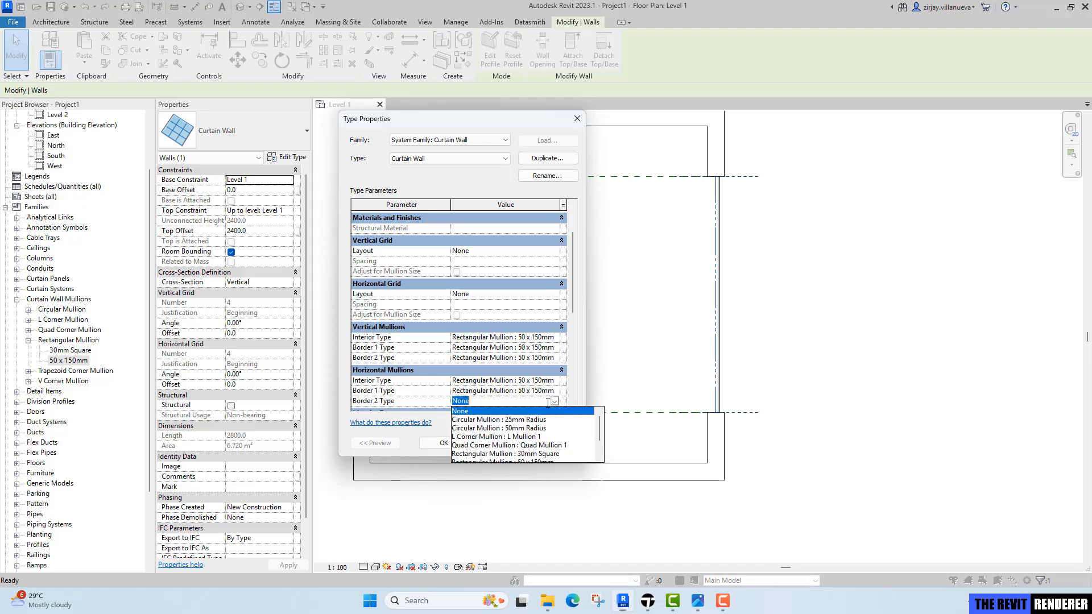
scroll(538, 452, "down", 1)
left_click(540, 437)
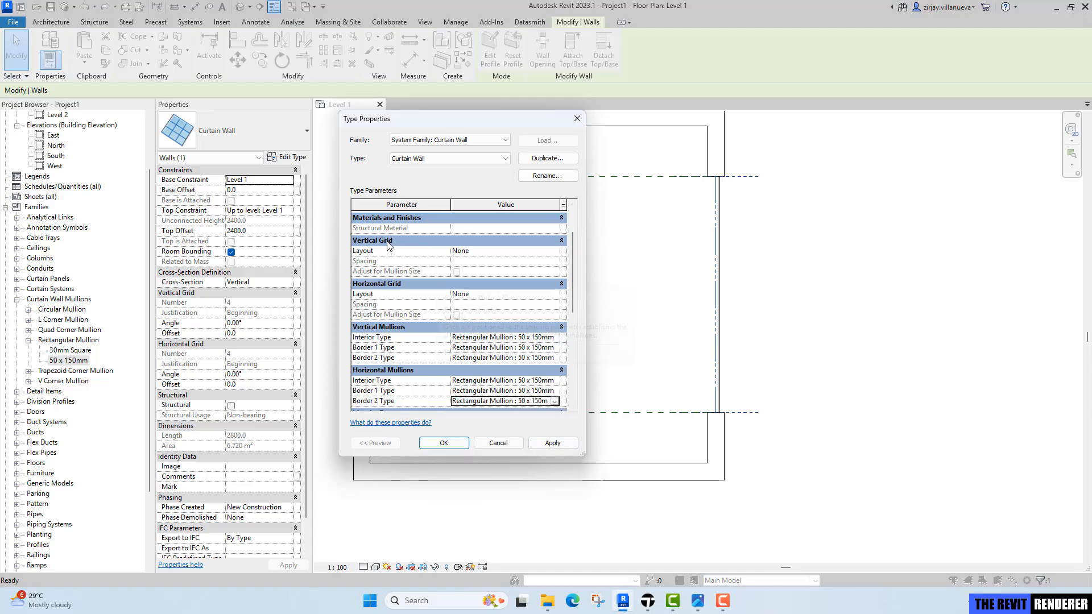
Set the vertical grid layout to Maximum Spacing with 1200 spacing and apply the type changes.
left_click(557, 251)
left_click(555, 251)
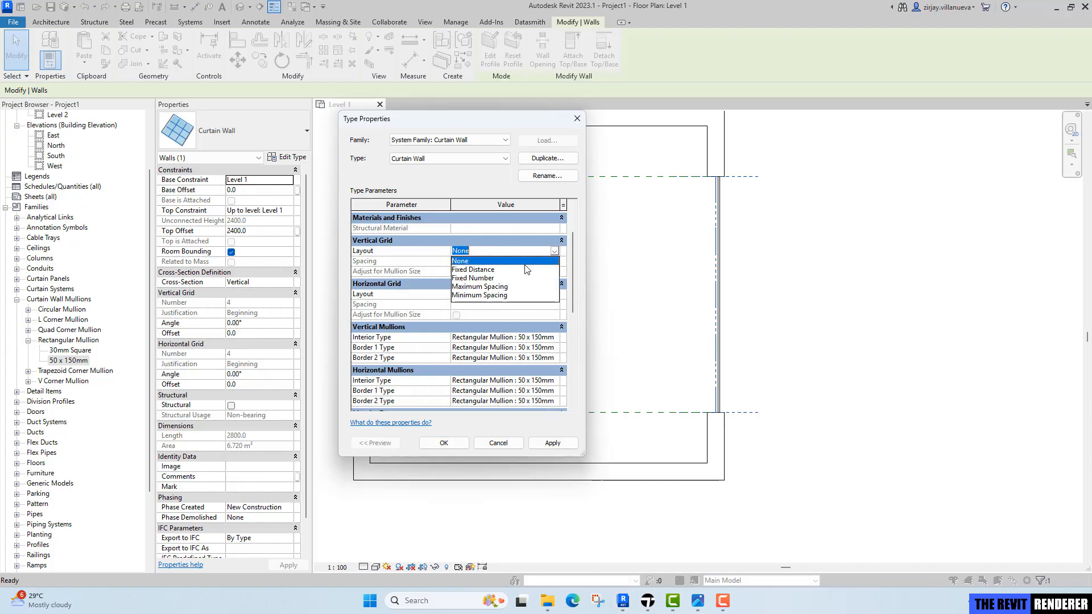
left_click(480, 287)
left_click(490, 261)
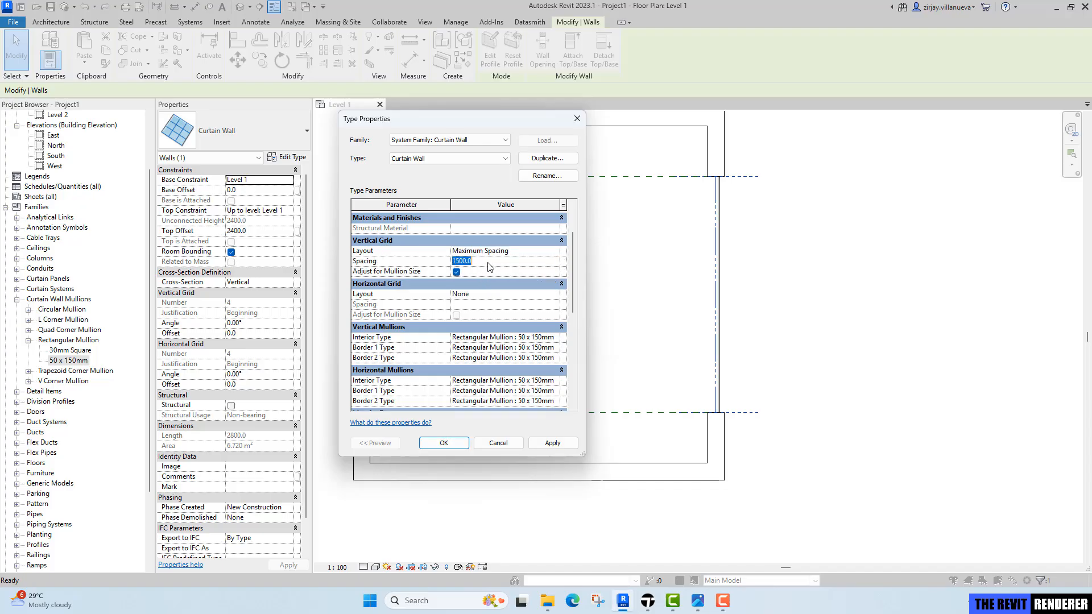
type("1200")
key("Return")
left_click(443, 443)
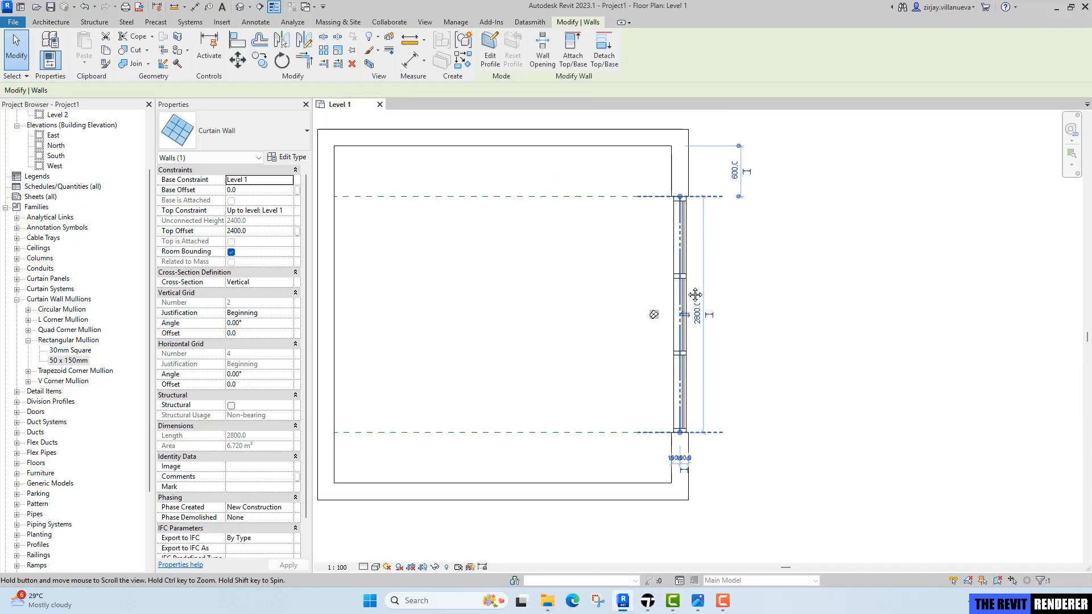
Open the default 3D view and hide the two level planes in it.
left_click(694, 232)
scroll(694, 230, "up", 1)
scroll(684, 203, "up", 1)
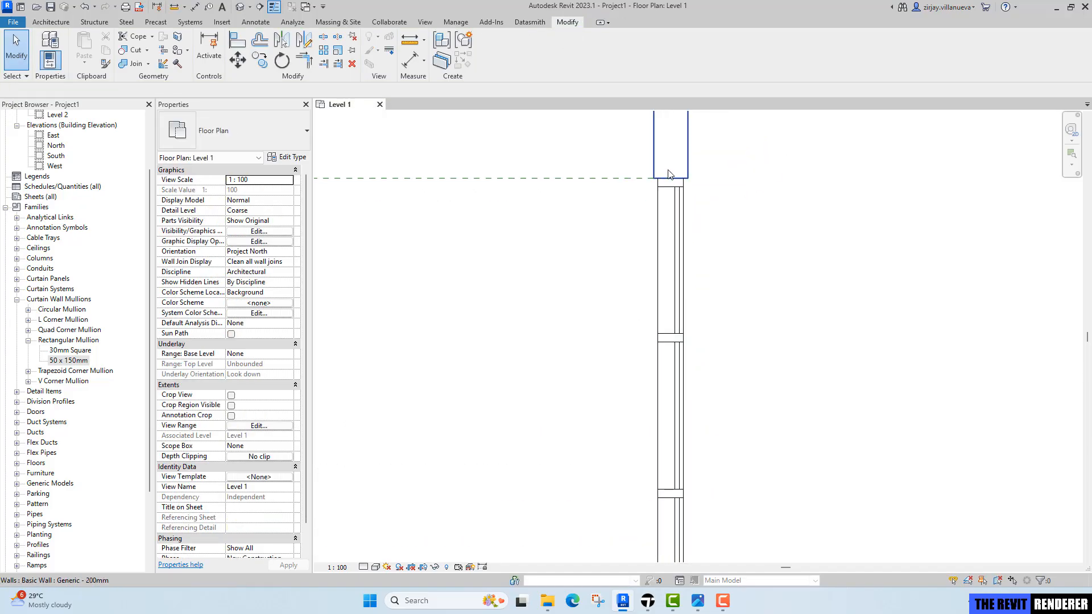
left_click(240, 7)
middle_click_drag(752, 334, 728, 283, "shift")
left_click_drag(933, 263, 932, 265)
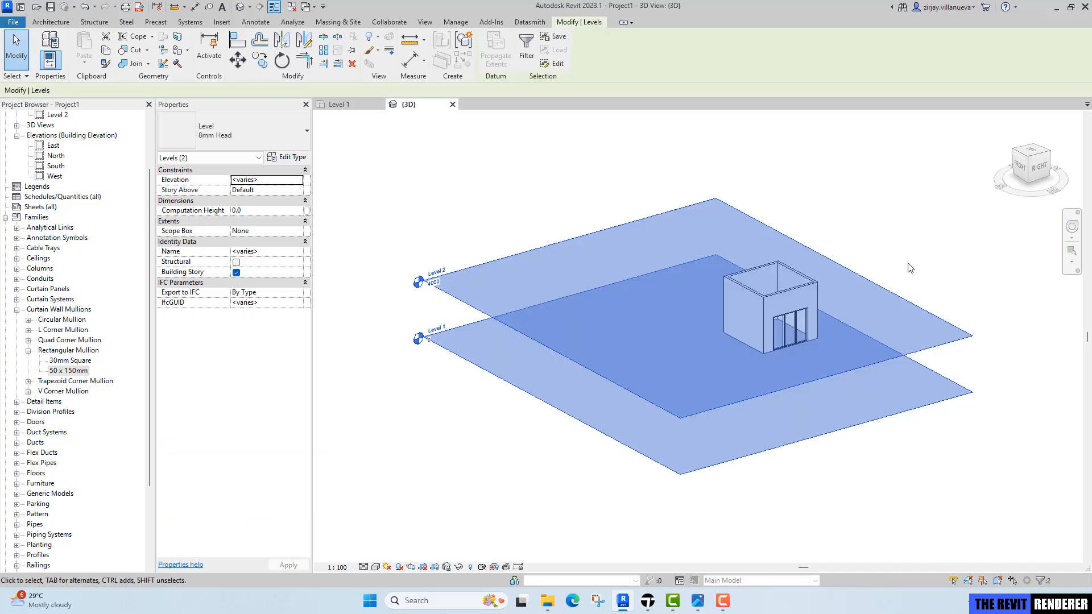
right_click(895, 235)
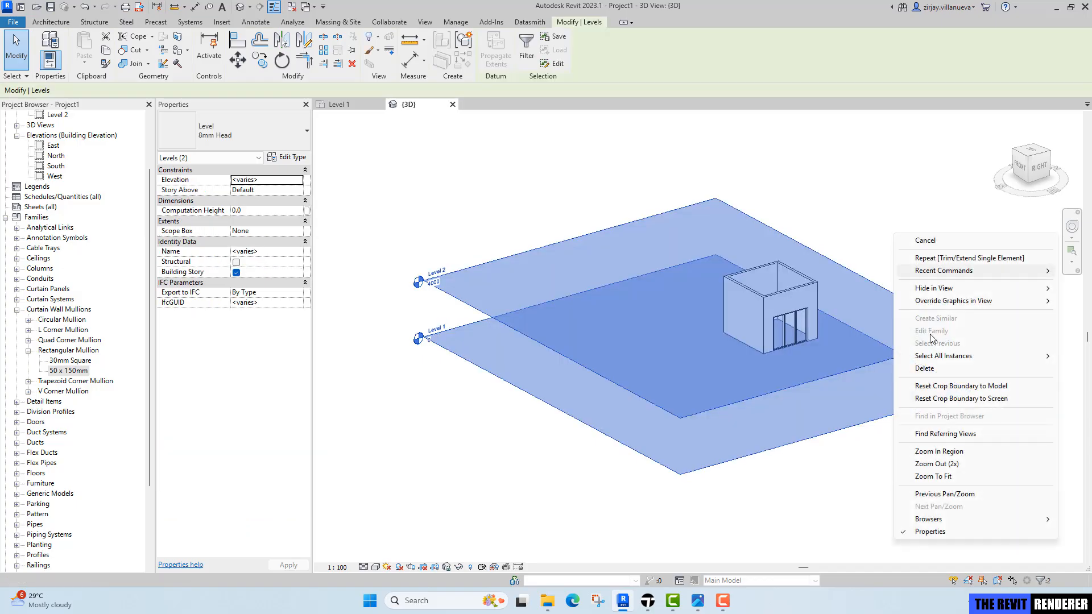
left_click(871, 301)
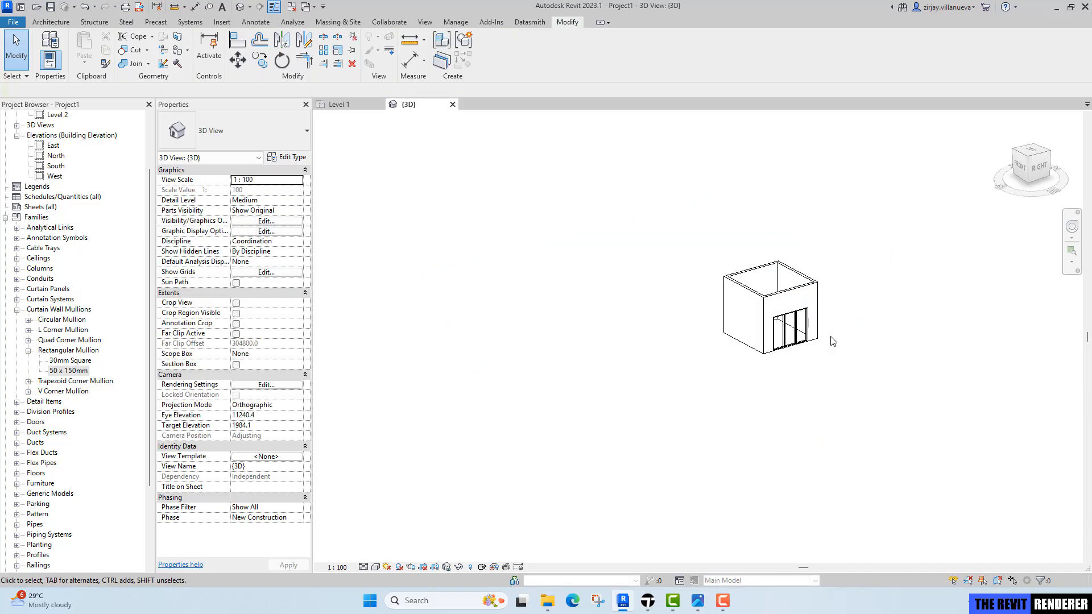
Inspect the curtain wall mullions in 3D, then return to the Level 1 floor plan.
middle_click_drag(706, 346, 945, 484, "shift")
scroll(548, 215, "up", 4)
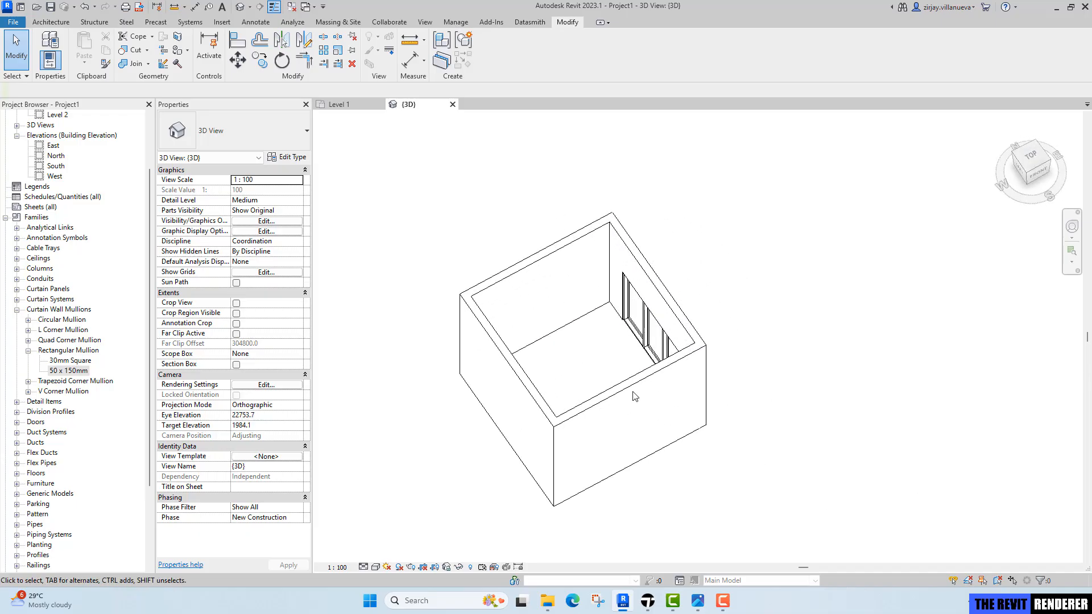
scroll(634, 394, "up", 2)
middle_click_drag(630, 341, 609, 313, "shift")
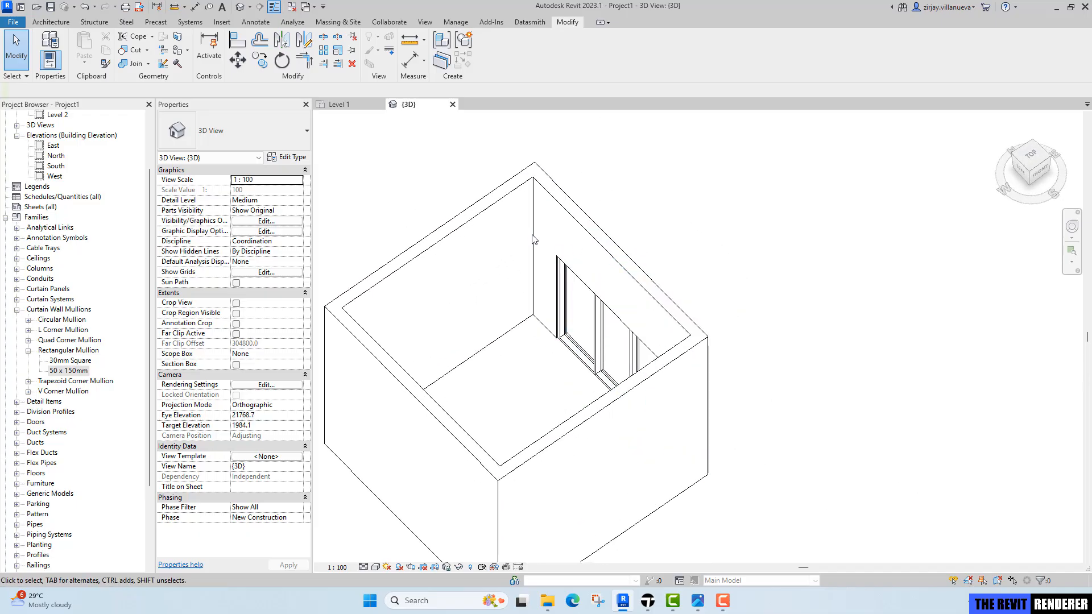
left_click(339, 104)
scroll(540, 261, "down", 4)
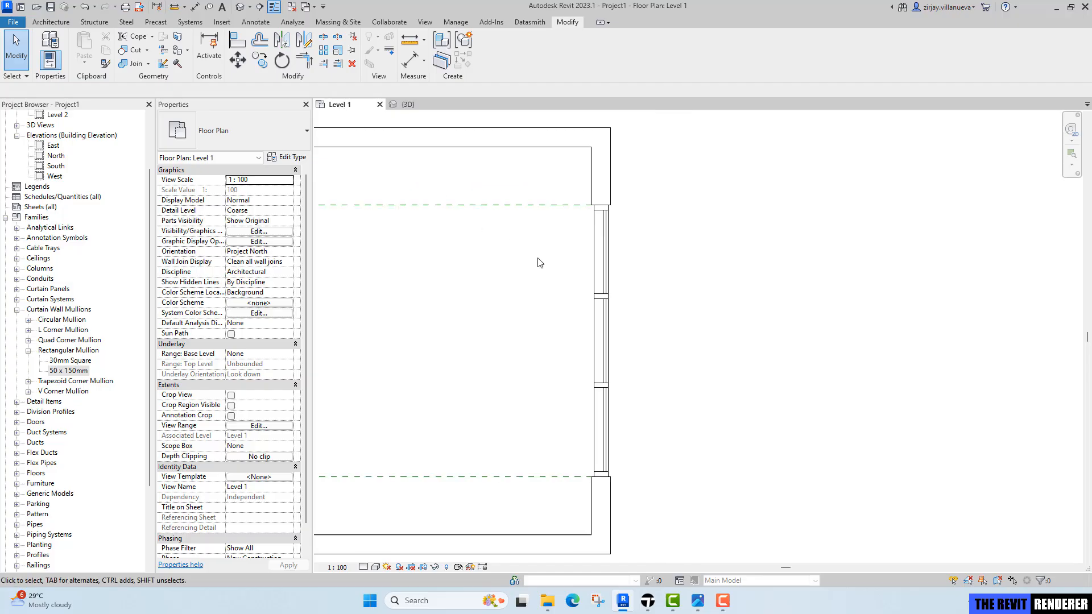
scroll(511, 245, "up", 1)
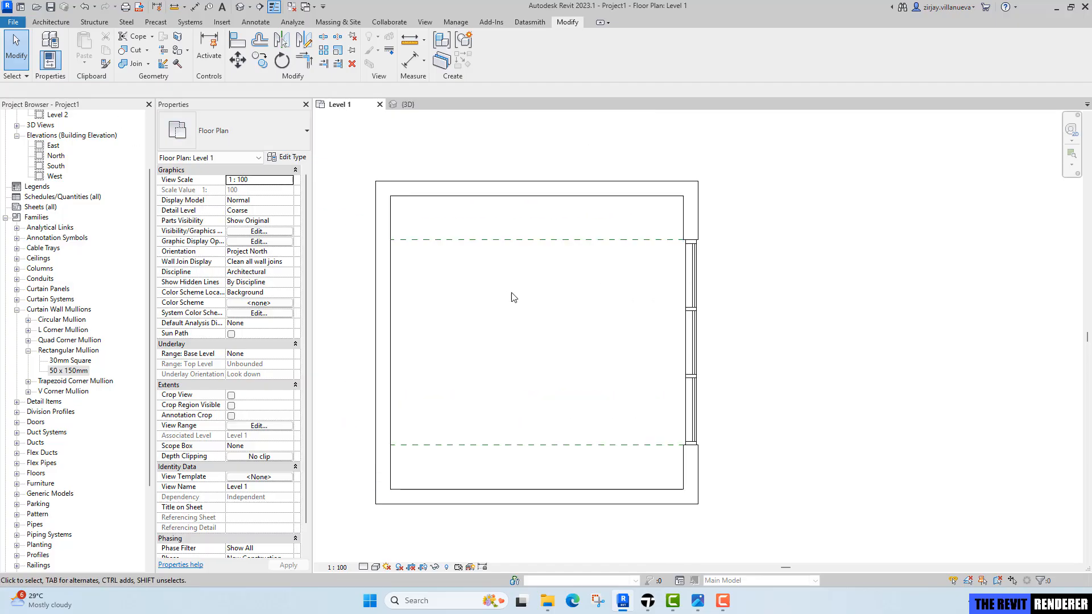
middle_click_drag(539, 314, 553, 322)
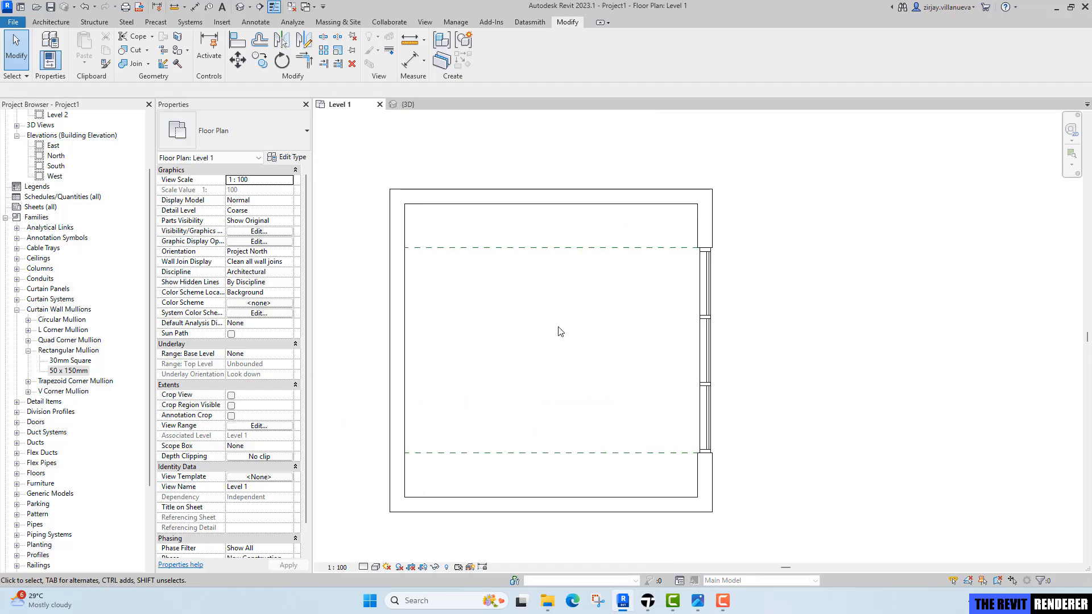
middle_click_drag(627, 358, 660, 348)
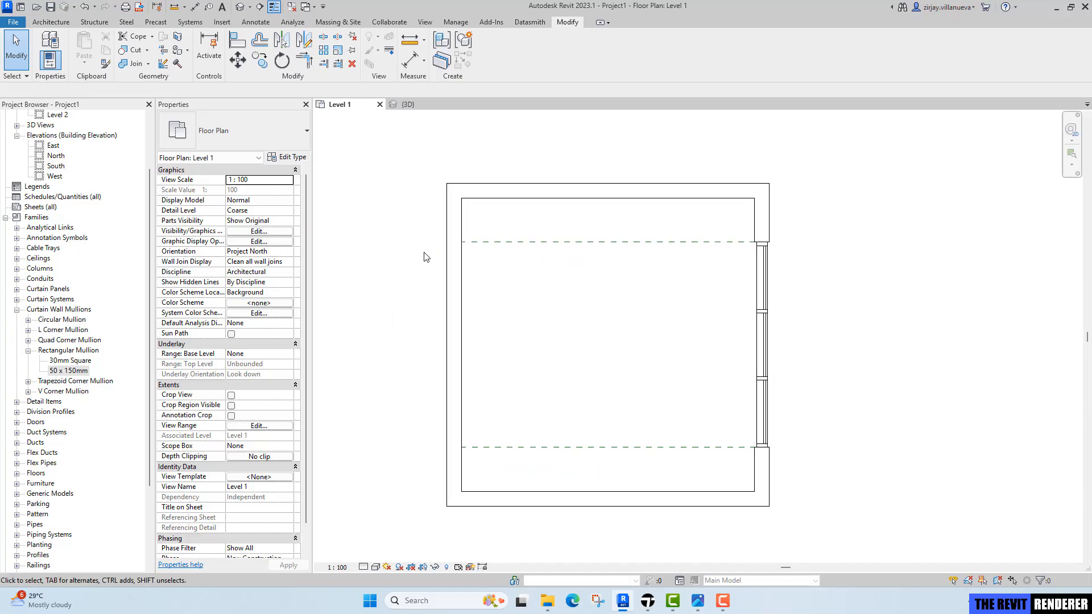
Start an architectural floor and duplicate its type under the name WD-01.
left_click(48, 26)
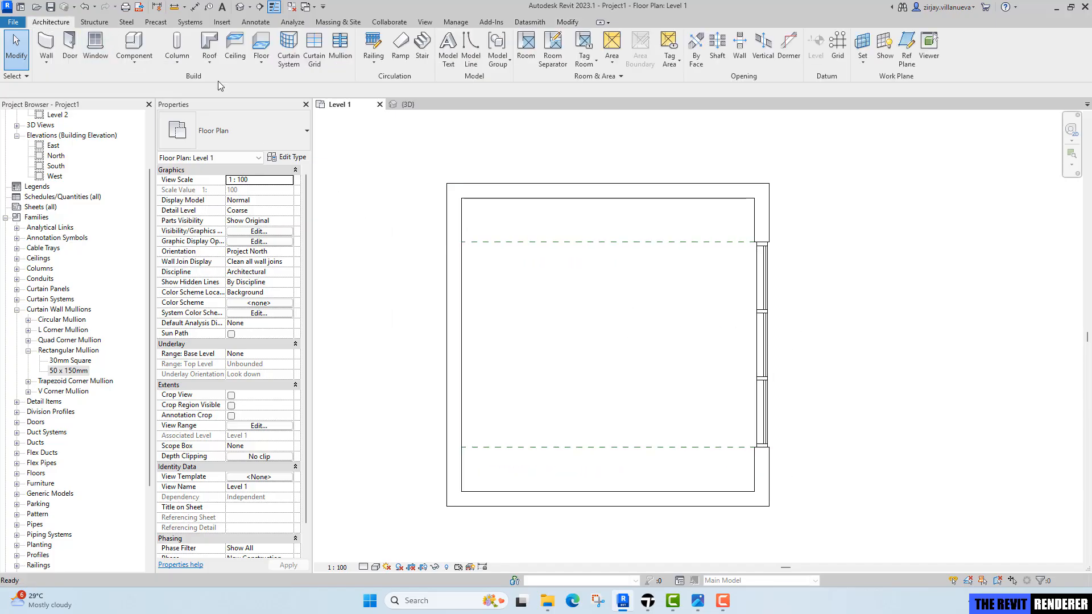
left_click(261, 61)
left_click(268, 86)
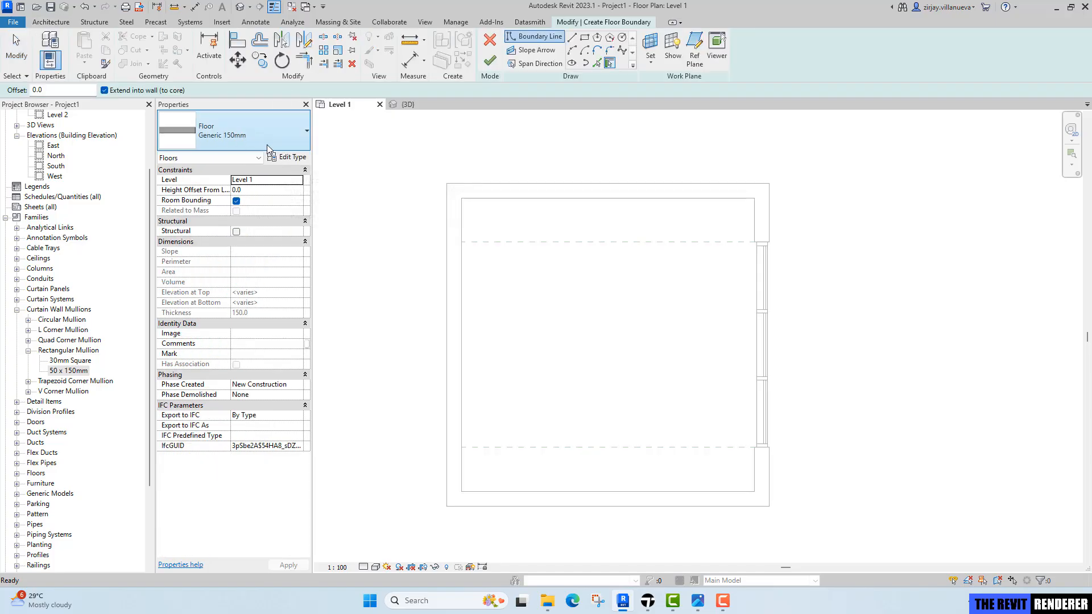
left_click(280, 158)
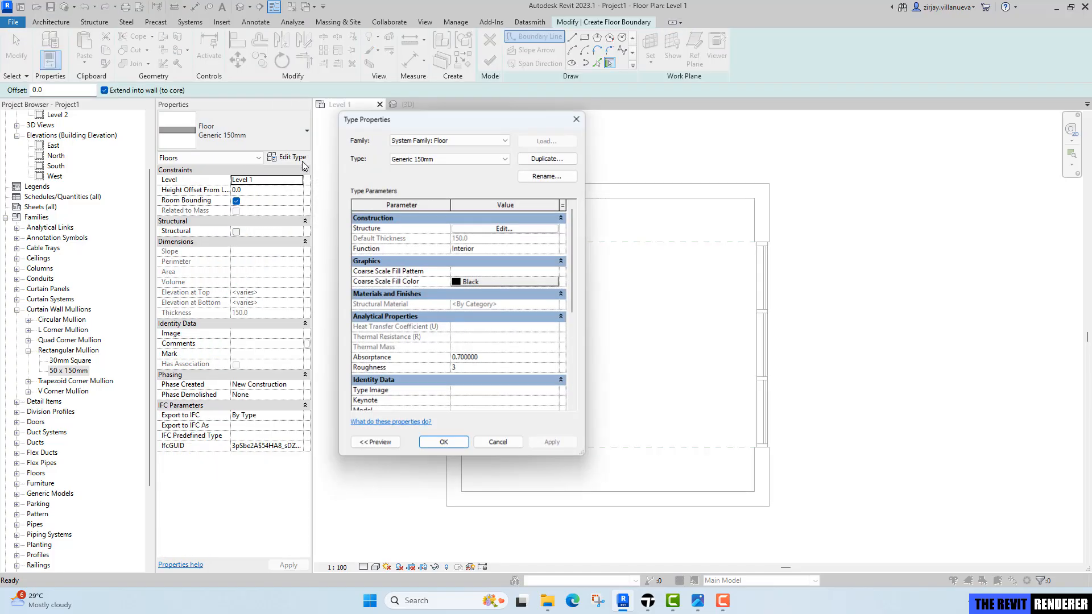
left_click(552, 160)
type("wd")
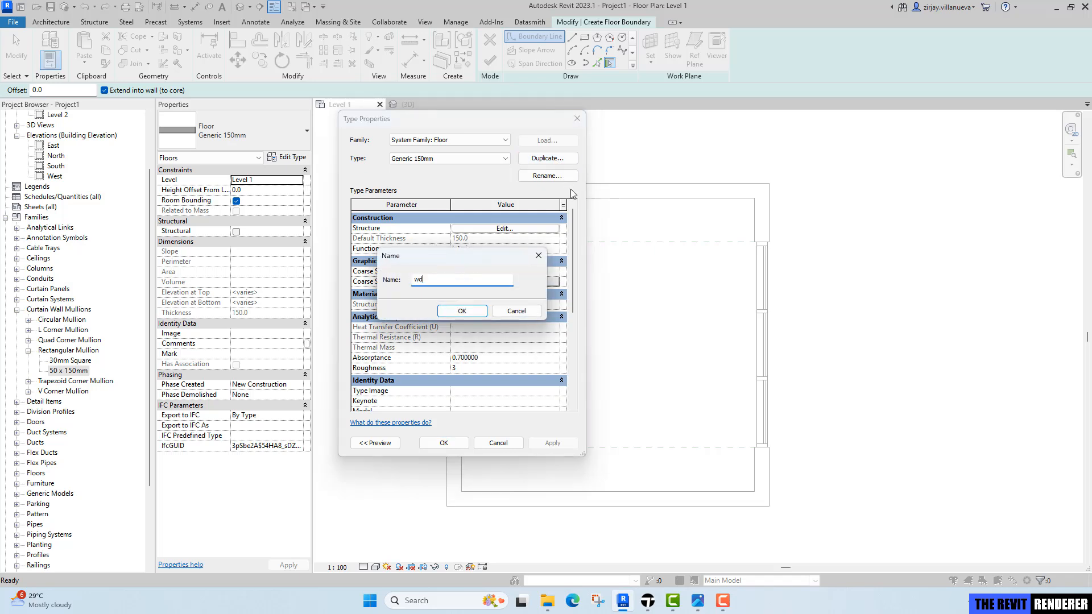
type("WD-01")
key("BackSpace")
key("BackSpace")
key("BackSpace")
key("BackSpace")
key("BackSpace")
key("BackSpace")
type("WD-01")
left_click(459, 311)
Edit the floor type's structure and set the structure layer thickness to 50 mm.
left_click(470, 230)
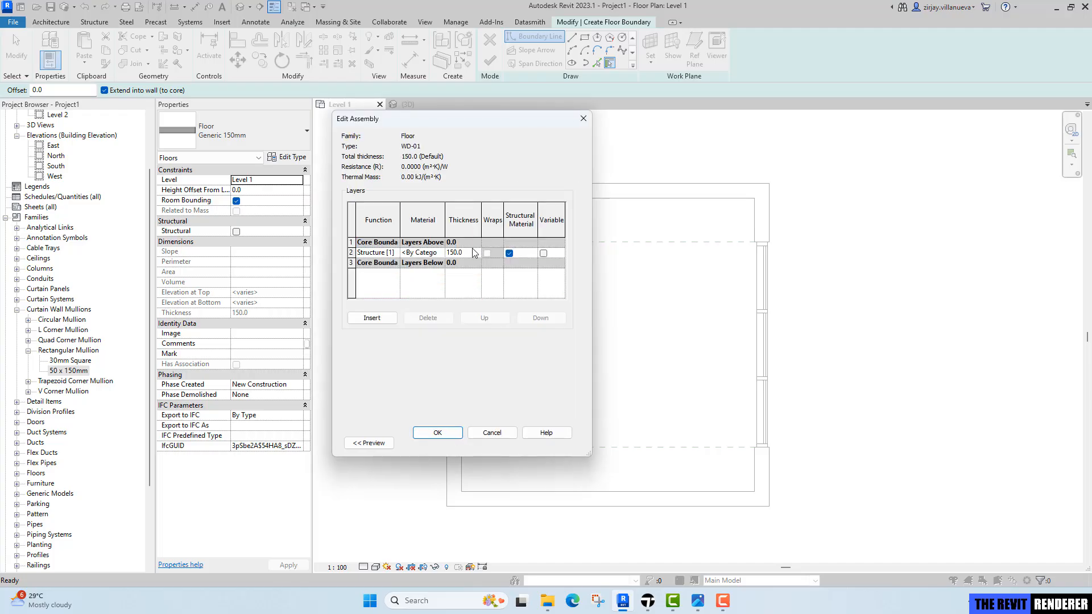
left_click(473, 255)
type("50")
key("Tab")
Open the structure layer's material and duplicate the Default material, naming it WD-01.
left_click(443, 254)
left_click(441, 253)
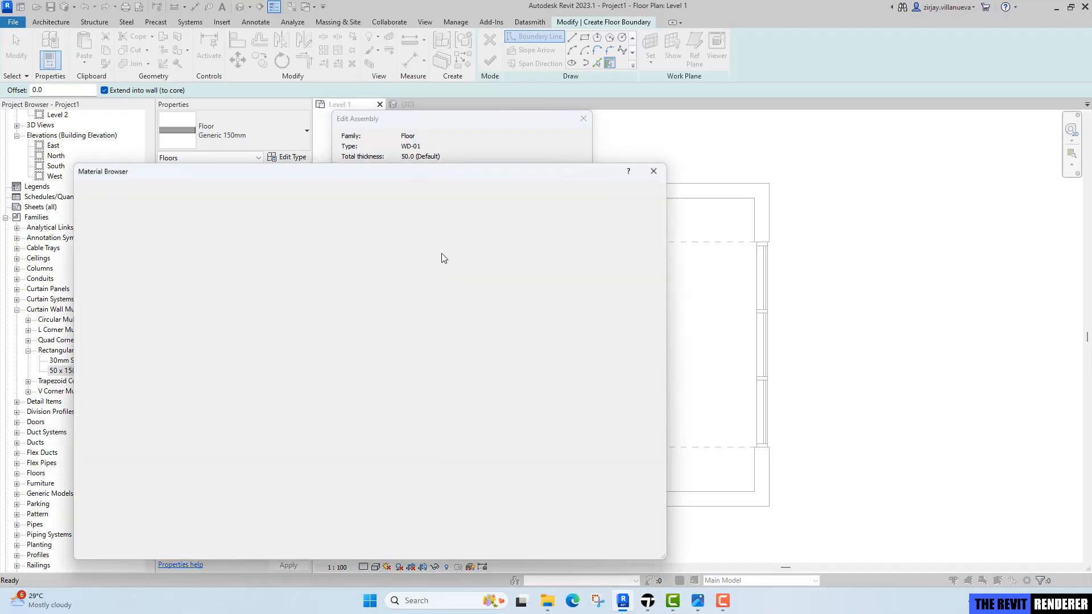
key("d")
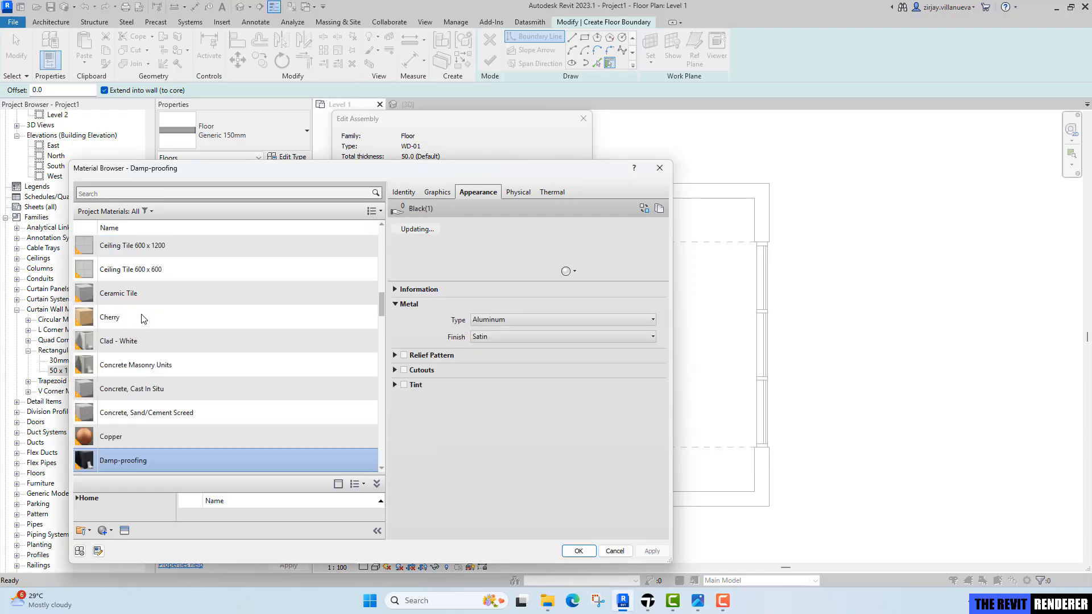
scroll(144, 416, "down", 5)
left_click(149, 352)
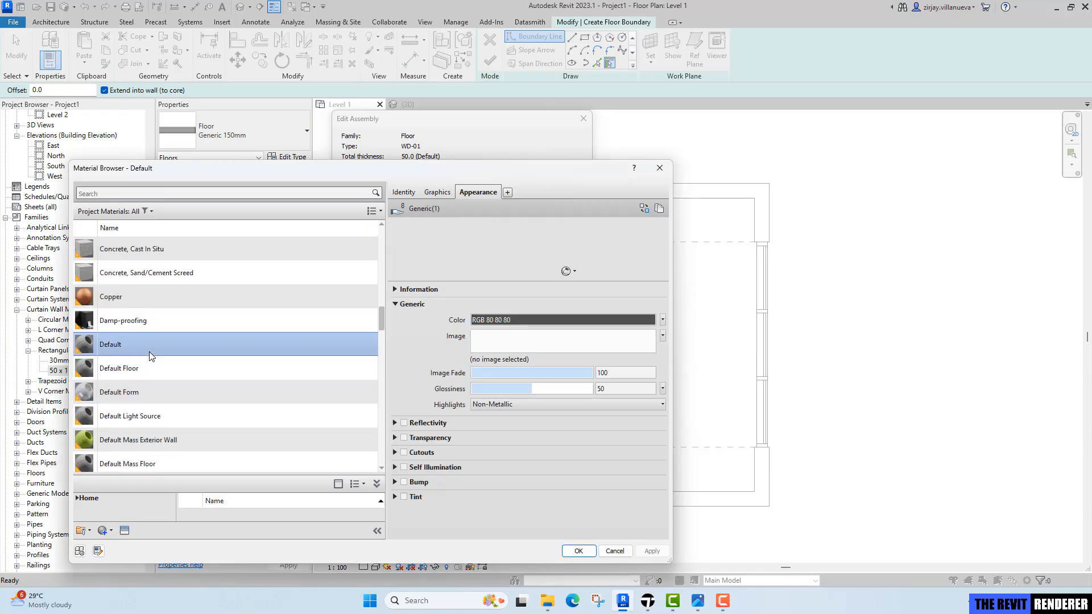
right_click(149, 352)
left_click(176, 372)
type("WD-01")
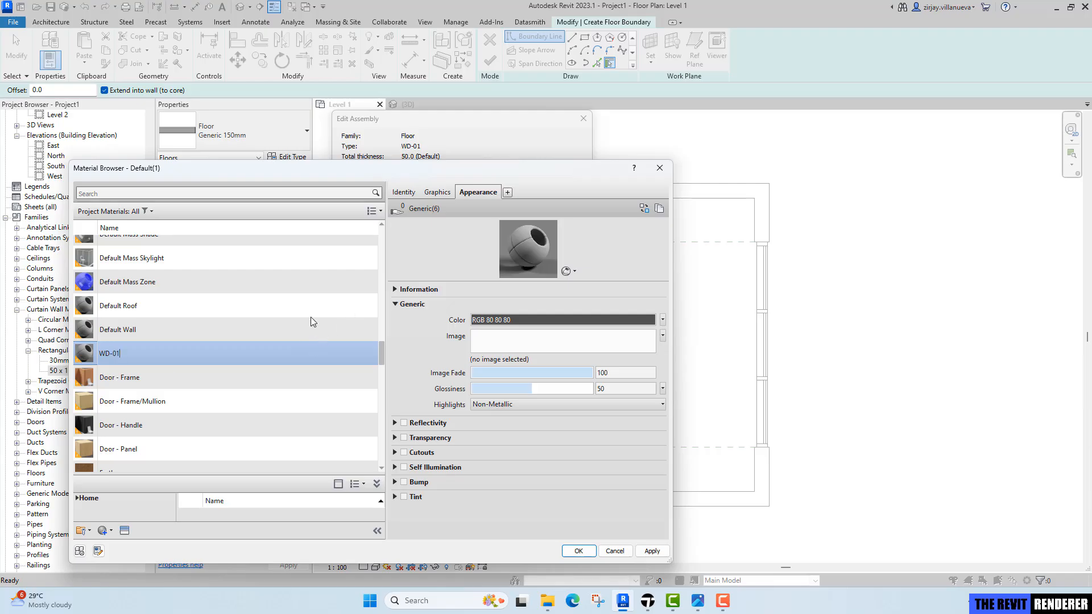
Rename the WD-01 material's appearance asset to WD-01.
key("ctrl+a")
left_click(462, 192)
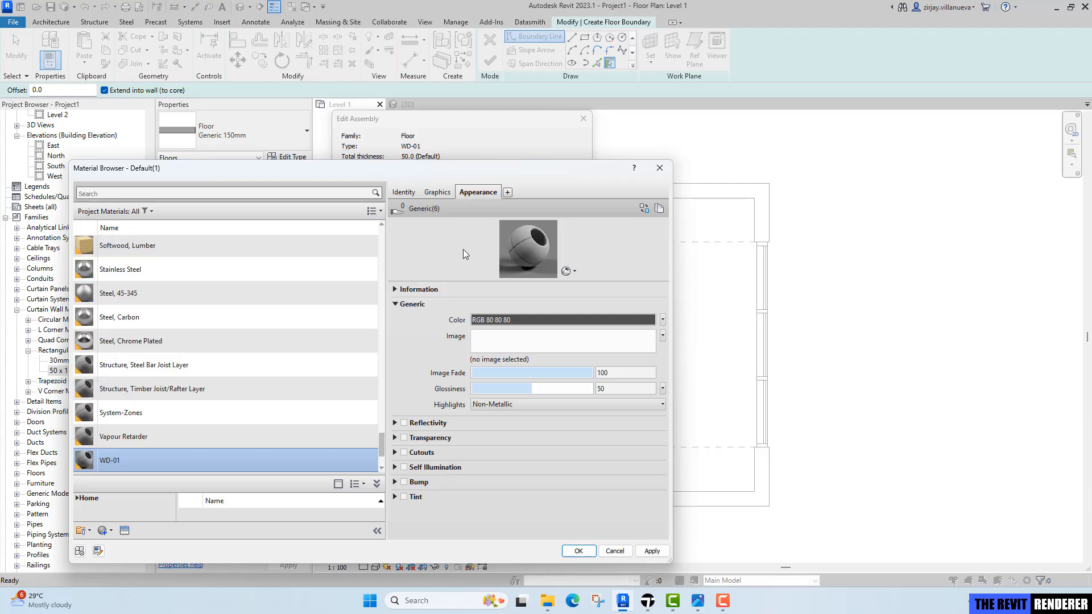
left_click(395, 290)
left_click(518, 308)
key("ctrl+a")
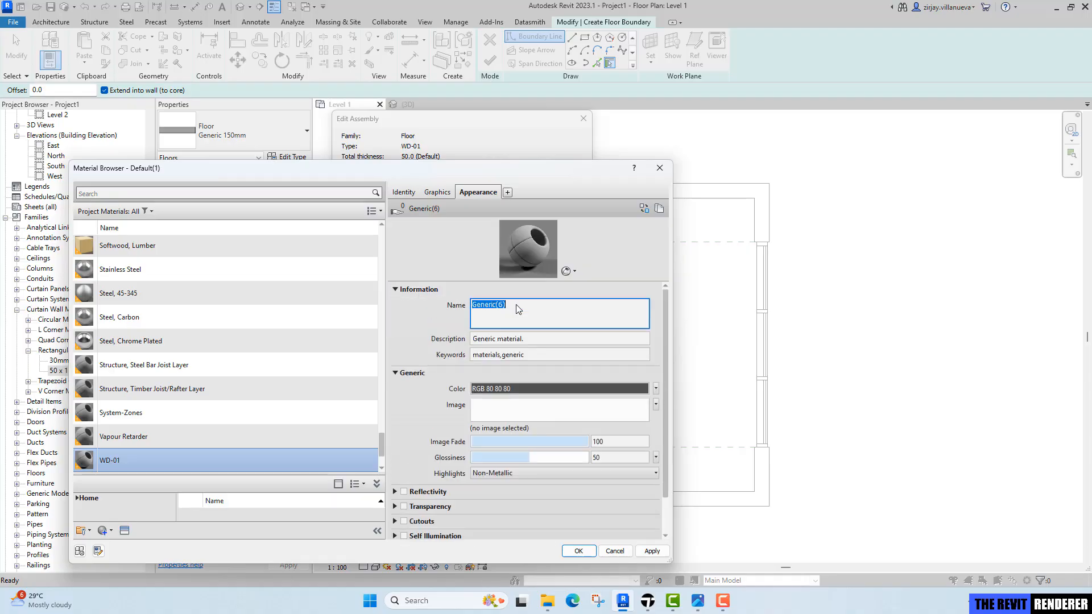
type("WD-01")
Set the WD-01 appearance color to a light peach, RGB 251 228 196.
left_click(510, 389)
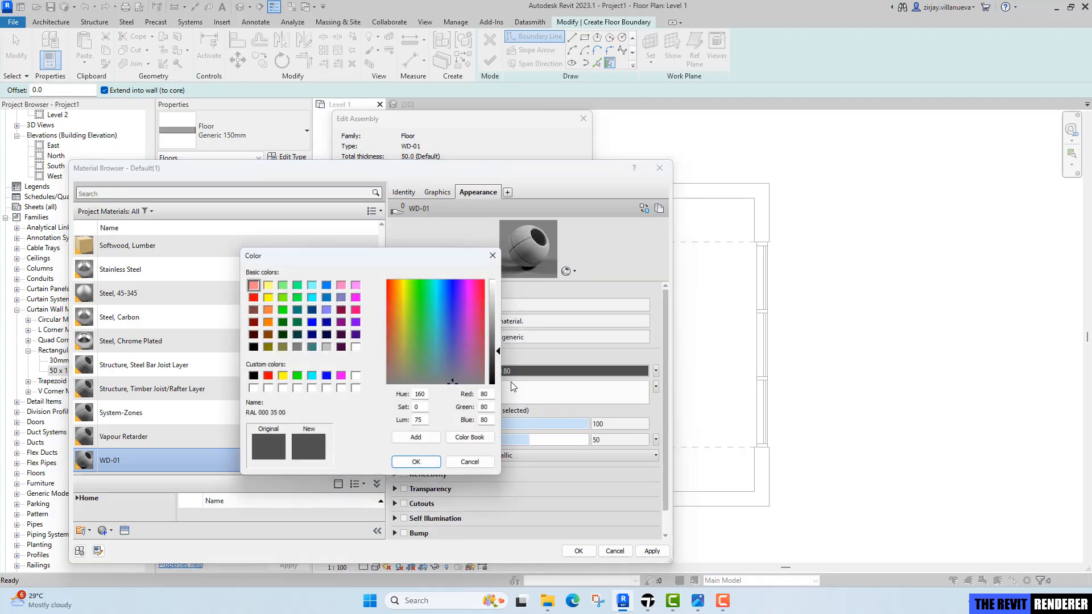
left_click(268, 310)
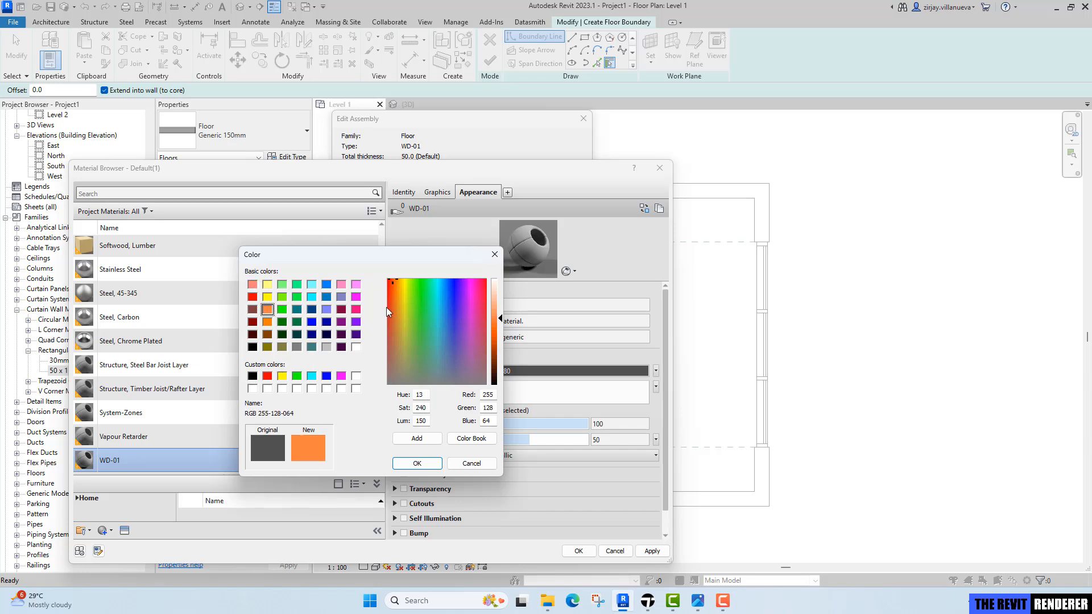
left_click(398, 293)
left_click_drag(496, 298, 500, 295)
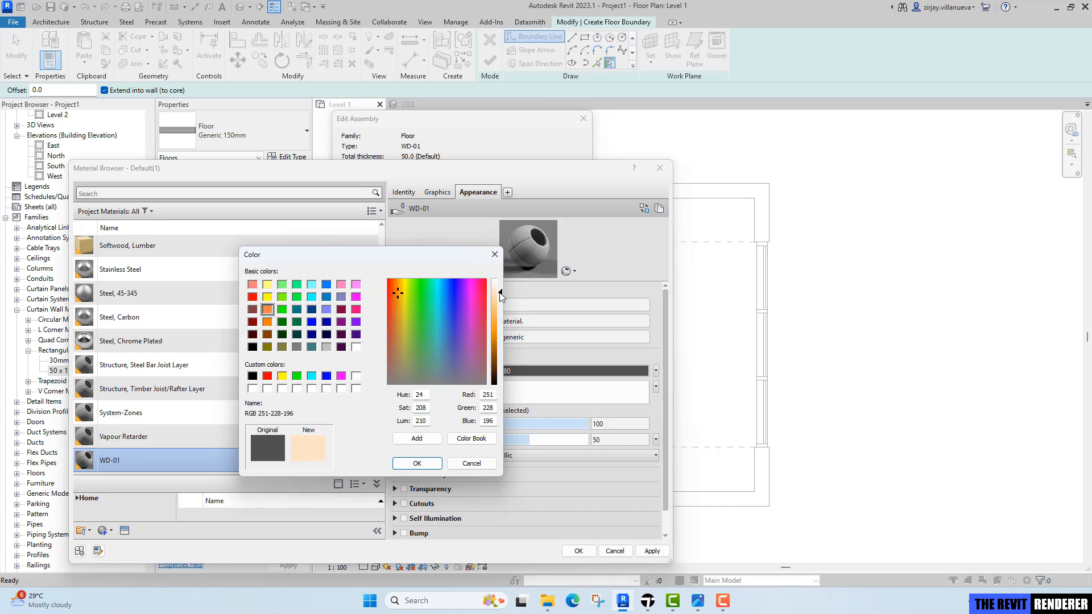
left_click(417, 463)
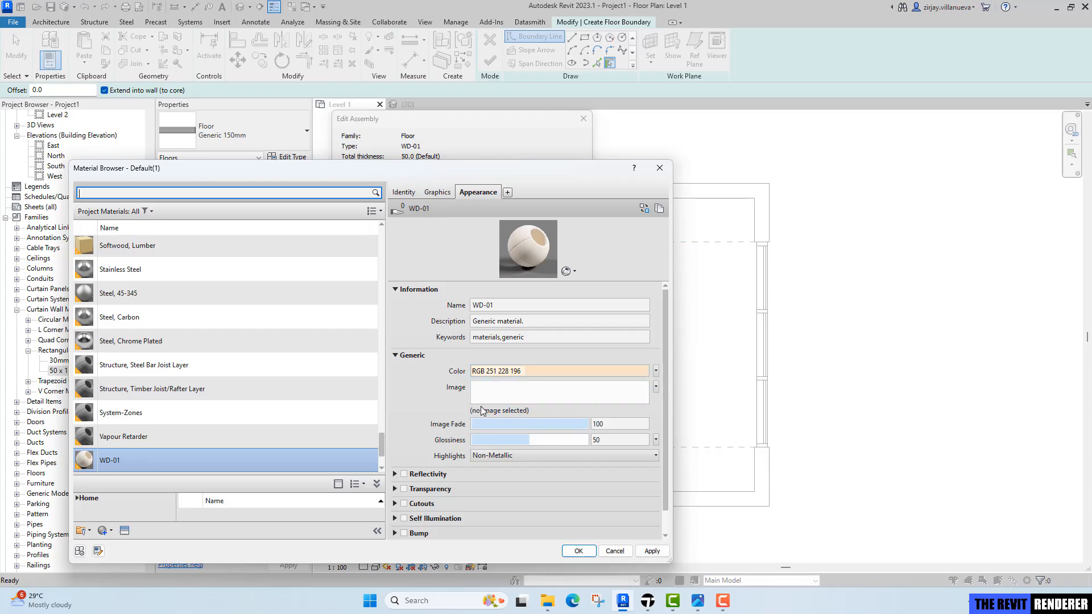
Enable Use Render Appearance for the material's shading and confirm the material choice.
left_click(437, 192)
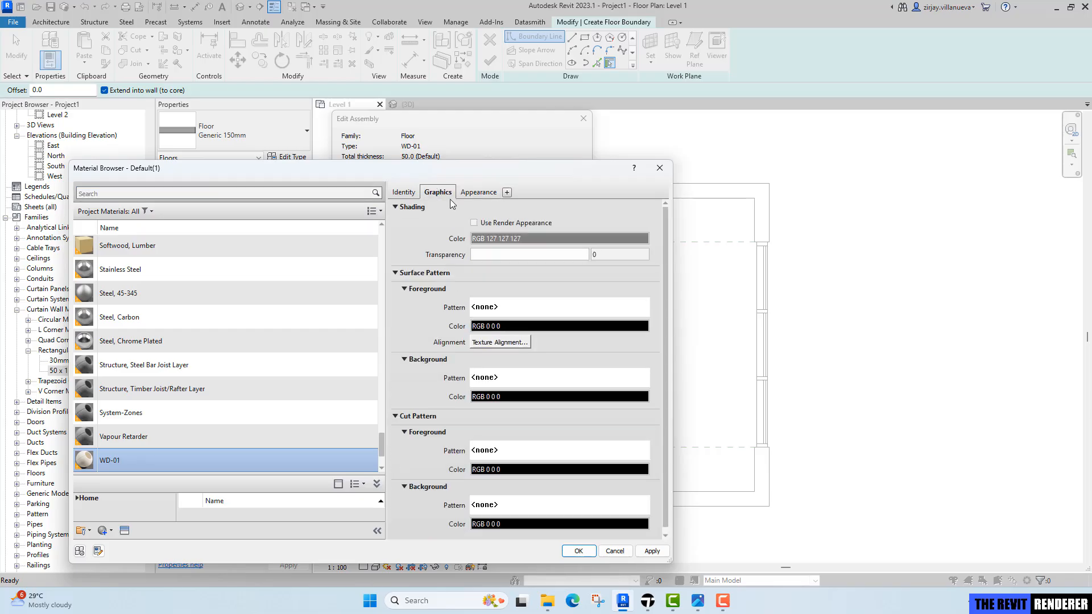
left_click(493, 223)
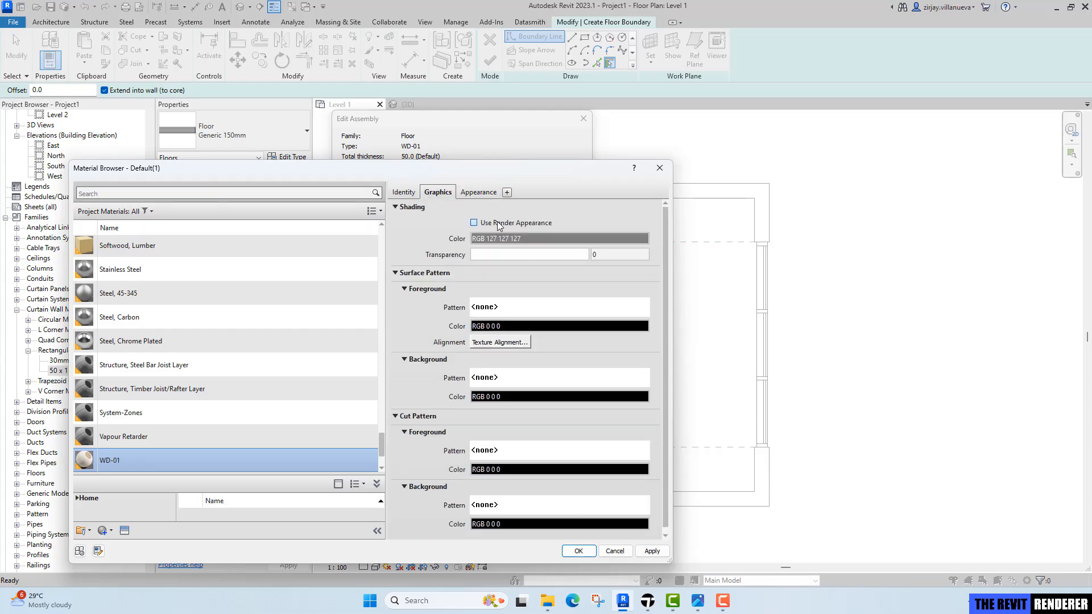
left_click(579, 551)
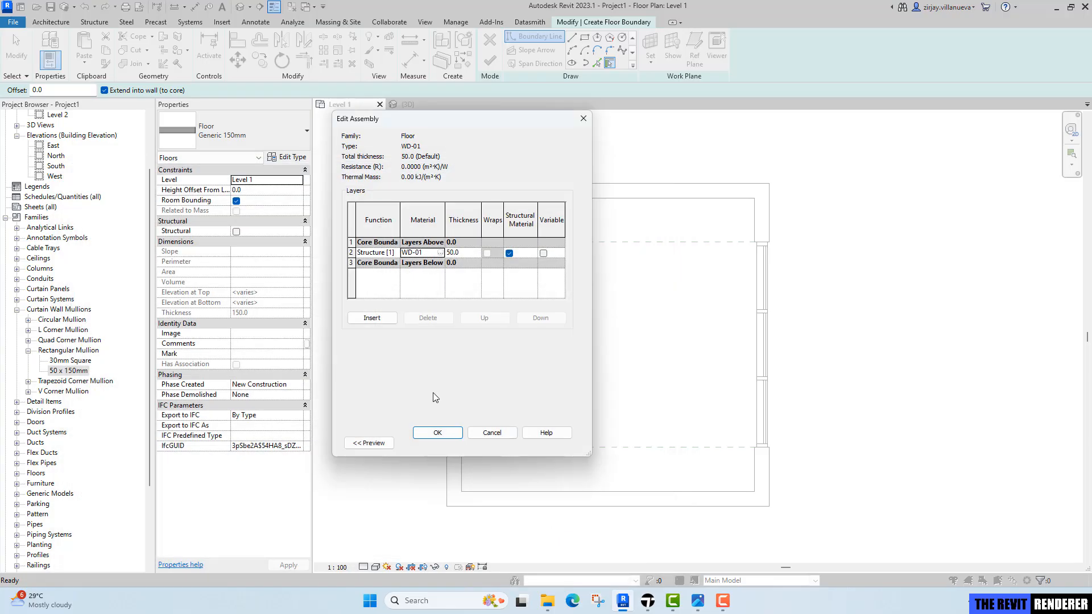
Confirm the WD-01 floor type and sketch a rectangular floor boundary along the room's inner wall faces.
left_click(437, 433)
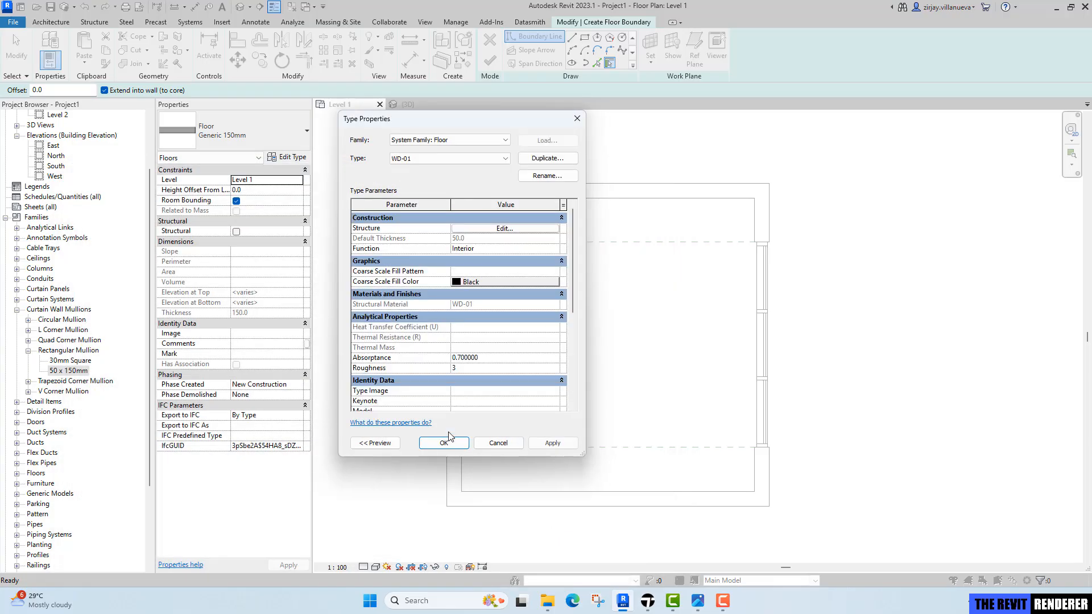
left_click(459, 448)
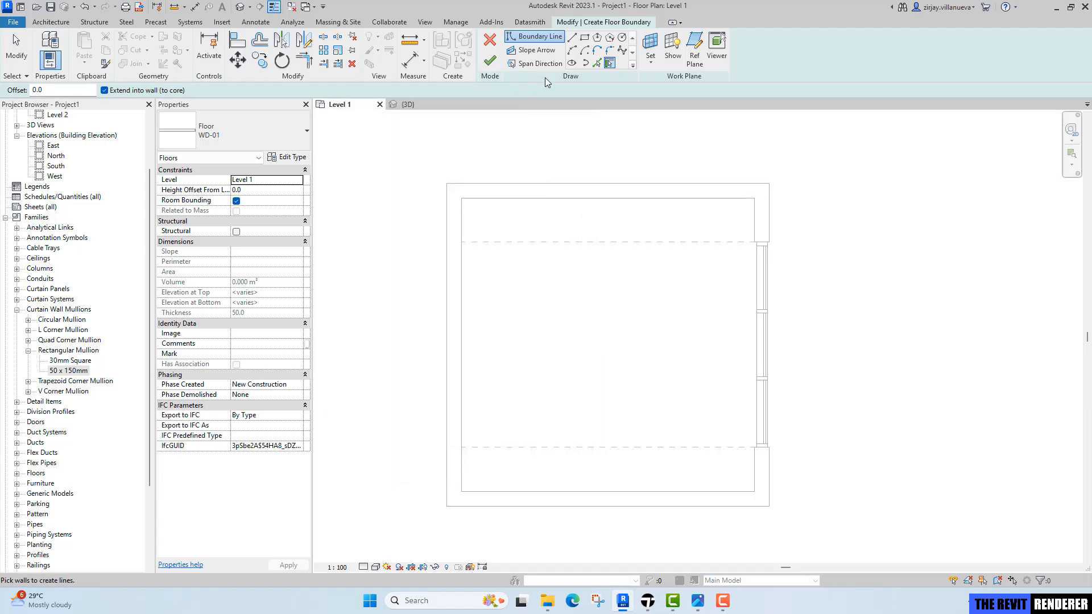
left_click(586, 39)
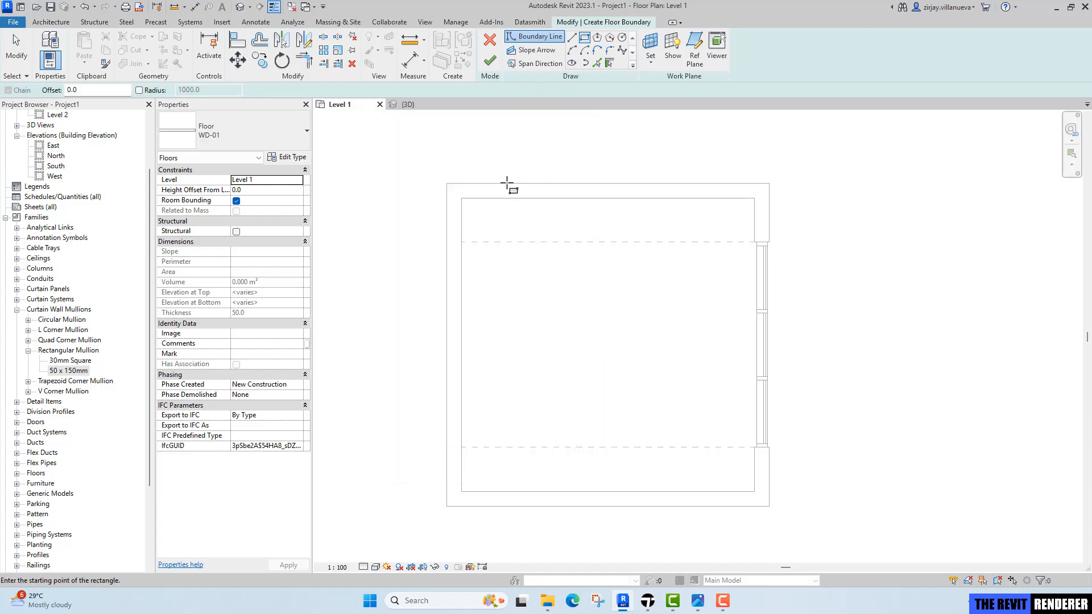
left_click(462, 199)
left_click(755, 492)
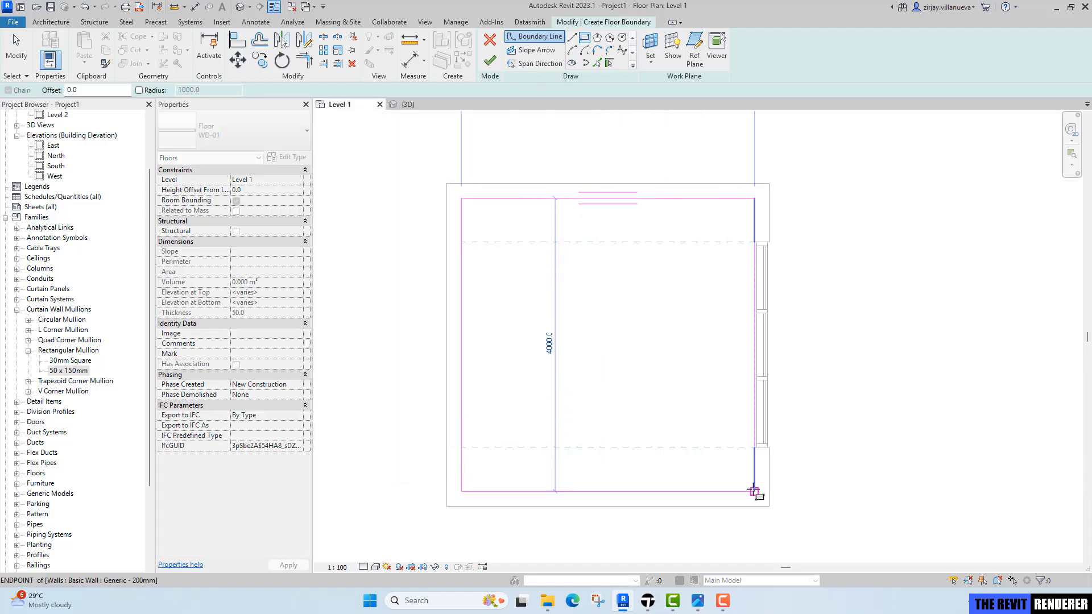
key("Escape")
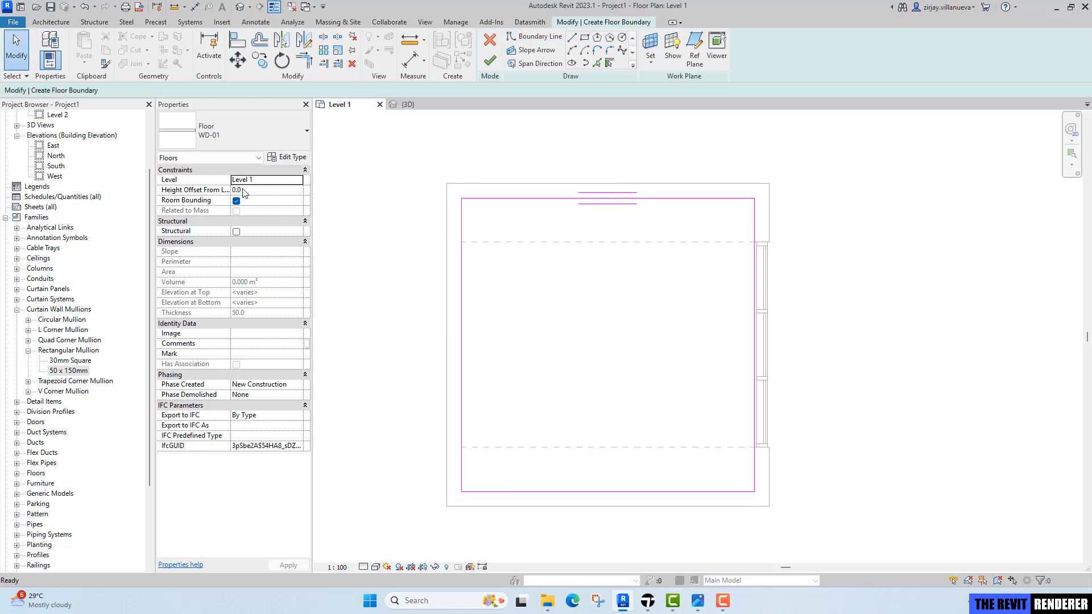
Finish the floor sketch without attaching the walls to the floor.
left_click(490, 60)
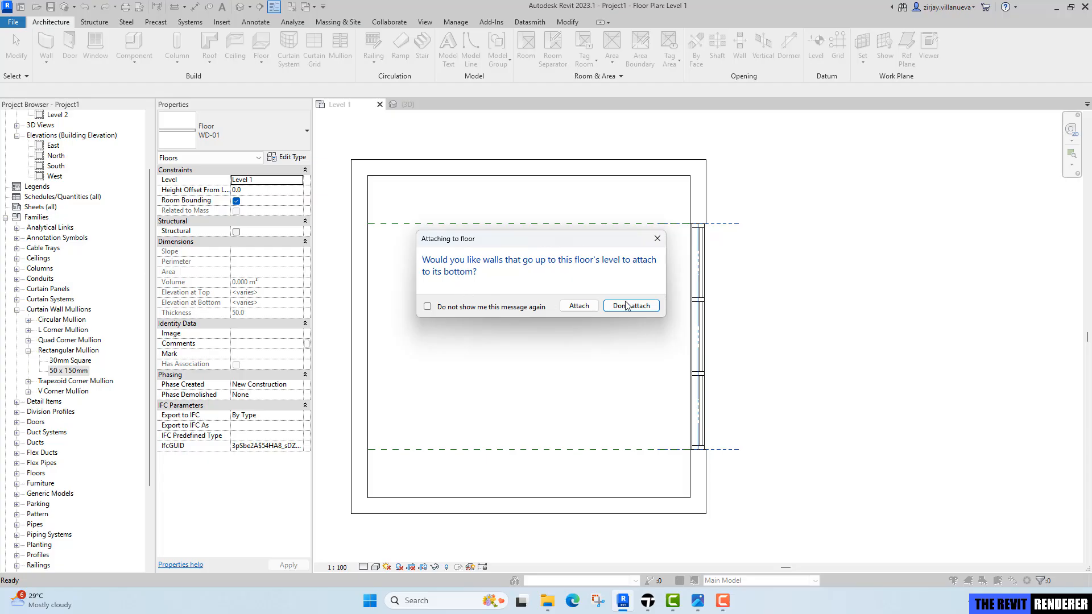
left_click(632, 306)
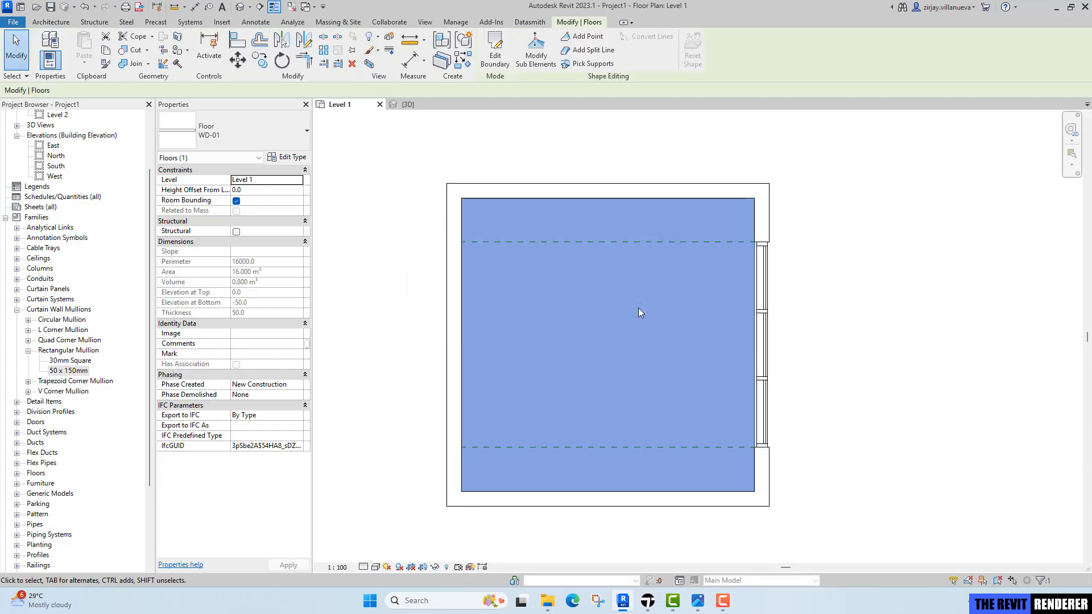
left_click(494, 144)
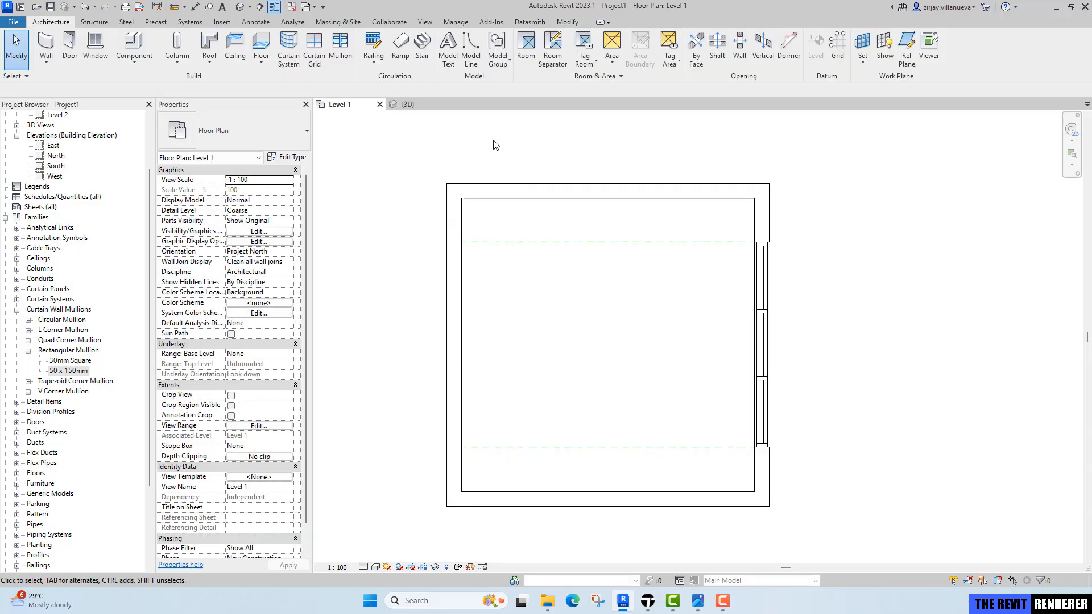
Open the 3D view, set the visual style to Shaded and orbit to inspect the new floor.
left_click(408, 104)
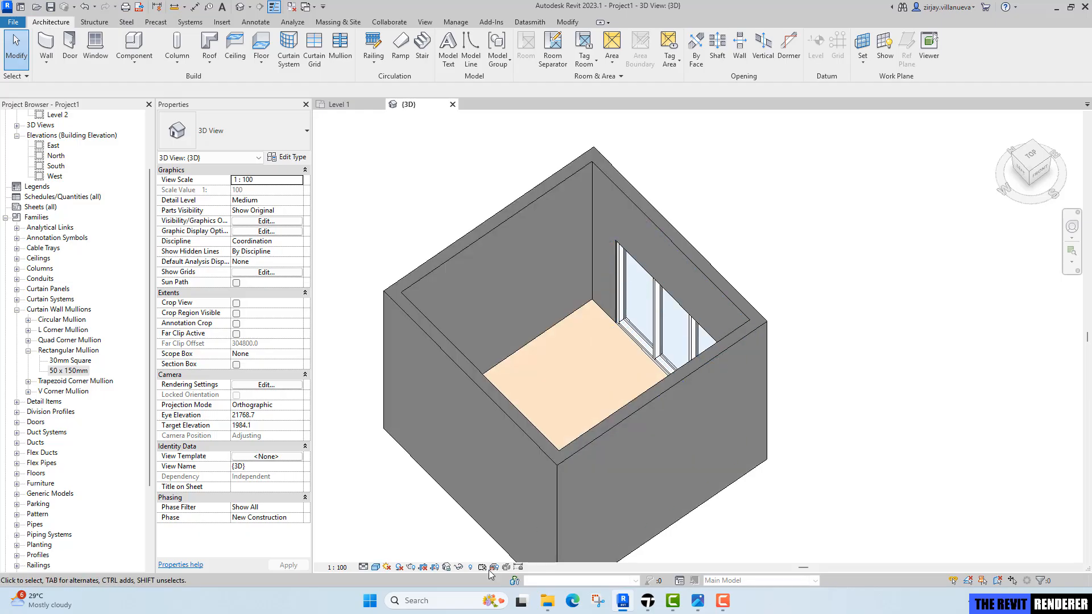
left_click(374, 567)
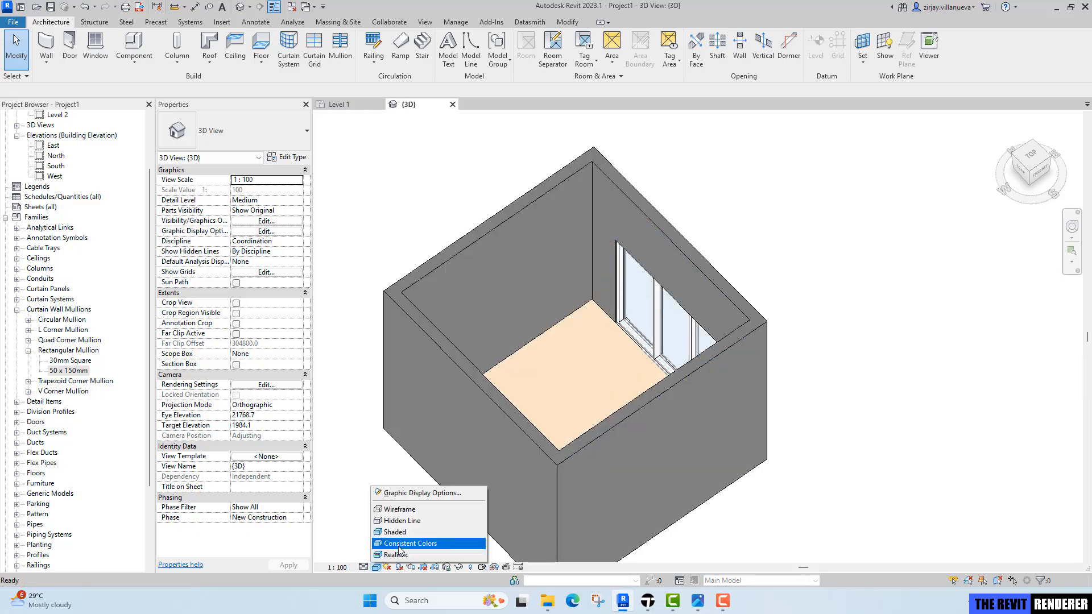
left_click(393, 526)
middle_click_drag(825, 351, 785, 324, "shift")
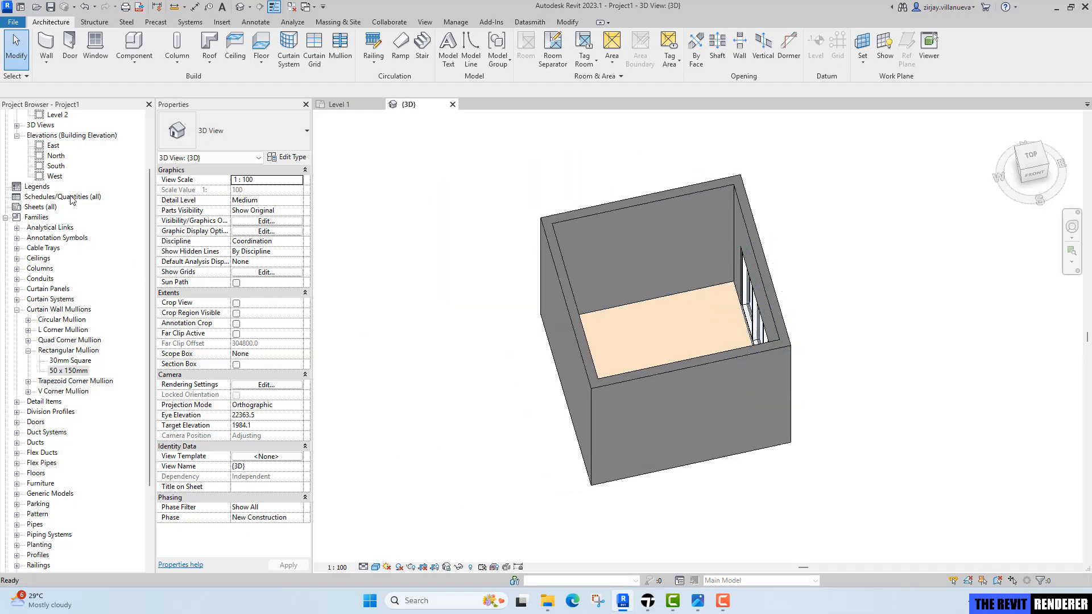
scroll(82, 187, "up", 2)
Open the Level 1 ceiling plan and review the reference bedroom render.
double_click(66, 165)
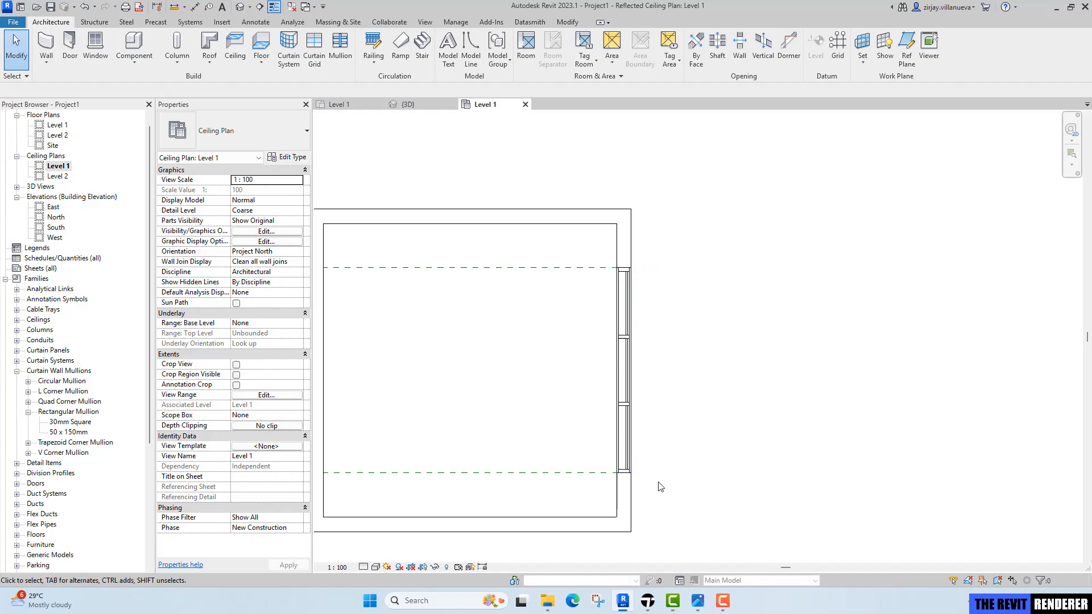
left_click(697, 601)
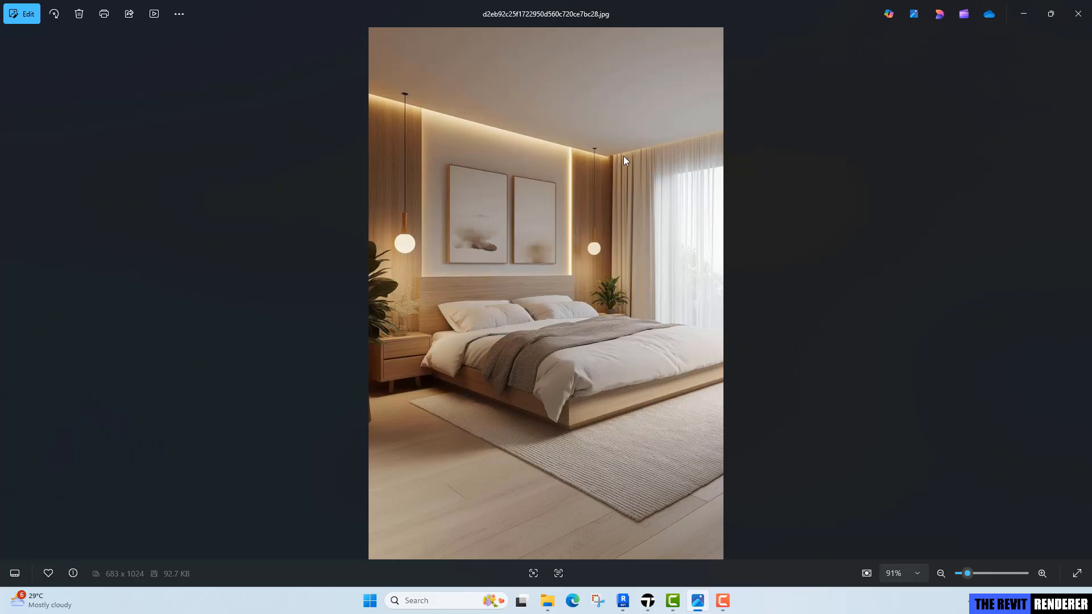
left_click(623, 600)
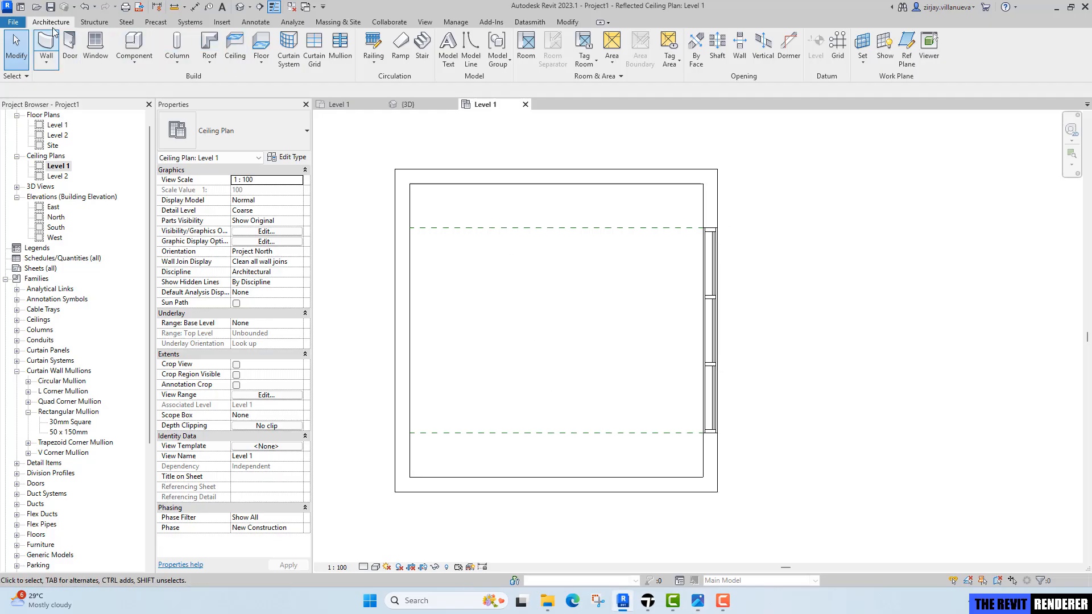
Start a Compound Ceiling Plain ceiling and move its Gypsum Wall Board layer up into the core.
left_click(236, 57)
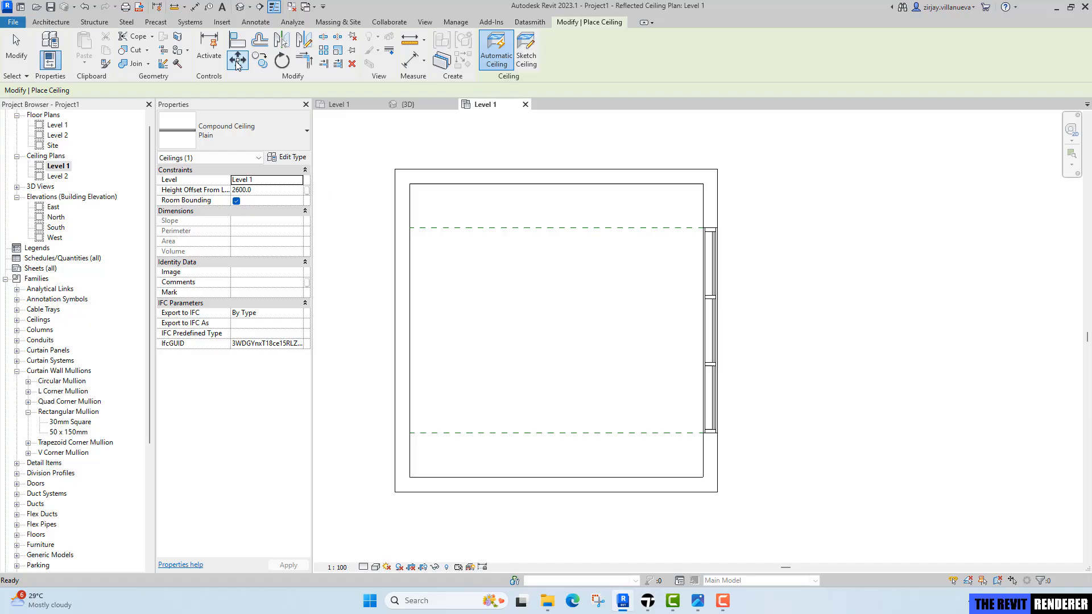
left_click(241, 138)
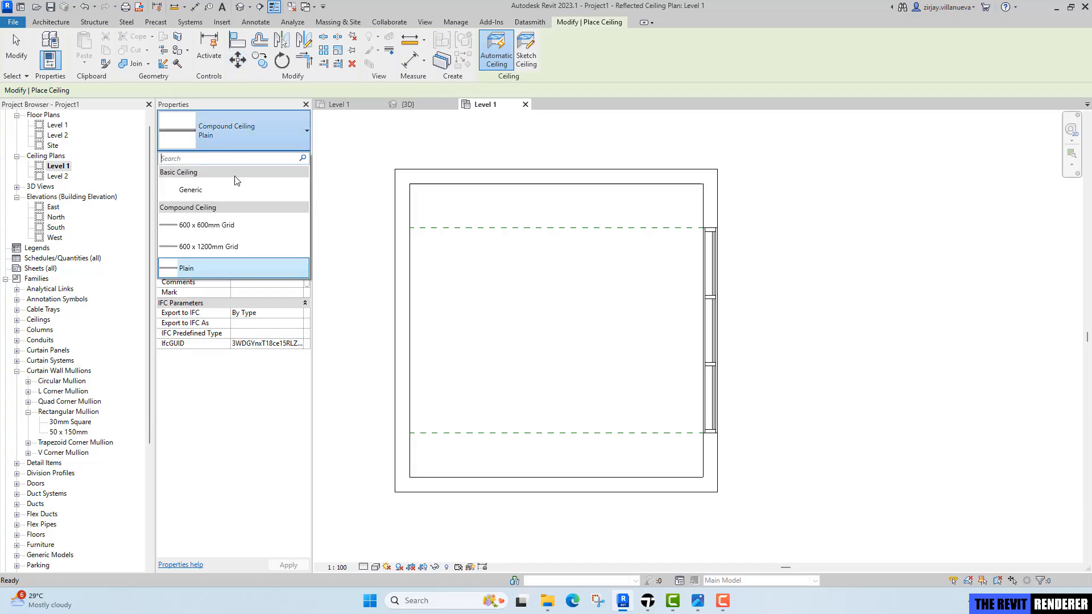
left_click(223, 268)
left_click(292, 158)
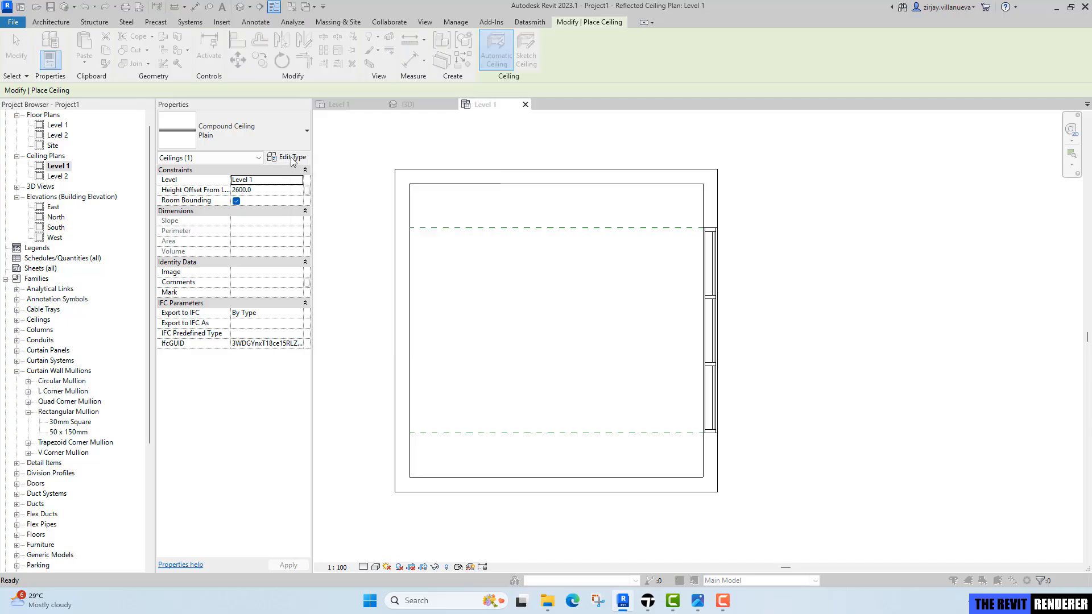
left_click(502, 229)
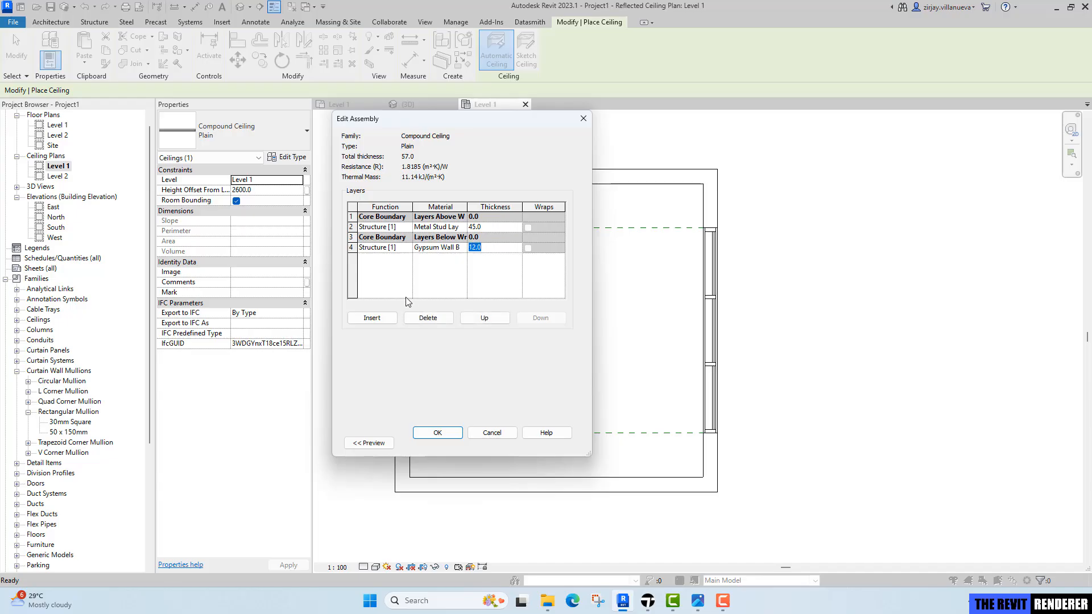
left_click(494, 322)
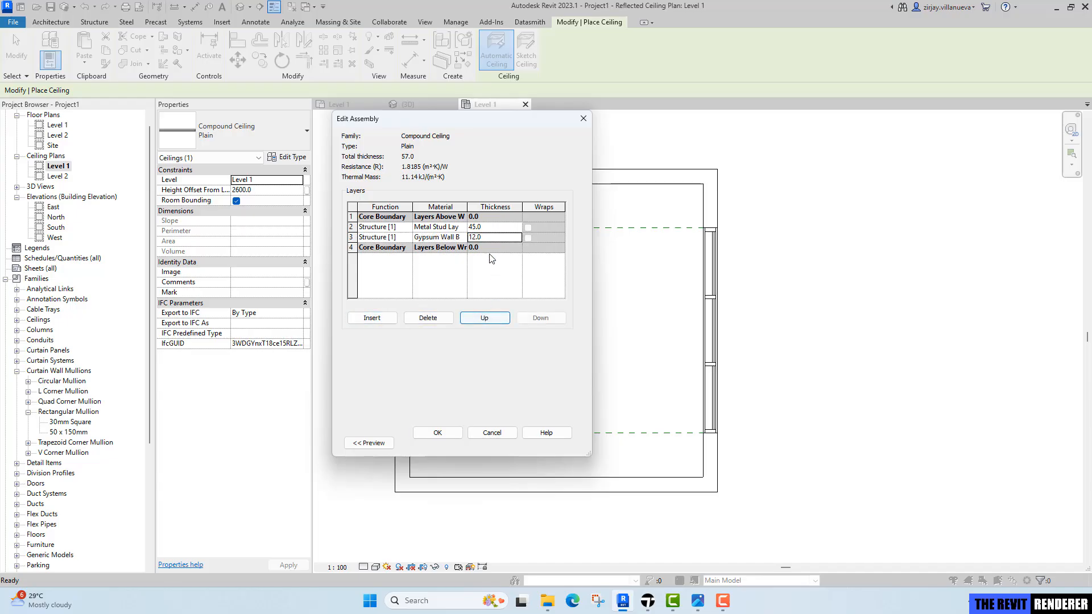
Delete the Metal Stud layer from the ceiling structure and confirm the type changes.
left_click(354, 227)
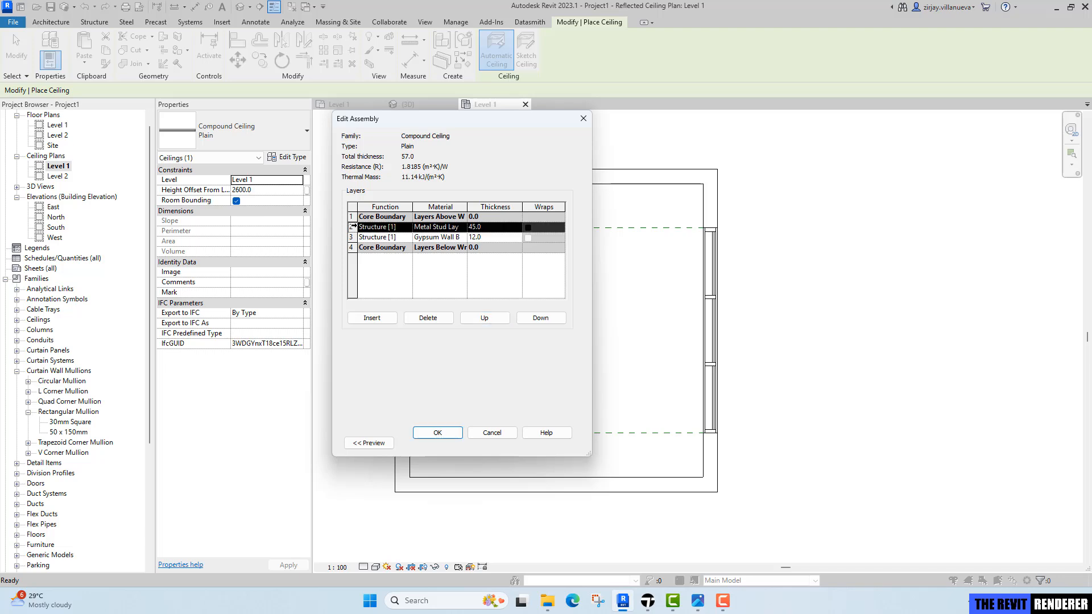
left_click(442, 320)
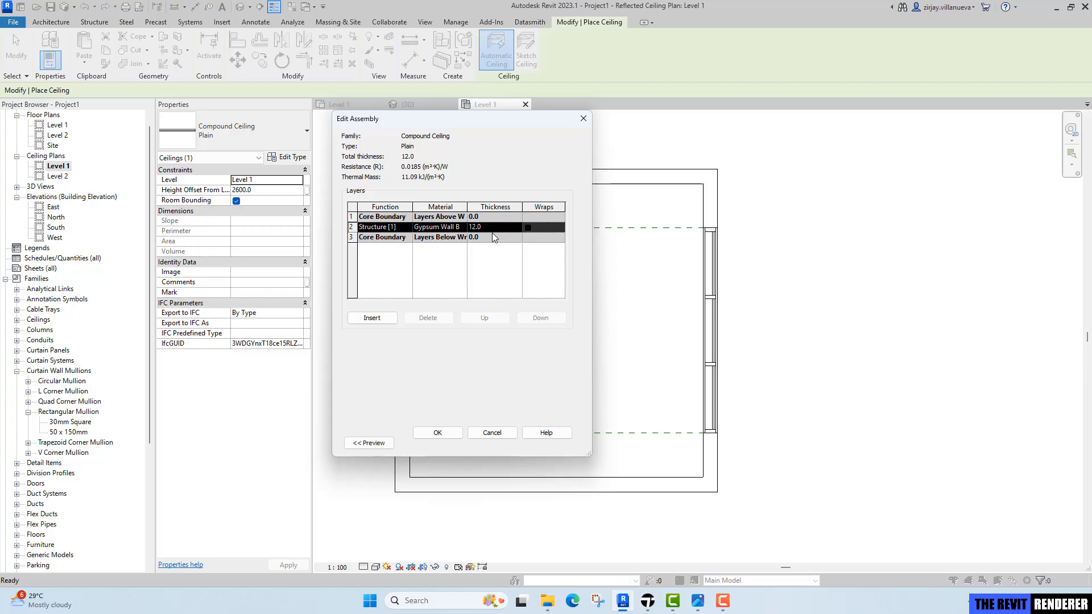
left_click(439, 433)
left_click(453, 442)
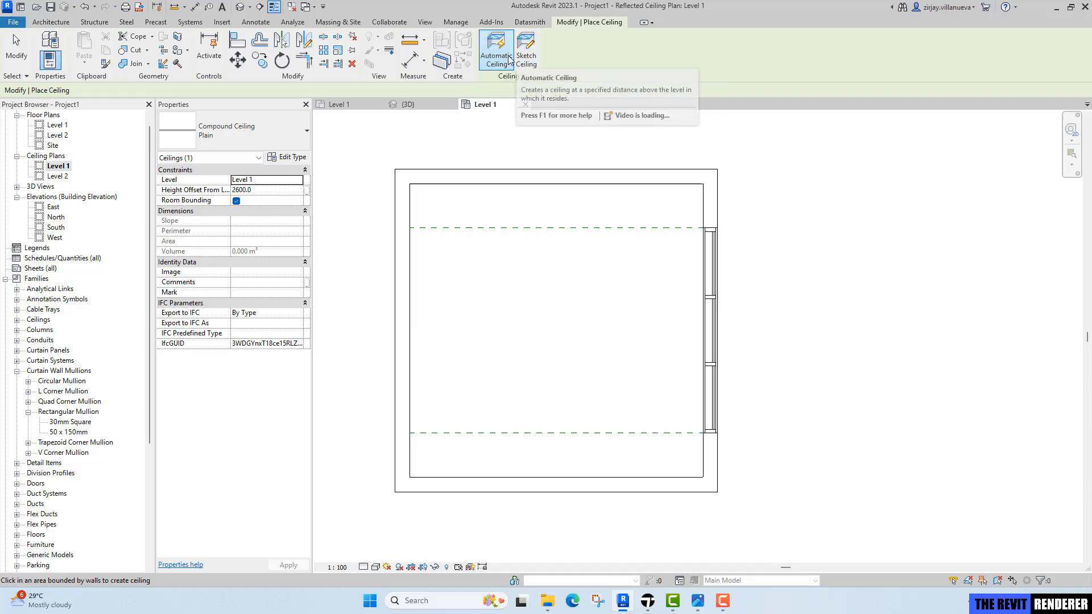
Sketch a rectangular ceiling boundary along the room's inner wall faces.
left_click(524, 57)
left_click(584, 39)
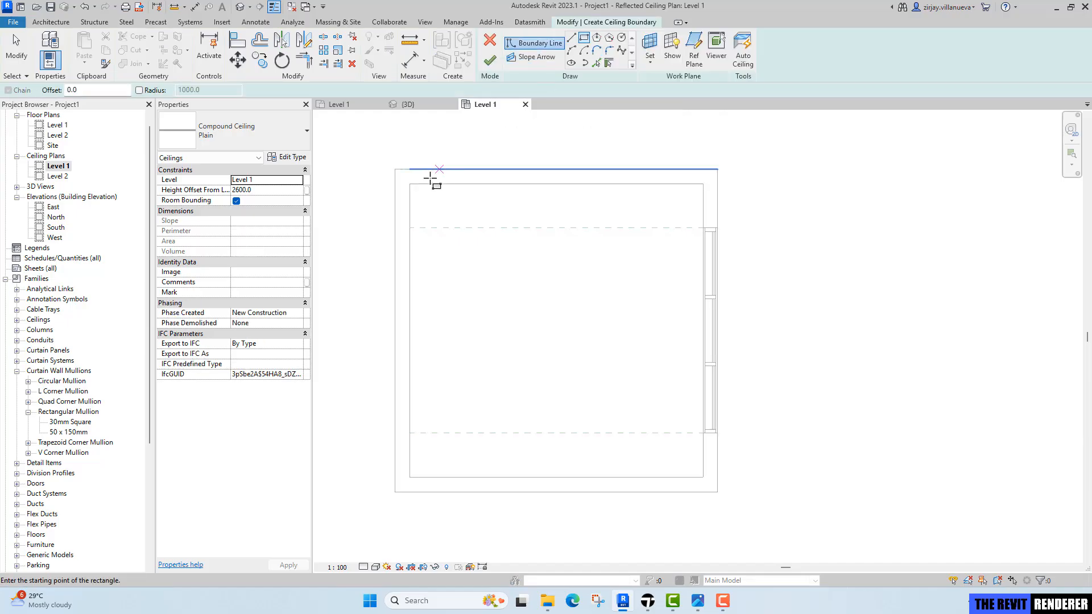
left_click(410, 184)
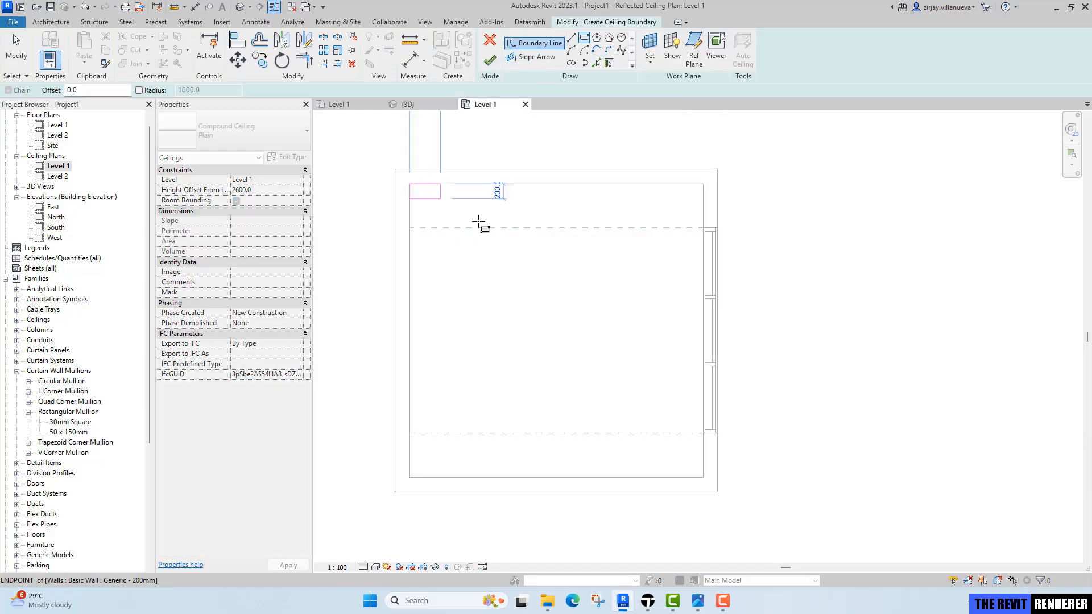
left_click(704, 476)
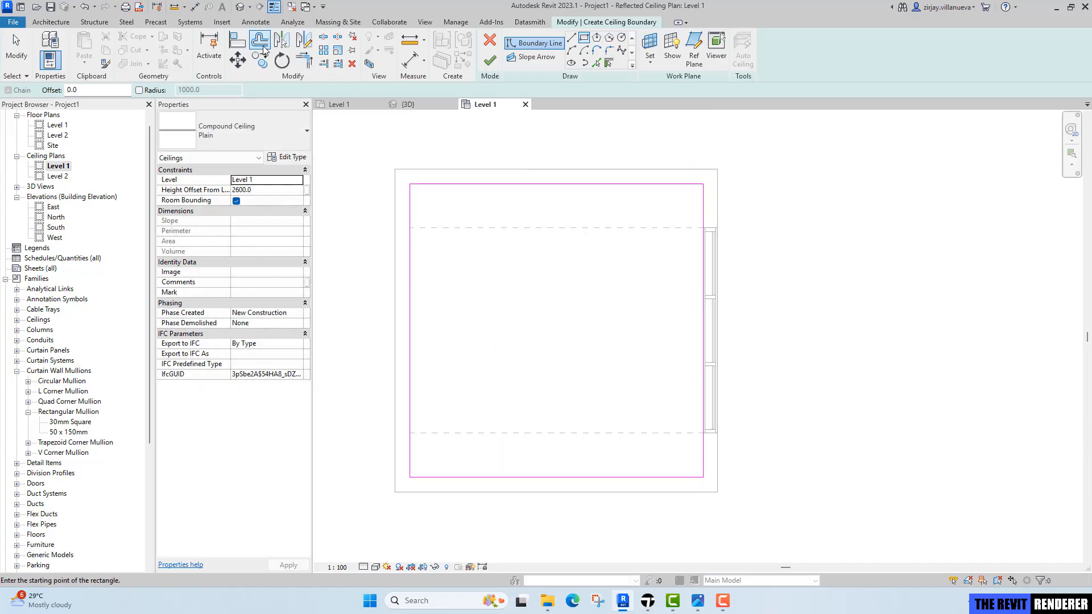
Offset the boundary's top and right edges 150 mm inward without copying.
left_click(258, 40)
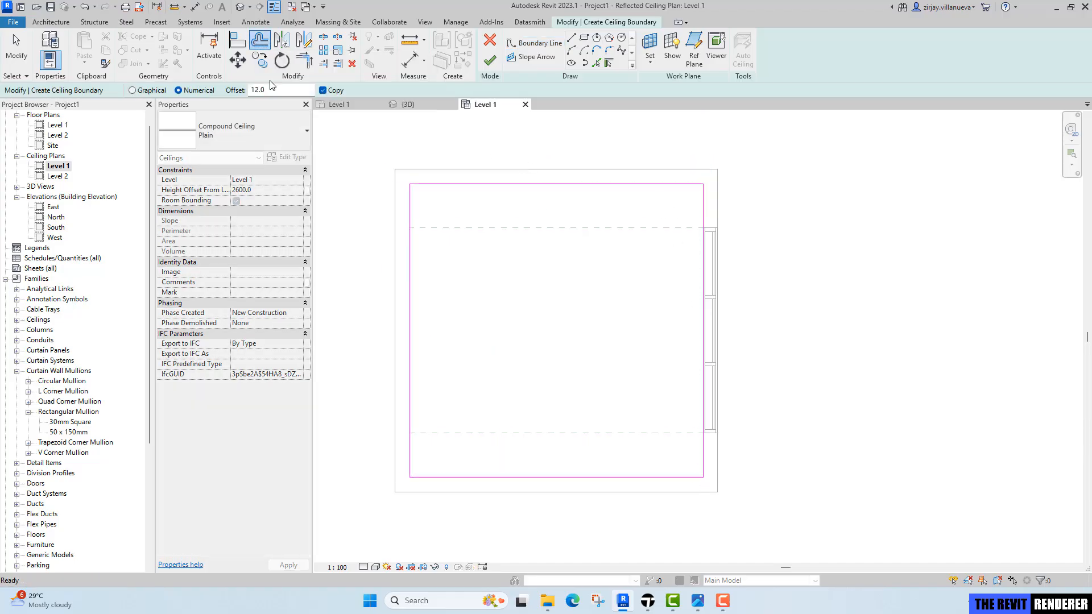
double_click(261, 90)
type("20")
left_click(338, 91)
left_click(590, 186)
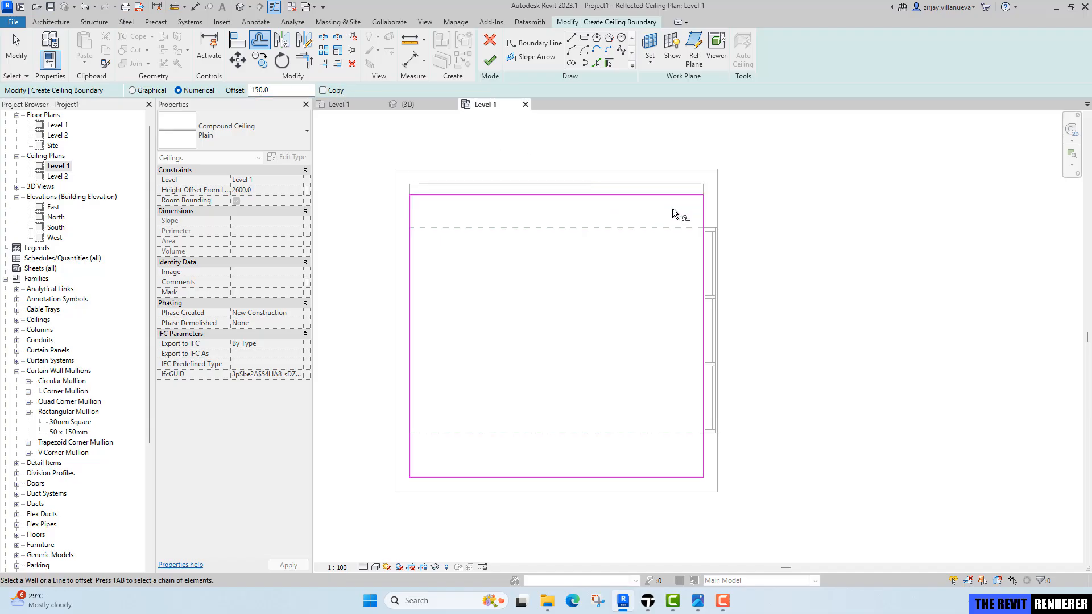
left_click(700, 211)
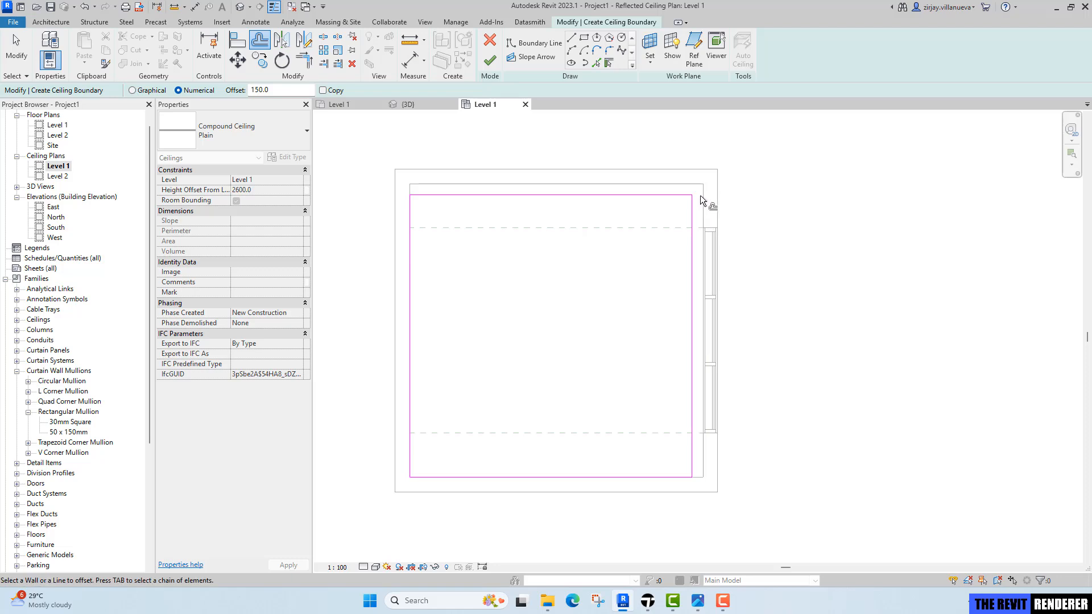
middle_click_drag(529, 208, 542, 218)
key("Escape")
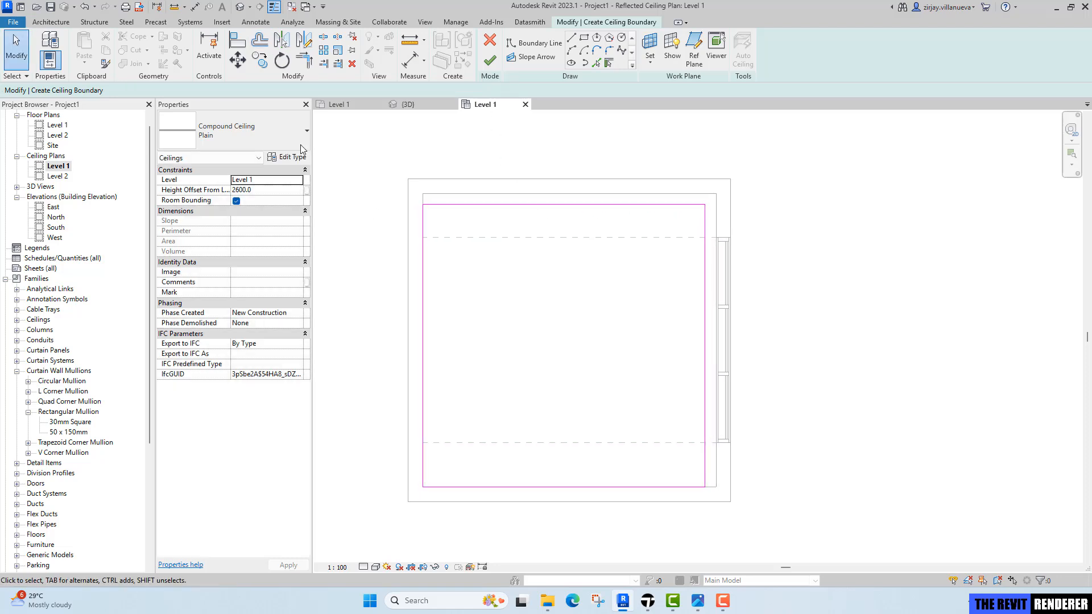
Set the ceiling's height offset to 2700 mm and finish the ceiling.
left_click(273, 191)
type("2")
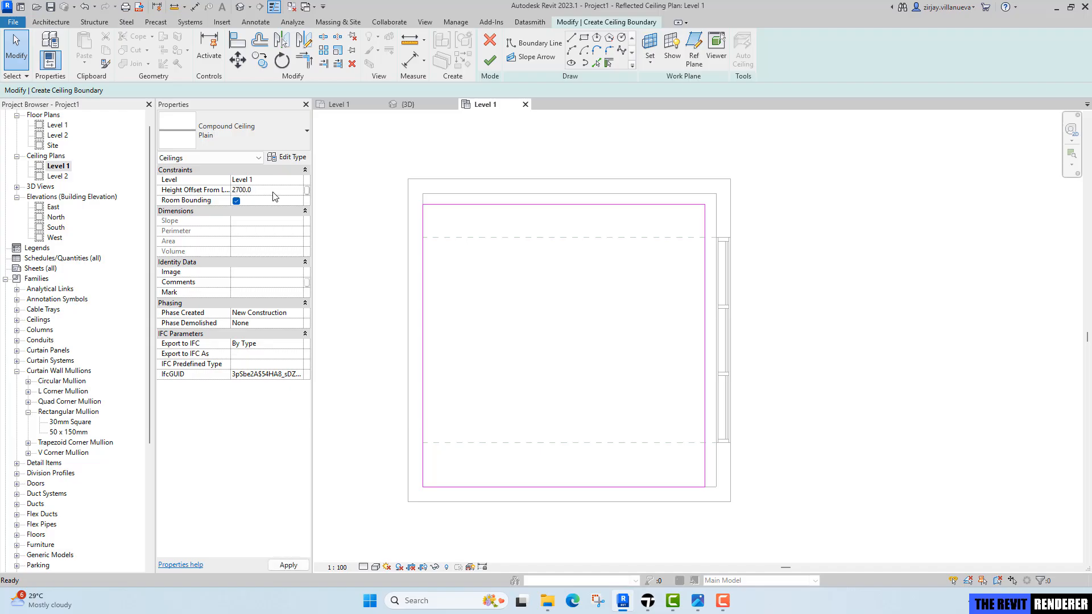
left_click(490, 62)
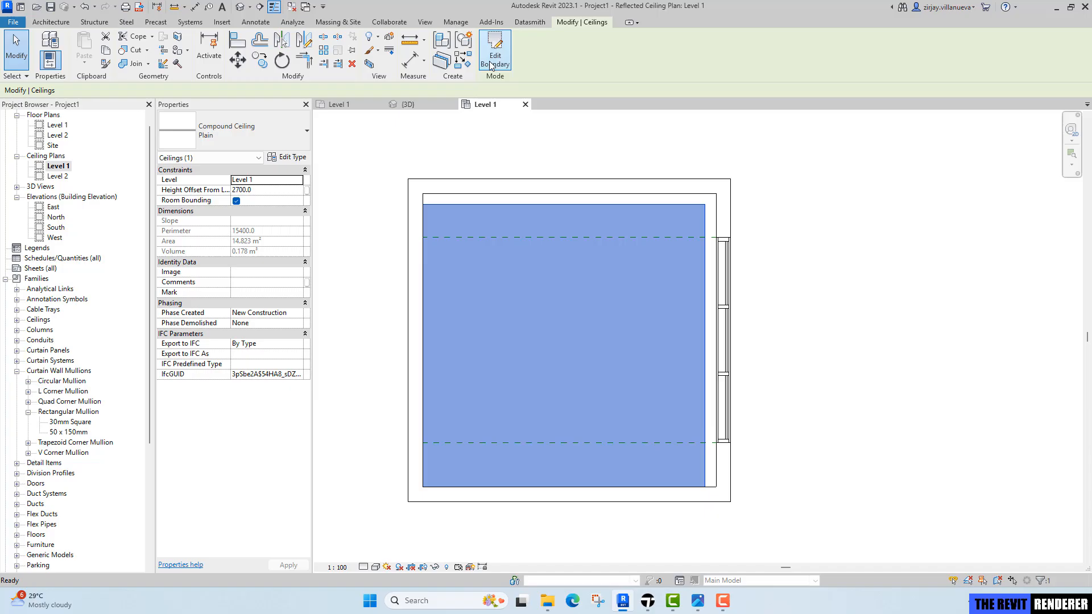
Check the new ceiling in the 3D view.
left_click(407, 105)
scroll(737, 243, "up", 2)
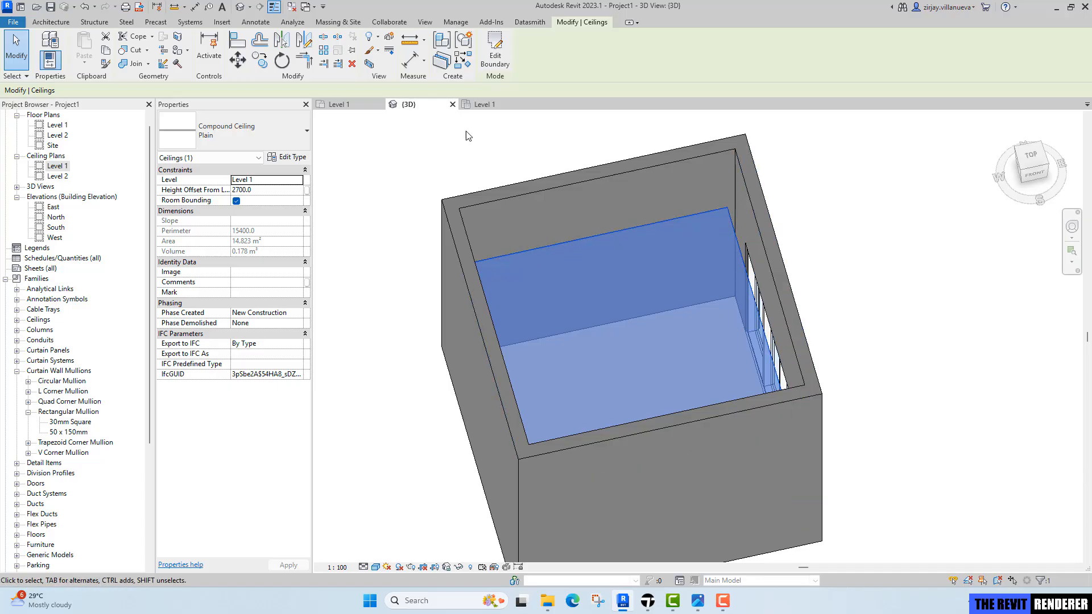
left_click(486, 106)
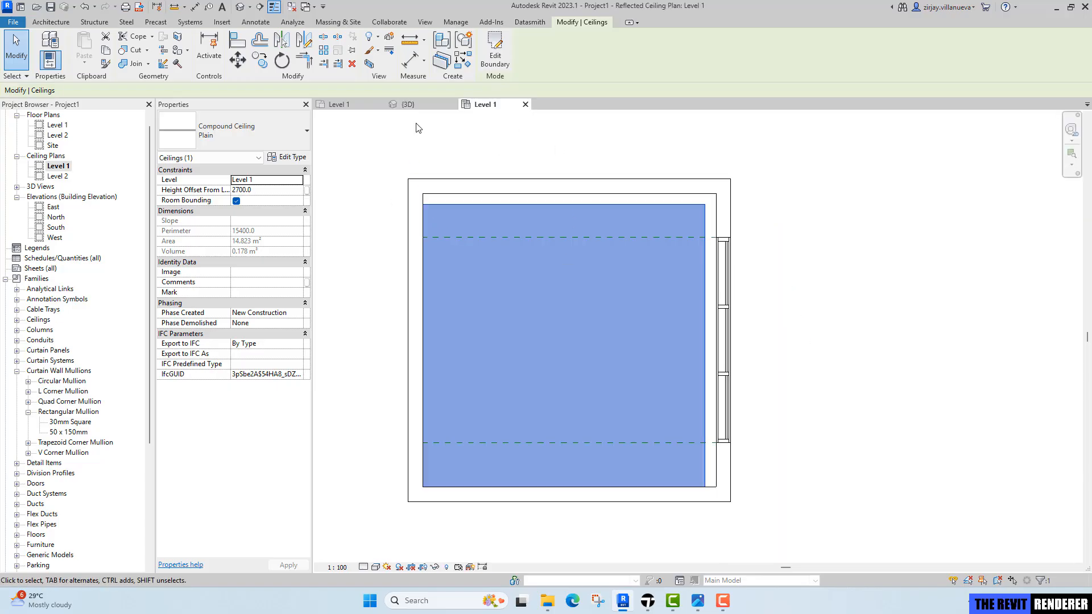
Start a similar ceiling sketch and pick the existing ceiling's edges and the inner wall faces along the top and right sides.
right_click(531, 209)
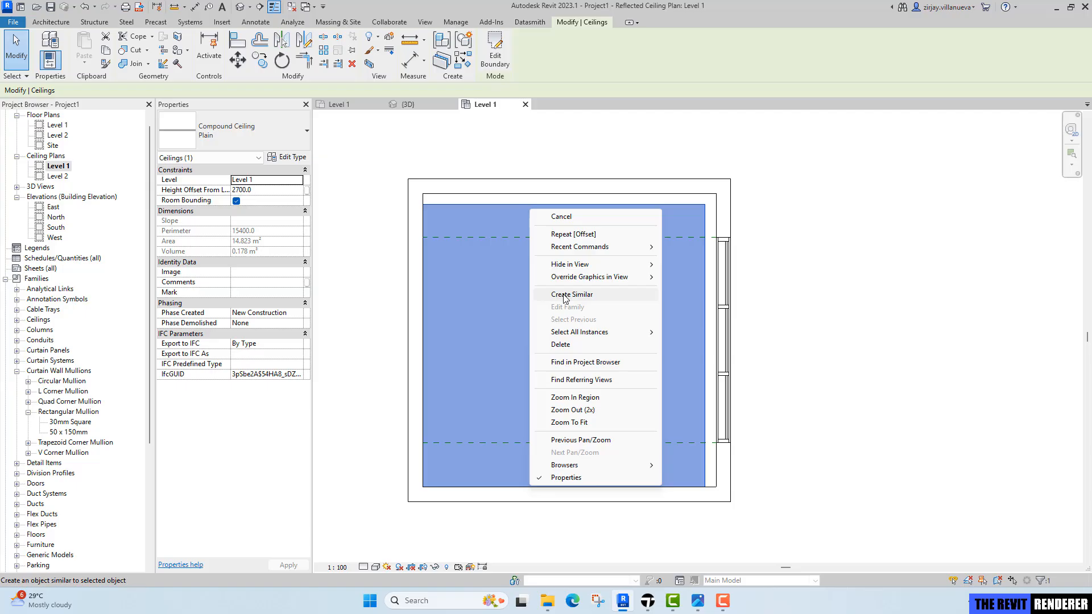
left_click(565, 298)
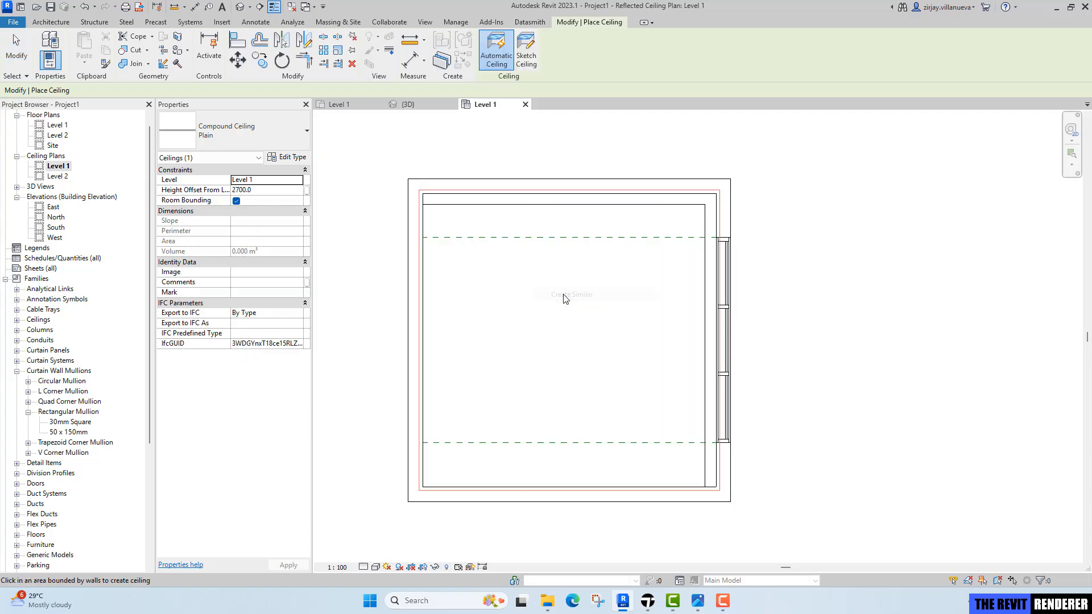
left_click(527, 57)
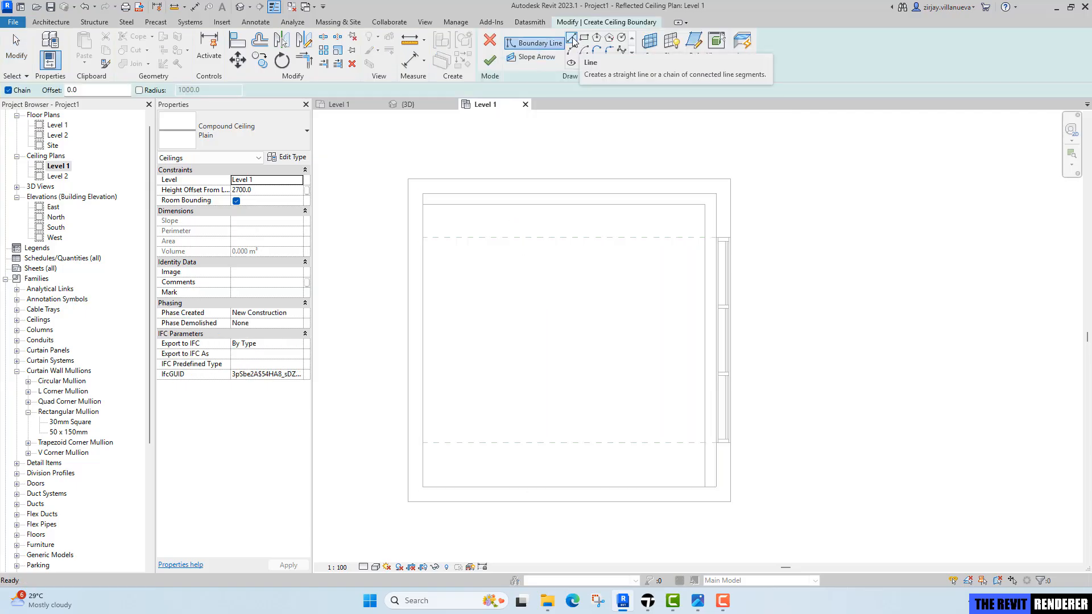
left_click(596, 62)
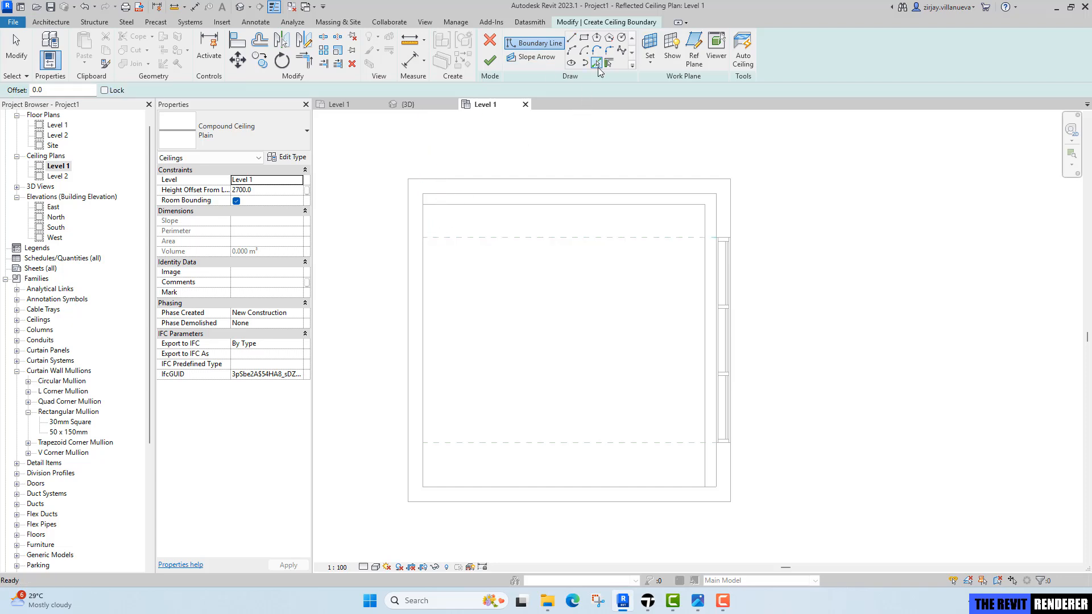
left_click(666, 205)
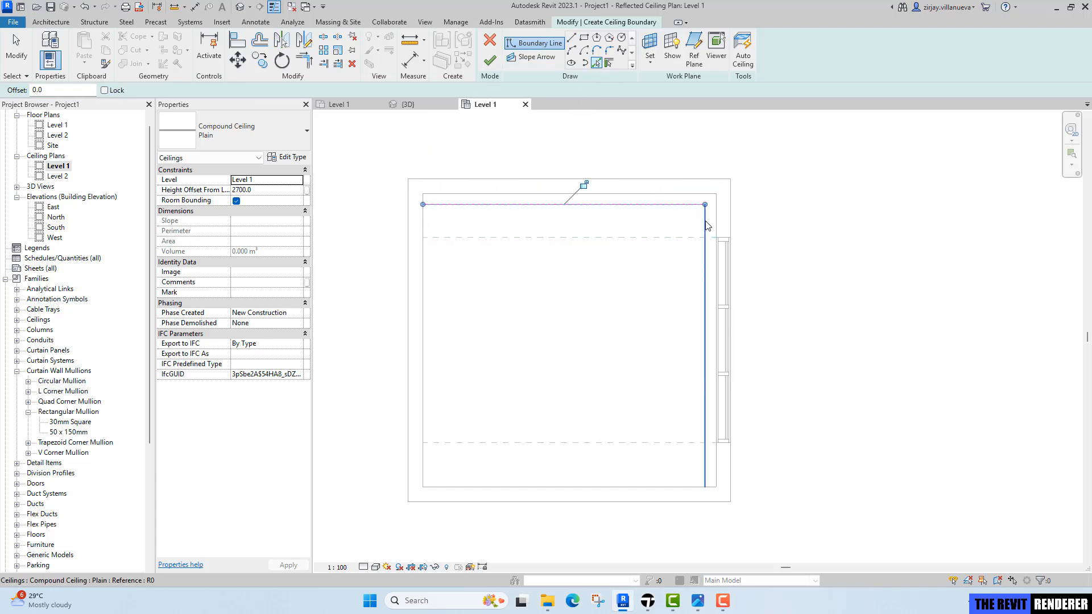
left_click(705, 221)
left_click(664, 195)
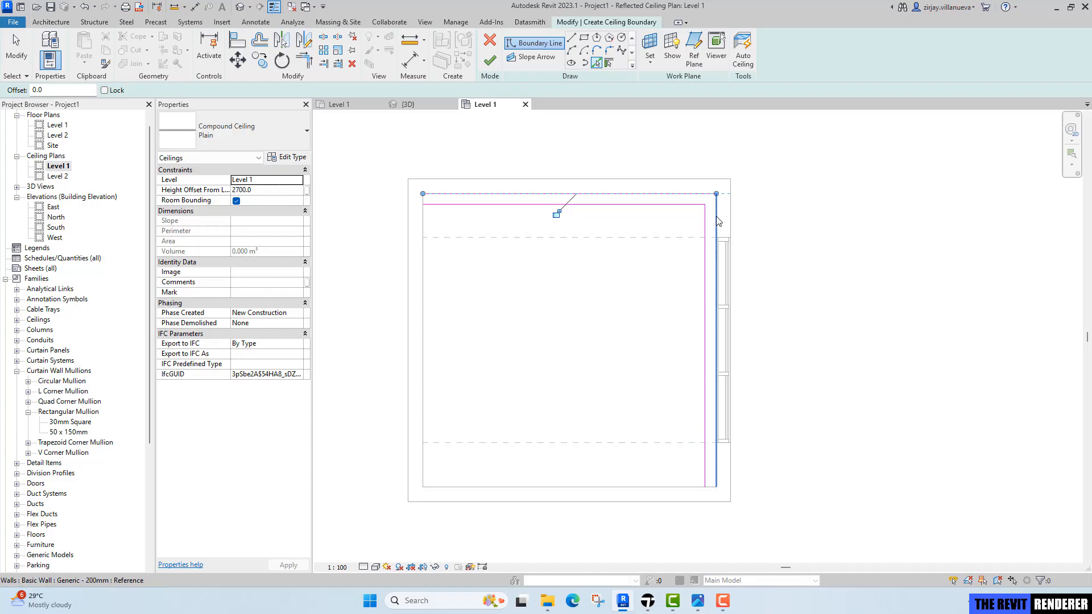
left_click(715, 217)
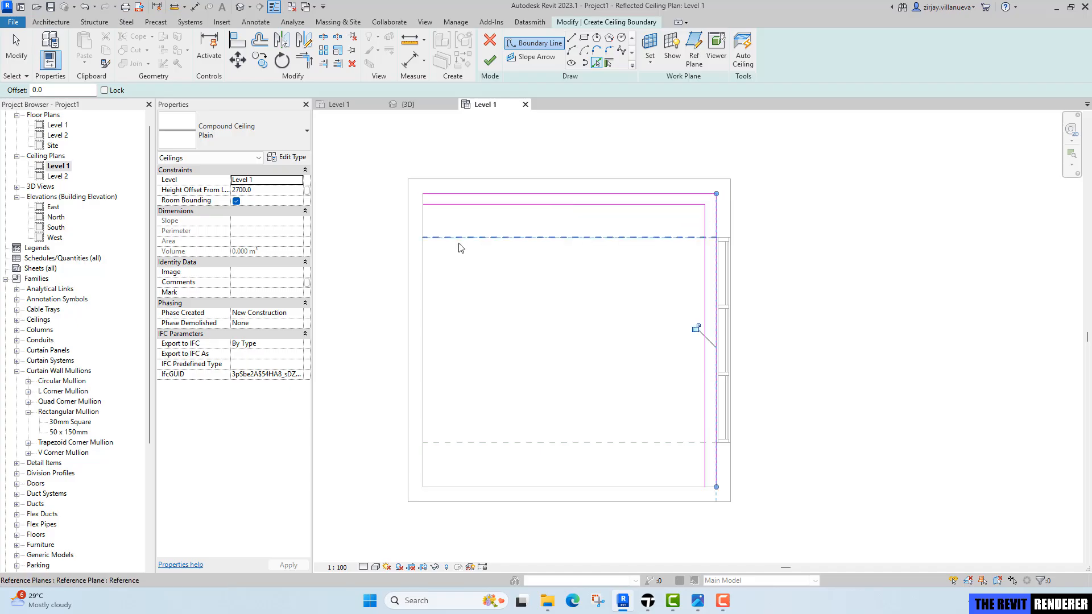
scroll(714, 492, "up", 2)
left_click(713, 487)
scroll(708, 491, "up", 1)
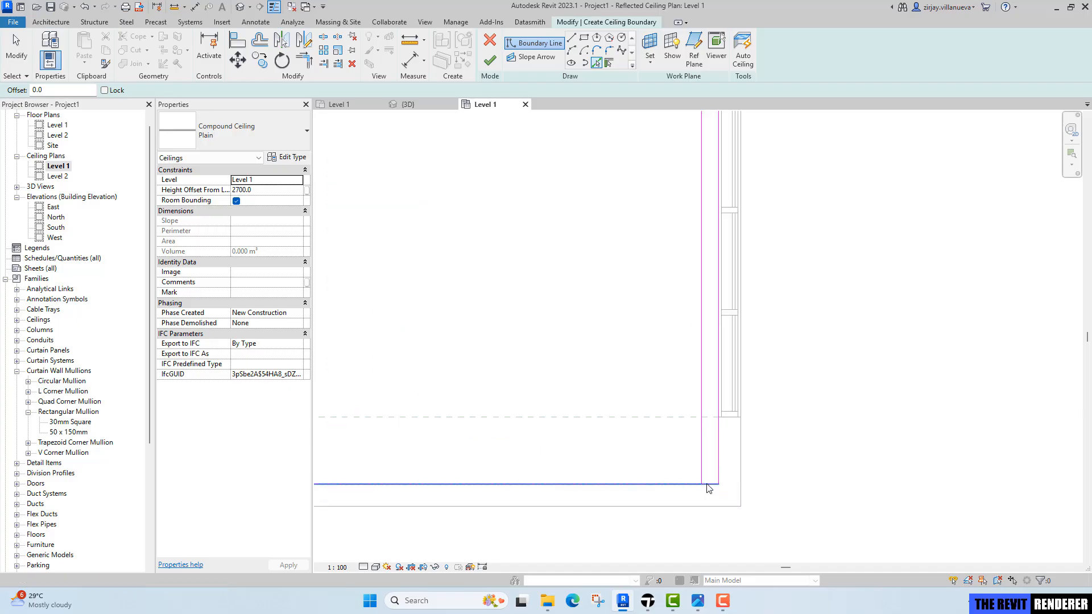
Trim the picked boundary lines to close the corners of the L-shaped border strip.
key("Escape")
key("t")
key("r")
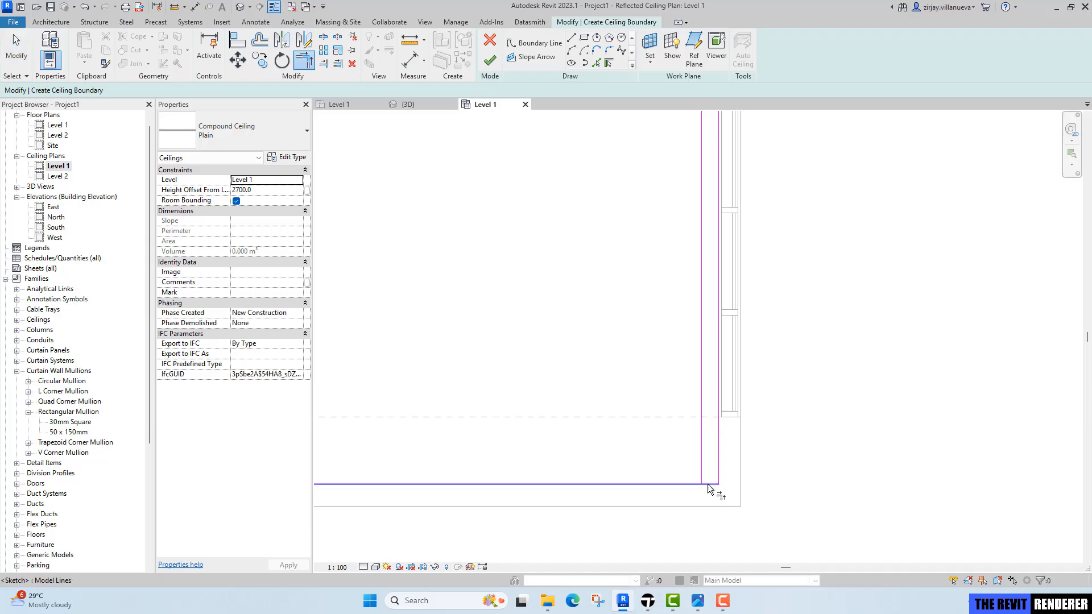
left_click(709, 485)
scroll(703, 464, "down", 4)
middle_click_drag(499, 293, 521, 325)
scroll(483, 261, "up", 3)
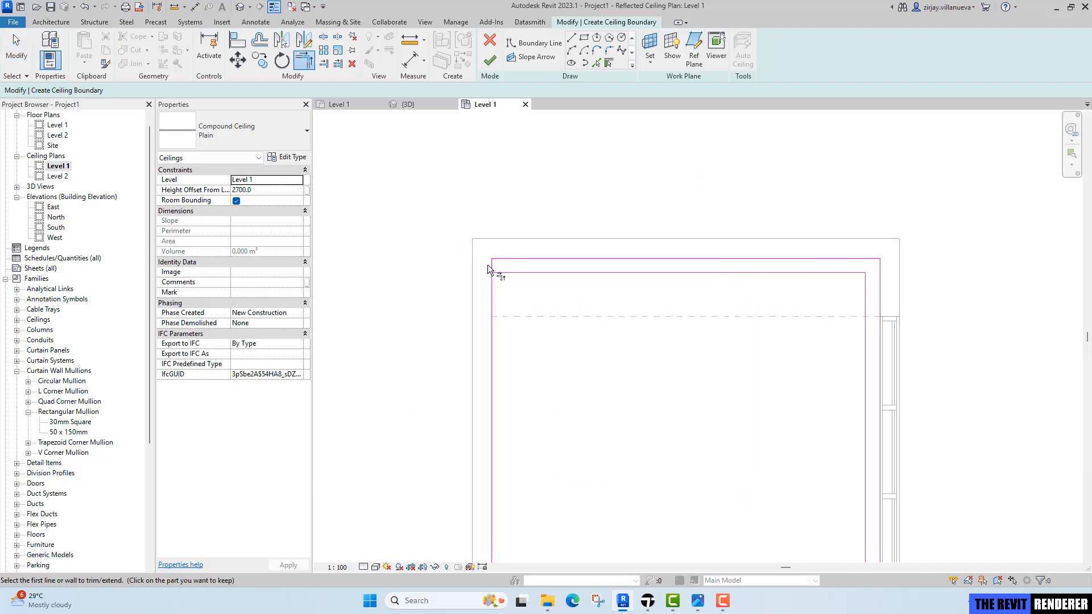
left_click(501, 272)
left_click(493, 266)
key("Escape")
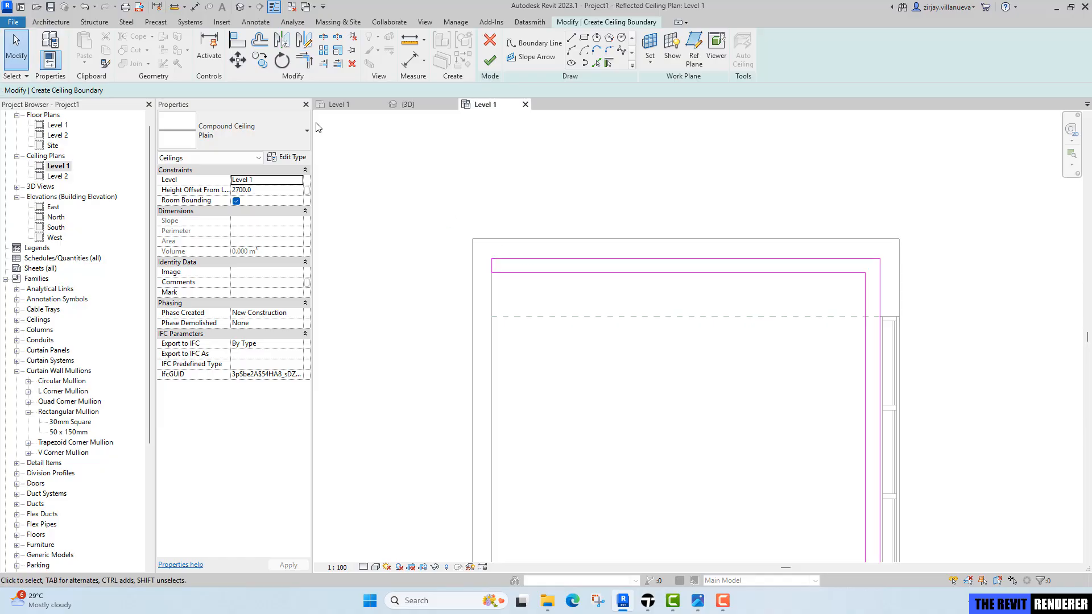
Offset the strip's inner top and right lines 150 mm inward without copying.
left_click(264, 44)
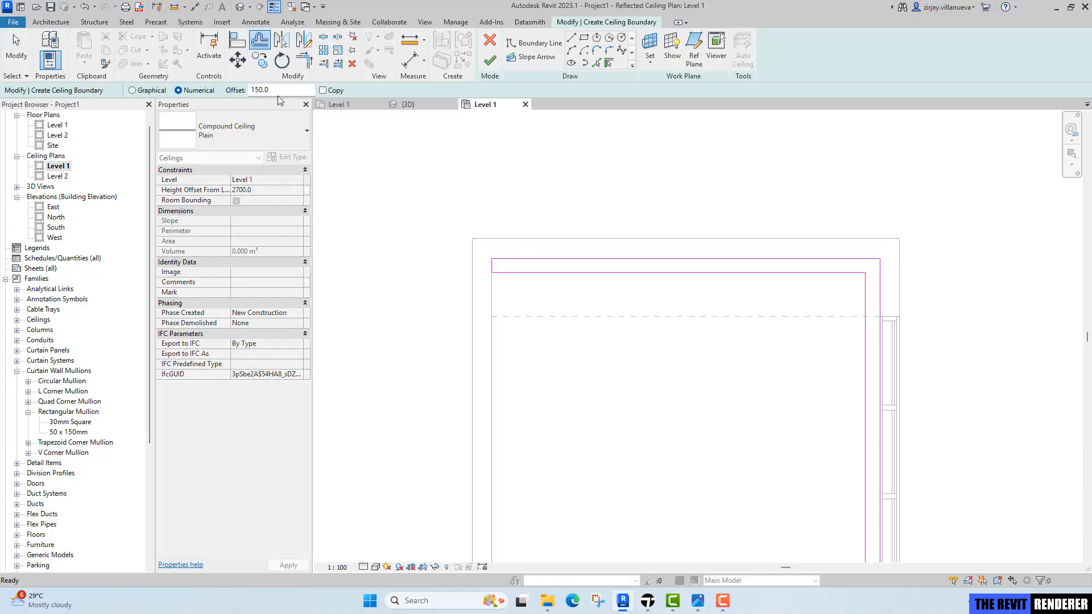
left_click(684, 272)
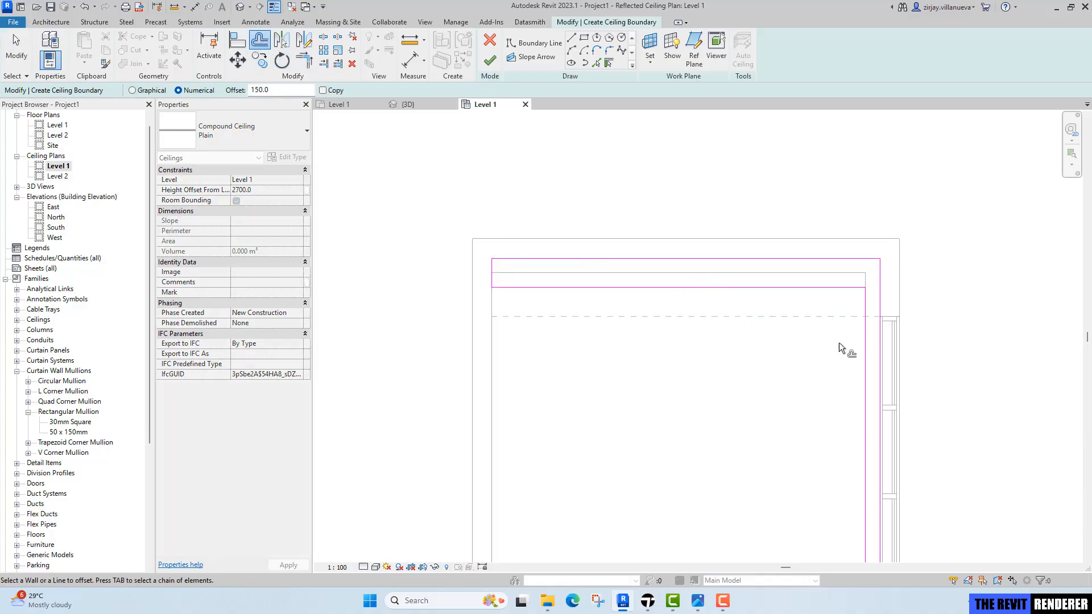
left_click(861, 345)
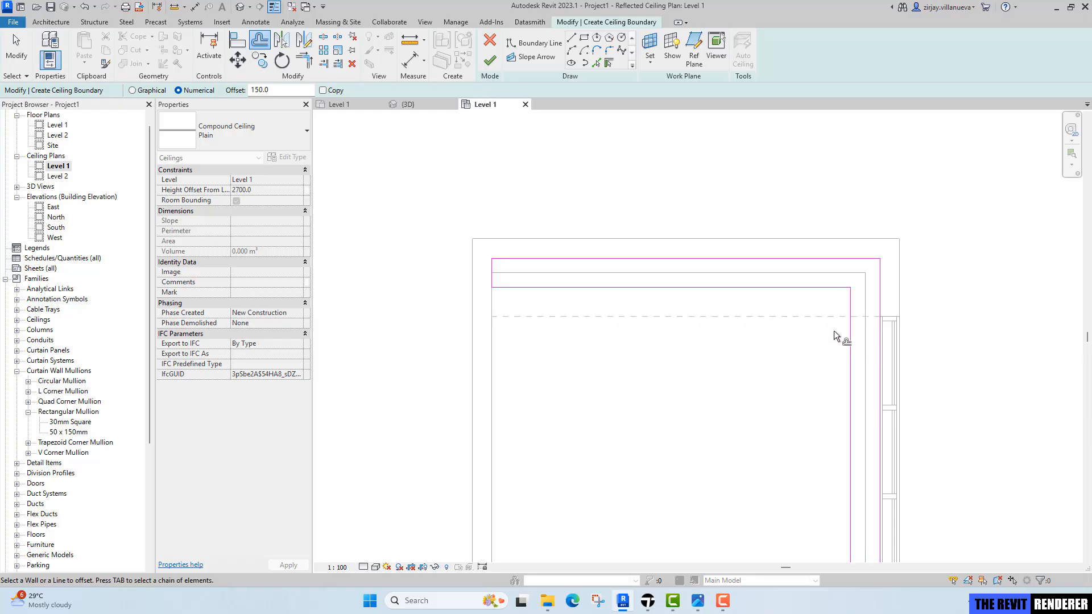
key("Escape")
Set the border ceiling's height offset to 2850 mm and finish the sketch.
left_click(275, 193)
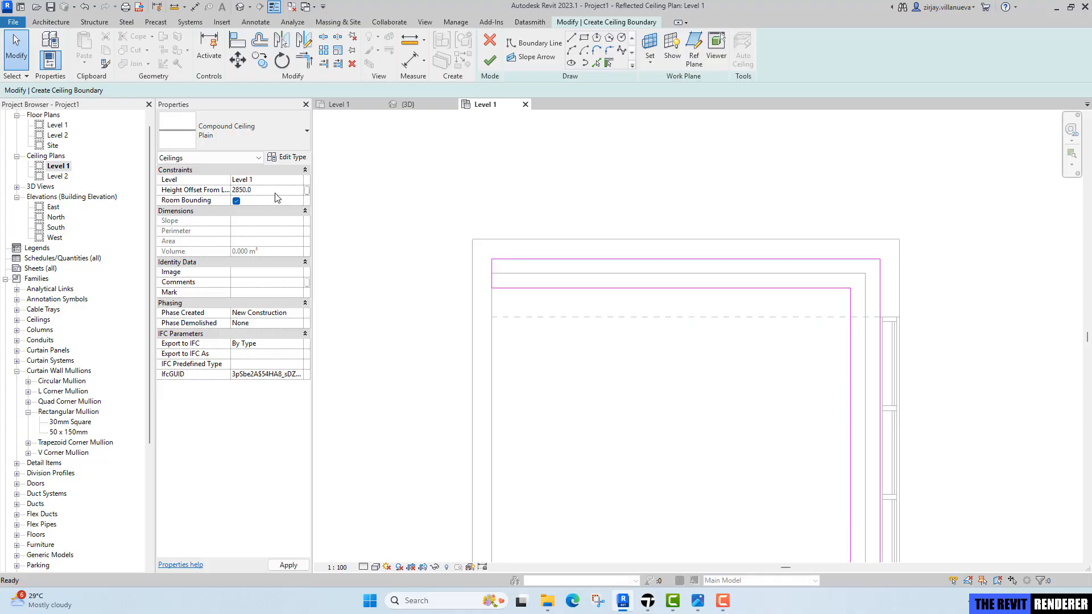
left_click(491, 59)
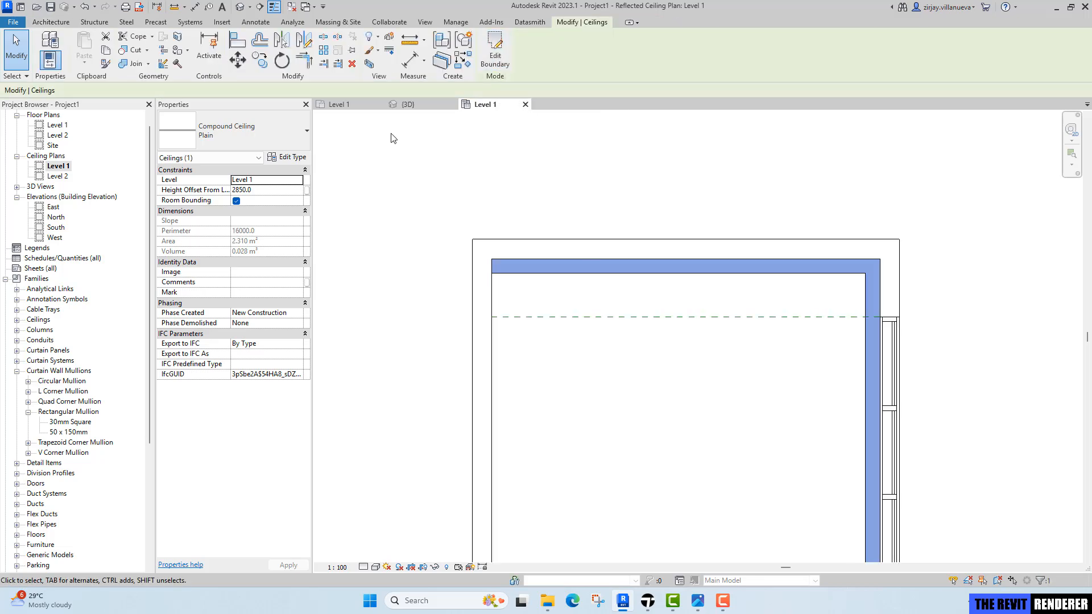
Temporarily isolate the ceiling category in the 3D view to inspect the two ceilings.
left_click(406, 105)
middle_click_drag(673, 339, 747, 276, "shift")
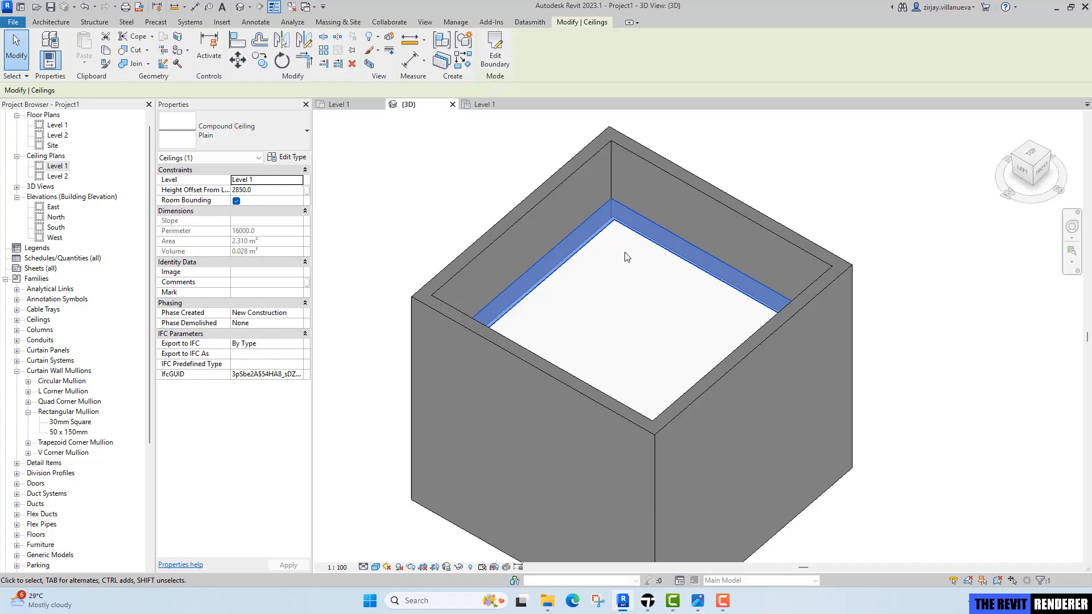
right_click(576, 249)
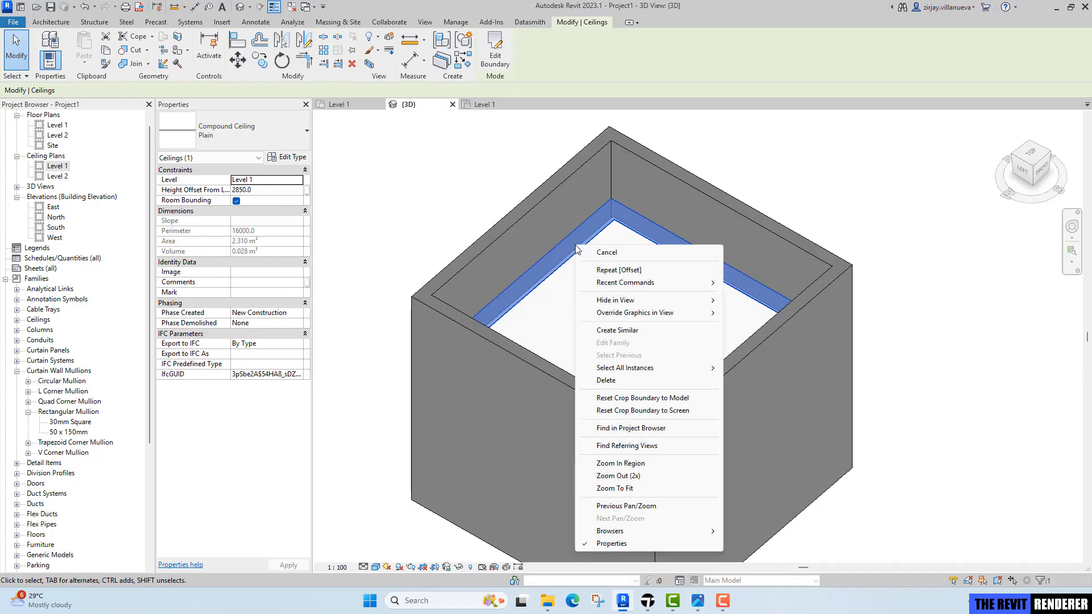
key("Escape")
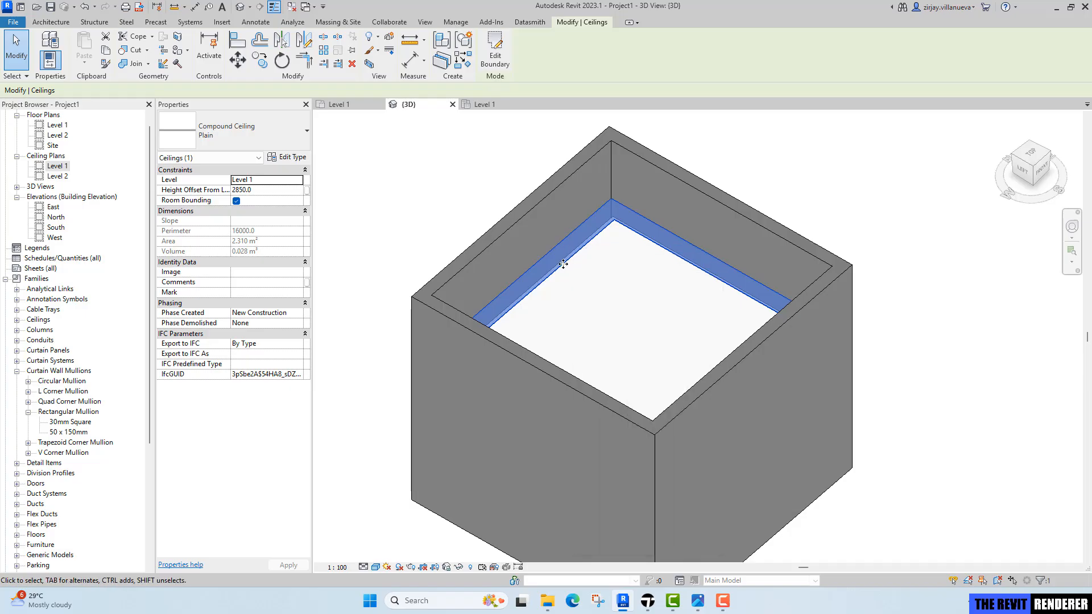
left_click(459, 568)
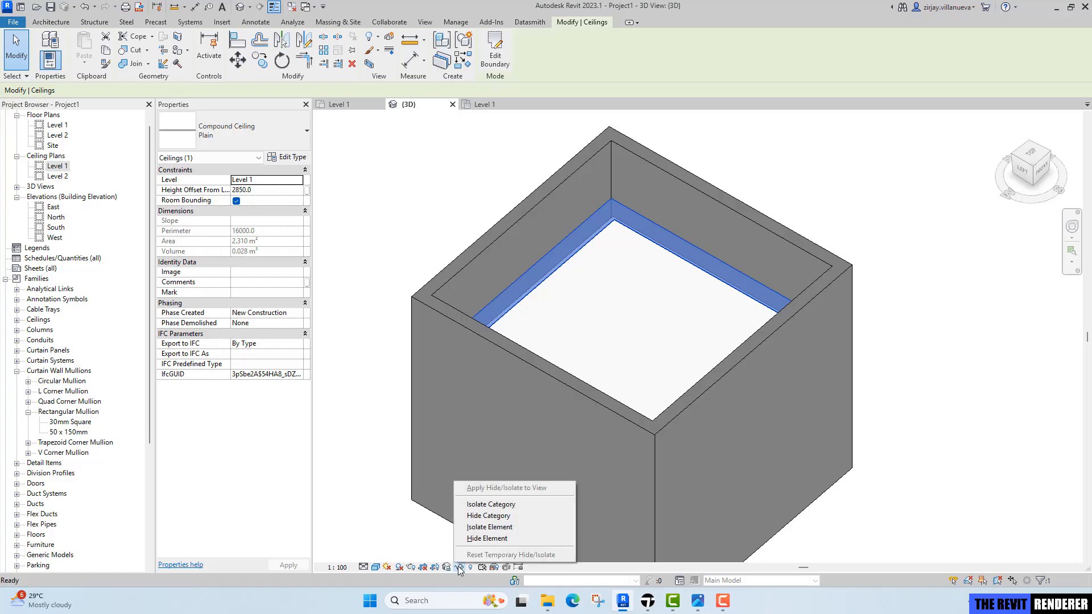
left_click(491, 506)
left_click(400, 452)
middle_click_drag(566, 408, 652, 247, "shift")
scroll(519, 364, "up", 4)
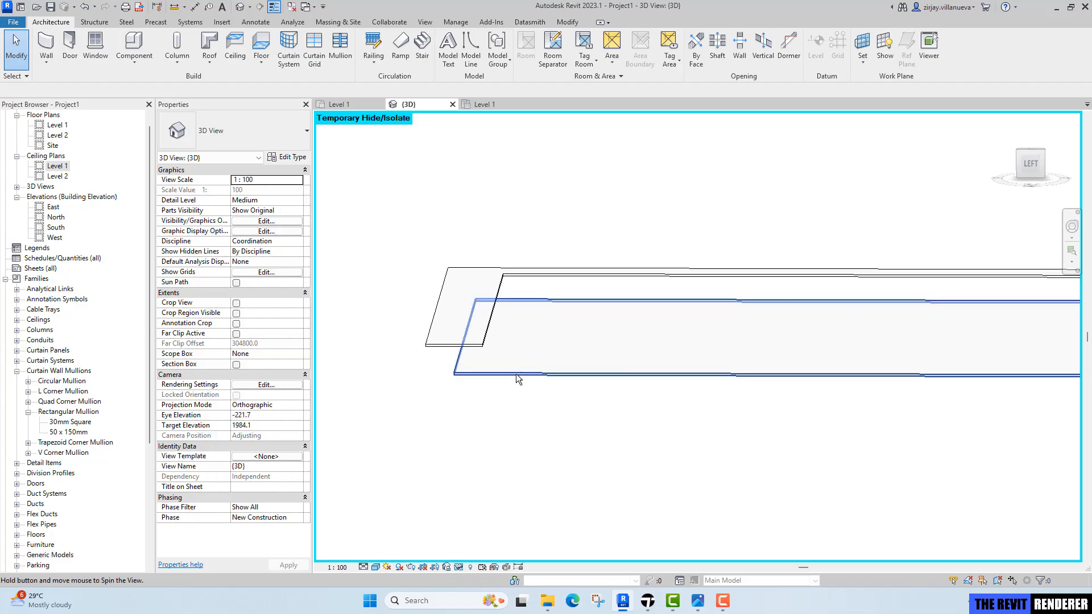
middle_click_drag(516, 374, 503, 373, "shift")
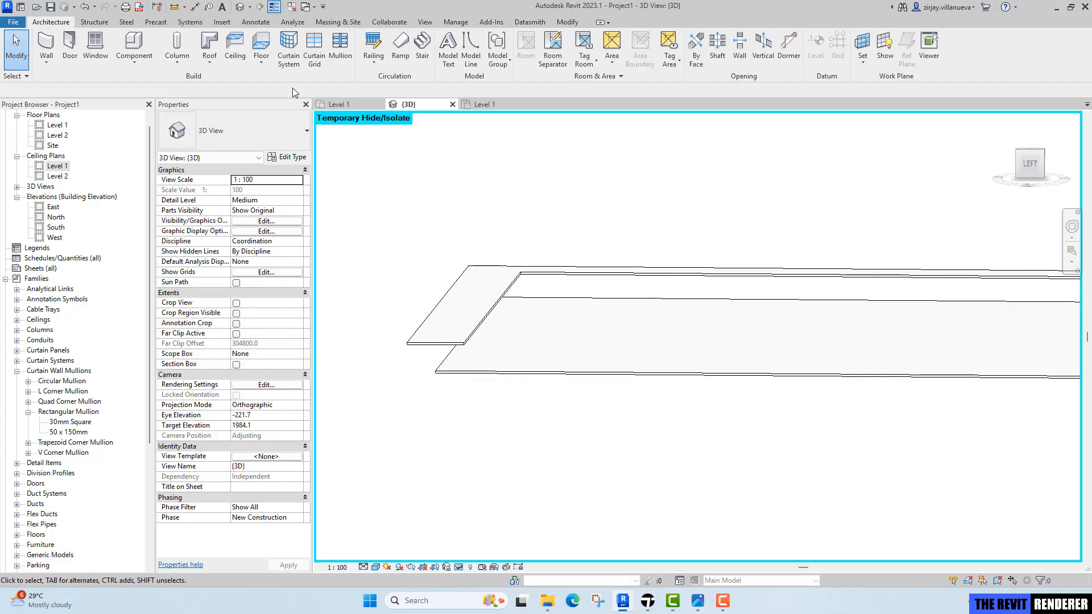
Create a new in-place model in the Ceilings category, keeping the default name.
left_click(141, 62)
left_click(149, 109)
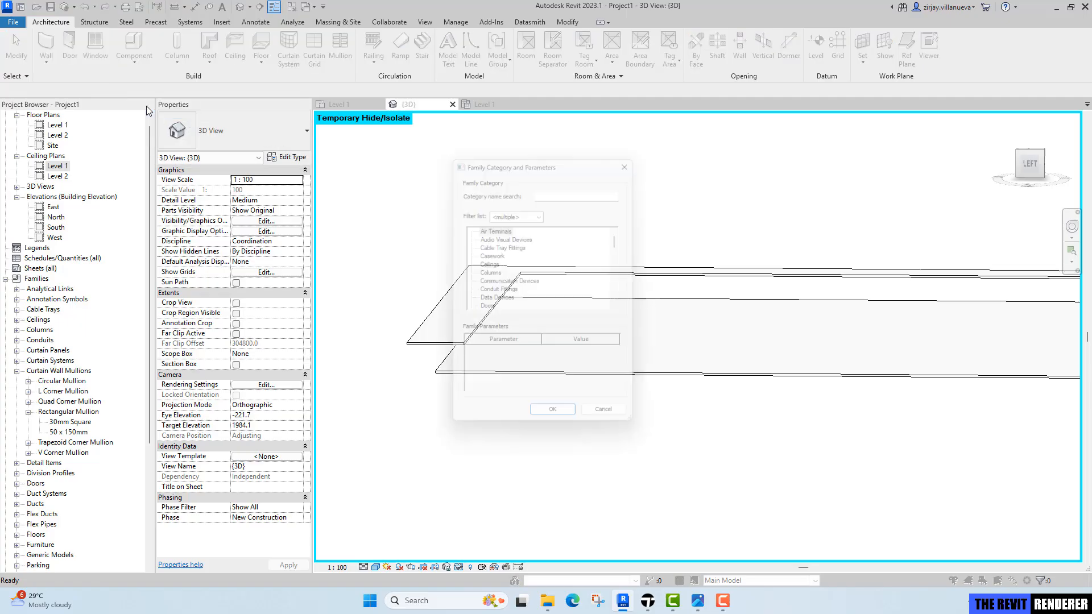
left_click(488, 264)
left_click(557, 424)
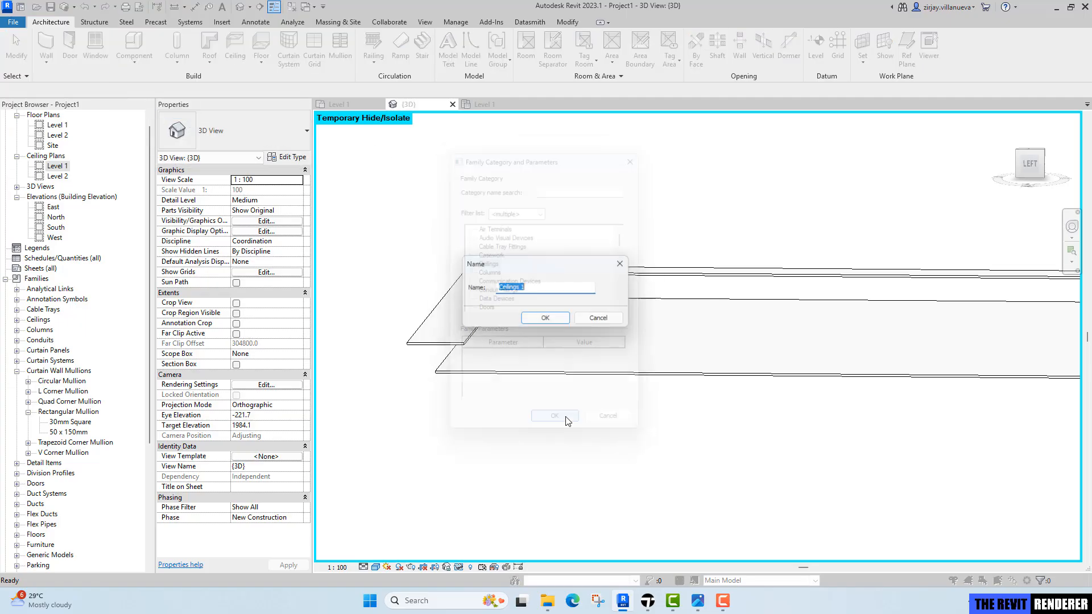
left_click(546, 320)
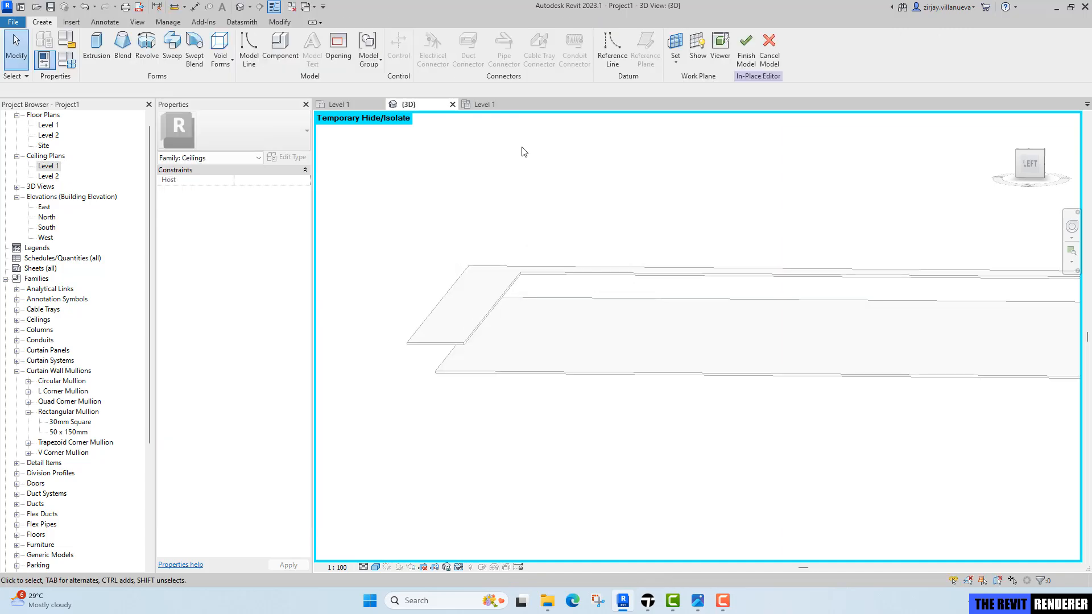
Set the work plane by picking the face of the lower ceiling.
left_click(679, 64)
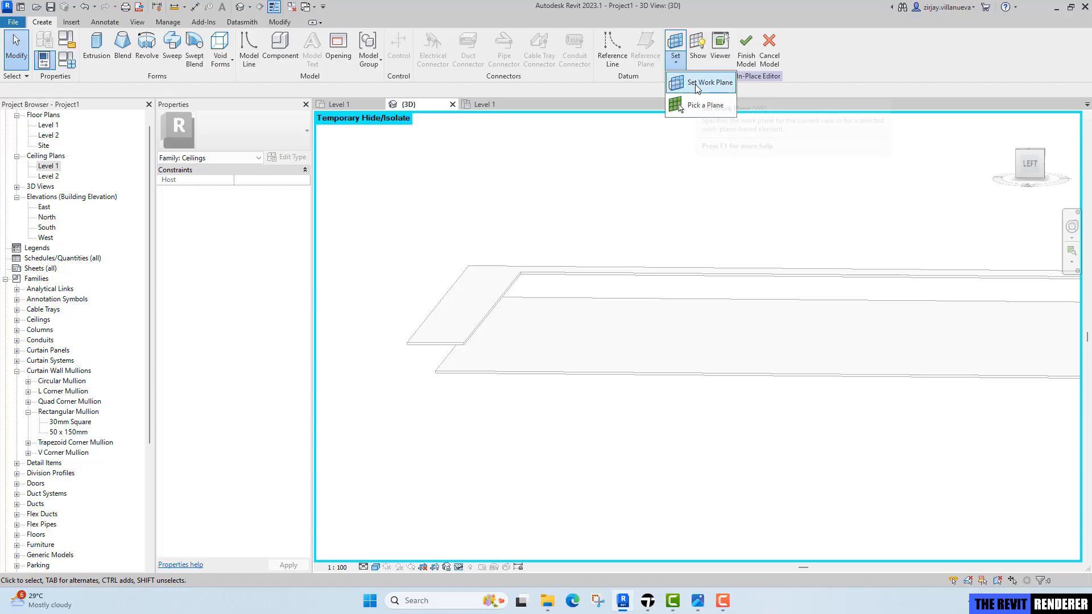
left_click(690, 86)
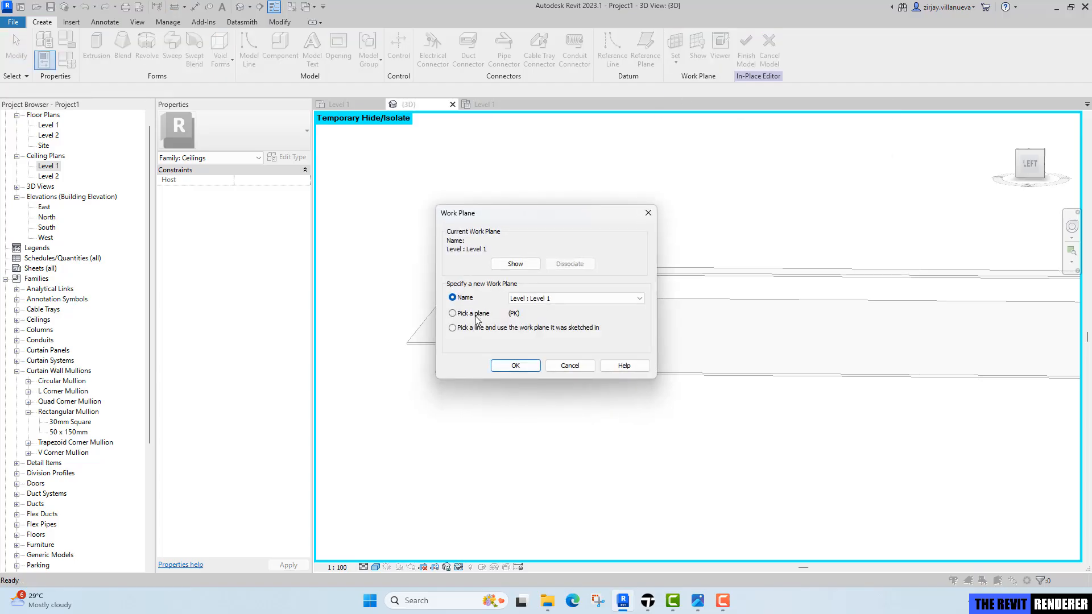
left_click(512, 367)
left_click(477, 369)
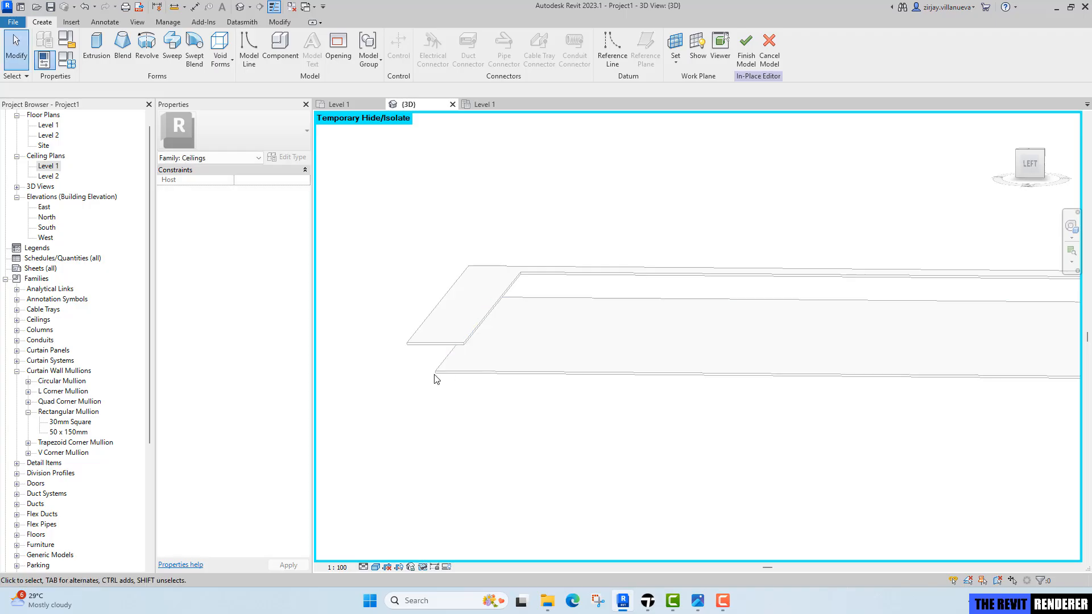
Start an extrusion and pick the lower ceiling's front and back edges as profile lines.
scroll(451, 349, "up", 2)
middle_click_drag(461, 349, 521, 325)
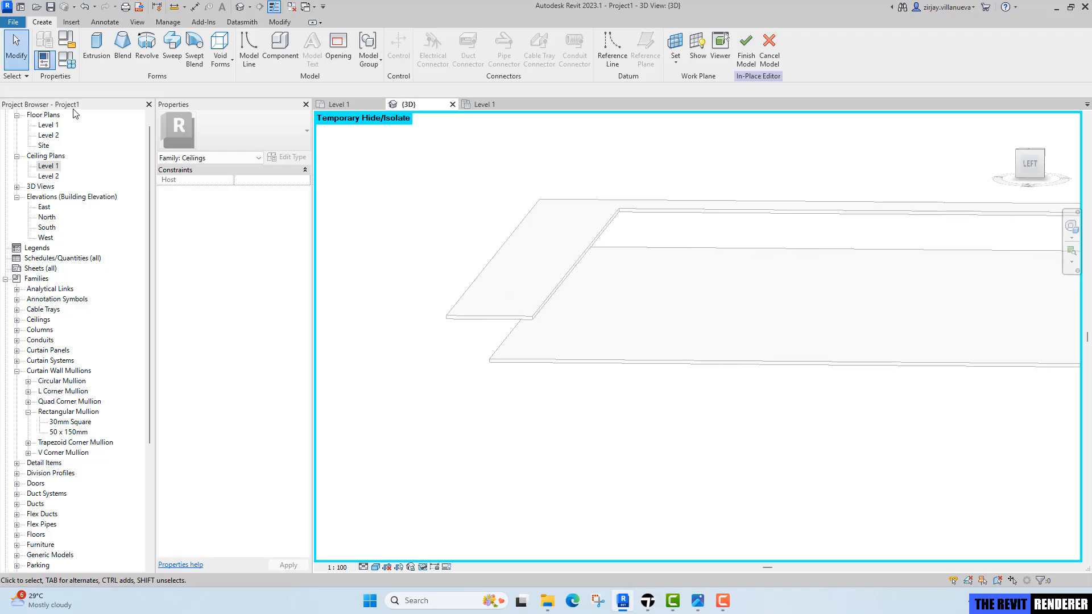
left_click(95, 67)
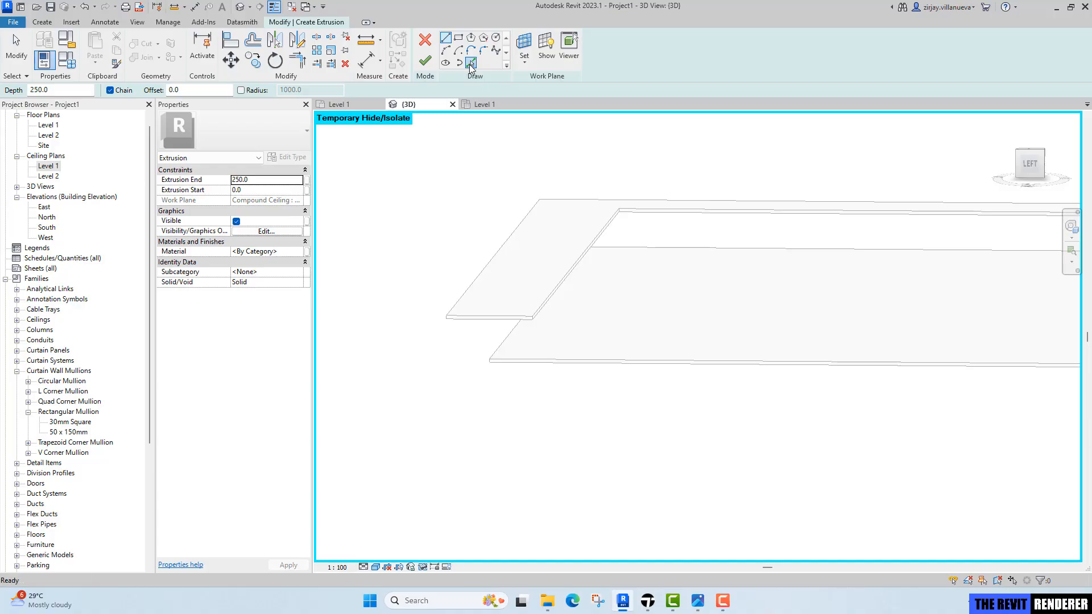
left_click(470, 63)
left_click(496, 352)
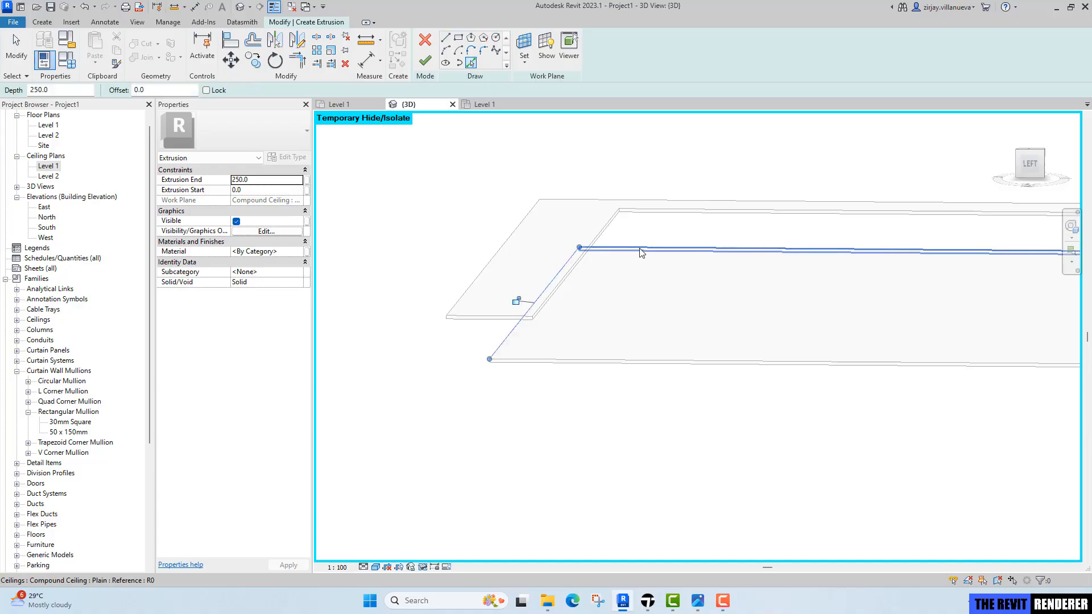
left_click(638, 251)
scroll(632, 285, "down", 2)
mouse_move(641, 312)
middle_mouse_down("shift")
mouse_move(890, 339)
mouse_move(892, 368)
mouse_move(640, 296)
middle_mouse_up("shift")
key("Escape")
key("Escape")
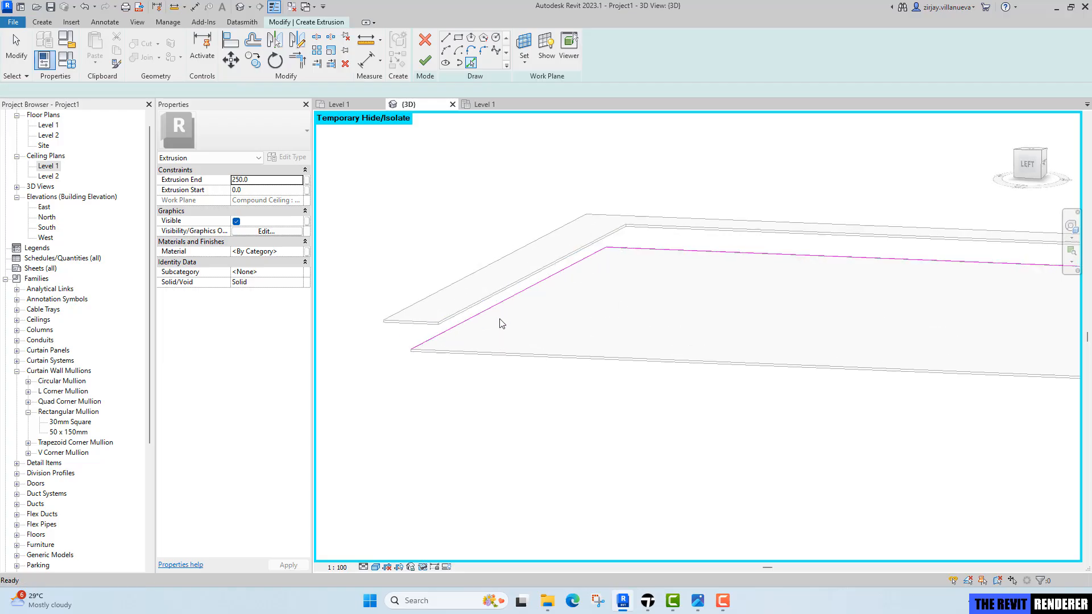
Offset the picked edge chain 12 mm inward as a copy.
scroll(564, 284, "up", 2)
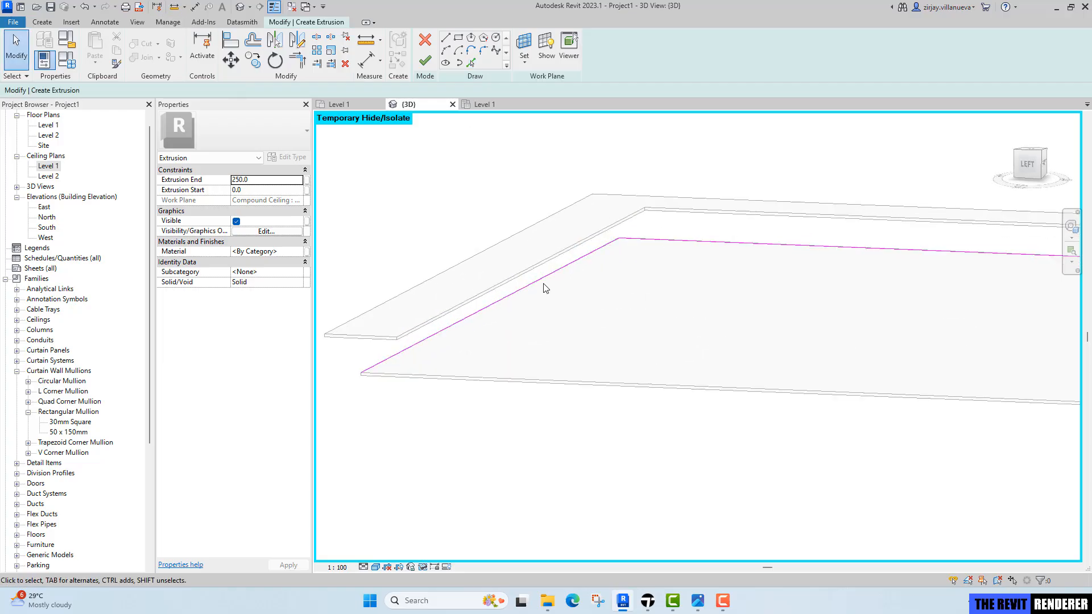
left_click(253, 41)
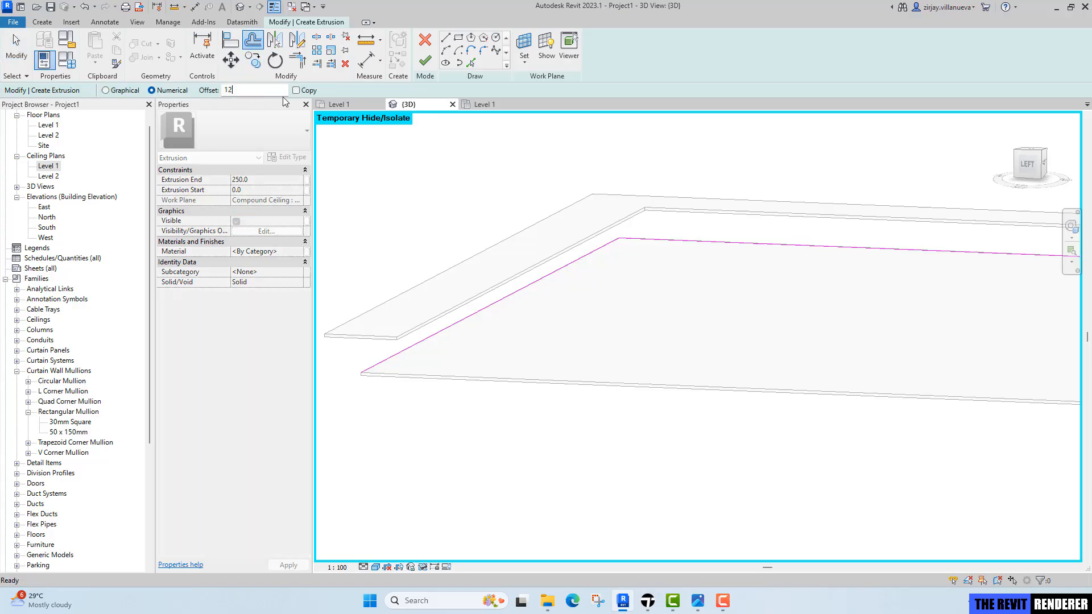
type("12")
left_click(300, 91)
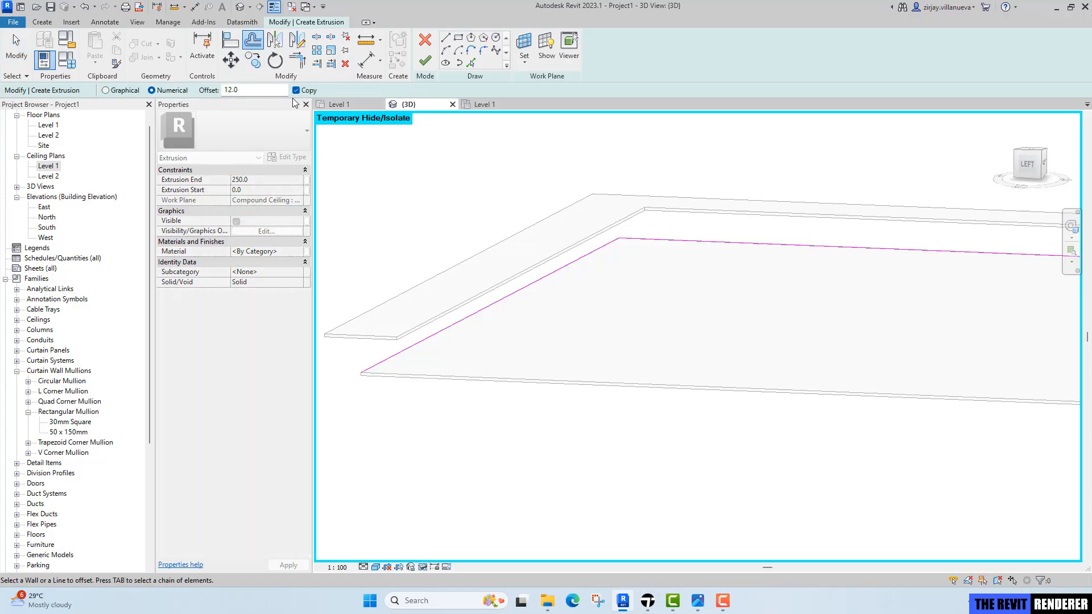
key("Tab")
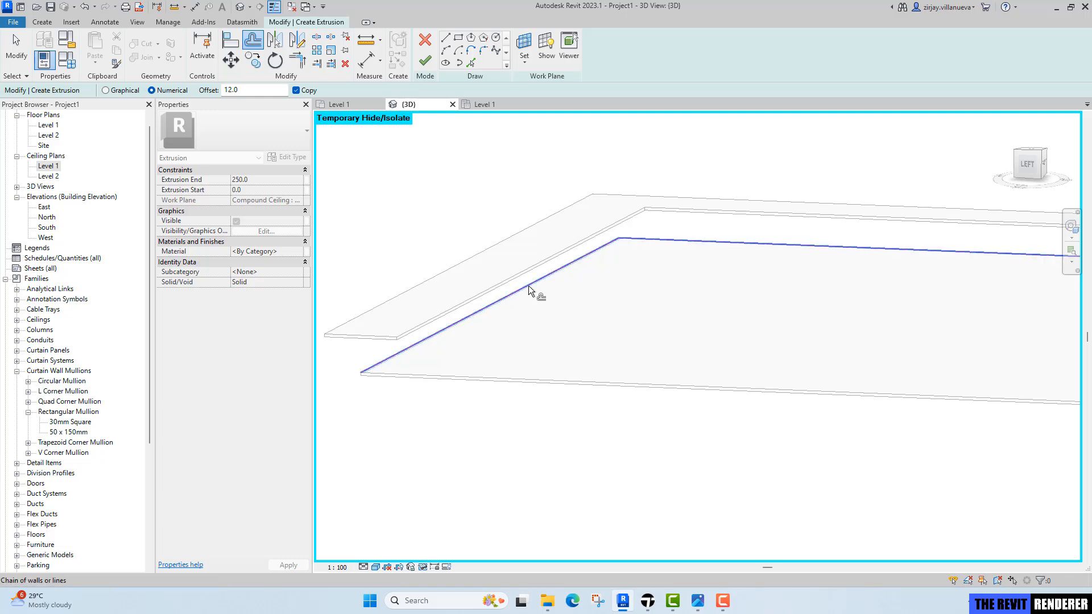
left_click(529, 286)
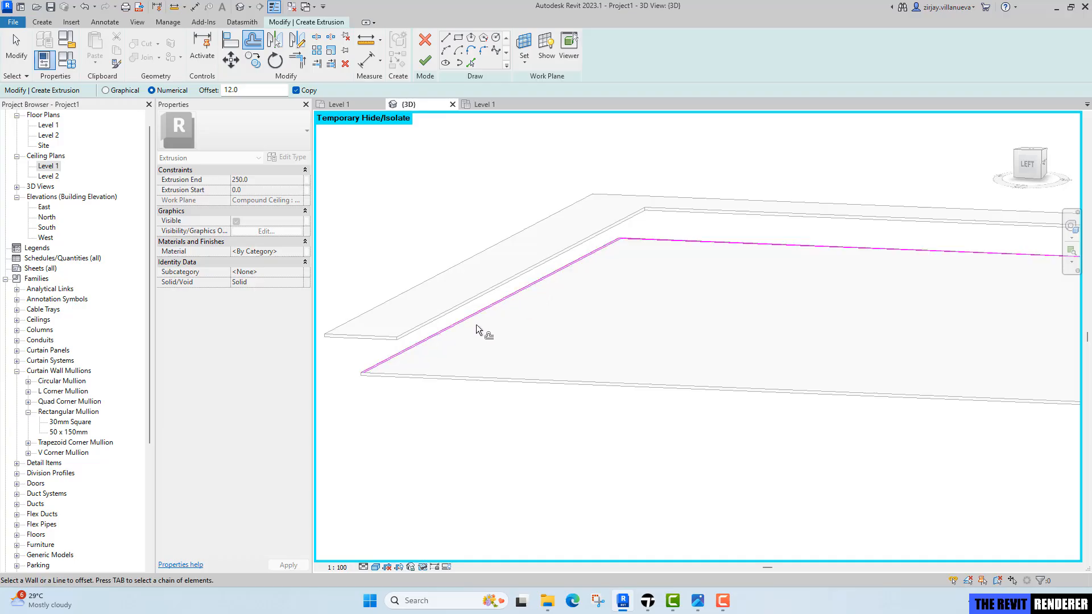
Pick the lower ceiling's side edge as another profile line.
middle_click_drag(503, 330, 620, 311)
scroll(452, 354, "up", 7)
scroll(515, 352, "up", 4)
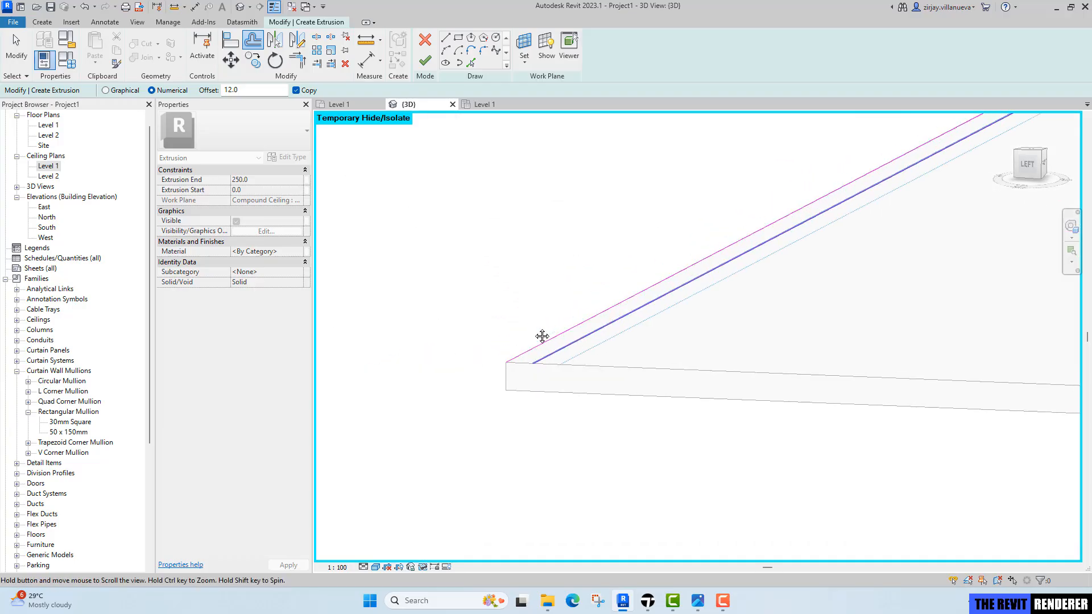
middle_click_drag(541, 336, 451, 326)
key("Escape")
left_click(472, 63)
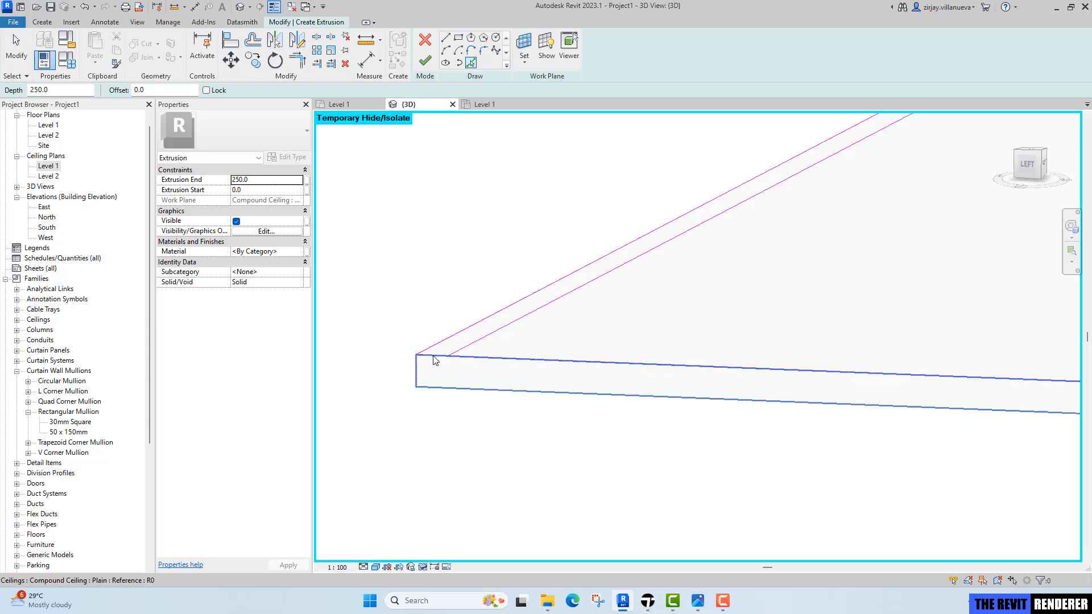
key("Escape")
key("t")
key("r")
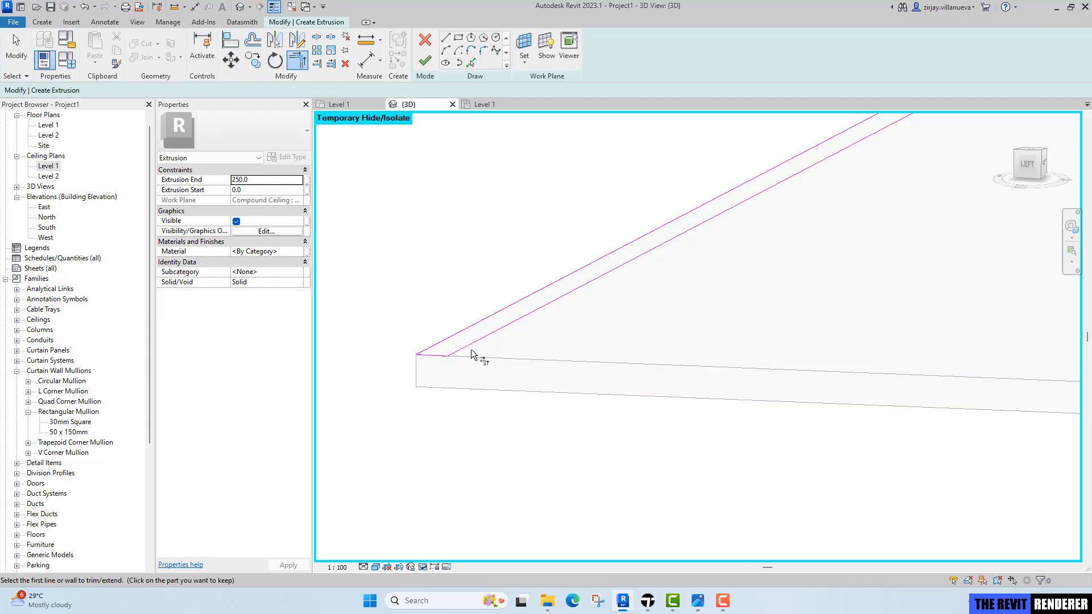
middle_click_drag(471, 353, 907, 395)
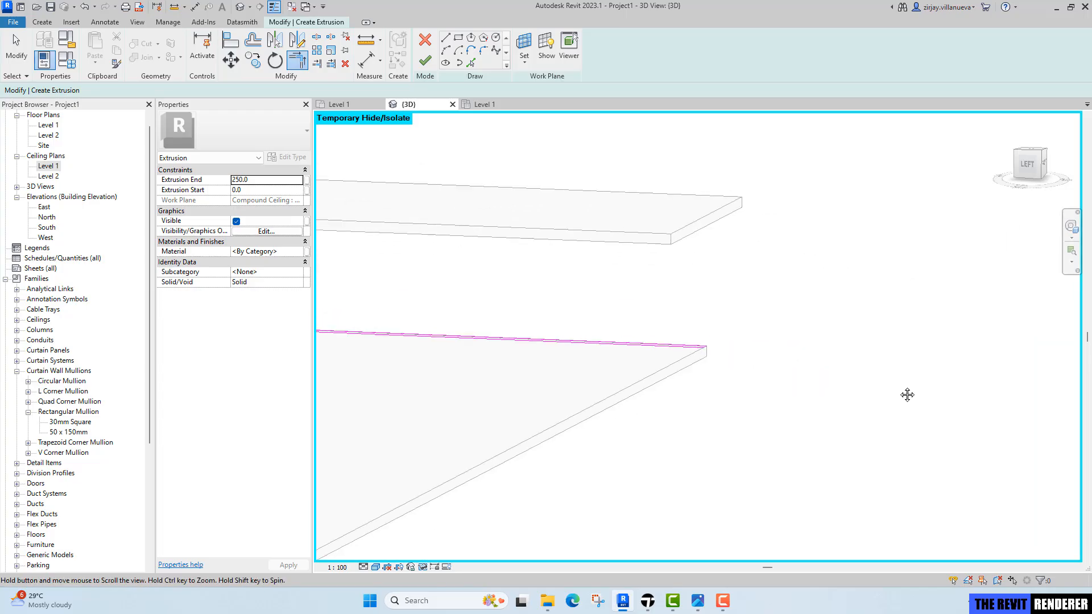
key("Escape")
left_click(472, 65)
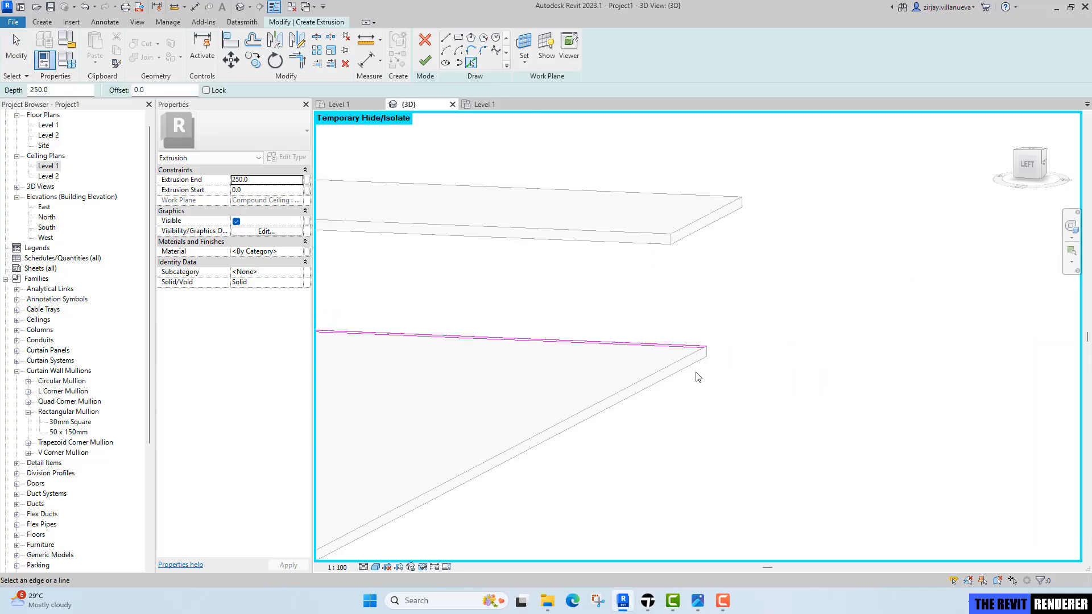
scroll(694, 353, "up", 5)
left_click(699, 353)
key("Escape")
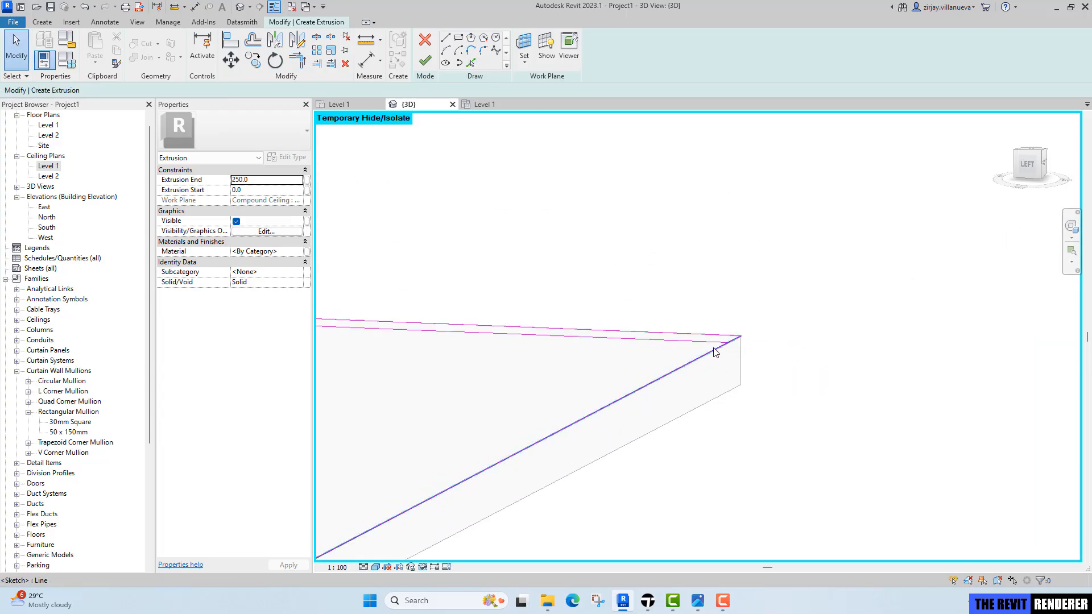
key("t")
key("r")
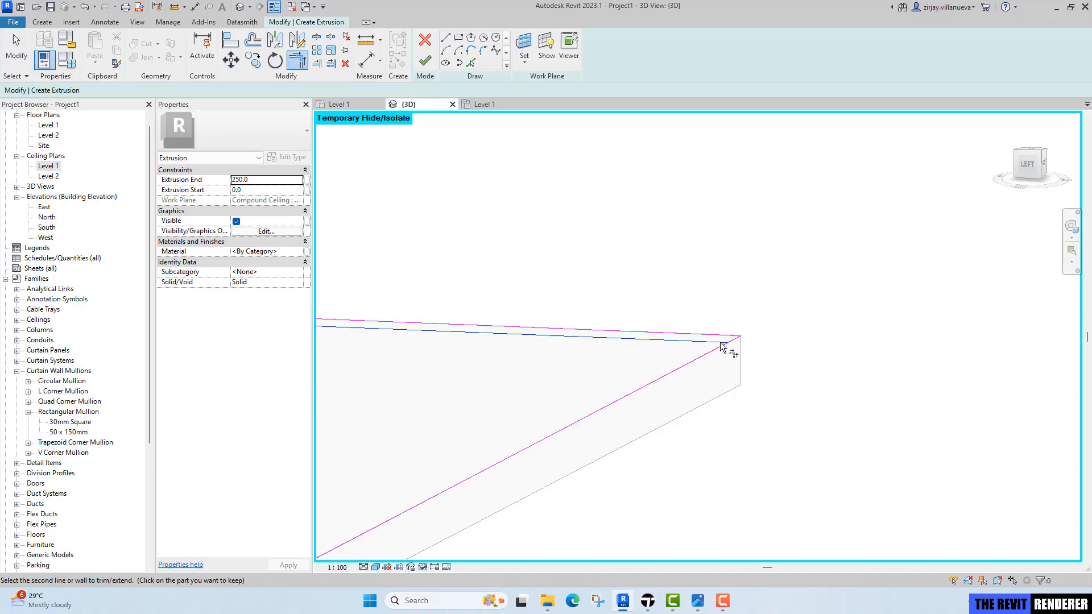
key("Escape")
Set the extrusion end to 38 and the material to Gypsum Wall Board.
scroll(735, 344, "down", 3)
scroll(556, 349, "down", 2)
middle_click_drag(556, 348, 785, 307)
scroll(785, 307, "down", 5)
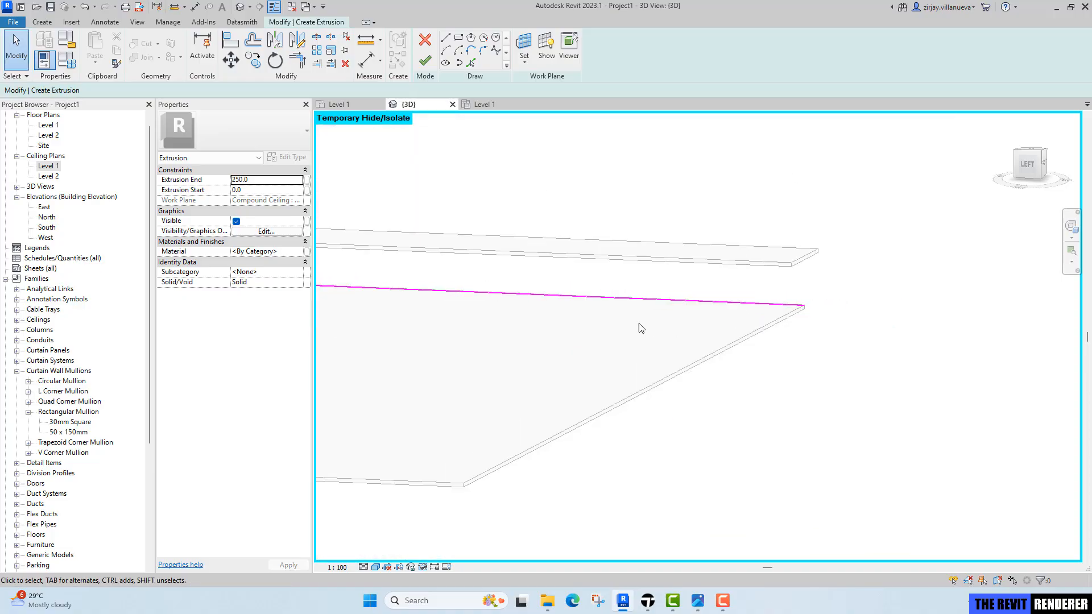
middle_click_drag(529, 327, 838, 299)
scroll(835, 294, "down", 3)
middle_click_drag(569, 320, 855, 324)
scroll(449, 367, "up", 8)
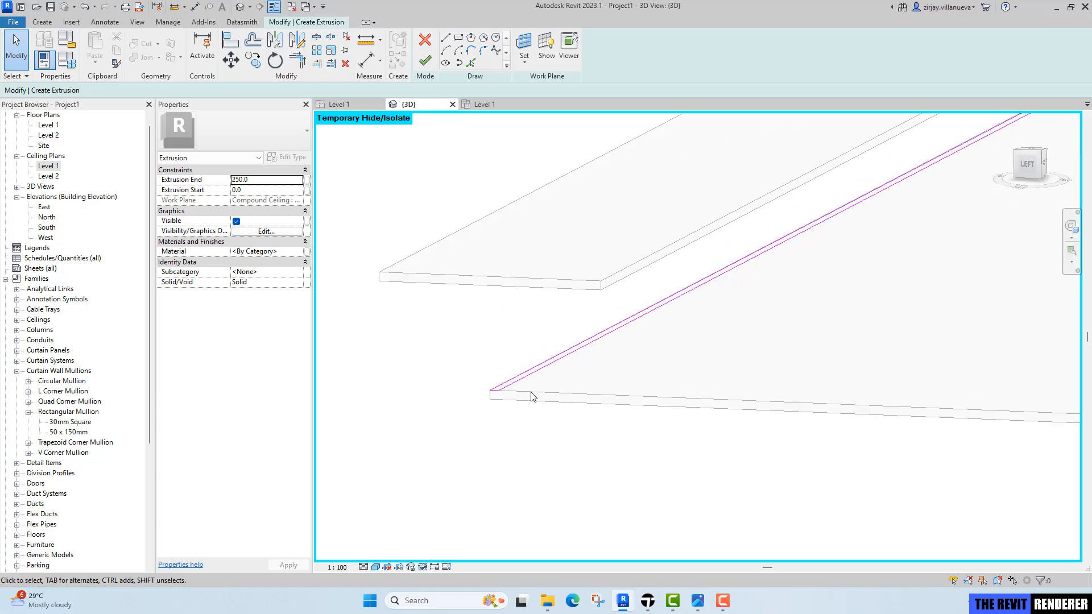
left_click(277, 181)
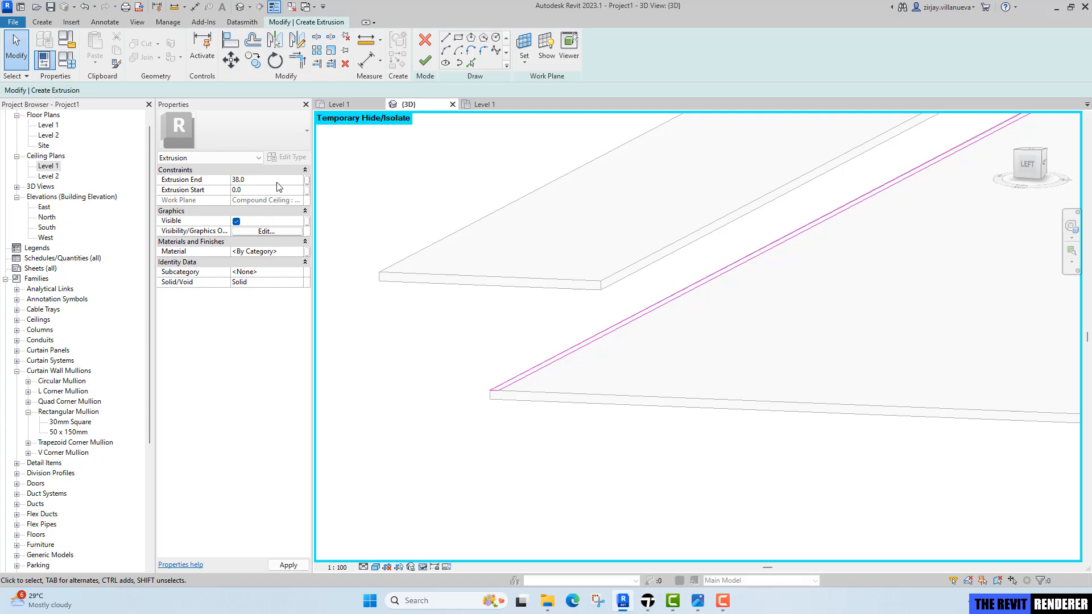
left_click(301, 253)
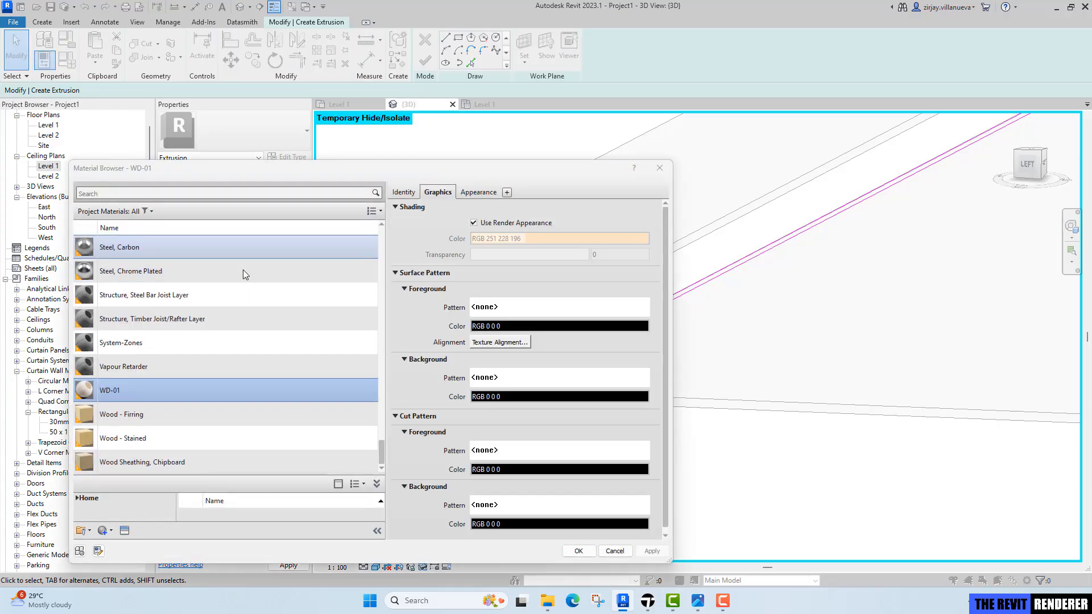
left_click(187, 192)
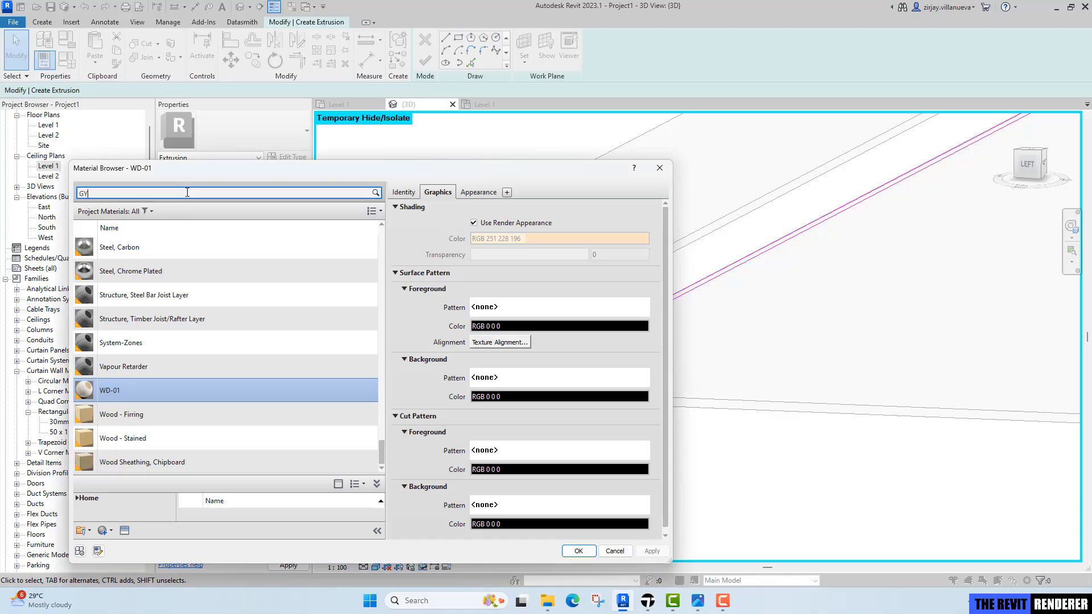
type("GYPSUM")
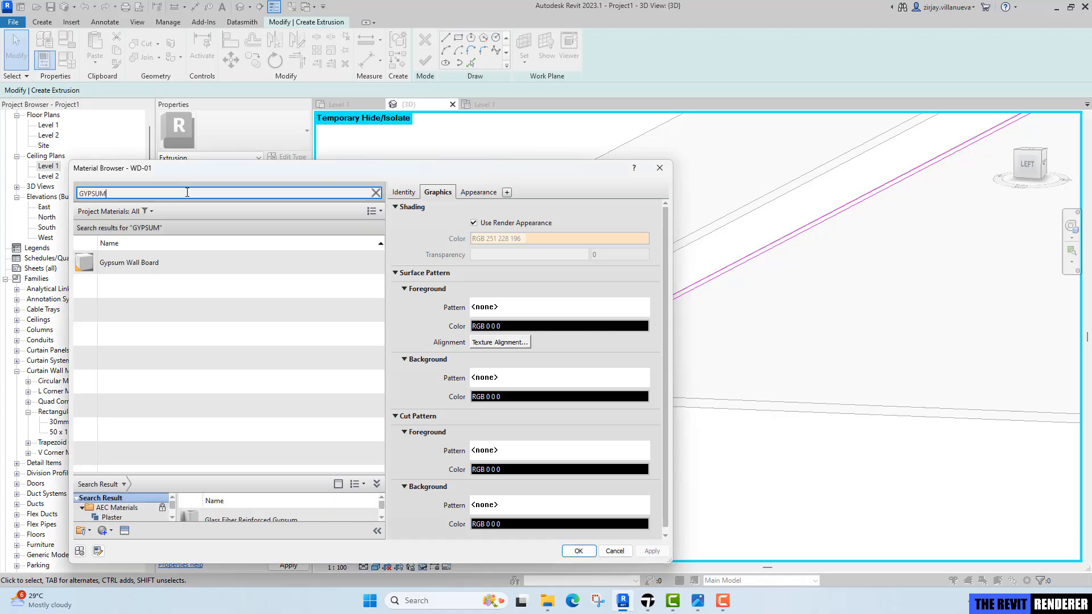
left_click(279, 265)
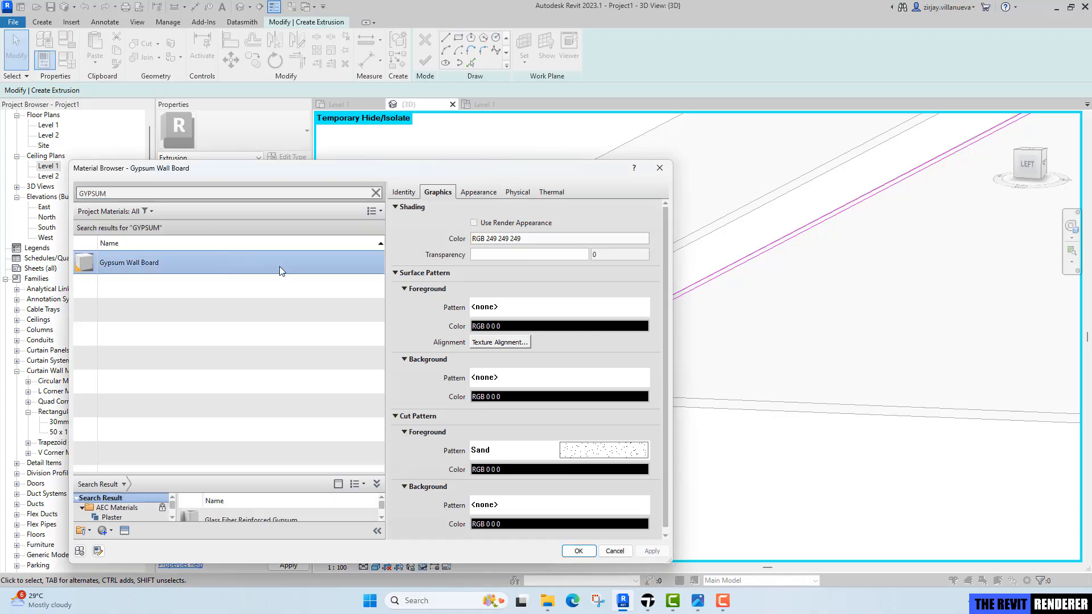
left_click(576, 552)
Finish the extrusion sketch to create the gypsum border strip along the ceiling edge.
left_click(425, 61)
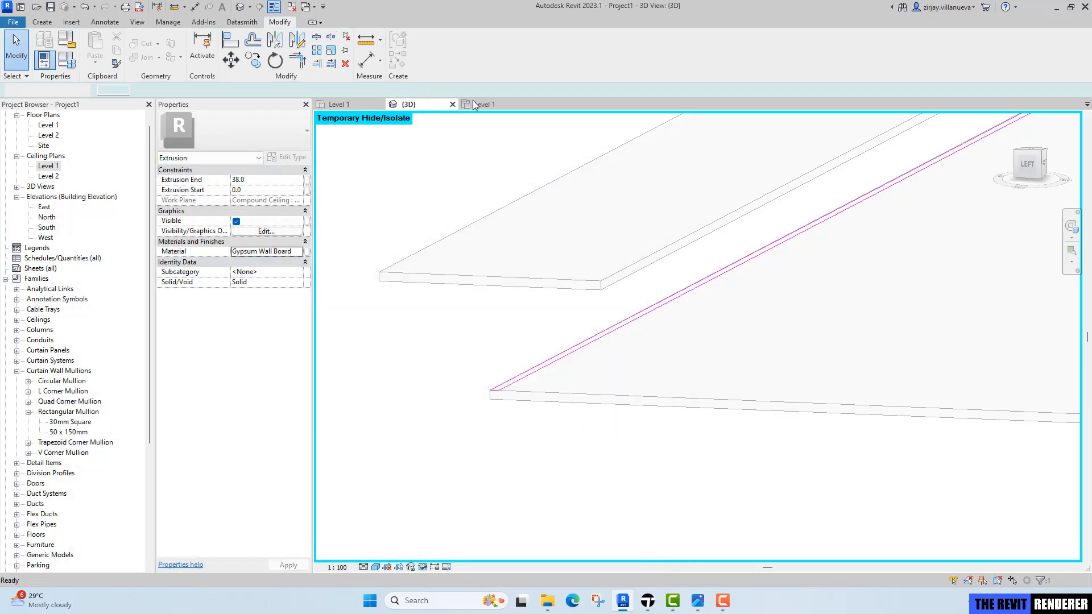
left_click(586, 372)
scroll(626, 371, "down", 4)
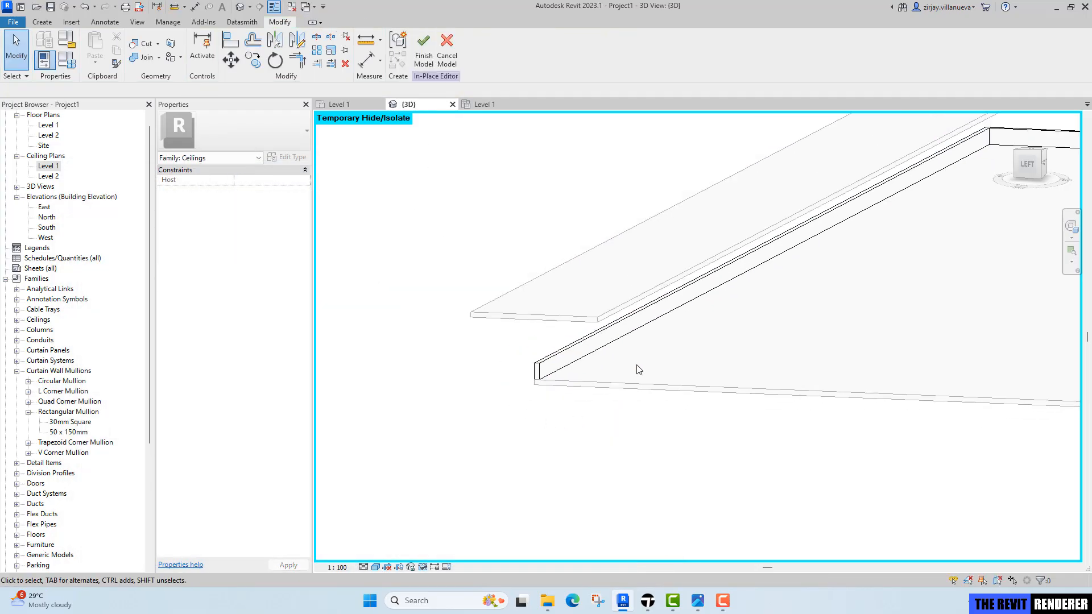
middle_click_drag(671, 345, 559, 346)
scroll(509, 353, "up", 4)
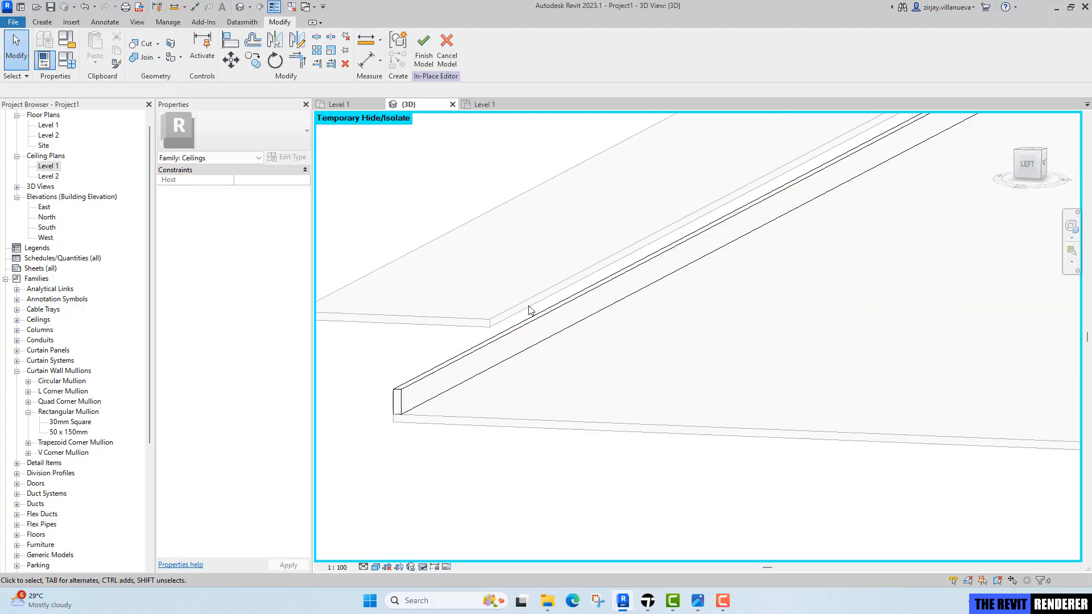
scroll(649, 317, "down", 4)
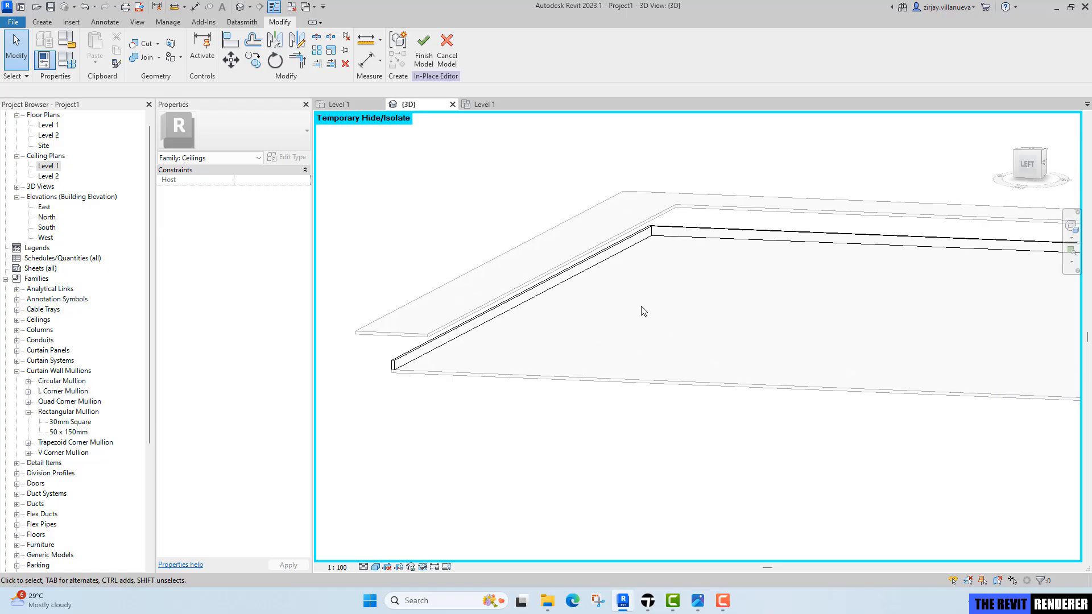
middle_click_drag(642, 310, 626, 293)
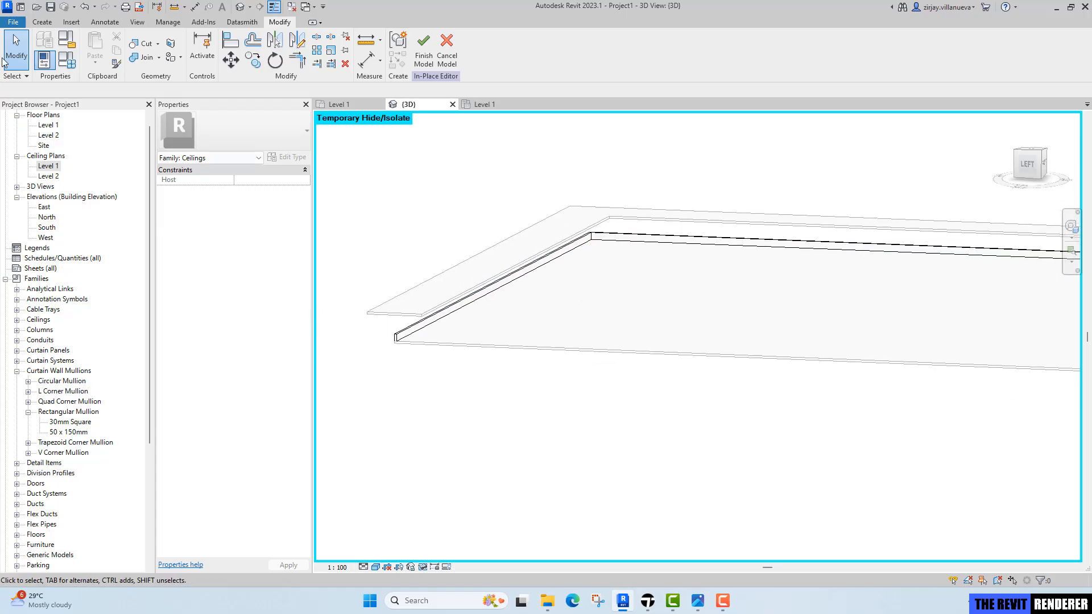
Start a new extrusion and pick the lower ceiling's edges as profile lines.
left_click(47, 24)
left_click(95, 49)
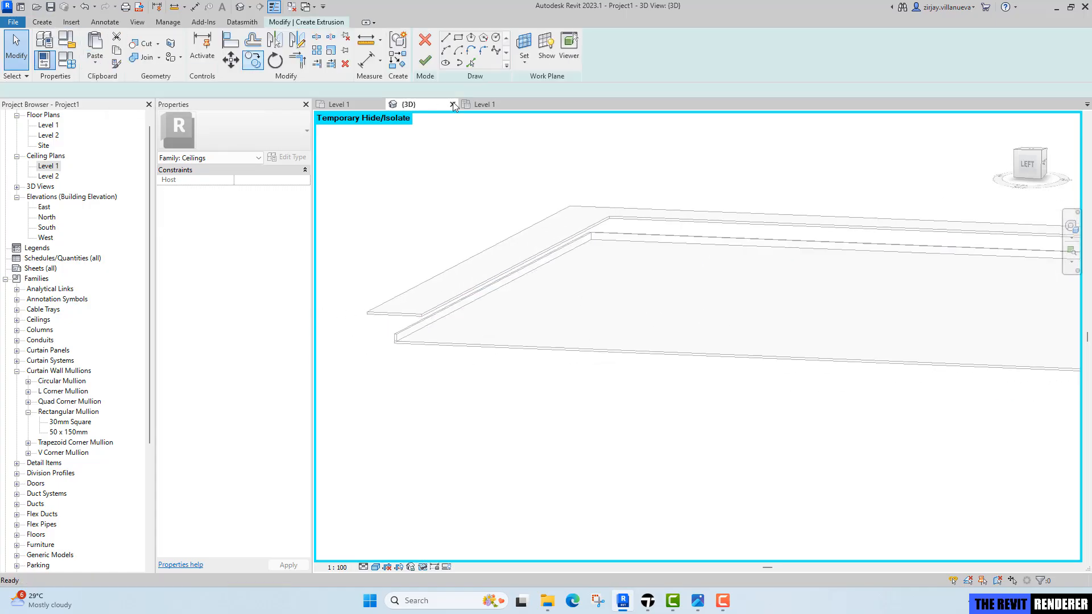
left_click(471, 63)
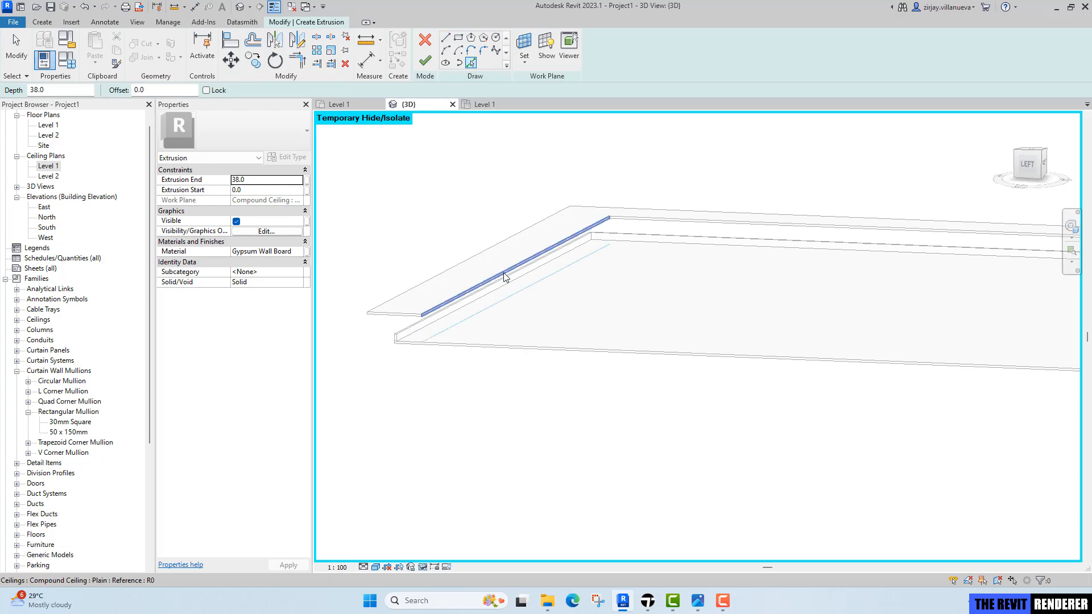
left_click(507, 274)
left_click(642, 220)
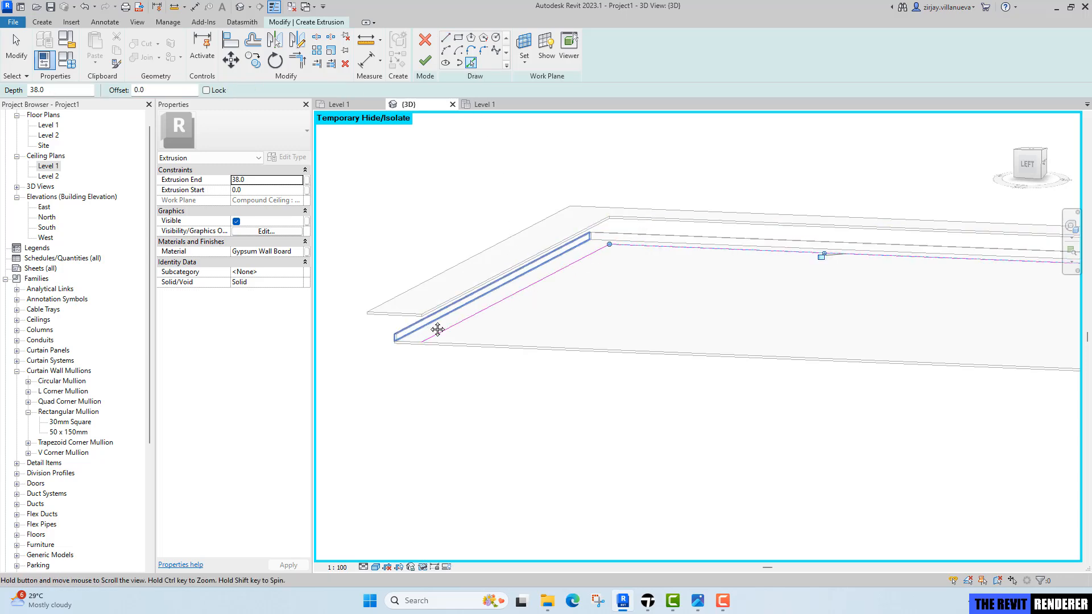
scroll(376, 348, "up", 3)
scroll(504, 340, "down", 4)
left_click(505, 340)
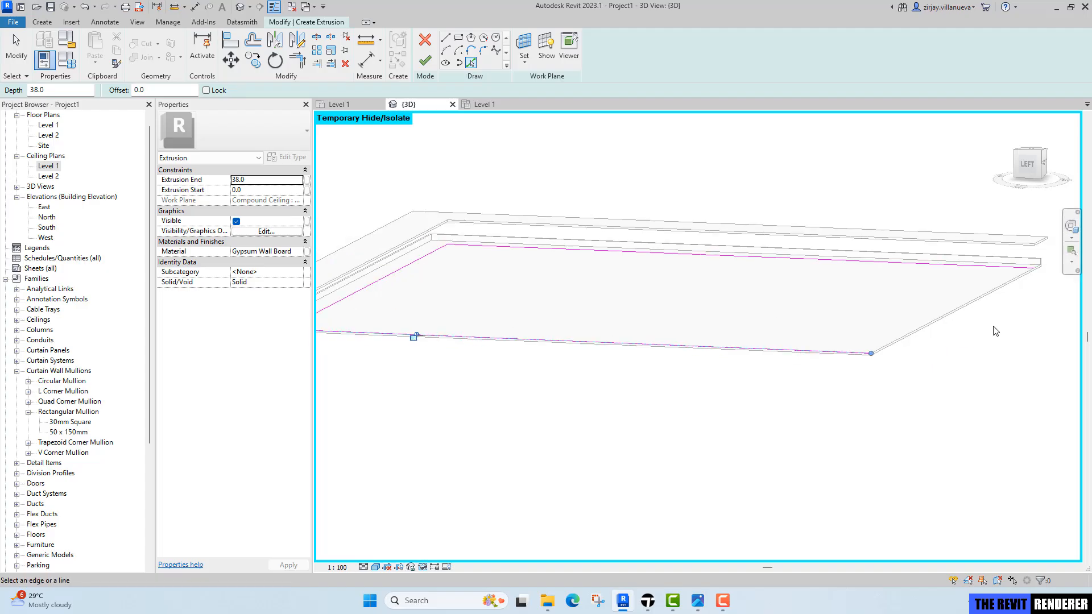
left_click(980, 299)
scroll(702, 362, "down", 3)
scroll(501, 352, "up", 5)
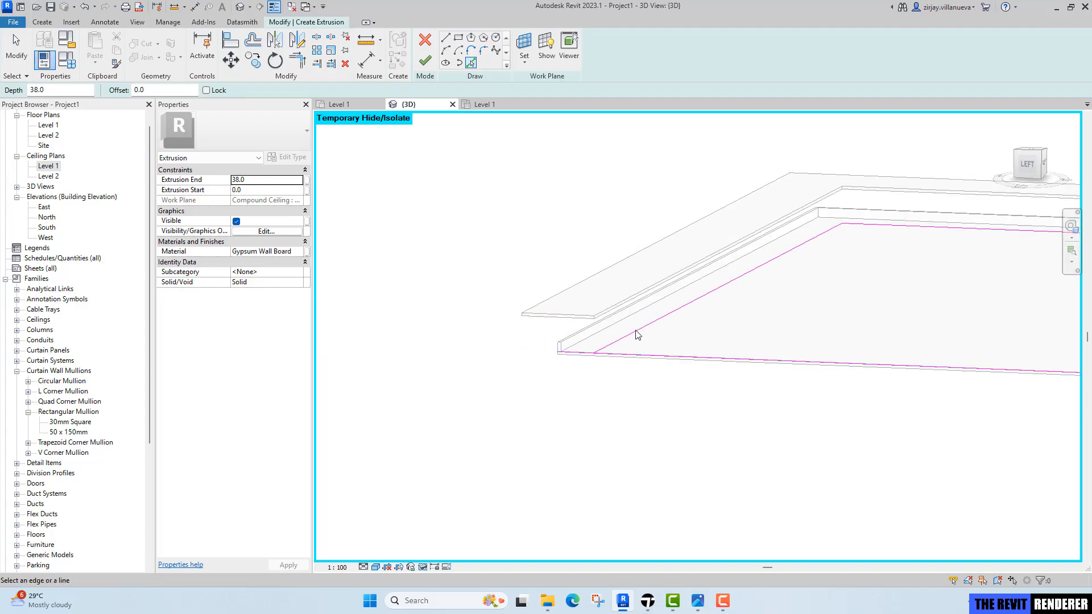
key("Escape")
Offset the new profile's edge chain 12 mm inward as a copy.
left_click(254, 41)
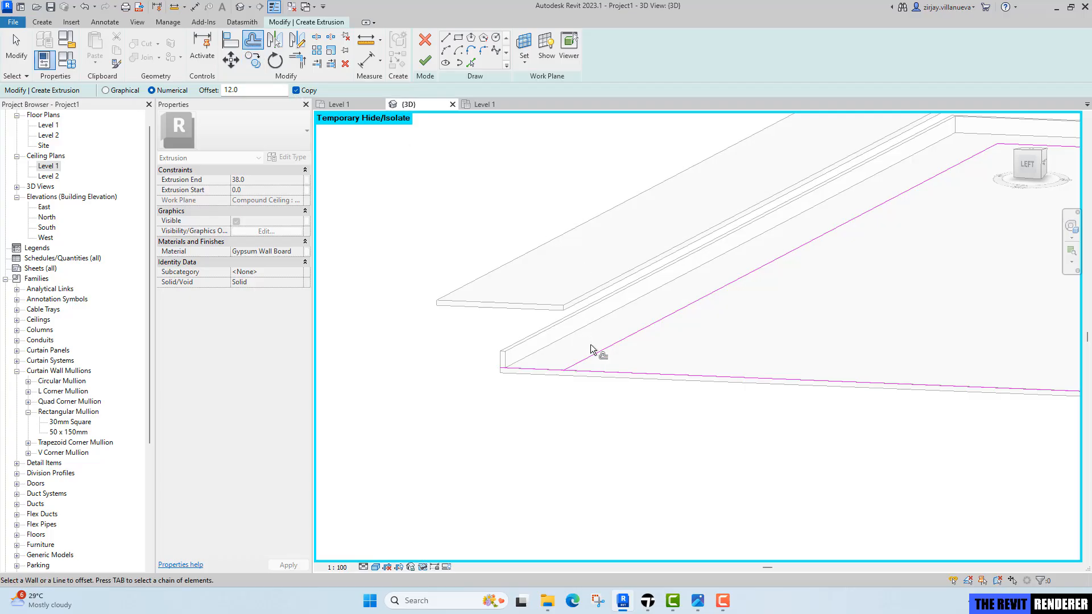
key("Tab")
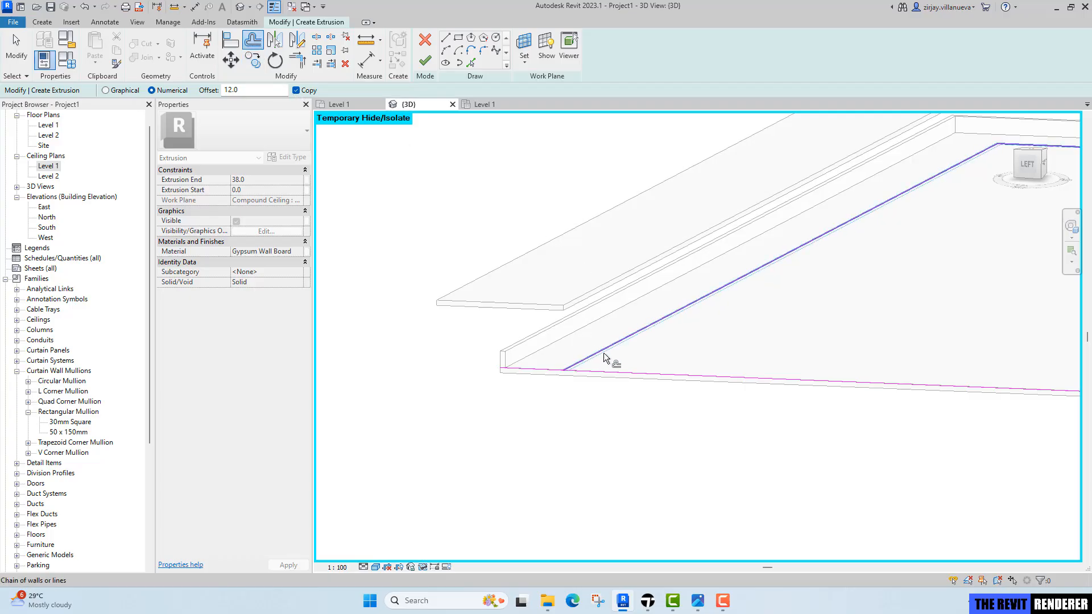
left_click(604, 353)
scroll(552, 382, "up", 6)
key("Escape")
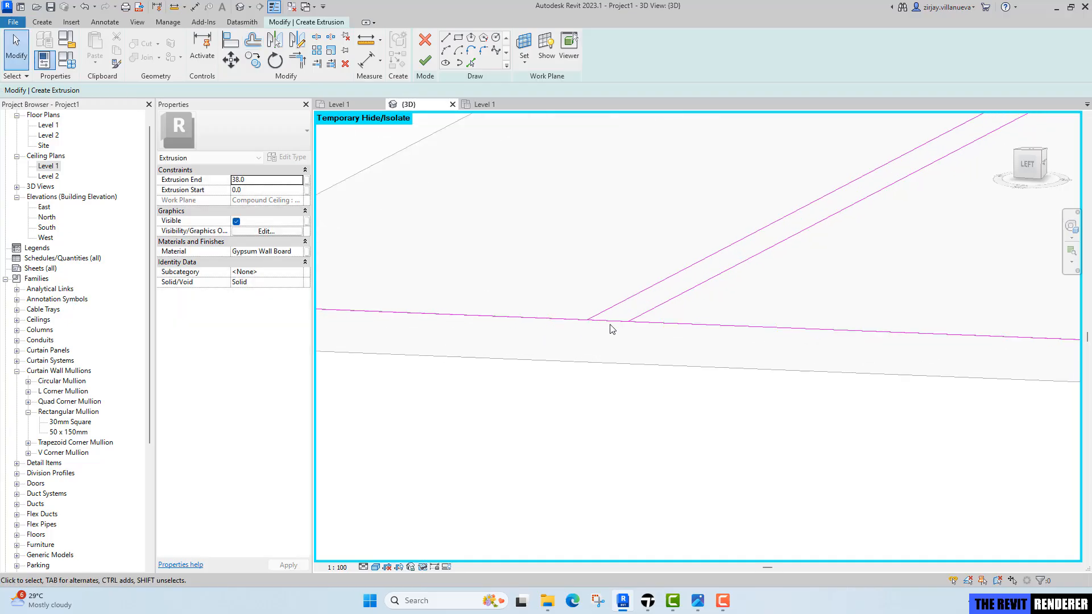
Trim the offset profile lines so their corners meet into a closed loop.
key("t")
key("r")
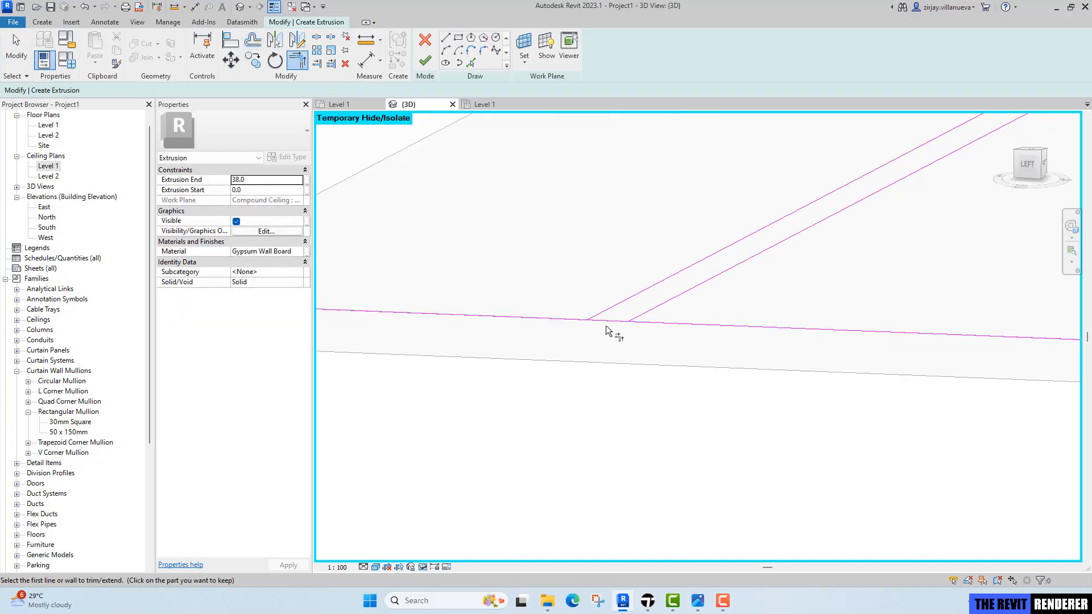
left_click(630, 320)
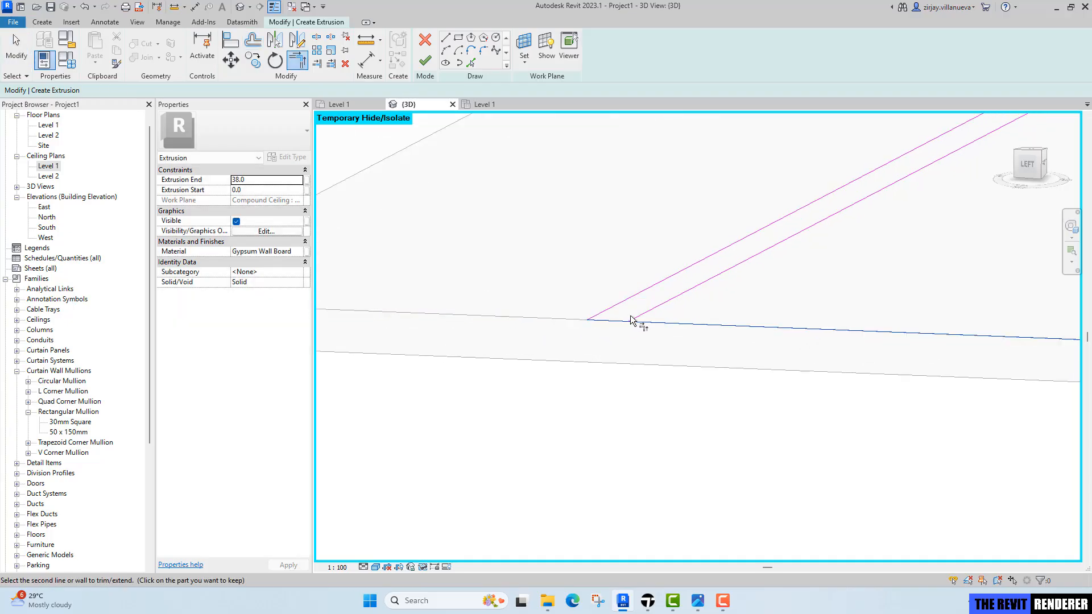
left_click(631, 320)
mouse_move(700, 303)
middle_mouse_down()
mouse_move(575, 353)
mouse_move(663, 312)
mouse_move(300, 368)
mouse_move(90, 366)
middle_mouse_up()
scroll(919, 326, "up", 8)
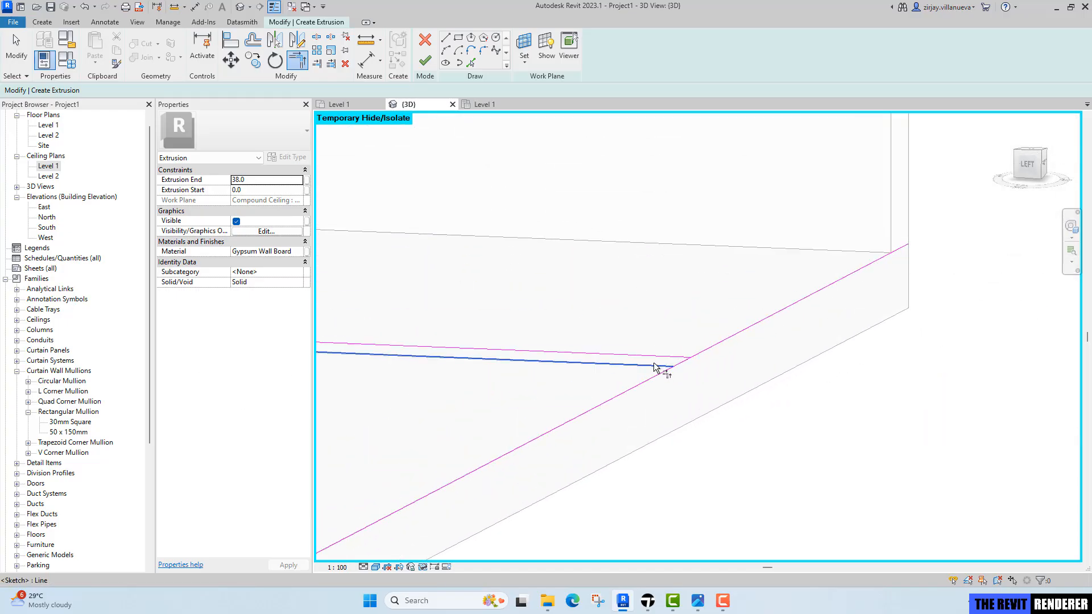
left_click(681, 367)
left_click(681, 361)
scroll(671, 374, "down", 3)
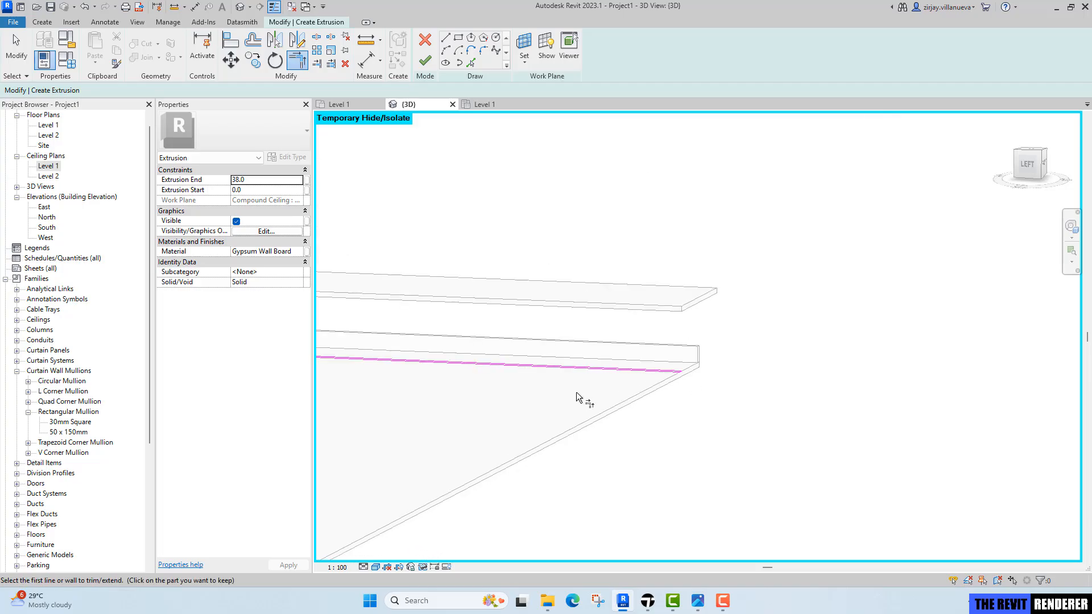
middle_click_drag(576, 392, 888, 344)
scroll(664, 341, "down", 4)
middle_click_drag(500, 374, 831, 365)
middle_click_drag(395, 383, 695, 361)
scroll(574, 366, "up", 4)
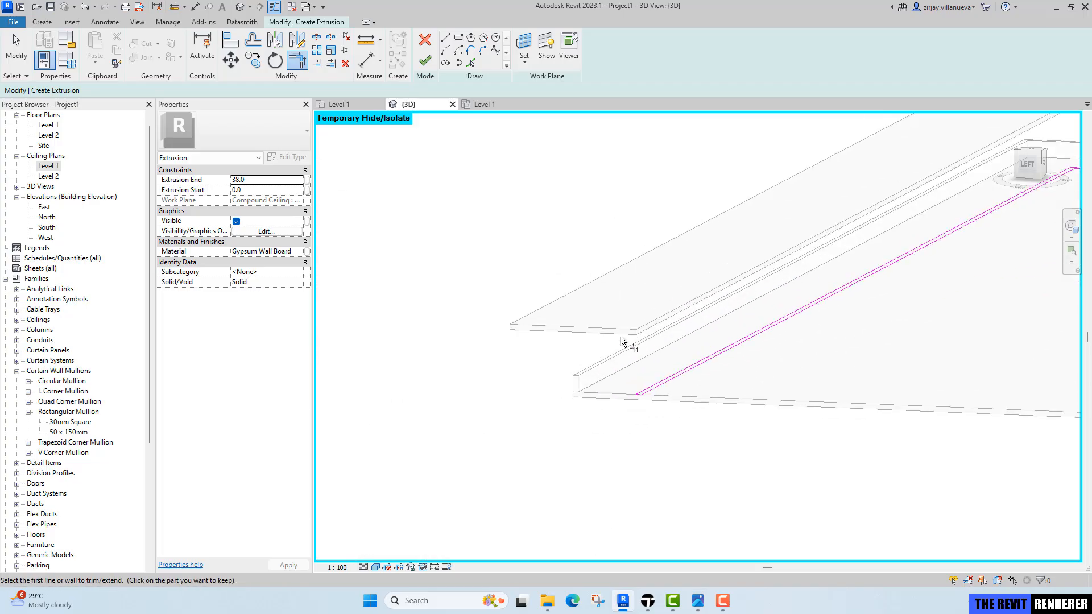
scroll(620, 340, "up", 3)
key("Escape")
Set the extrusion end to 150 and finish the extrusion sketch.
left_click(262, 181)
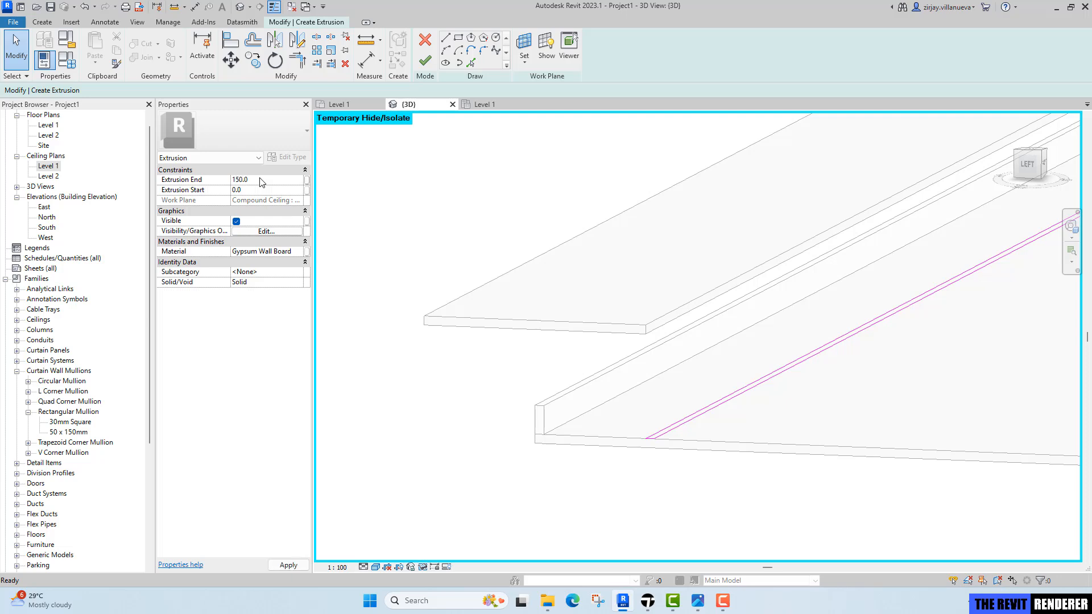
left_click(425, 60)
left_click(706, 273)
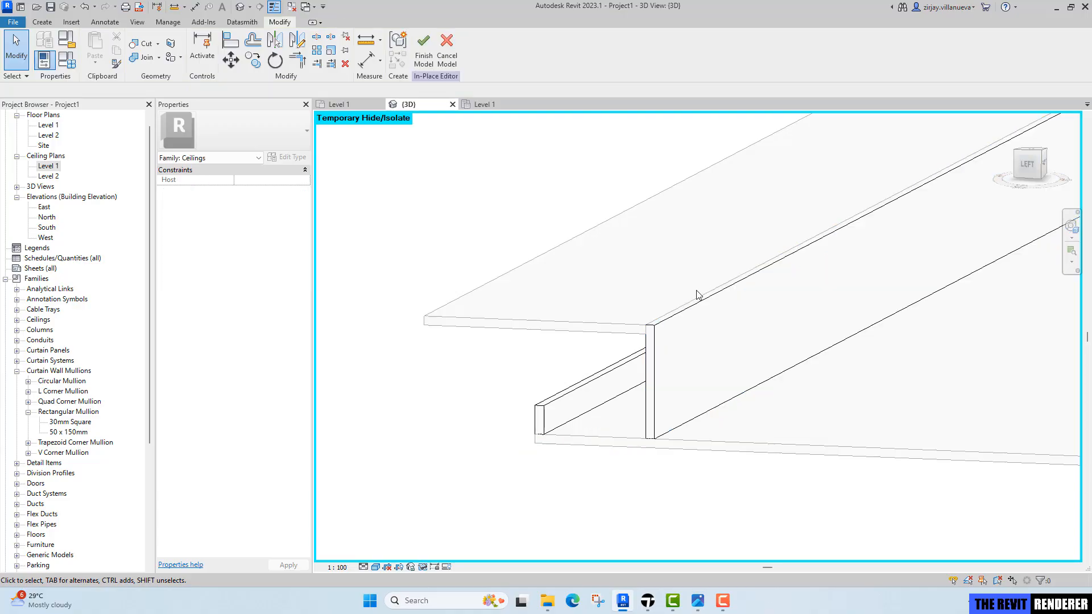
Duplicate the Default material and name the copy Cove Light.
scroll(703, 309, "down", 5)
middle_click_drag(708, 332, 466, 386, "shift")
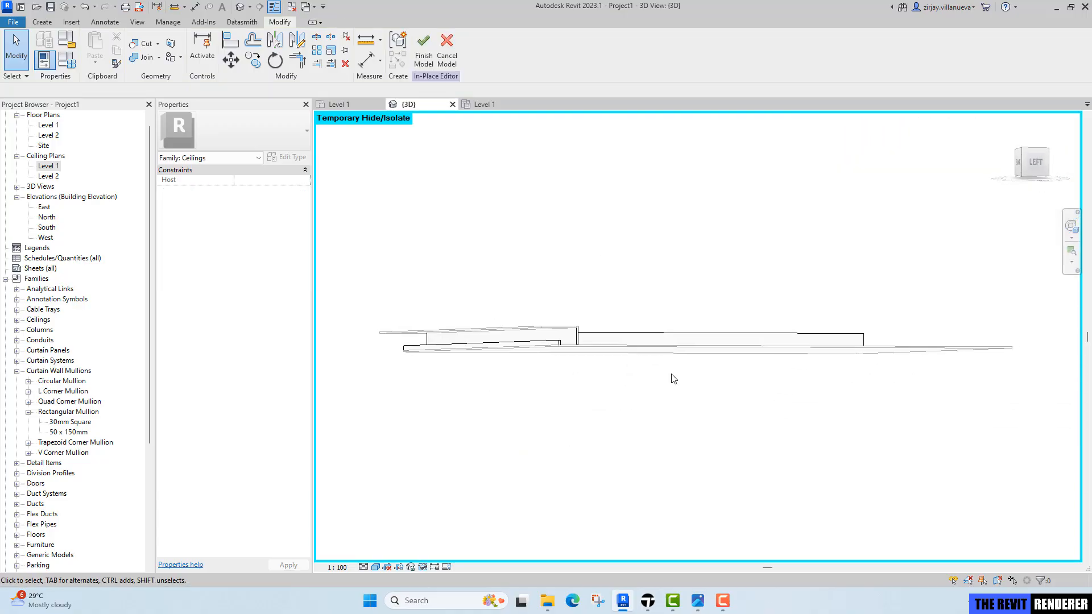
scroll(517, 352, "up", 3)
middle_click_drag(528, 357, 554, 363)
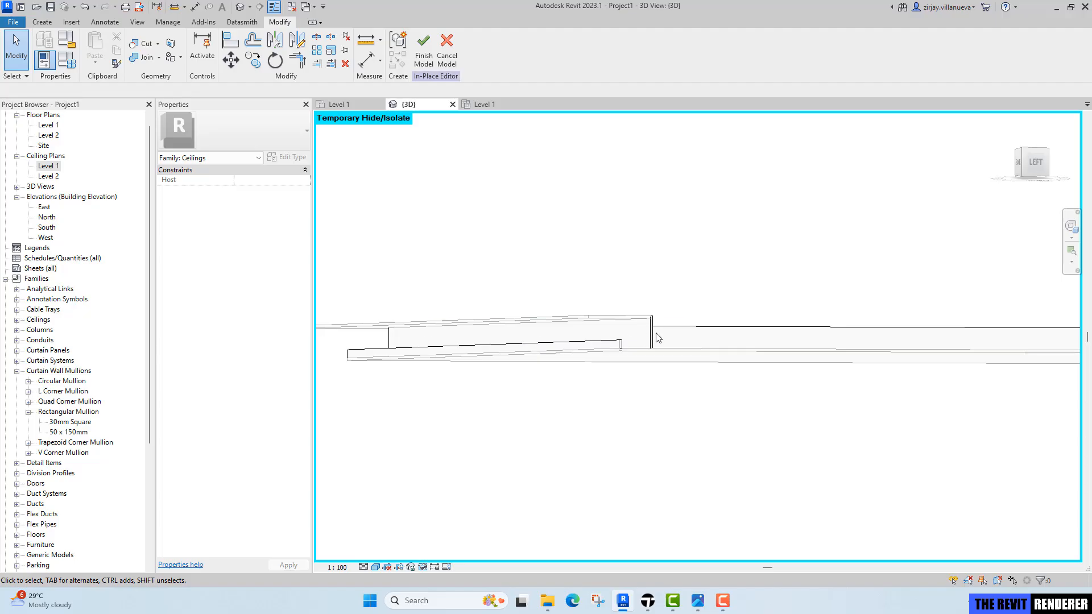
middle_click_drag(620, 345, 798, 403, "shift")
scroll(721, 368, "up", 4)
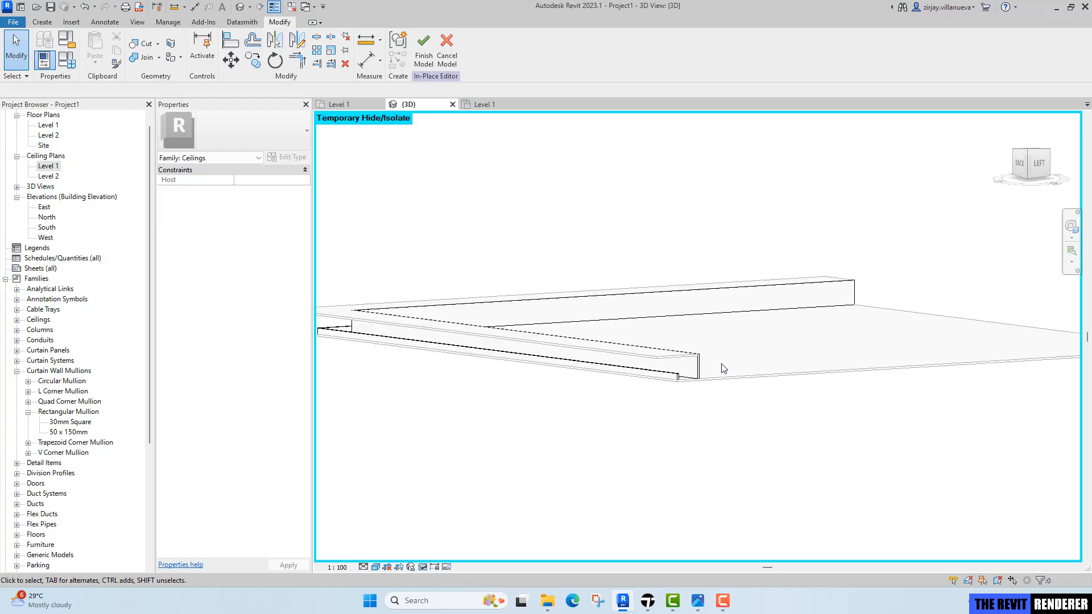
left_click(169, 23)
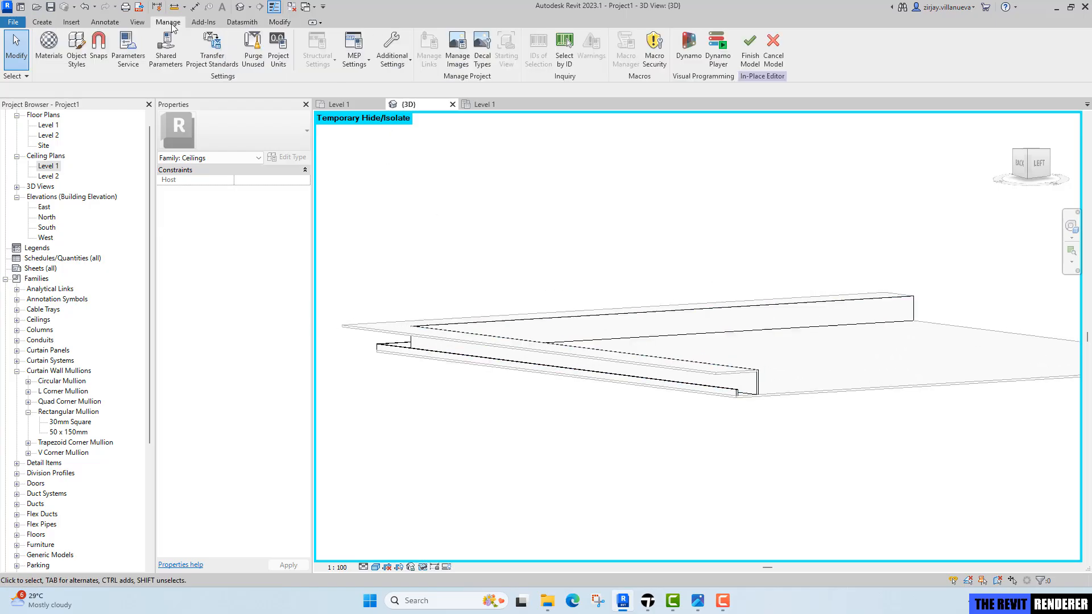
left_click(49, 57)
scroll(174, 250, "up", 1)
left_click(173, 249)
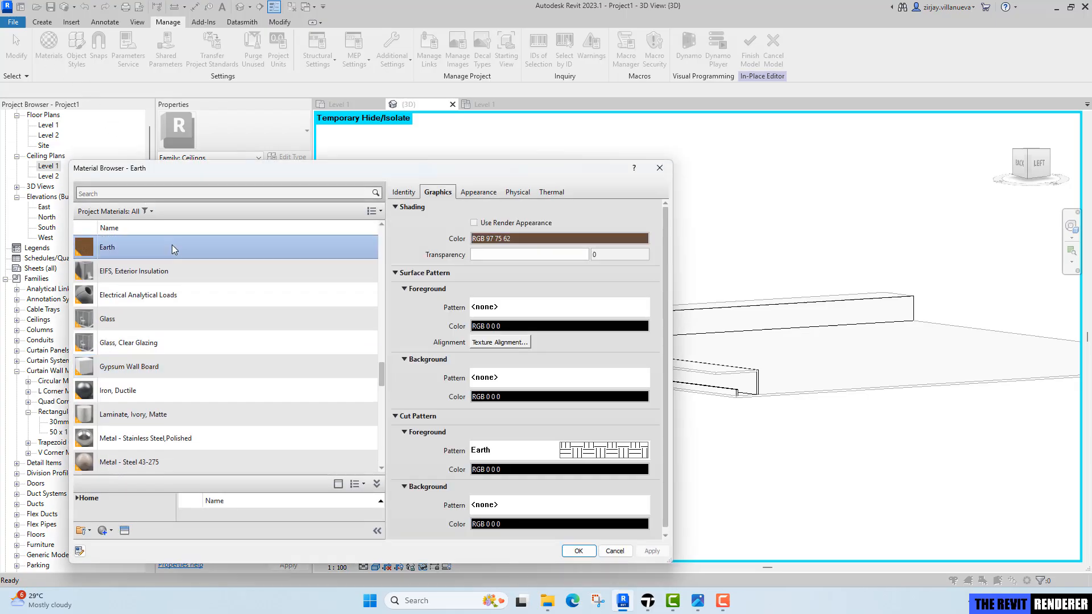
scroll(173, 249, "up", 5)
left_click(174, 250)
left_click(156, 268)
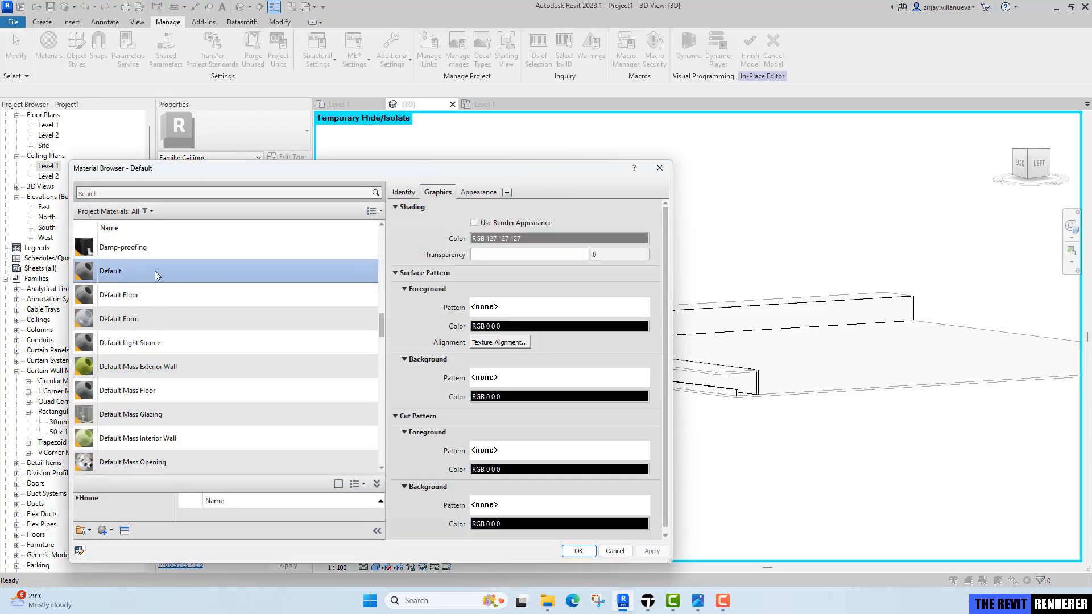
right_click(157, 275)
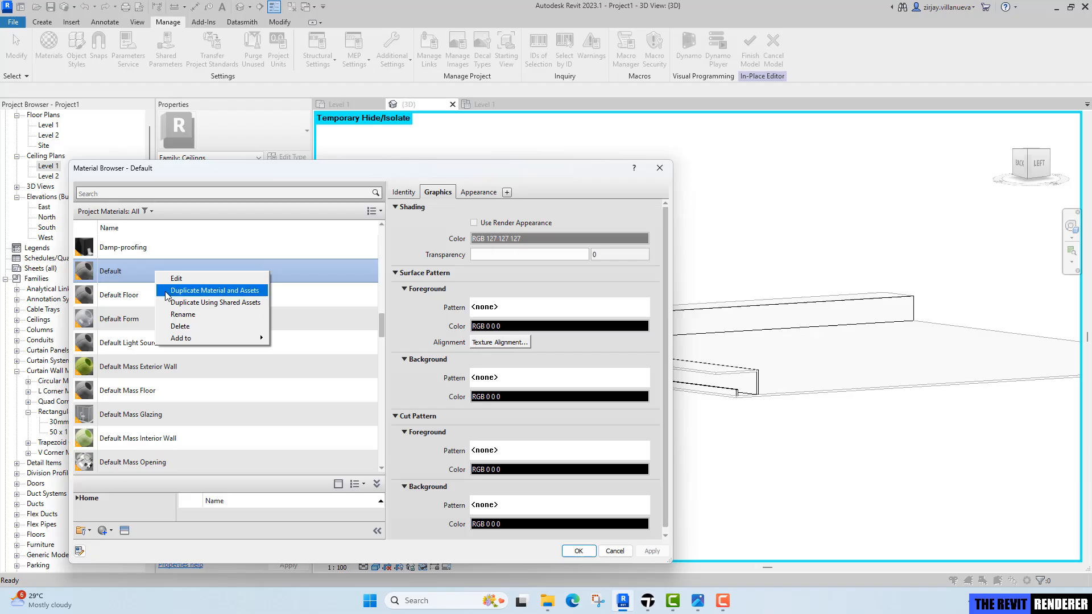
left_click(172, 292)
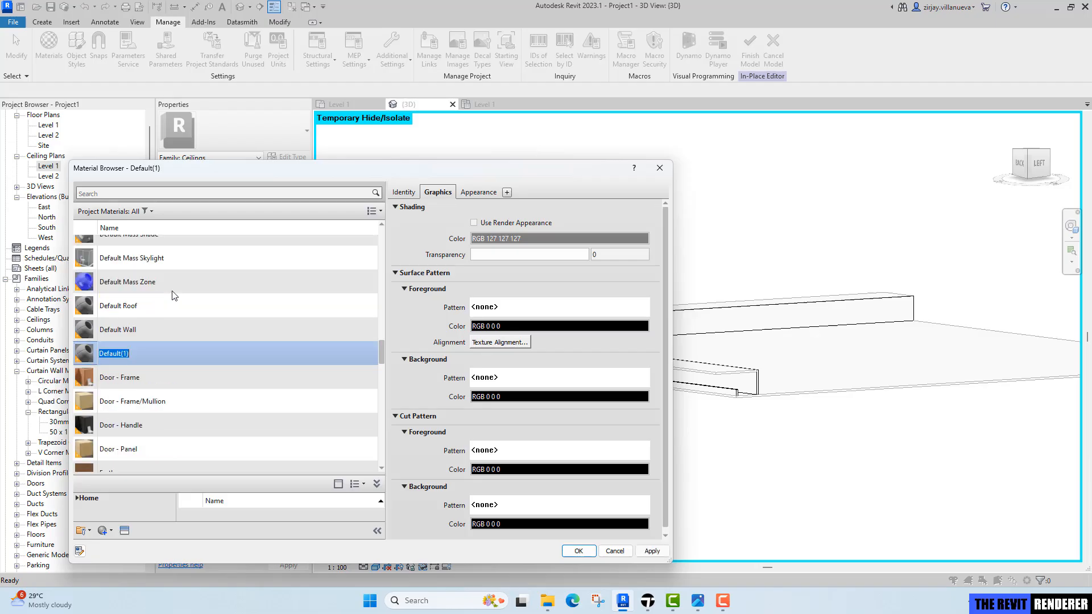
type("Light Cove")
key("ctrl+a")
type("Co")
key("ctrl+a")
key("ctrl+c")
key("Return")
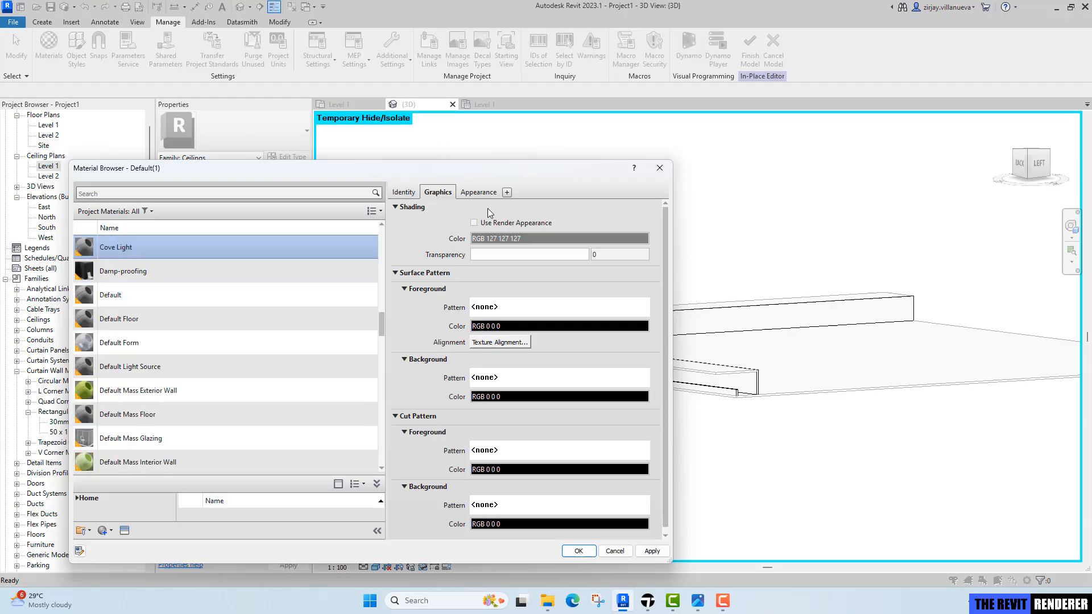
Enable Use Render Appearance for Cove Light and rename its appearance asset to Cove Light.
left_click(492, 223)
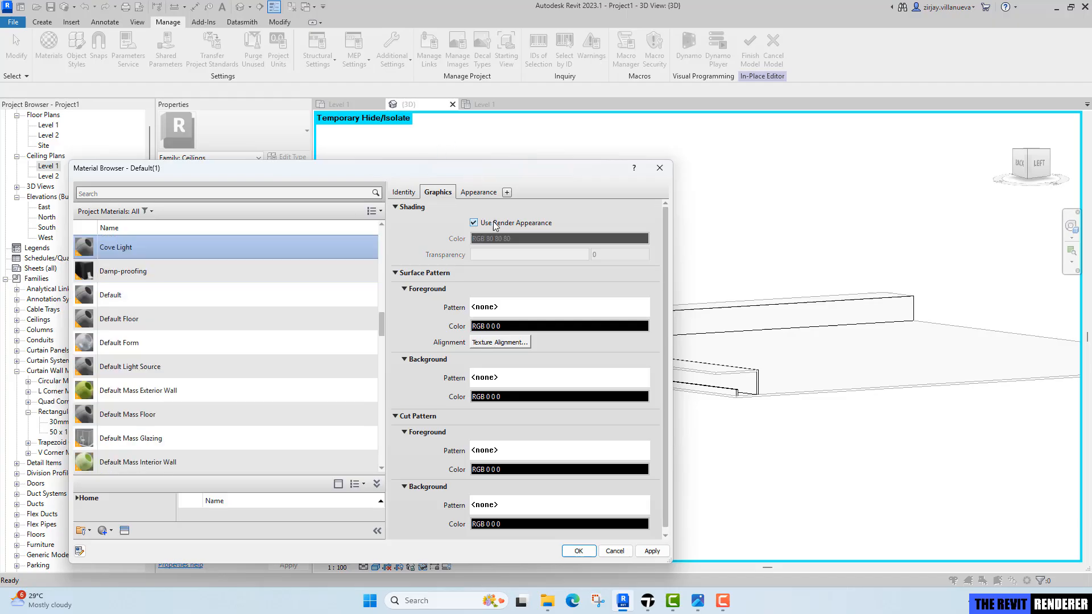
left_click(482, 192)
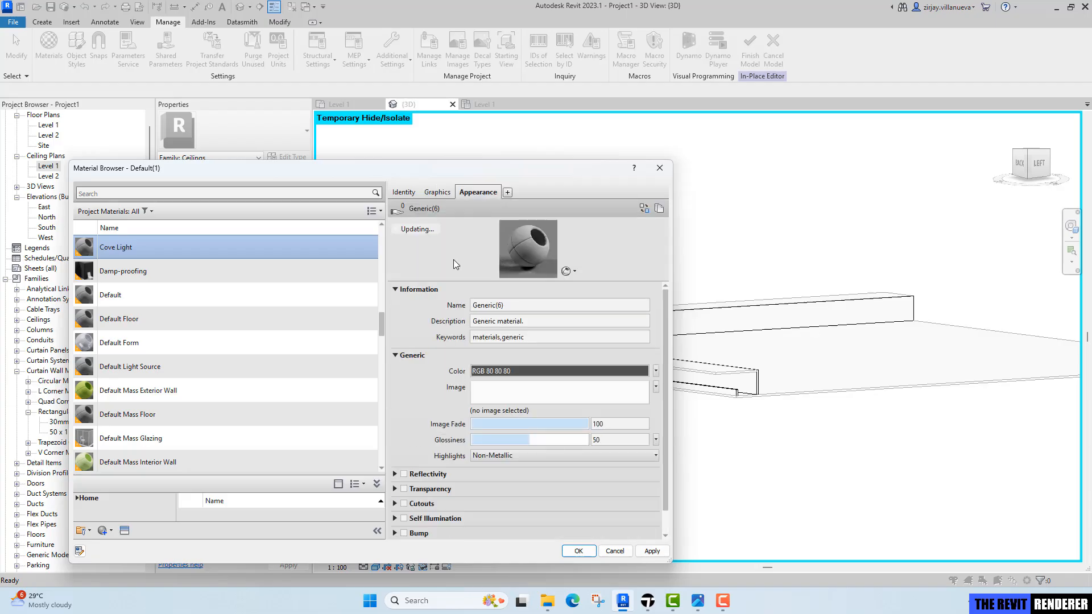
left_click(524, 310)
key("ctrl+a")
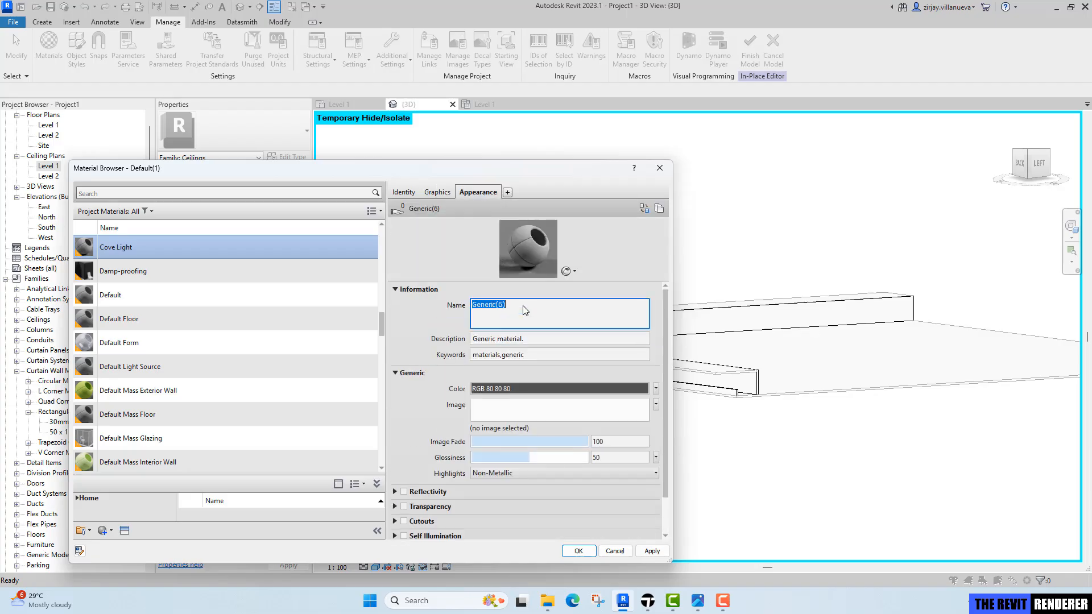
key("ctrl+v")
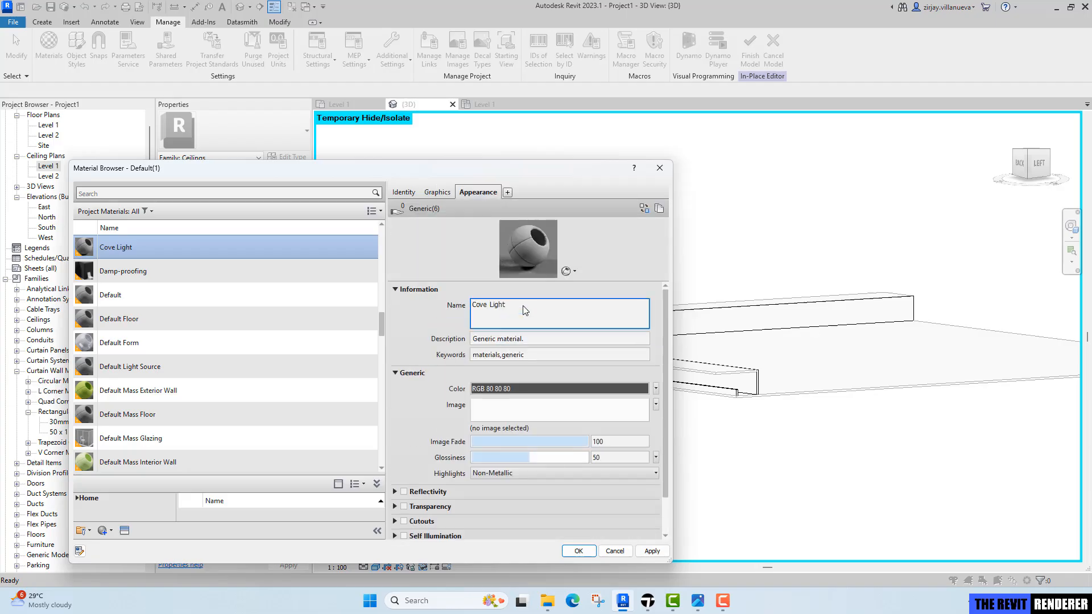
Set the Cove Light appearance colour to RGB 249 240 213 and close the material browser.
left_click(529, 390)
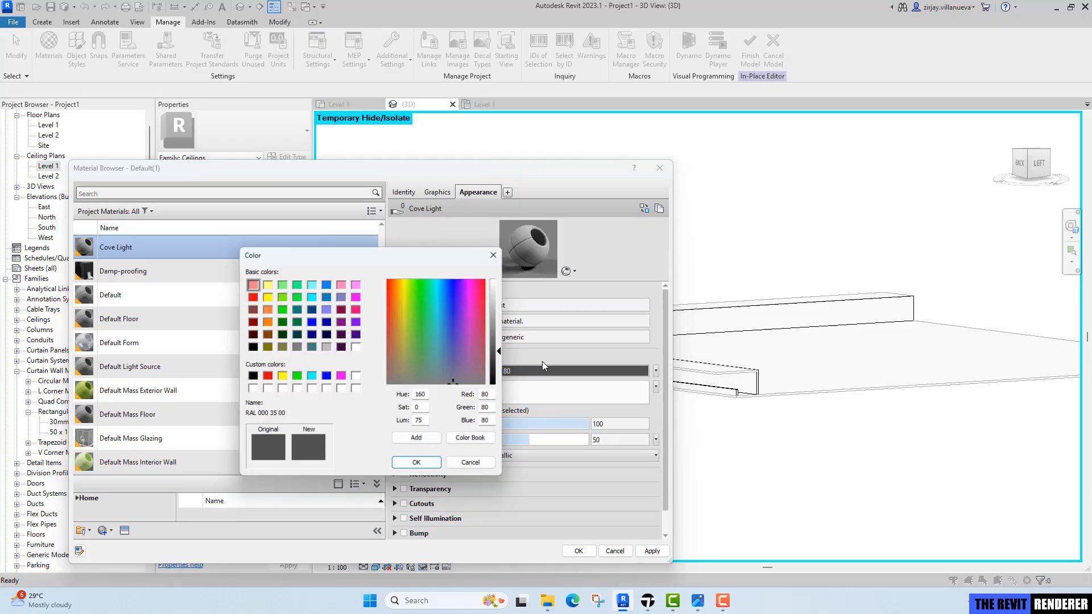
left_click(268, 297)
left_click(401, 290)
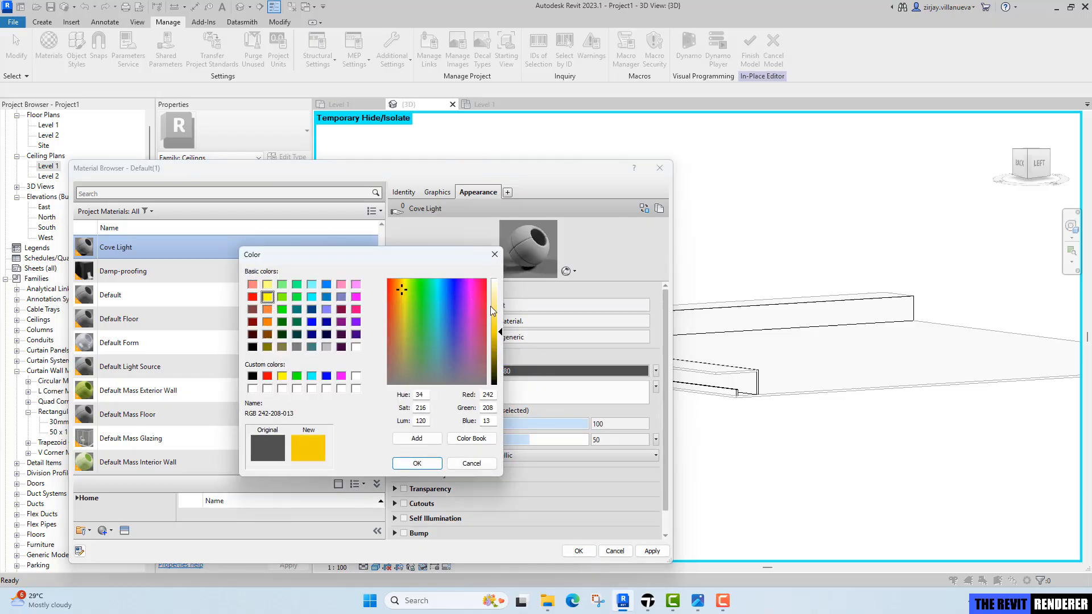
left_click_drag(493, 310, 500, 302)
left_click(400, 307)
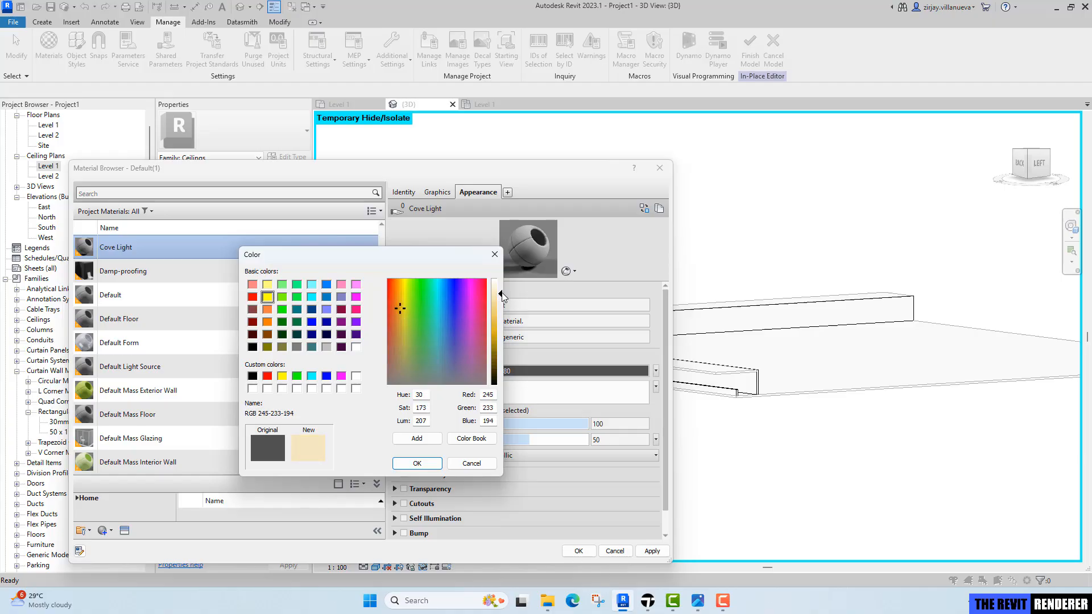
left_click_drag(503, 296, 503, 291)
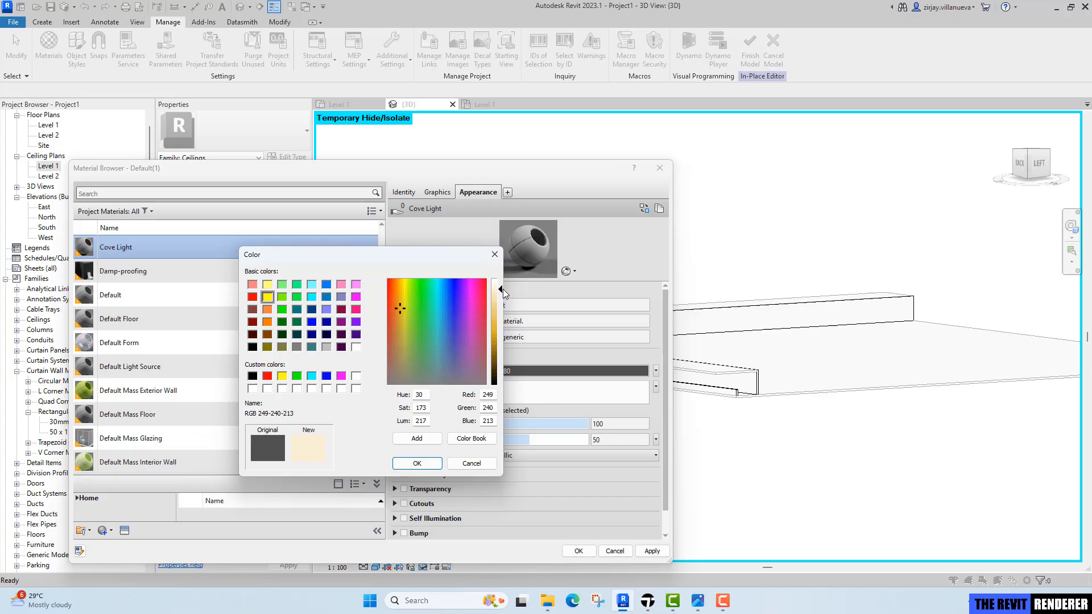
left_click(417, 463)
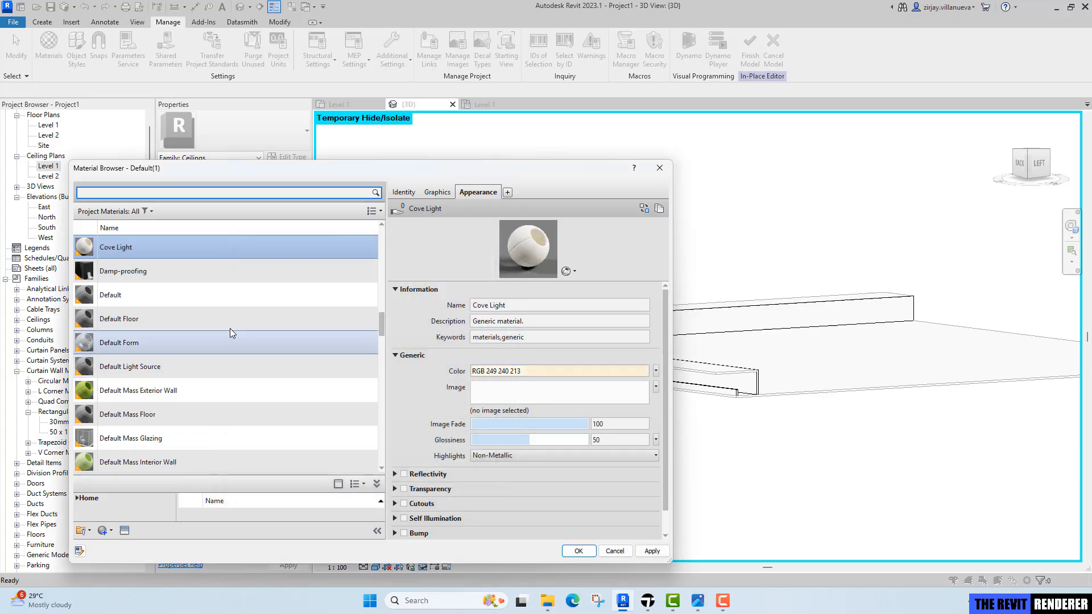
left_click(578, 551)
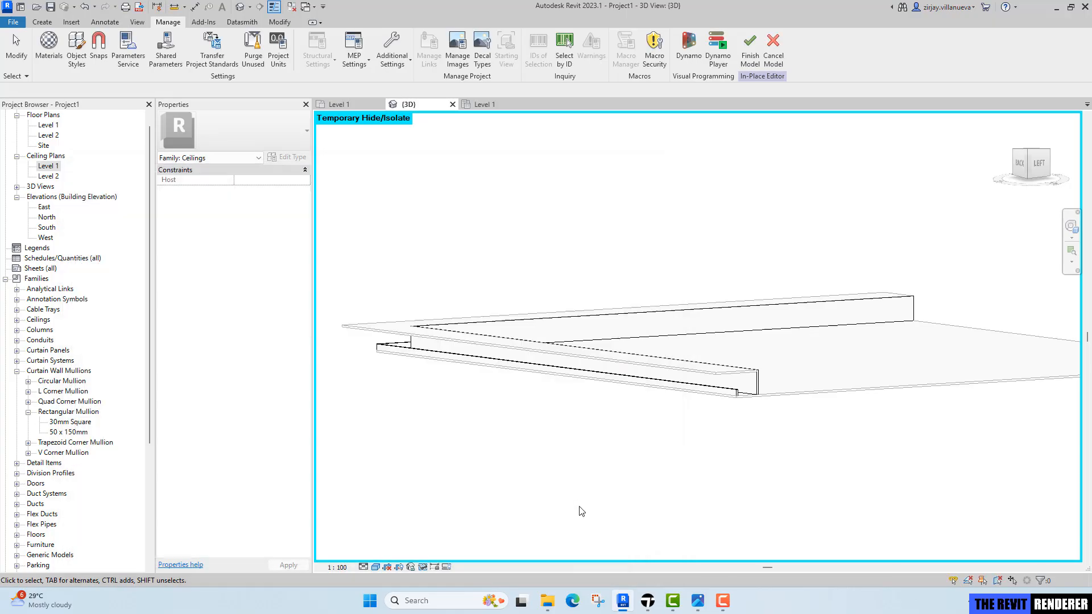
Paint the vertical face of the raised ceiling's edge with the Cove Light material.
middle_click_drag(706, 456, 657, 456)
left_click(279, 21)
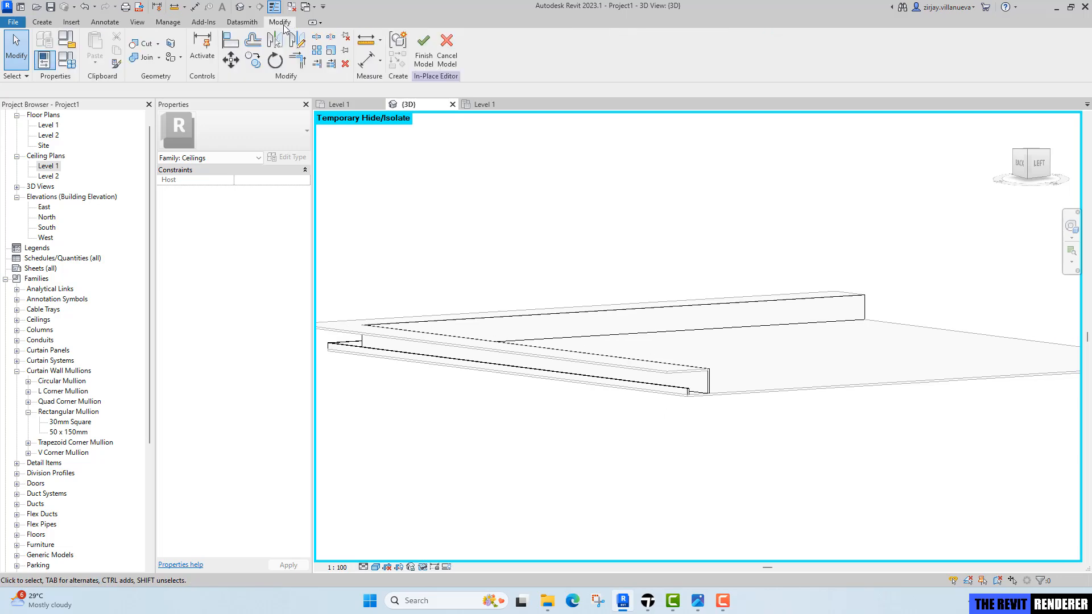
left_click(180, 57)
left_click(183, 83)
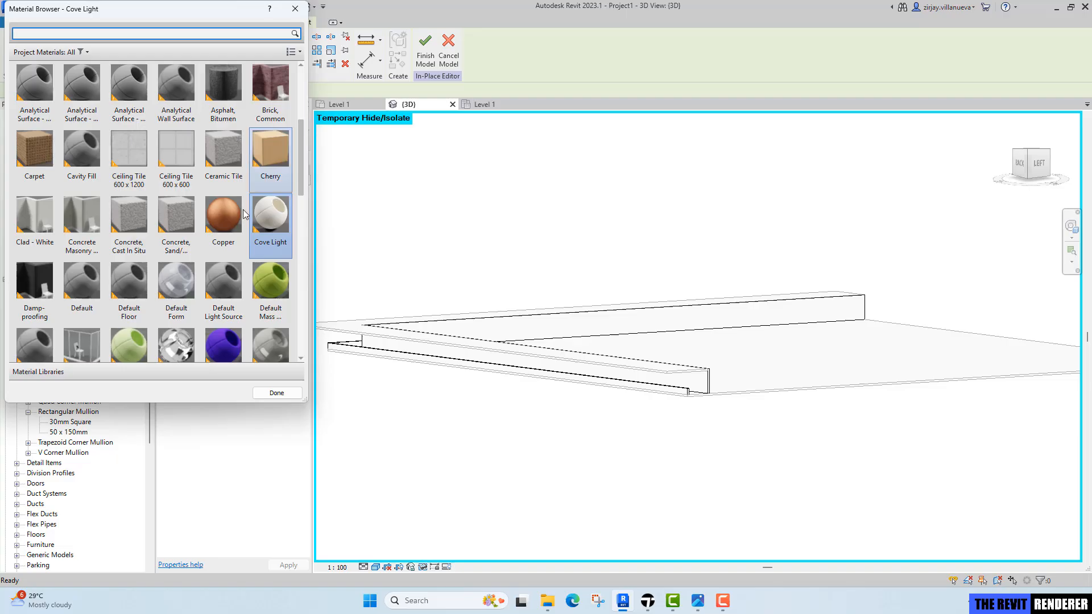
scroll(721, 400, "up", 2)
scroll(706, 392, "up", 3)
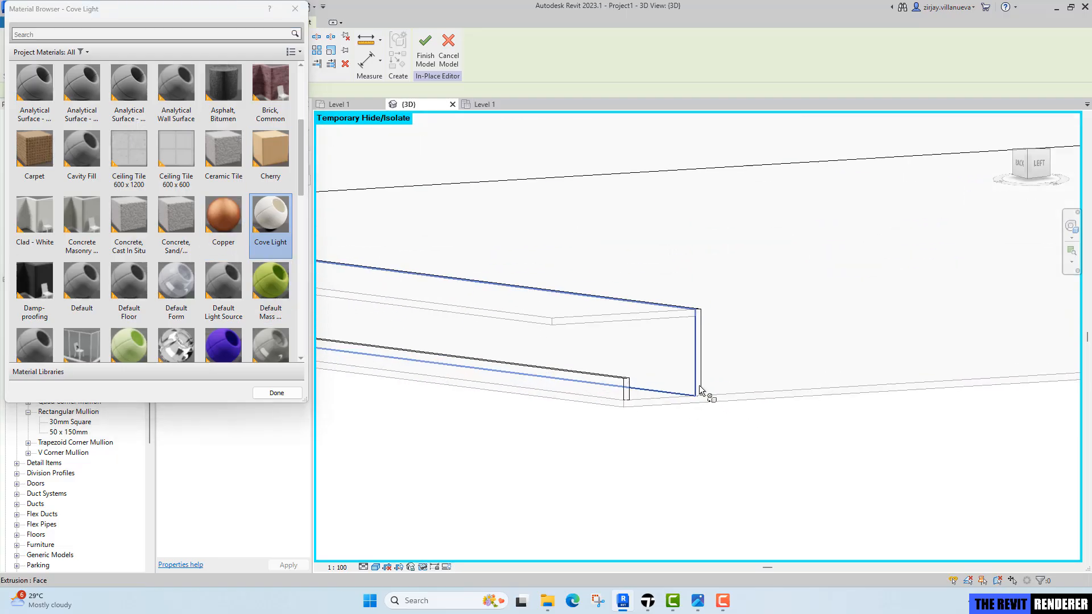
left_click(687, 357)
Close the Paint tool and finish the in-place ceiling model.
scroll(687, 369, "down", 6)
mouse_move(625, 390)
middle_mouse_down("shift")
mouse_move(612, 389)
mouse_move(776, 386)
middle_mouse_up("shift")
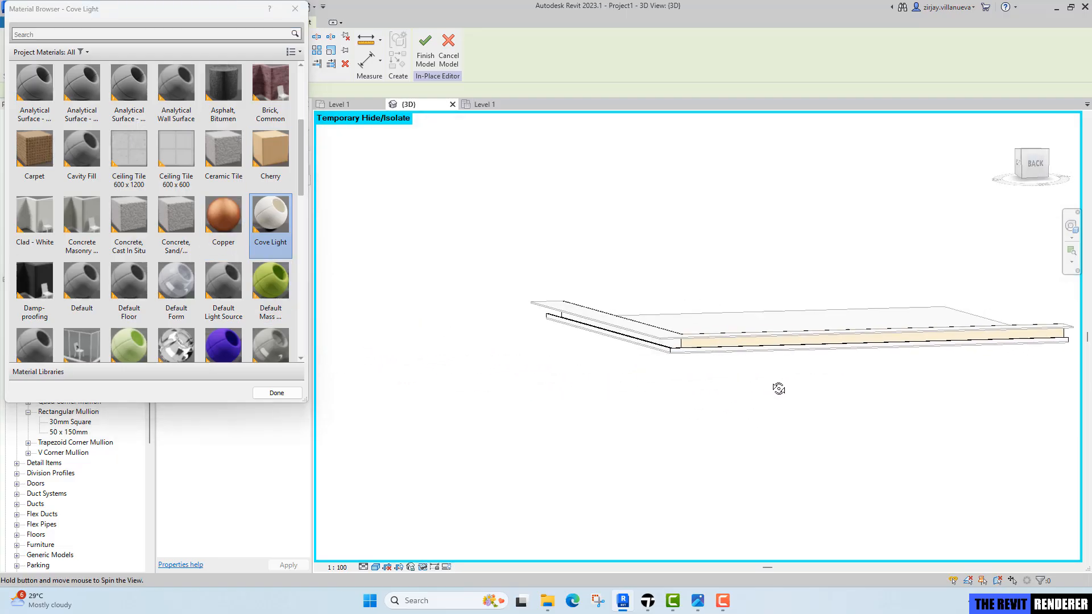
scroll(721, 326, "up", 5)
scroll(720, 327, "down", 4)
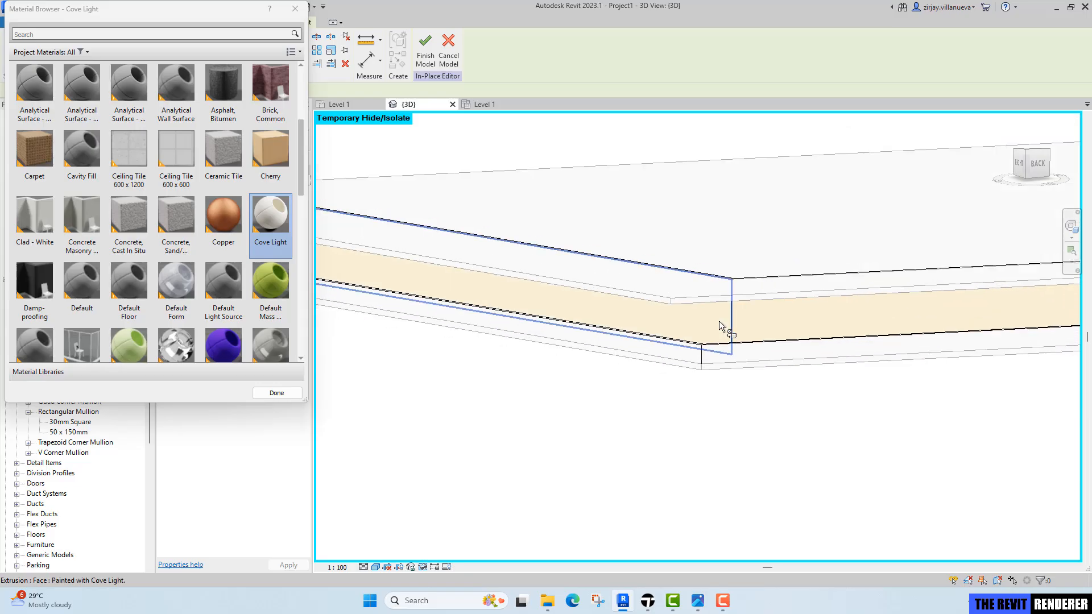
mouse_move(857, 366)
middle_mouse_down("shift")
mouse_move(725, 354)
mouse_move(683, 370)
mouse_move(852, 378)
middle_mouse_up("shift")
scroll(683, 371, "down", 1)
scroll(851, 379, "up", 1)
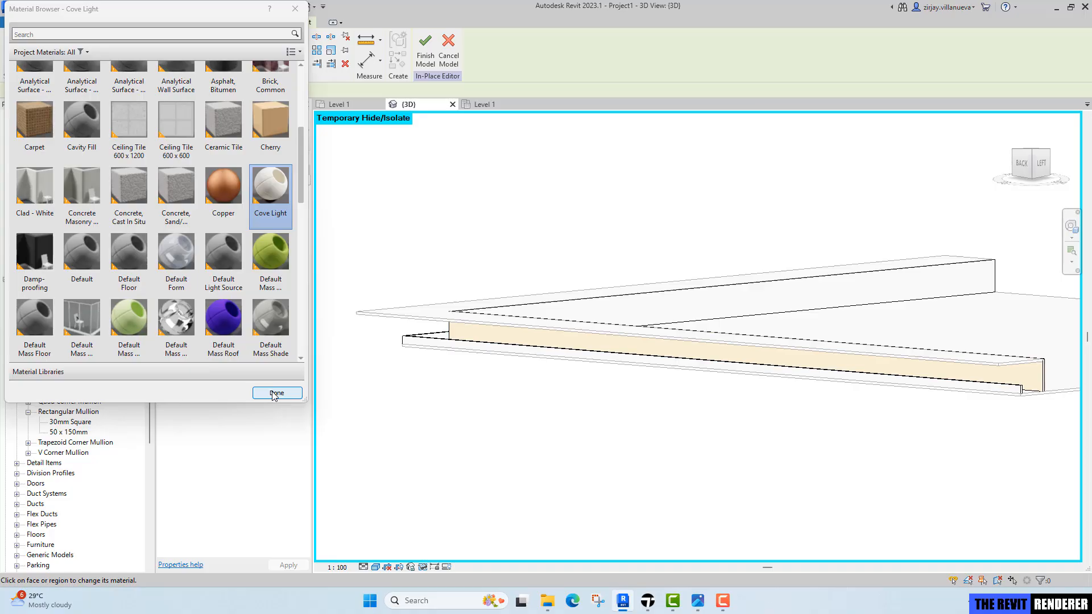
left_click(276, 394)
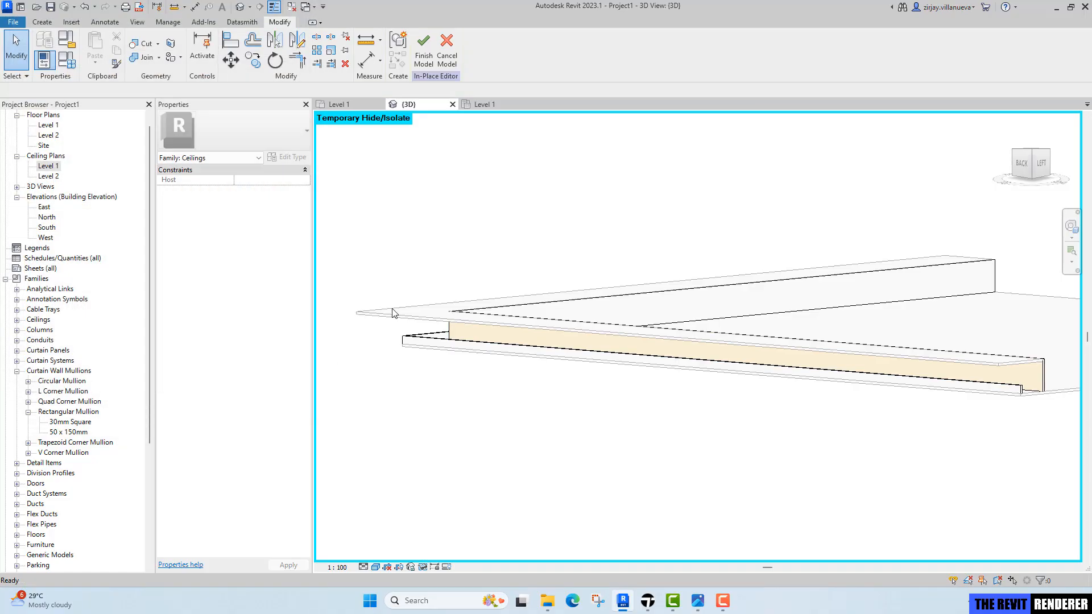
left_click(425, 60)
Reset the temporary hide/isolate to show the whole model, then switch to the reference bedroom render image.
scroll(536, 230, "down", 2)
scroll(631, 309, "down", 2)
middle_click_drag(660, 332, 594, 445, "shift")
key("h")
key("r")
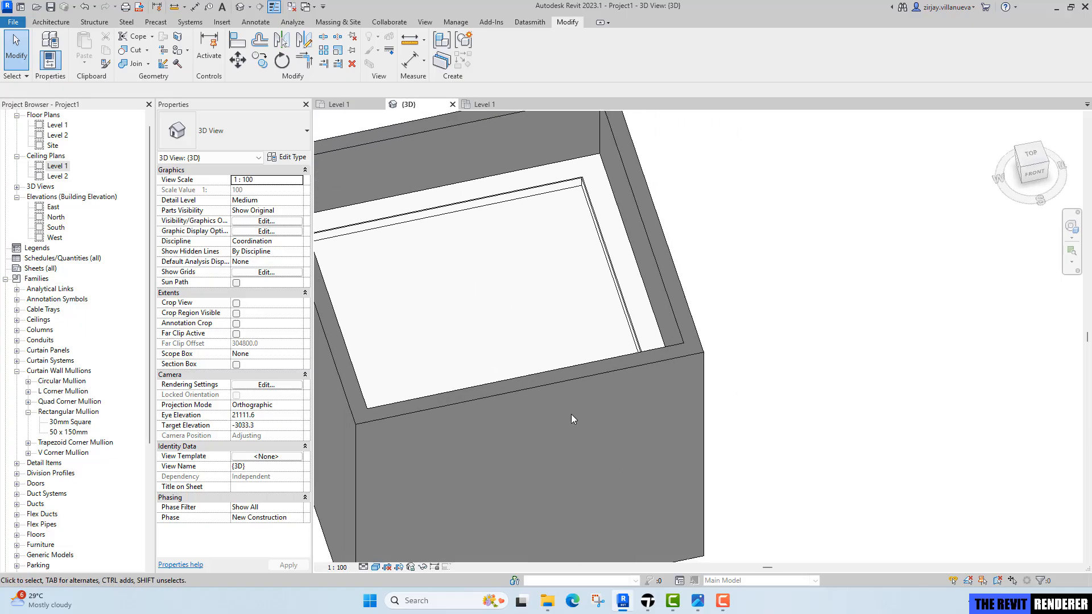
left_click(697, 602)
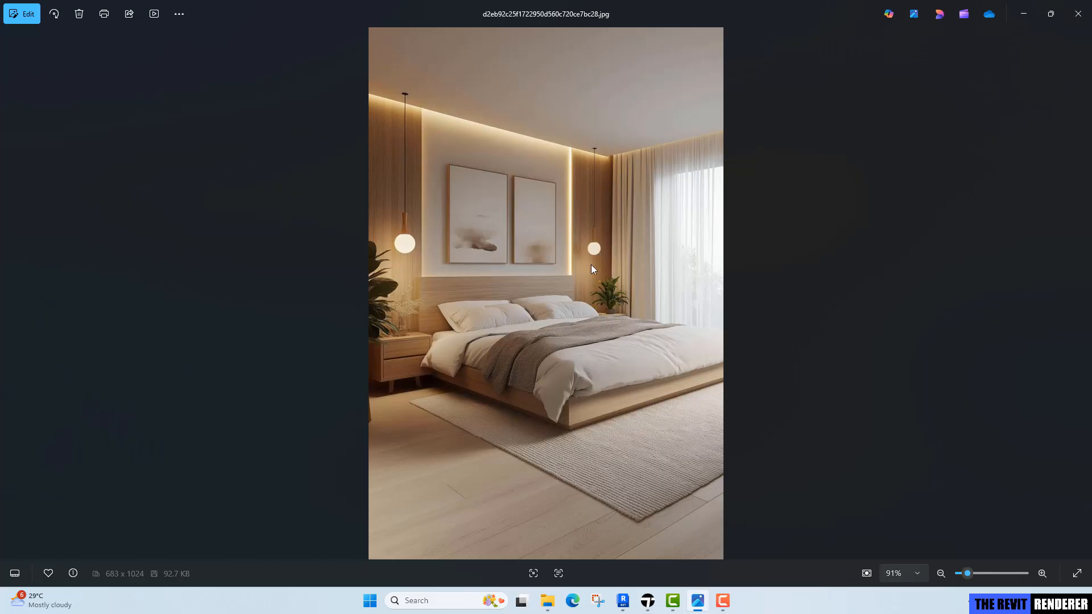
Return to Revit and load the Bed-Standard family from the Autodesk family library's Furniture beds category.
left_click(623, 601)
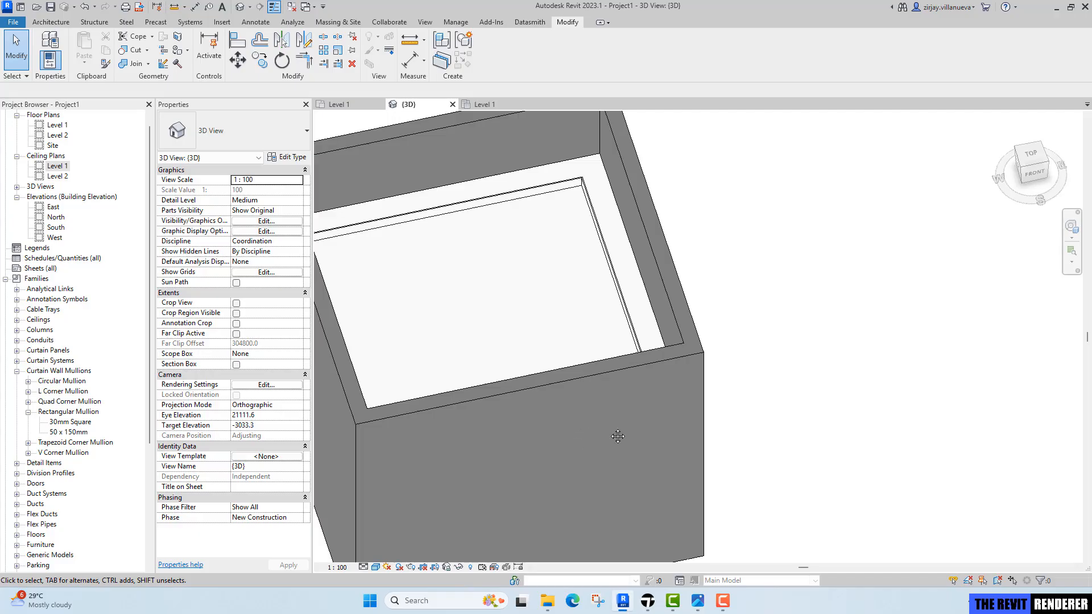
middle_click_drag(618, 436, 685, 418)
scroll(661, 449, "down", 1)
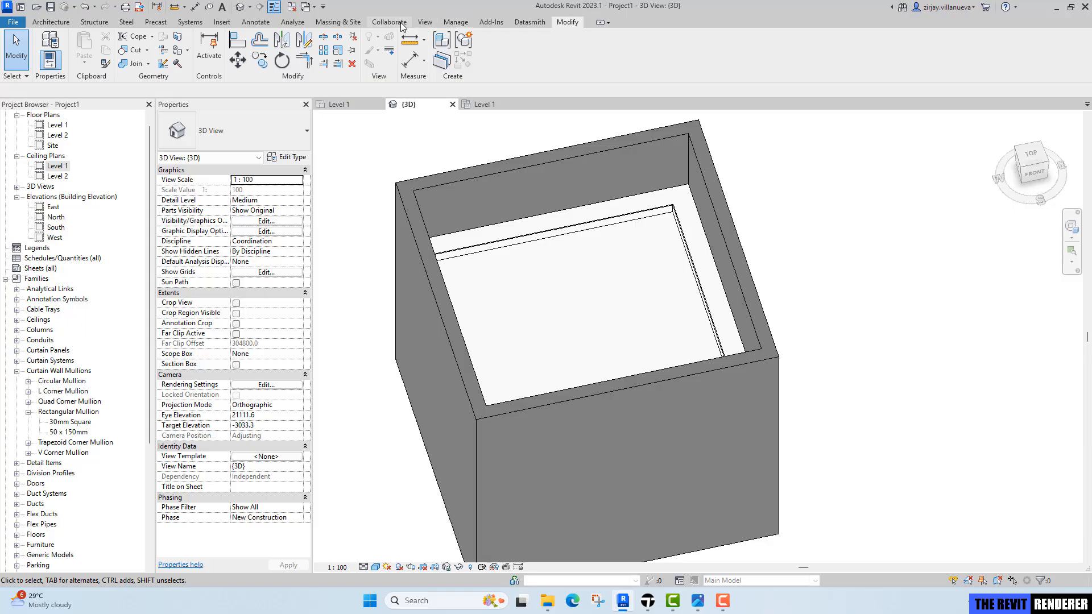
left_click(224, 23)
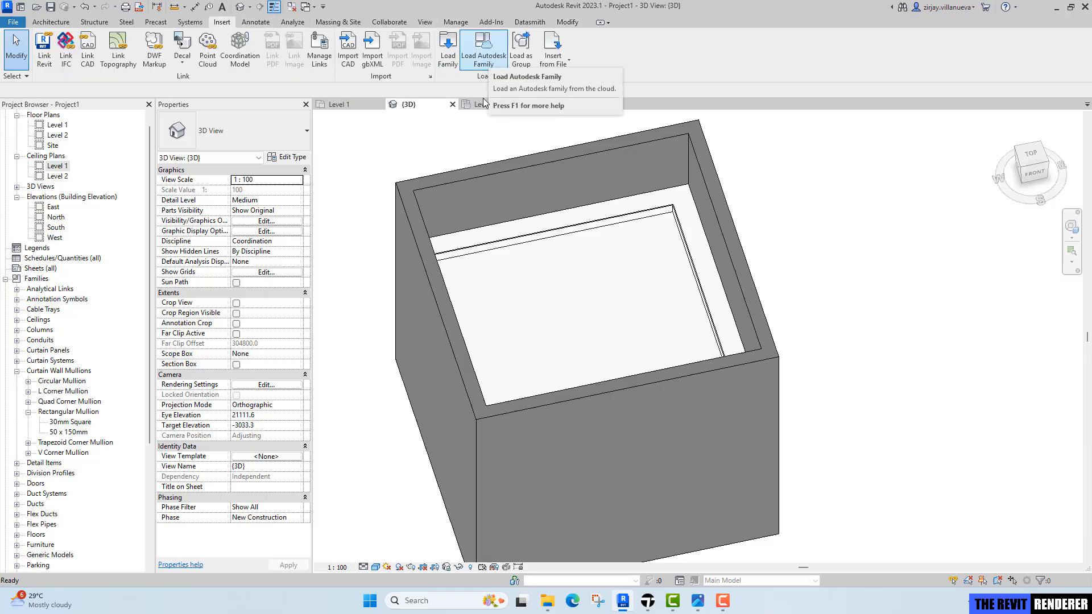
left_click(483, 54)
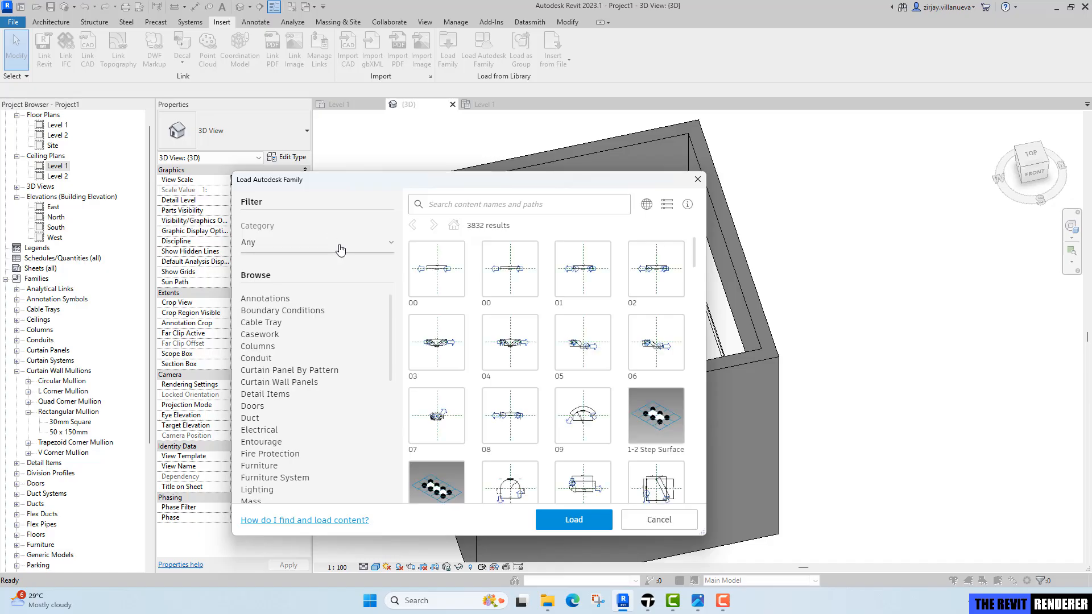
left_click(342, 244)
scroll(350, 370, "down", 3)
scroll(350, 369, "down", 10)
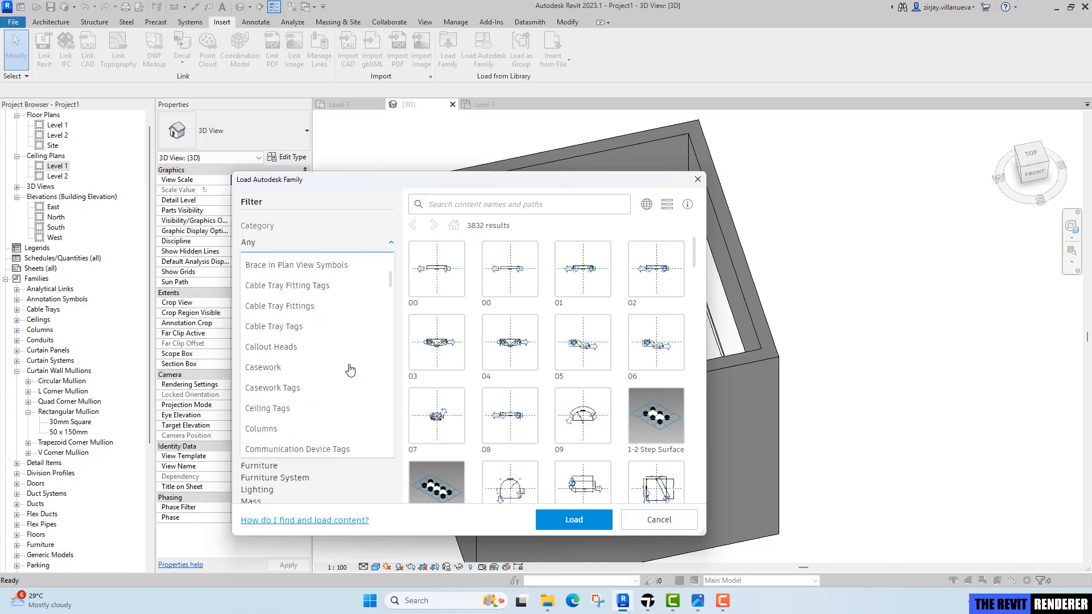
scroll(351, 372, "down", 3)
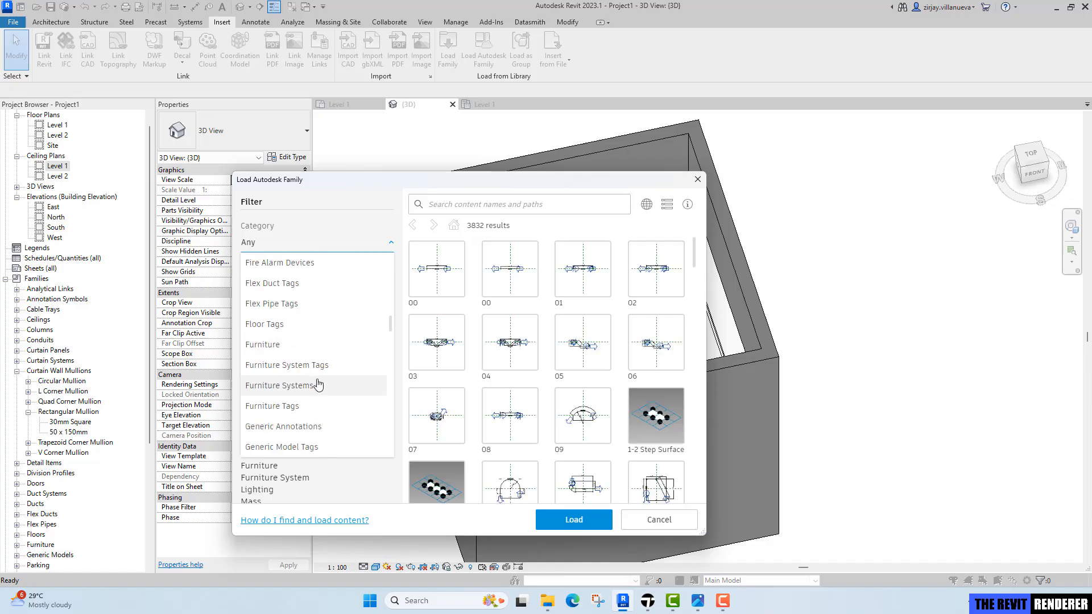
left_click(307, 344)
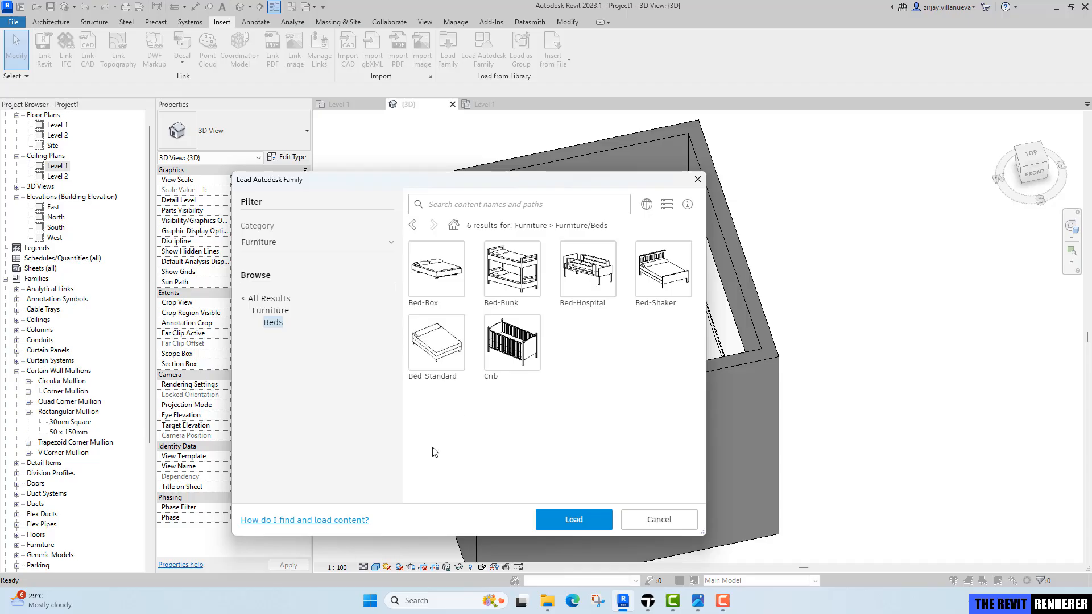
left_click(416, 324)
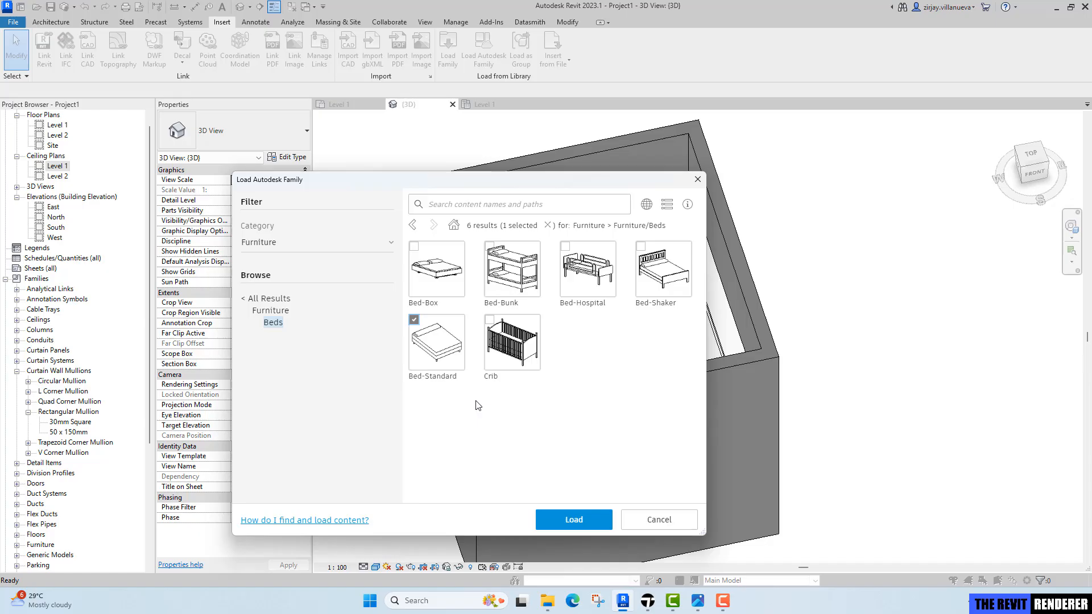
left_click(586, 524)
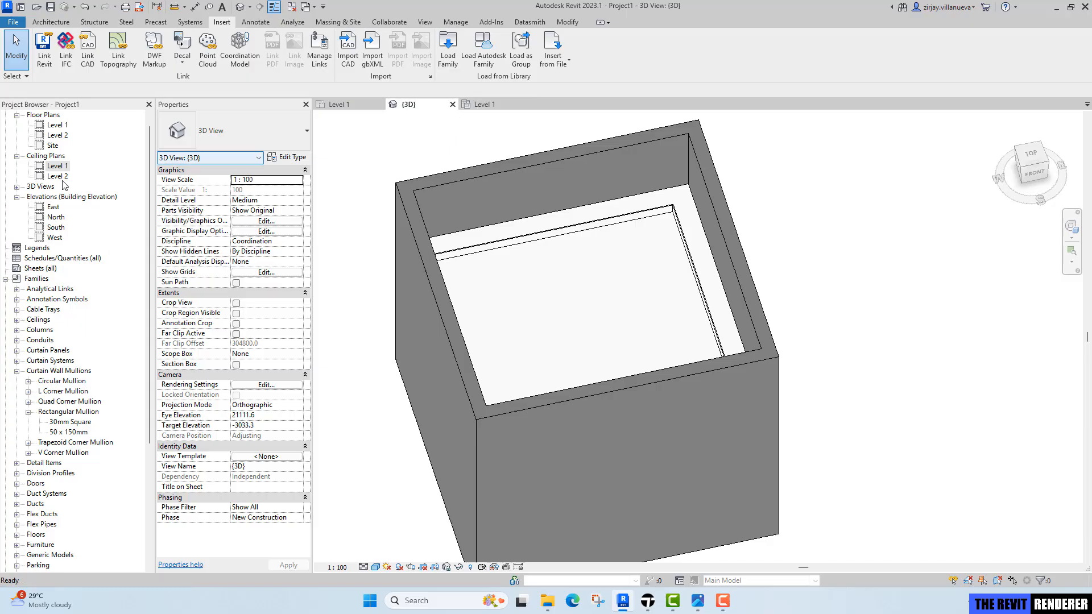
Open the Level 1 floor plan, start placing a component and choose the Bed-Standard King 78" x 80" type.
double_click(59, 125)
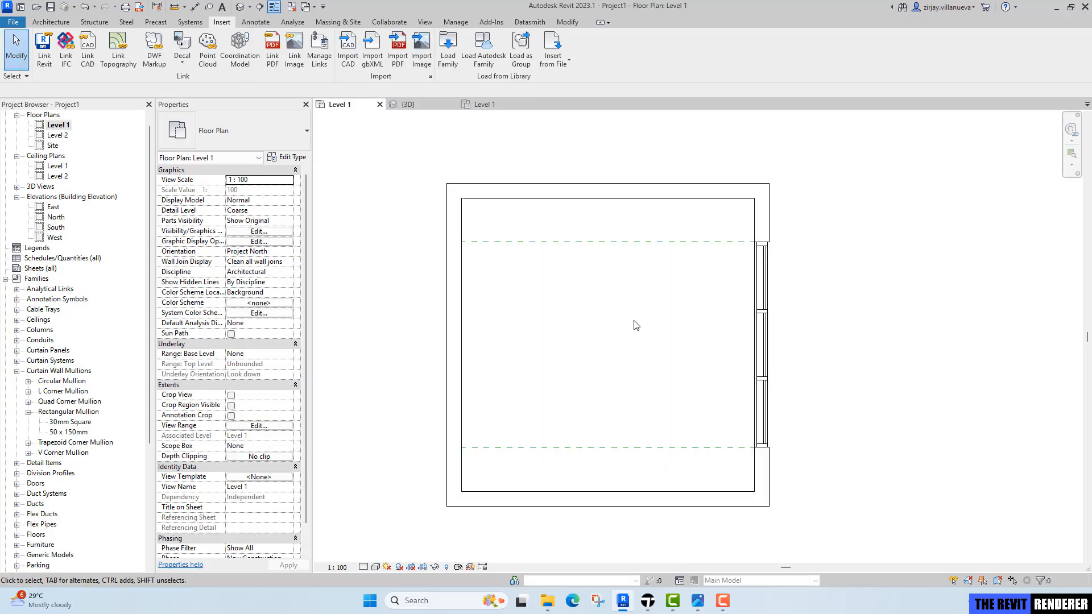
key("c")
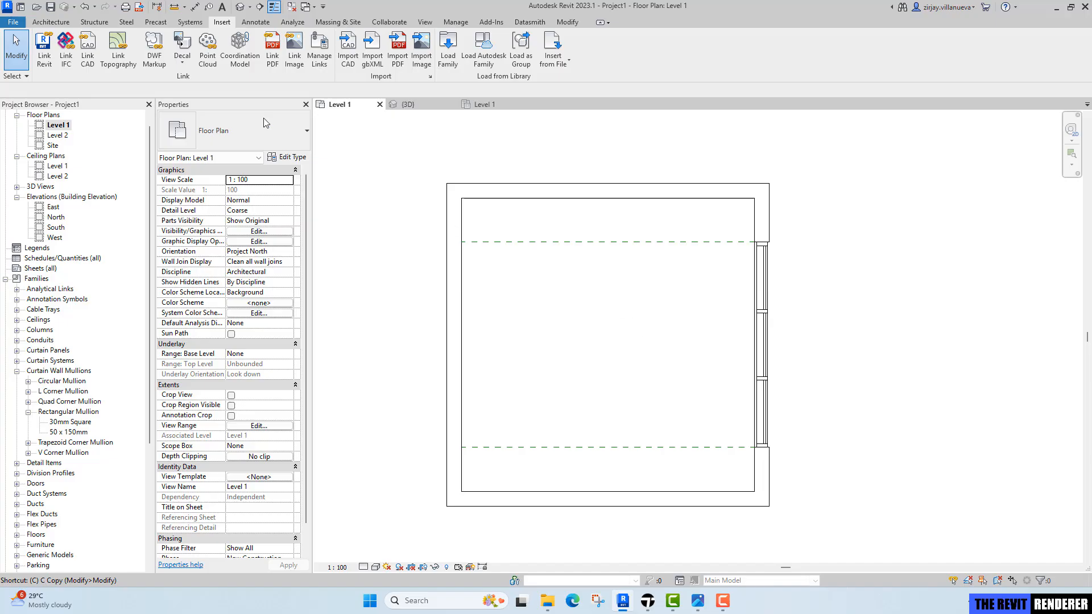
left_click(43, 21)
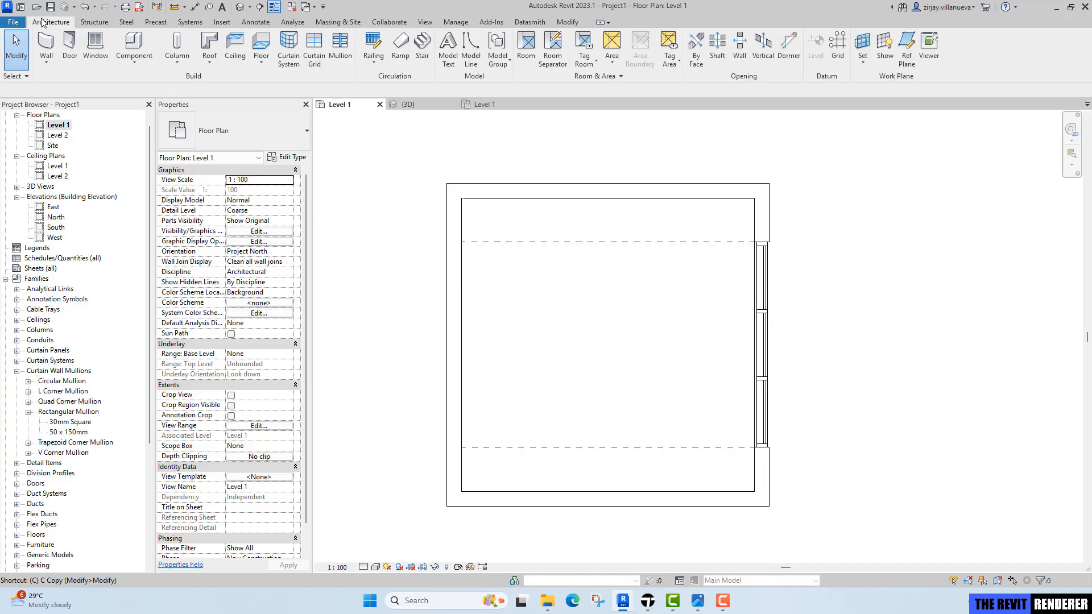
left_click(135, 60)
left_click(166, 83)
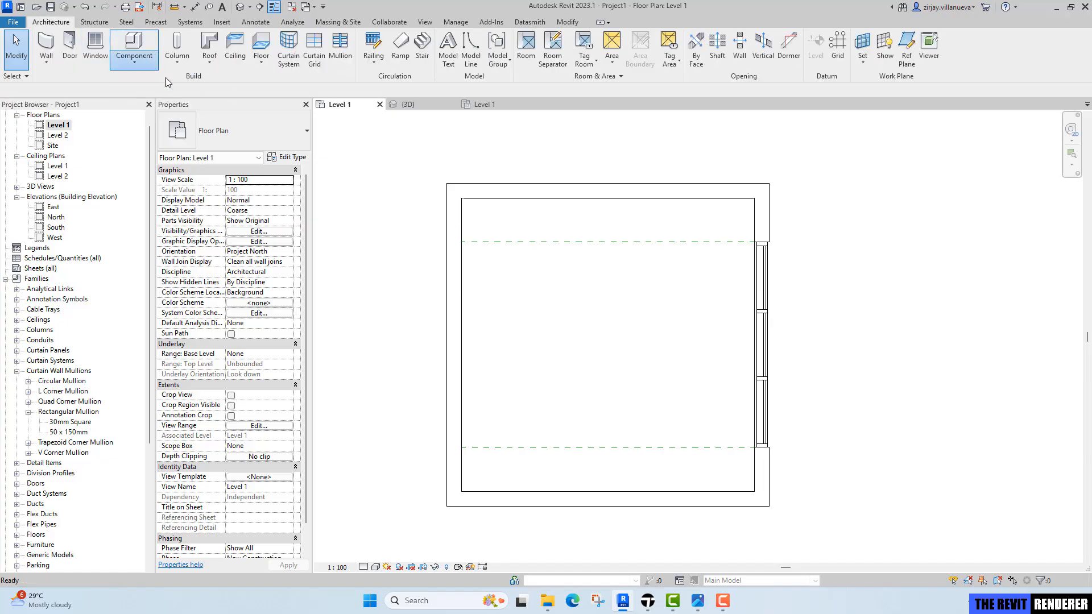
left_click(285, 160)
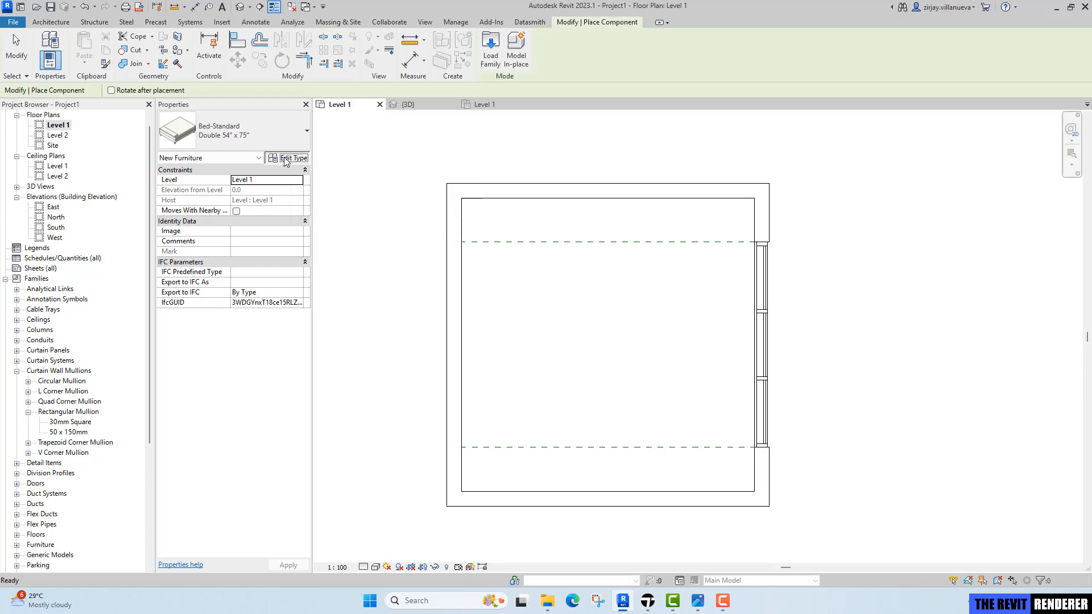
key("Escape")
left_click(257, 140)
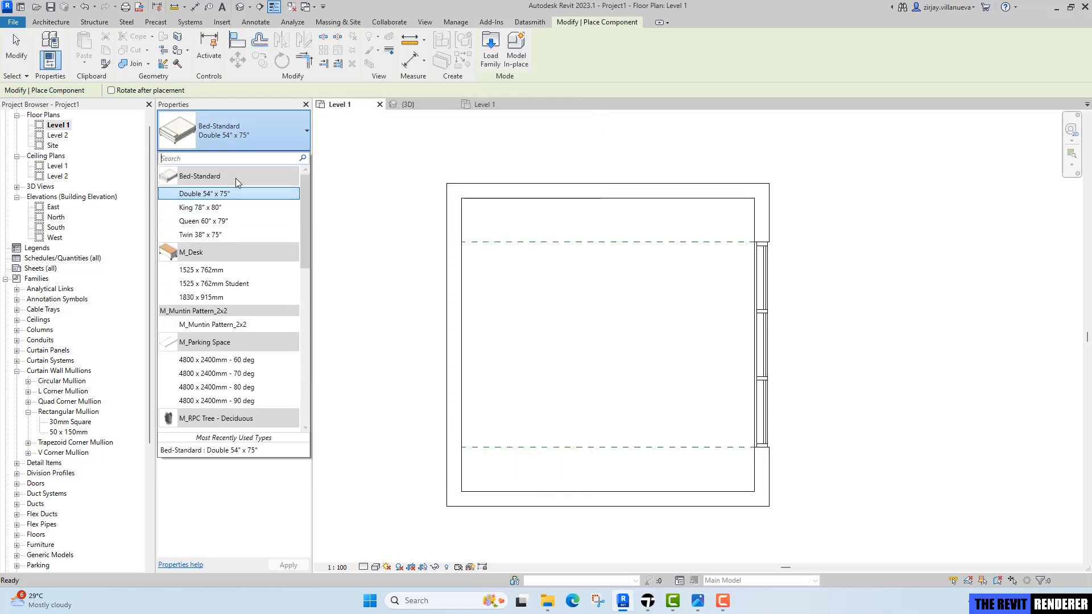
left_click(233, 208)
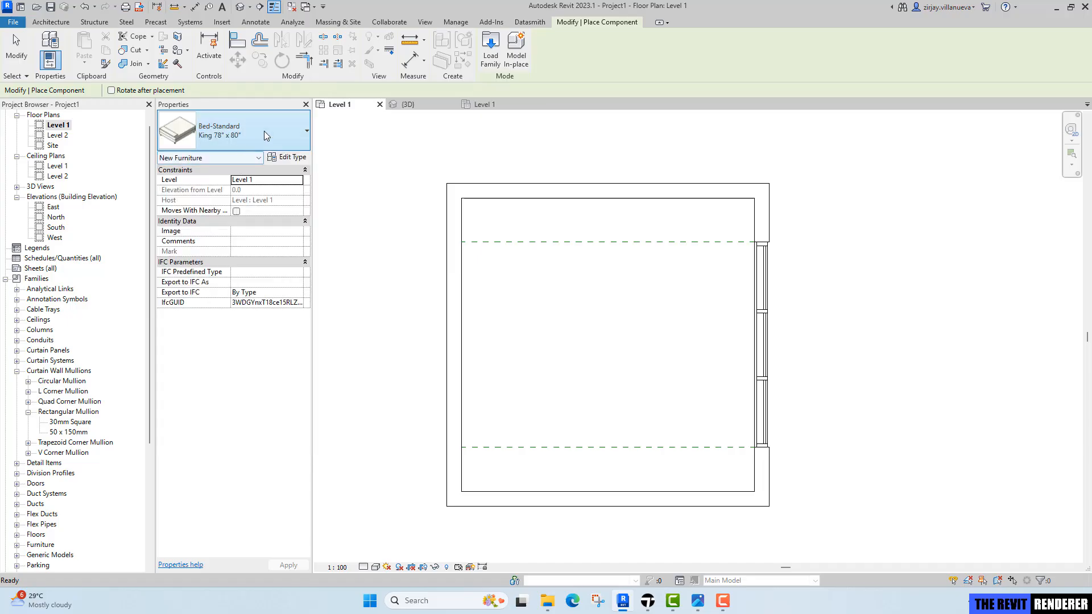
Duplicate the bed type and name it King 2000 x 2180mm.
left_click(292, 158)
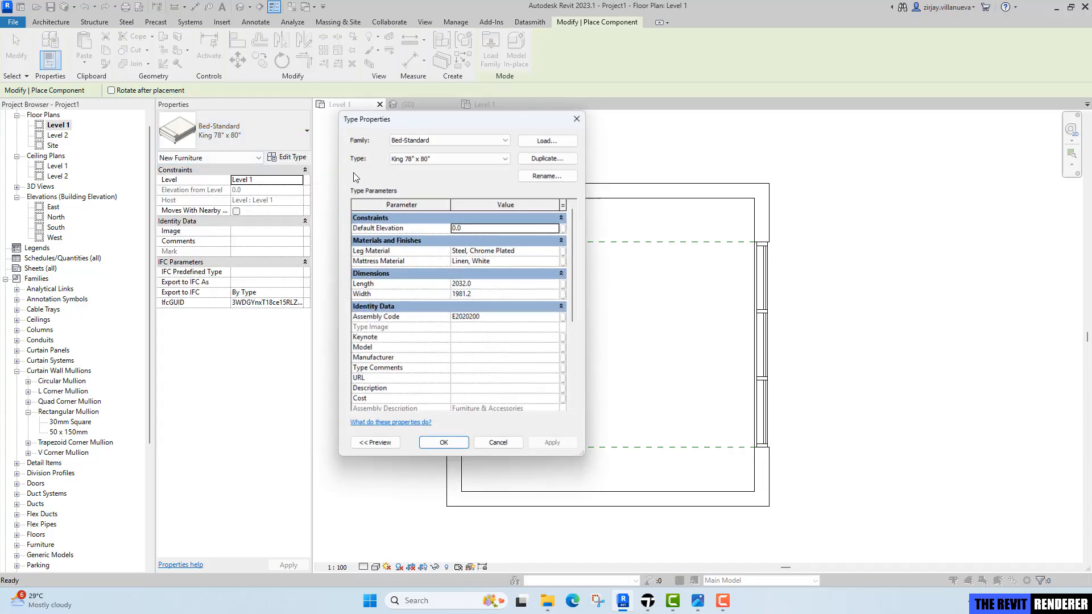
left_click(547, 158)
left_click_drag(460, 279, 428, 276)
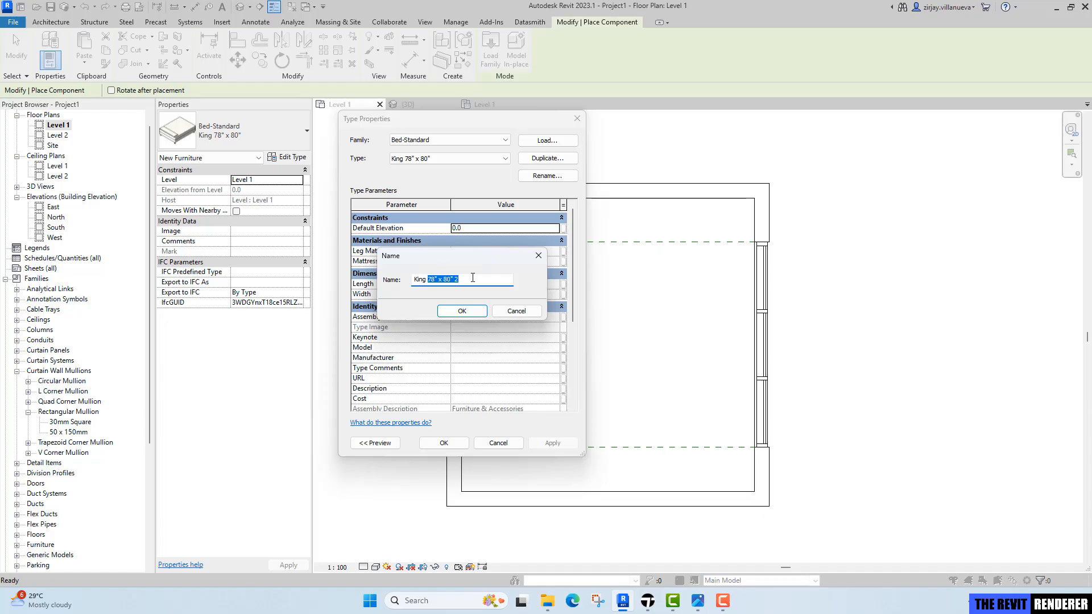
type("200")
type("0 x 2180mm")
key("Return")
Set the new bed type's Length to 2000 and Width to 2180.
left_click(501, 287)
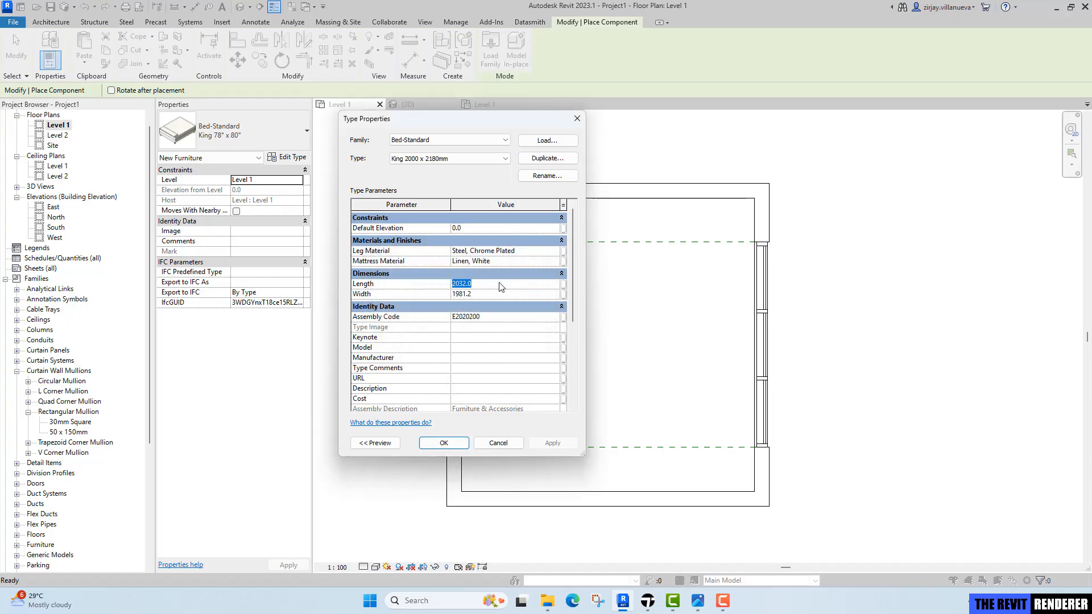
type("2000")
left_click(494, 295)
type("2180")
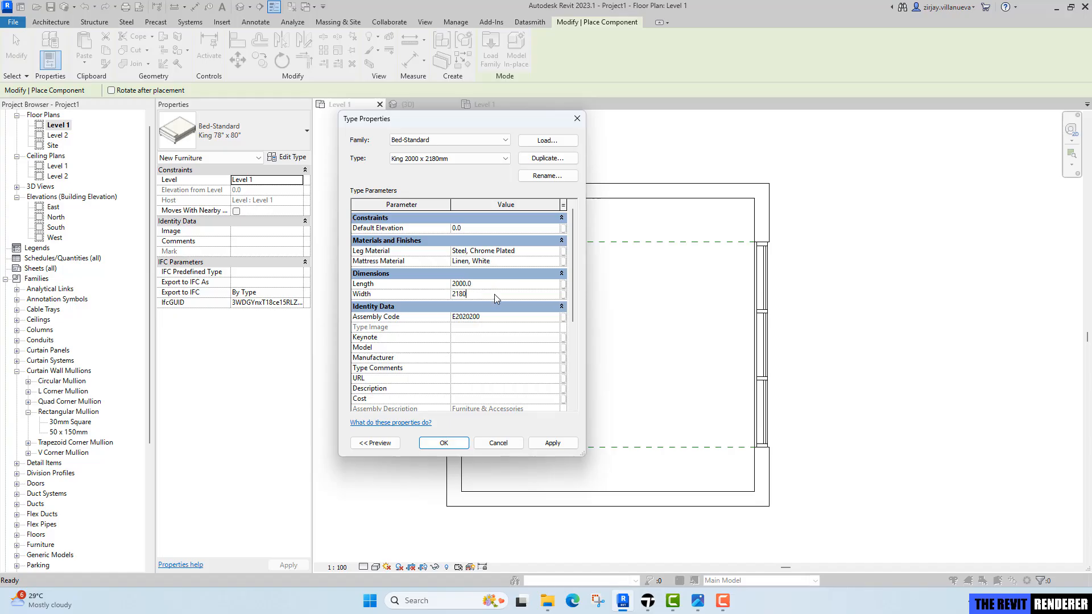
key("Return")
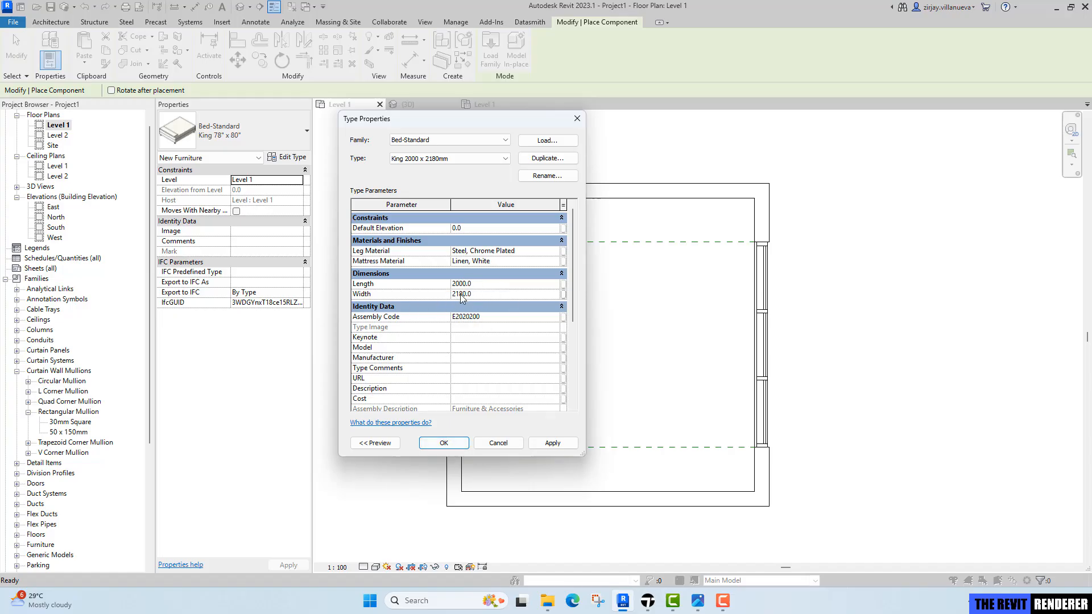
Confirm the new bed type and place the king bed inside the bedroom plan.
left_click(442, 443)
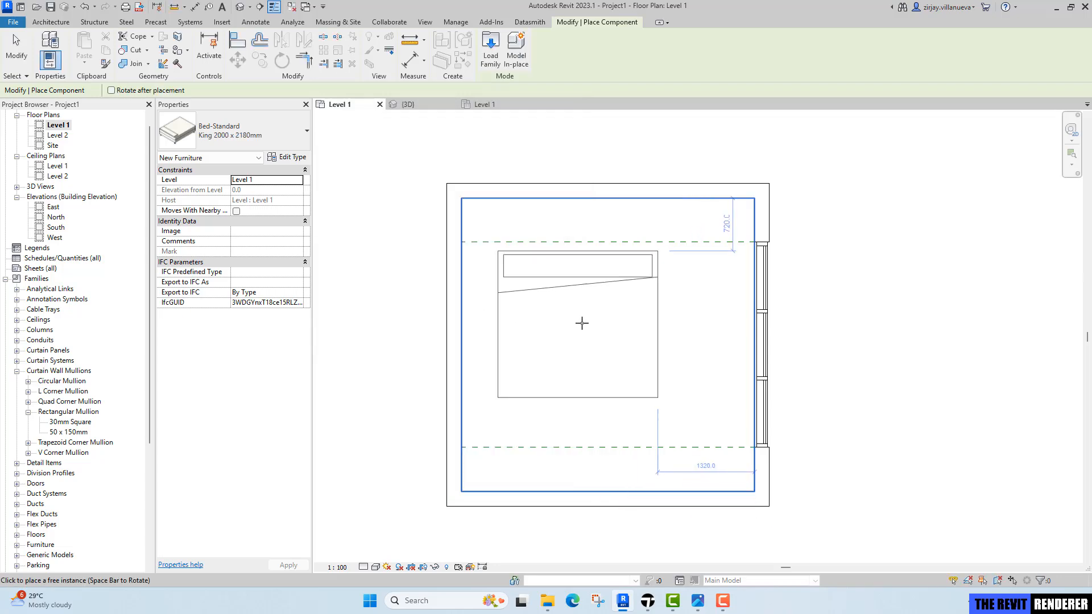
left_click(614, 299)
key("Escape")
key("Escape")
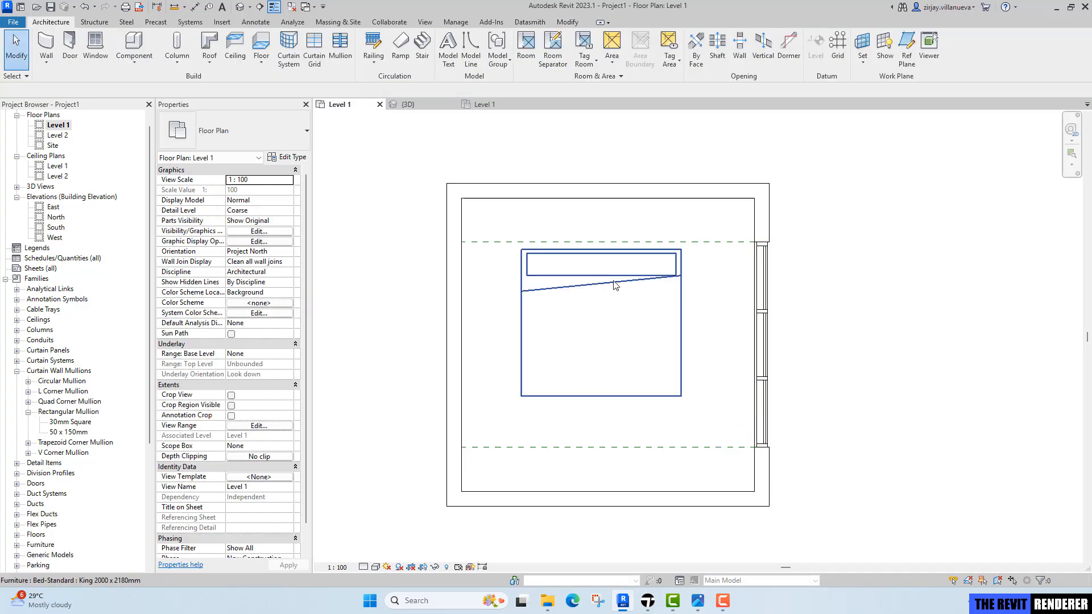
Edit the placed bed's type, setting Width to 2000 and re-entering its Length.
left_click(520, 270)
left_click(285, 158)
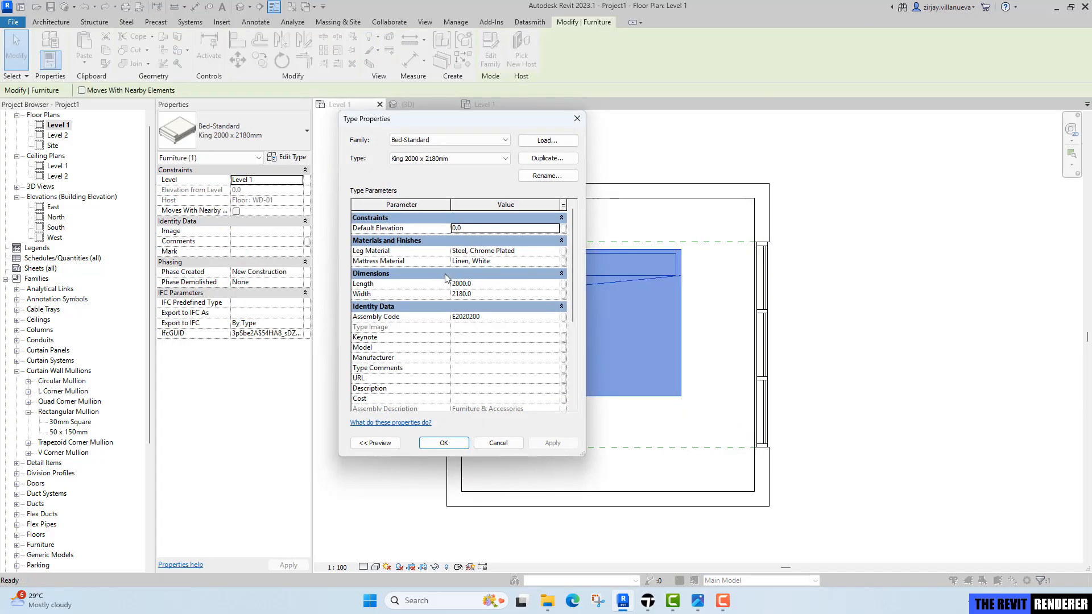
left_click(487, 284)
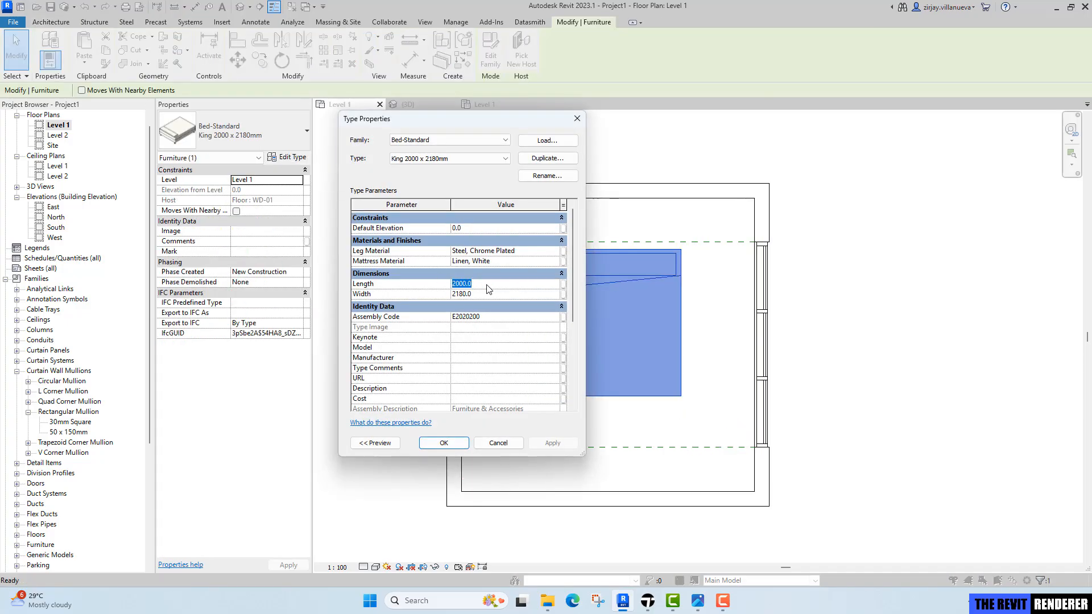
left_click(493, 295)
type("2000.0")
left_click(493, 285)
type("2")
left_click(456, 449)
Move the bed up so its headboard sits against the top wall.
scroll(612, 252, "up", 3)
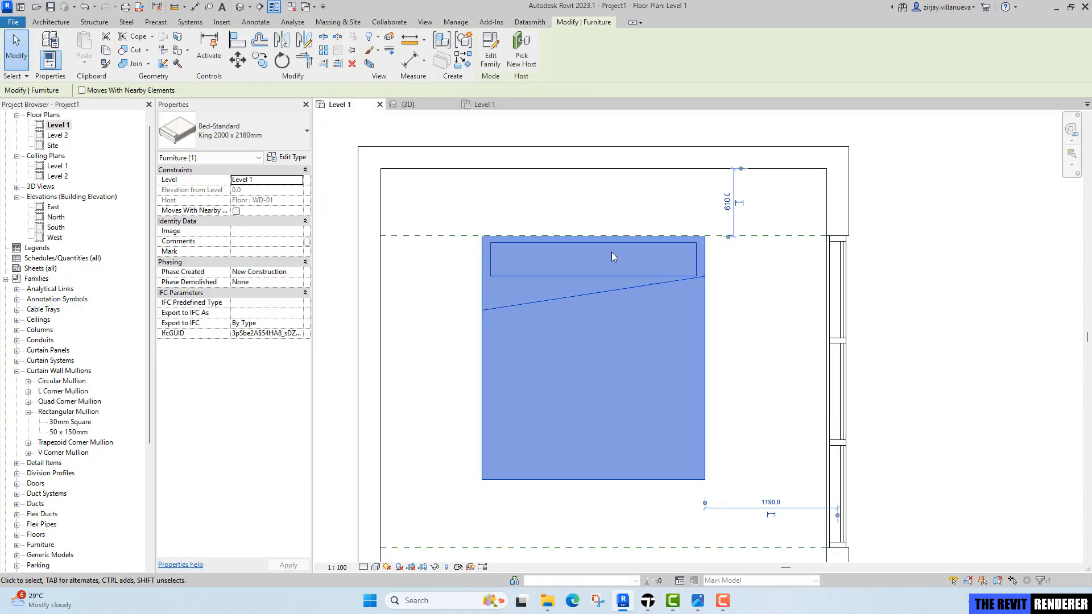
key("m")
key("v")
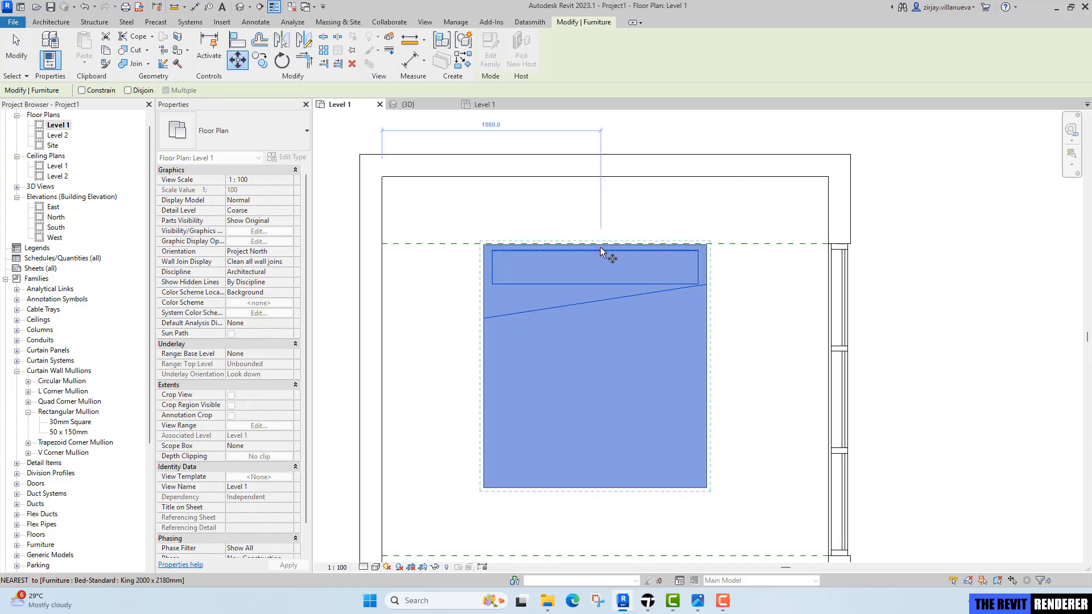
scroll(598, 244, "up", 1)
left_click(596, 244)
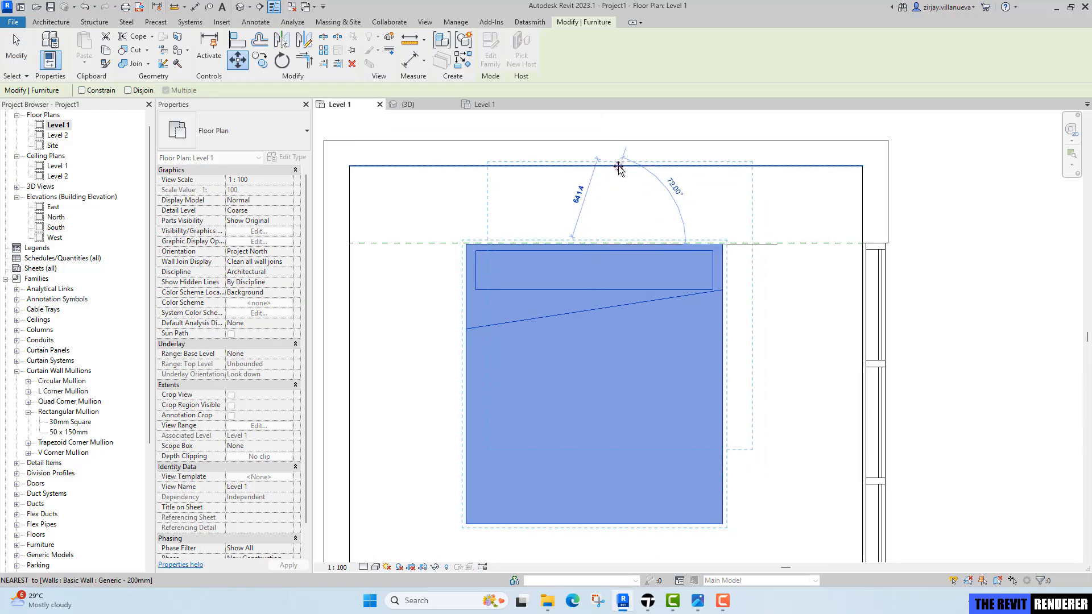
left_click(611, 166)
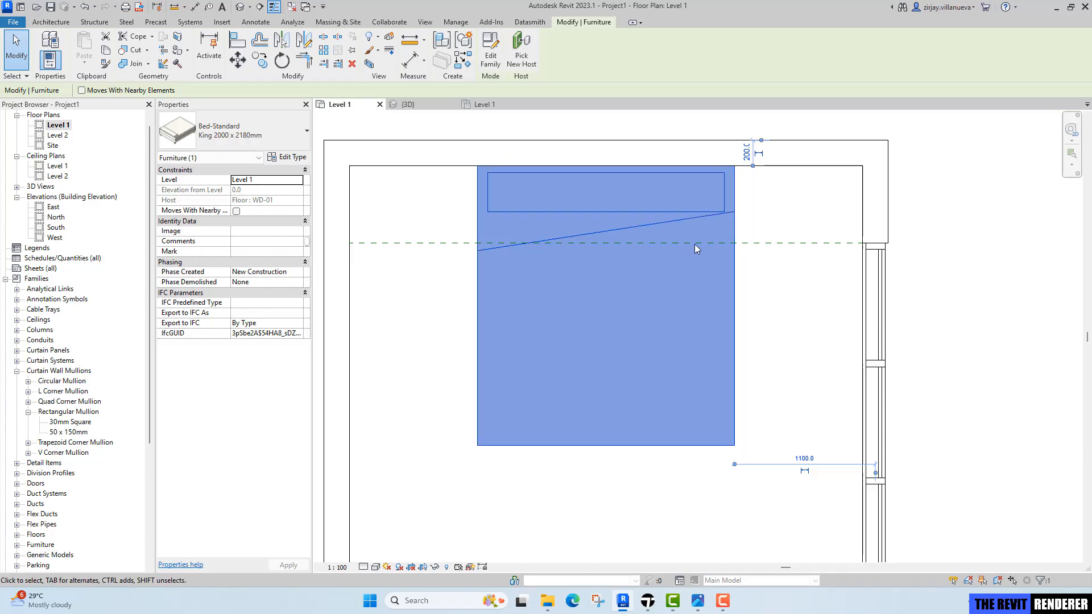
key("Escape")
Check the reference bedroom render for the bedside furniture.
scroll(690, 260, "down", 2)
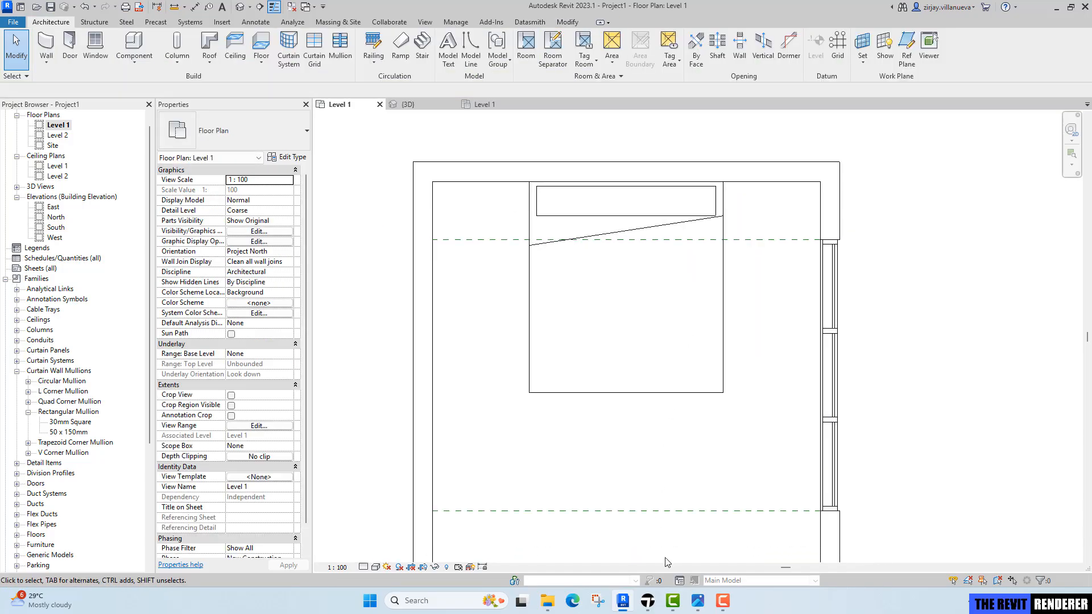
left_click(695, 602)
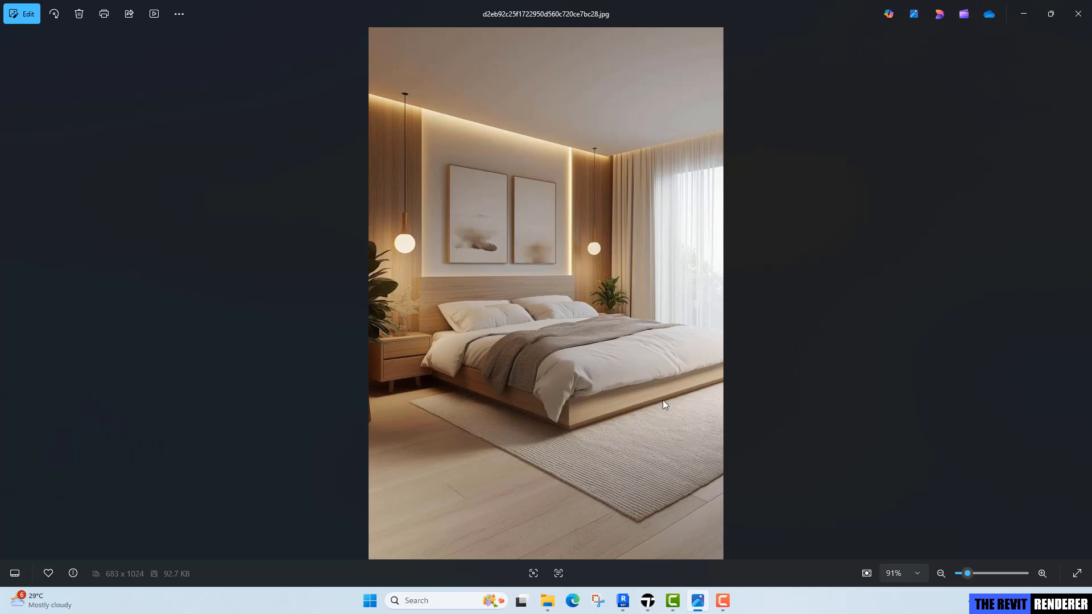
left_click(623, 601)
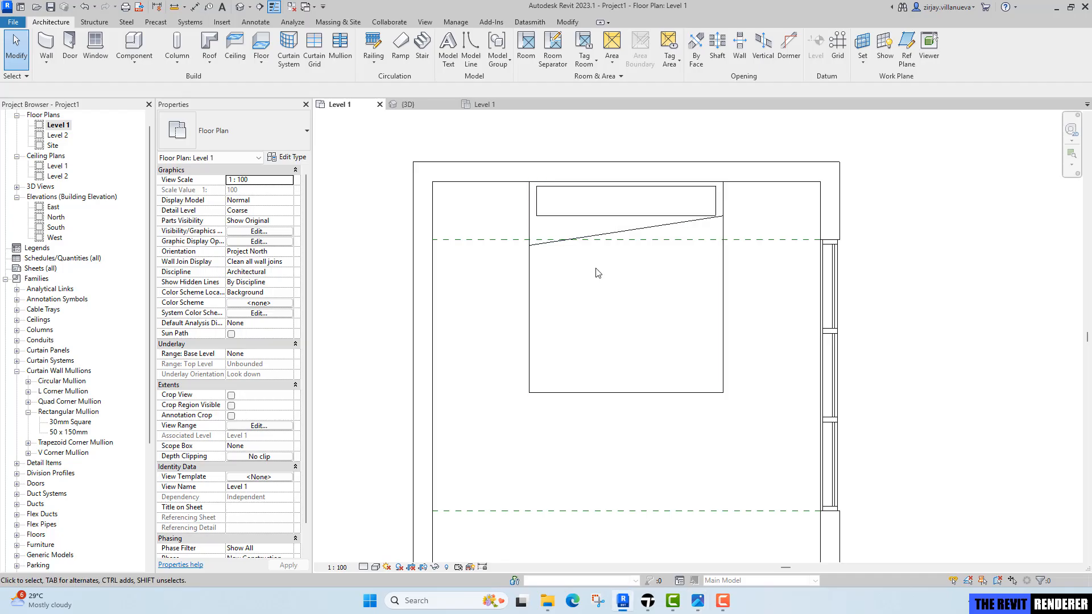
Load the Table-Night Stand family from the Autodesk library's Furniture Tables category.
middle_click_drag(596, 269, 576, 316)
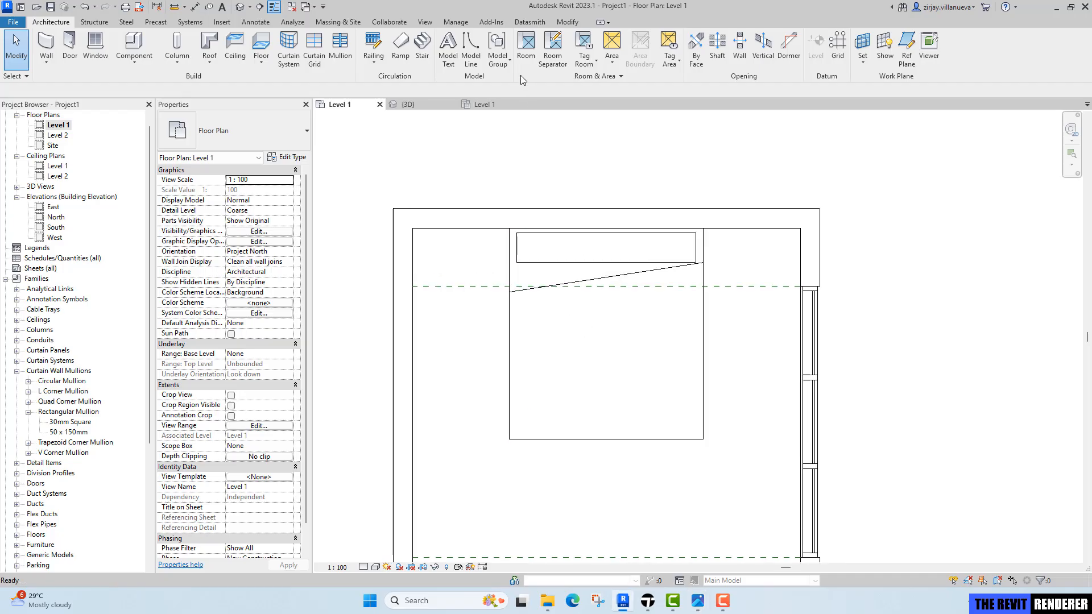
left_click(222, 22)
left_click(483, 55)
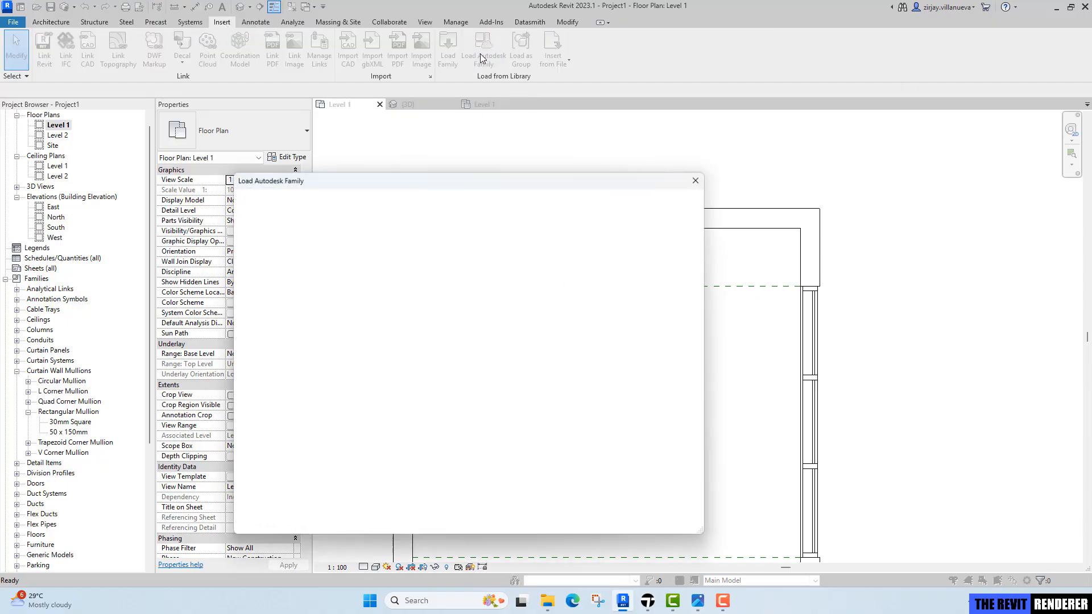
left_click(347, 245)
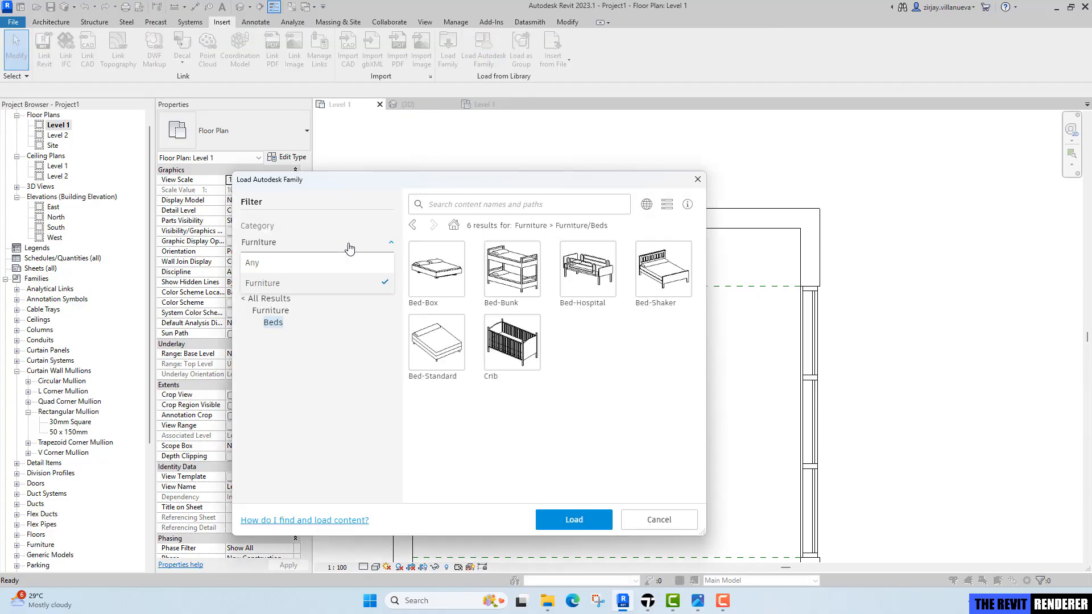
left_click(265, 309)
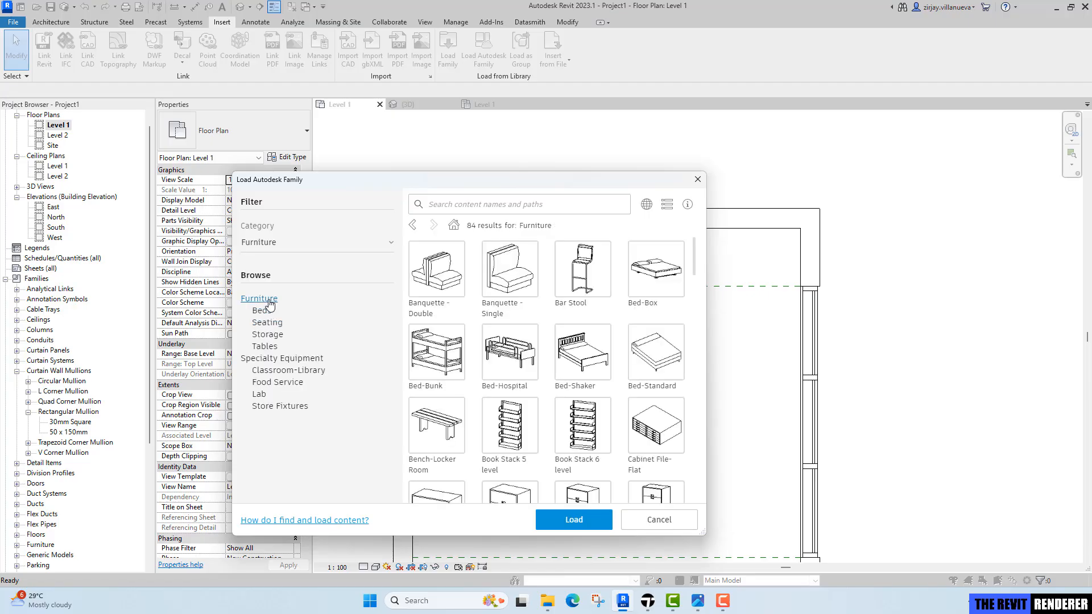
left_click(266, 299)
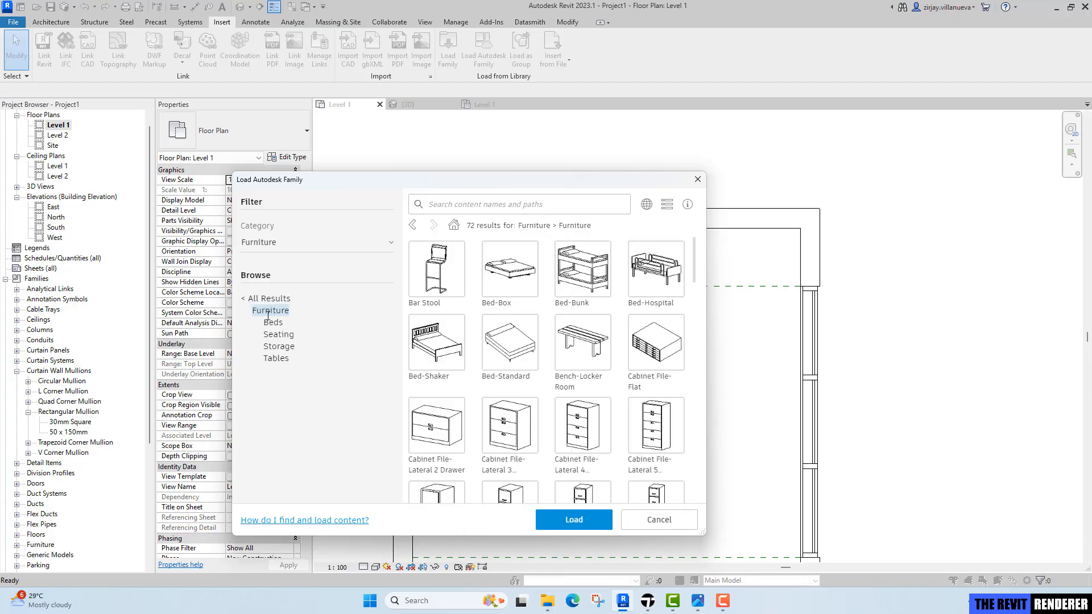
left_click(275, 359)
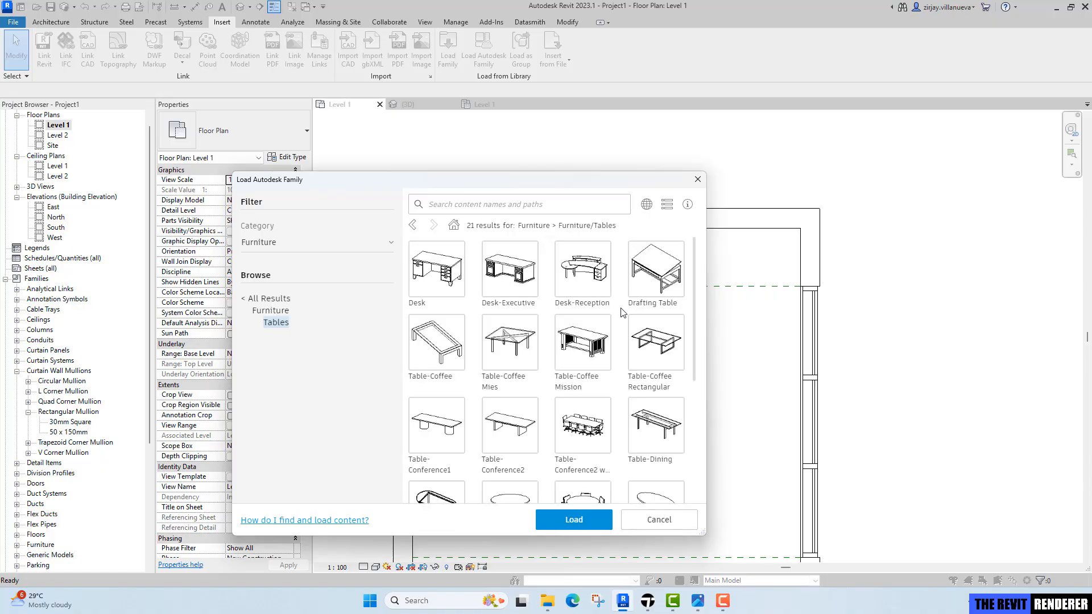
scroll(638, 351, "down", 3)
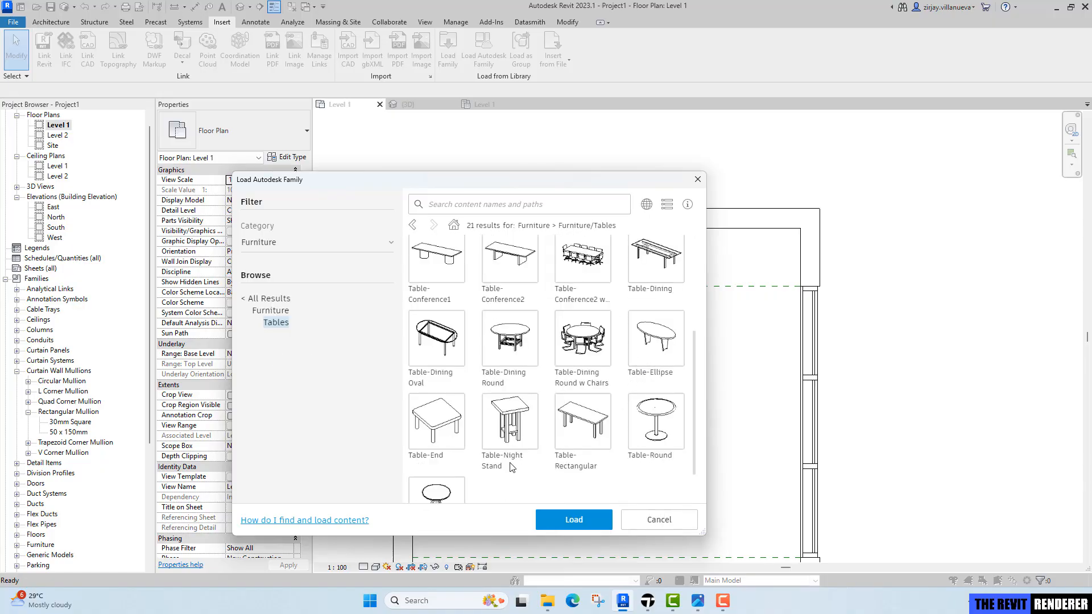
left_click(524, 417)
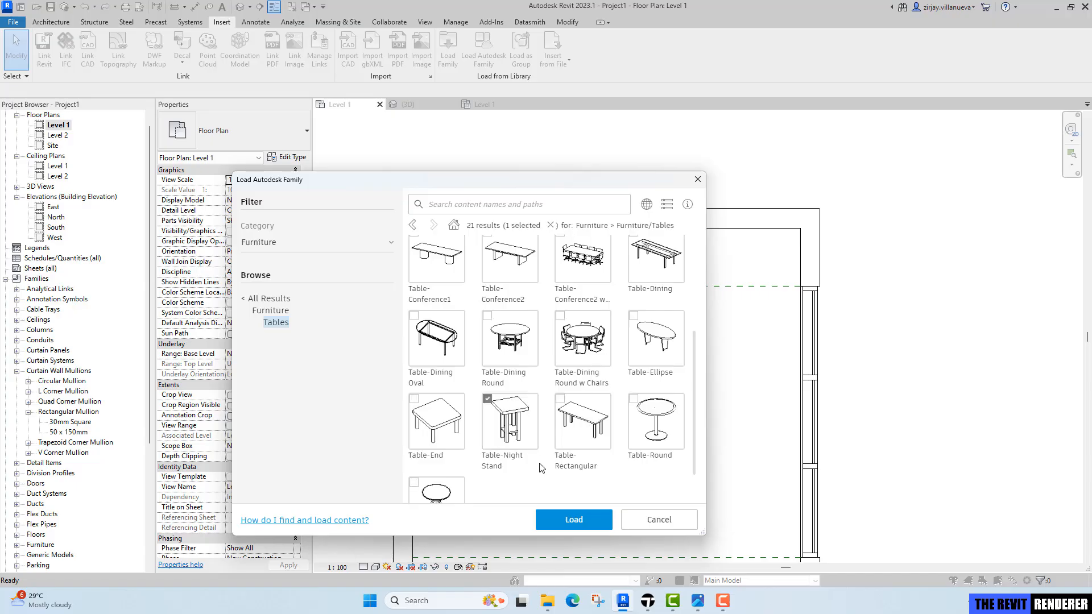
left_click(575, 521)
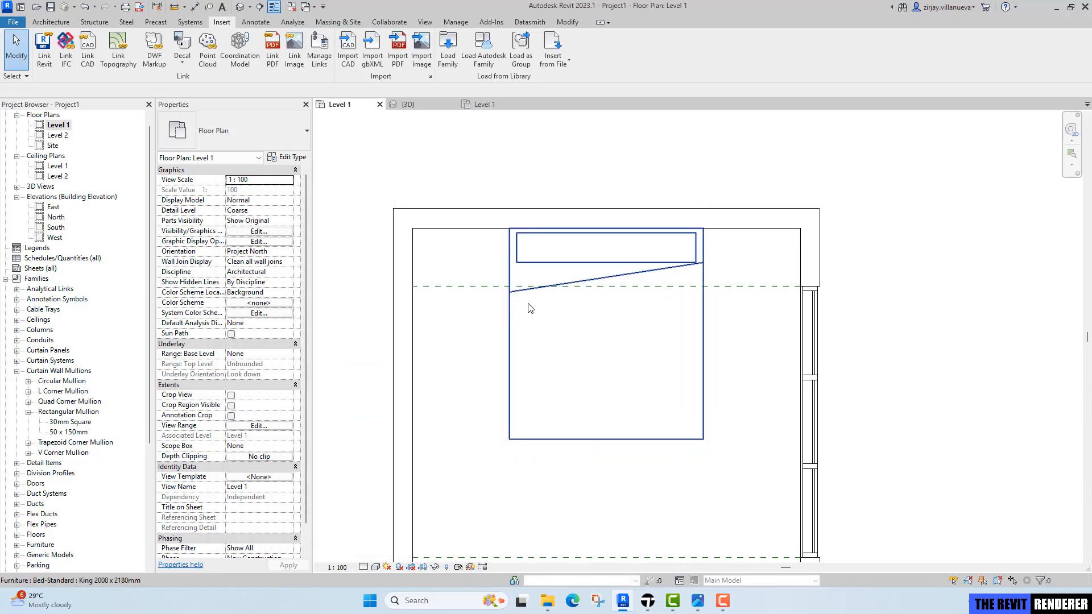
Start placing a component, duplicate the Table-Night Stand type and name it 600 x 400 x 650mm.
scroll(558, 343, "down", 3)
key("c")
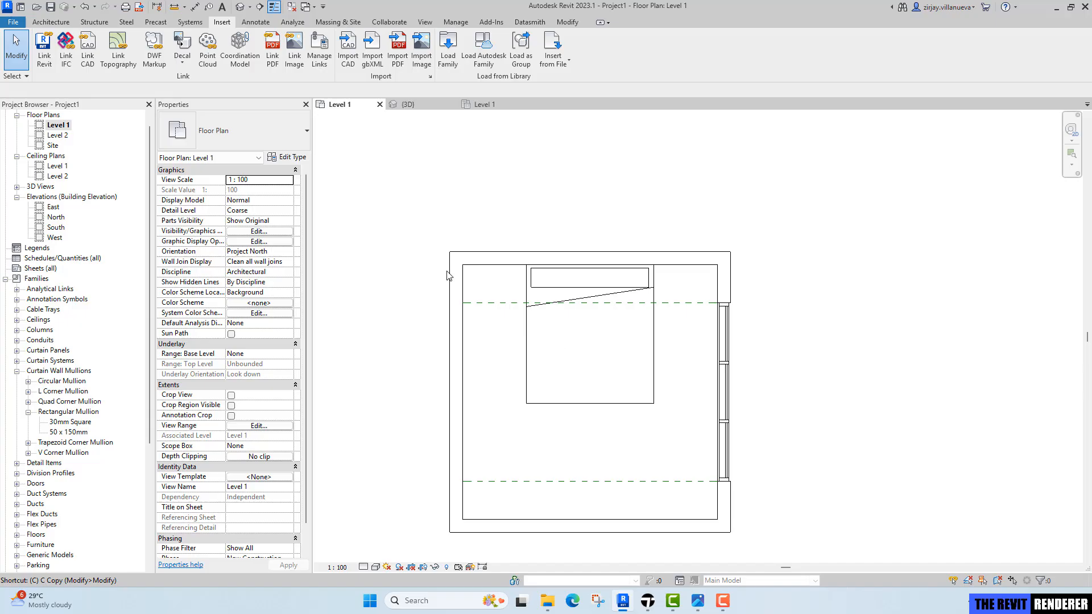
left_click(51, 22)
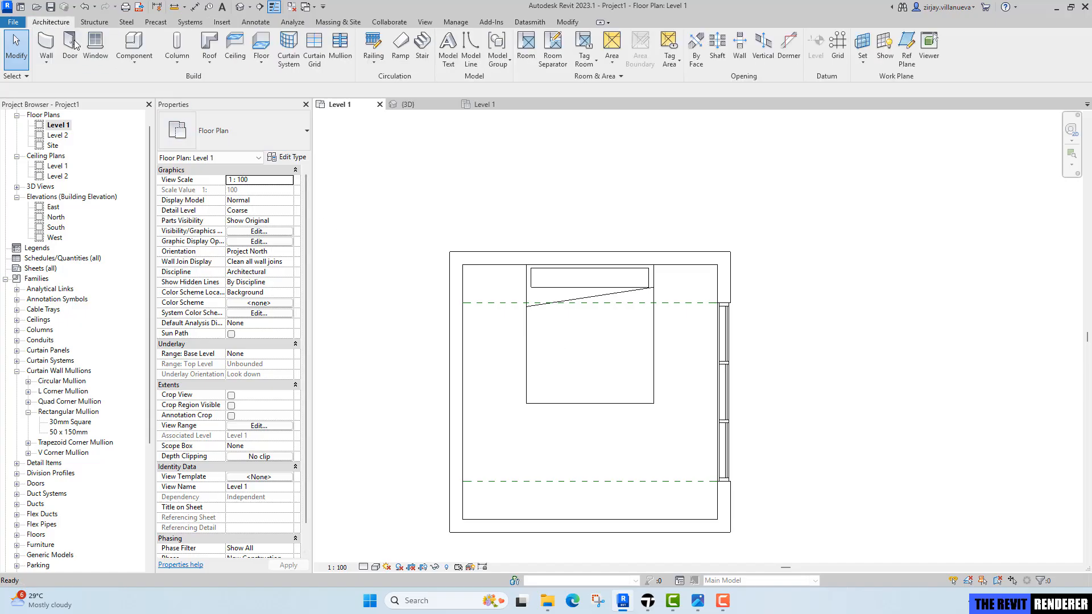
left_click(134, 60)
left_click(146, 82)
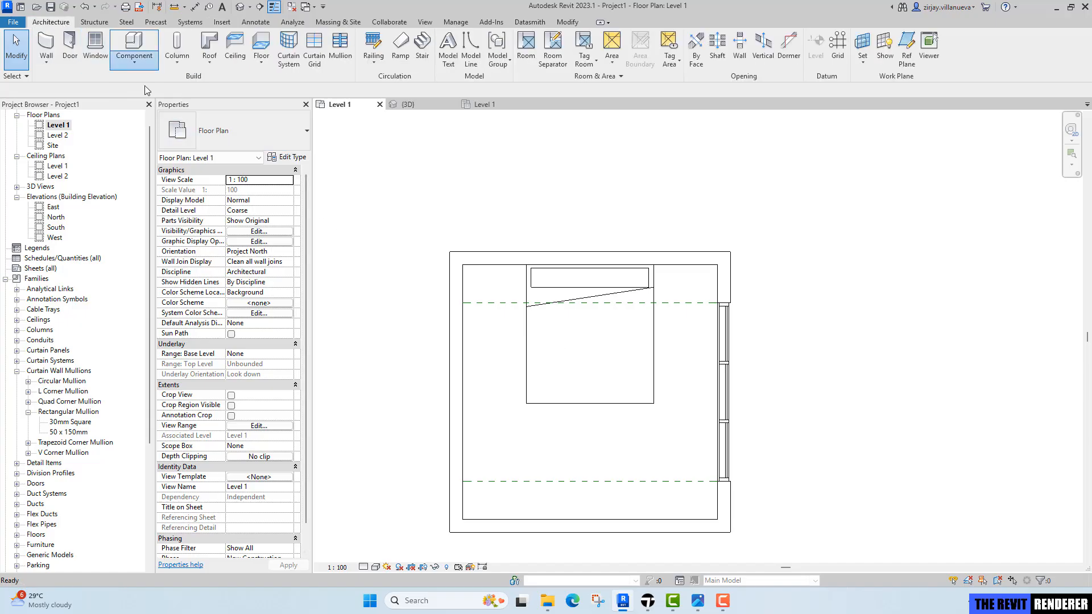
left_click(283, 158)
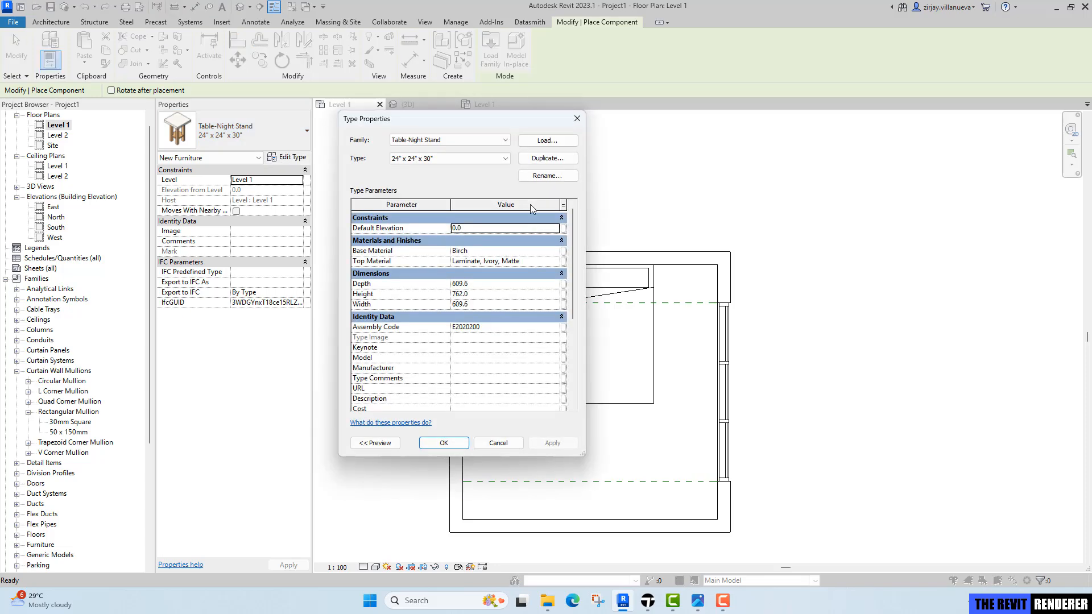
left_click(545, 159)
type("600 x 400 x 650mm")
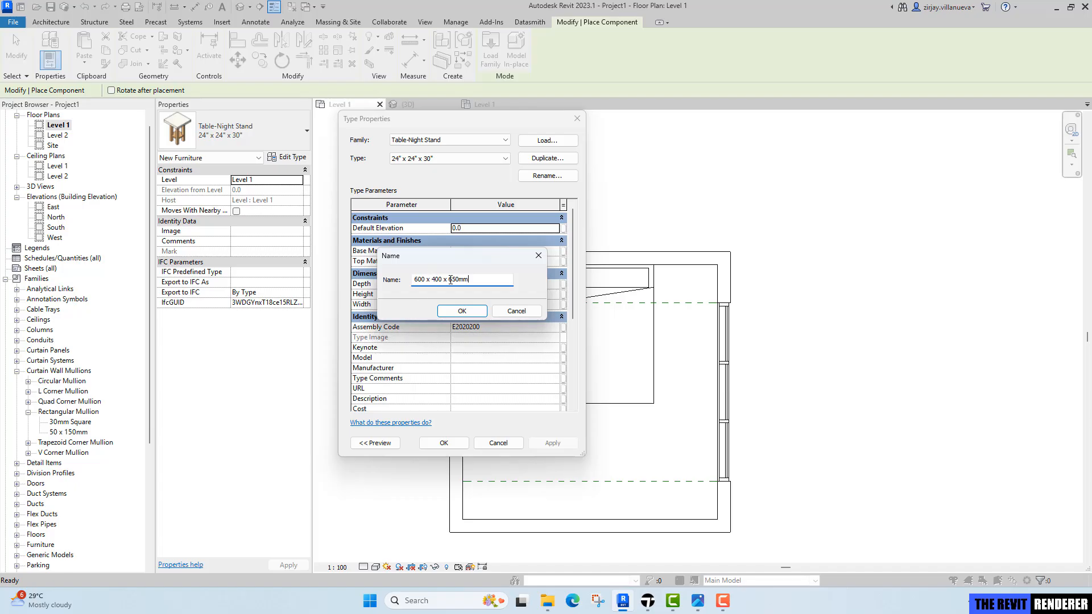
left_click(464, 310)
Set the nightstand type's Depth to 400, Height to 650 and Width to 600.
left_click(494, 284)
type("400.0")
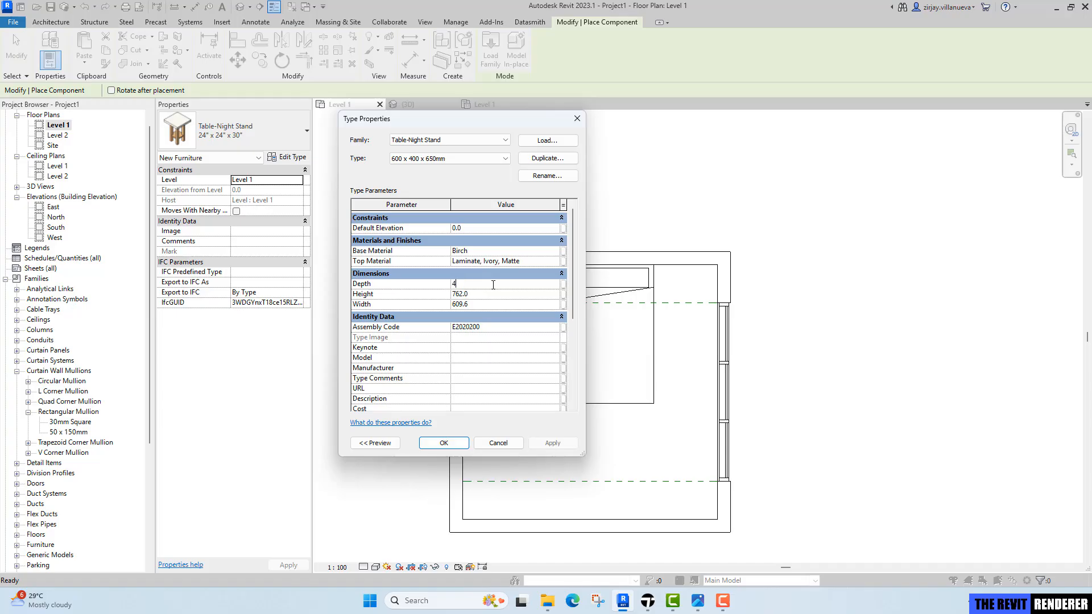
left_click(517, 298)
type("950")
type(".0")
left_click(516, 305)
type("600.0")
left_click(444, 443)
Place the nightstand in the top-left corner of the room, left of the bed.
scroll(495, 281, "up", 3)
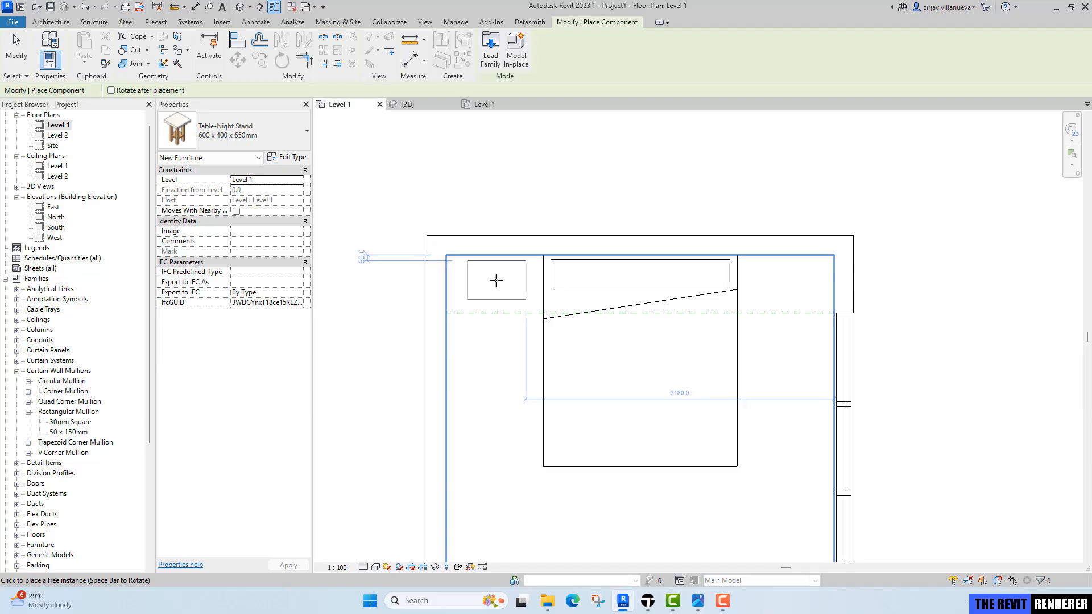
scroll(495, 281, "up", 2)
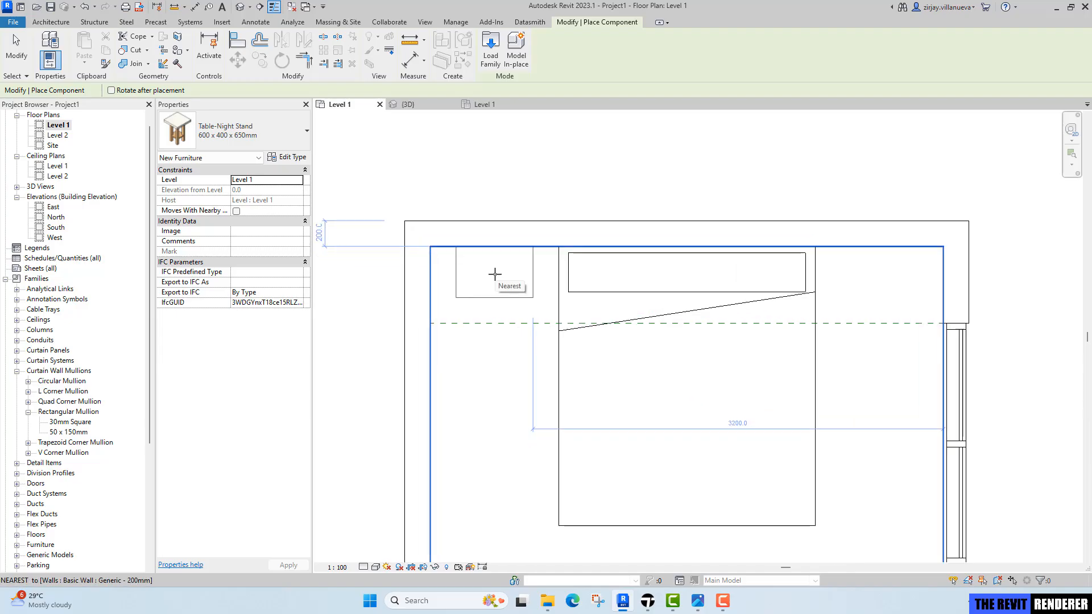
left_click(495, 274)
key("Escape")
key("Escape")
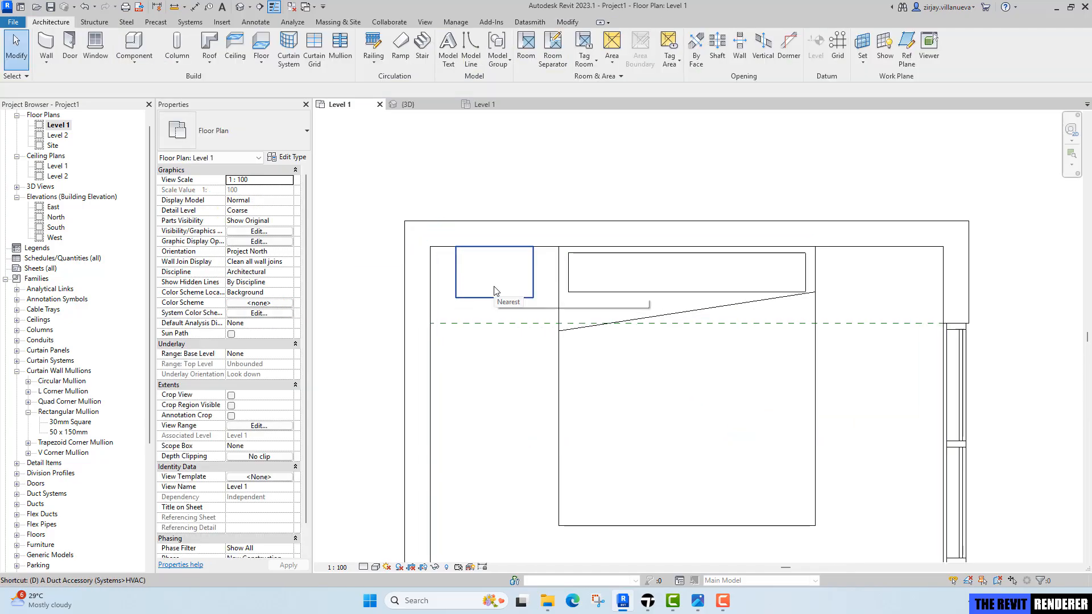
Dimension the gap between the left wall and the bed beside the nightstand.
key("d")
key("i")
scroll(492, 271, "up", 1)
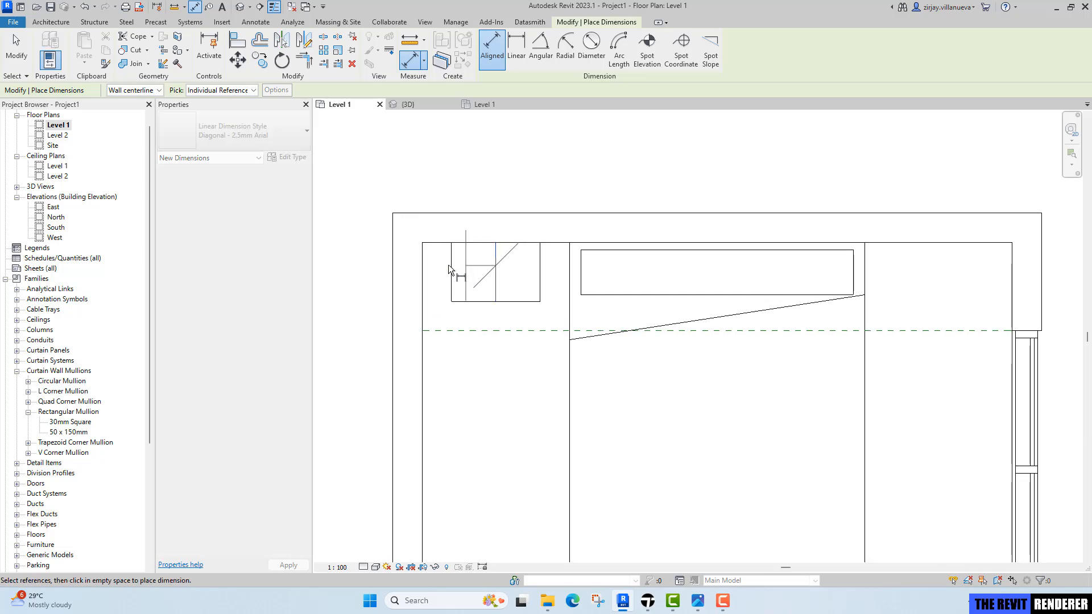
left_click(422, 276)
left_click(573, 272)
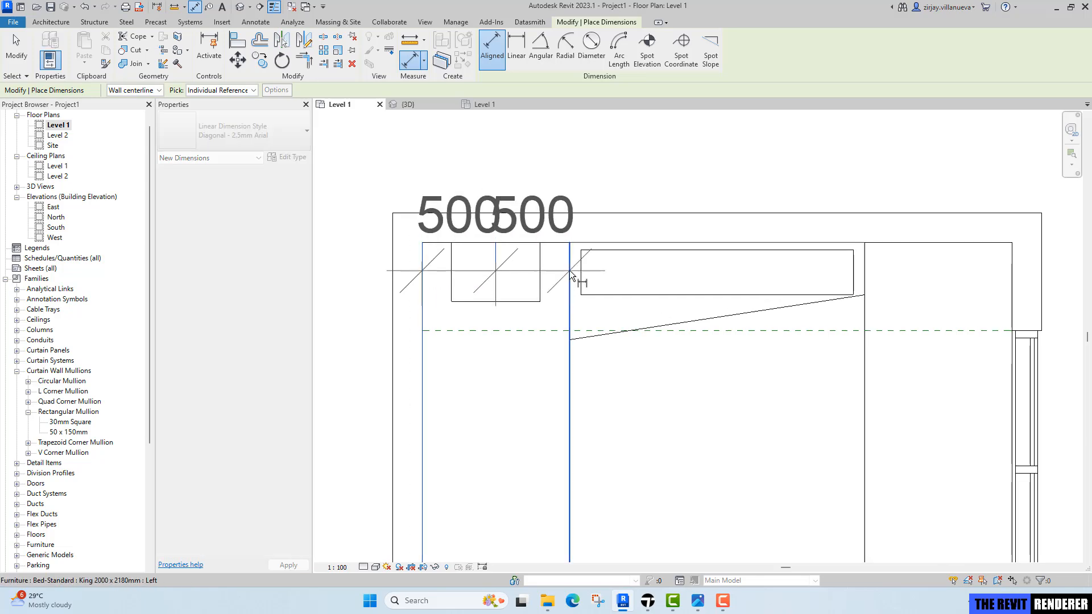
key("Escape")
key("Escape")
Copy the nightstand to the other side of the bed, against the bed's right edge.
left_click(540, 265)
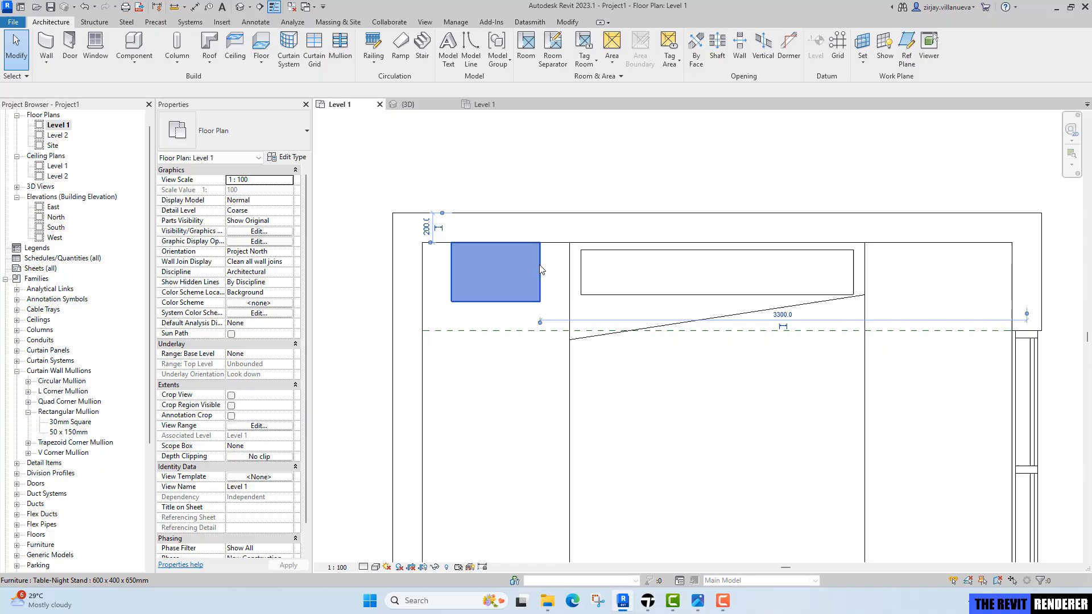
key("c")
key("o")
left_click(422, 243)
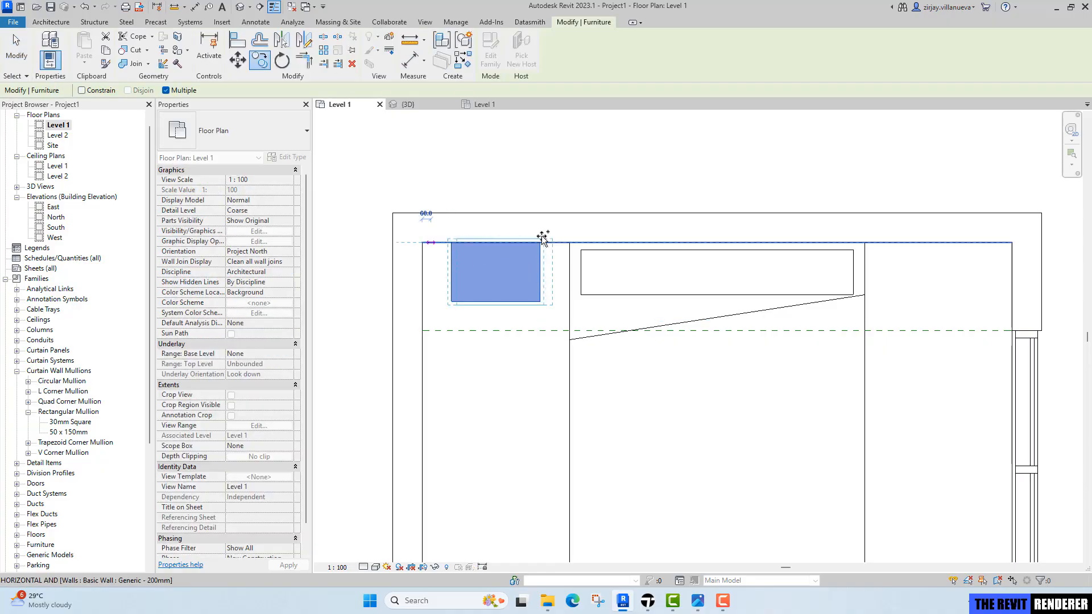
left_click(866, 243)
key("Escape")
key("Escape")
Move both nightstands and the bed about 160 mm down, away from the headboard wall.
left_click(543, 298)
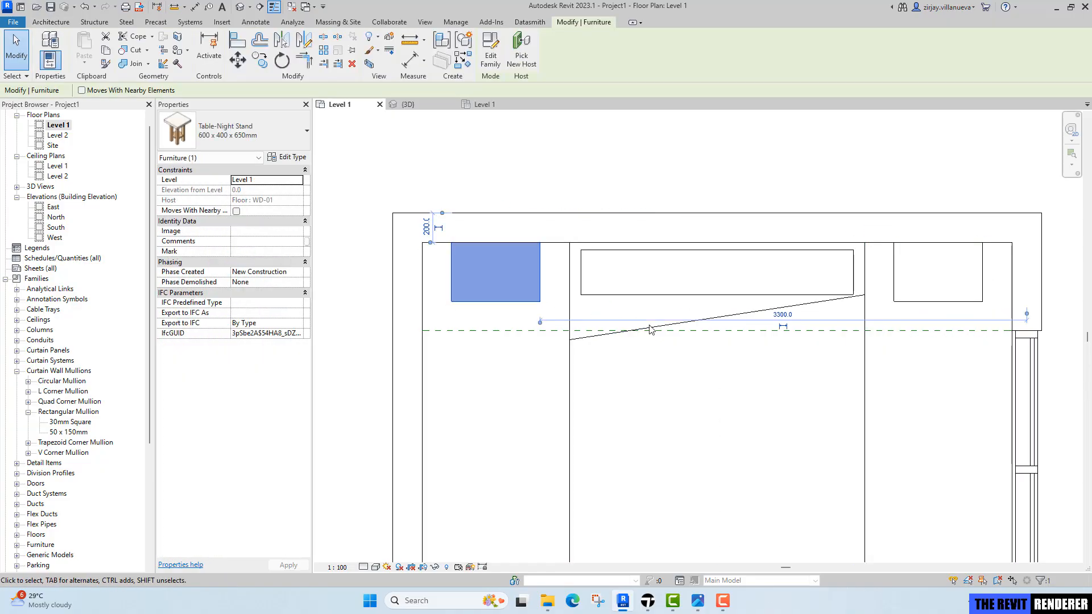
left_click(938, 301, "ctrl")
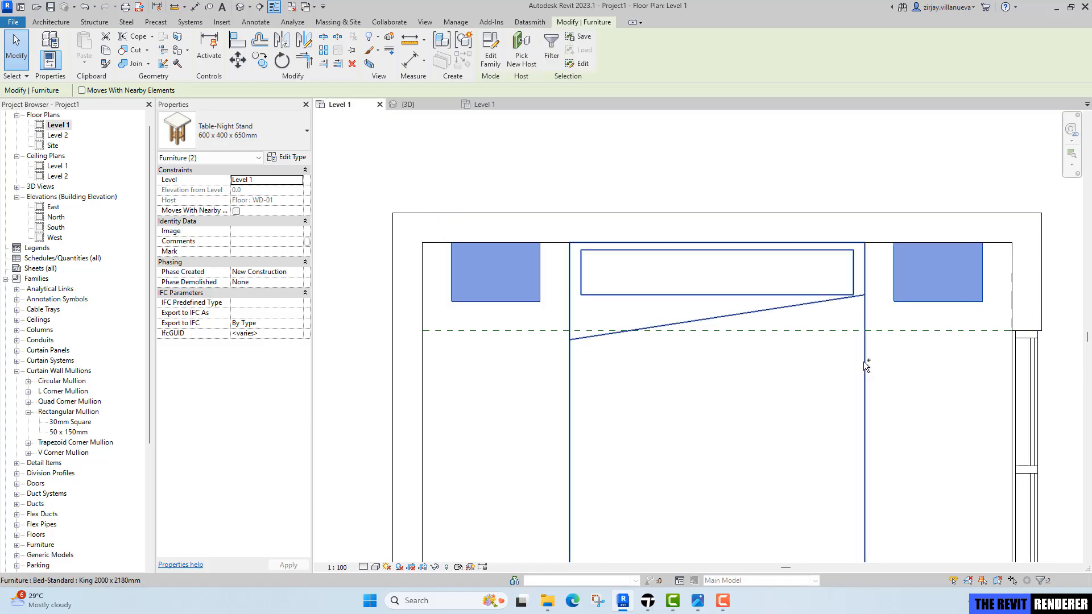
left_click(865, 364, "ctrl")
key("m")
key("v")
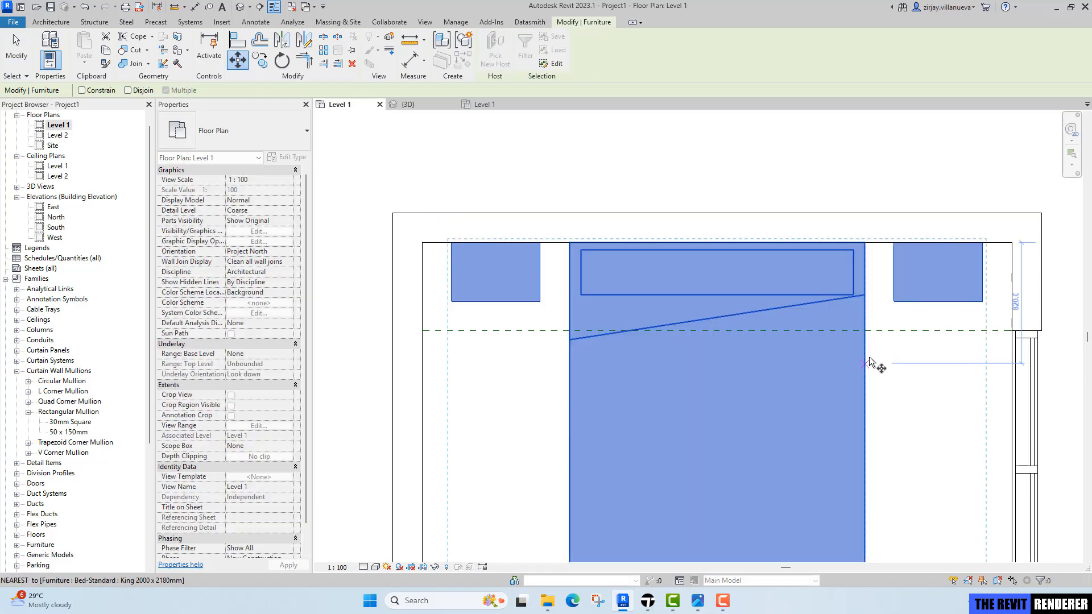
left_click(900, 343)
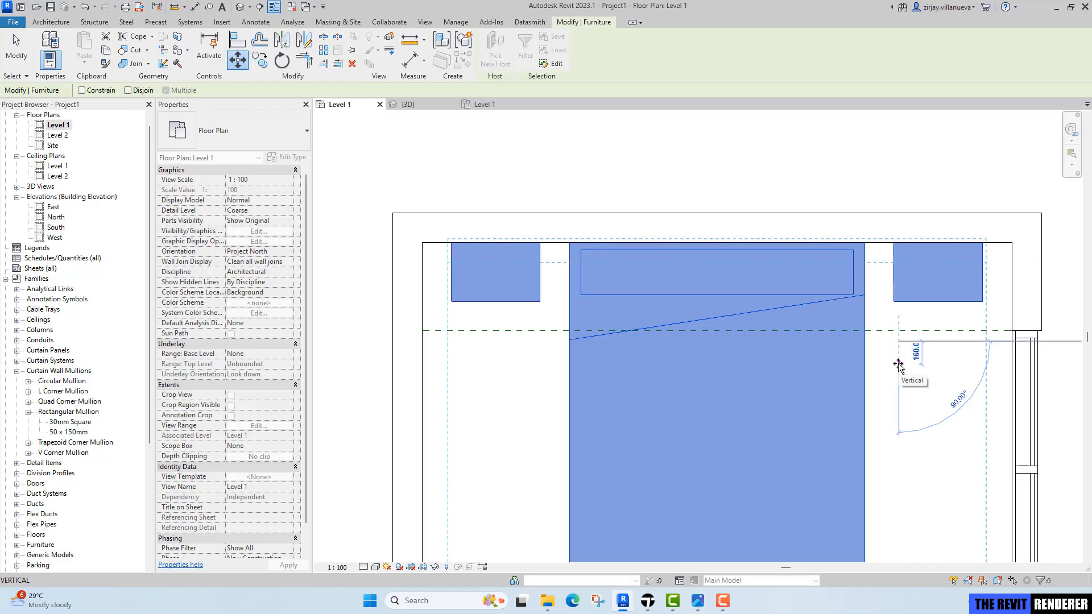
left_click(899, 366)
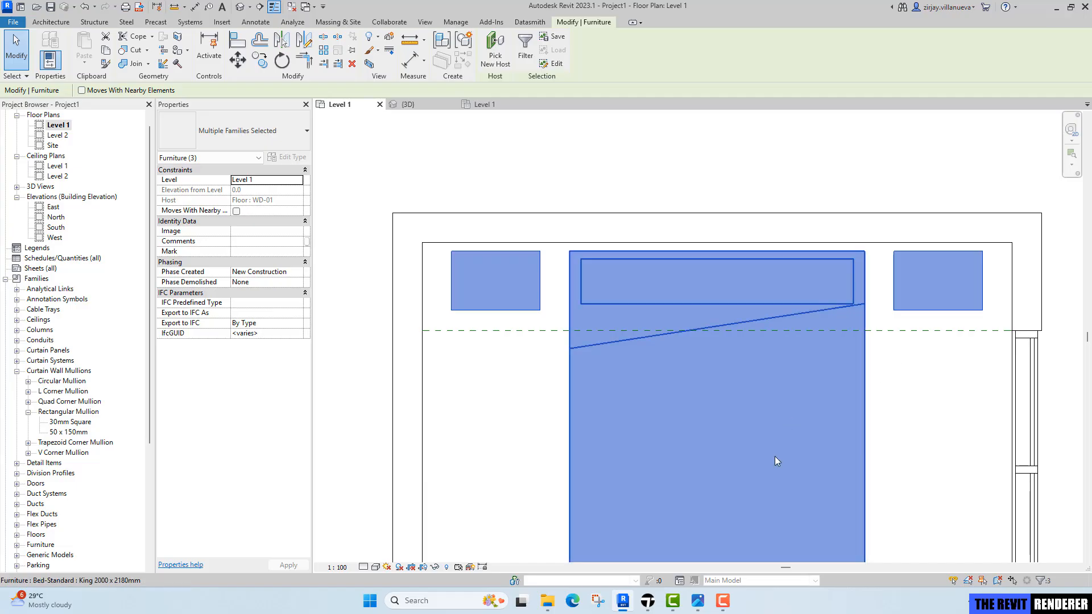
key("Escape")
Review the reference render of the bedroom's ceiling cove and headboard wall.
left_click(698, 601)
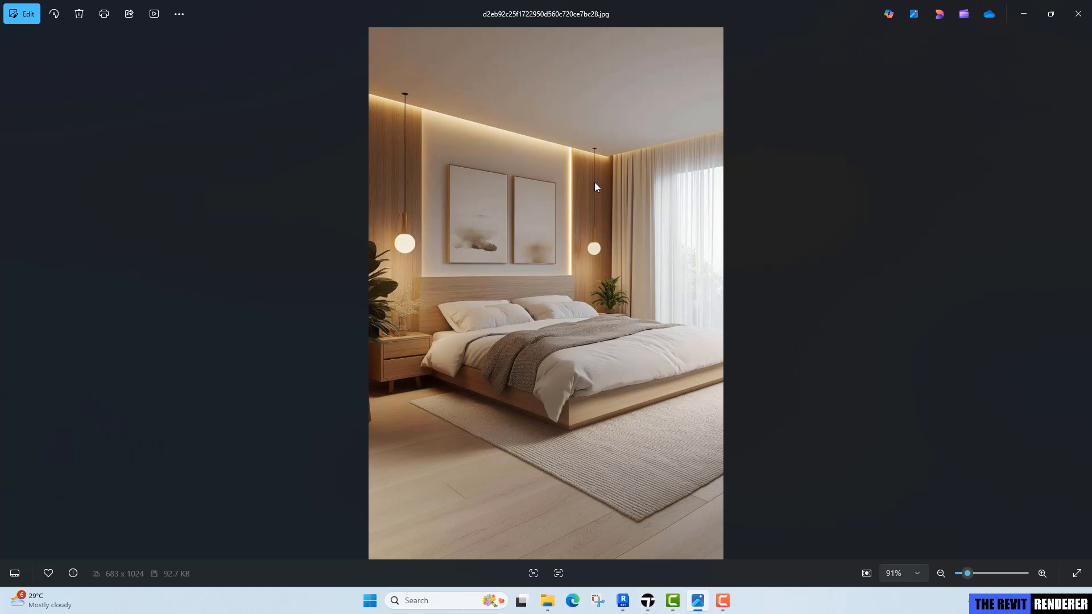
key("Escape")
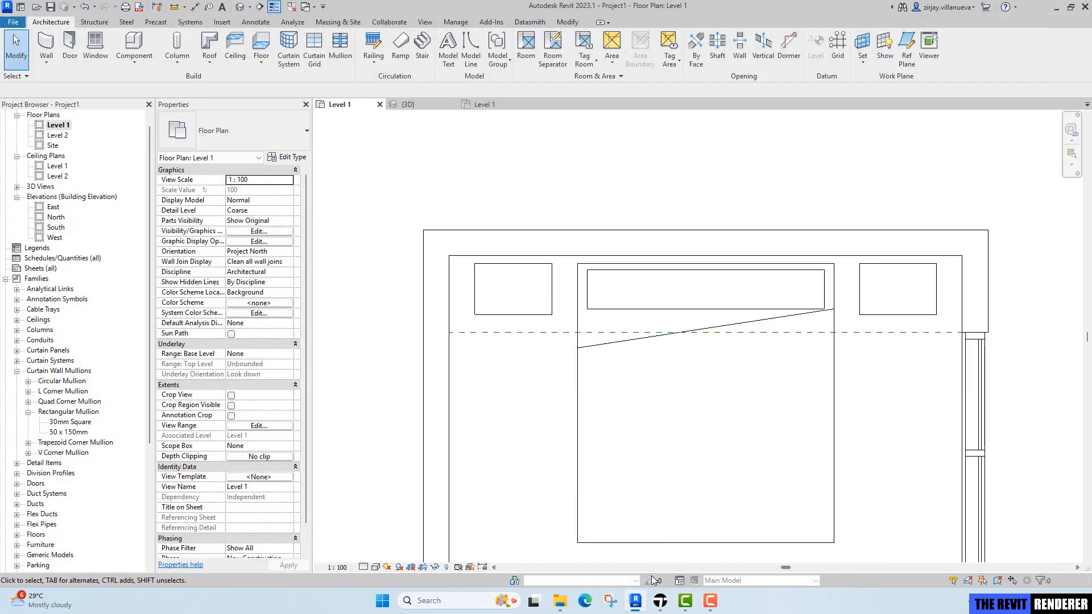
middle_click_drag(588, 413, 566, 438)
scroll(553, 345, "up", 1)
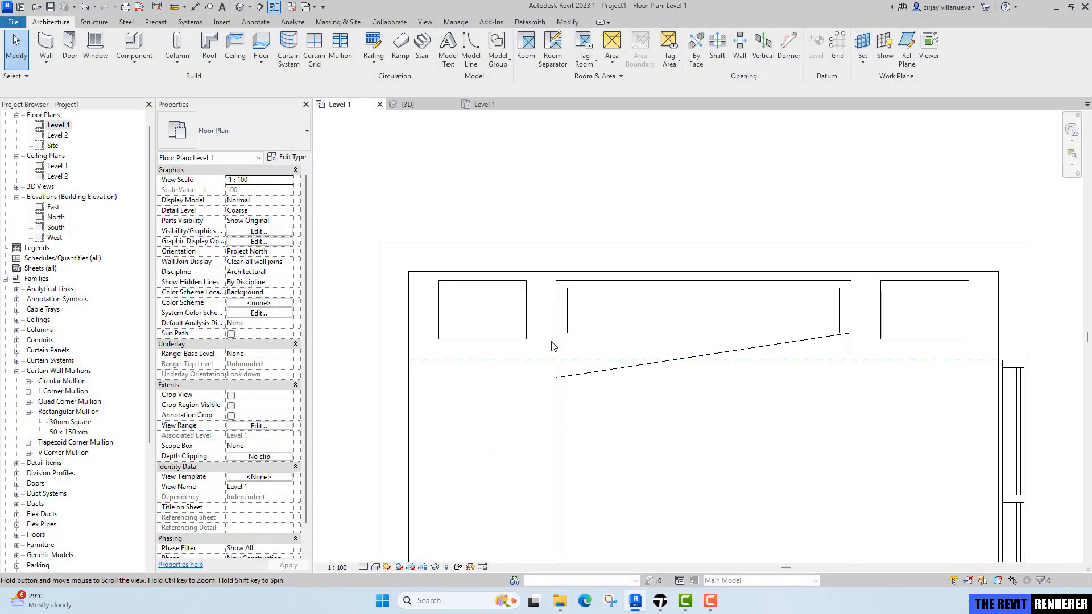
middle_click_drag(553, 344, 514, 305)
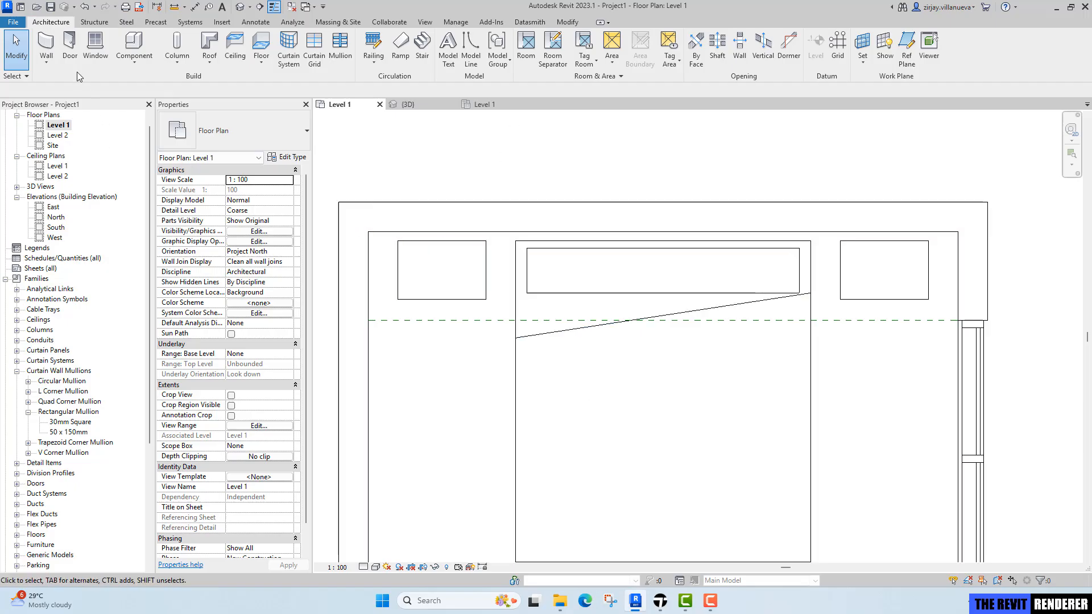
Start a new in-place model in the Casework category.
left_click(134, 55)
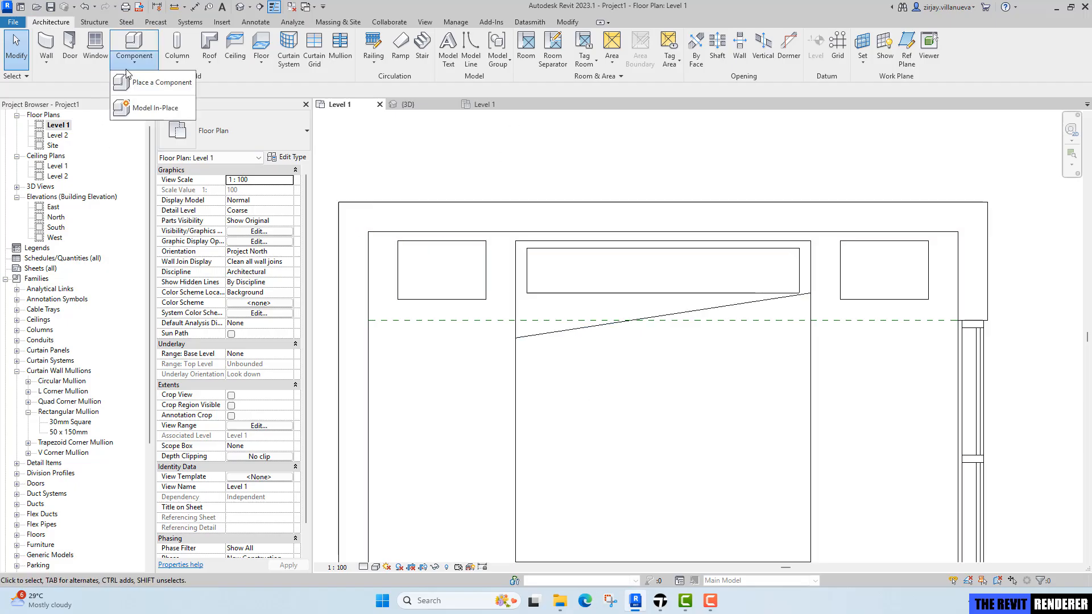
left_click(164, 113)
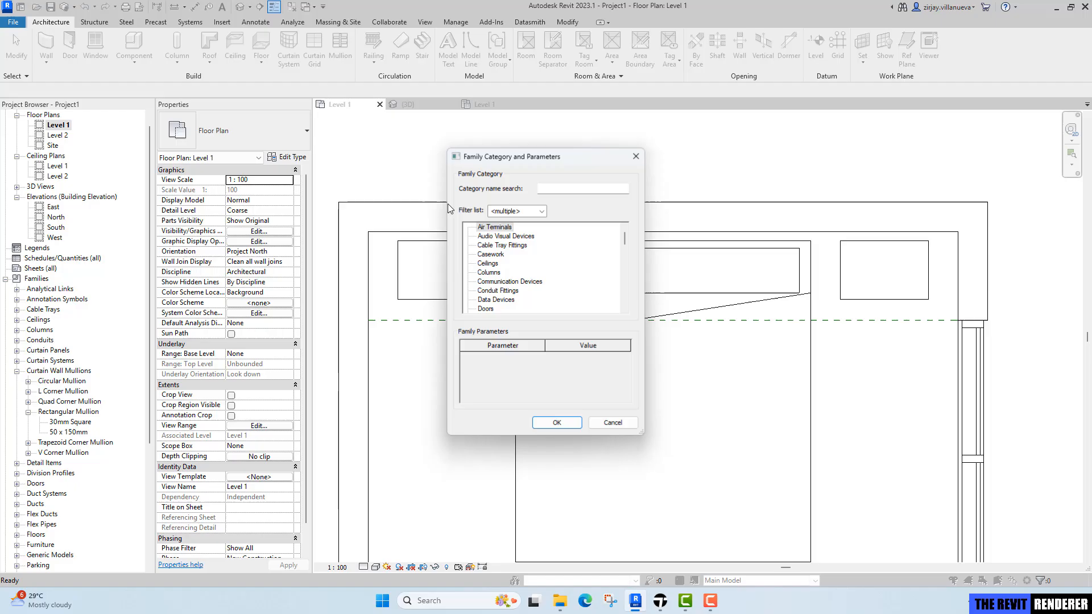
left_click(490, 256)
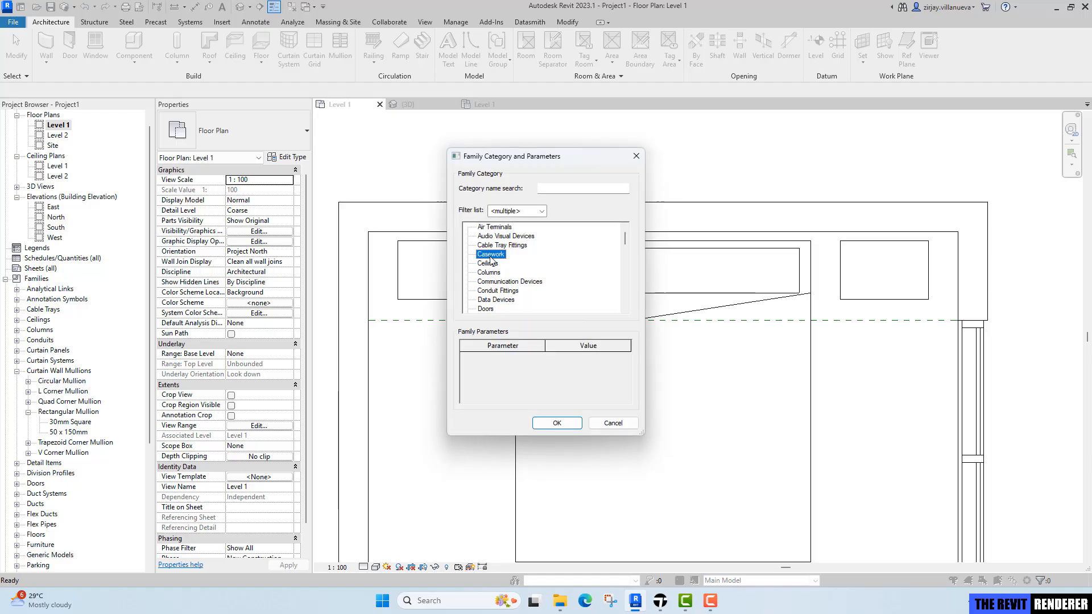
left_click(558, 424)
left_click(544, 317)
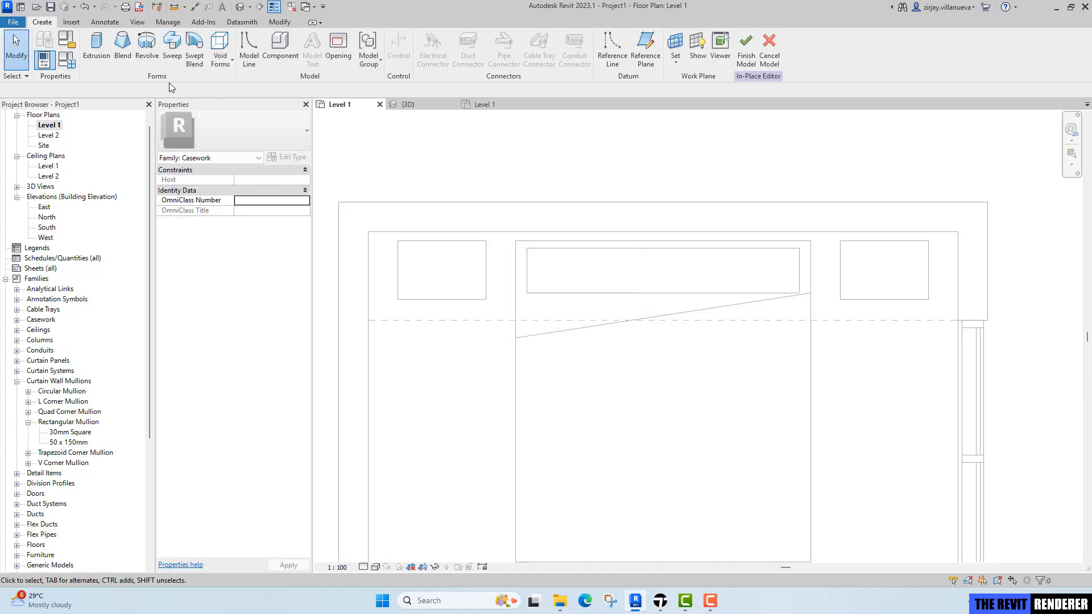
Start an extrusion and sketch a rectangle along the headboard wall from the room's left corner to the bed's left edge.
left_click(94, 55)
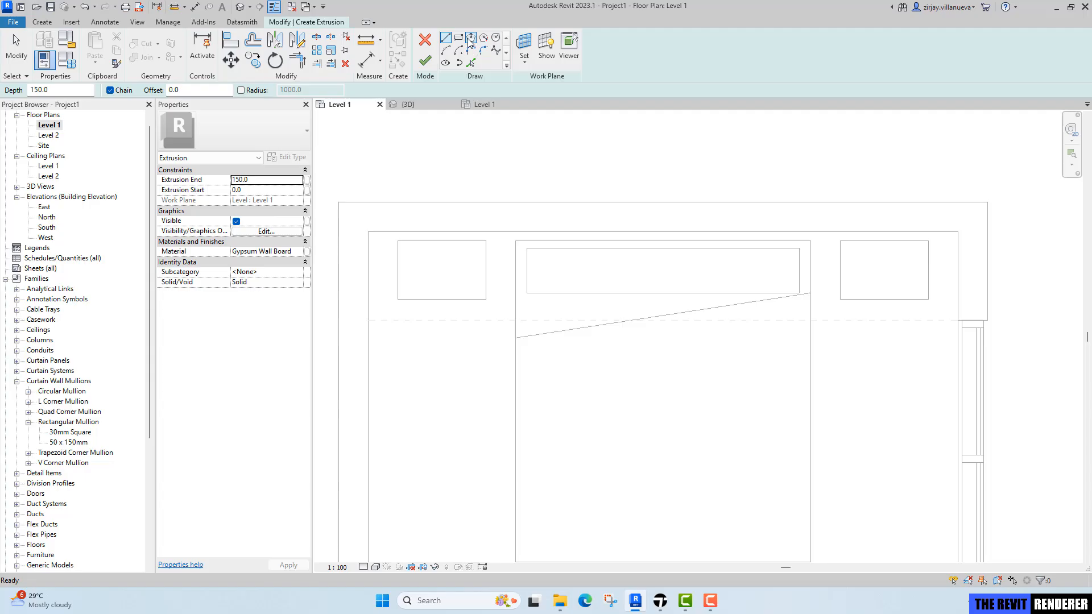
left_click(459, 38)
left_click(515, 242)
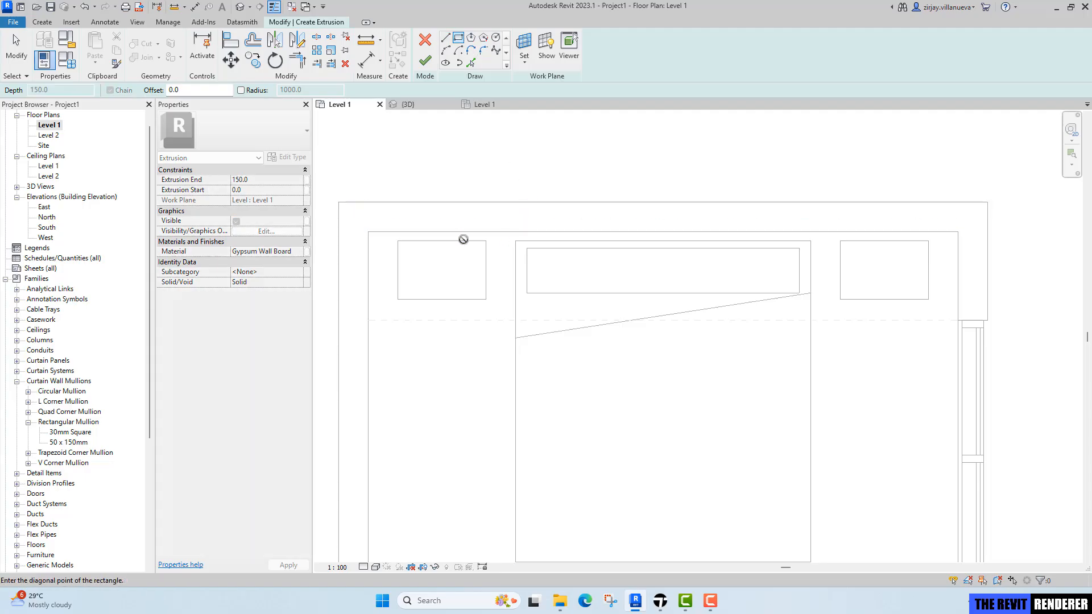
left_click(368, 232)
key("Escape")
key("Escape")
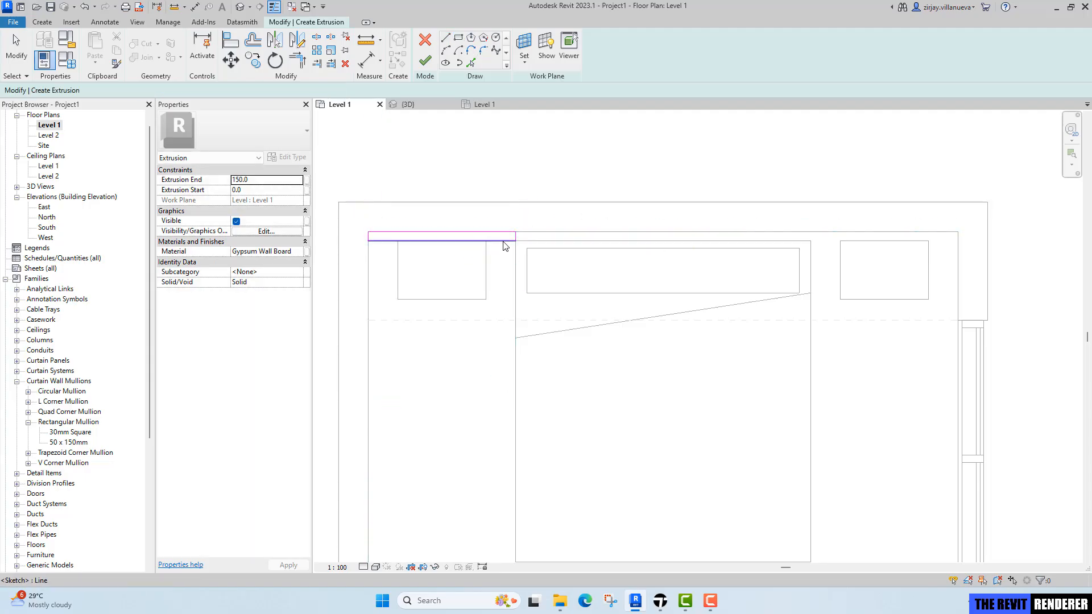
Set the sketch rectangle's depth to 50 mm.
left_click(508, 242)
scroll(527, 244, "up", 5)
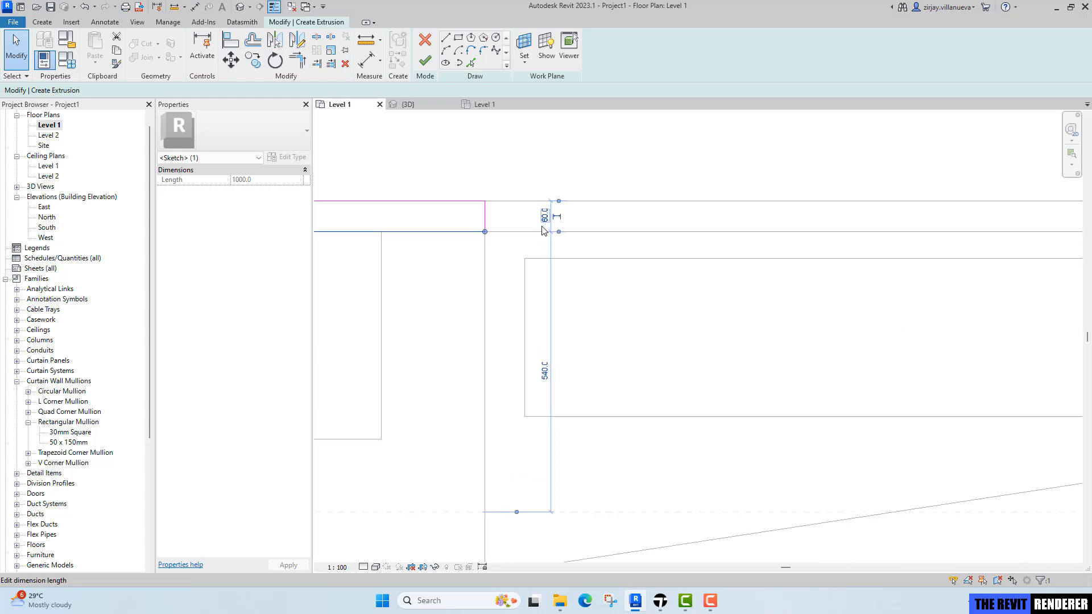
left_click(545, 220)
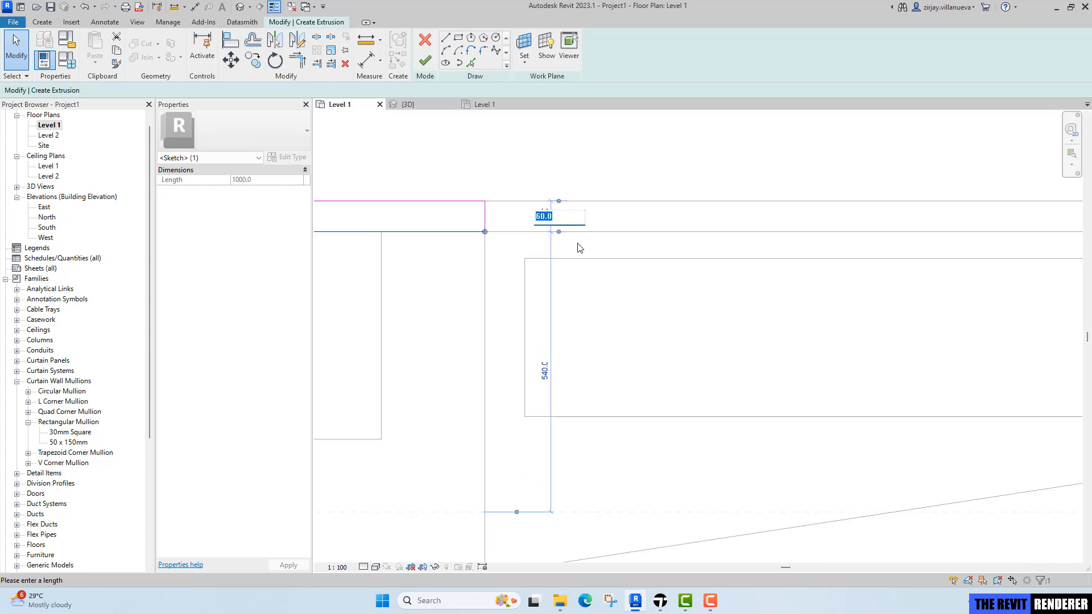
type("50")
key("Return")
key("Escape")
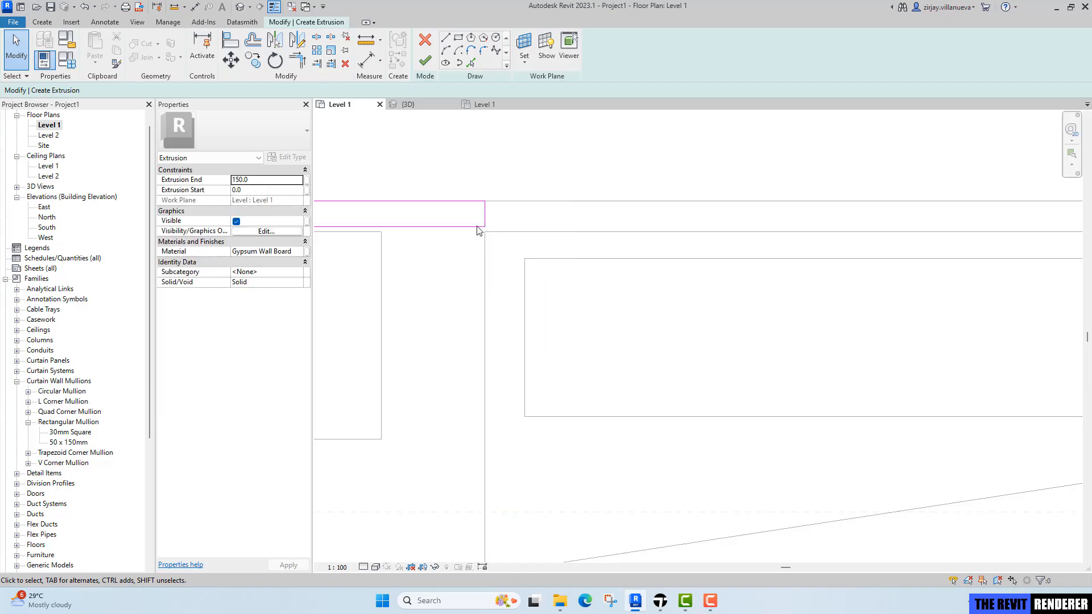
Inspect the sketch rectangle's edges and its position relative to the bed and right wall.
scroll(481, 231, "up", 3)
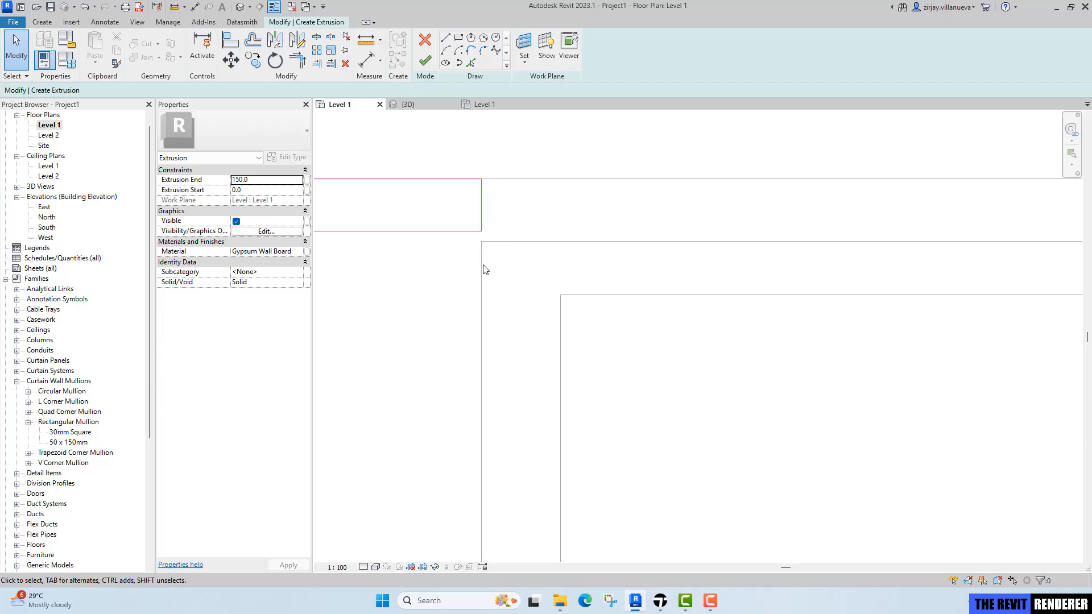
scroll(485, 239, "down", 5)
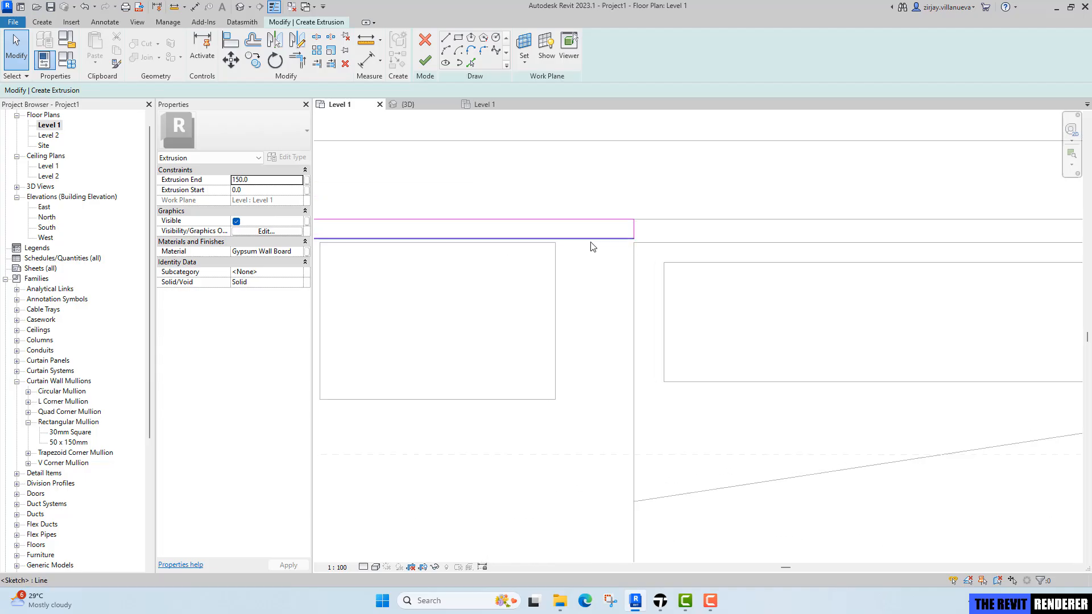
left_click(582, 262)
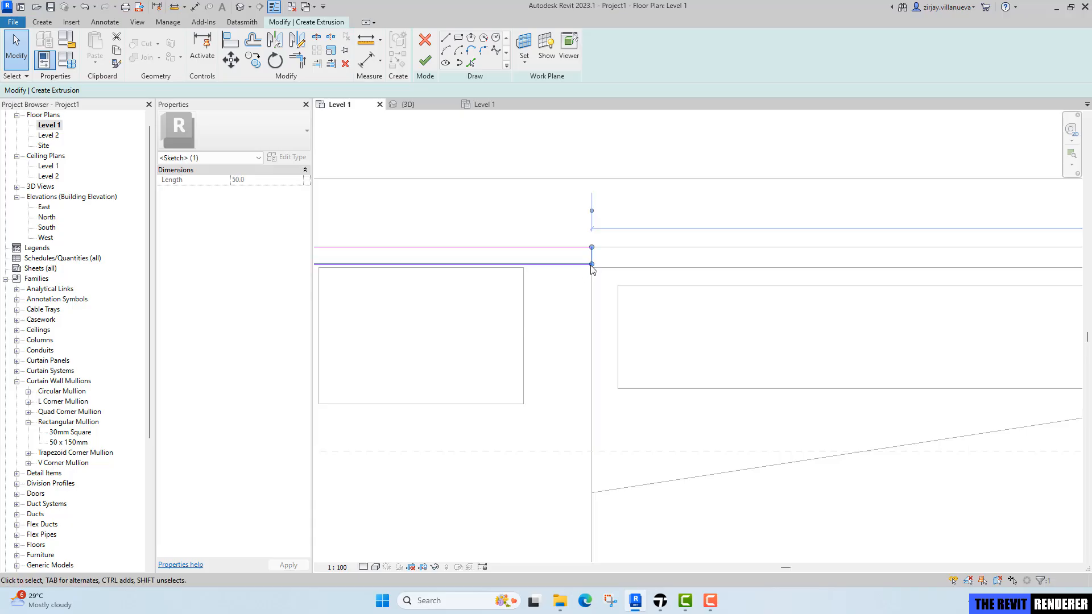
scroll(589, 264, "down", 2)
scroll(683, 254, "down", 3)
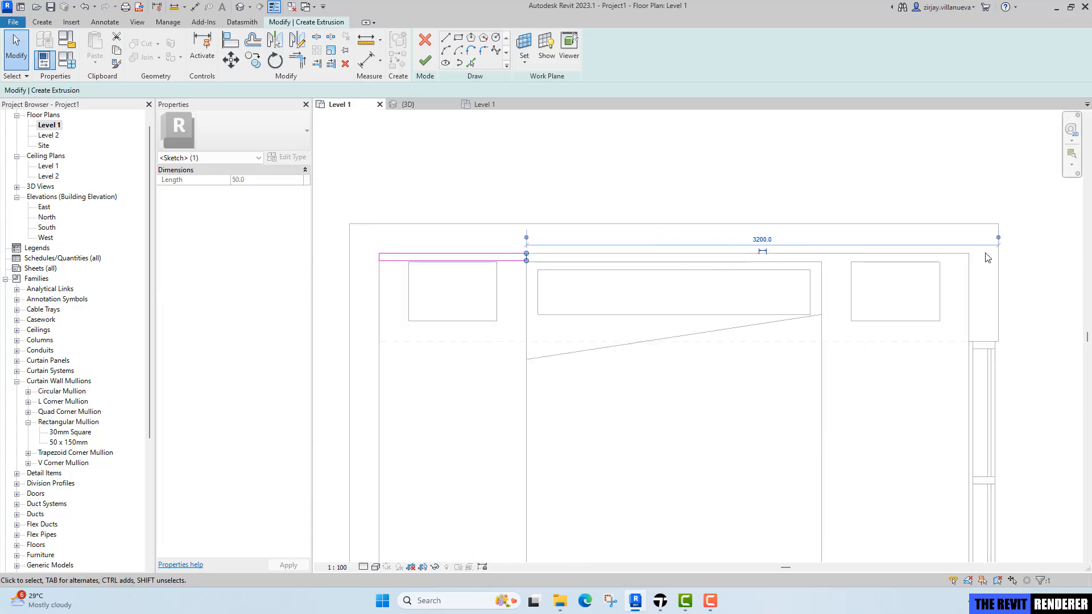
left_click_drag(675, 319, 598, 329)
scroll(675, 320, "down", 1)
middle_click_drag(674, 320, 779, 324)
left_click_drag(597, 329, 523, 331)
scroll(700, 234, "up", 4)
scroll(599, 329, "up", 2)
scroll(638, 272, "up", 1)
left_click(638, 272)
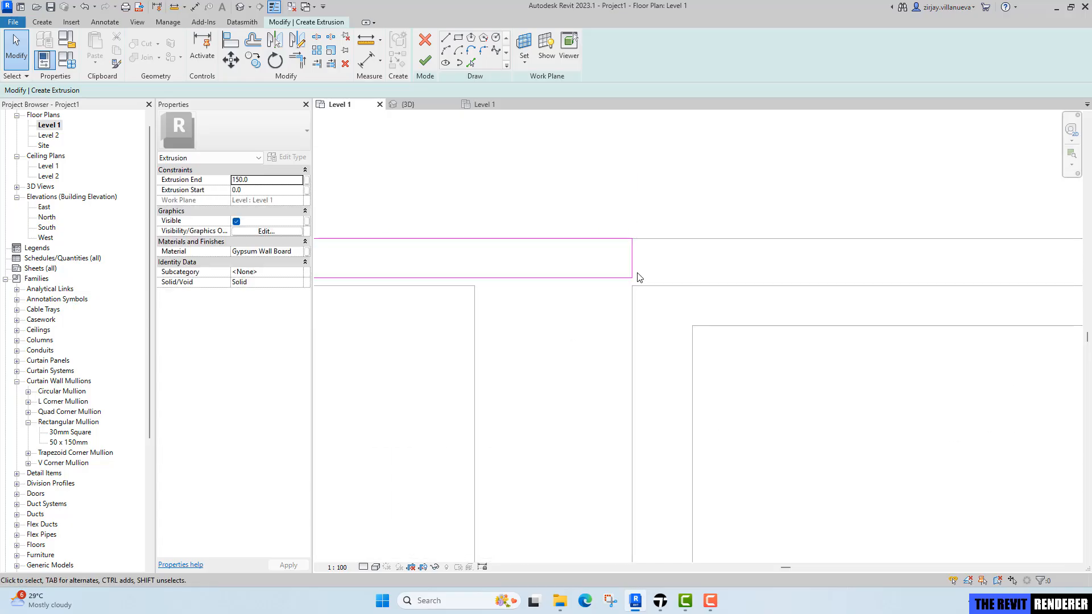
Offset copies of the rectangle's bottom edge 20 mm inward and its right edge 30 mm inward.
left_click(258, 45)
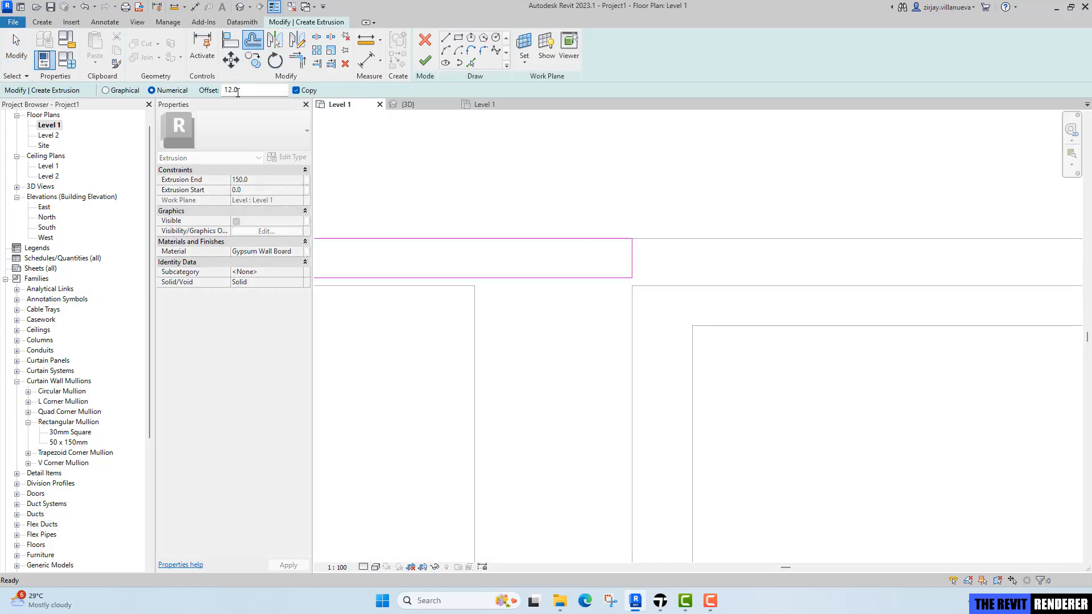
double_click(235, 91)
type("20.0")
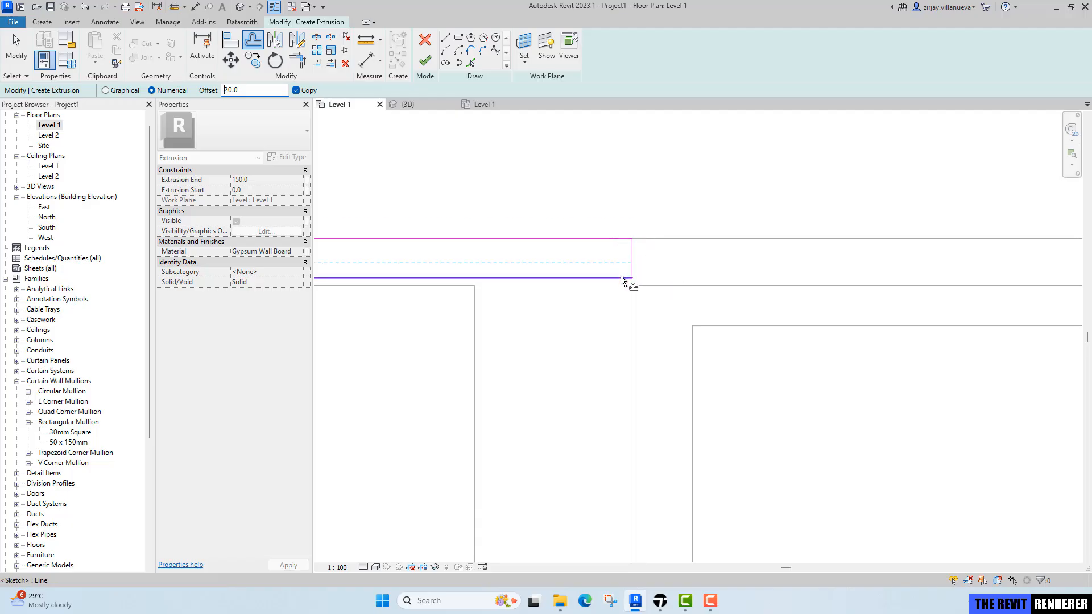
left_click(623, 276)
left_click(227, 93)
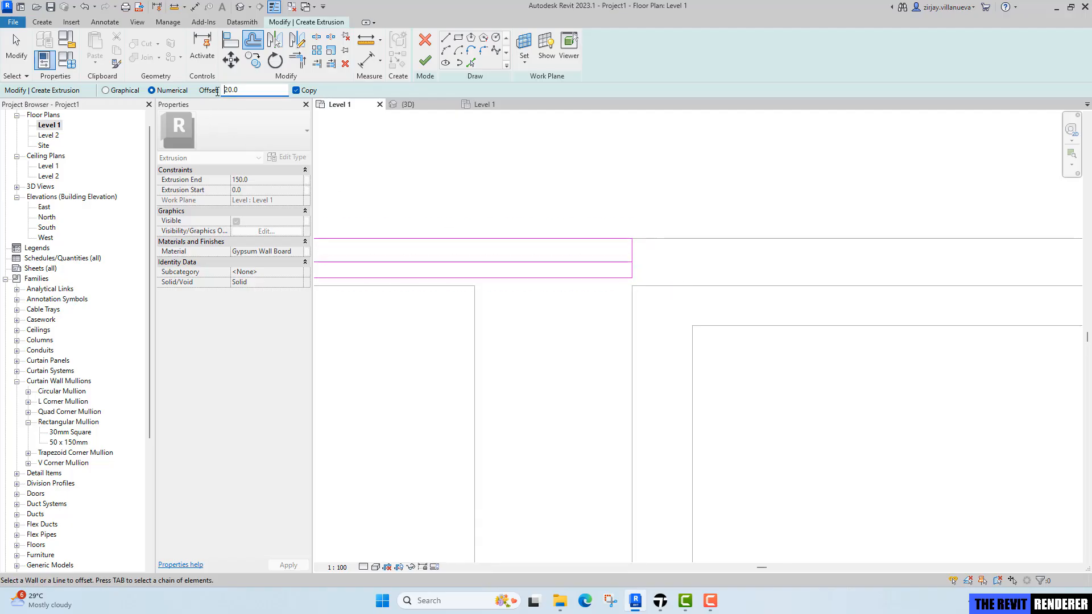
left_click(634, 254)
key("Escape")
Trim the offset lines into a stepped profile at the rectangle's right end.
scroll(648, 270, "up", 2)
key("t")
key("r")
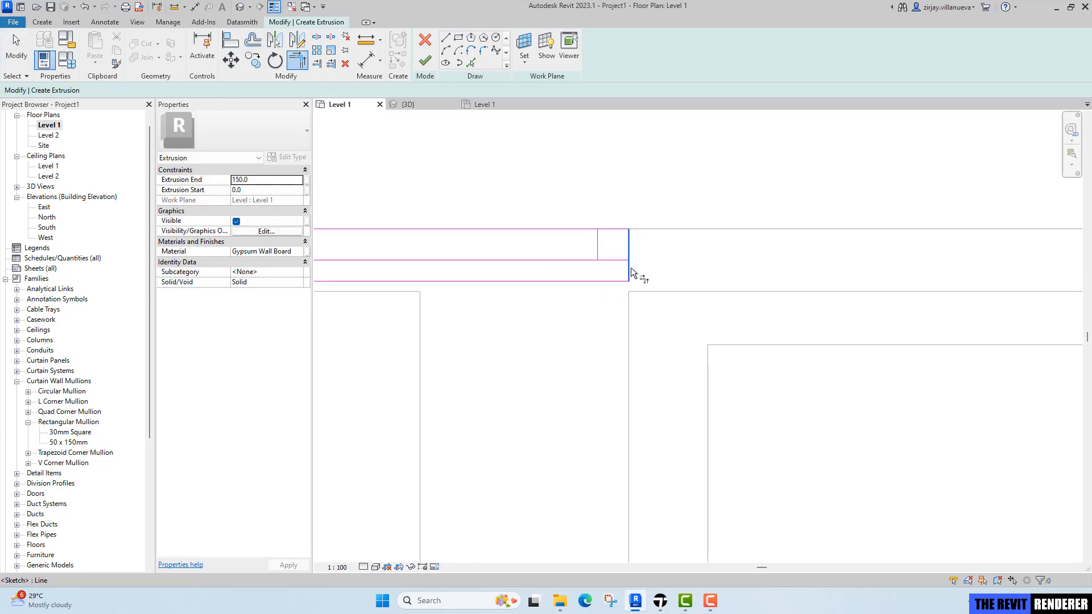
left_click(612, 260)
left_click(598, 243)
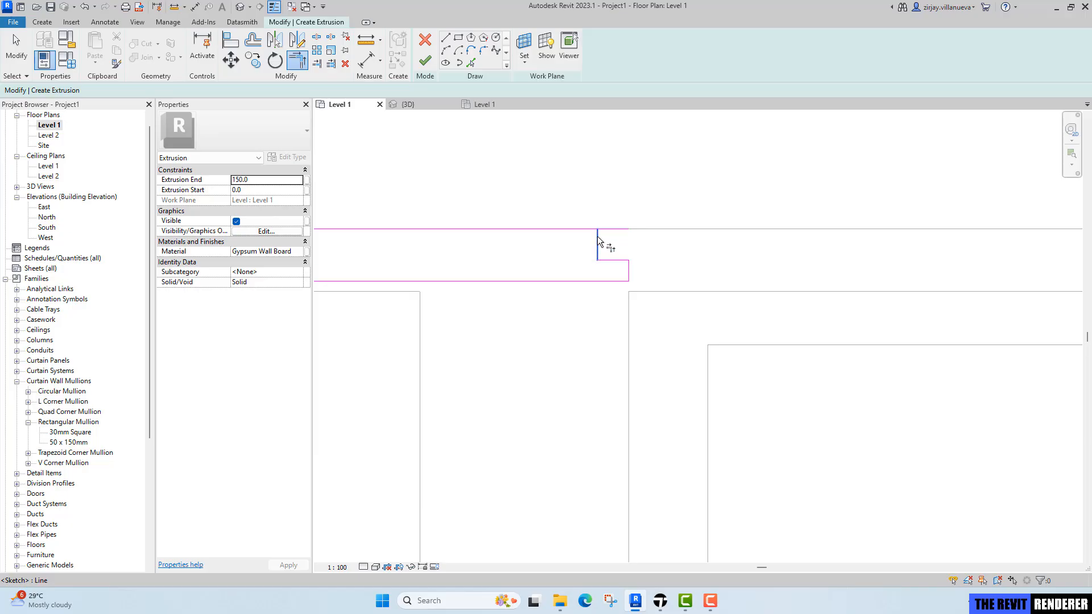
left_click(584, 229)
left_click(598, 244)
scroll(624, 295, "down", 3)
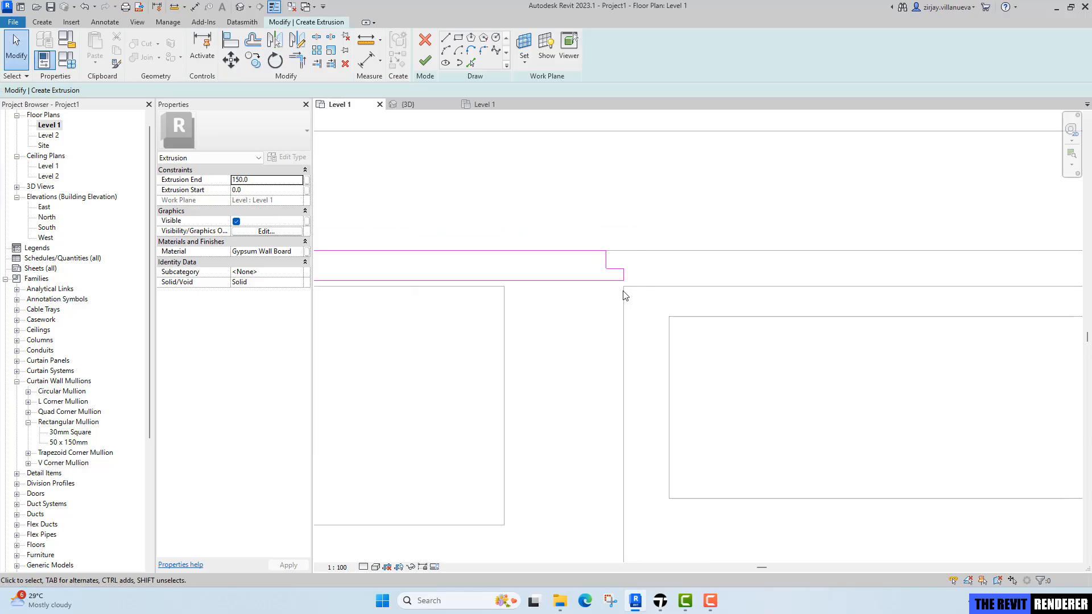
key("Escape")
Mirror a copy of the stepped profile about the bed's centre line to the right side of the bed.
scroll(425, 317, "up", 1)
left_click_drag(431, 313, 788, 223)
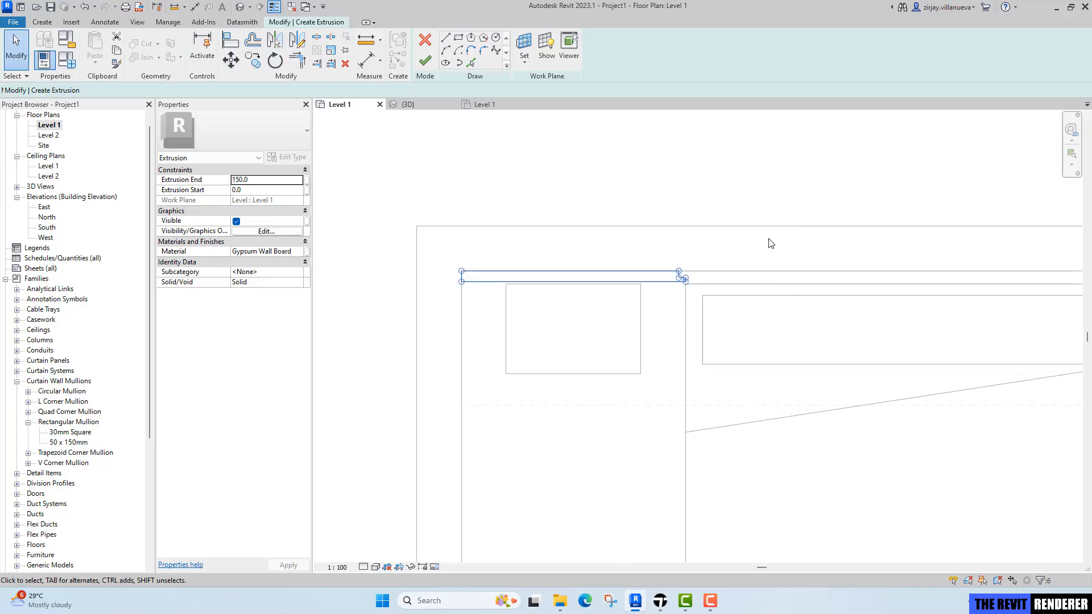
scroll(769, 241, "down", 3)
middle_click_drag(702, 243, 556, 199)
scroll(628, 233, "up", 1)
key("m")
key("m")
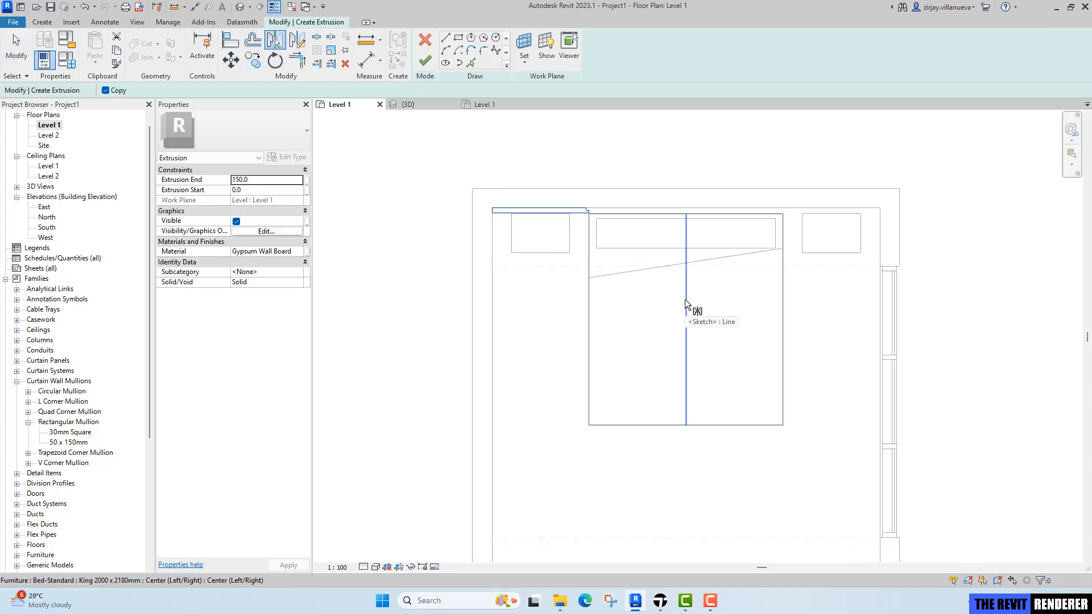
left_click(685, 301)
key("Escape")
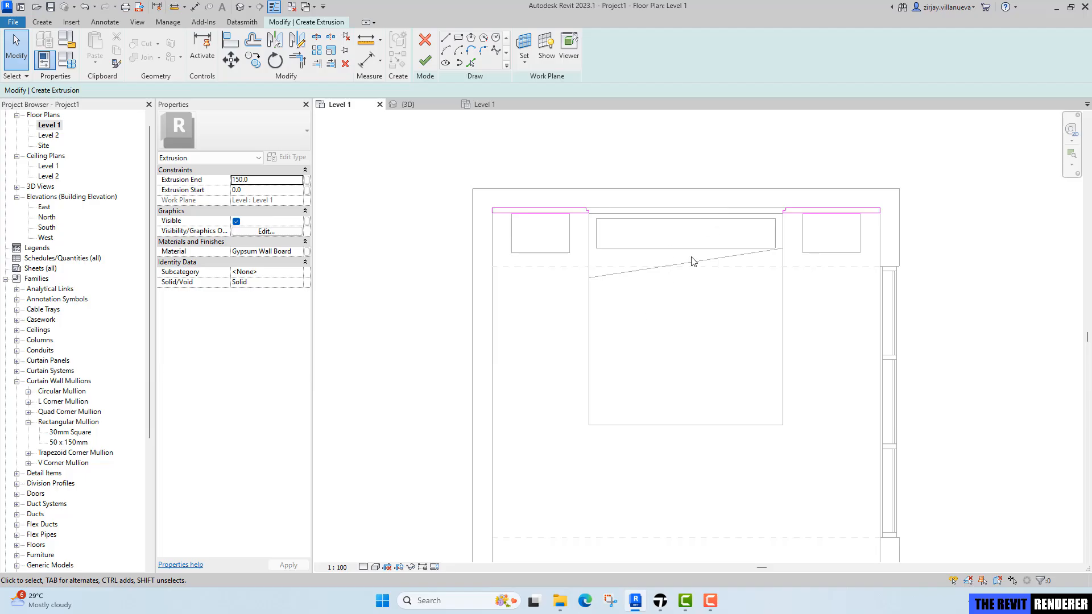
Set the extrusion end to 2850.
left_click(268, 181)
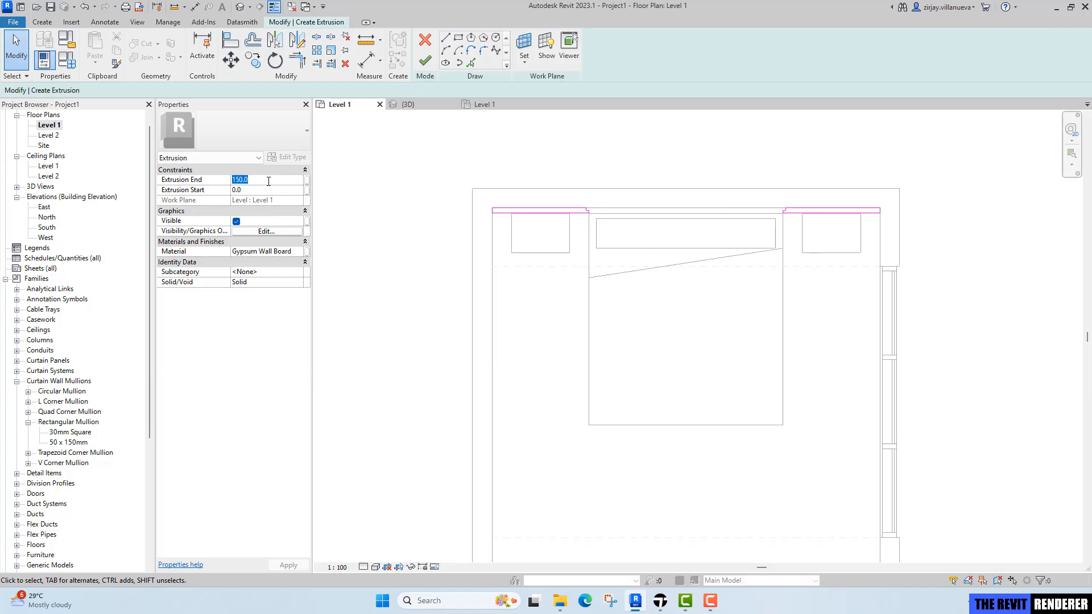
type("28")
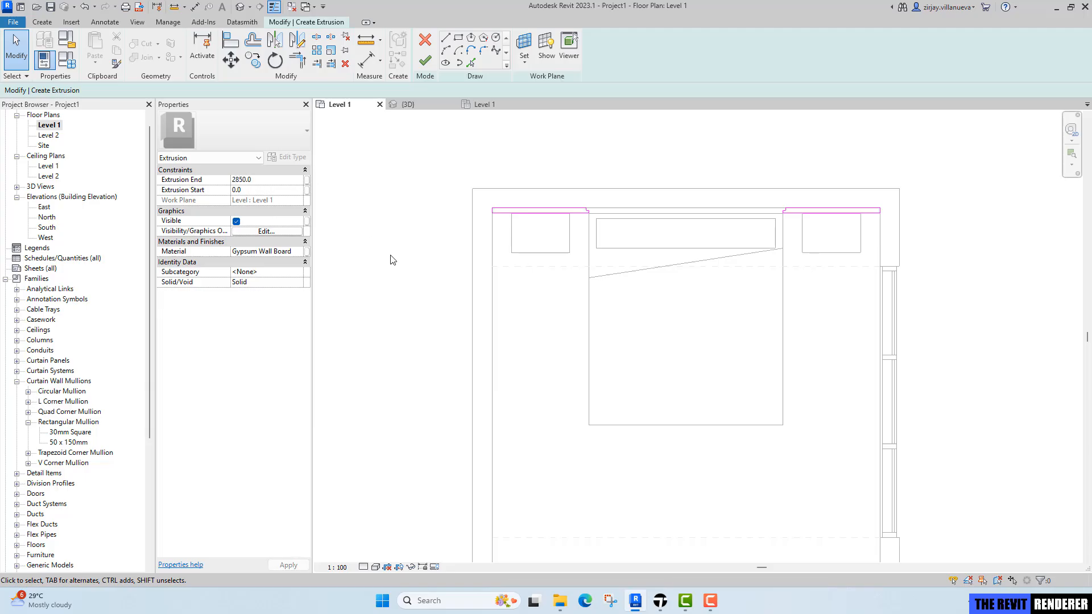
Open the bedroom reference image from the Exercise 2 Inspiration folder to study it.
middle_click_drag(659, 286, 636, 299)
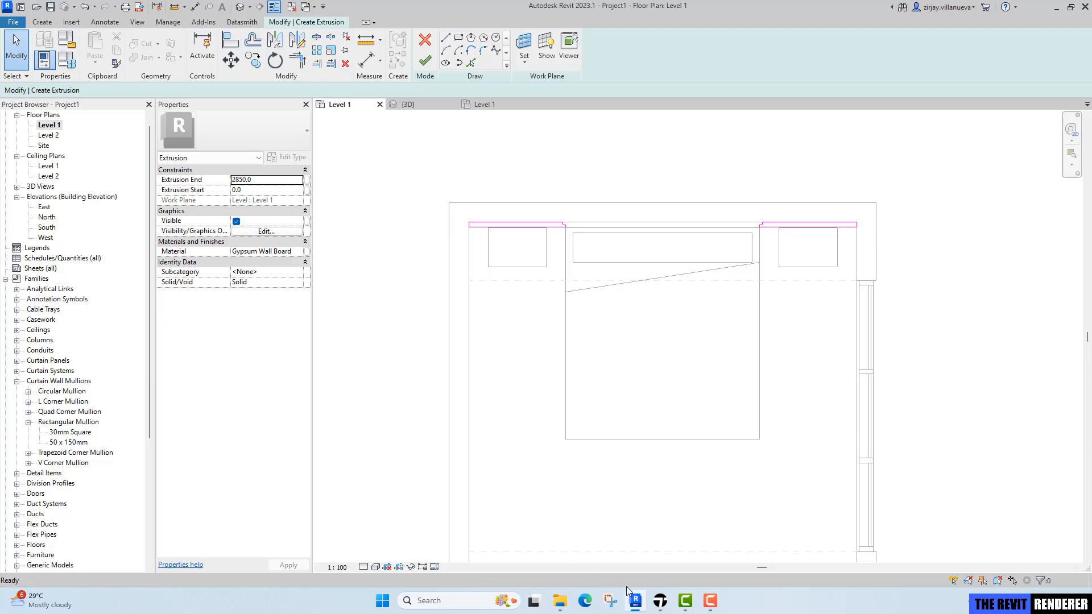
mouse_move(563, 604)
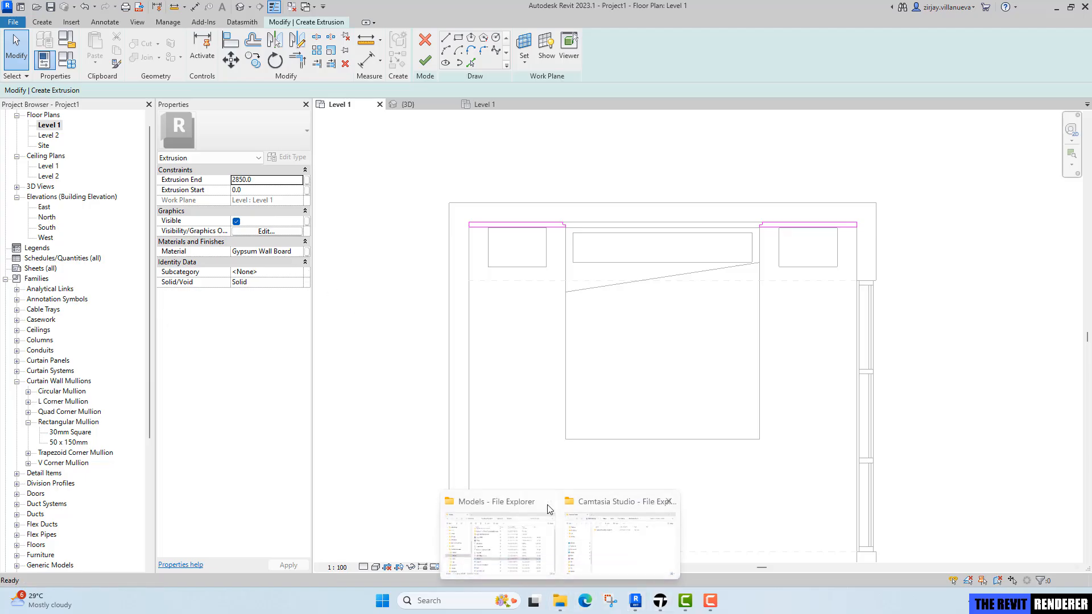
left_click(500, 575)
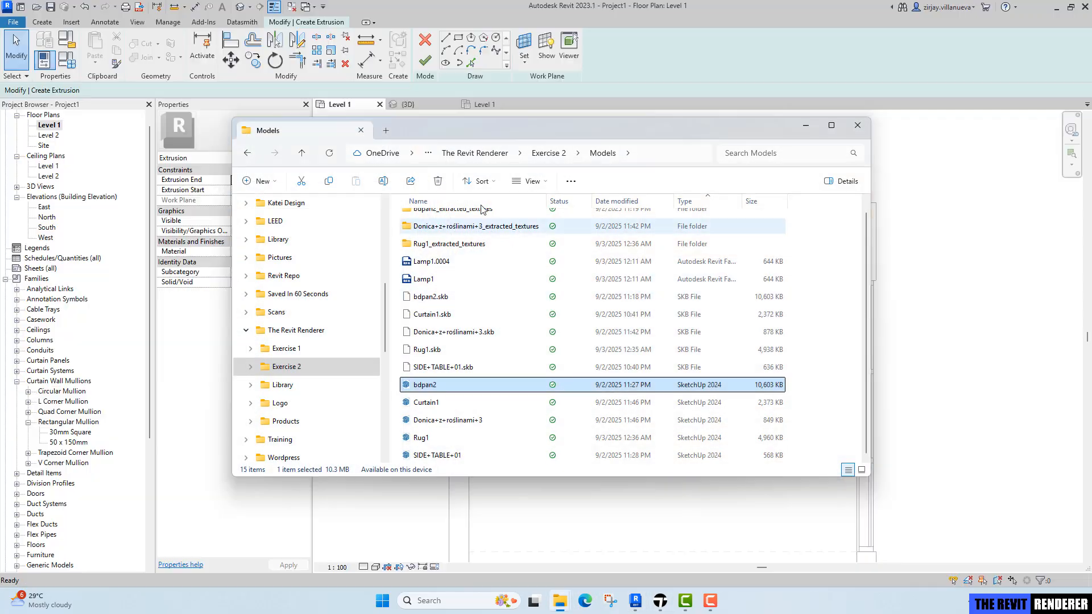
left_click(549, 153)
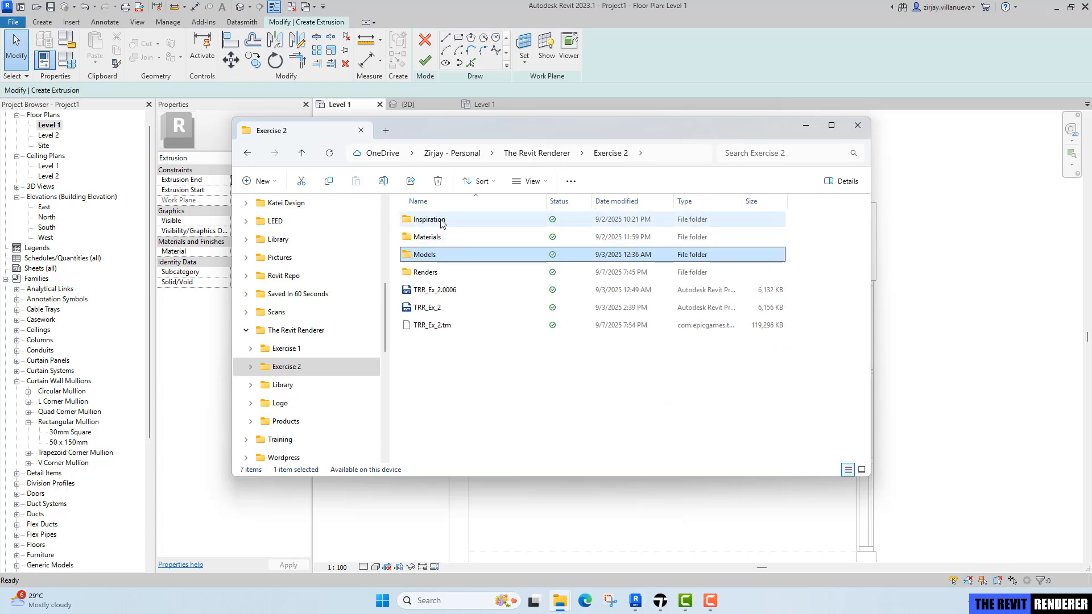
double_click(429, 219)
double_click(438, 233)
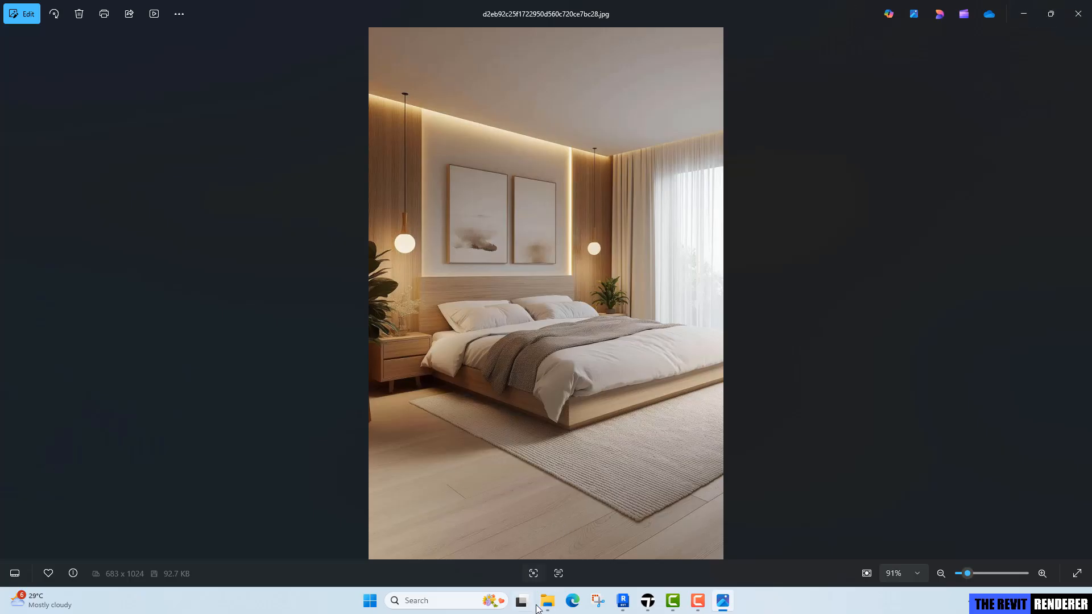
Check the pixel dimensions of the 'PL-03 - Formica 9436 Dry Blackwood full sheet_seamless' texture file in the Materials folder.
mouse_move(543, 603)
left_click(504, 563)
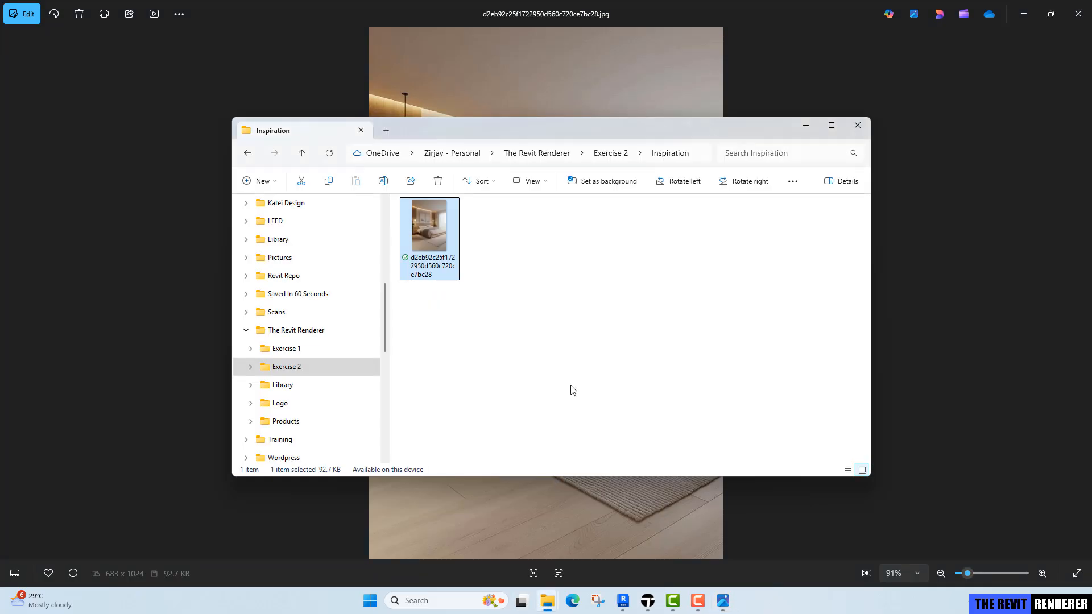
left_click(544, 155)
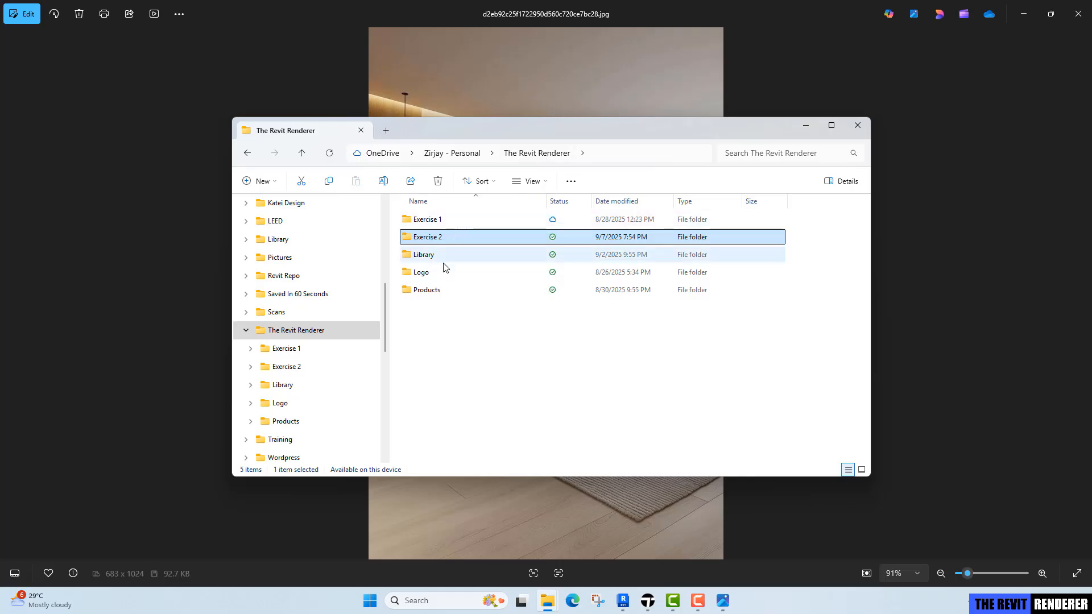
double_click(423, 237)
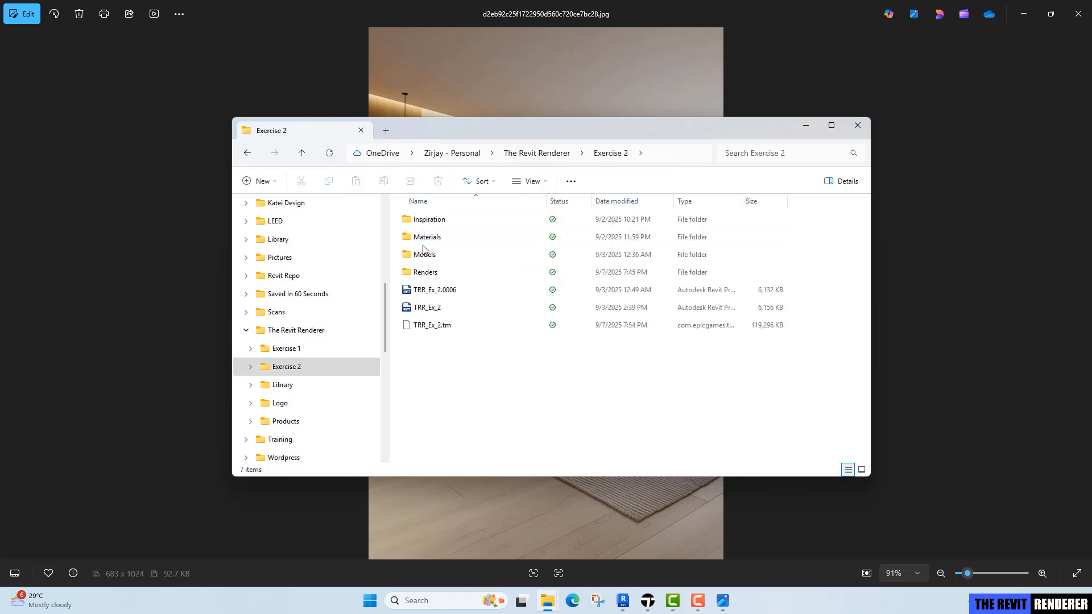
double_click(427, 237)
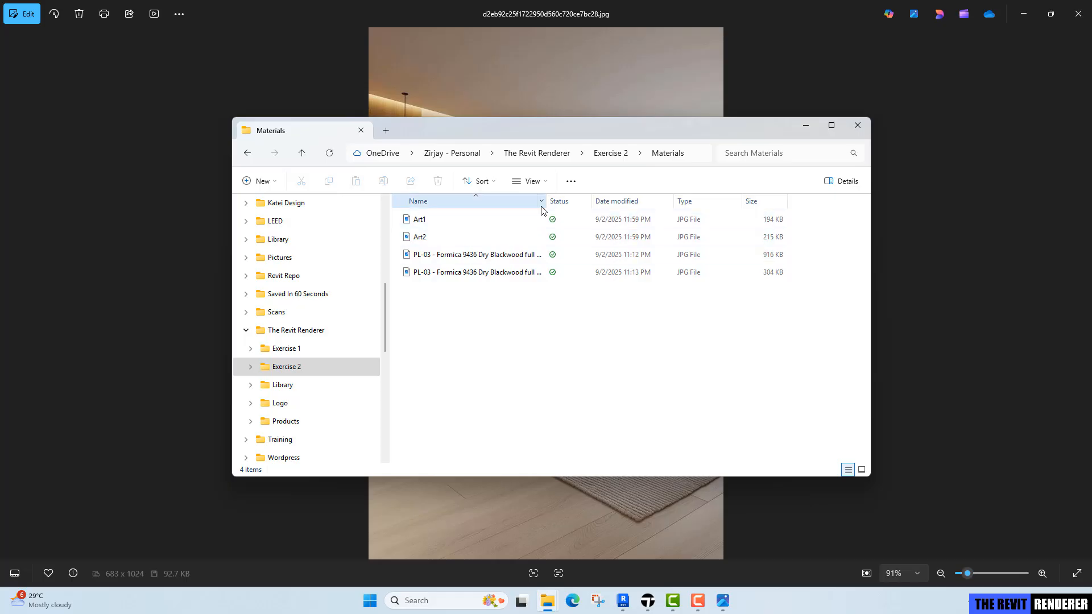
left_click_drag(559, 201, 637, 201)
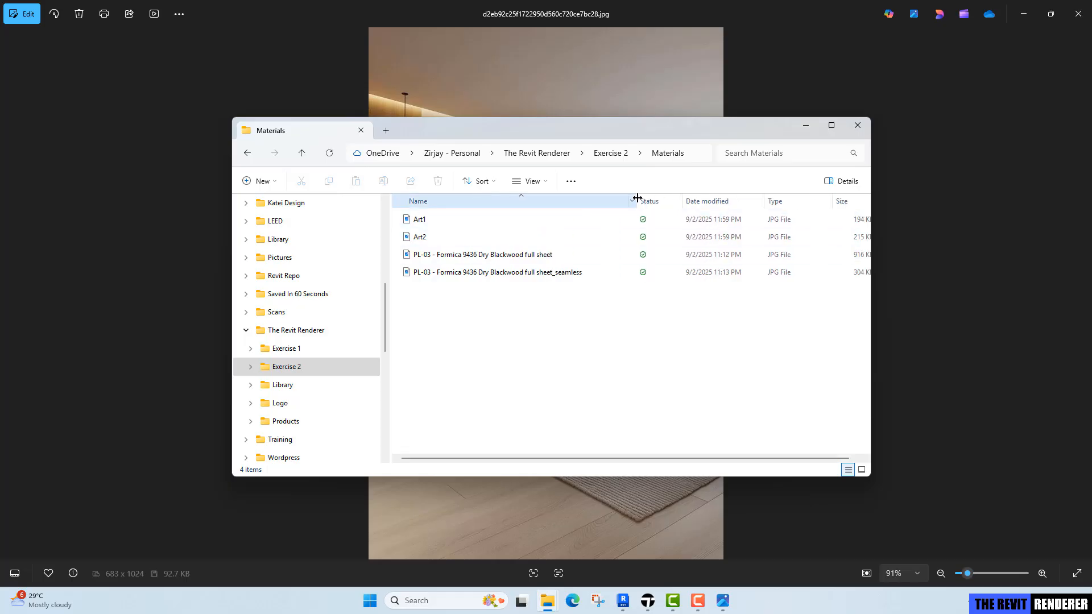
left_click(516, 274)
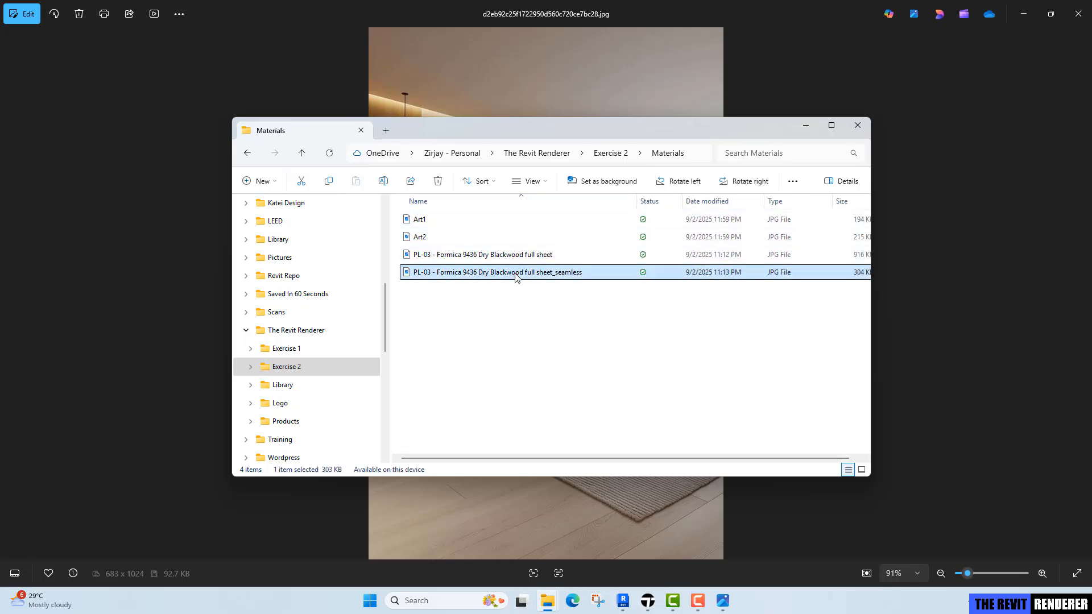
right_click(516, 275)
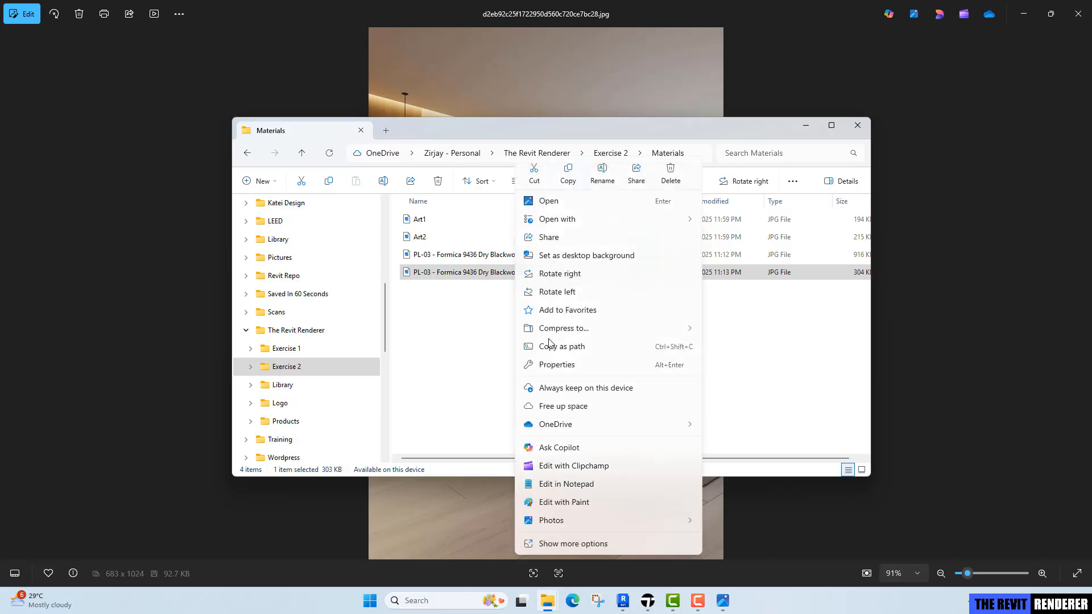
left_click(571, 366)
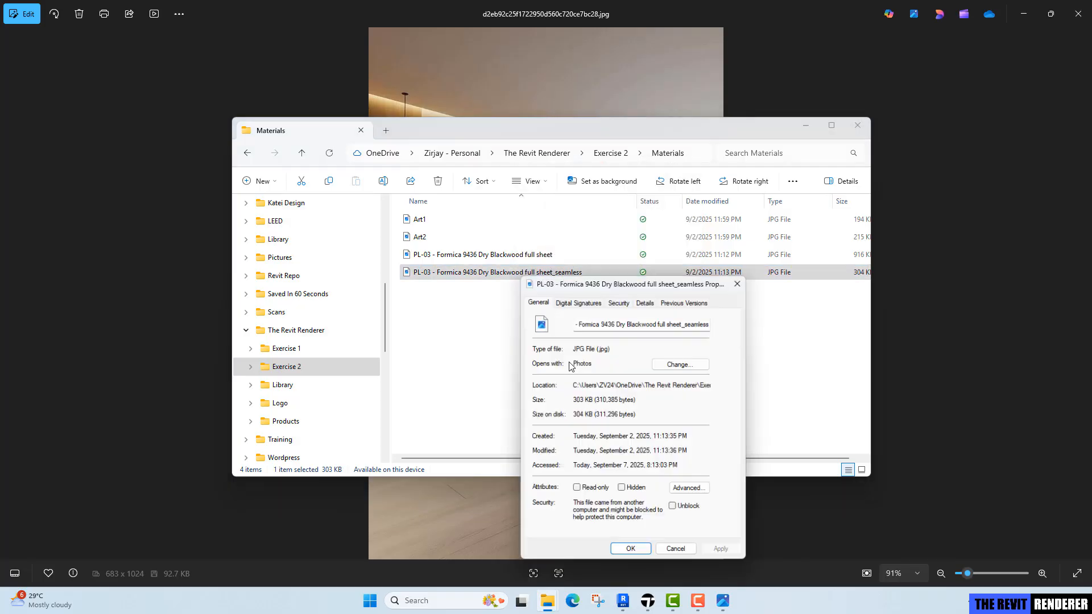
left_click(647, 302)
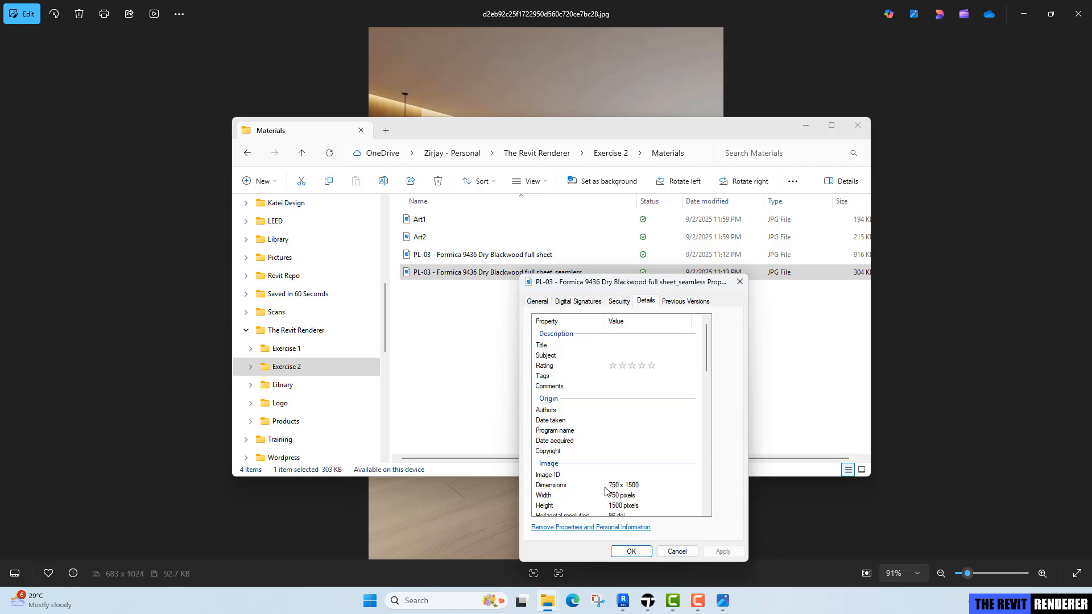
left_click(674, 552)
Open the extrusion's material browser, duplicate the Default material and name the copy PL-03.
left_click(623, 600)
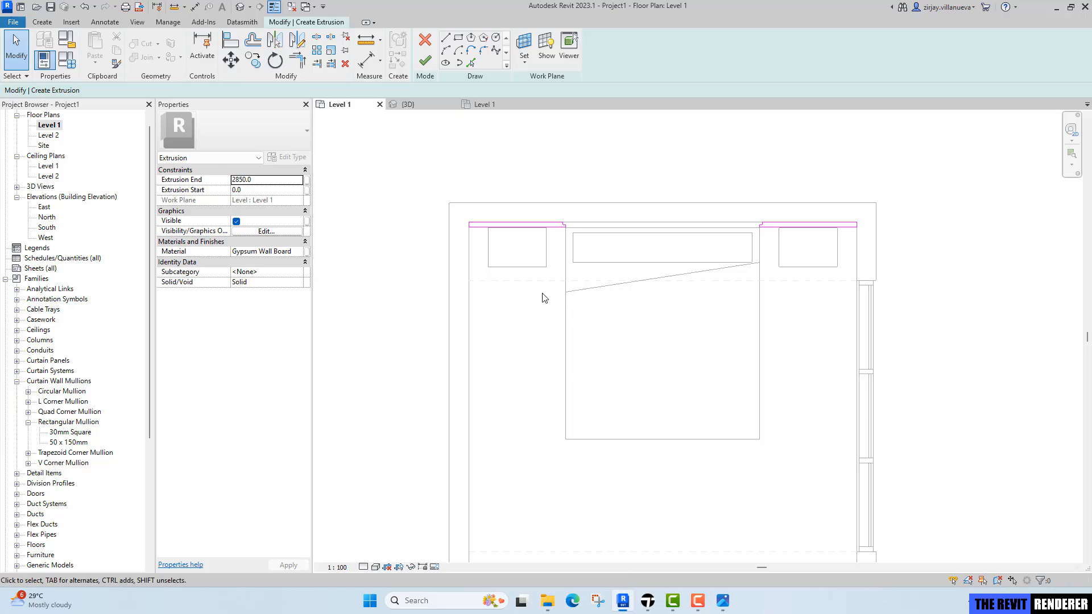
left_click(306, 251)
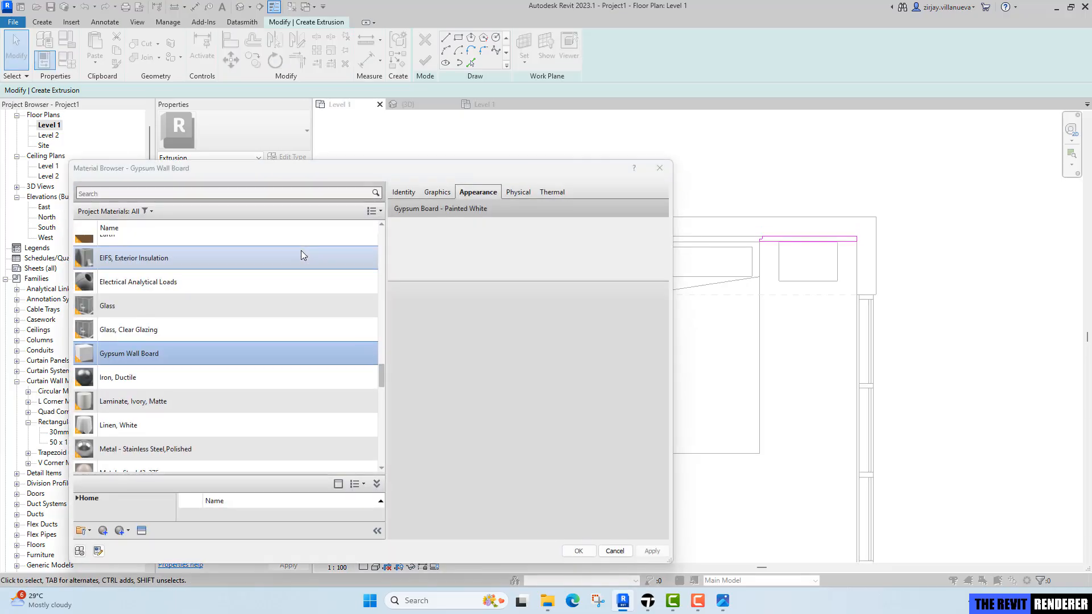
left_click(261, 278)
scroll(261, 278, "up", 5)
left_click(180, 272)
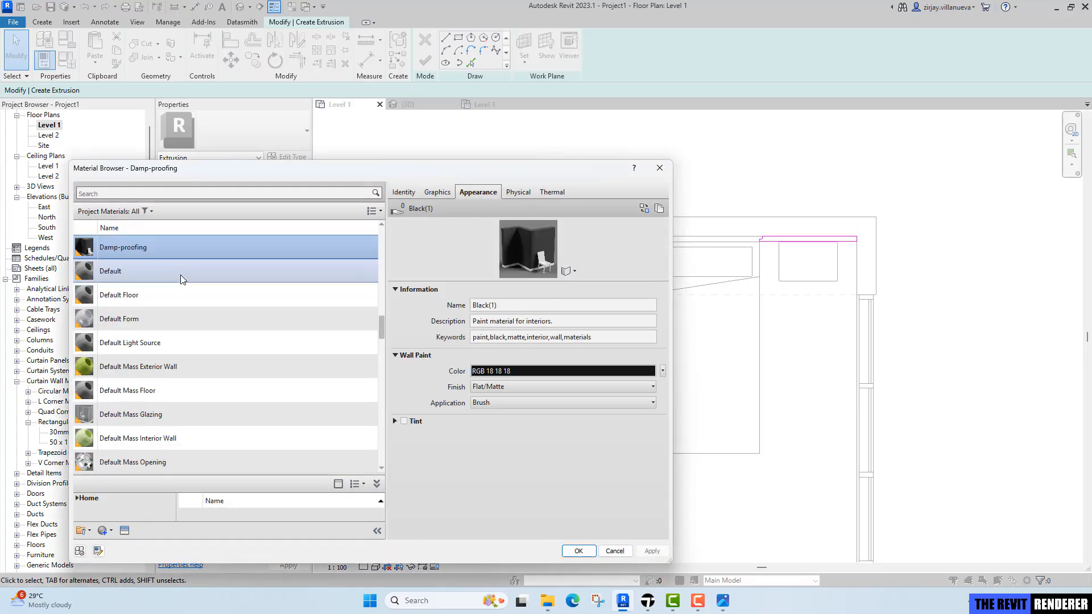
right_click(180, 275)
left_click(202, 295)
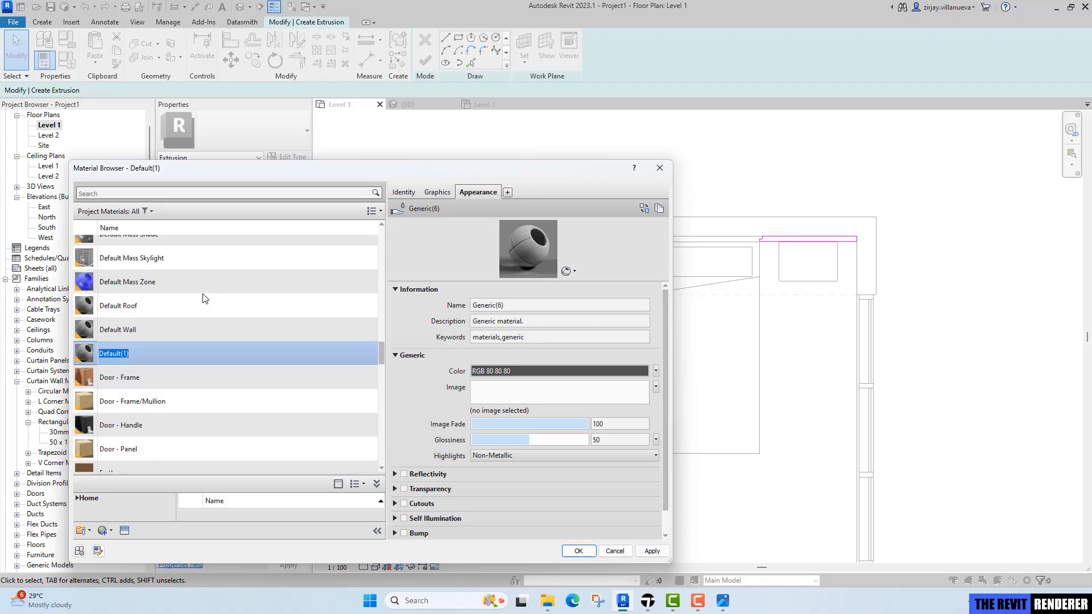
type("PL-03")
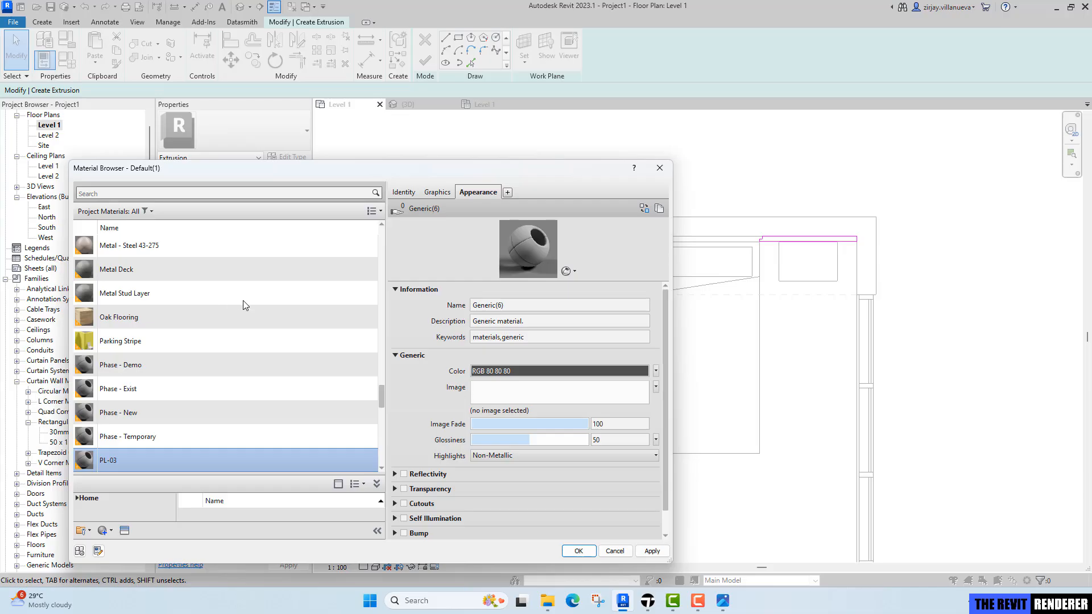
Enable Use Render Appearance in the PL-03 material's graphics settings.
scroll(213, 424, "down", 2)
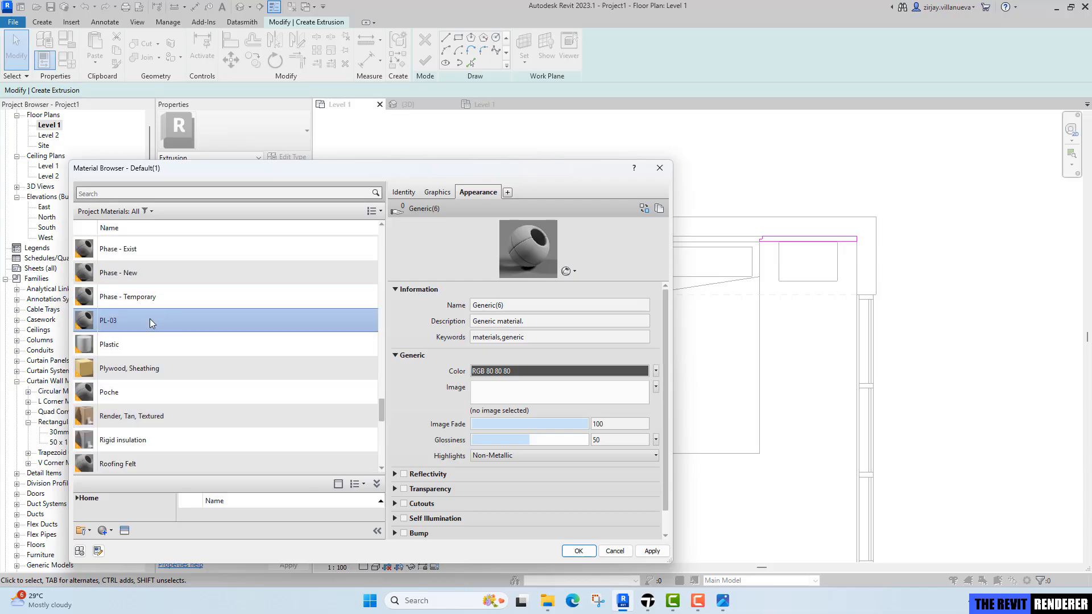
left_click(449, 196)
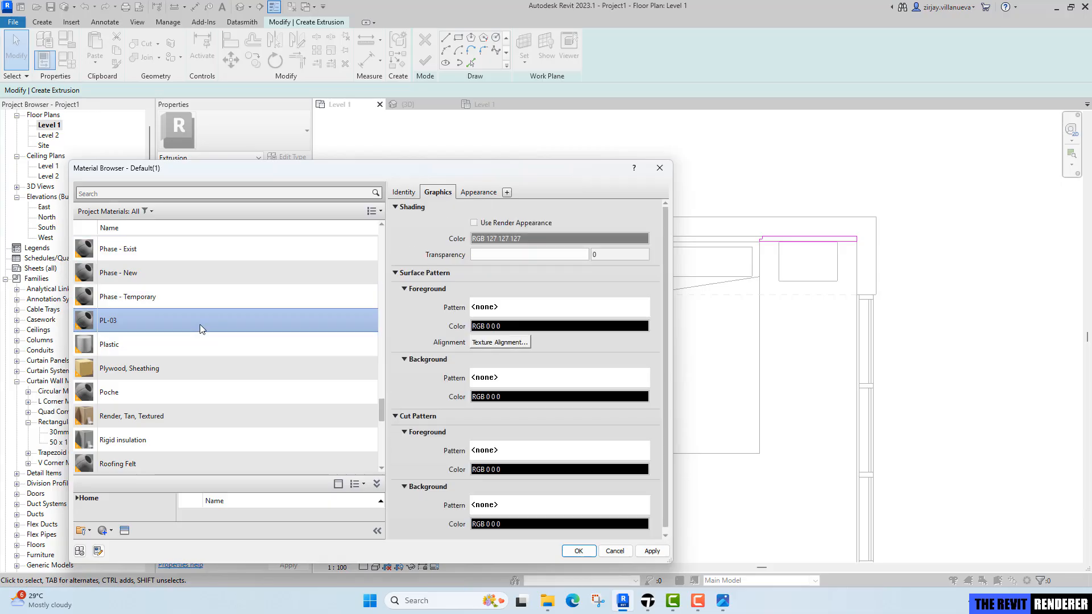
left_click(513, 224)
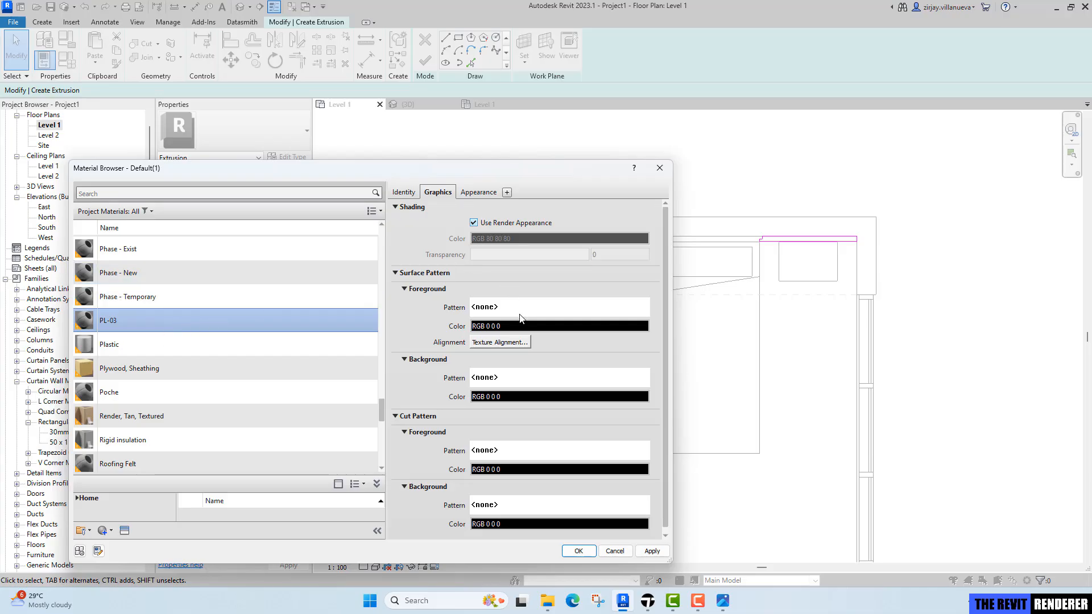
left_click(481, 194)
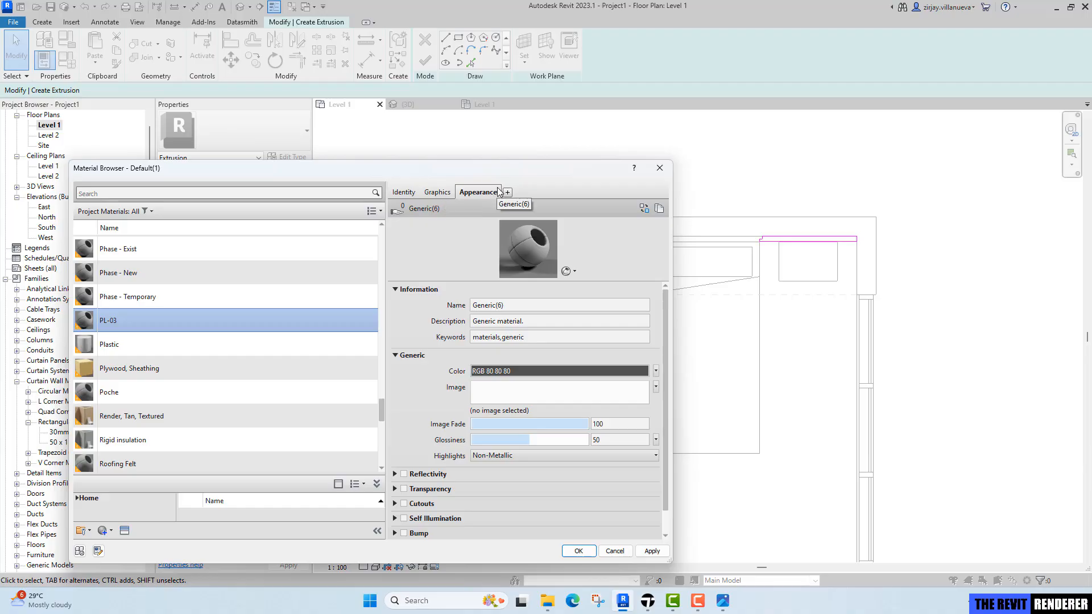
Load 'PL-03 - Formica 9436 Dry Blackwood full sheet_seamless.jpg' from Exercise 2 Materials as the material's appearance image.
left_click(507, 396)
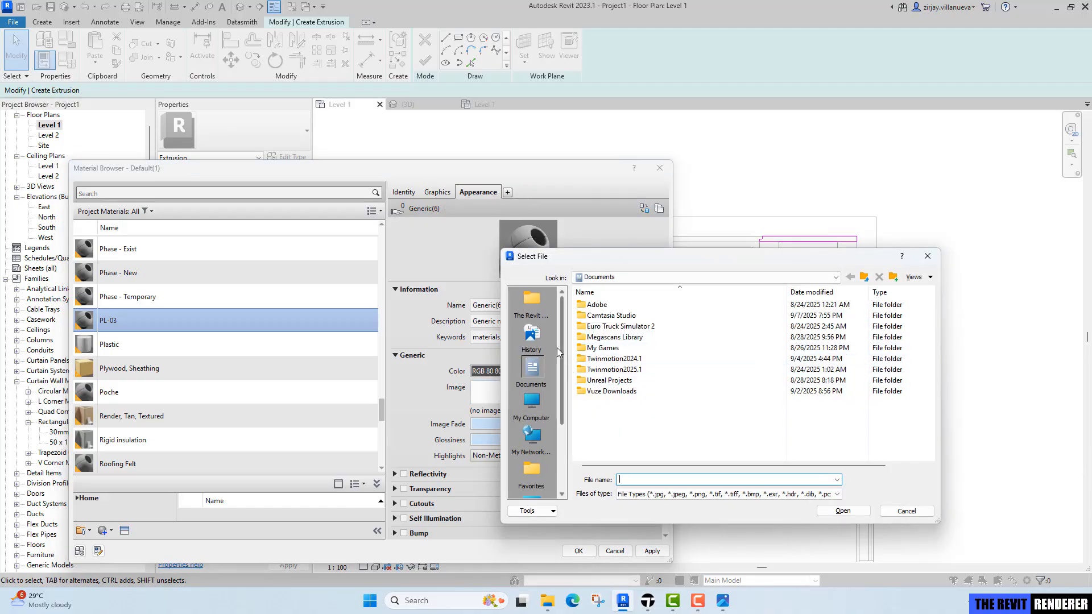
left_click(532, 304)
double_click(616, 323)
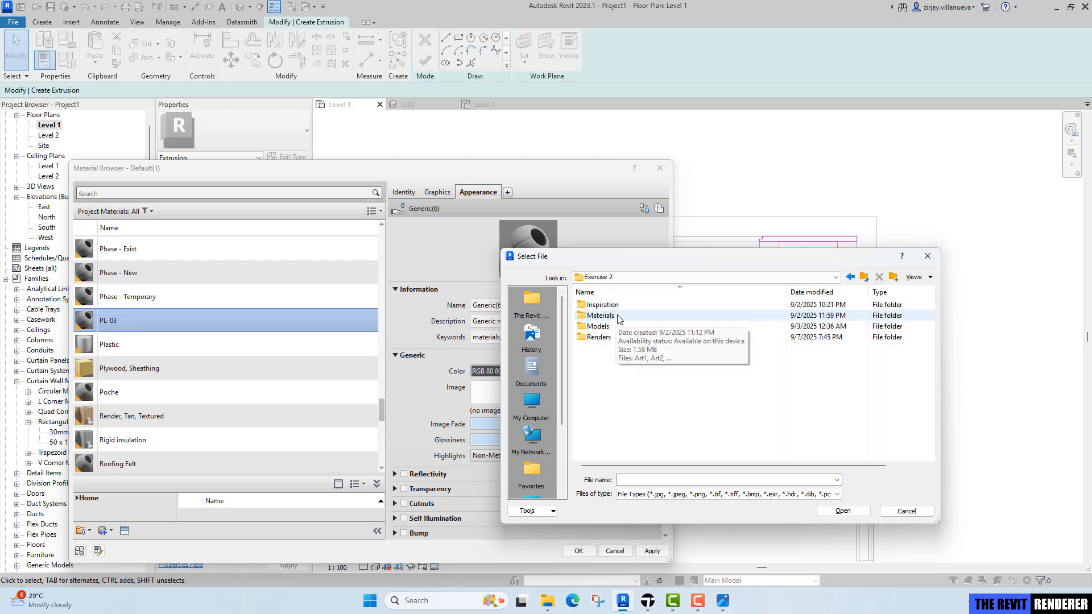
double_click(618, 317)
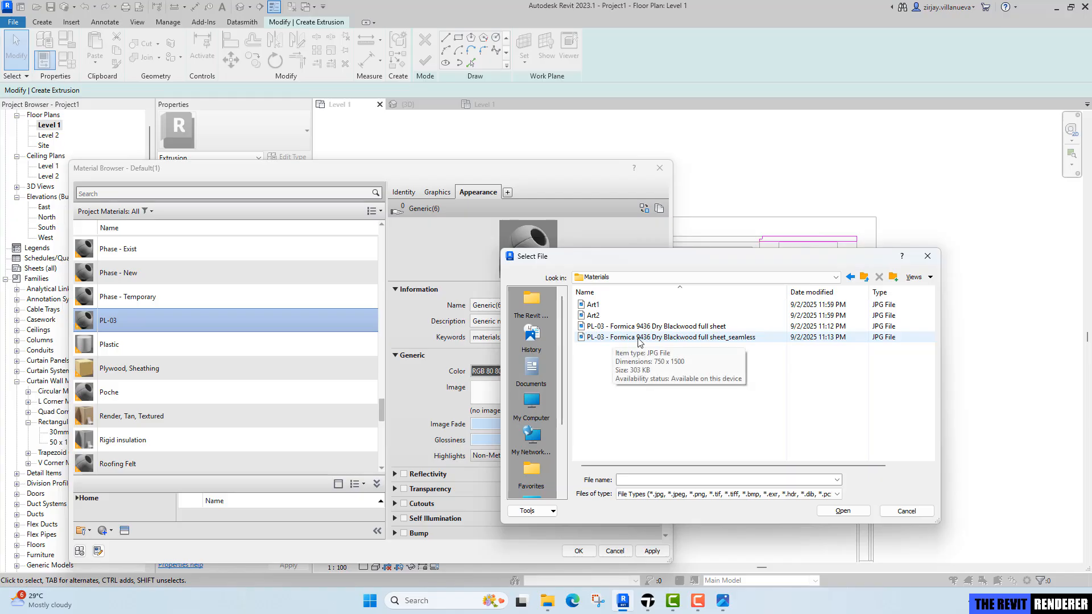
left_click(639, 340)
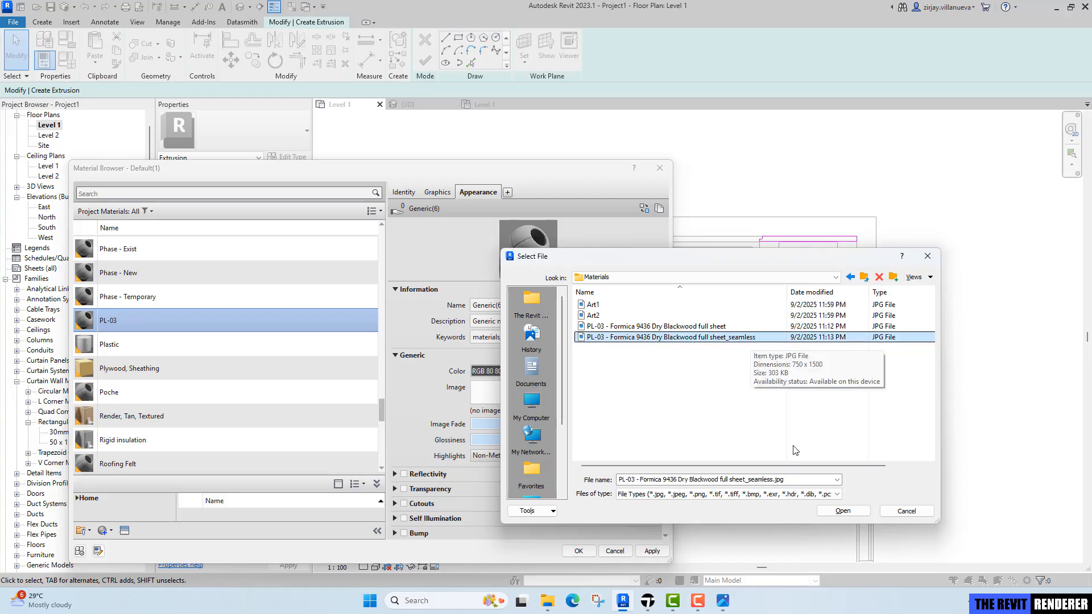
left_click(843, 511)
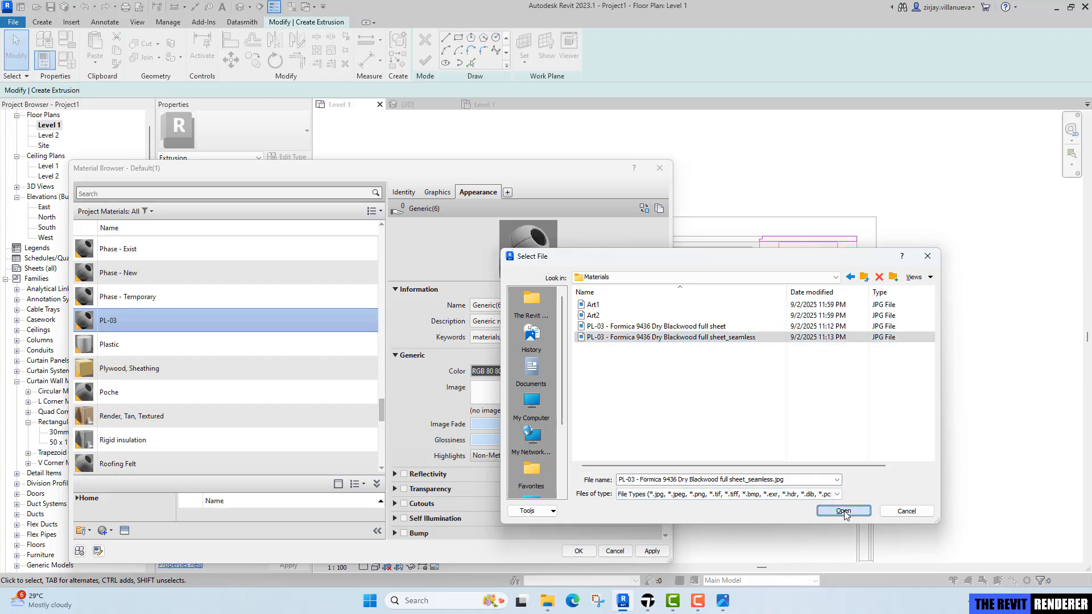
Unlock the texture's aspect ratio and set its sample size to 750 mm wide by 1500 mm high.
left_click(509, 396)
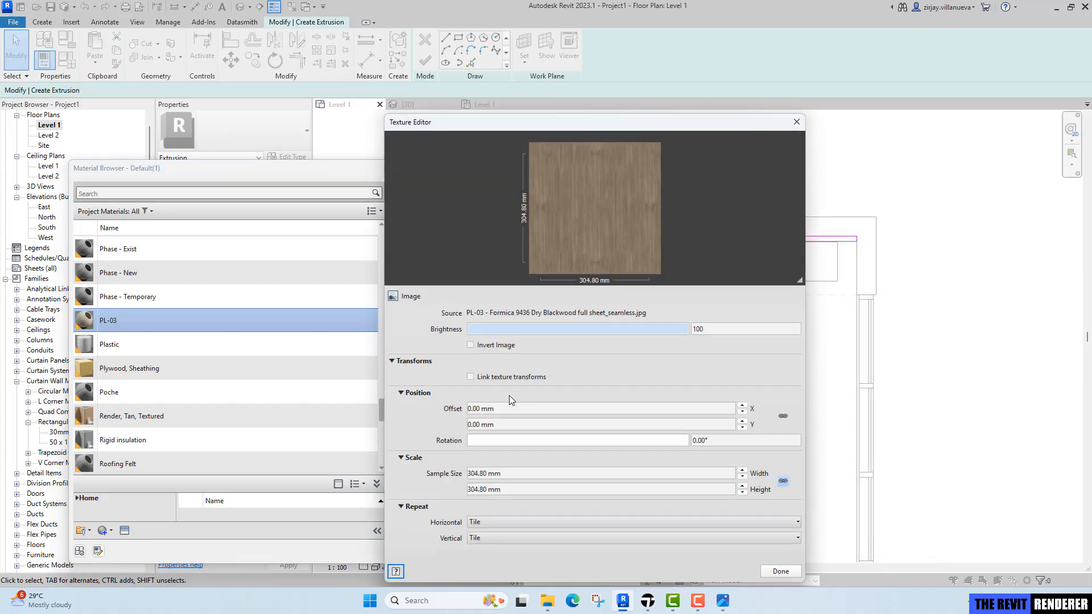
left_click(578, 475)
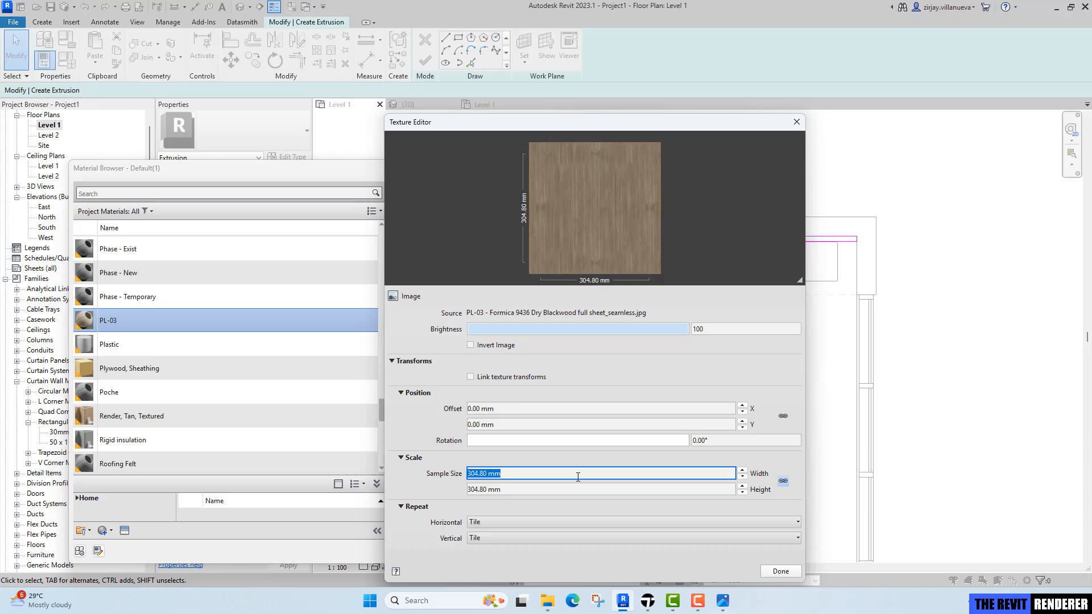
left_click(784, 483)
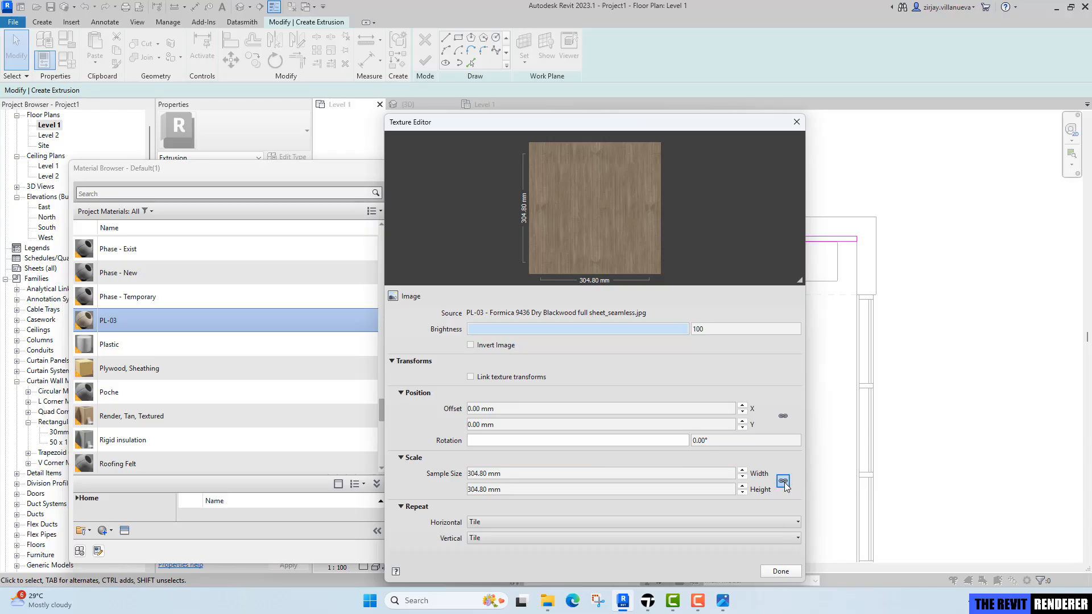
left_click(556, 475)
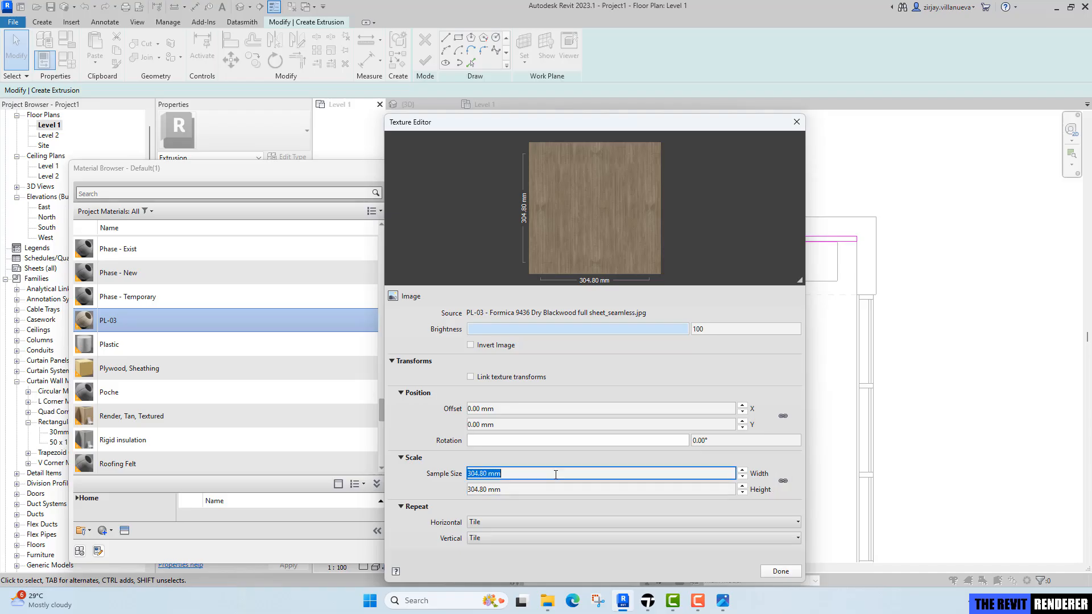
type("750")
key("Return")
left_click(549, 490)
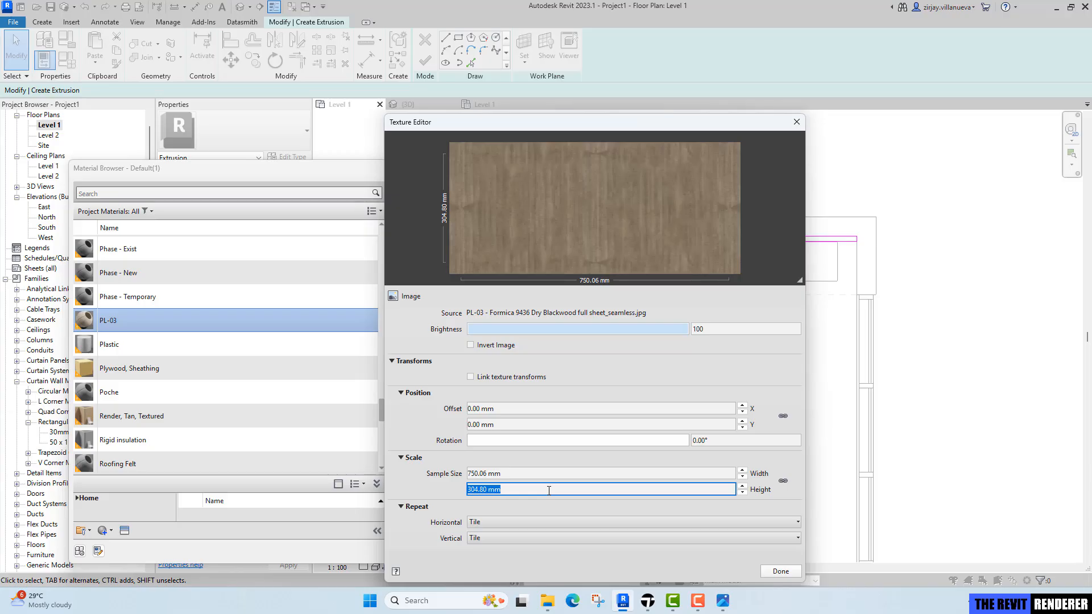
type("1500")
key("Return")
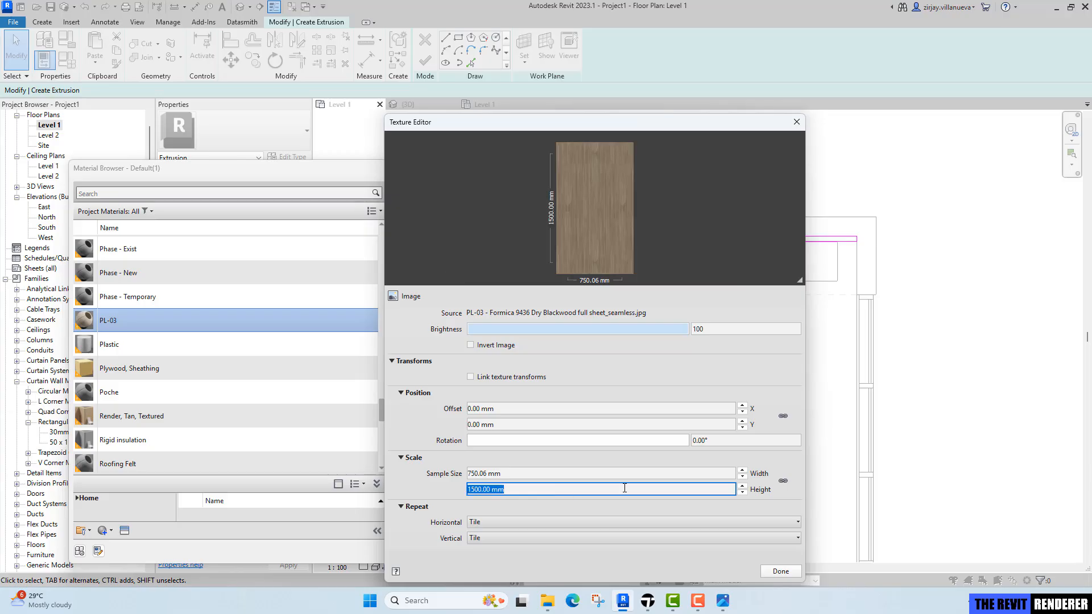
left_click(780, 571)
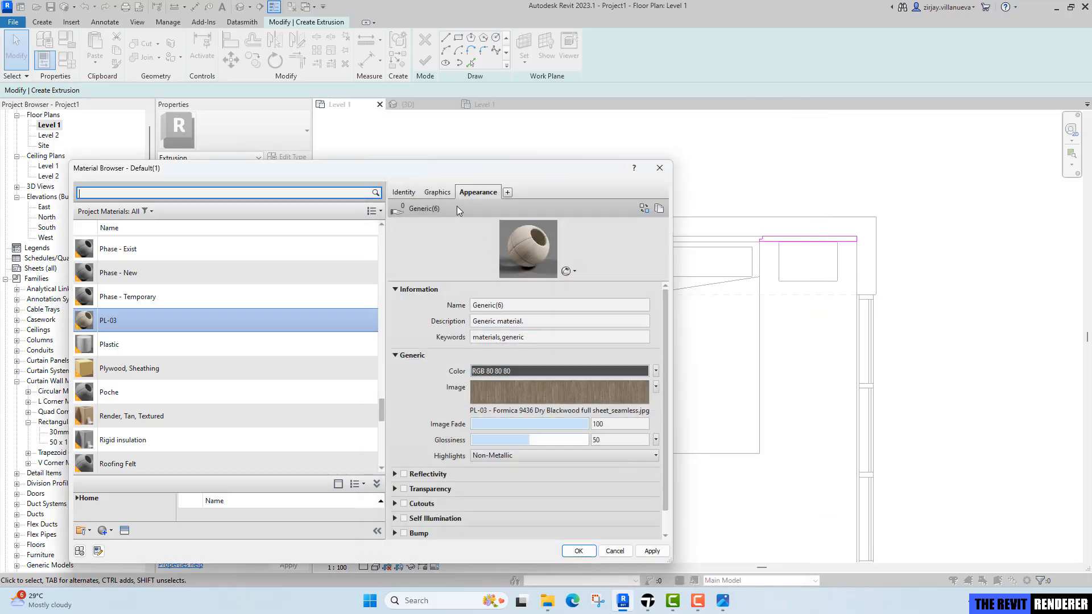
Confirm the PL-03 material and finish the extrusion sketch.
left_click(447, 193)
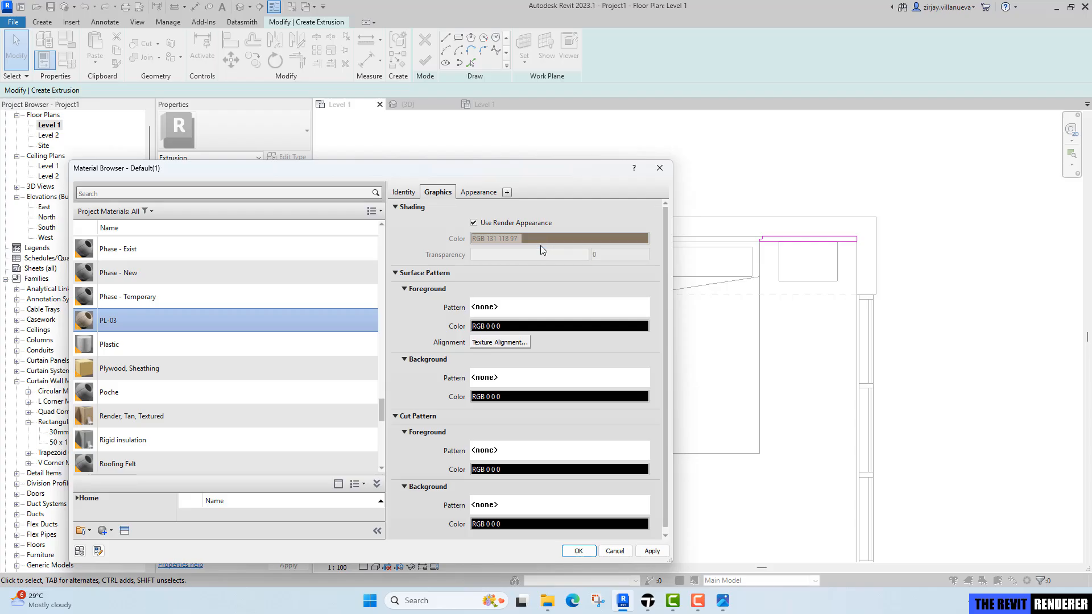
left_click(578, 551)
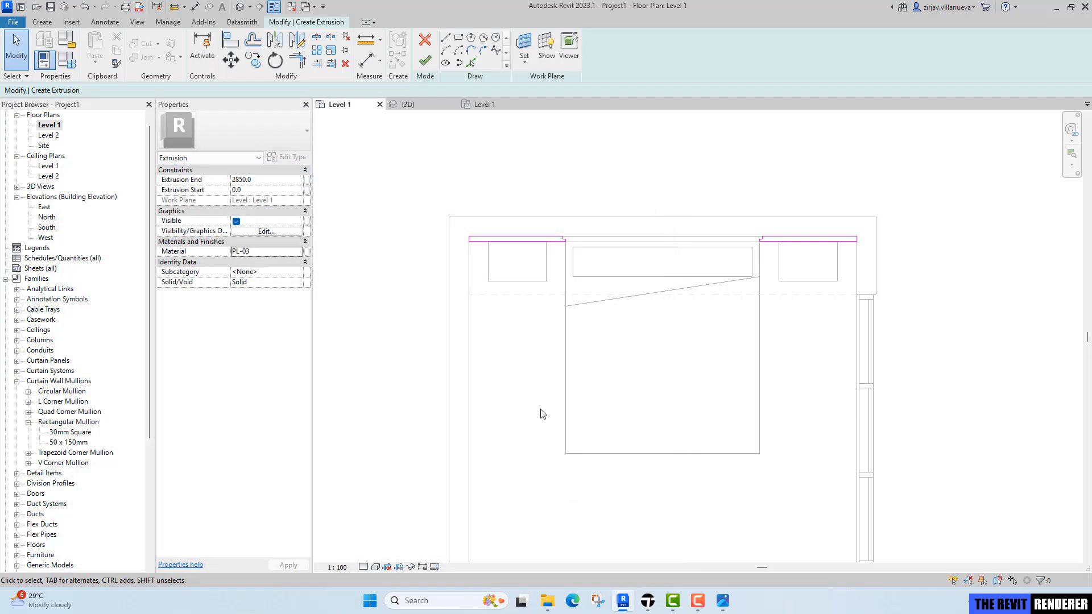
left_click(425, 60)
scroll(619, 190, "up", 2)
key("Escape")
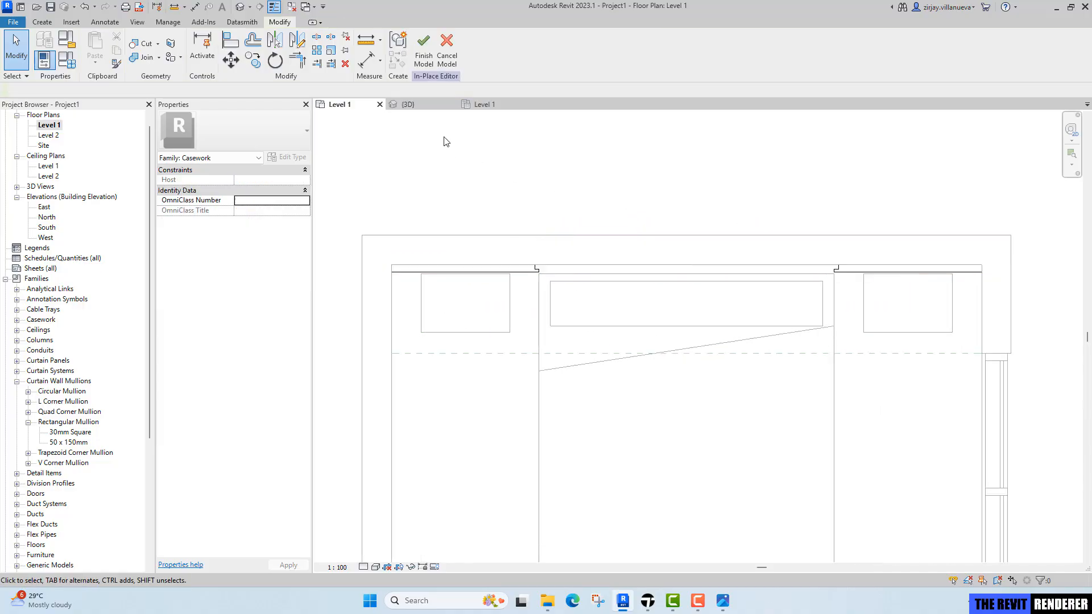
Switch to the 3D view and finish the in-place casework model.
scroll(637, 283, "up", 3)
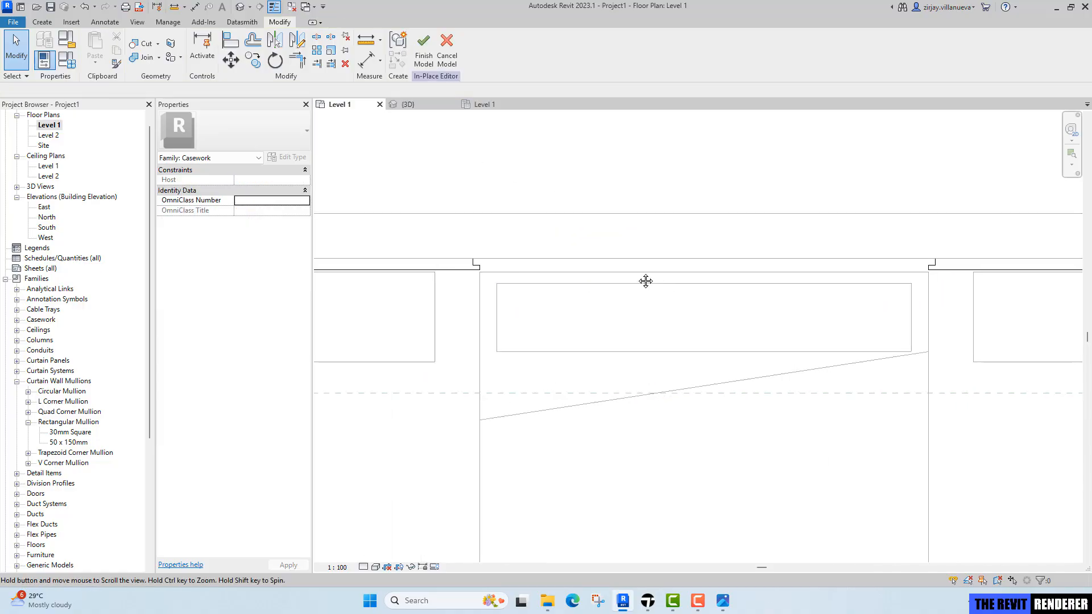
left_click(421, 104)
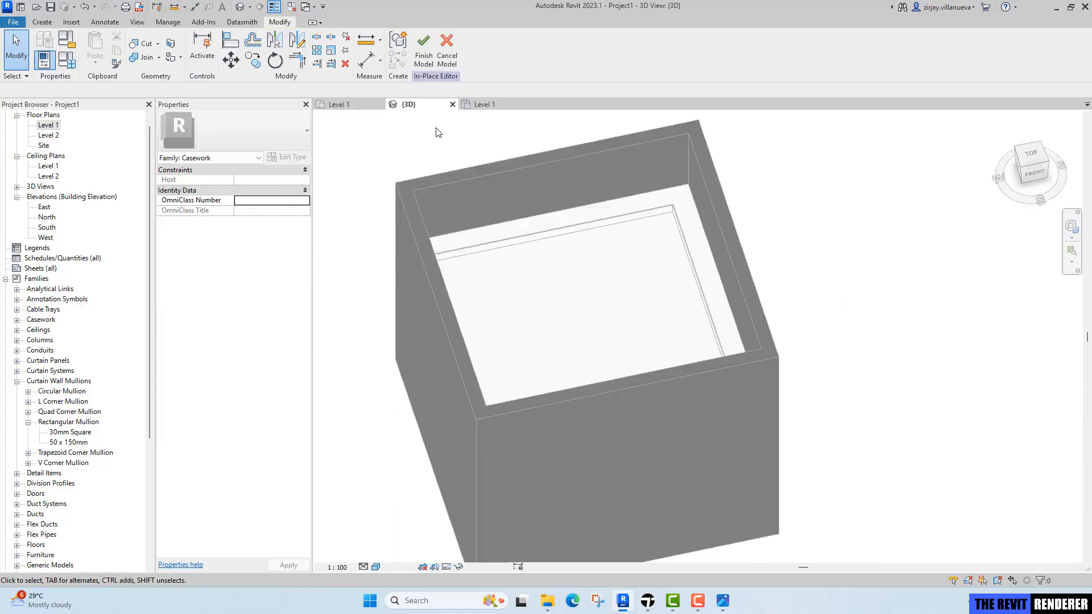
left_click(425, 52)
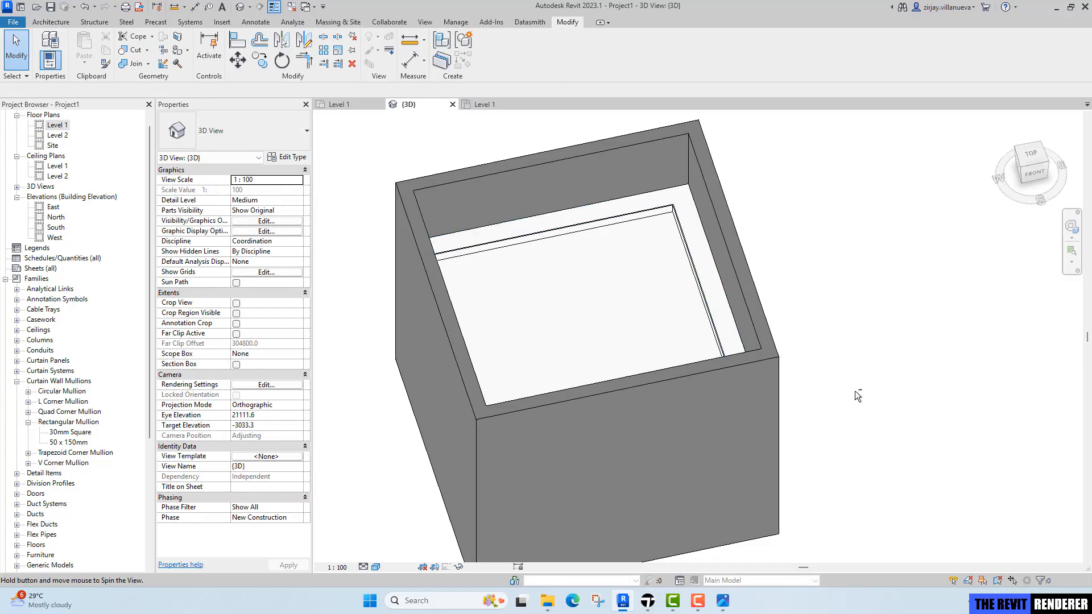
Select the headboard panels and temporarily isolate the casework category in the 3D view.
middle_click_drag(855, 391, 701, 237, "shift")
middle_click_drag(759, 384, 743, 355, "shift")
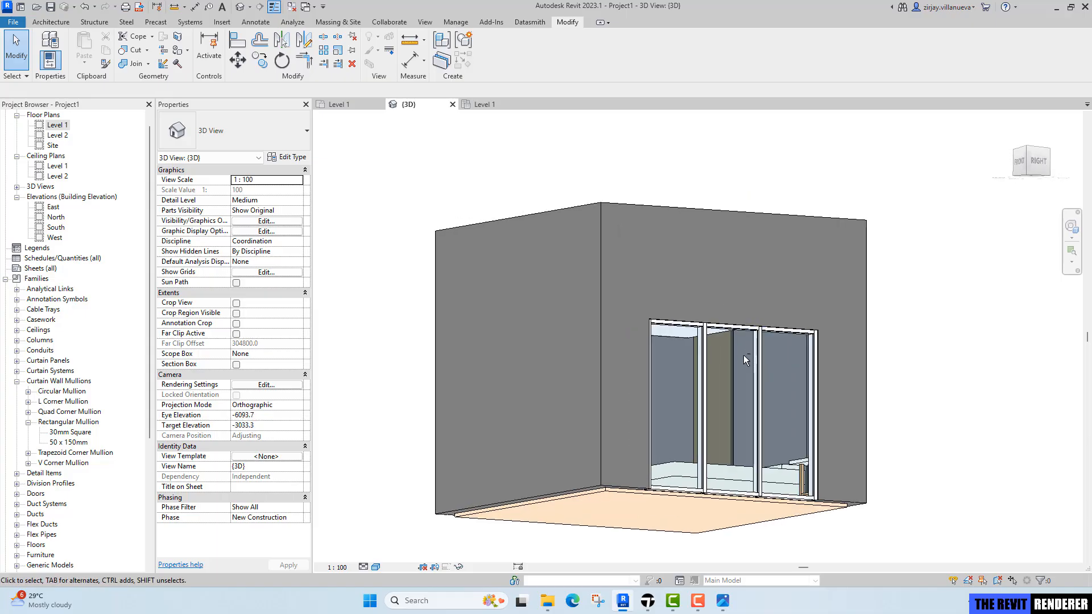
left_click(731, 366)
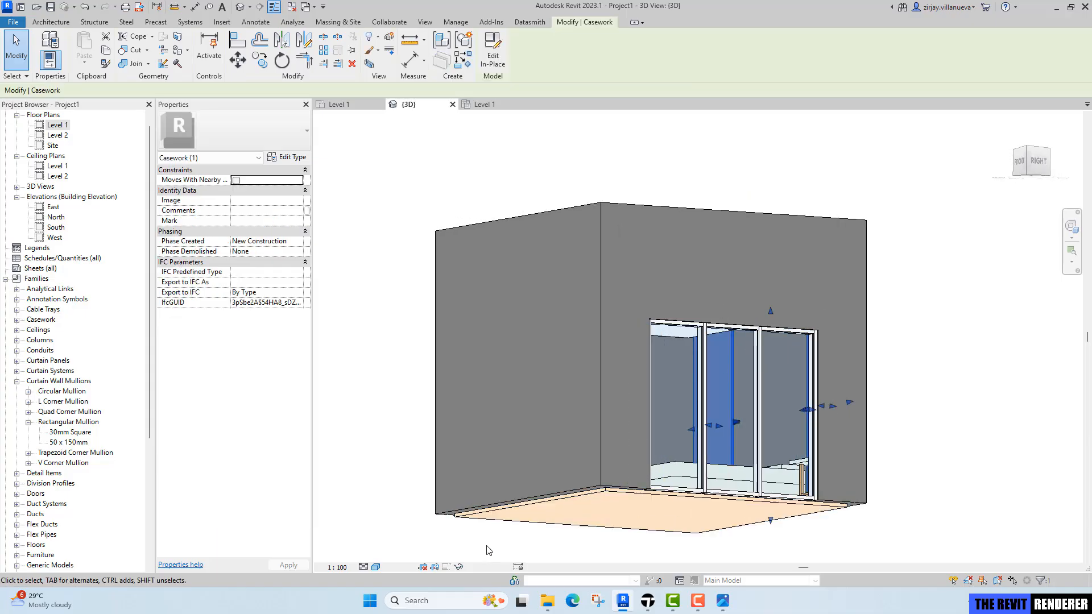
left_click(459, 567)
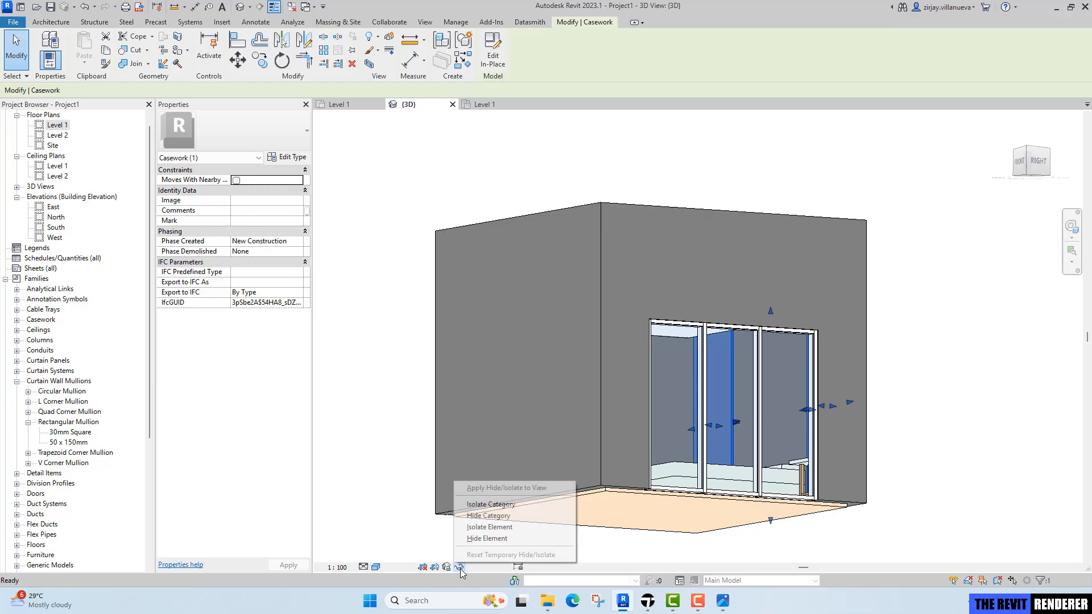
left_click(496, 504)
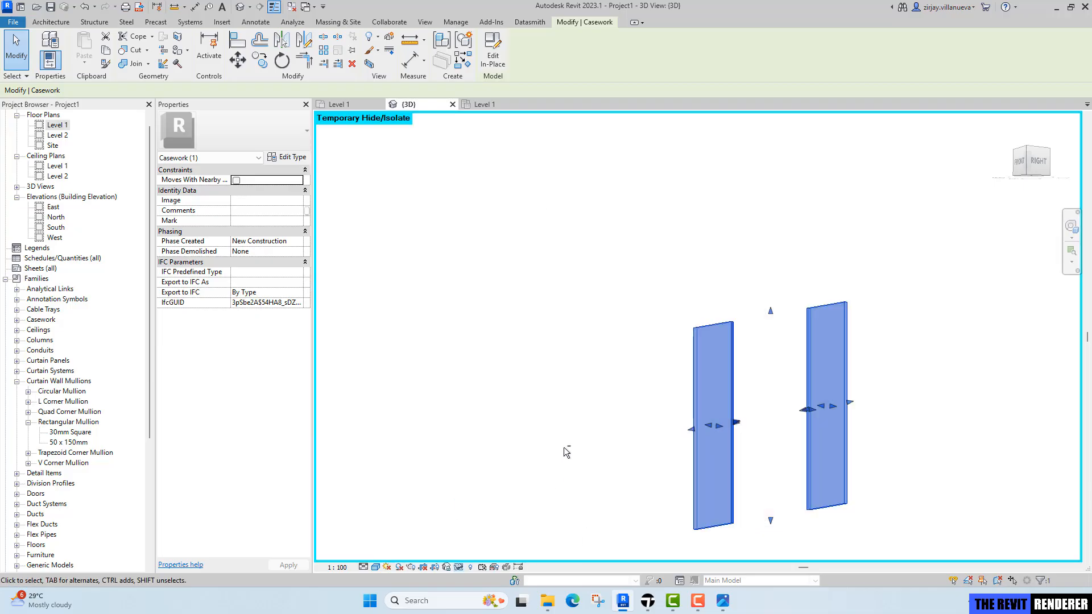
middle_click_drag(564, 448, 810, 573, "shift")
middle_click_drag(780, 484, 659, 413)
left_click(750, 454)
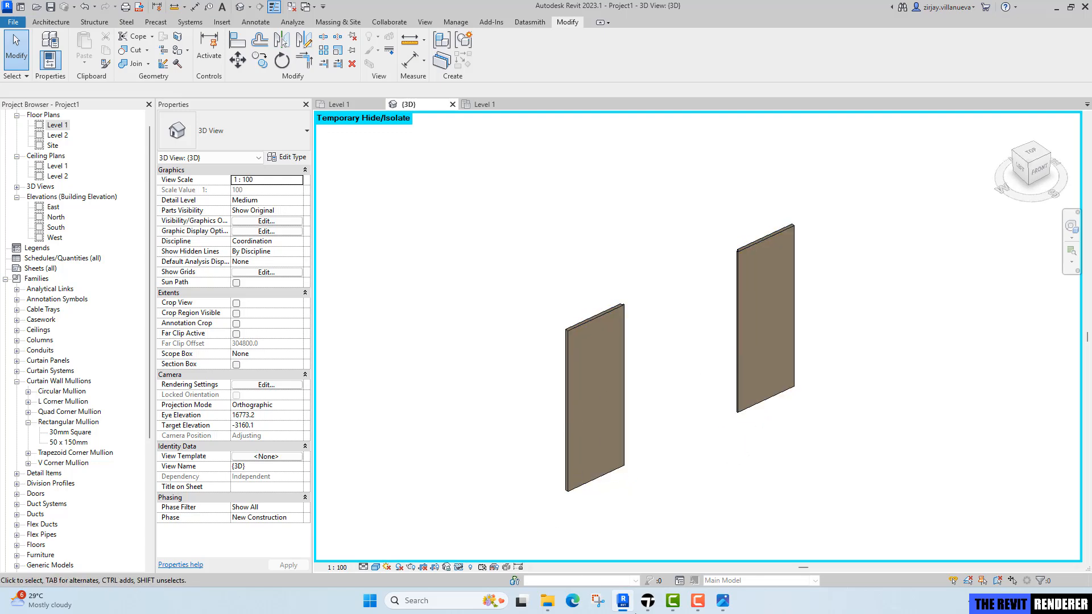
Review the reference bedroom render image.
left_click(722, 601)
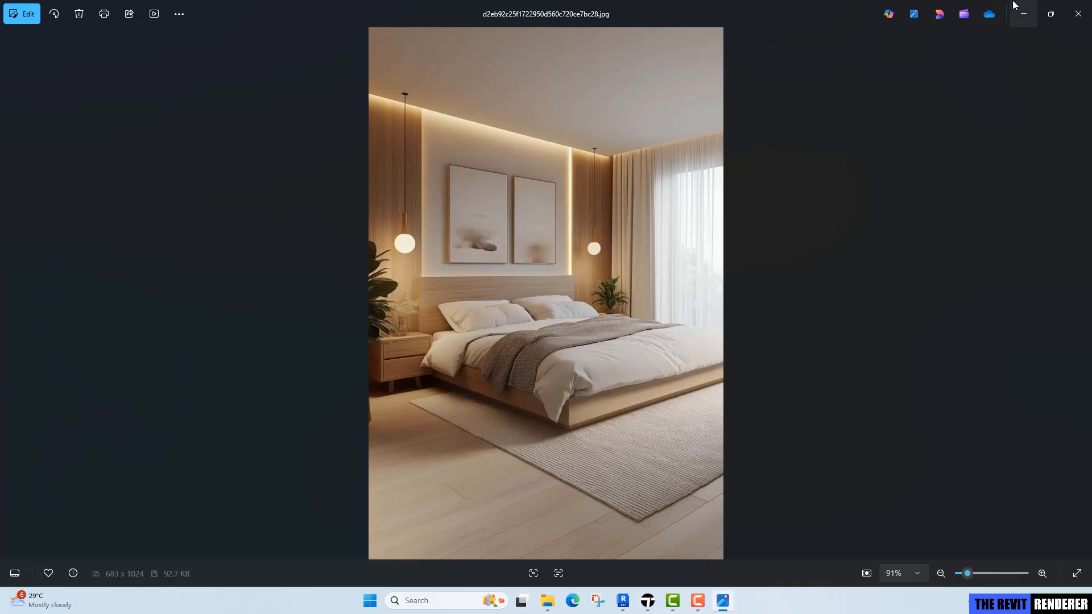
left_click(1024, 14)
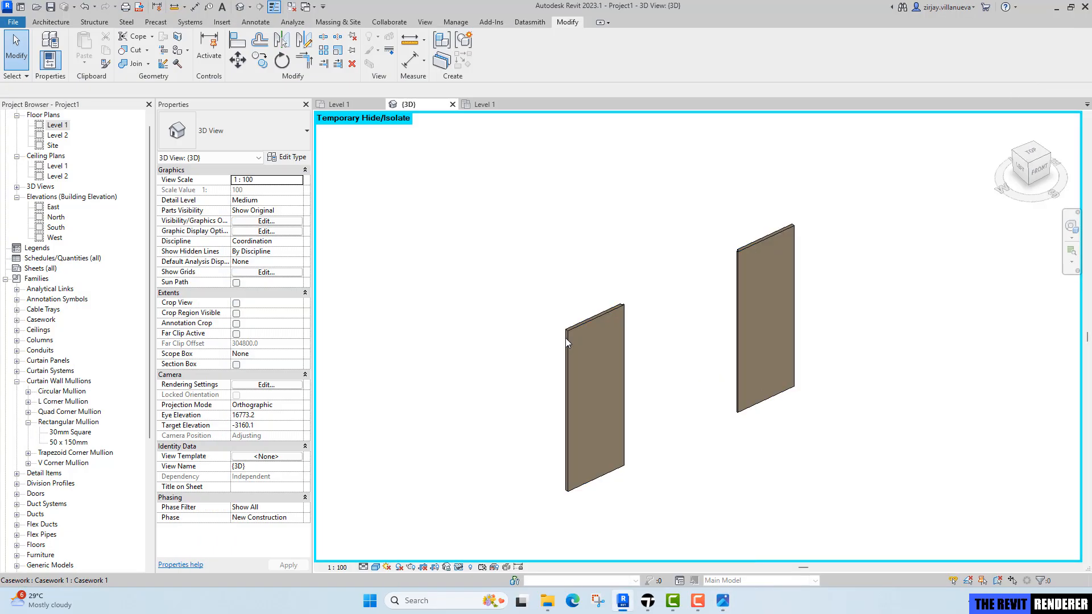
Edit the panels in place and sketch a rectangular extrusion along the wall between the two side panels in Level 1 plan.
left_click(598, 316)
left_click(492, 62)
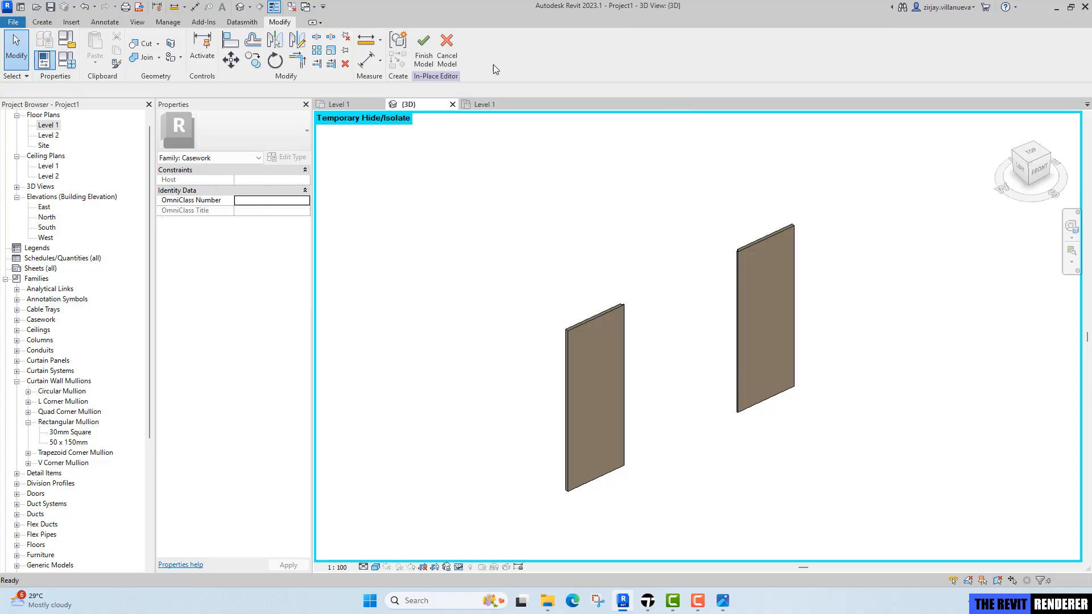
left_click(340, 104)
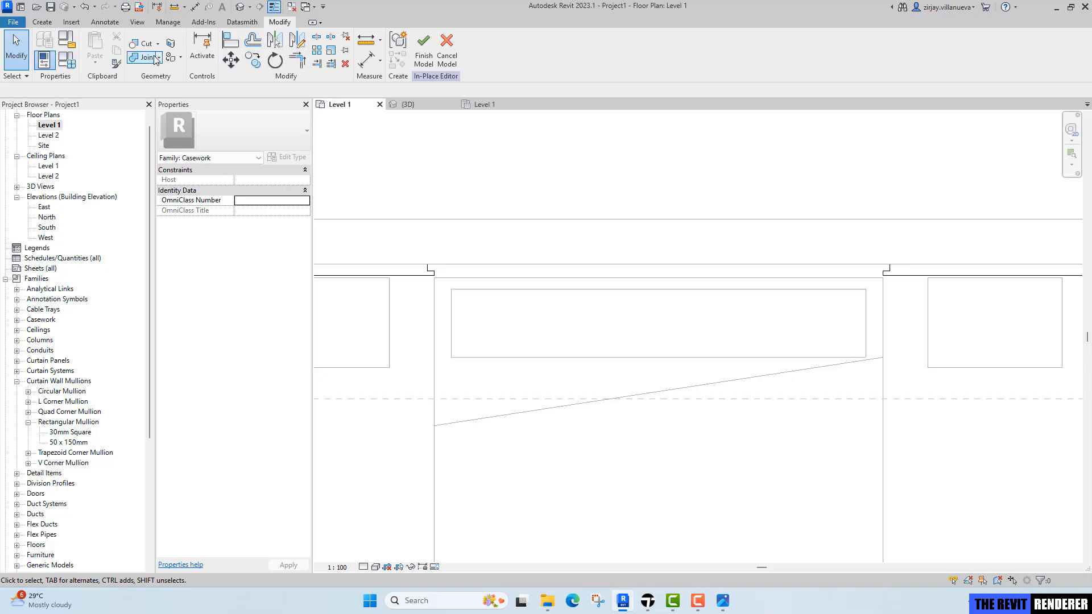
left_click(42, 23)
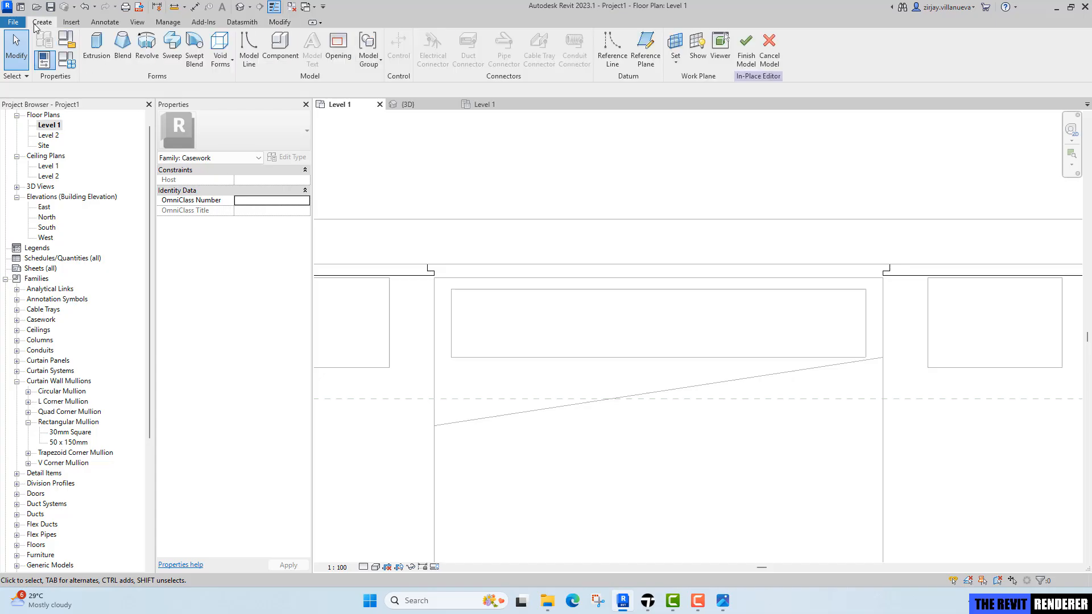
left_click(96, 49)
left_click(458, 37)
scroll(435, 313, "up", 2)
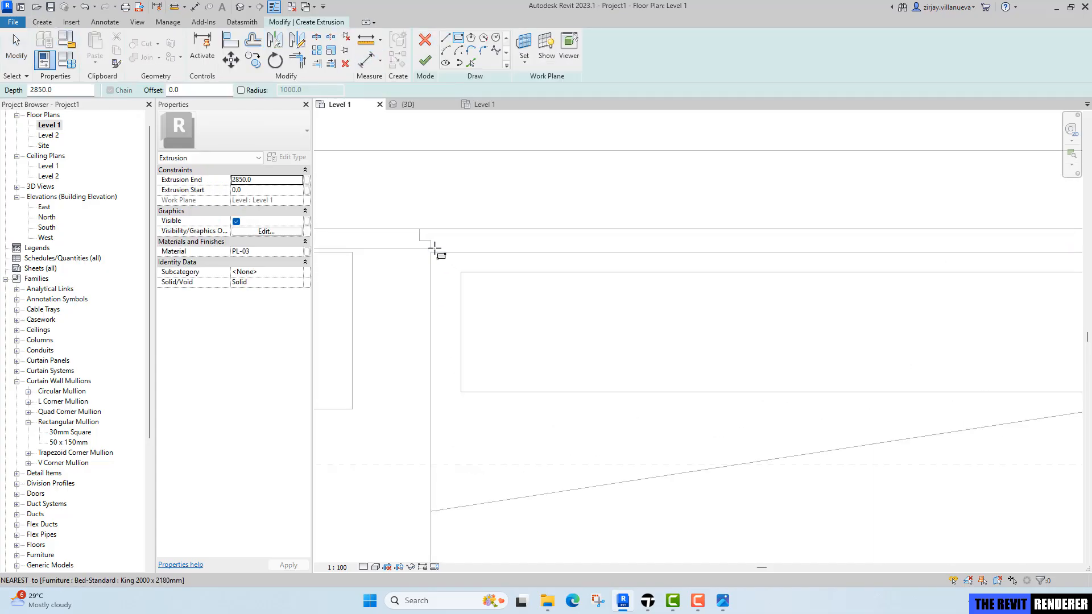
left_click(434, 247)
middle_click_drag(1042, 258, 757, 287)
scroll(894, 281, "up", 2)
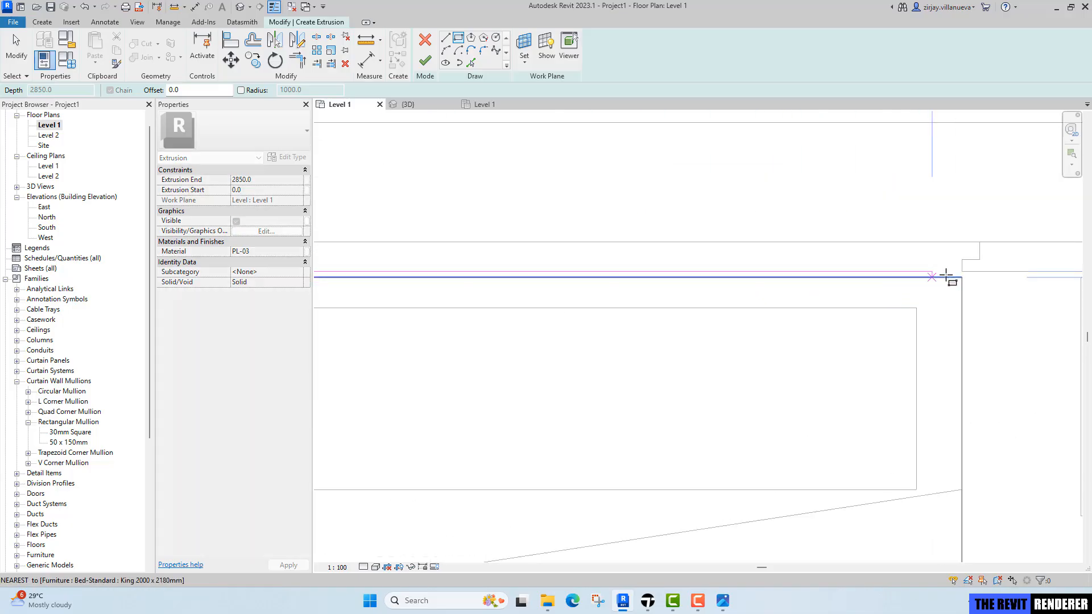
left_click(963, 260)
Set the extrusion end to 1050 mm and finish the extrusion.
scroll(597, 323, "down", 3)
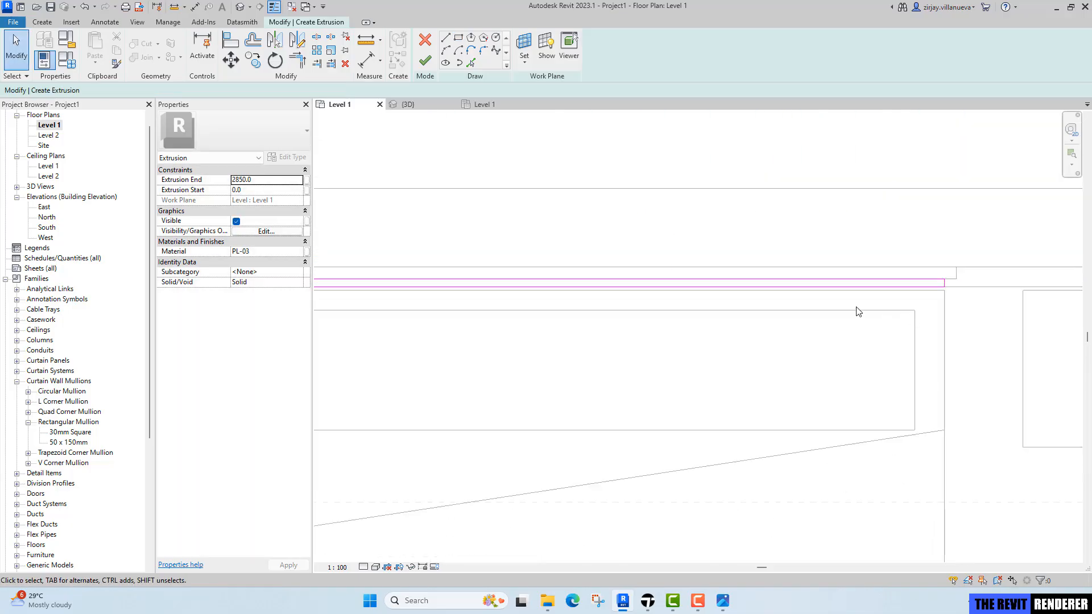
key("Escape")
key("Escape")
left_click(271, 179)
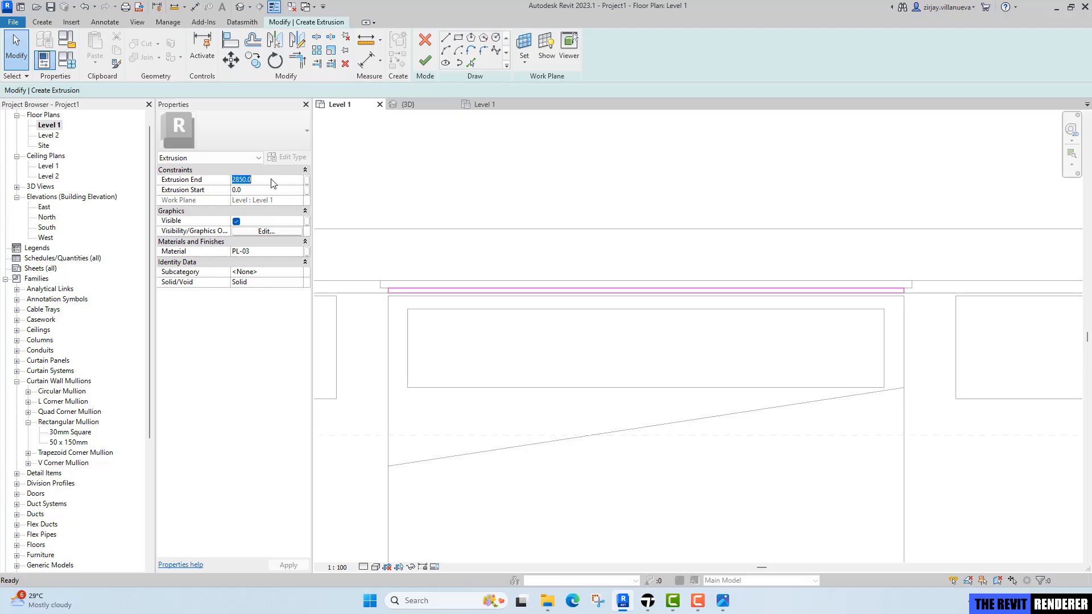
type("105")
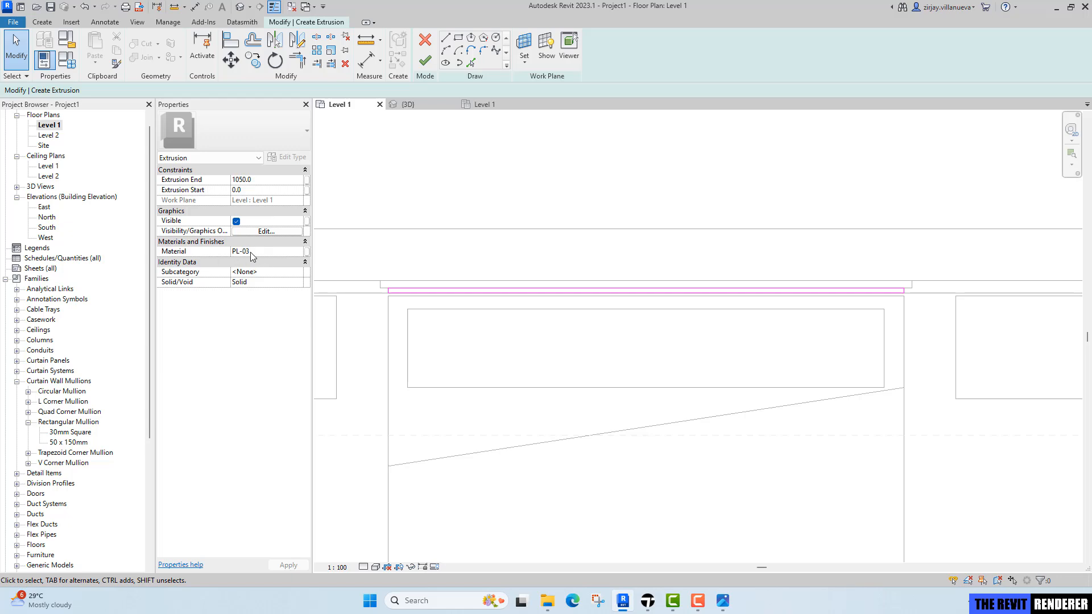
left_click(424, 61)
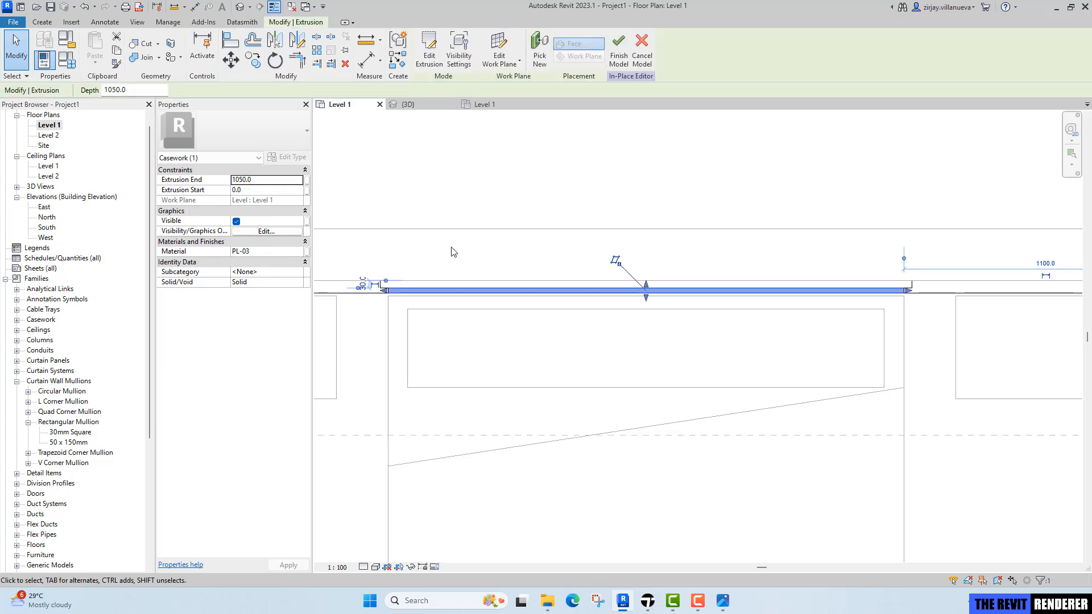
Sketch a second thin rectangular extrusion in front of the lower panel with its end at 1020 mm, and finish it.
scroll(375, 239, "up", 3)
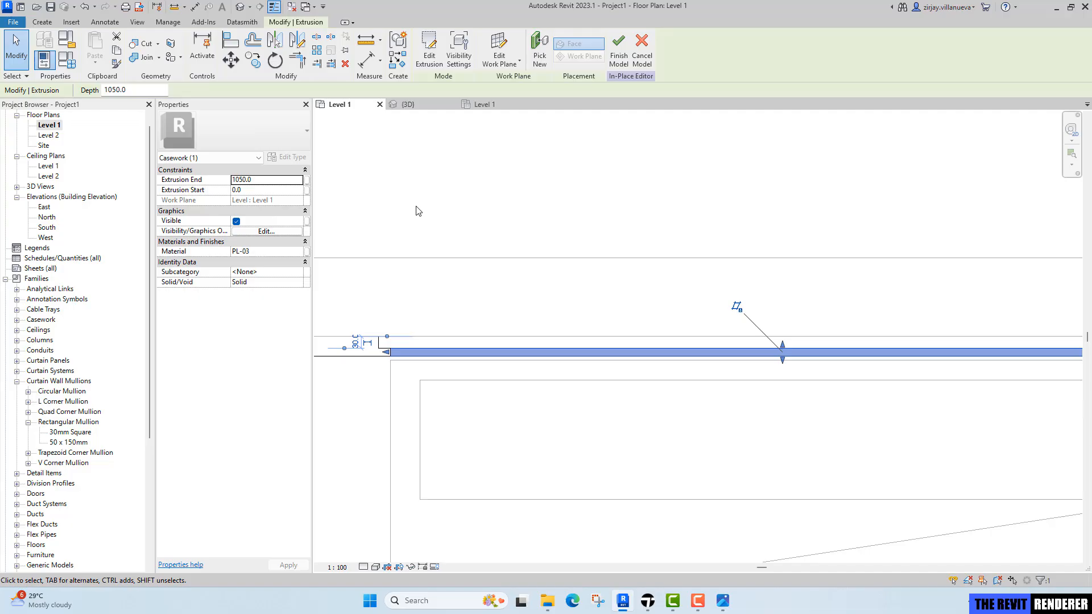
key("c")
left_click(43, 22)
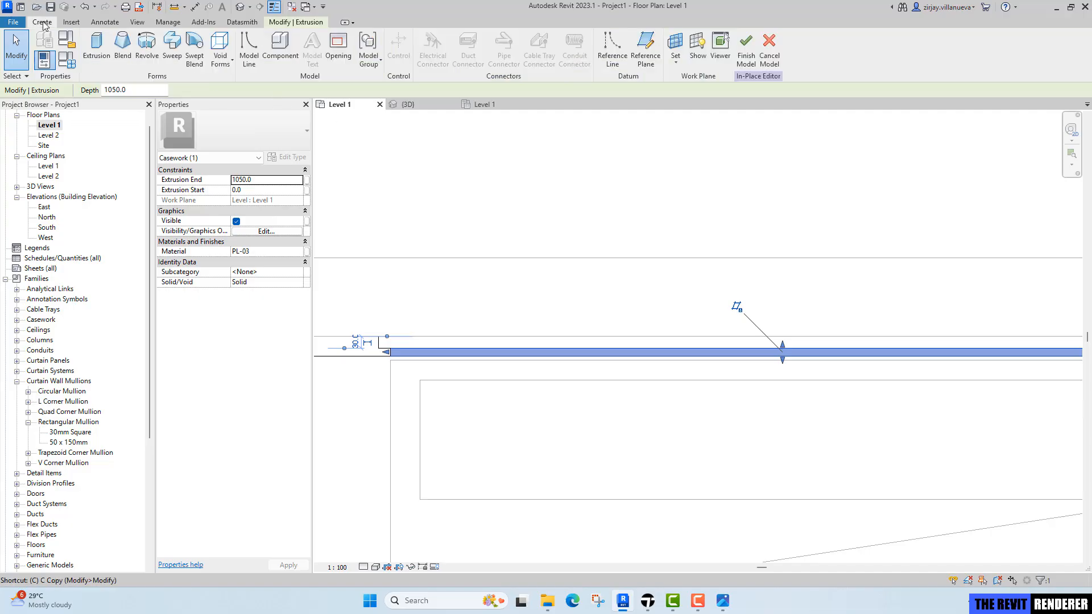
left_click(96, 49)
left_click(459, 38)
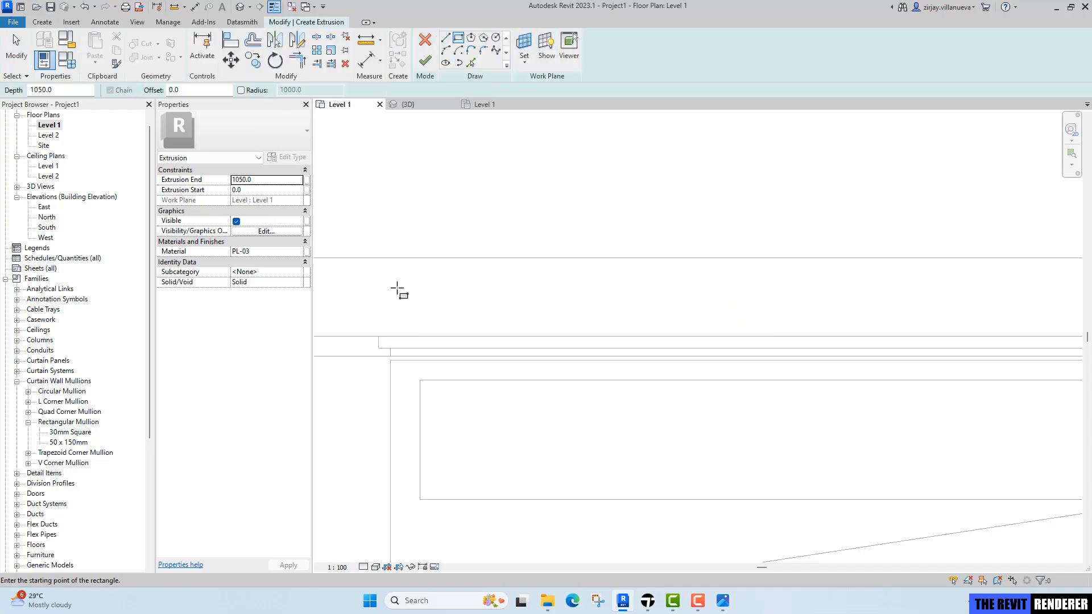
left_click(378, 337)
middle_click_drag(914, 354, 445, 350)
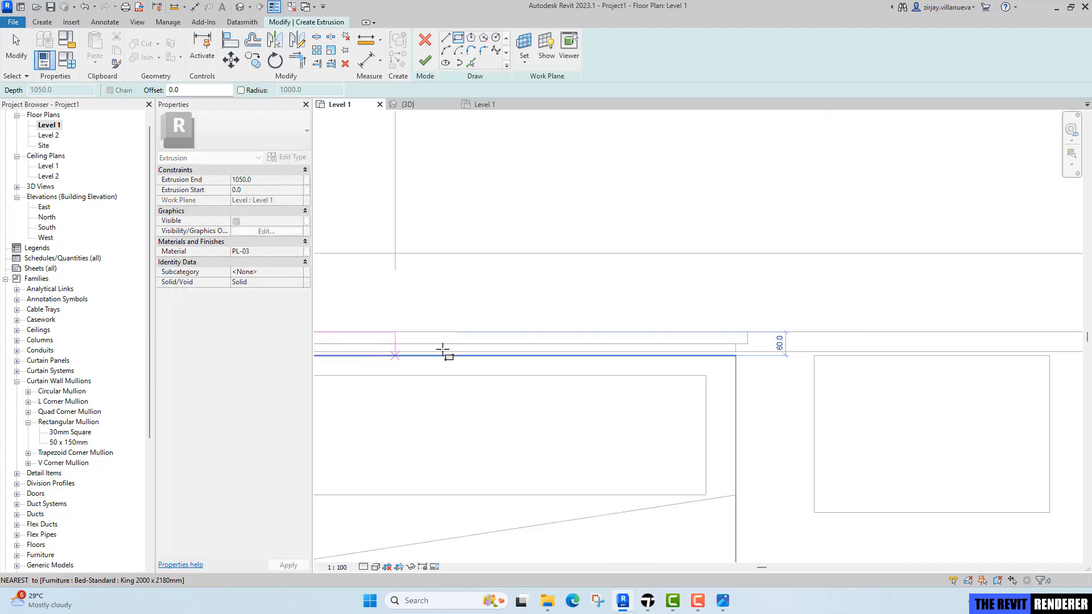
scroll(745, 341, "up", 2)
left_click(750, 347)
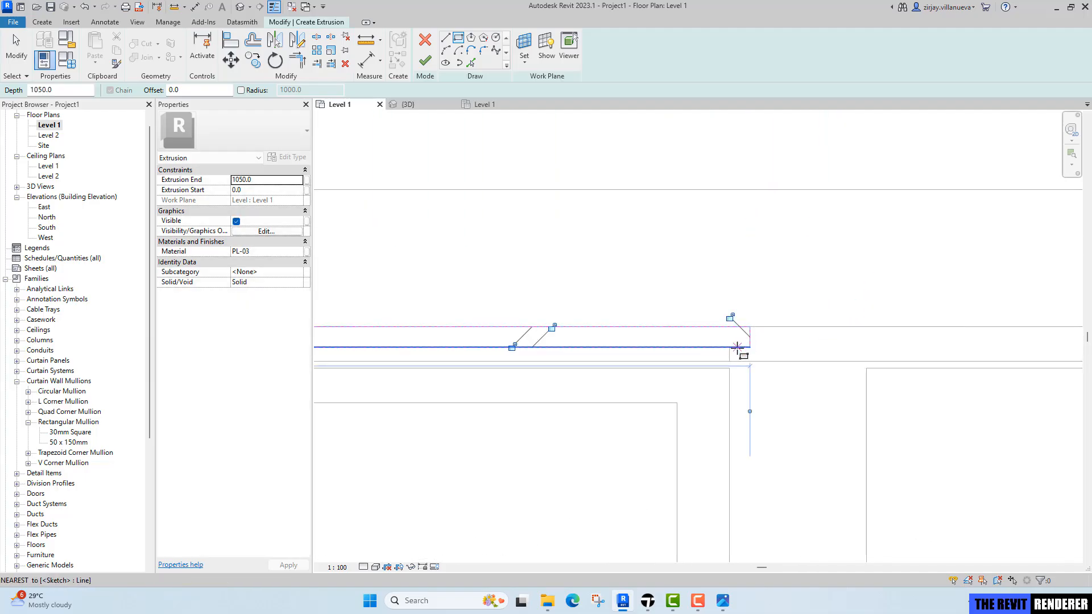
scroll(741, 354, "down", 2)
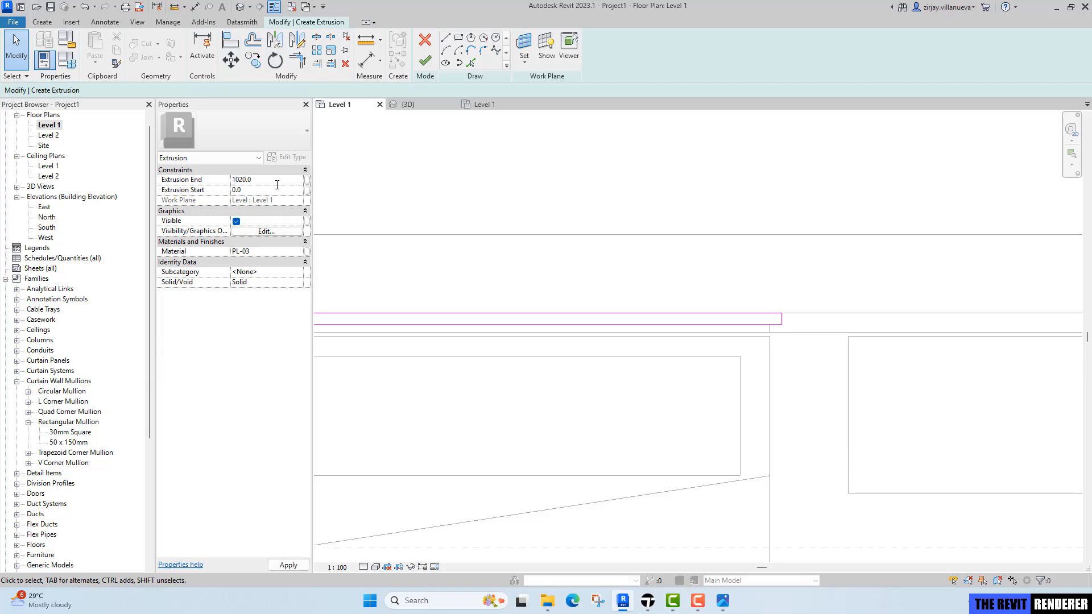
left_click(426, 60)
Inspect the new lower headboard panels in the 3D view.
left_click(422, 104)
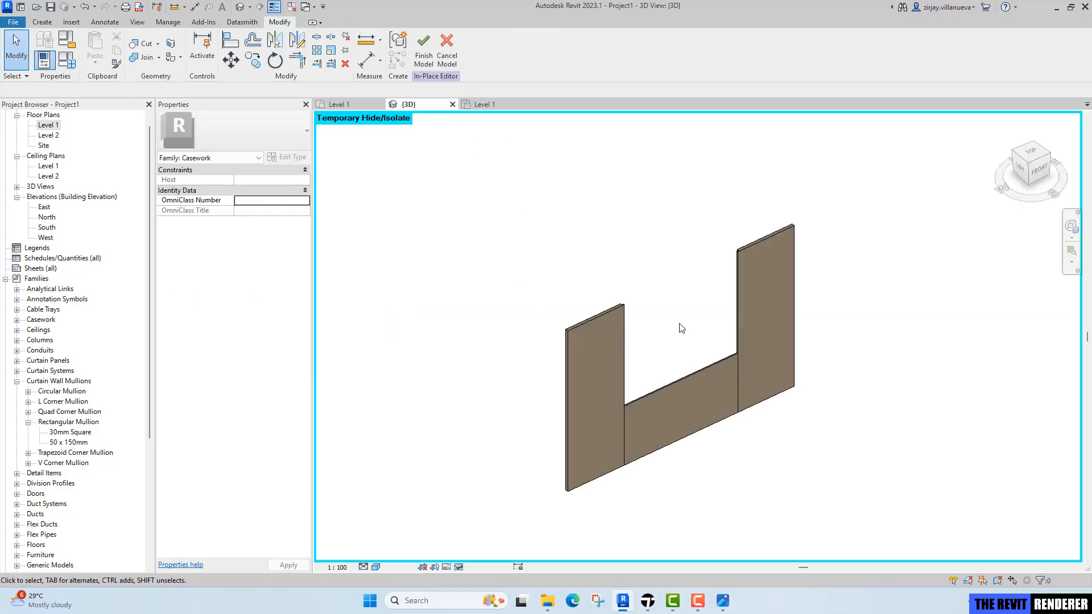
scroll(679, 323, "down", 1)
middle_click_drag(614, 364, 875, 394, "shift")
scroll(572, 369, "up", 2)
scroll(656, 323, "up", 4)
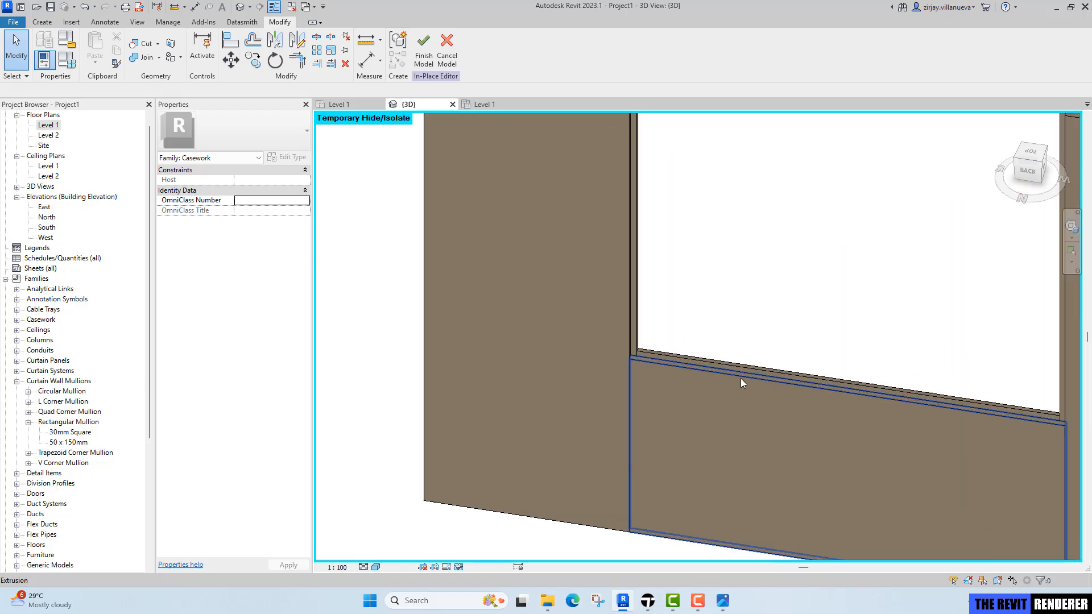
scroll(650, 381, "up", 1)
scroll(663, 383, "down", 3)
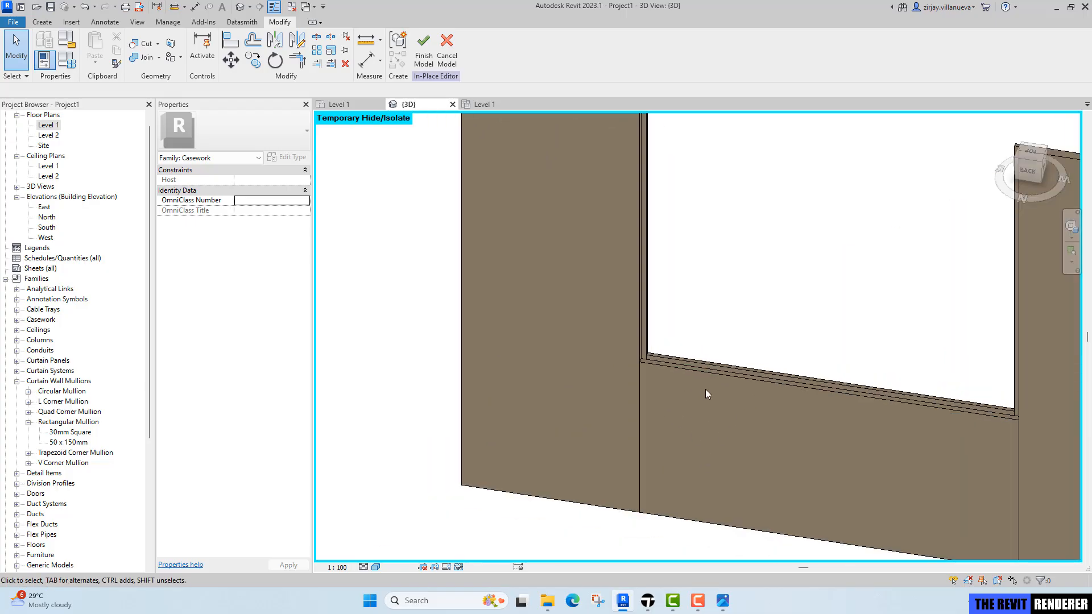
middle_click_drag(706, 393, 605, 387, "shift")
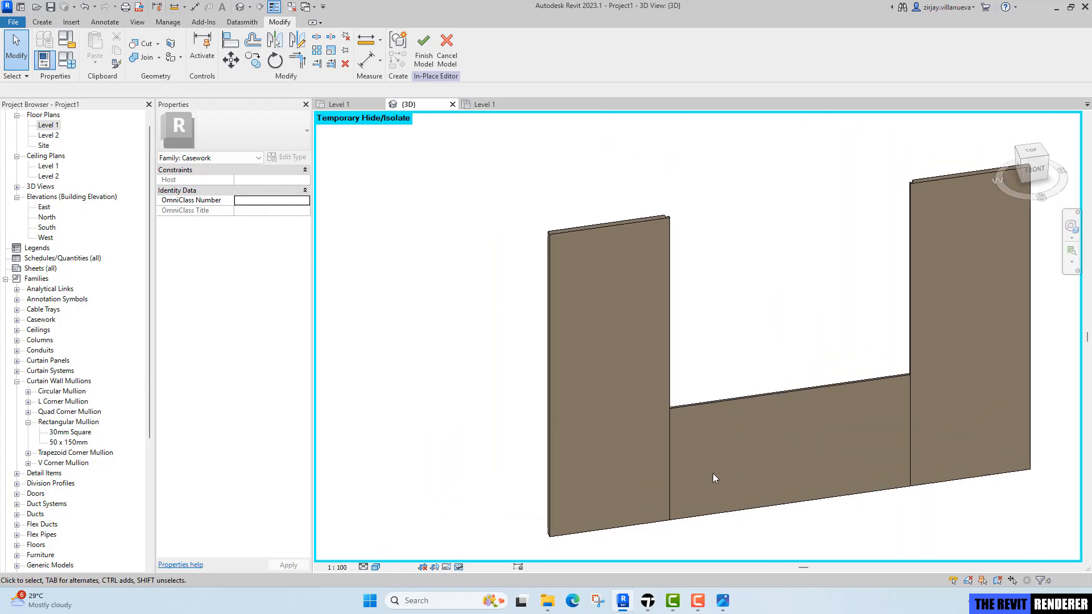
scroll(677, 412, "up", 4)
scroll(663, 405, "up", 1)
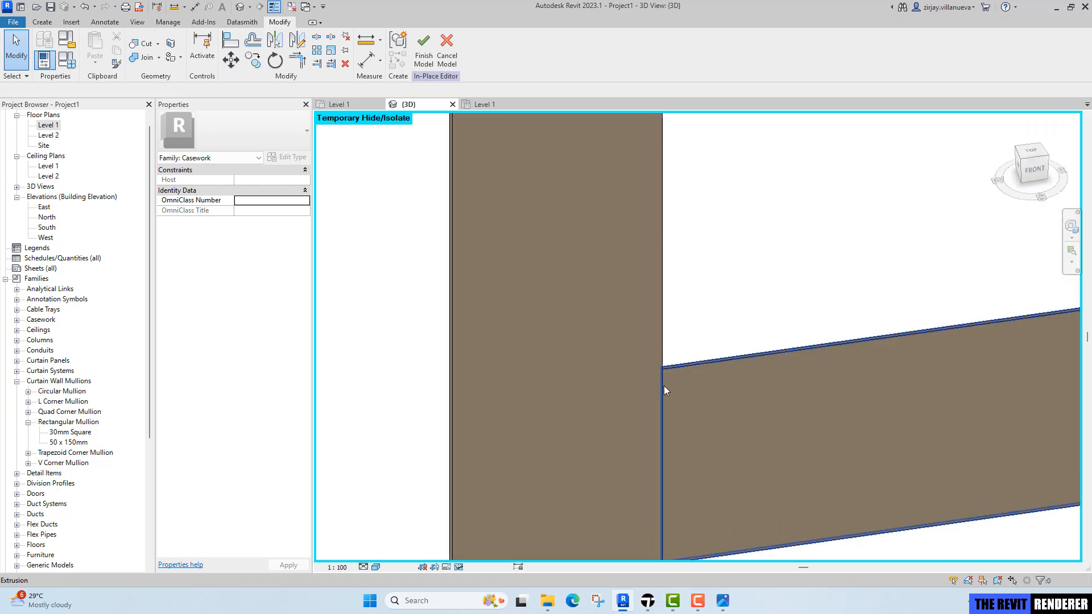
scroll(665, 389, "down", 4)
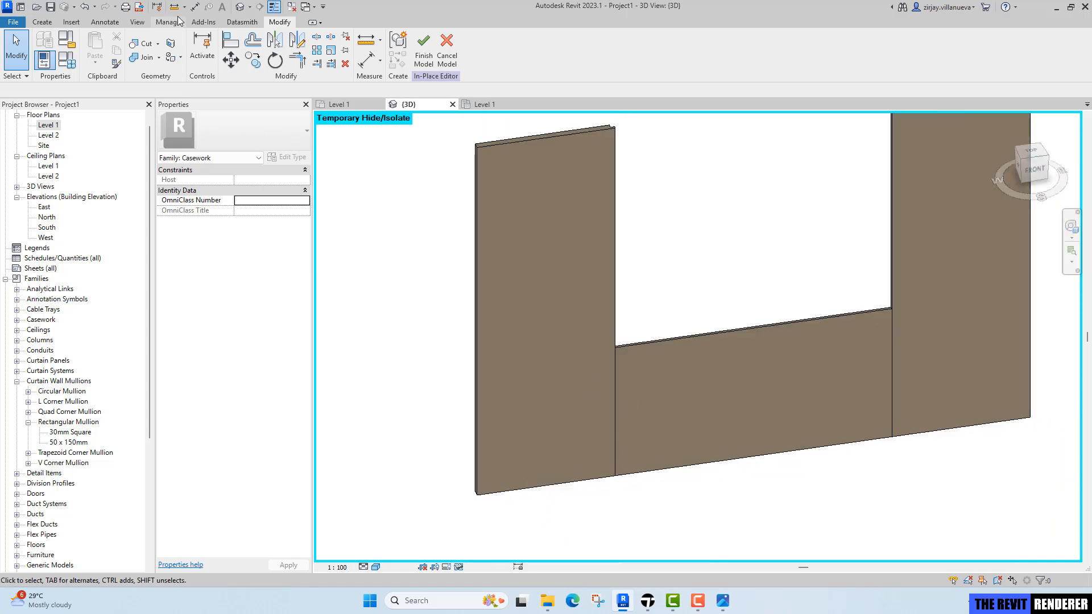
Join the lower headboard panel's geometry with the left side panel using Join Geometry.
left_click(160, 58)
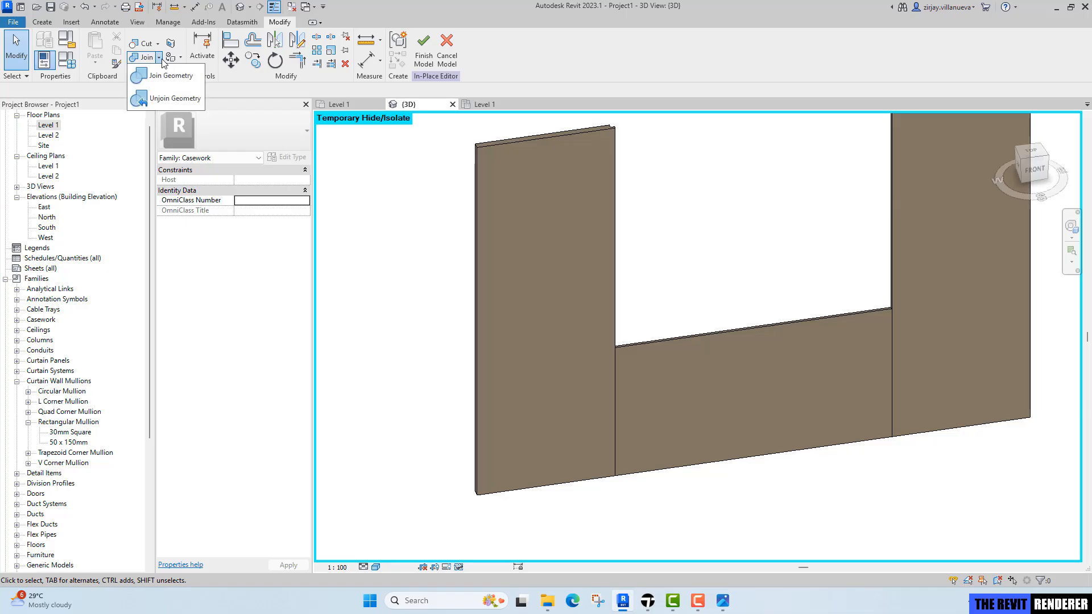
left_click(166, 77)
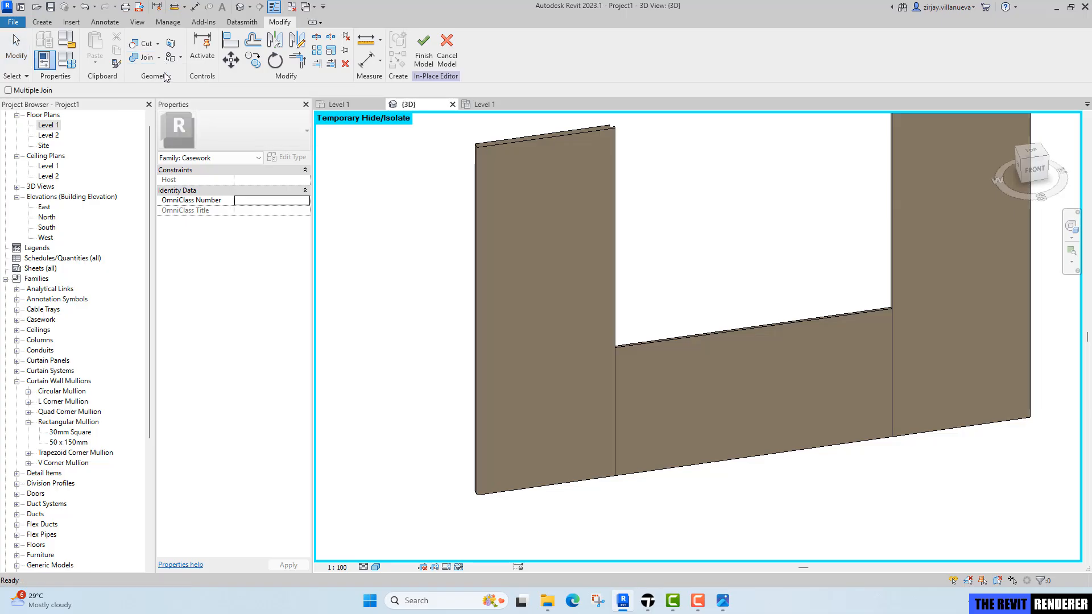
left_click(160, 59)
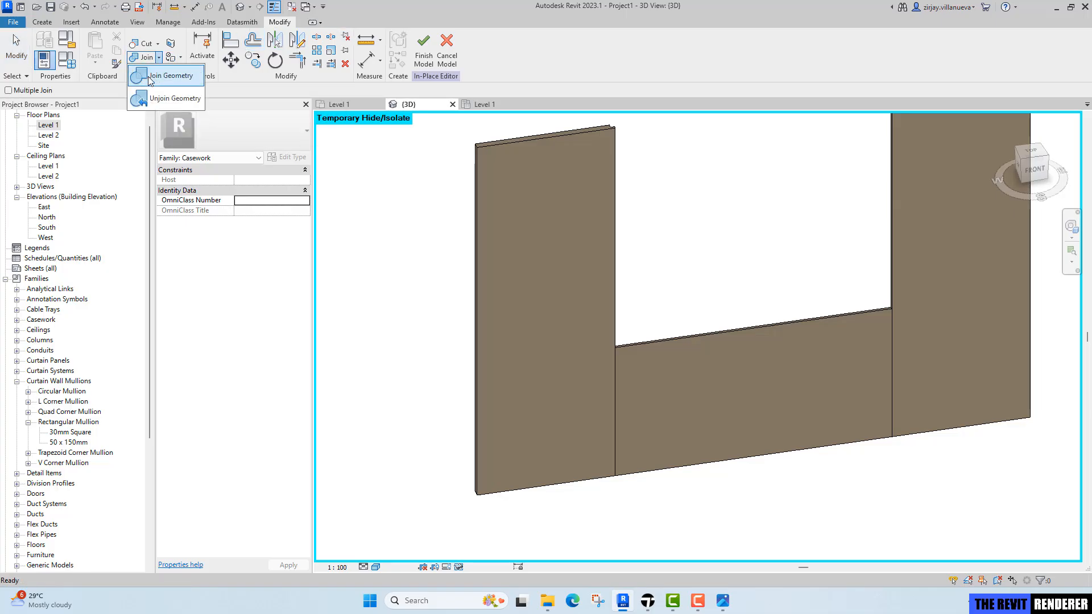
left_click(171, 82)
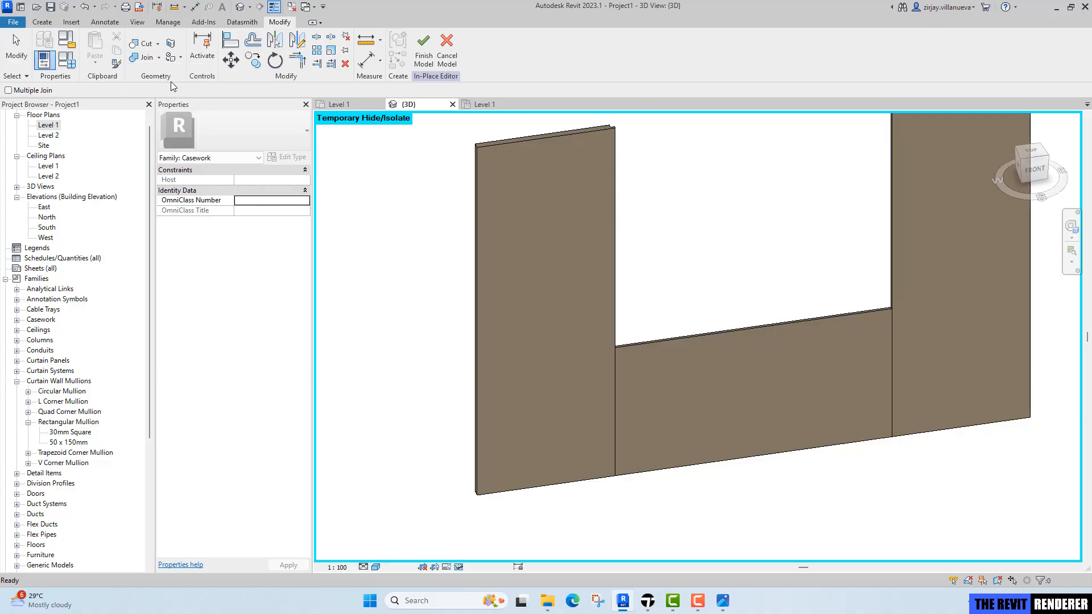
left_click(580, 472)
left_click(644, 473)
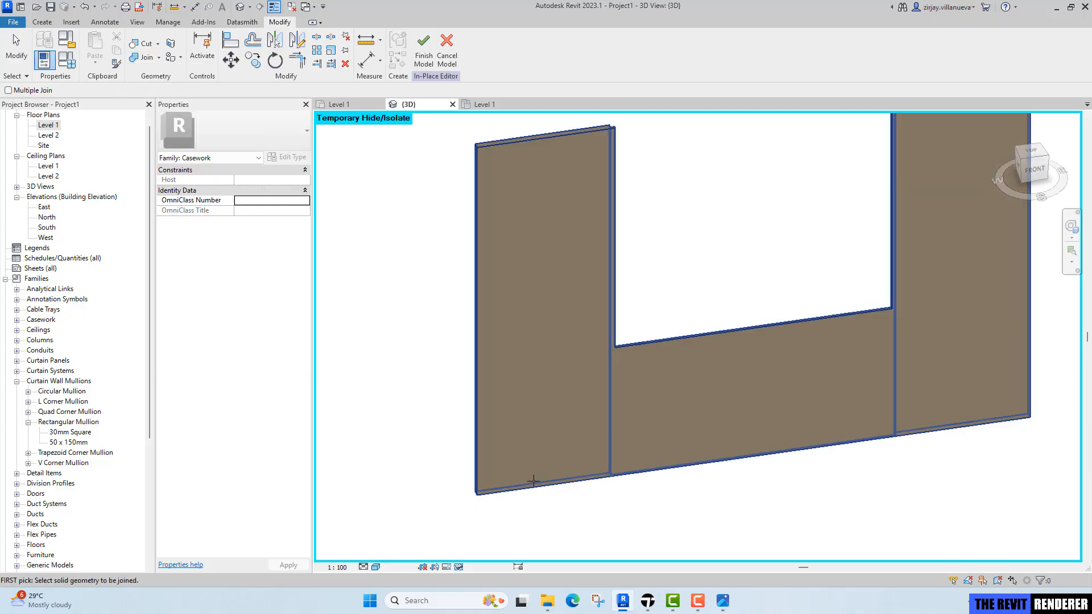
Join the thin front lower panel's geometry with the adjacent side panel.
middle_click_drag(535, 482, 754, 441, "shift")
scroll(536, 307, "up", 2)
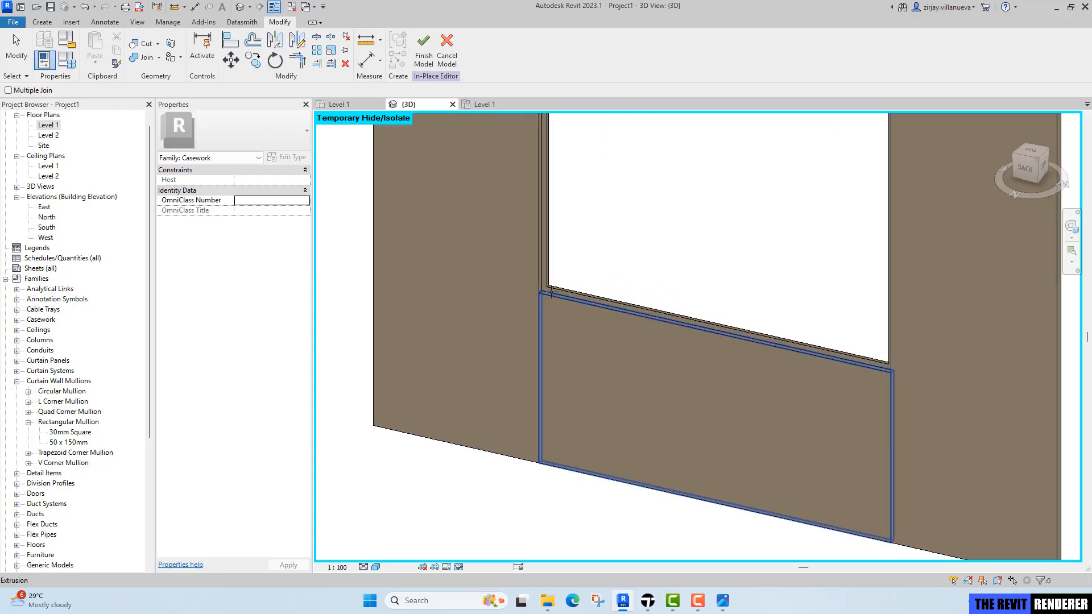
left_click(544, 471)
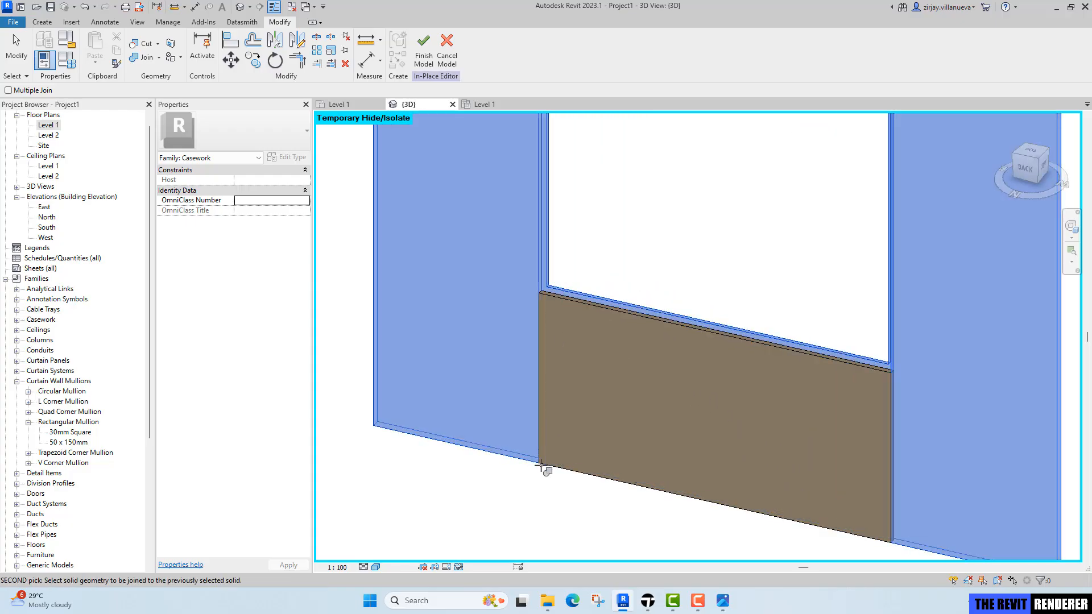
left_click(562, 427)
Orbit and zoom around the joined headboard panels to check the joins from several angles.
middle_click_drag(763, 407, 656, 374, "shift")
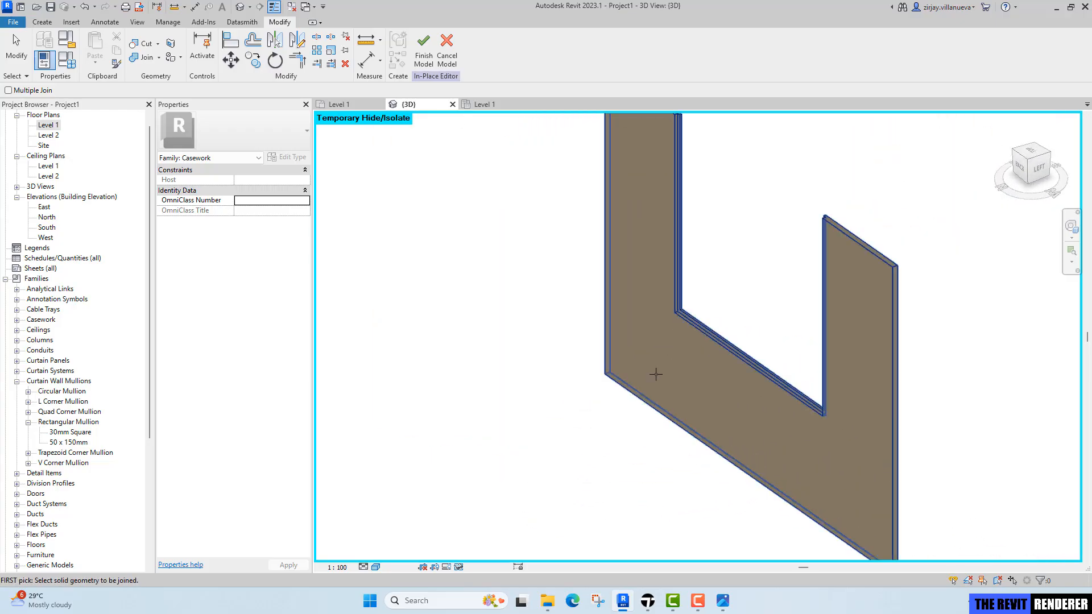
scroll(652, 233, "up", 2)
scroll(732, 408, "down", 1)
middle_click_drag(731, 409, 680, 493)
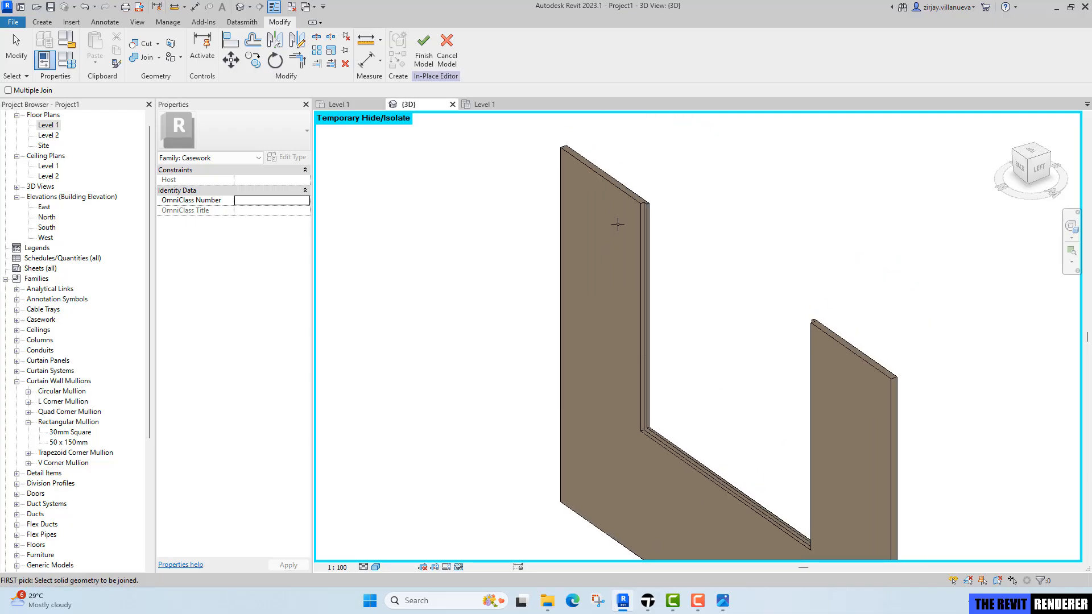
scroll(641, 178, "up", 3)
scroll(677, 243, "up", 1)
middle_click_drag(703, 318, 647, 237)
scroll(586, 136, "up", 7)
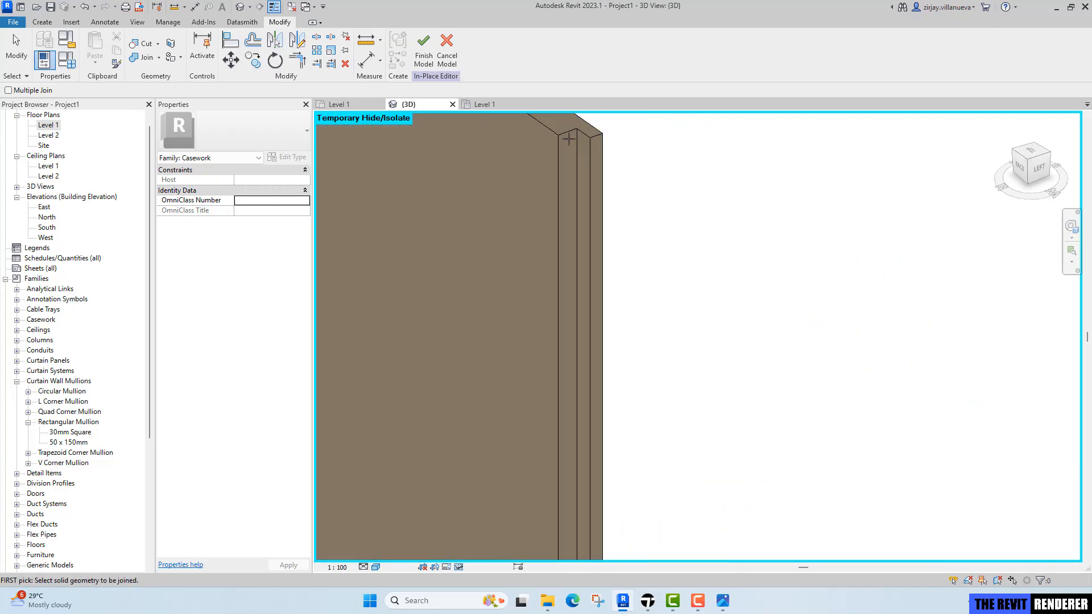
middle_click_drag(598, 199, 671, 268)
key("Escape")
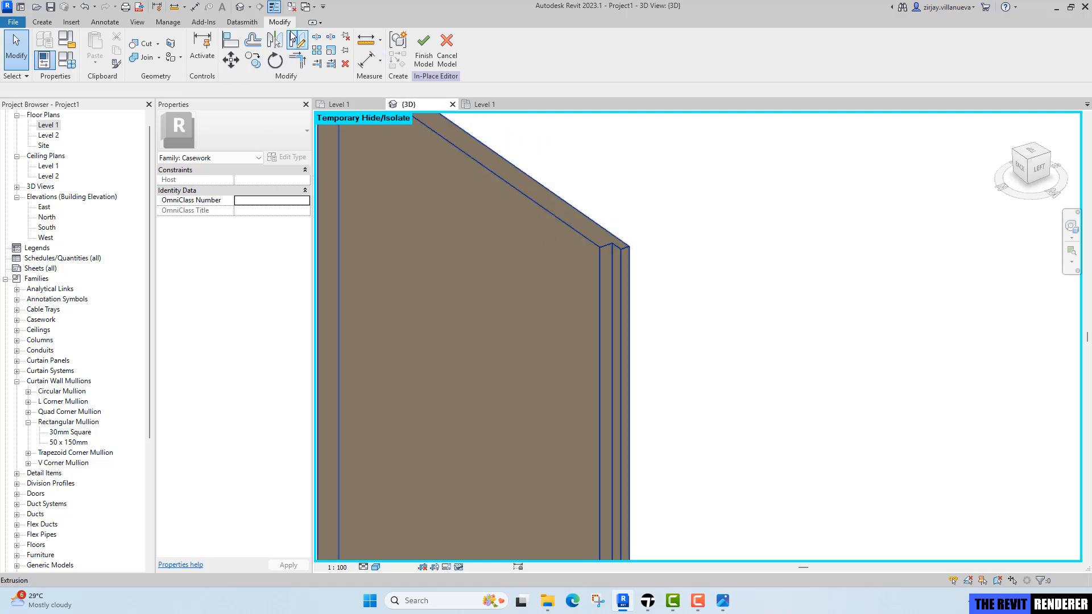
Paint the exposed edge faces of the left panel joint with the Cove Light material.
left_click(182, 58)
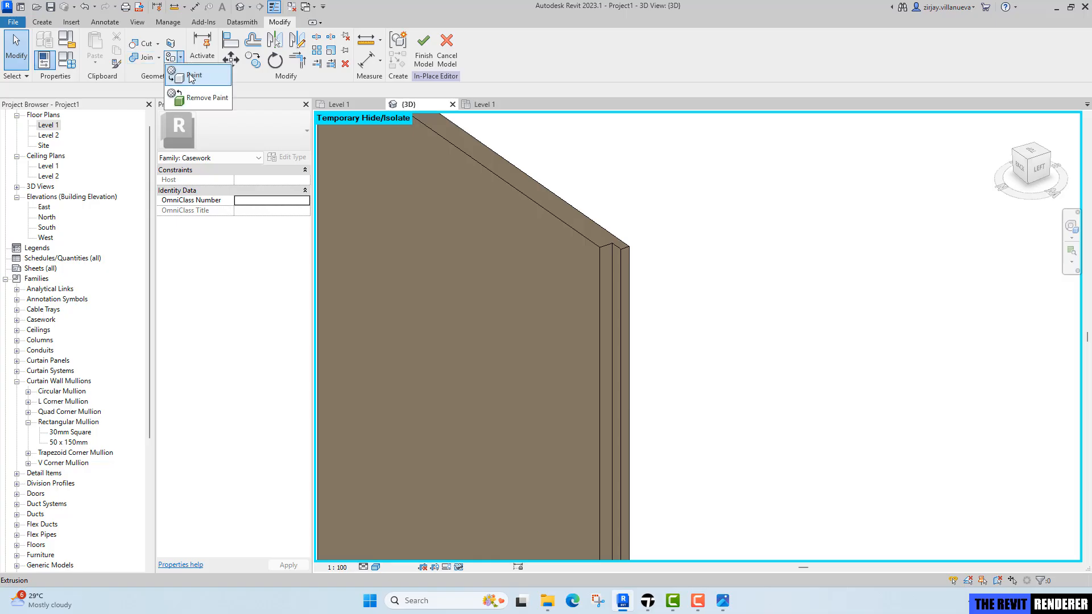
left_click(191, 77)
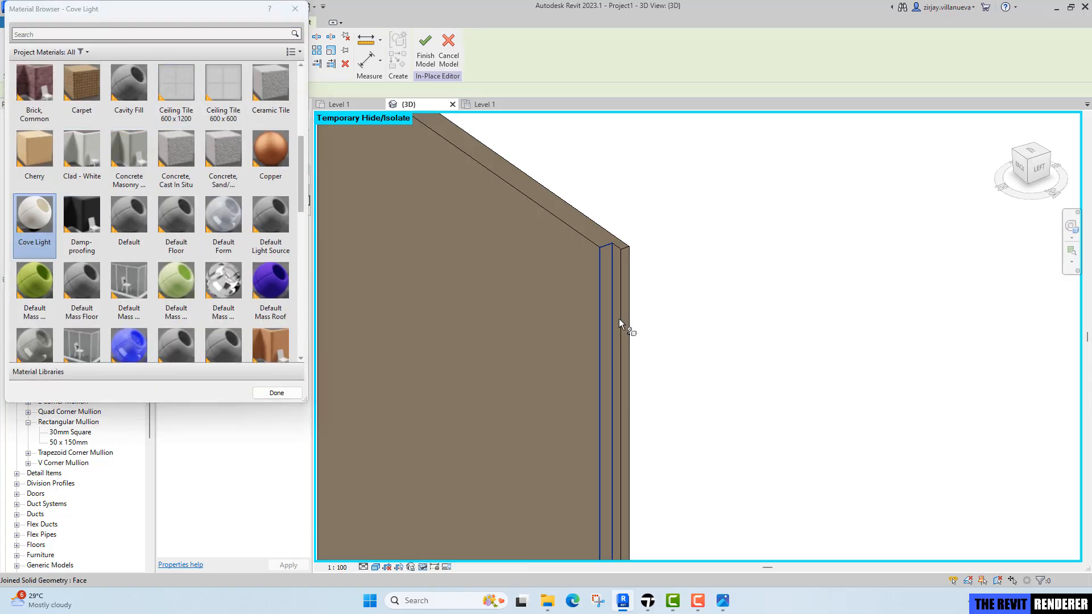
scroll(617, 285, "up", 5)
left_click(618, 248)
left_click(603, 245)
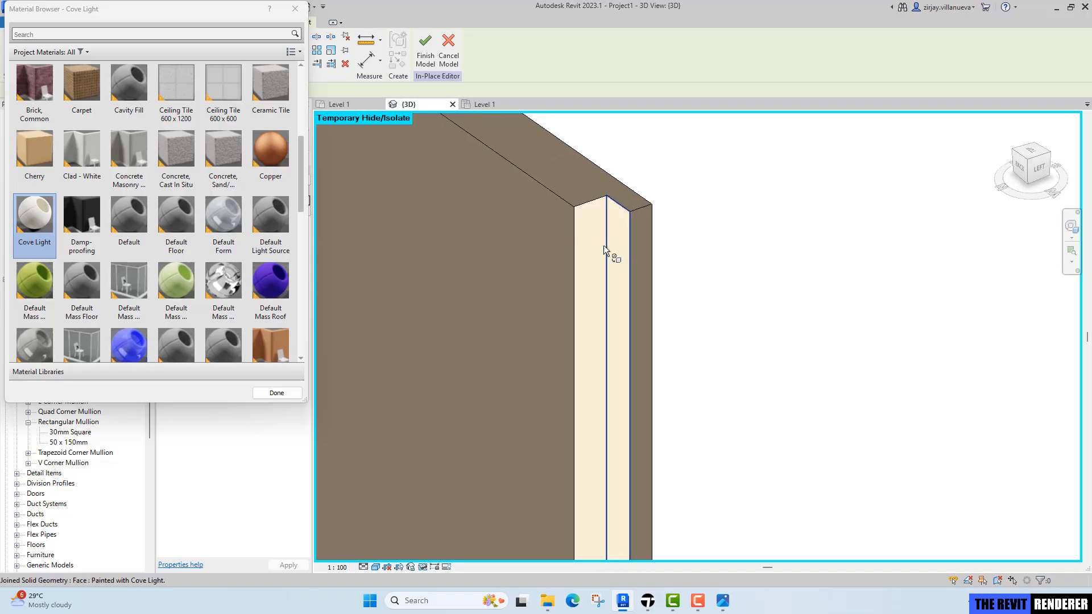
scroll(625, 319, "down", 5)
scroll(572, 447, "up", 5)
scroll(589, 453, "up", 2)
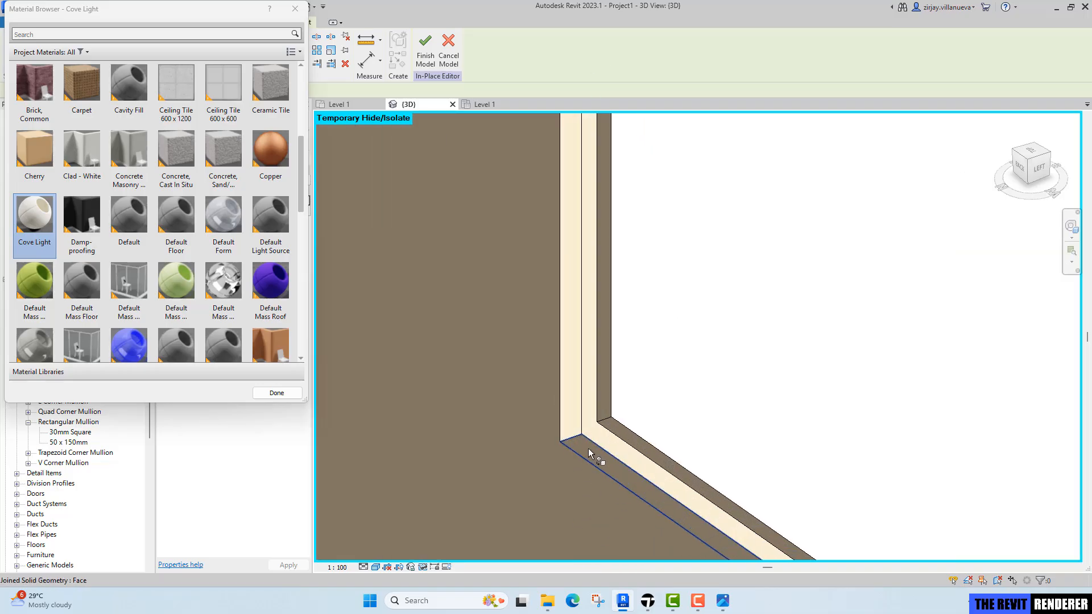
left_click(588, 451)
Paint the right panel's exposed edge face with Cove Light and close the material browser.
scroll(613, 441, "down", 5)
middle_click_drag(685, 443, 910, 418, "shift")
scroll(849, 413, "up", 5)
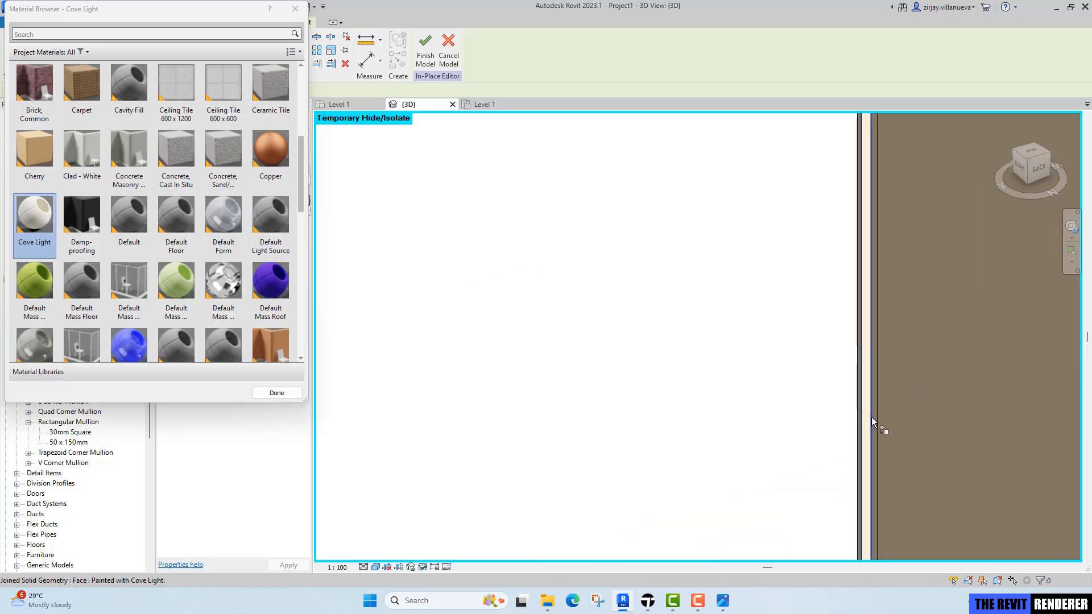
scroll(872, 418, "up", 2)
left_click(877, 396)
scroll(877, 396, "down", 6)
mouse_move(1007, 424)
middle_mouse_down("shift")
mouse_move(520, 378)
mouse_move(569, 375)
middle_mouse_up("shift")
scroll(239, 318, "down", 1)
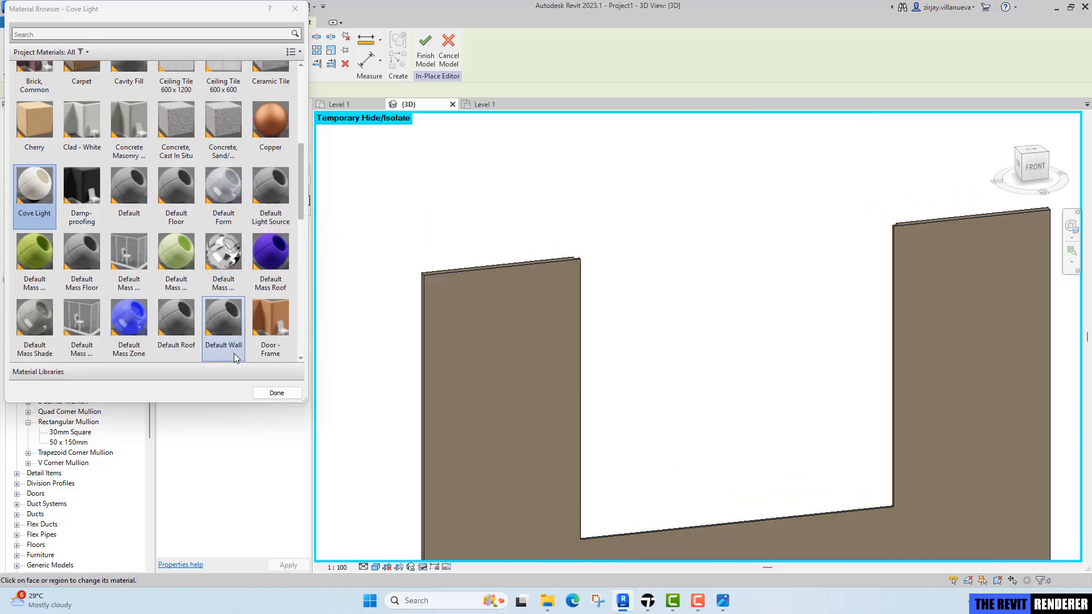
left_click(277, 393)
Finish the in-place panel model and restore the whole room in the 3D view.
scroll(621, 298, "down", 3)
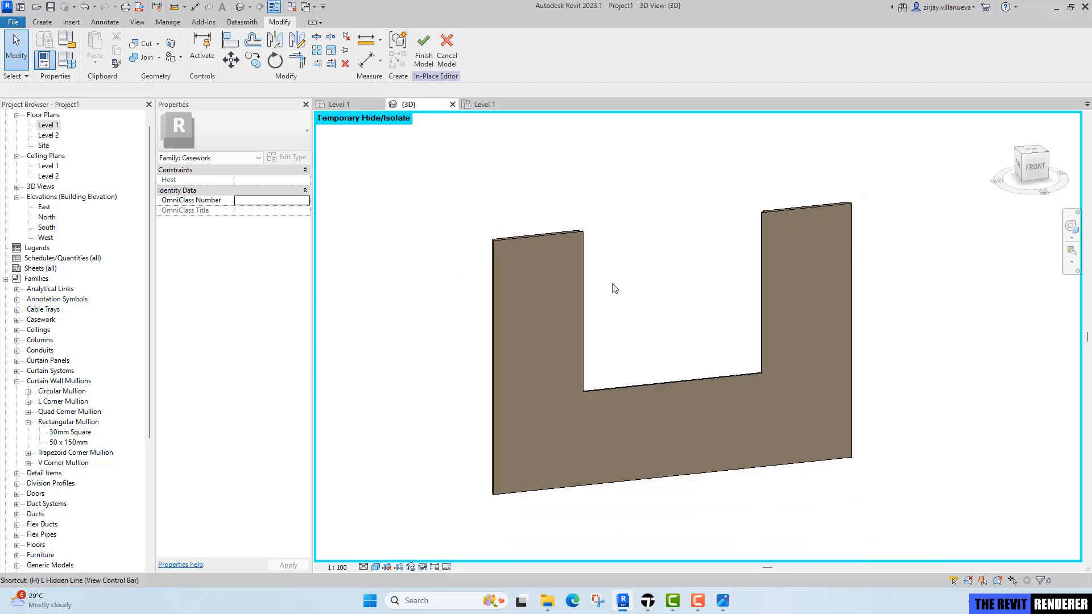
left_click(423, 60)
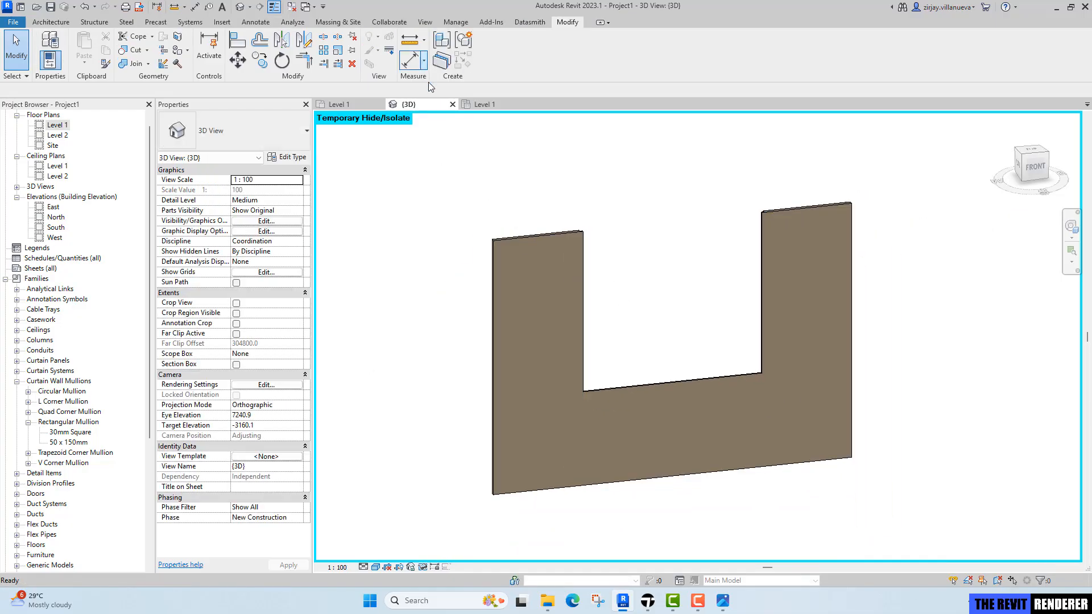
middle_click_drag(628, 353, 486, 402, "shift")
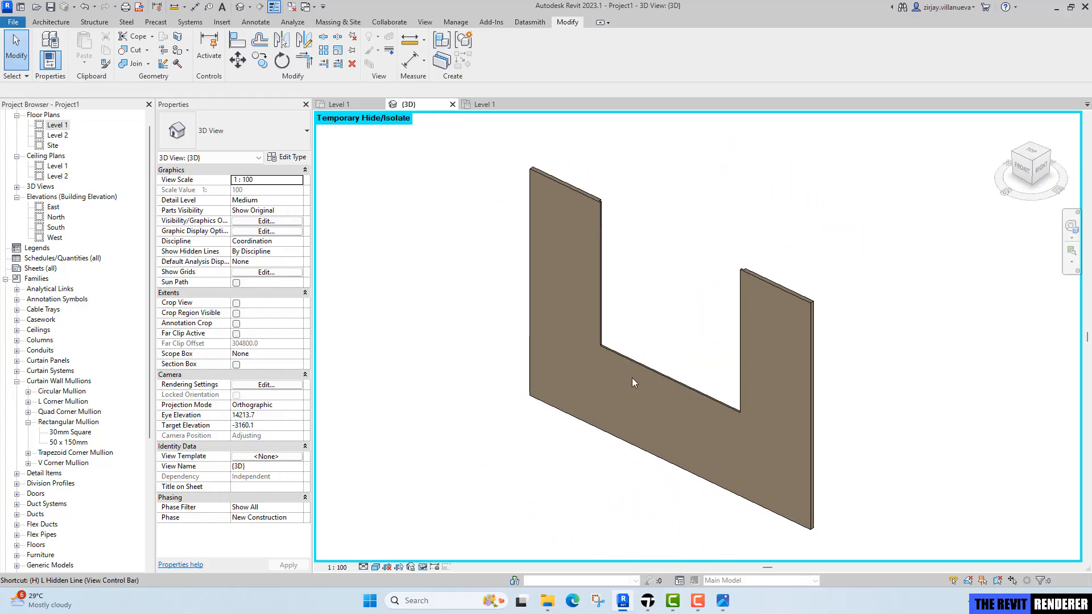
key("r")
middle_click_drag(649, 379, 594, 310, "shift")
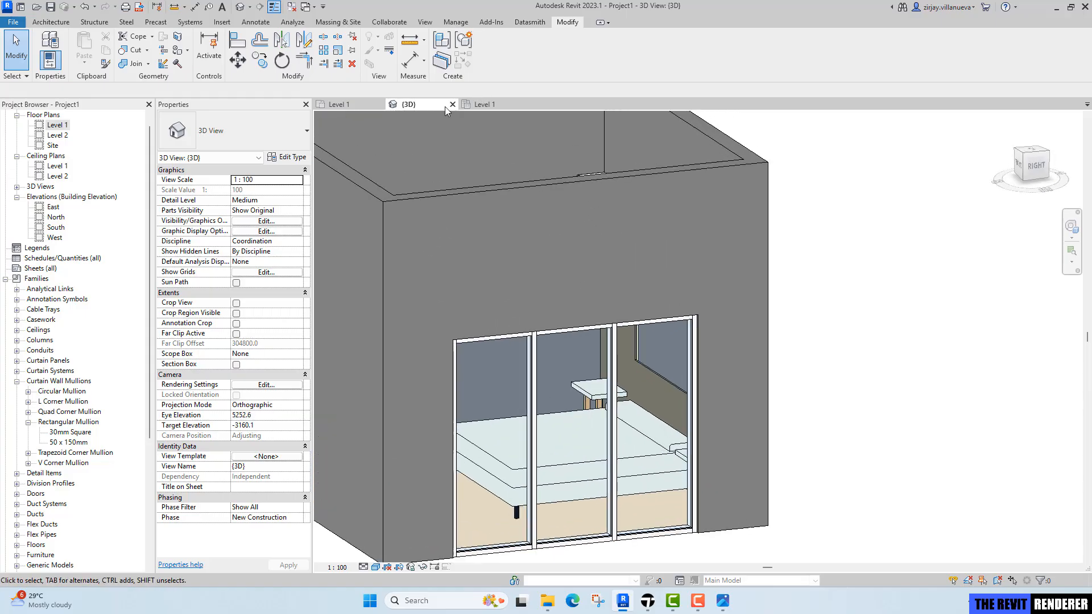
In Level 1 plan, draw vertical and horizontal reference planes crossing at the centre of the left nightstand.
left_click(364, 106)
scroll(628, 319, "down", 6)
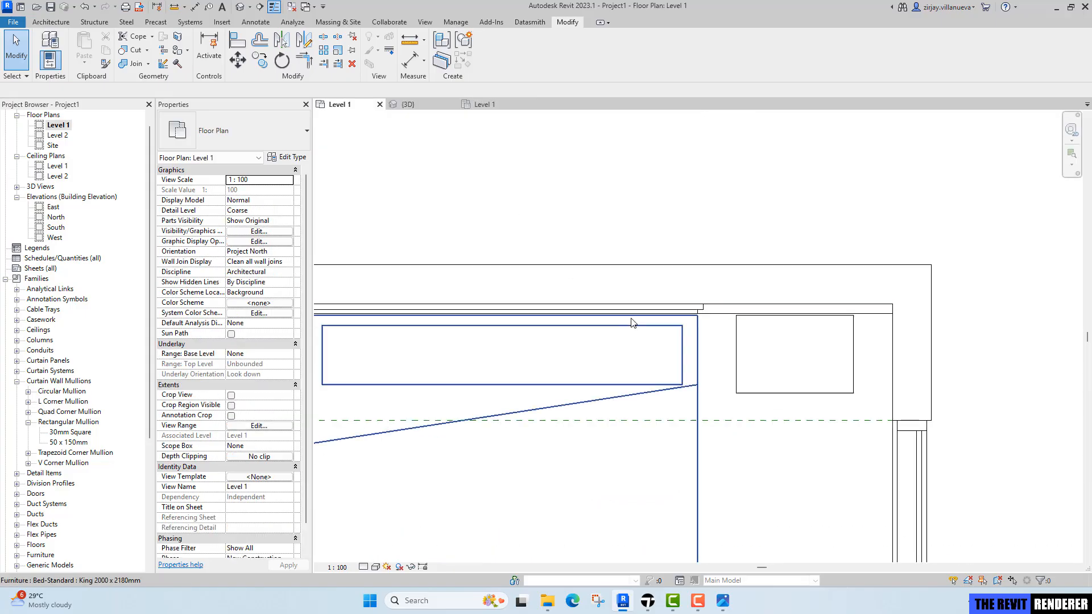
middle_click_drag(465, 370, 514, 373)
scroll(500, 343, "up", 3)
scroll(501, 346, "up", 2)
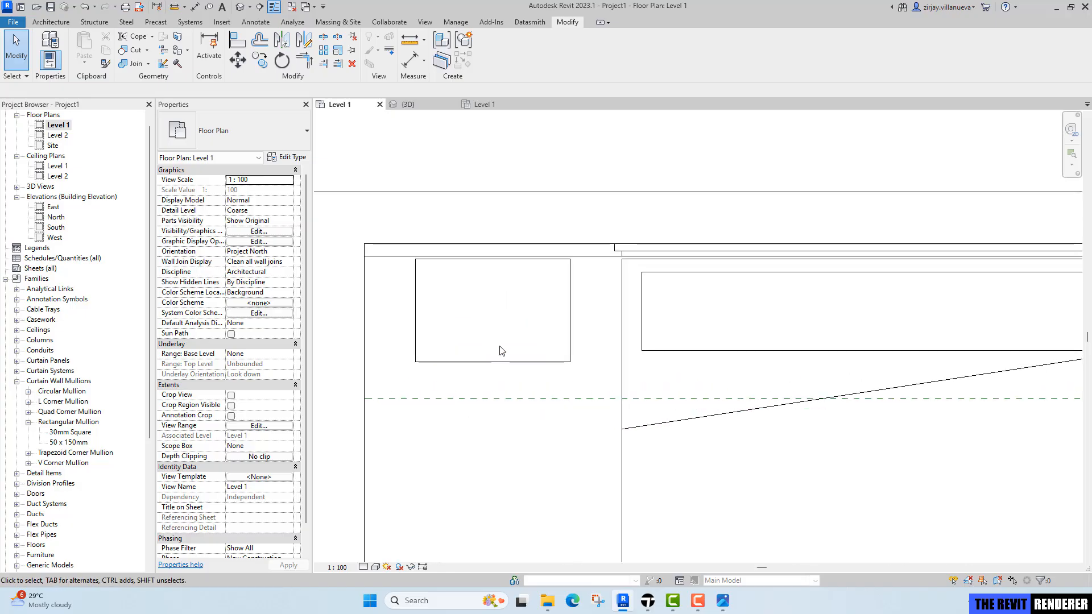
key("p")
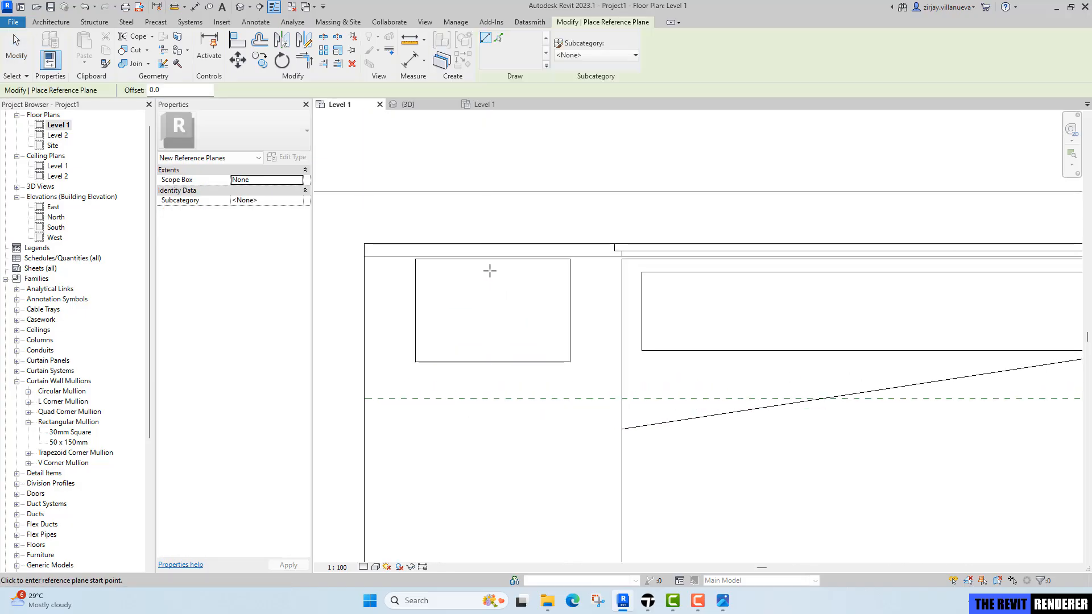
left_click(490, 259)
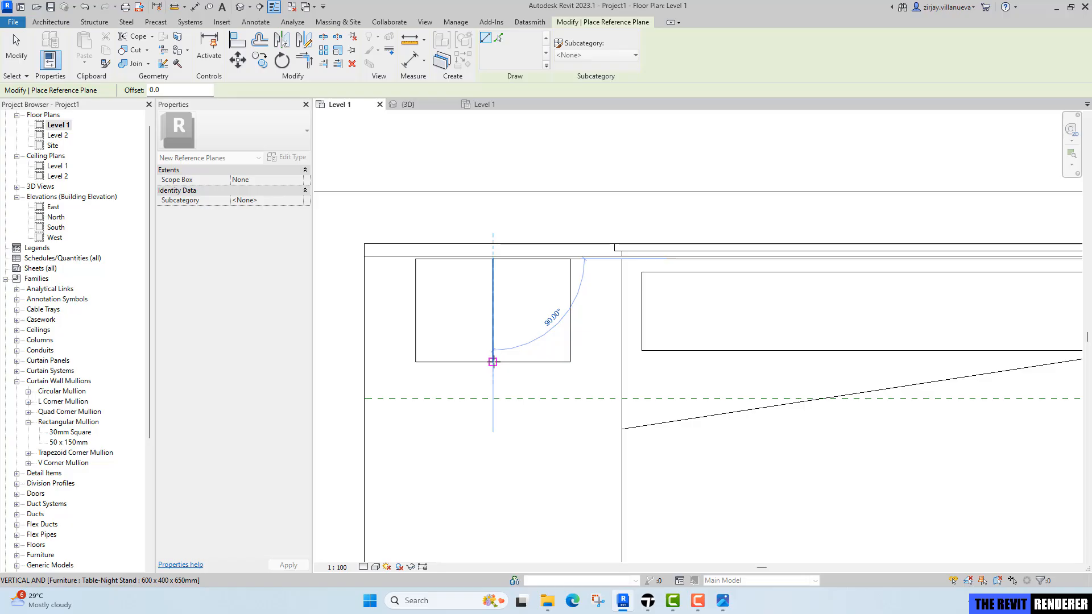
left_click(493, 362)
left_click(416, 311)
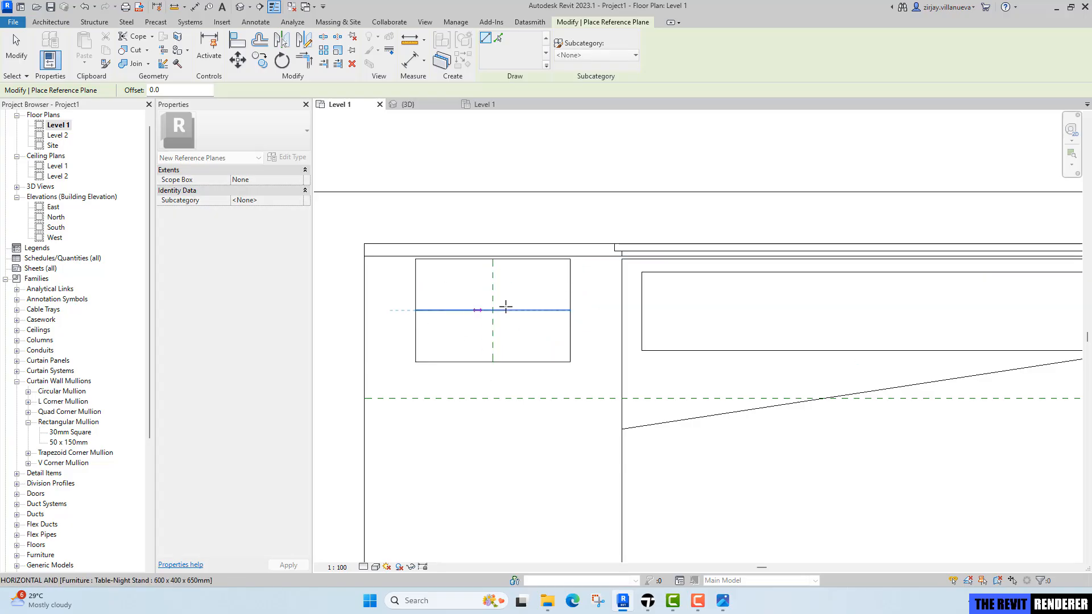
left_click(571, 310)
Draw vertical and horizontal reference planes crossing at the centre of the right nightstand.
scroll(580, 344, "down", 4)
middle_click_drag(1036, 326, 708, 345)
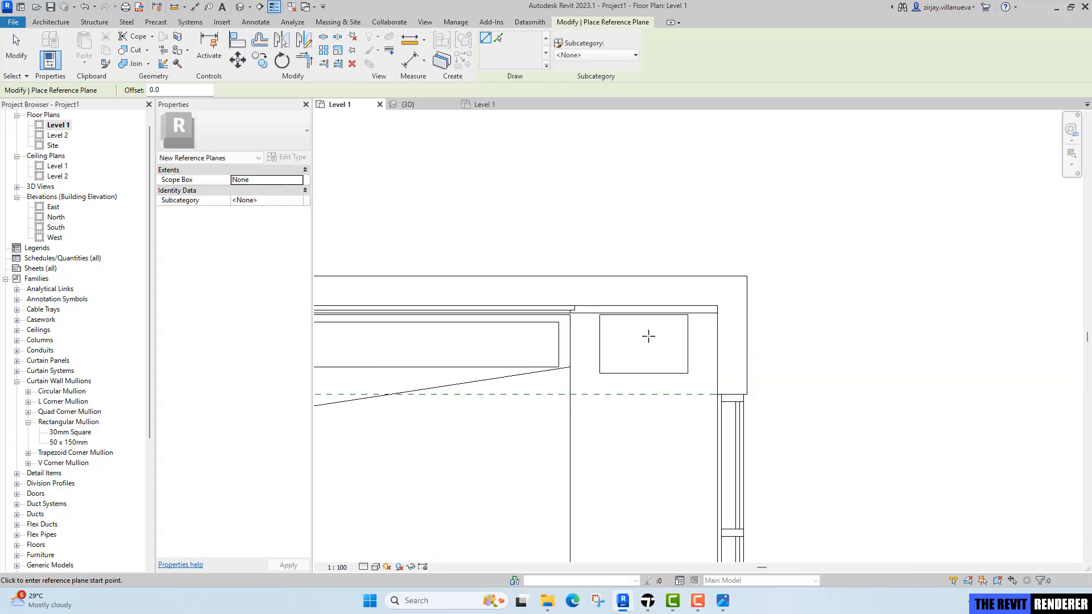
scroll(648, 336, "up", 3)
left_click(641, 308)
left_click(709, 349)
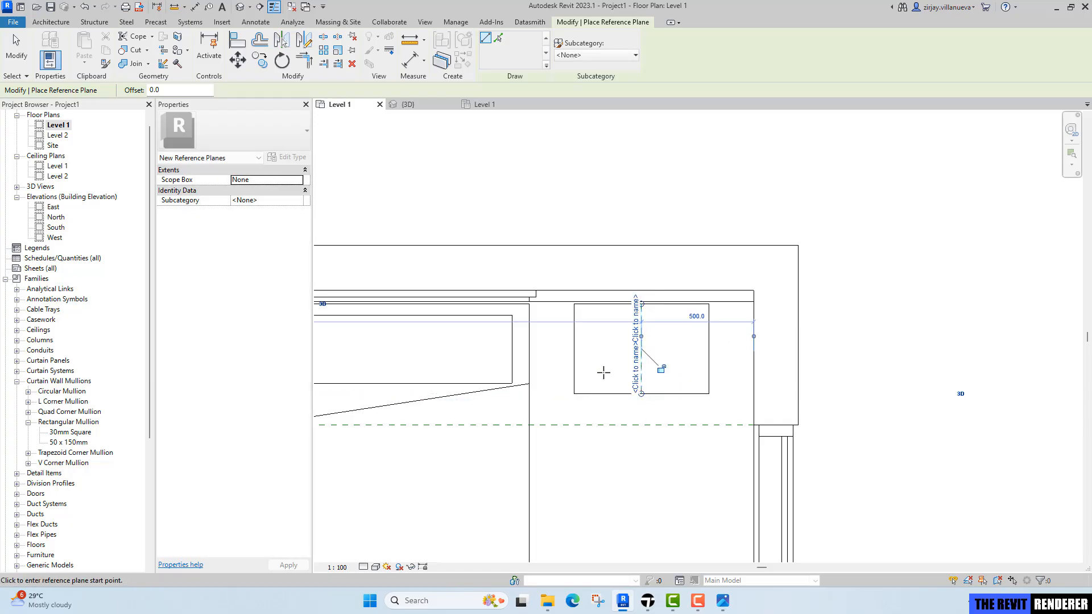
left_click(574, 348)
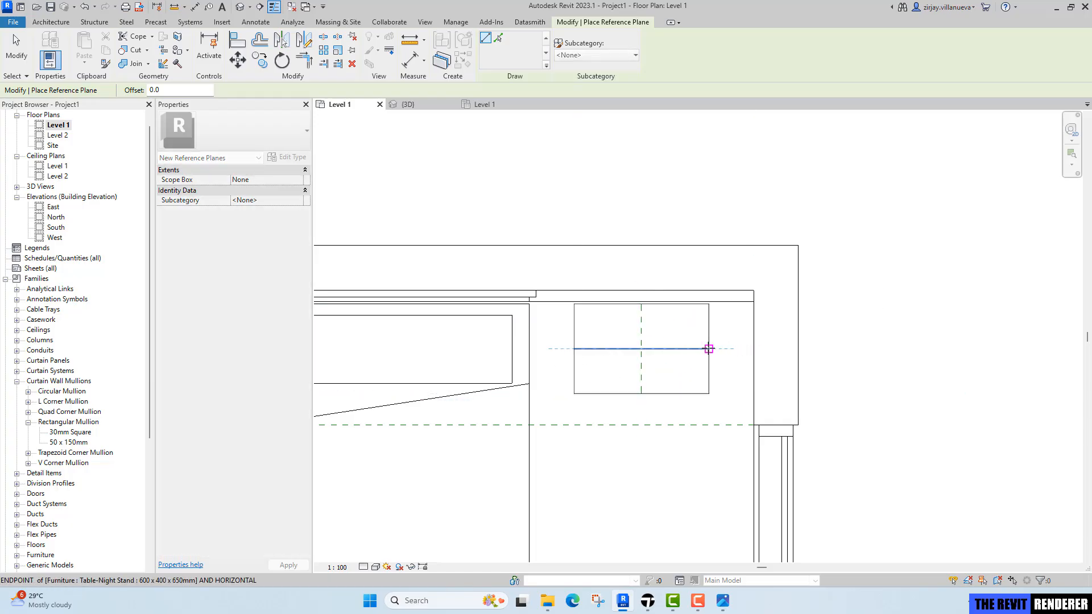
scroll(633, 392, "down", 3)
key("Escape")
key("Escape")
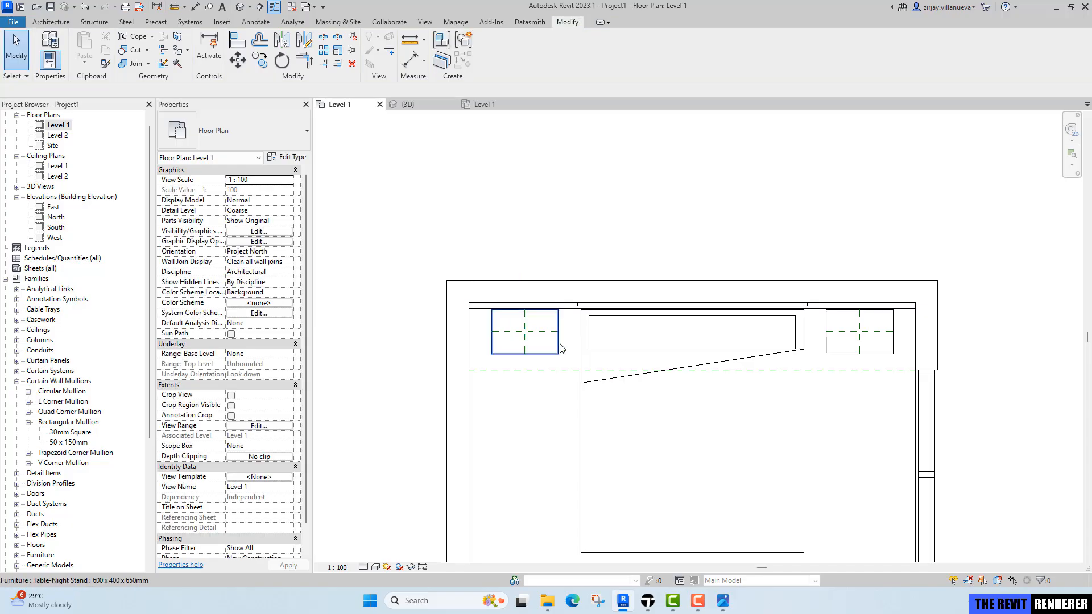
Switch to File Explorer and browse the Models folder of Exercise 2 for the lamp family.
middle_click_drag(649, 416, 646, 367)
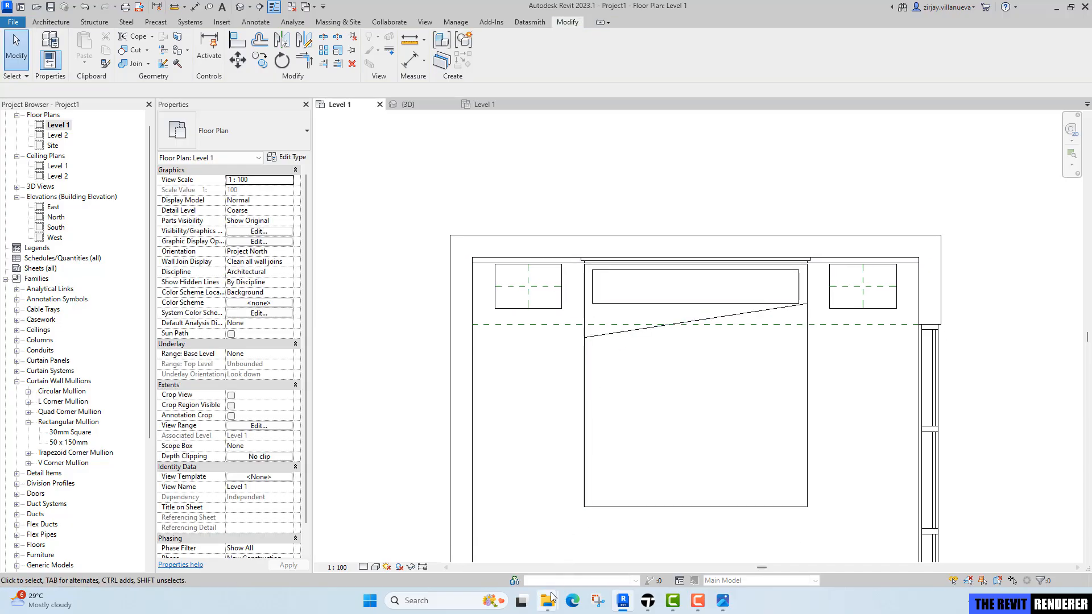
left_click(534, 613)
left_click(542, 607)
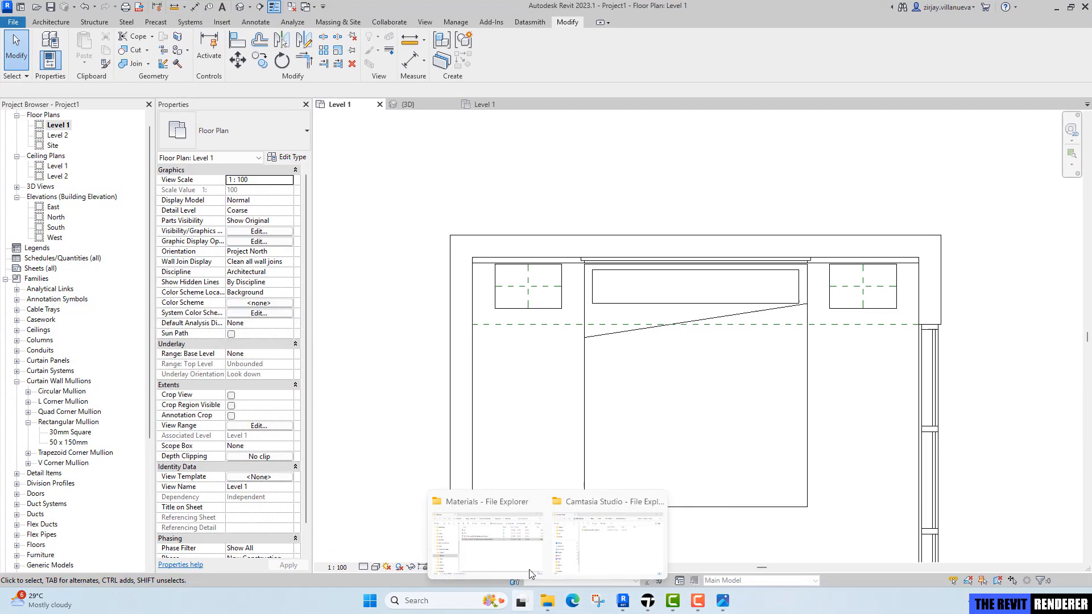
left_click(500, 552)
left_click(607, 154)
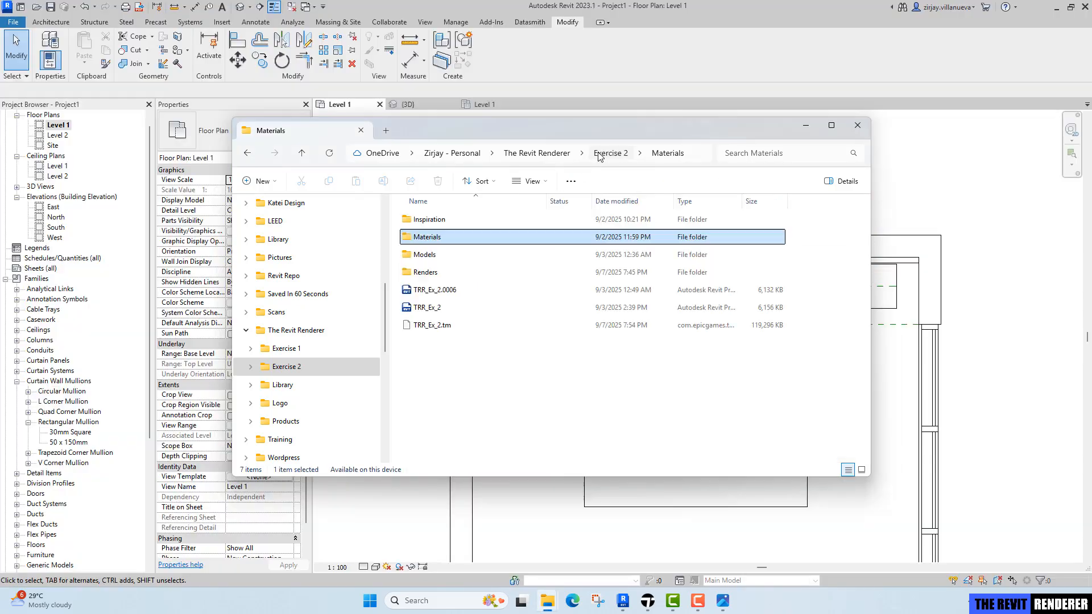
double_click(438, 255)
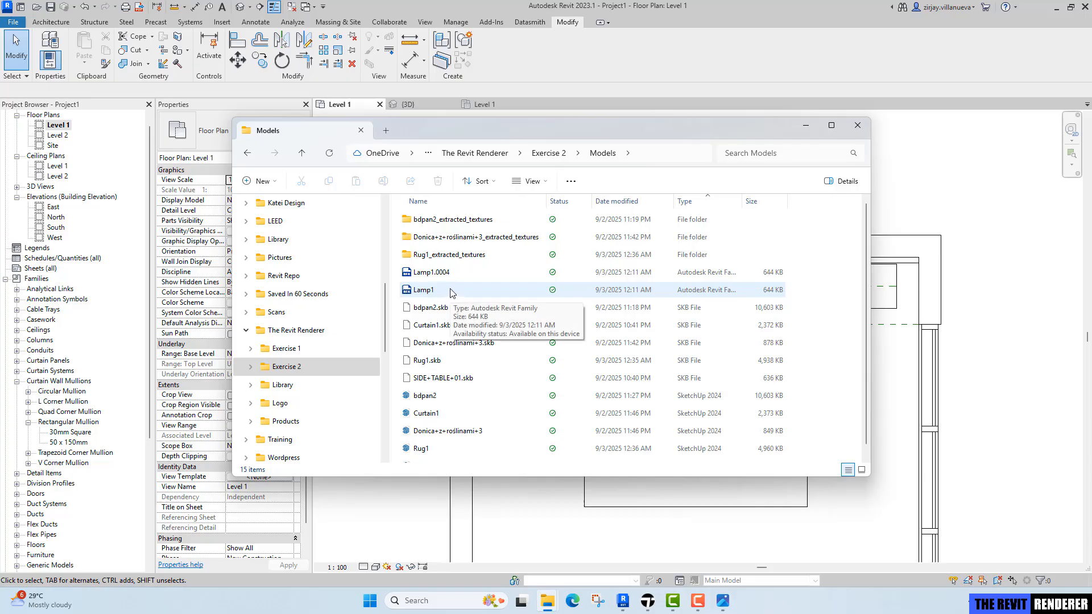
left_click(900, 362)
middle_click_drag(511, 285, 496, 249)
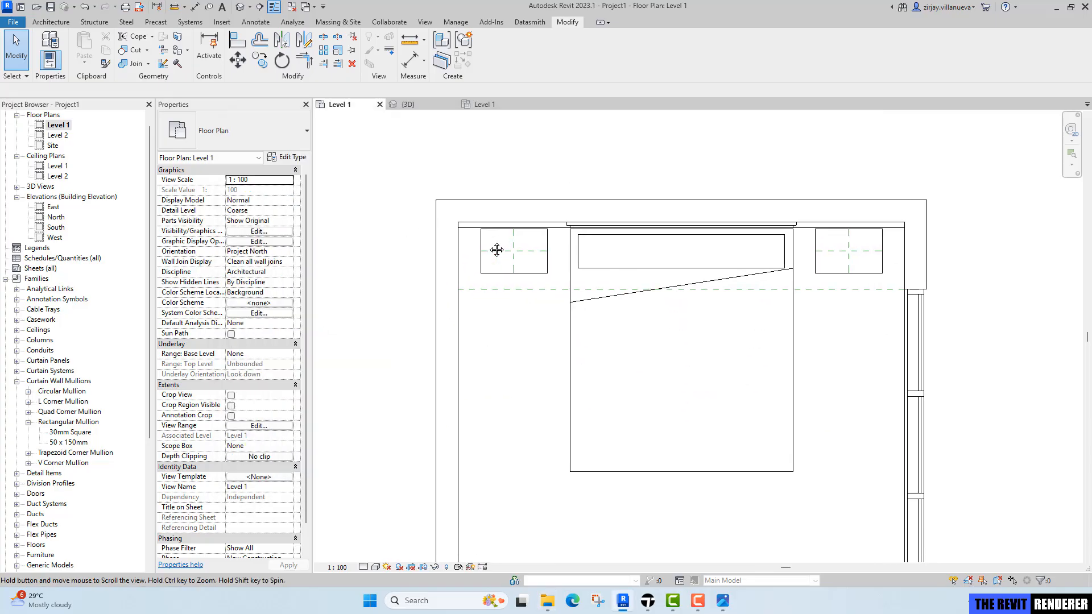
Load the Lamp1 family from the Models folder of Exercise 2 in The Revit Renderer folder.
left_click(222, 22)
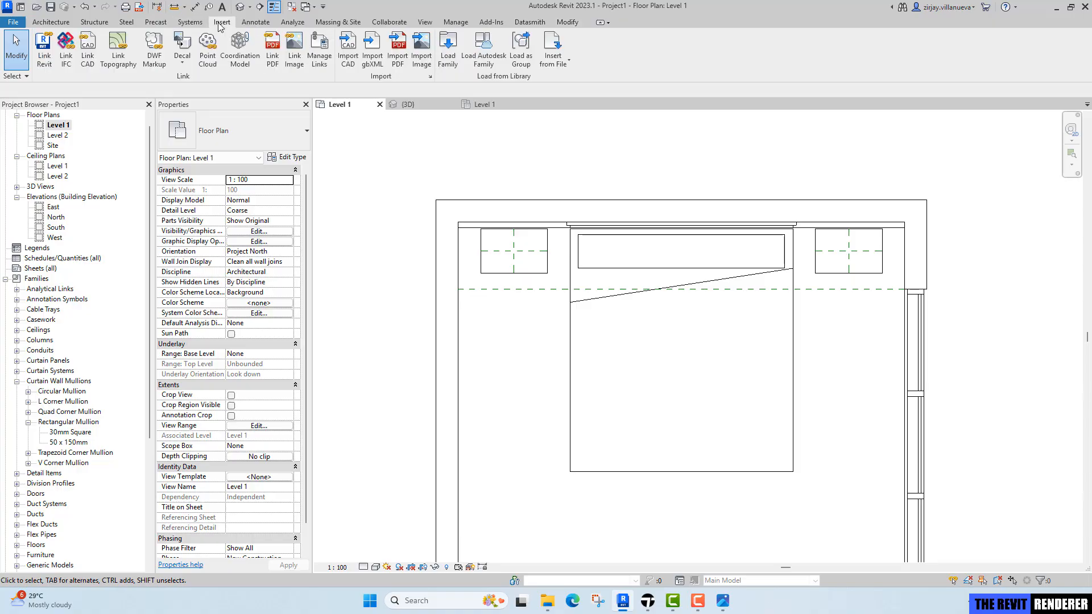
left_click(449, 51)
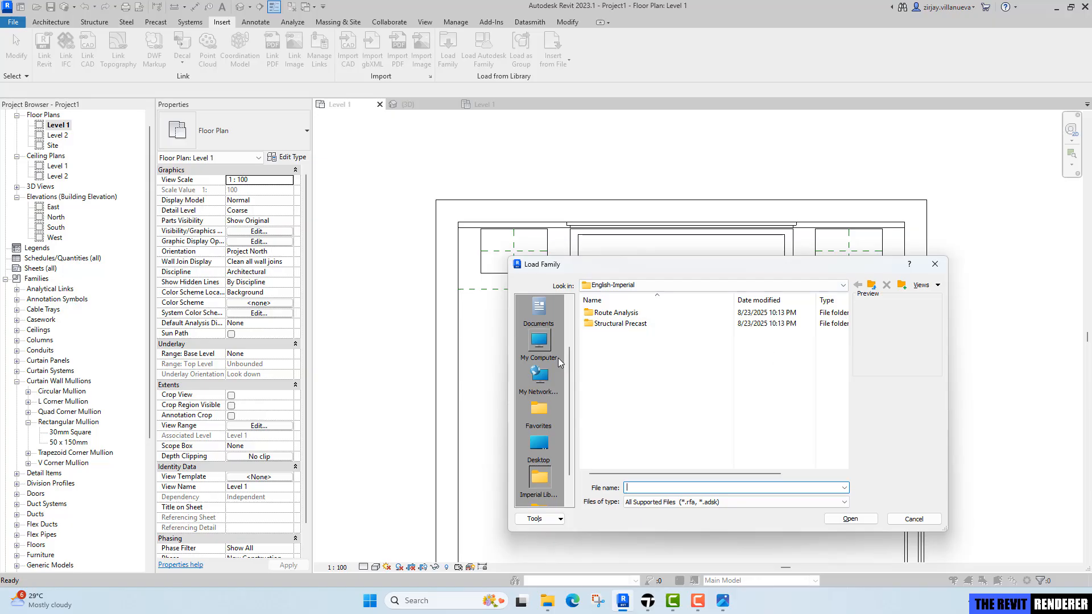
scroll(558, 357, "up", 2)
left_click(539, 310)
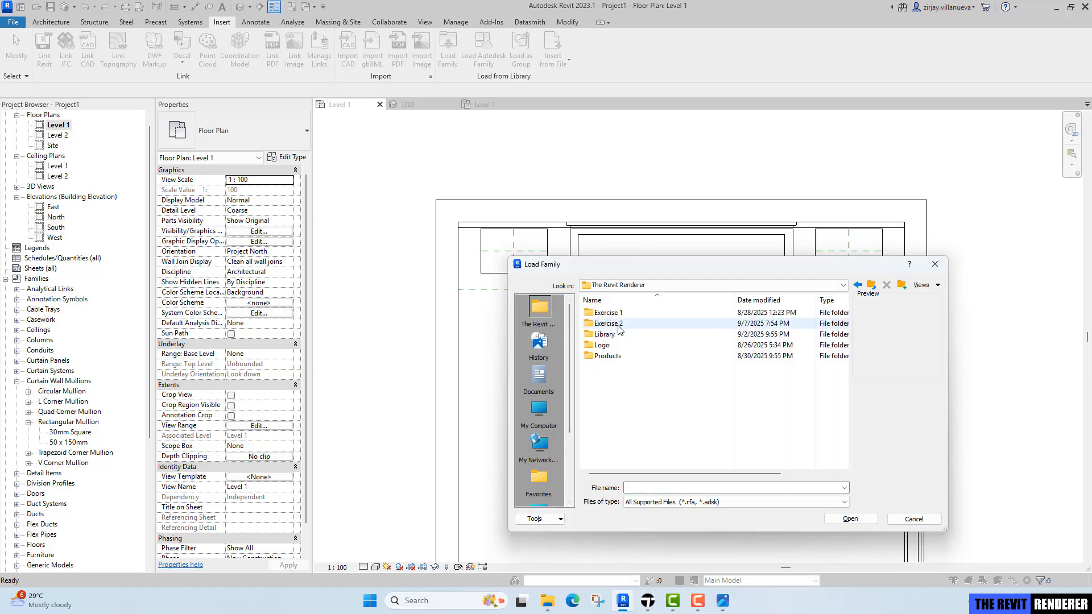
double_click(618, 325)
left_click(614, 335)
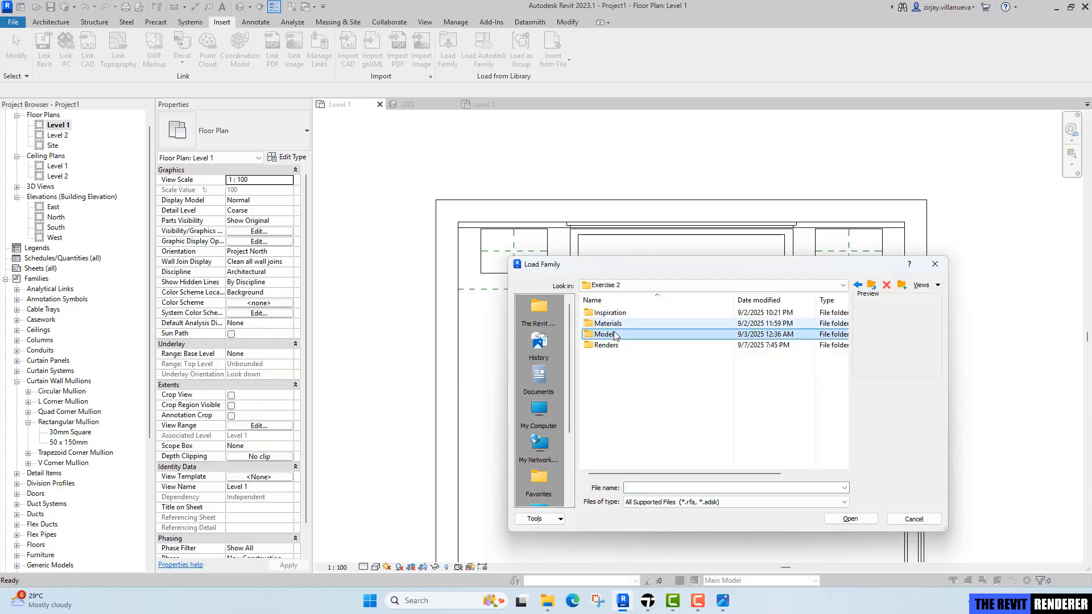
double_click(614, 335)
left_click(611, 357)
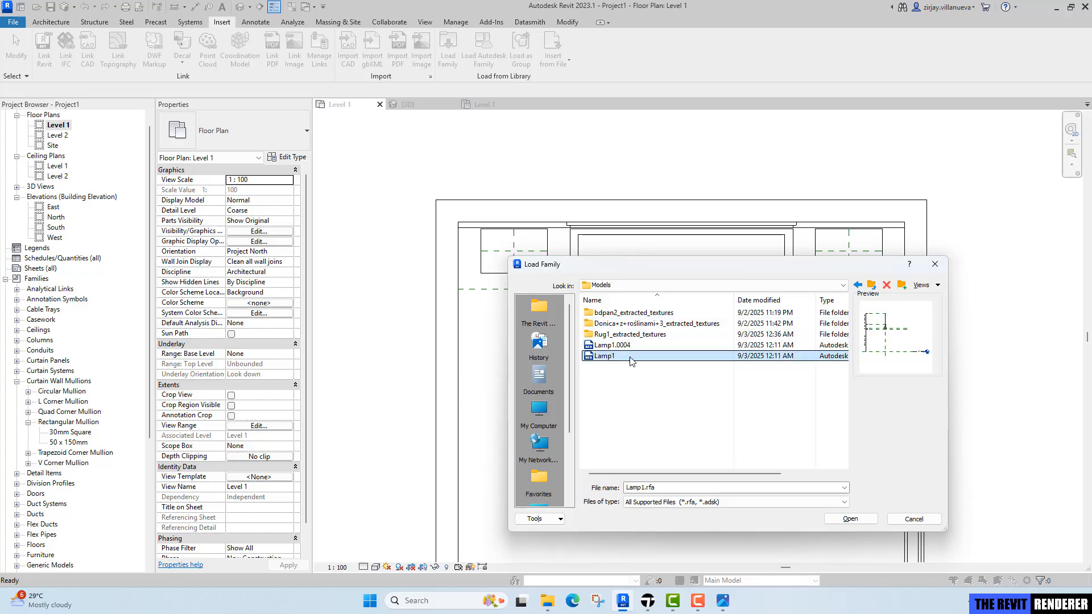
left_click(850, 518)
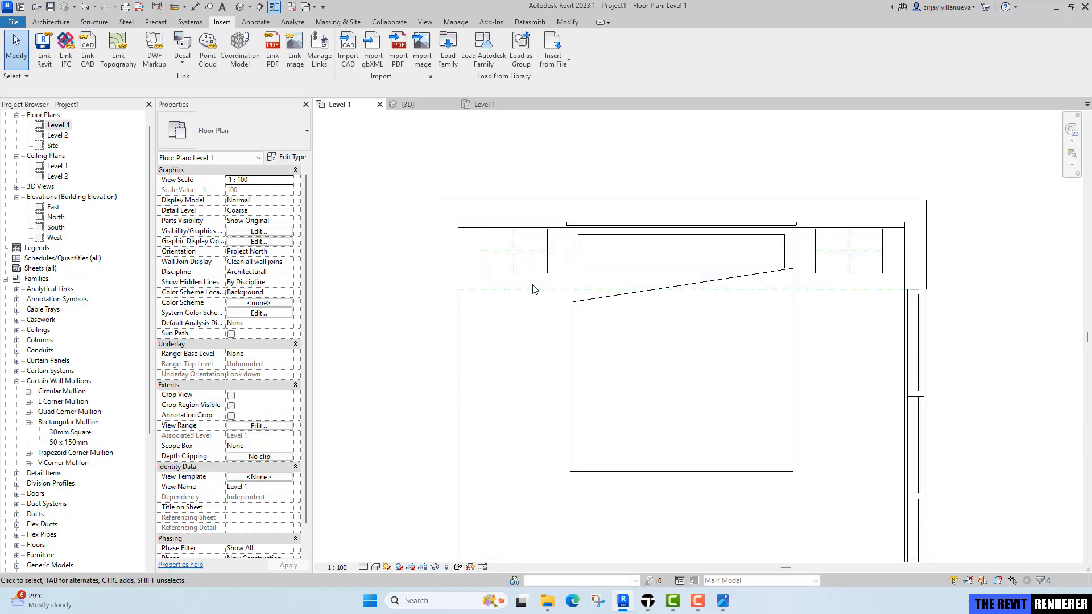
Place the Lamp1 component at the crossing of the left nightstand's reference planes in the Level 1 plan.
middle_click_drag(560, 333, 558, 287)
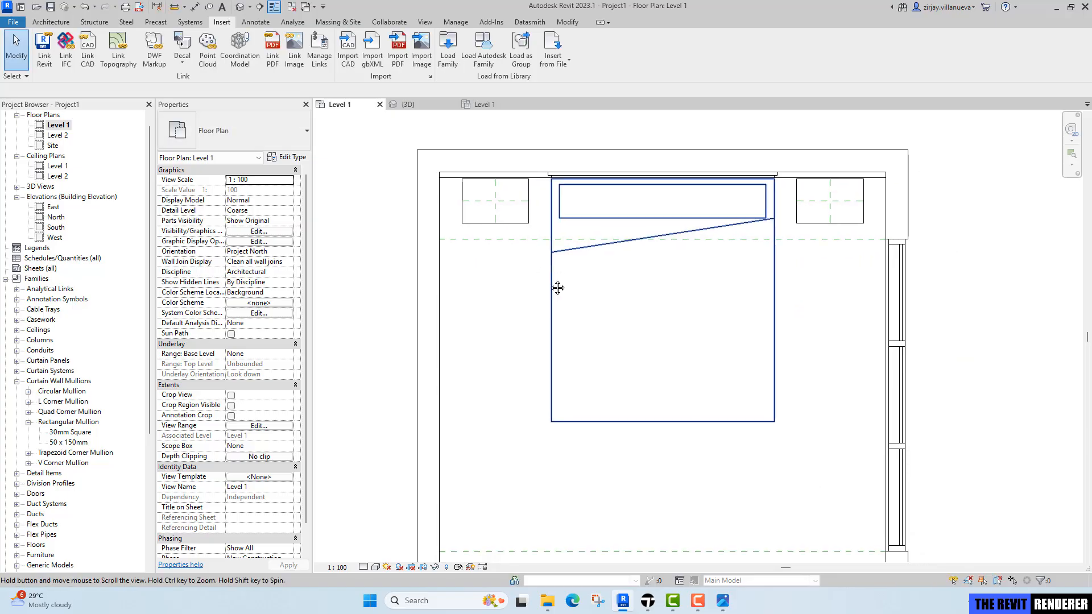
left_click(53, 22)
left_click(126, 61)
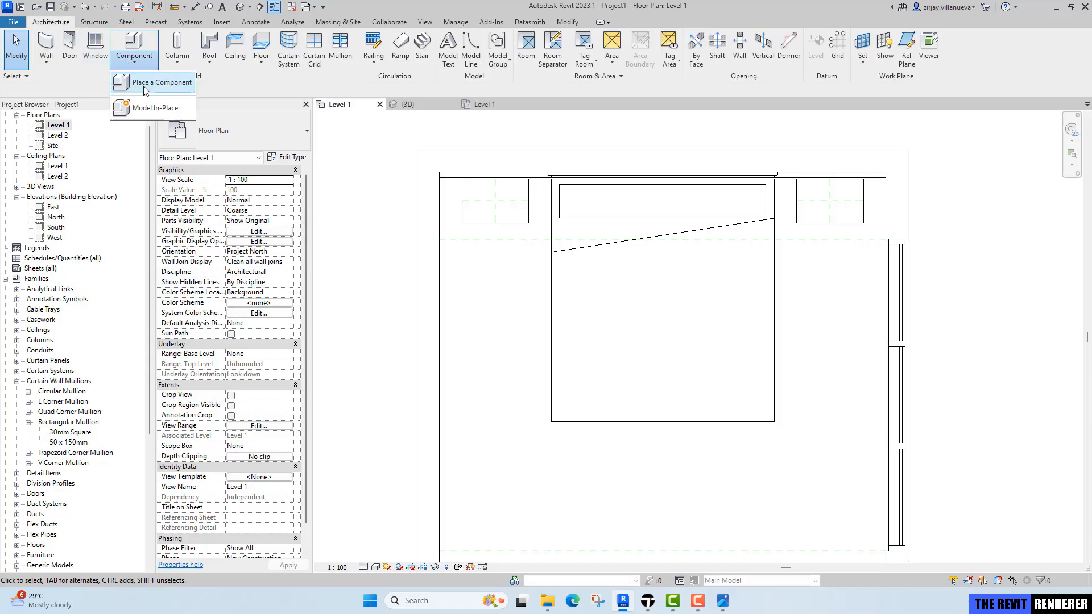
left_click(139, 84)
scroll(514, 205, "up", 2)
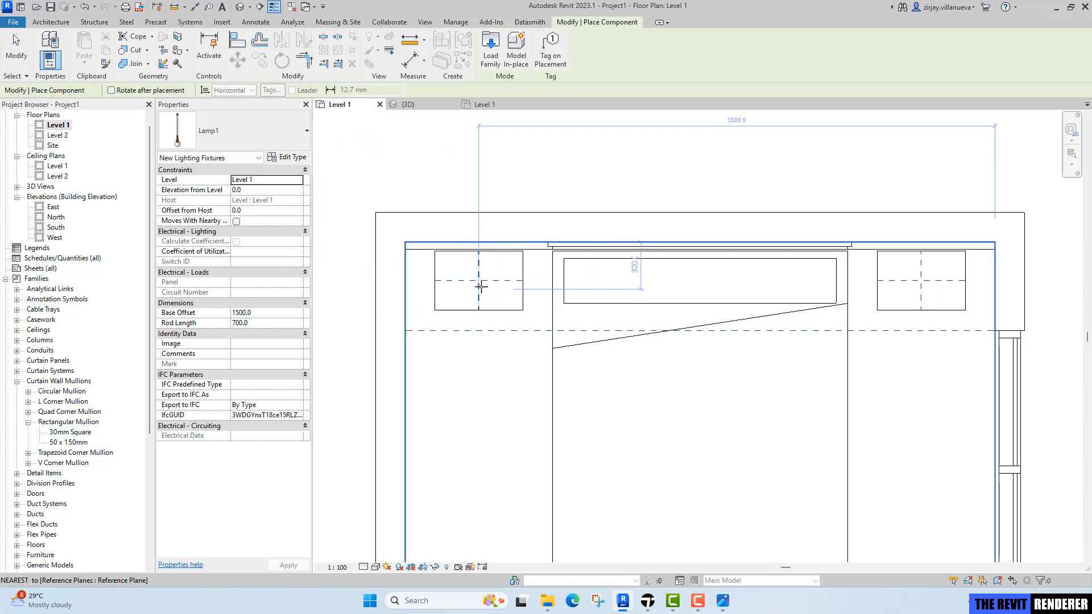
left_click(479, 287)
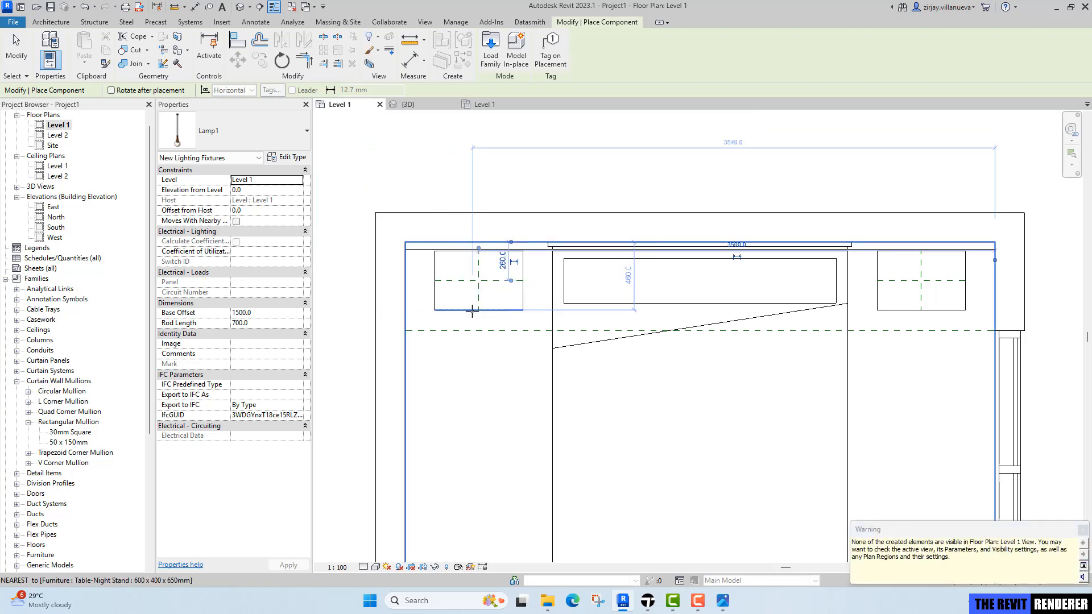
scroll(667, 378, "up", 1)
middle_click_drag(666, 377, 712, 441)
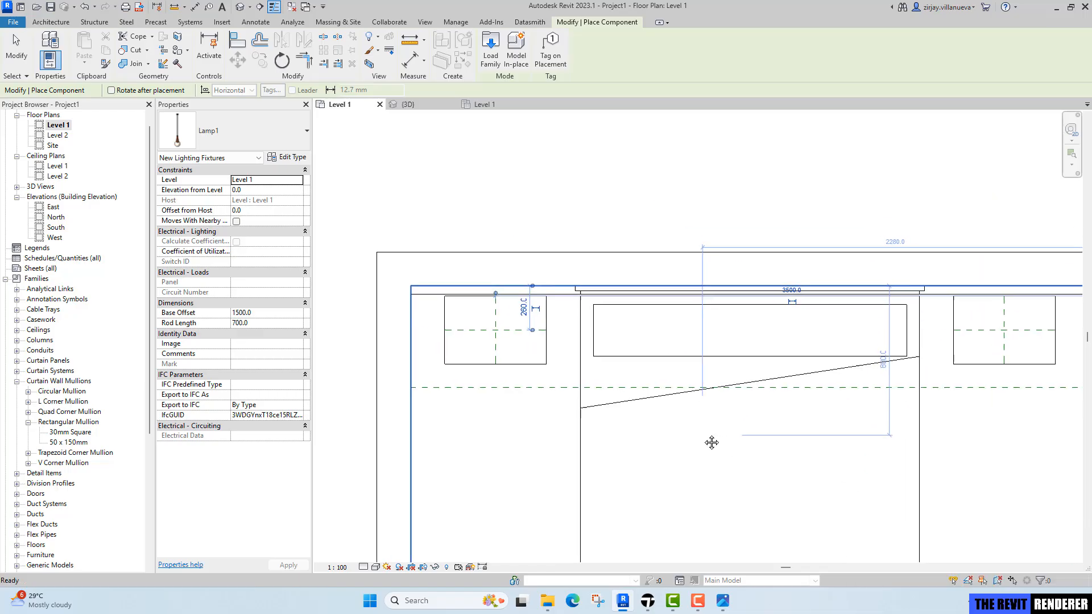
key("Escape")
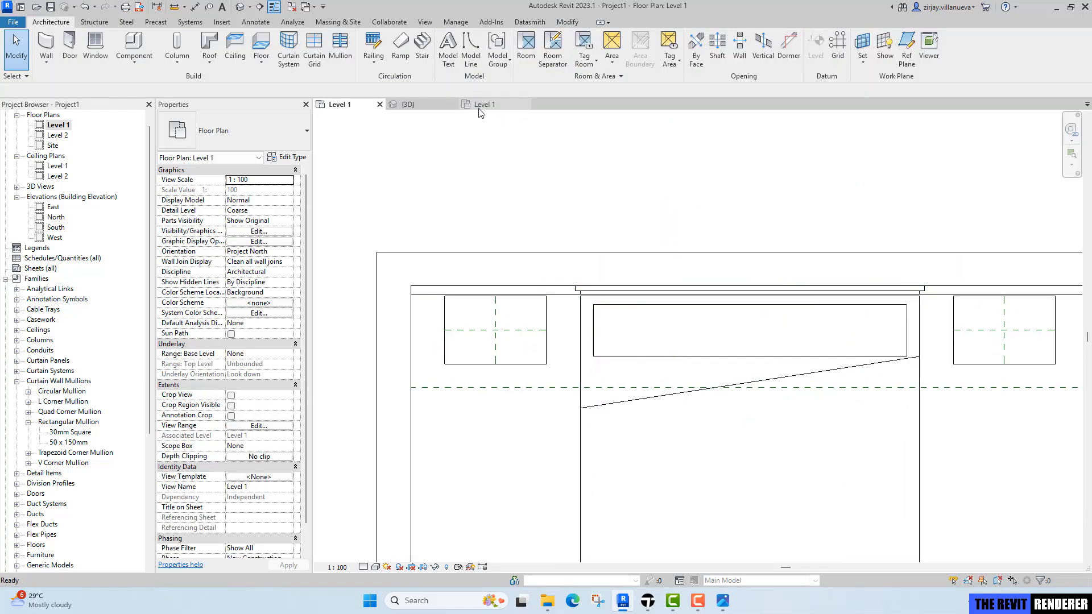
Inspect the placed lamp in the Level 1 reflected ceiling plan.
left_click(482, 104)
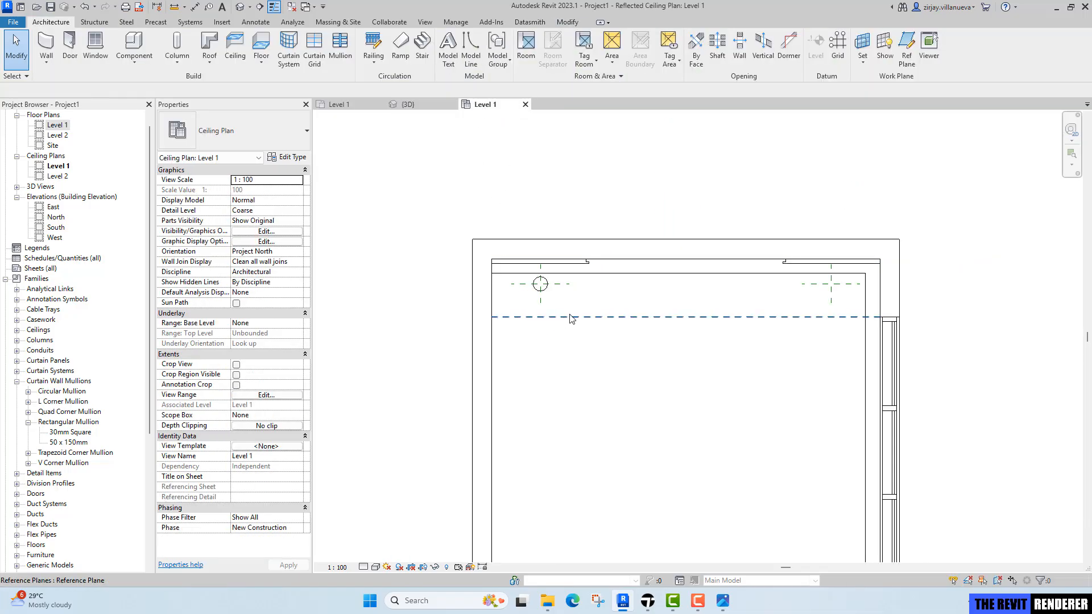
scroll(551, 311, "up", 3)
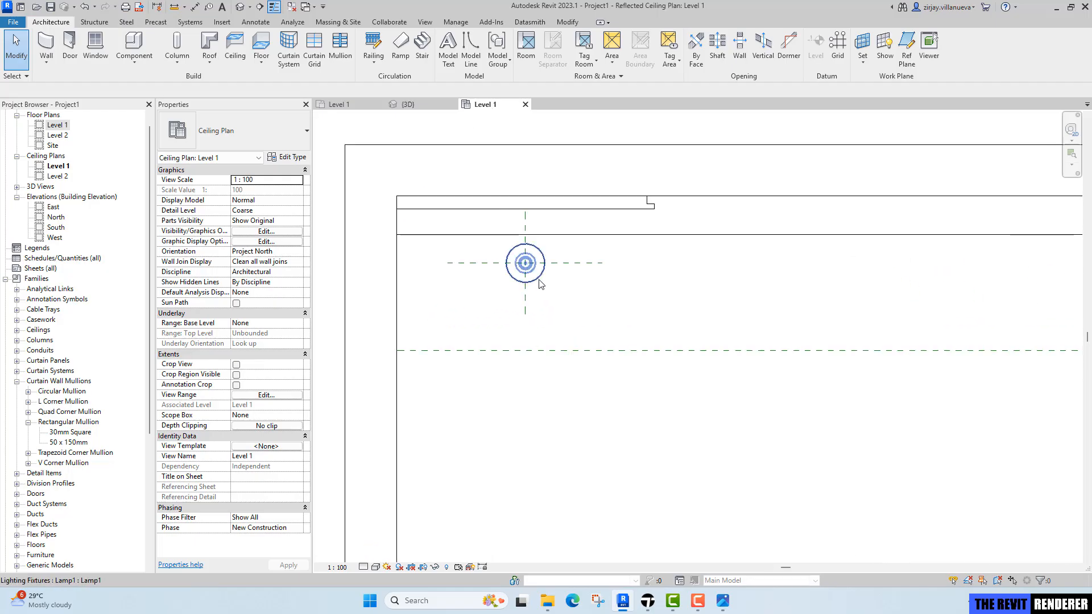
left_click(540, 277)
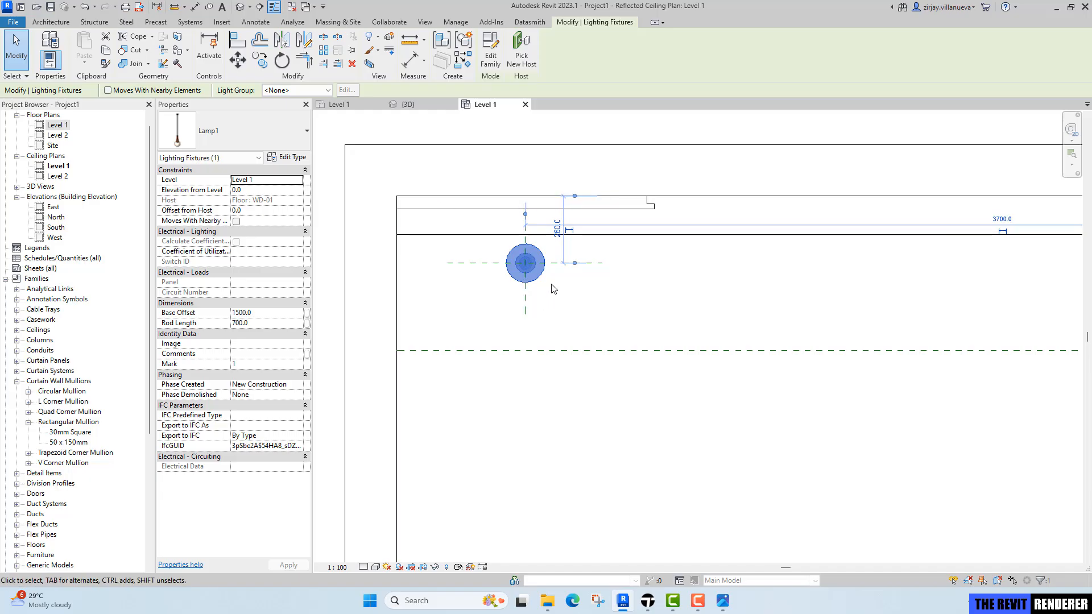
middle_click_drag(553, 287, 549, 329)
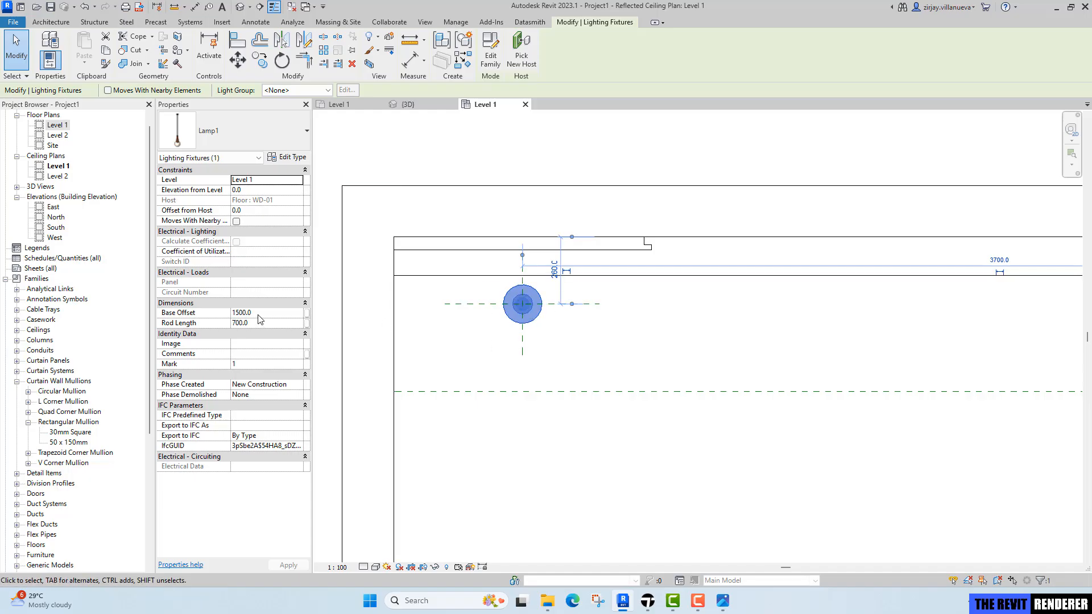
scroll(466, 357, "down", 2)
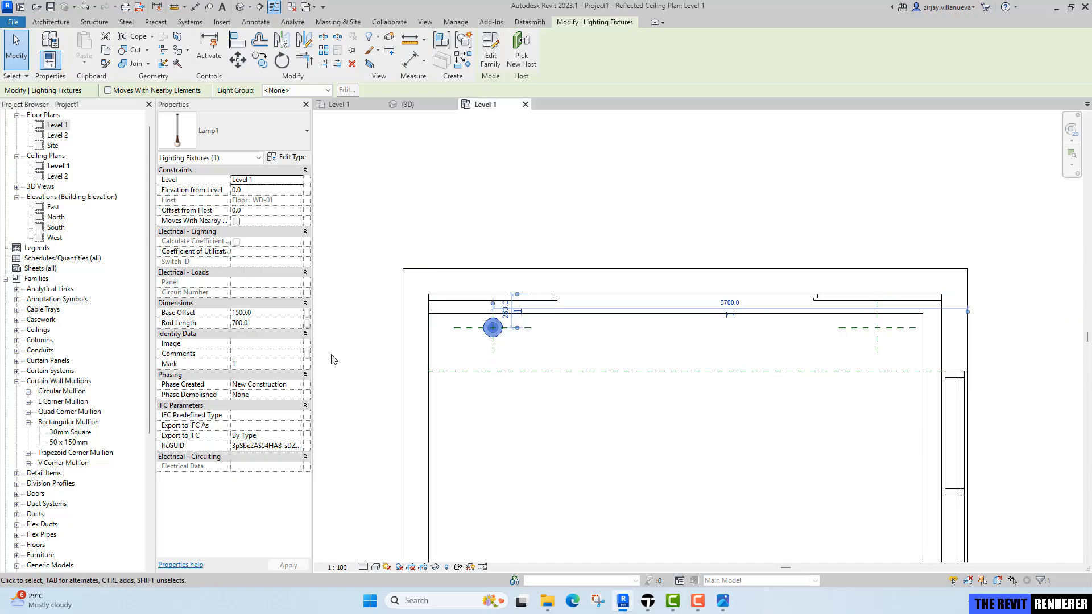
scroll(419, 359, "down", 3)
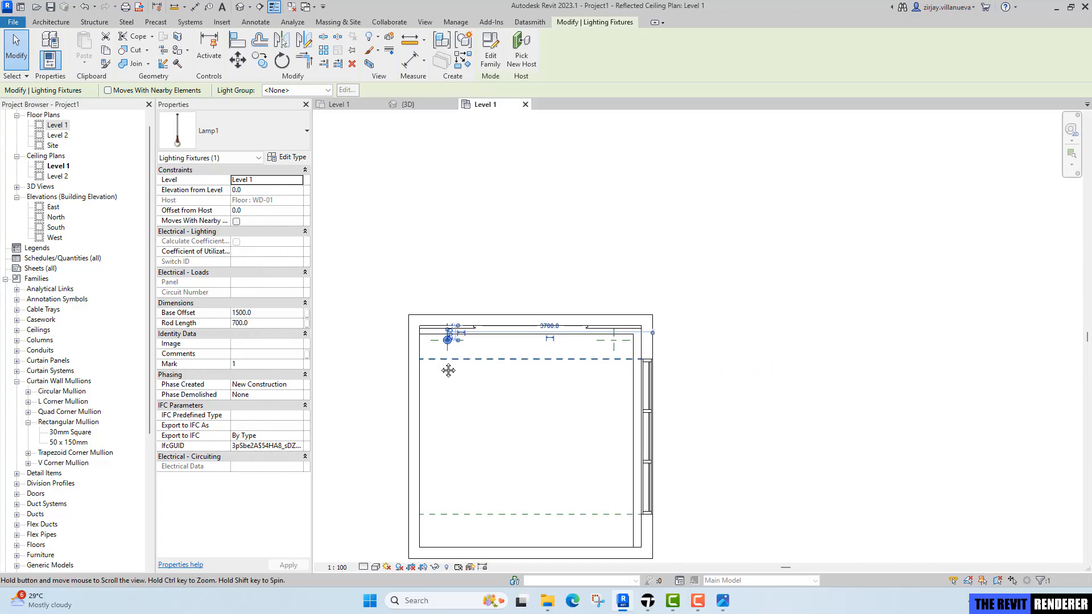
scroll(443, 367, "up", 1)
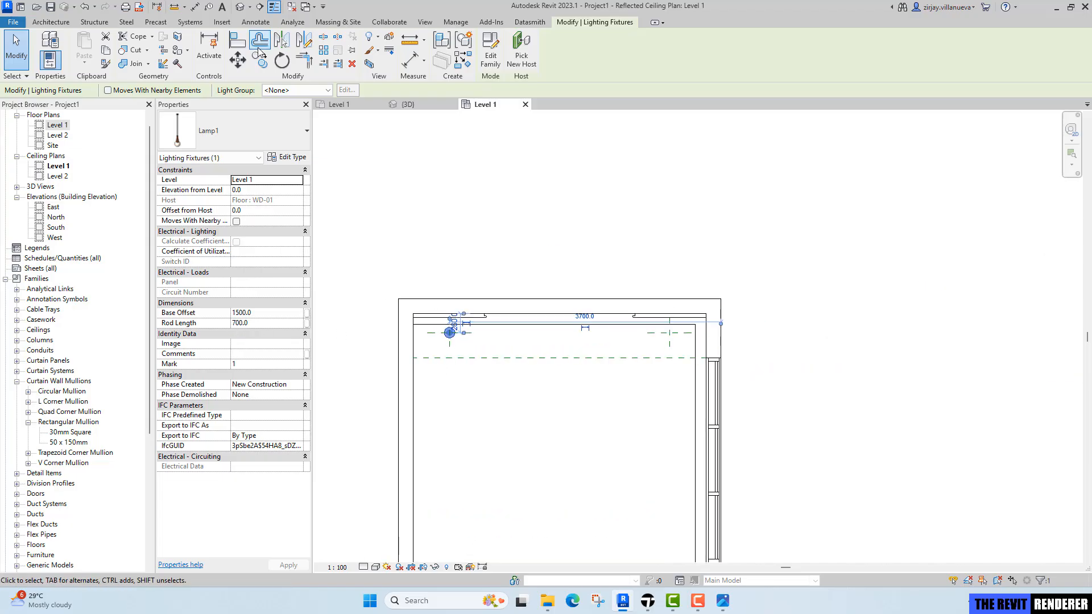
key("Escape")
Draw a section line across the room through the left lamp and open the section view.
left_click(261, 7)
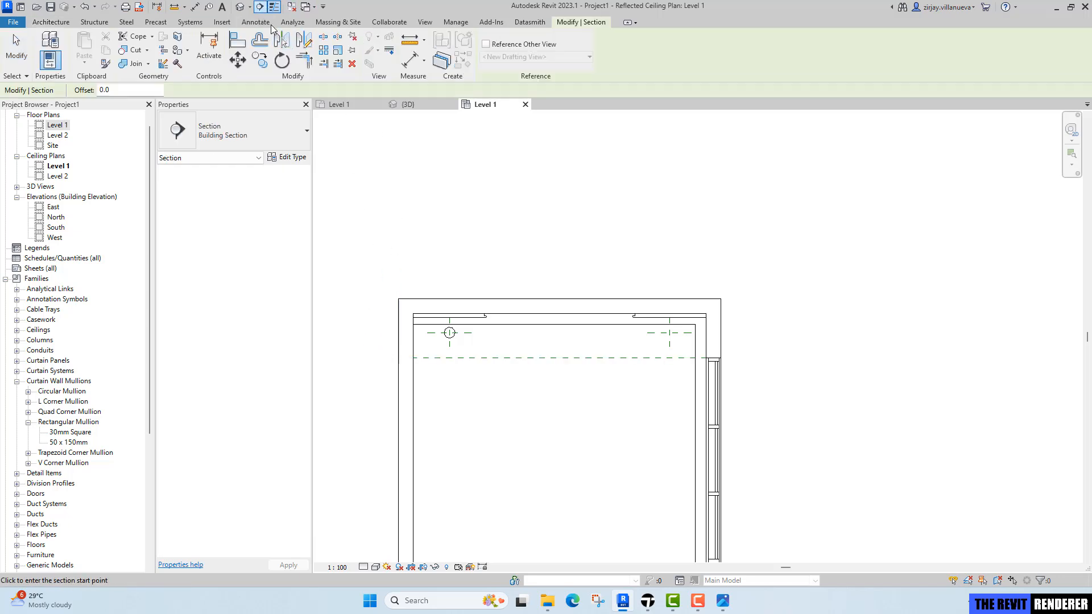
left_click(373, 362)
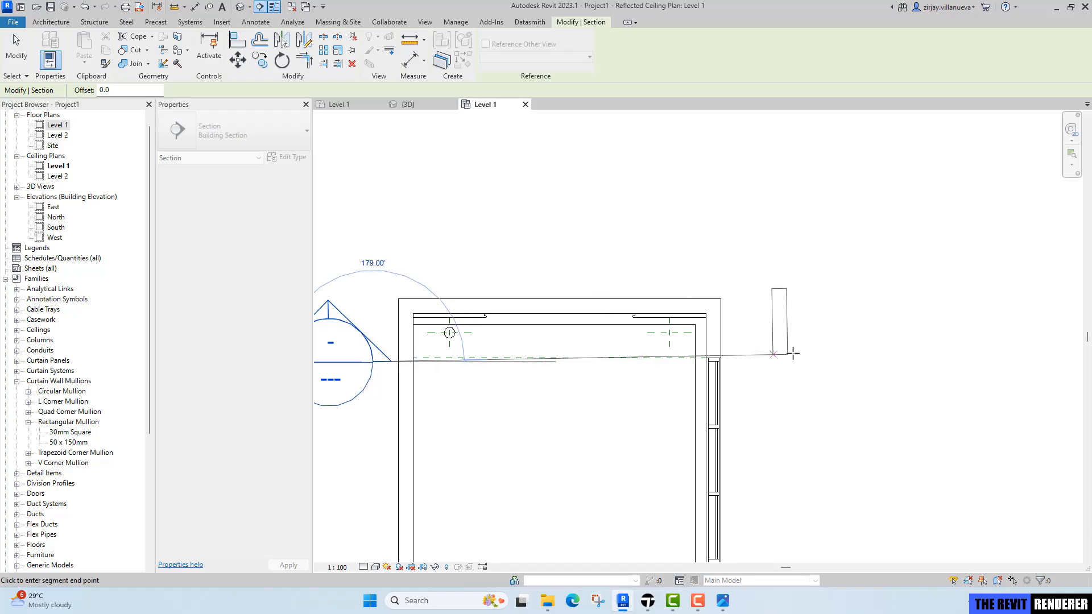
left_click(774, 361)
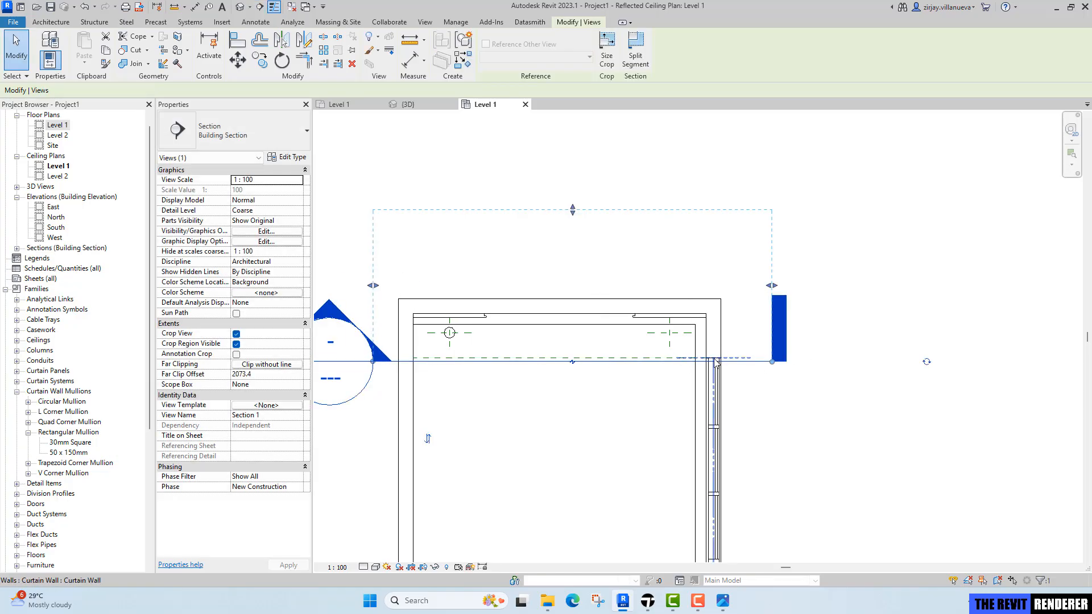
right_click(735, 358)
key("Escape")
key("Escape")
left_click(754, 363)
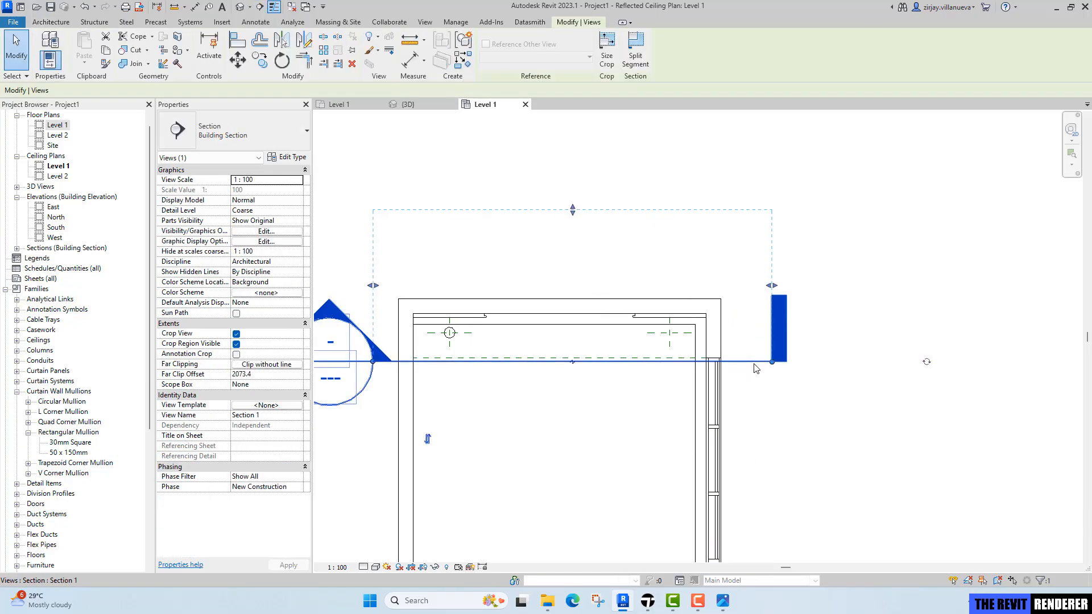
right_click(755, 363)
left_click(792, 107)
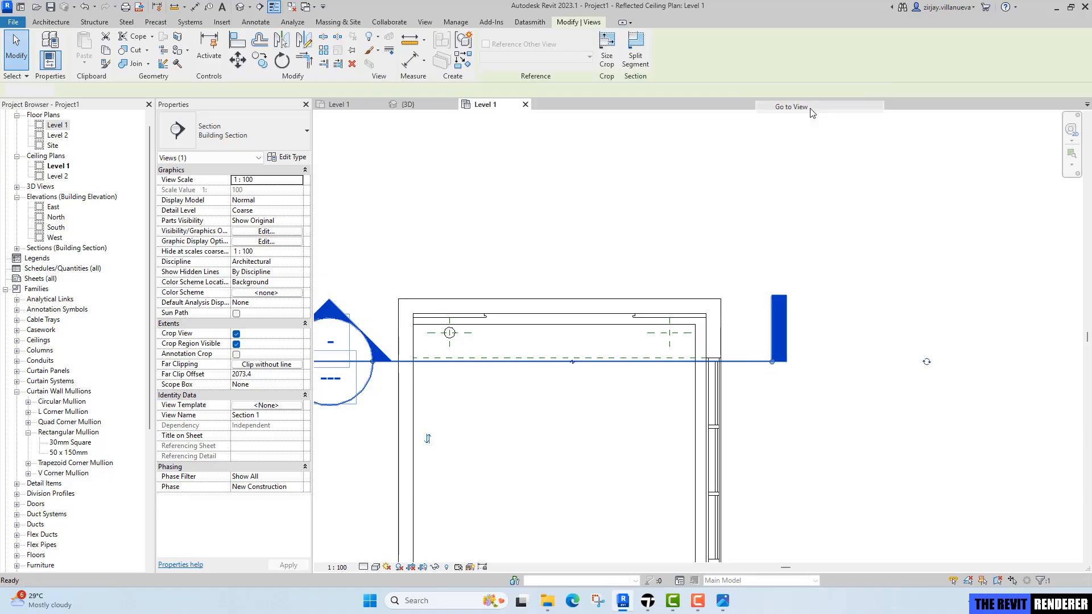
Stretch the lamp's rod up to the ceiling, setting the rod length to about 860.
scroll(591, 398, "up", 6)
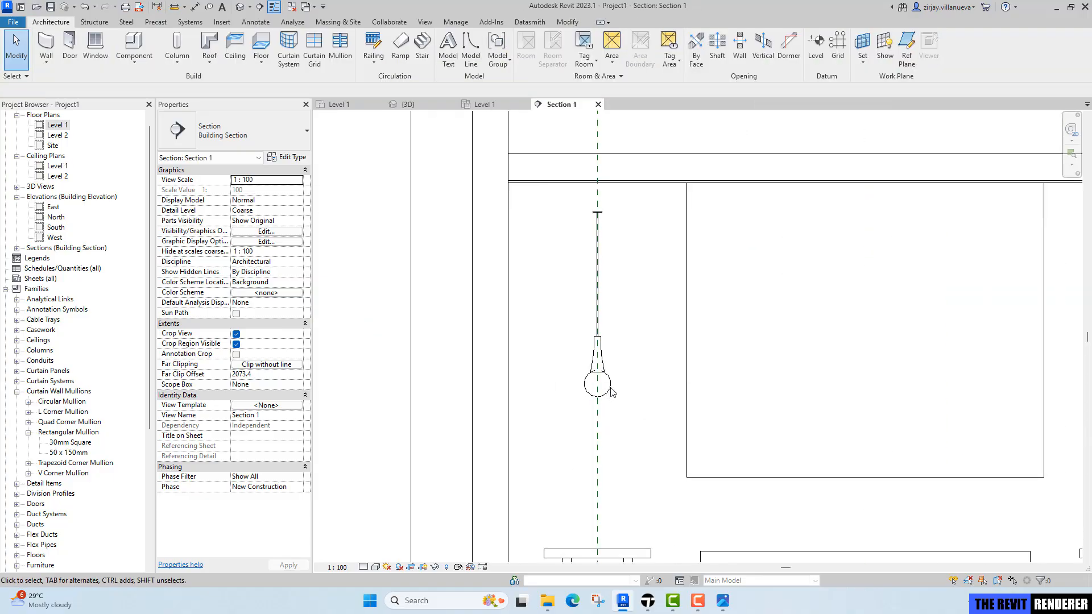
left_click(613, 386)
scroll(595, 219, "up", 5)
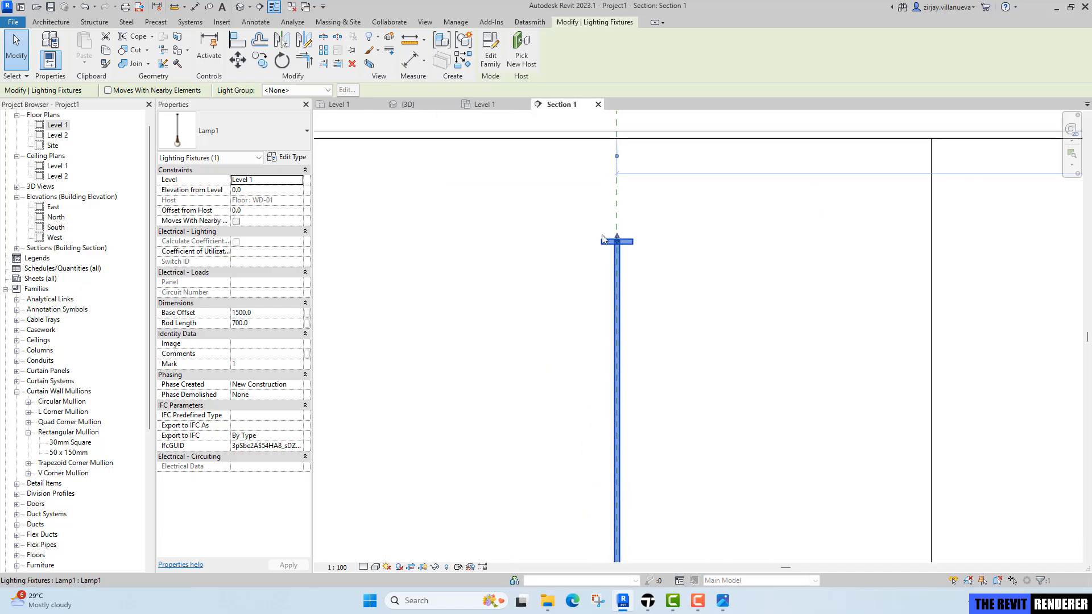
left_click_drag(620, 237, 630, 126)
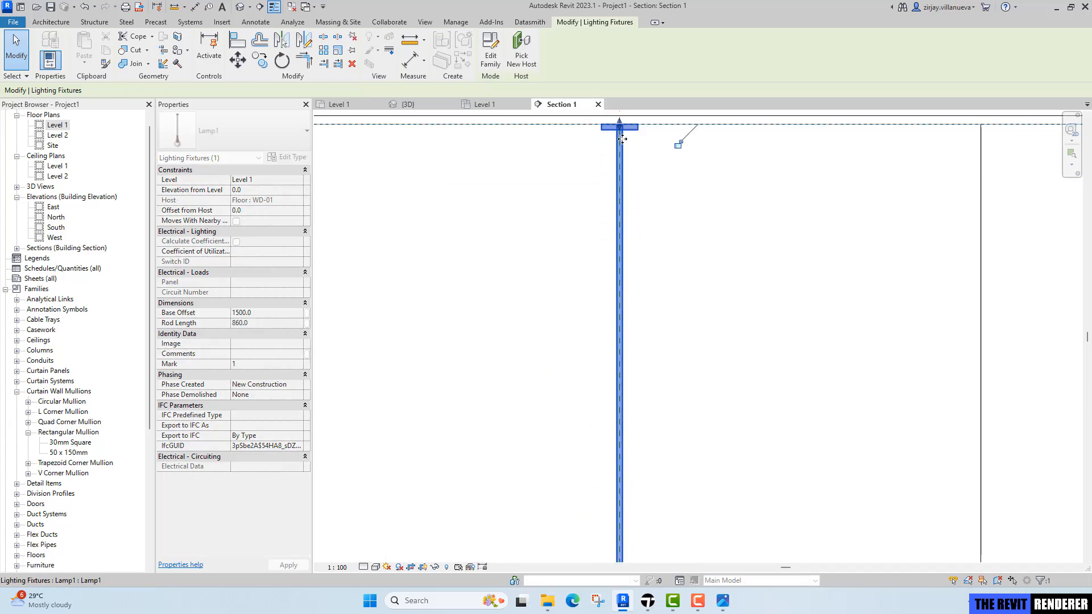
scroll(640, 235, "down", 2)
scroll(639, 235, "down", 2)
key("Escape")
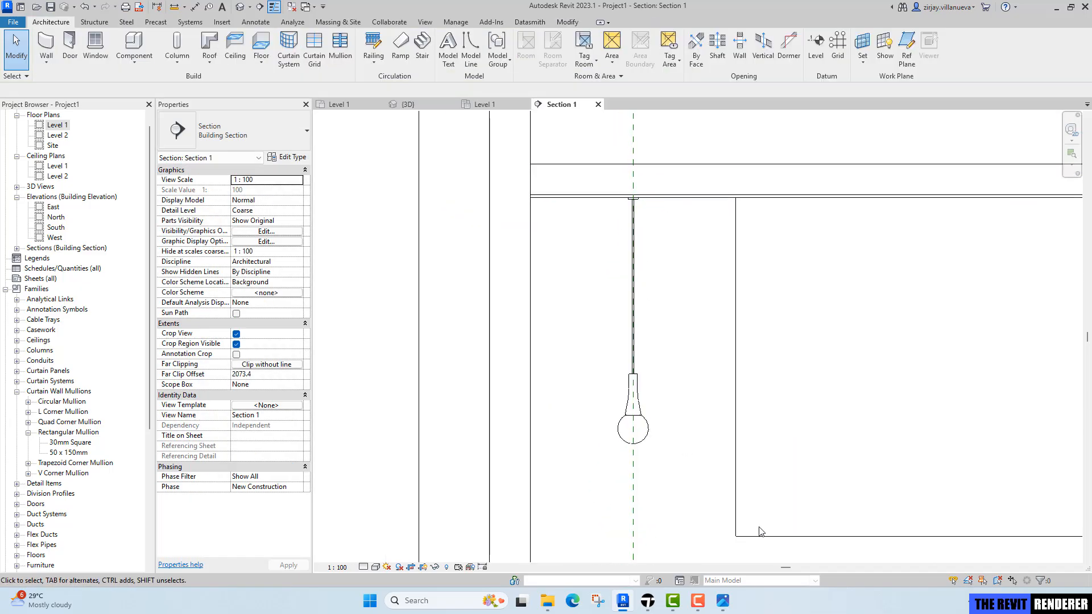
Switch the section to Realistic display and review the lamp's type properties without changes.
middle_click_drag(649, 450, 627, 363)
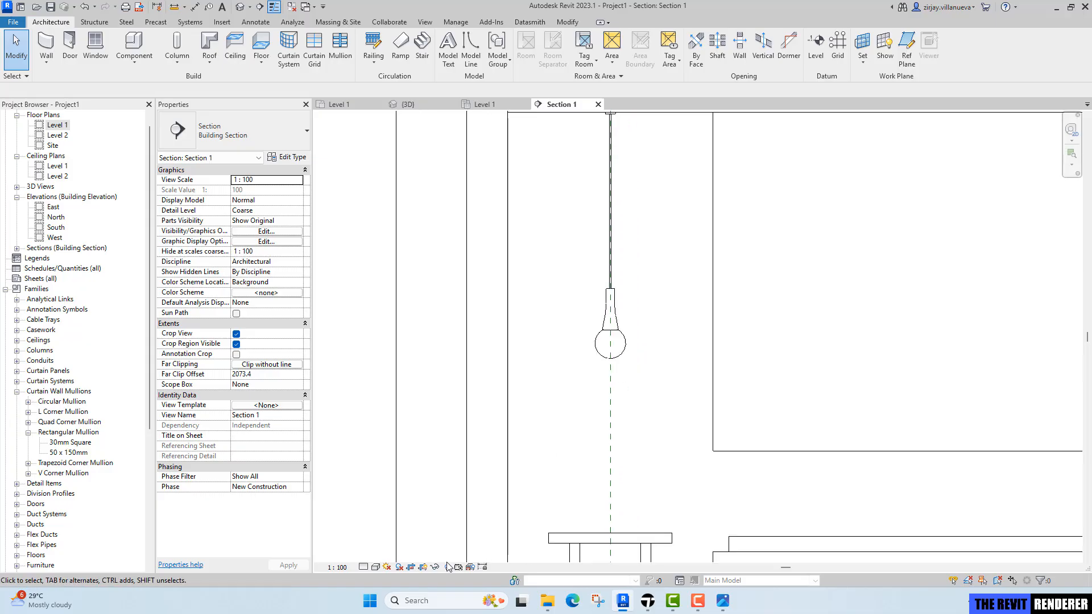
left_click(375, 568)
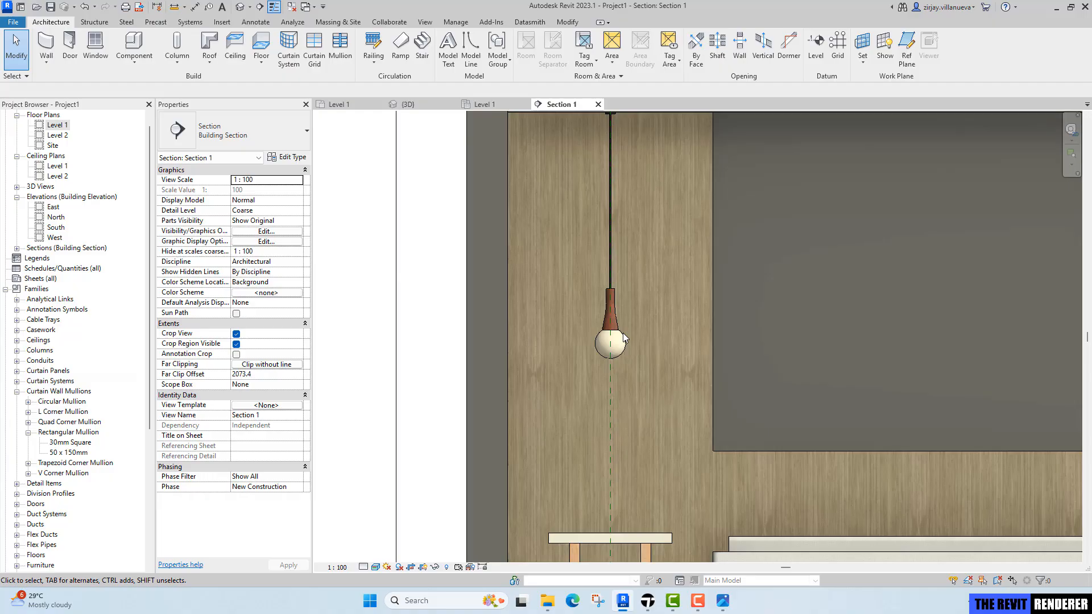
left_click(623, 338)
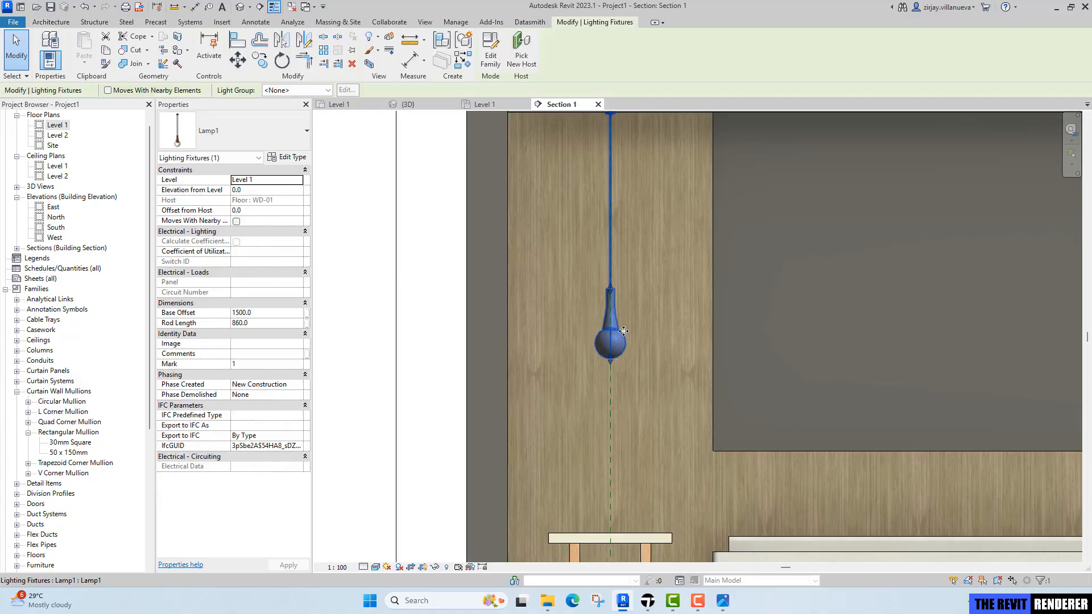
scroll(625, 318, "up", 1)
left_click(292, 157)
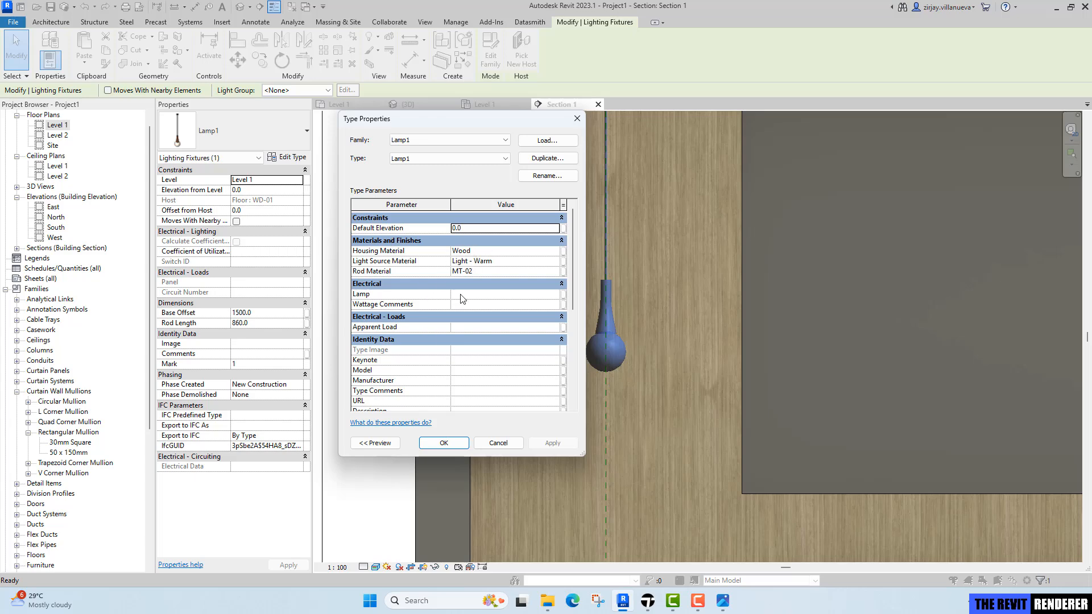
key("Escape")
key("Escape")
scroll(593, 375, "down", 3)
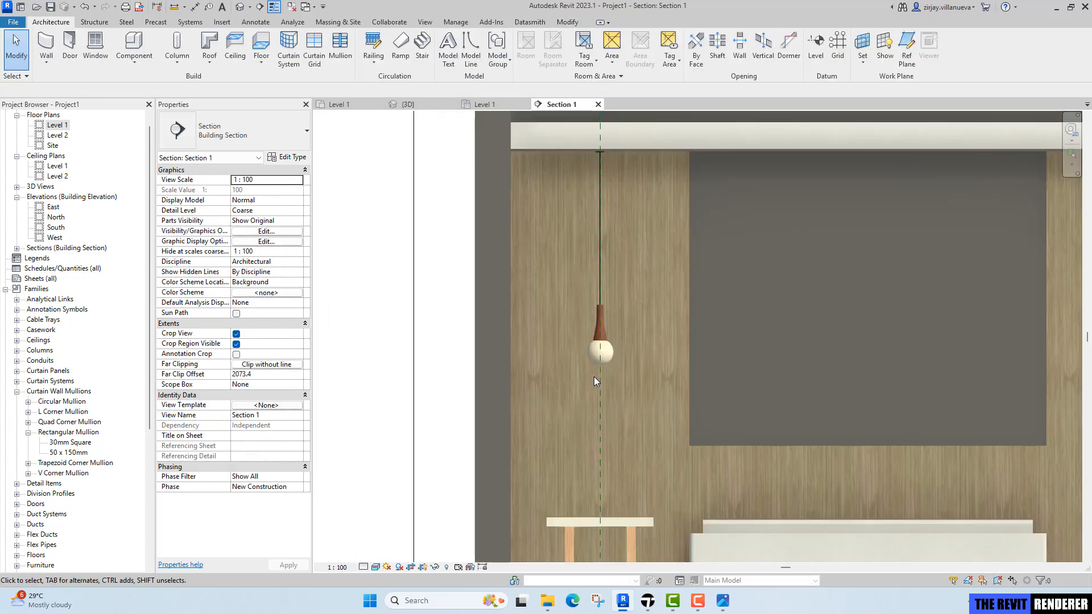
Switch the section to Hidden Line and copy the pendant lamp across to above the right nightstand.
middle_click_drag(606, 367, 604, 364)
key("h")
key("l")
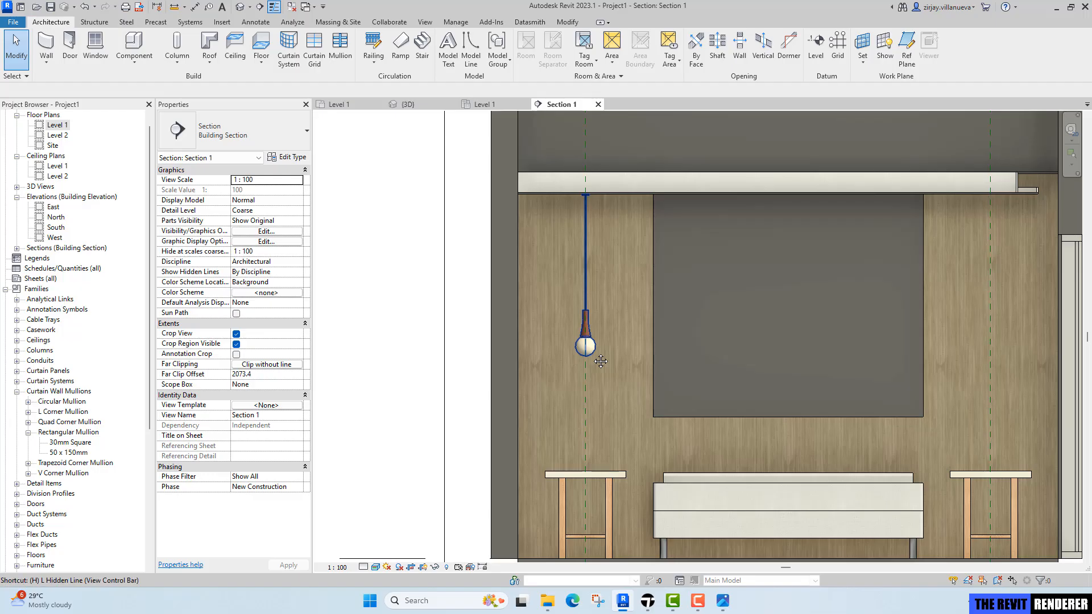
scroll(601, 361, "up", 1)
left_click(594, 344)
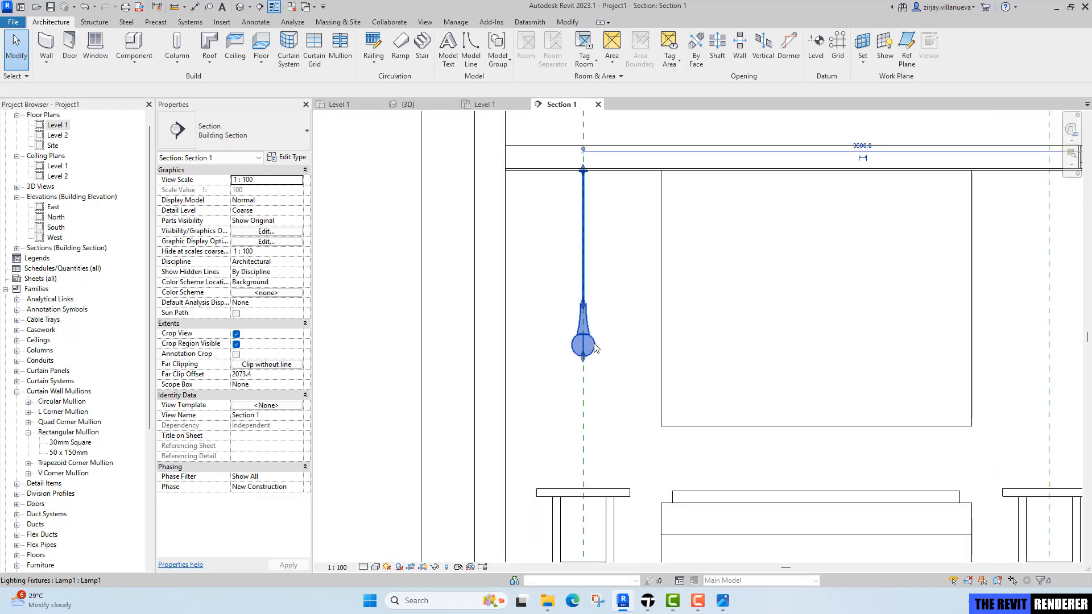
key("m")
key("v")
left_click(583, 395)
middle_click_drag(856, 388, 642, 391)
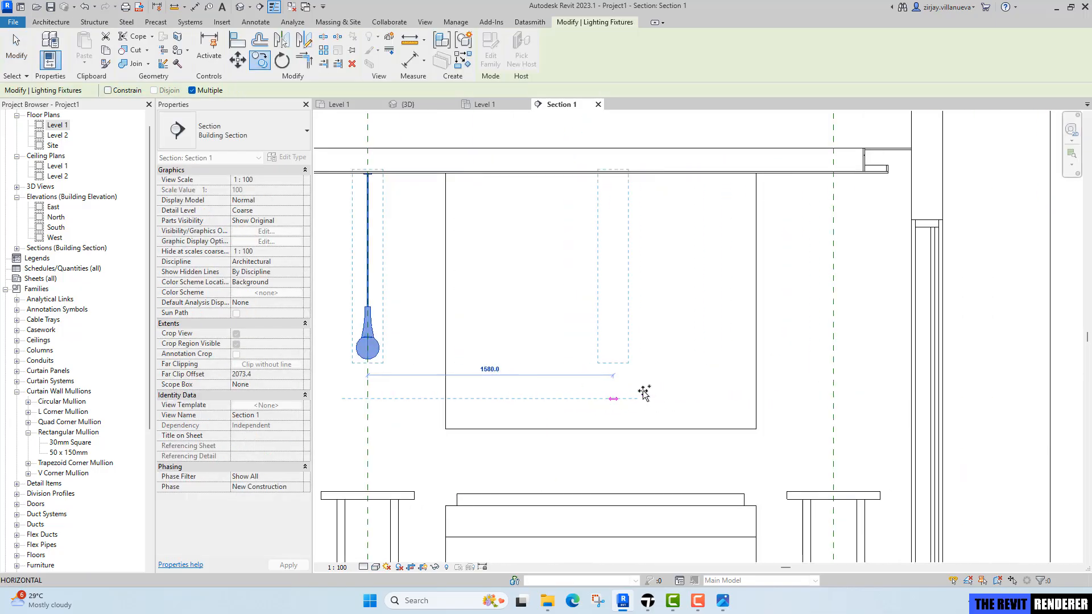
left_click(834, 402)
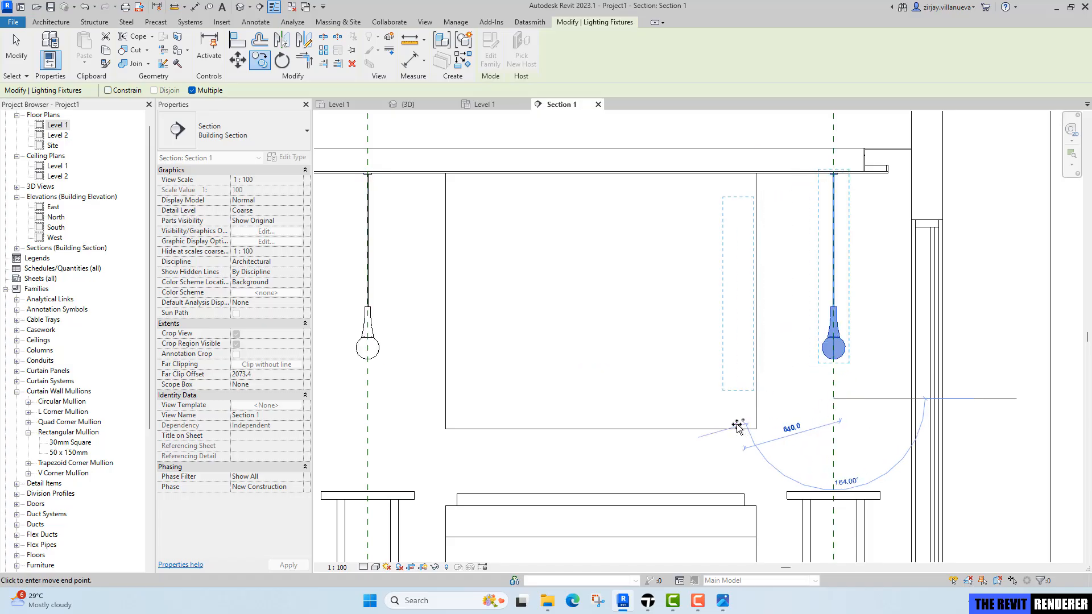
key("Escape")
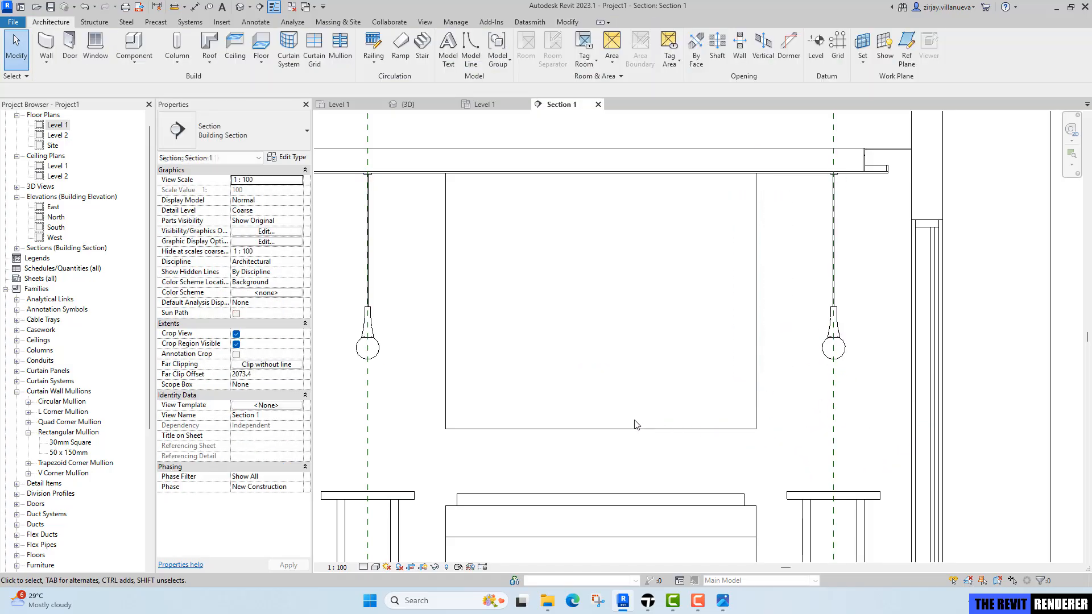
Switch to Twinmotion and delete the Starting Base and Starting Landscape from the scene.
left_click(240, 7)
middle_click_drag(754, 400, 713, 346, "shift")
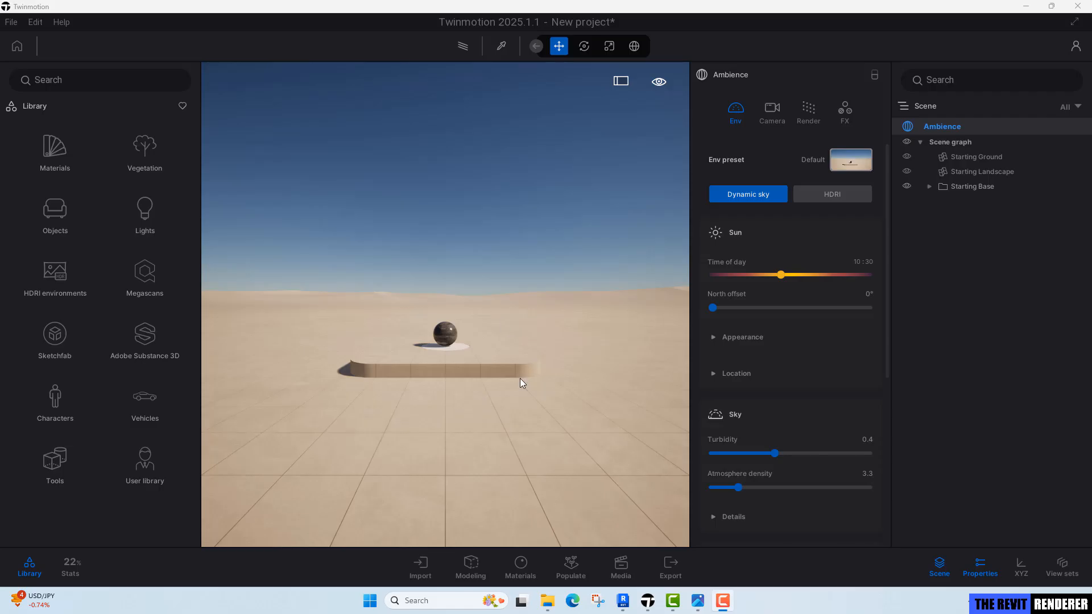
left_click(978, 187)
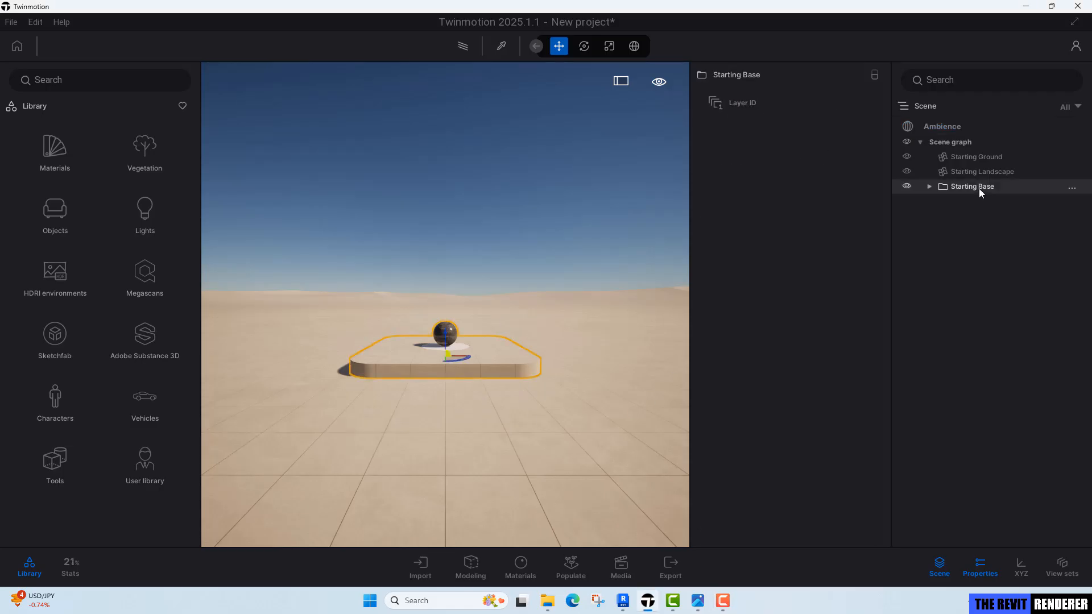
key("Delete")
left_click(999, 174)
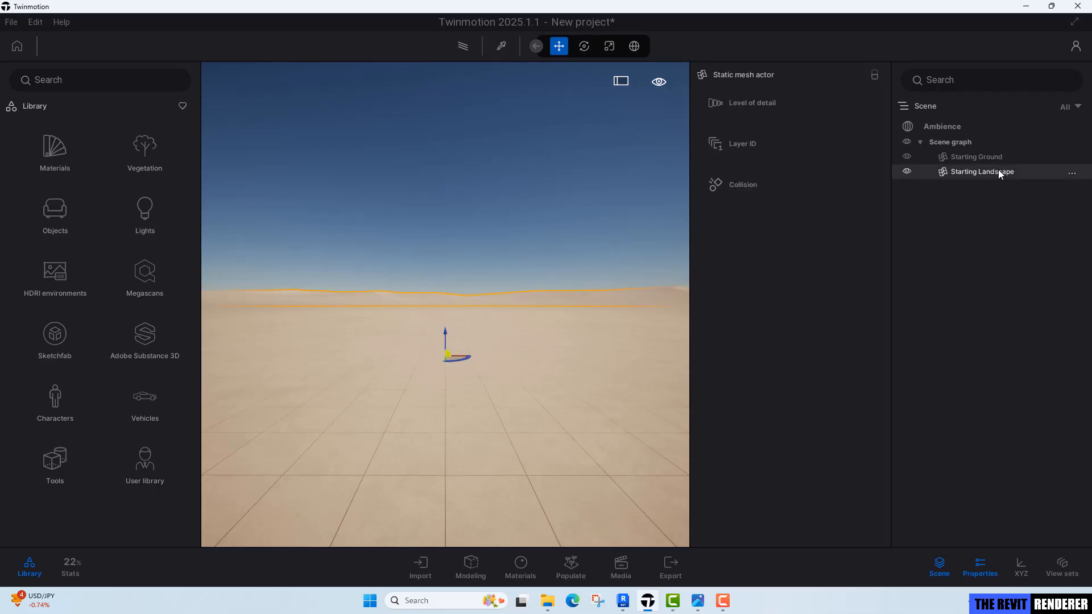
key("Delete")
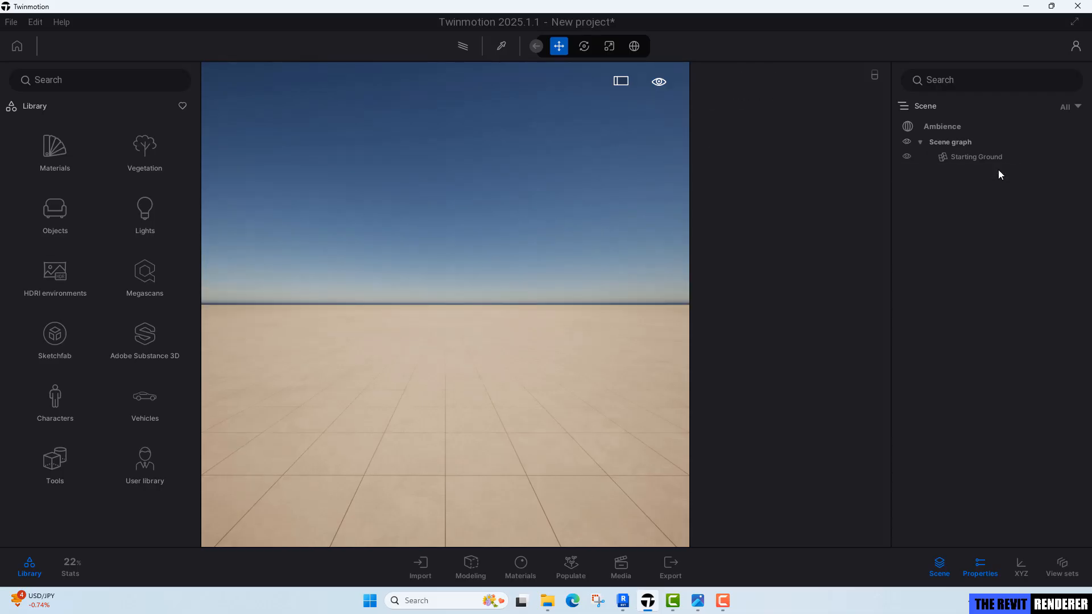
Apply the Grass 5 nature ground material to the Starting Ground.
left_click(967, 163)
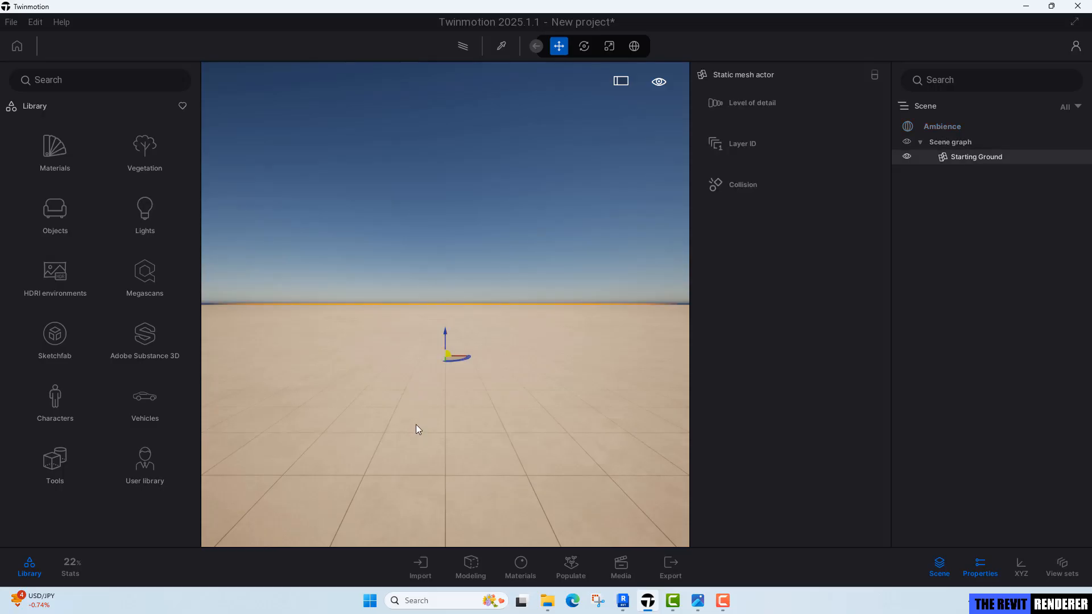
left_click(52, 161)
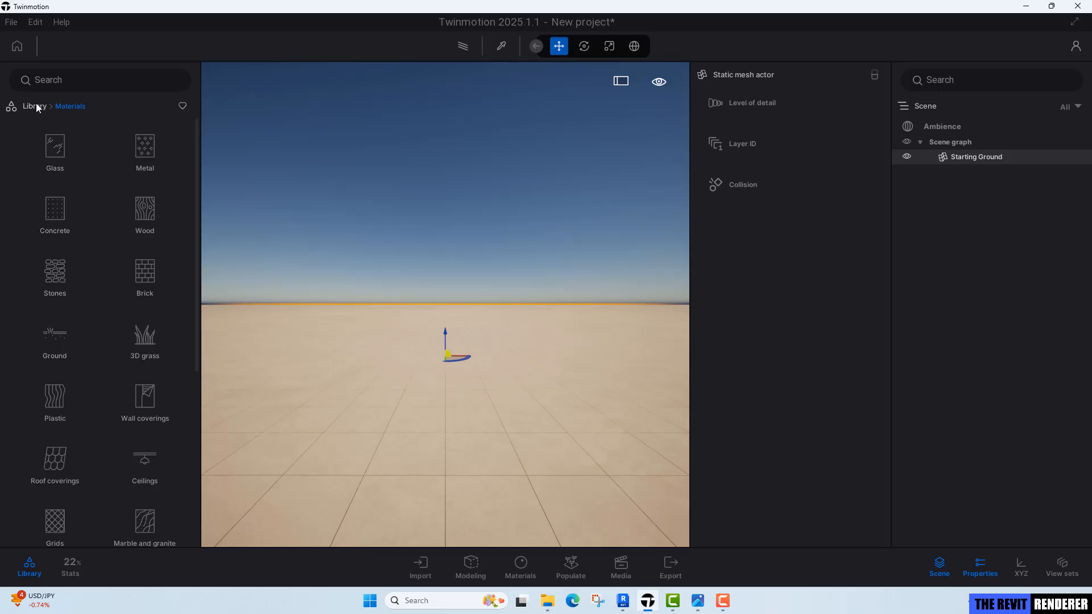
left_click(57, 339)
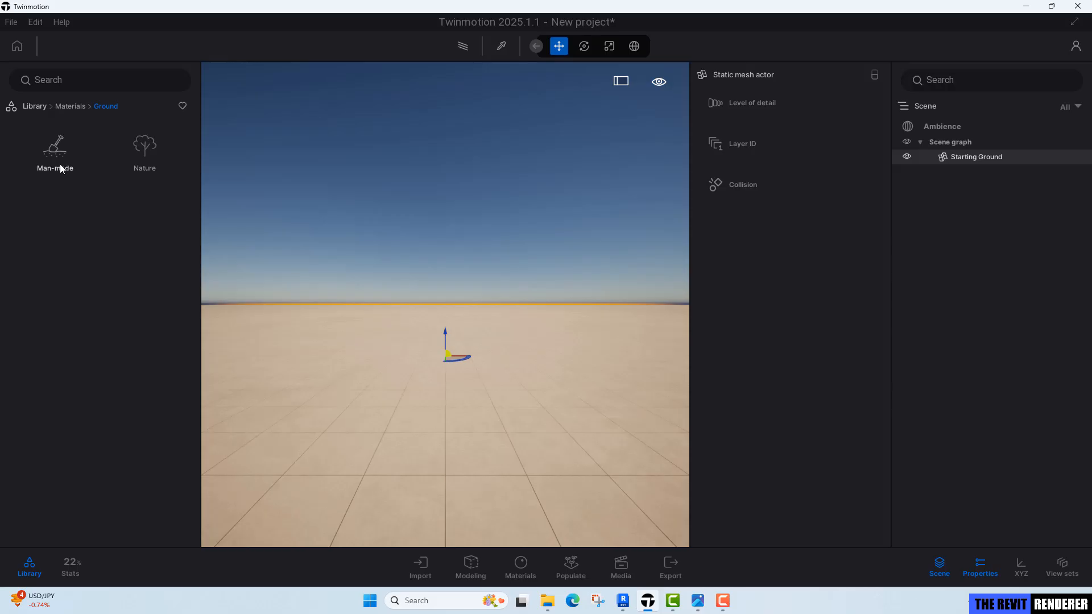
left_click(126, 161)
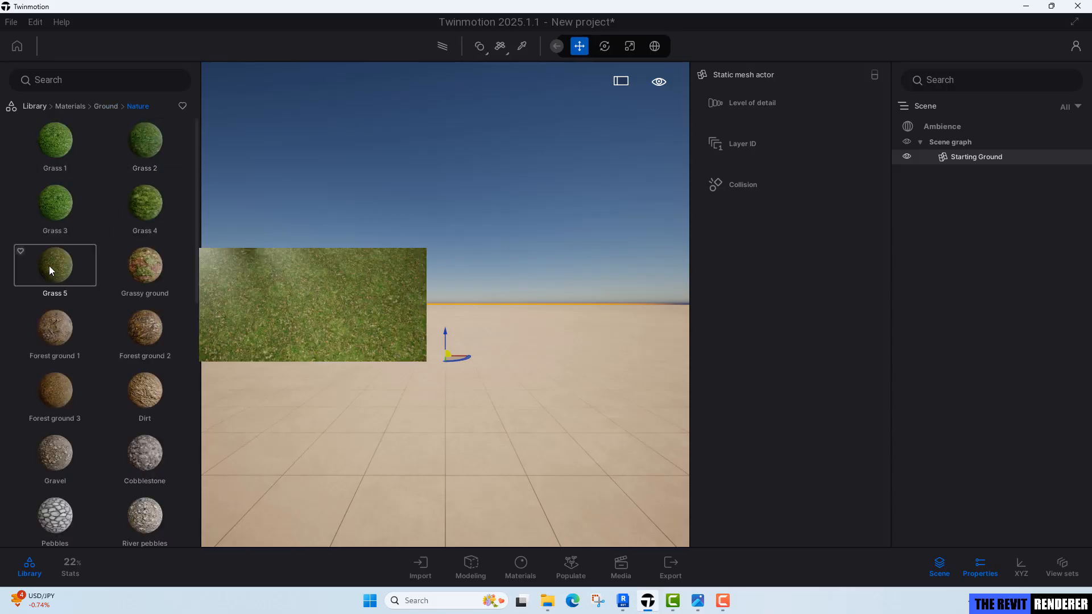
left_click_drag(51, 271, 393, 415)
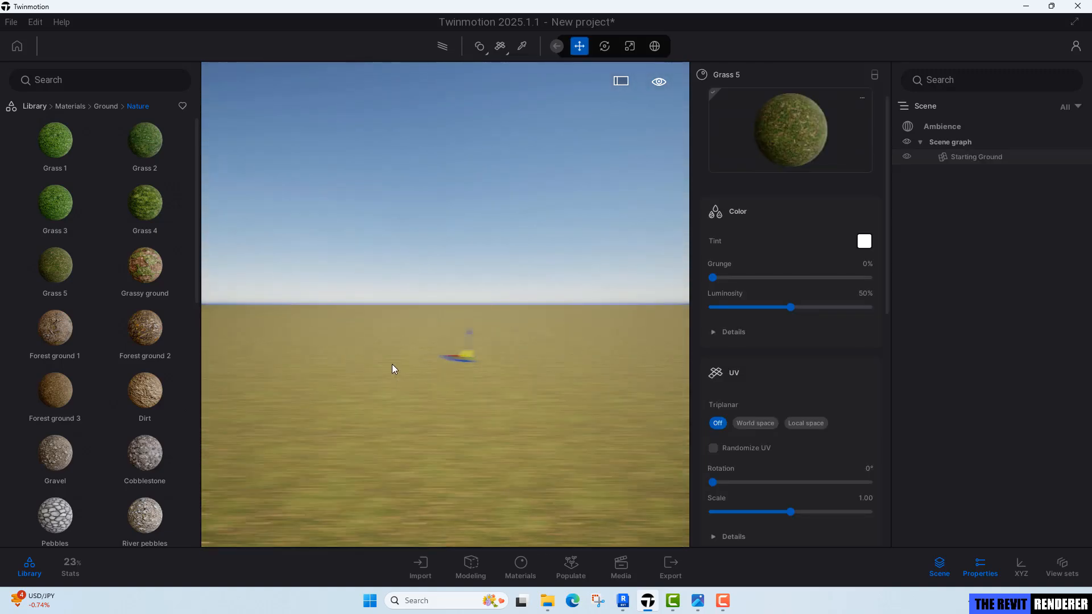
key("d")
key("a")
right_click_drag(449, 360, 500, 348)
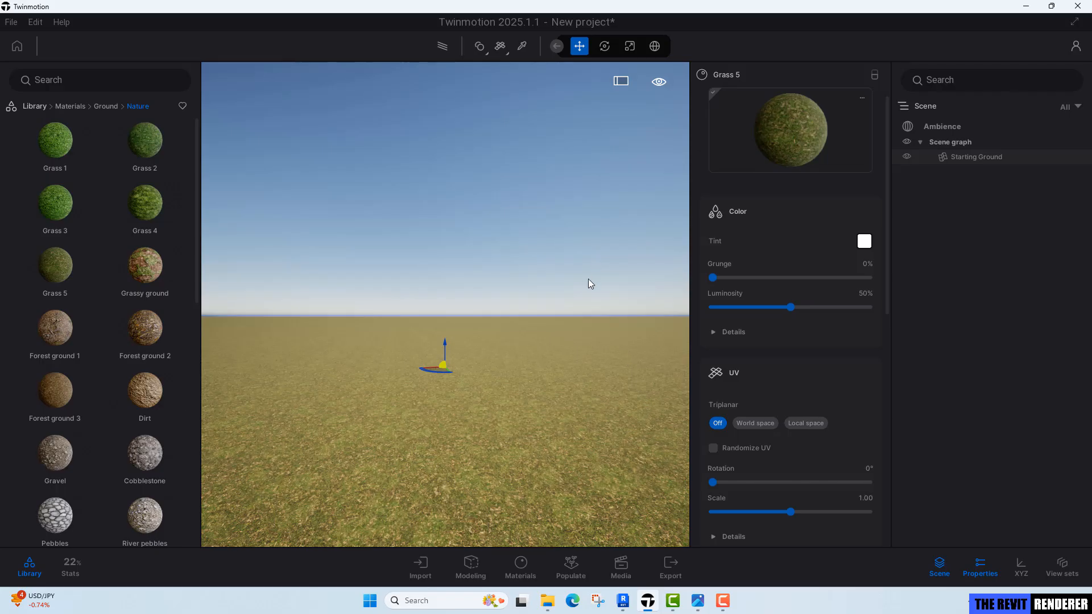
Switch the scene ambience from Dynamic sky to HDRI and compare against the reference bedroom render.
left_click(956, 129)
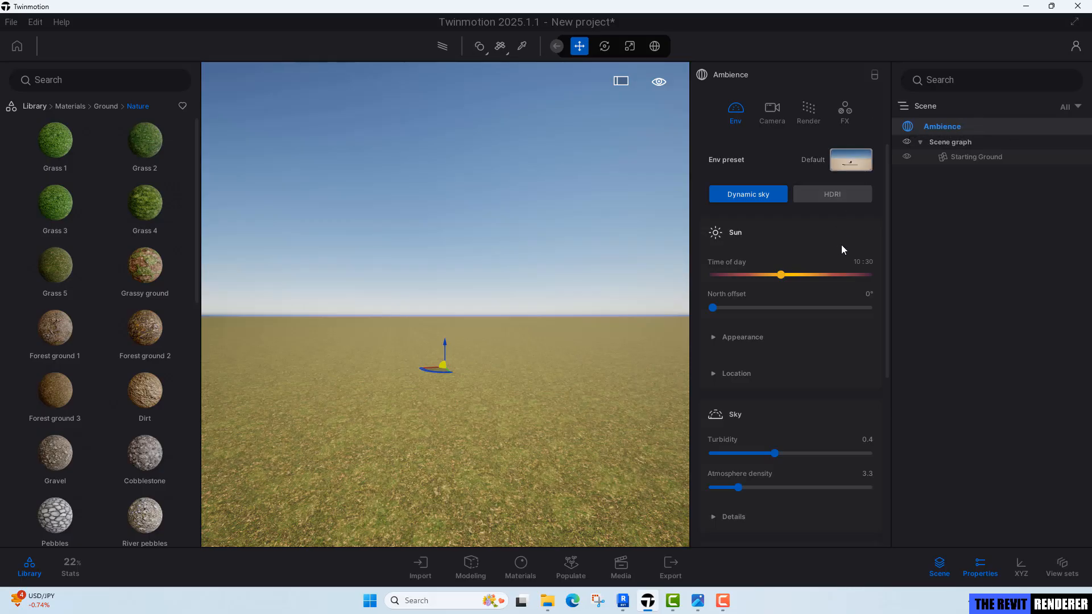
left_click(845, 196)
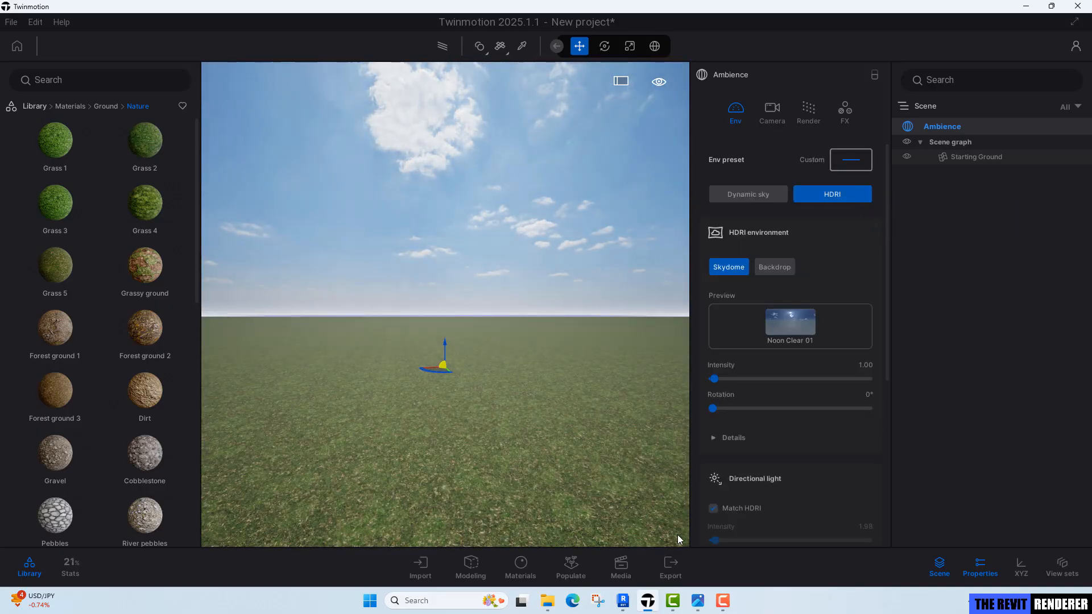
left_click(700, 601)
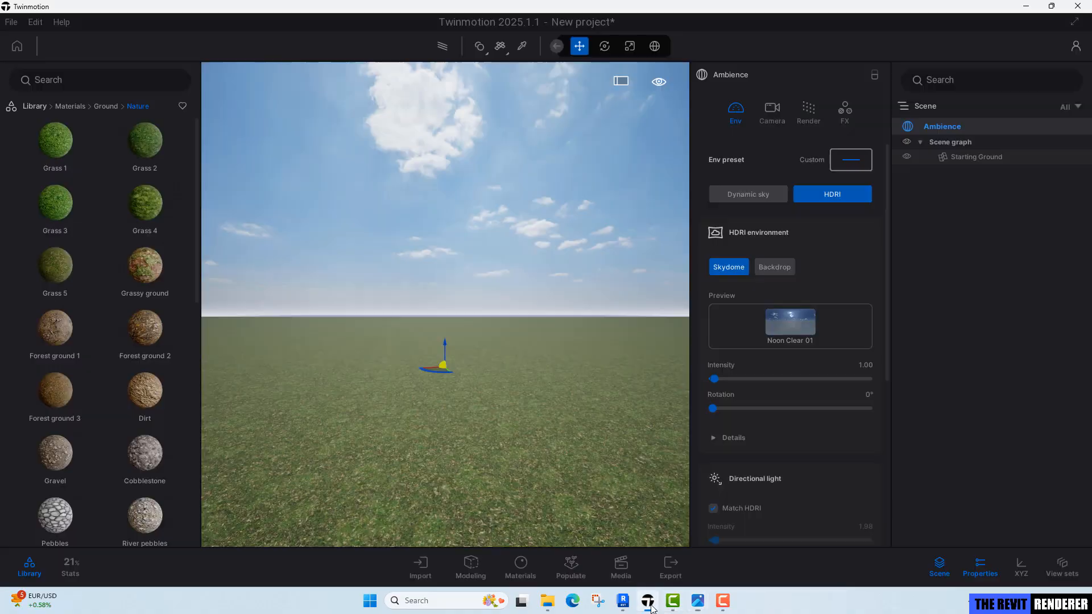
left_click(648, 601)
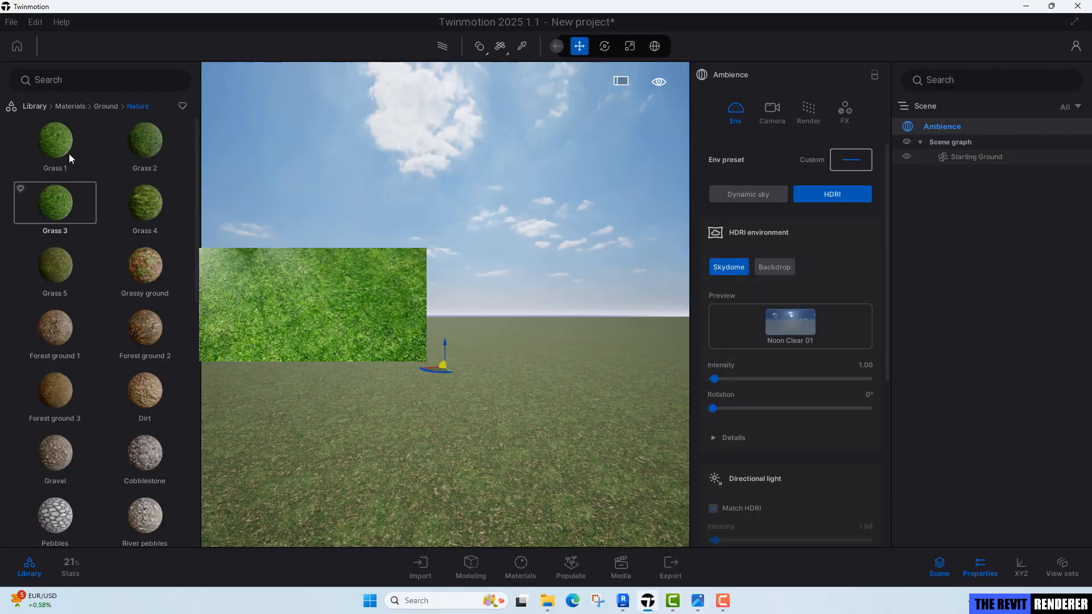
Apply the Noon Overcast 14 HDRI sky from the Skies library to the scene.
left_click(35, 105)
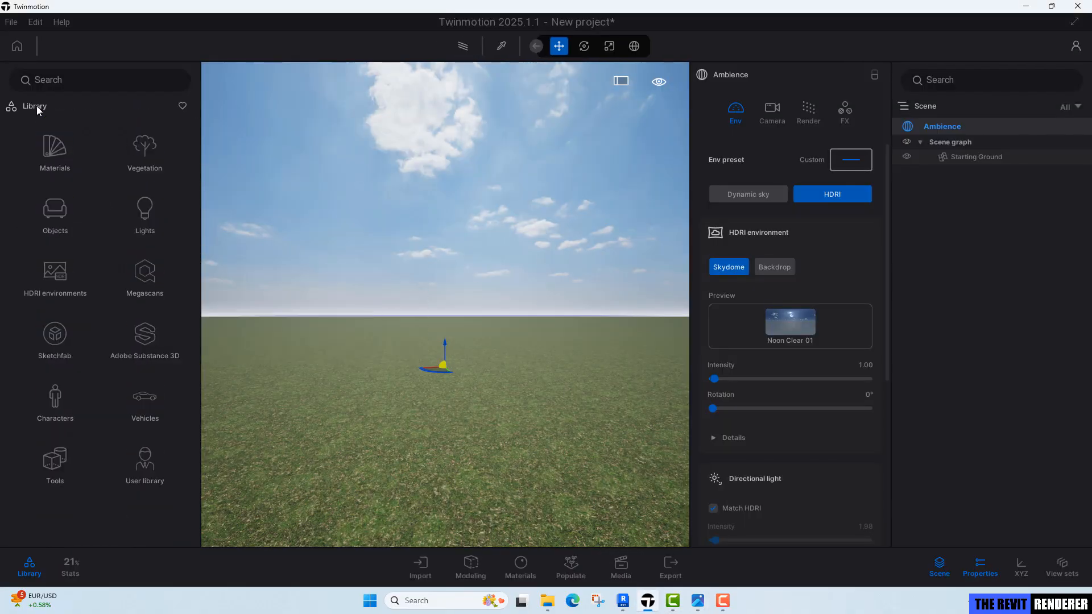
left_click(55, 278)
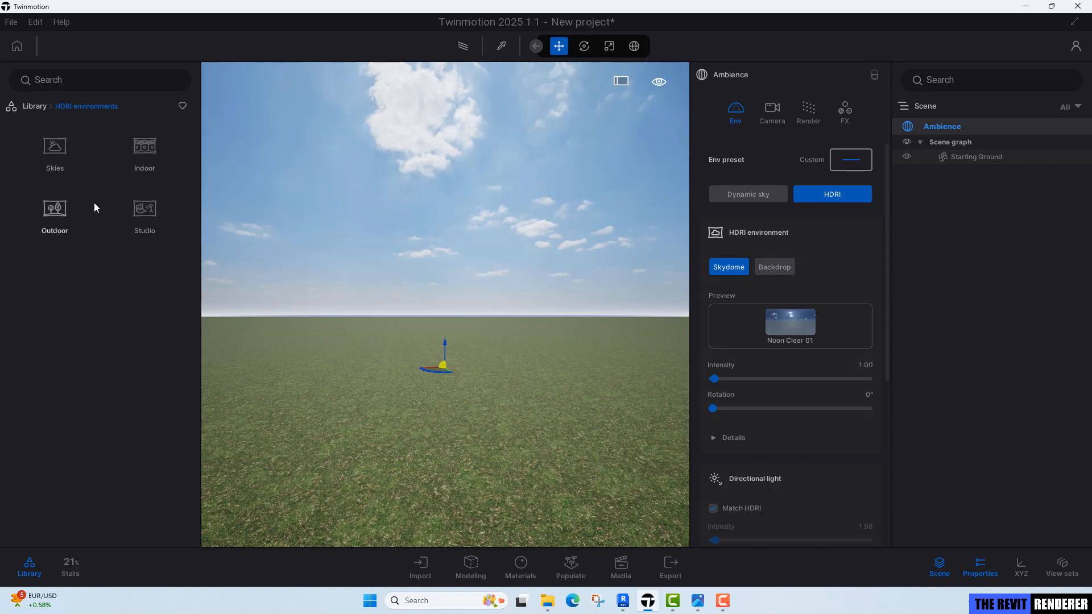
left_click(56, 152)
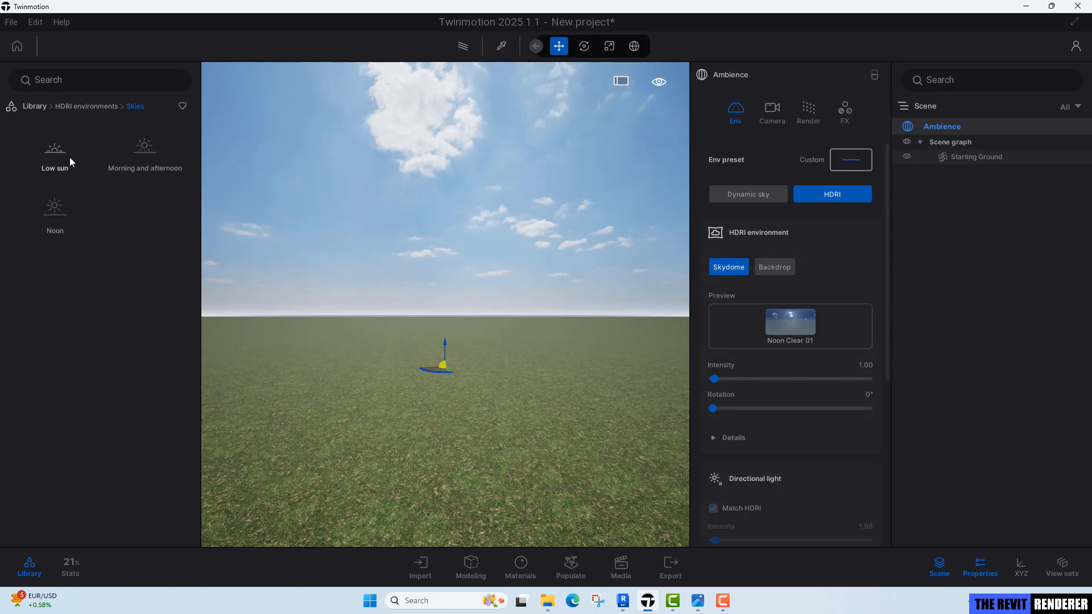
left_click(59, 217)
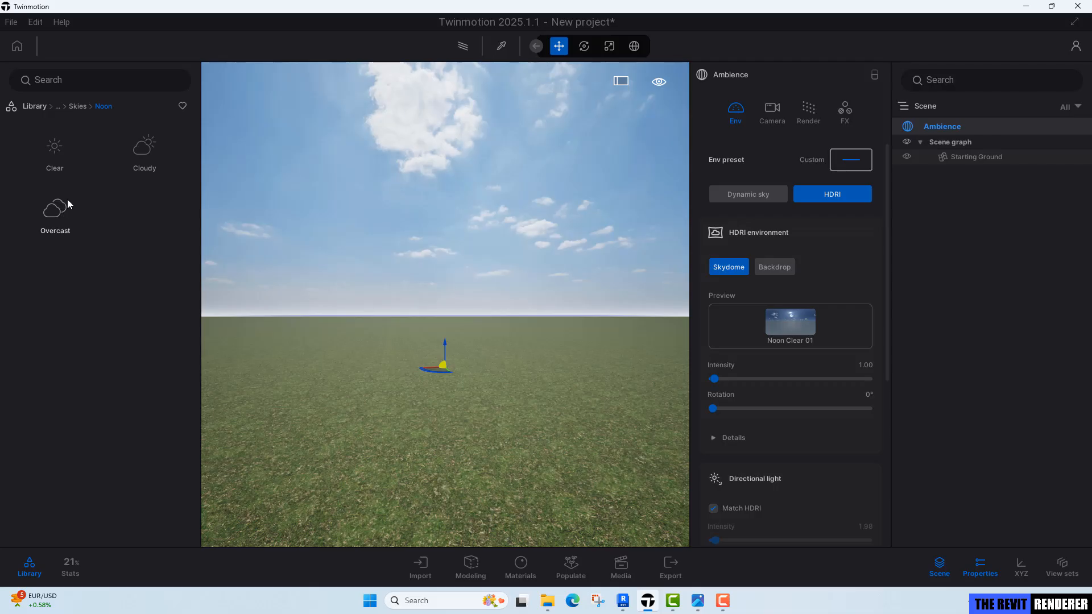
left_click(60, 210)
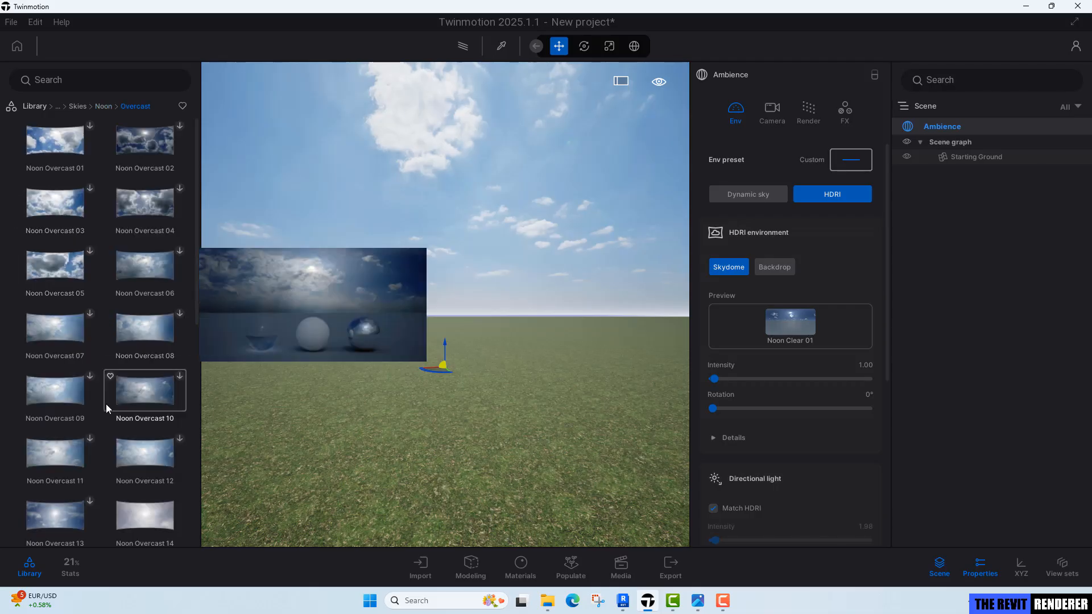
scroll(100, 320, "down", 1)
scroll(101, 320, "down", 2)
mouse_move(148, 406)
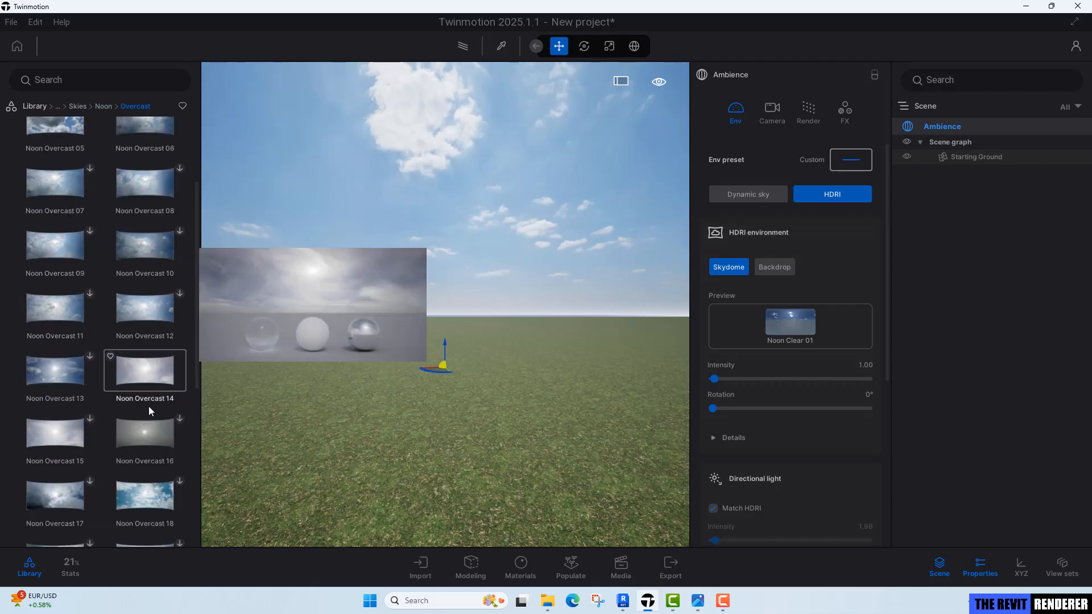
scroll(162, 373, "down", 1)
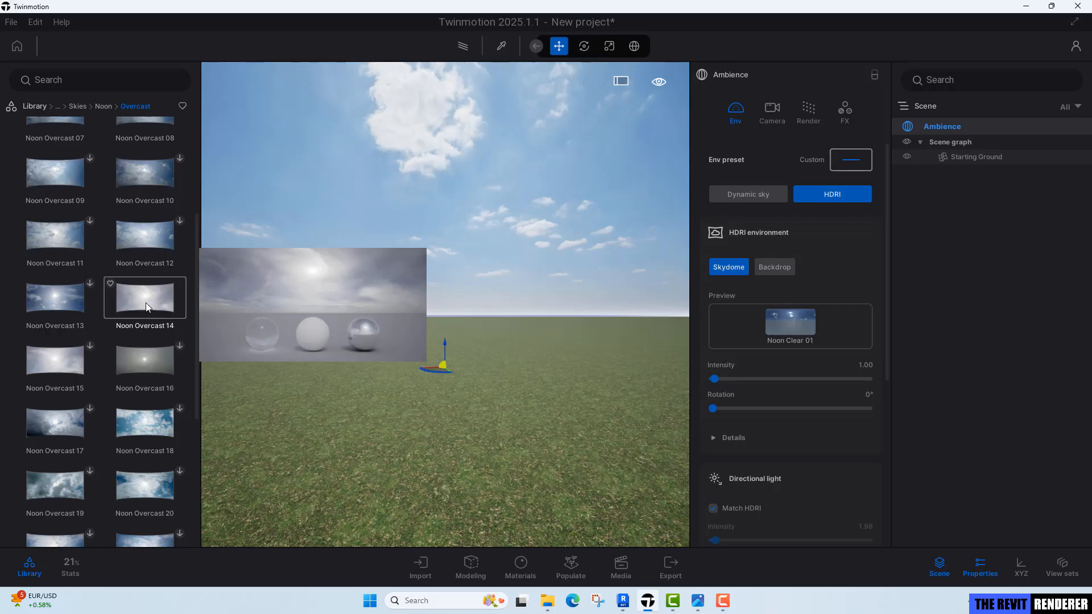
left_click_drag(145, 303, 798, 326)
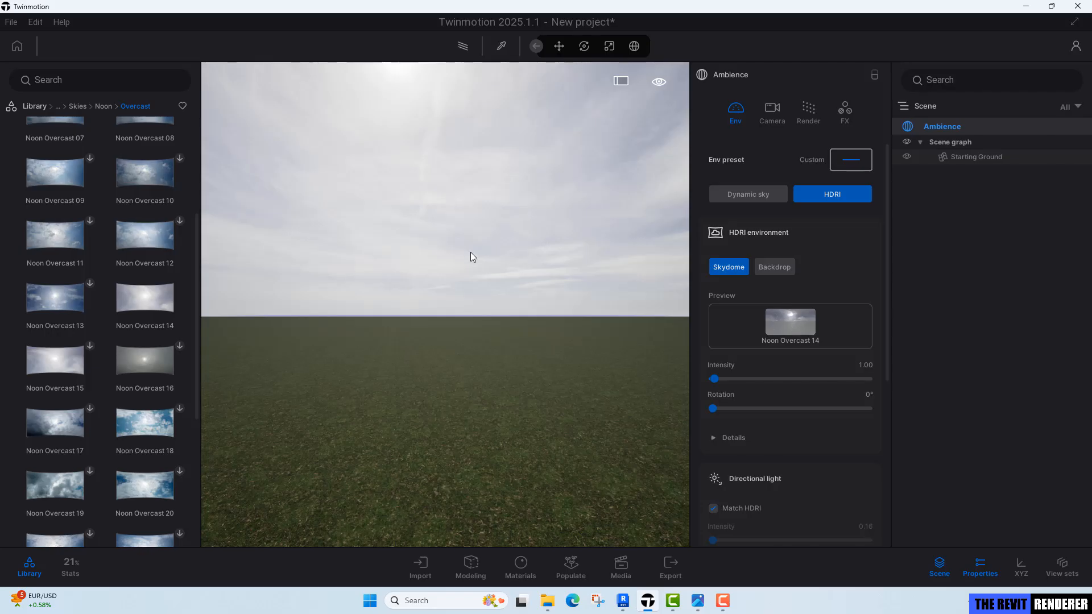
mouse_move(470, 251)
right_mouse_down()
mouse_move(375, 247)
mouse_move(446, 241)
mouse_move(468, 264)
right_mouse_up()
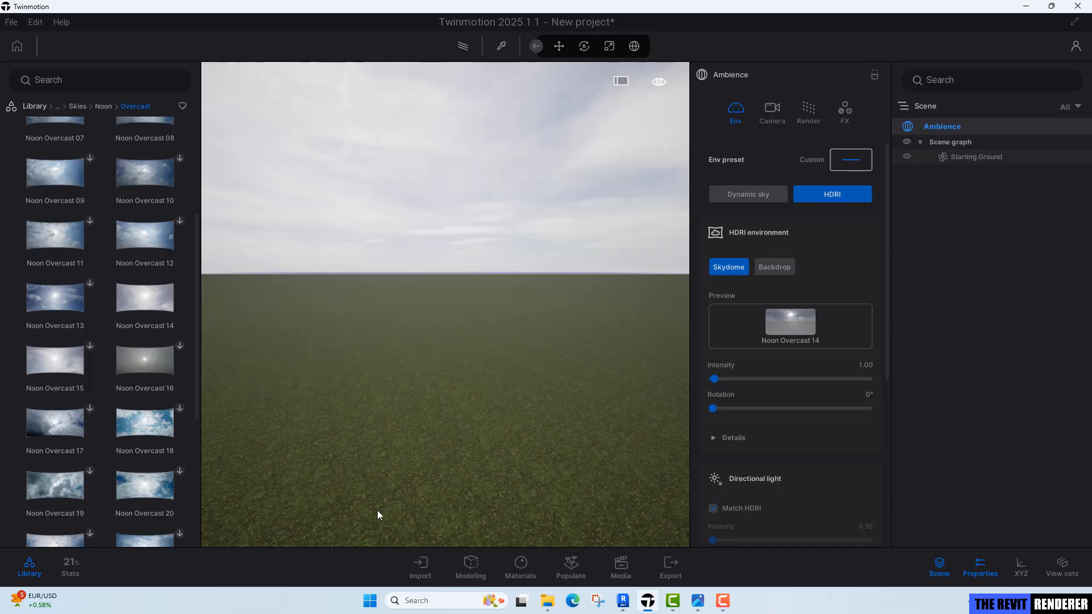
Open the import dialog and choose Direct Link with the Revit 3D view as source.
left_click(421, 565)
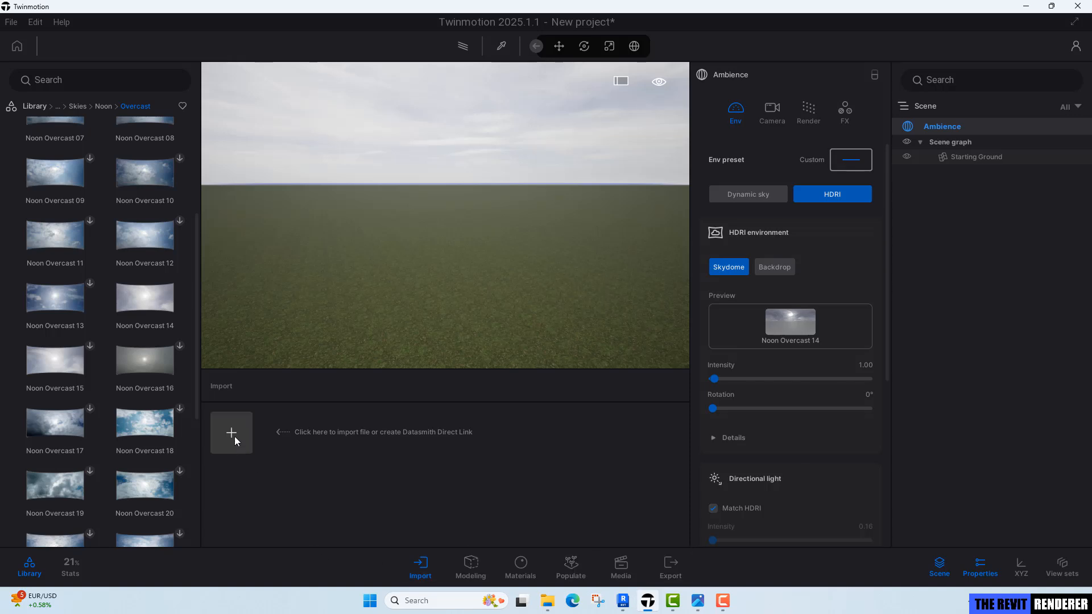
left_click(234, 438)
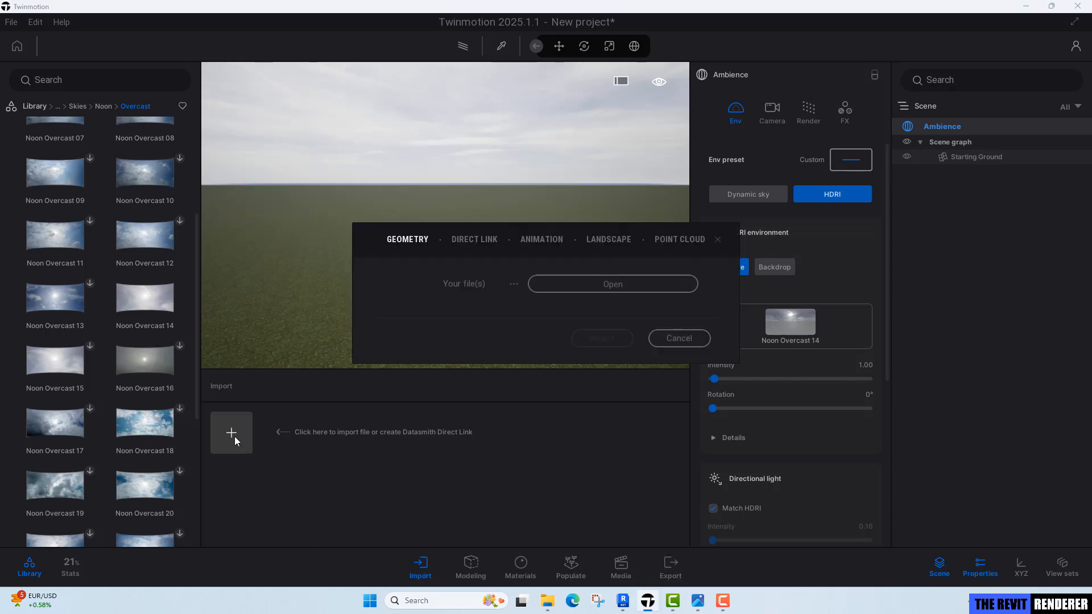
left_click(494, 244)
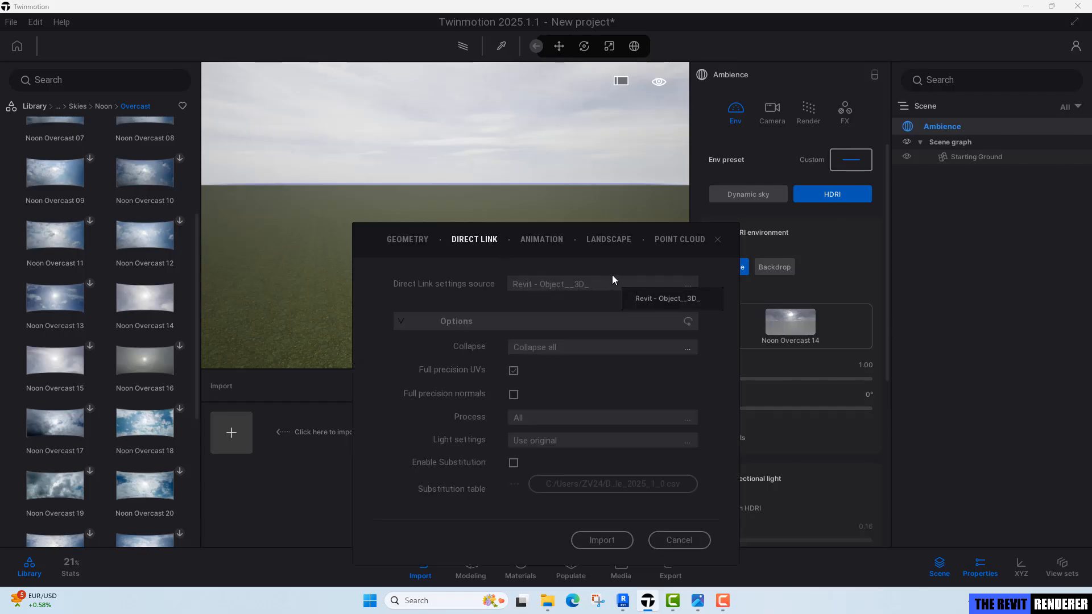
mouse_move(667, 608)
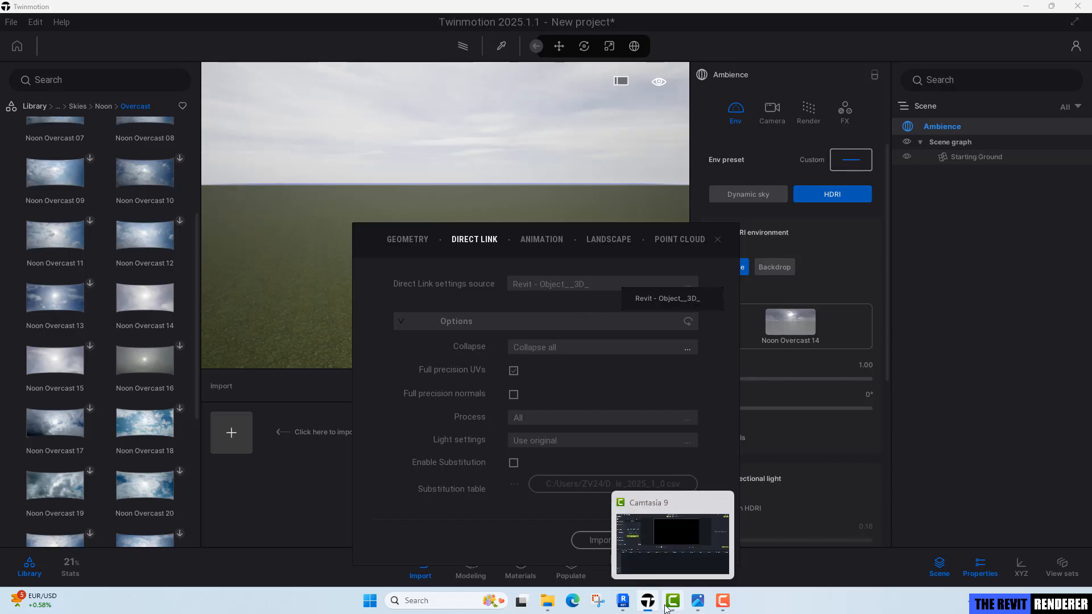
Save the Revit project as TRR_Ex_2a in the Exercise 2 folder.
left_click(623, 601)
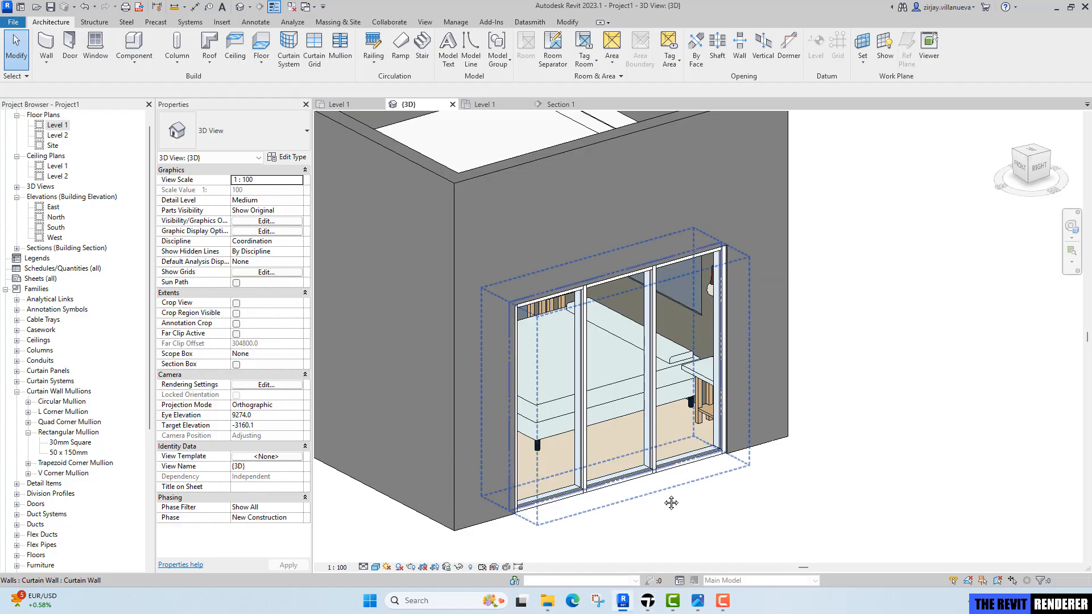
middle_click_drag(672, 503, 694, 506)
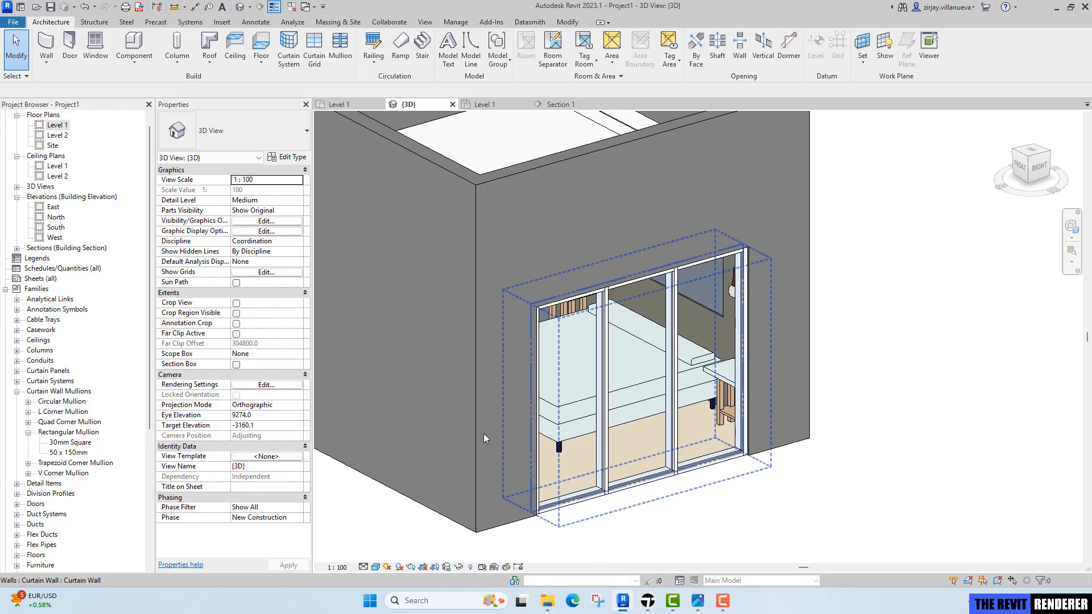
left_click(13, 23)
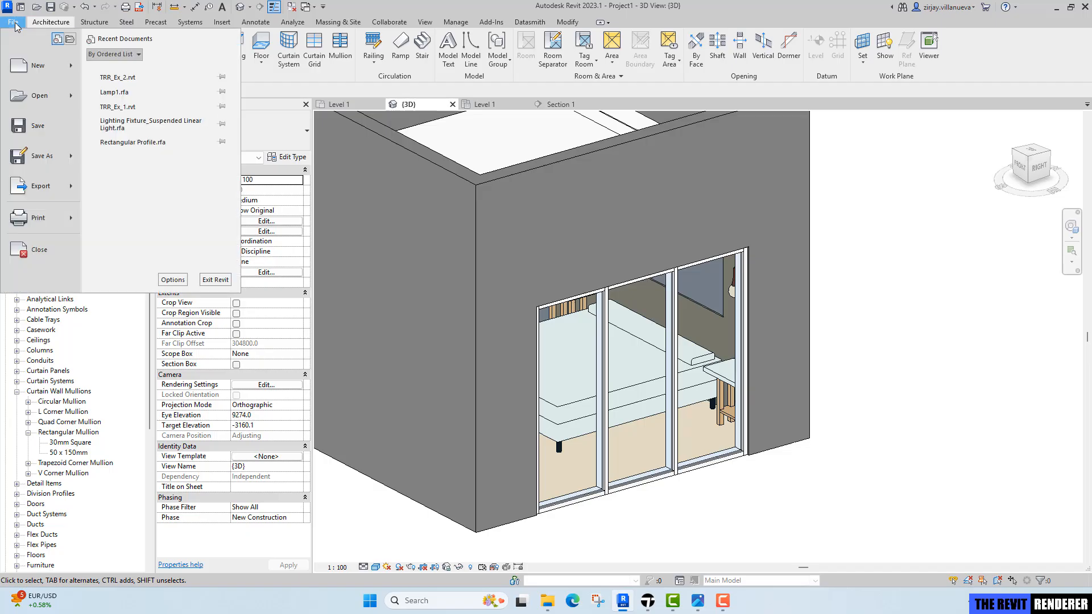
left_click(47, 127)
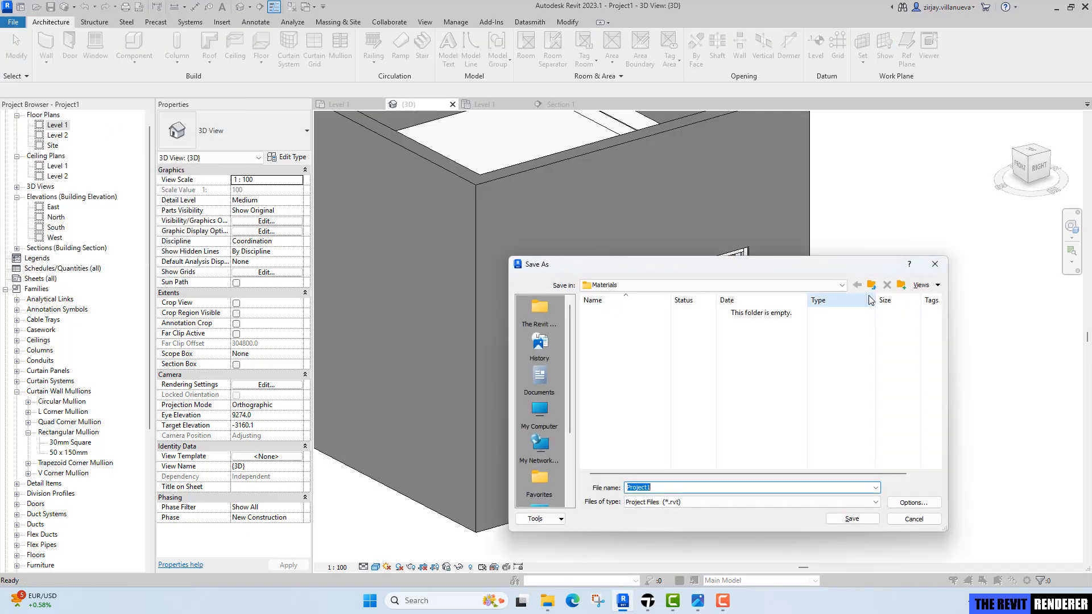
left_click(871, 285)
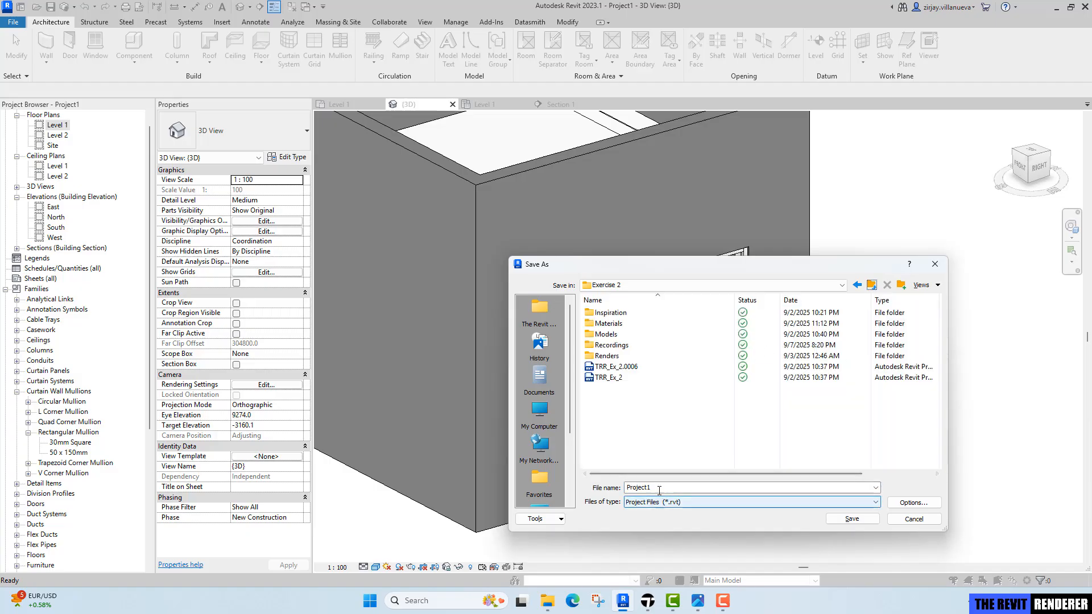
double_click(659, 489)
type("TRR")
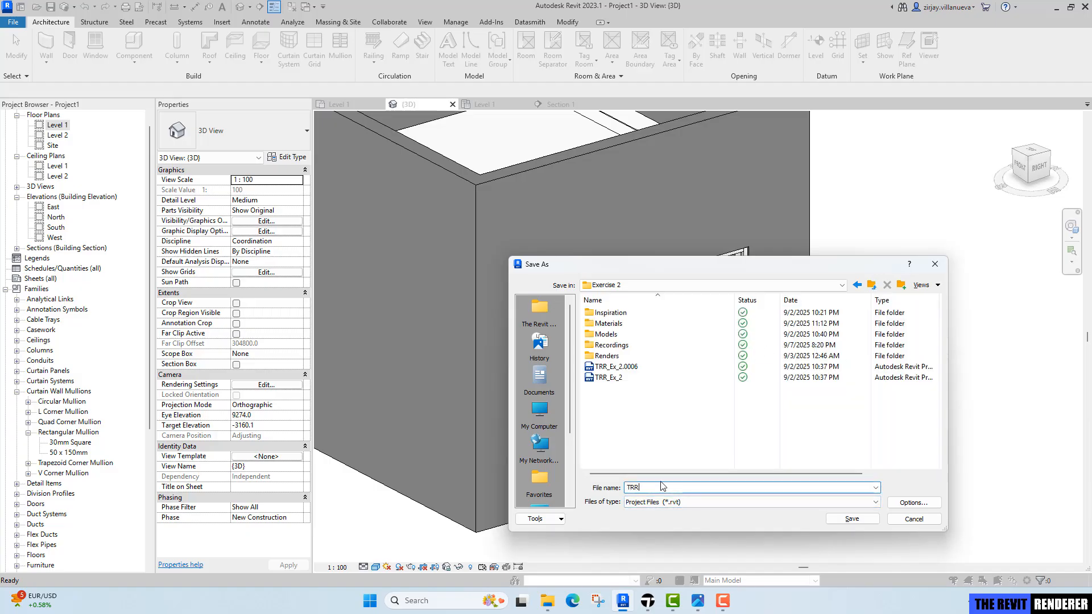
type("_E")
key("BackSpace")
type("_Ex_2a")
left_click(913, 503)
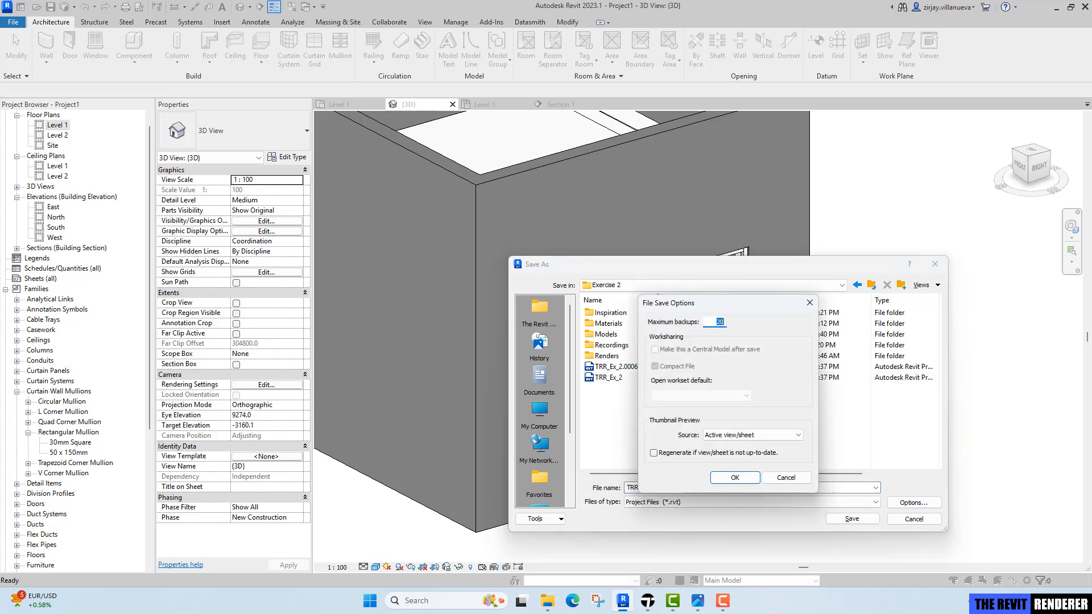
left_click(742, 477)
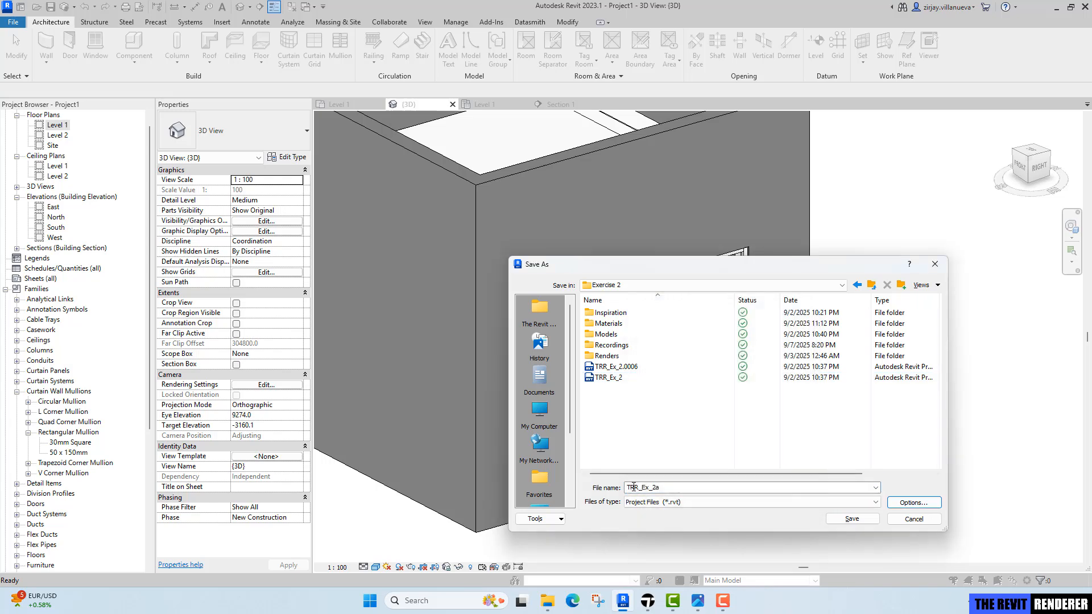
left_click(869, 519)
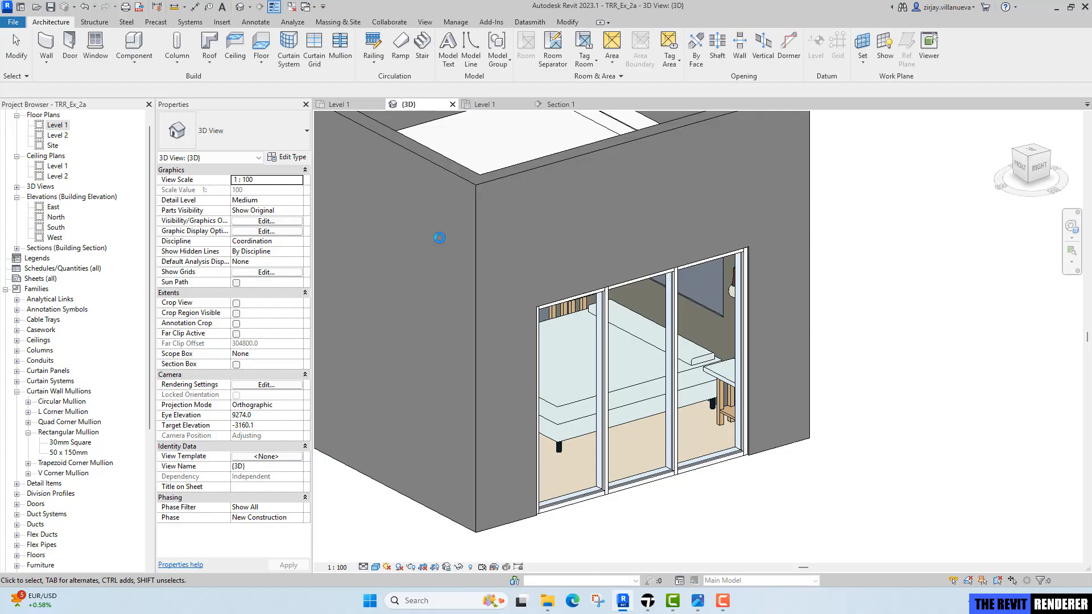
Close the open Revit project views and reopen the TRR_Ex_2a model from the recent files.
left_click(647, 601)
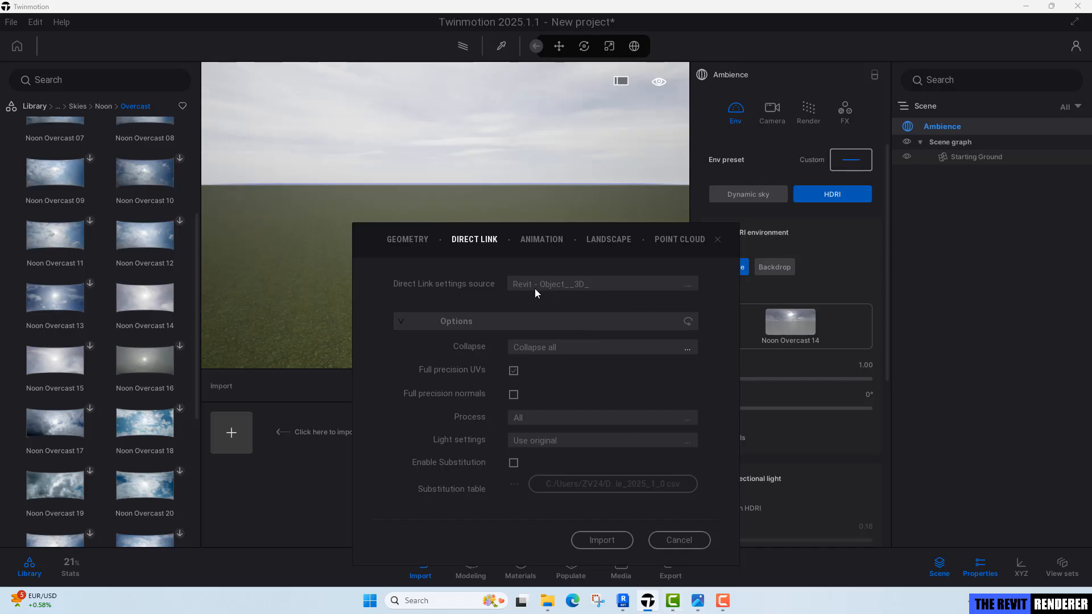
left_click(624, 601)
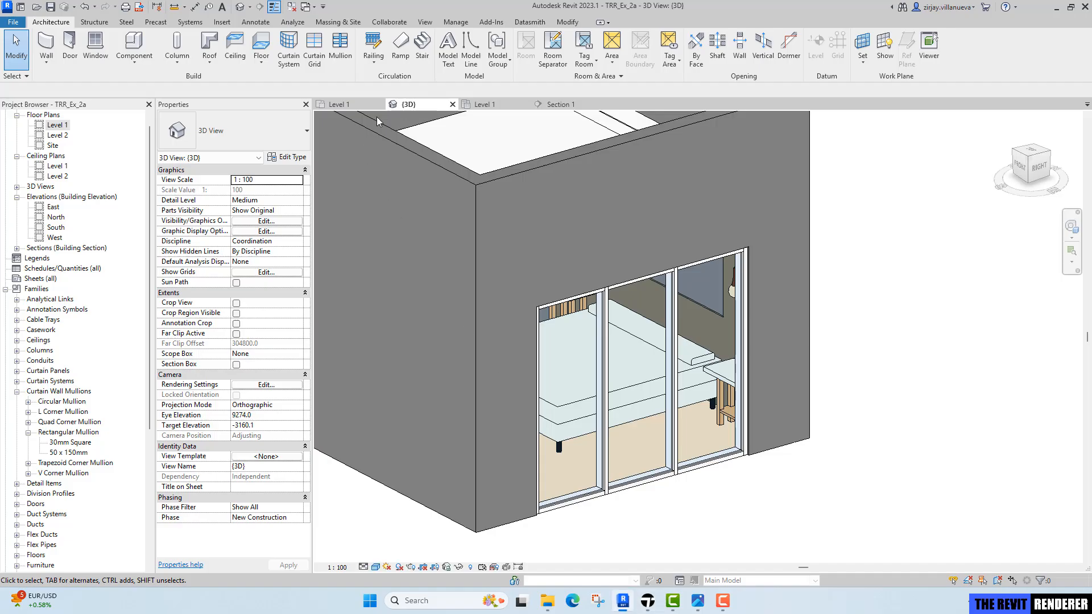
left_click(291, 7)
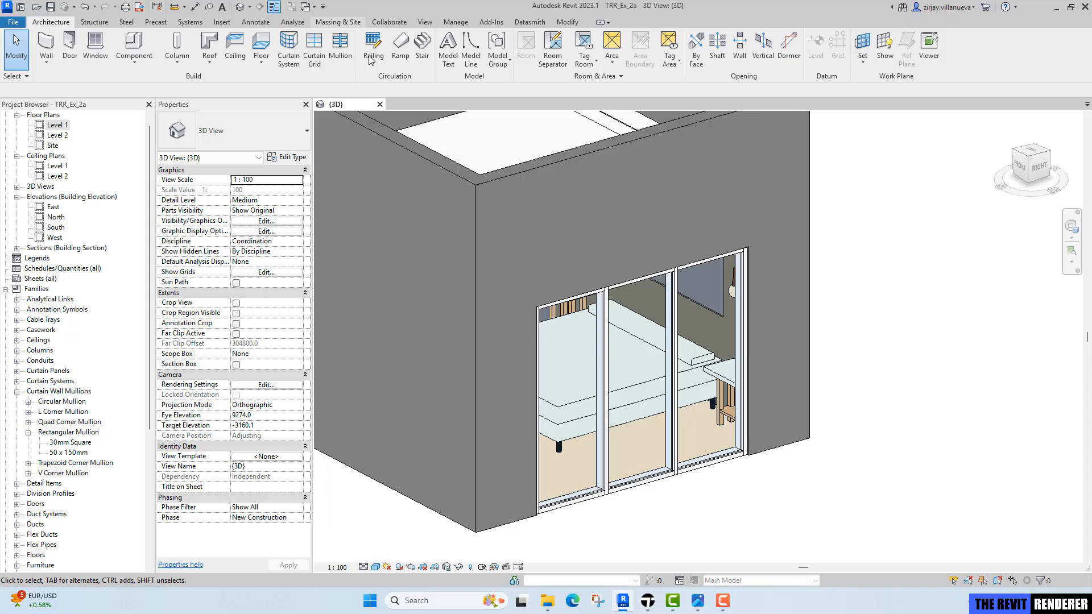
left_click(380, 104)
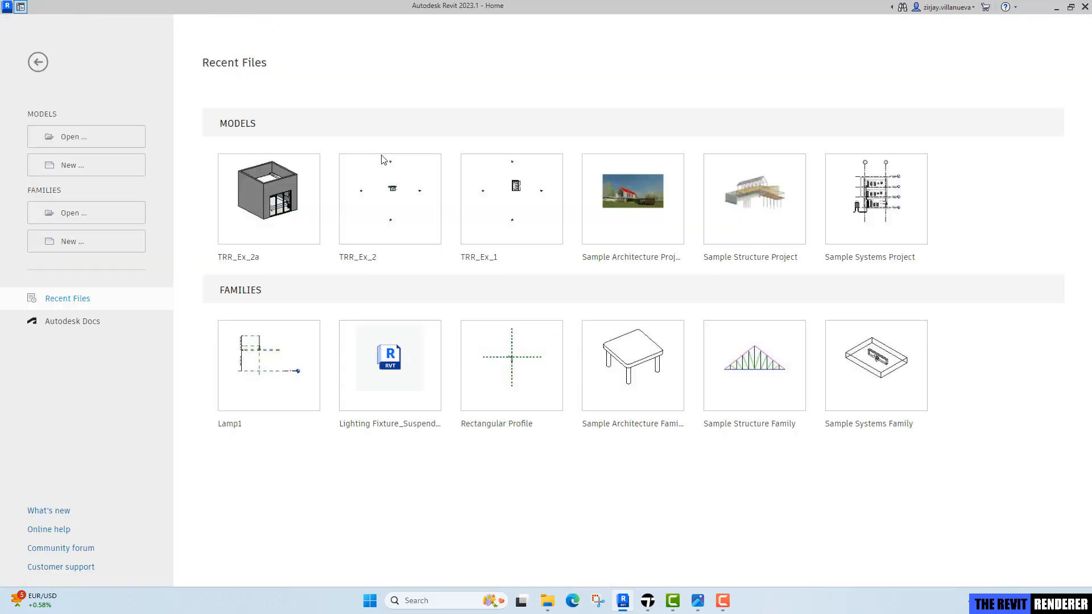
left_click(254, 263)
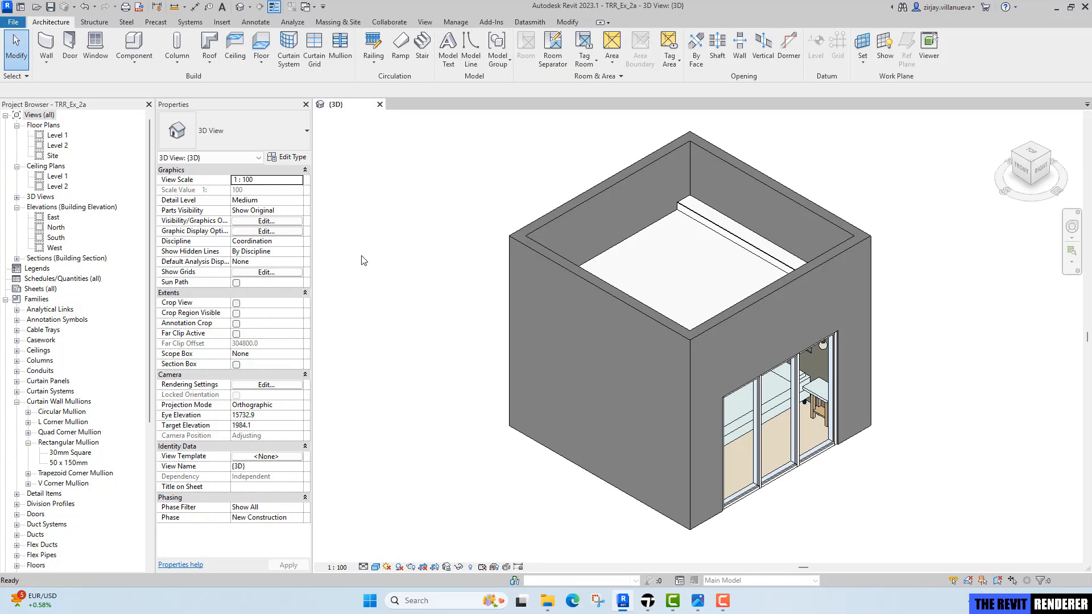
Set the Revit 3D view's detail level to Fine.
left_click(649, 601)
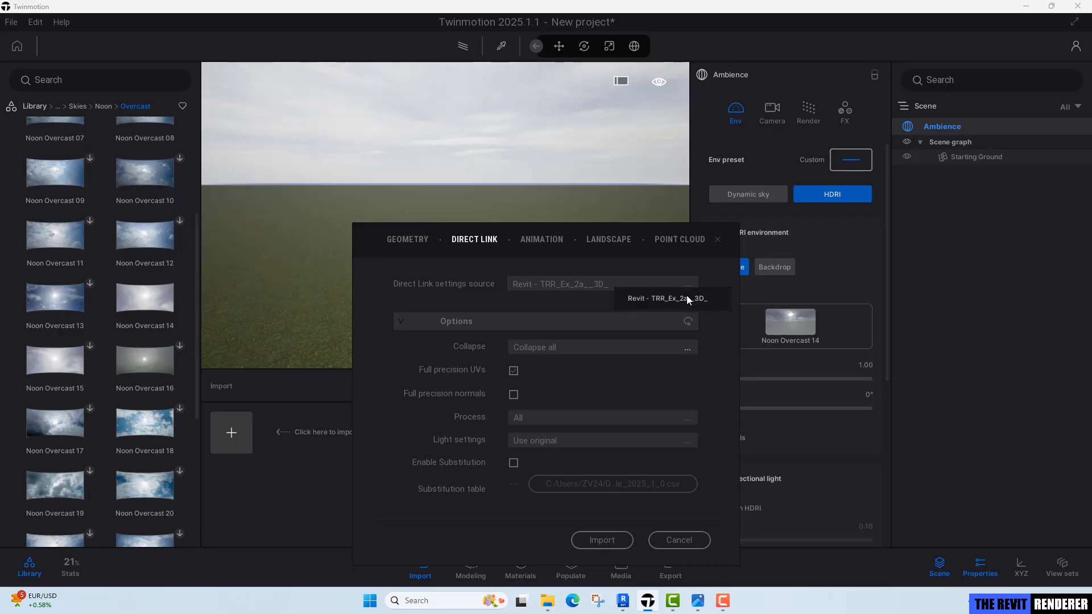
left_click(624, 601)
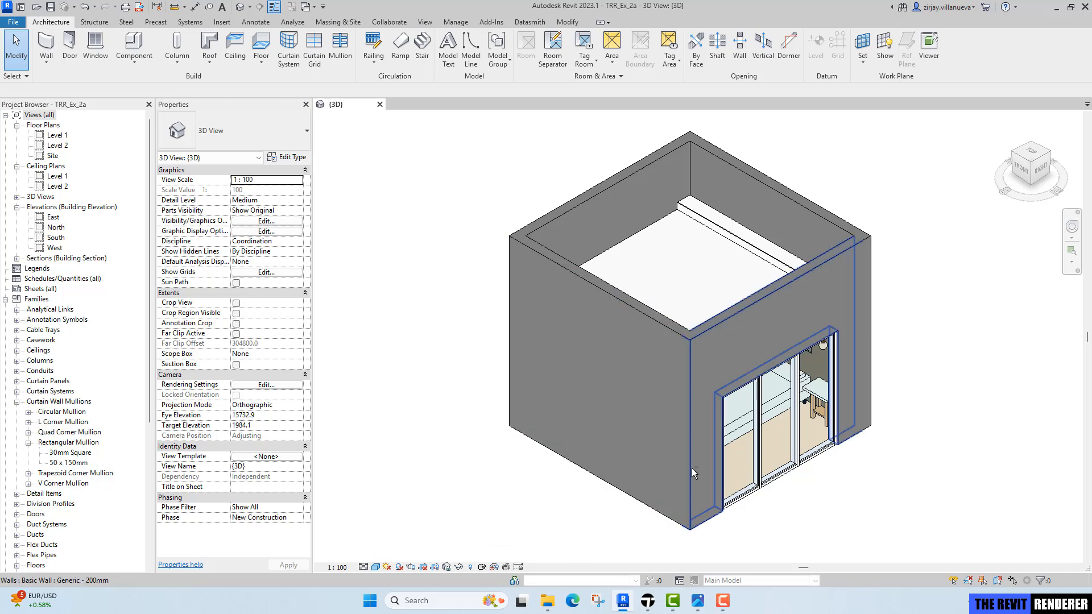
middle_click_drag(691, 469, 684, 447, "shift")
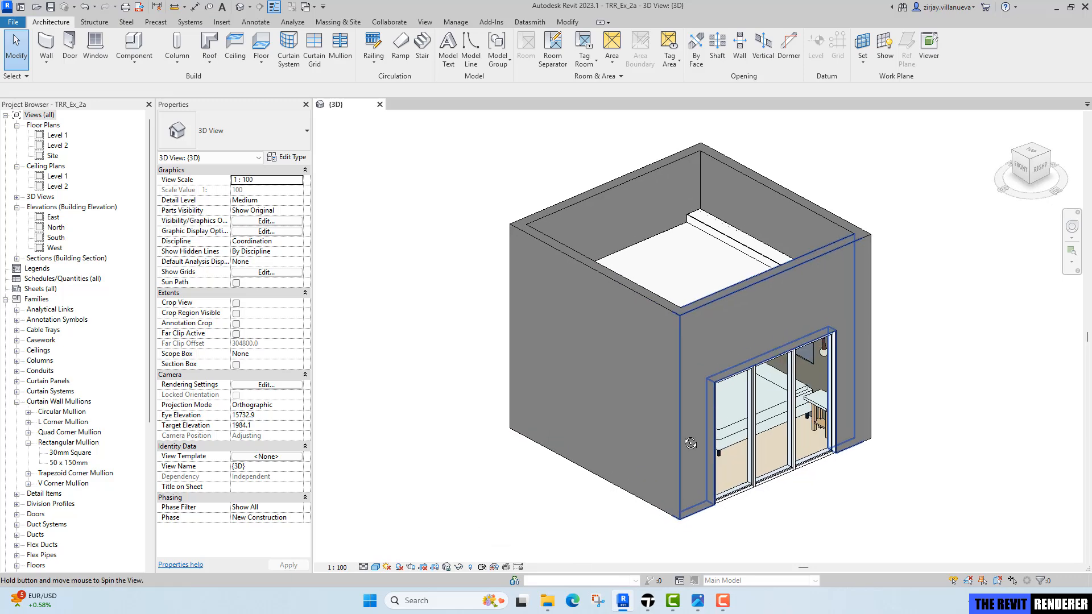
left_click(365, 568)
left_click(378, 555)
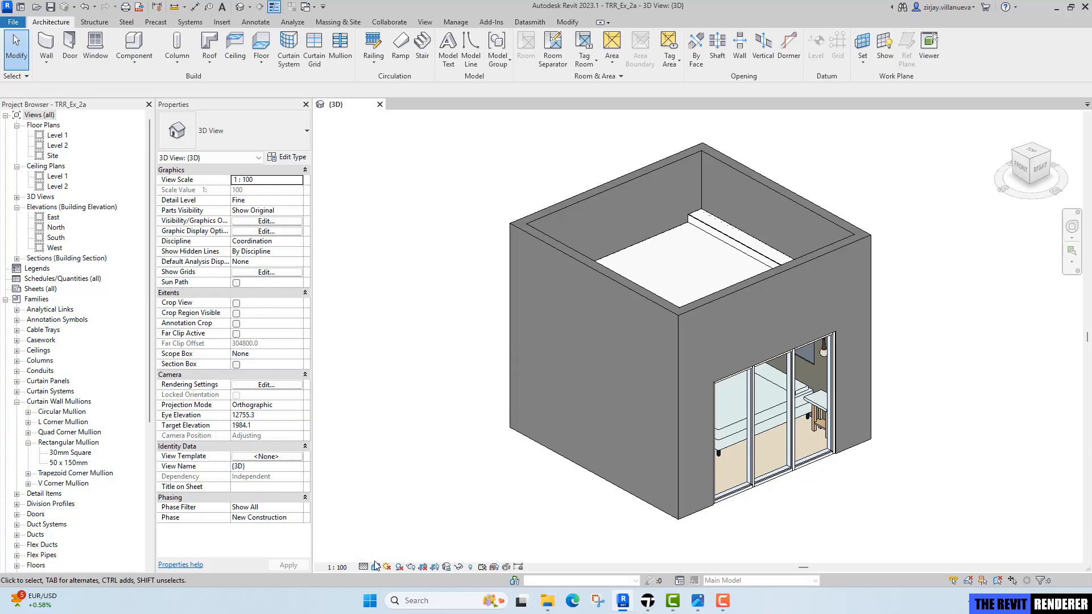
In the Direct Link import options, set Collapse to Keep hierarchy.
middle_click_drag(509, 499, 515, 501, "shift")
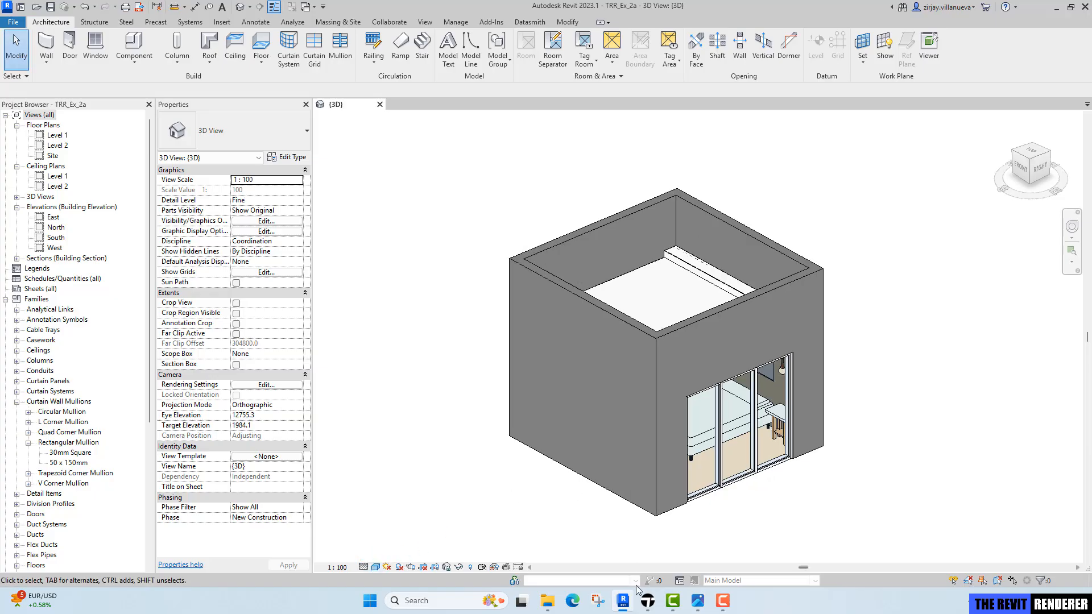
left_click(648, 601)
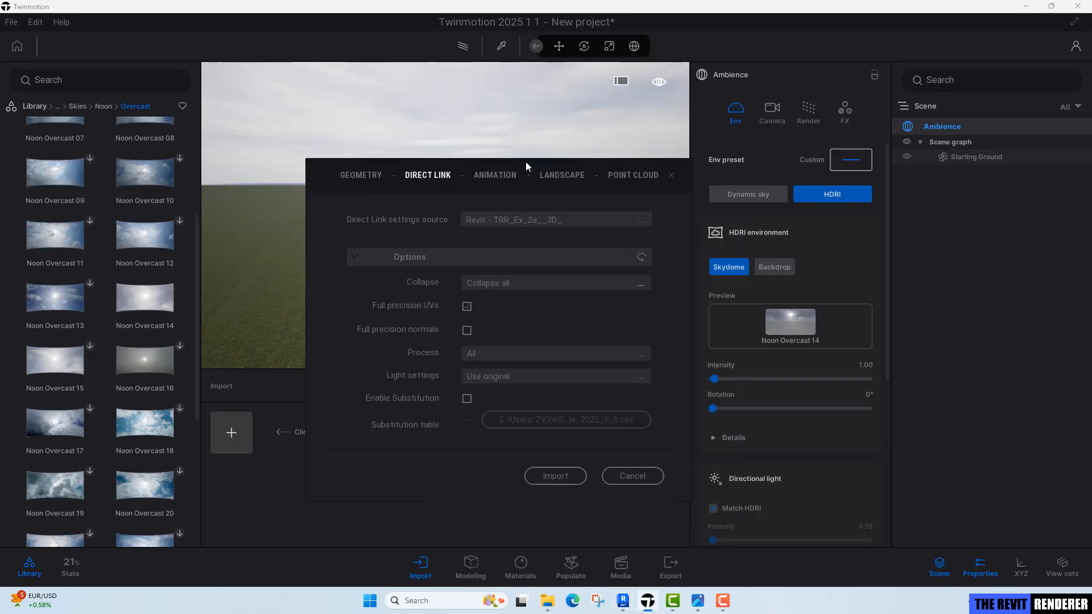
left_click(522, 271)
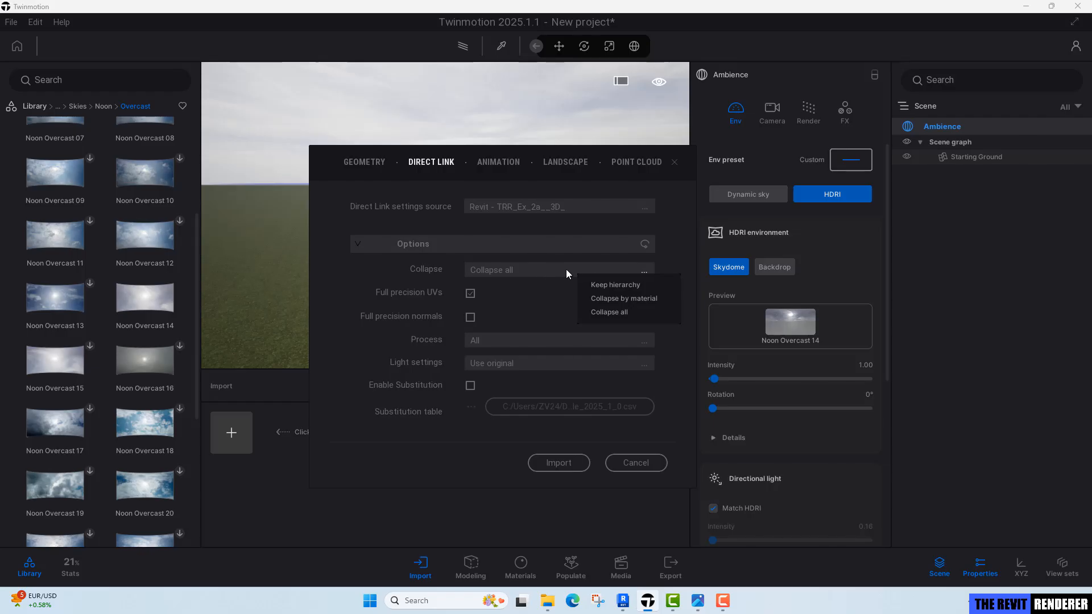
left_click(607, 286)
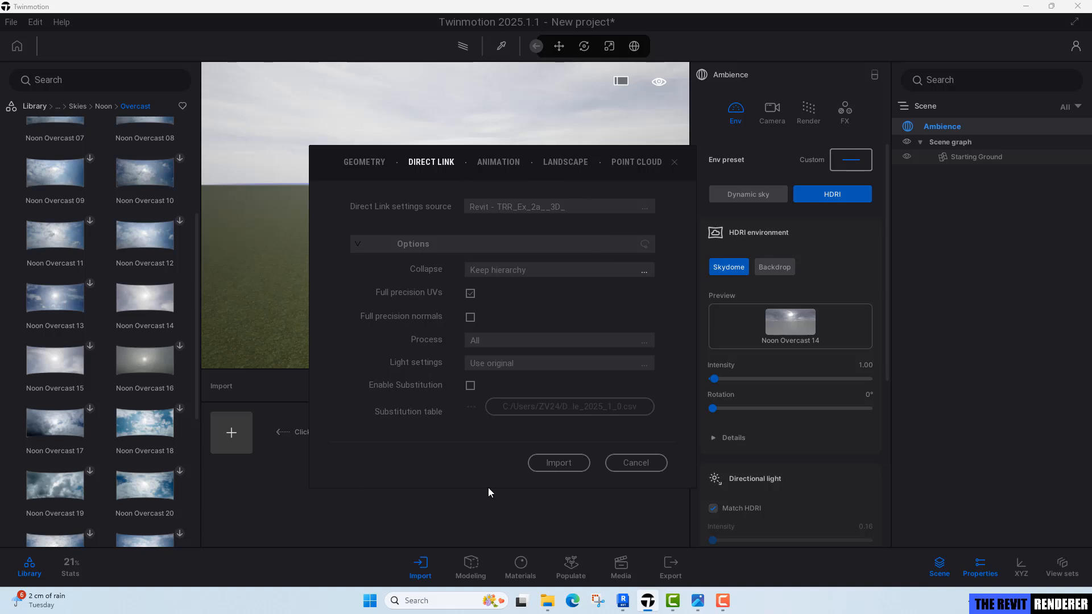
Import the Revit 3D view through Direct Link and synchronize it from Revit's Datasmith tools.
left_click(558, 462)
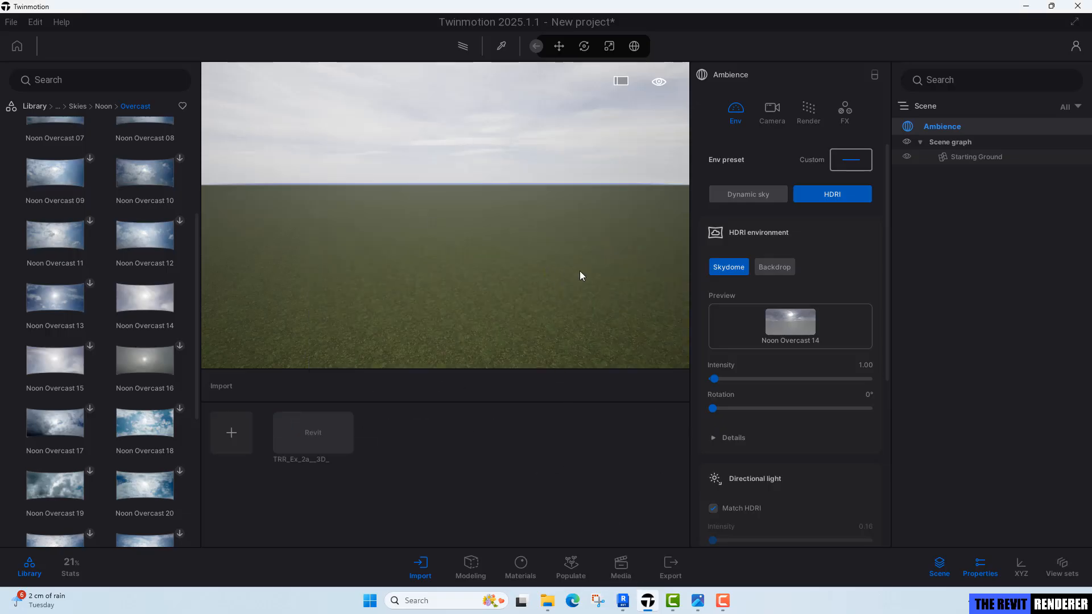
left_click(623, 600)
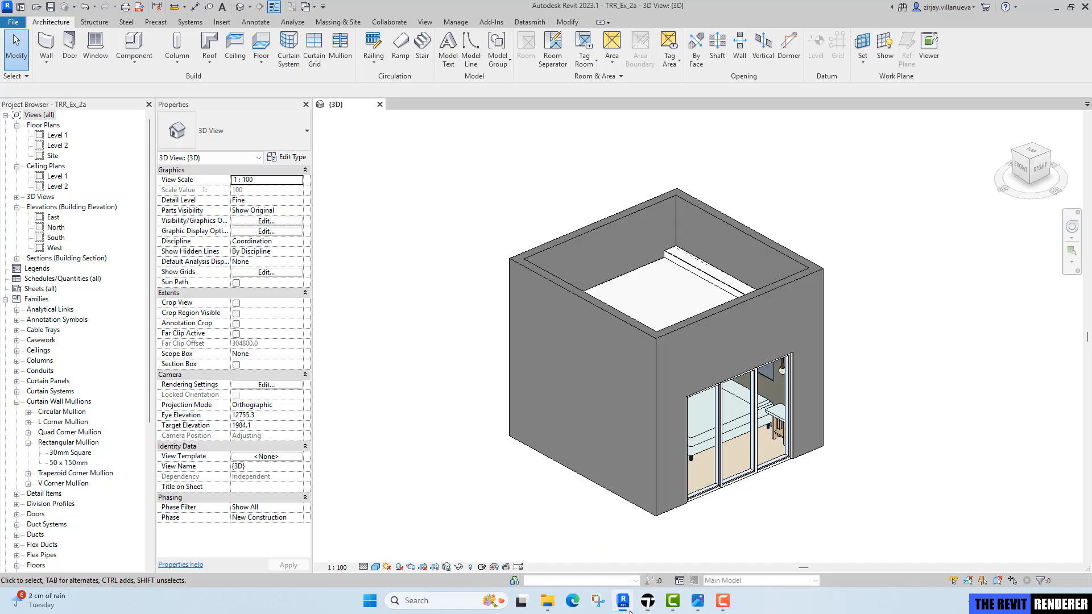
left_click(526, 22)
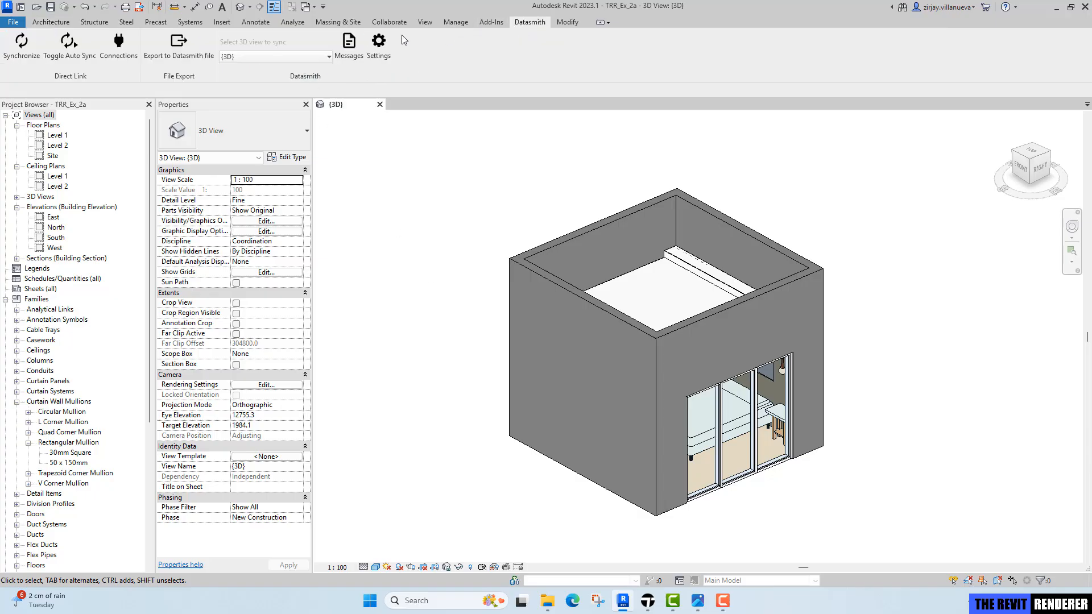
left_click(24, 51)
left_click(646, 602)
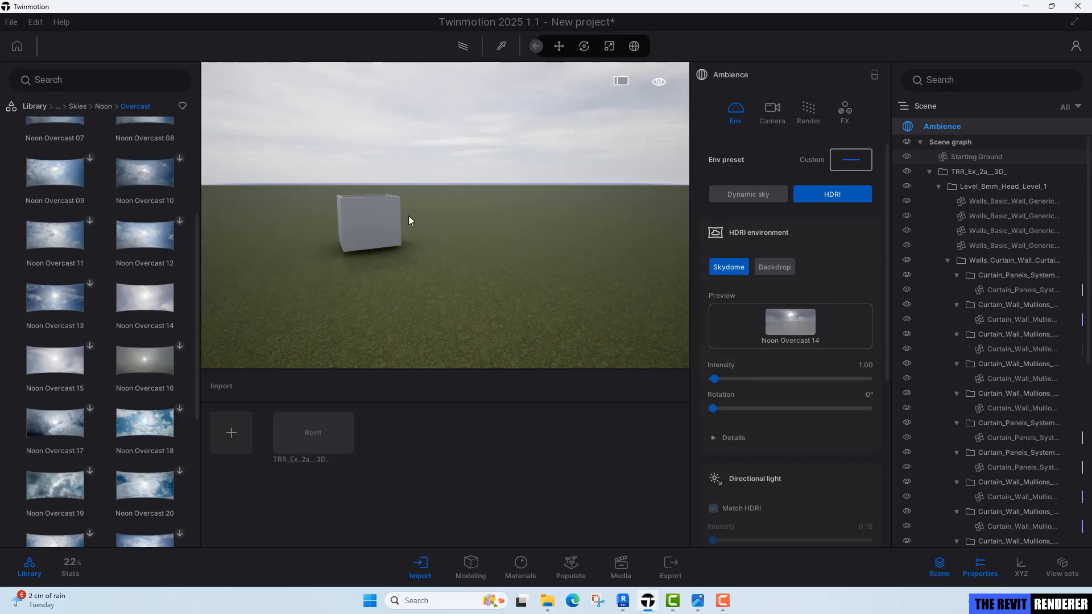
Walk the camera into the bedroom and pick the curtain wall's glass material.
key("w")
key("a")
key("w")
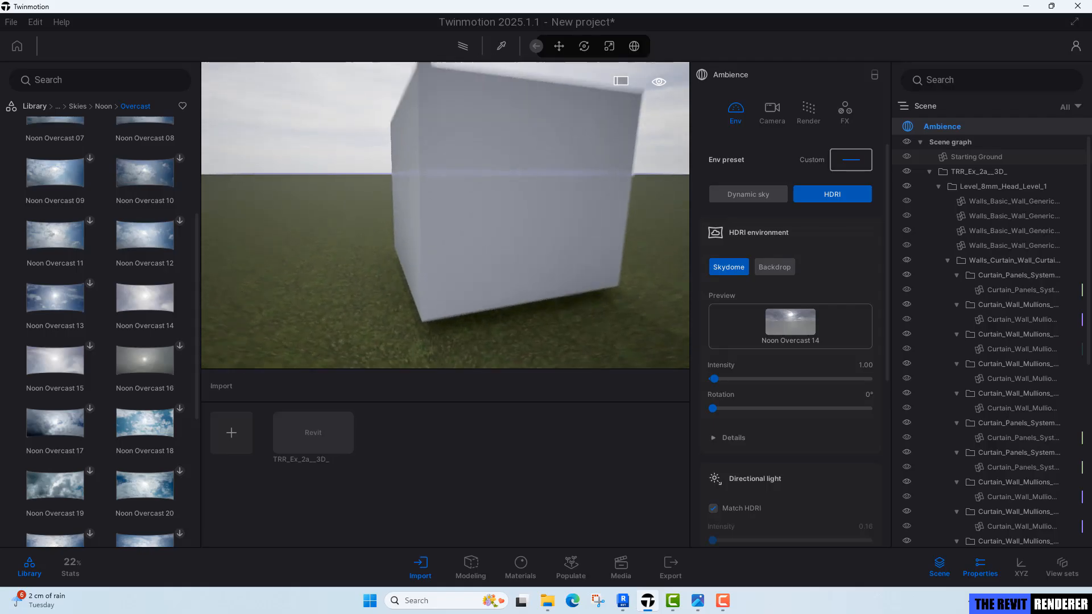
key("w")
right_click_drag(445, 215, 475, 220)
key("w")
key("s")
key("w")
key("t")
left_click(515, 158)
key("Escape")
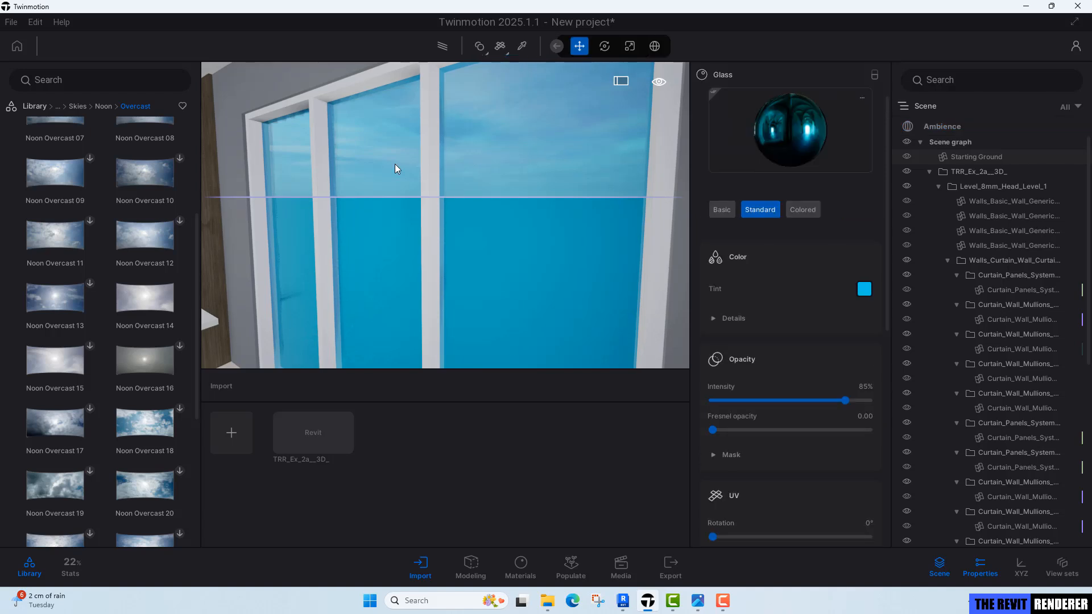
Apply Item glass from the glass materials library to the curtain wall panes.
left_click(35, 106)
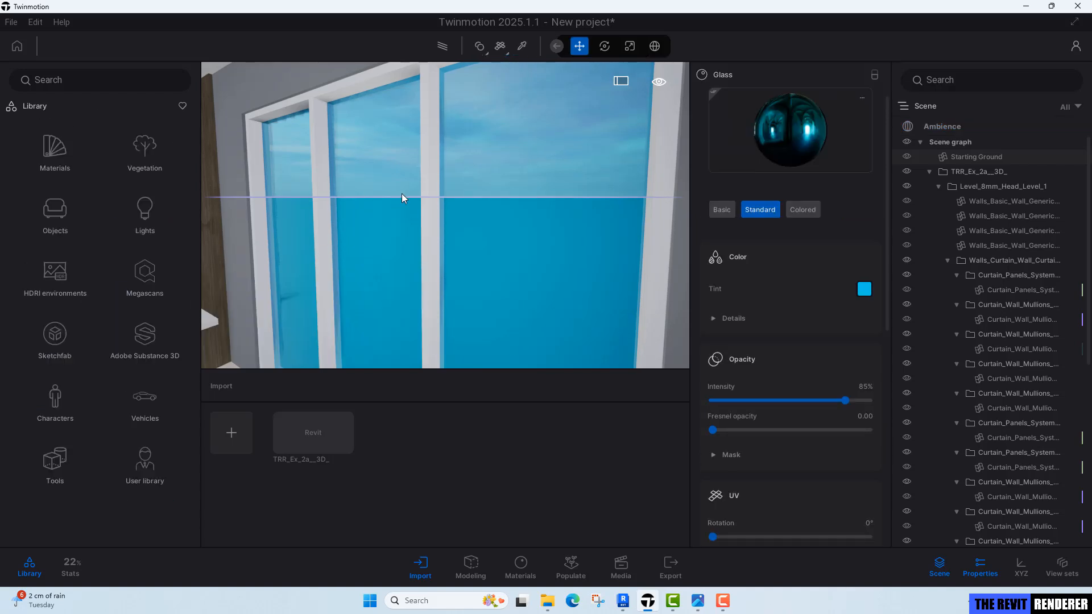
left_click(61, 157)
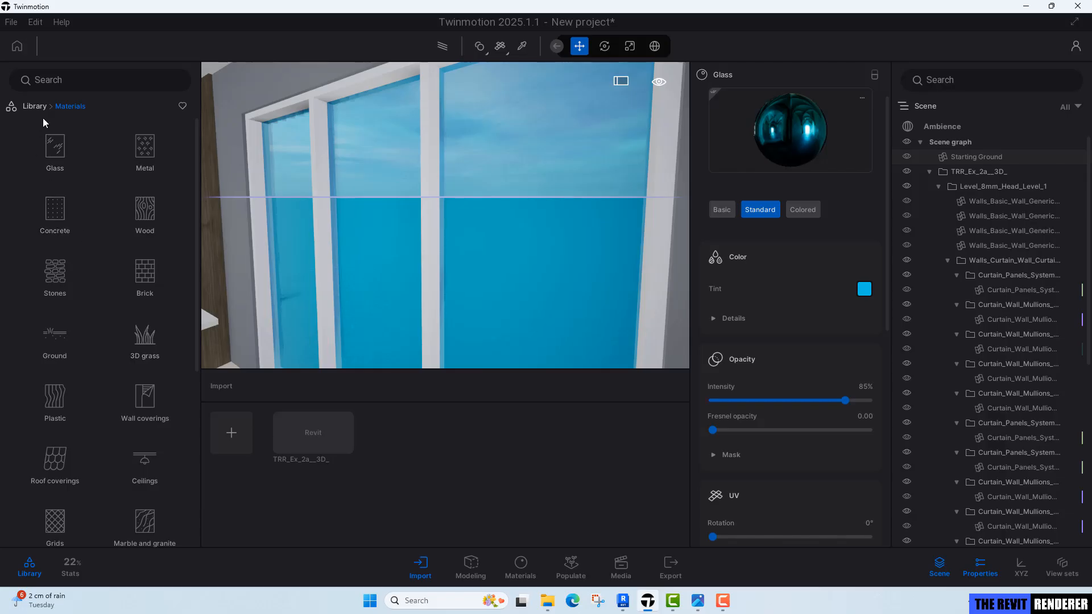
left_click(51, 159)
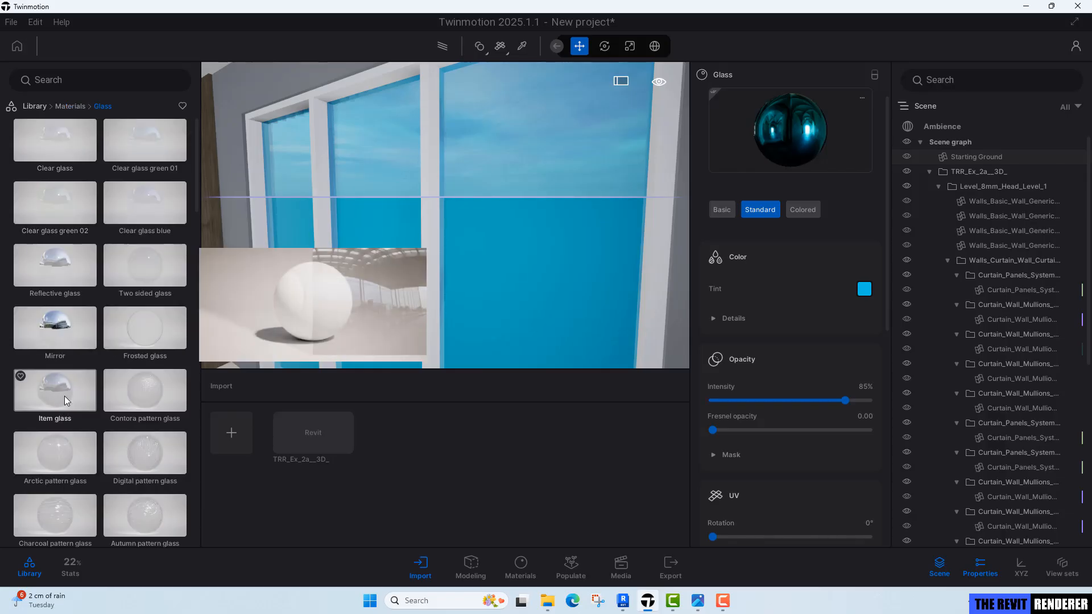
left_click_drag(64, 396, 464, 245)
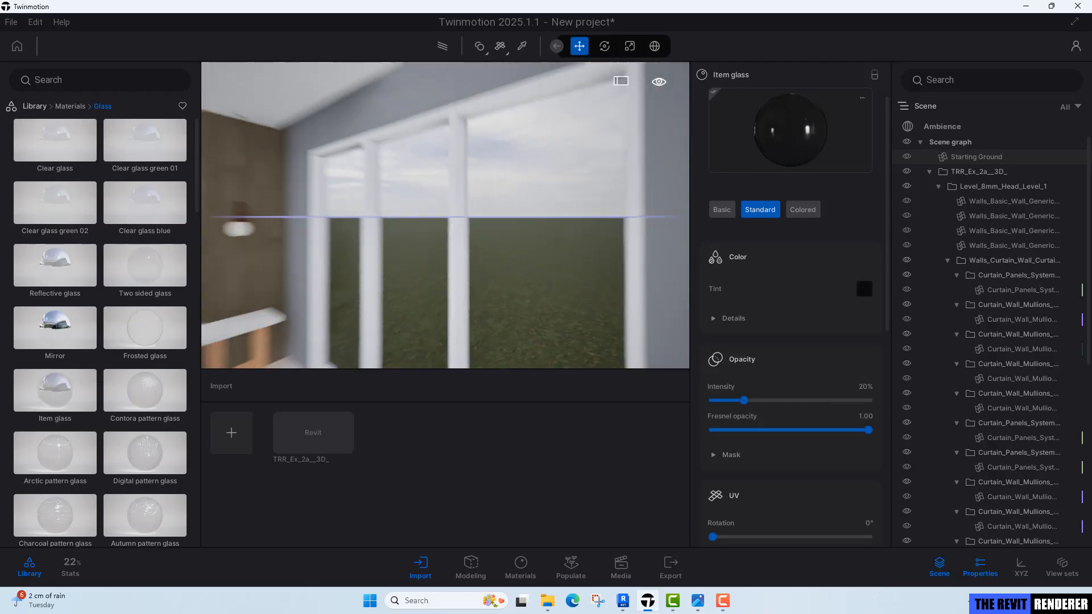
Set the HDRI sky dome rotation to 255°.
right_click_drag(464, 244, 342, 247)
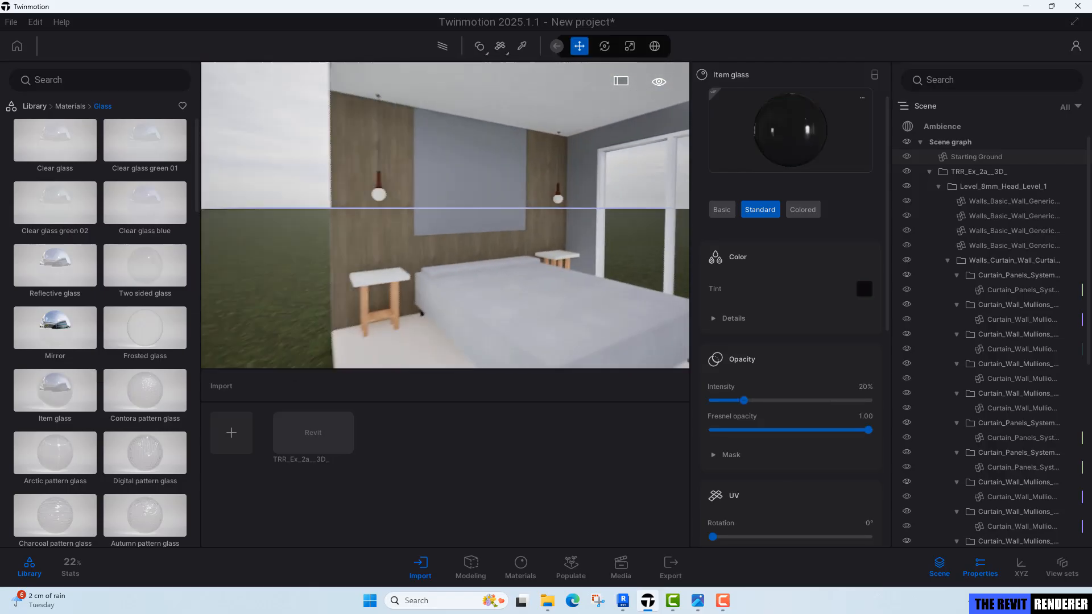
middle_click_drag(342, 247, 284, 236)
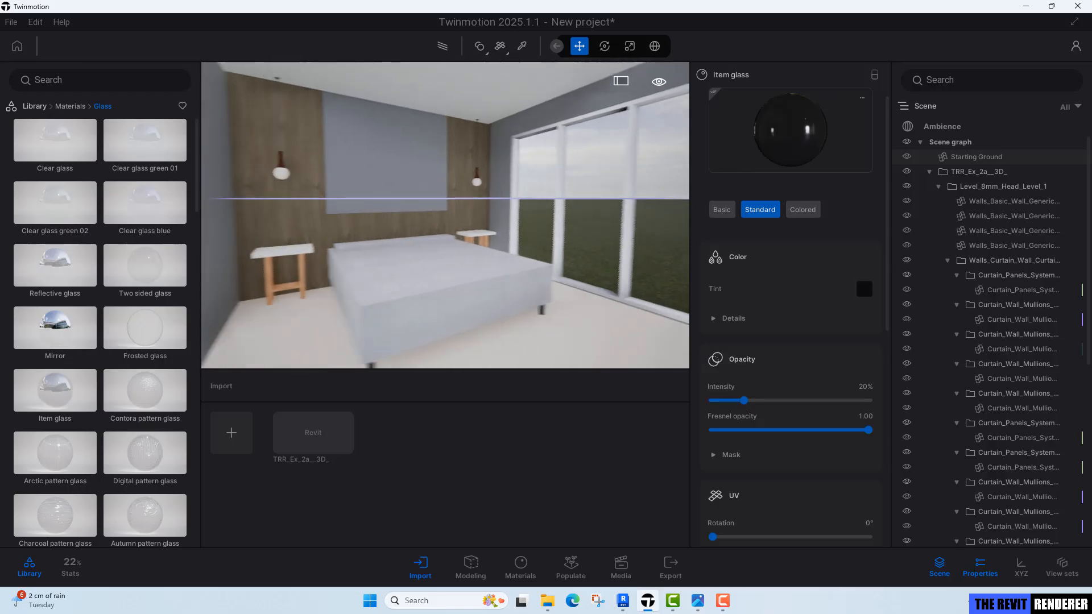
right_click_drag(438, 236, 456, 246)
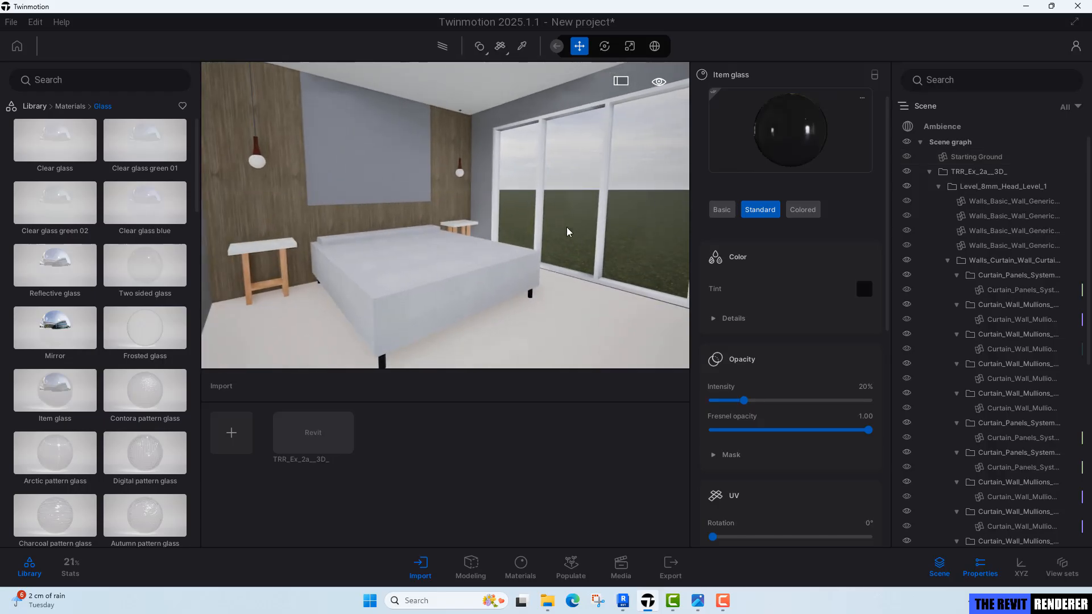
right_click_drag(521, 205, 485, 211)
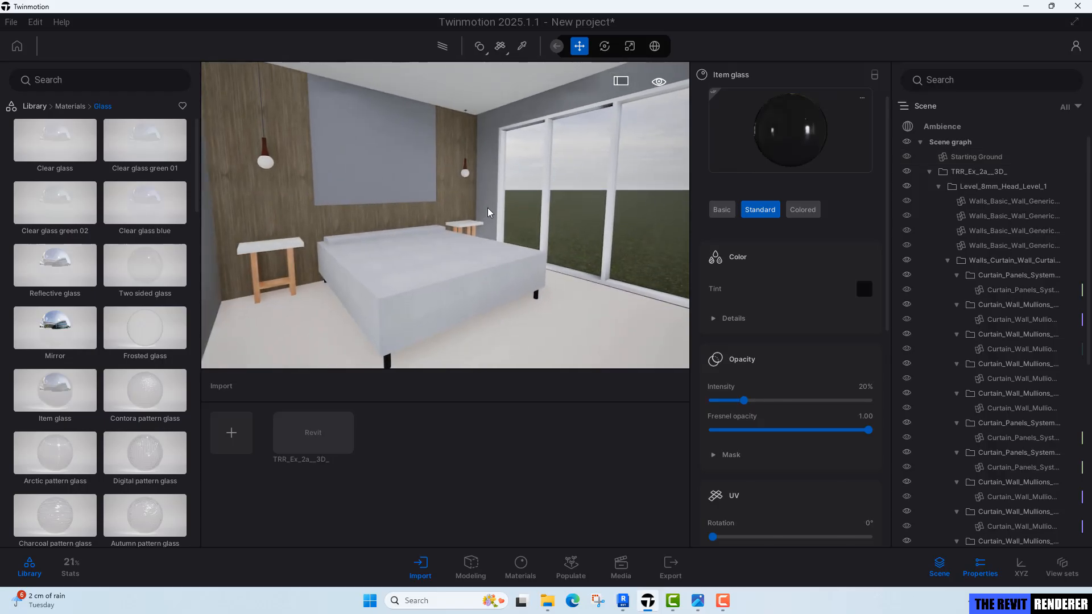
mouse_move(527, 234)
middle_mouse_down()
mouse_move(472, 233)
mouse_move(532, 229)
mouse_move(538, 165)
mouse_move(532, 231)
middle_mouse_up()
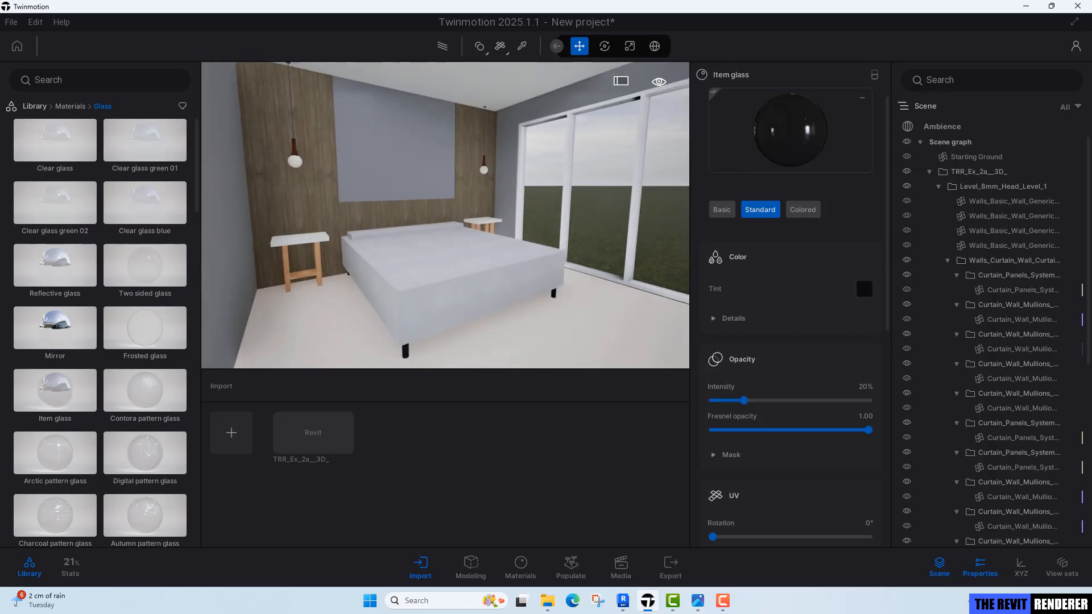
left_click(934, 128)
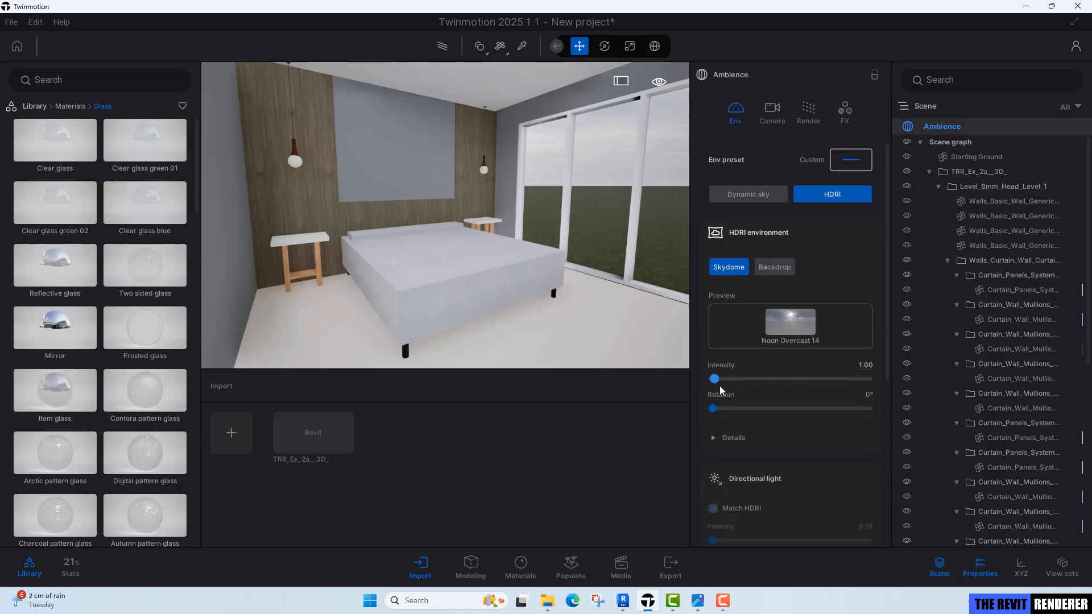
left_click_drag(715, 409, 823, 401)
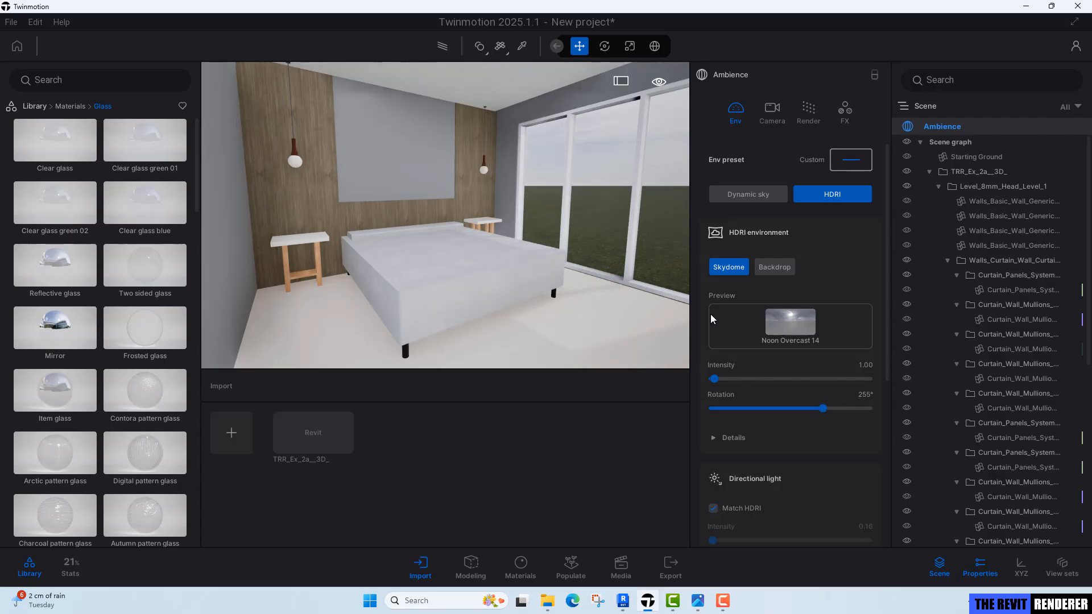
Set the HDRI intensity to 10.
left_click(862, 365)
type("10")
key("Return")
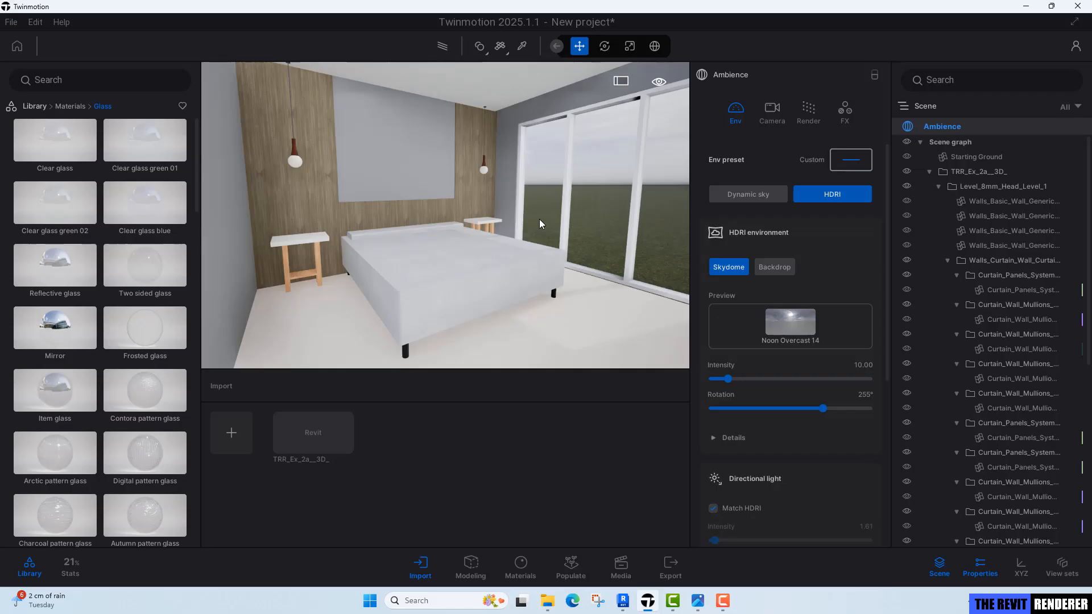
Switch on path tracing and set the HDRI intensity back to 10.
key("r")
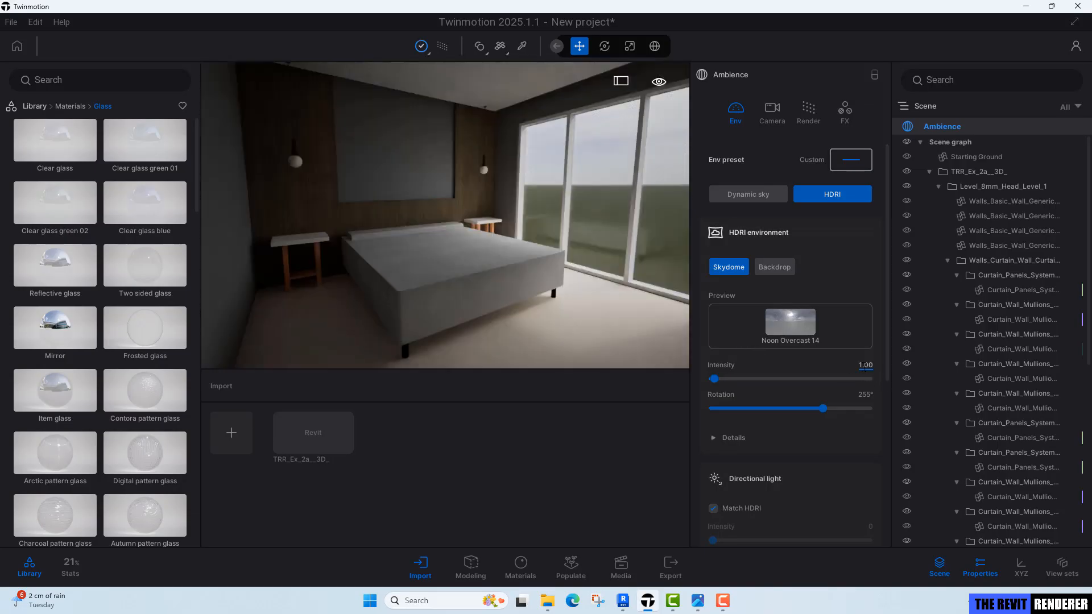
left_click(865, 364)
type("10")
key("Return")
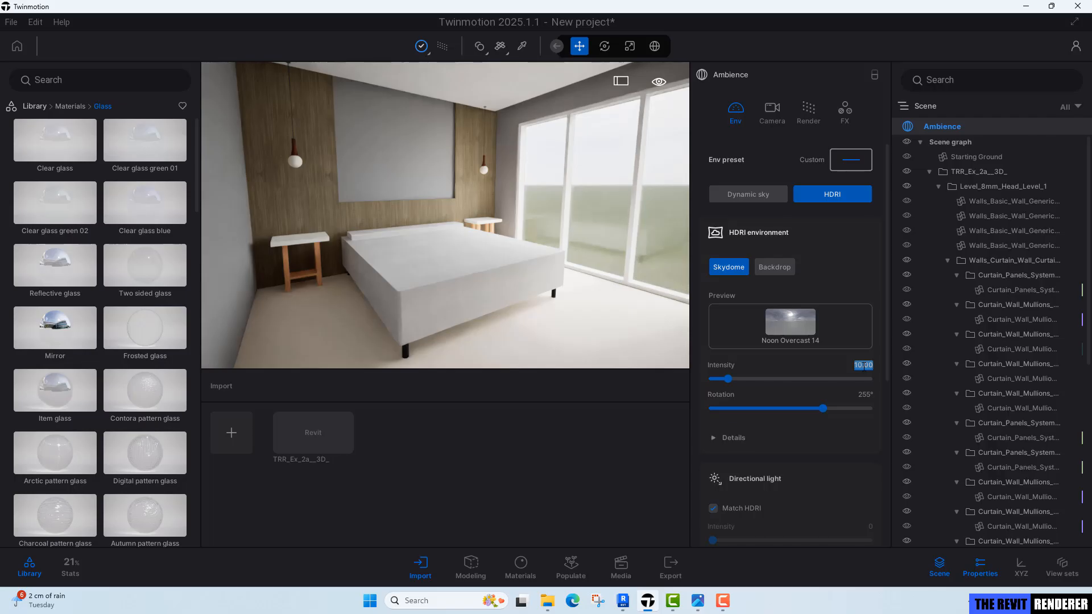
Leave path tracing and pick the painted back wall's material with the material picker.
left_click(558, 270)
key("r")
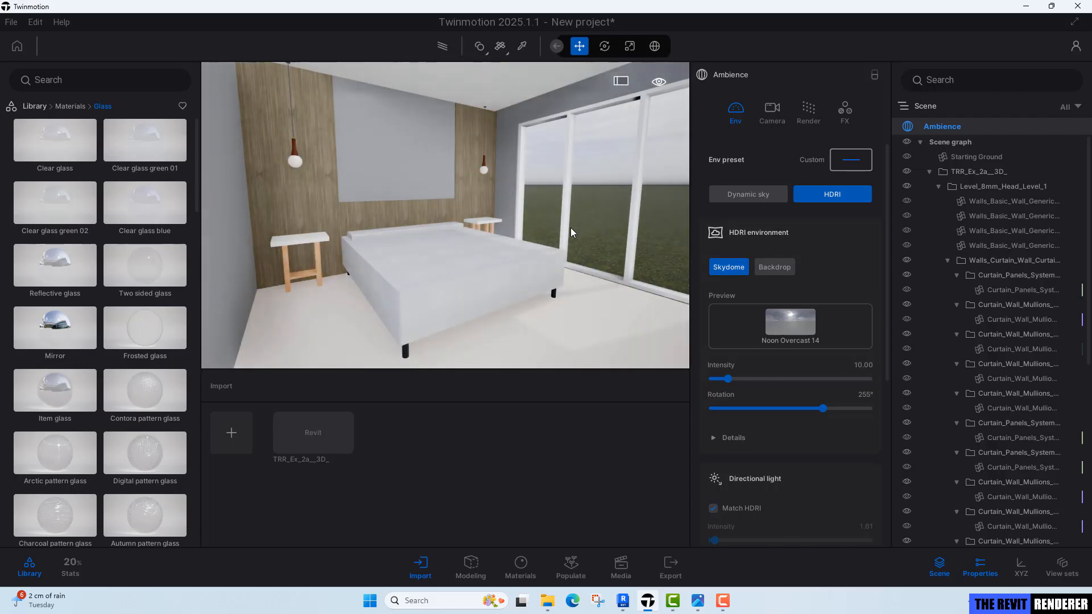
right_click_drag(571, 228, 520, 261)
key("w")
key("w")
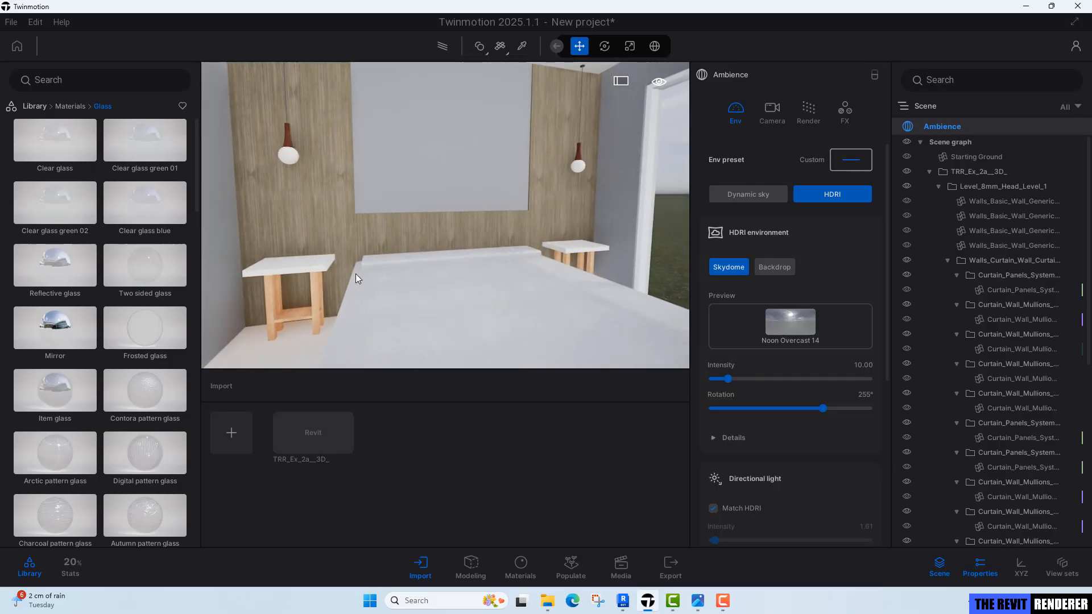
right_click_drag(356, 275, 301, 187)
key("t")
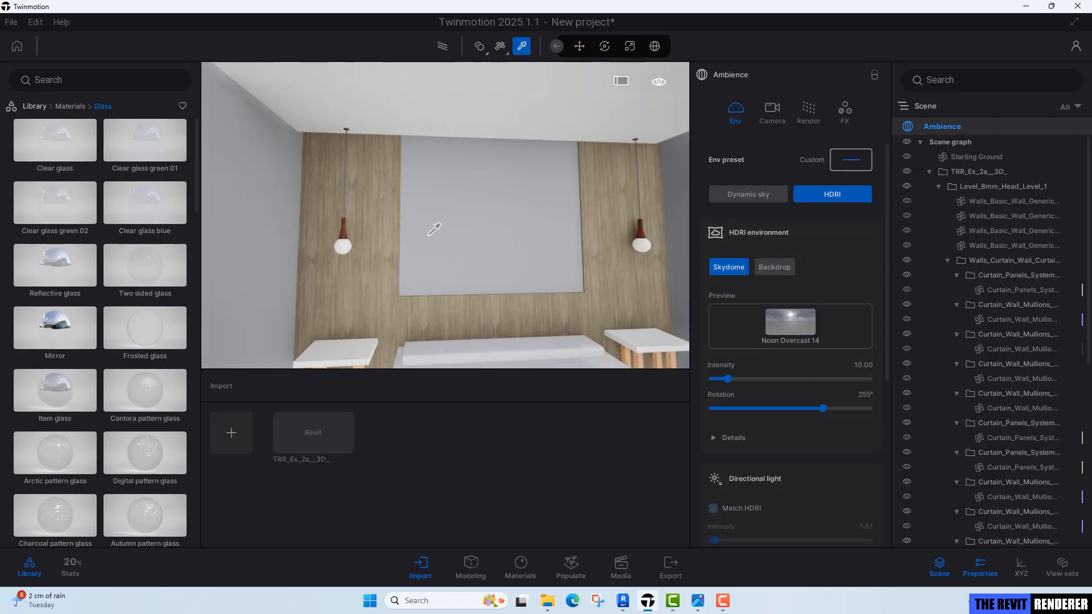
left_click(447, 208)
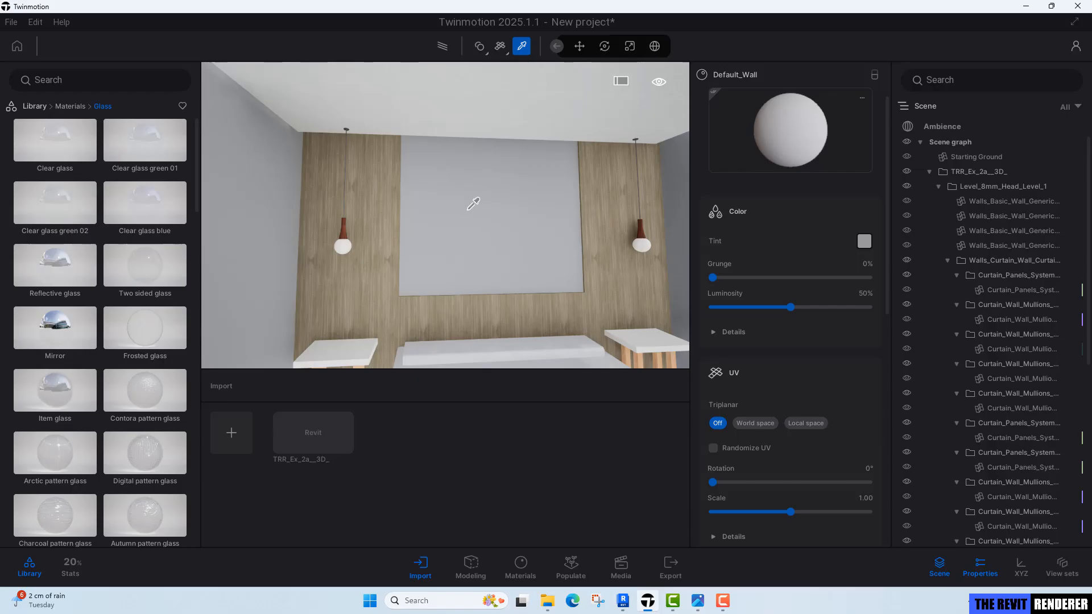
key("Escape")
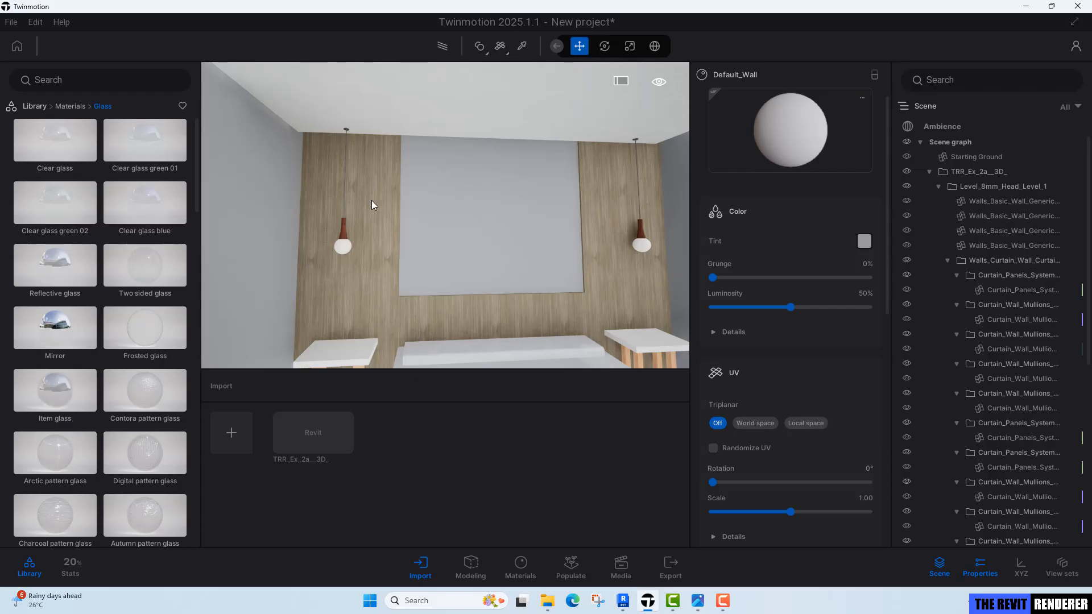
Apply Plaster coating 02 from the Wall coverings material library to the painted panel on the back wall.
right_click_drag(435, 239, 435, 240)
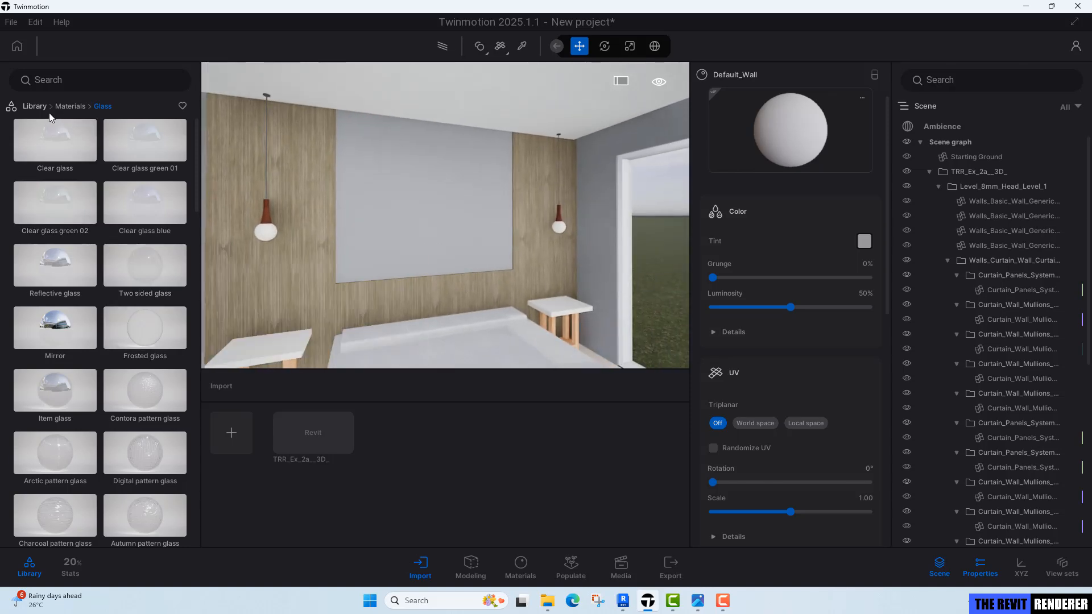
left_click(66, 108)
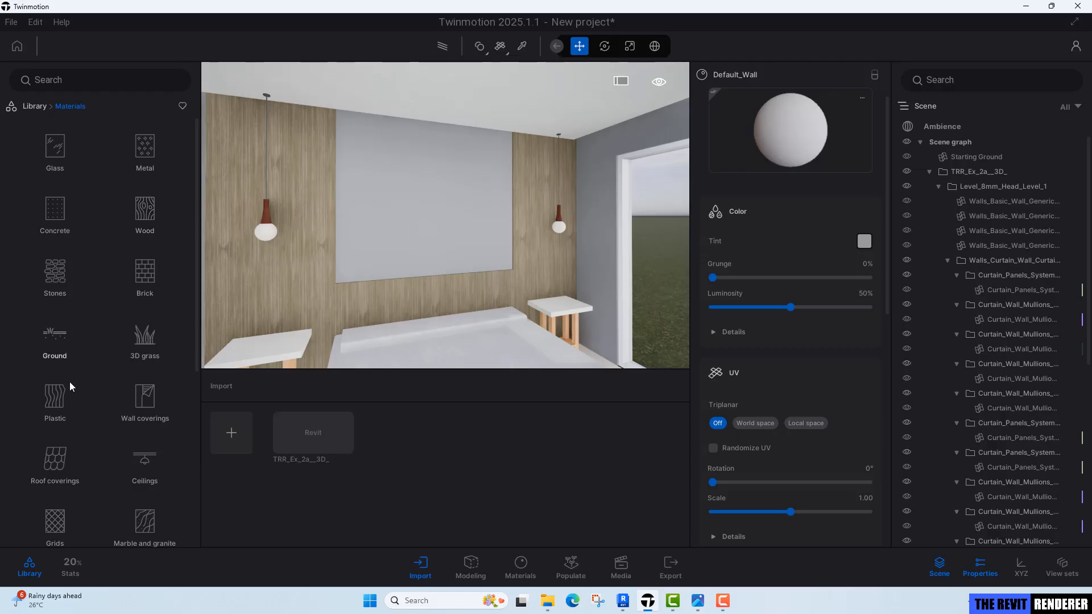
scroll(63, 389, "down", 1)
scroll(62, 386, "down", 1)
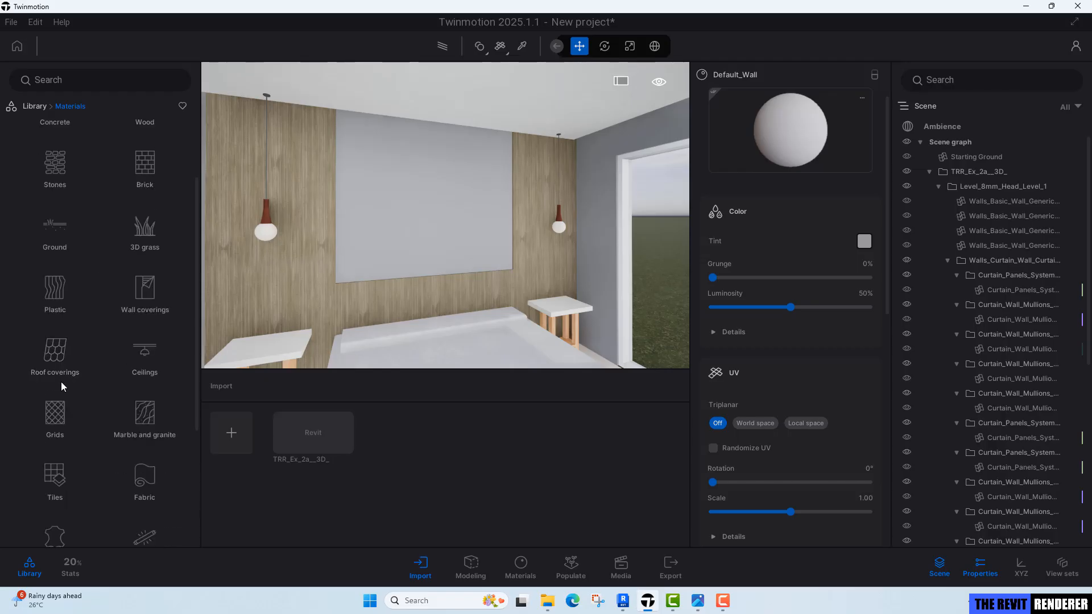
scroll(62, 386, "down", 2)
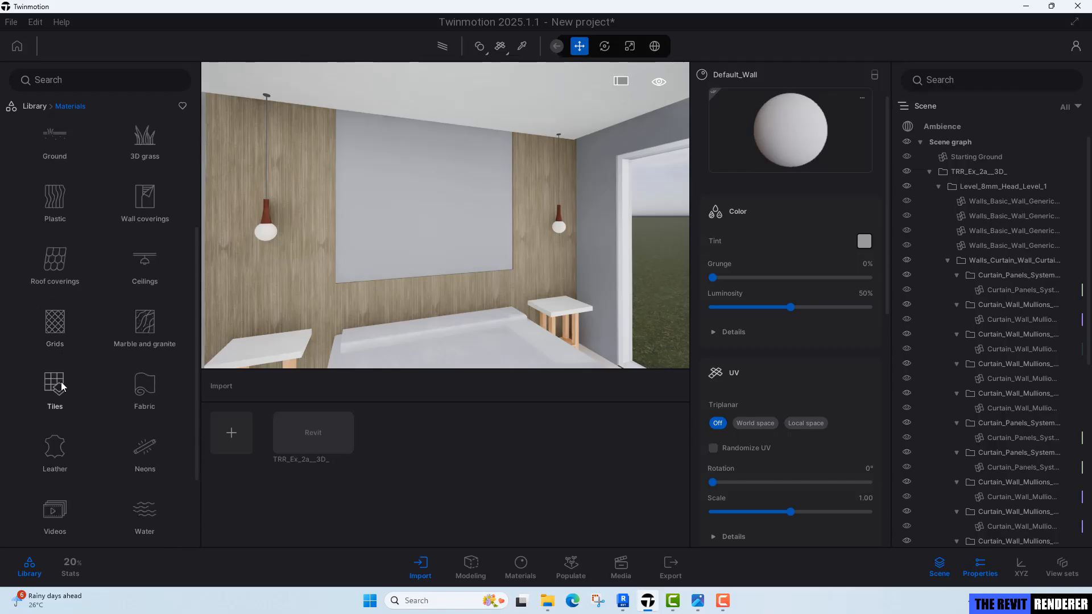
scroll(54, 382, "down", 2)
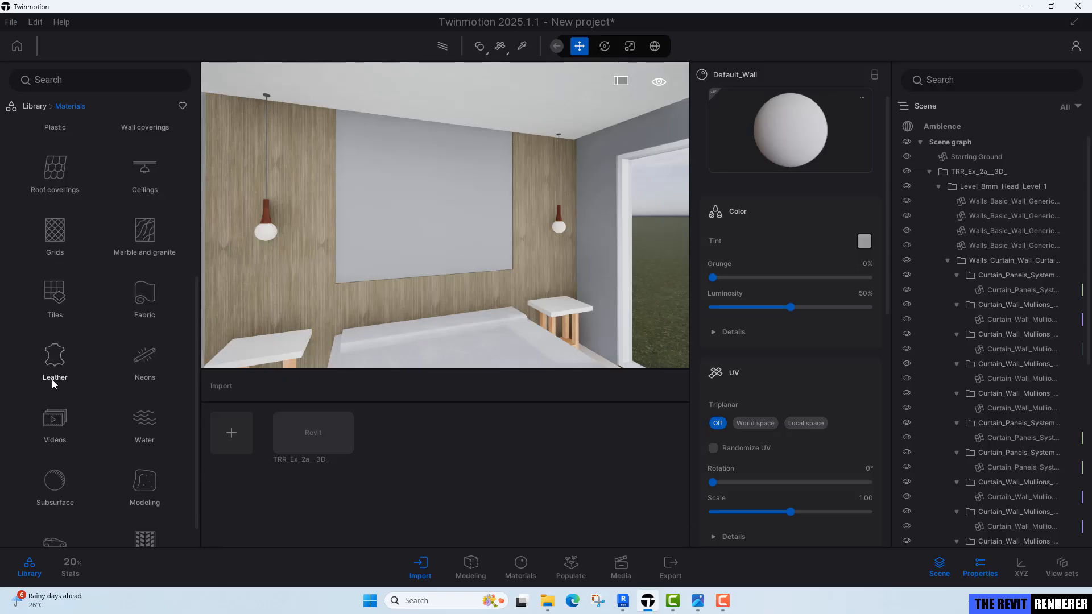
scroll(52, 384, "up", 5)
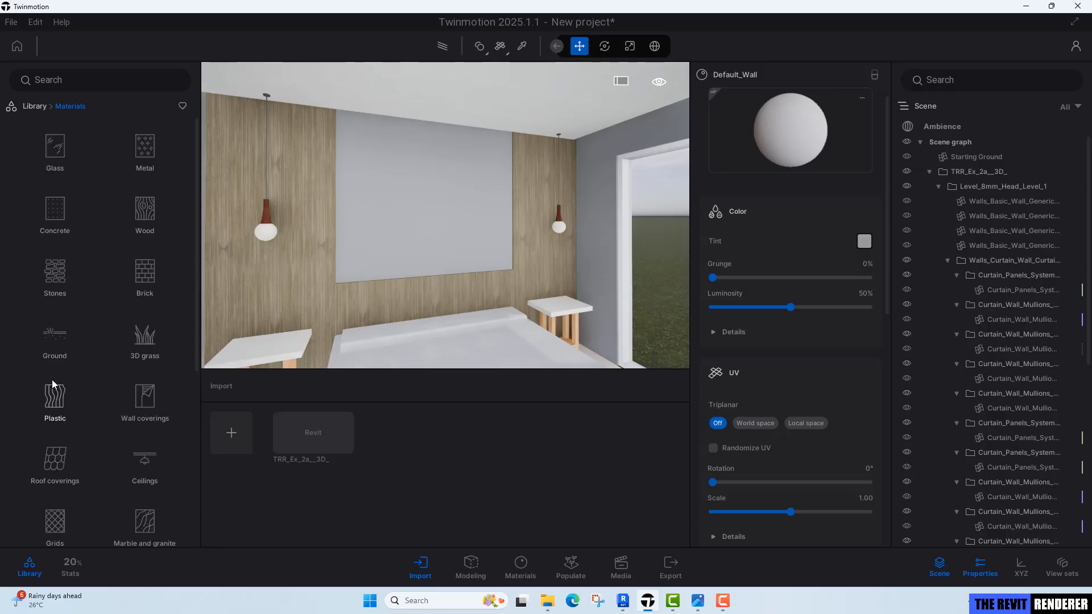
left_click(151, 405)
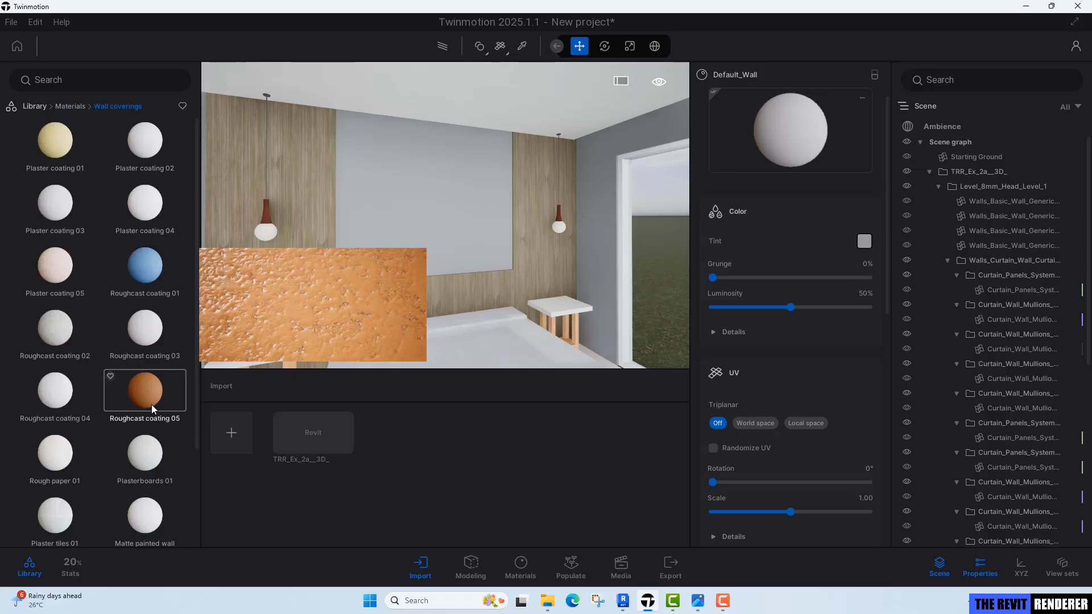
mouse_move(137, 139)
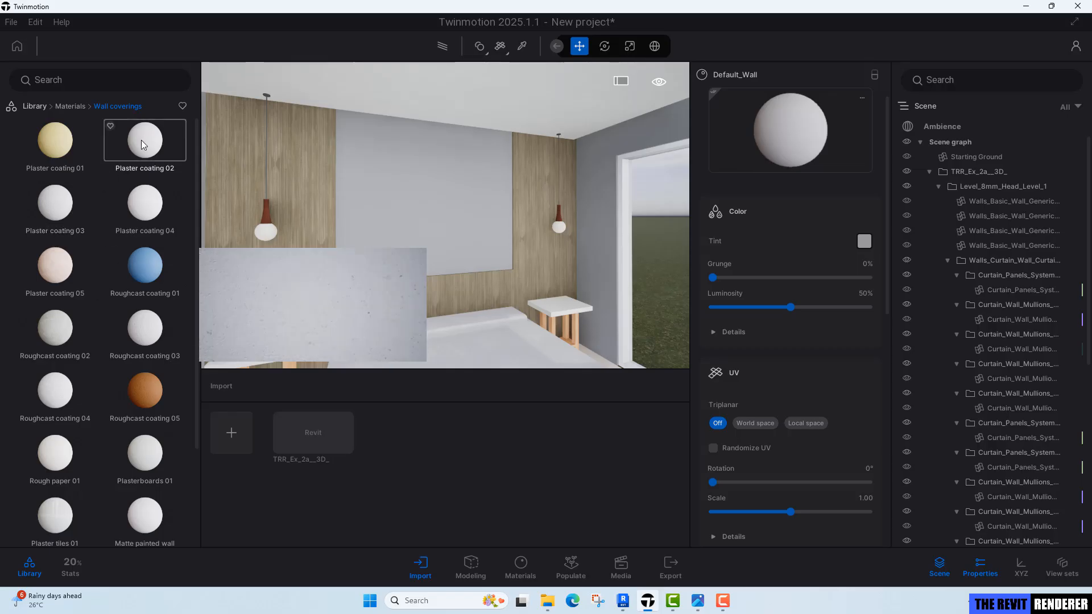
scroll(475, 217, "up", 3)
right_click_drag(475, 216, 461, 199)
mouse_move(145, 139)
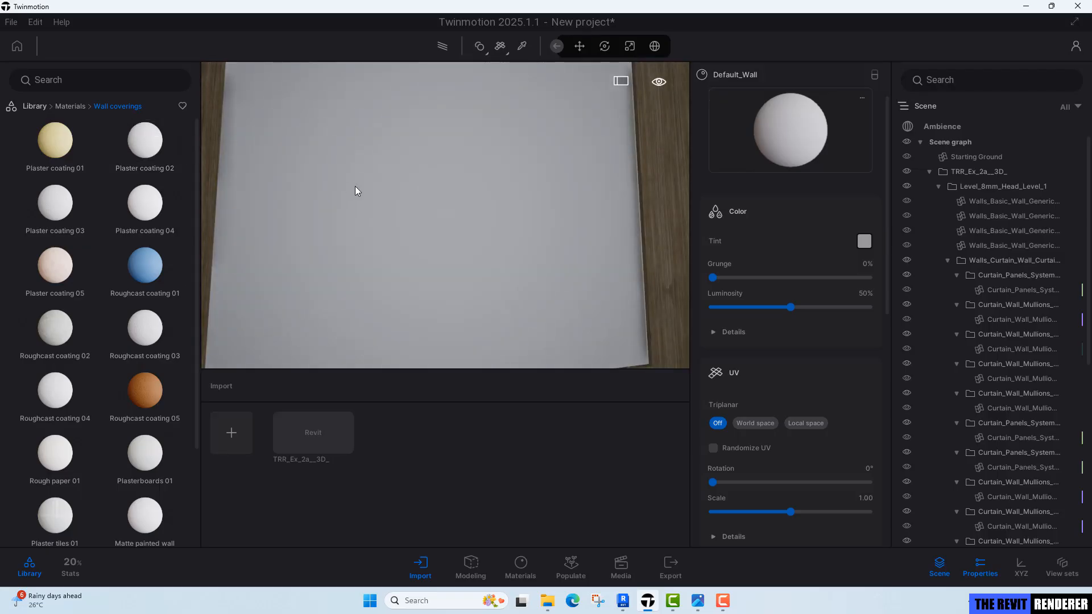
left_click_drag(355, 186, 445, 211)
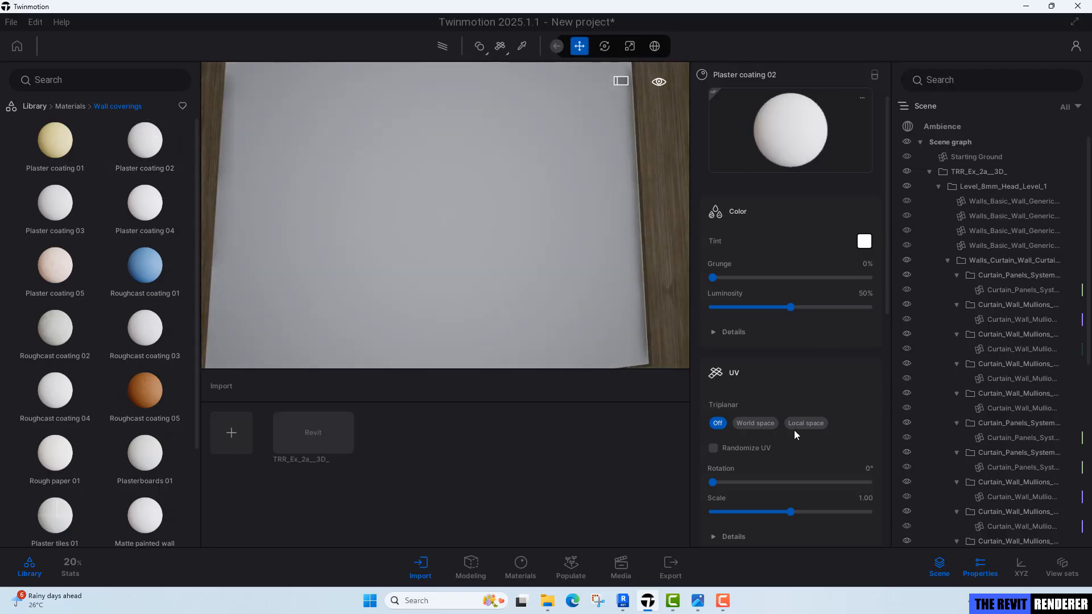
Set the plaster material's triplanar UV projection to World space.
left_click(763, 425)
right_click_drag(446, 215, 410, 212)
right_click_drag(522, 210, 522, 223)
key("t")
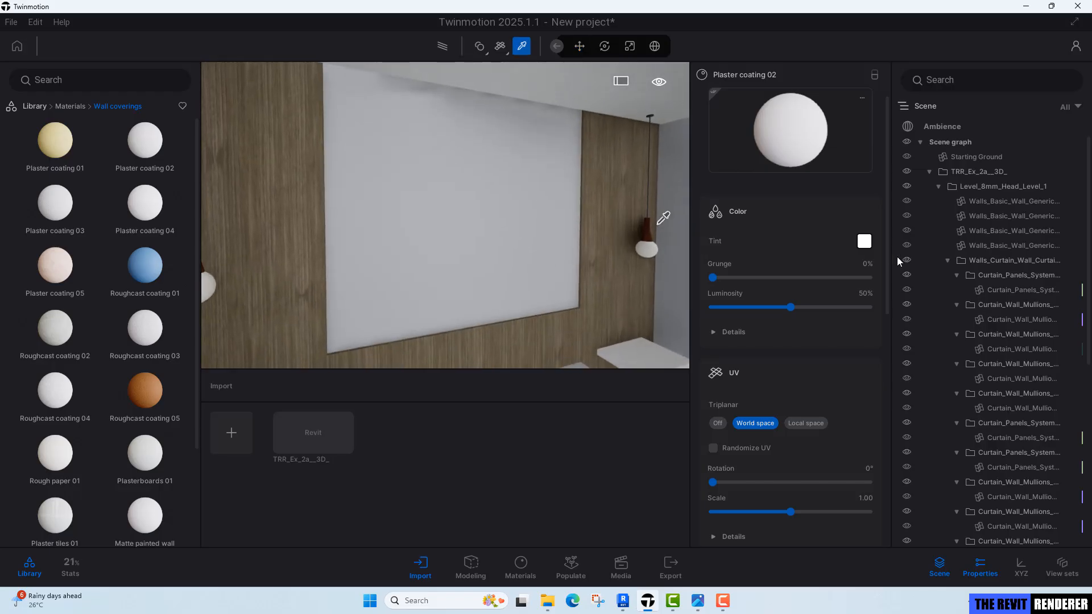
Set the plaster's tint to an off-white of about R226 G226 B209 in the colour picker.
left_click(867, 243)
left_click_drag(658, 172, 887, 176)
left_click(675, 291)
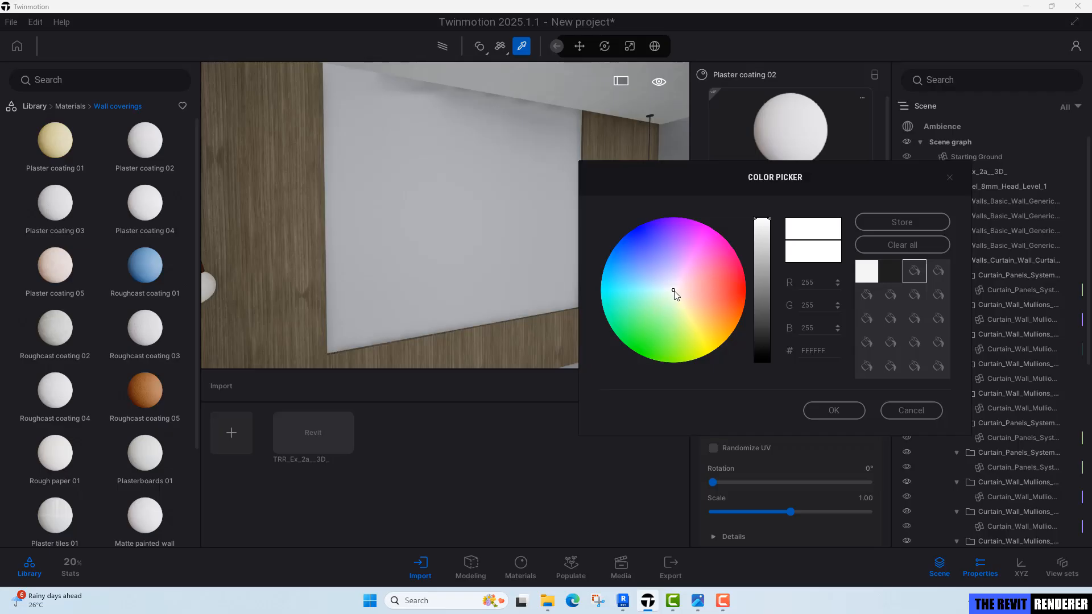
left_click_drag(676, 293, 677, 295)
left_click(763, 236)
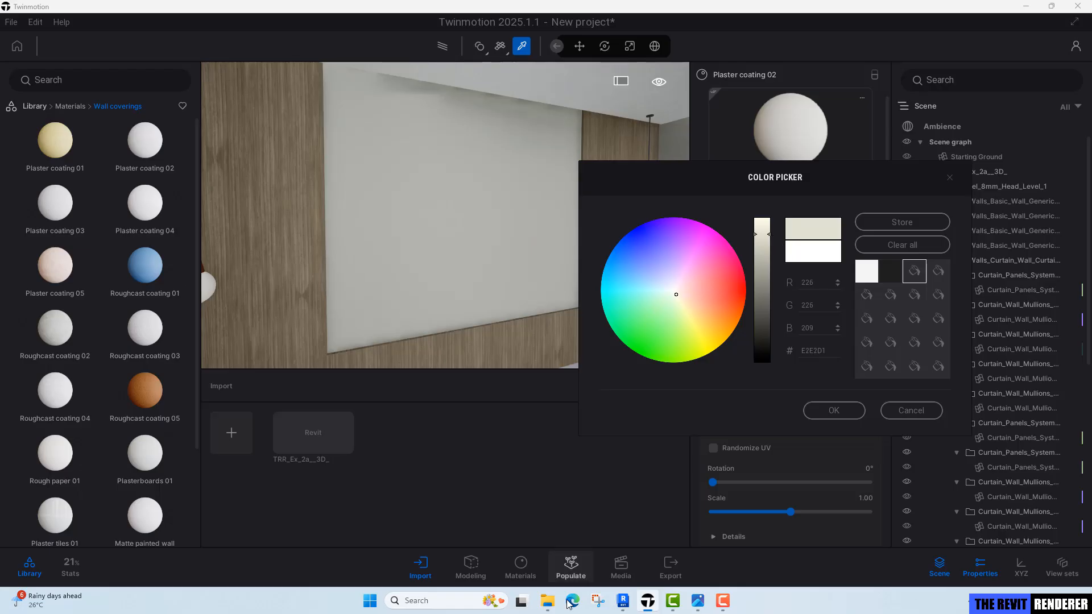
View the reference bedroom render for comparison, then return to Twinmotion.
left_click(700, 602)
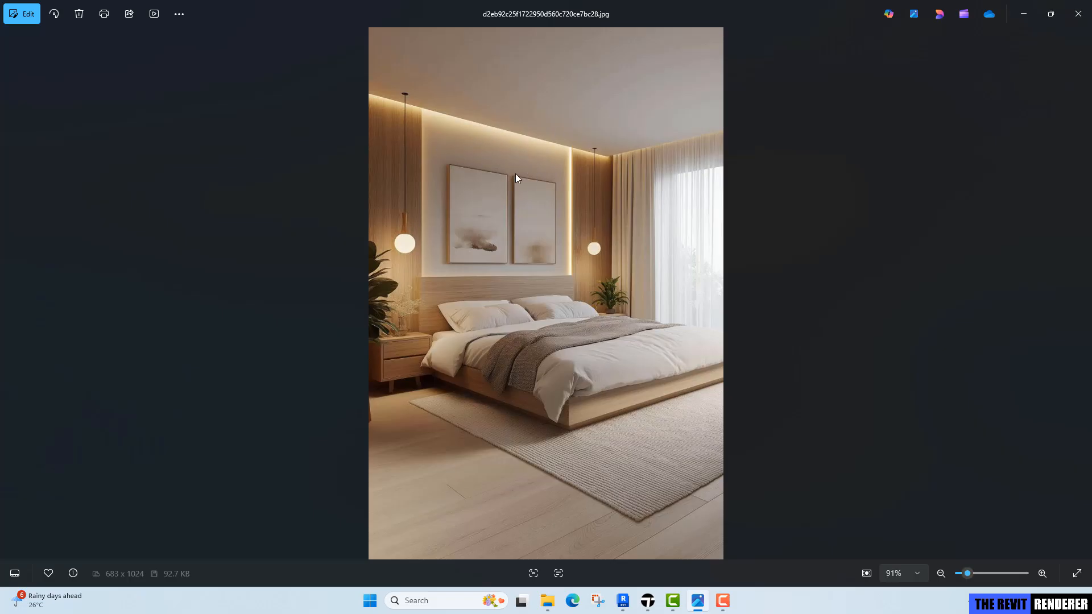
left_click(1024, 14)
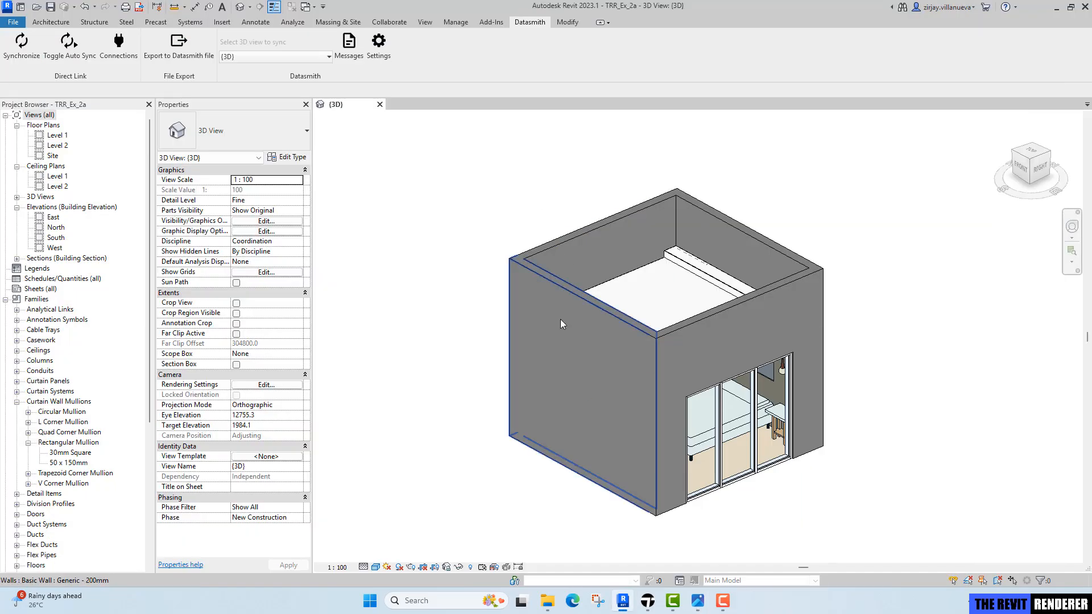
left_click(648, 602)
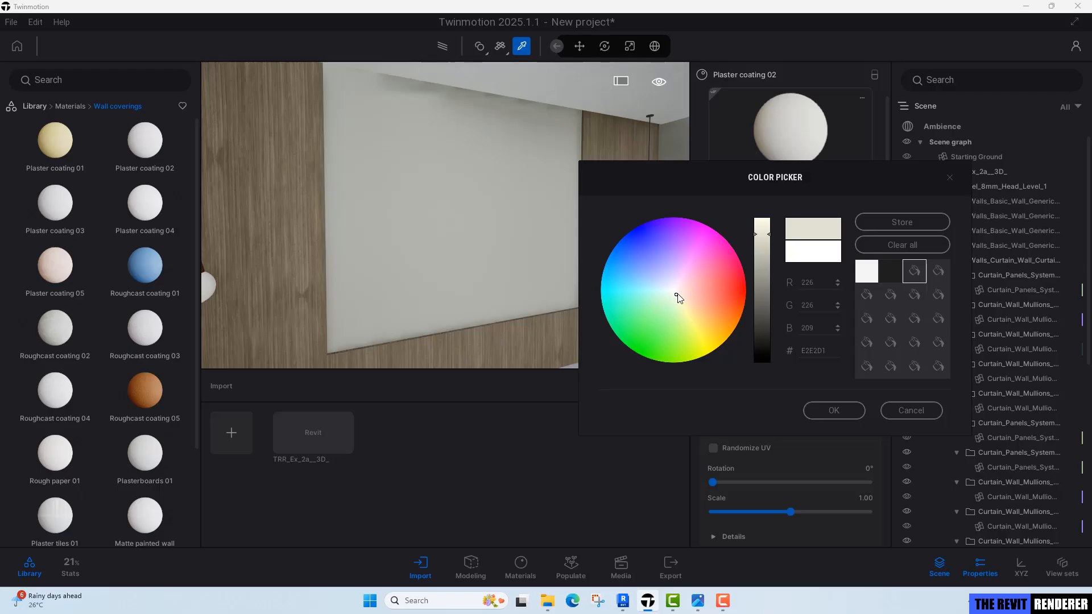
Slightly adjust and confirm the plaster's off-white tint, and set its grunge to 5%.
left_click_drag(679, 295, 680, 297)
left_click(831, 410)
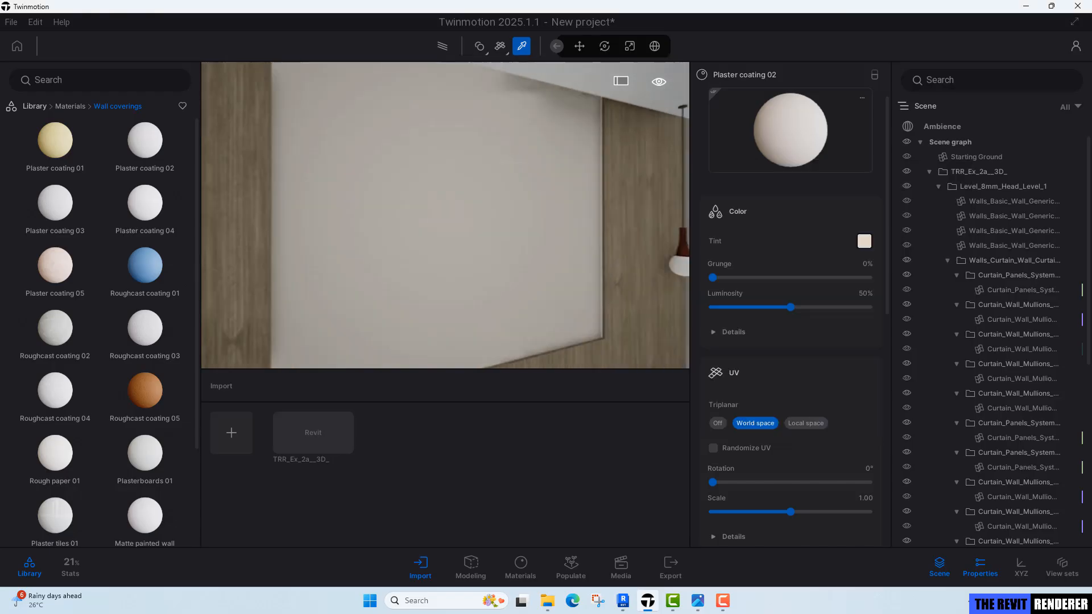
key("w")
key("s")
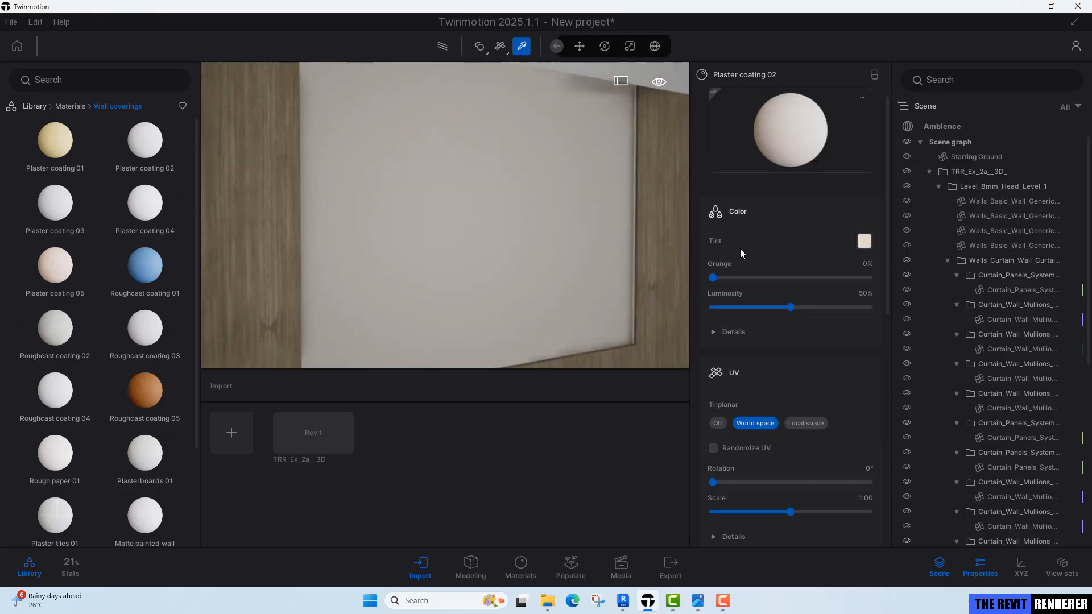
left_click(866, 265)
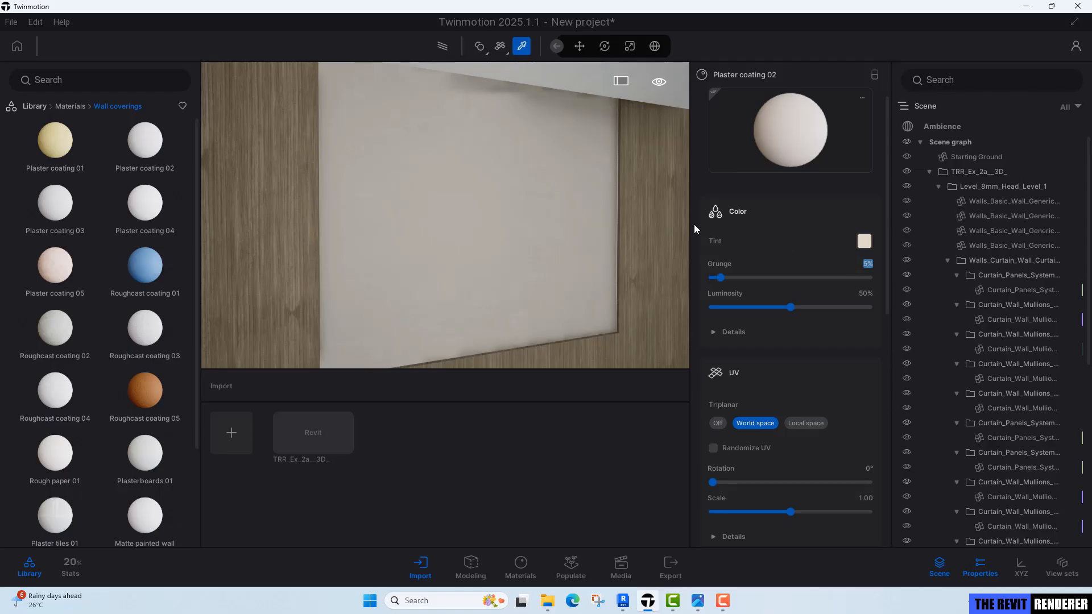
Pick the ceiling's Gypsum_Wall_Board material with the material picker.
right_click_drag(506, 179, 428, 199)
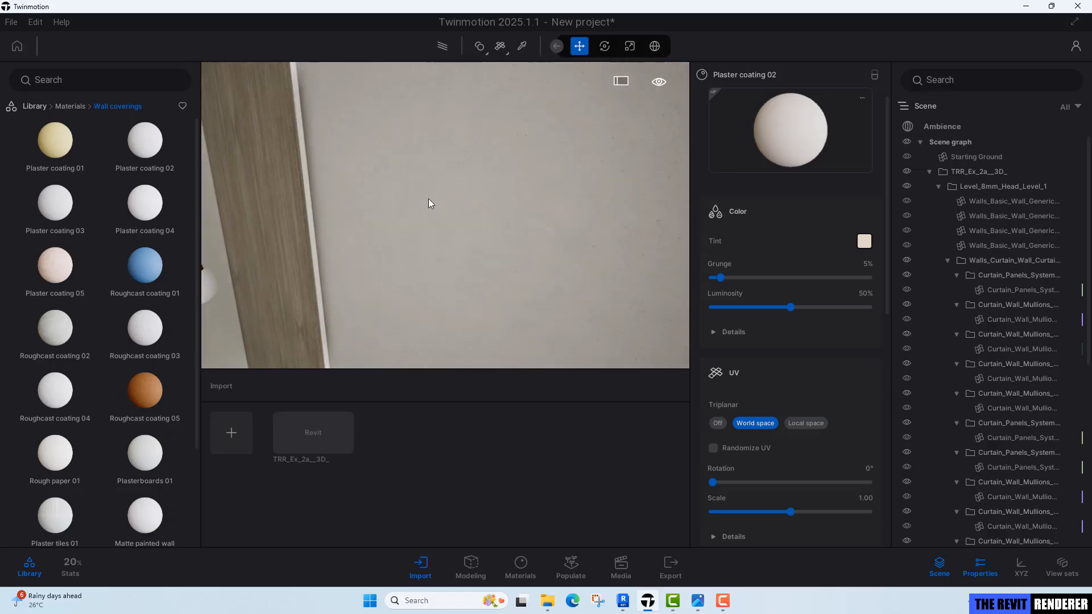
right_click_drag(537, 98, 536, 62)
key("t")
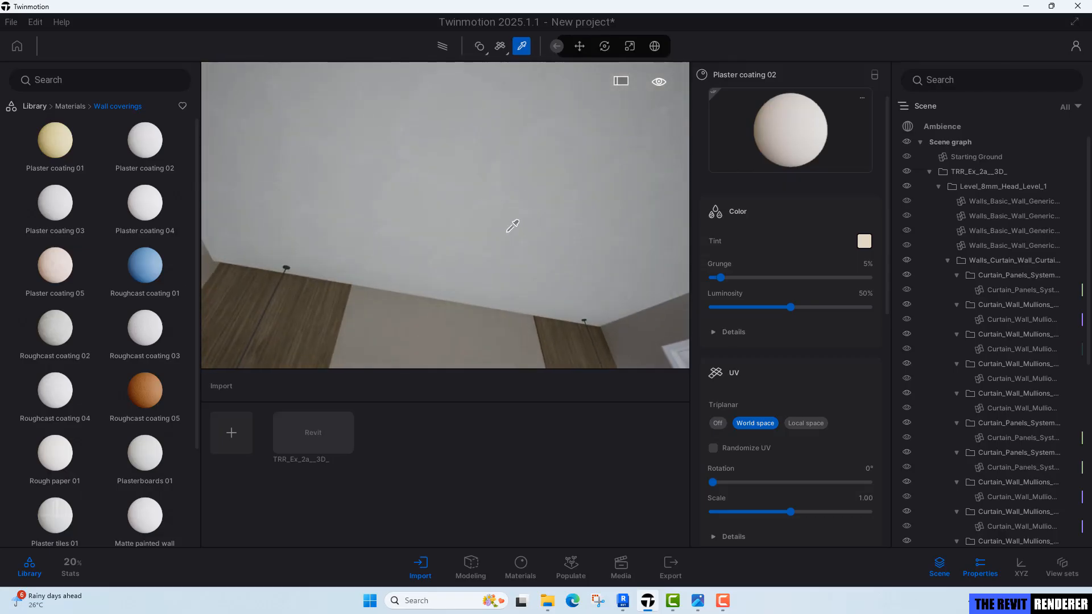
right_click_drag(445, 215, 408, 209)
right_click_drag(501, 165, 520, 143)
left_click(477, 230)
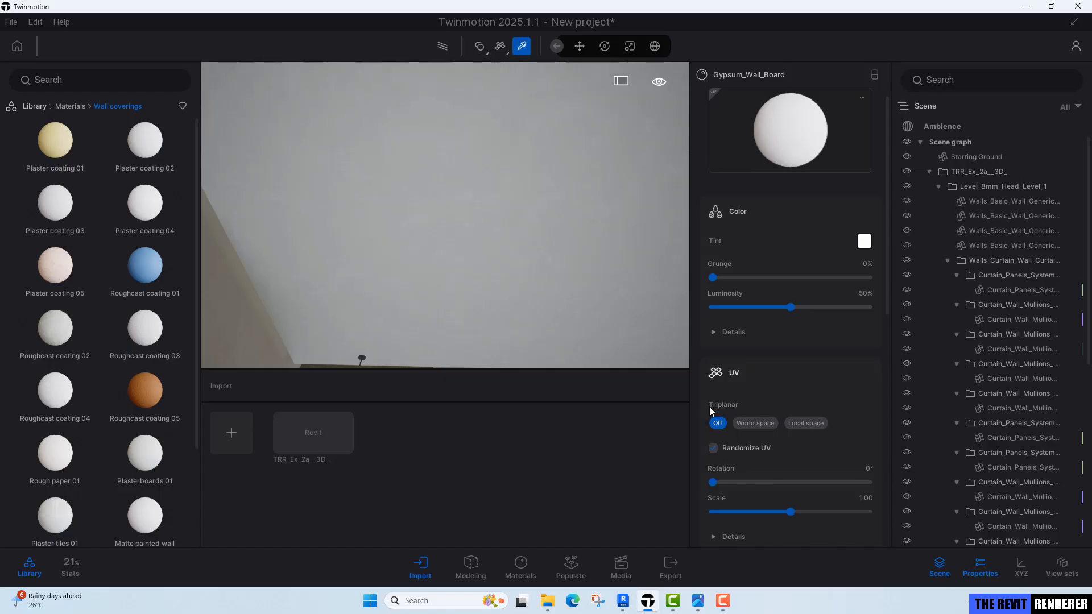
Set the ceiling material's roughness intensity to 60%.
right_click_drag(463, 190, 558, 234)
right_click_drag(487, 177, 472, 178)
scroll(813, 464, "down", 4)
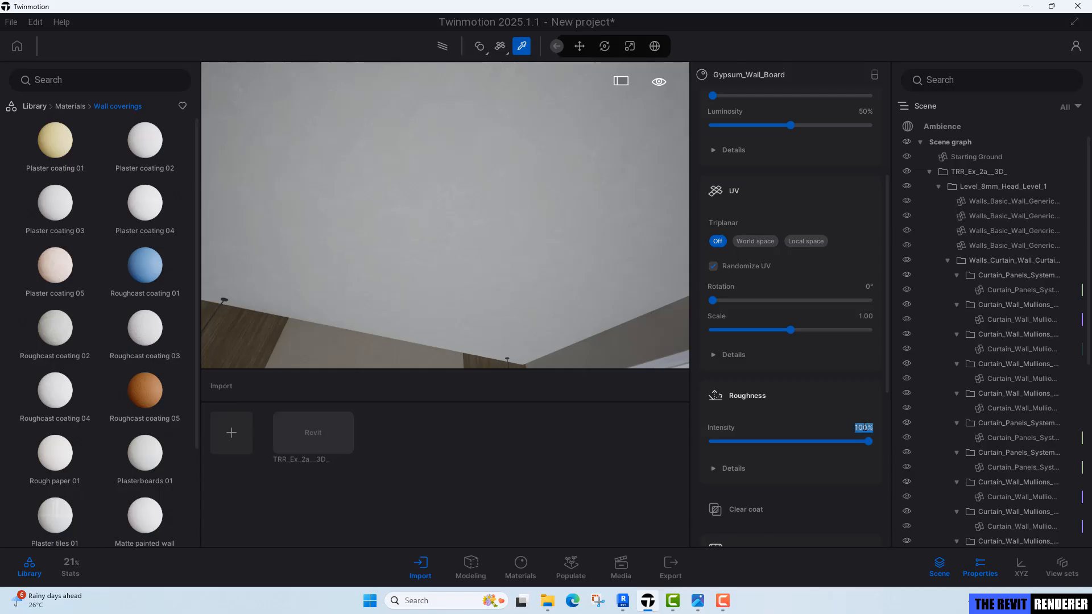
type("60")
key("Return")
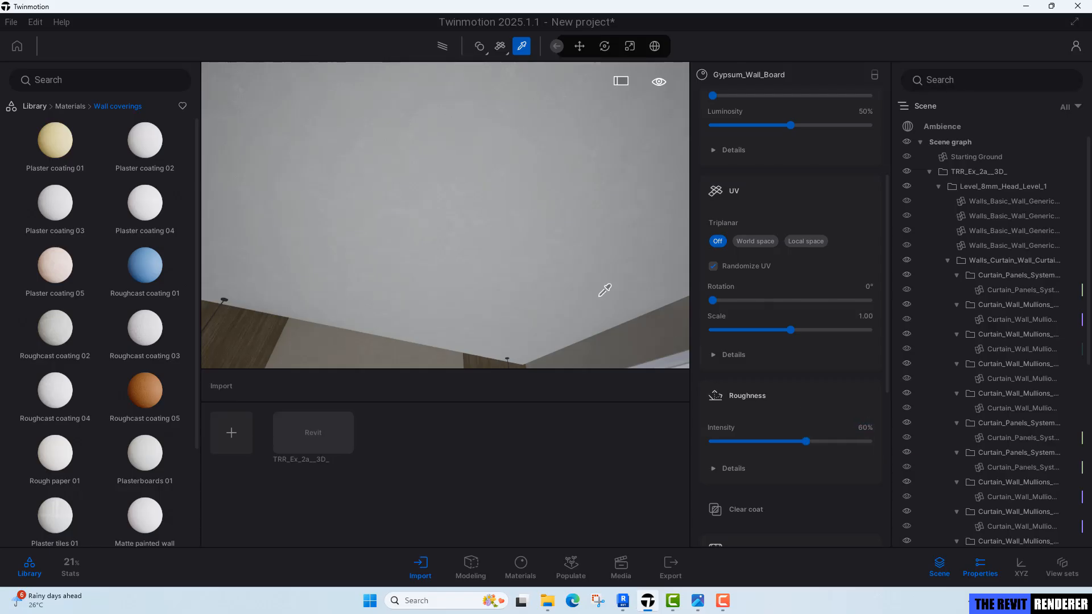
Pick the window frame's Aluminium material and set its roughness intensity to 50%.
right_click_drag(600, 295, 618, 324)
right_click_drag(569, 244, 470, 187)
key("w")
key("w")
left_click(470, 188)
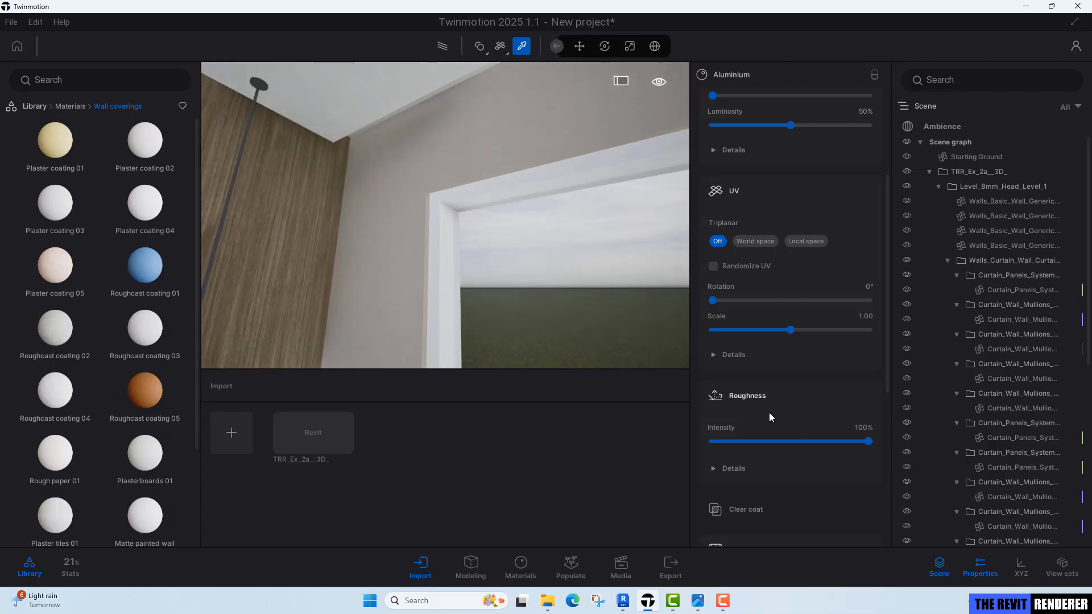
scroll(794, 461, "down", 2)
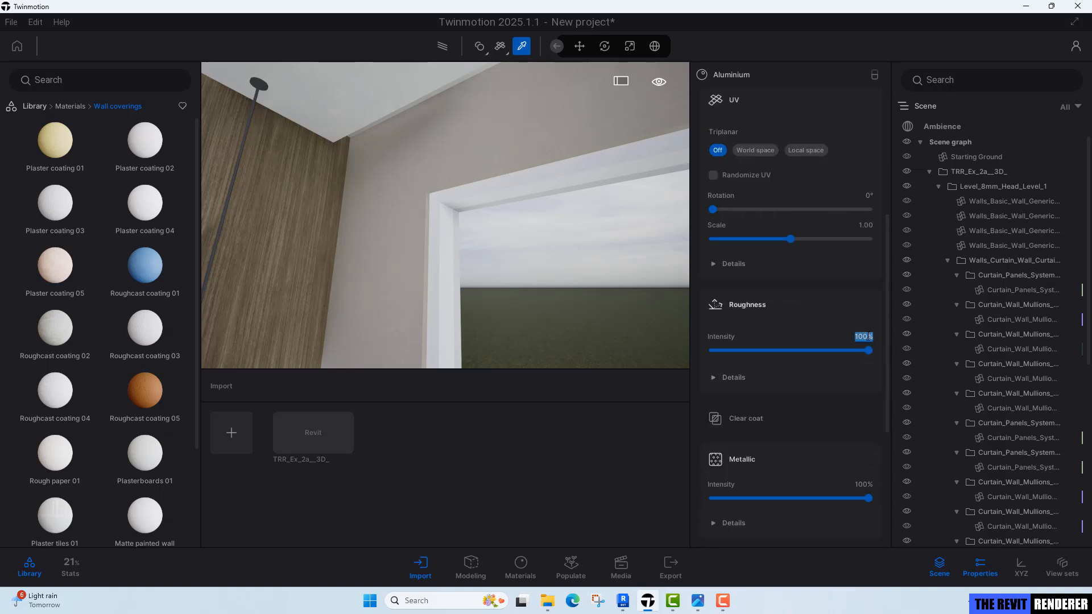
type("50")
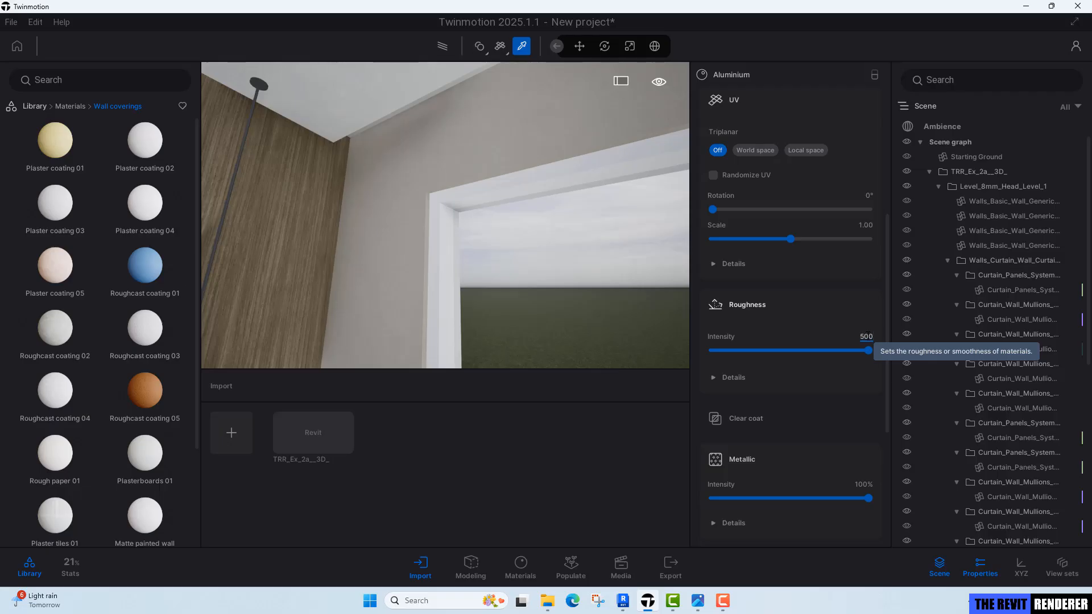
key("Return")
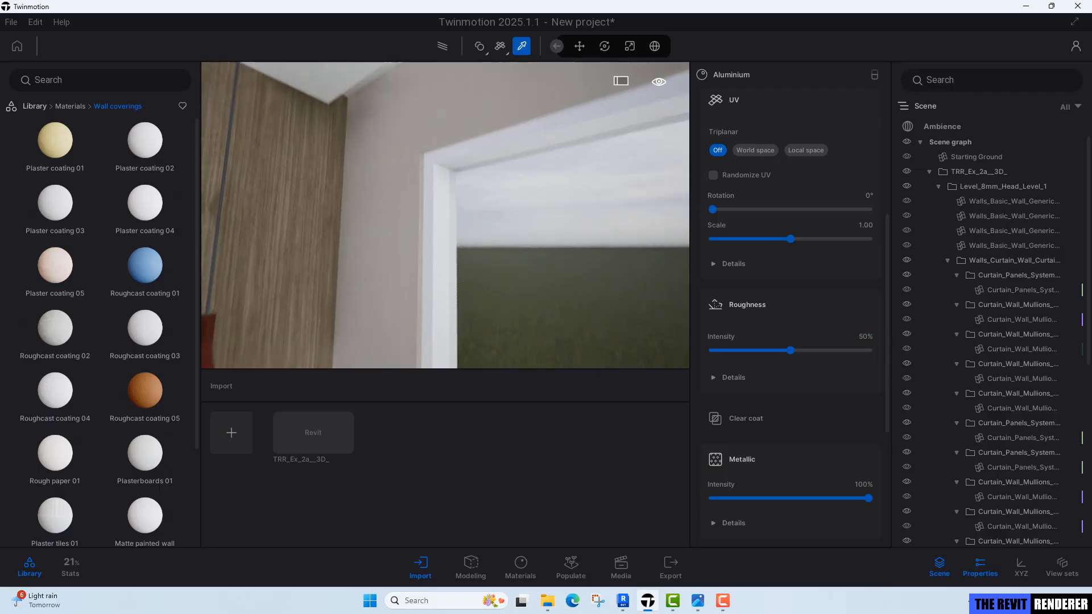
Pick the floor's WD-01 material with the material picker, then leave the picker.
mouse_move(445, 215)
middle_mouse_down("shift")
mouse_move(441, 267)
mouse_move(456, 276)
mouse_move(441, 228)
middle_mouse_up("shift")
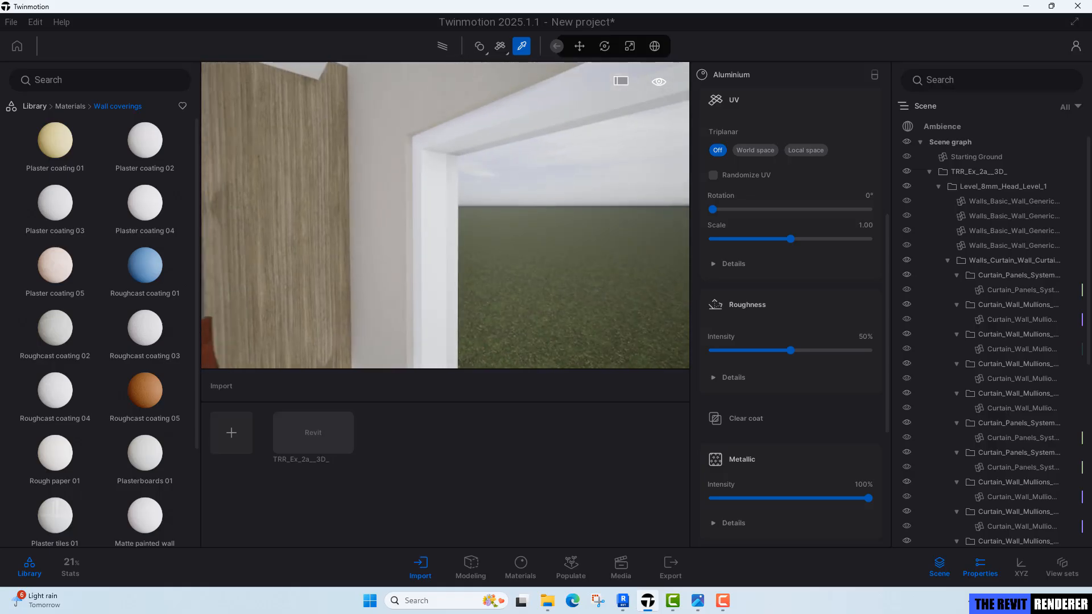
key("s")
right_click_drag(446, 215, 441, 313)
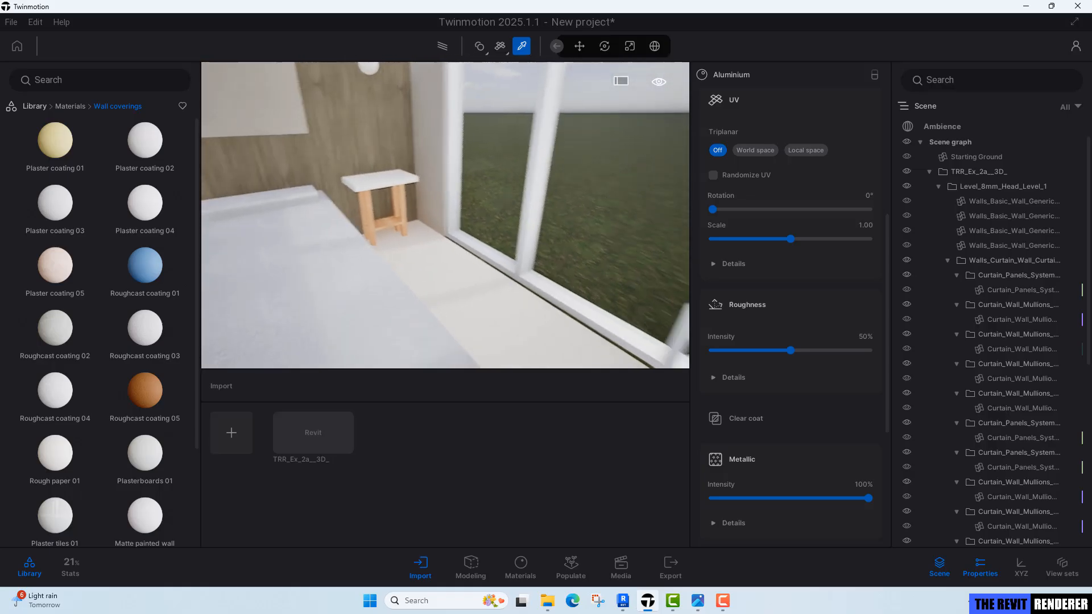
key("s")
right_click_drag(375, 282, 438, 274)
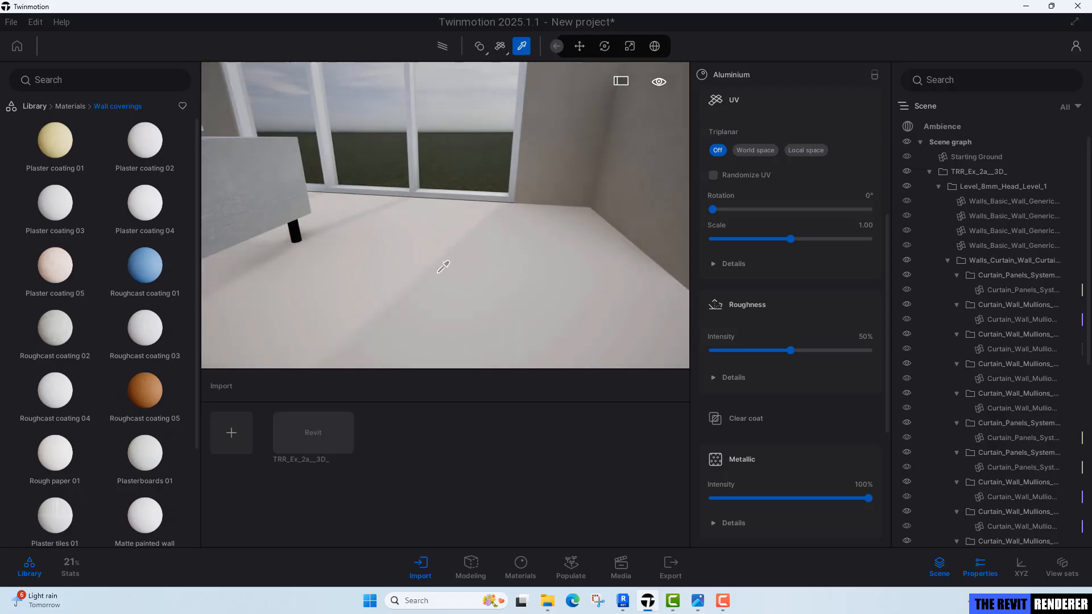
left_click(444, 266)
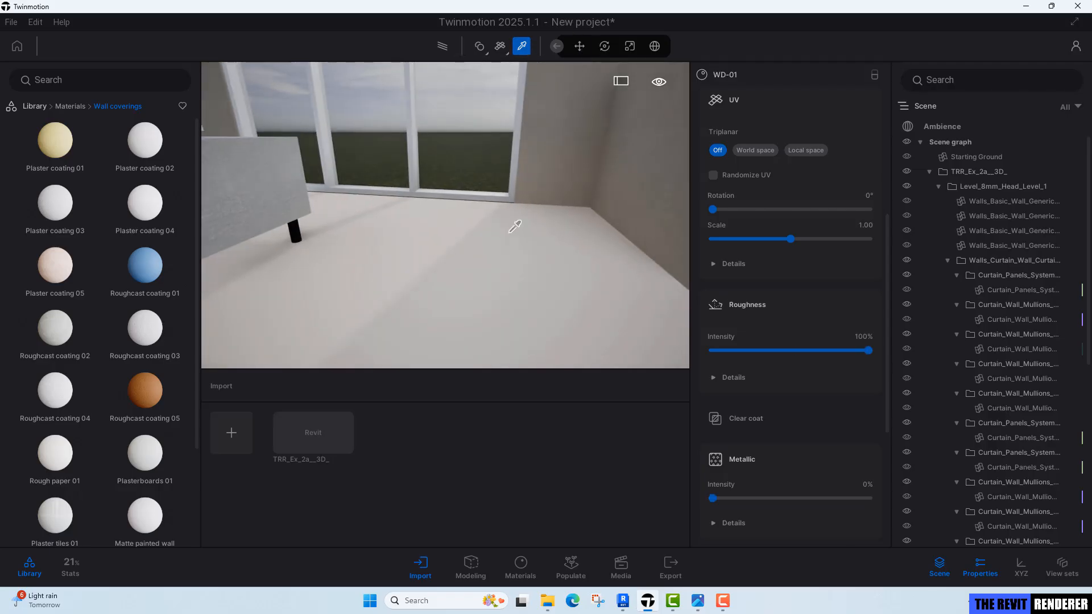
scroll(743, 224, "up", 5)
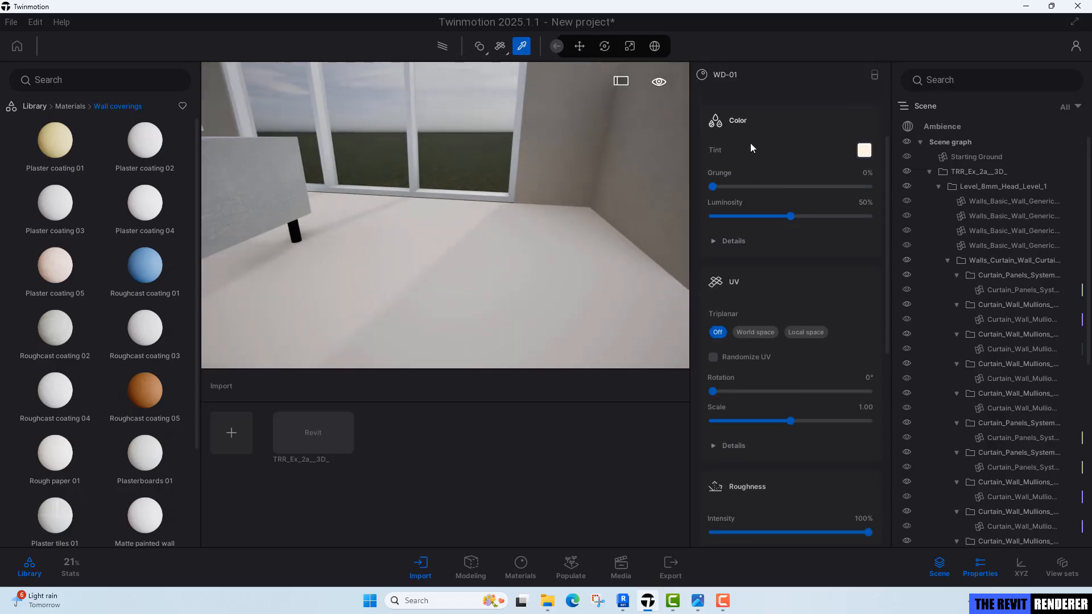
key("s")
right_click_drag(442, 253, 353, 260)
right_click_drag(492, 257, 538, 250)
key("s")
right_click_drag(490, 295, 444, 274)
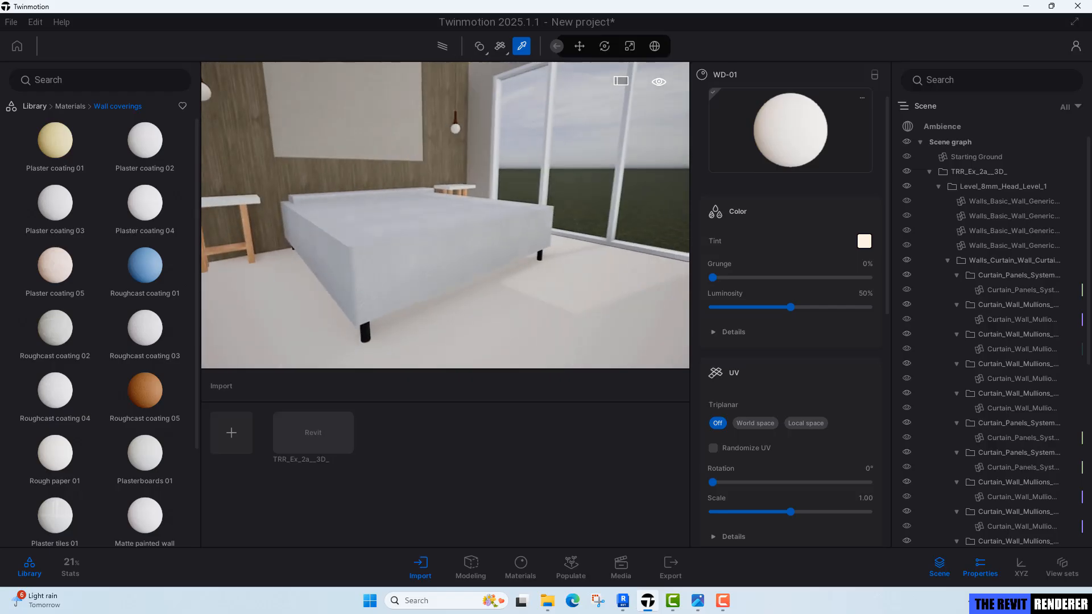
key("Escape")
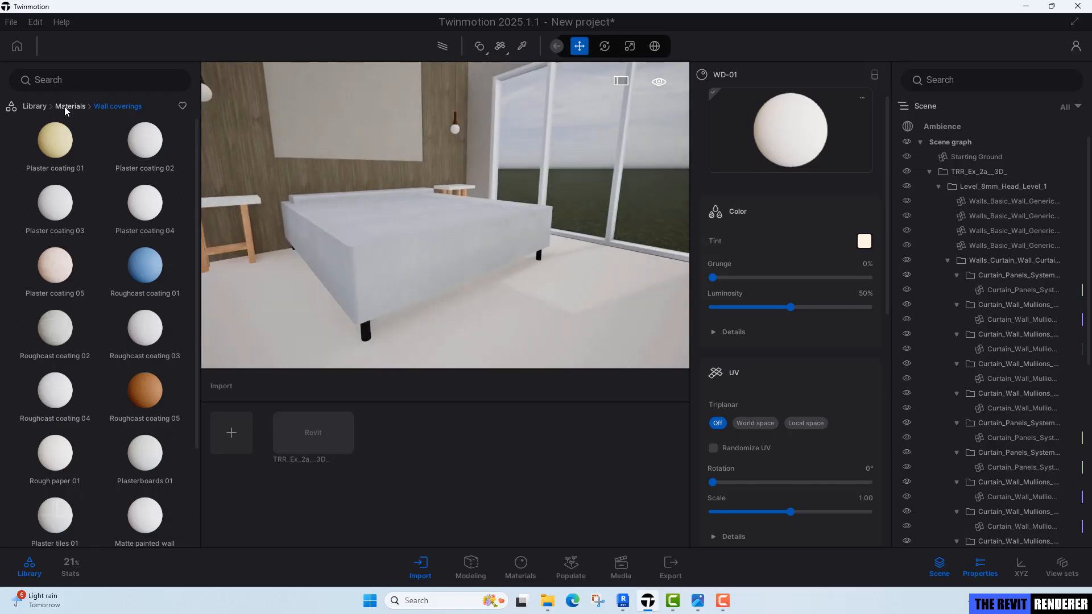
Apply the Megascans Brick Bond Maple Parquet surface from the Wood Parquet library to the floor.
right_click_drag(592, 289, 631, 284)
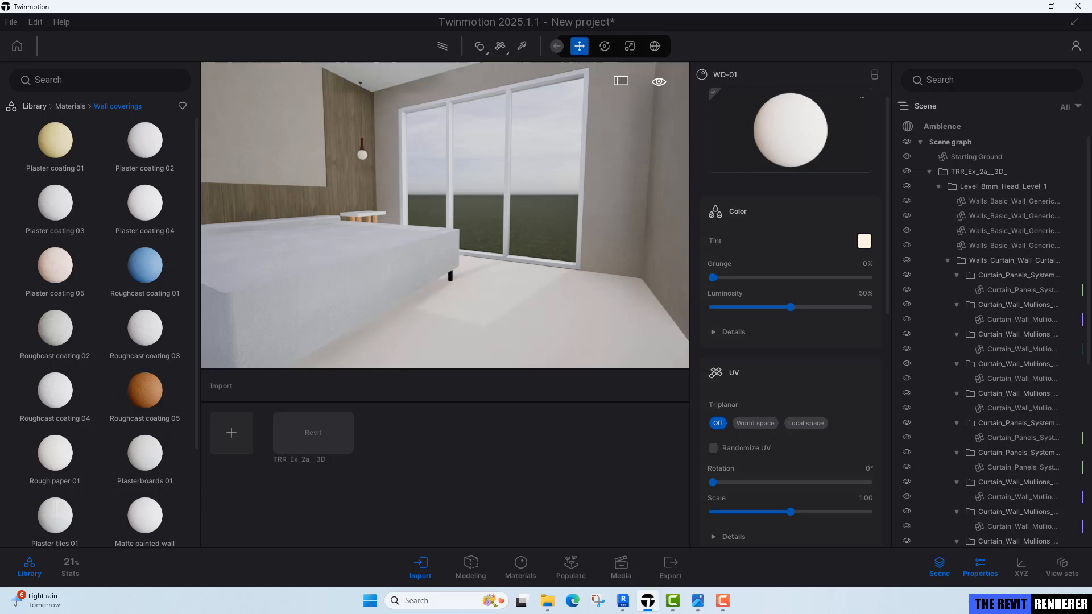
left_click(34, 107)
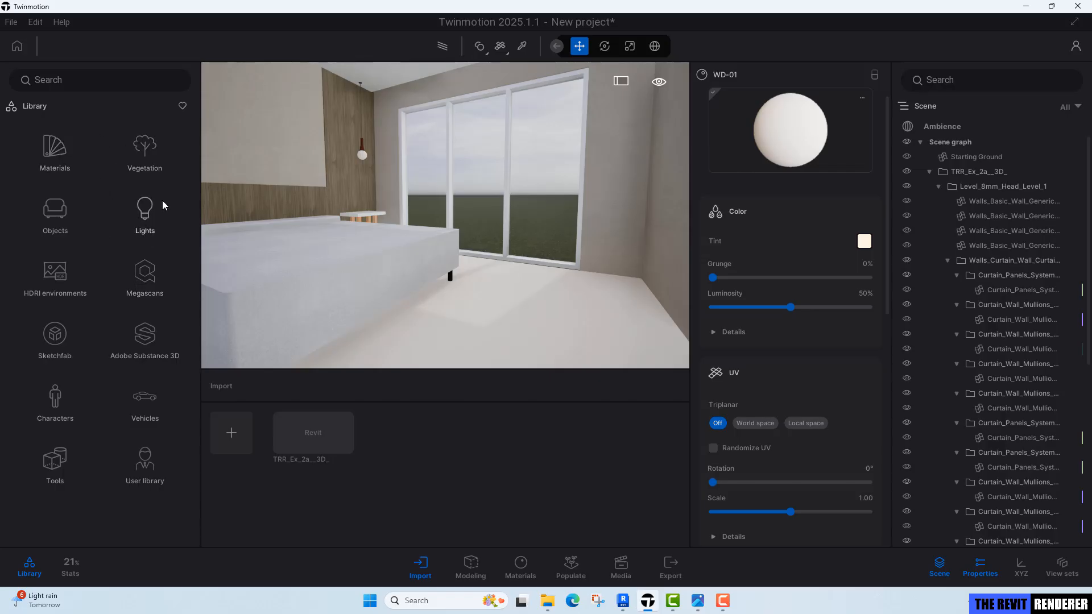
left_click(150, 277)
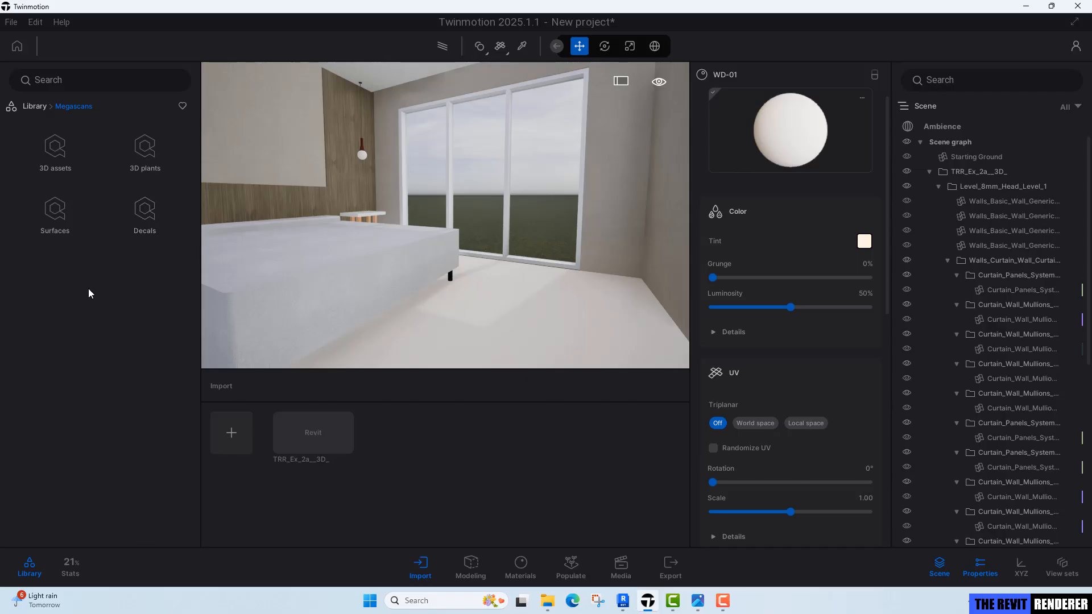
left_click(55, 219)
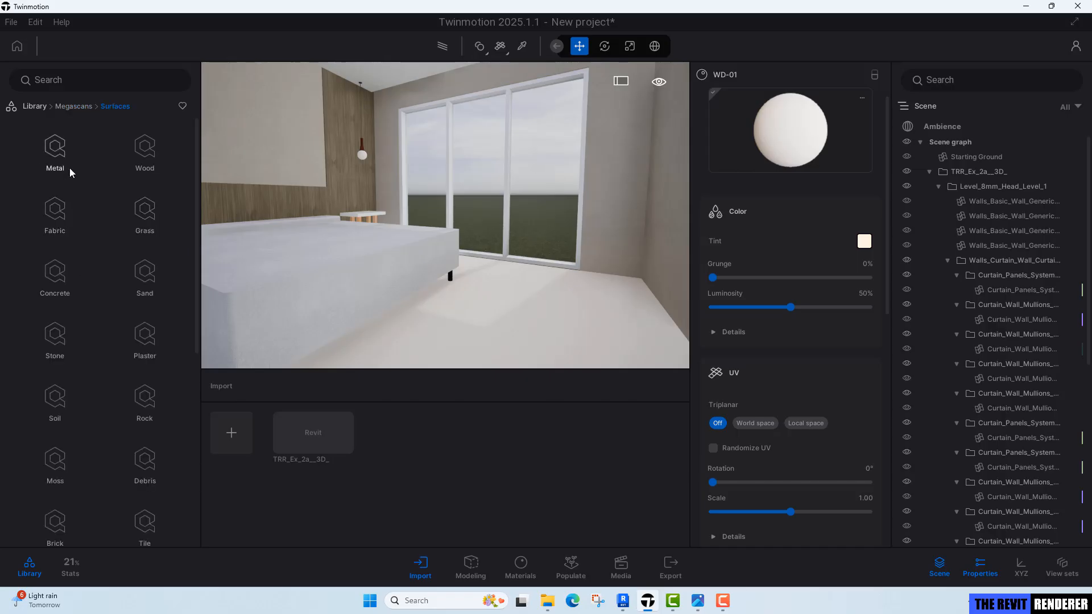
left_click(141, 154)
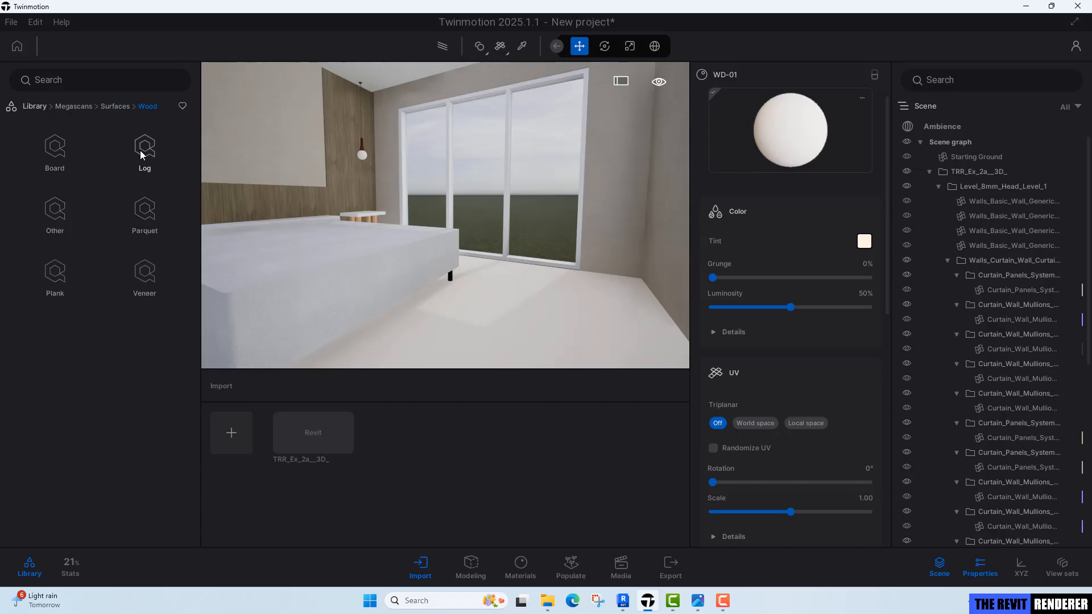
left_click(152, 215)
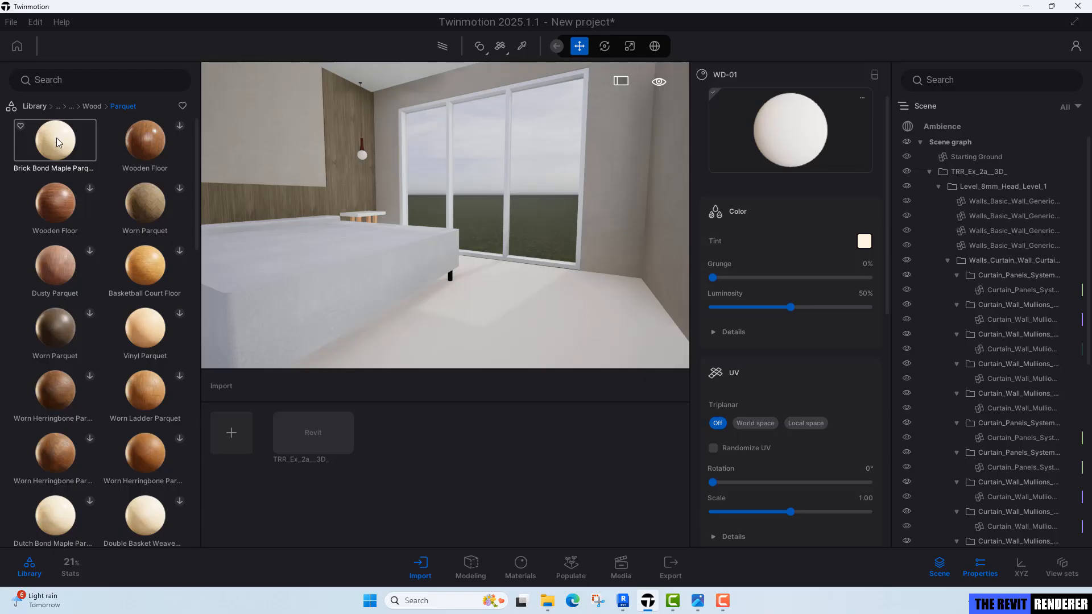
left_click_drag(56, 138, 488, 302)
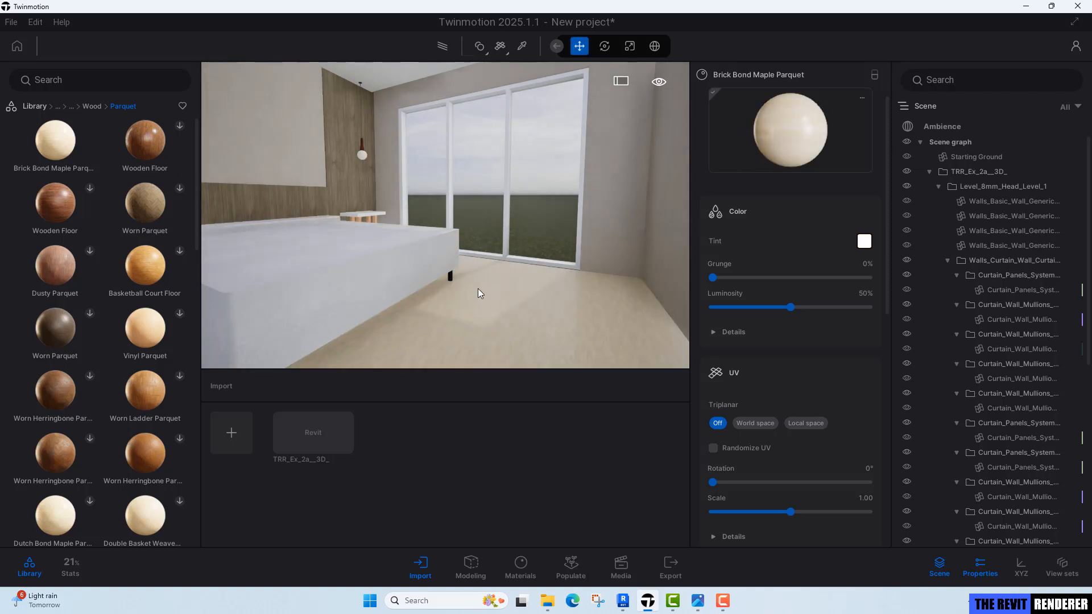
Pick the floor's parquet material and switch its UV triplanar mapping to World space.
right_click_drag(477, 256, 483, 301)
key("t")
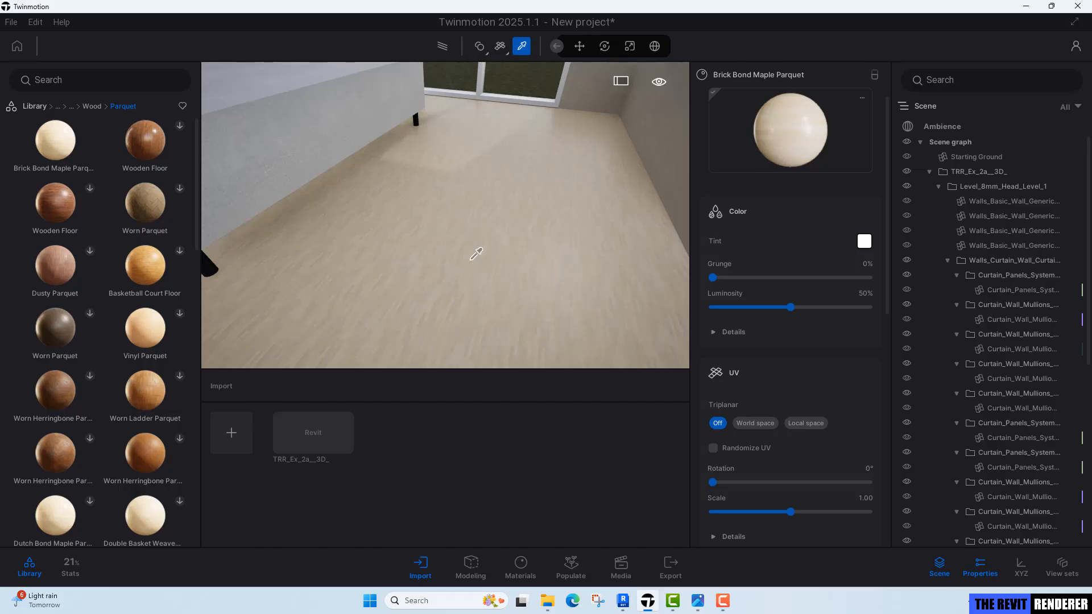
left_click(765, 425)
right_click_drag(529, 273, 532, 203)
key("Escape")
scroll(519, 228, "up", 1)
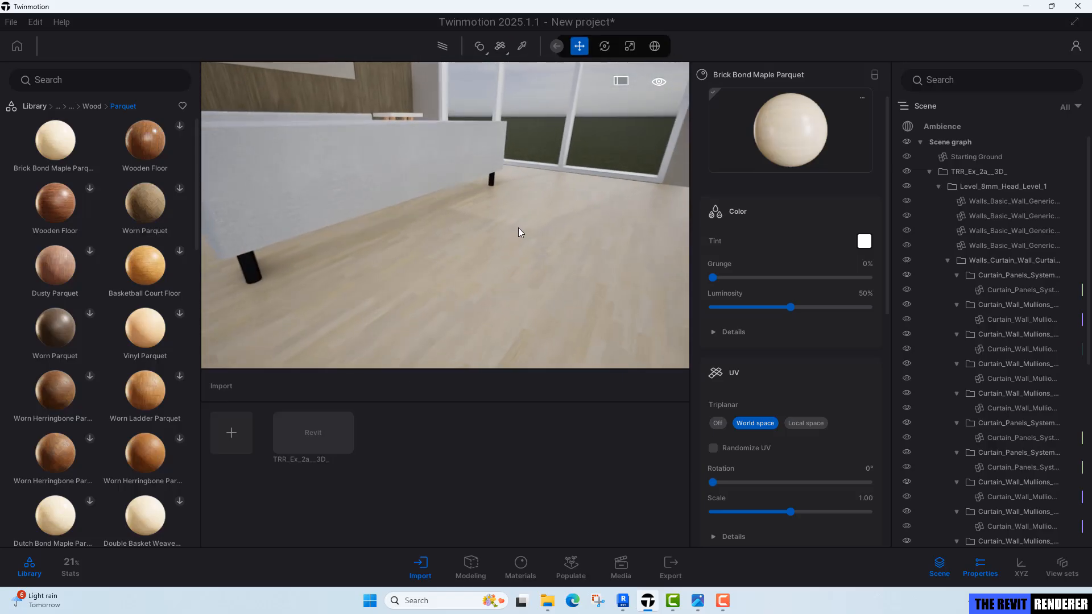
Set the parquet material's UV scale to 4.00.
key("t")
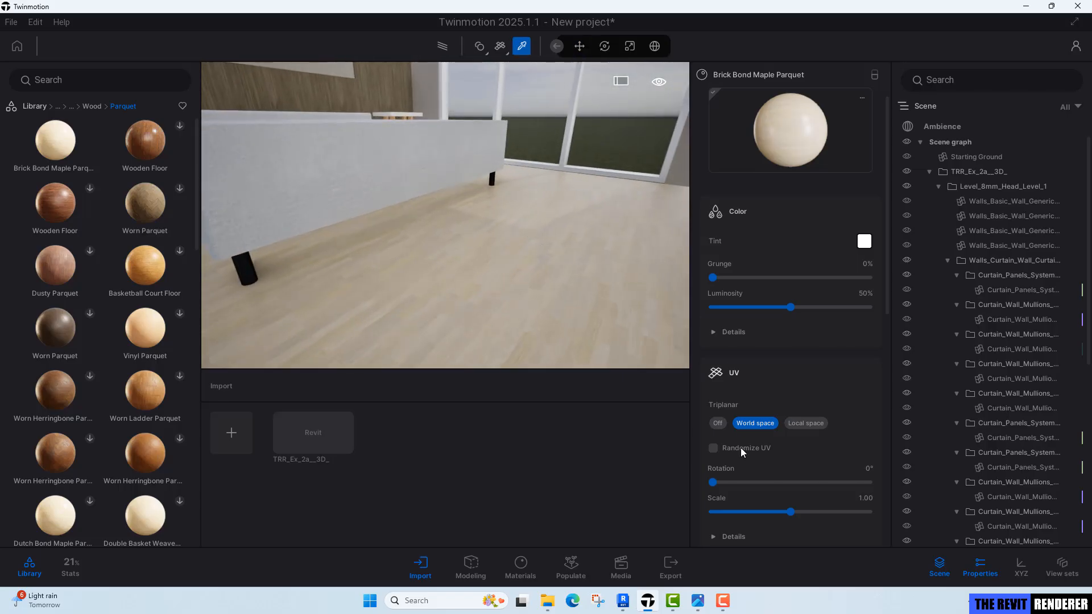
left_click(868, 499)
key("Return")
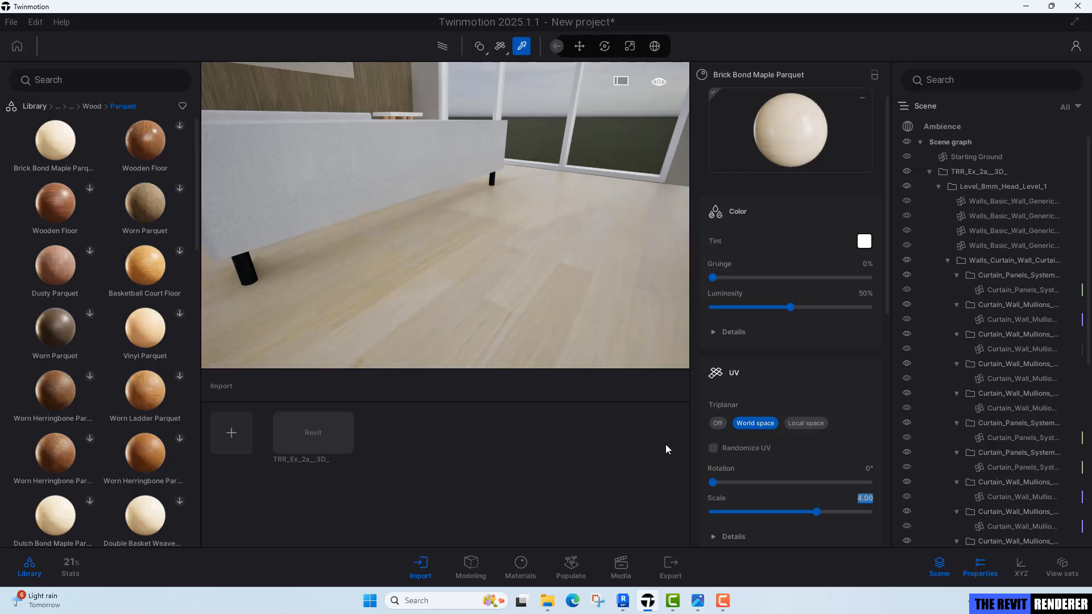
right_click_drag(514, 273, 474, 261)
key("e")
key("Escape")
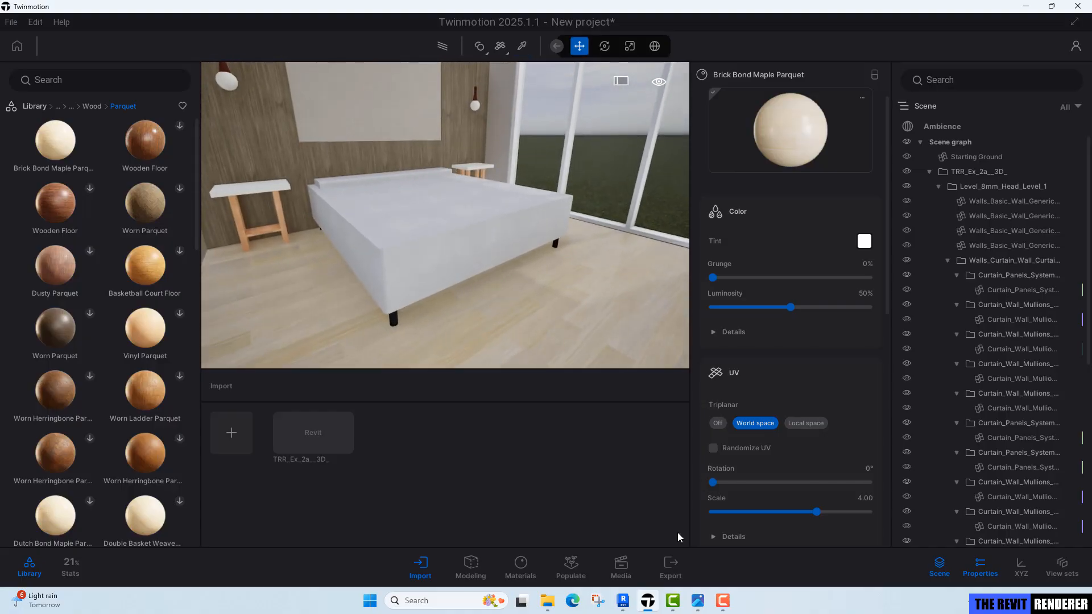
Check the reference bedroom render for comparison.
left_click(704, 608)
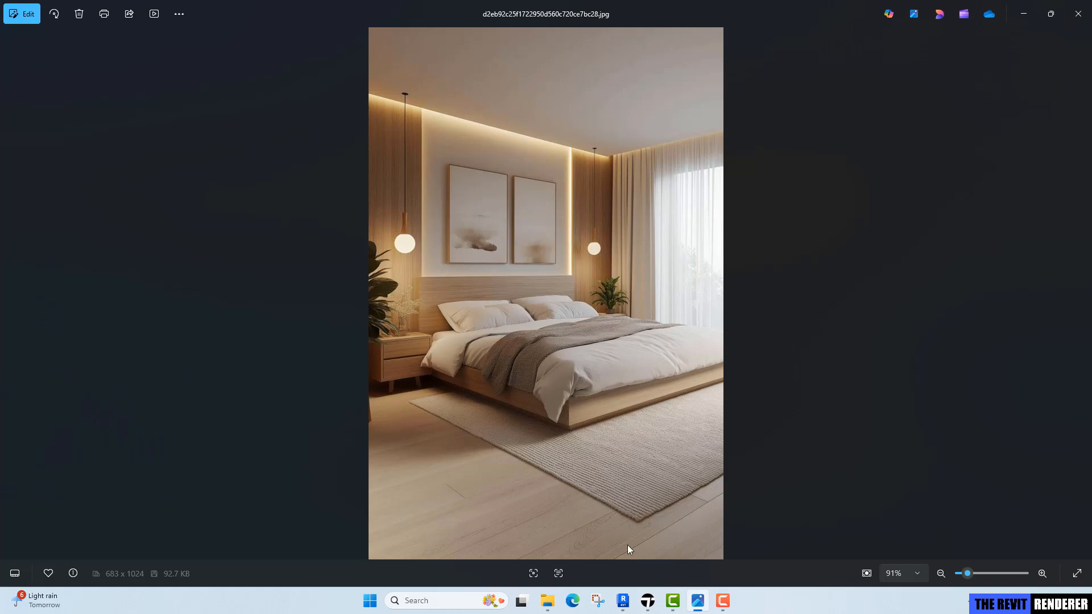
left_click(654, 603)
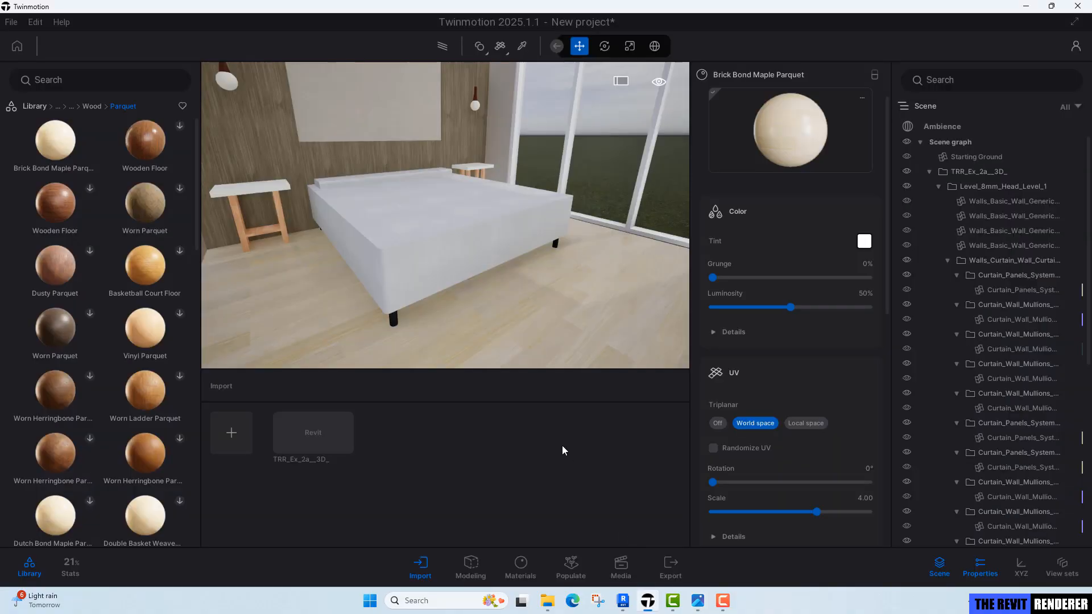
Set the floor parquet's roughness intensity to 70%.
key("i")
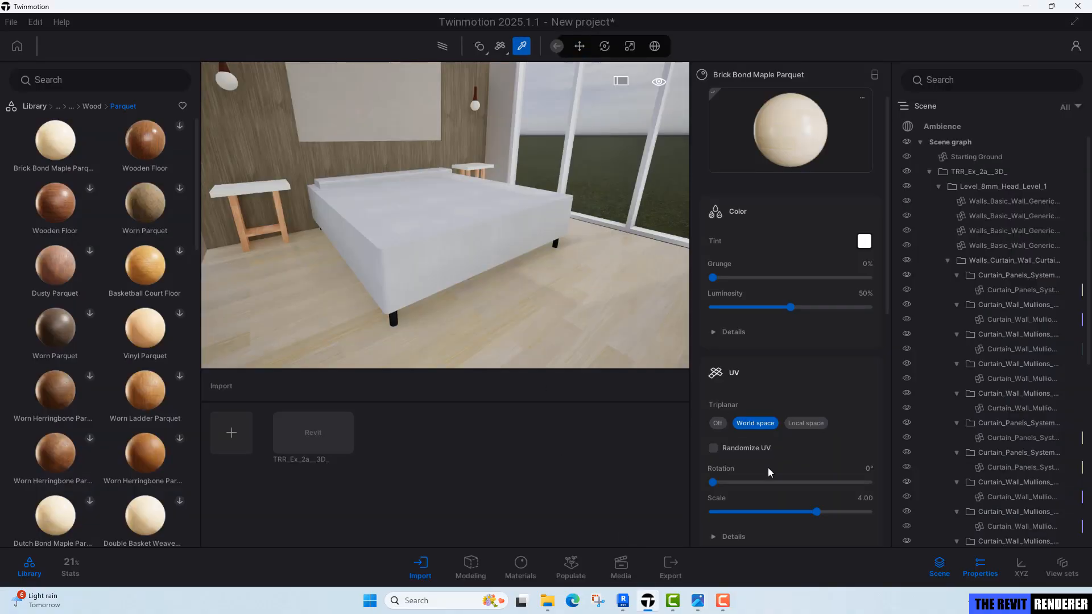
scroll(815, 465, "down", 3)
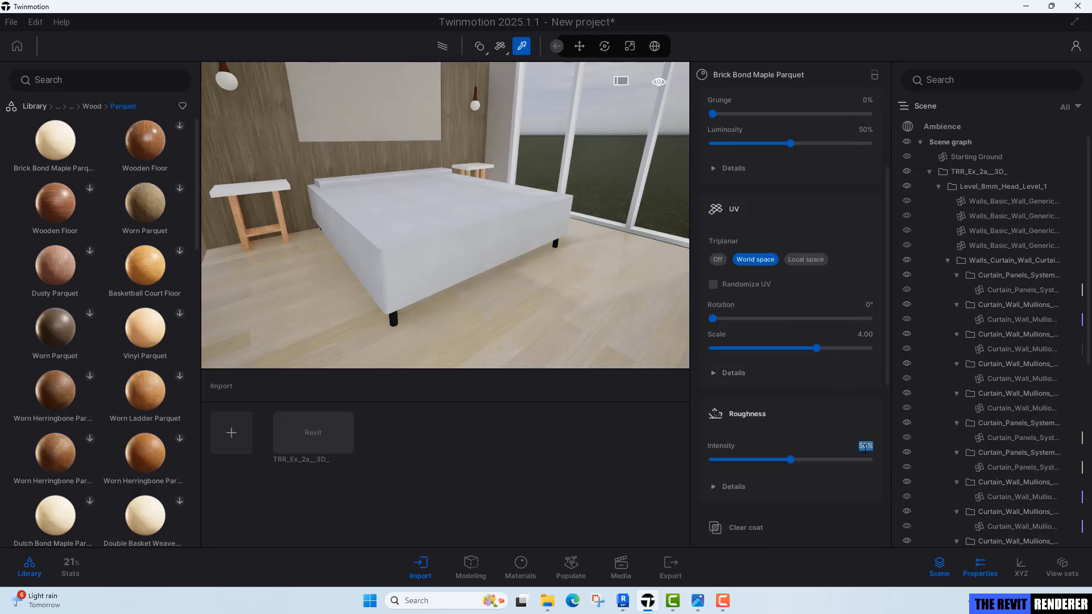
type("70")
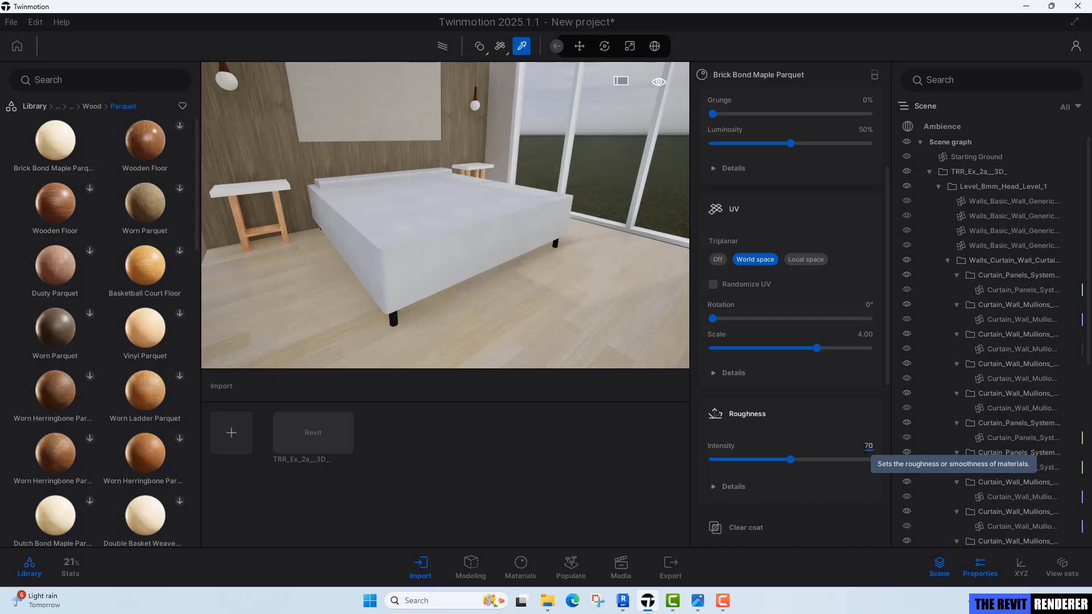
key("Return")
right_click_drag(445, 215, 474, 205)
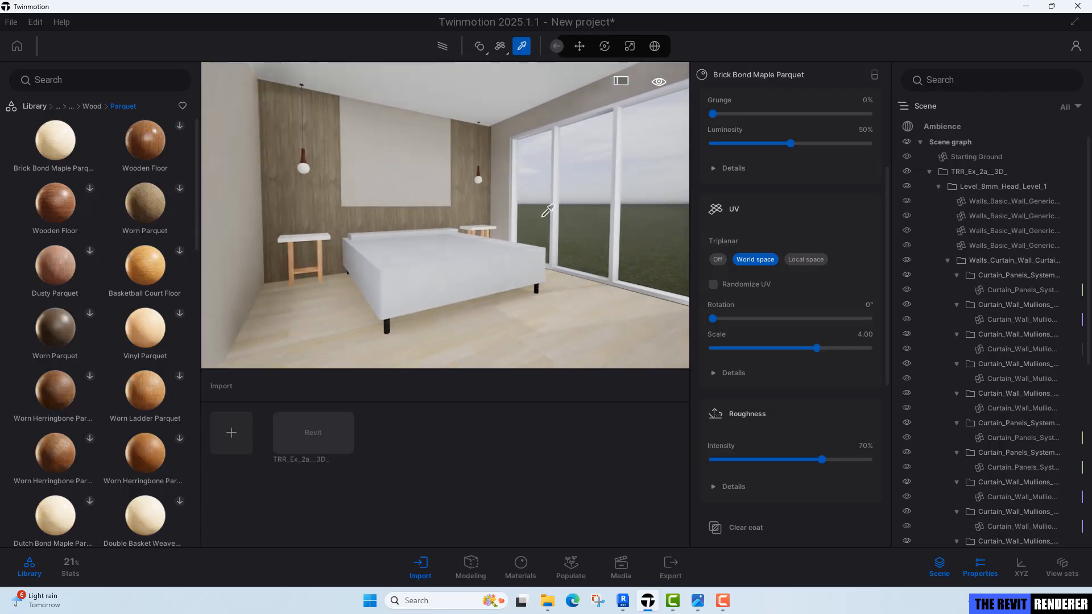
key("Escape")
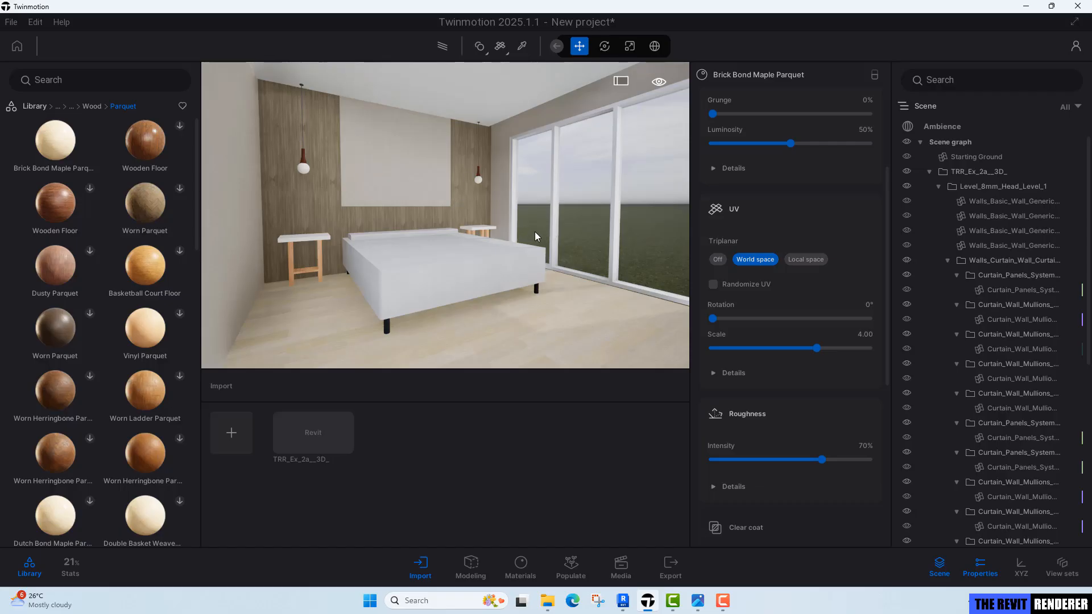
Pick the pendant bulb's Light_-_Warm material and set its emissive intensity to 20 nit.
right_click_drag(535, 231, 416, 170)
key("w")
key("w")
key("t")
left_click(421, 168)
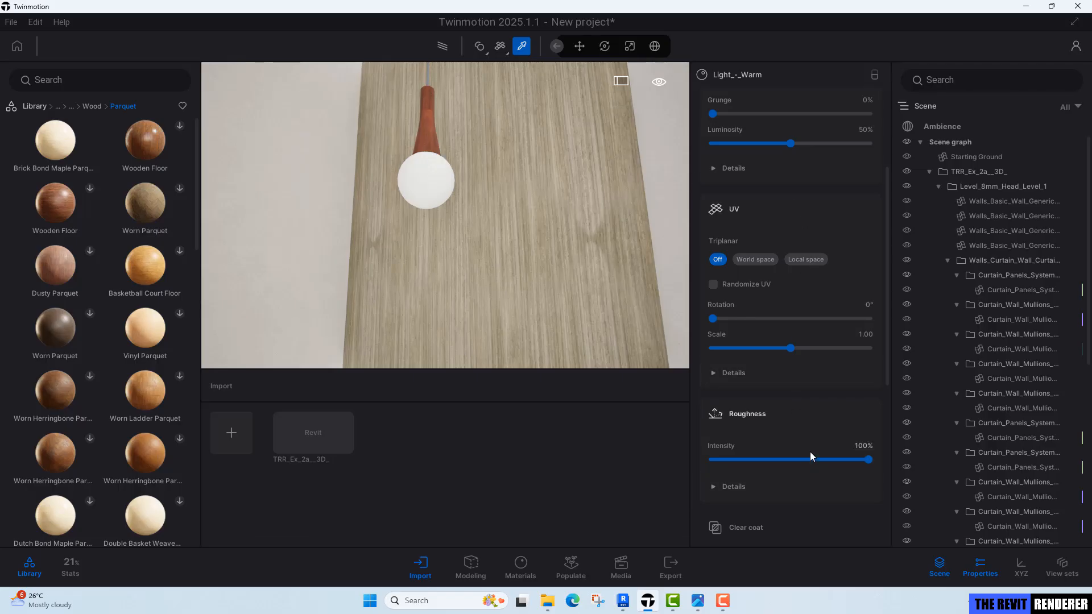
scroll(811, 454, "down", 4)
scroll(810, 453, "down", 3)
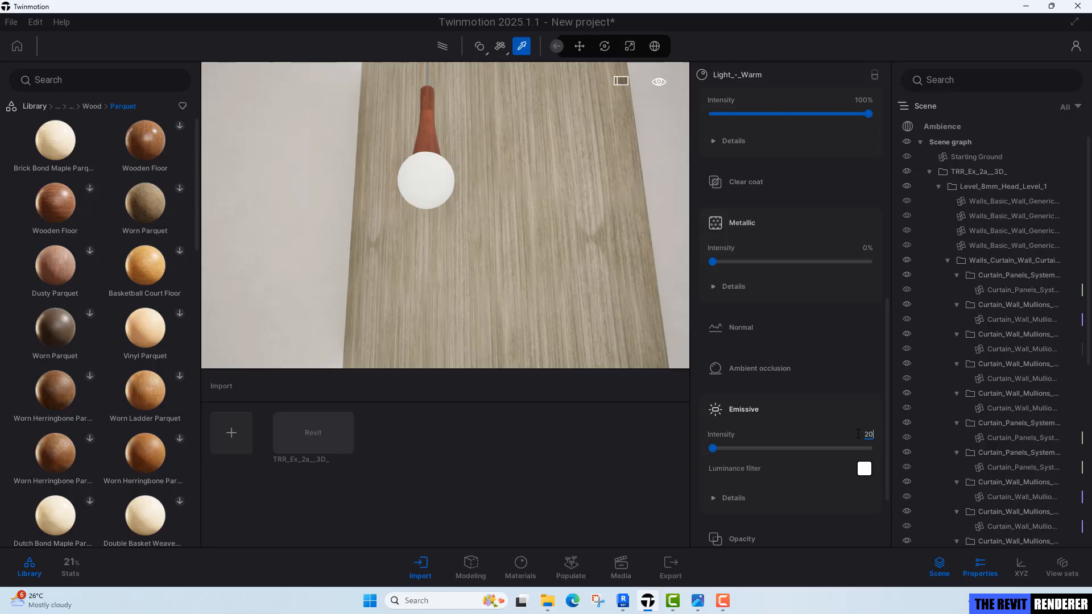
key("Return")
Set the bulb's emissive color temperature to 3500K.
left_click(730, 503)
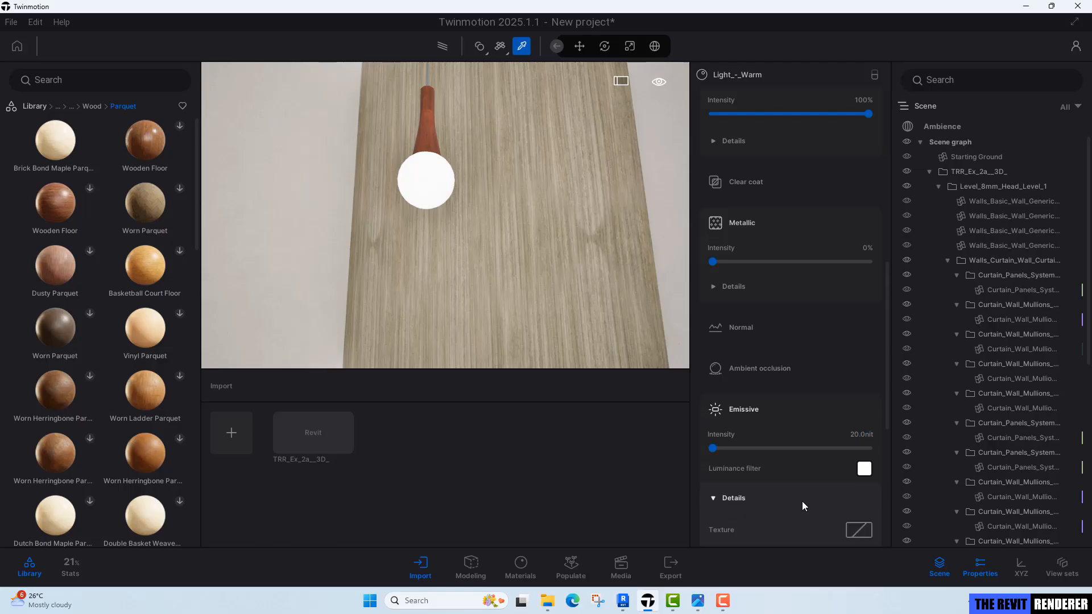
scroll(807, 500, "down", 3)
left_click(861, 462)
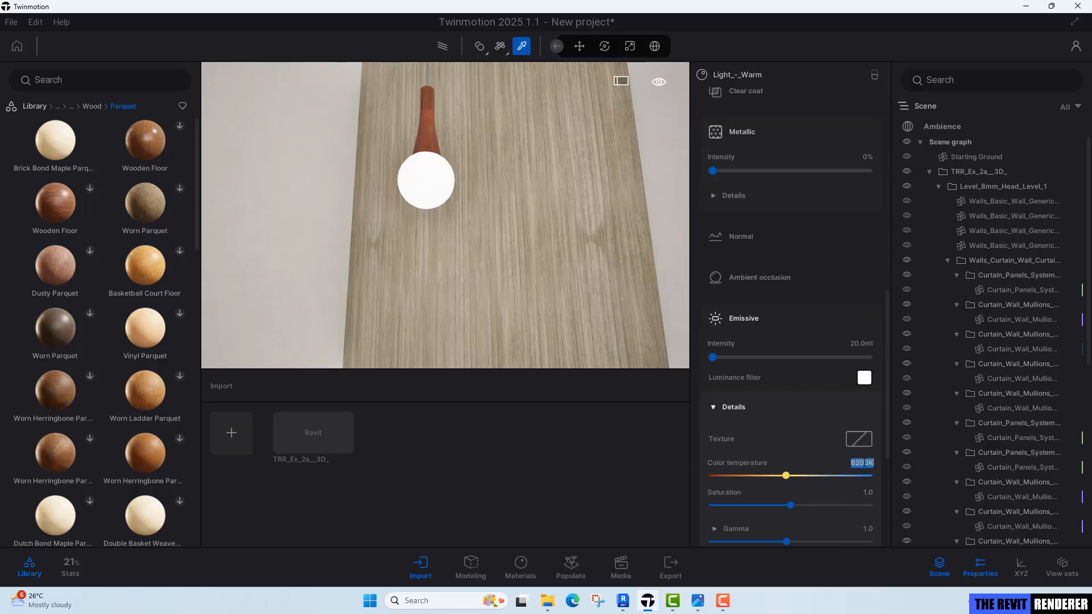
type("3500")
key("Return")
Preview the lit scene in path-traced rendering mode.
key("r")
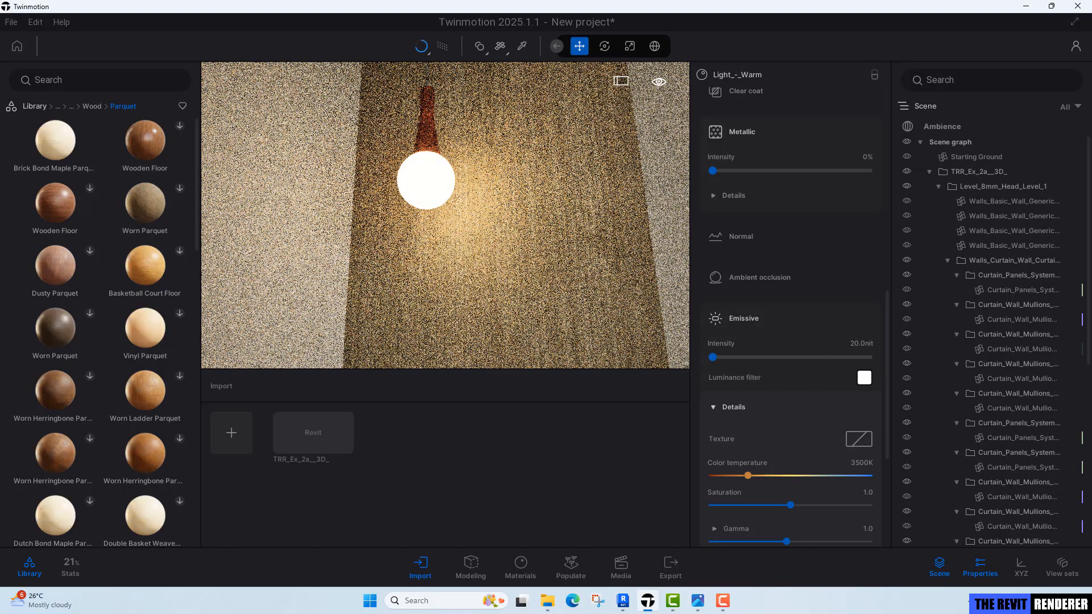
key("r")
key("r")
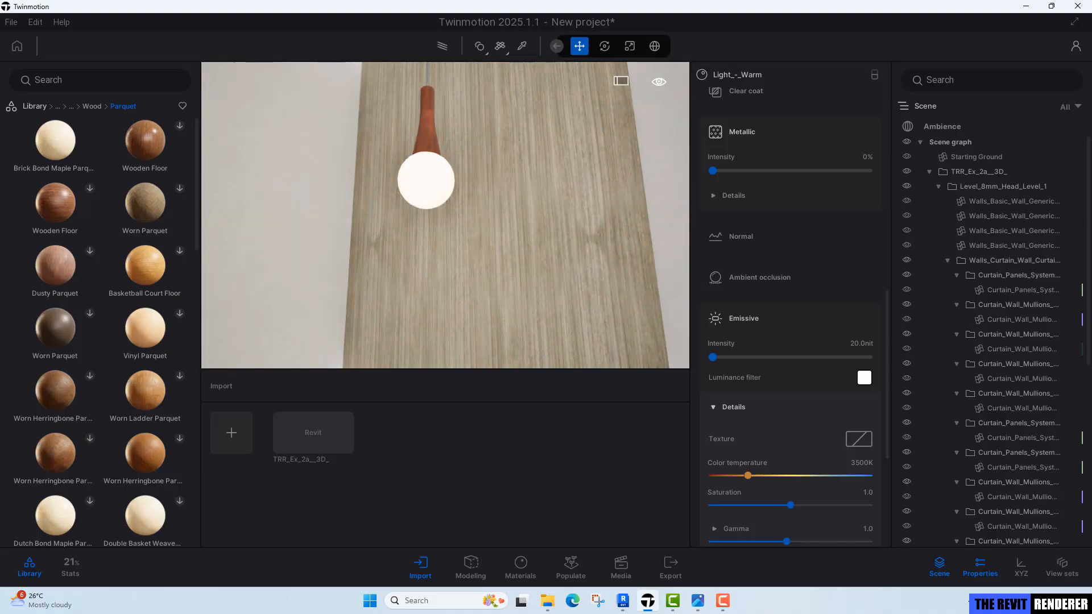
key("r")
Pick the pendant lampshade's Wood material with the material picker.
key("a")
key("s")
key("d")
key("e")
right_click_drag(479, 233, 479, 290)
key("w")
key("s")
key("q")
right_click_drag(479, 232, 469, 199)
key("t")
left_click(421, 158)
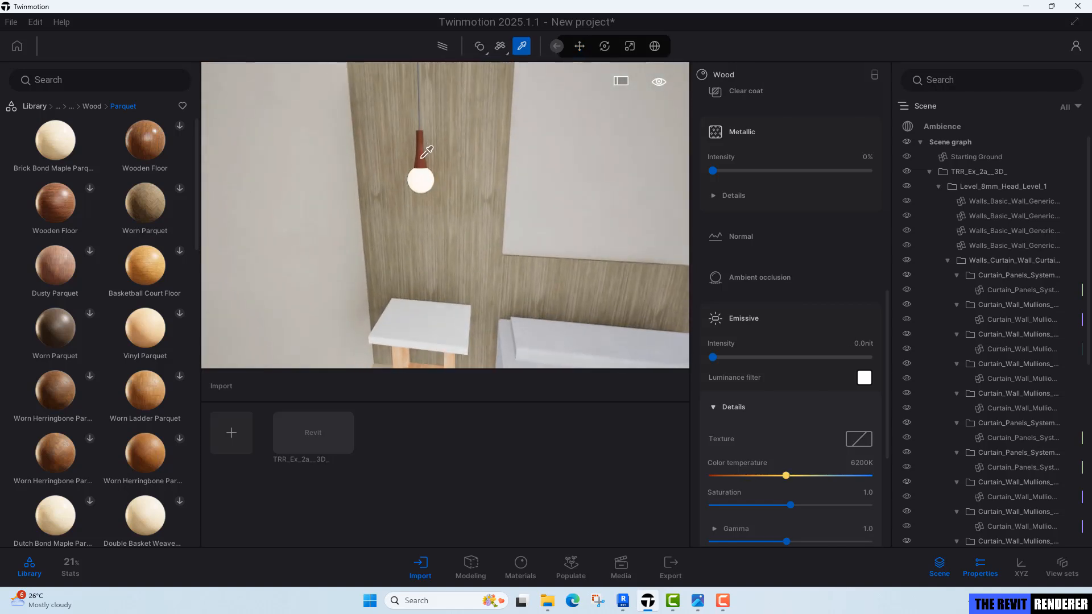
key("w")
right_click_drag(417, 157, 410, 102)
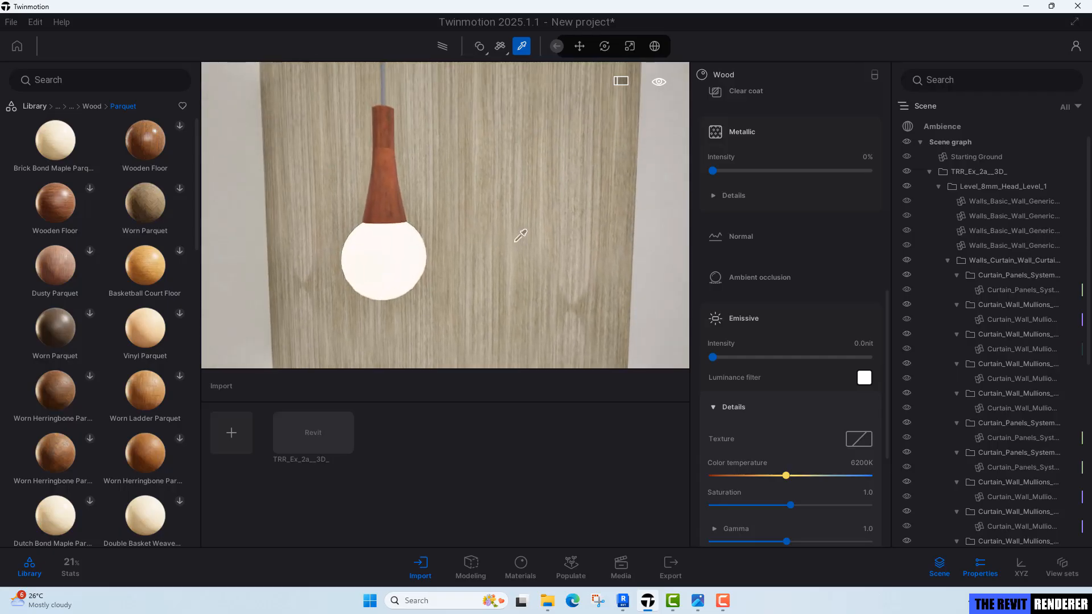
Apply the Redcedar 06 G wood material from the Materials library to the lampshade.
left_click(39, 107)
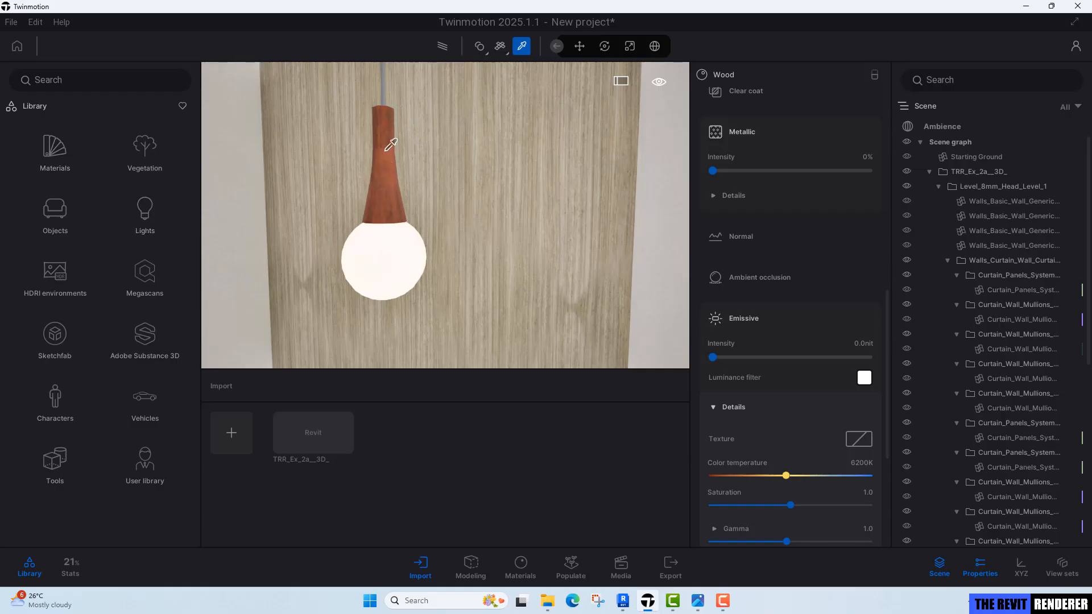
left_click(50, 152)
left_click(148, 230)
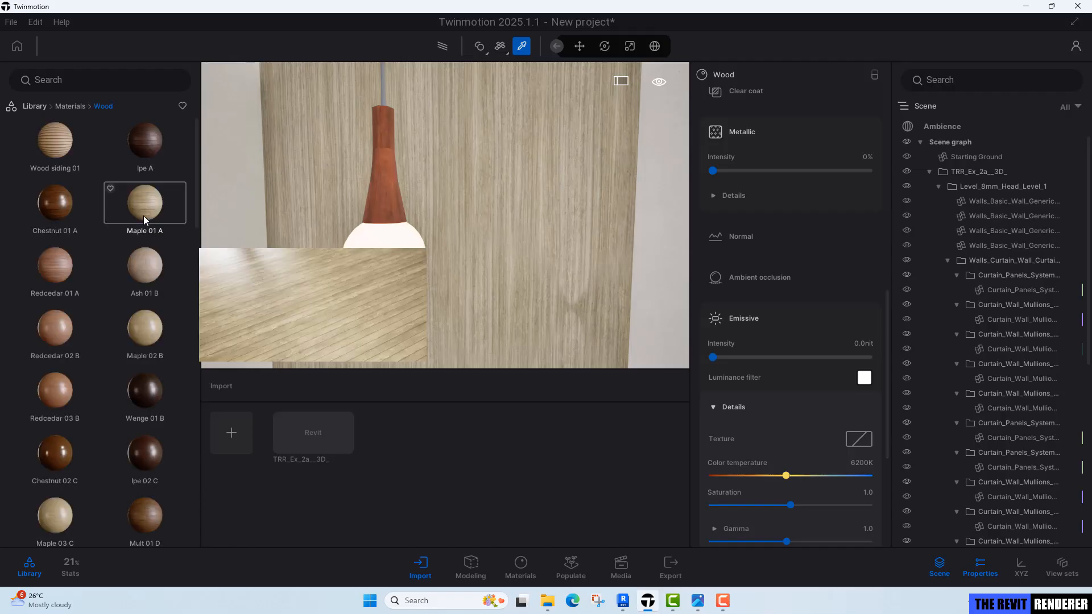
scroll(135, 273, "down", 6)
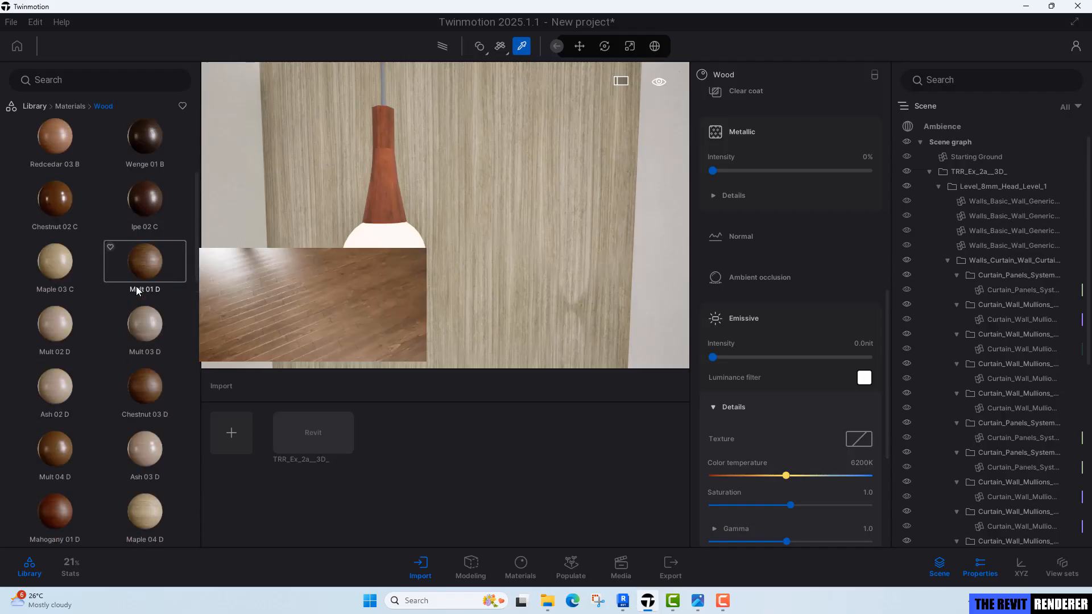
scroll(131, 306, "down", 5)
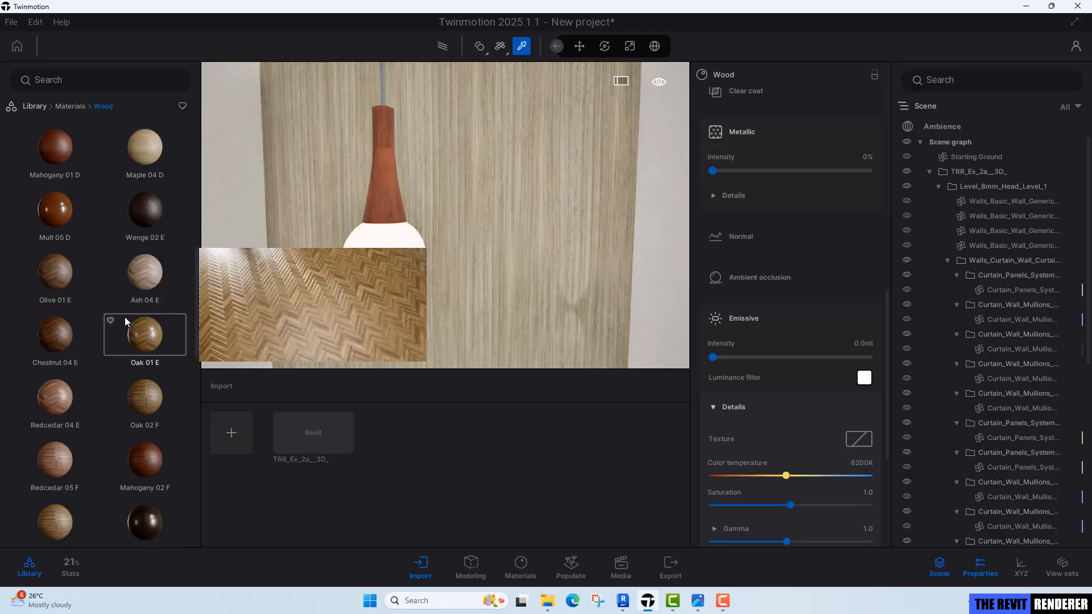
scroll(124, 316, "down", 2)
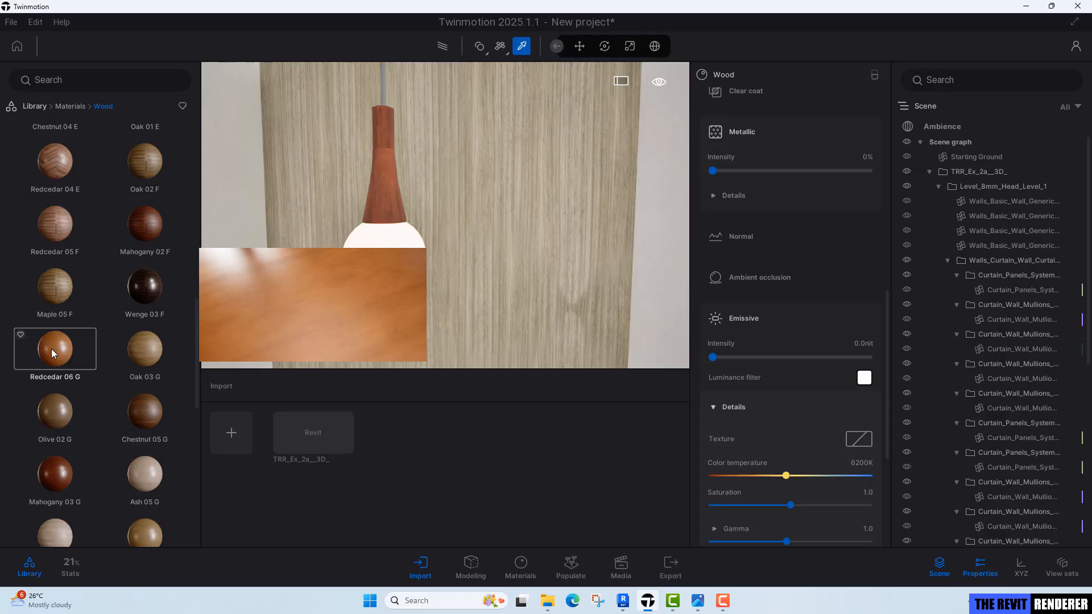
left_click_drag(52, 350, 385, 209)
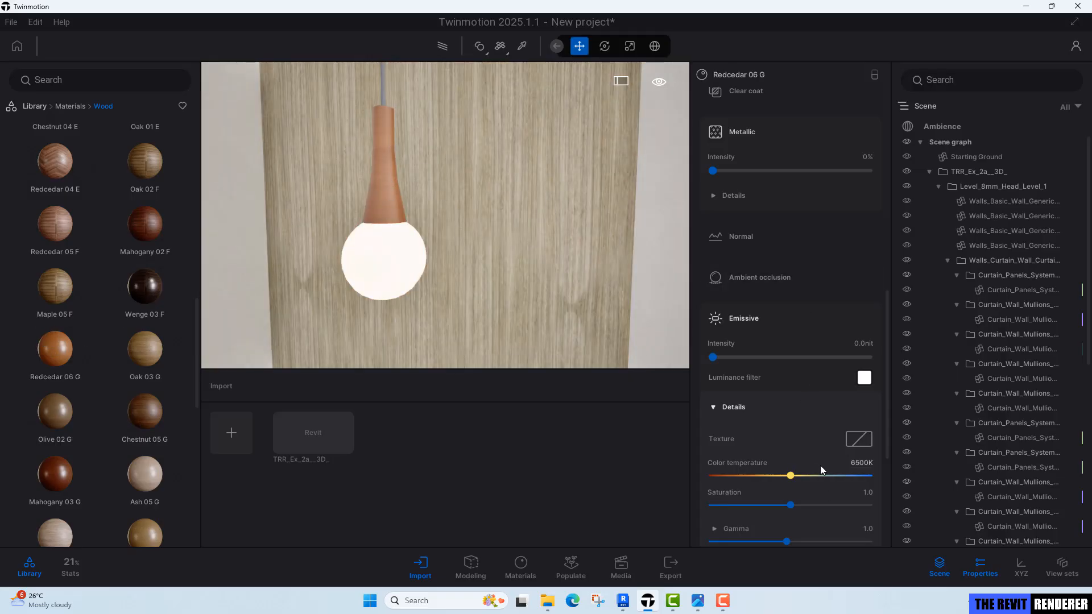
Switch the Redcedar 06 G material's UV triplanar mapping to World space.
scroll(777, 375, "up", 5)
scroll(777, 374, "up", 2)
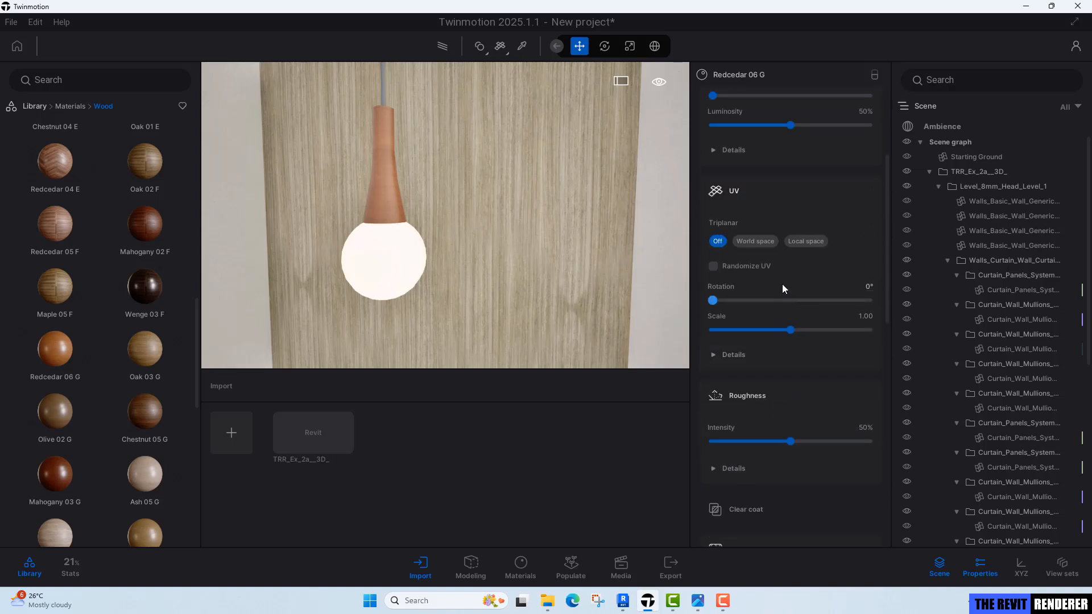
left_click(756, 241)
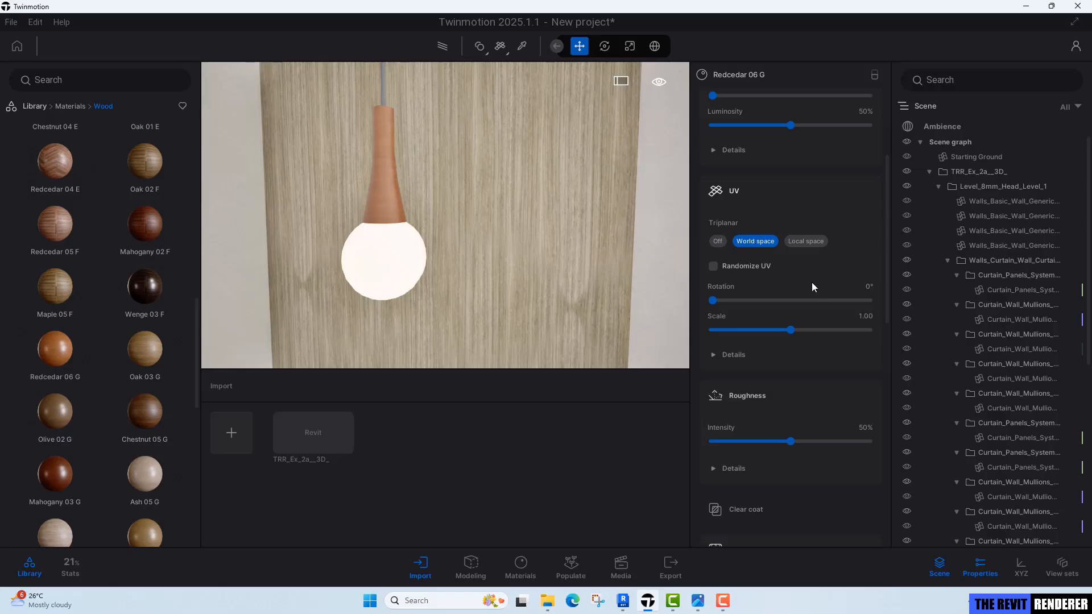
Set the Redcedar 06 G material's UV rotation to 90°.
left_click(870, 287)
type("90")
key("Return")
Pick the pendant cord's MT-02 material and set its colour tint to dark grey 1E1E1E.
right_click_drag(464, 179, 431, 120)
key("t")
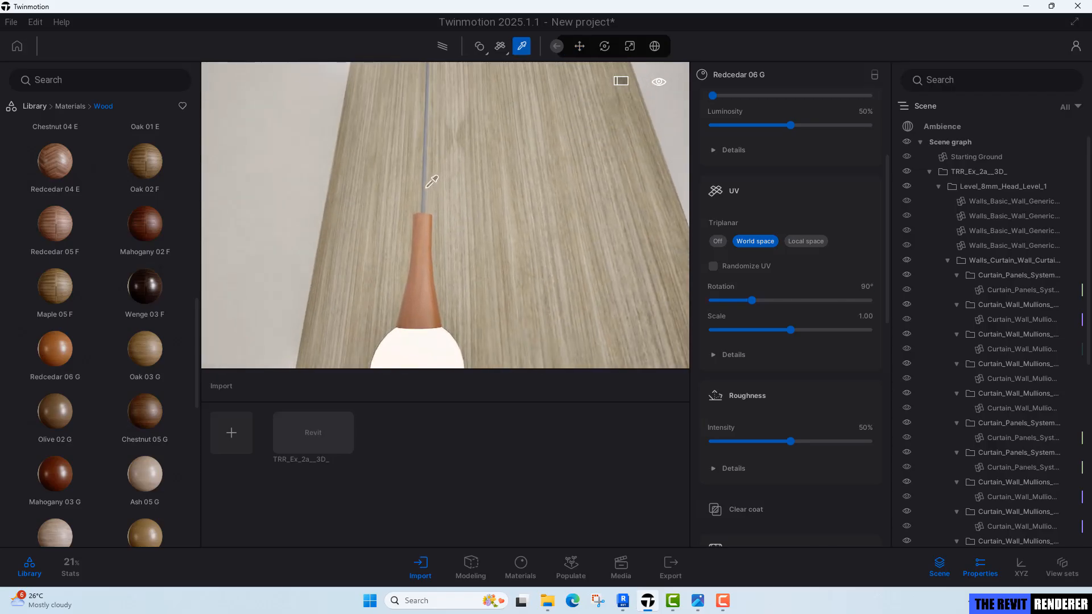
left_click(428, 187)
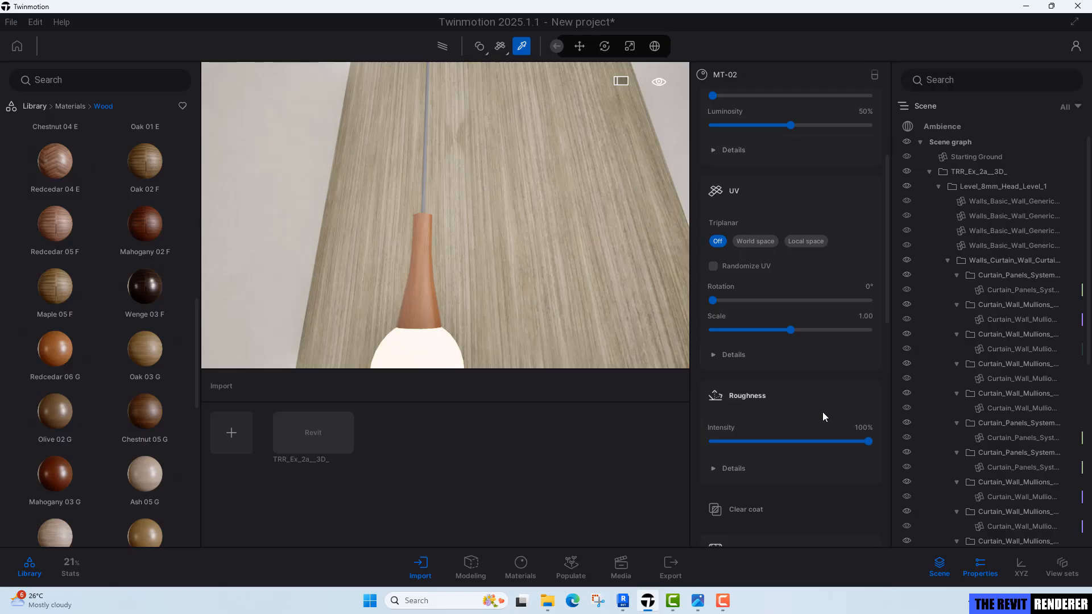
scroll(820, 308, "up", 2)
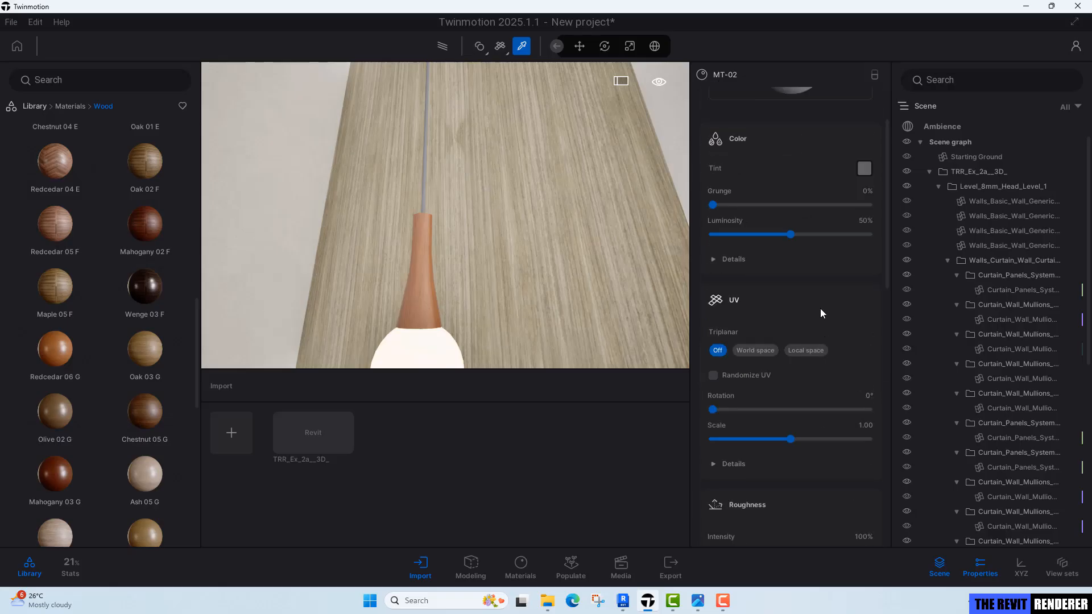
scroll(820, 312, "up", 1)
left_click(860, 242)
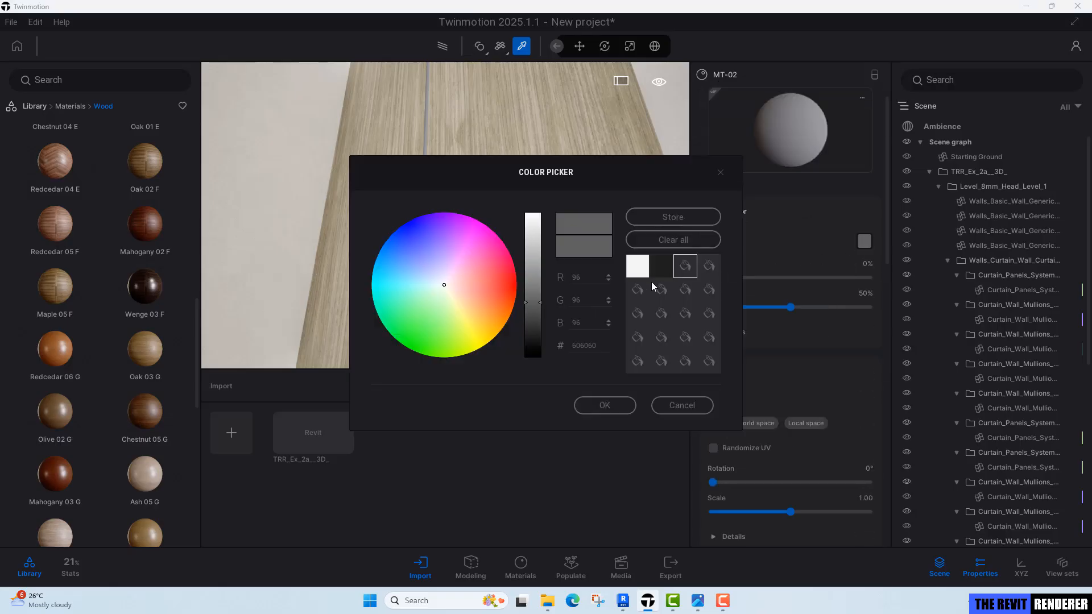
left_click(662, 269)
left_click_drag(643, 169, 805, 126)
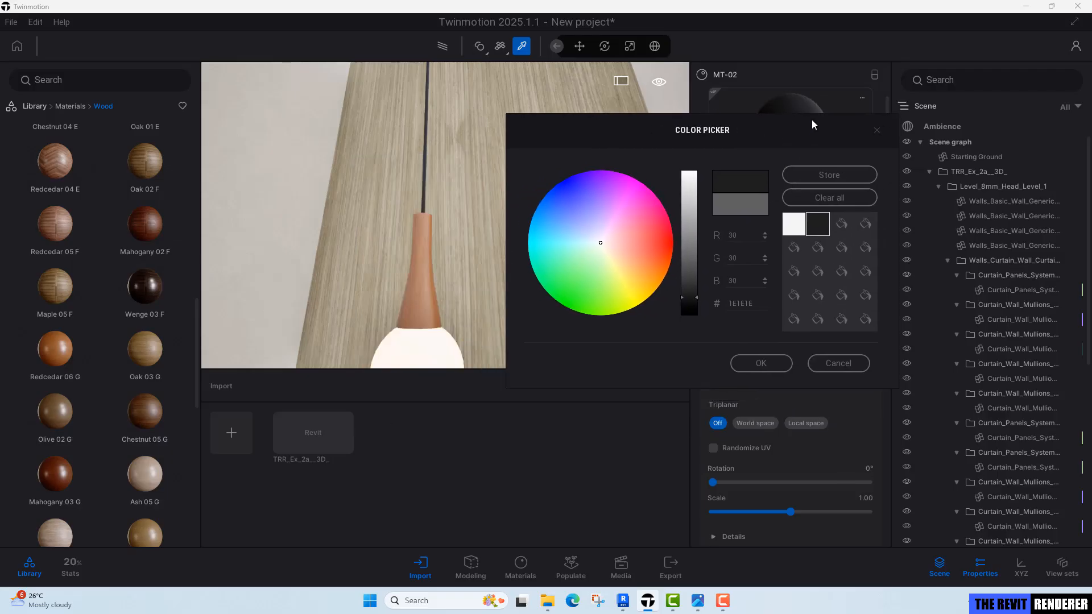
left_click(766, 363)
Set the MT-02 material's roughness intensity to 20% and metallic intensity to 100%.
scroll(824, 469, "down", 3)
left_click(864, 392)
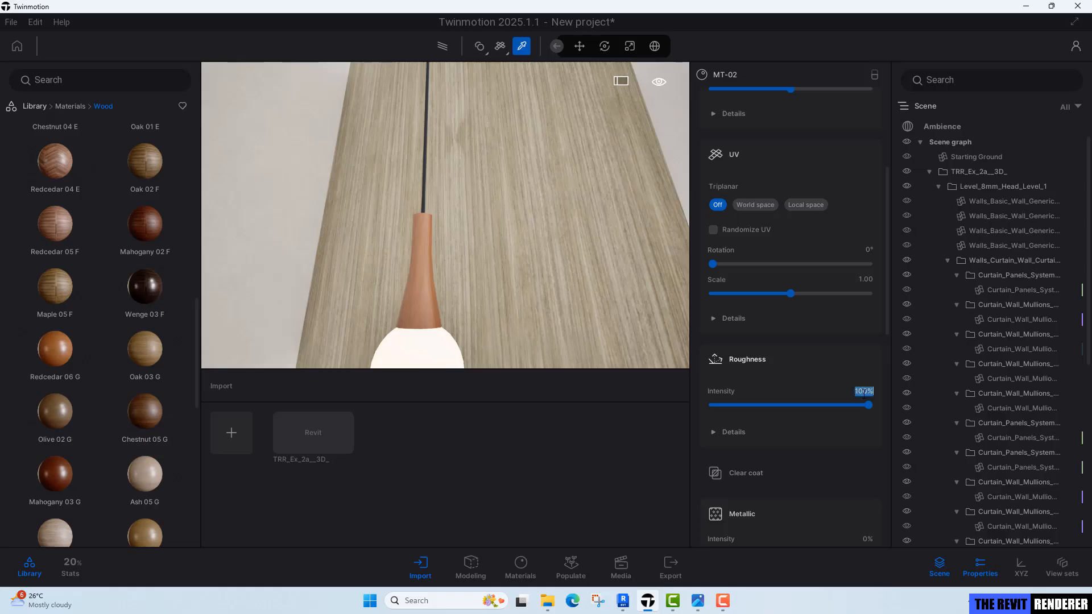
type("20")
key("Return")
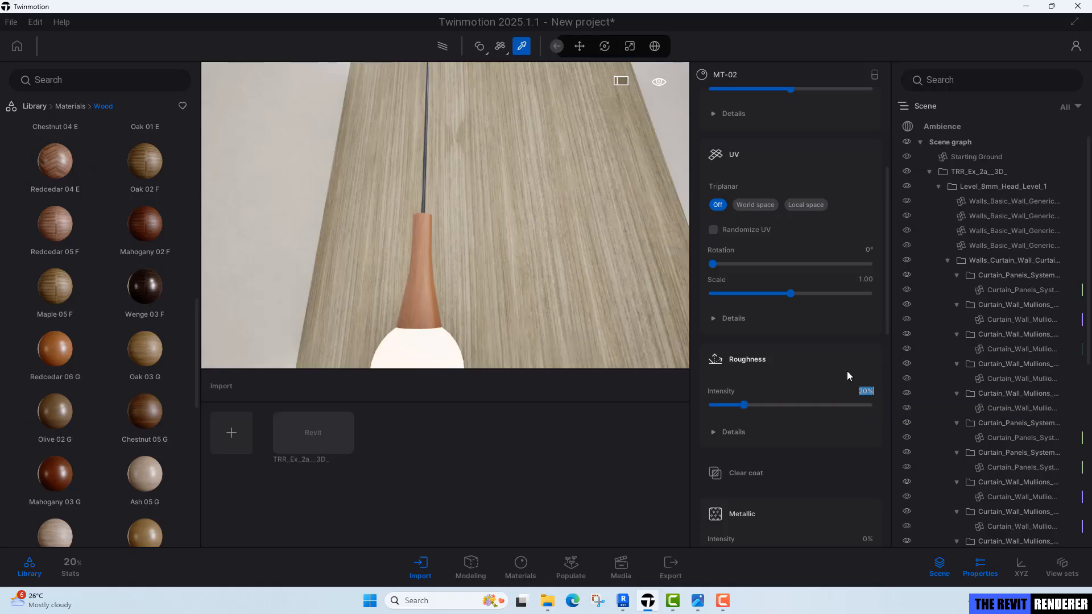
scroll(848, 371, "down", 1)
left_click_drag(713, 480, 942, 466)
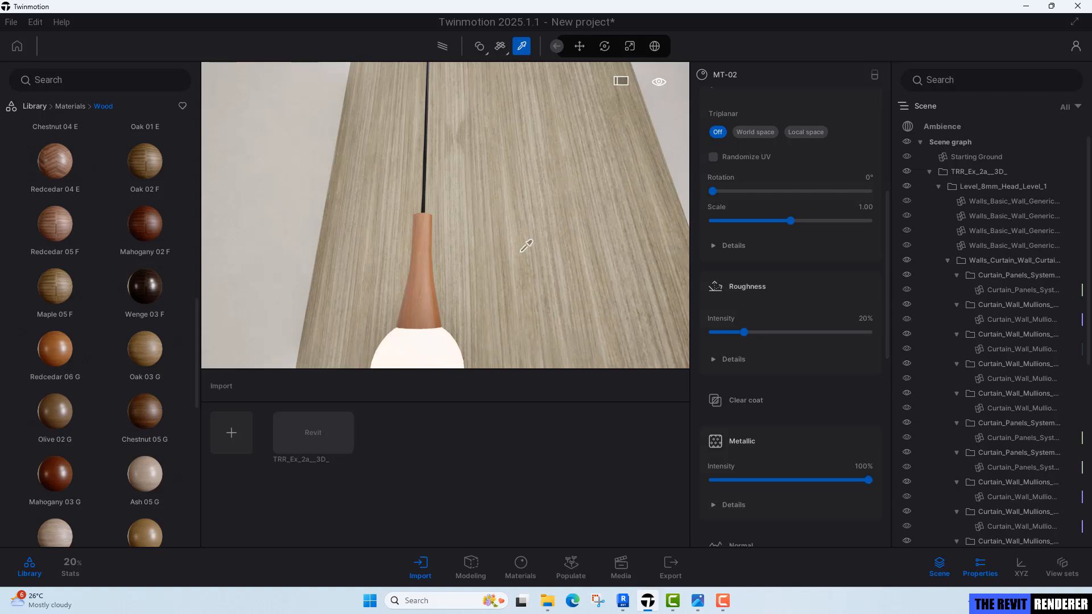
key("Escape")
Pick the cove ceiling's Cove_Light material and set its emissive intensity to 20 nit.
right_click_drag(483, 199, 444, 228)
key("s")
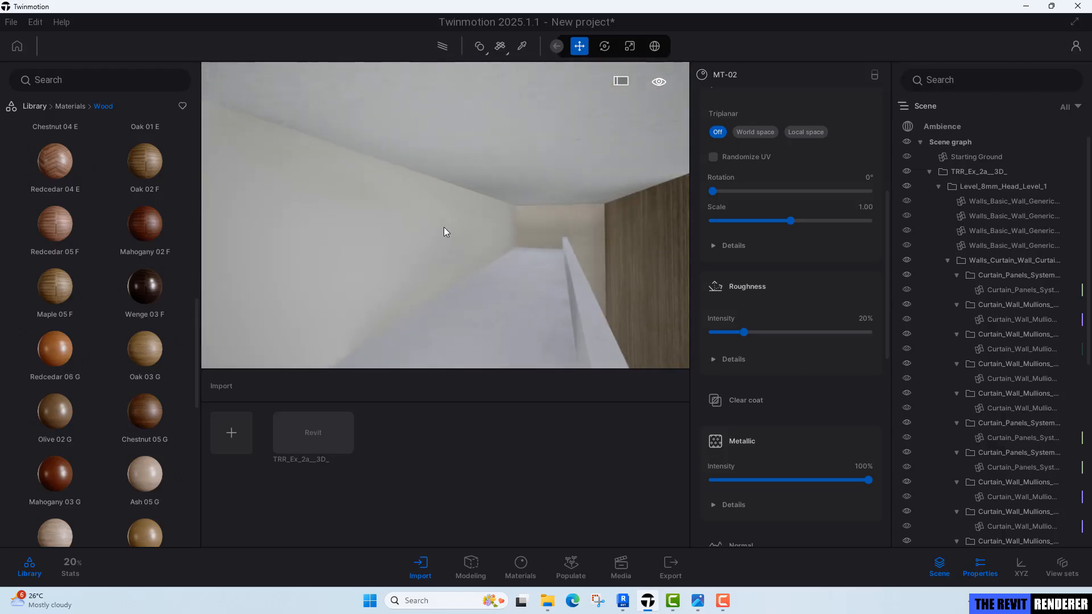
key("t")
left_click(464, 219)
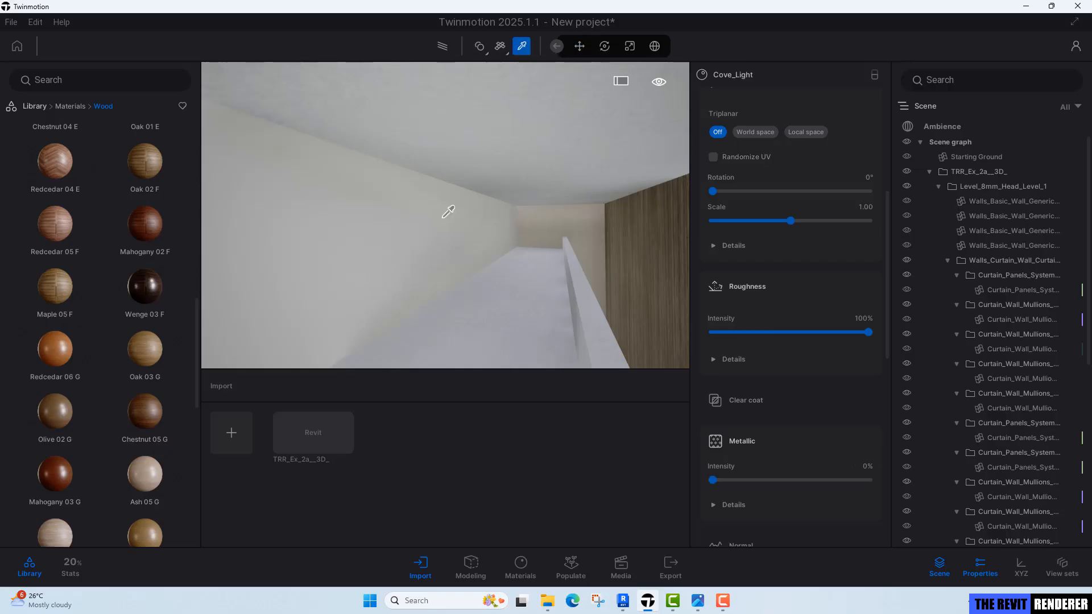
scroll(825, 507, "down", 4)
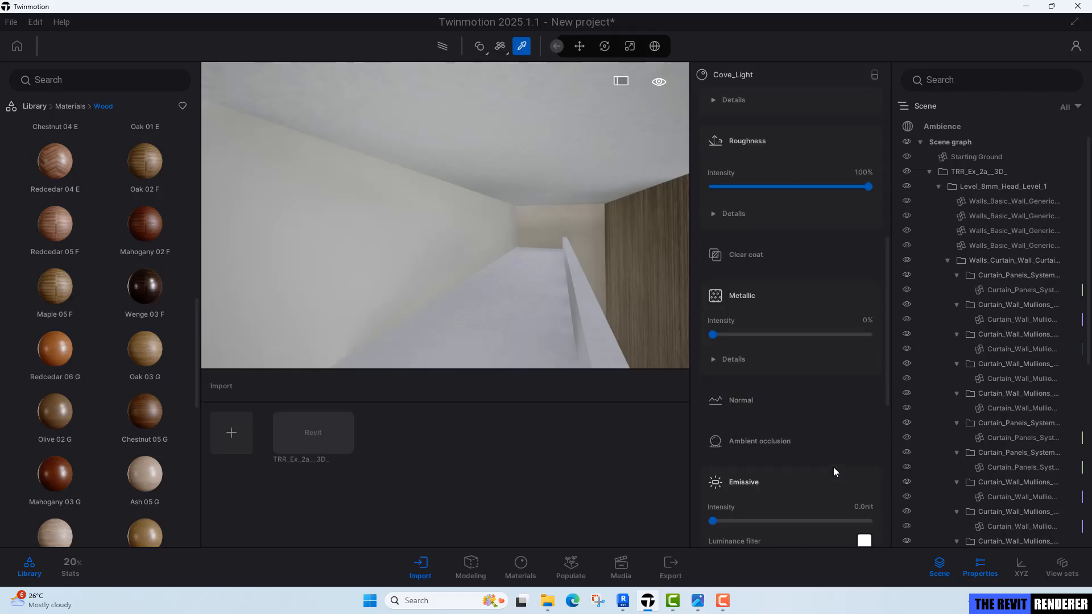
left_click(858, 470)
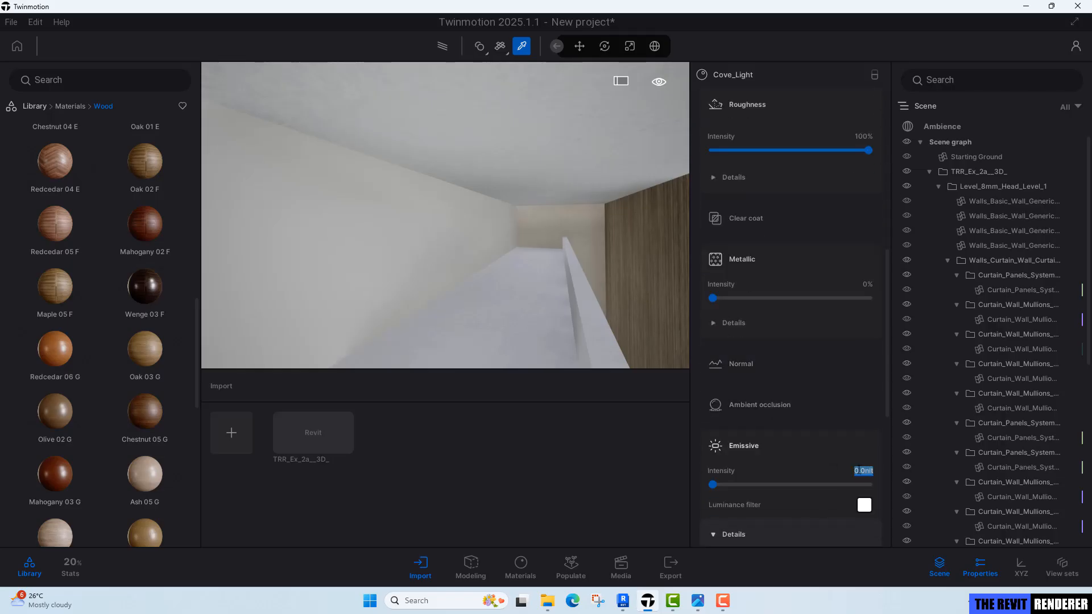
type("20")
key("Return")
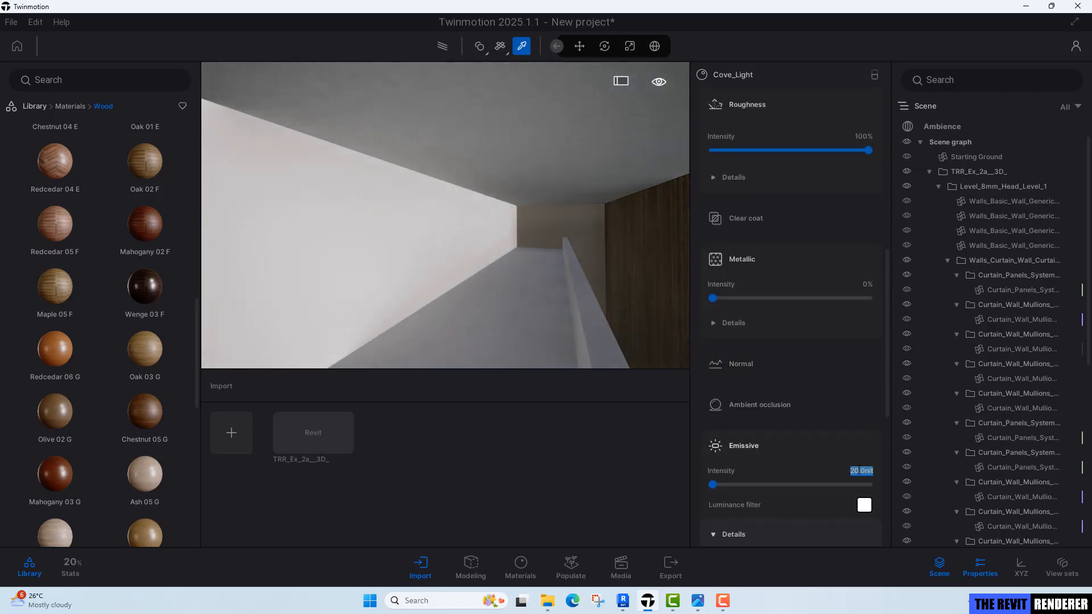
Set the Cove_Light emissive colour temperature to 3500K.
scroll(765, 495, "down", 2)
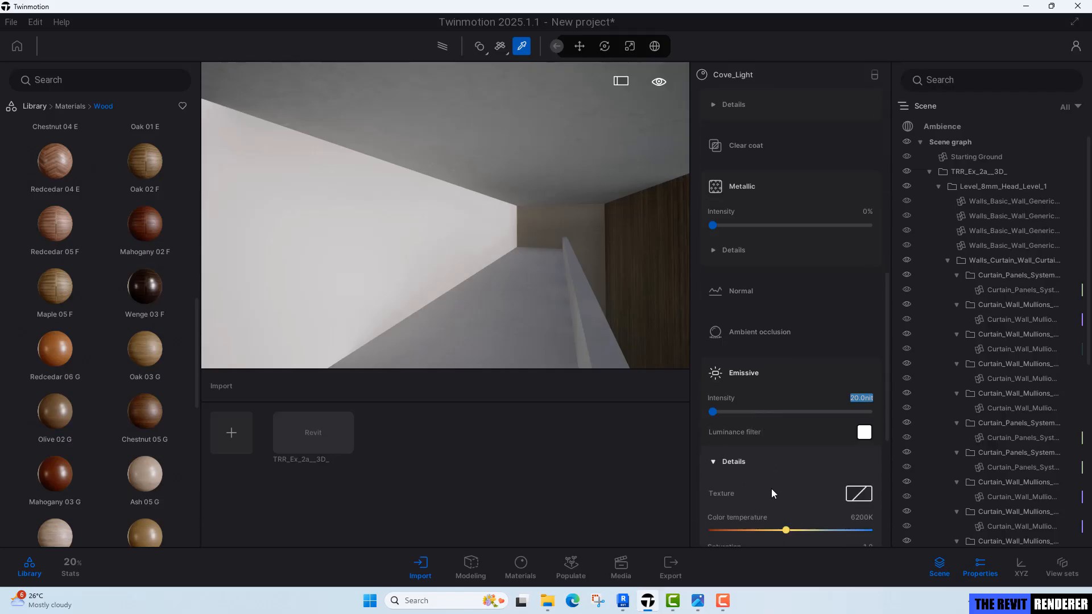
scroll(797, 489, "down", 1)
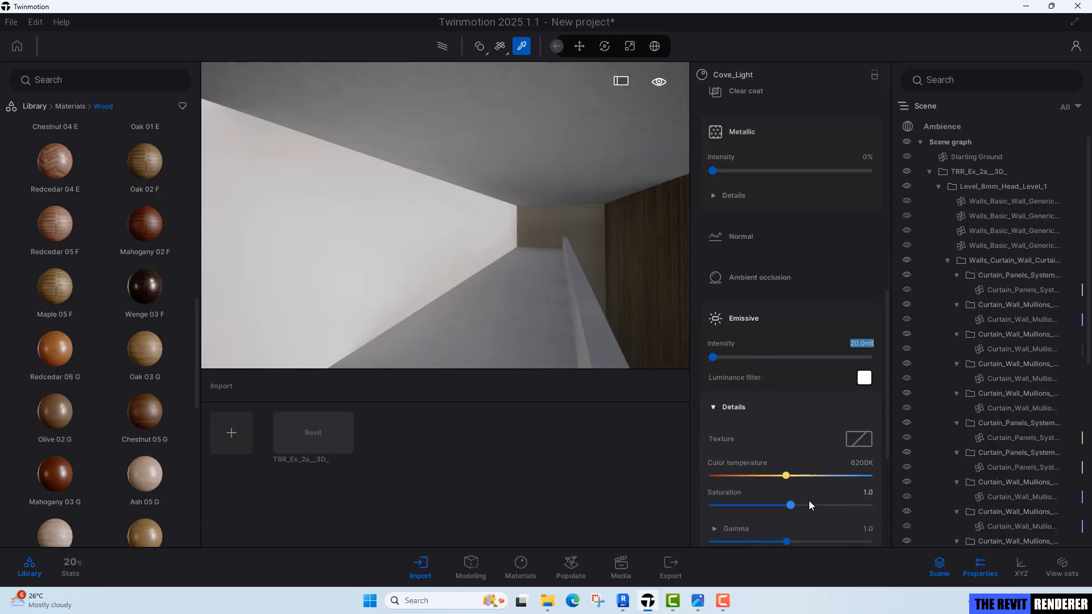
left_click(860, 462)
type("3500")
key("Return")
key("Escape")
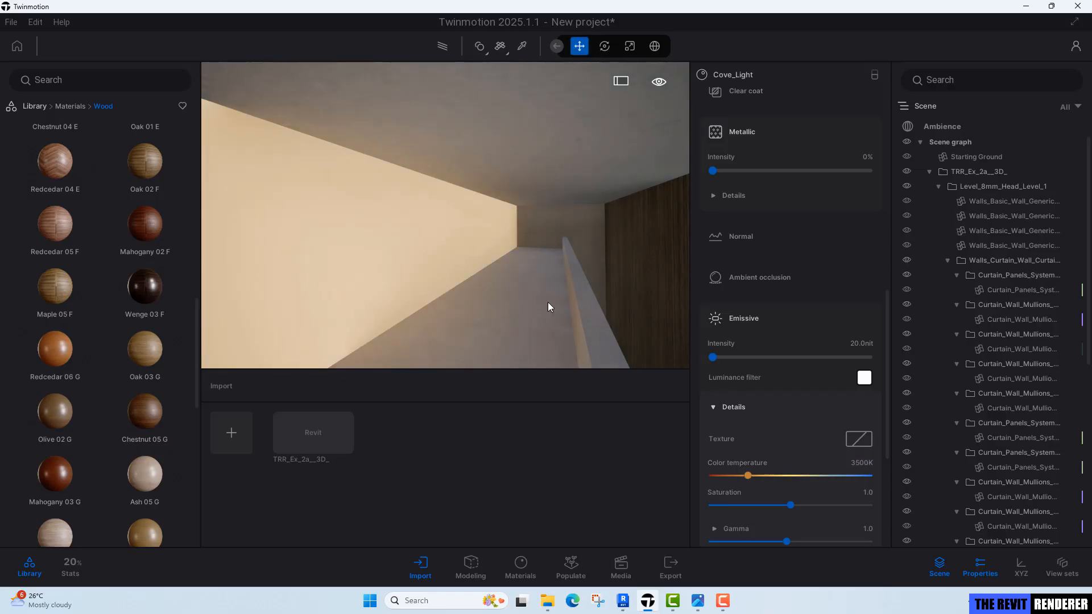
Frame a view of the bedroom toward the bed and create a new image from it in Media.
right_click_drag(548, 302, 489, 283)
key("q")
key("s")
key("s")
key("w")
key("r")
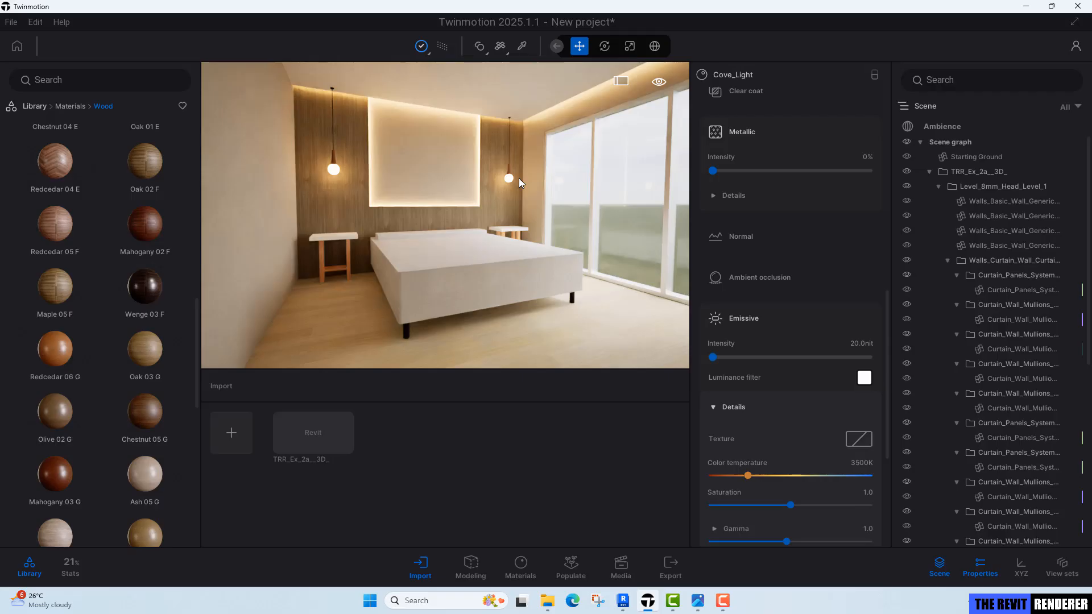
key("r")
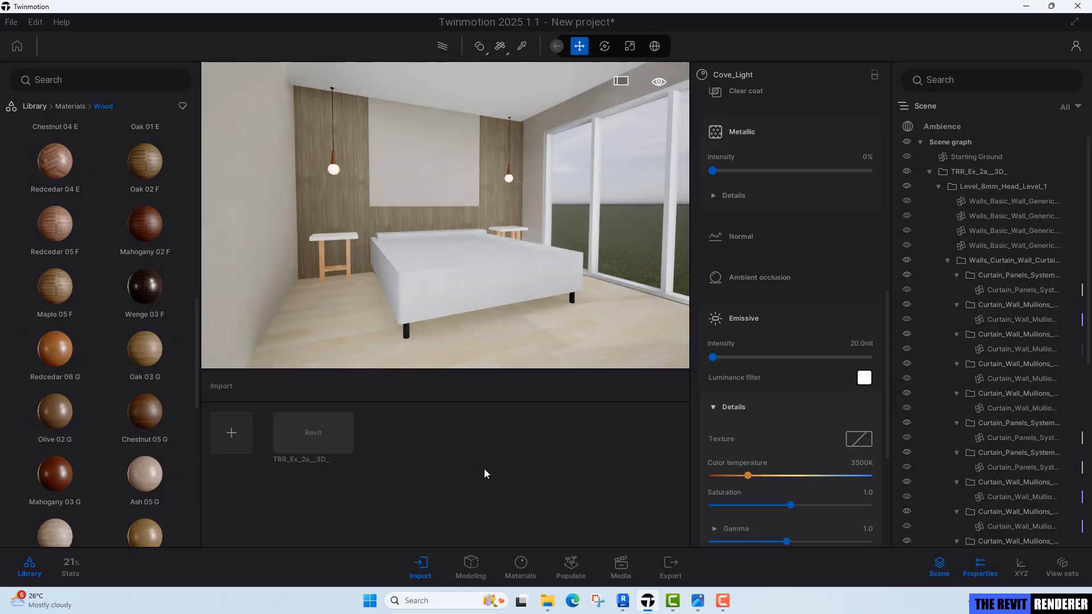
left_click(621, 566)
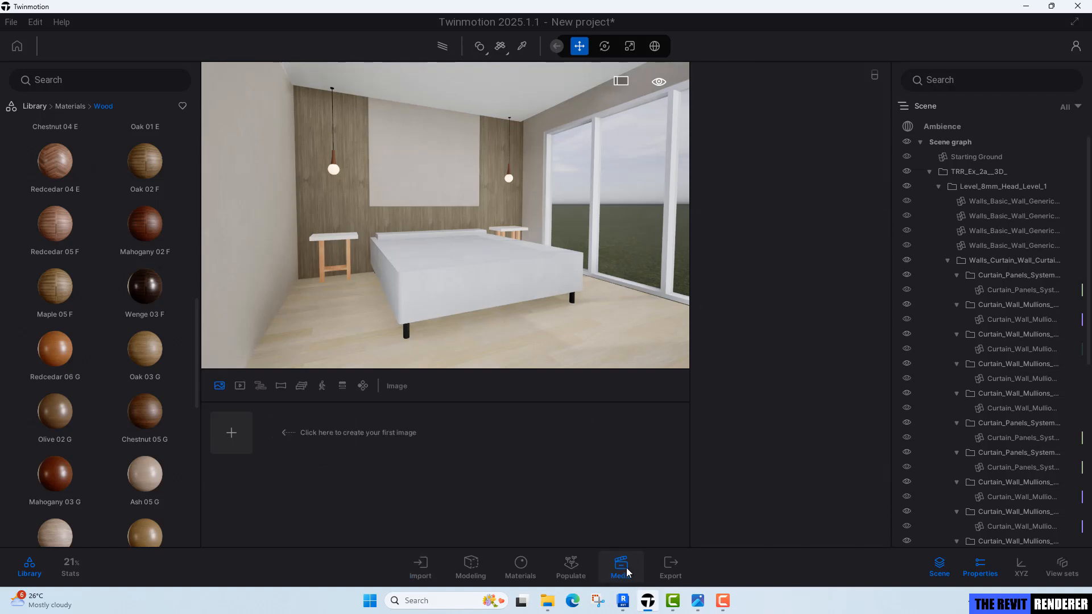
left_click(230, 433)
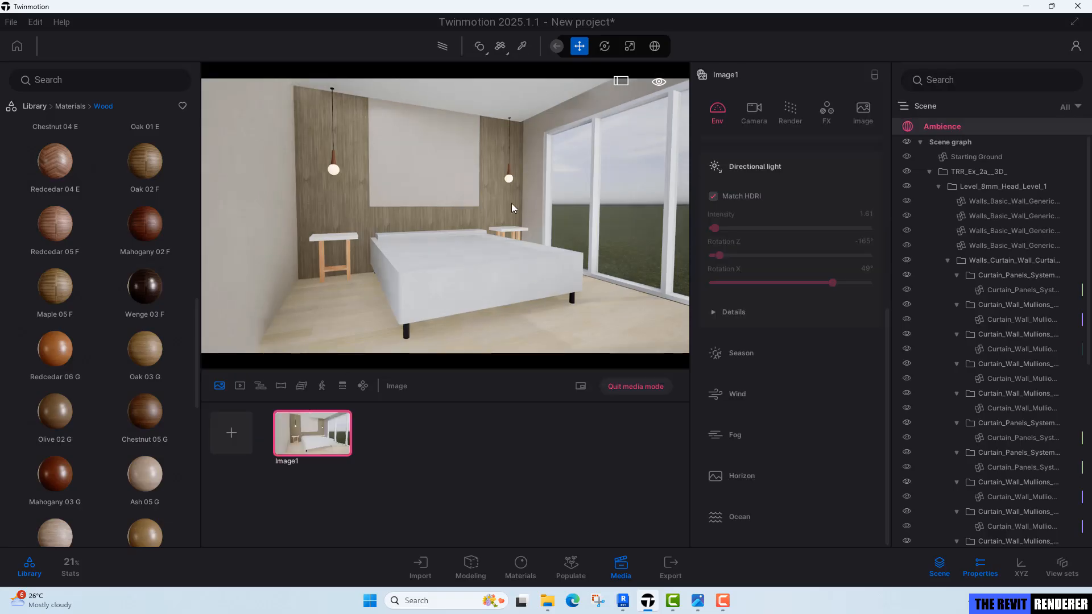
Compare with the reference render and set Image1's output size to 3000 by 4000 pixels.
left_click(700, 602)
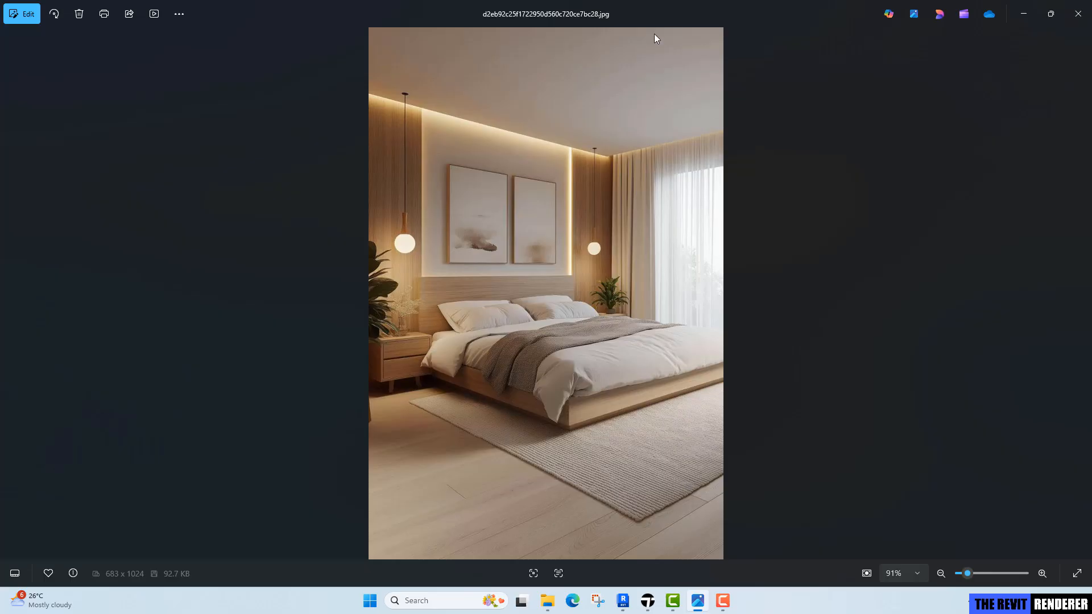
left_click(648, 602)
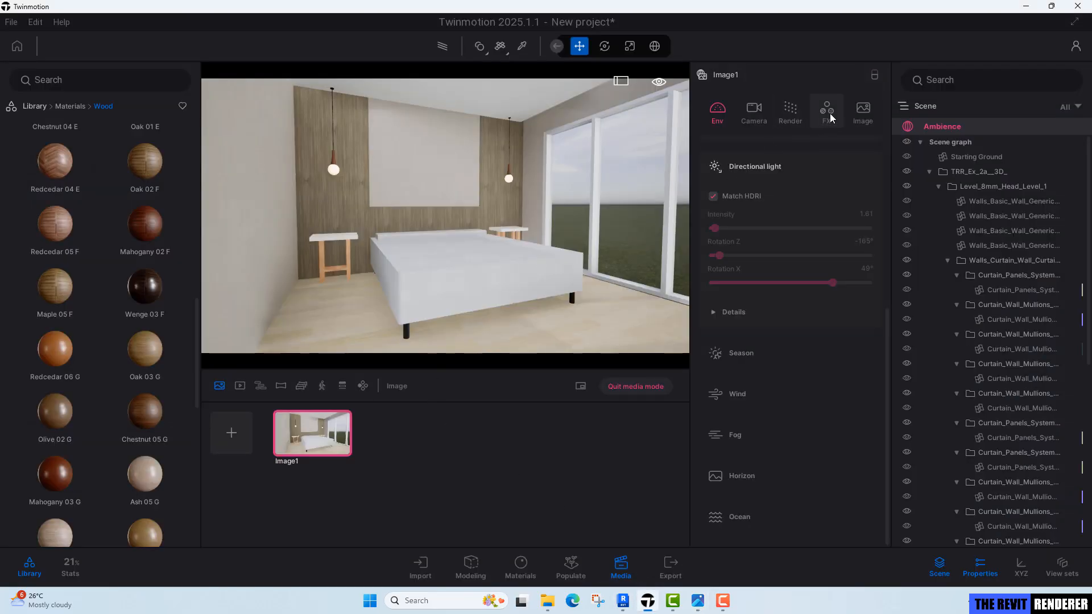
left_click(858, 108)
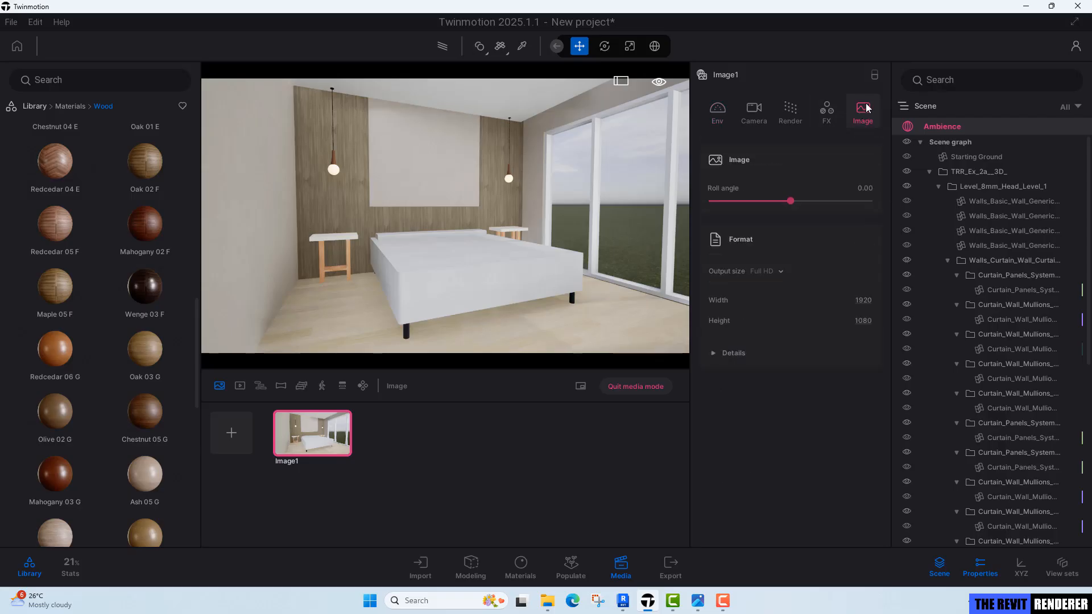
left_click(864, 301)
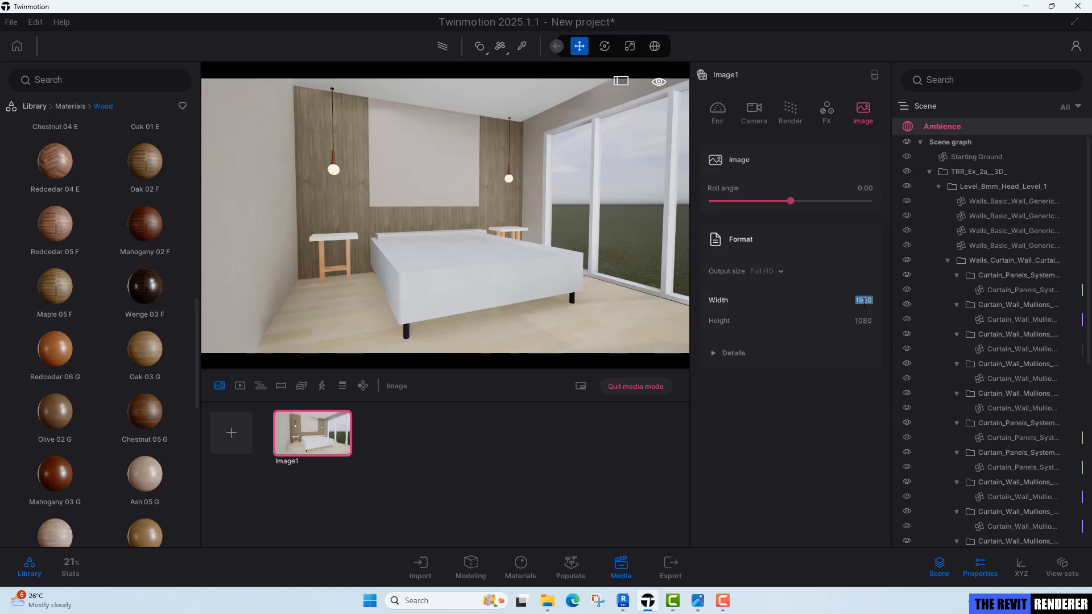
type("3000")
key("Return")
left_click(863, 321)
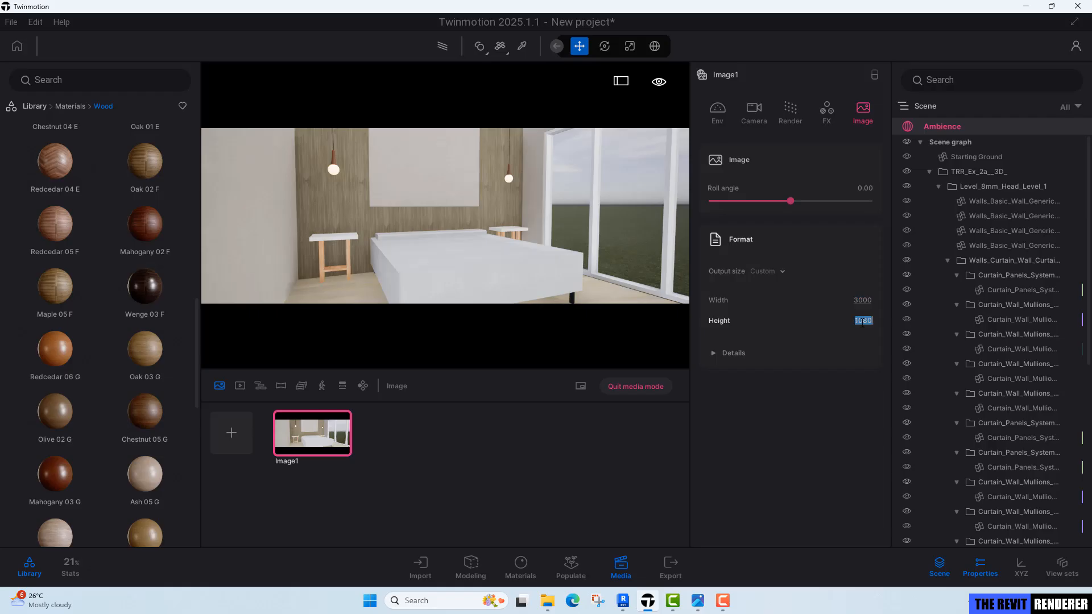
type("4000")
key("Return")
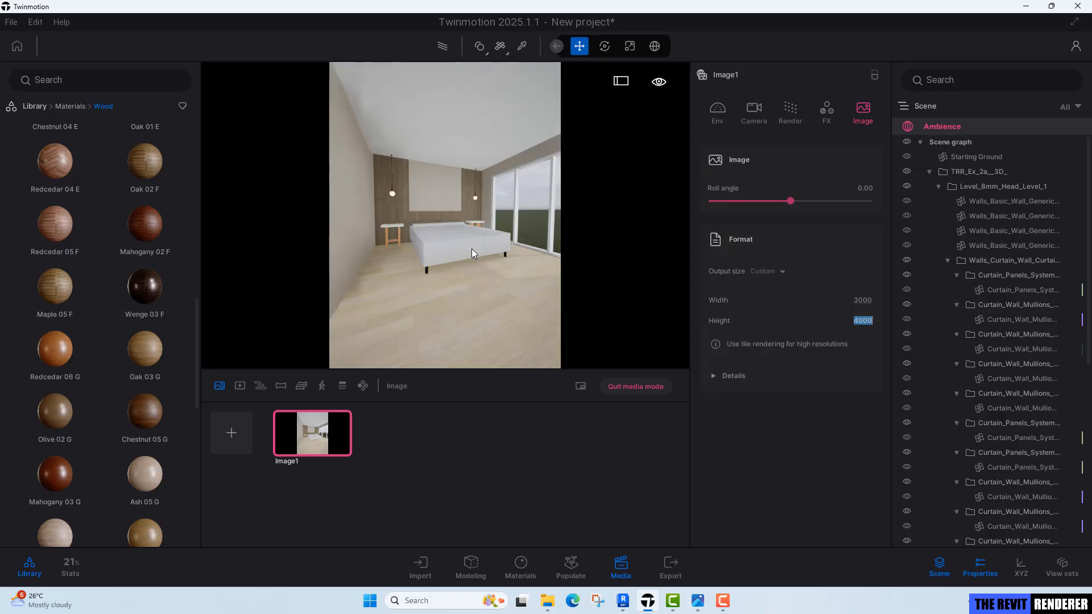
Reposition the image camera around the bed and set its lens focal length to 30 mm.
right_click_drag(470, 244, 473, 224)
key("w")
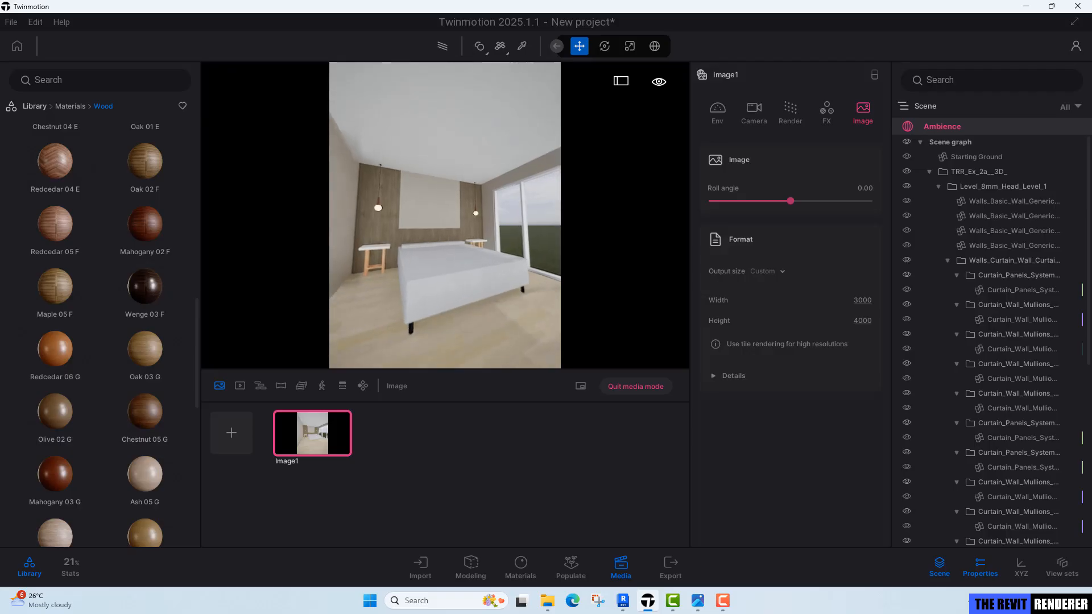
key("s")
key("a")
key("w")
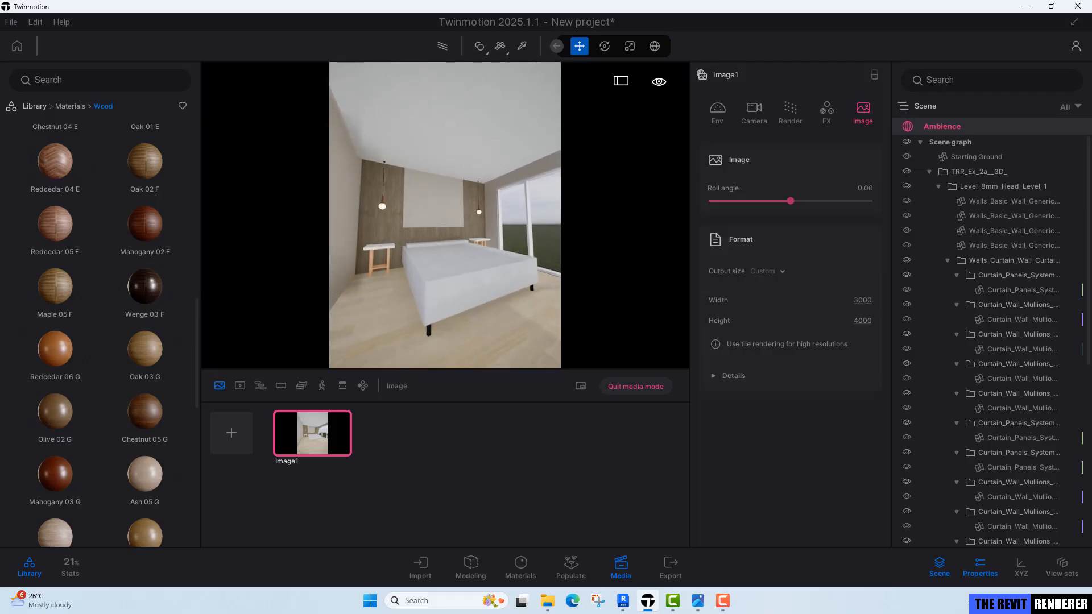
key("d")
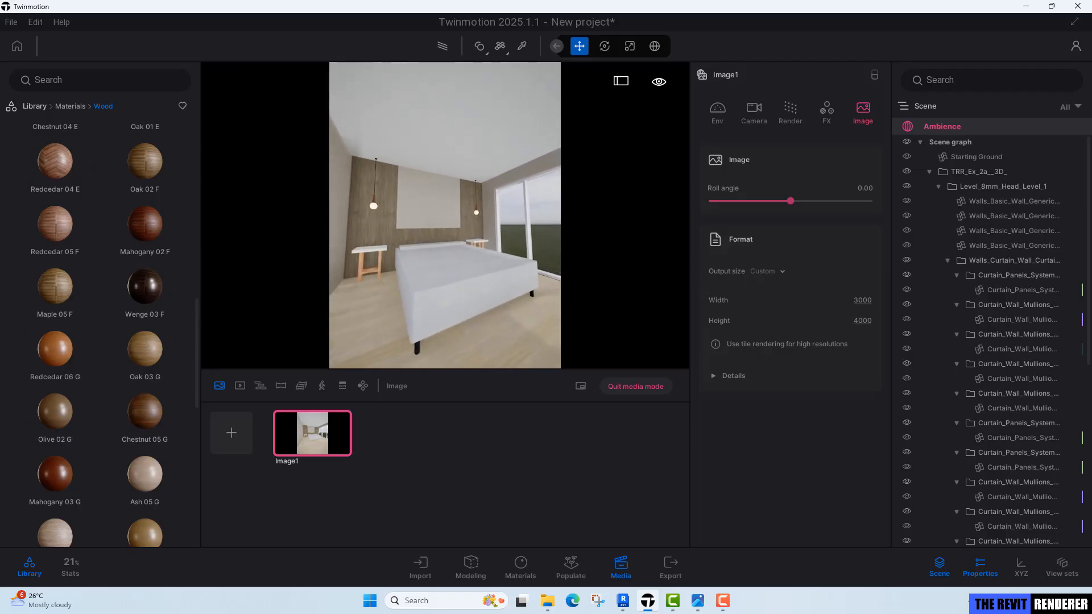
key("s")
key("w")
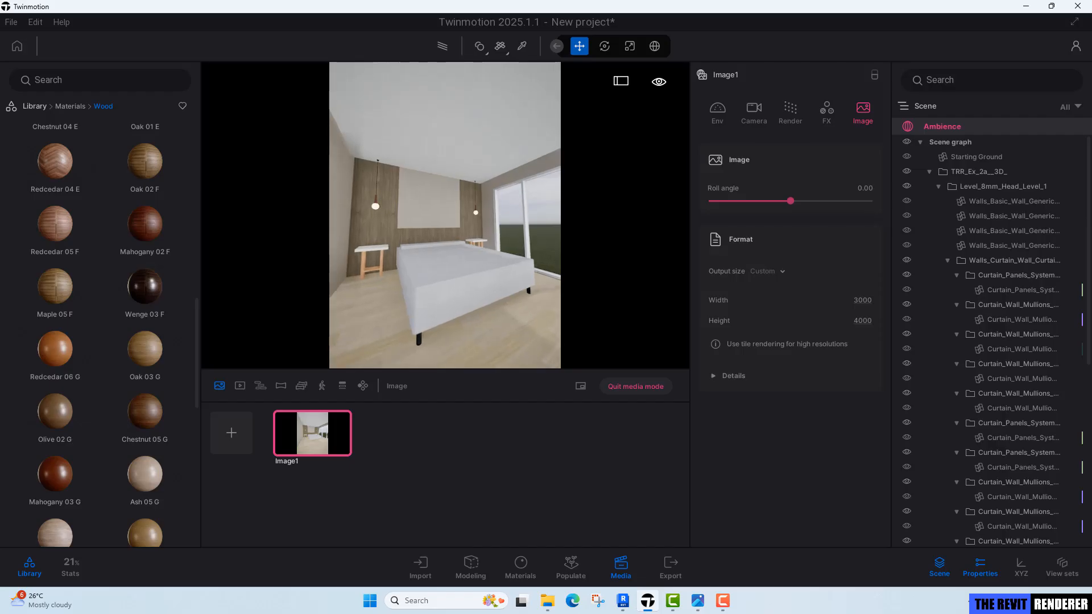
left_click(739, 114)
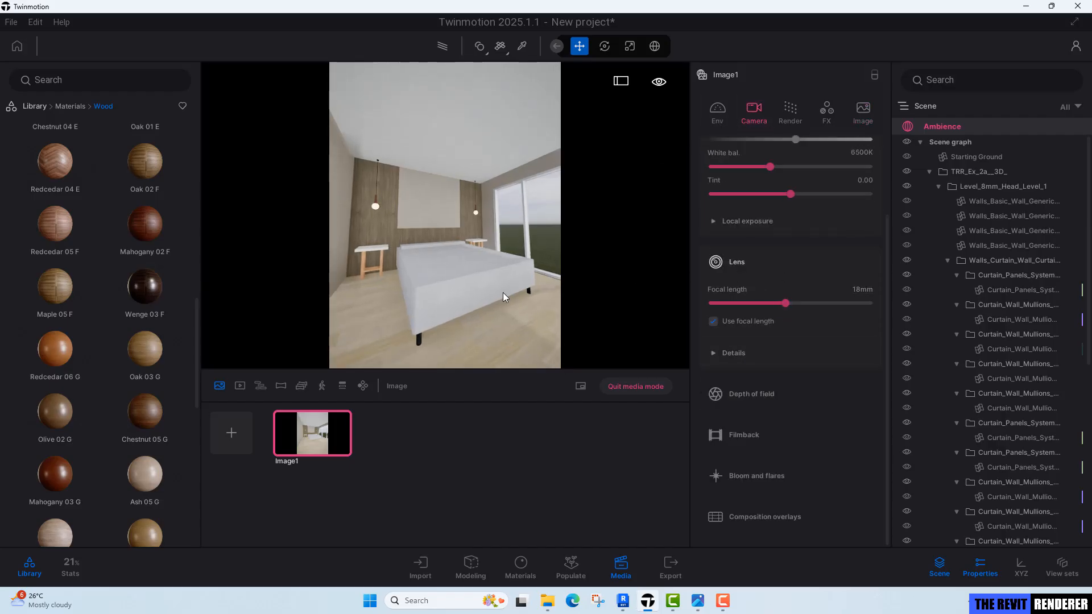
right_click_drag(503, 293, 515, 288)
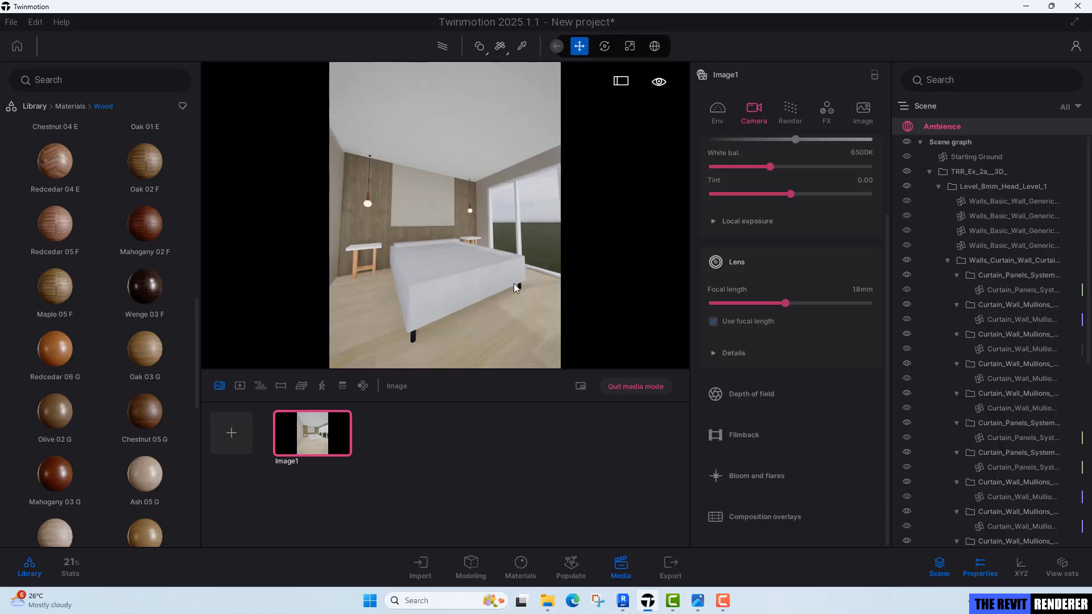
left_click(858, 289)
type("30")
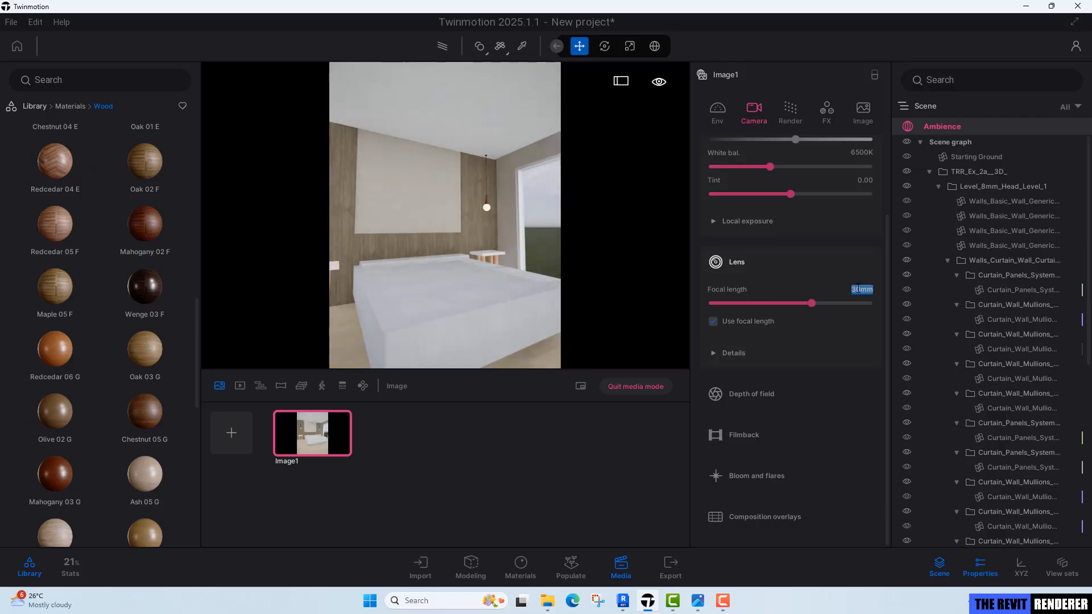
key("Return")
Reframe the image camera toward the bed and refresh Image1 to match the current view.
key("s")
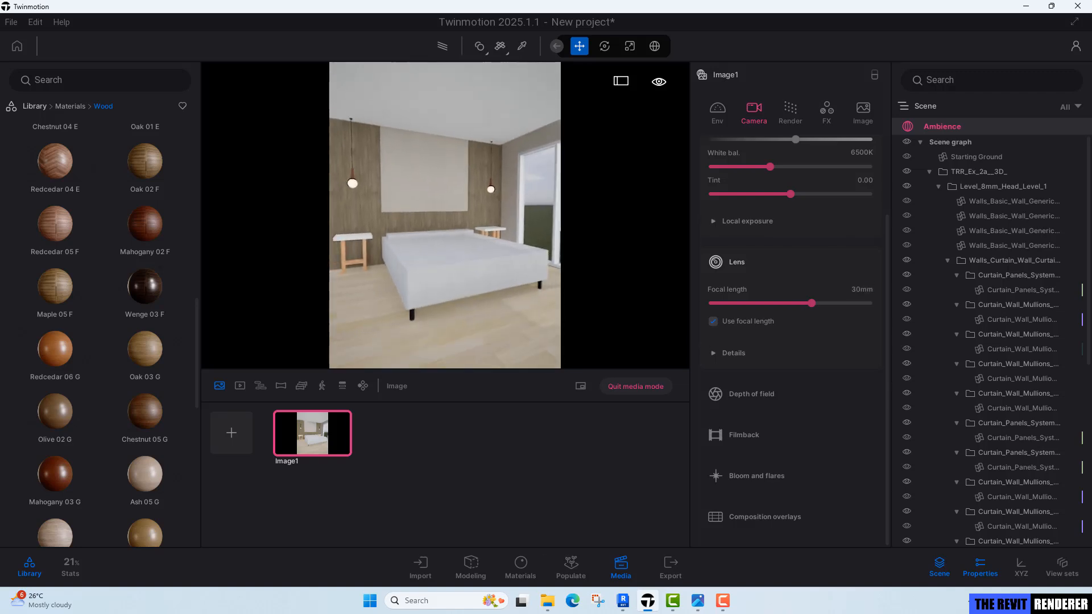
key("w")
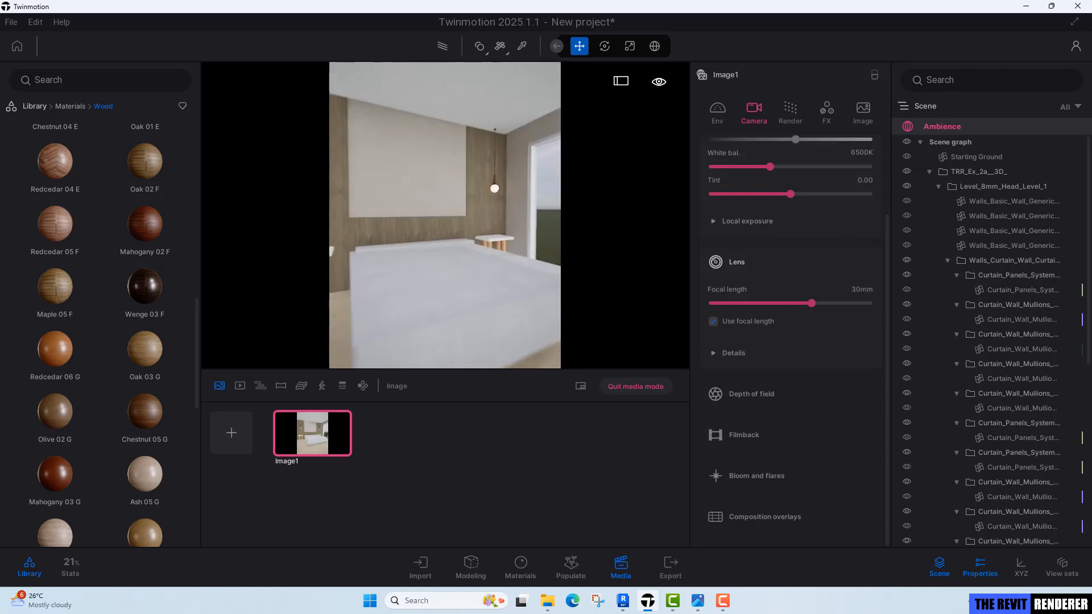
key("s")
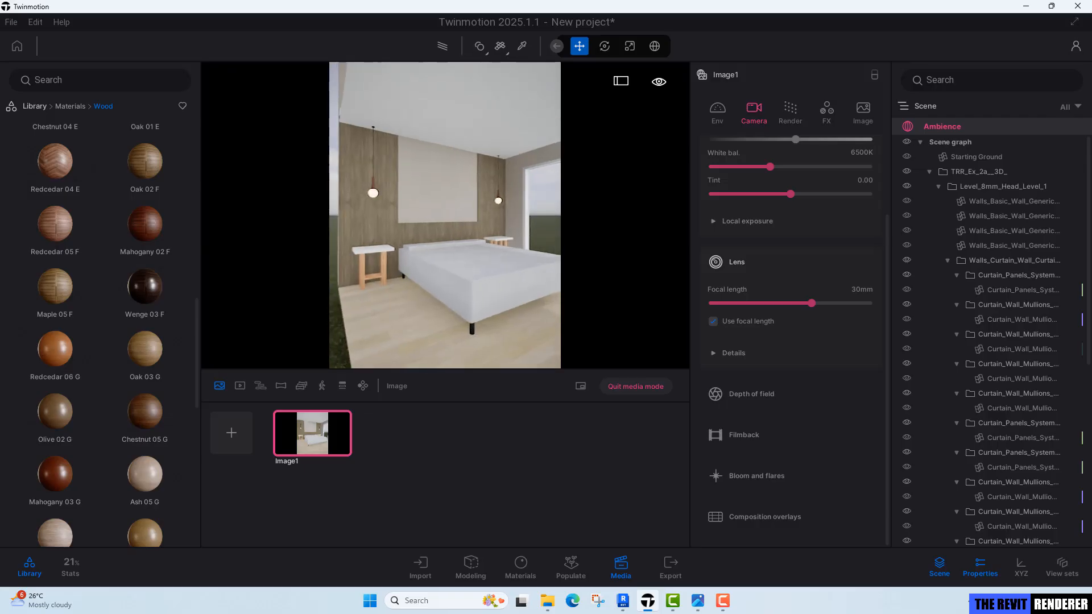
key("s")
key("w")
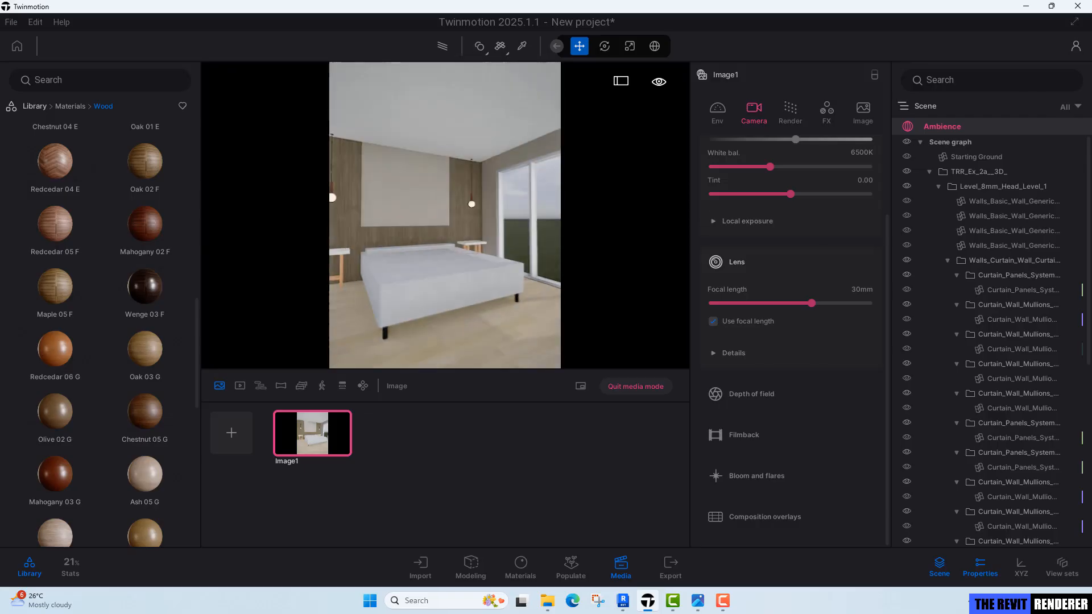
key("s")
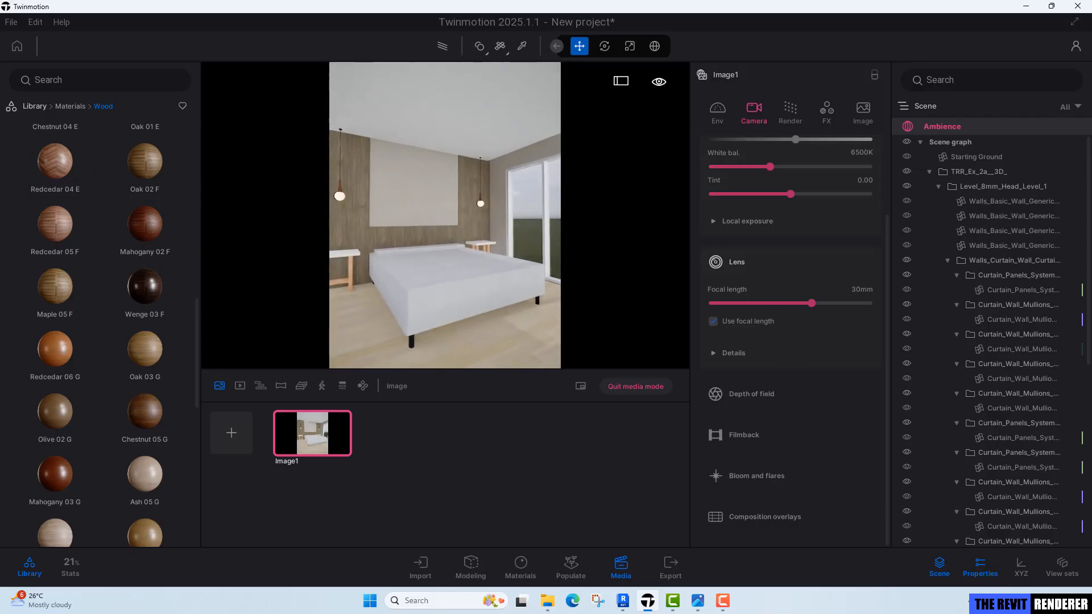
right_click_drag(445, 215, 452, 215)
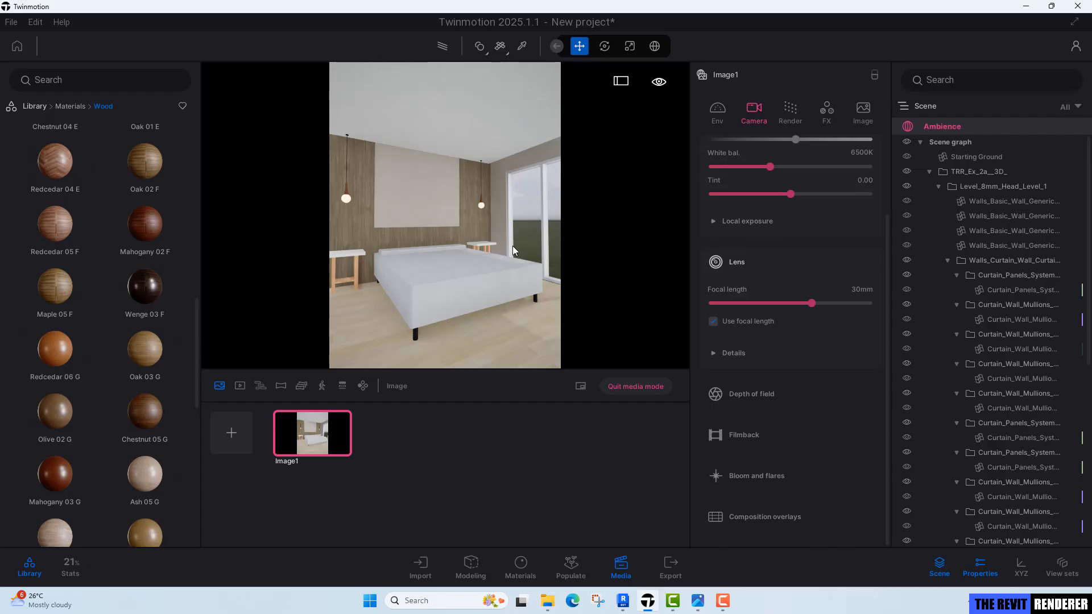
right_click_drag(510, 234, 510, 239)
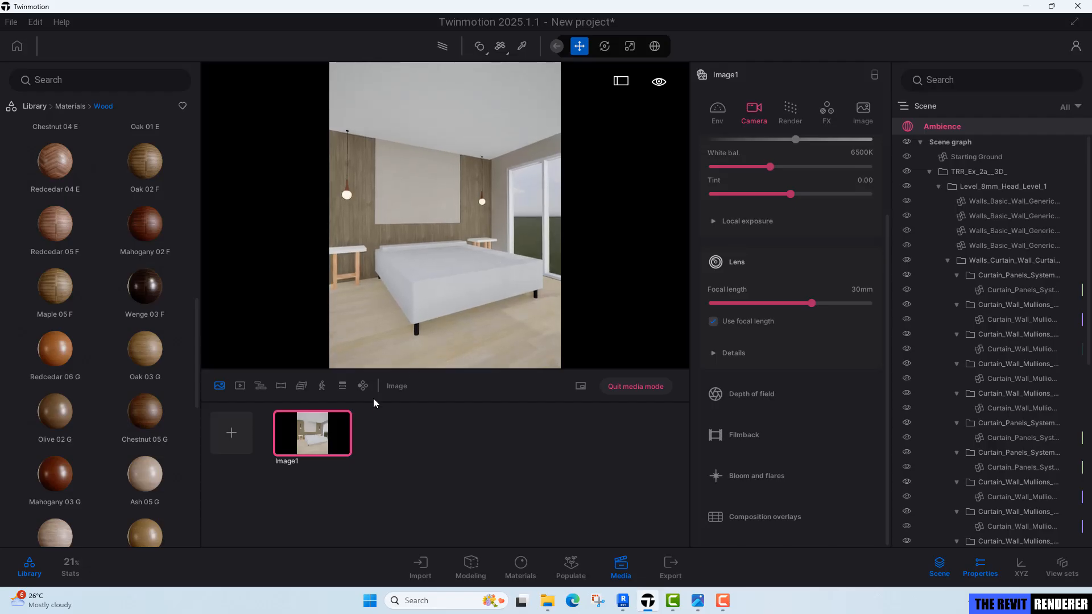
mouse_move(323, 419)
left_click(323, 416)
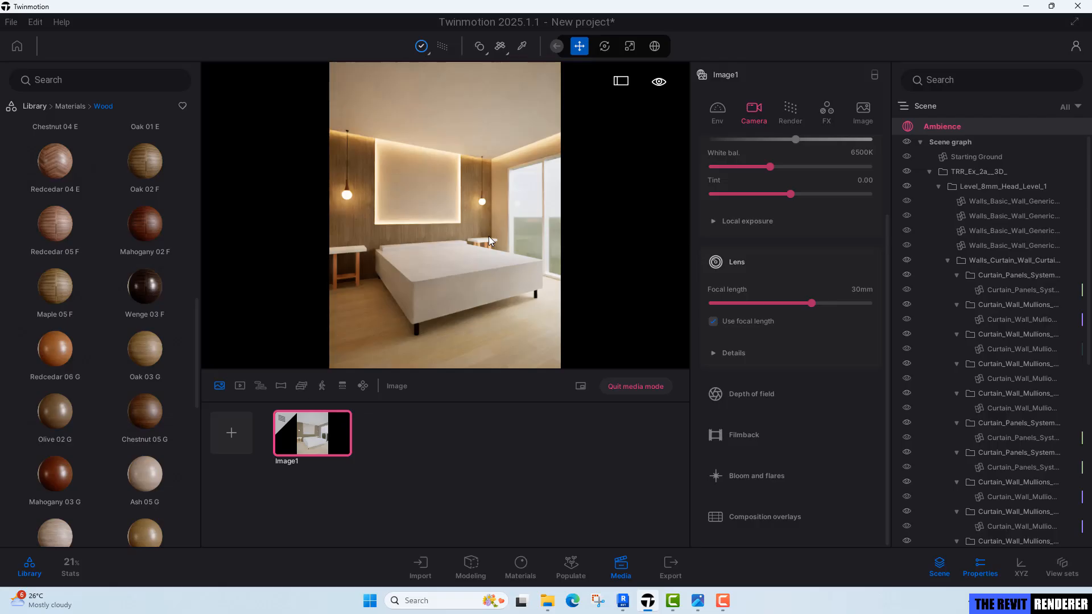
Inspect the existing Revit bed and browse the Exercise 2 Models folder in File Explorer for replacement furniture.
key("r")
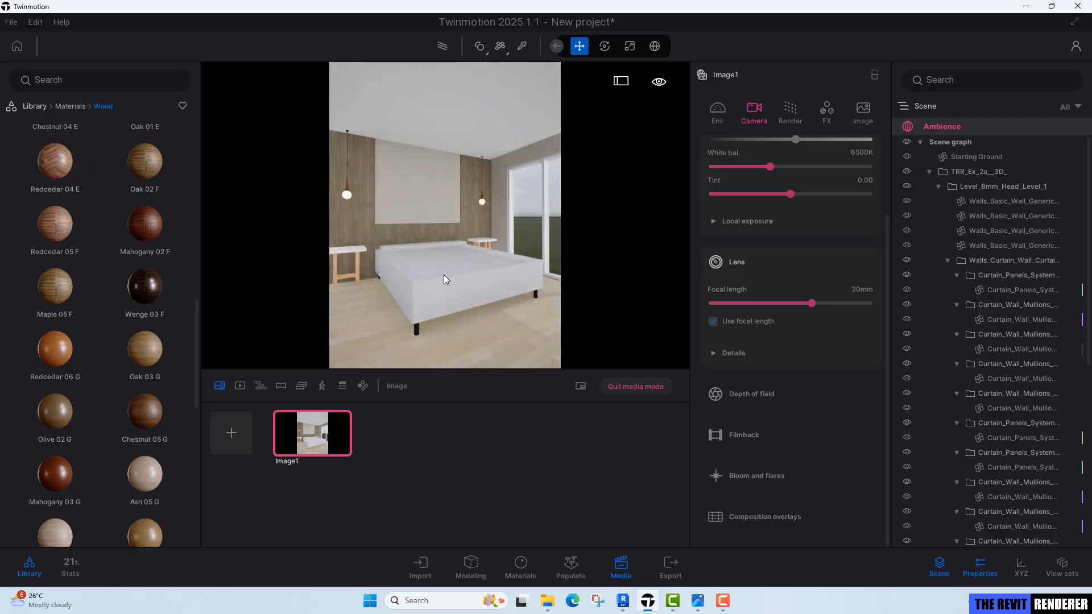
left_click(429, 262)
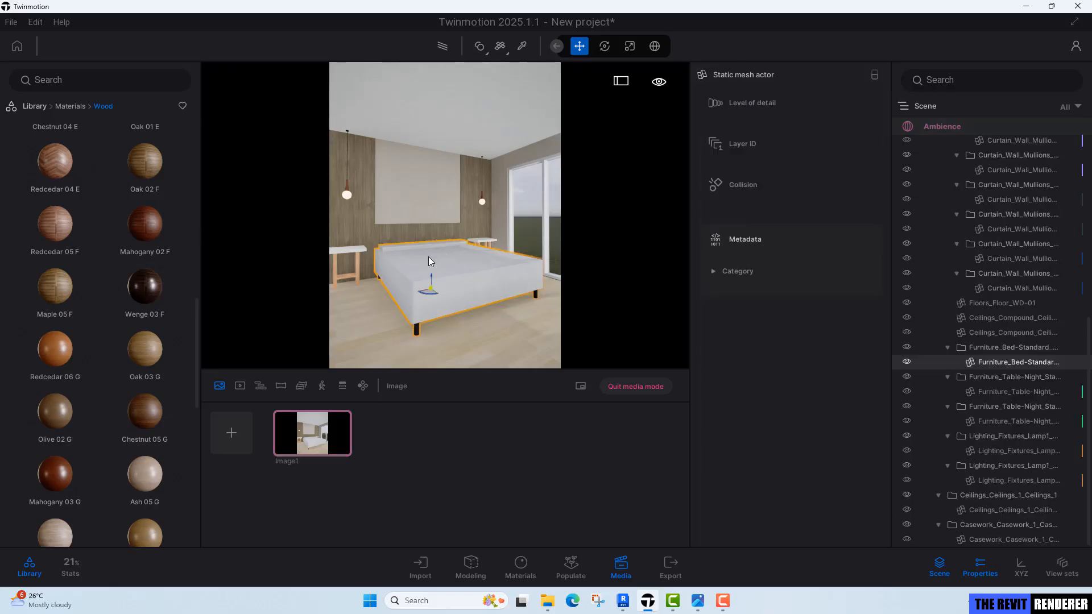
left_click(356, 250)
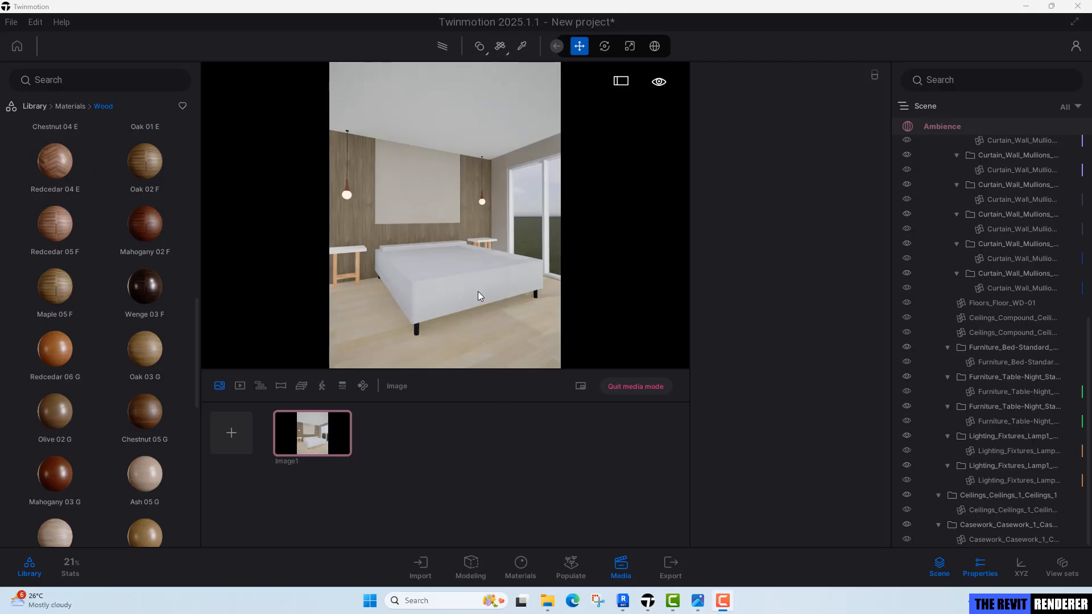
mouse_move(547, 601)
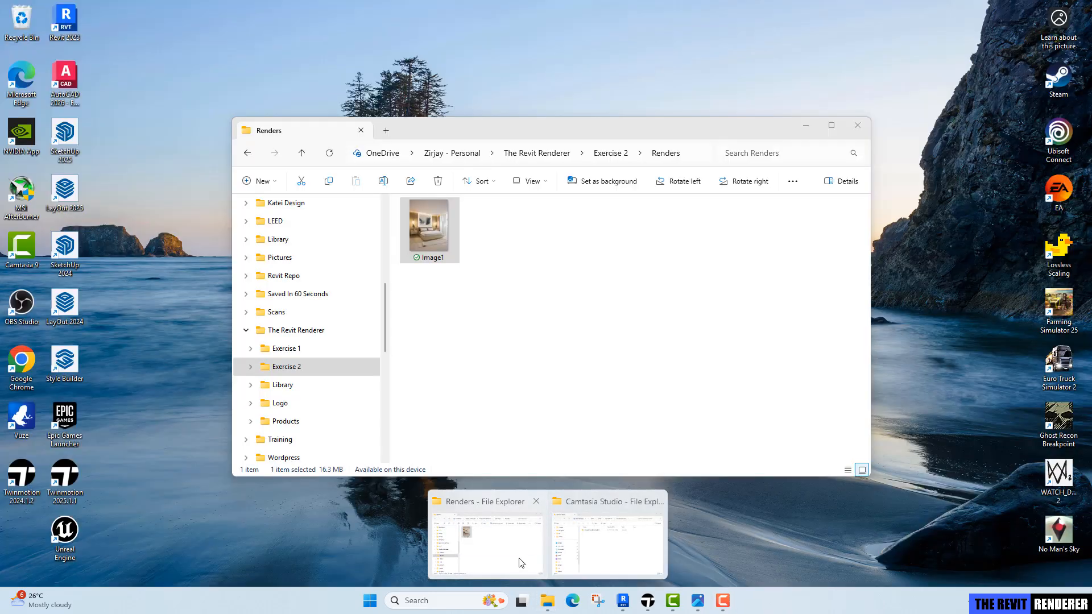
left_click(522, 563)
left_click(598, 153)
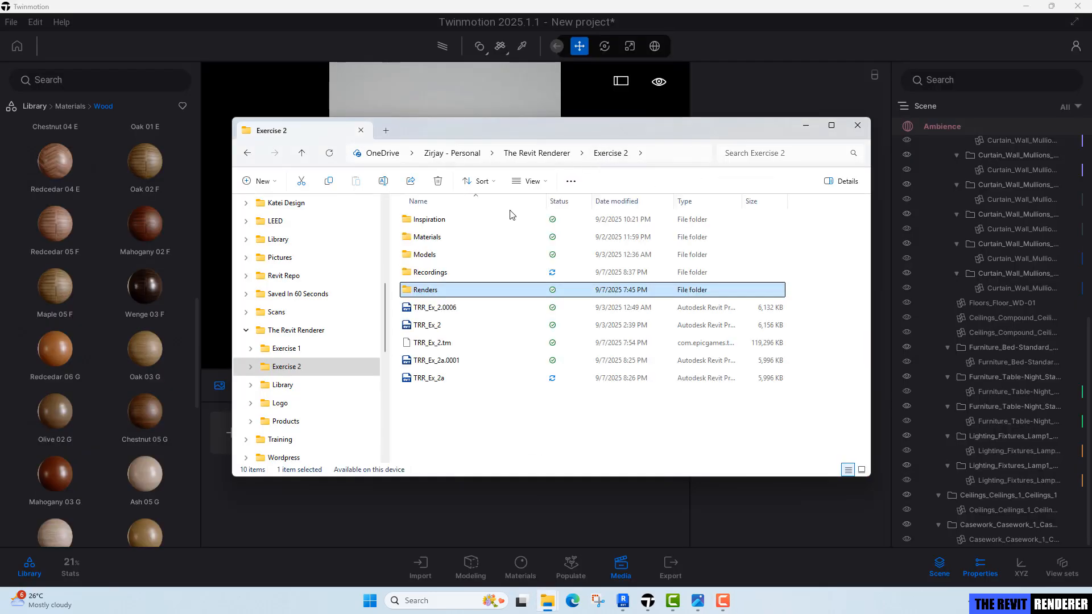
double_click(451, 254)
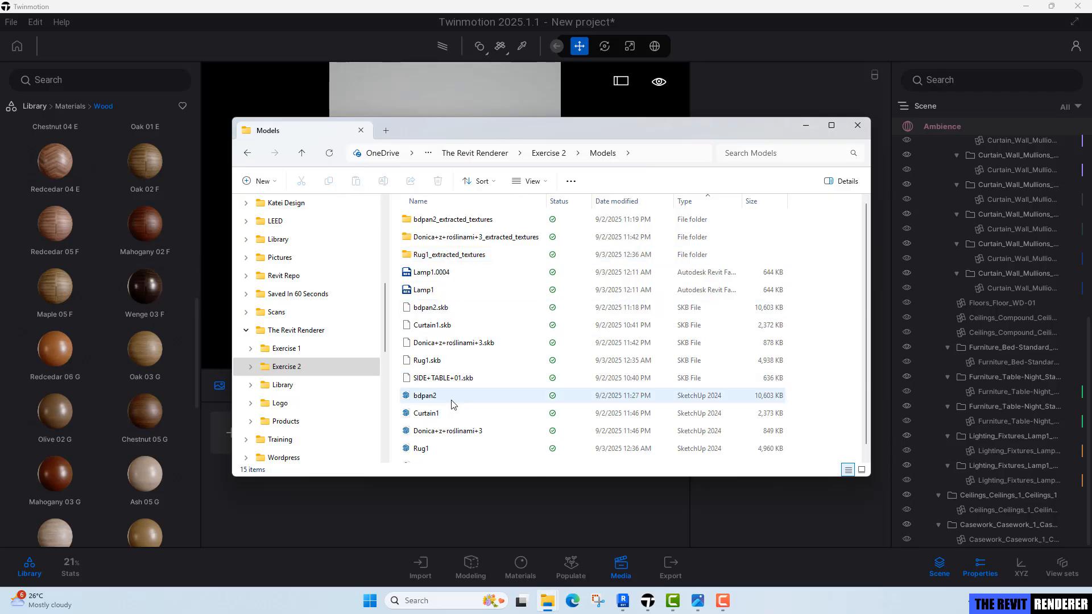
left_click(441, 496)
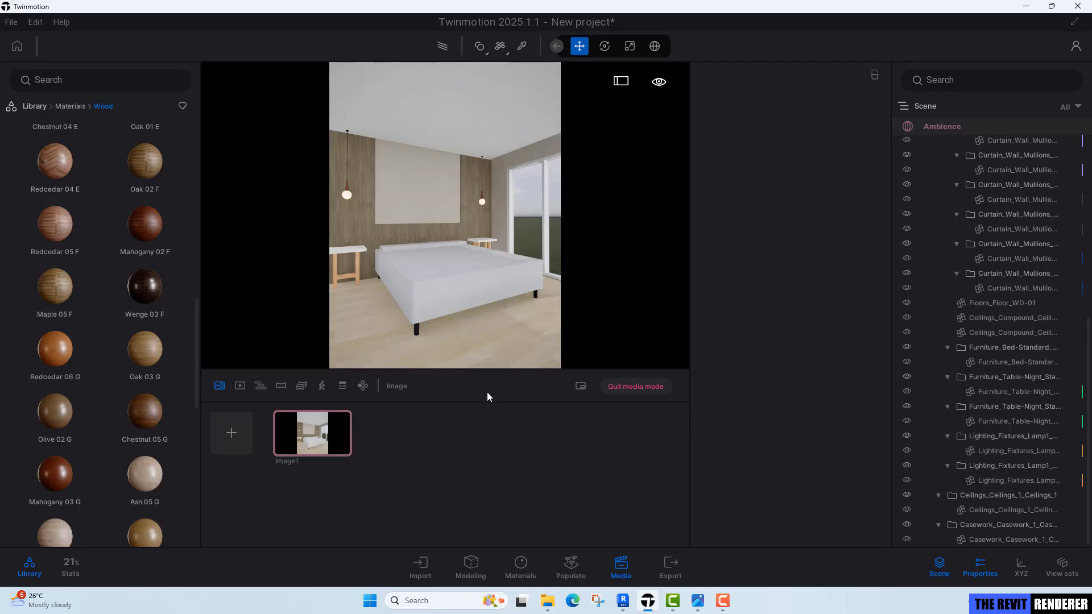
Start a geometry import and choose the bdpan2 SketchUp file from The Revit Renderer's Exercise 2 Models folder.
left_click(421, 566)
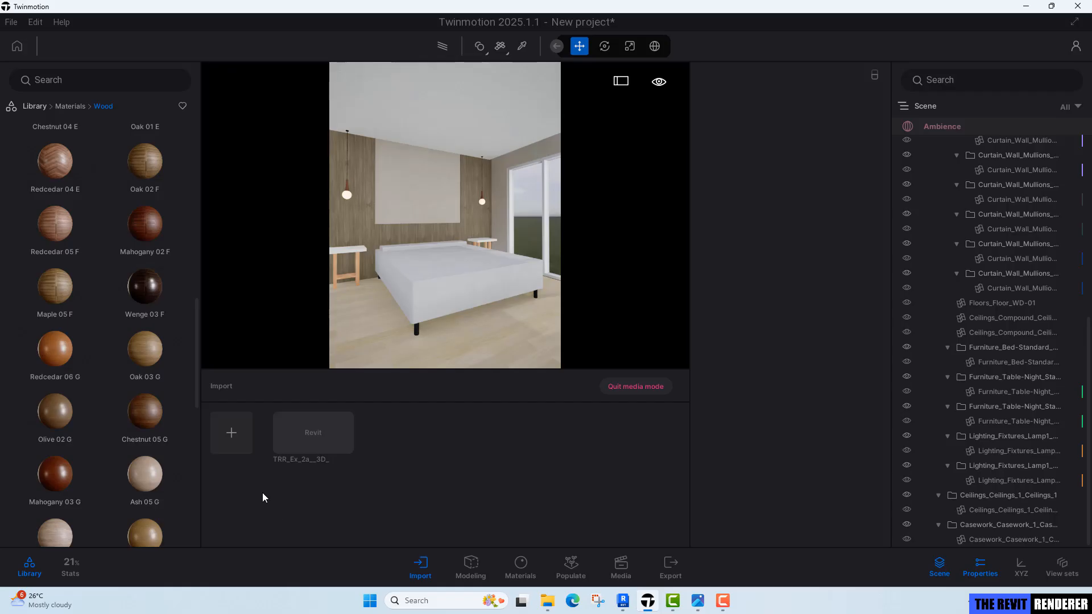
left_click(231, 434)
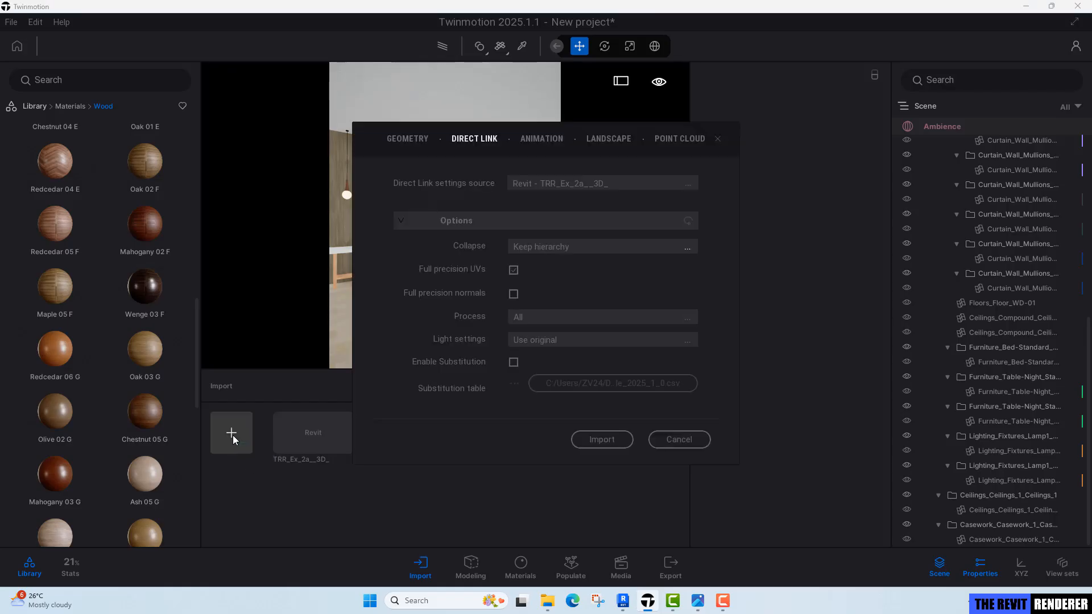
left_click(411, 139)
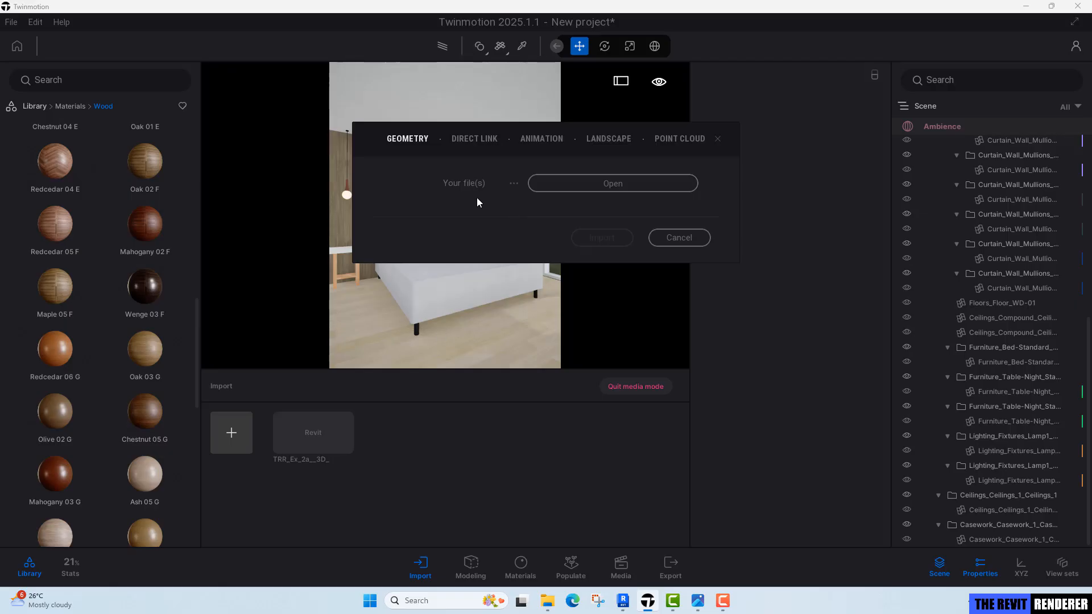
left_click(567, 183)
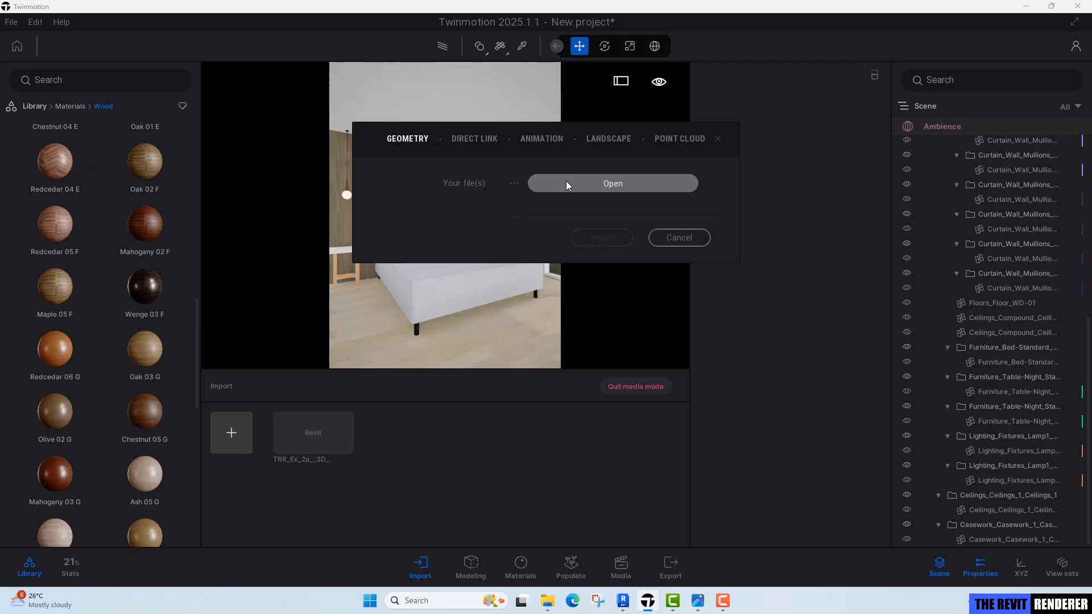
scroll(429, 325, "up", 10)
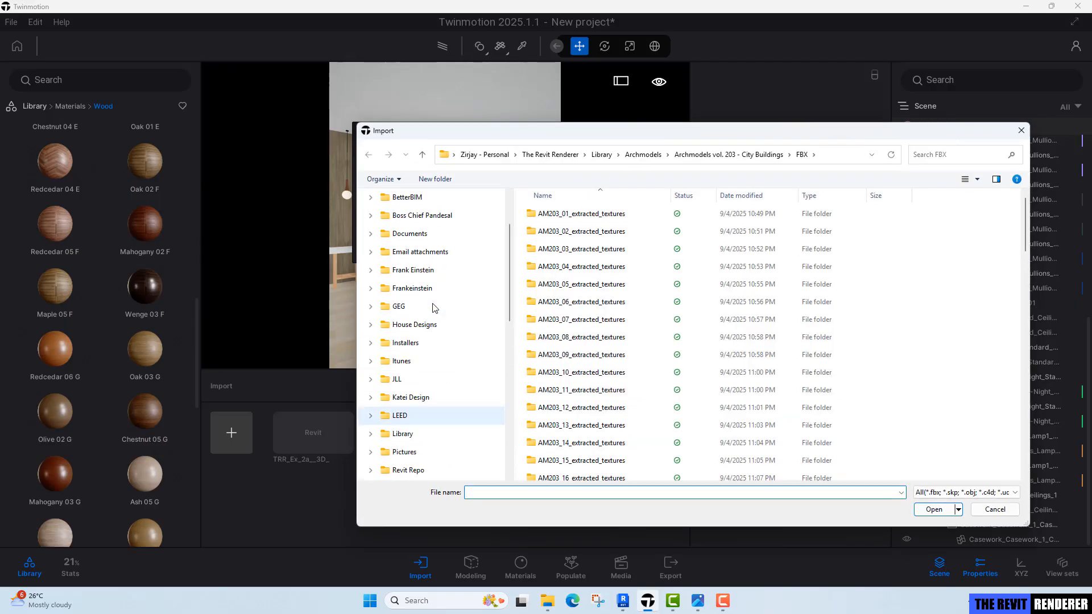
scroll(434, 328, "down", 4)
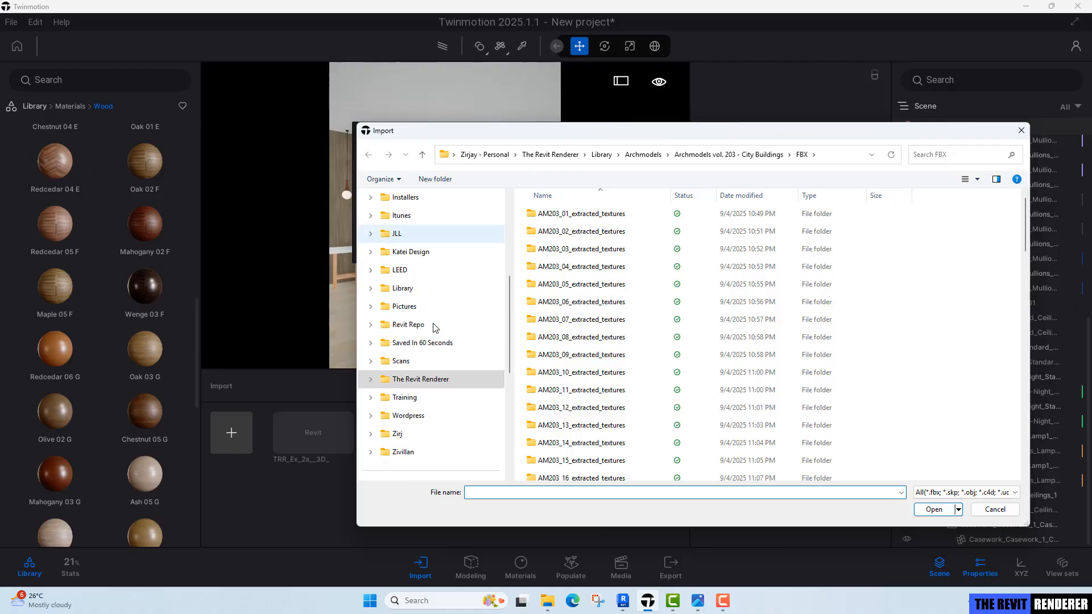
left_click(429, 378)
double_click(591, 234)
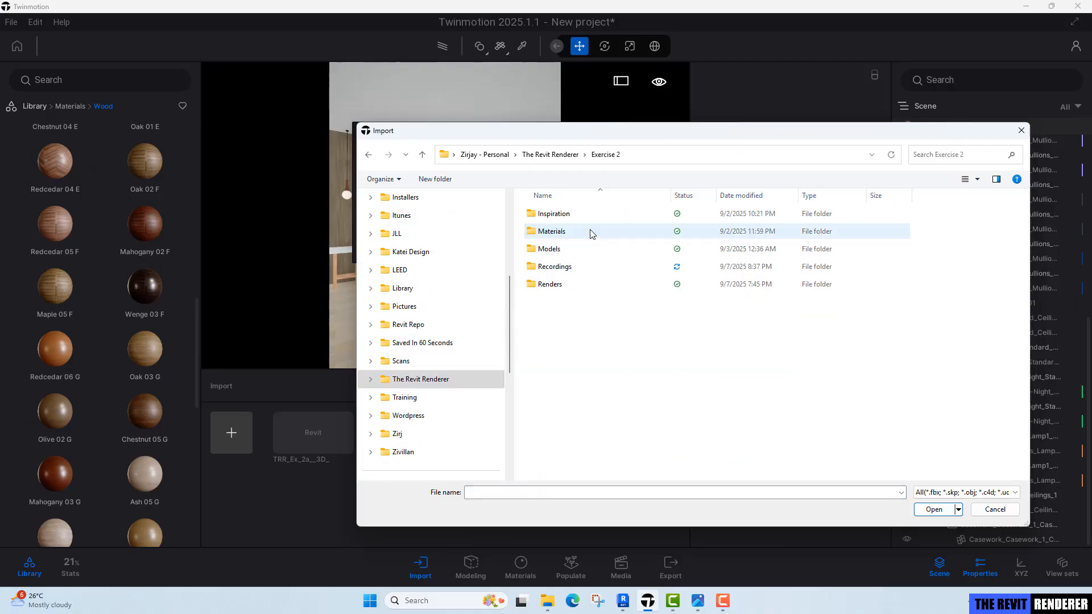
double_click(560, 250)
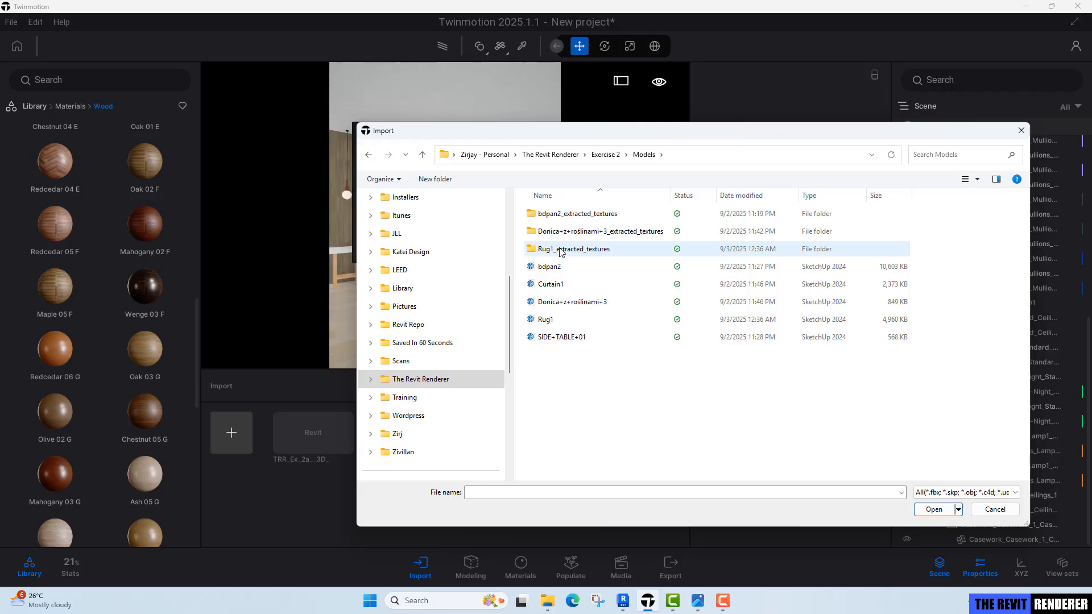
left_click(559, 271)
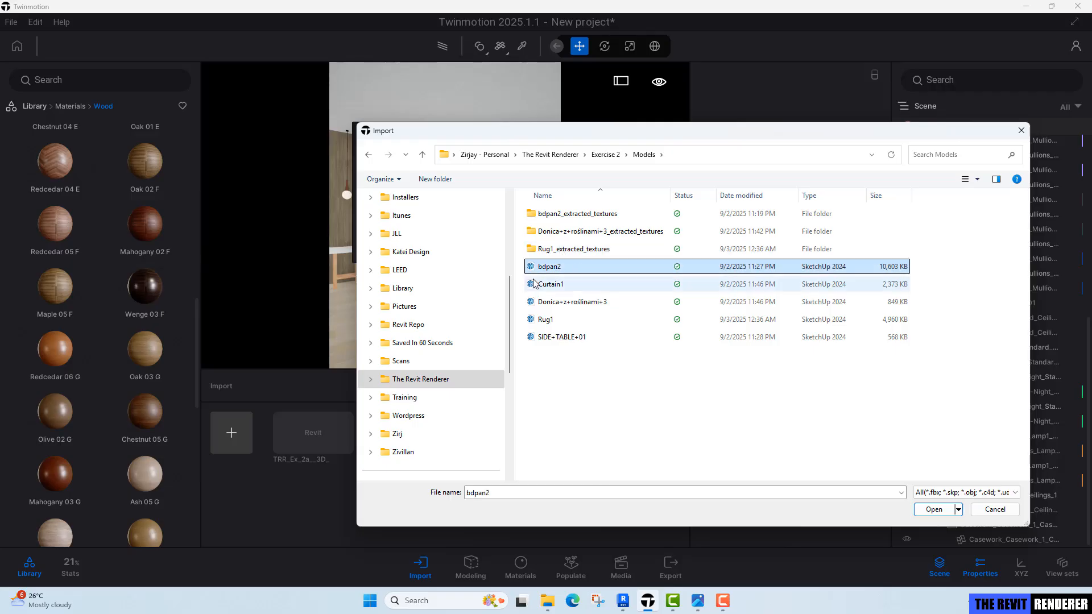
left_click(934, 509)
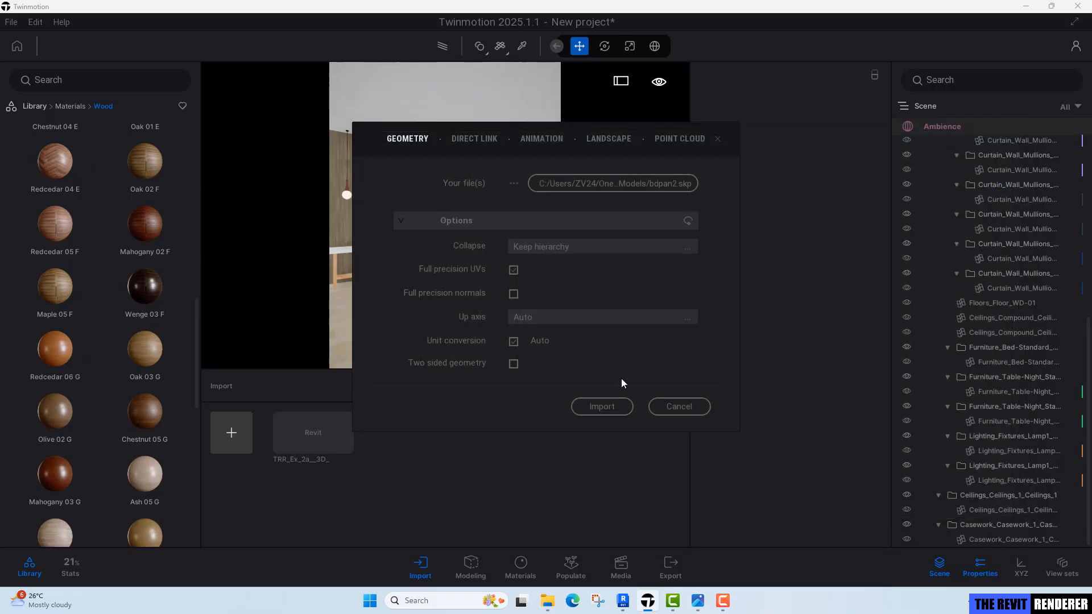
Set the import's Collapse option to Collapse all and import the bdpan2 model.
left_click(567, 249)
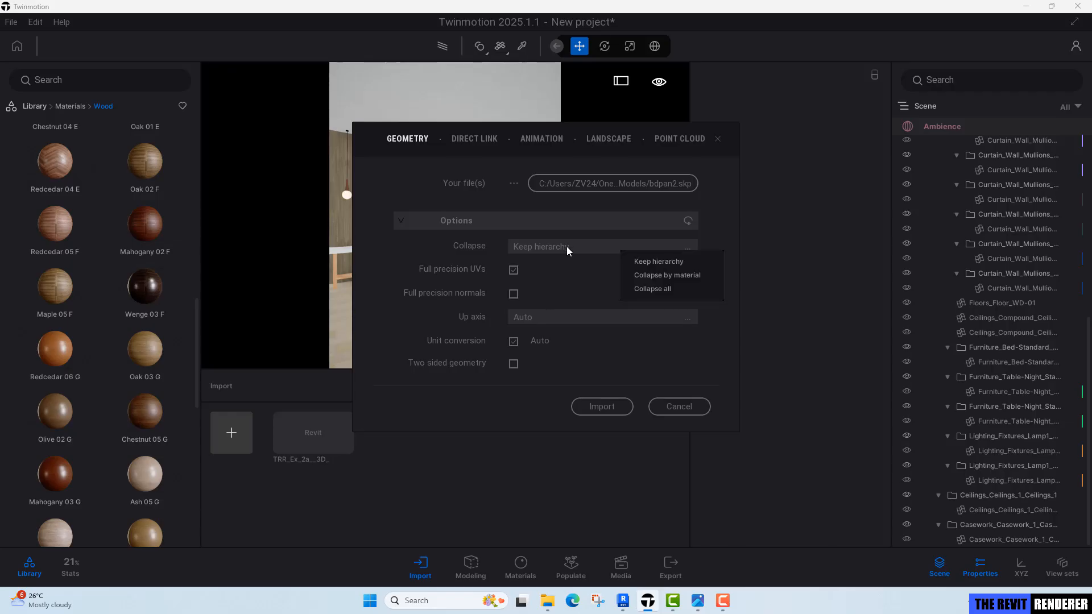
left_click(656, 289)
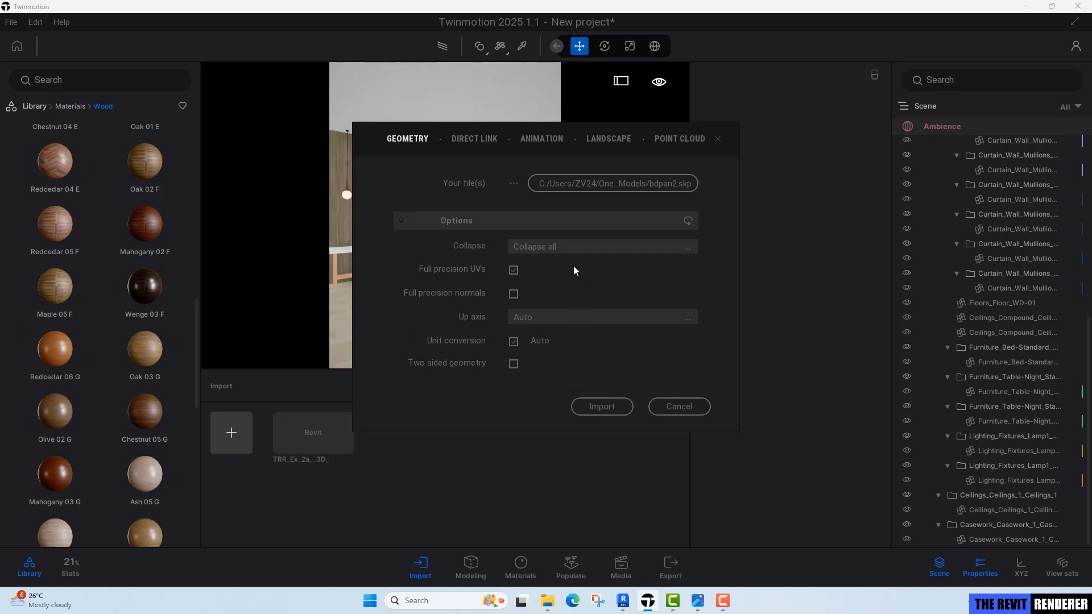
left_click(598, 407)
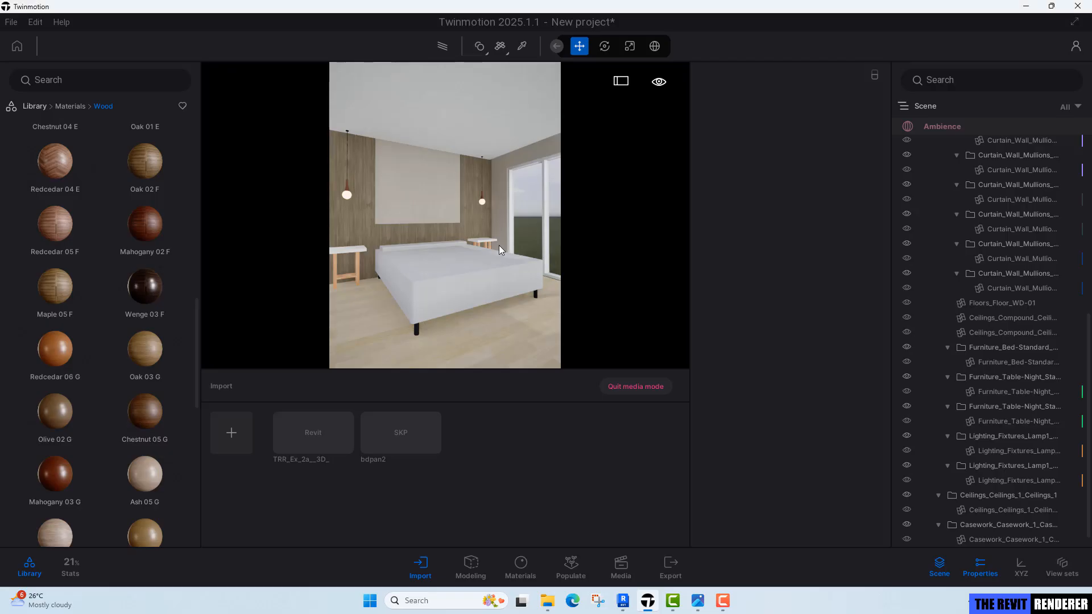
Navigate the viewport to locate the imported bdpan2 bed outside the room.
scroll(500, 245, "down", 6)
right_click_drag(500, 245, 523, 240)
scroll(503, 250, "up", 8)
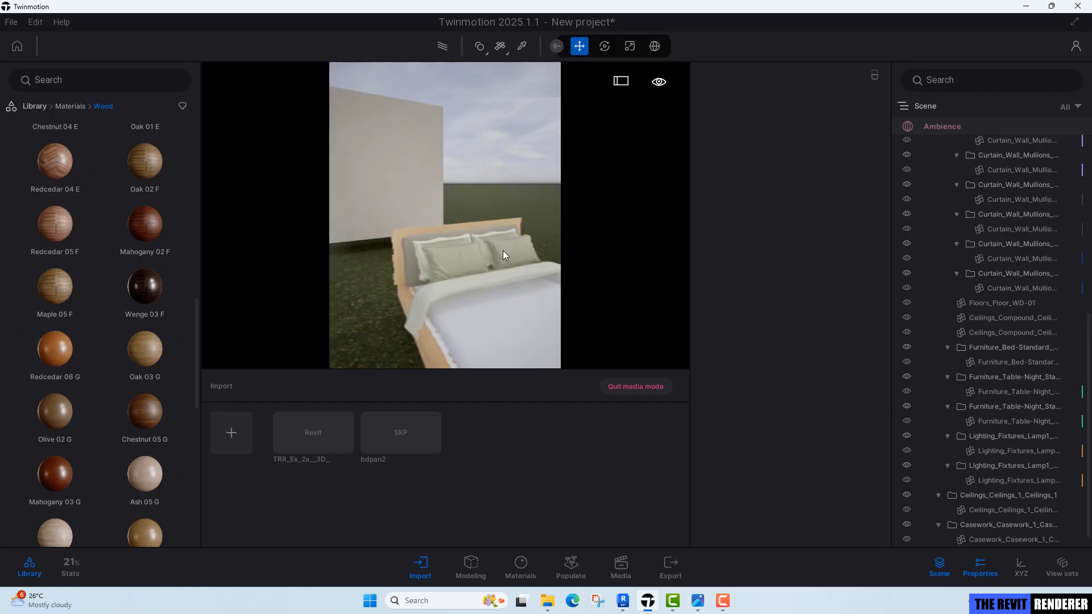
mouse_move(428, 166)
right_mouse_down()
mouse_move(428, 176)
mouse_move(398, 185)
mouse_move(402, 199)
mouse_move(396, 188)
mouse_move(413, 170)
mouse_move(428, 173)
right_mouse_up()
key("s")
key("a")
key("w")
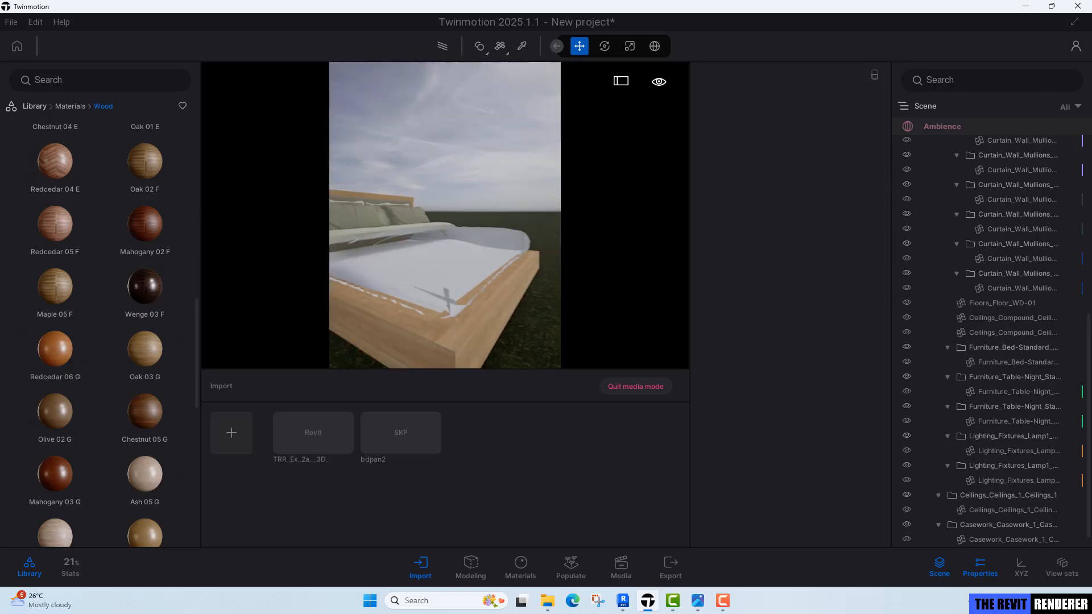
scroll(428, 173, "up", 4)
scroll(428, 173, "down", 3)
scroll(414, 252, "up", 2)
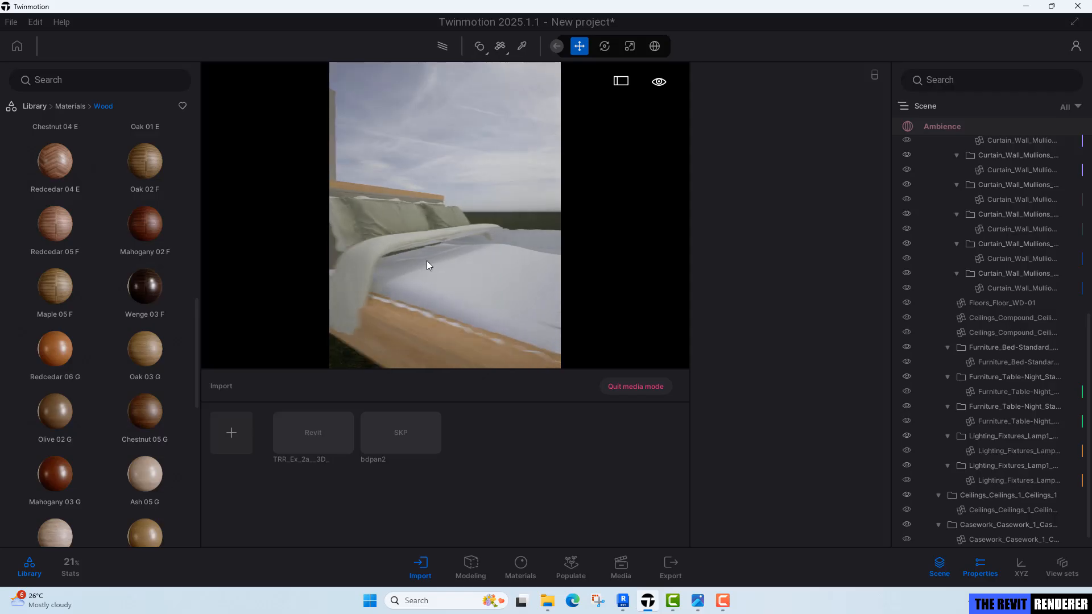
middle_click_drag(427, 260, 401, 249, "shift")
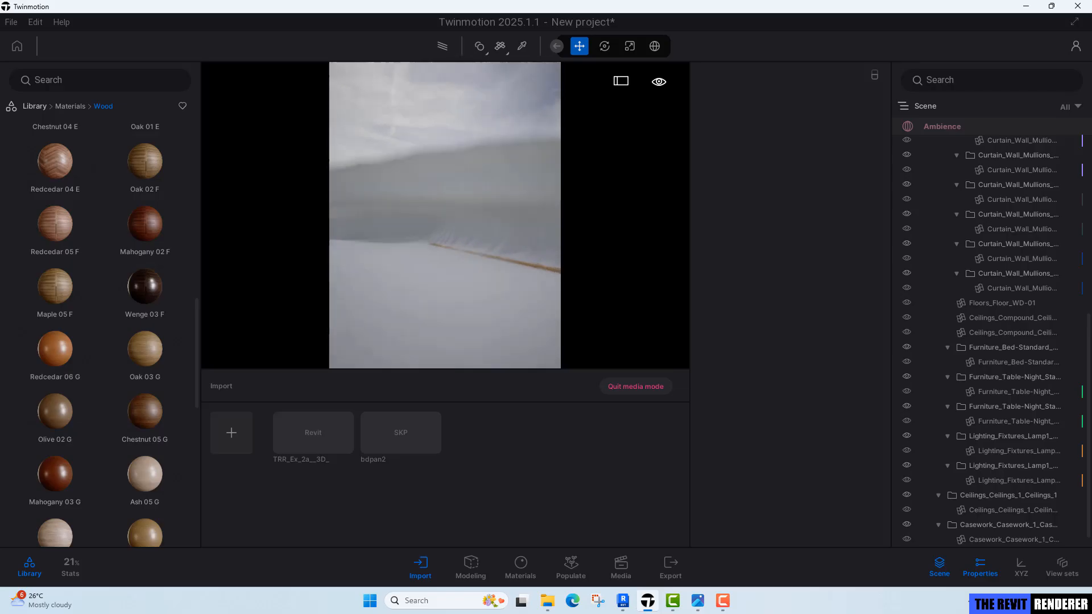
Sample the bed cover's Cama material with the picker and enable its Two sided option.
left_click(523, 46)
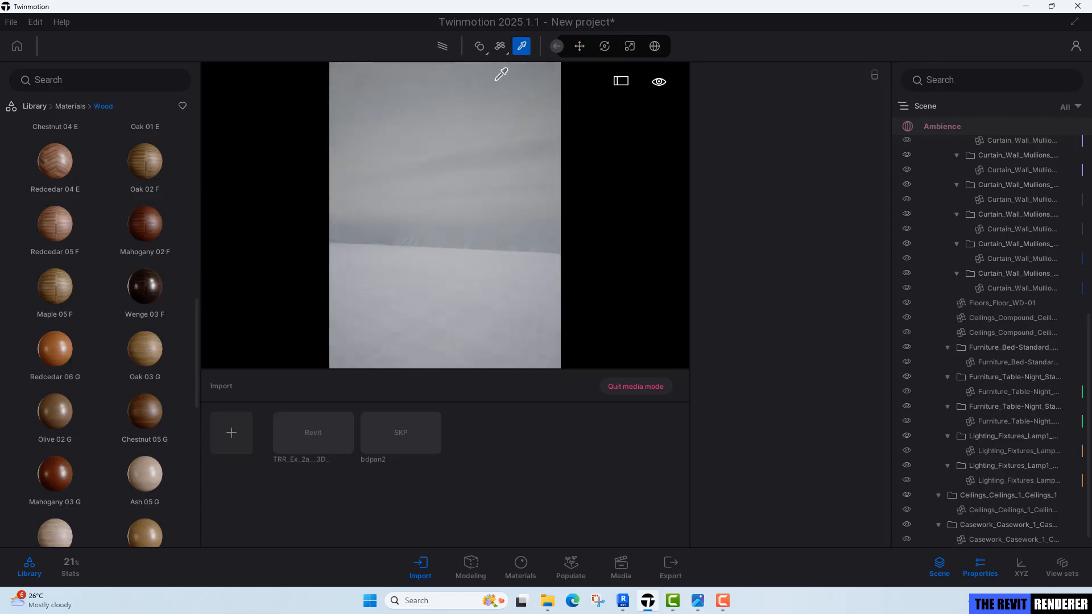
left_click(491, 87)
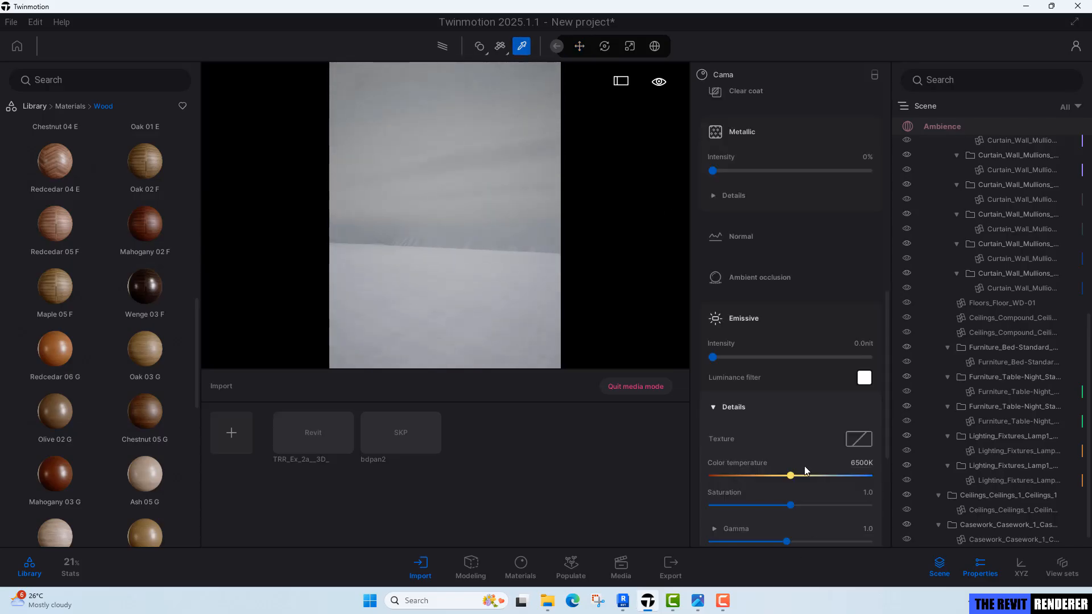
scroll(804, 468, "down", 5)
scroll(769, 462, "down", 1)
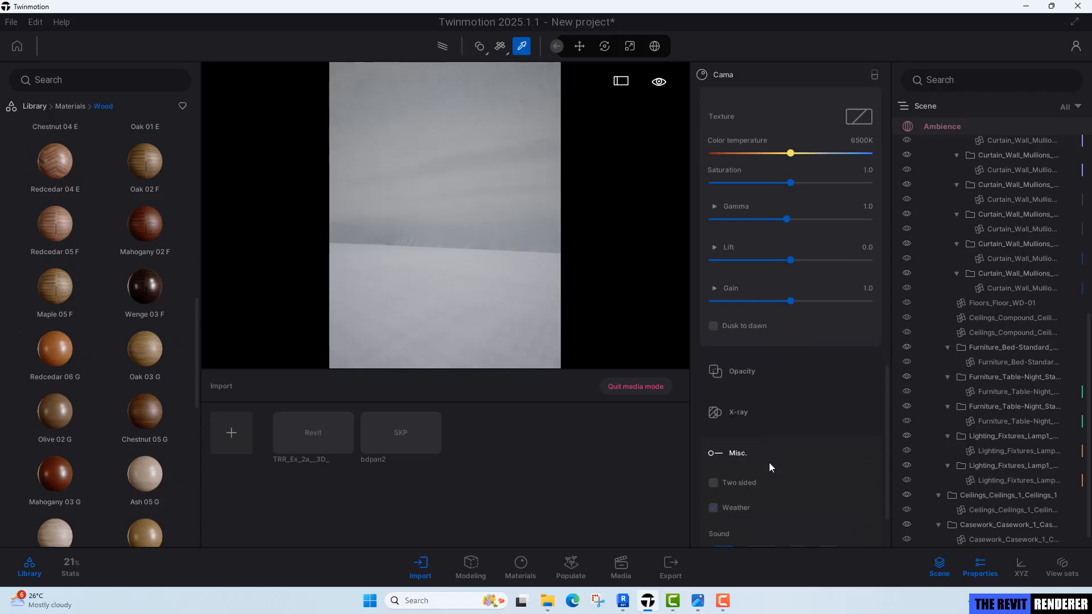
left_click(727, 482)
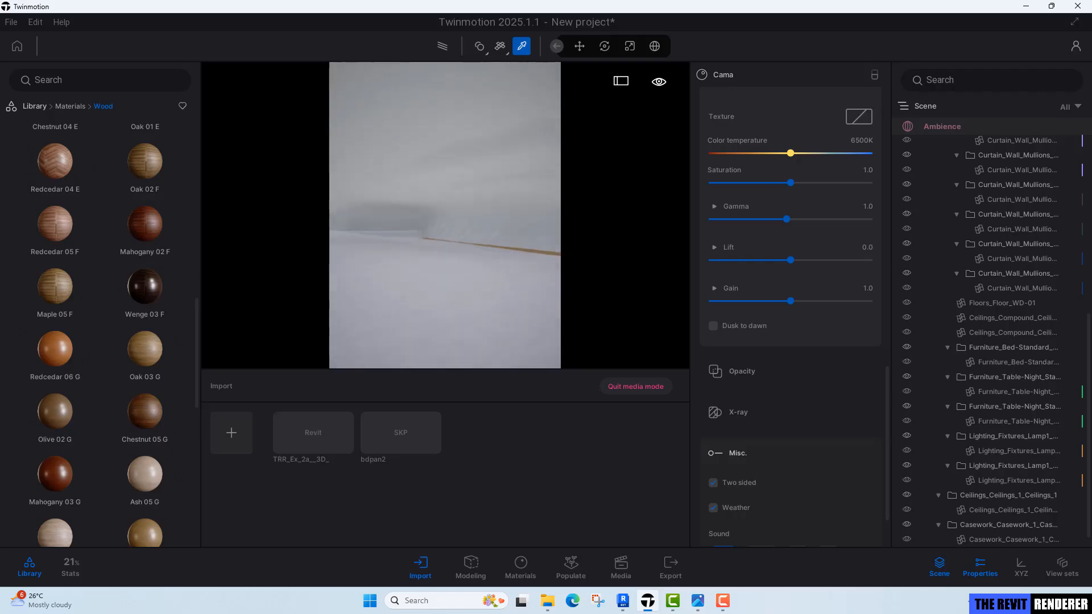
Orbit around the imported bed to inspect its bedding and frame from several angles.
mouse_move(481, 204)
right_mouse_down()
mouse_move(478, 228)
mouse_move(453, 234)
mouse_move(455, 251)
mouse_move(481, 203)
right_mouse_up()
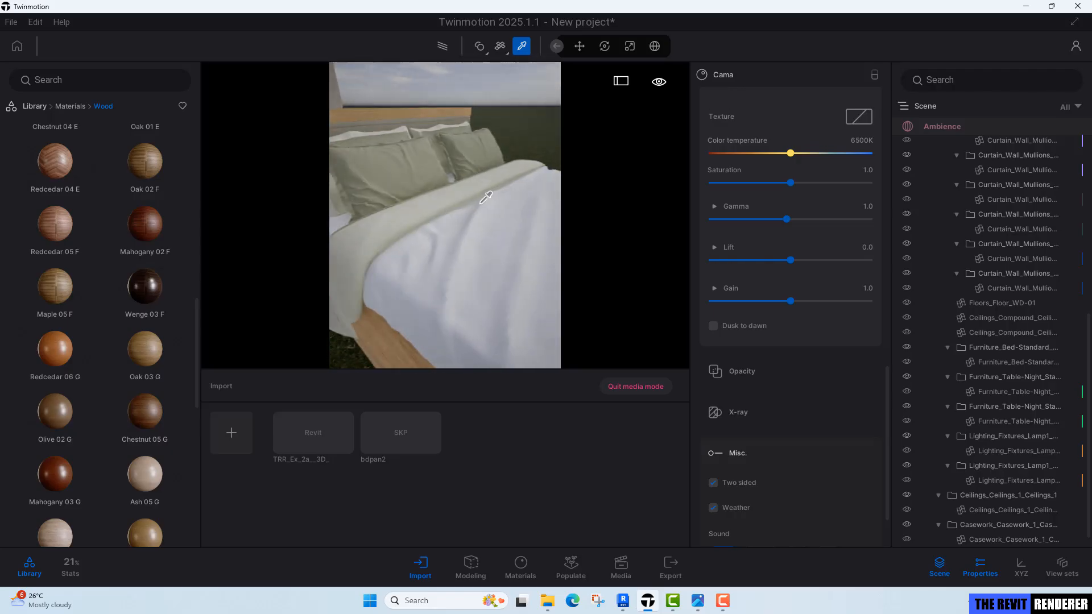
scroll(480, 204, "down", 2)
scroll(480, 204, "up", 5)
scroll(489, 281, "down", 3)
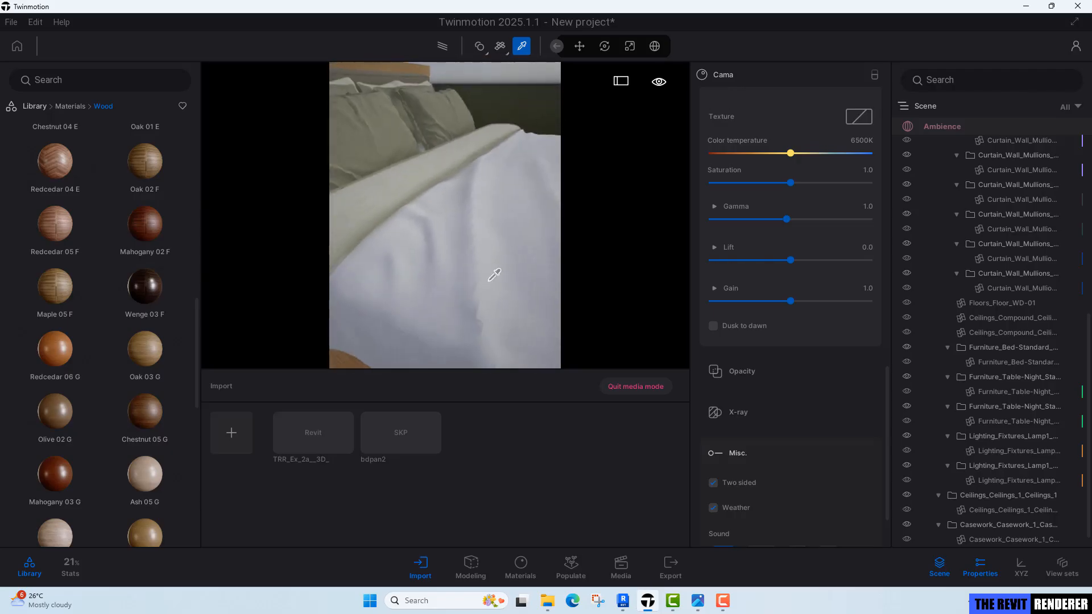
scroll(484, 242, "down", 4)
scroll(467, 225, "up", 4)
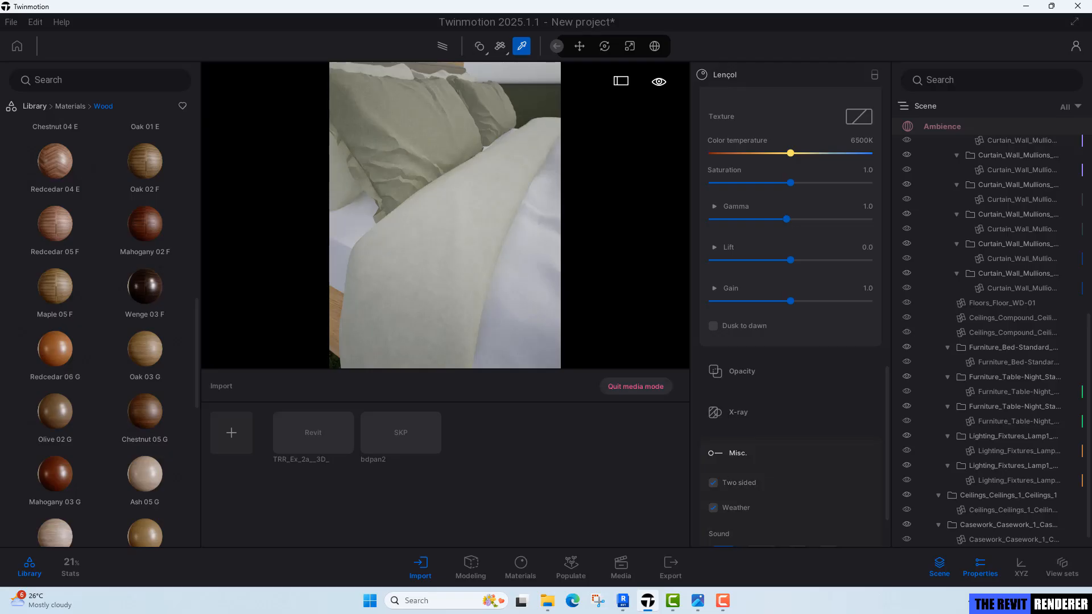
right_click_drag(484, 233, 438, 211)
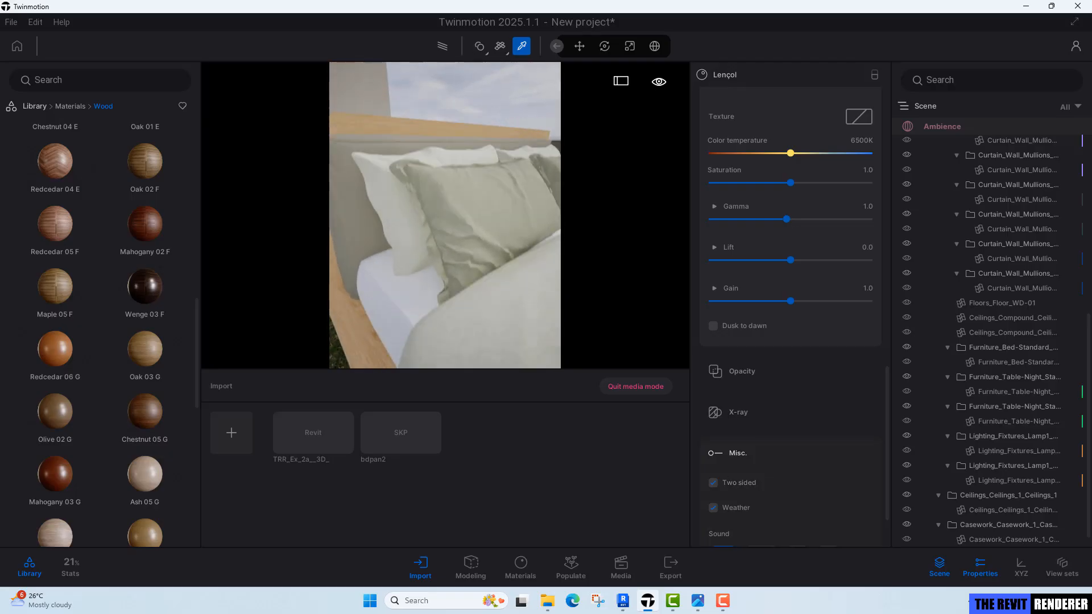
key("s")
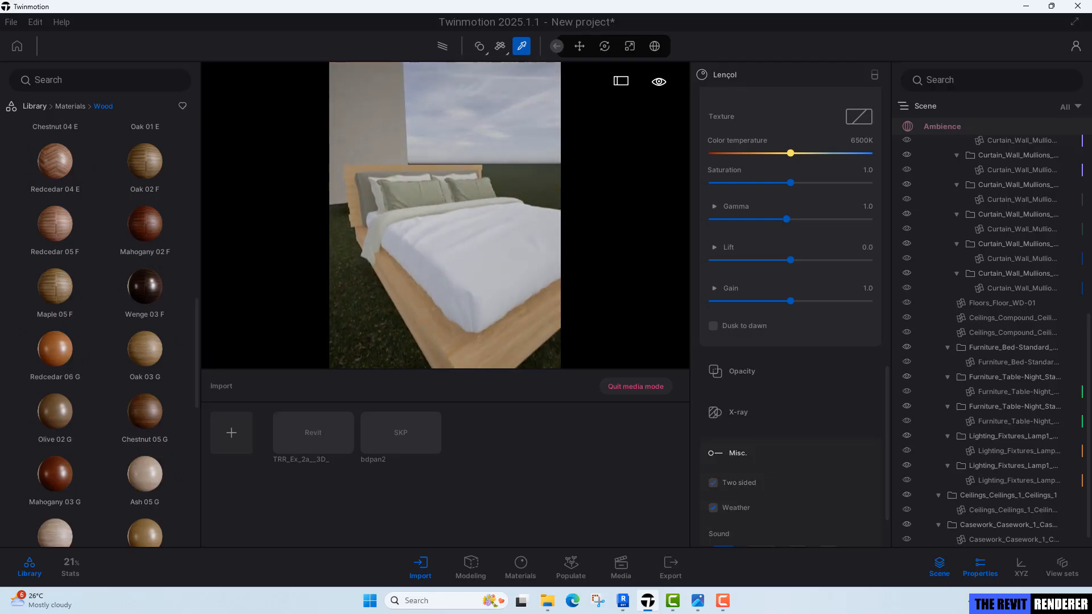
right_click_drag(445, 216, 384, 205)
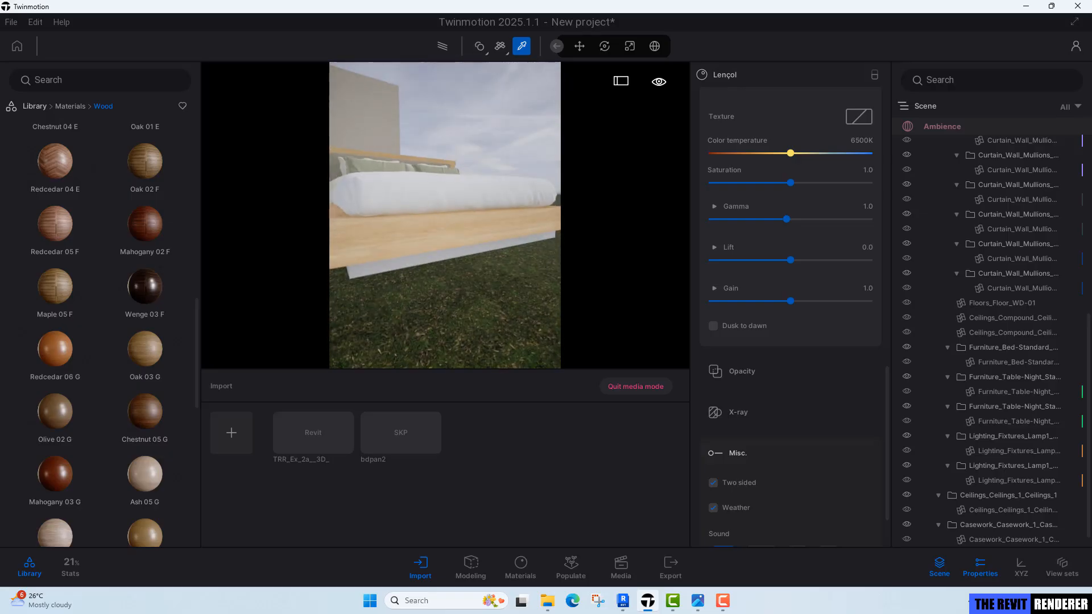
middle_click_drag(432, 193, 455, 225, "shift")
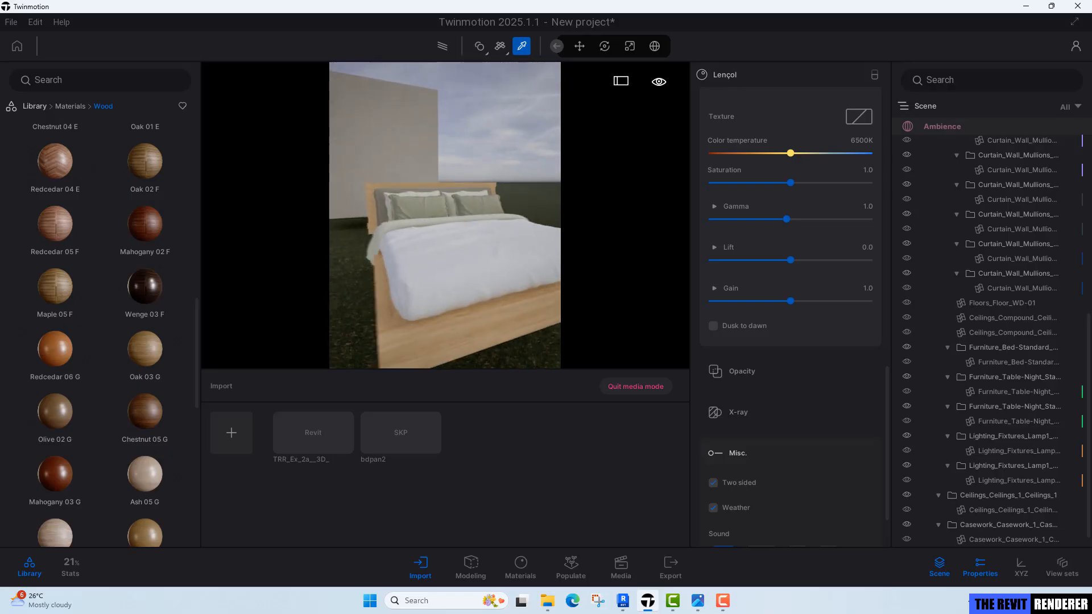
key("Escape")
key("w")
right_click_drag(458, 227, 434, 251)
key("w")
key("s")
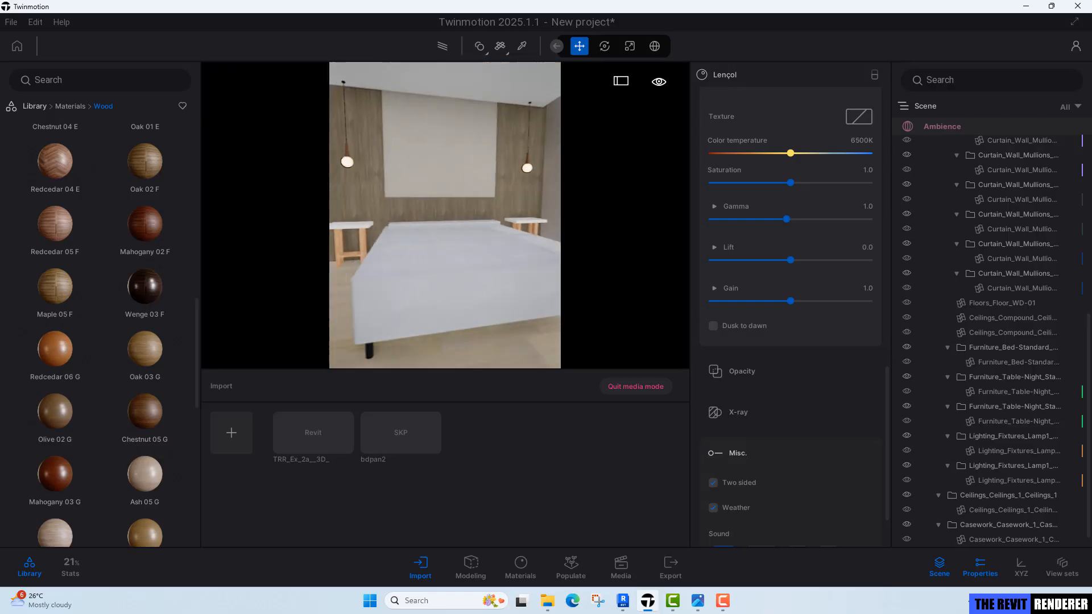
key("s")
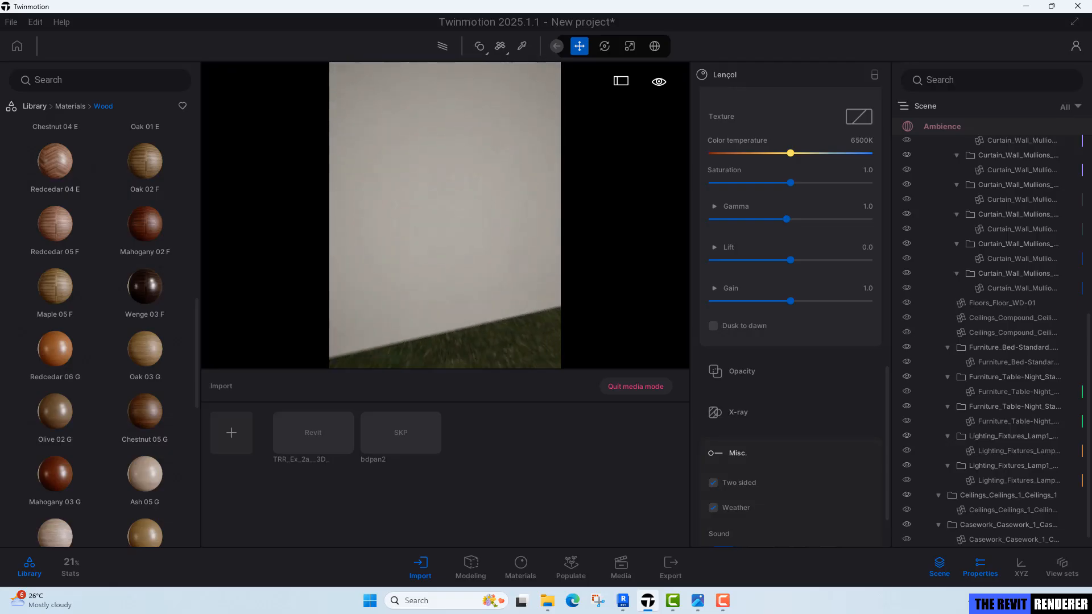
key("s")
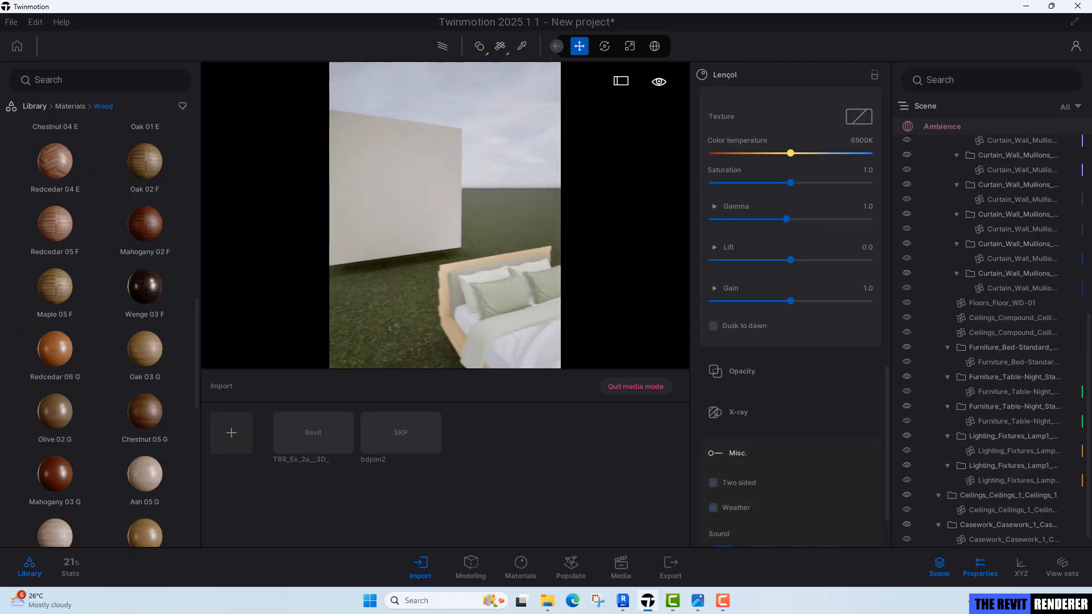
key("s")
Switch to Revit and open the Level 1 floor plan to examine the bed's placement in the room.
left_click(623, 601)
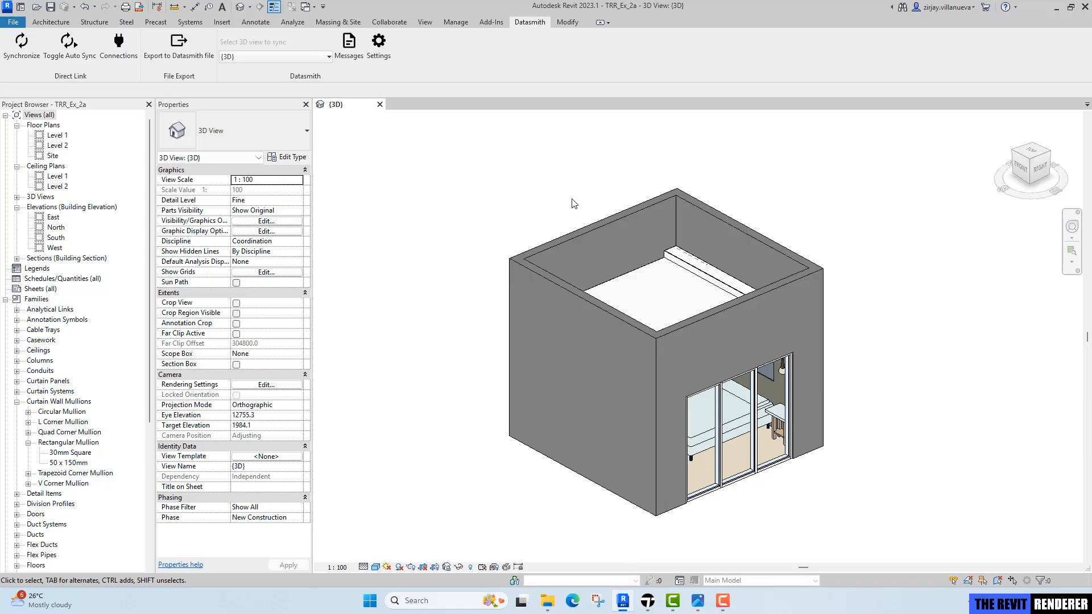
double_click(57, 136)
scroll(486, 348, "up", 5)
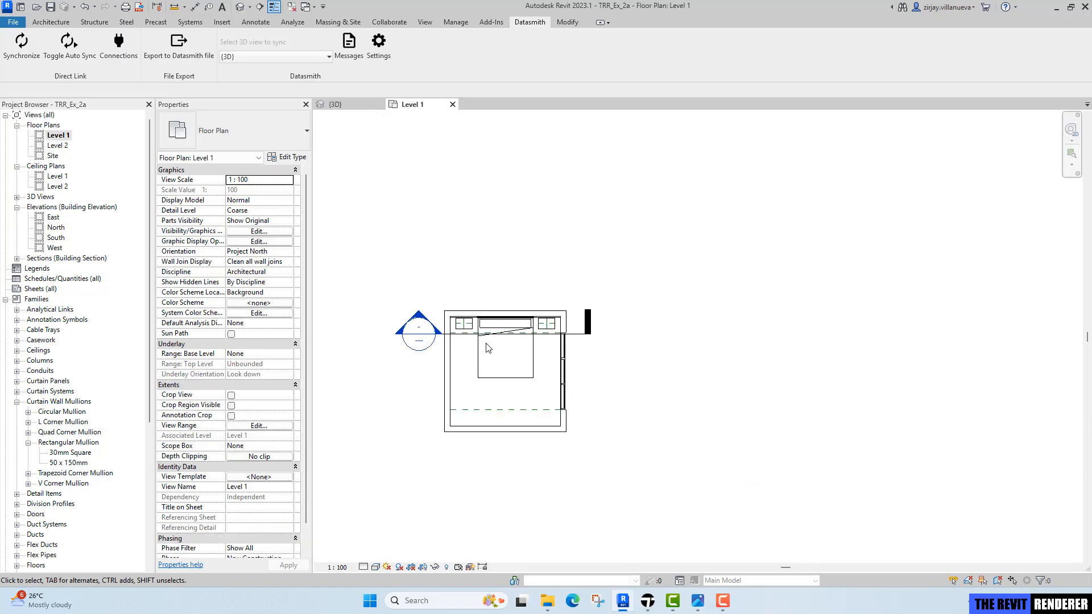
scroll(486, 347, "up", 2)
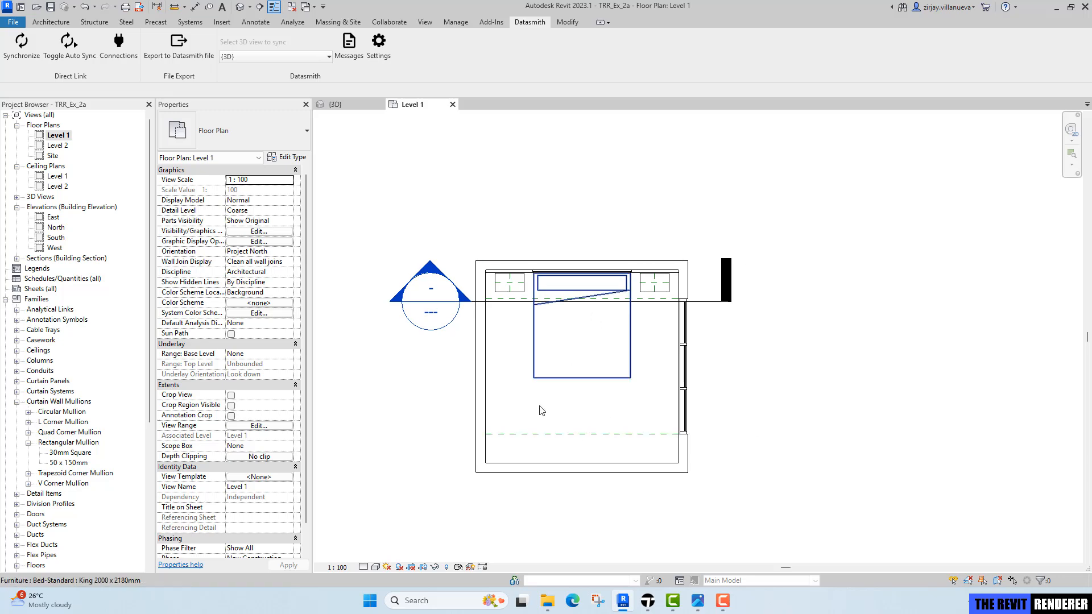
scroll(542, 288, "up", 2)
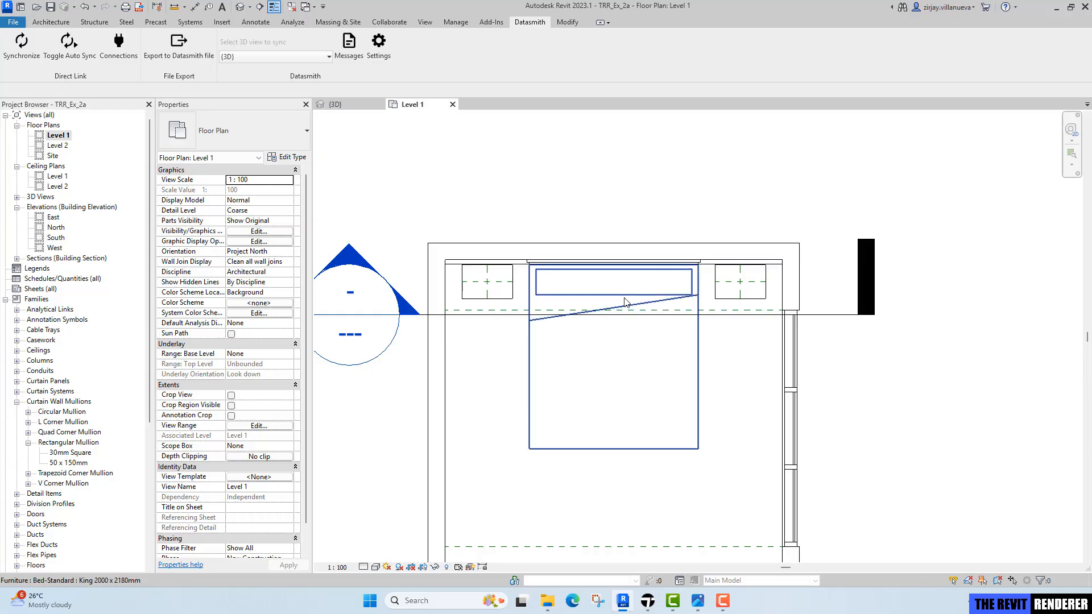
Return to Twinmotion, select the imported bdpan2 bed and open its XYZ transform values.
left_click(652, 609)
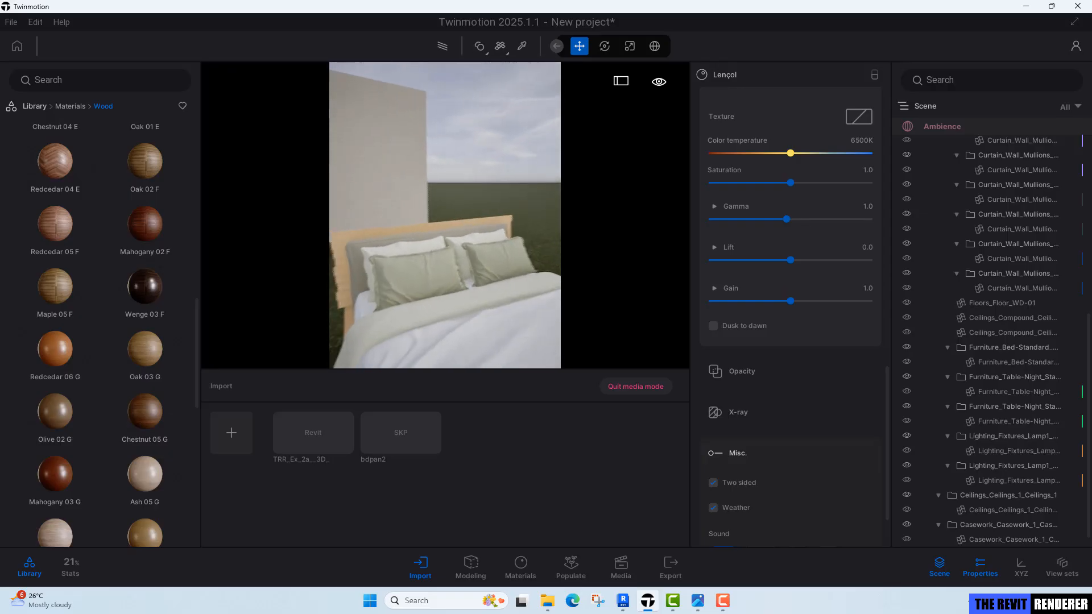
left_click(462, 238)
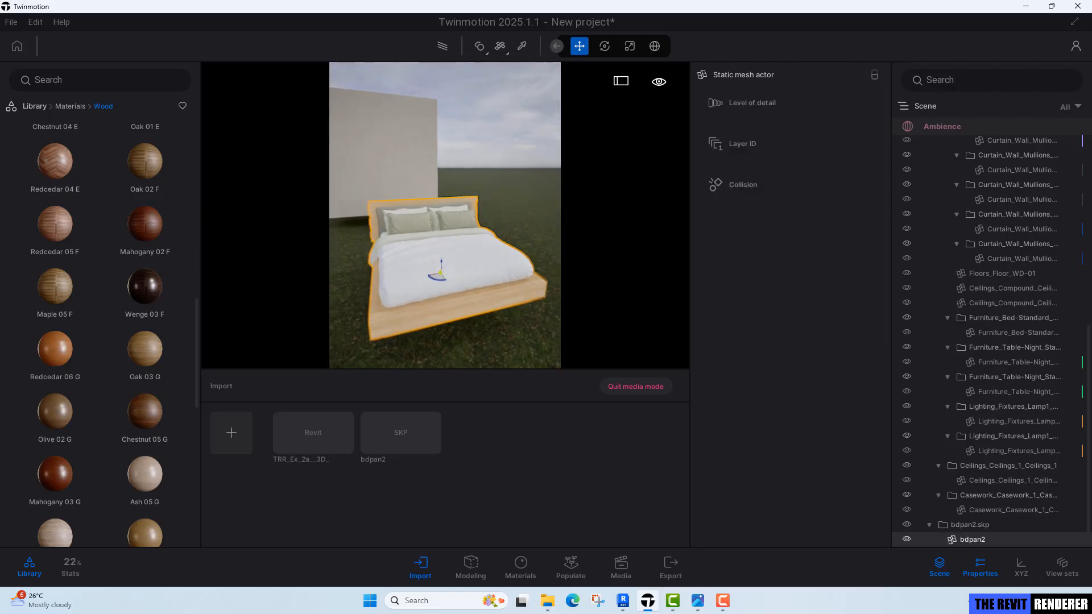
left_click(1022, 568)
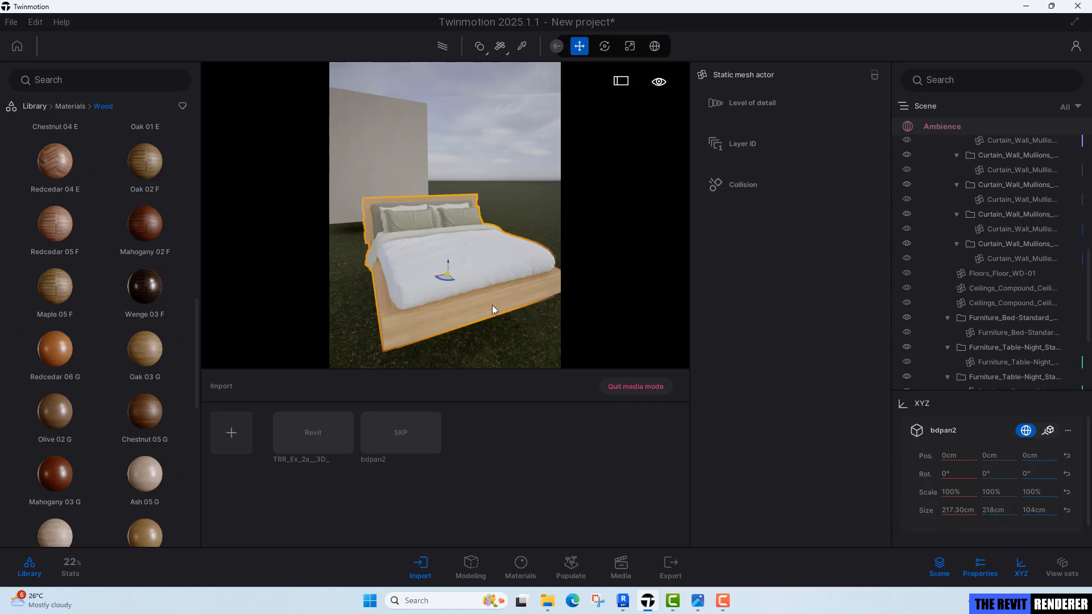
mouse_move(466, 291)
middle_mouse_down("shift")
mouse_move(441, 302)
mouse_move(412, 278)
mouse_move(447, 287)
middle_mouse_up("shift")
right_click_drag(447, 287, 500, 284)
scroll(478, 279, "up", 2)
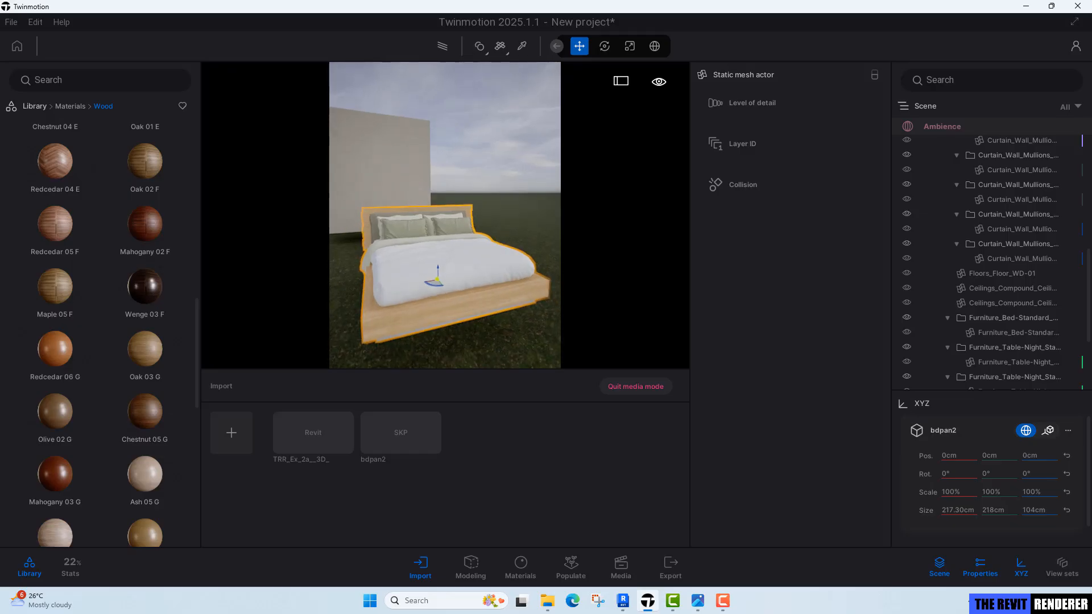
key("s")
key("a")
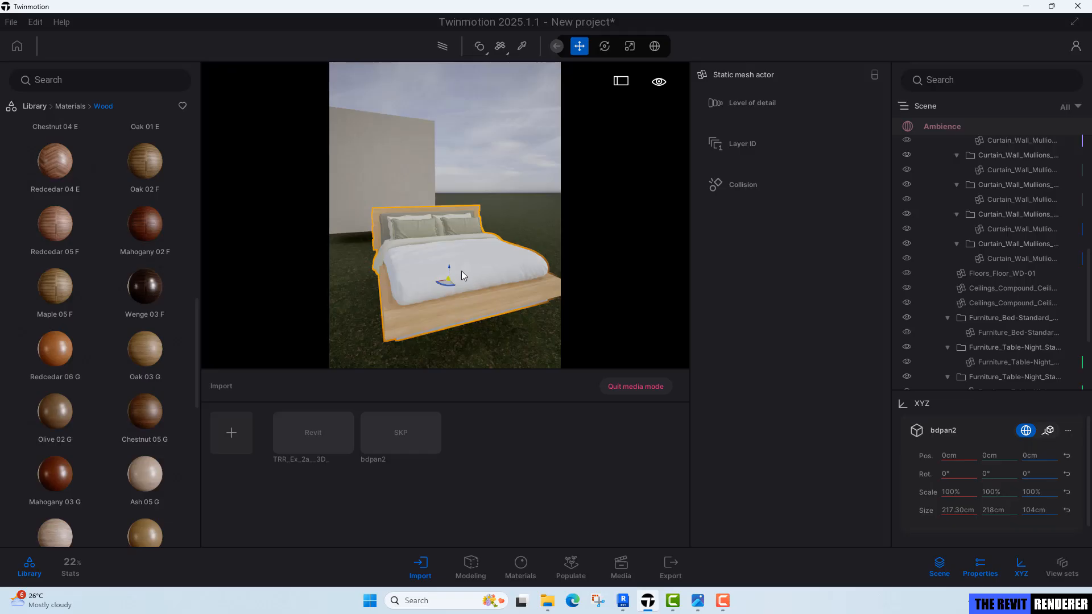
scroll(465, 271, "up", 1)
mouse_move(466, 271)
middle_mouse_down()
mouse_move(493, 271)
mouse_move(473, 265)
middle_mouse_up()
right_click_drag(472, 265, 478, 270)
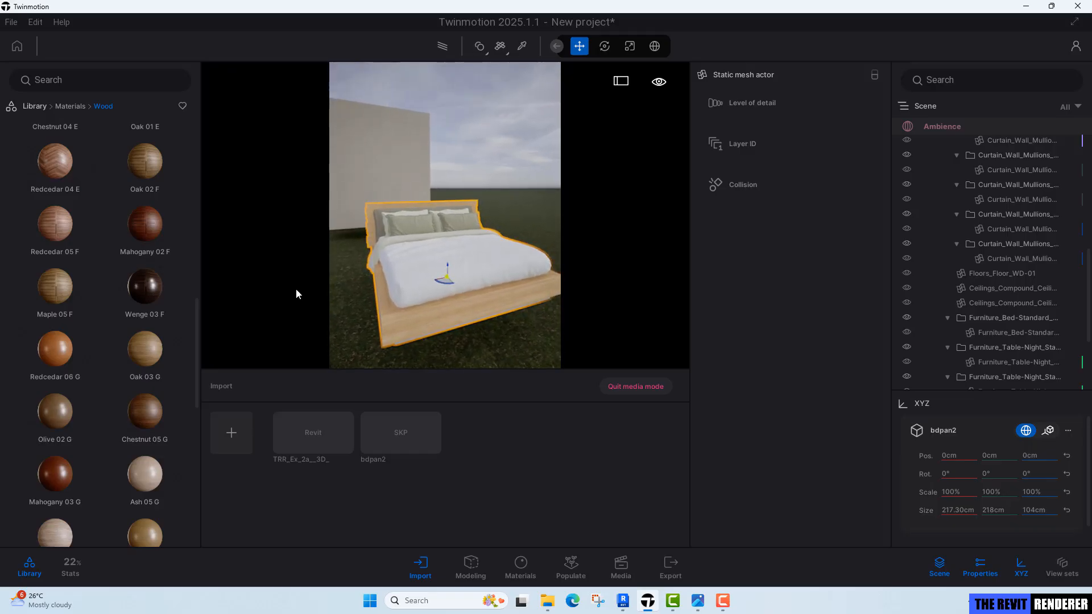
mouse_move(122, 418)
right_click_drag(460, 198, 471, 205)
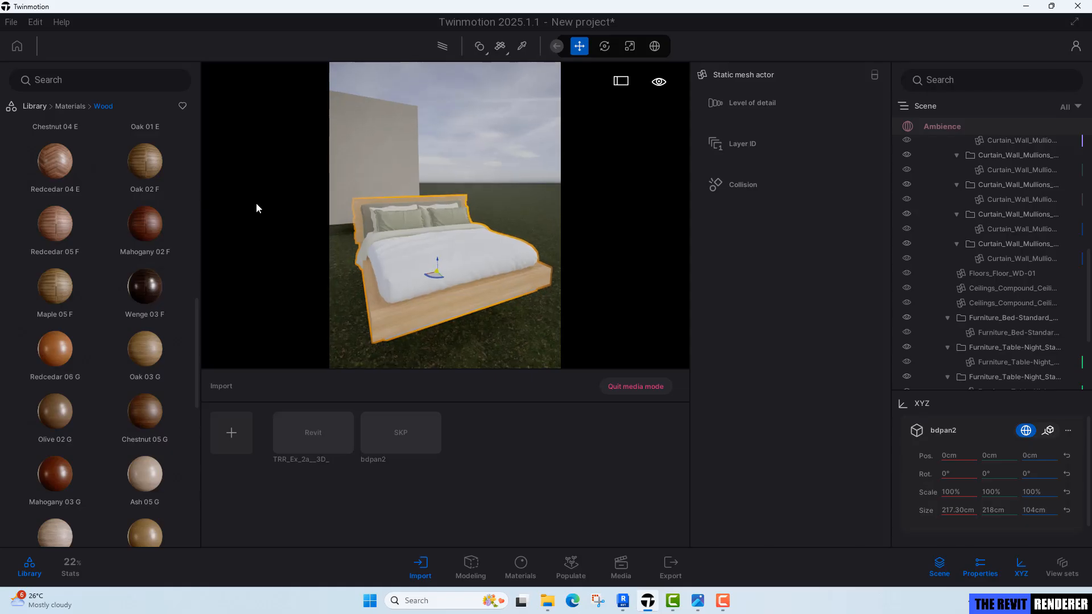
Create a new User library category named TRR_Ex_2 and open it.
left_click(34, 109)
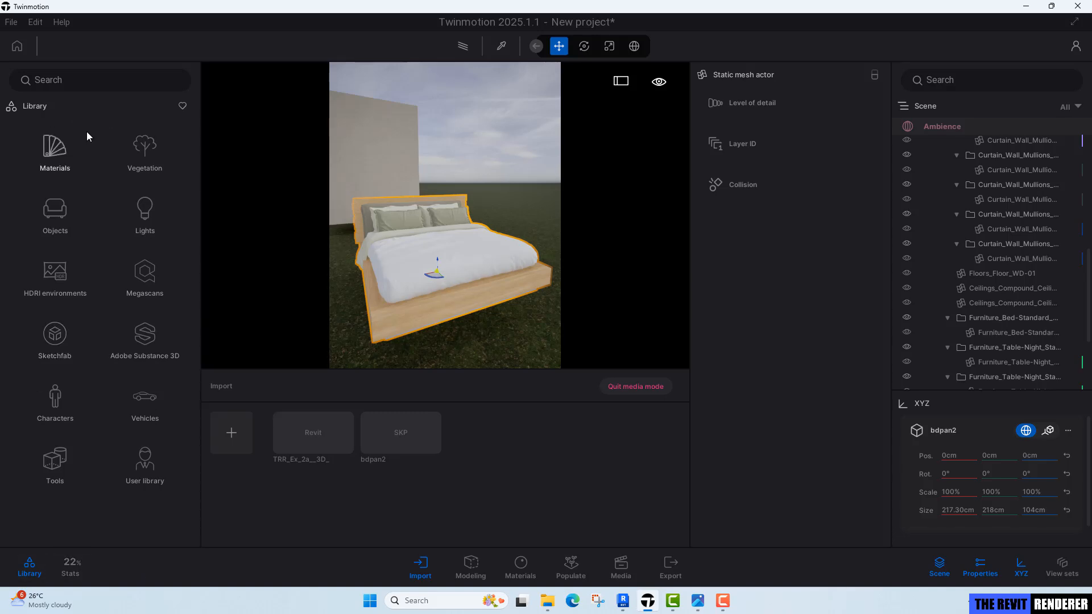
left_click(149, 479)
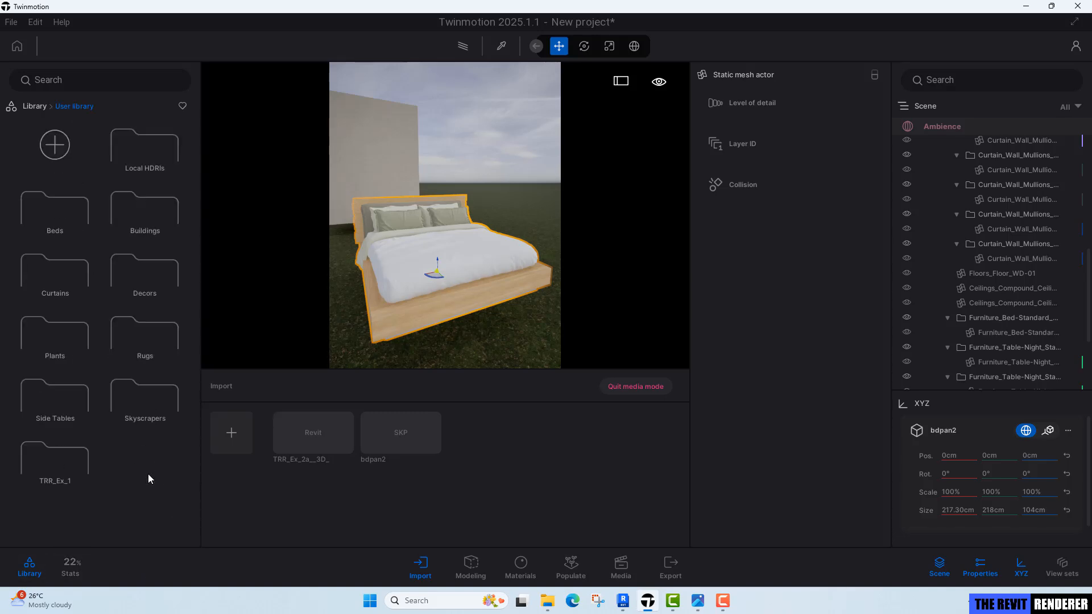
left_click(54, 149)
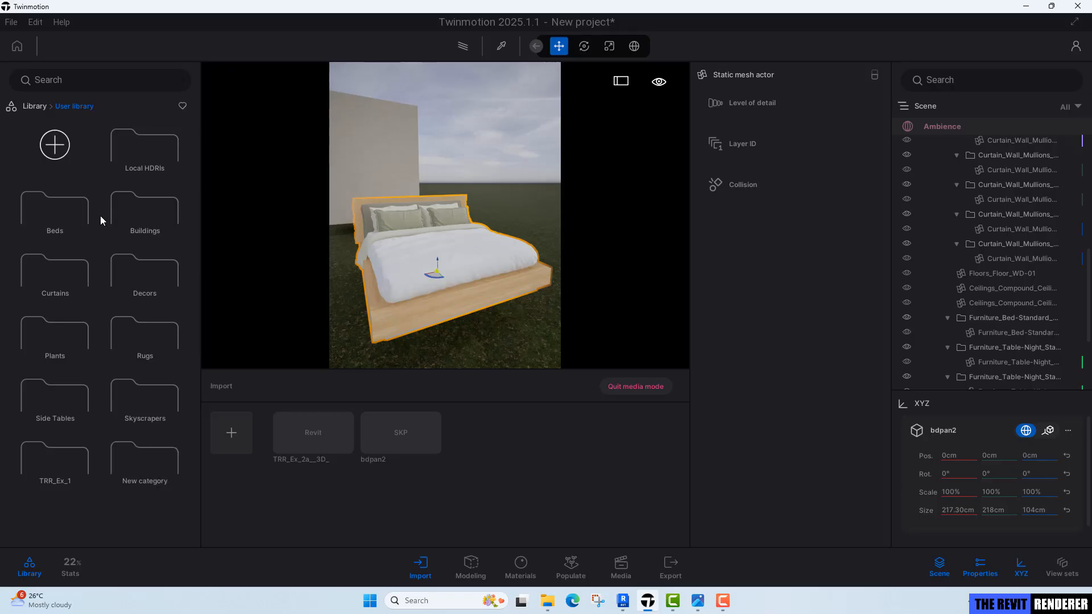
right_click(159, 461)
left_click(170, 513)
key("ctrl+a")
type("Tr")
key("Return")
left_click(174, 477)
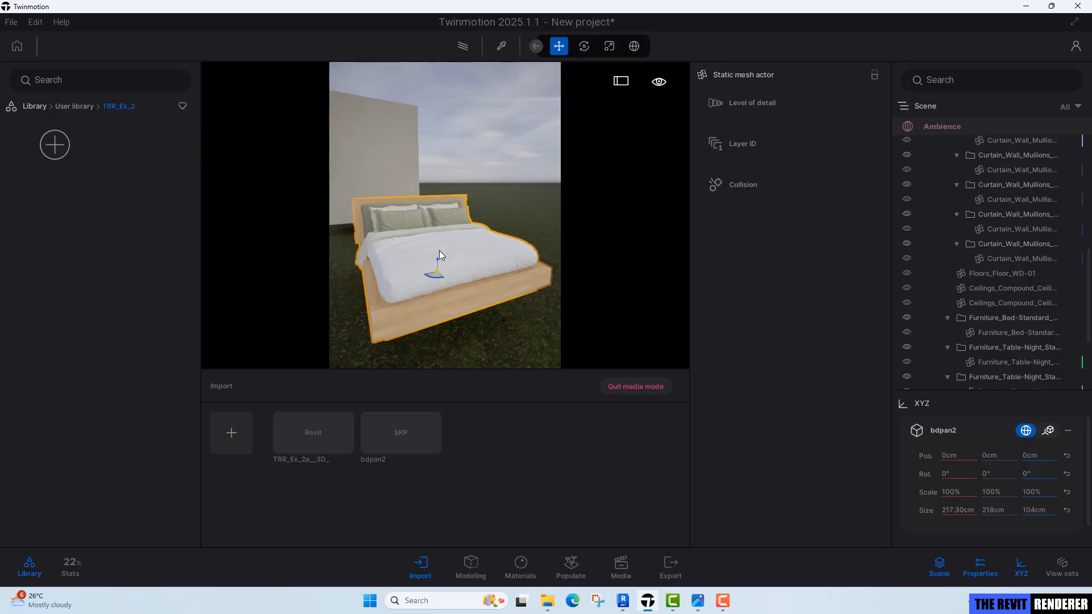
Add the bdpan2 bed to the TRR_Ex_2 user library category.
left_click(1011, 574)
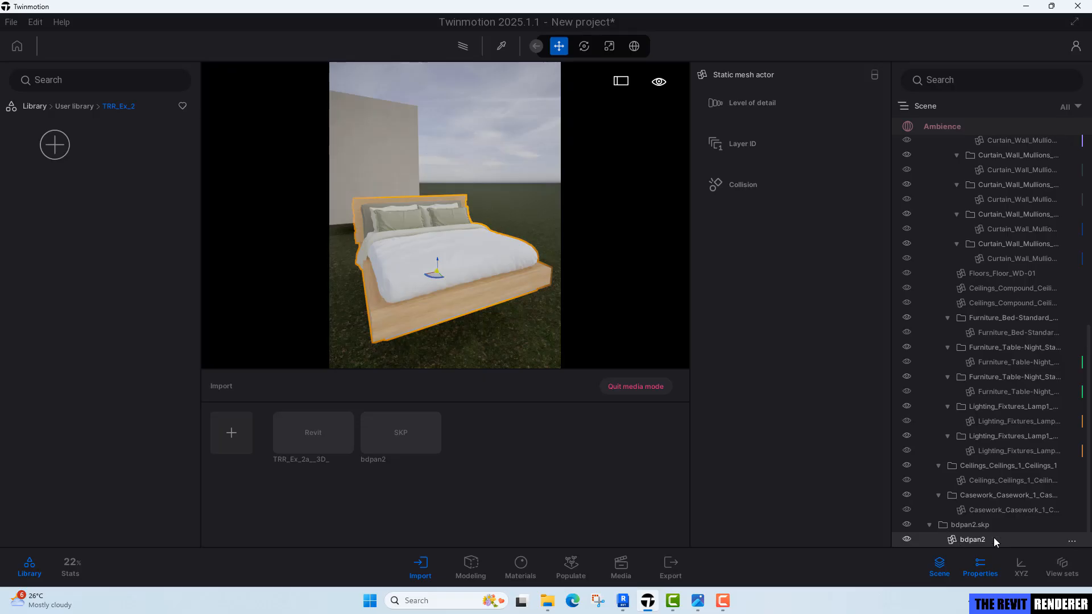
left_click(1072, 543)
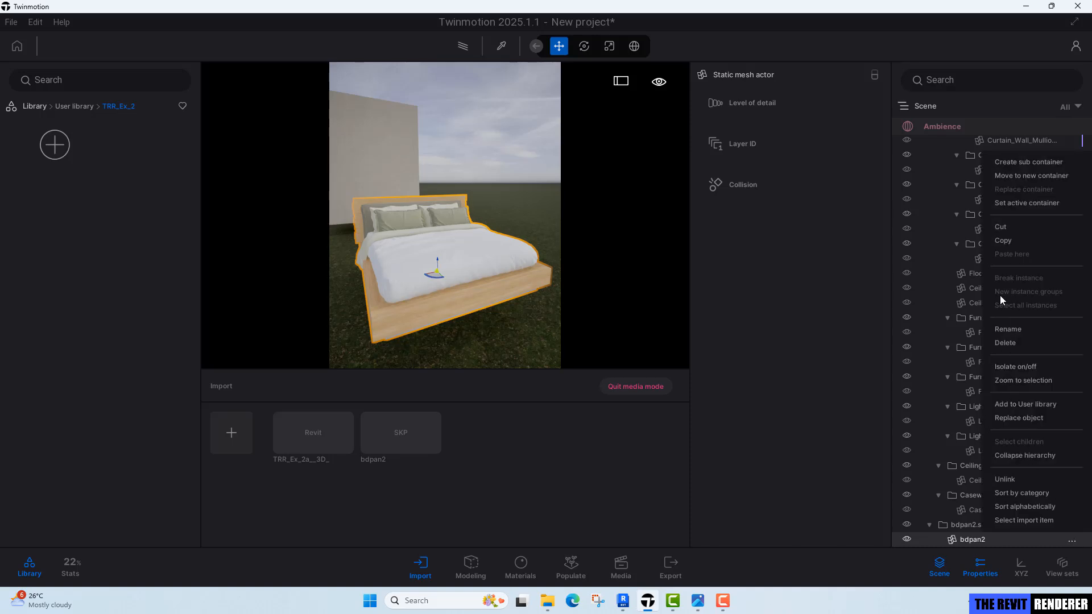
left_click(1041, 404)
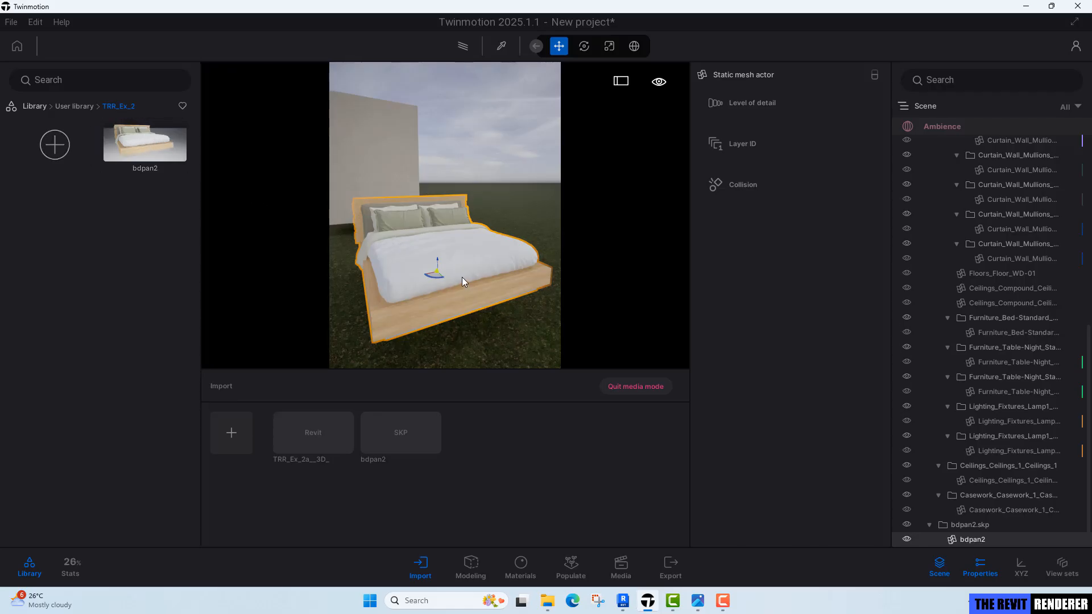
Delete the imported bdpan2 model from the scene and remove its bdpan2 import entry.
left_click(986, 530)
left_click(984, 535)
left_click(987, 523)
key("Delete")
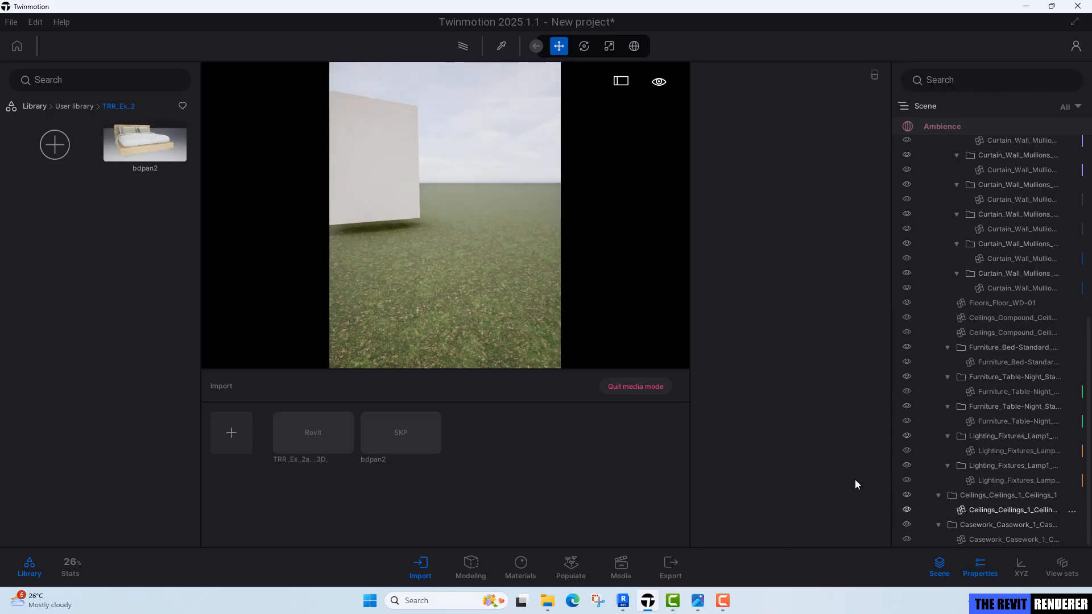
left_click(393, 415)
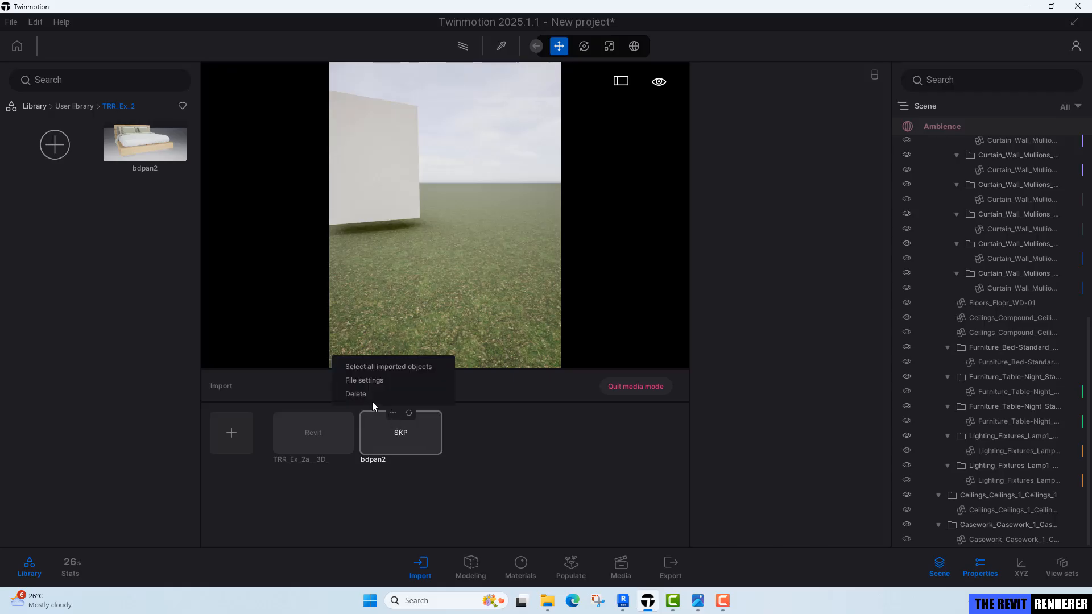
left_click(356, 394)
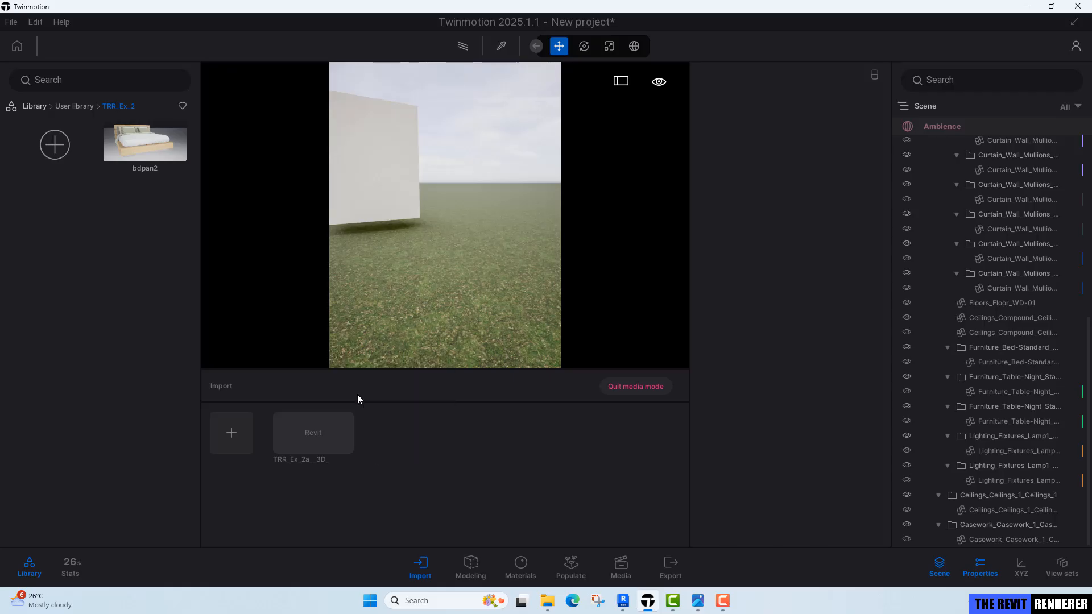
Exit media mode to view the bedroom in the full viewport.
mouse_move(462, 278)
right_mouse_down()
mouse_move(408, 254)
mouse_move(467, 278)
right_mouse_up()
key("w")
key("w")
key("s")
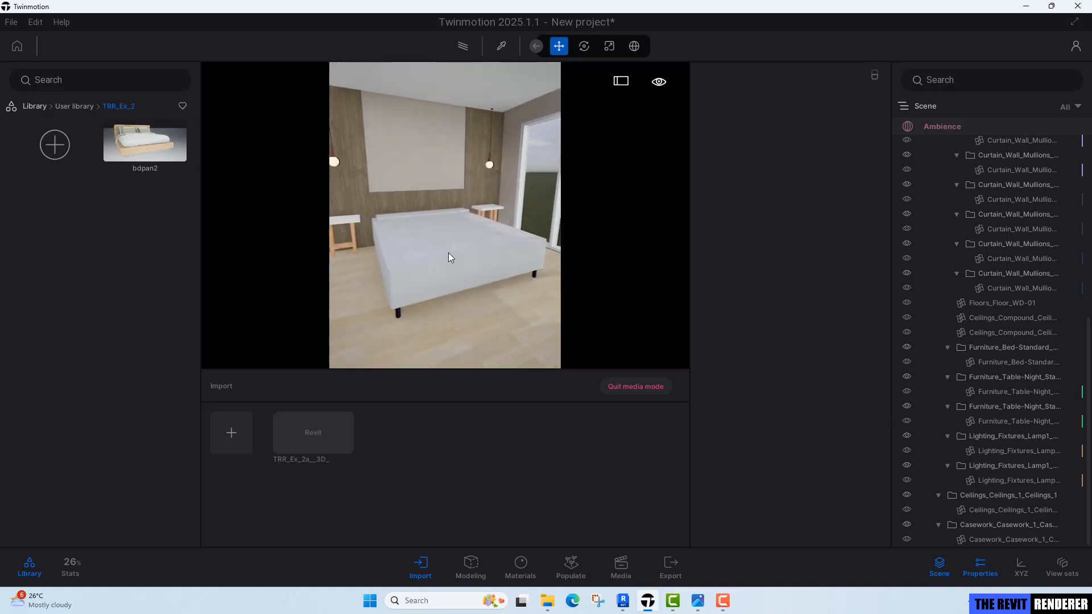
left_click(449, 253)
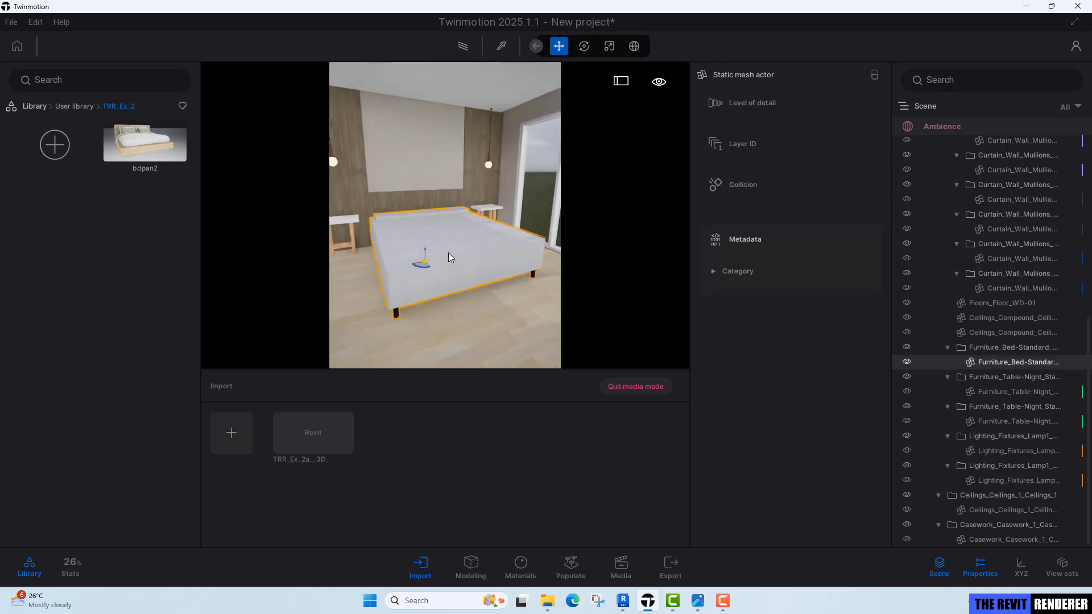
left_click(640, 389)
right_click_drag(515, 237, 529, 215)
key("Escape")
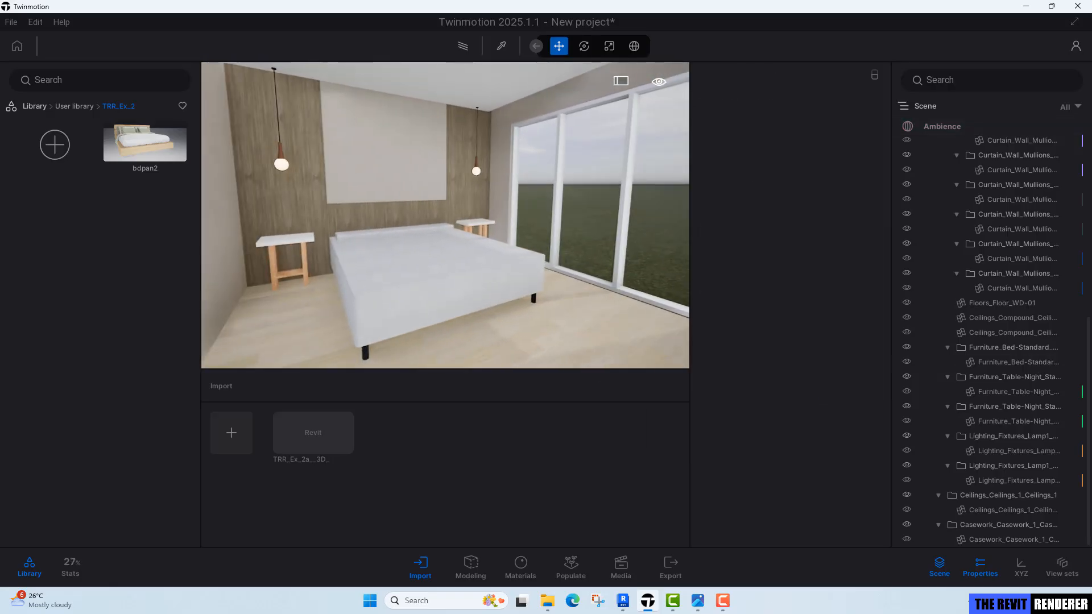
Replace the Revit bed with the bdpan2 library object, keeping its transform.
left_click(461, 271)
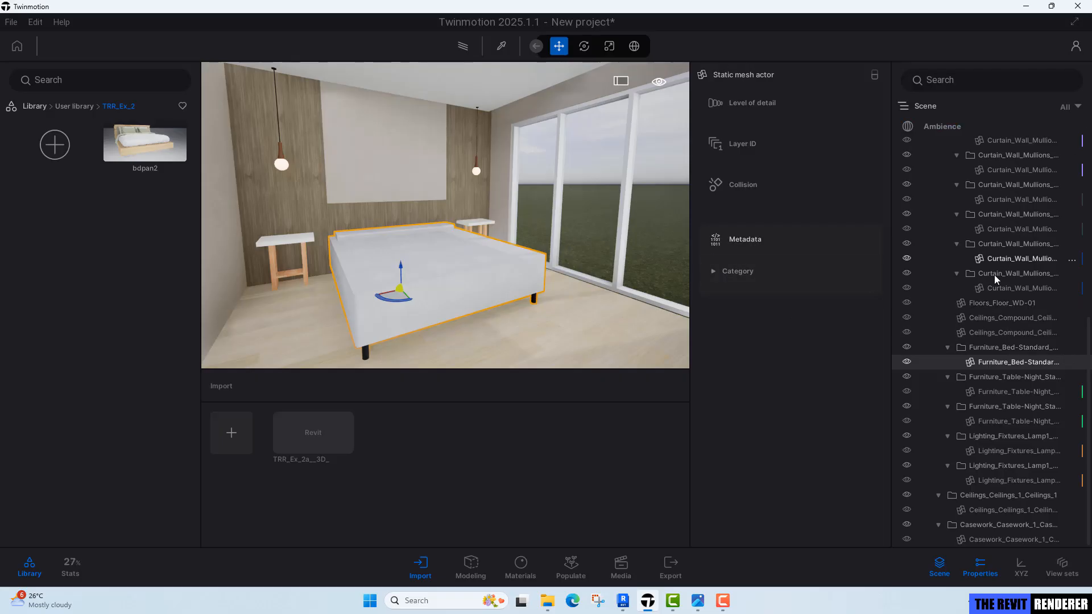
left_click(1072, 364)
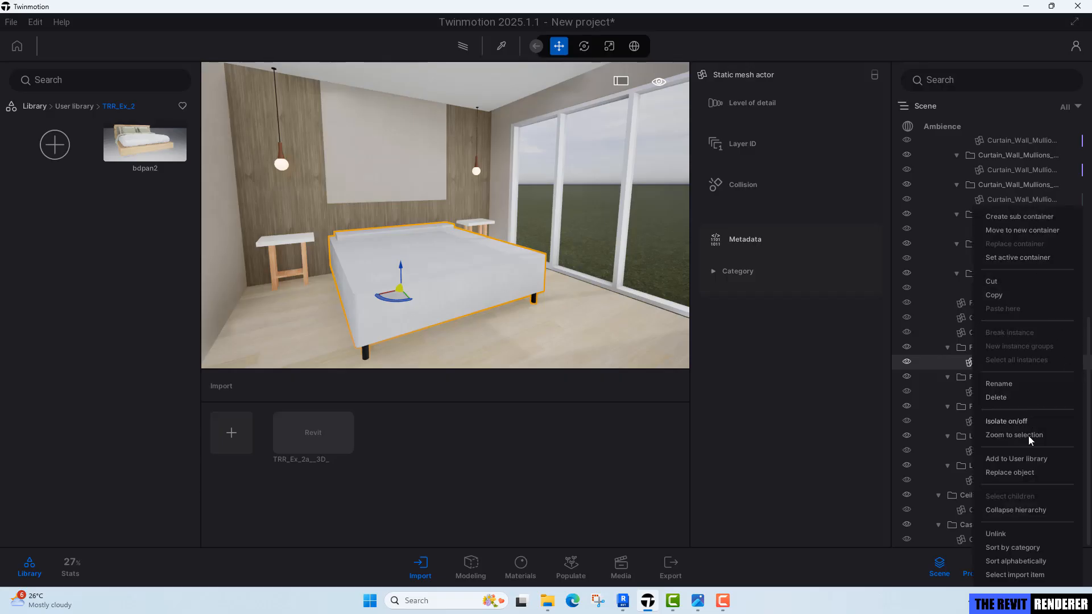
left_click(1017, 472)
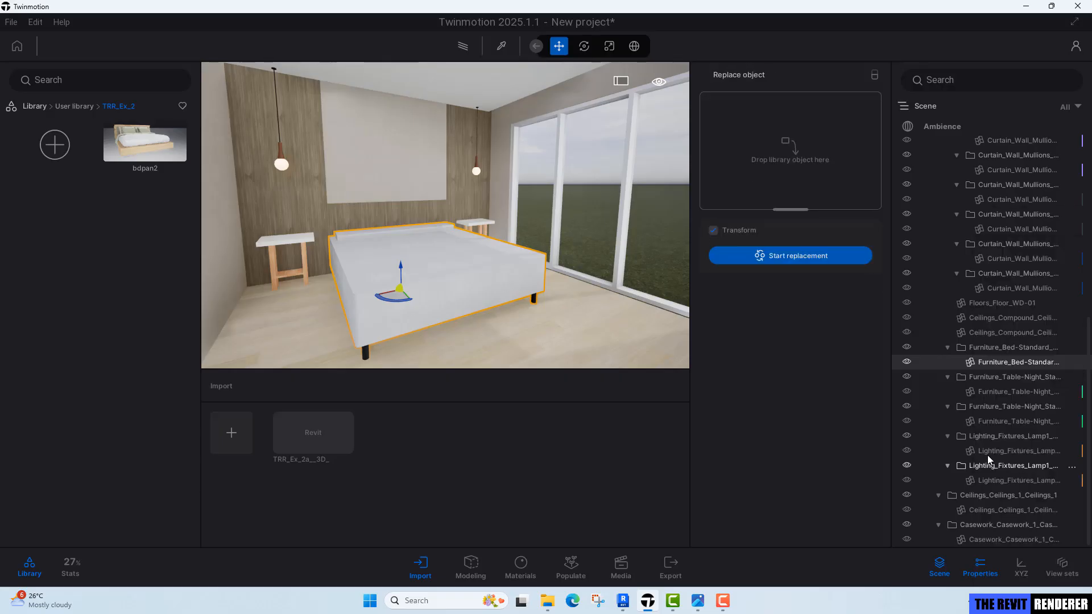
left_click_drag(141, 142, 783, 135)
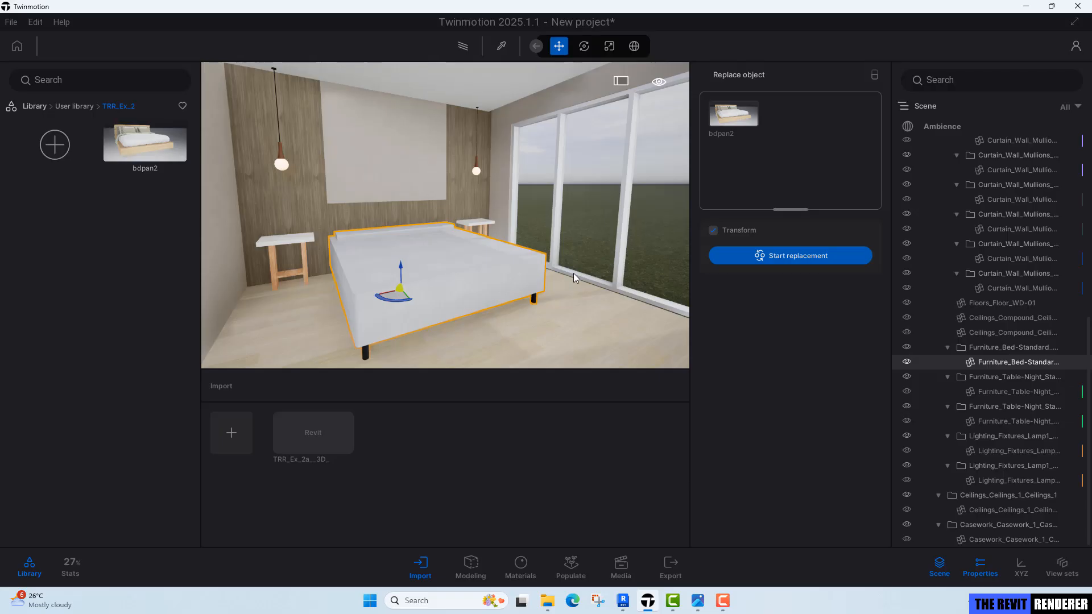
left_click(801, 257)
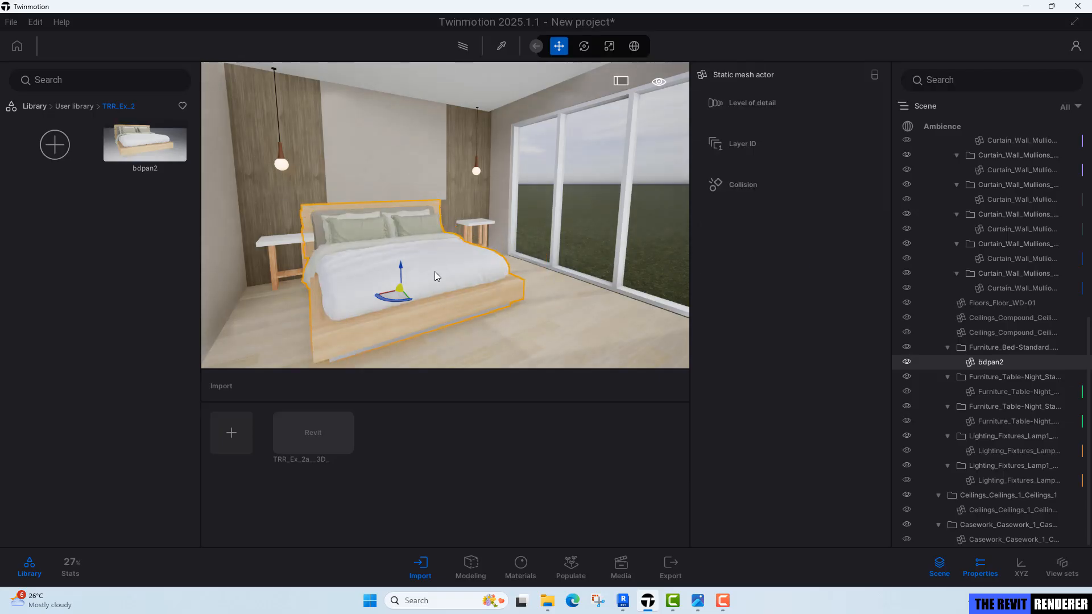
Inspect the replaced bed's placement in the room from above and from the side.
middle_click_drag(434, 272, 393, 307, "shift")
middle_click_drag(435, 239, 412, 293, "shift")
middle_click_drag(421, 256, 433, 242, "shift")
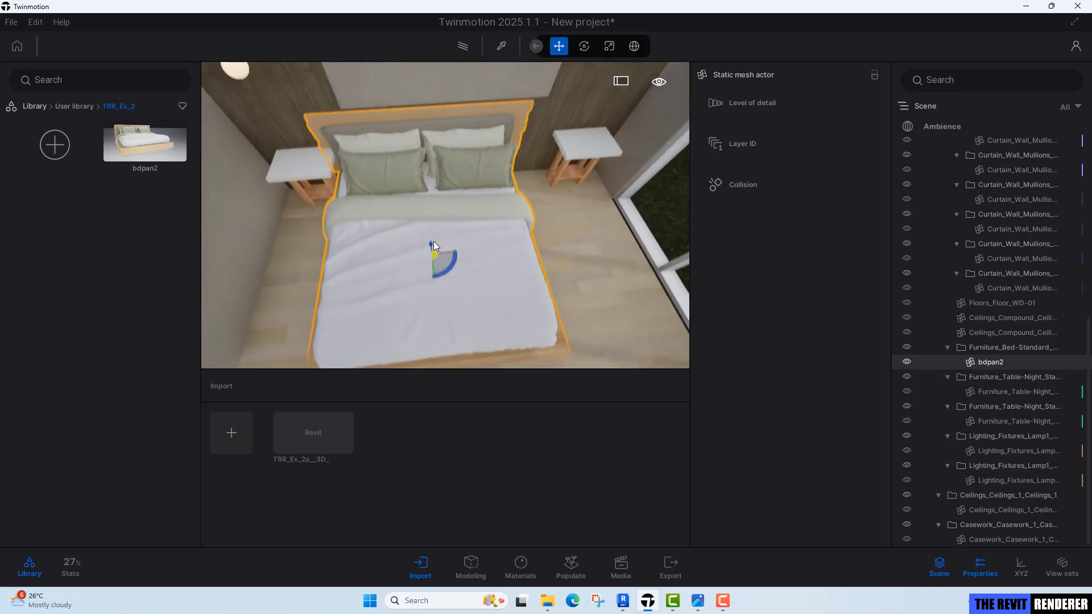
scroll(424, 218, "up", 3)
scroll(424, 217, "down", 3)
scroll(423, 218, "up", 1)
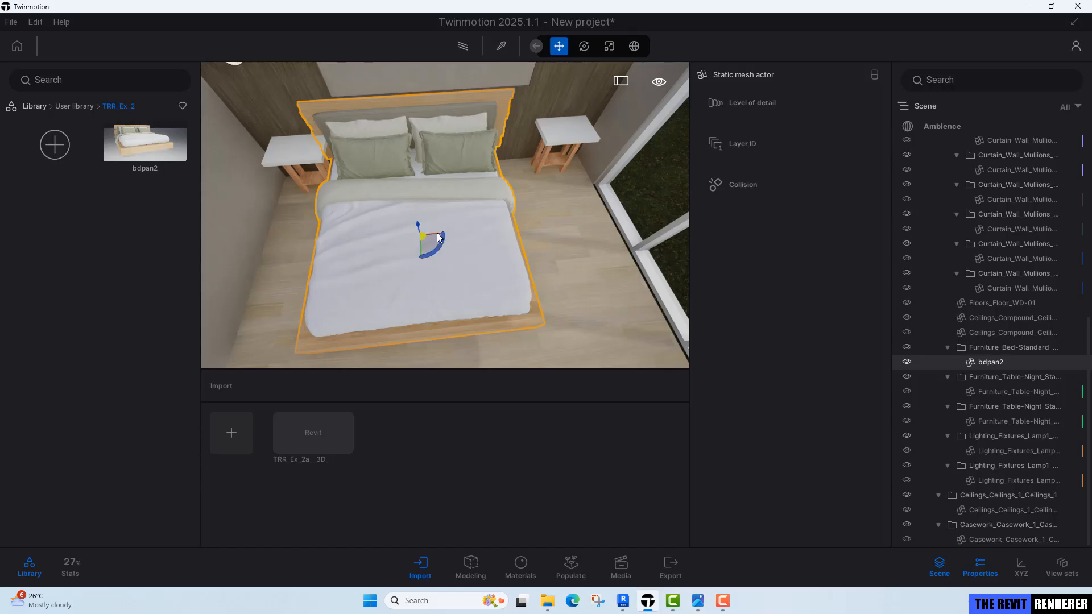
left_click_drag(438, 237, 459, 234)
right_click_drag(458, 234, 548, 230)
key("Escape")
right_click_drag(523, 96, 514, 269)
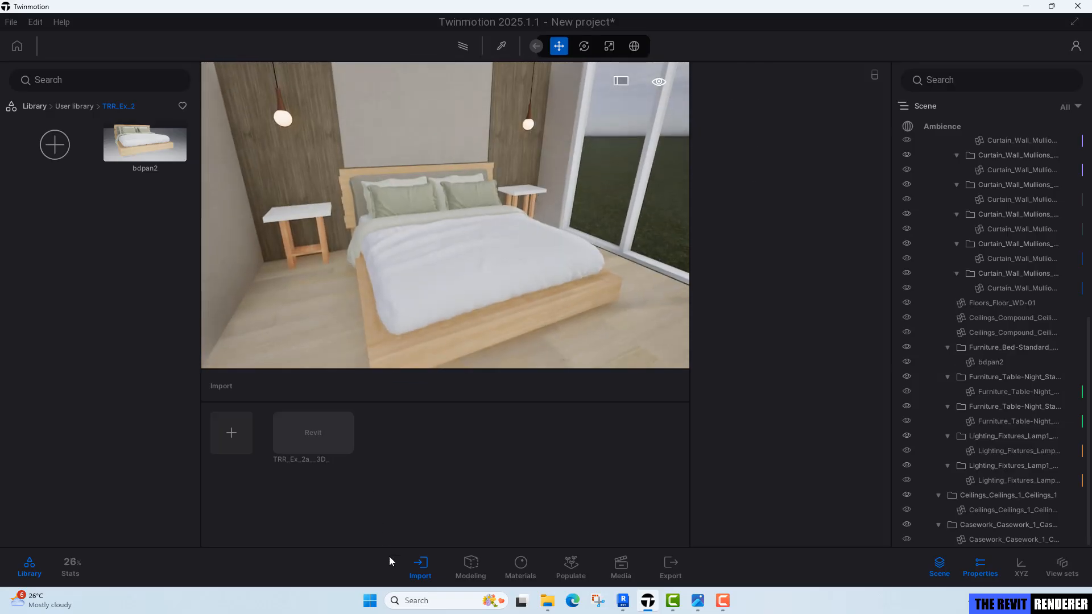
Import the SIDE+TABLE+01 SketchUp model, using the scene material for conflicting materials.
left_click(233, 434)
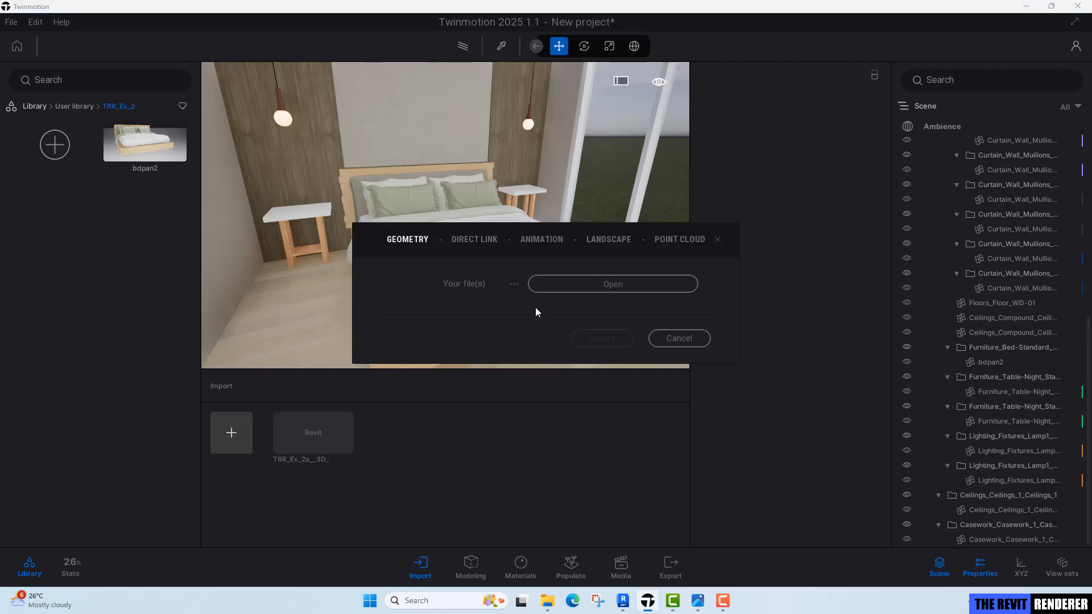
left_click(575, 285)
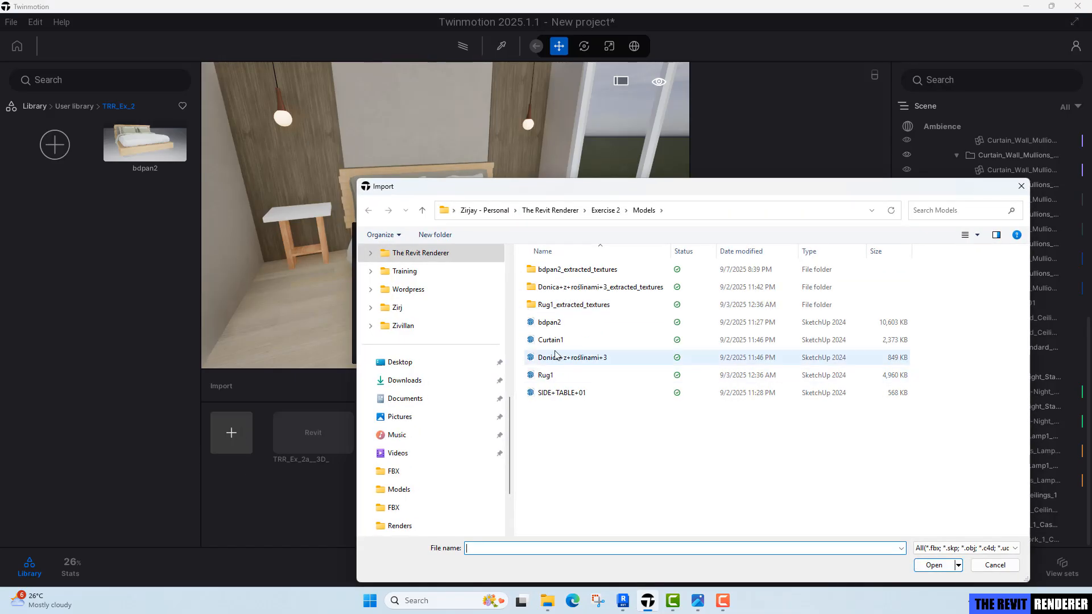
left_click(570, 394)
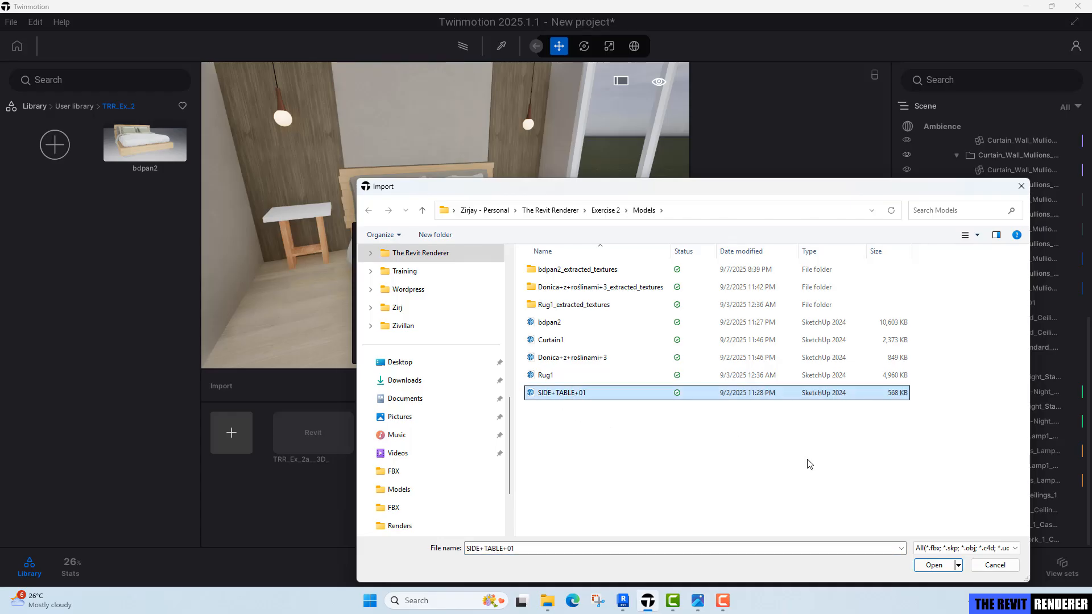
left_click(954, 566)
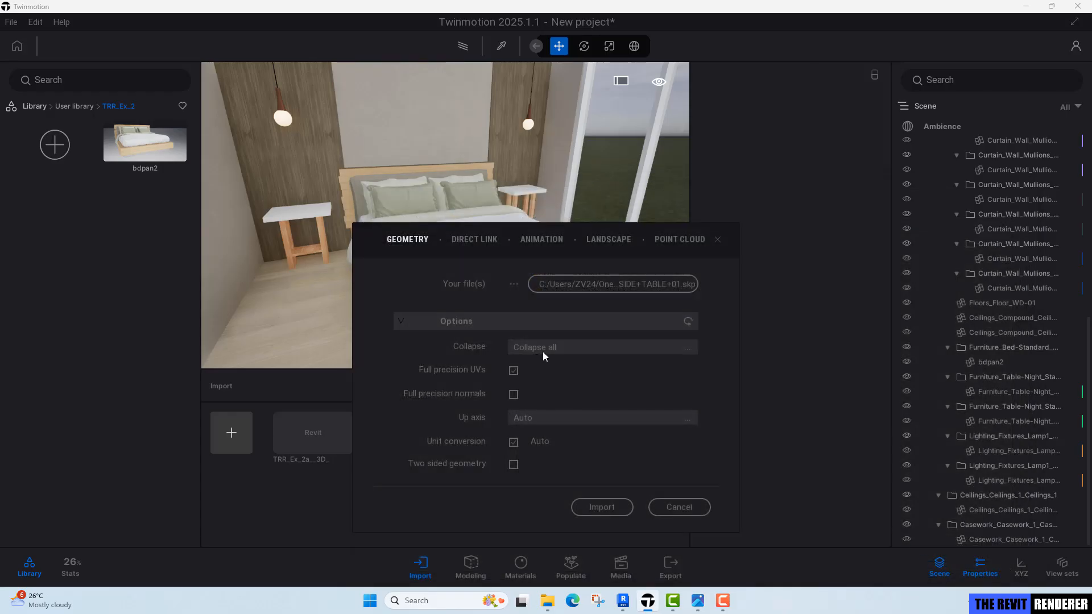
left_click(608, 512)
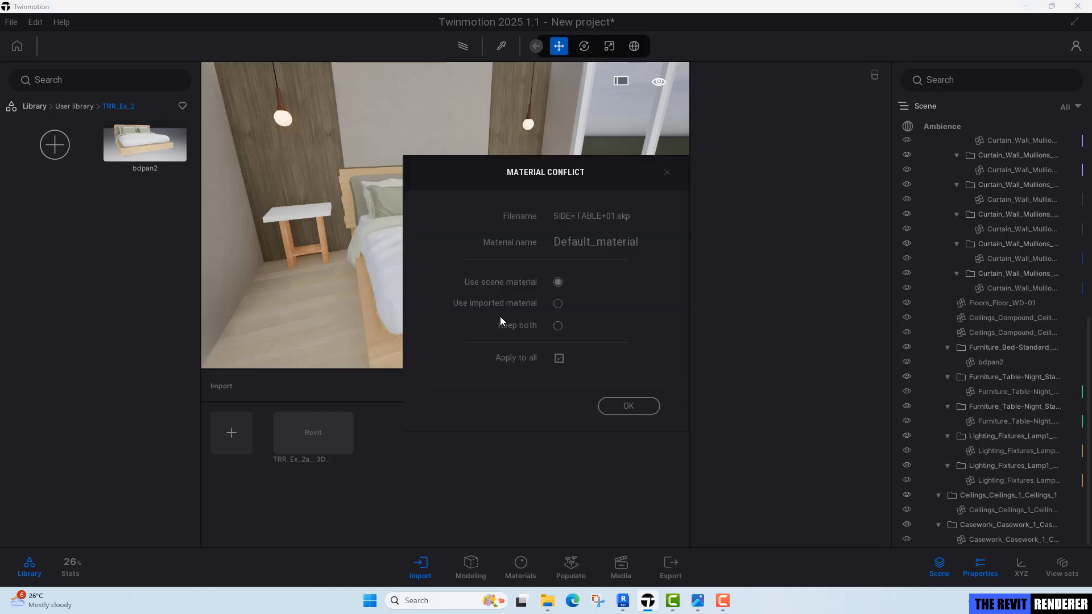
left_click(558, 282)
left_click(620, 406)
Expand the SIDE+TABLE+01.skp container and zoom to the side table mesh.
scroll(1000, 463, "down", 2)
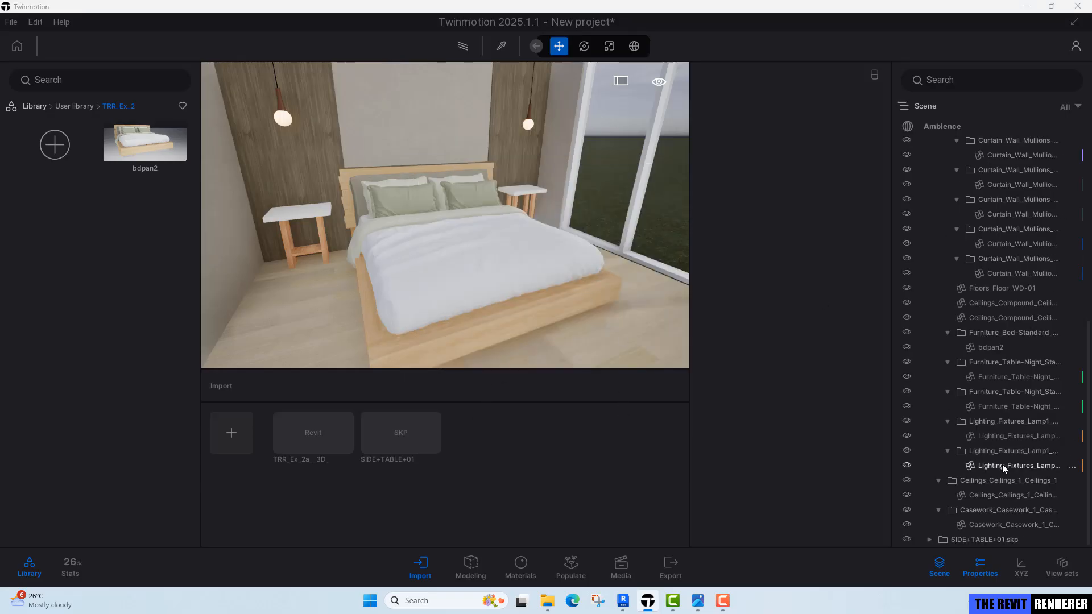
key("s")
right_click_drag(466, 274, 441, 249)
key("q")
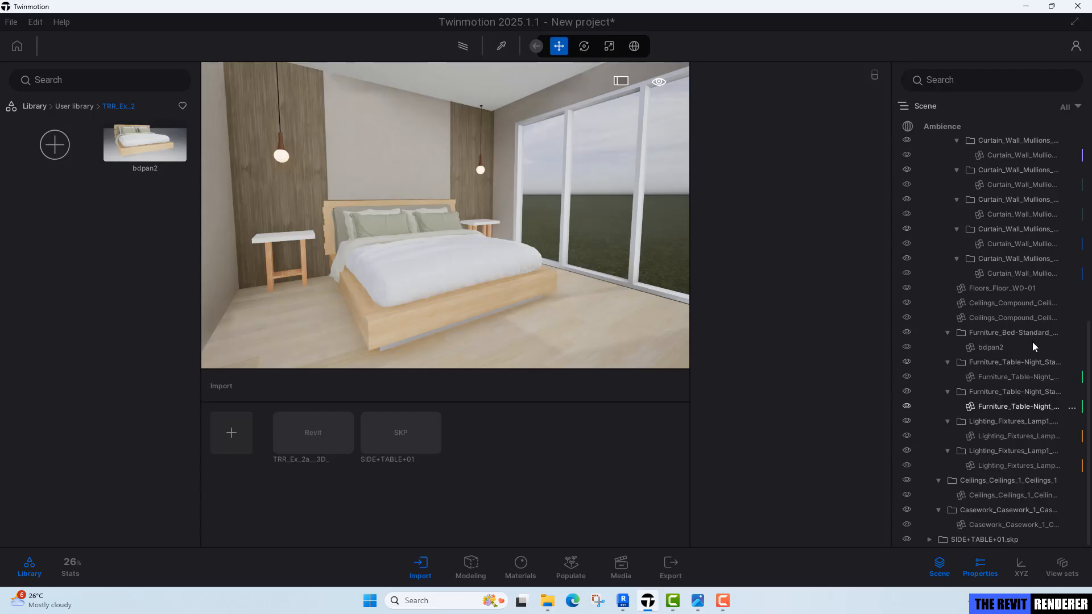
left_click(931, 541)
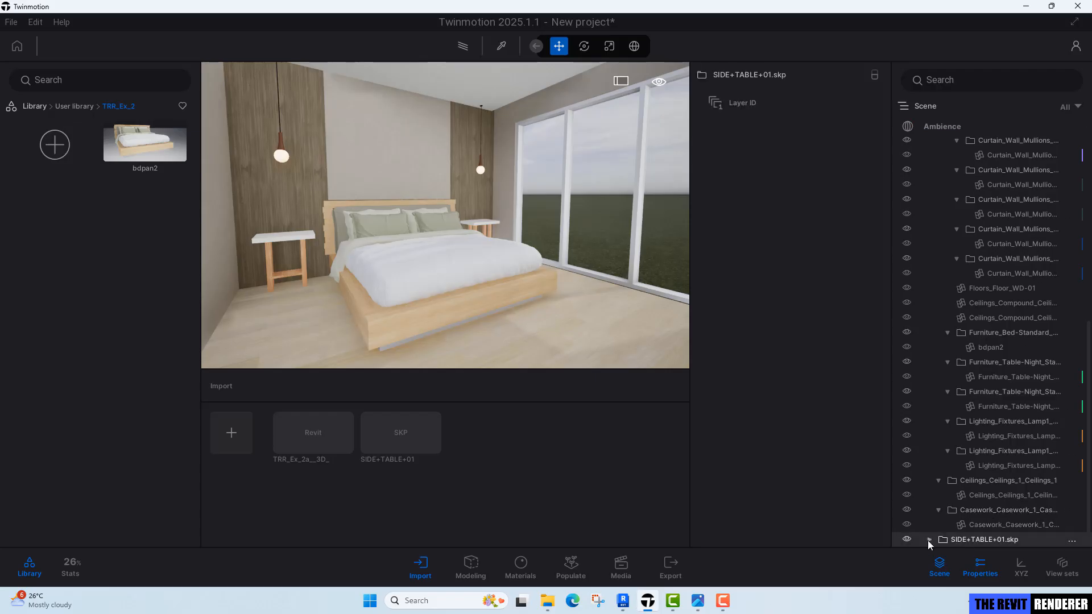
left_click(931, 540)
left_click(982, 540)
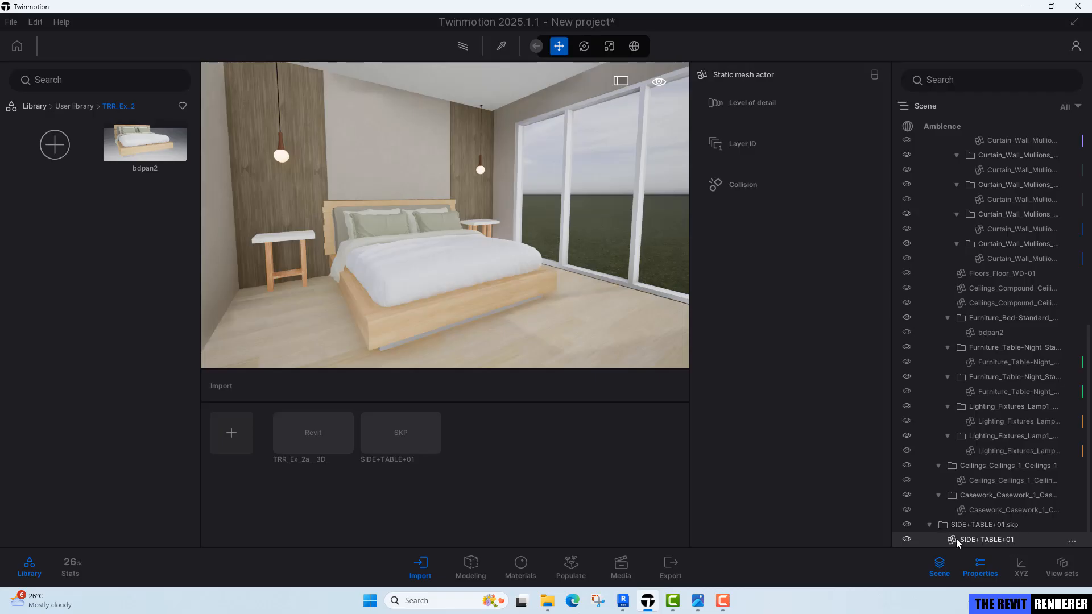
double_click(1011, 540)
Add the SIDE+TABLE+01 side table to the TRR_Ex_2 user library.
scroll(507, 222, "up", 2)
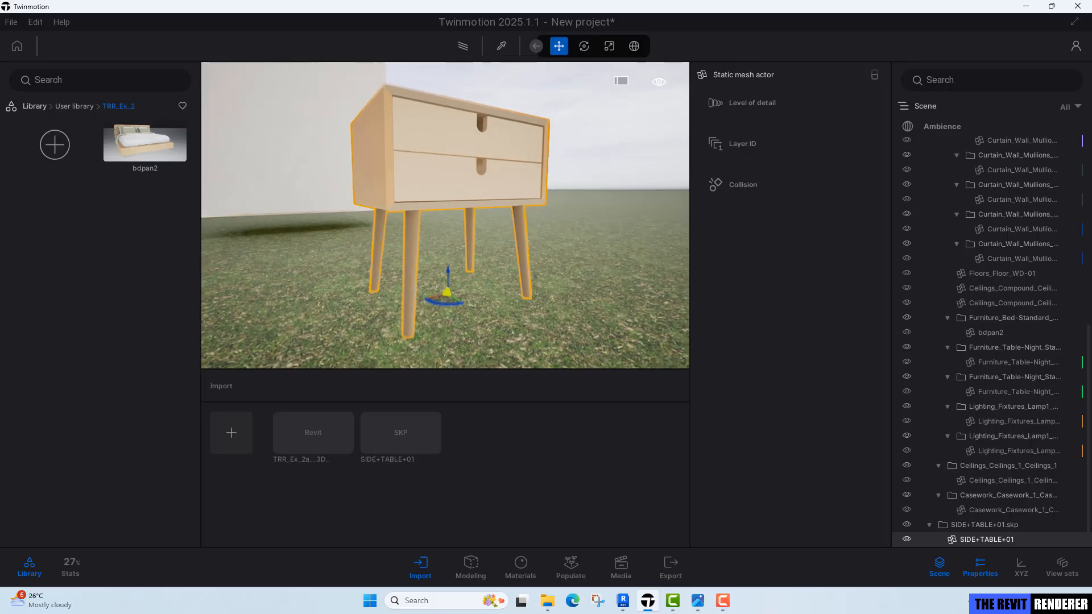
mouse_move(446, 215)
right_mouse_down()
mouse_move(446, 247)
mouse_move(445, 233)
right_mouse_up()
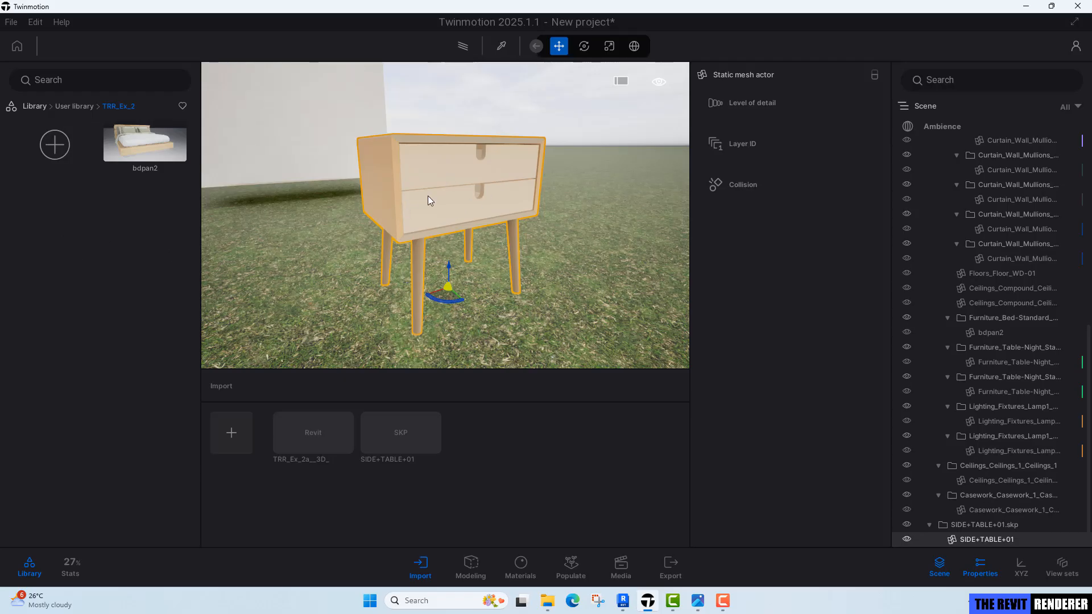
left_click(1071, 540)
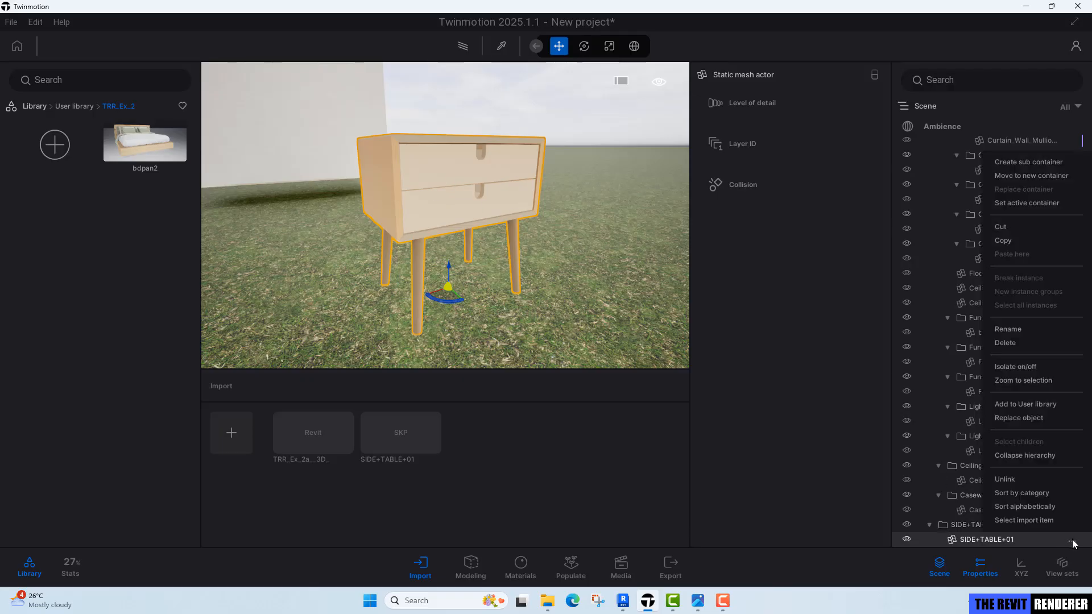
left_click(1037, 405)
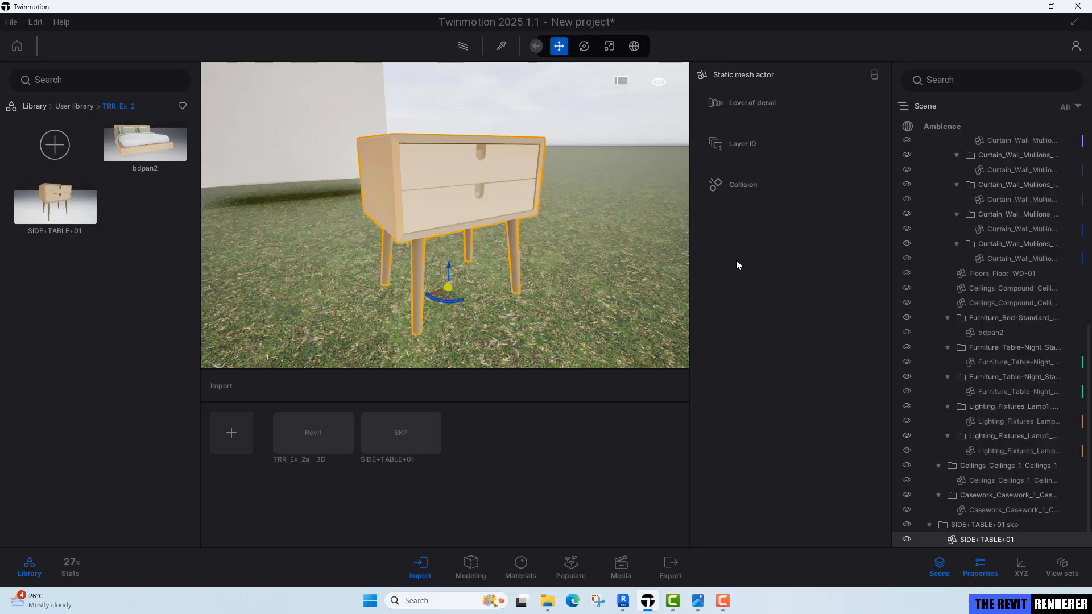
Delete the SIDE+TABLE+01 model from the scene and remove its import entry.
left_click(1018, 525)
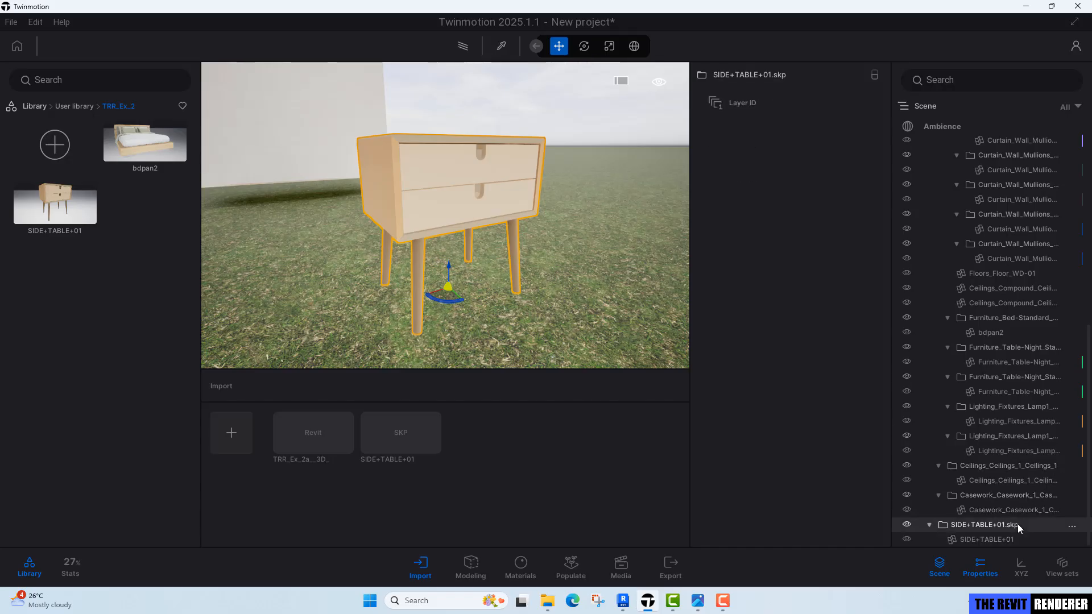
key("Delete")
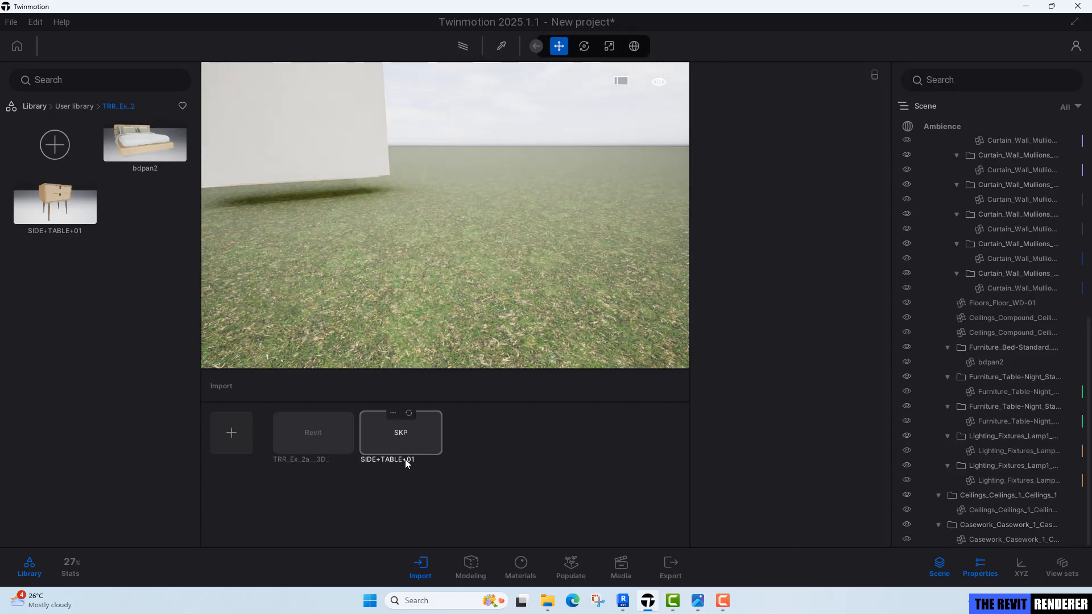
left_click(393, 413)
left_click(359, 396)
Replace both placeholder nightstands beside the bed with the SIDE+TABLE+01 model from the user library.
right_click_drag(364, 323, 383, 302)
key("w")
key("s")
scroll(395, 263, "up", 2)
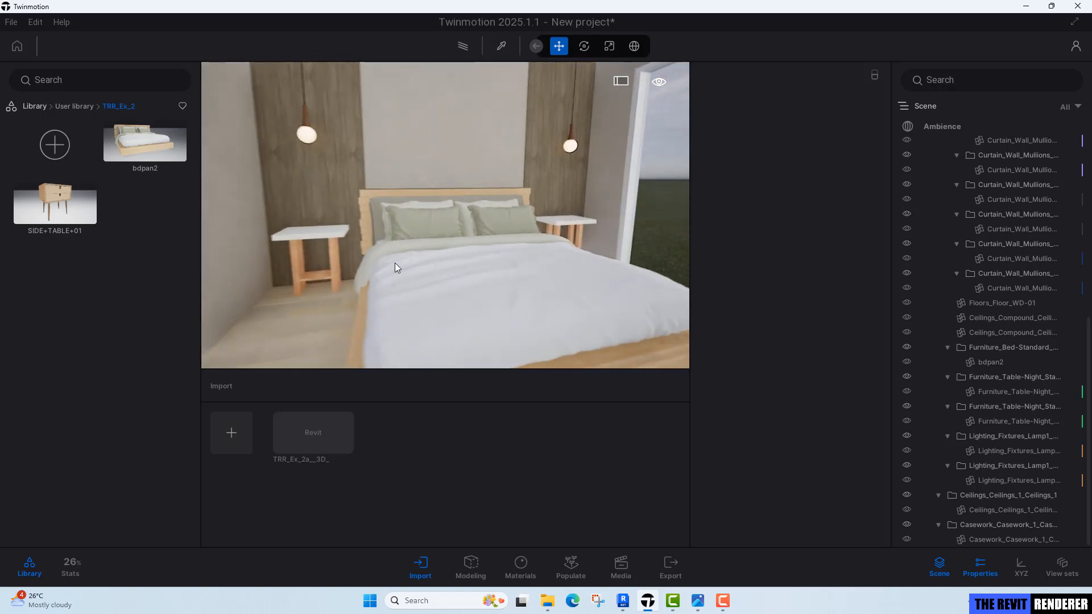
right_click_drag(395, 263, 392, 264)
left_click(279, 227)
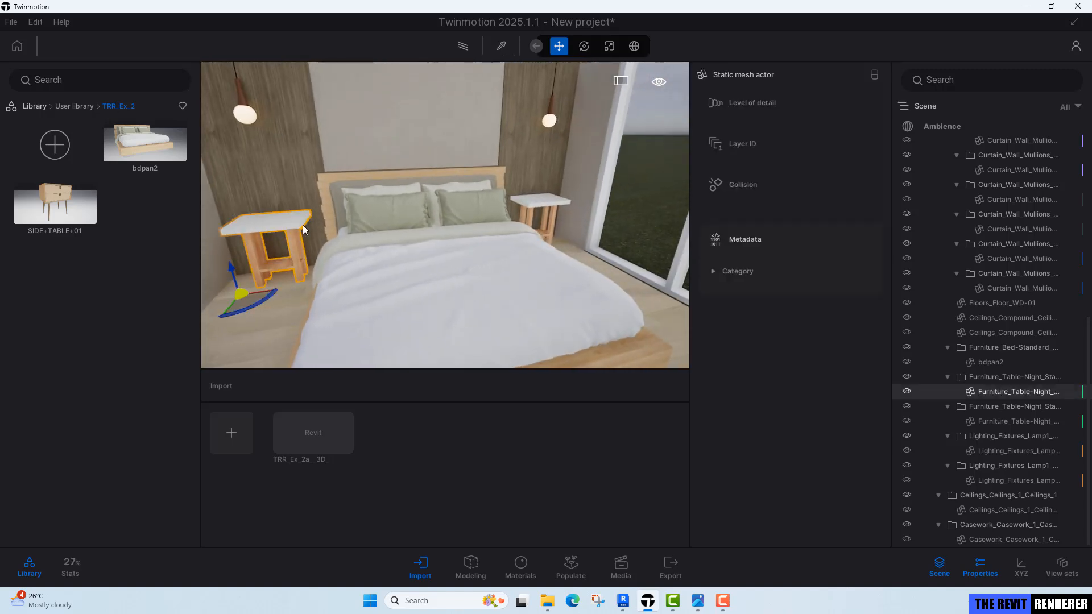
left_click(545, 200, "ctrl")
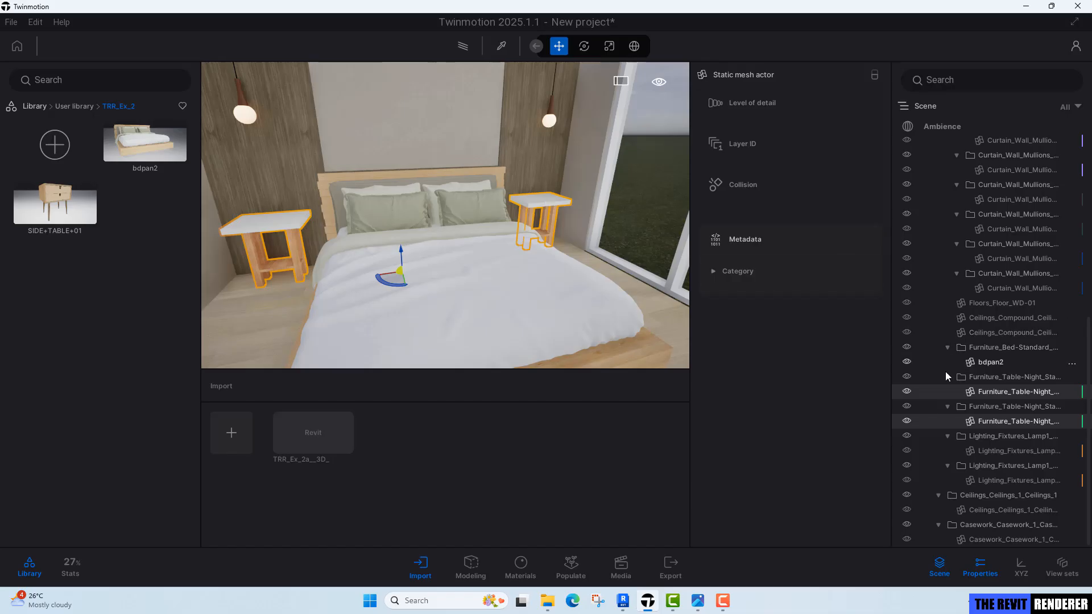
right_click(981, 392)
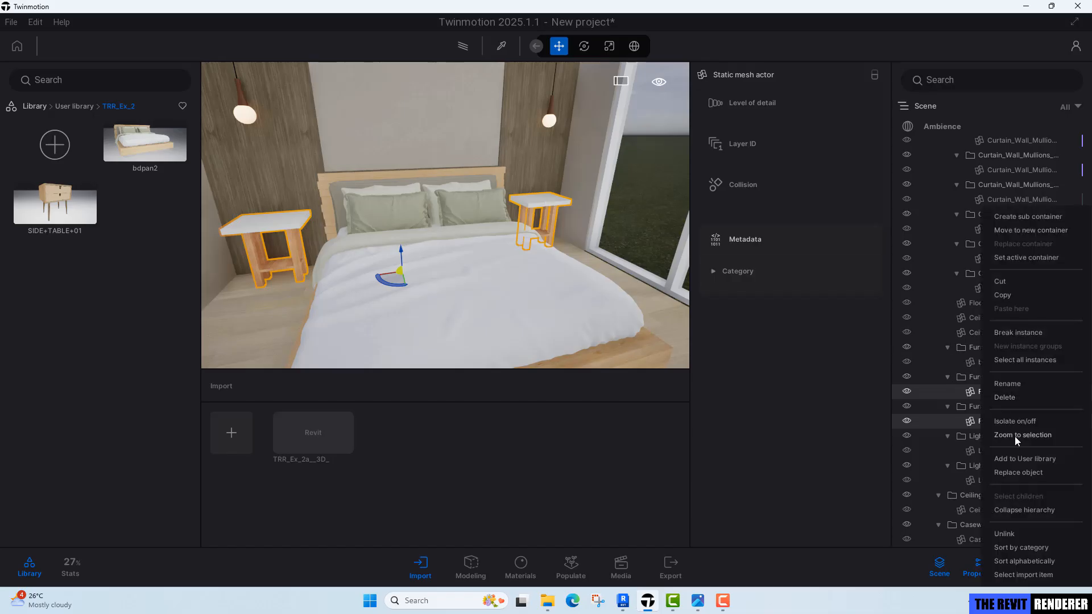
left_click(1020, 472)
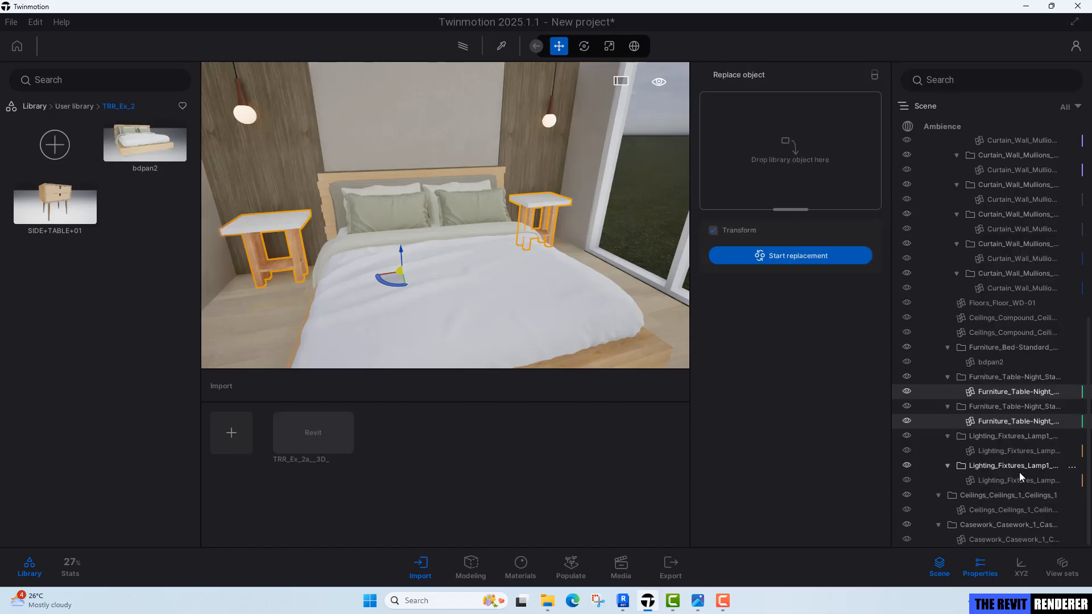
left_click_drag(70, 211, 770, 153)
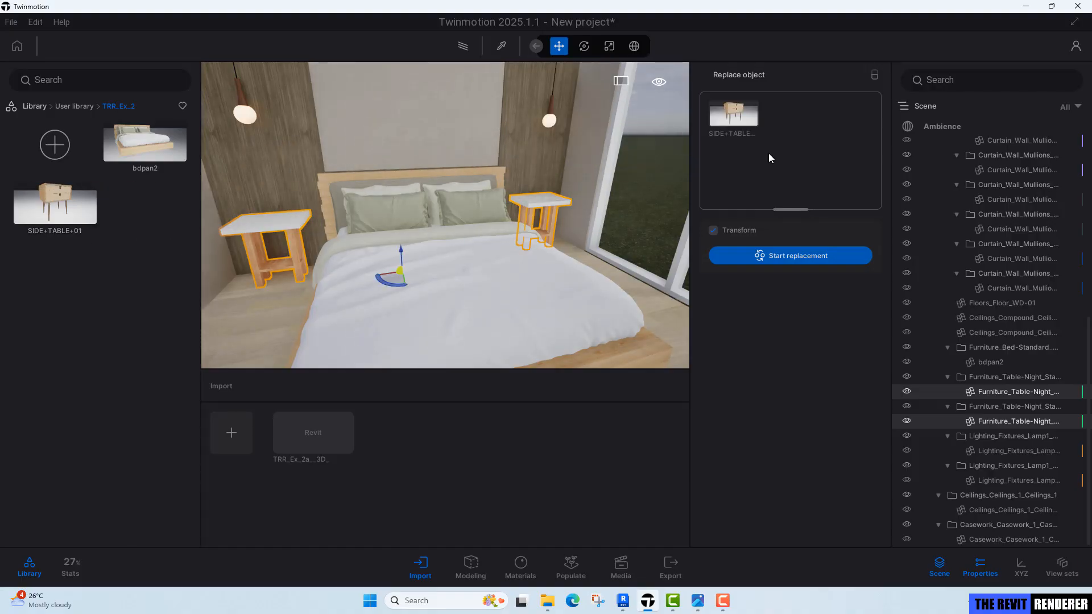
left_click(794, 253)
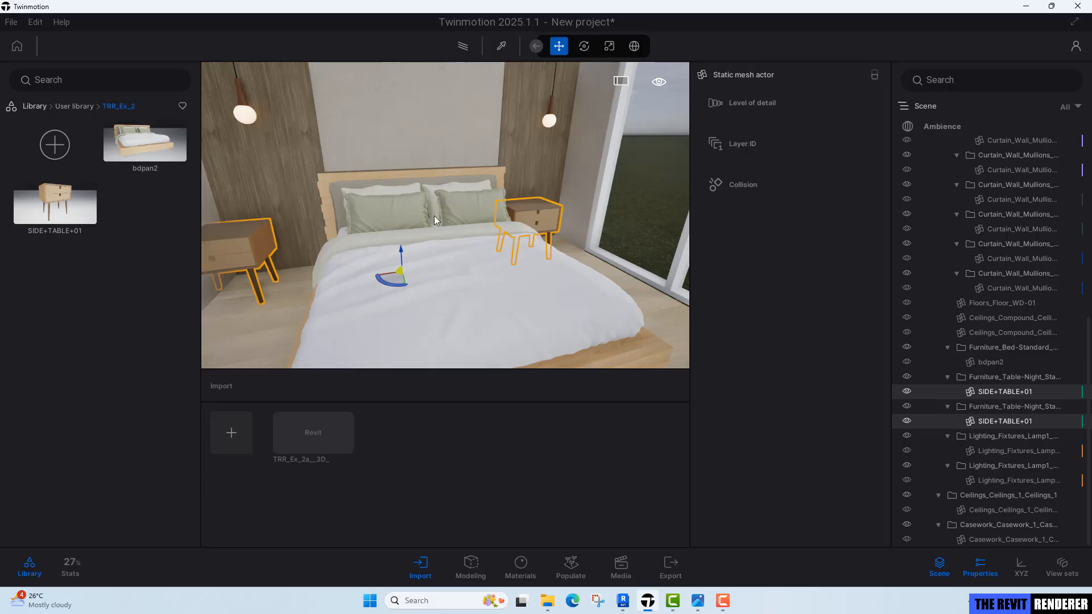
Inspect the replaced side tables from several angles and compare them against the Revit floor plan.
mouse_move(435, 216)
middle_mouse_down("shift")
mouse_move(440, 200)
mouse_move(422, 213)
mouse_move(425, 231)
middle_mouse_up("shift")
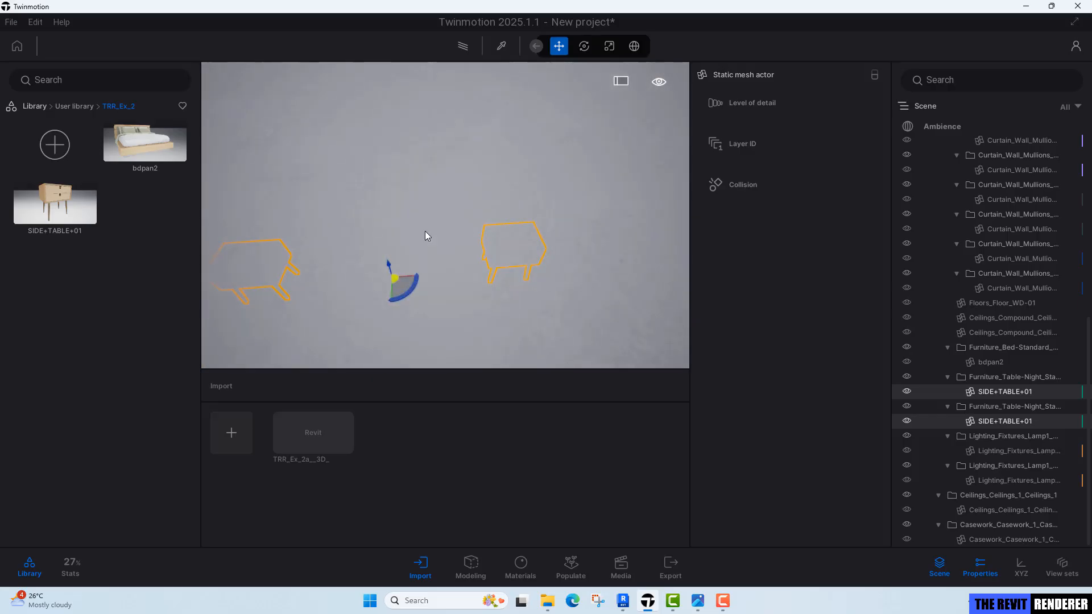
scroll(425, 231, "up", 2)
left_click_drag(392, 271, 417, 265)
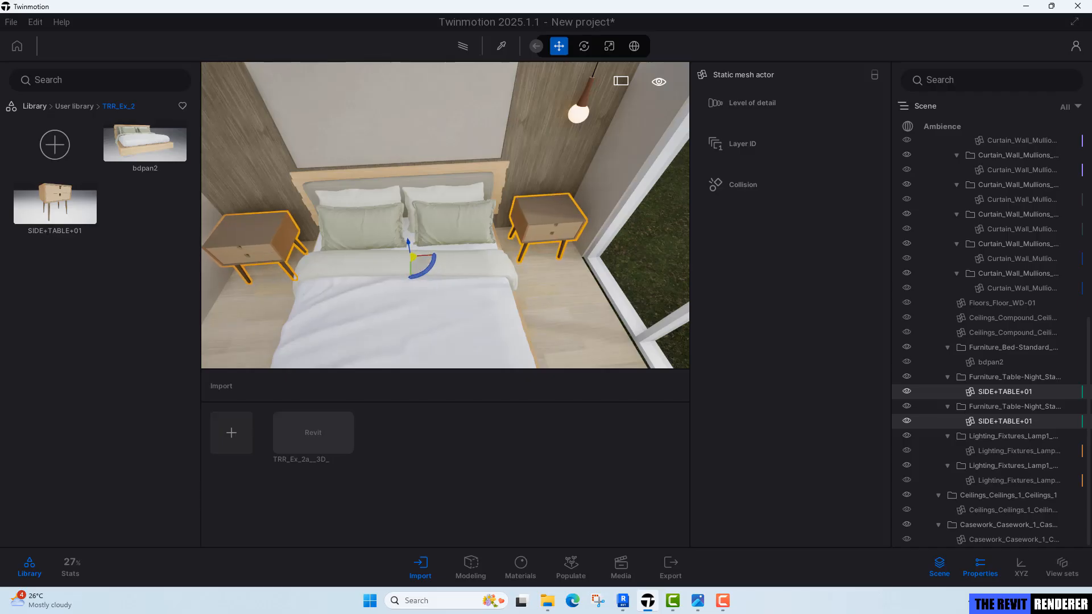
mouse_move(418, 264)
middle_mouse_down("shift")
mouse_move(464, 265)
mouse_move(484, 247)
mouse_move(415, 262)
middle_mouse_up("shift")
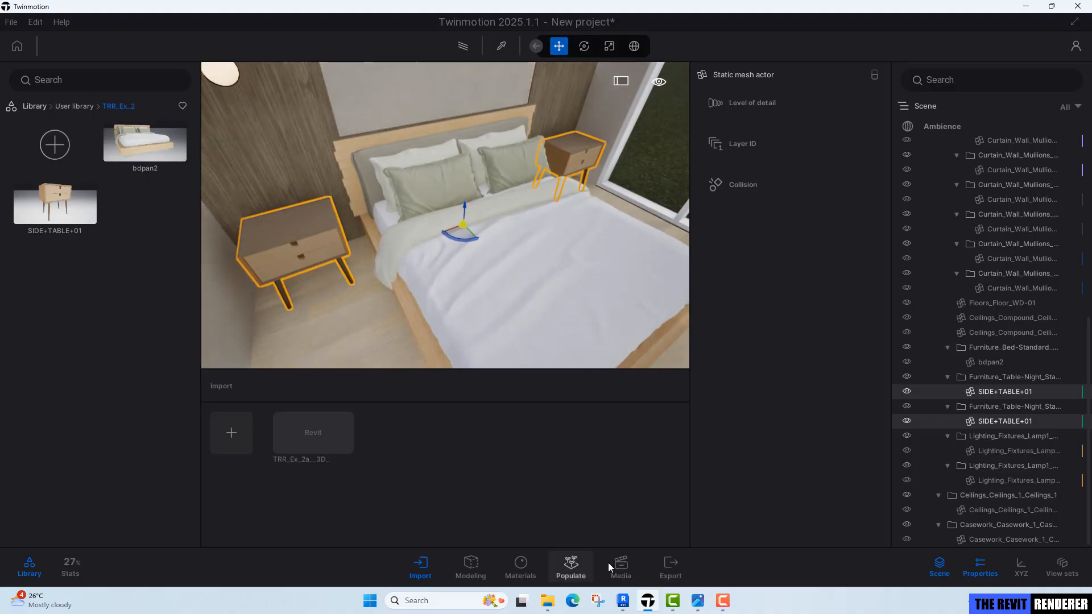
left_click(623, 601)
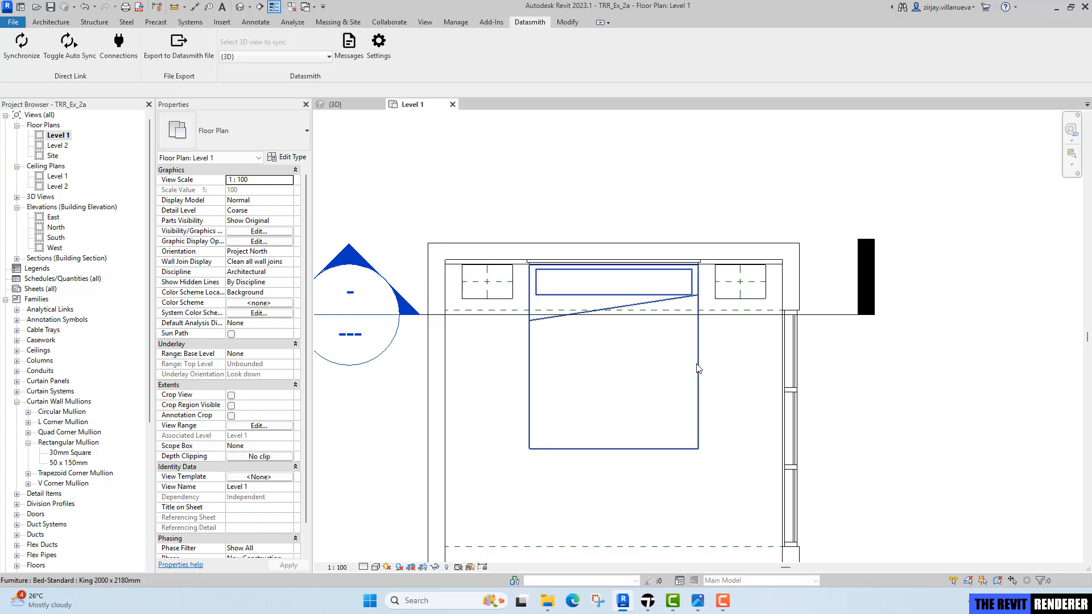
scroll(626, 336, "down", 2)
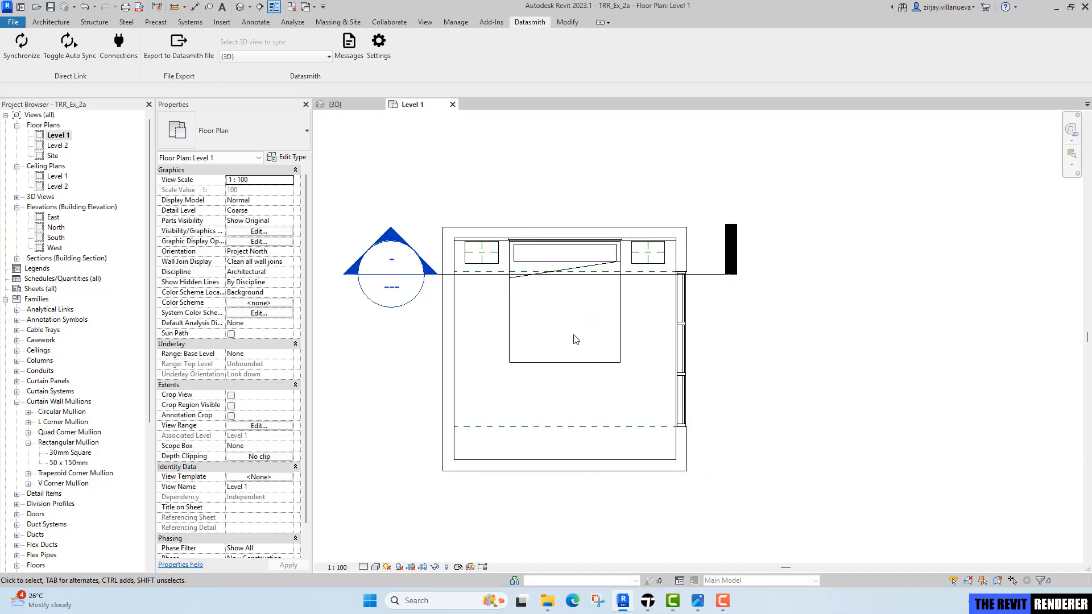
left_click(648, 601)
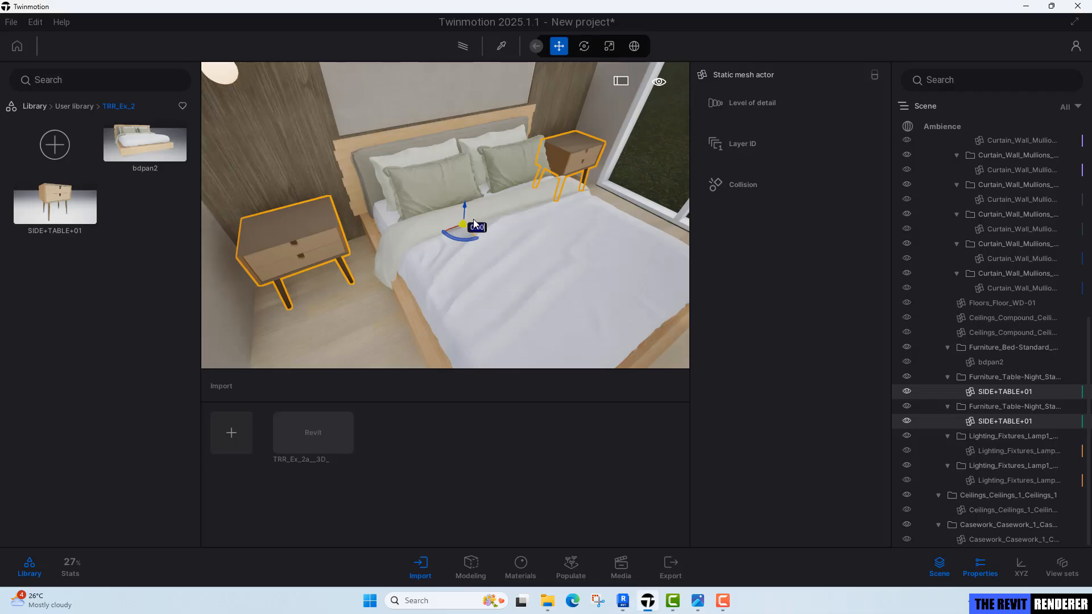
right_click_drag(569, 244, 540, 221)
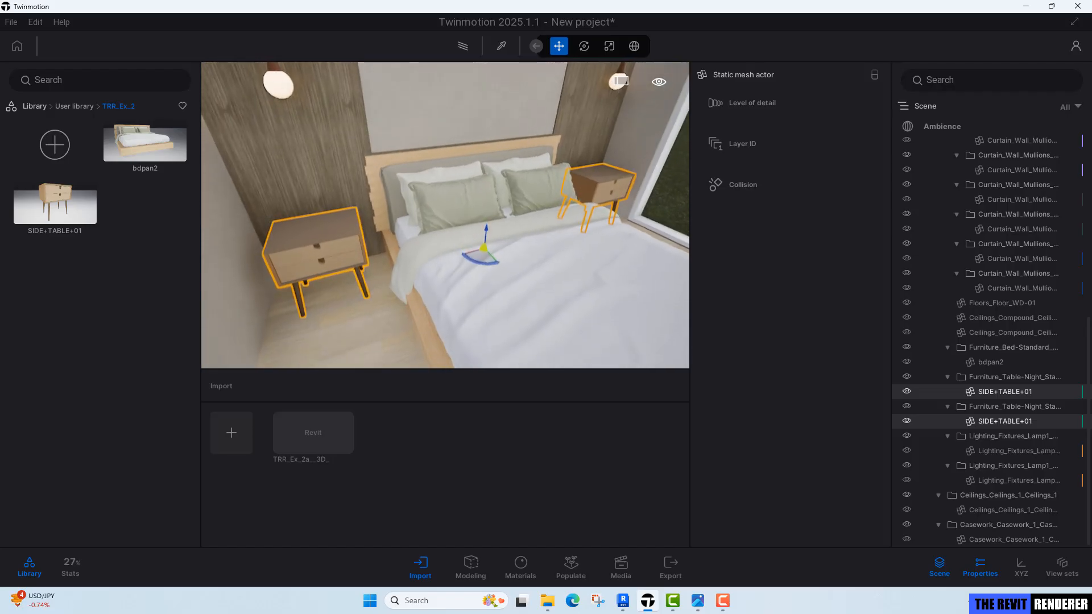
middle_click_drag(484, 245, 449, 223, "shift")
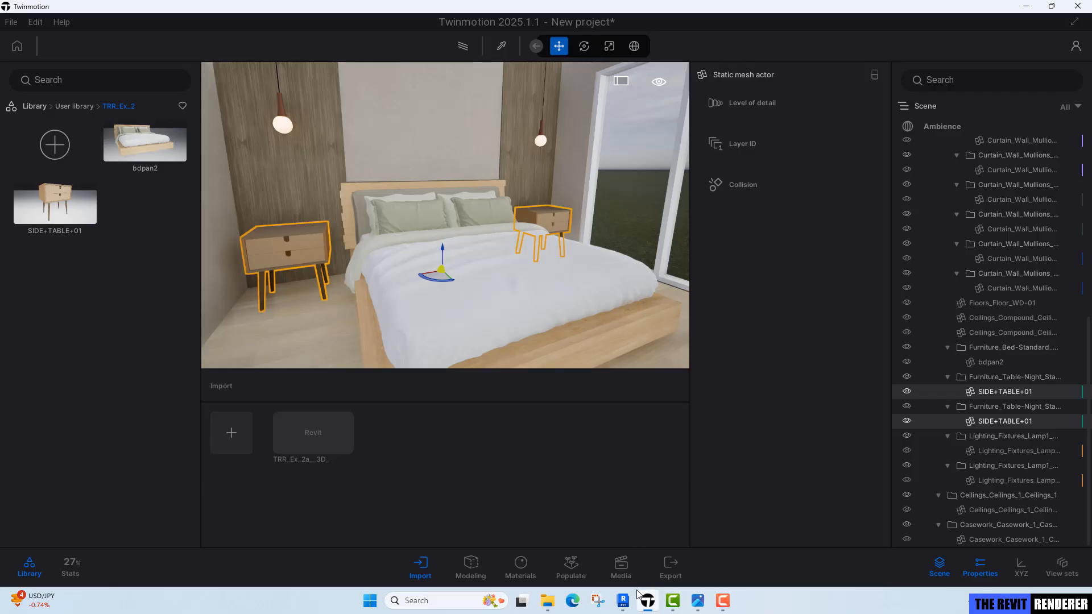
Open the Image1 portrait view in Media and enable the path tracer preview.
left_click(621, 569)
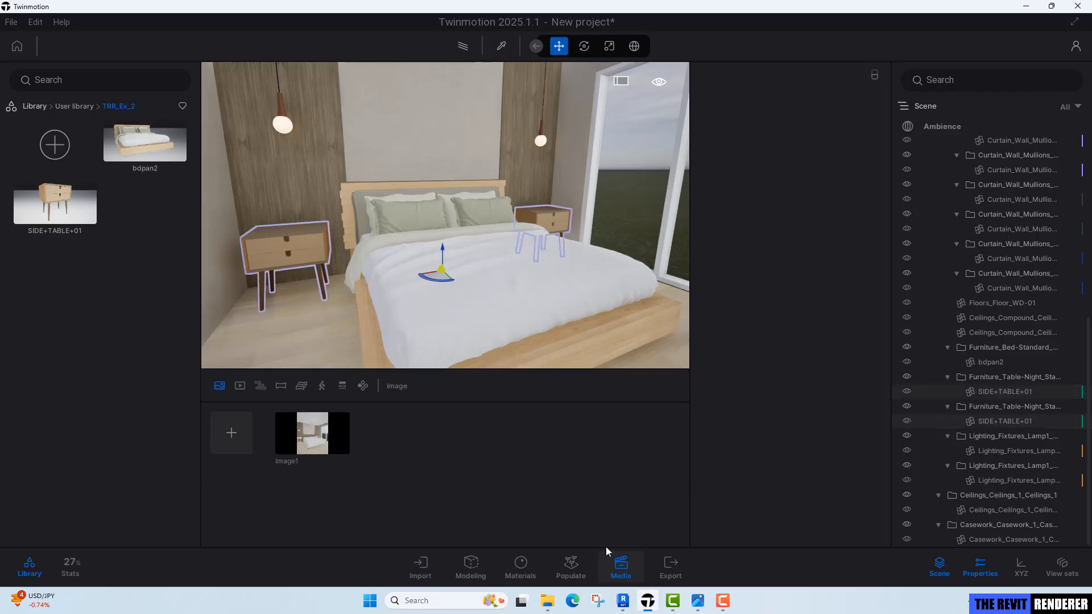
left_click(312, 456)
key("Escape")
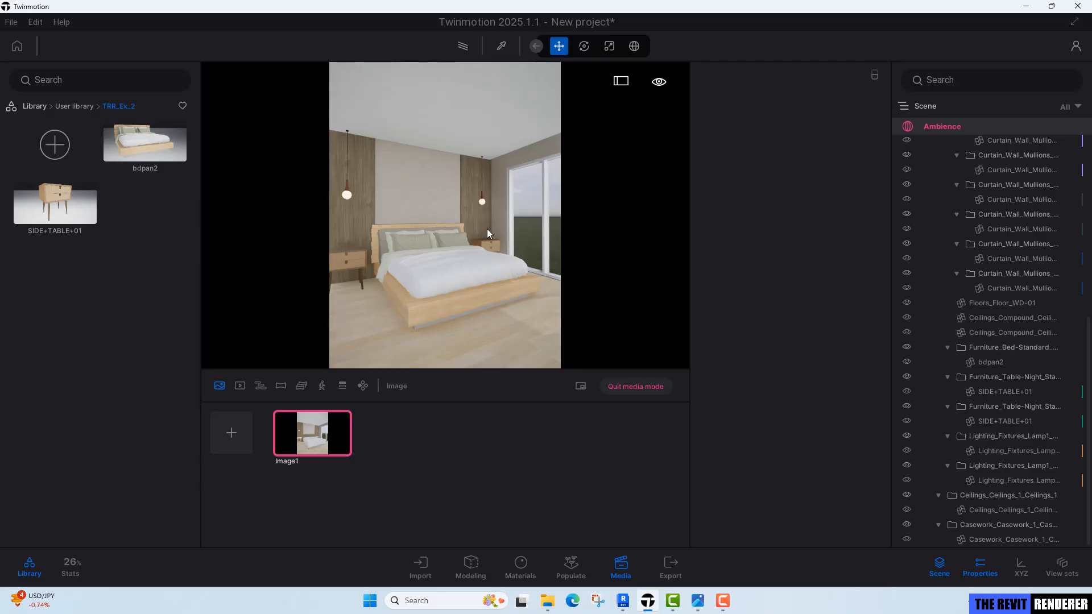
key("r")
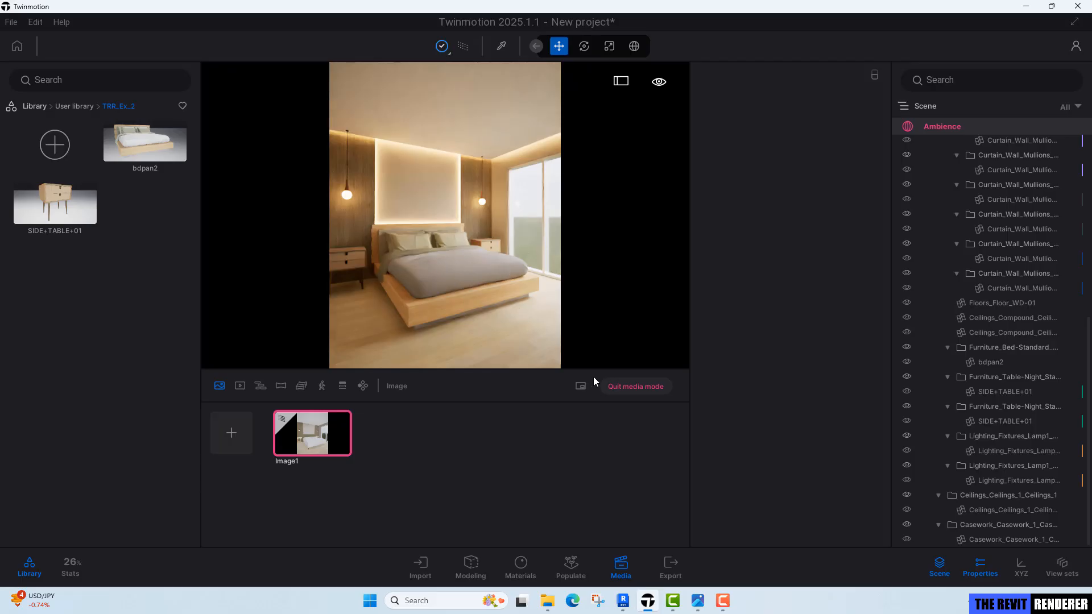
Search the wood materials for ash and apply Ash 05 G to the bed frame.
key("r")
right_click_drag(524, 319, 466, 261)
key("s")
key("a")
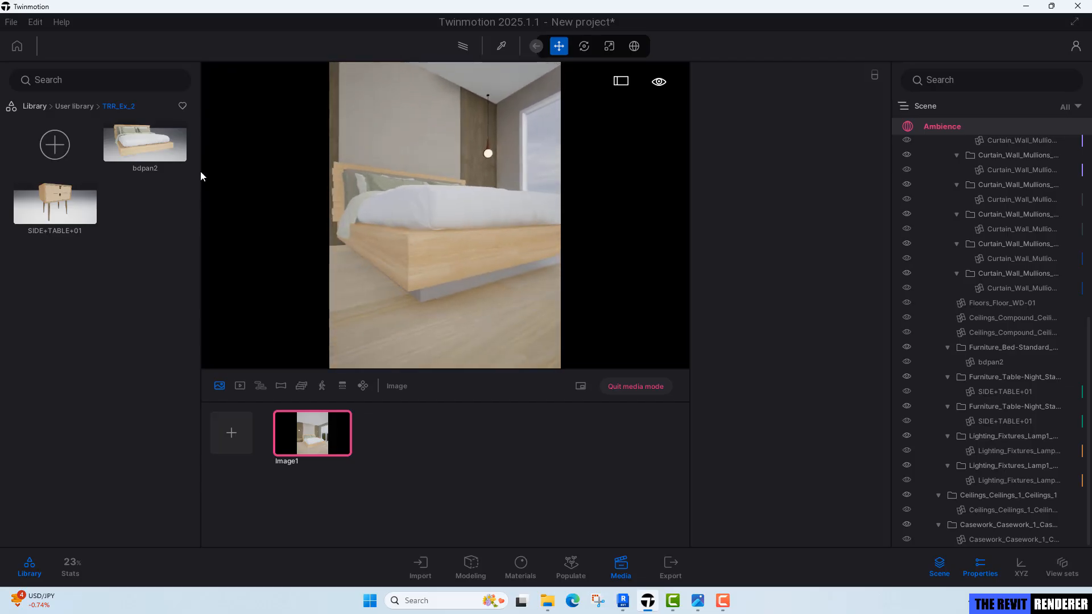
left_click(35, 107)
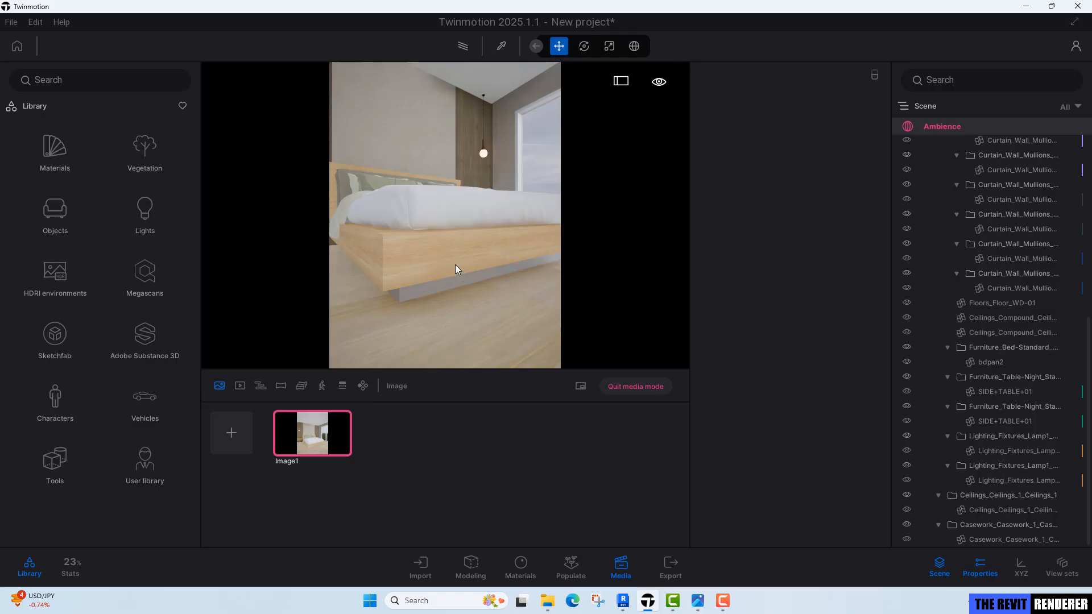
left_click(46, 154)
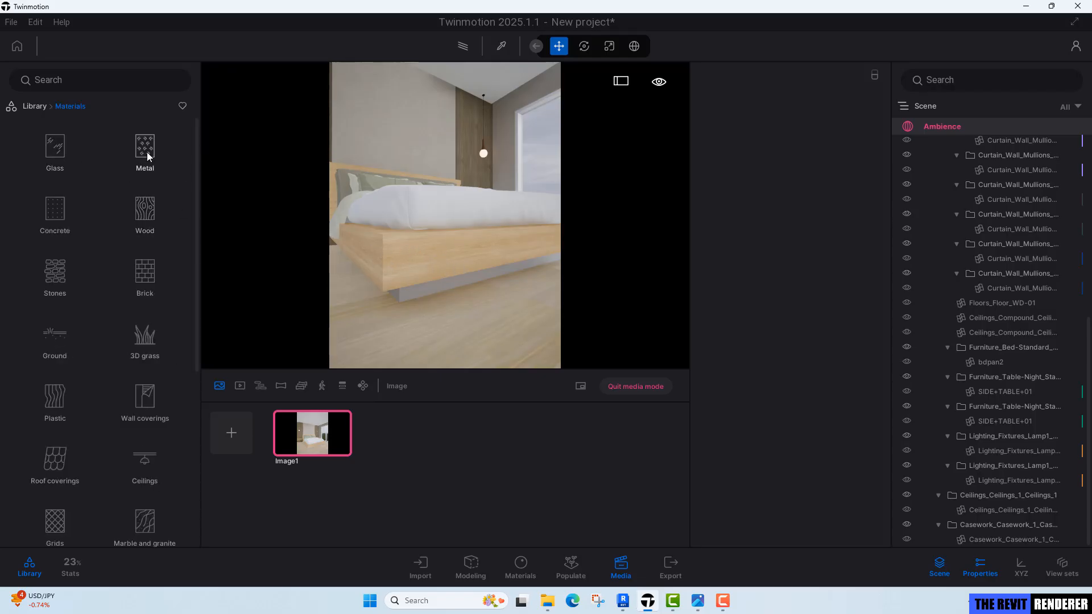
left_click(144, 214)
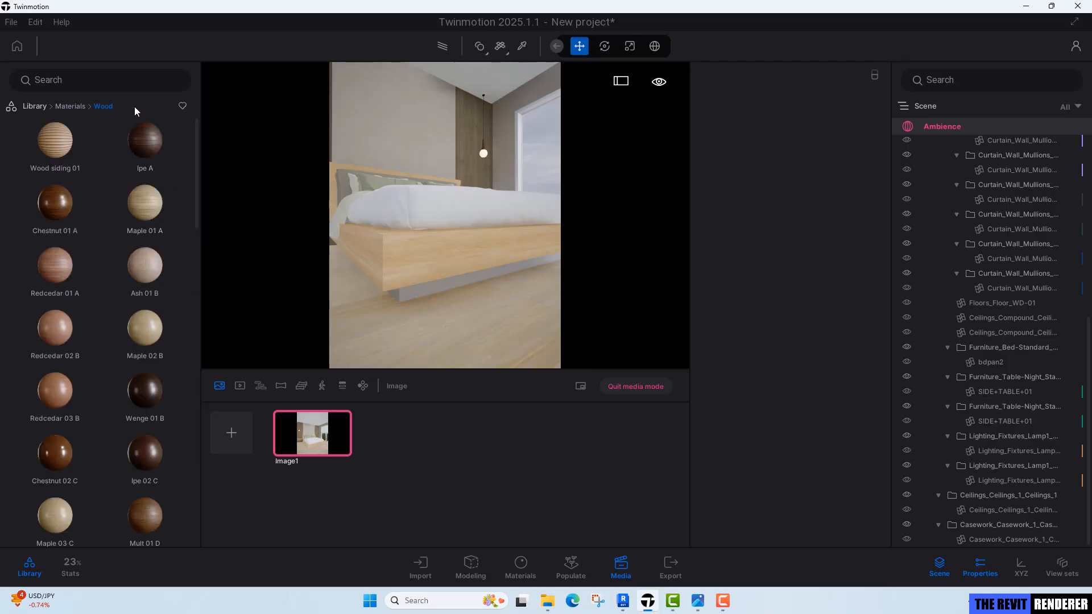
left_click(136, 79)
type("ash")
key("Return")
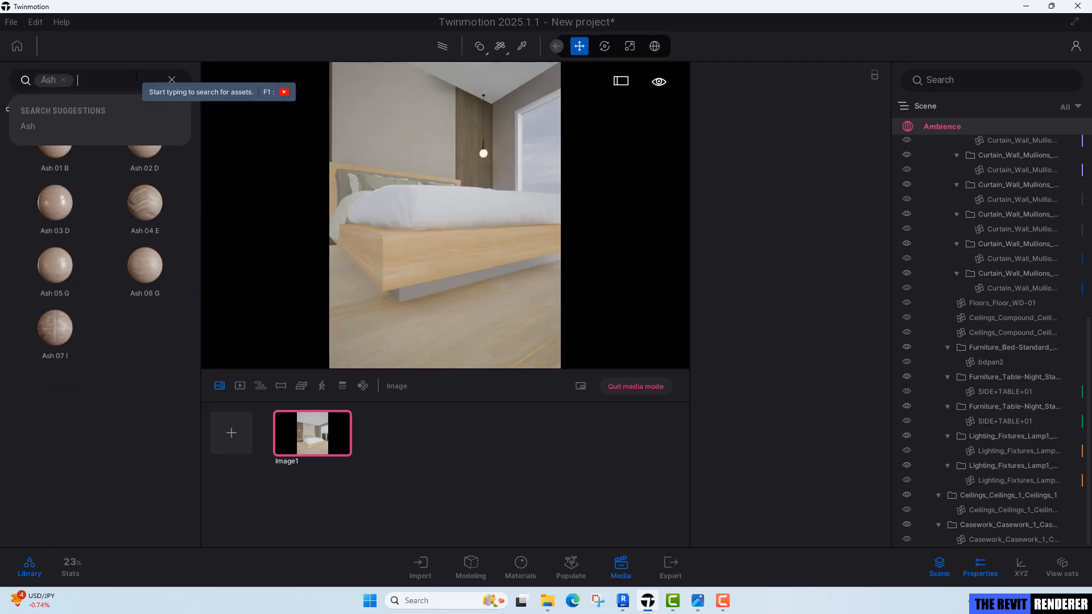
mouse_move(87, 301)
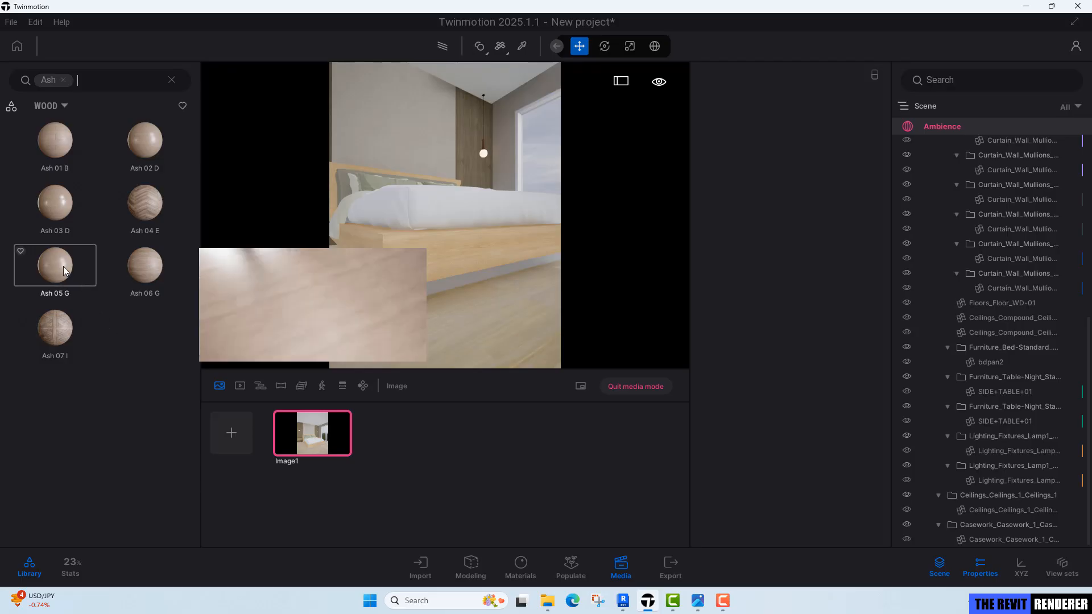
left_click_drag(56, 271, 442, 248)
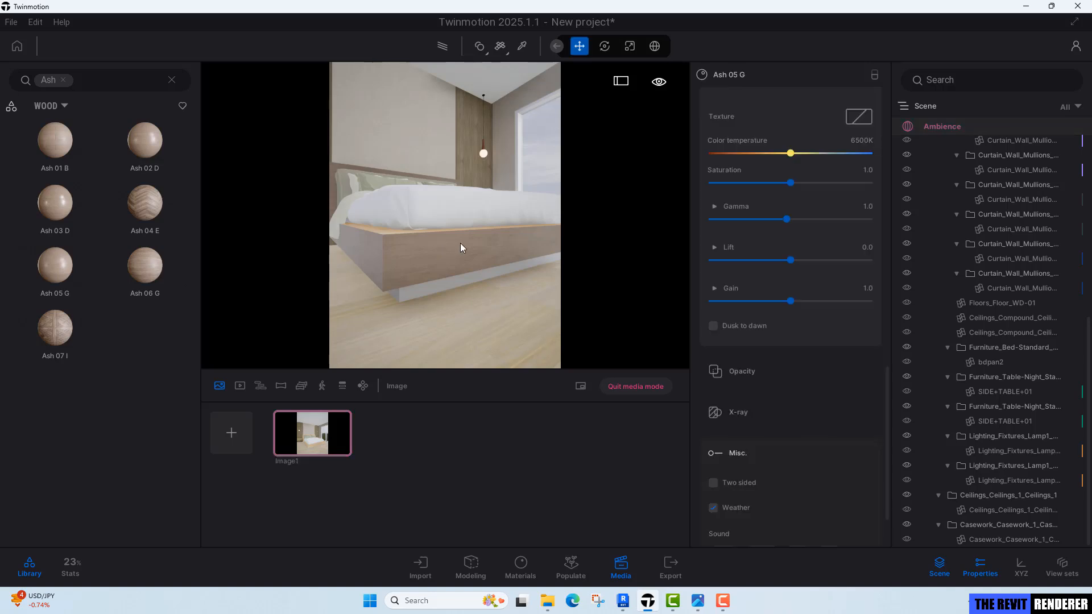
Lighten the Ash 05 G material's tint to a pale cream, FFE7CB.
right_click_drag(445, 266, 431, 247)
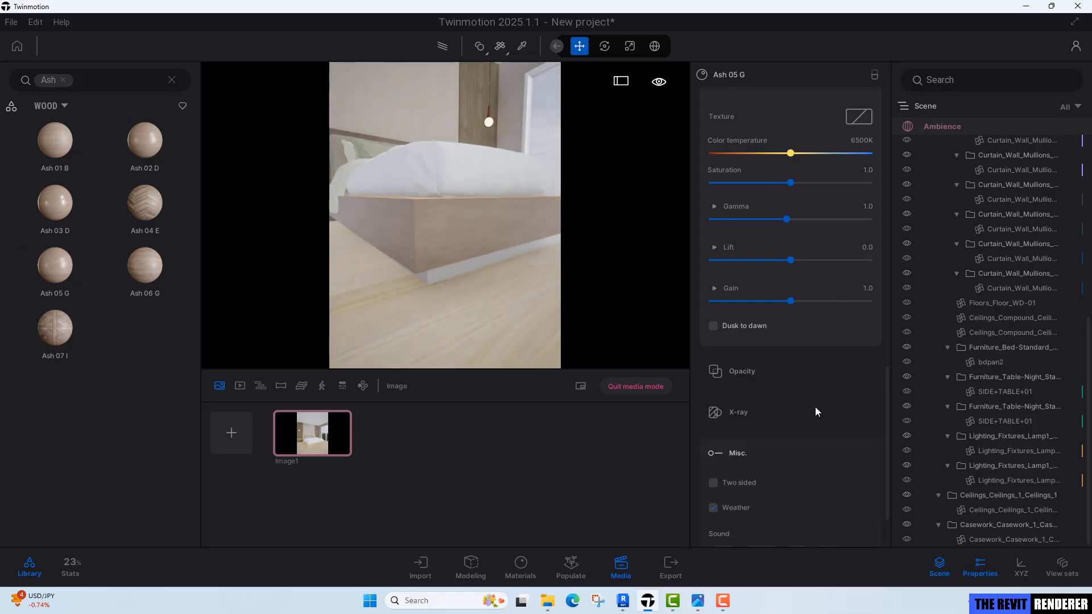
scroll(827, 428, "up", 2)
scroll(827, 428, "up", 10)
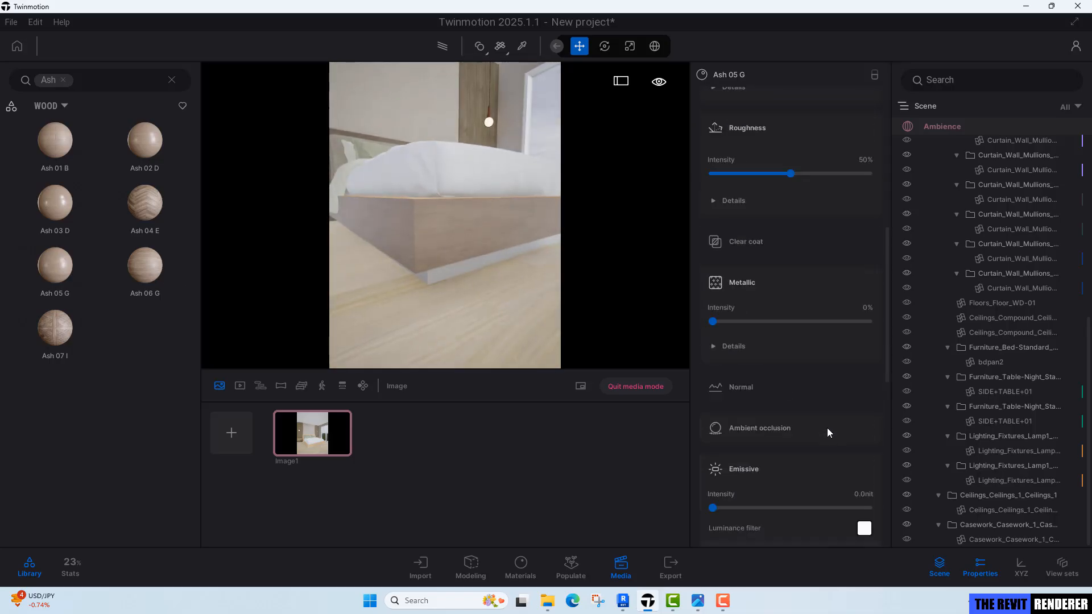
scroll(834, 407, "up", 3)
left_click(756, 283)
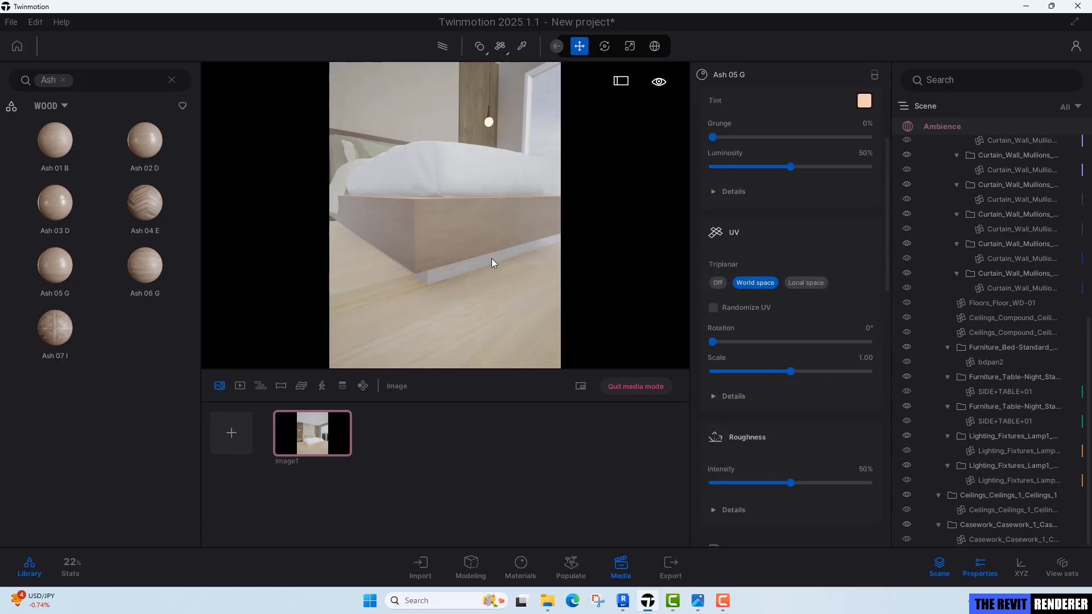
right_click_drag(492, 258, 490, 250)
mouse_move(490, 250)
middle_mouse_down("shift")
mouse_move(477, 269)
mouse_move(485, 256)
middle_mouse_up("shift")
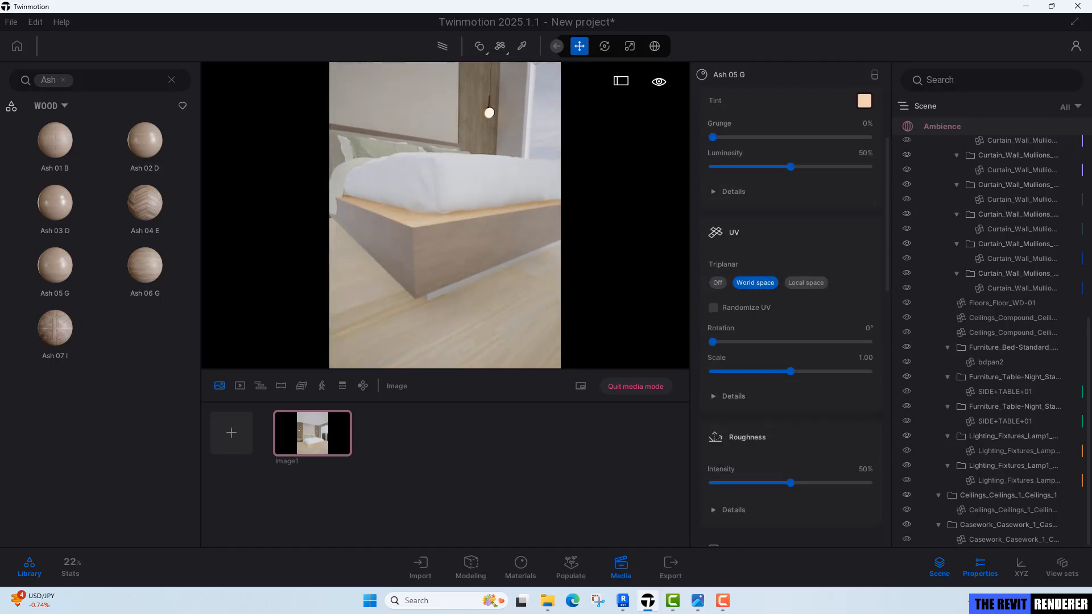
left_click(865, 100)
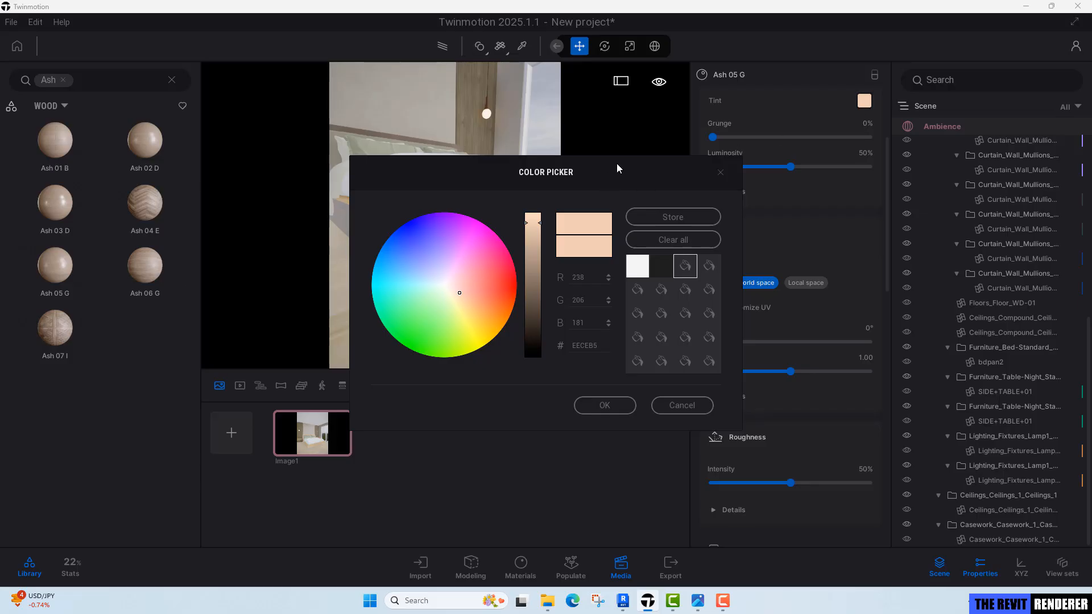
left_click_drag(617, 168, 918, 153)
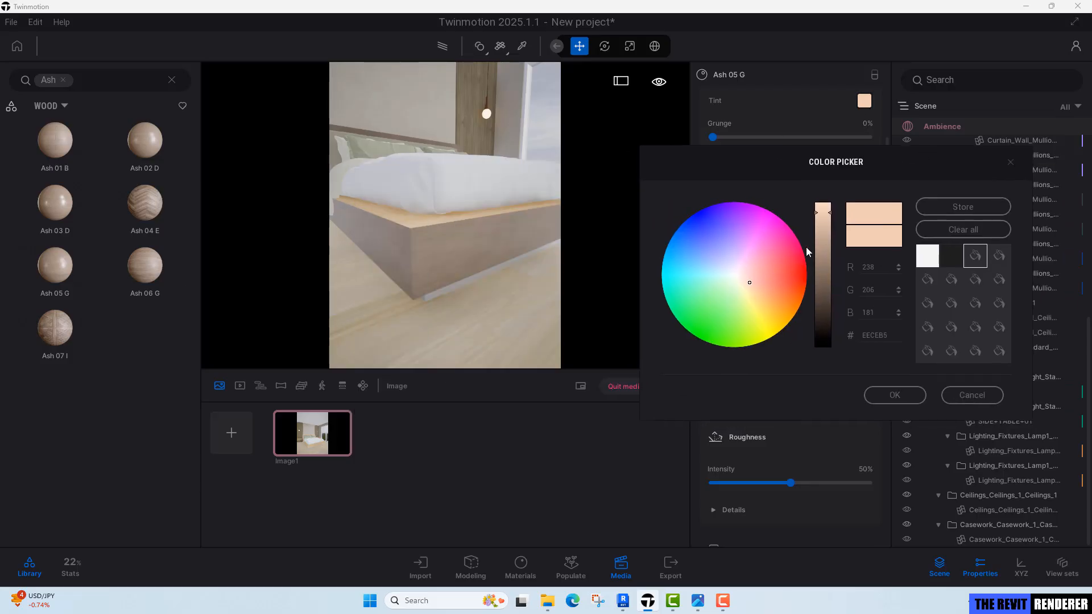
left_click_drag(831, 219, 836, 183)
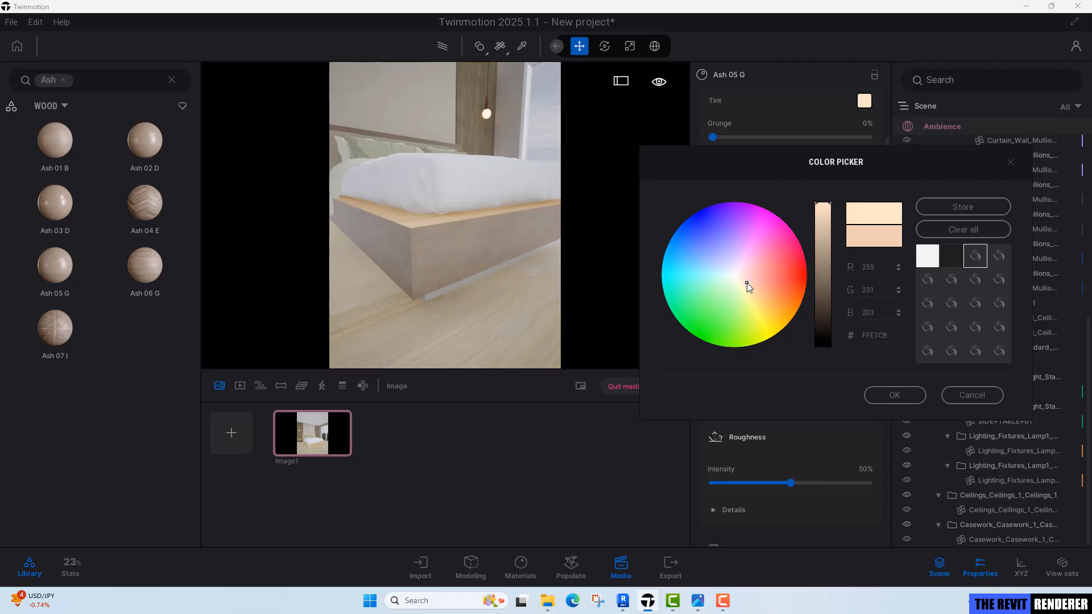
left_click_drag(748, 284, 745, 285)
left_click(897, 399)
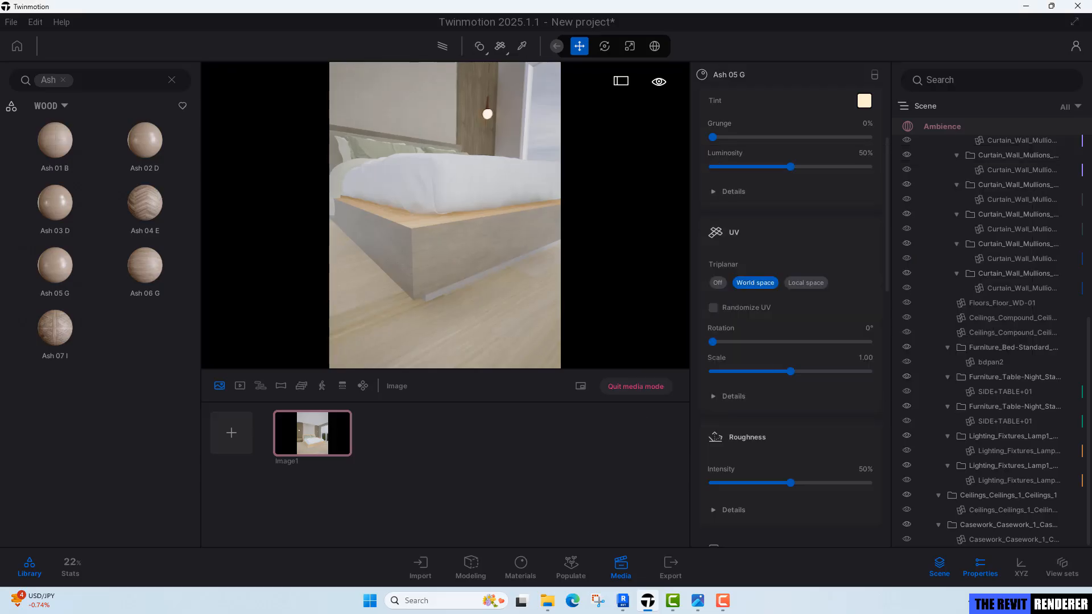
Apply the tinted Ash 05 G material to surfaces of the nightstand beside the bed.
middle_click_drag(591, 248, 537, 305)
scroll(500, 323, "up", 4)
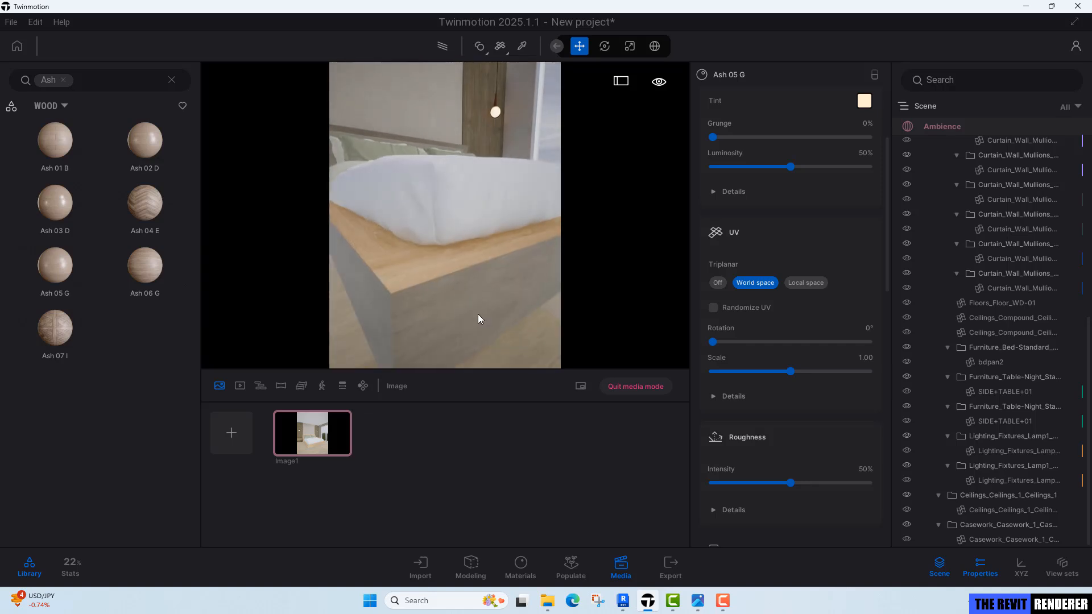
key("t")
scroll(451, 288, "down", 3)
middle_click_drag(451, 288, 481, 276)
scroll(474, 275, "down", 2)
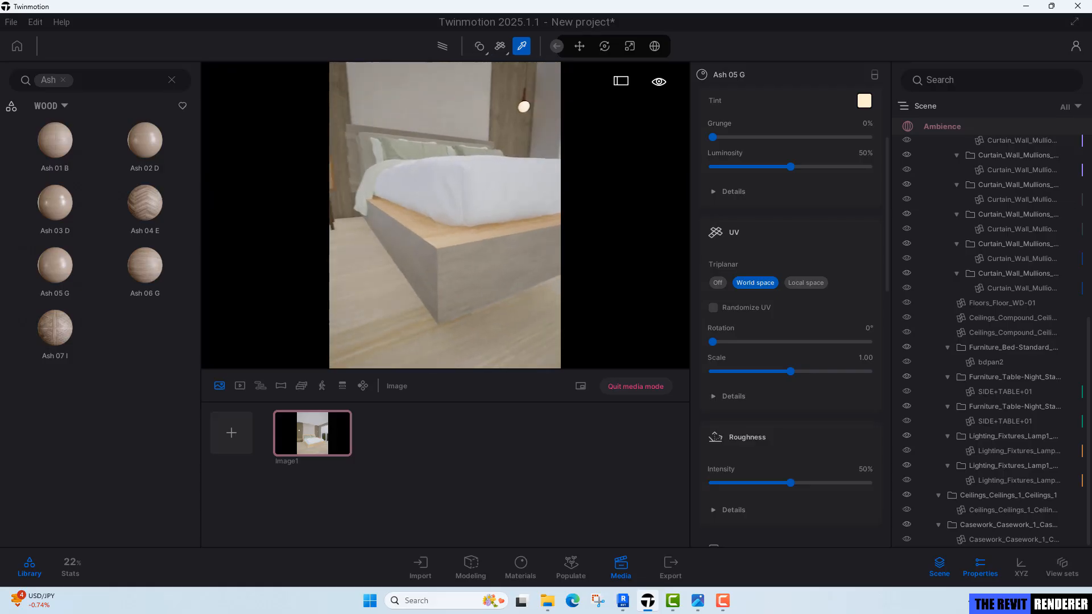
key("w")
right_click_drag(470, 305, 491, 303)
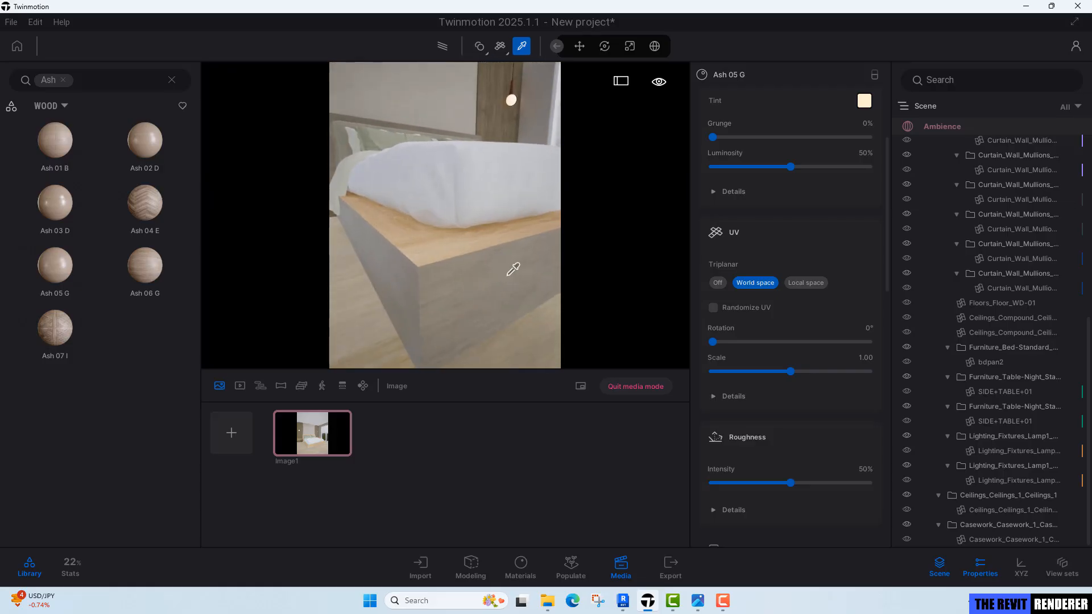
scroll(820, 295, "up", 3)
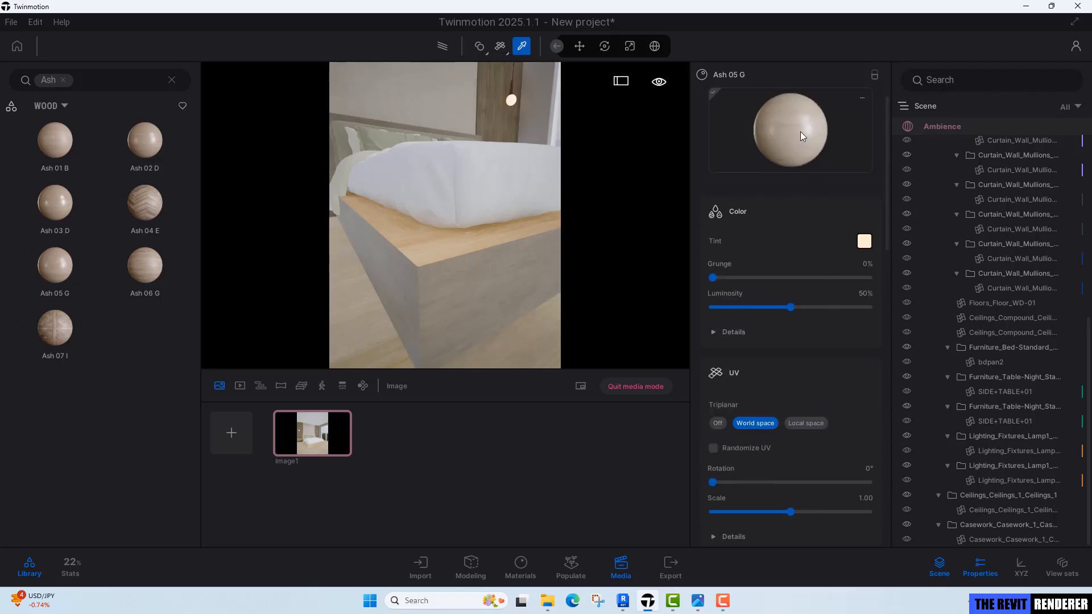
left_click_drag(801, 136, 630, 175)
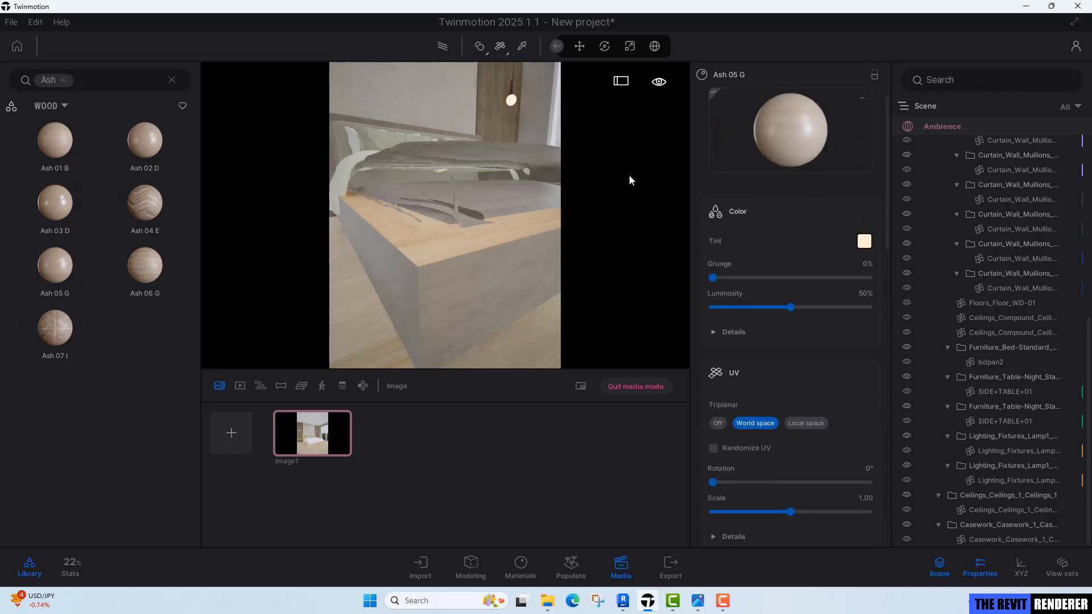
key("w")
right_click_drag(435, 257, 436, 245)
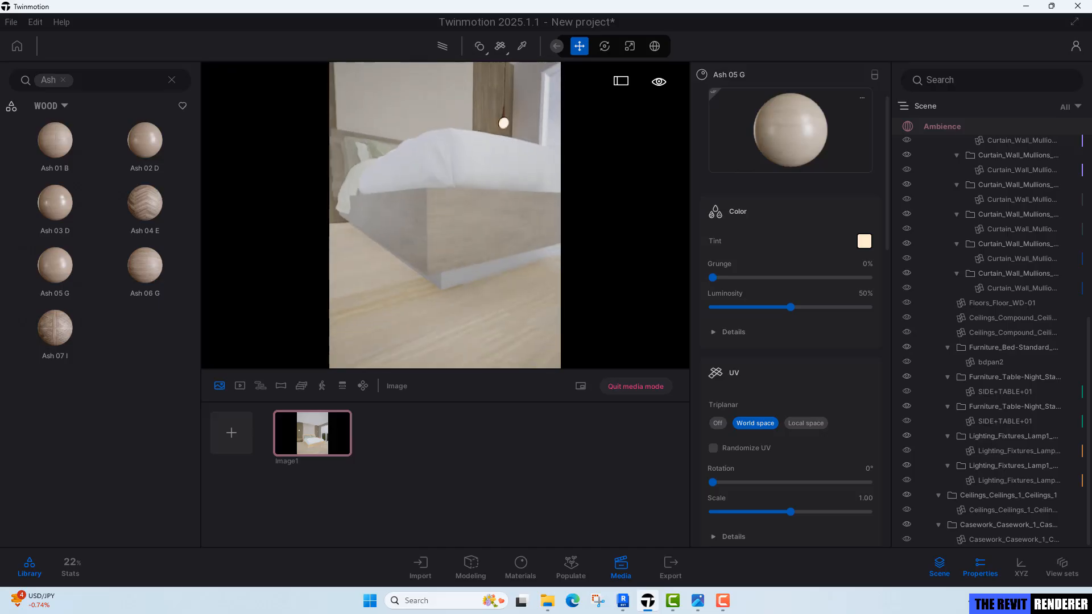
middle_click_drag(436, 245, 438, 187)
left_click_drag(803, 138, 496, 228)
right_click_drag(496, 228, 313, 285)
Apply the Ash 05 G material to the nightstand's drawer fronts, sides and legs.
key("w")
key("a")
left_click_drag(794, 131, 466, 174)
right_click_drag(467, 175, 492, 196)
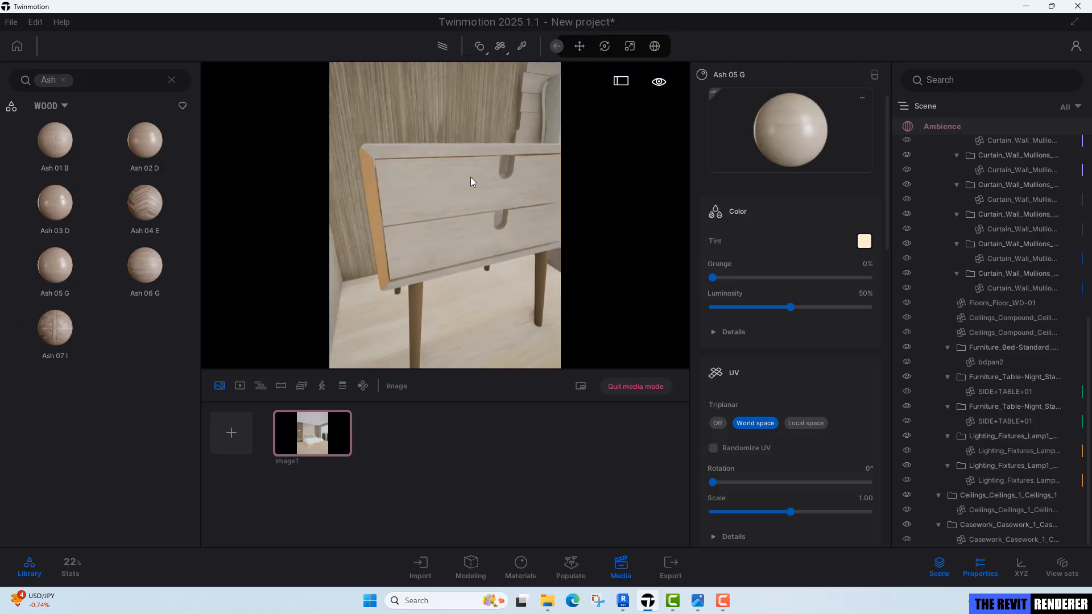
left_click_drag(818, 144, 366, 198)
right_click_drag(366, 198, 382, 231)
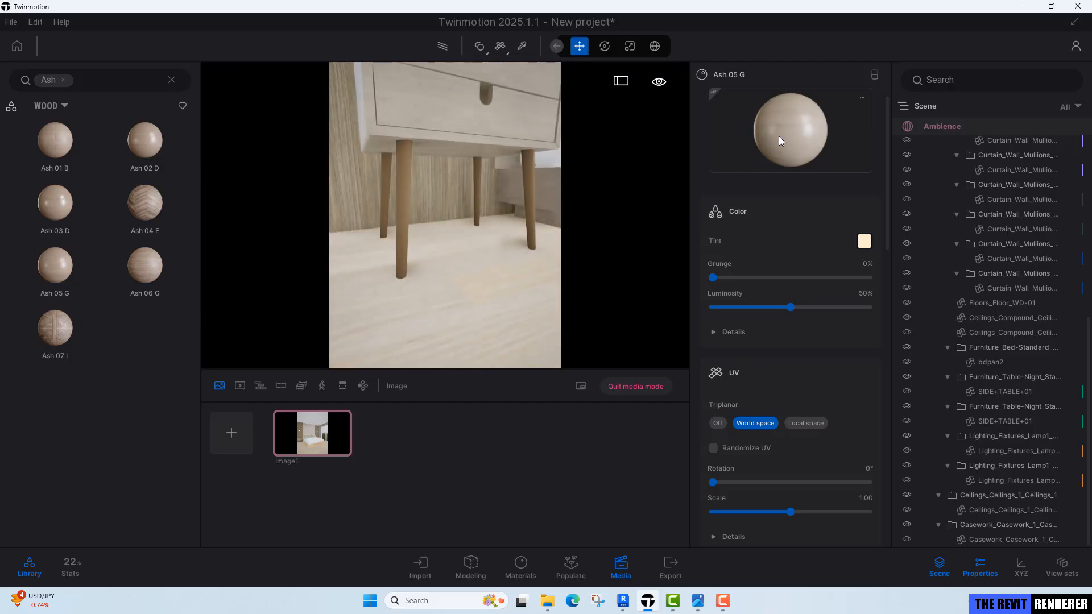
left_click_drag(780, 141, 407, 191)
right_click_drag(424, 185, 380, 354)
Return to the Image1 view and apply the Fabric wool base 01 material to the duvet.
left_click(332, 454)
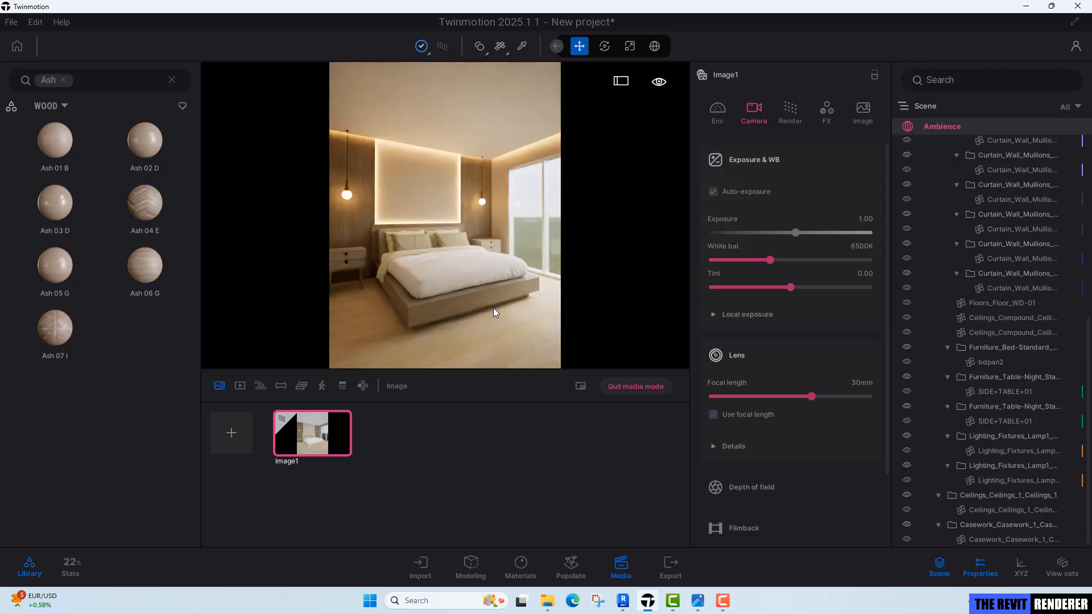
mouse_move(494, 309)
right_mouse_down()
mouse_move(462, 245)
mouse_move(449, 256)
mouse_move(477, 260)
mouse_move(458, 268)
mouse_move(538, 272)
mouse_move(455, 281)
right_mouse_up()
key("w")
key("w")
key("s")
key("d")
key("w")
key("w")
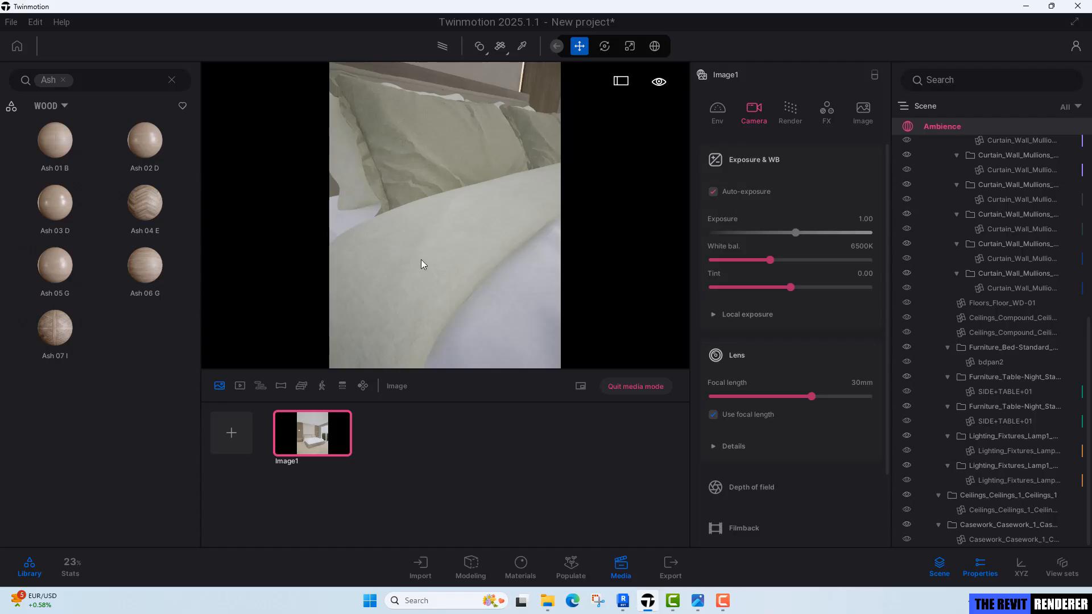
right_click_drag(453, 261, 445, 223)
left_click(64, 80)
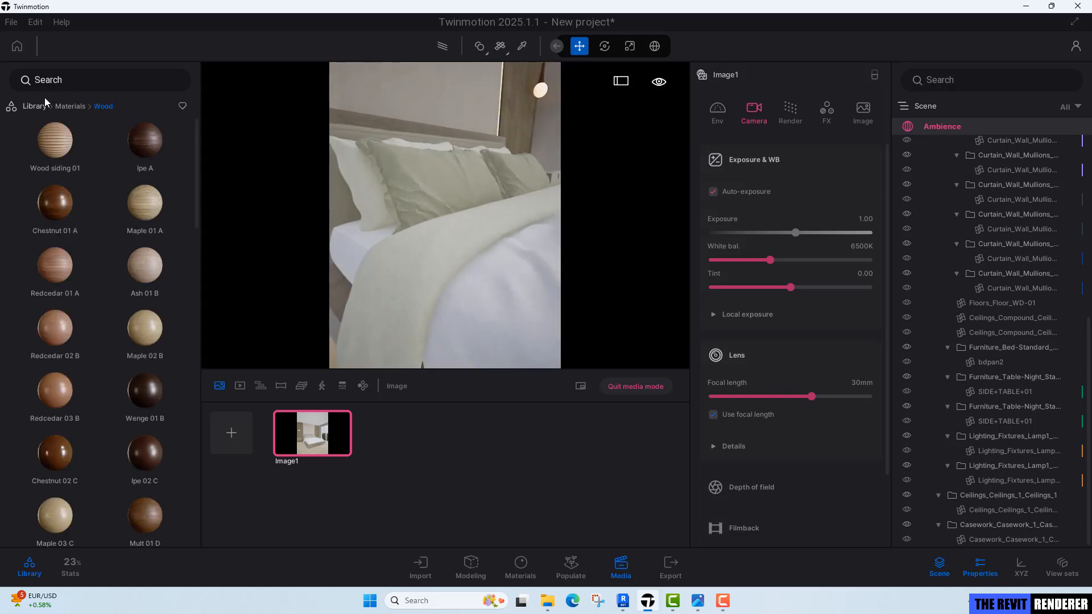
left_click(67, 106)
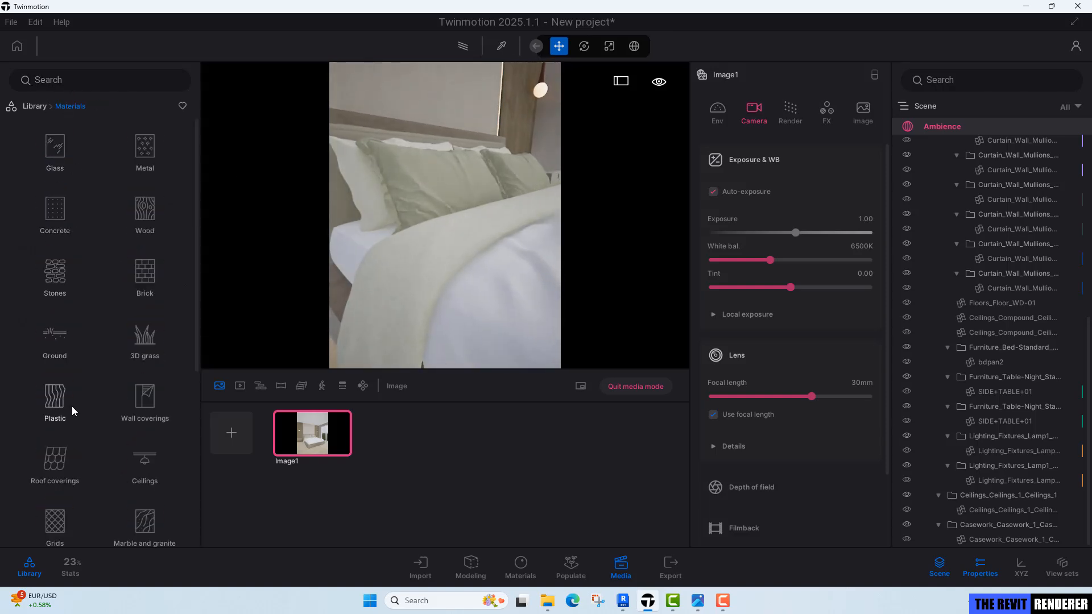
scroll(107, 429, "down", 1)
left_click(132, 466)
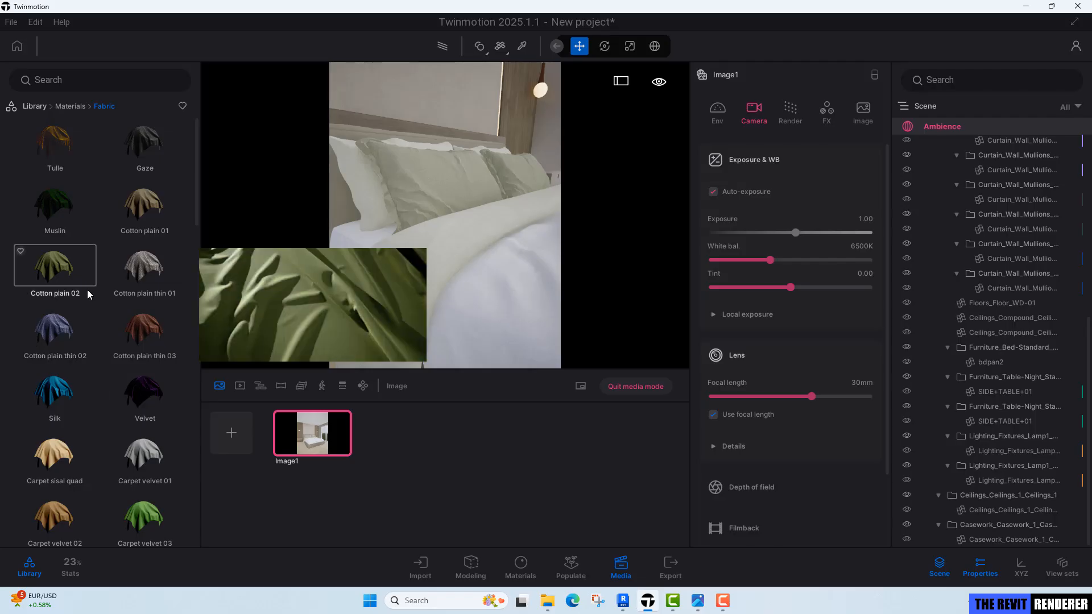
scroll(89, 300, "down", 3)
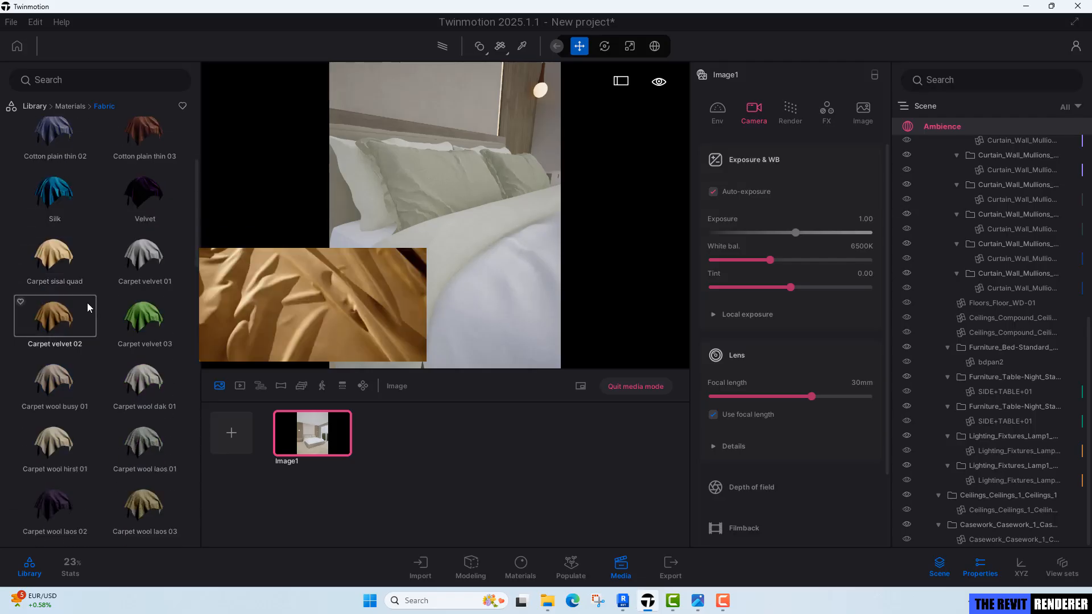
scroll(88, 307, "down", 7)
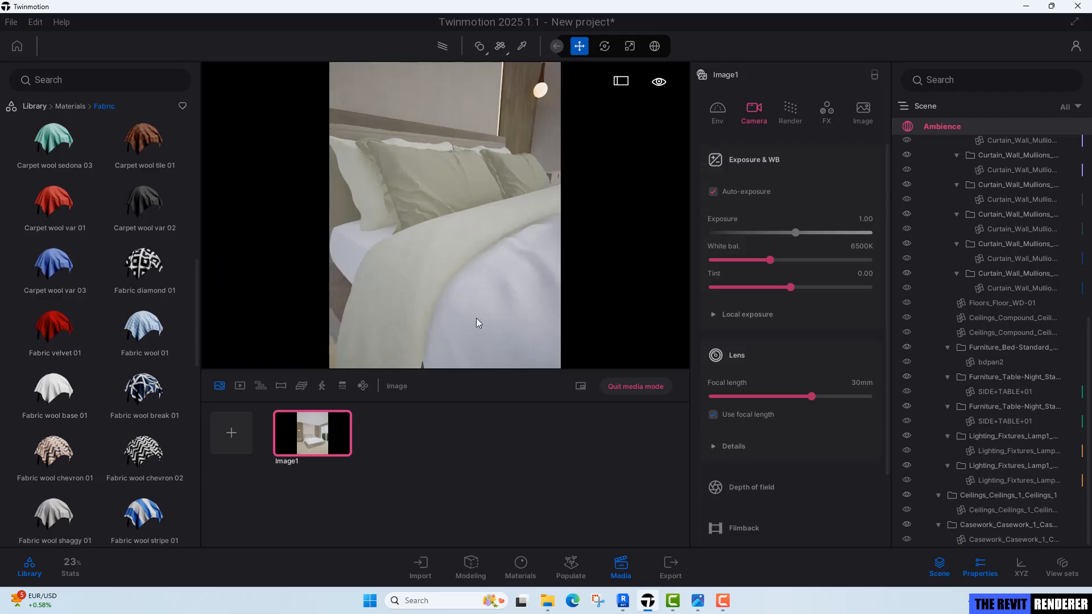
right_click_drag(476, 317, 548, 312)
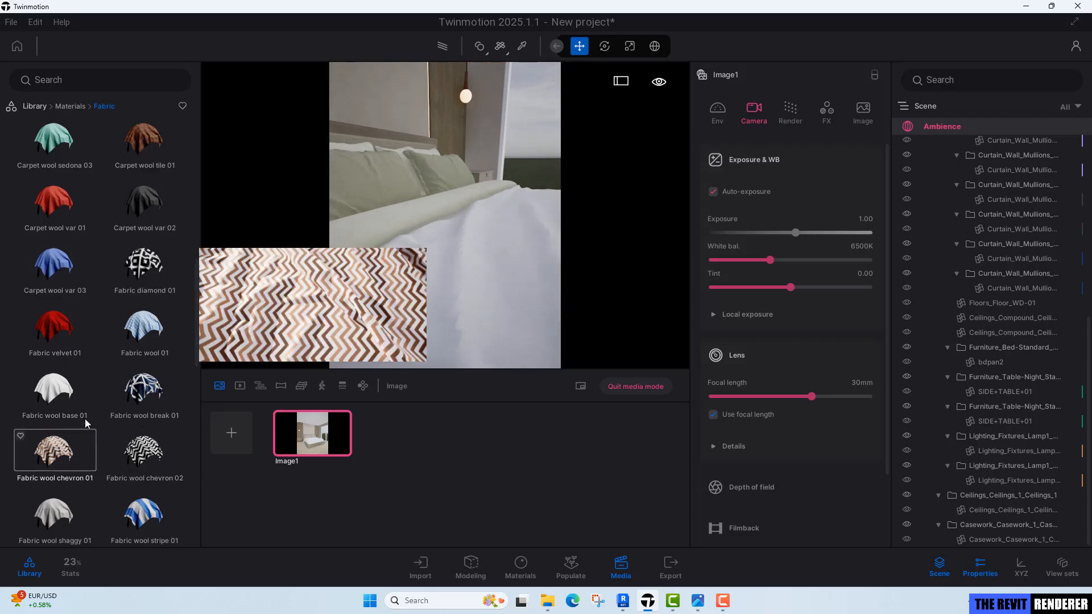
left_click_drag(56, 393, 490, 264)
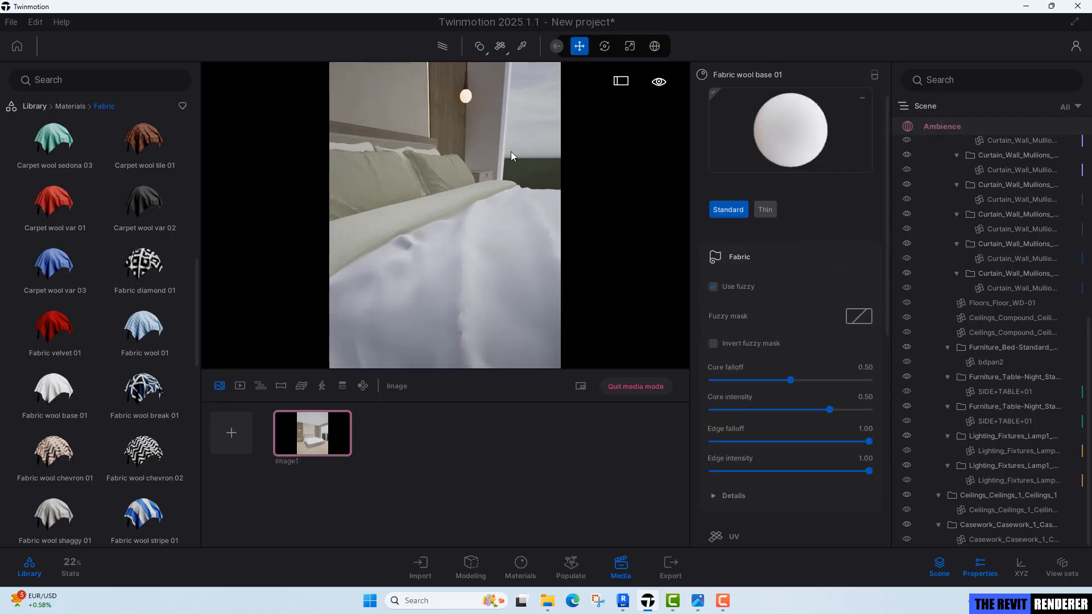
Set the duvet material's triplanar UV mapping to World space.
scroll(803, 414, "down", 5)
left_click(749, 323)
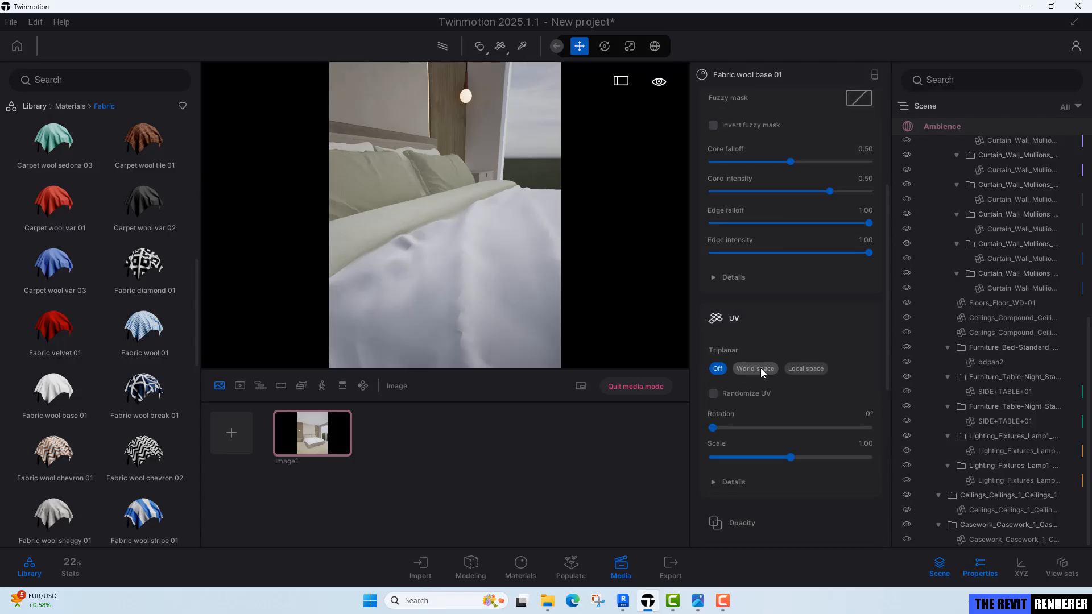
left_click(760, 368)
Apply the Fabric velvet 01 material to the throw lying across the bed.
right_click_drag(445, 216, 463, 240)
key("w")
key("s")
right_click_drag(491, 302, 455, 322)
scroll(458, 322, "up", 2)
mouse_move(77, 350)
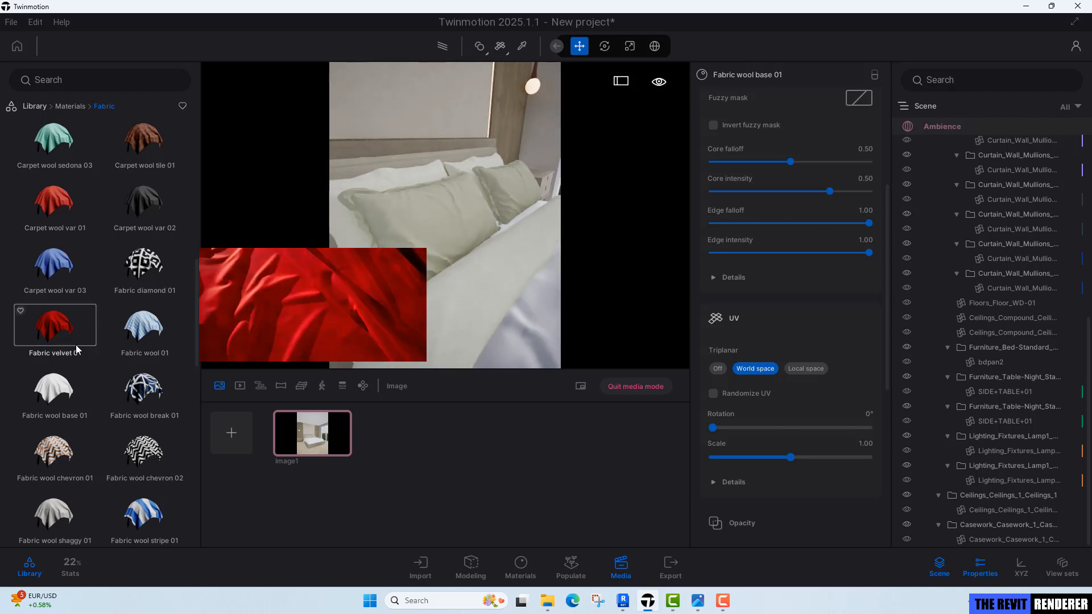
mouse_move(147, 222)
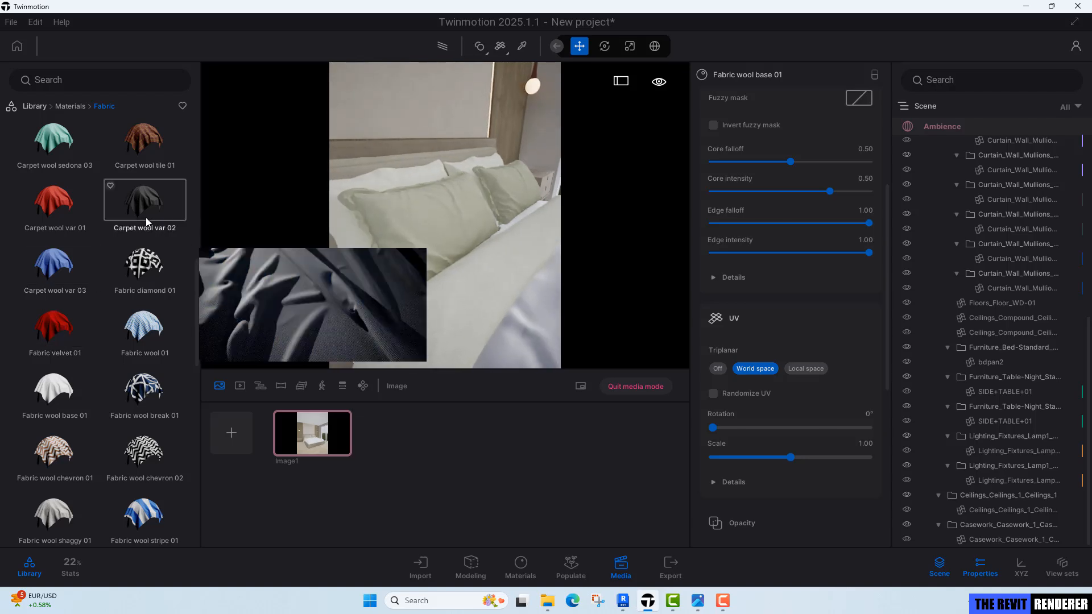
middle_click_drag(497, 268, 493, 225)
mouse_move(71, 337)
left_click_drag(57, 339, 409, 285)
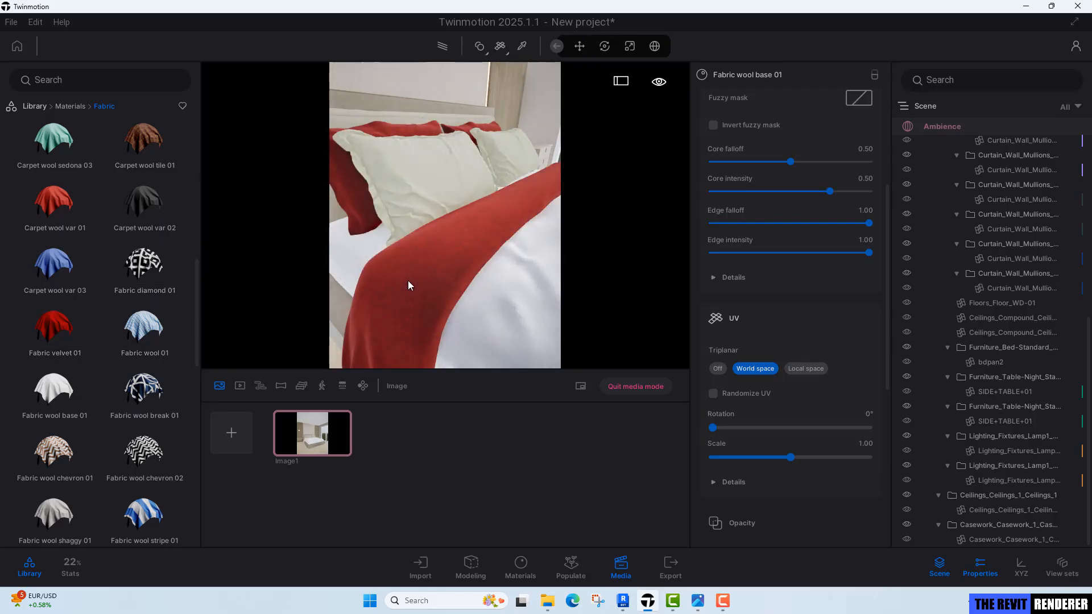
Compare against the reference photo and tint the velvet throw dark brown, hex 50220F.
left_click(696, 604)
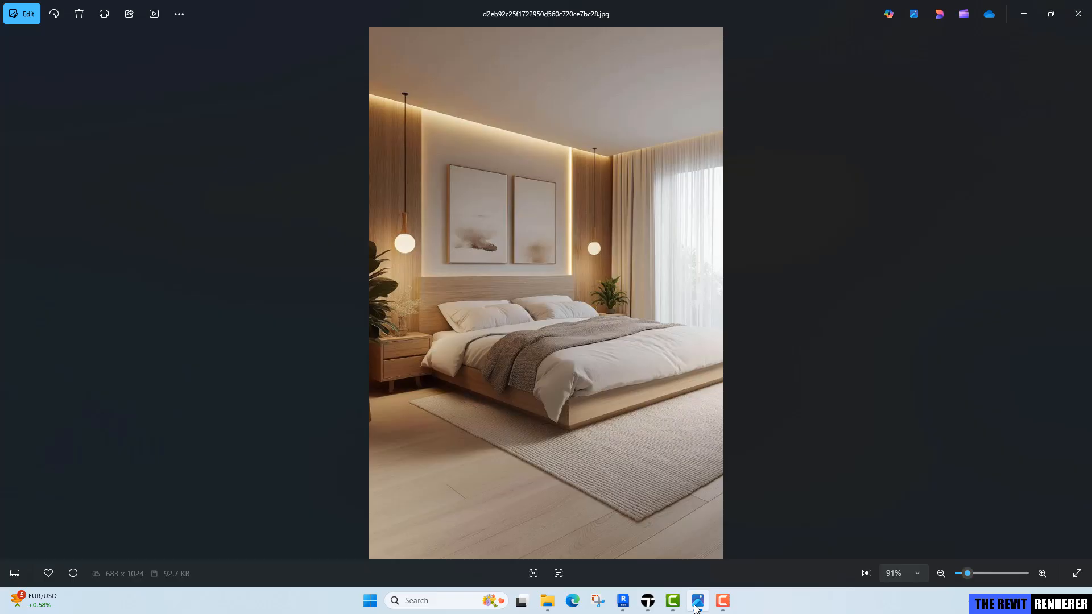
left_click(697, 604)
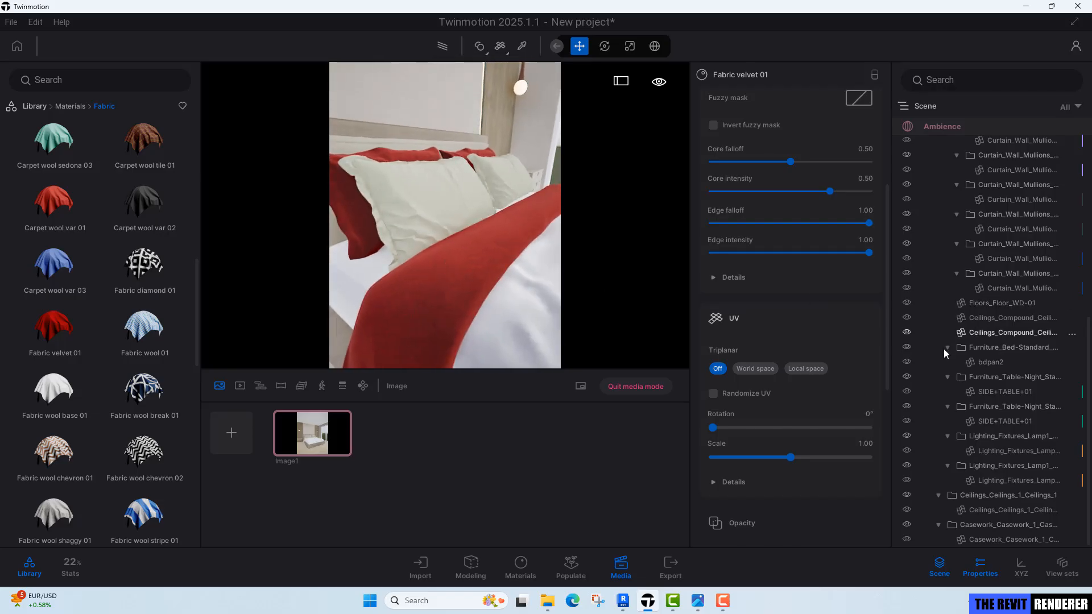
scroll(801, 285, "up", 5)
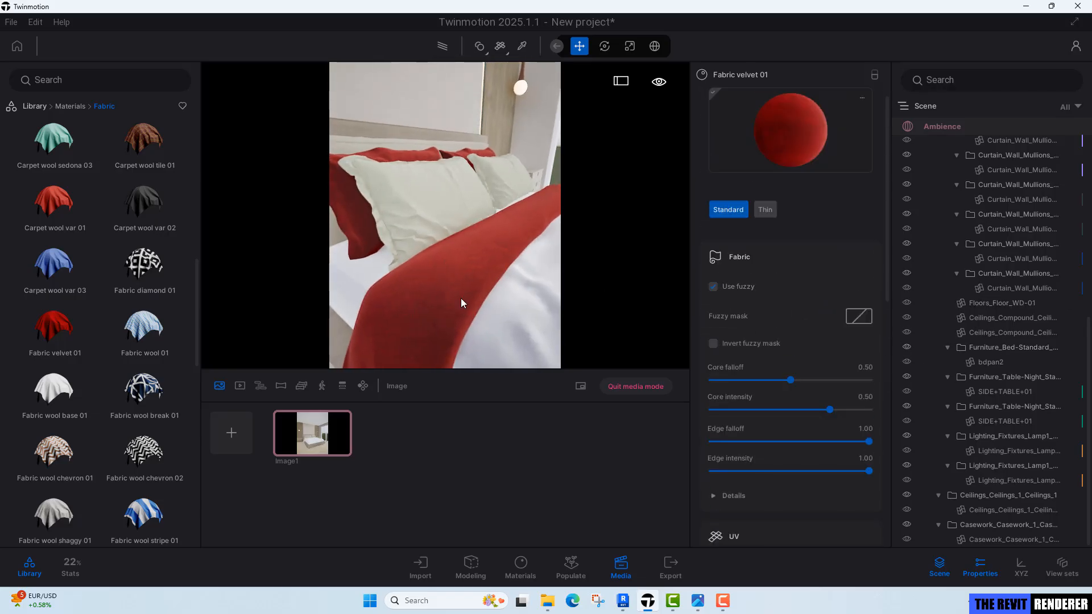
scroll(793, 346, "down", 4)
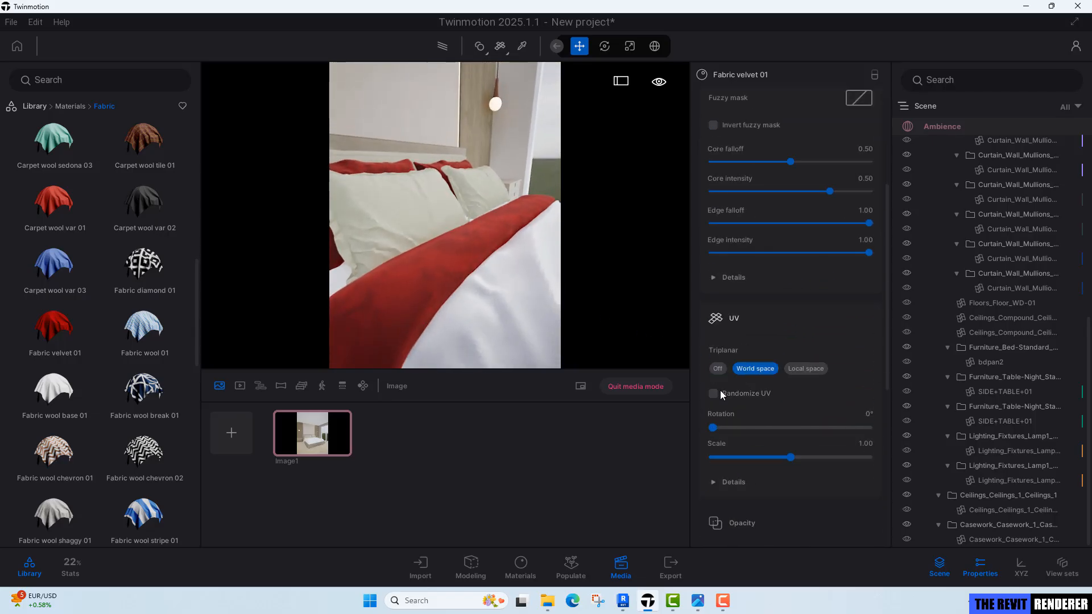
scroll(849, 357, "up", 2)
scroll(849, 354, "up", 2)
scroll(843, 368, "down", 6)
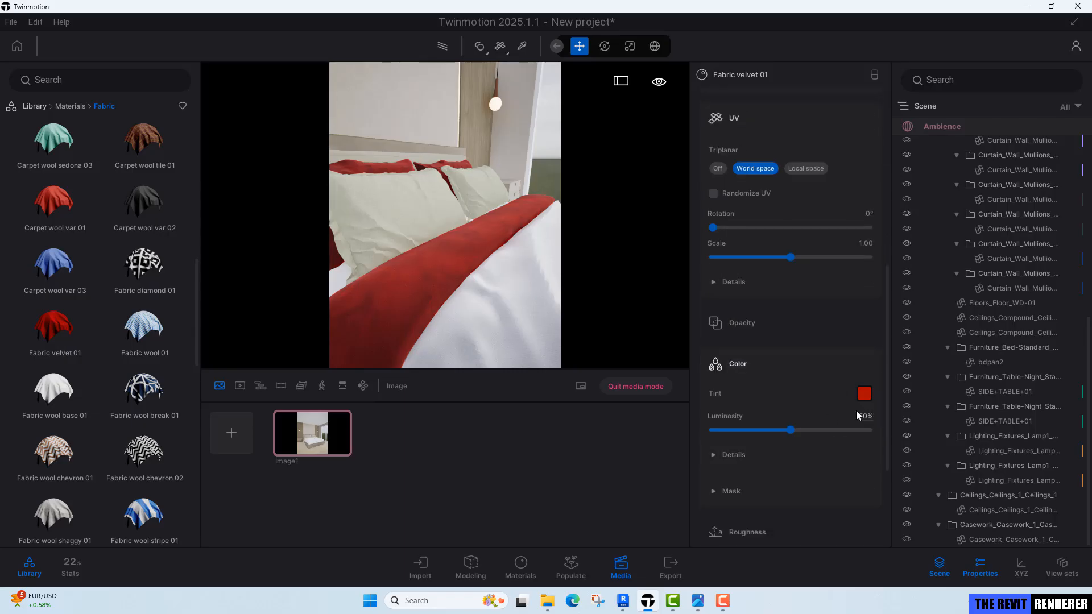
left_click(864, 393)
left_click(498, 302)
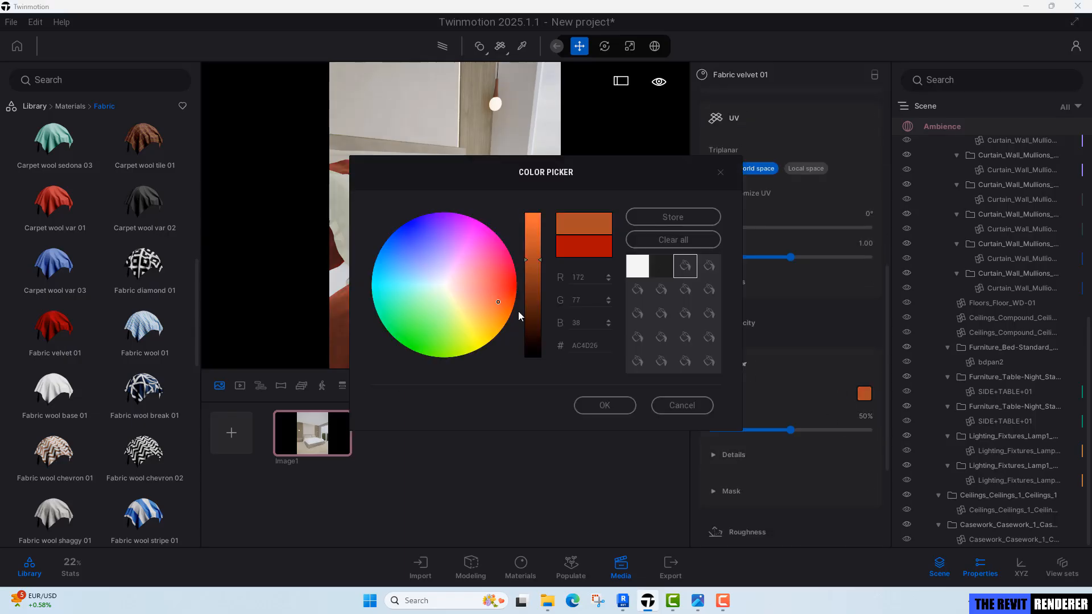
left_click(534, 305)
left_click(500, 303)
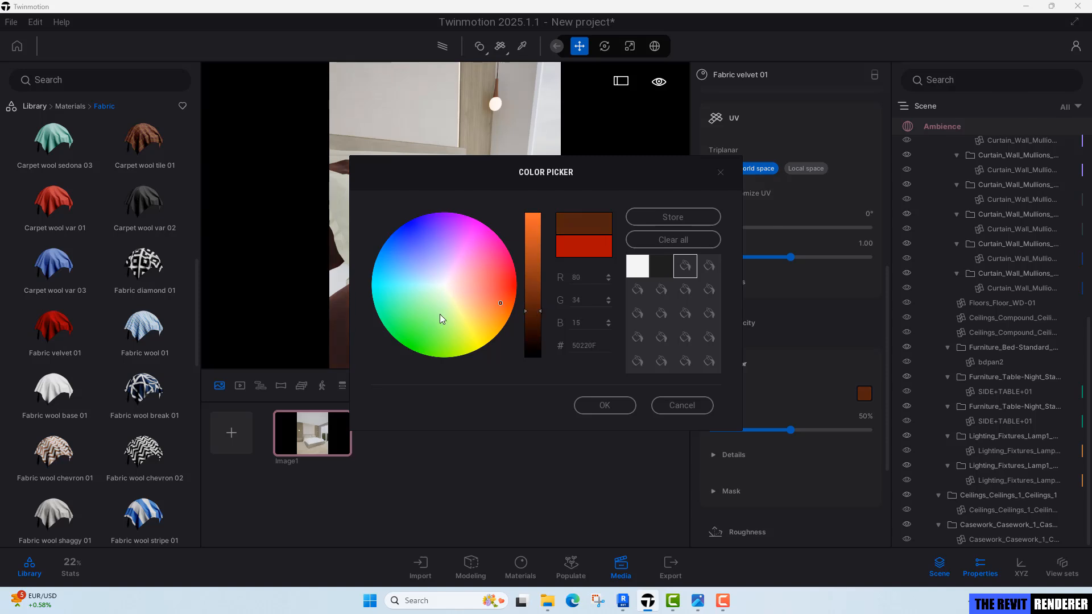
left_click(612, 407)
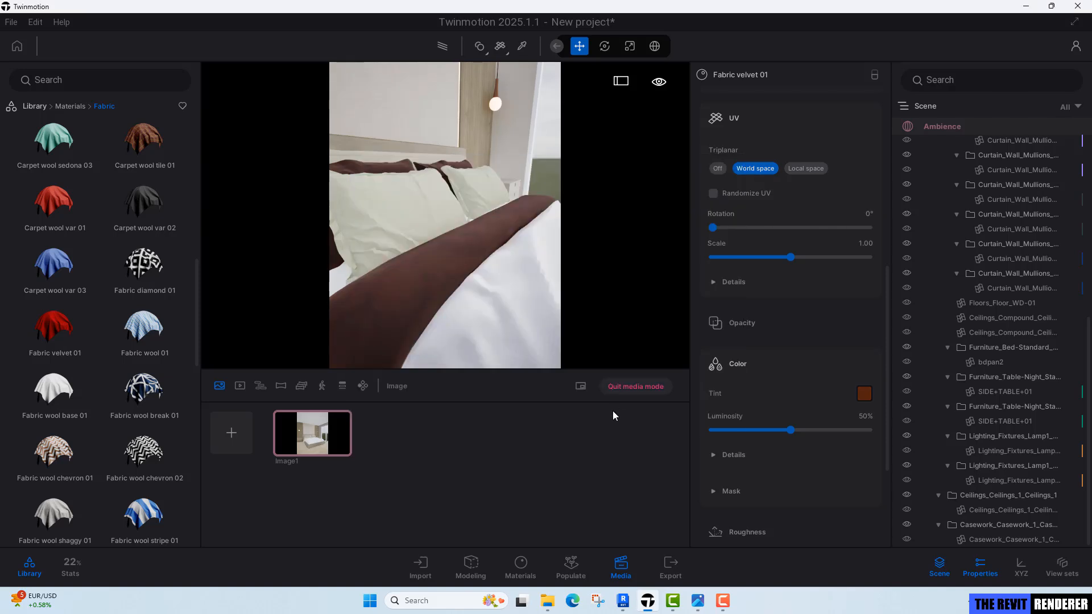
Retint the velvet throw to a muted grey-taupe, hex 605B4F, checking the reference photo again.
left_click(698, 602)
left_click(703, 607)
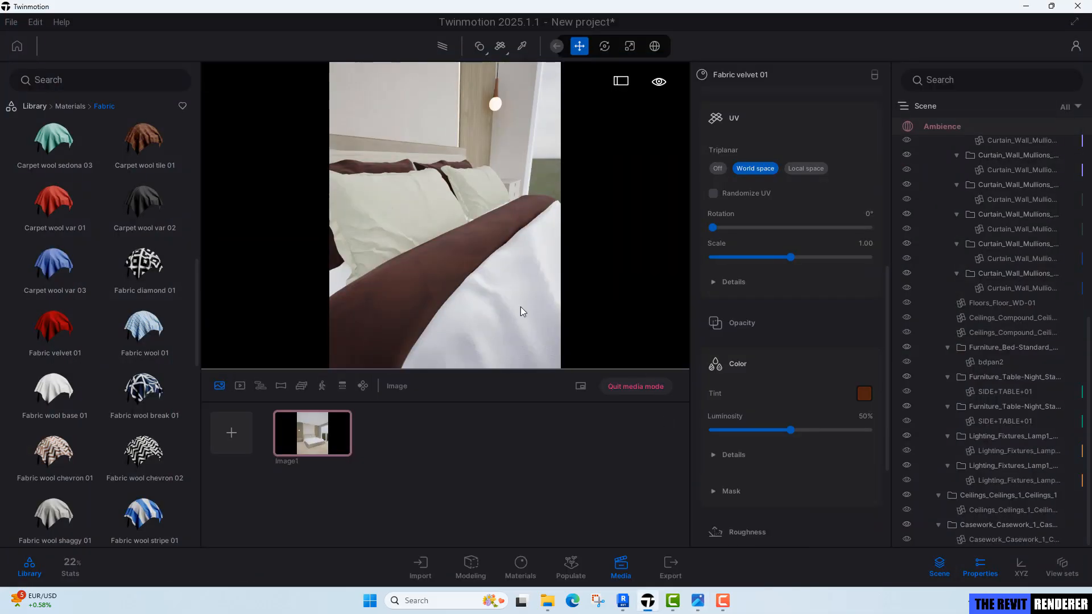
left_click(857, 397)
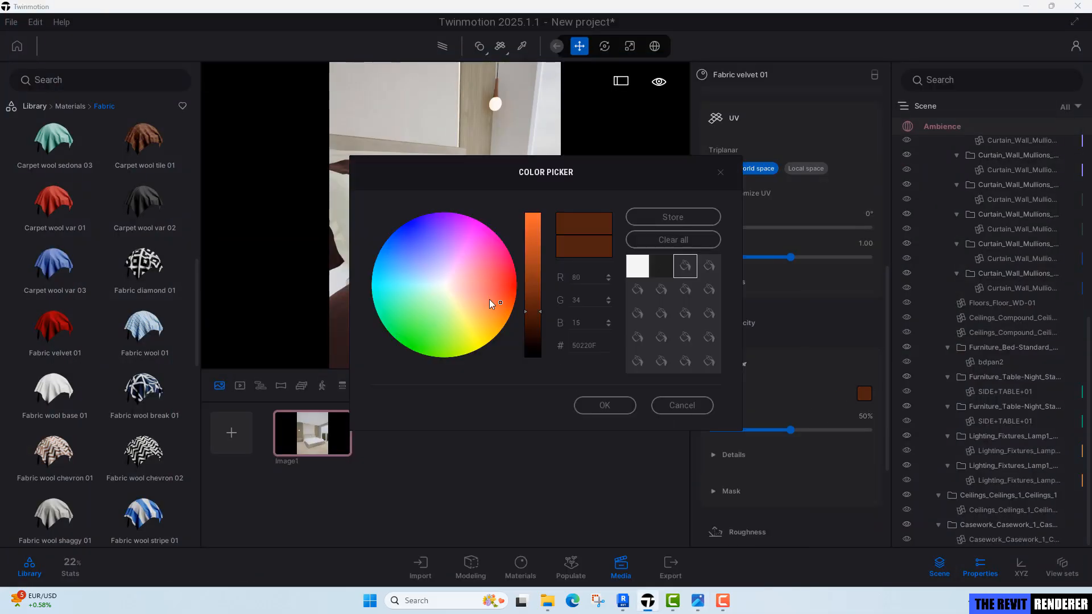
left_click_drag(501, 306, 459, 295)
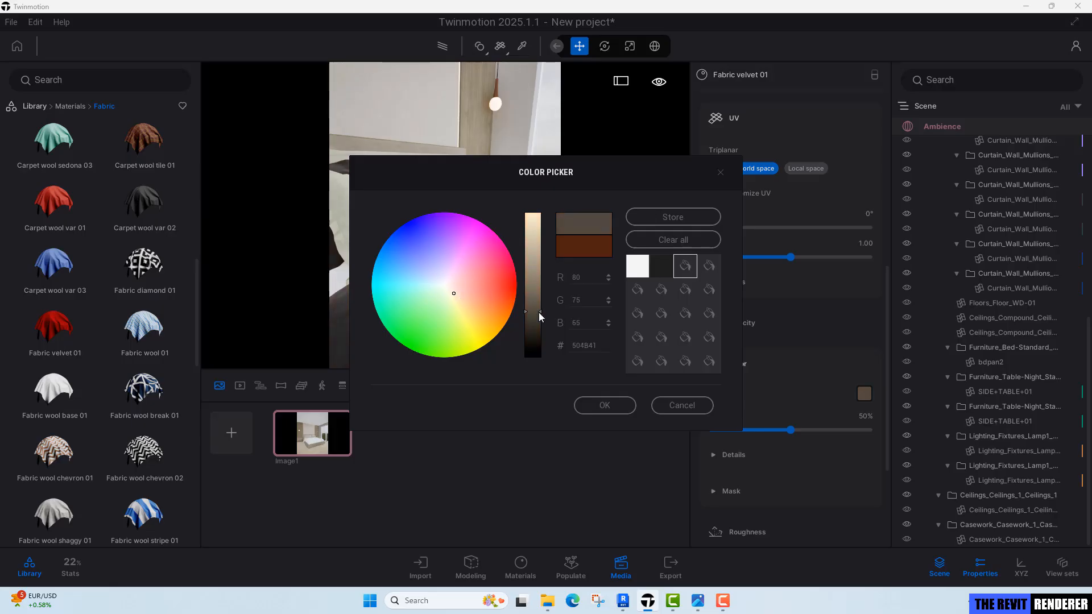
left_click(604, 406)
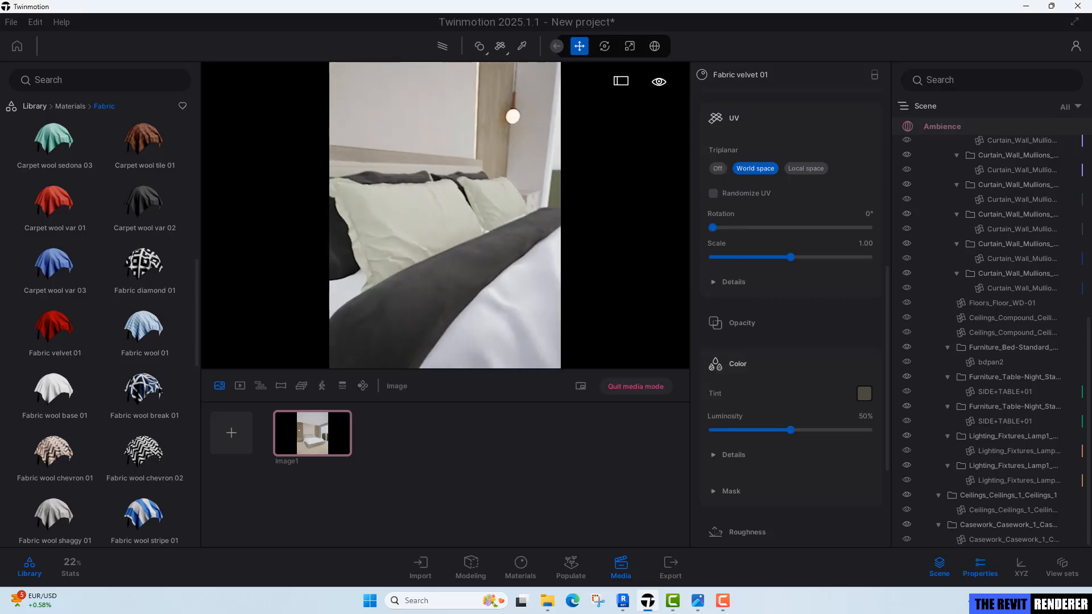
key("s")
key("w")
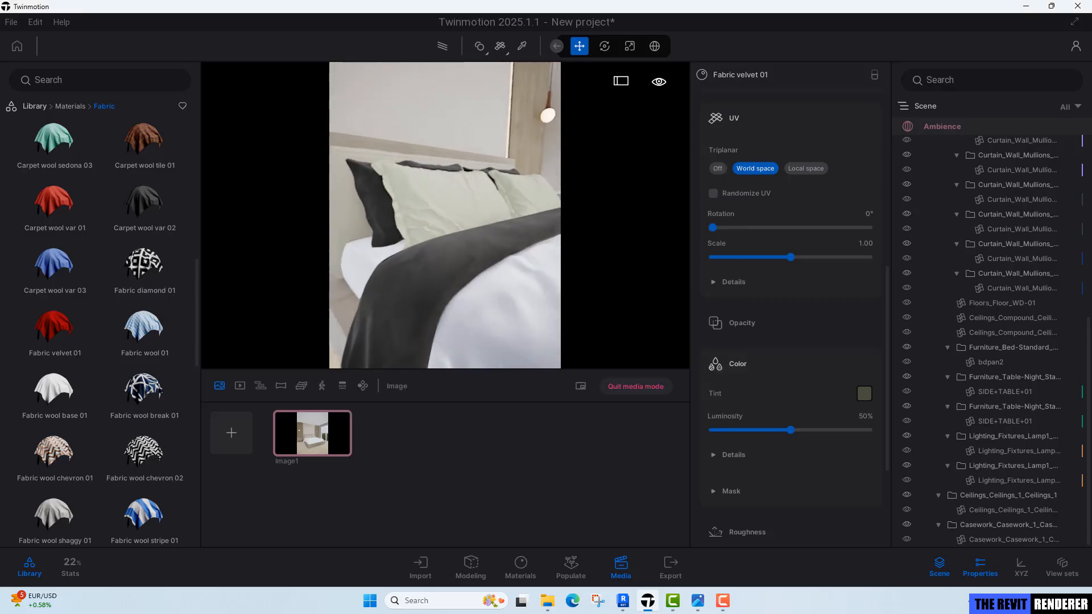
key("s")
left_click(865, 393)
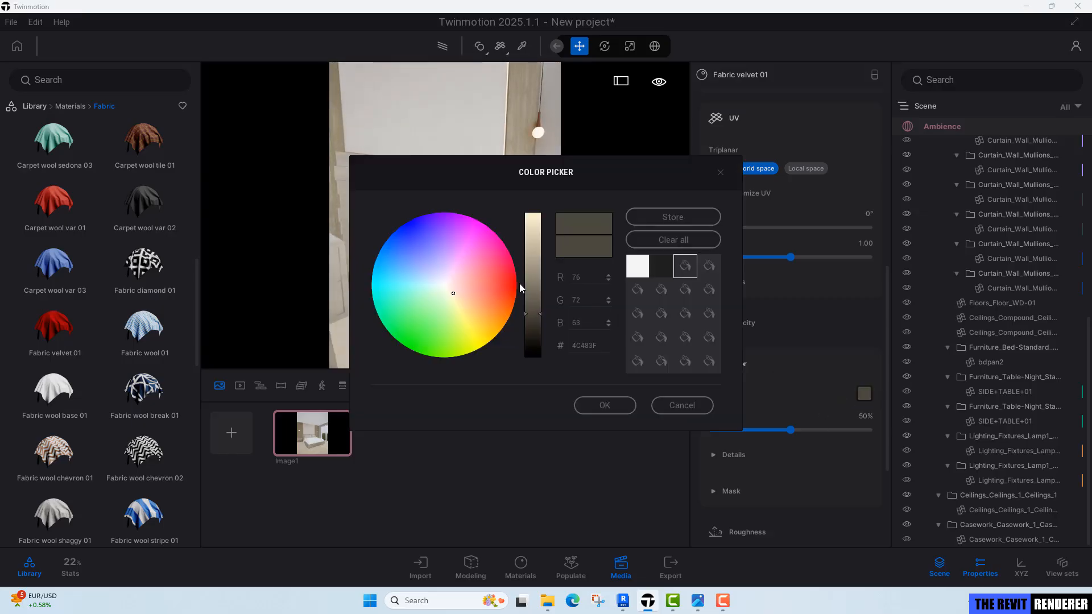
left_click_drag(541, 314, 539, 296)
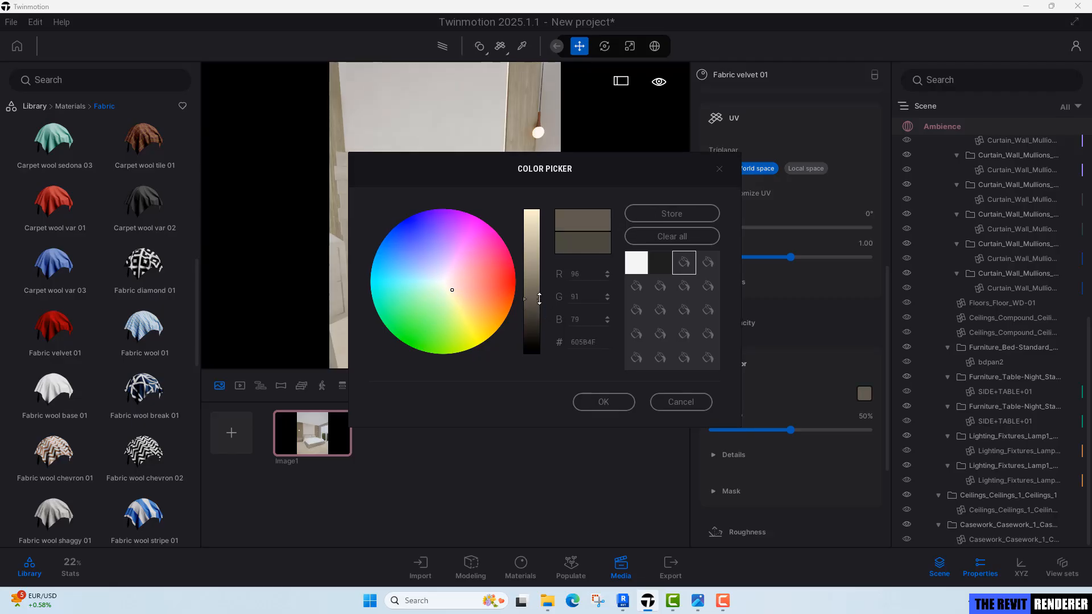
left_click(601, 402)
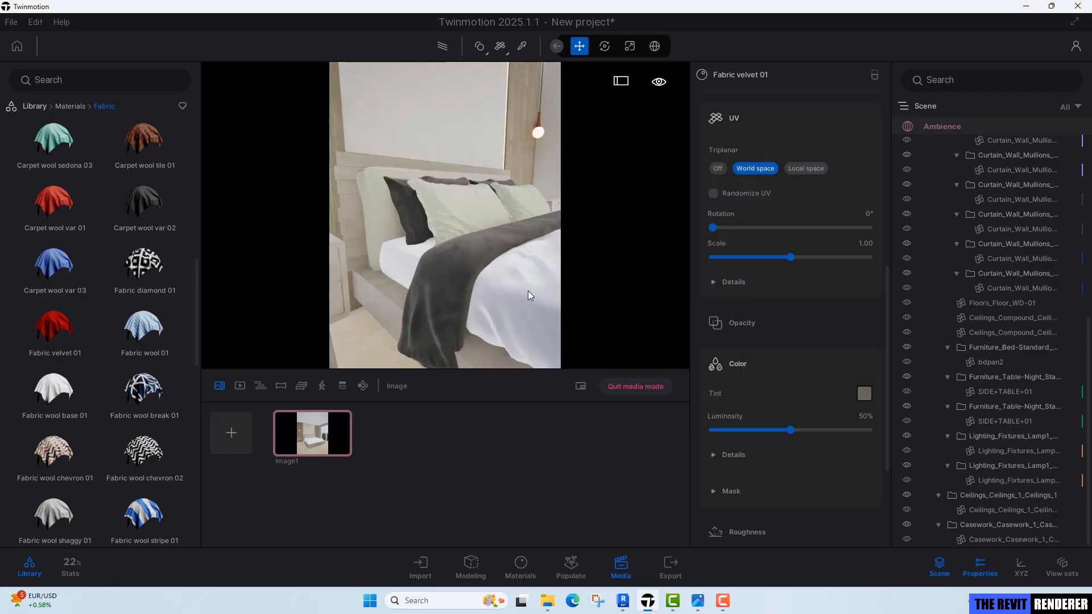
Pick the Fabric wool base 01 material and apply it to the front pillow.
key("w")
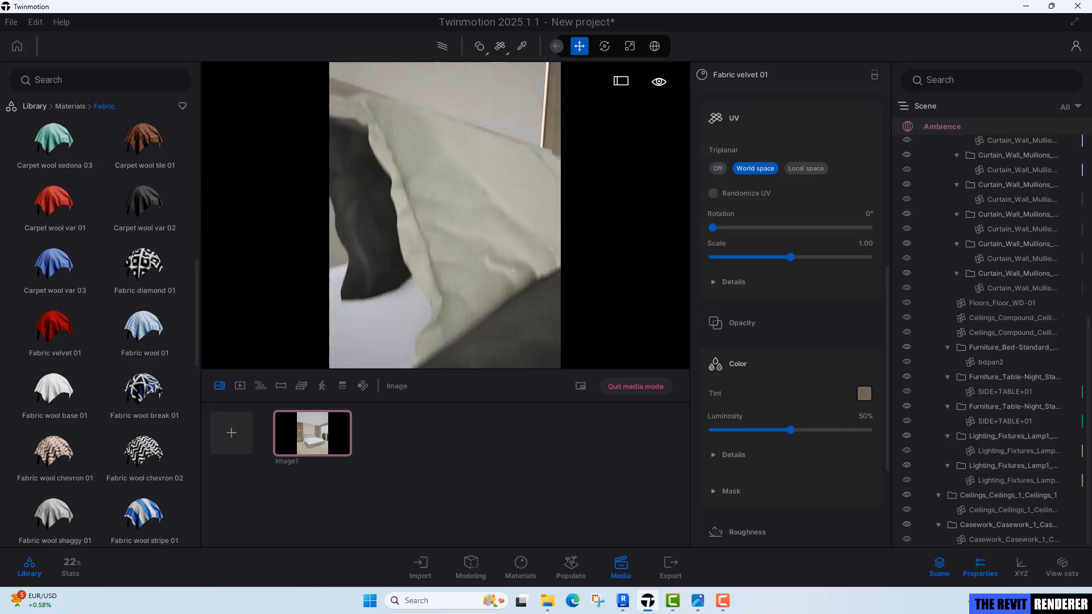
key("t")
left_click(512, 233)
right_click_drag(512, 232, 479, 230)
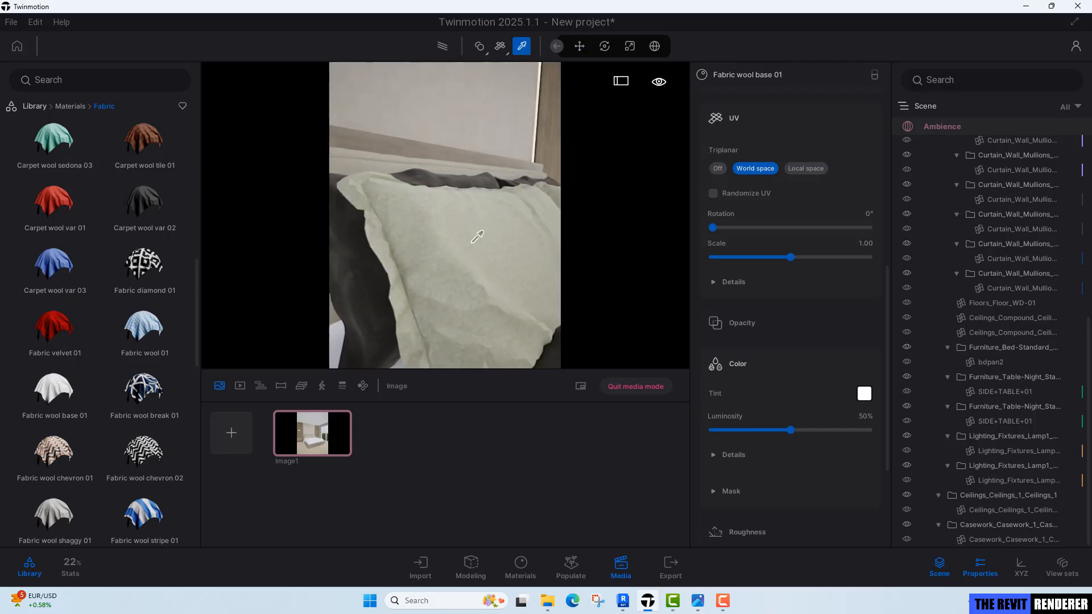
scroll(784, 398, "up", 1)
scroll(784, 396, "up", 6)
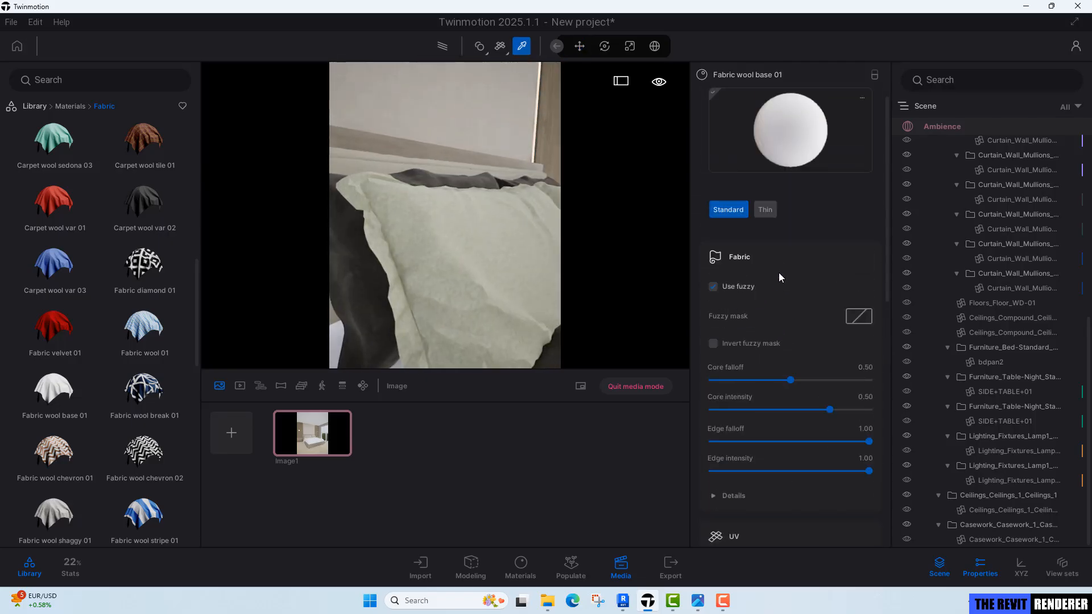
left_click_drag(804, 128, 481, 242)
right_click_drag(481, 243, 469, 234)
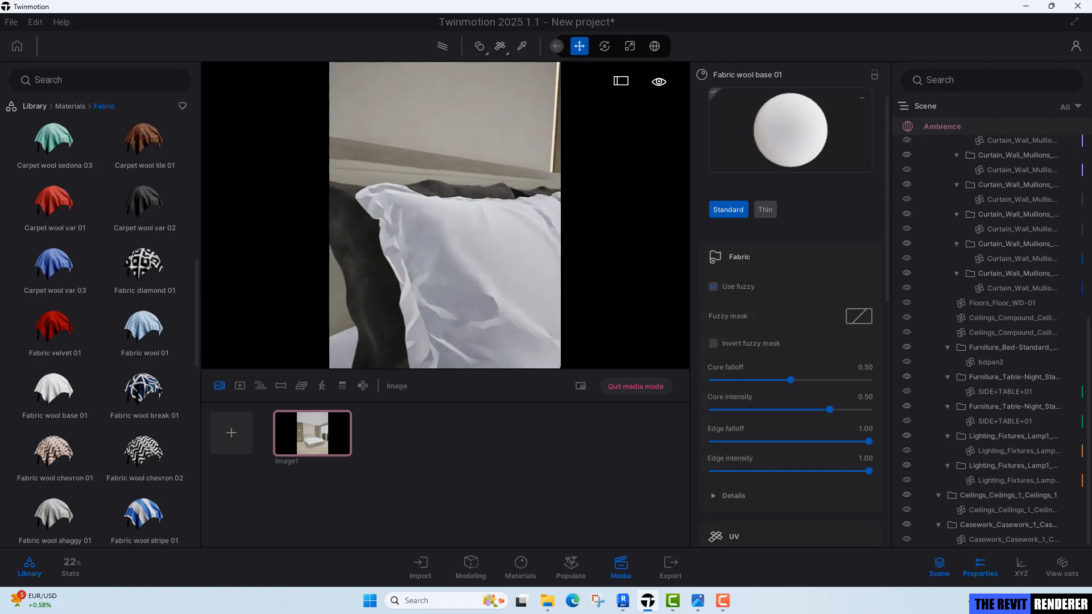
key("s")
scroll(706, 466, "down", 10)
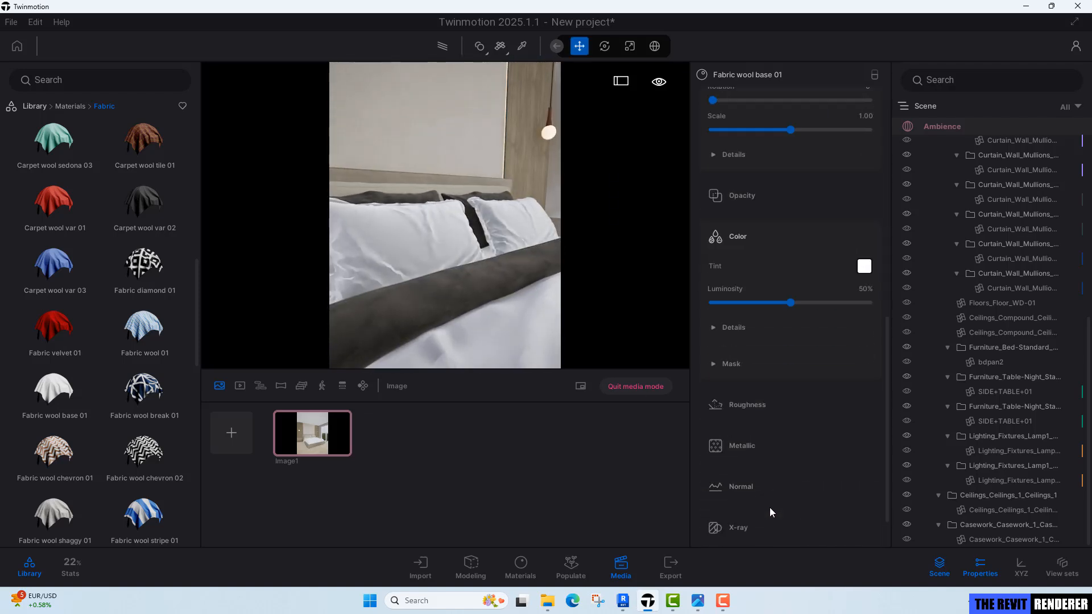
left_click(753, 506)
scroll(757, 495, "down", 2)
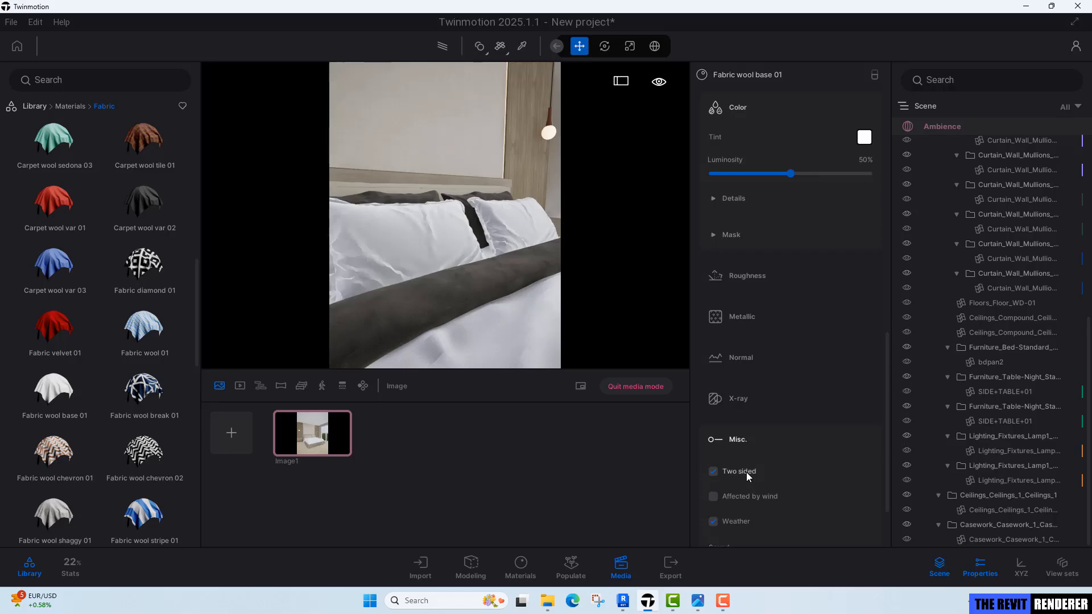
Move around the bed to the headboard and pick its material to inspect its settings.
key("s")
right_click_drag(512, 285, 487, 264)
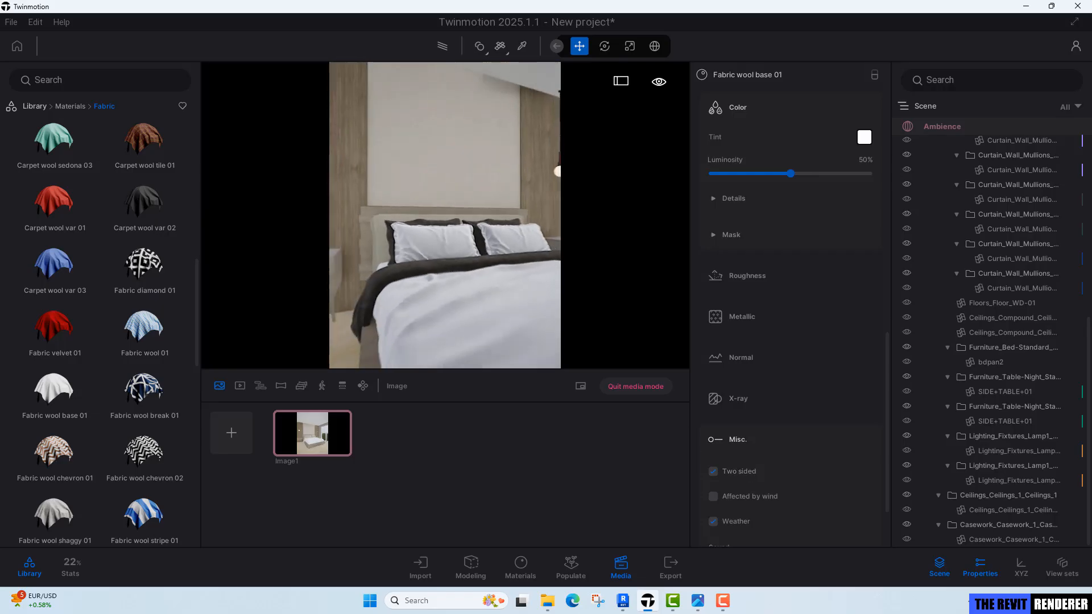
right_click_drag(512, 307, 530, 323)
key("a")
key("w")
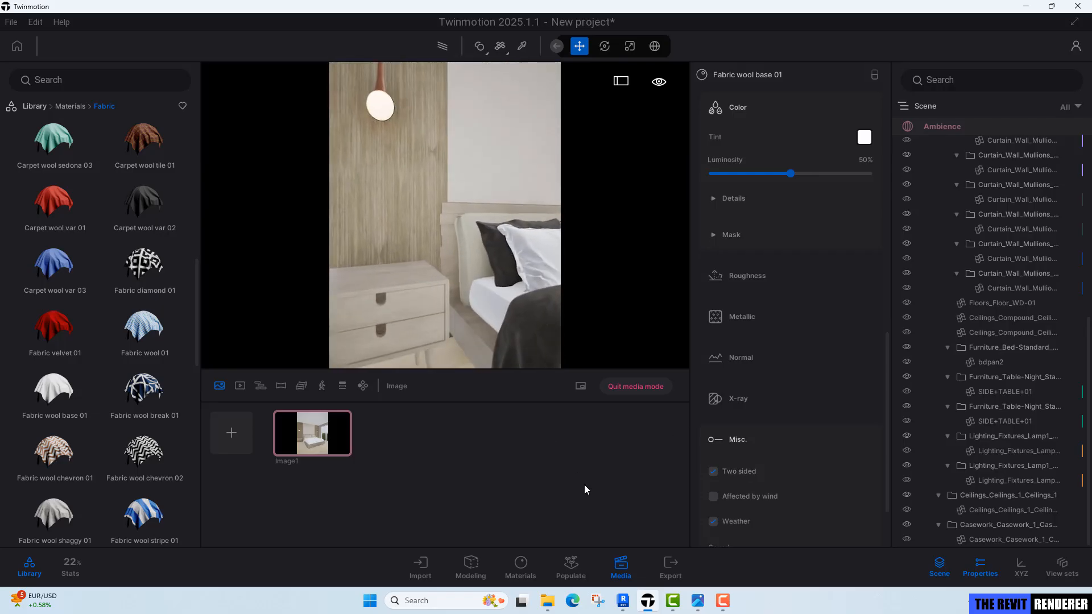
key("w")
right_click_drag(490, 267, 560, 276)
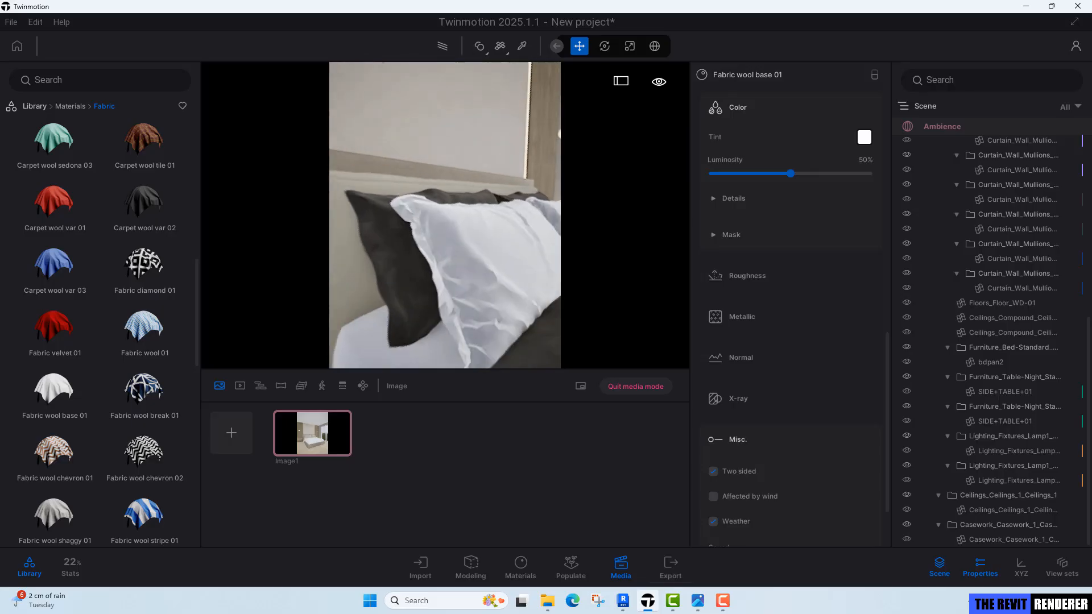
key("w")
right_click_drag(455, 228, 391, 241)
key("a")
key("w")
key("s")
key("d")
key("t")
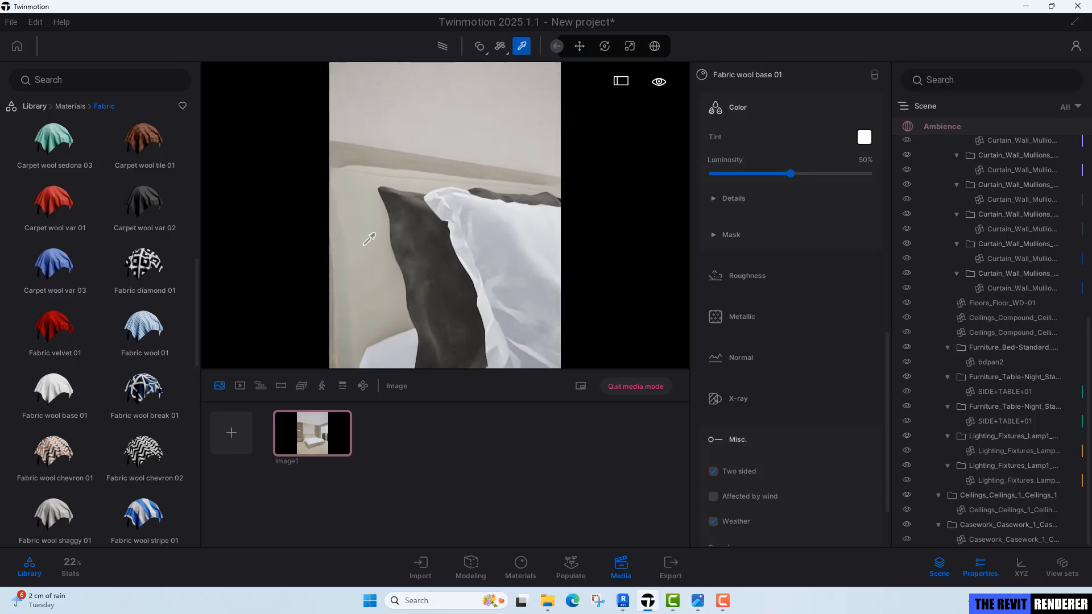
key("a")
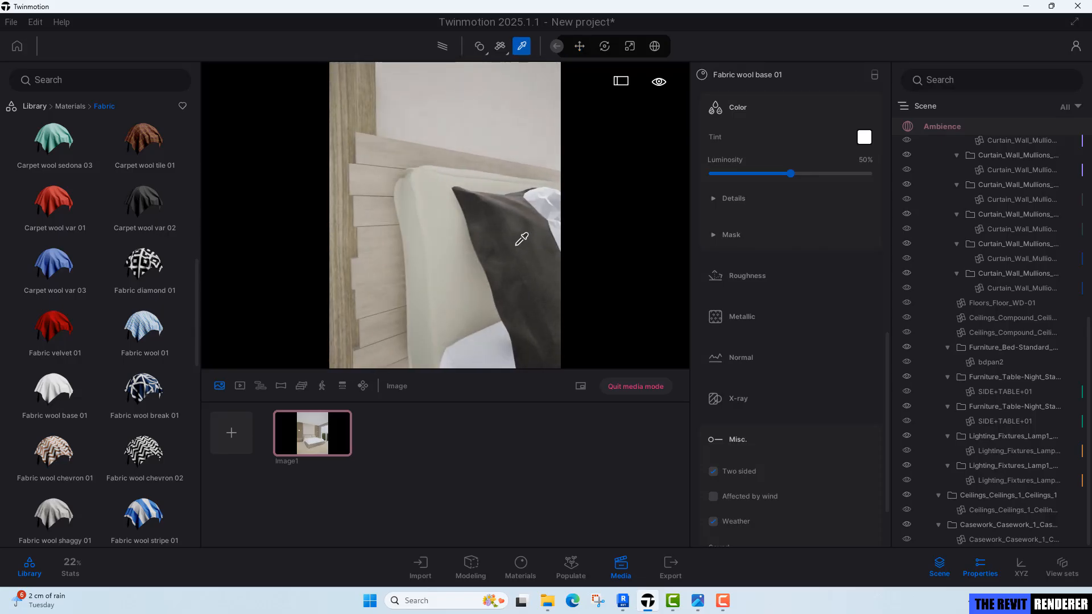
key("w")
key("a")
left_click(520, 236)
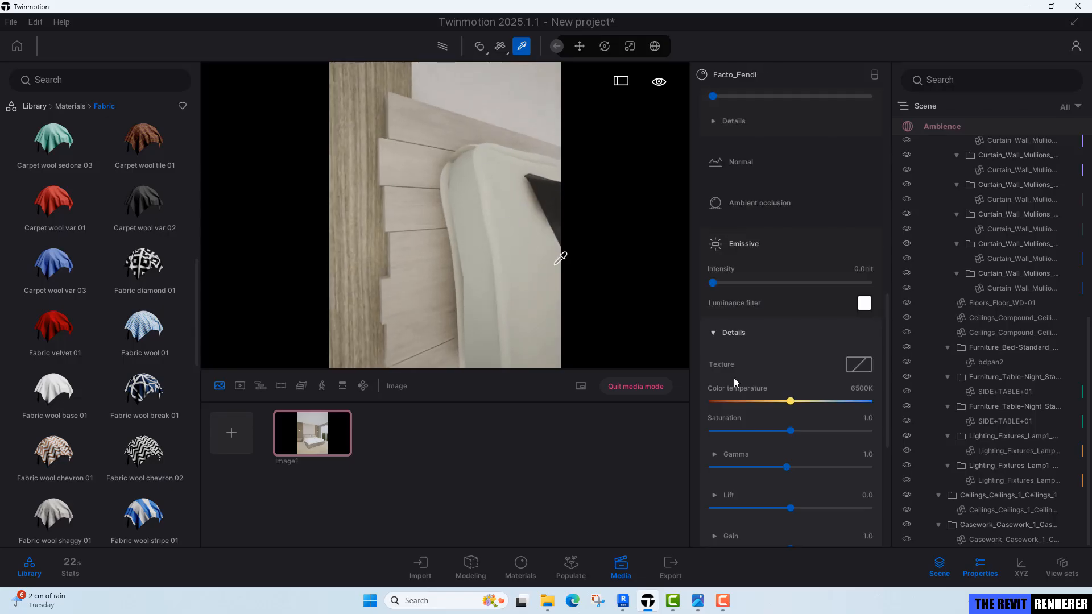
scroll(780, 476, "down", 5)
left_click(732, 399)
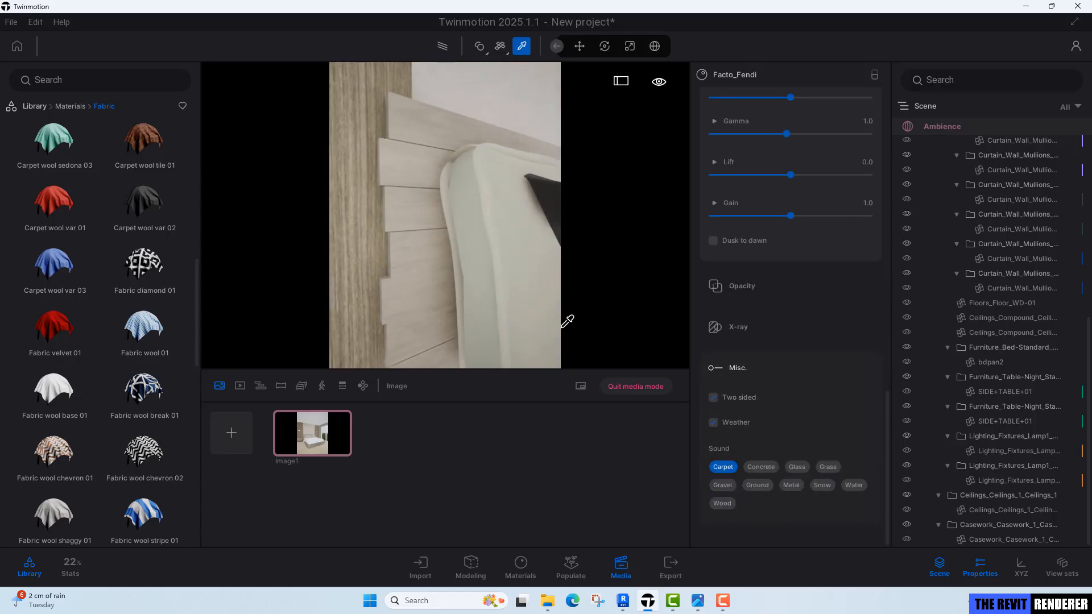
Apply the Fabric velvet 01 material to the headboard's upholstered panel.
right_click_drag(500, 273, 490, 284)
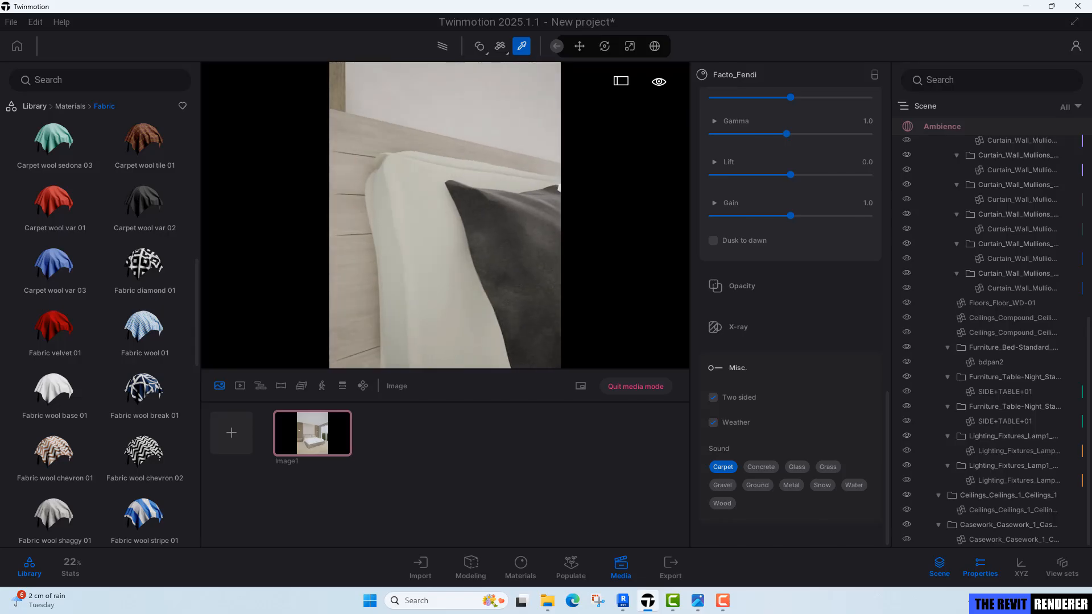
left_click(518, 239)
scroll(763, 452, "up", 15)
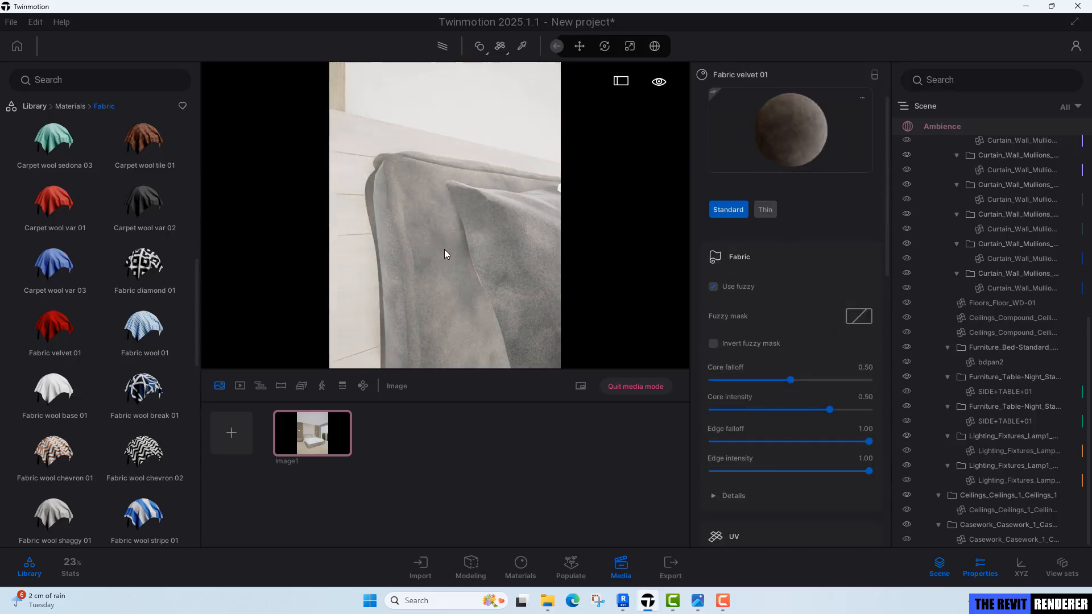
right_click_drag(446, 251, 495, 251)
key("s")
scroll(425, 290, "down", 5)
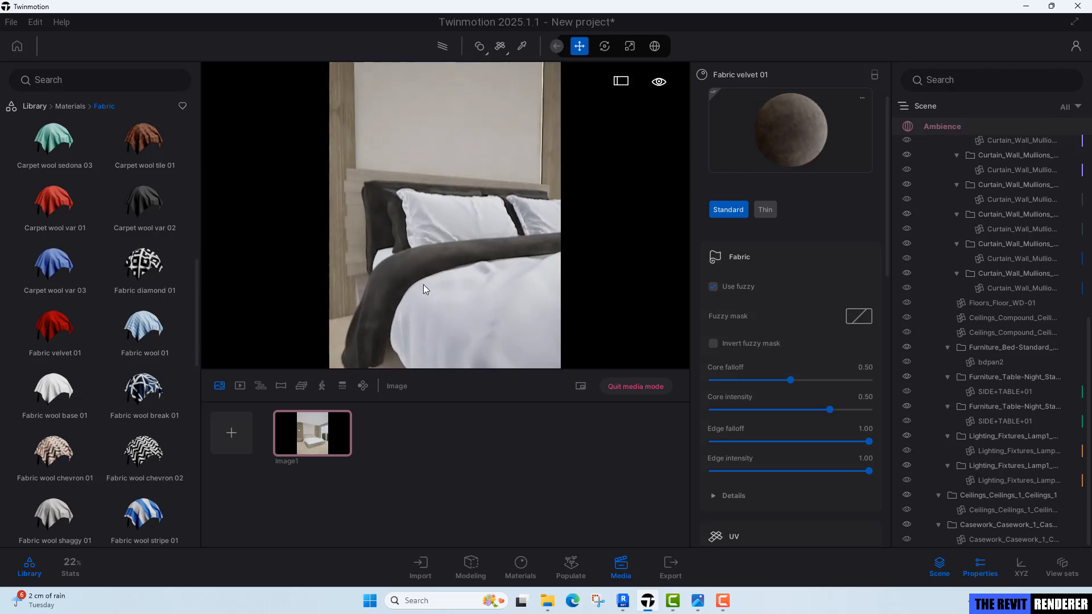
Compare the image's rendered preview with the reference bedroom photo.
left_click(312, 436)
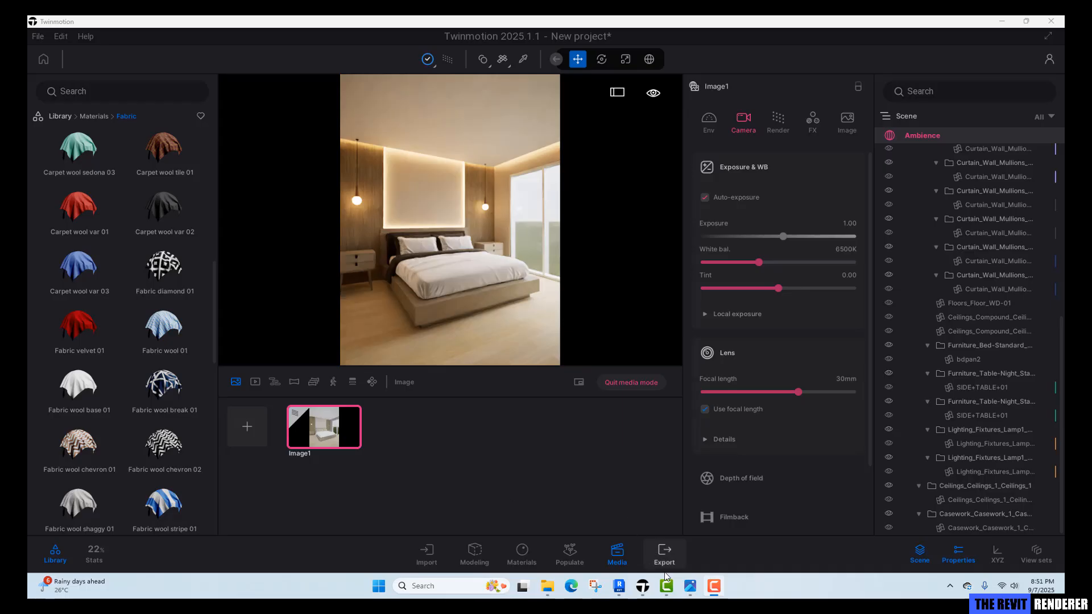
left_click(690, 586)
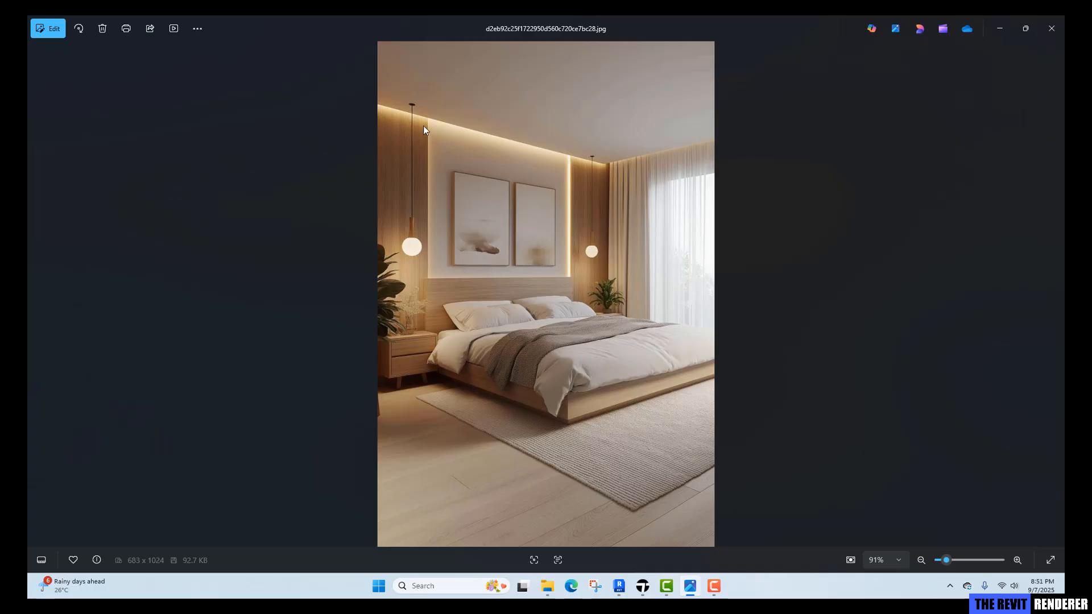
left_click(642, 586)
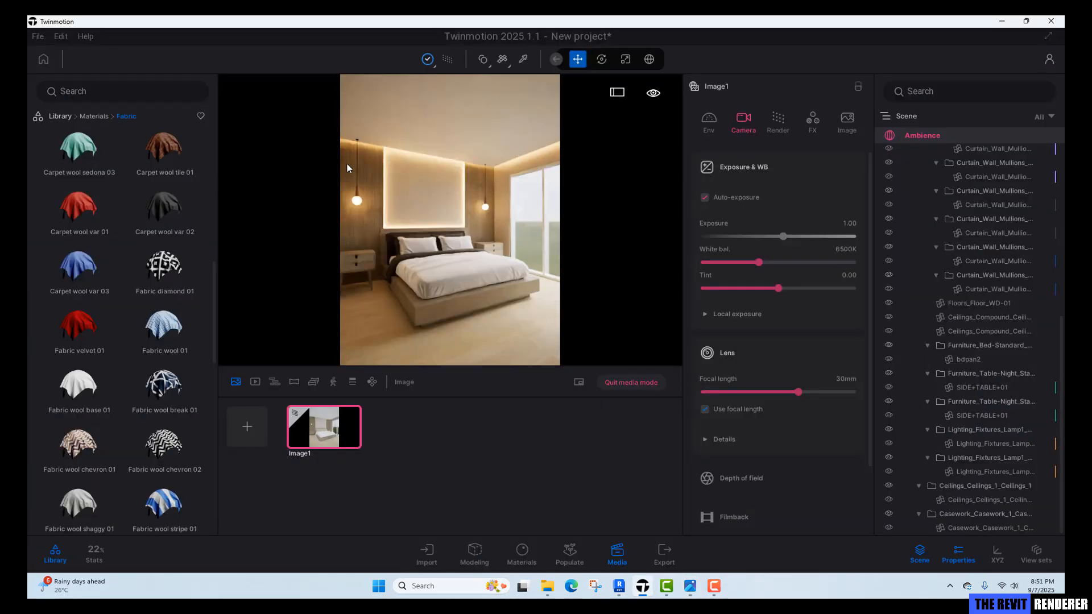
left_click(691, 586)
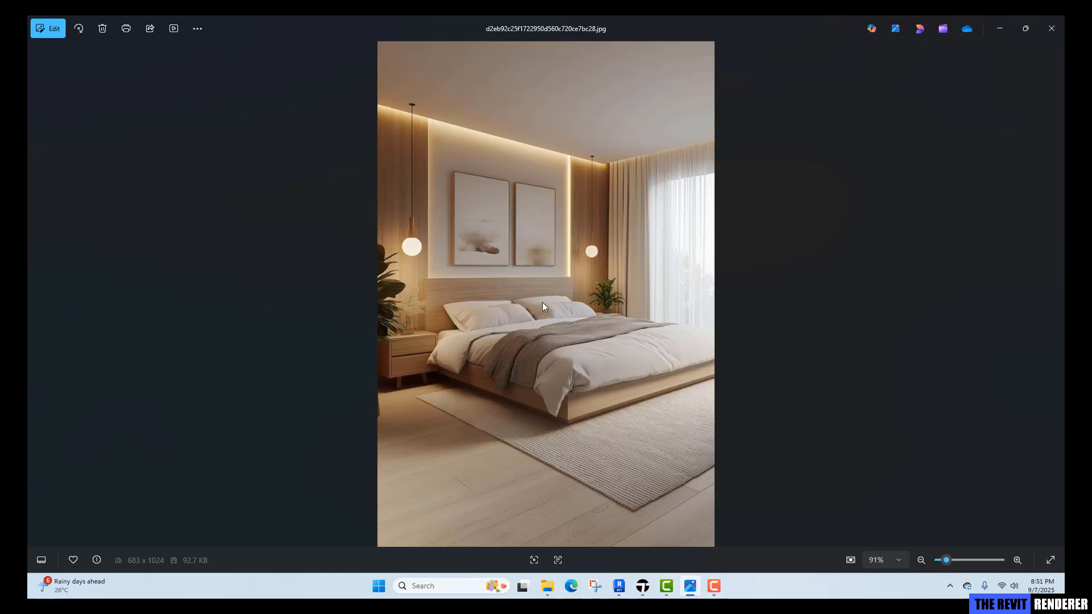
left_click(643, 586)
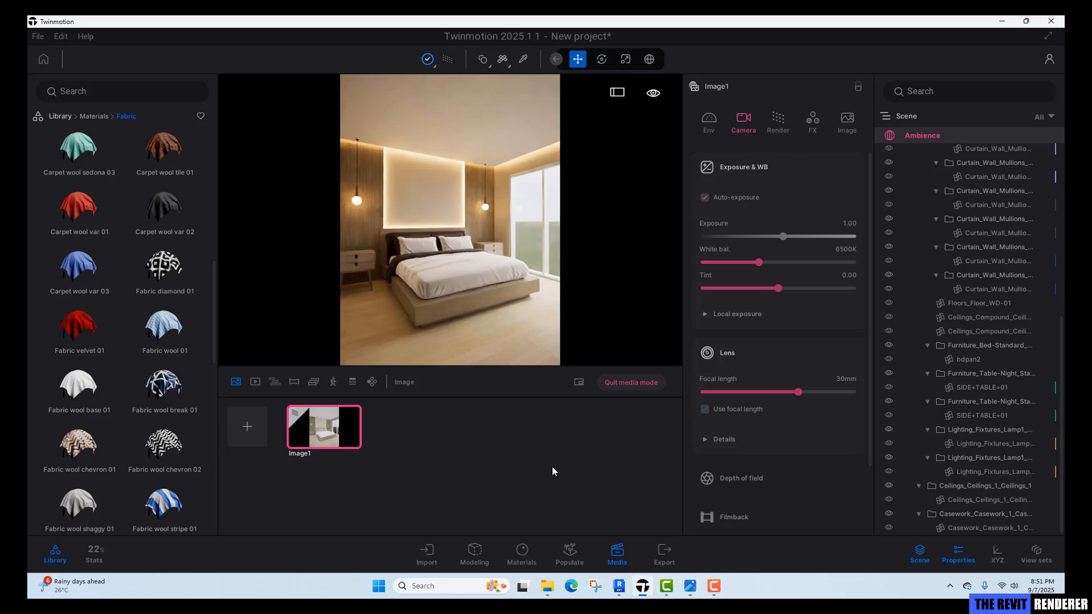
Place an omnidirectional light inside the left pendant lamp bulb.
left_click(632, 382)
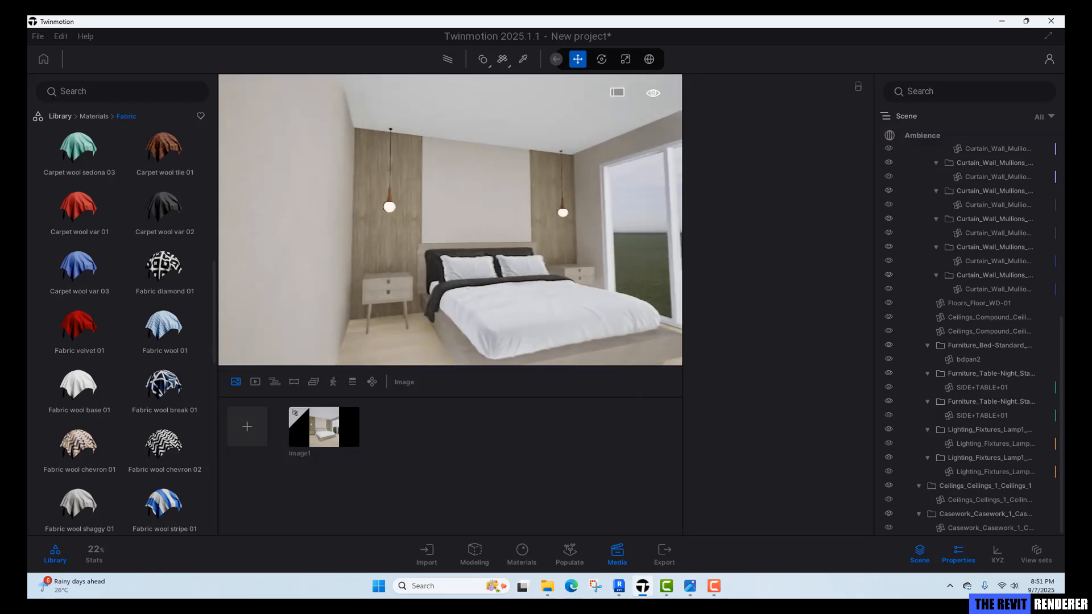
scroll(476, 308, "up", 4)
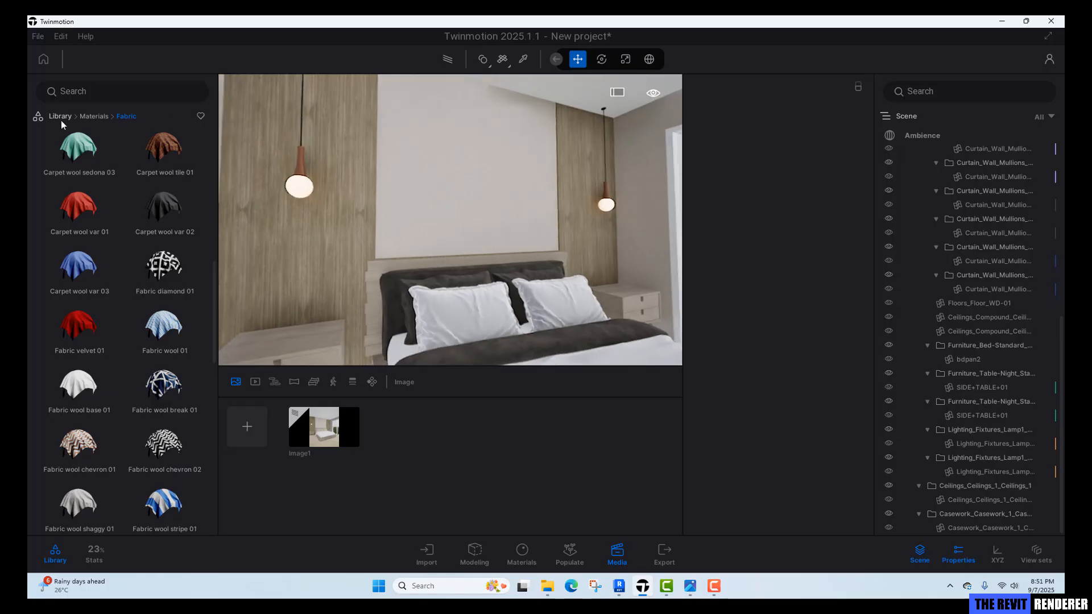
left_click(57, 114)
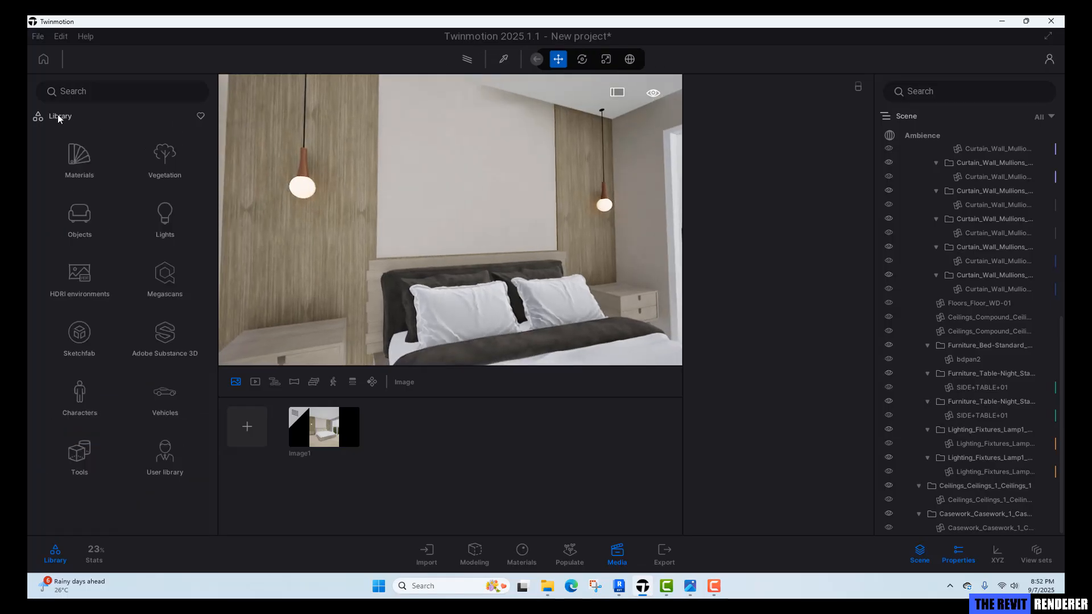
left_click(173, 213)
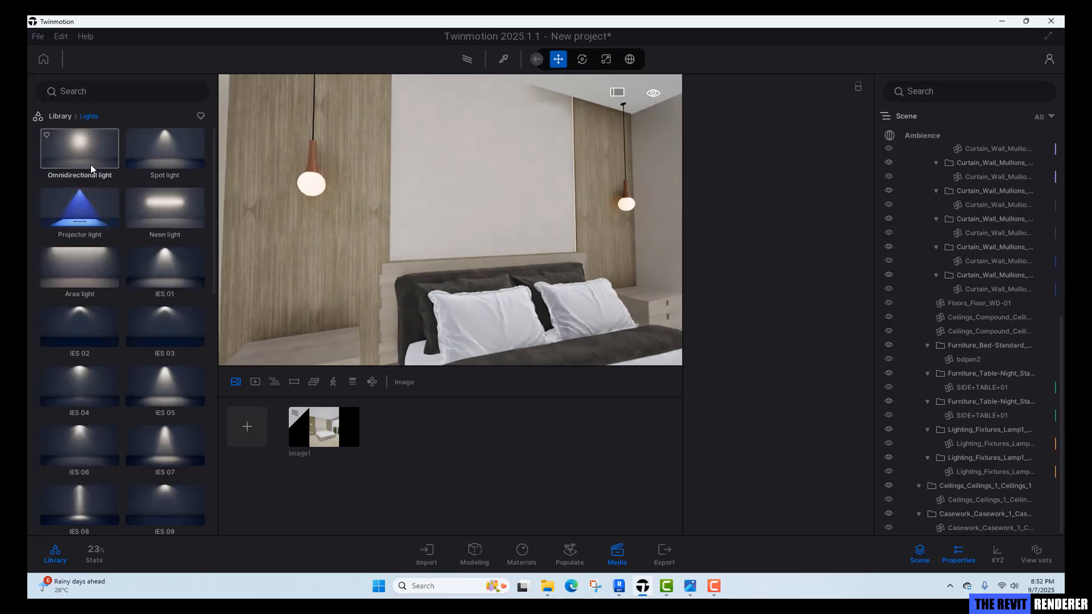
right_click_drag(364, 228, 266, 206)
key("w")
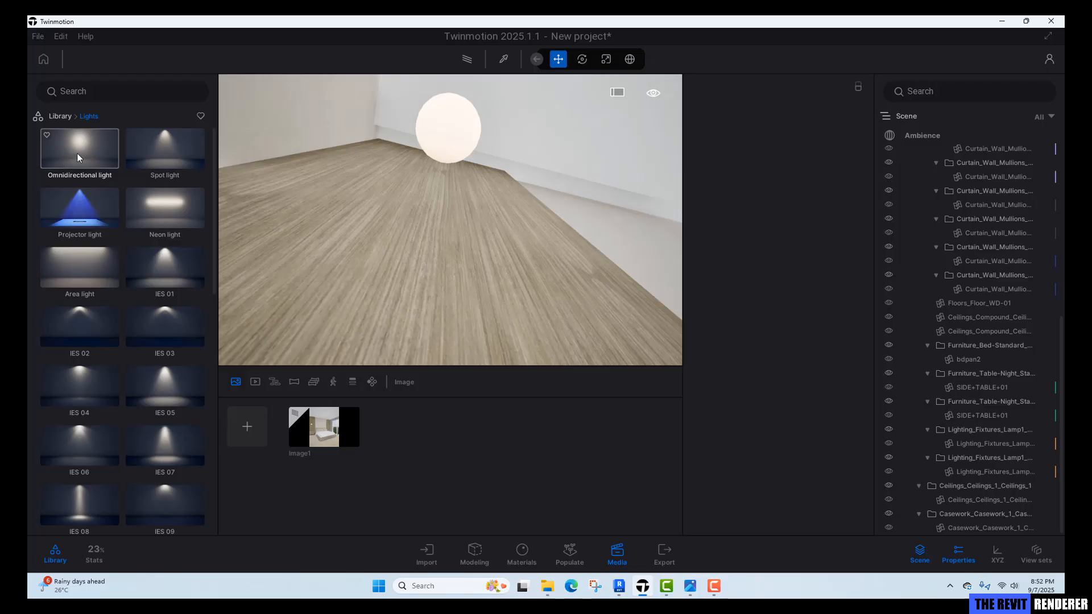
left_click_drag(78, 152, 450, 132)
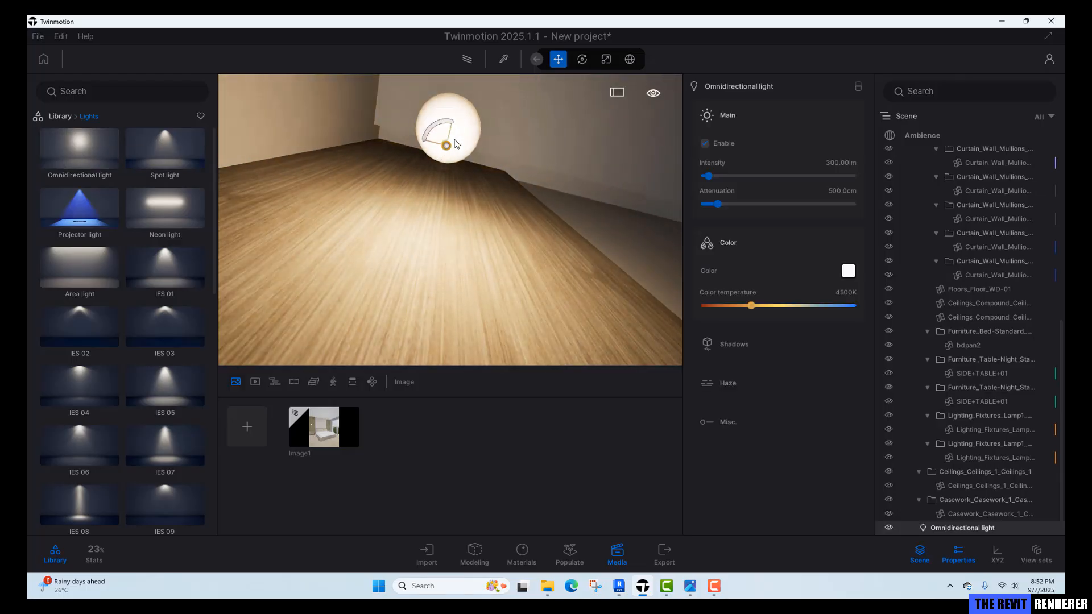
middle_click_drag(454, 138, 447, 239, "shift")
scroll(500, 146, "down", 5)
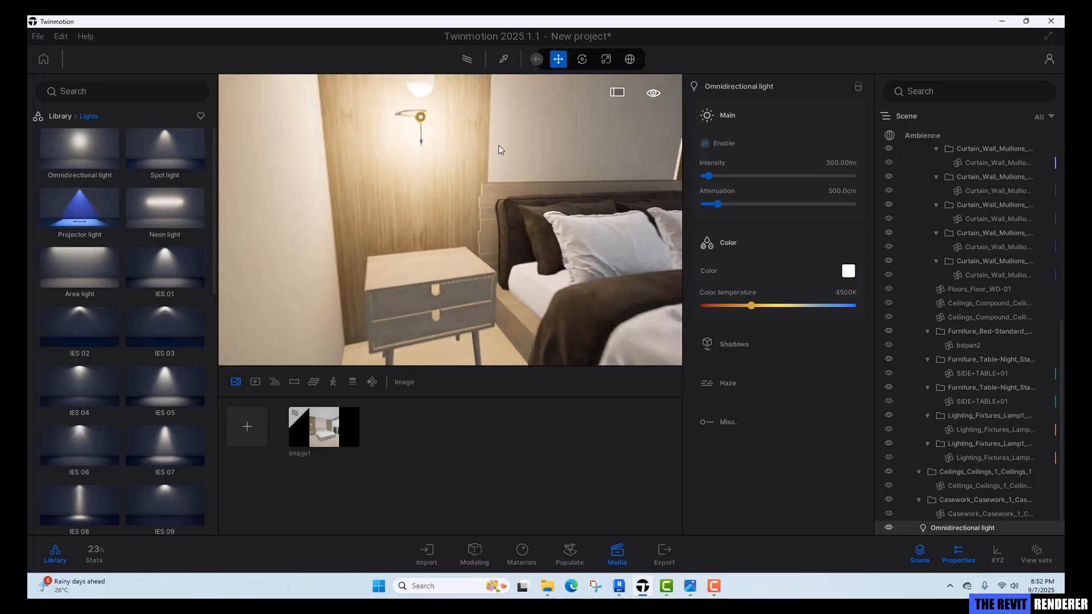
middle_click_drag(500, 146, 477, 200, "shift")
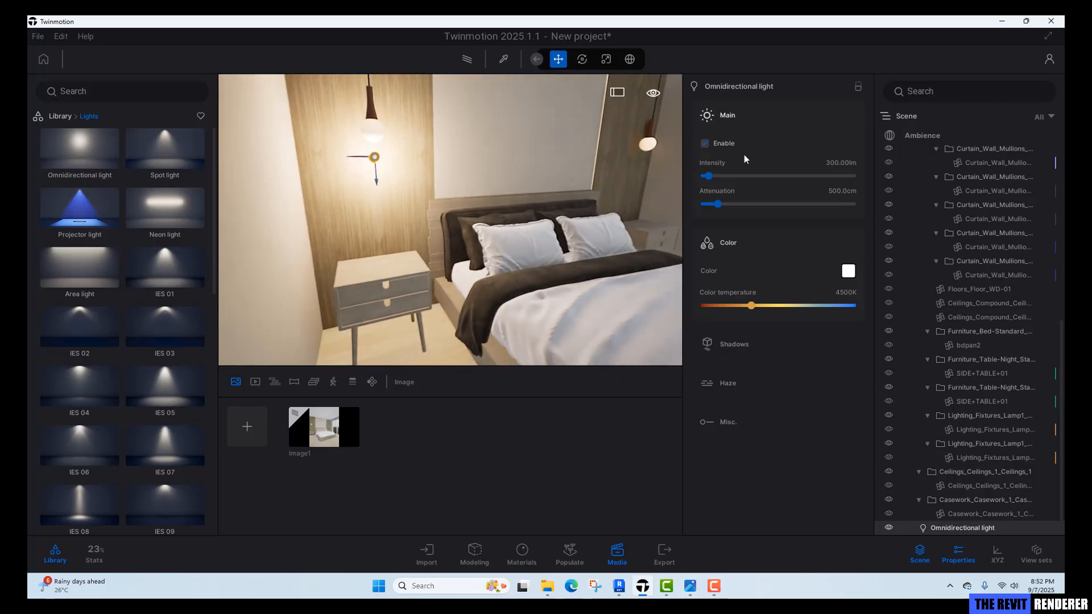
Set the light's intensity to 20 lm and enable its shadows.
left_click(839, 165)
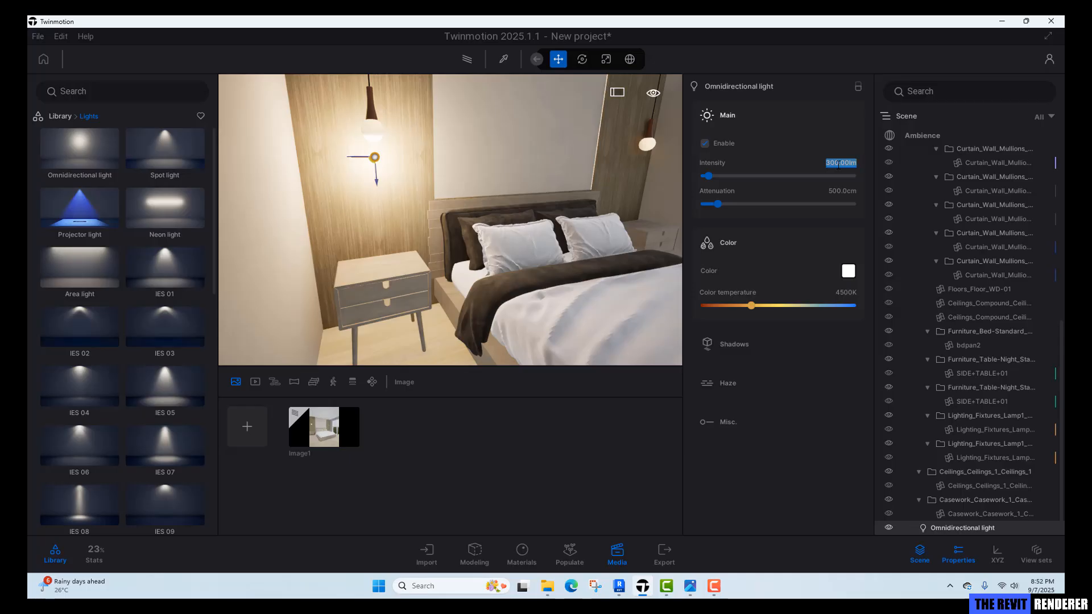
type("20")
key("Return")
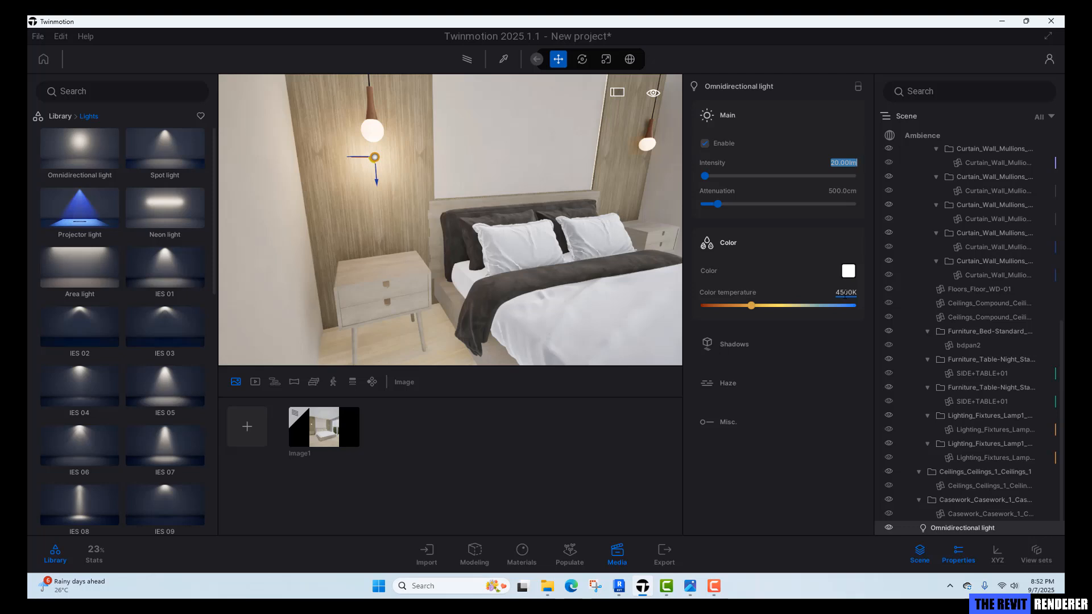
left_click(737, 344)
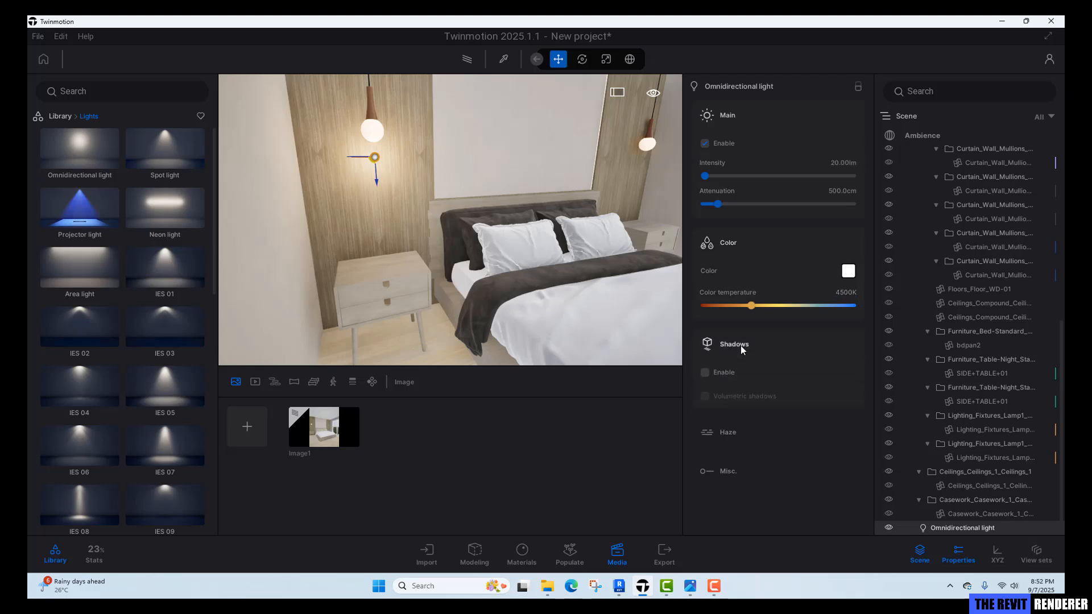
left_click(718, 373)
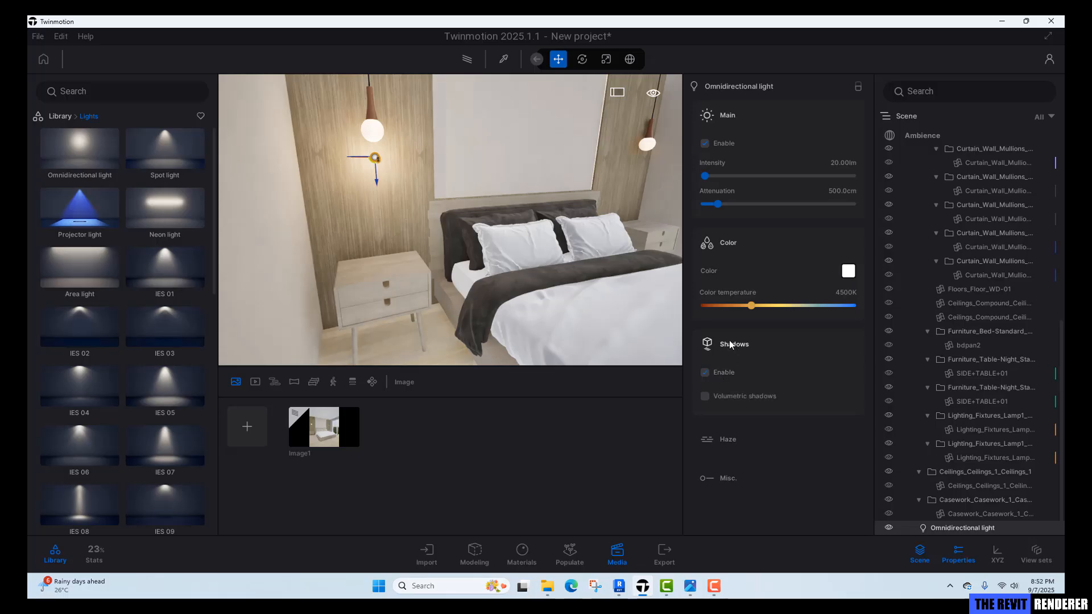
Copy the light as an instance with 300 cm spacing into the right pendant lamp.
right_click_drag(512, 244, 453, 246)
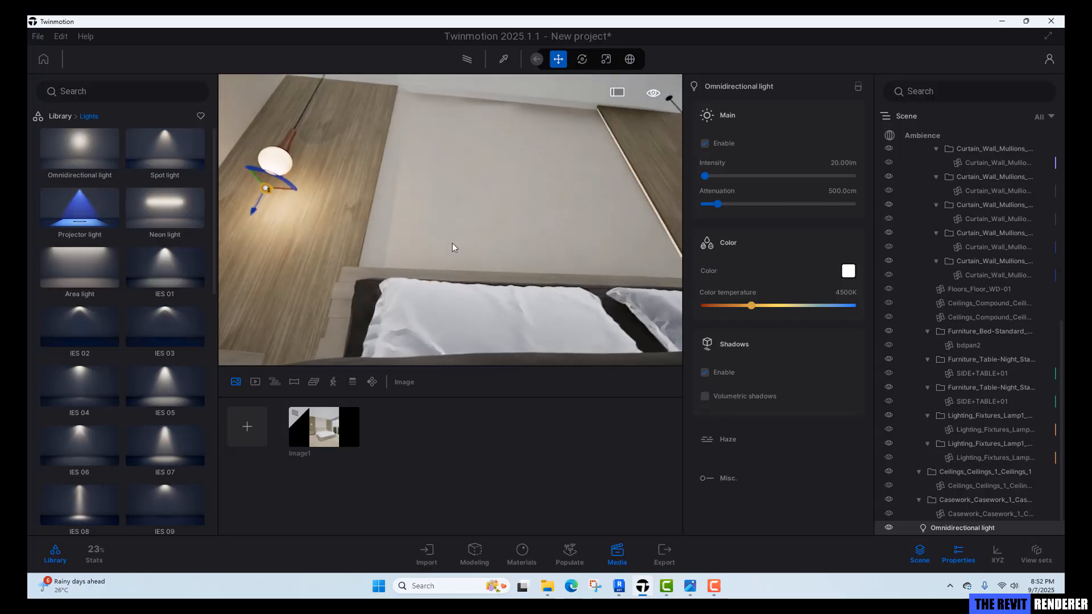
scroll(261, 208, "down", 3)
middle_click_drag(261, 208, 271, 255)
scroll(272, 255, "down", 2)
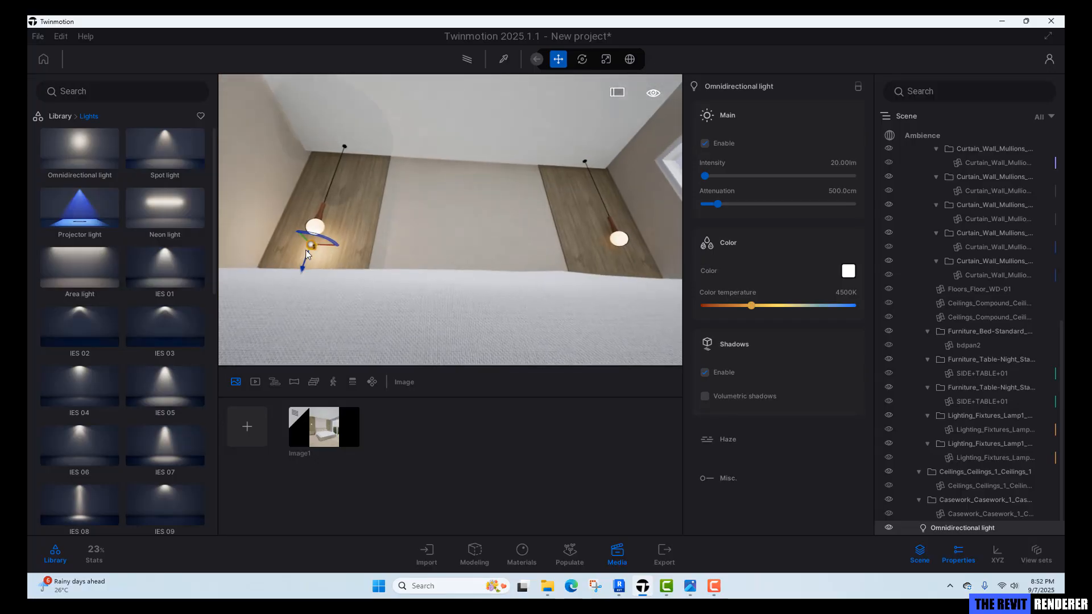
scroll(320, 280, "up", 1)
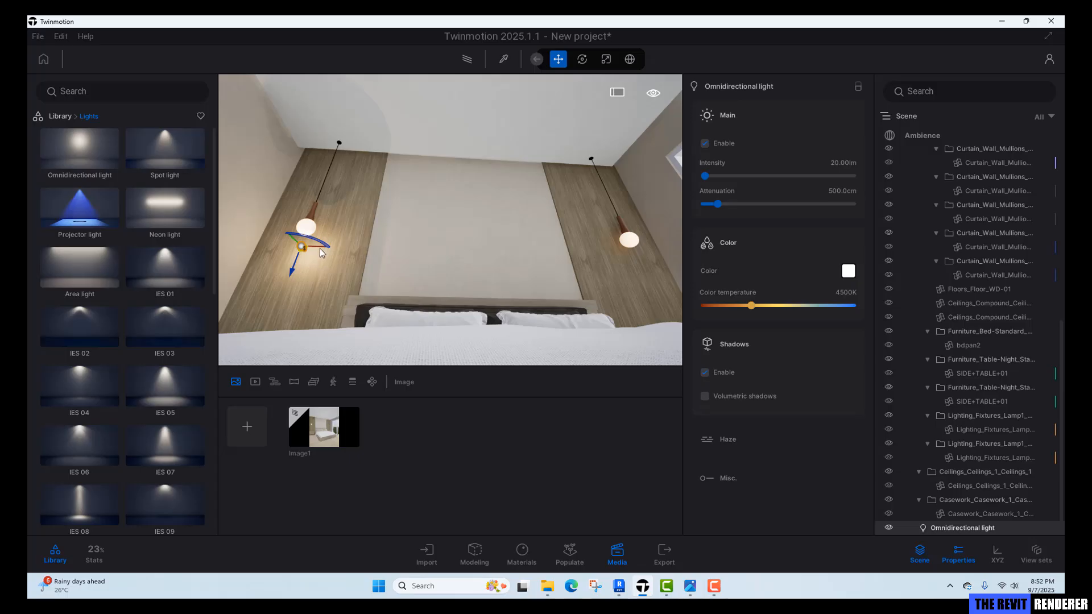
left_click_drag(320, 251, 667, 287, "alt")
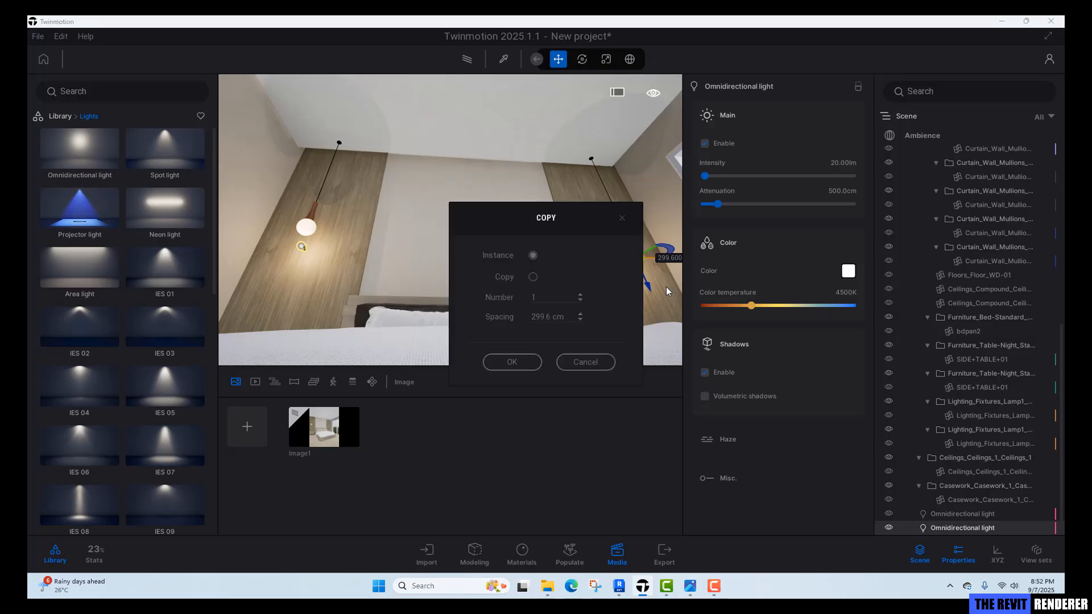
left_click_drag(571, 319, 513, 326)
type("300")
key("Return")
left_click(527, 368)
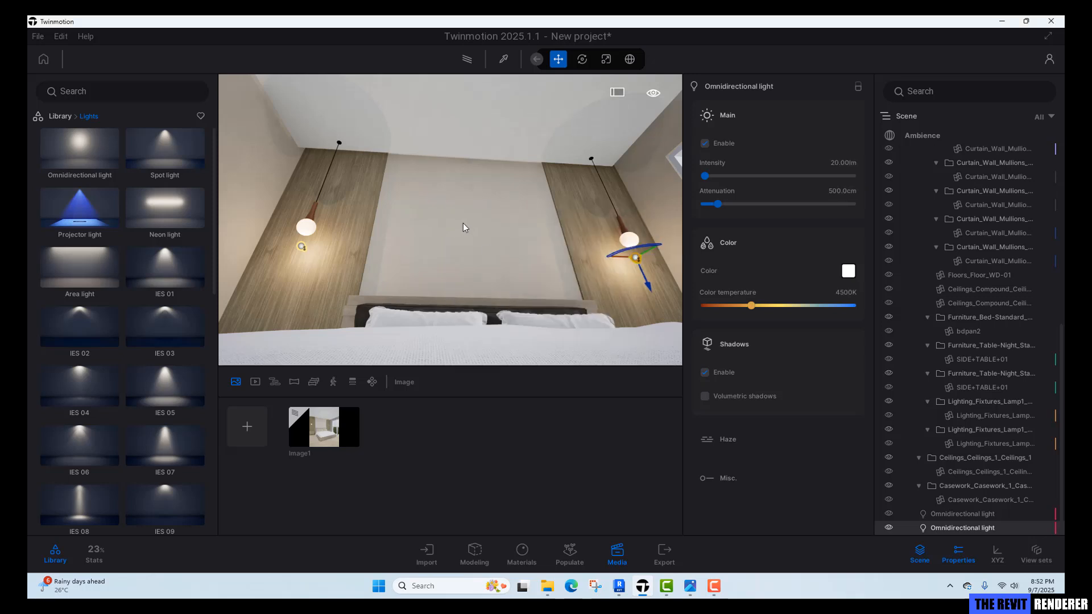
right_click_drag(463, 223, 492, 239)
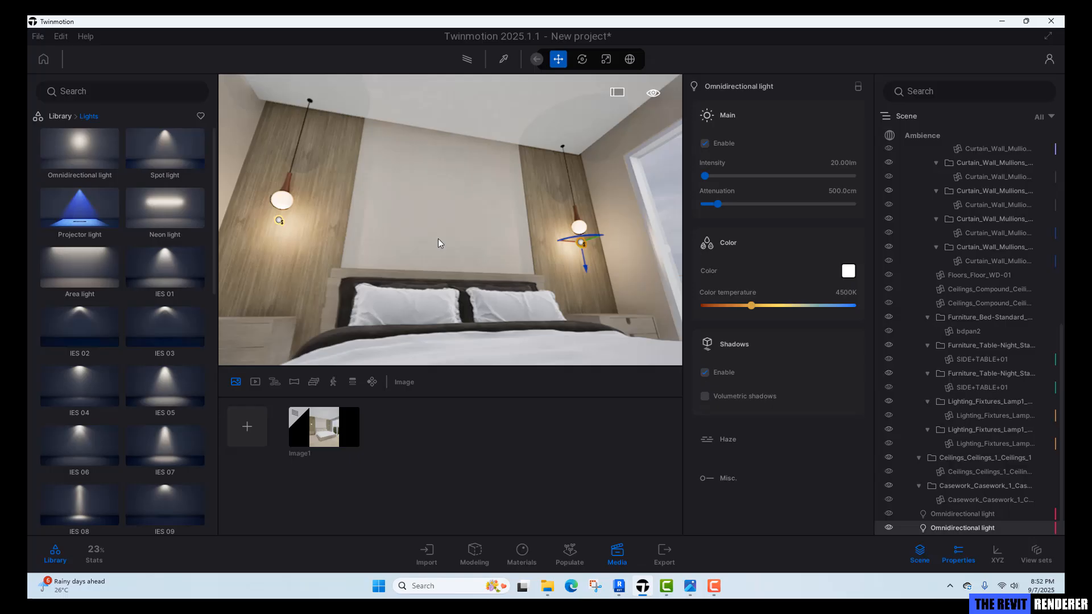
Lower the pendant light's intensity to 10 lm in the image view and compare with the reference photo.
left_click(331, 443)
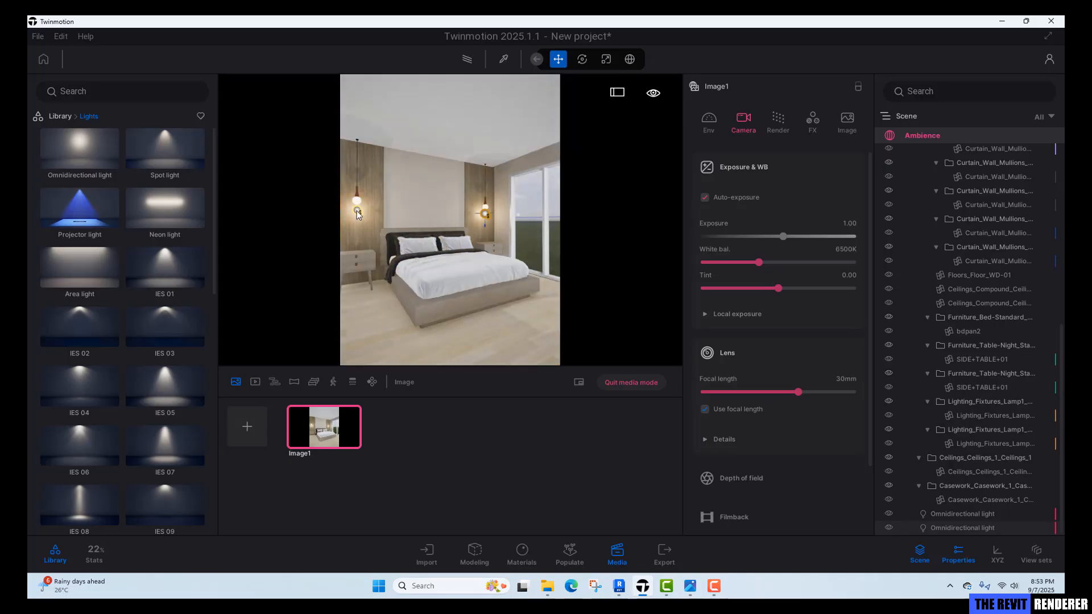
left_click(358, 212)
left_click(844, 162)
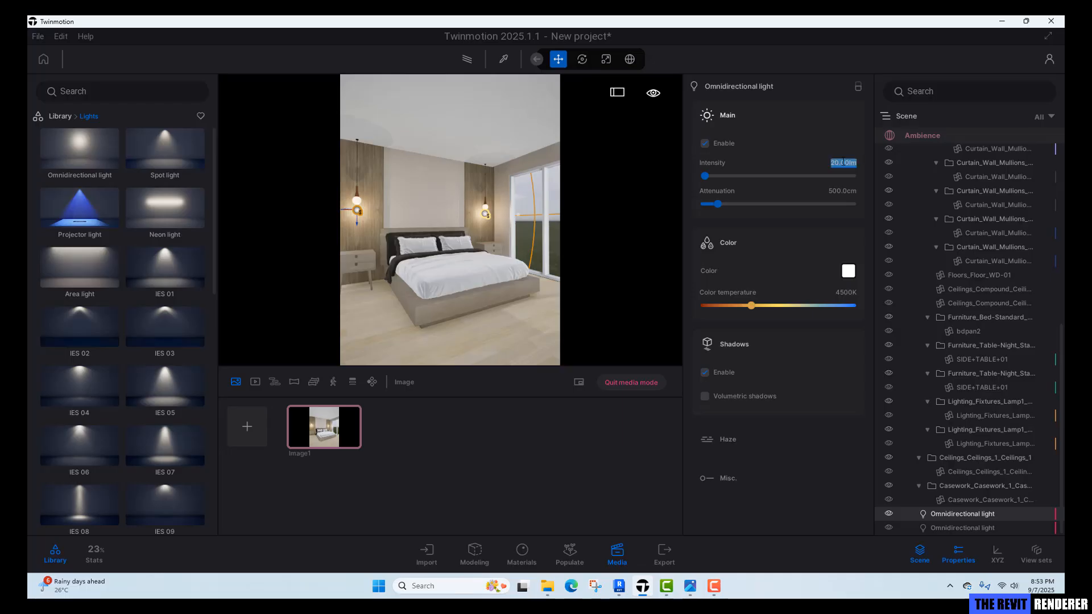
type("10")
key("Return")
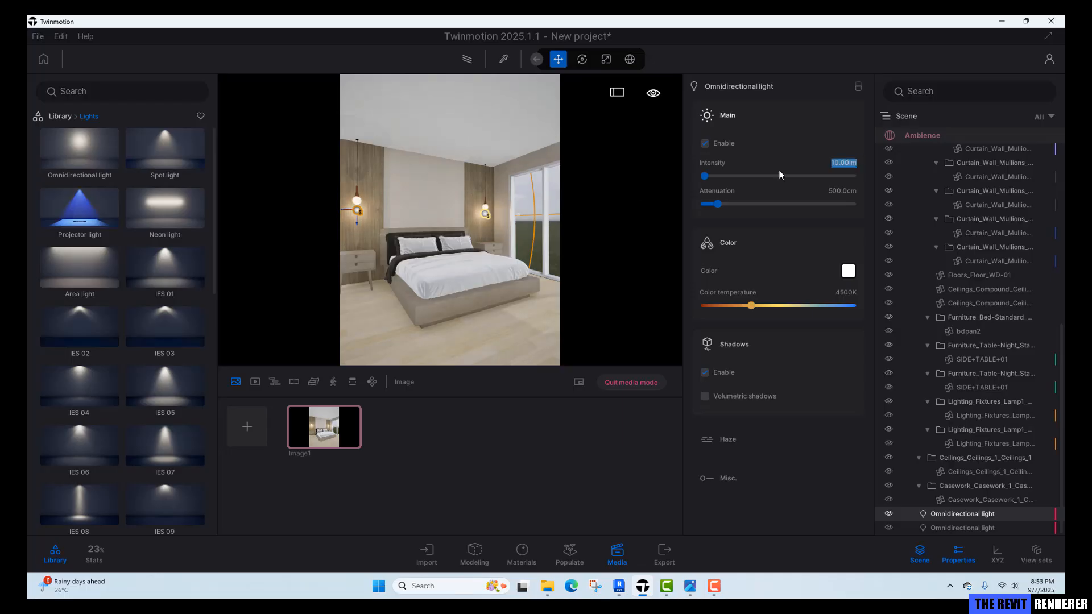
left_click(466, 333)
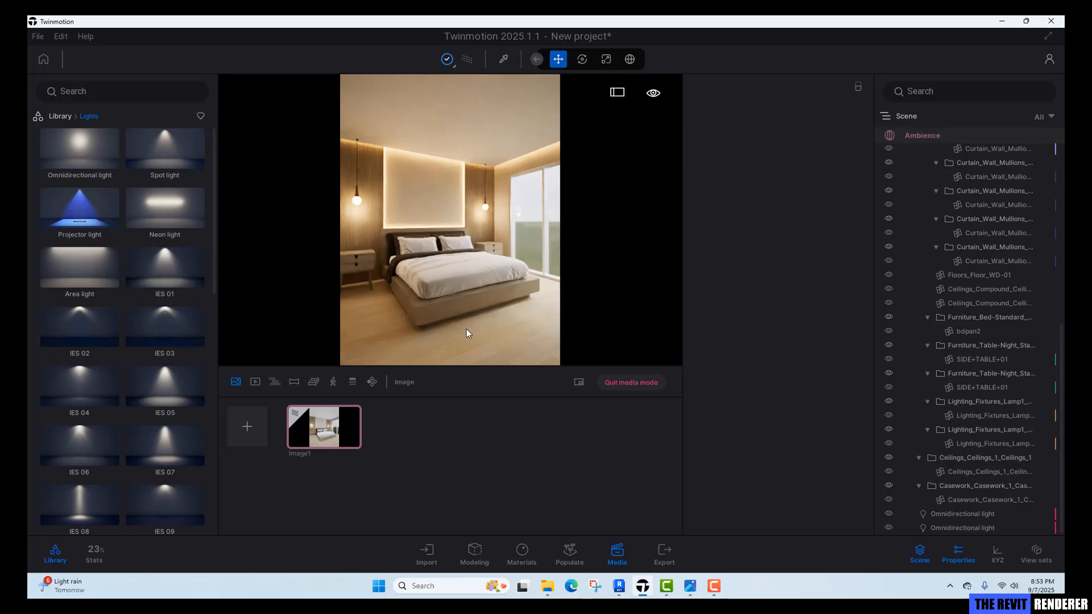
left_click(690, 586)
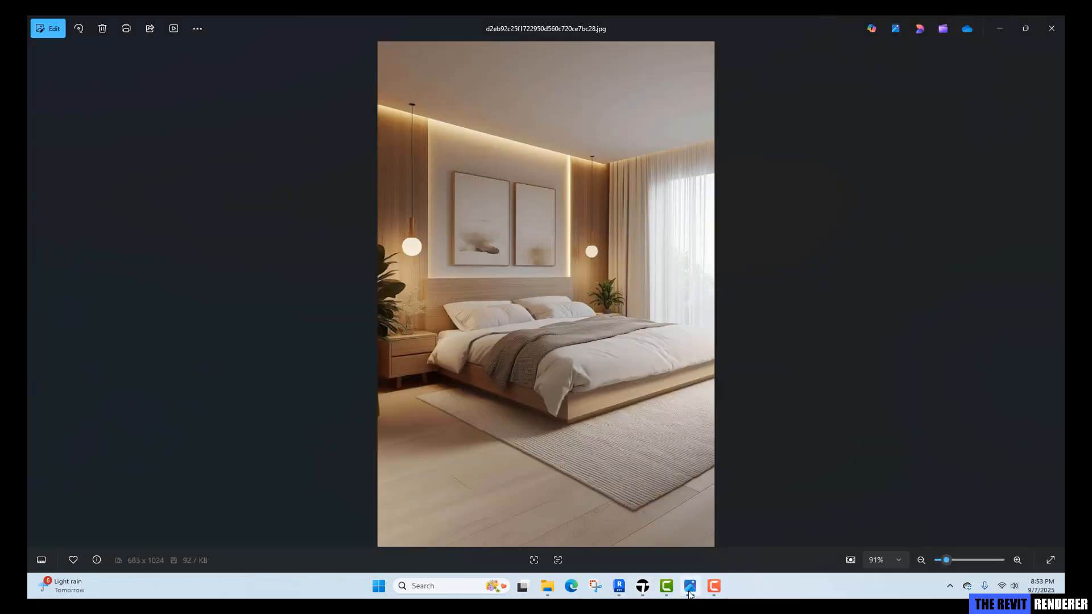
left_click(690, 586)
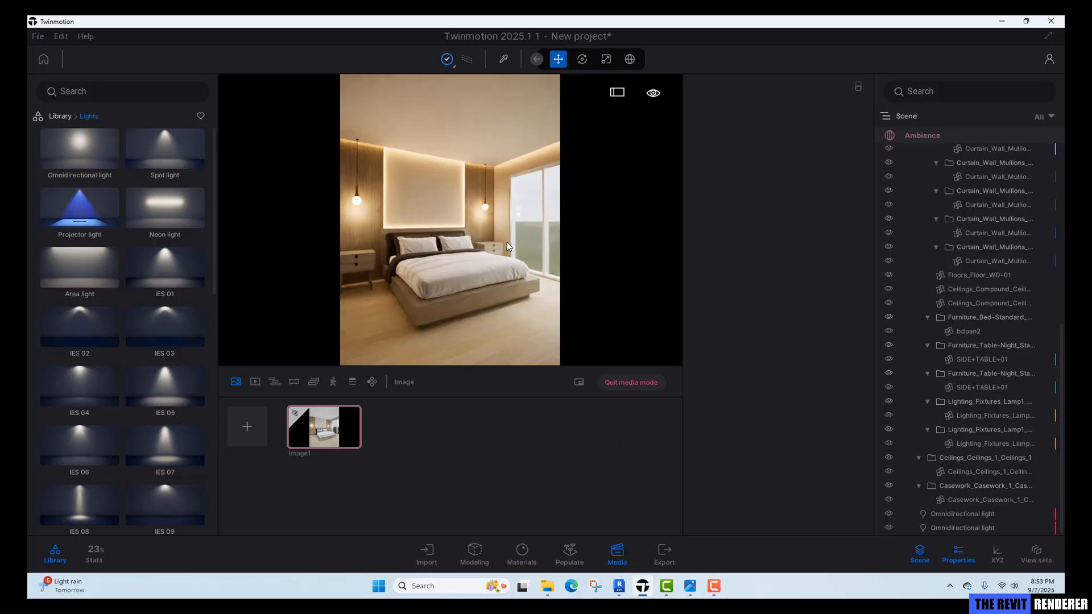
Place a Littleleaf Linden tree on the lawn outside the bedroom window.
left_click(626, 386)
scroll(454, 247, "up", 3)
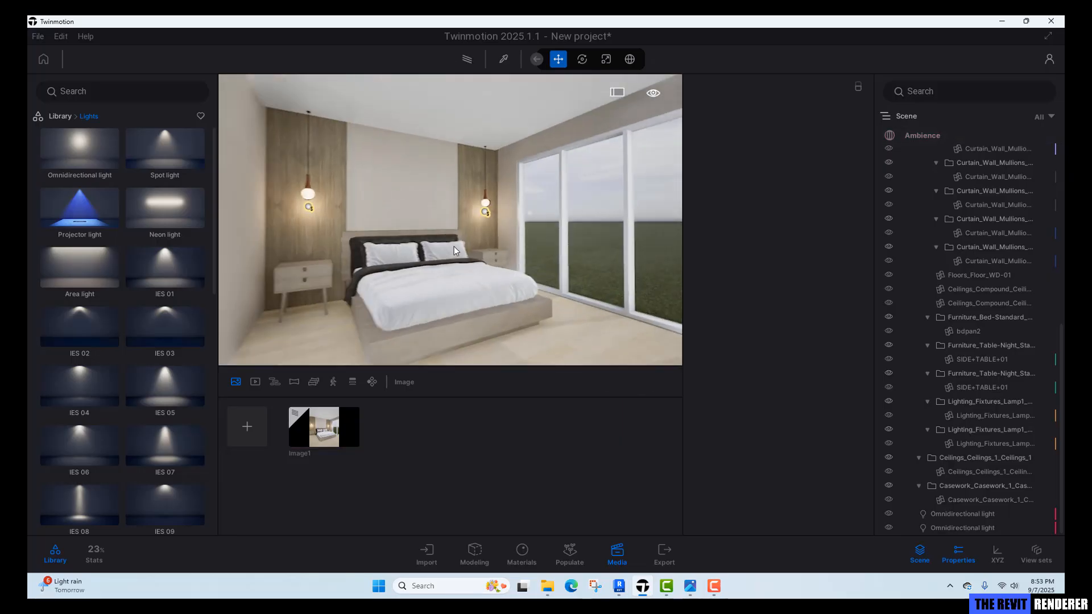
key("w")
right_click_drag(454, 247, 563, 265)
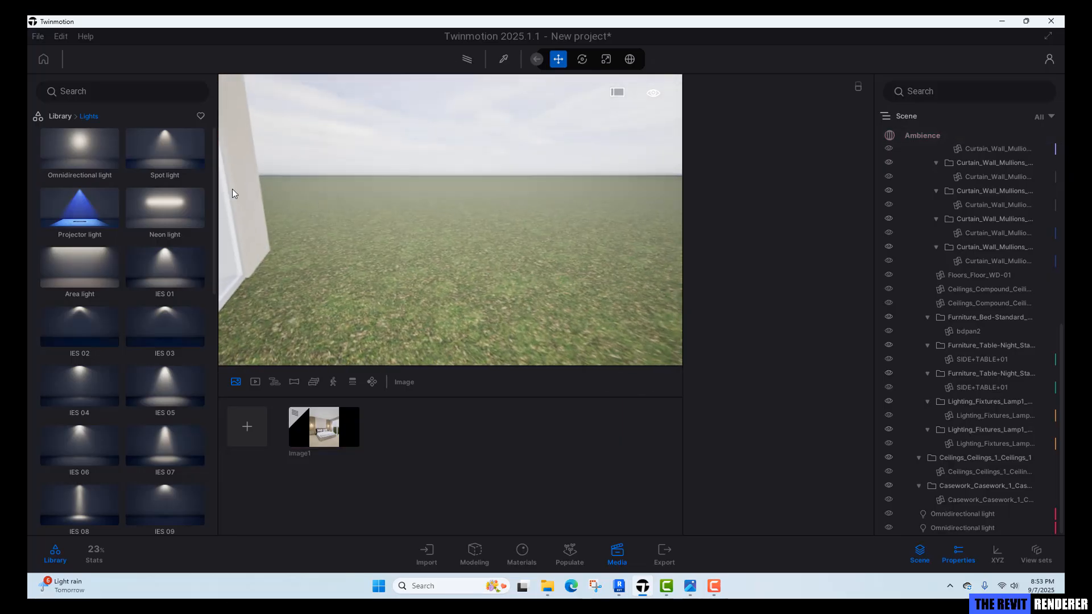
left_click(62, 116)
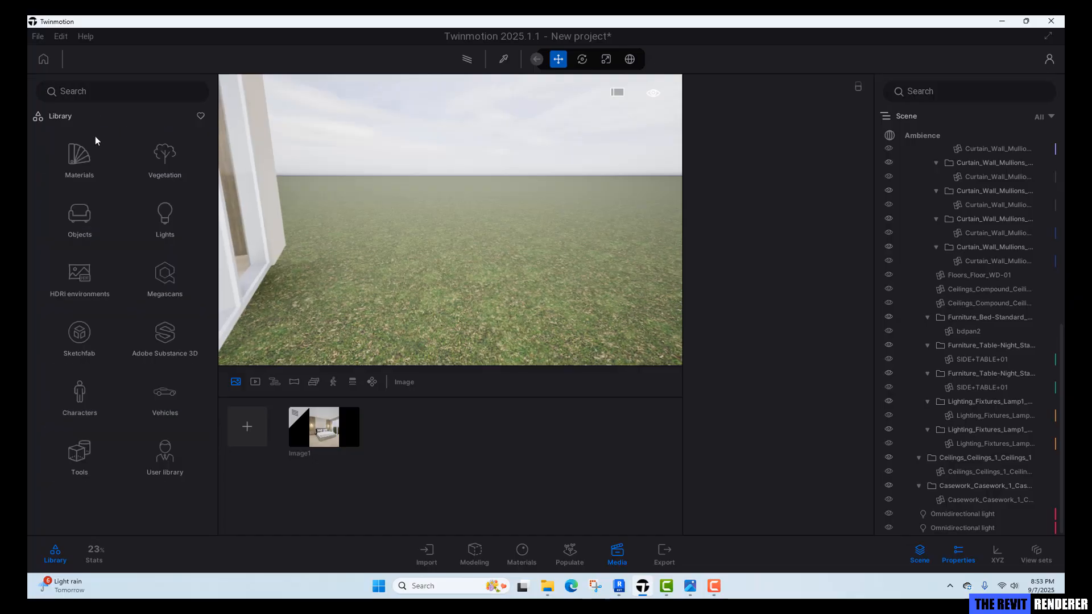
left_click(165, 156)
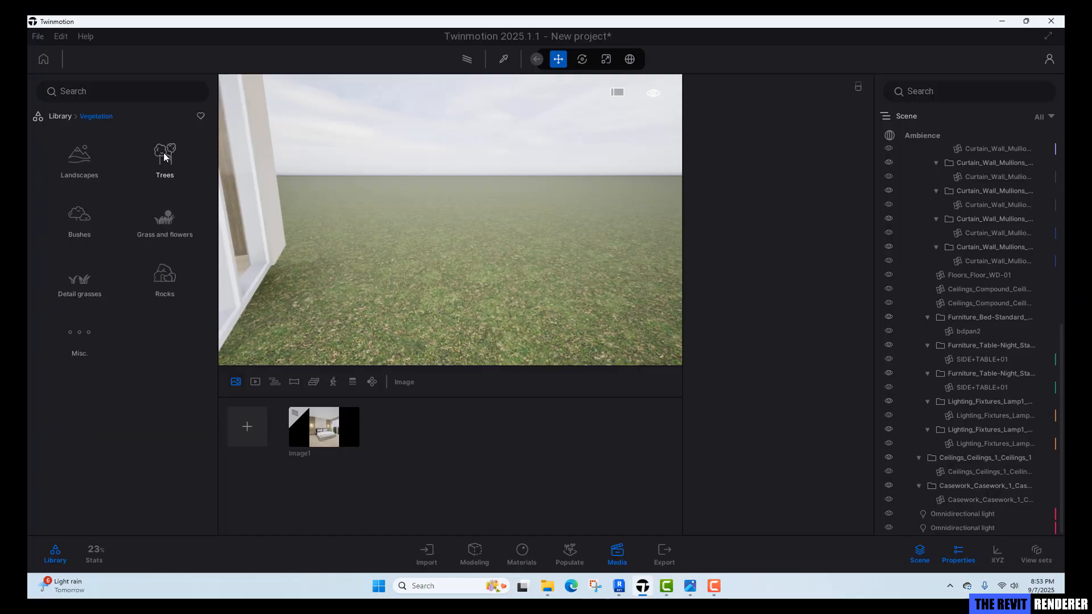
left_click(164, 156)
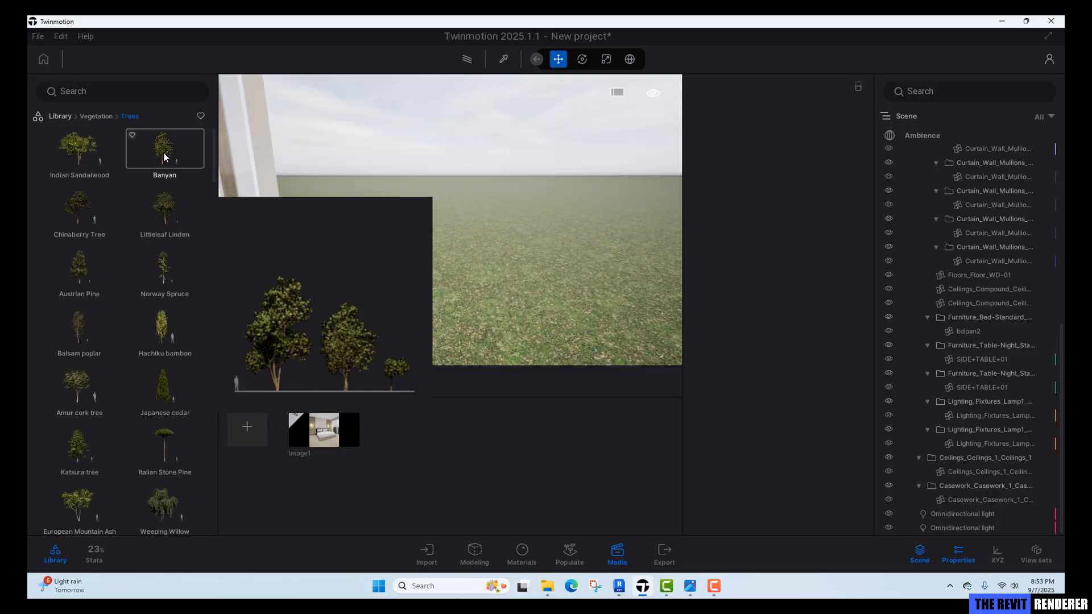
left_click(166, 212)
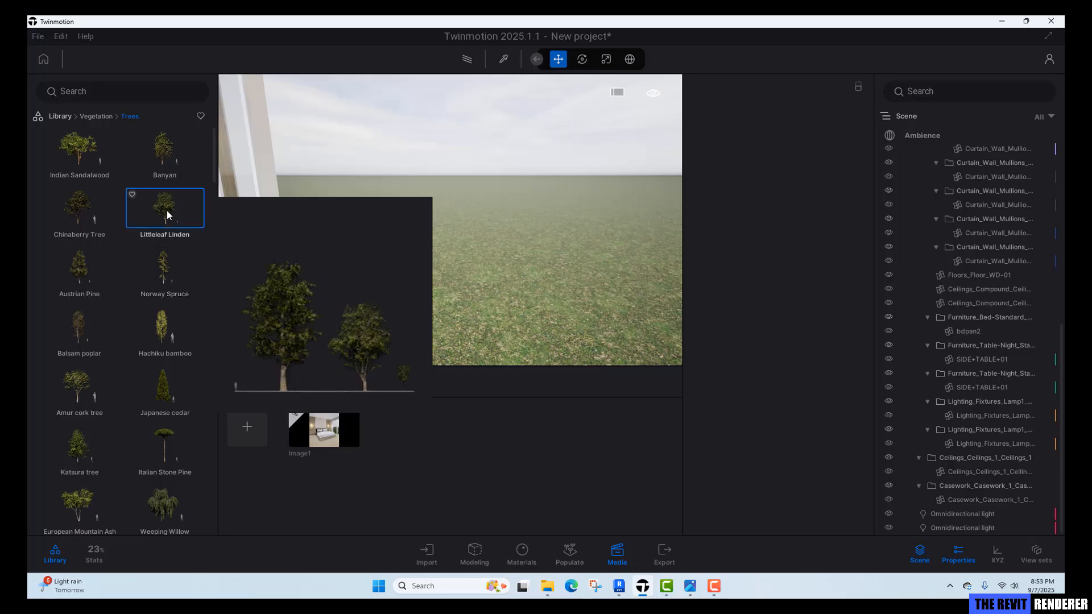
left_click_drag(166, 211, 488, 237)
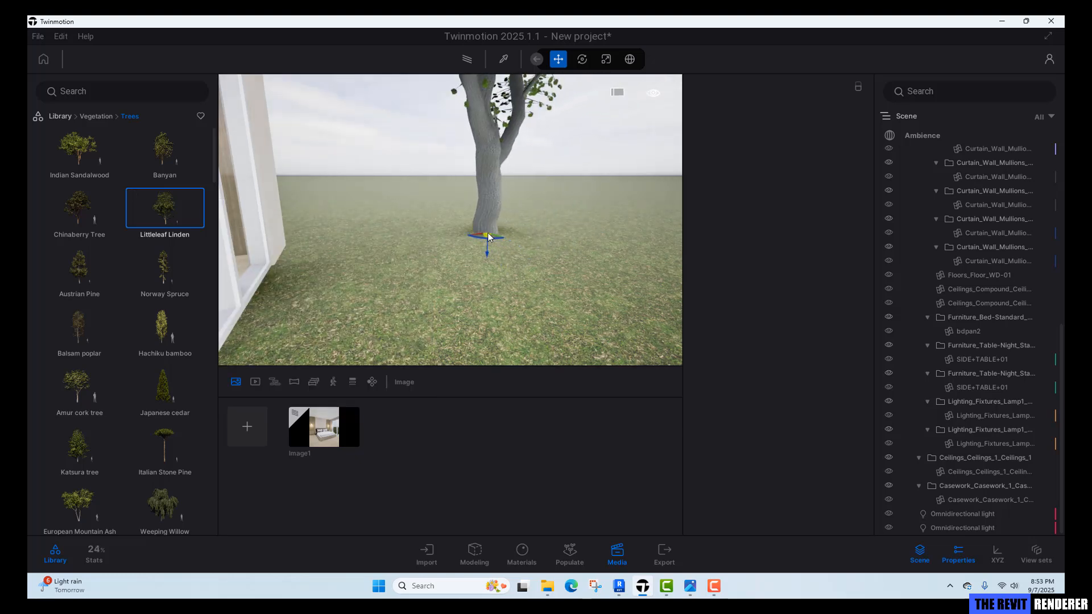
Open the Image1 view, select the Littleleaf Linden in the scene list and nudge it toward the window.
left_click(464, 281)
left_click(327, 429)
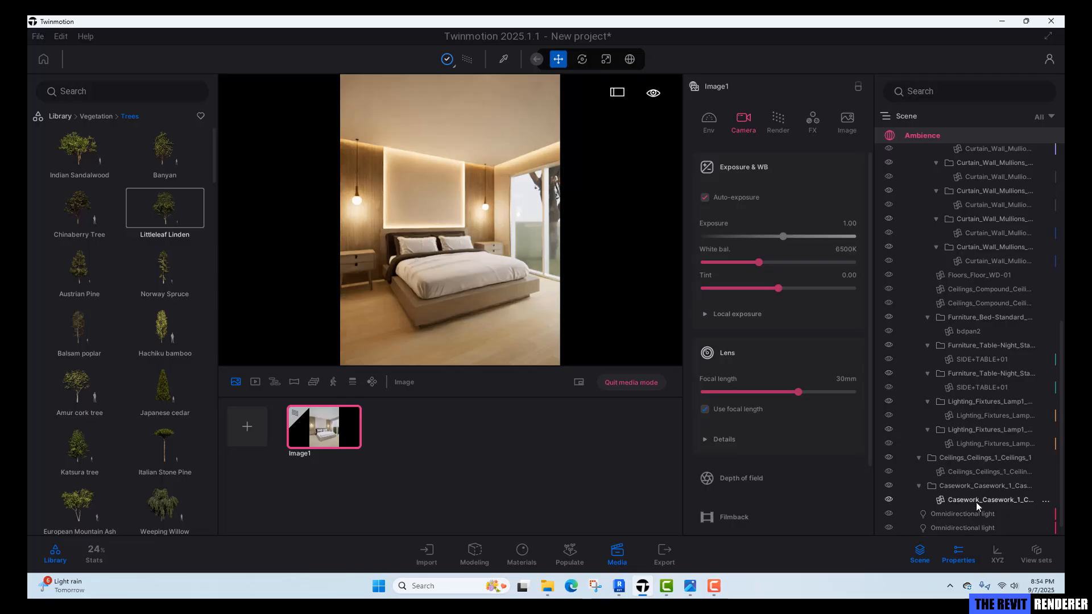
scroll(971, 515, "down", 1)
left_click(955, 528)
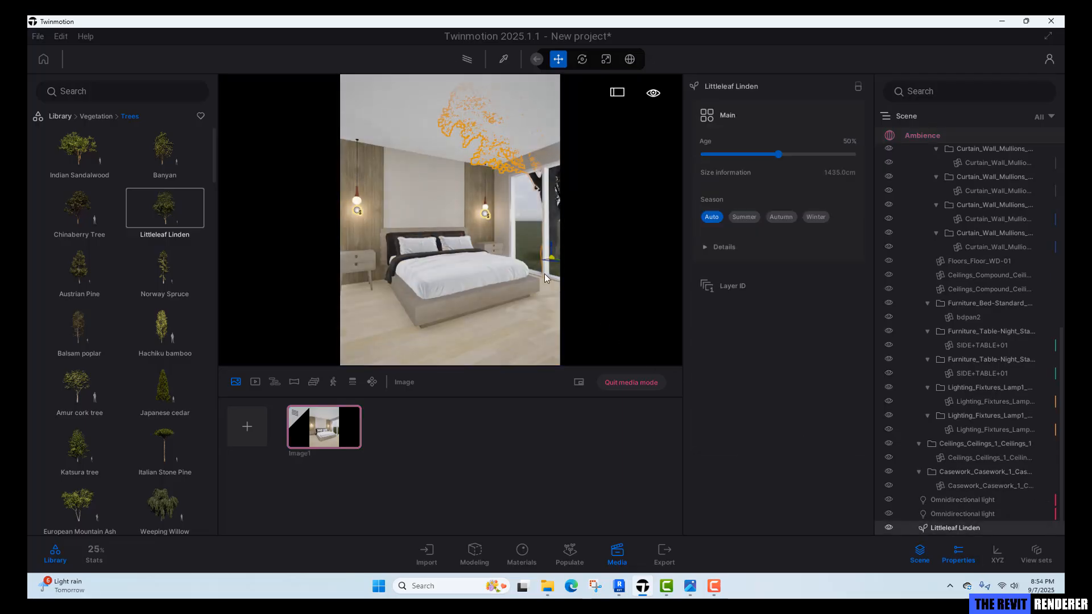
left_click_drag(551, 258, 542, 253)
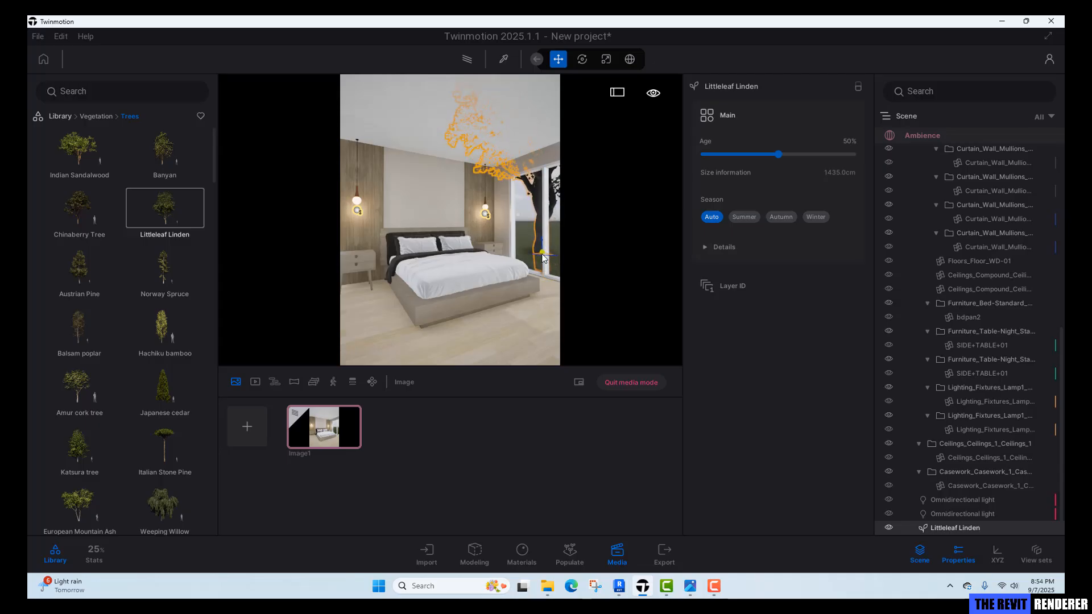
Using the free-camera preview, move the Littleleaf Linden closer behind the bedroom window, then close the preview.
left_click(580, 382)
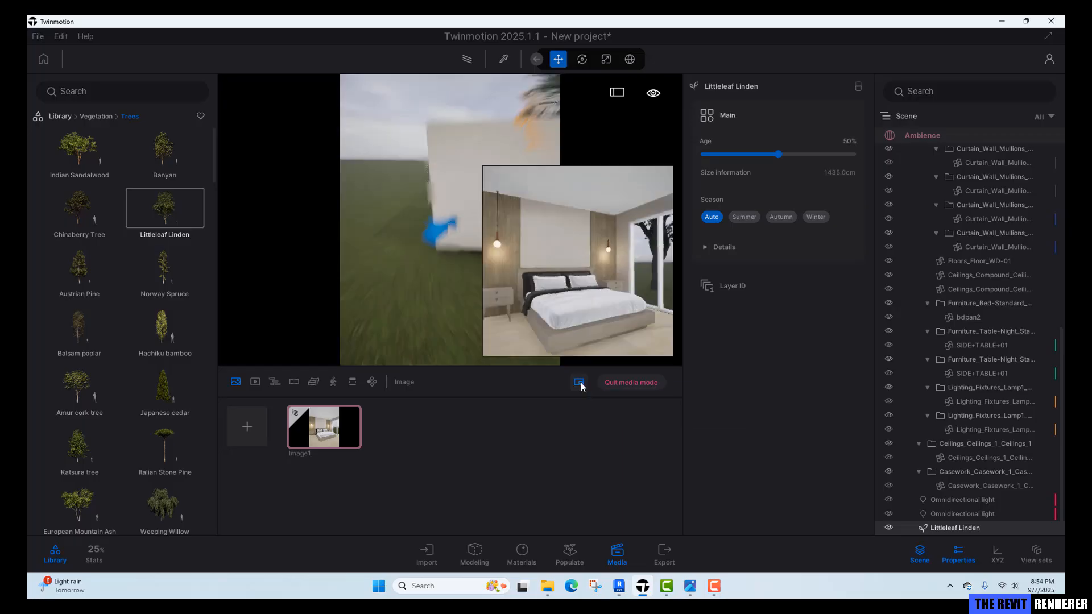
right_click_drag(478, 243, 510, 272)
key("d")
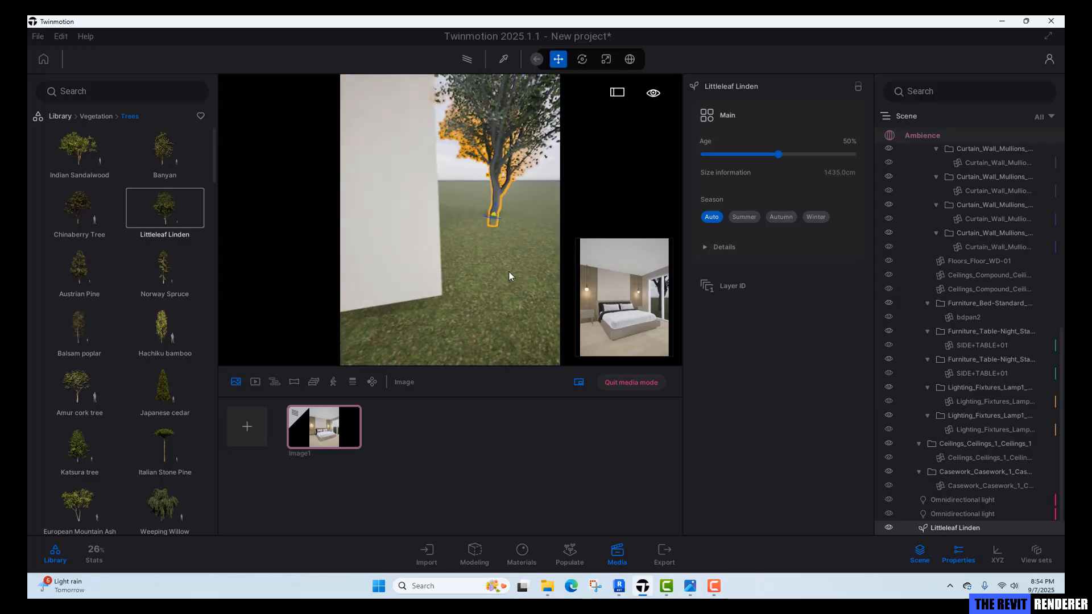
middle_click_drag(493, 190, 469, 212)
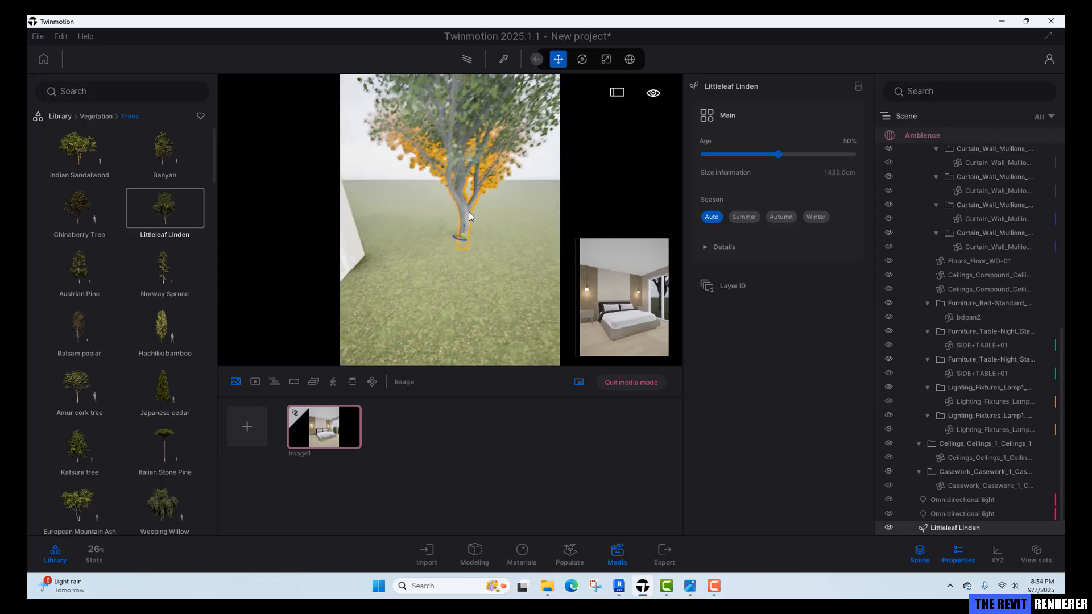
scroll(466, 213, "up", 2)
key("w")
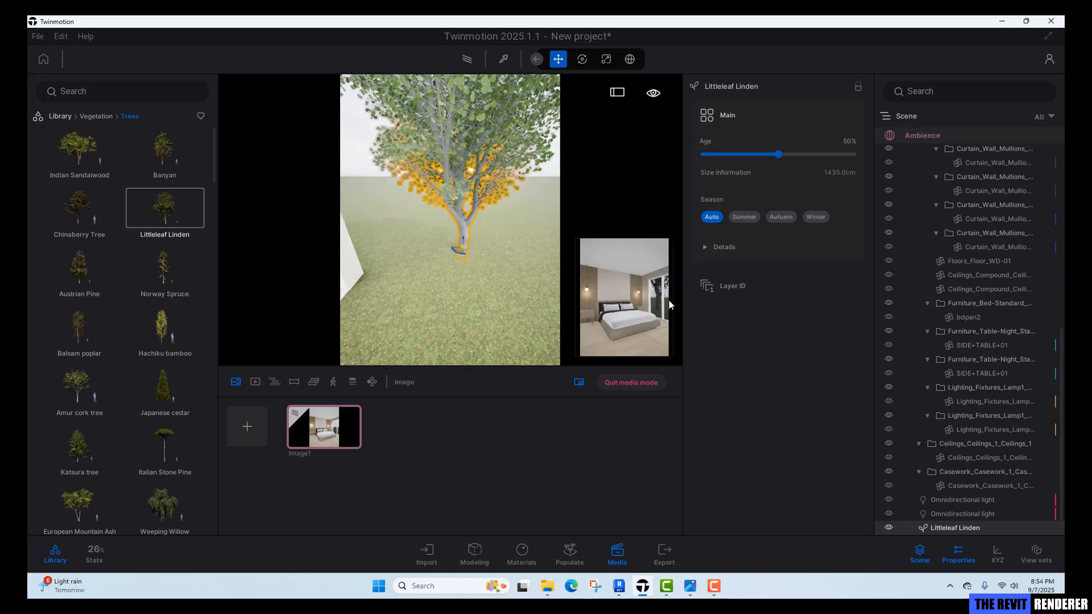
left_click(459, 255)
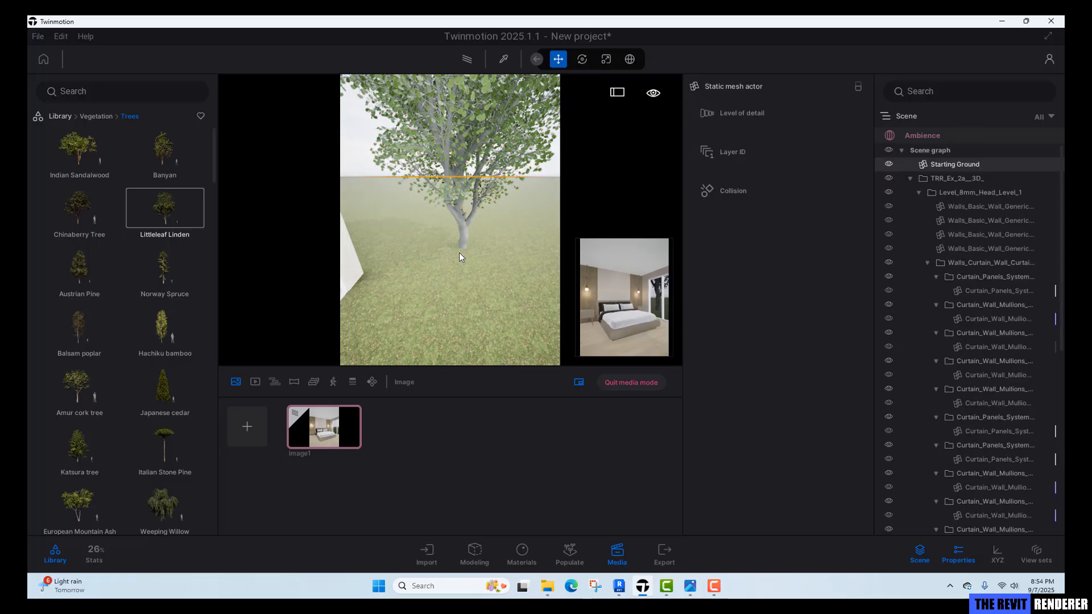
left_click(462, 238)
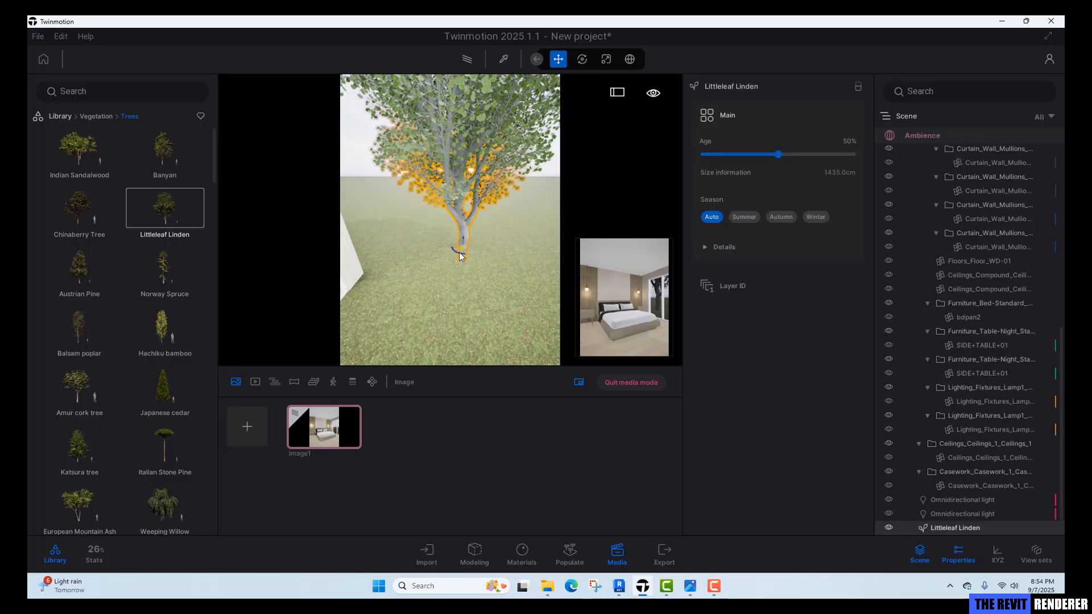
left_click_drag(463, 255, 537, 263)
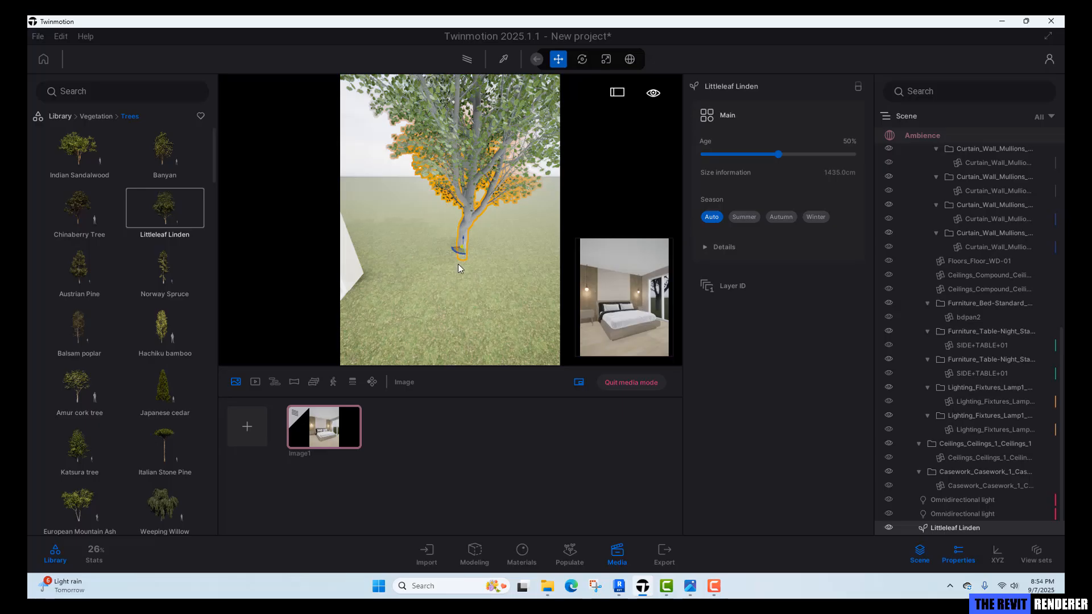
left_click(581, 385)
key("Escape")
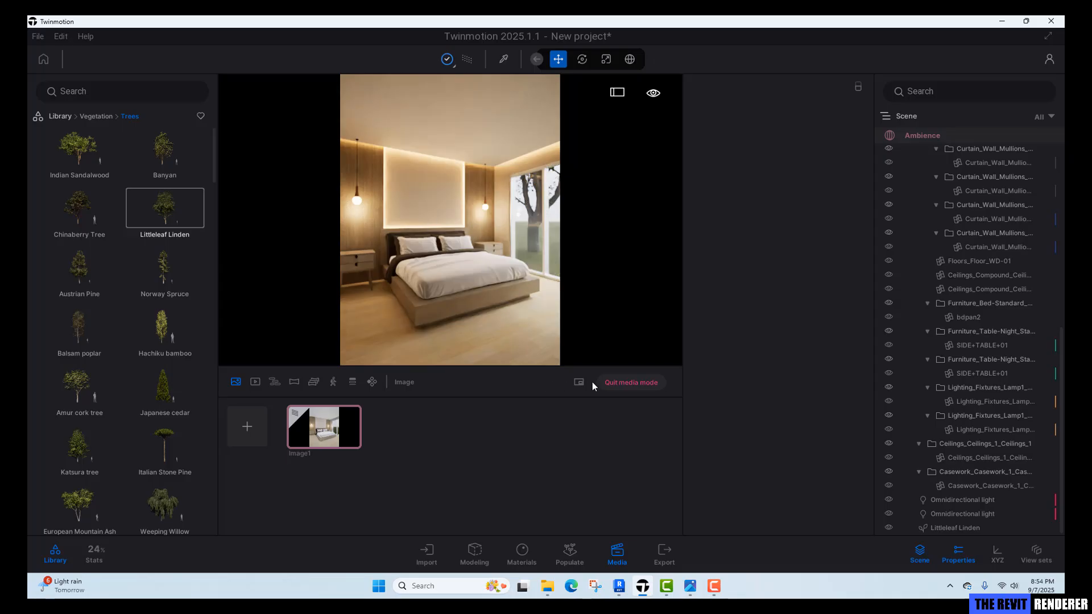
Place a Bush base 2 shrub on the lawn beside the tree outside the window, then reopen Image1.
left_click(630, 383)
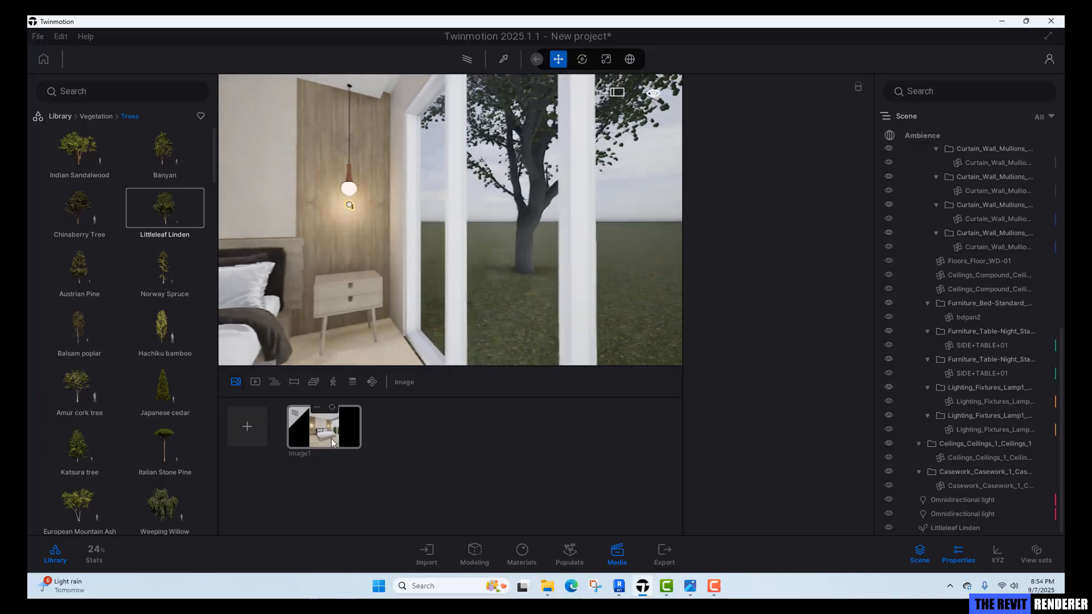
left_click(330, 437)
left_click(581, 386)
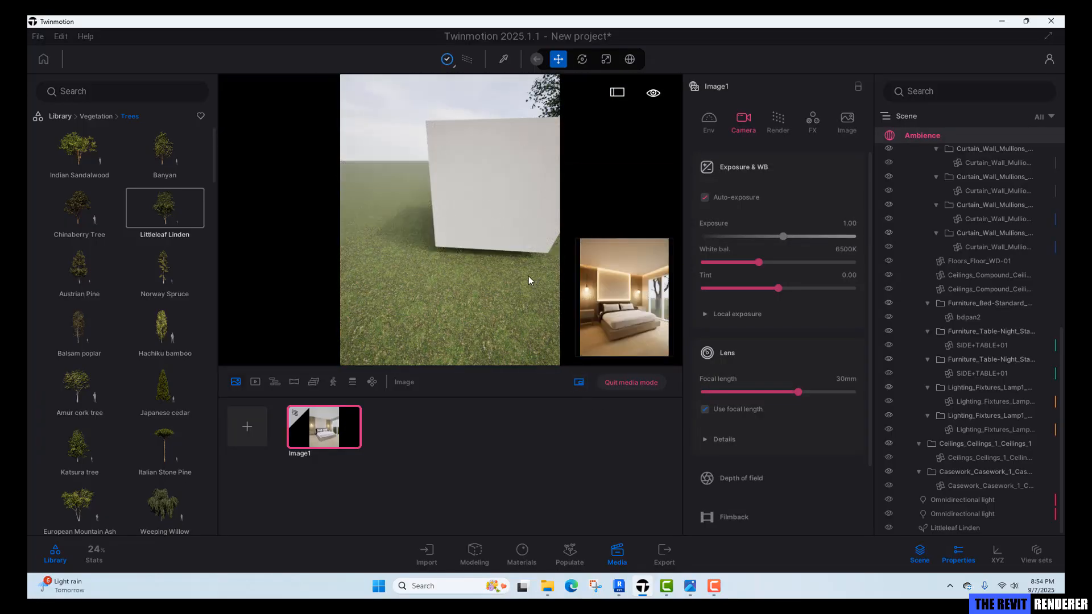
right_click_drag(464, 245, 540, 238)
key("r")
mouse_move(431, 236)
right_mouse_down()
mouse_move(450, 237)
mouse_move(431, 236)
right_mouse_up()
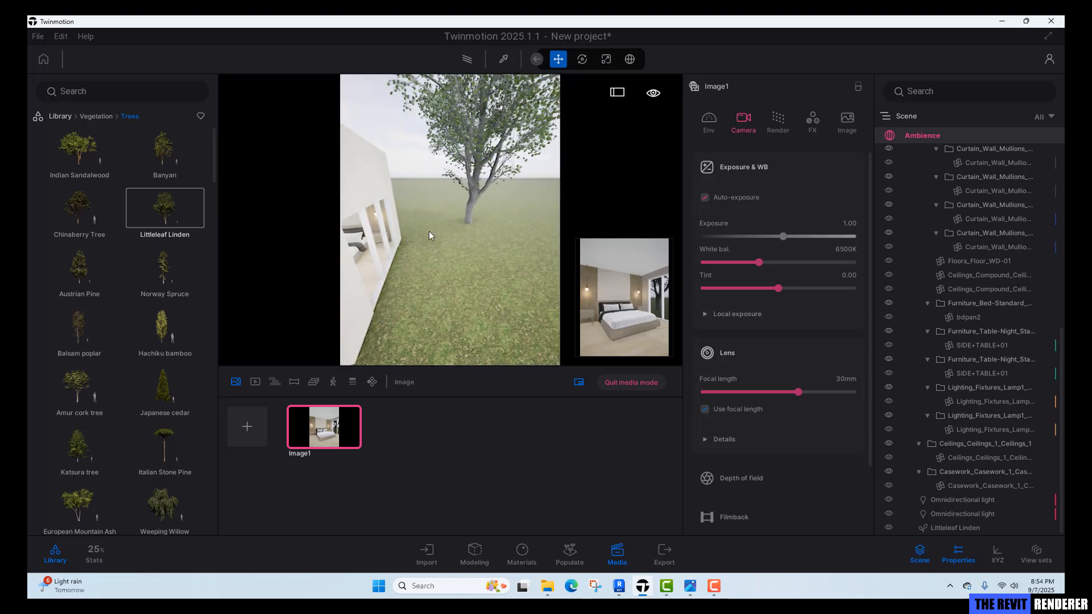
left_click(97, 117)
left_click(80, 217)
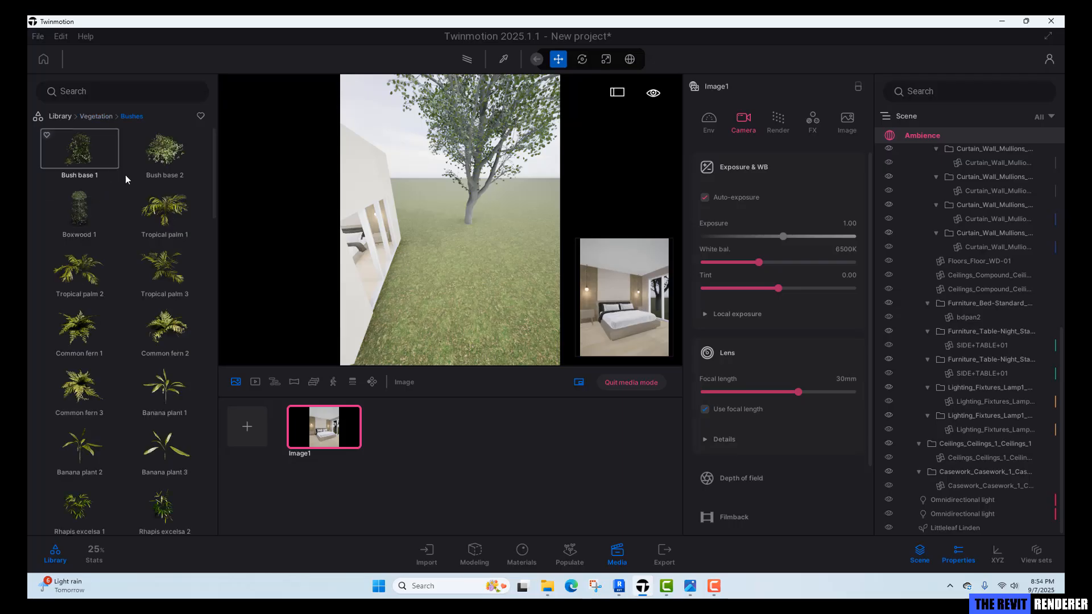
left_click_drag(162, 157, 428, 241)
left_click(436, 231)
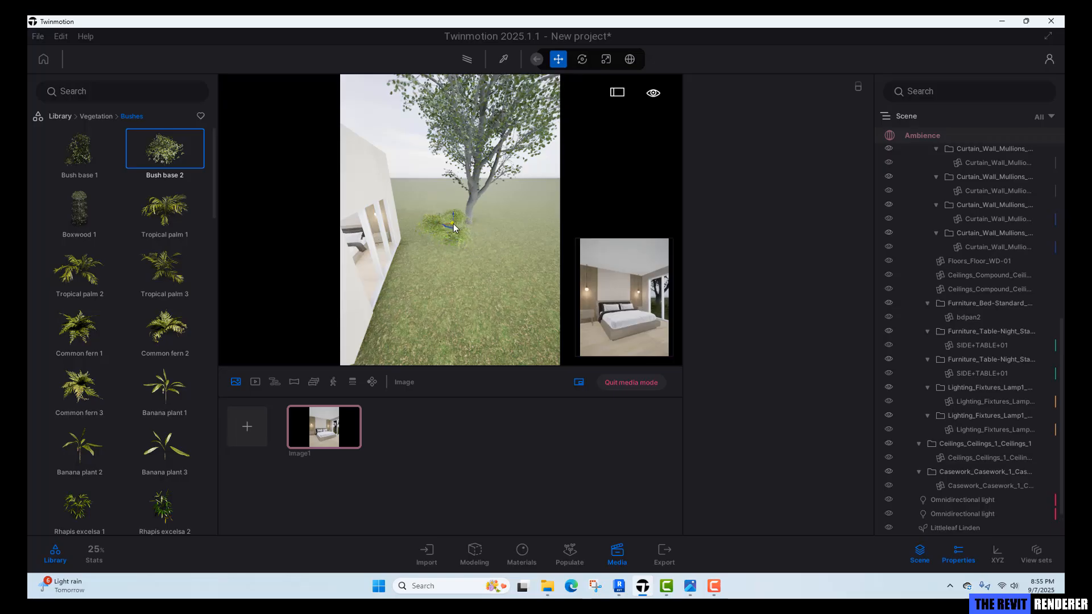
left_click(454, 227)
left_click(336, 445)
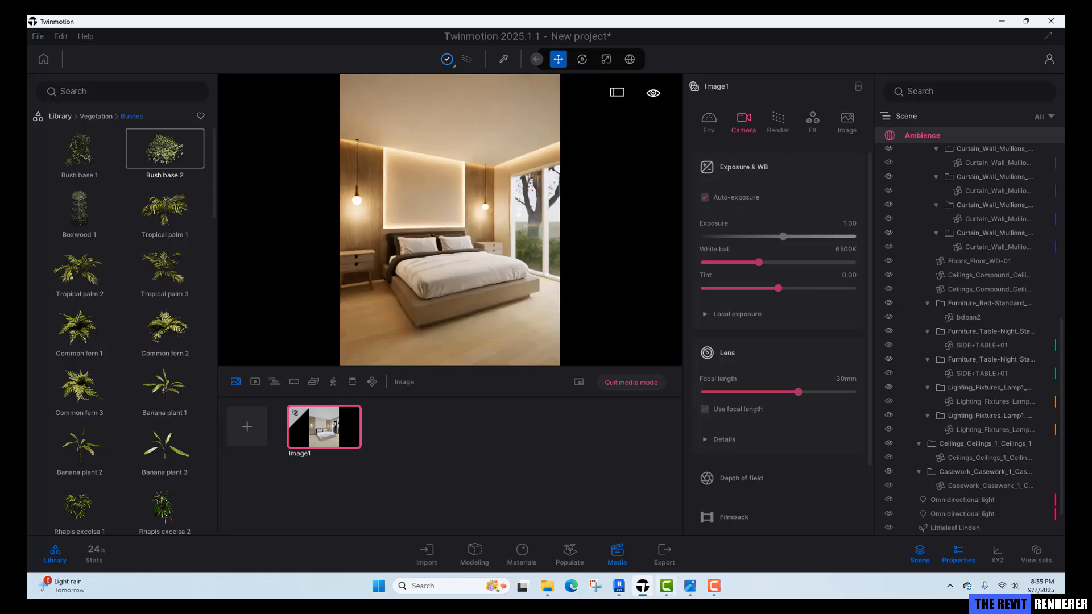
Compare the Image1 view with the reference bedroom photo, then leave media mode.
left_click(690, 586)
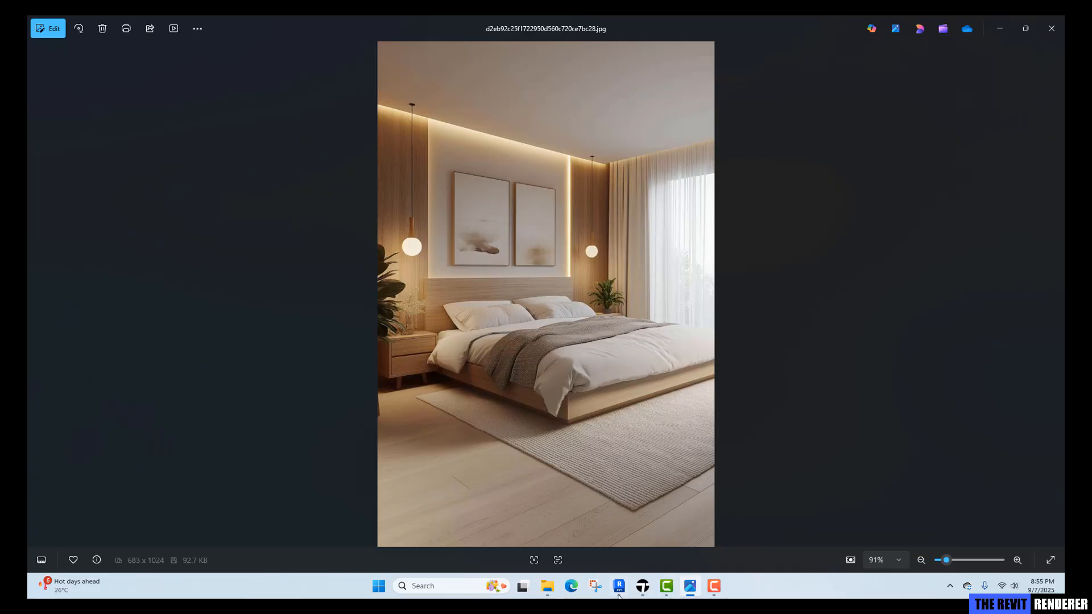
mouse_move(620, 592)
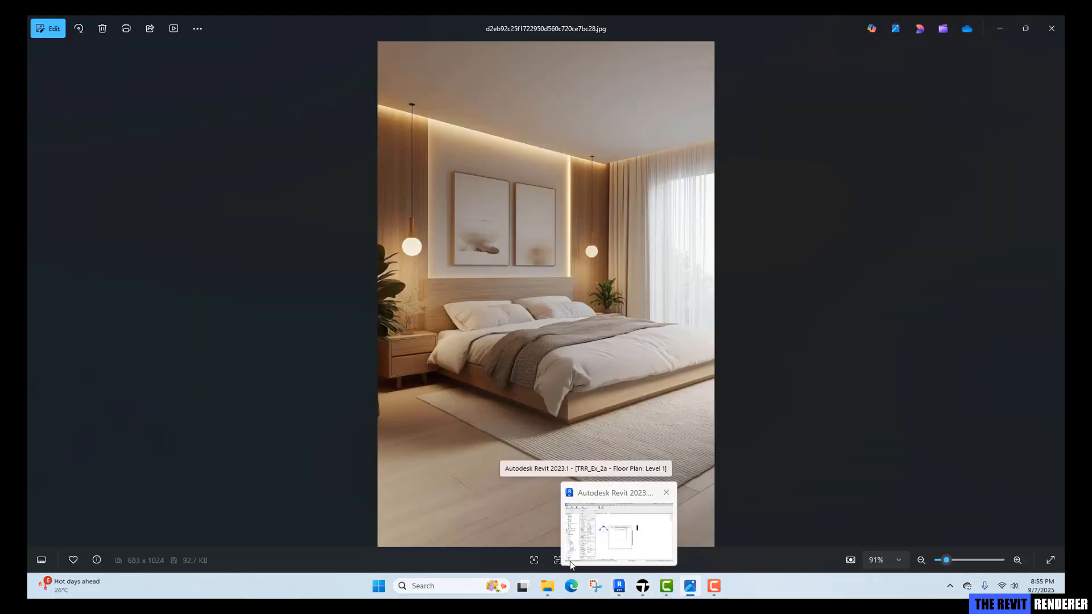
left_click(643, 586)
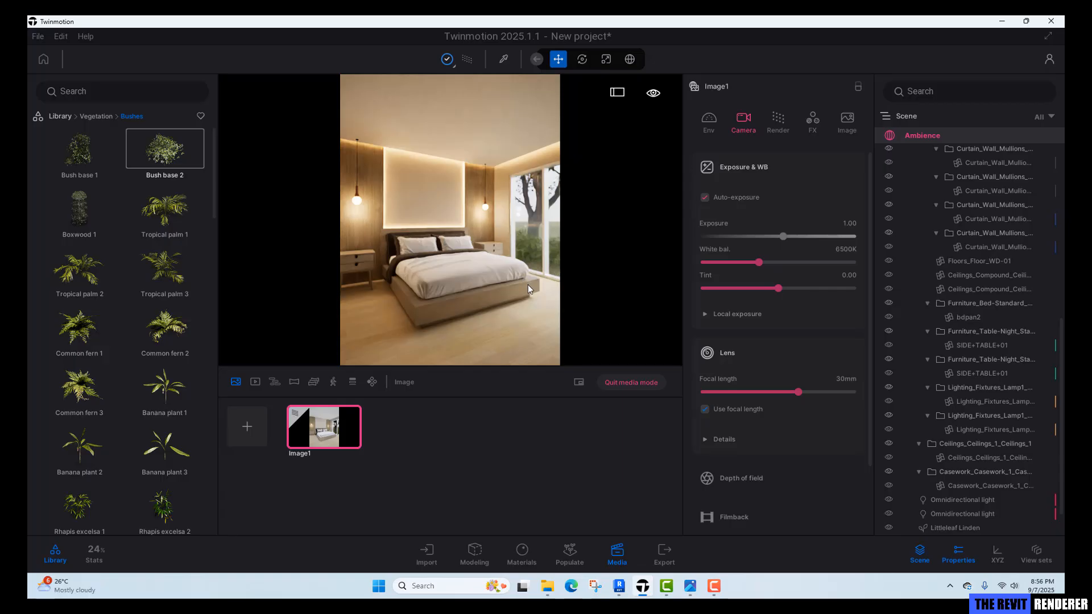
left_click(626, 383)
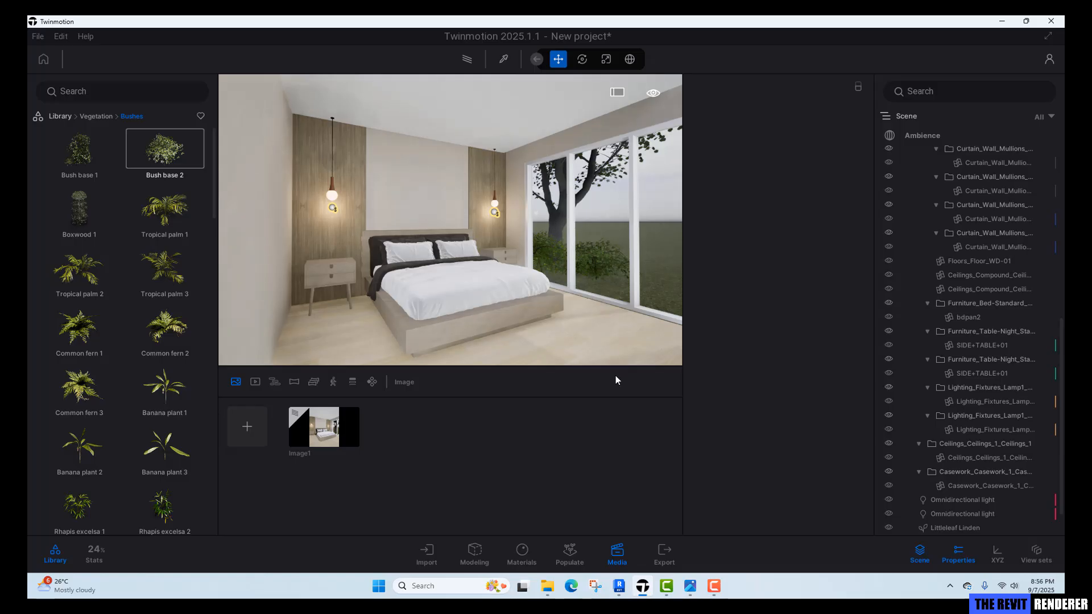
Switch to Revit, open the 3D view and hide the Ceilings category to see into the room.
left_click(613, 593)
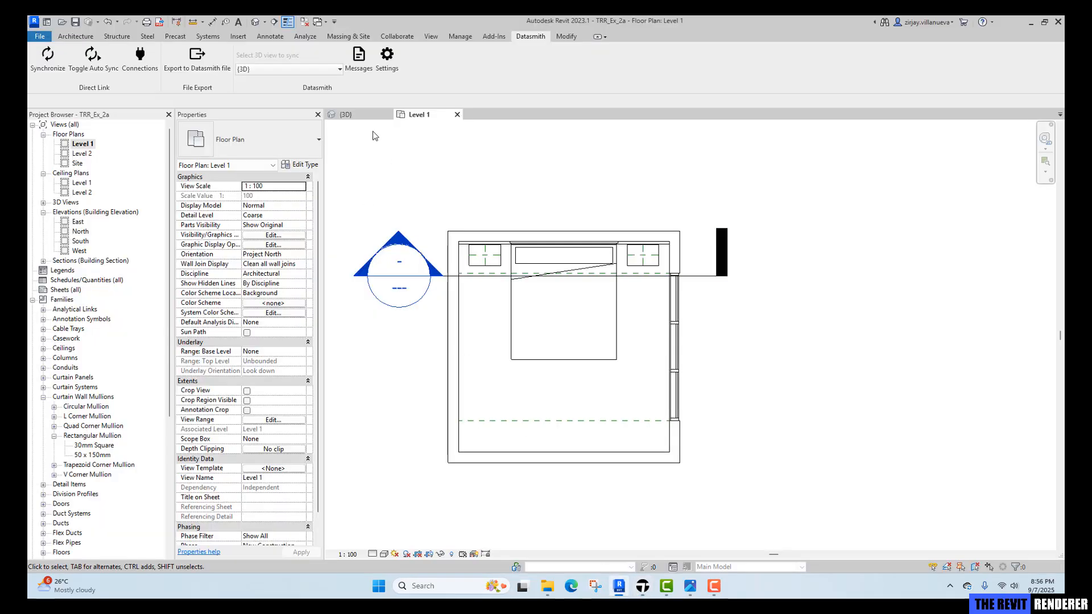
left_click(366, 114)
middle_click_drag(720, 351, 695, 381, "shift")
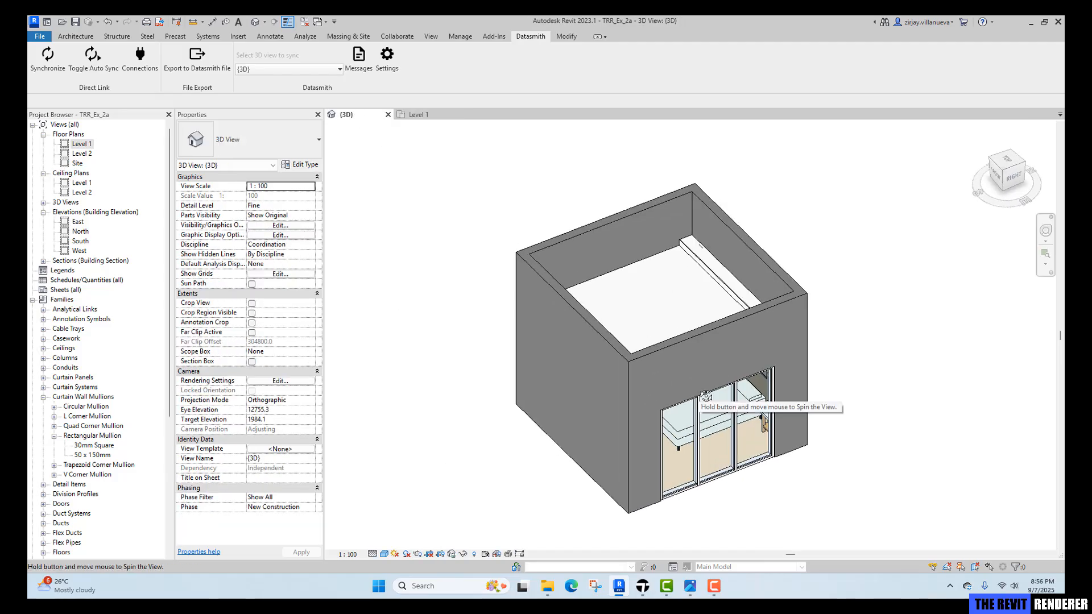
left_click(699, 271)
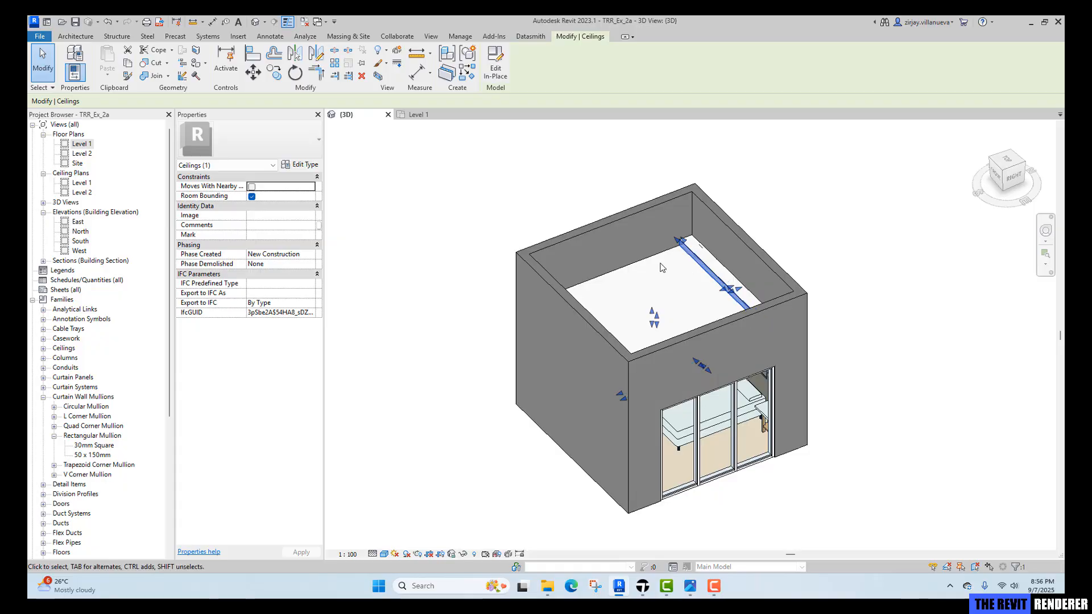
left_click(464, 555)
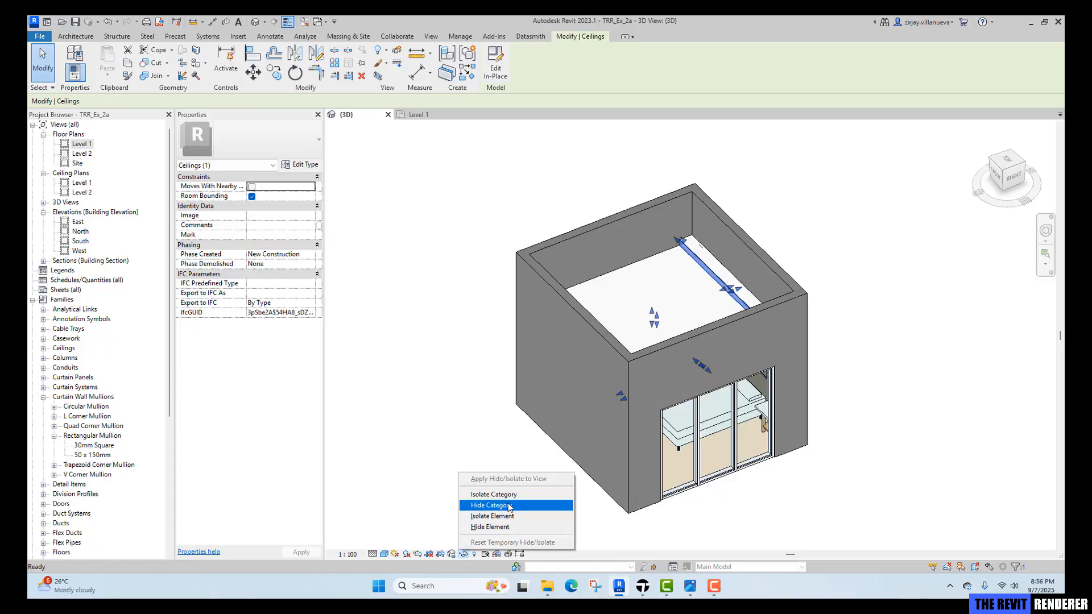
left_click(491, 505)
middle_click_drag(514, 435, 671, 375, "shift")
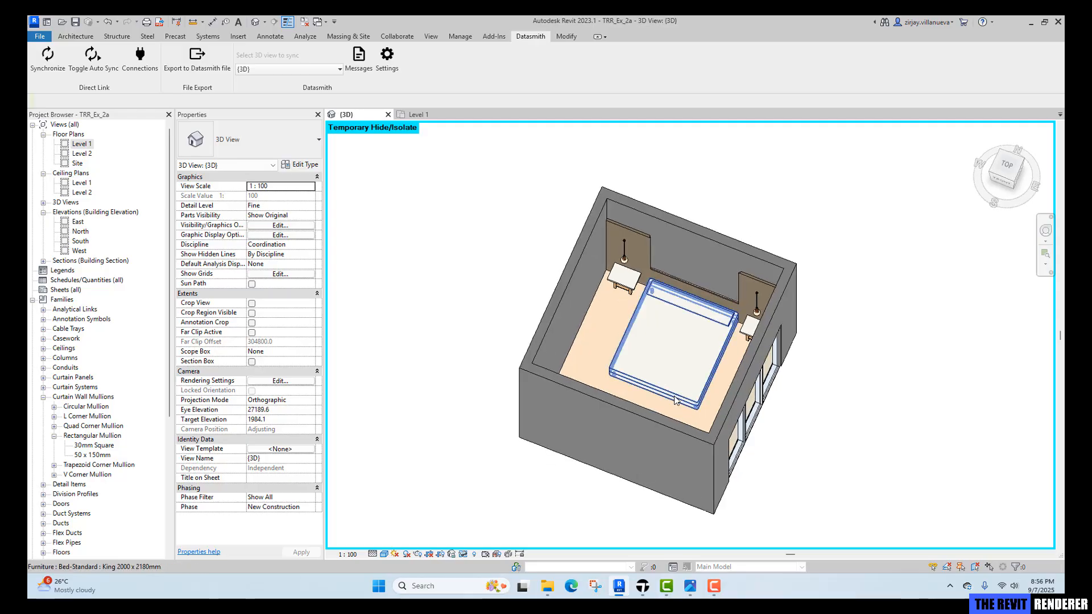
Start a CAD Formats export of the 3D view and set solids to export as ACIS solids.
left_click(42, 37)
mouse_move(68, 193)
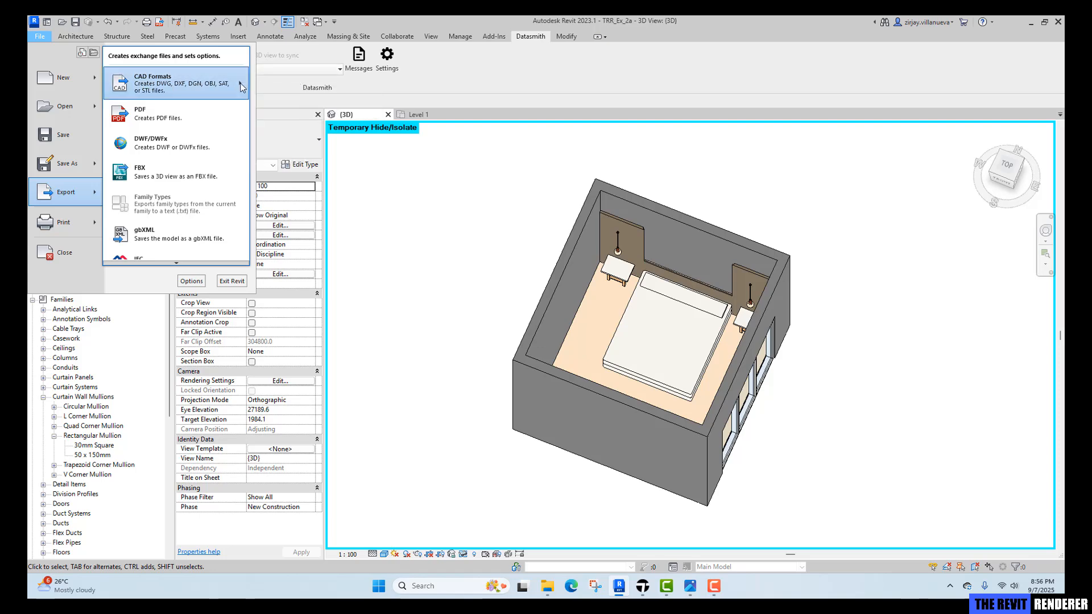
left_click(269, 79)
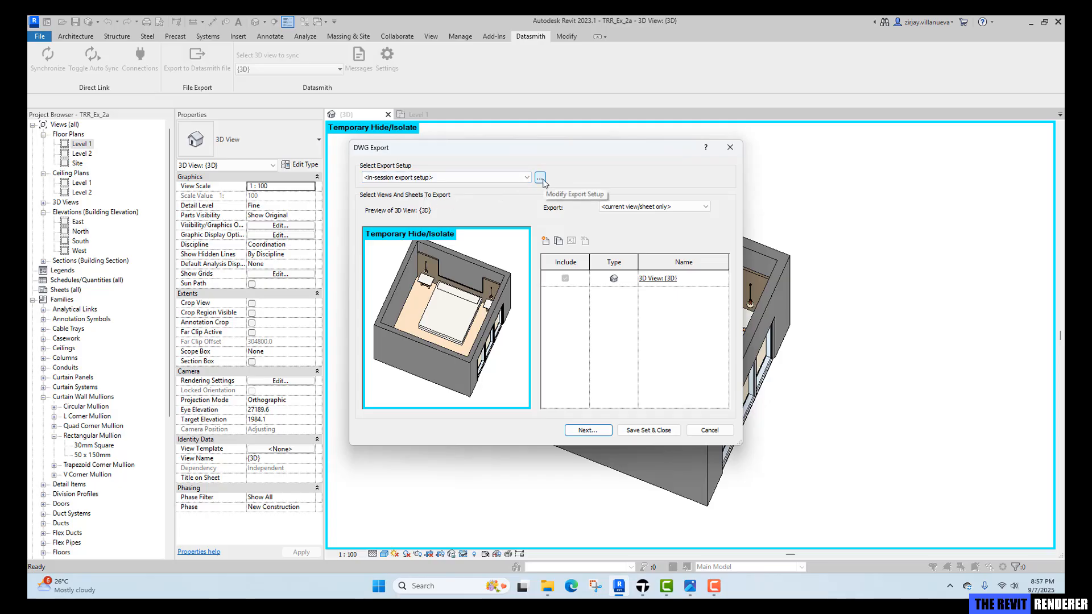
left_click(541, 179)
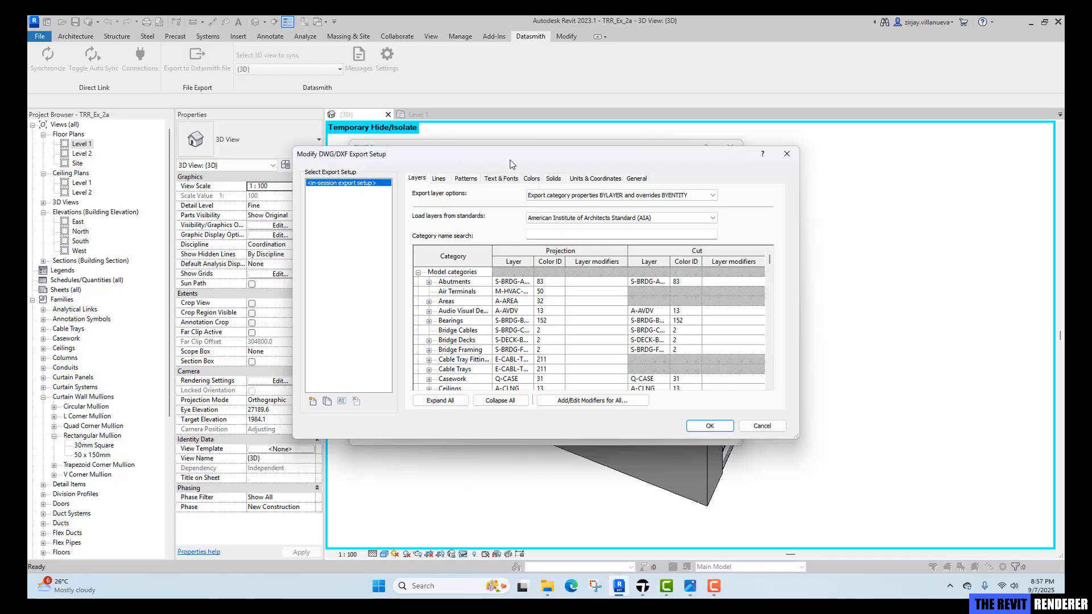
left_click(554, 178)
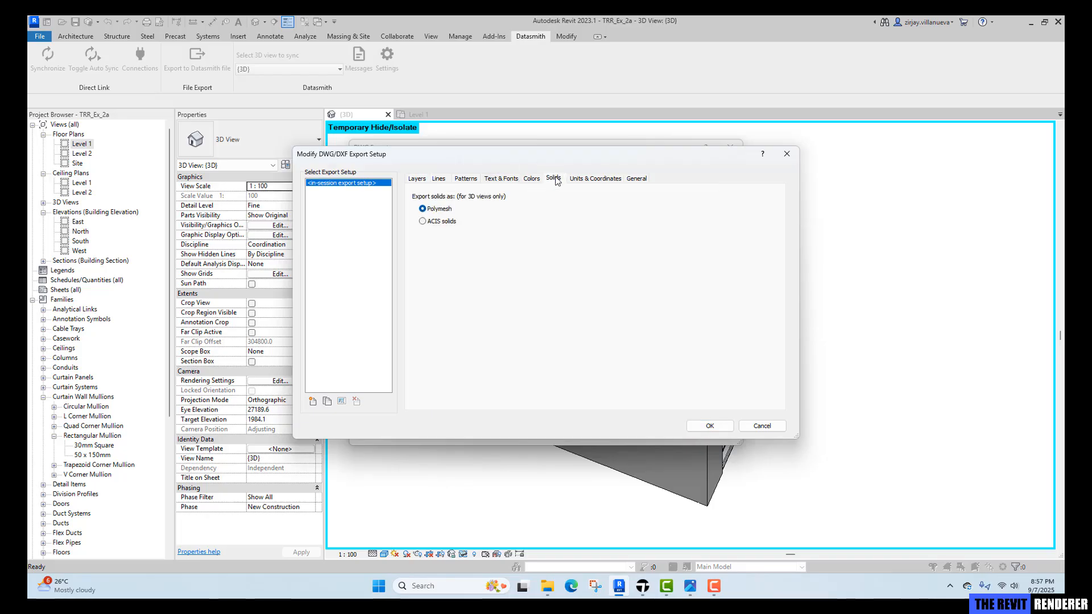
left_click(442, 223)
Turn off exporting views on sheets as external references, choose AutoCAD 2010 format, and continue to saving.
left_click(640, 180)
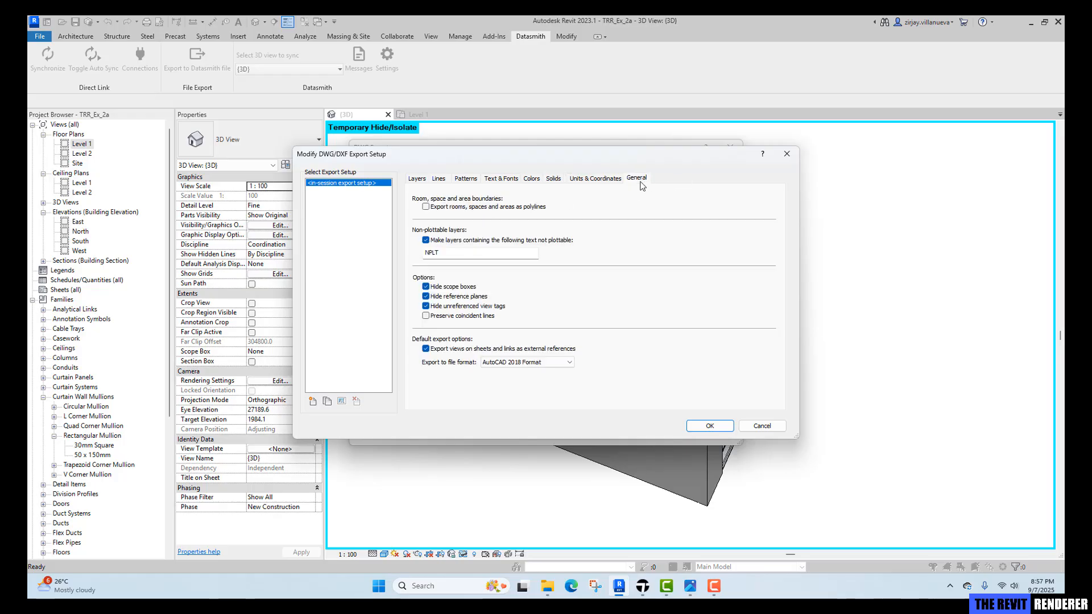
left_click(493, 354)
left_click(515, 362)
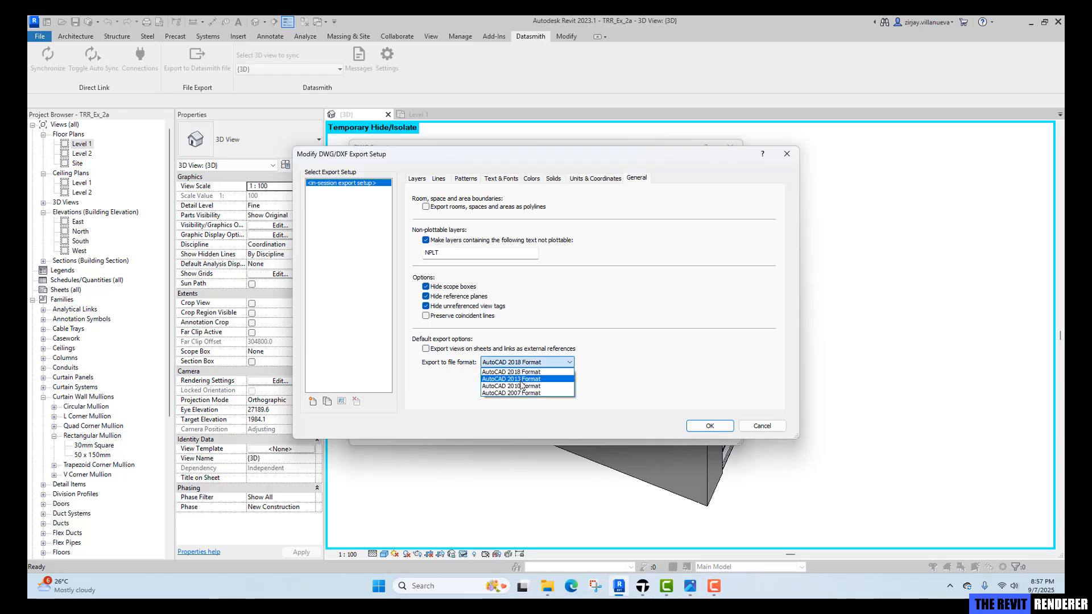
left_click(524, 386)
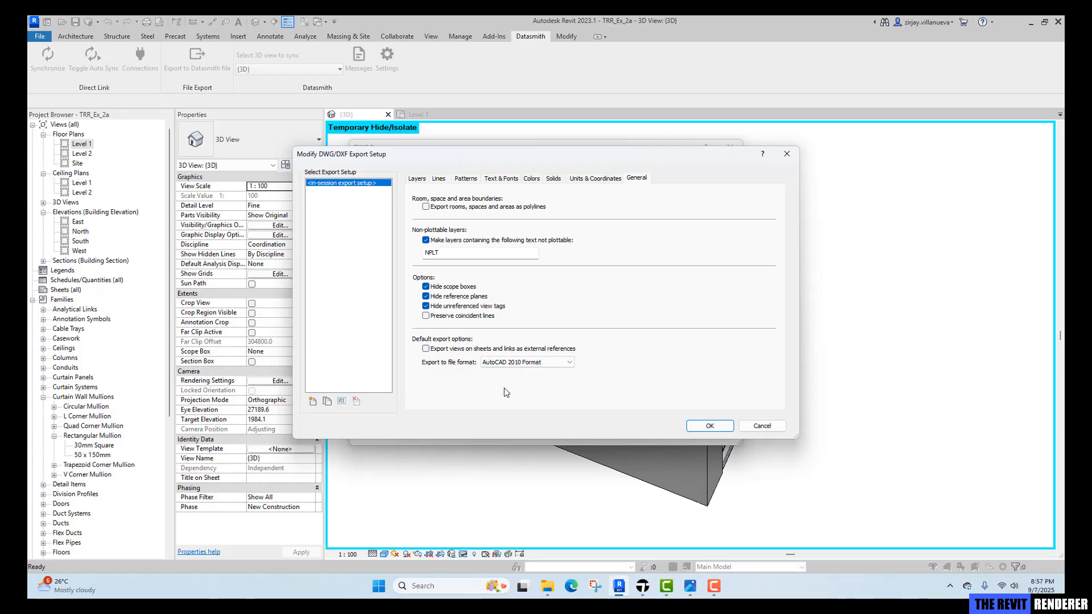
key("Return")
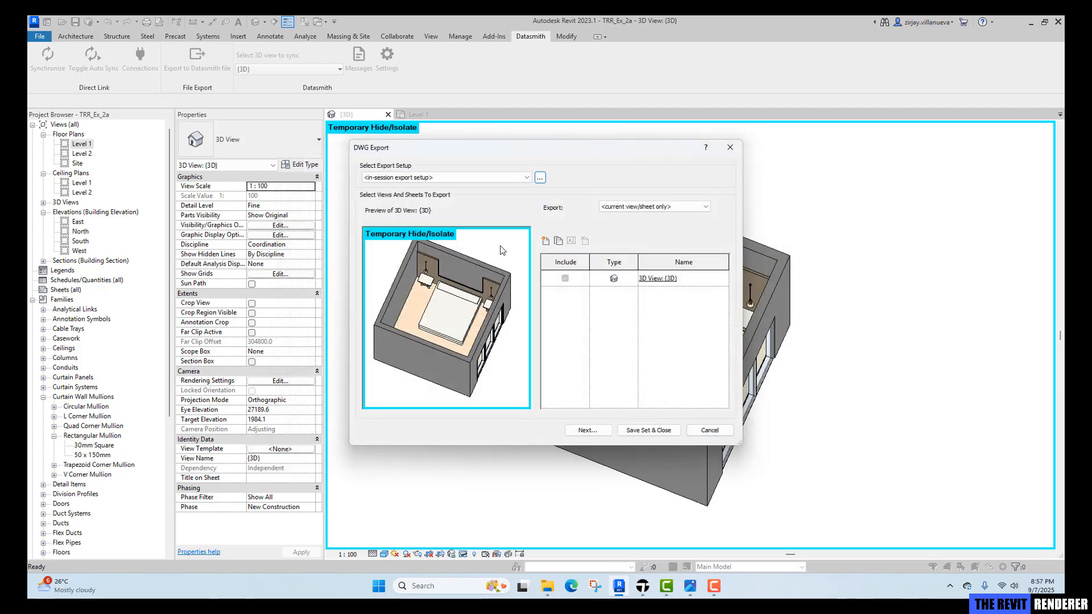
left_click(578, 433)
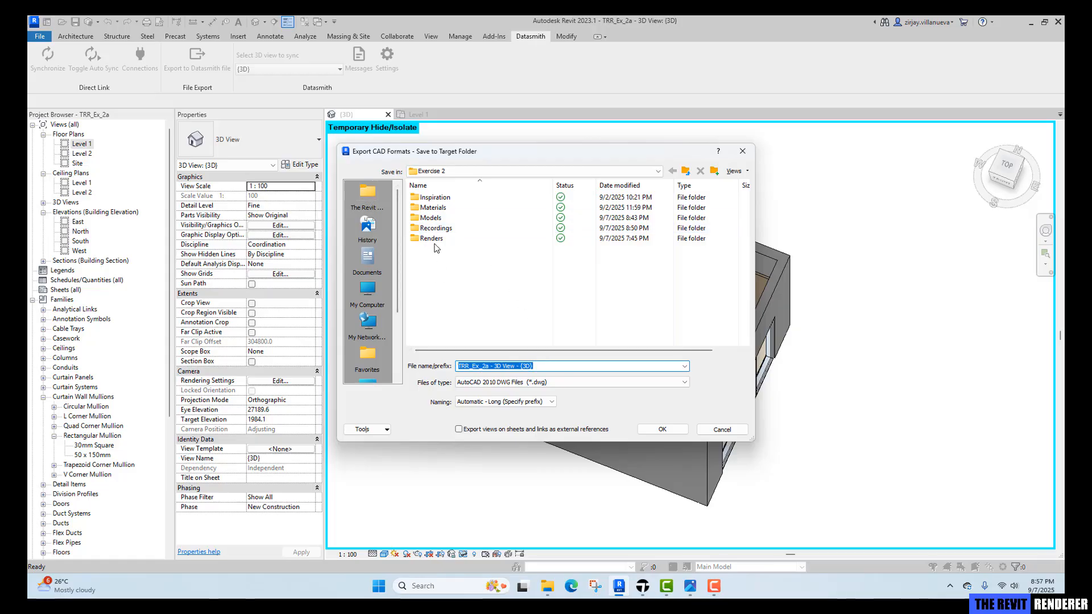
Save the DWG export in the Models folder as TRR_Ex_2_ref, leaving Temporary Hide/Isolate mode on during export.
double_click(431, 218)
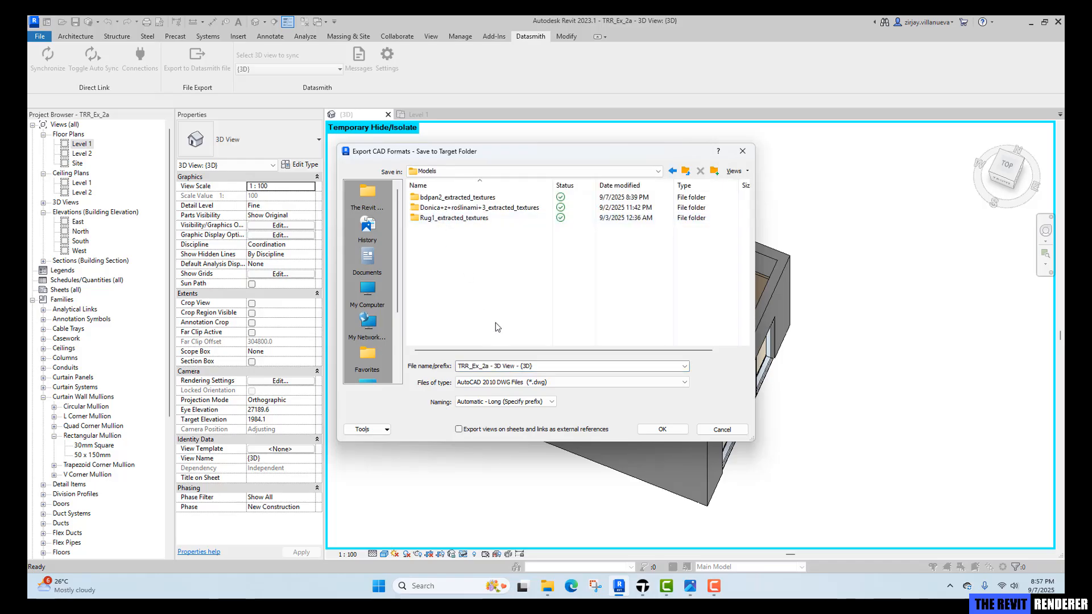
left_click(568, 366)
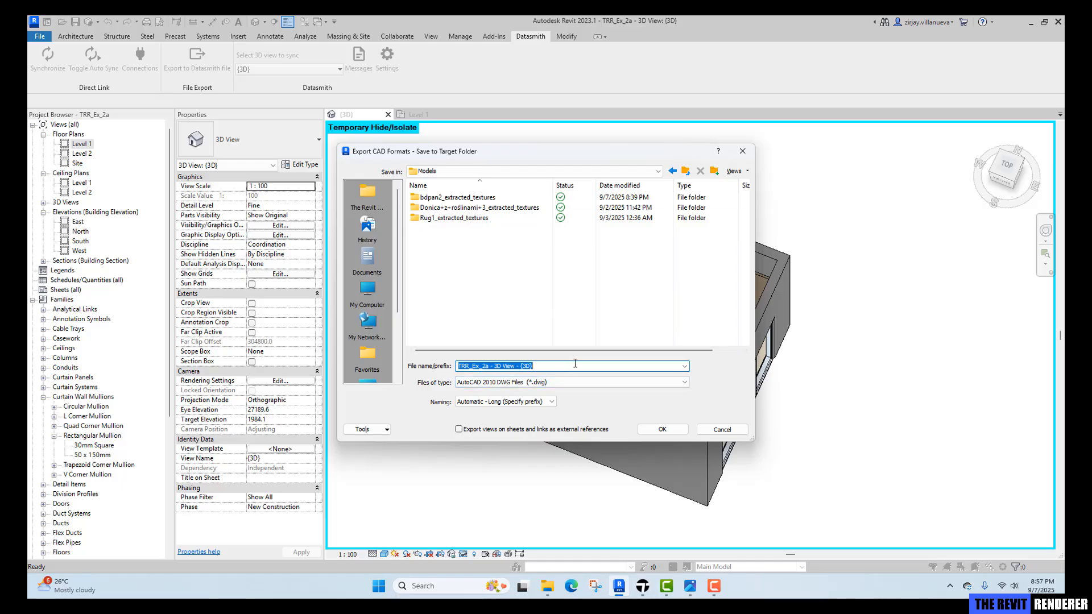
type("R")
key("BackSpace")
key("BackSpace")
type("T")
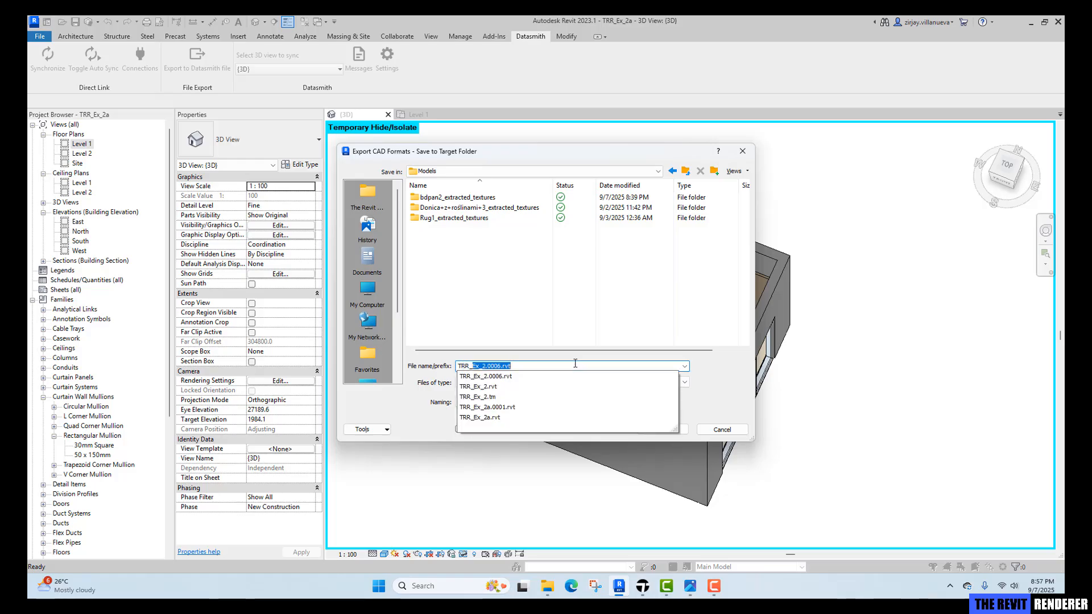
type("RR_Ex_2")
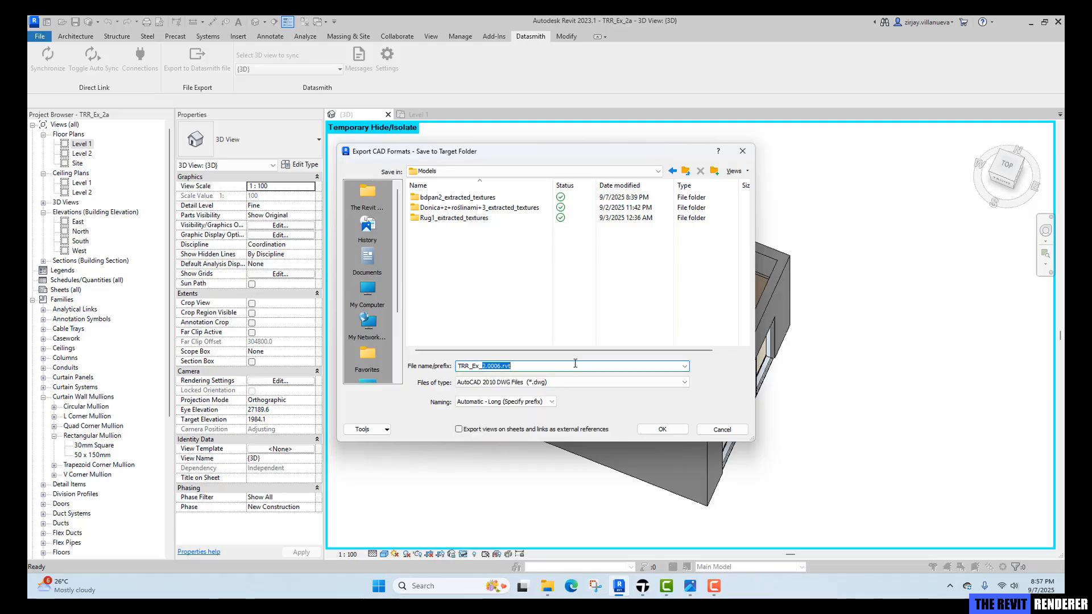
type("_ref")
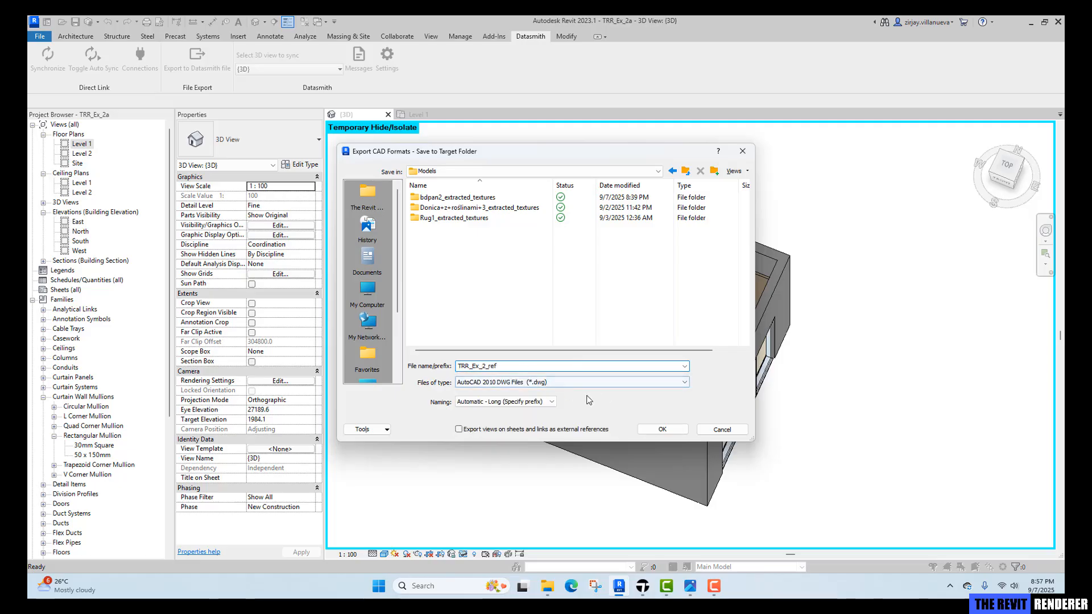
left_click(666, 429)
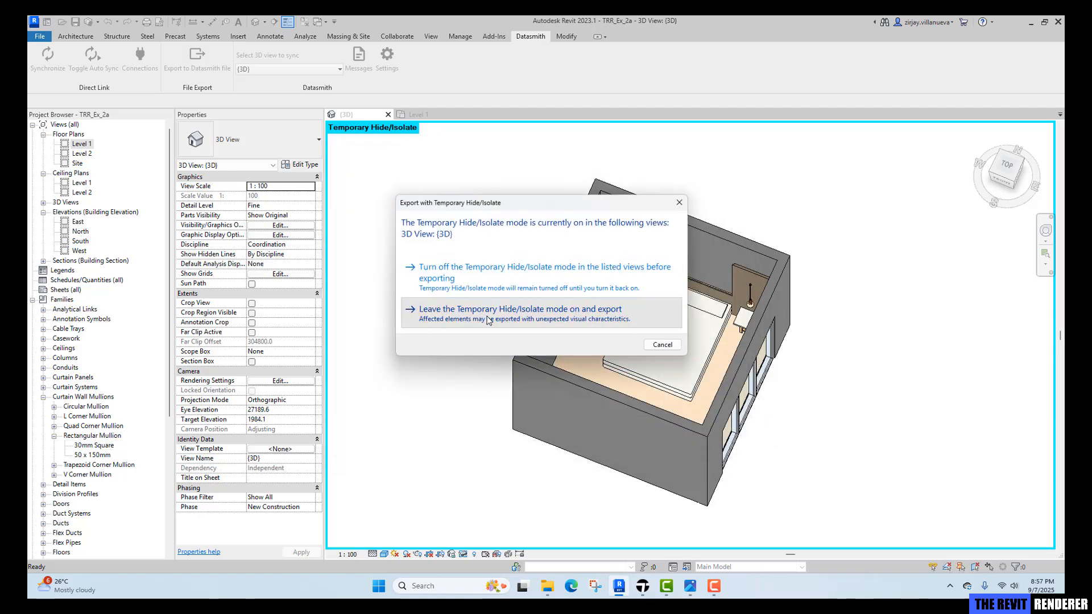
left_click(489, 318)
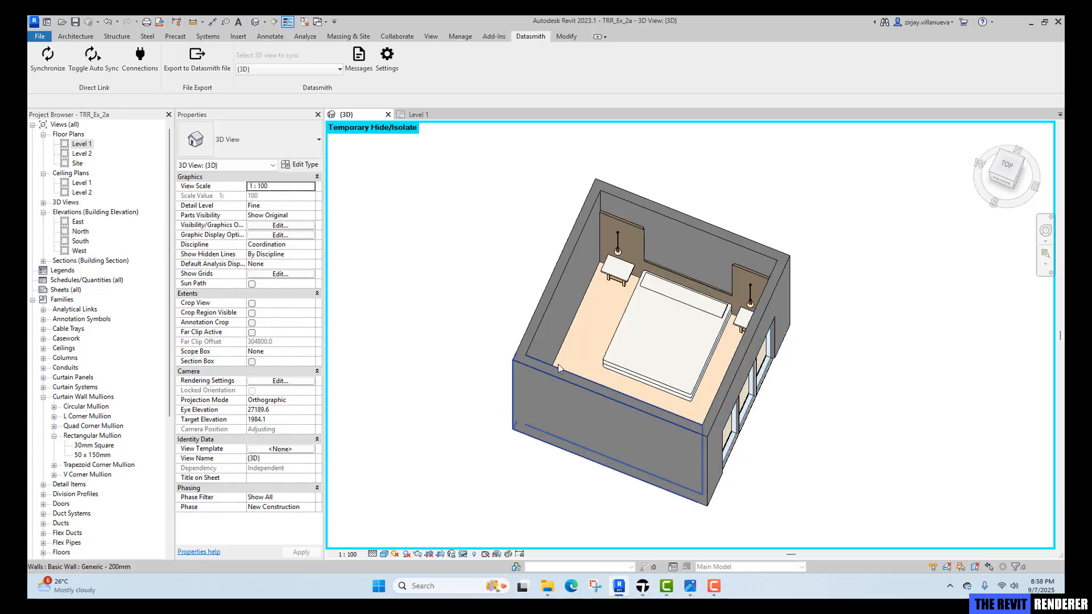
Launch SketchUp 2024 and start a new model from the Architectural Millimeters template.
key("super+d")
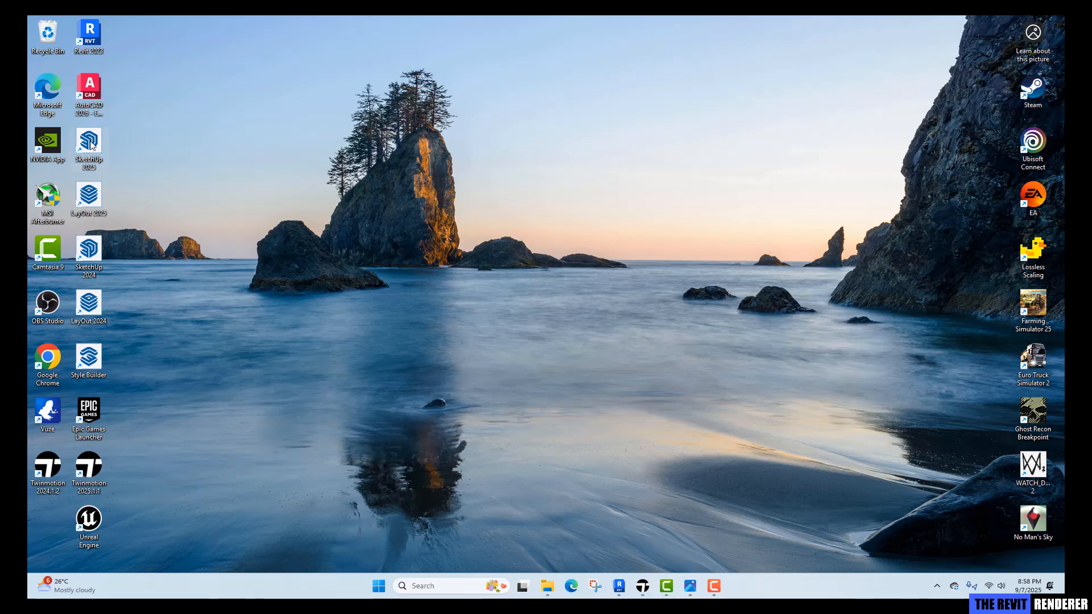
double_click(83, 270)
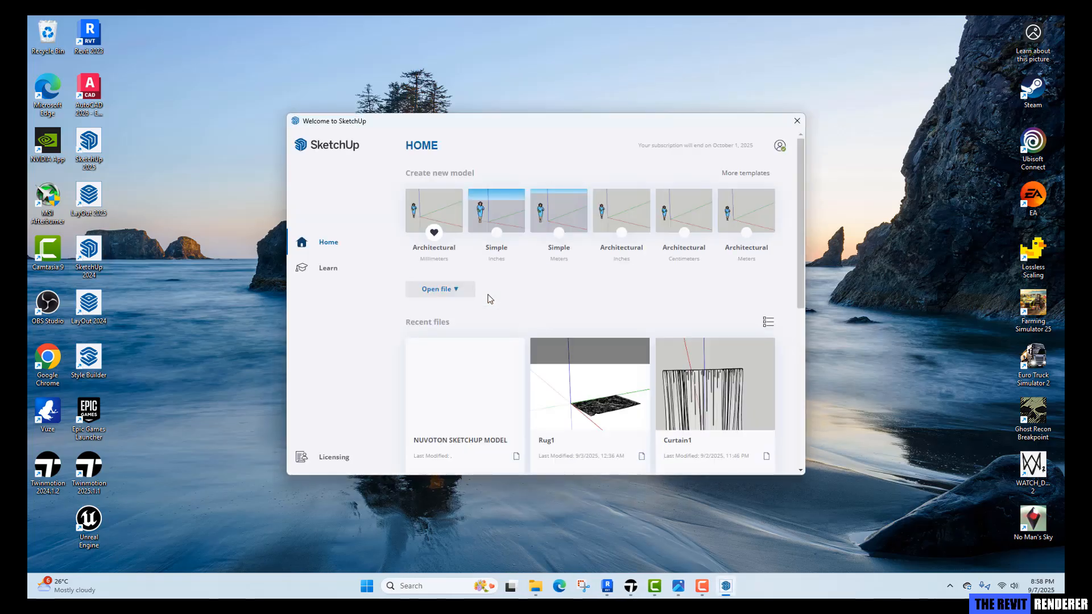
left_click(454, 227)
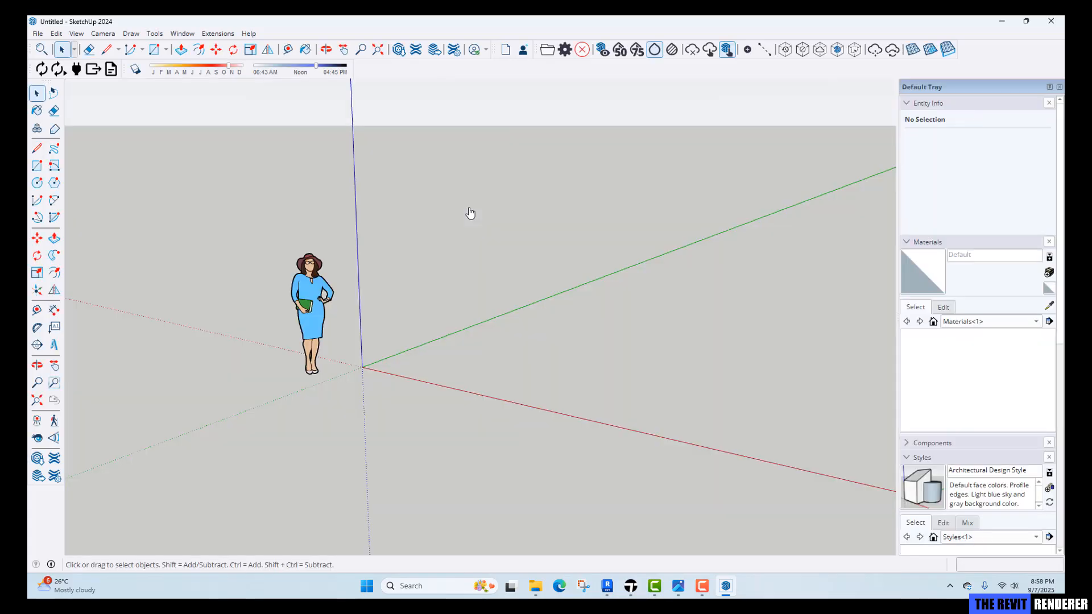
Import the TRR_Ex_2_ref DWG file from the Exercise 2 Models folder into the model.
left_click(38, 34)
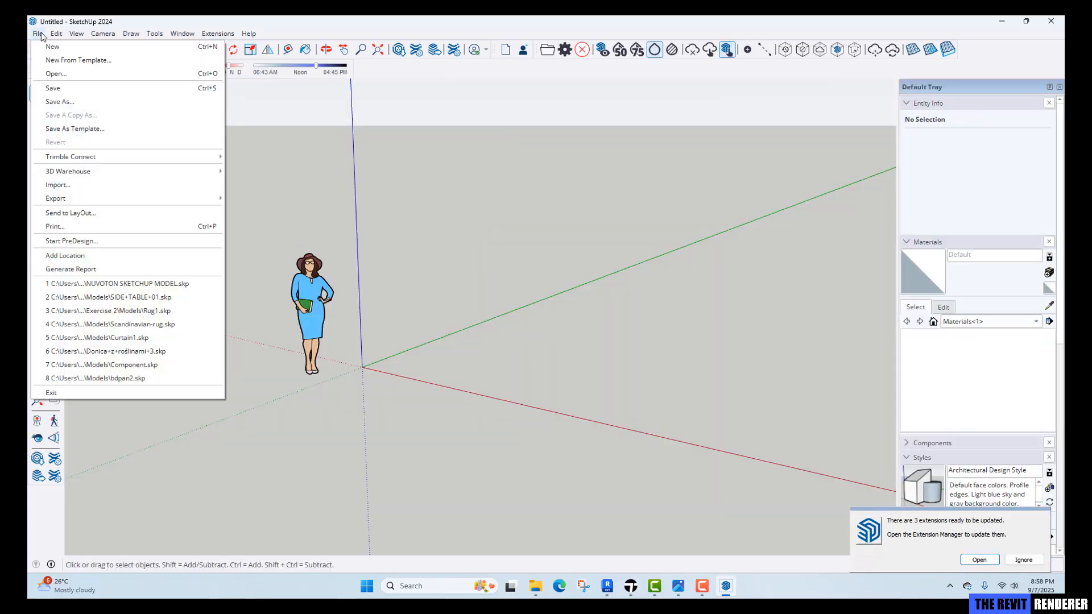
left_click(57, 185)
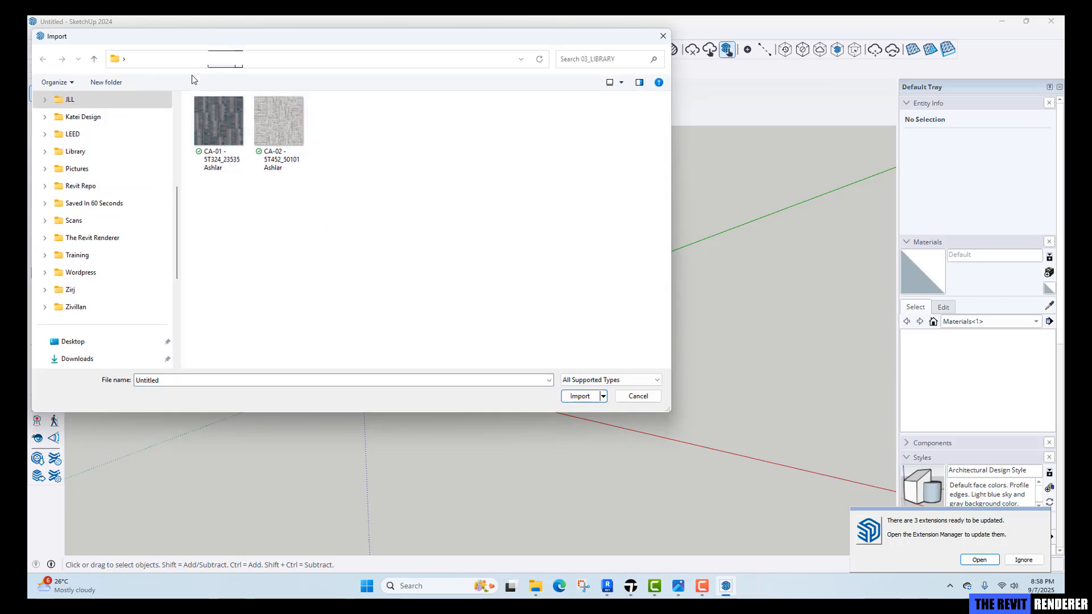
scroll(80, 233, "up", 3)
left_click(76, 307)
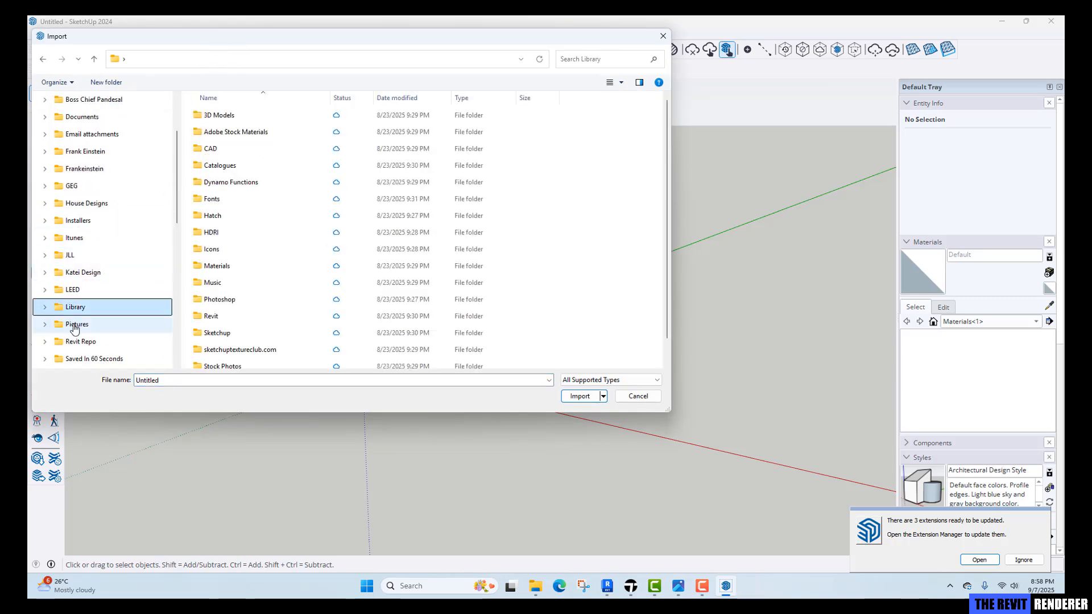
left_click(79, 324)
scroll(80, 345, "down", 3)
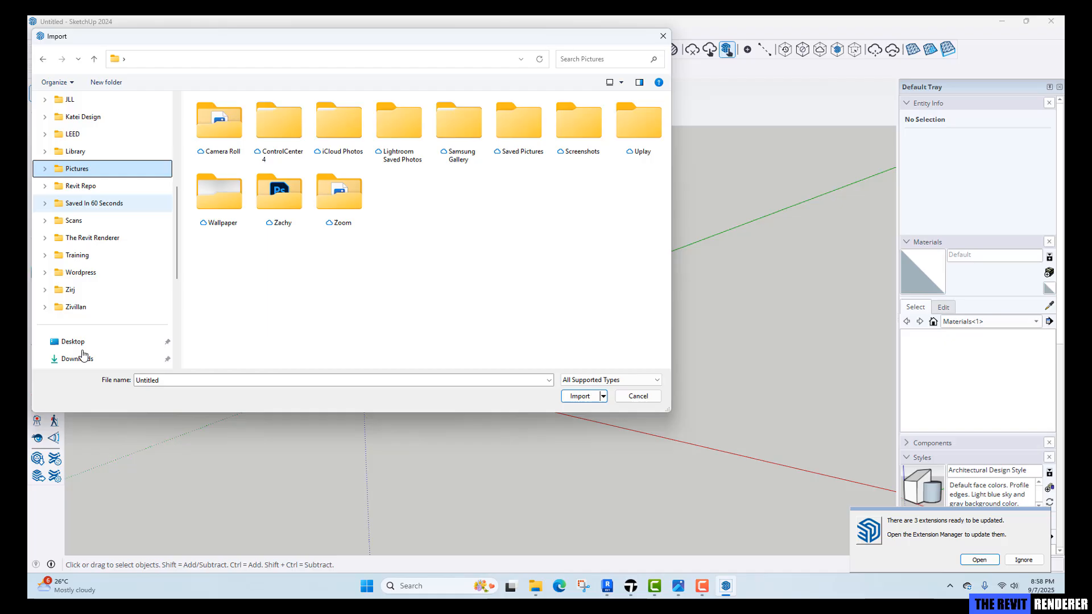
left_click(91, 238)
double_click(221, 133)
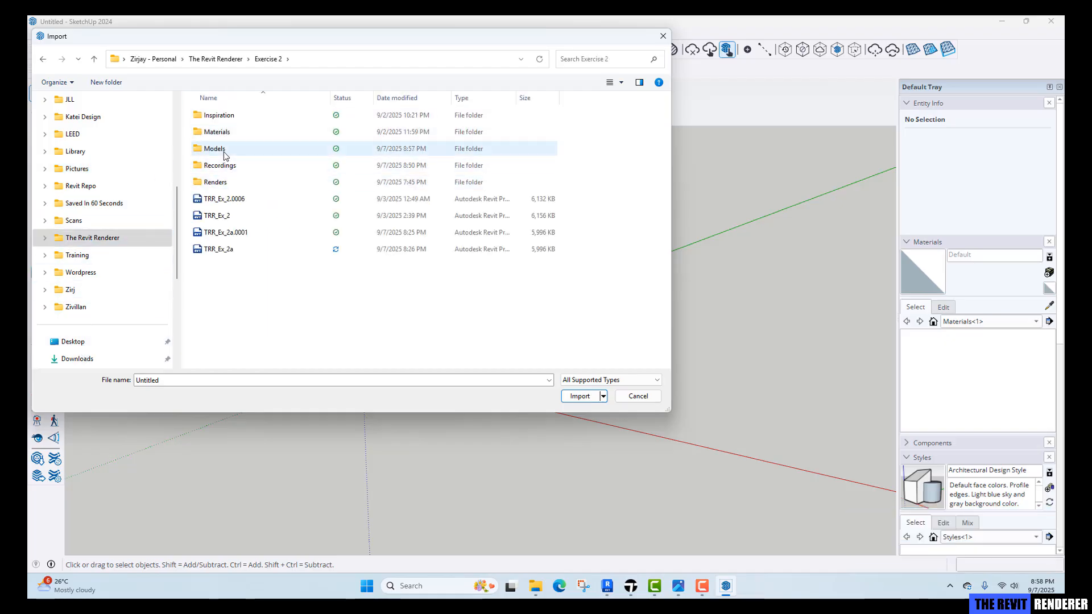
double_click(225, 151)
left_click(241, 254)
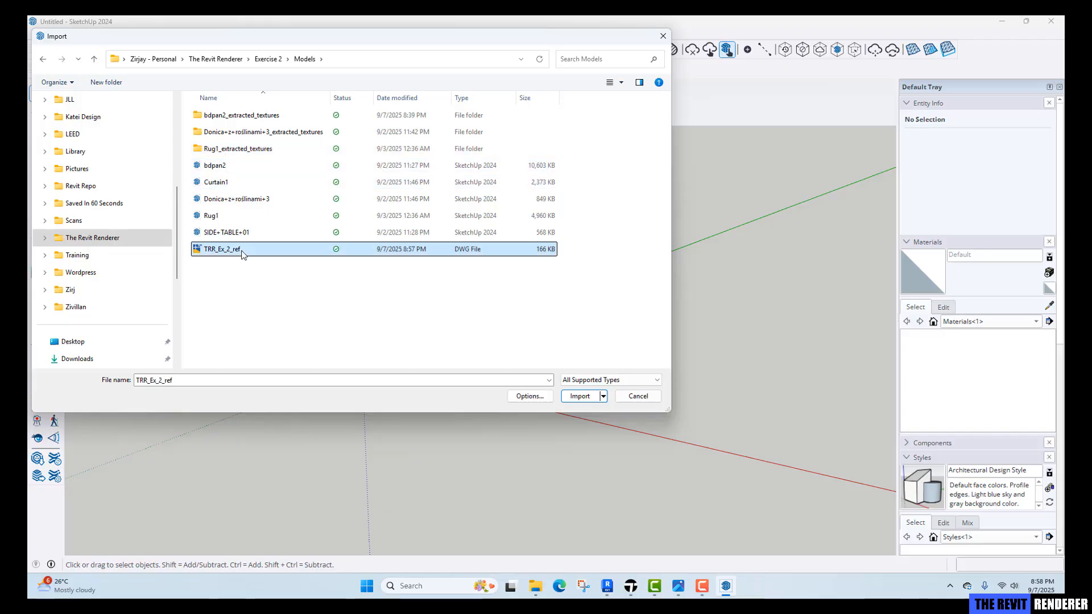
left_click(579, 396)
left_click(588, 374)
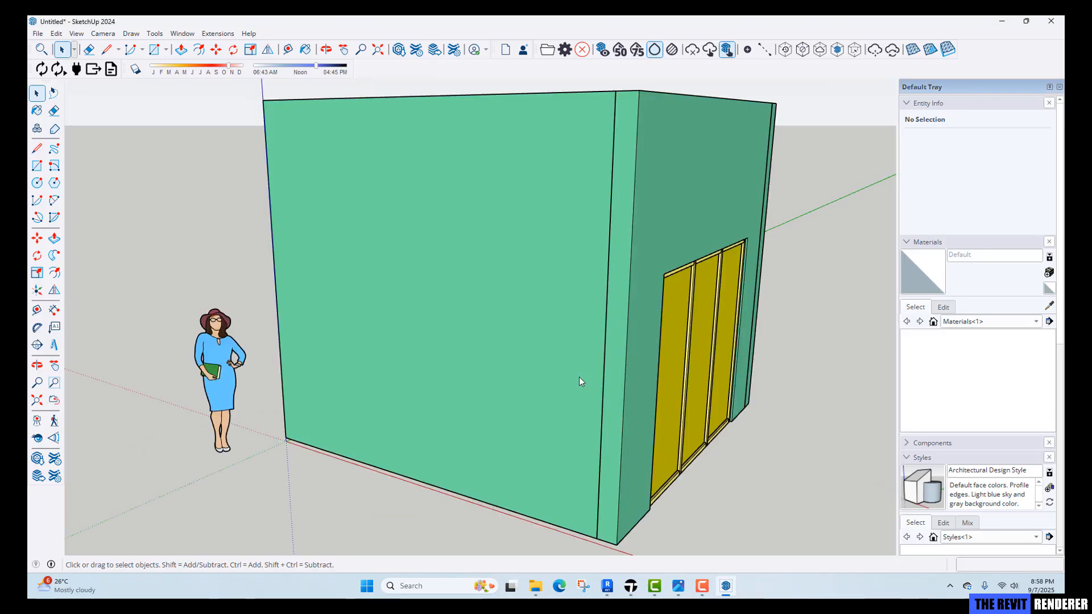
Delete the default scale figure standing beside the imported room.
left_click(224, 359)
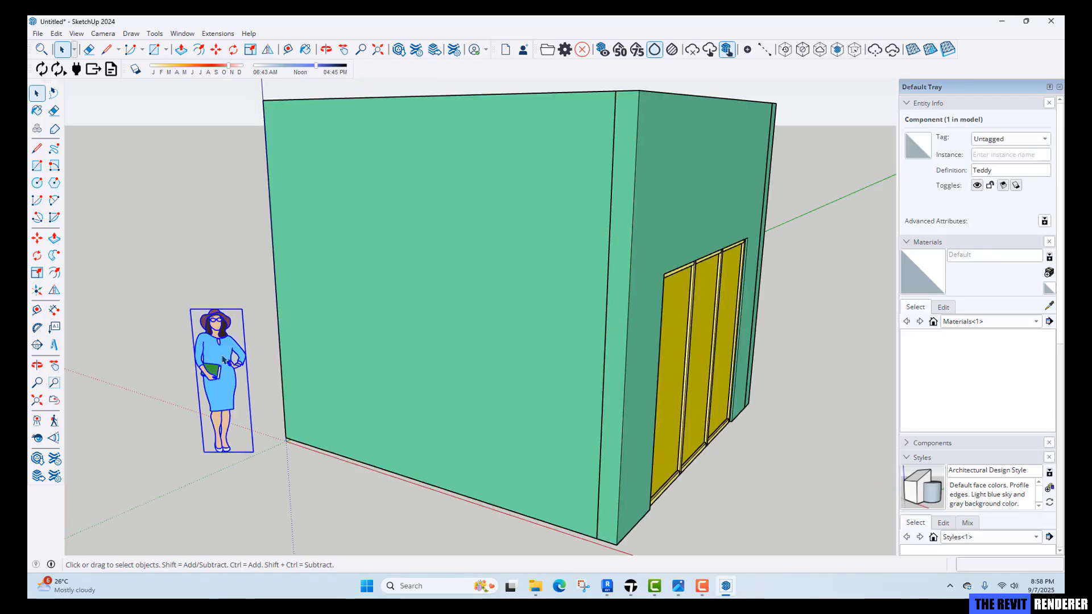
key("Delete")
Orbit and zoom around the imported bedroom model to inspect it from above.
middle_click_drag(256, 359, 494, 424)
scroll(489, 393, "up", 3)
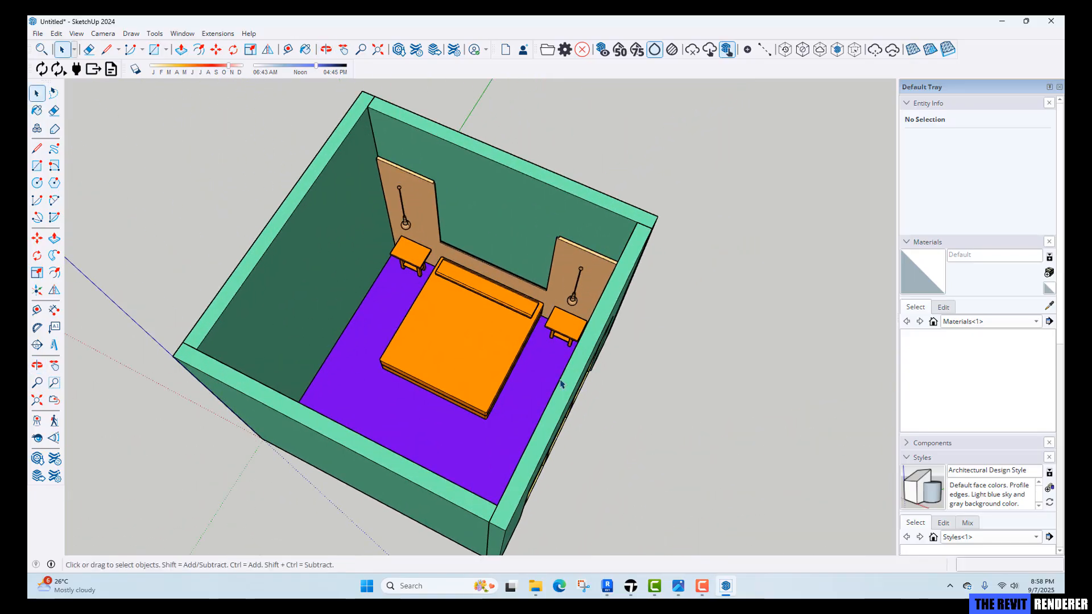
middle_click_drag(561, 385, 503, 357)
scroll(503, 357, "up", 4)
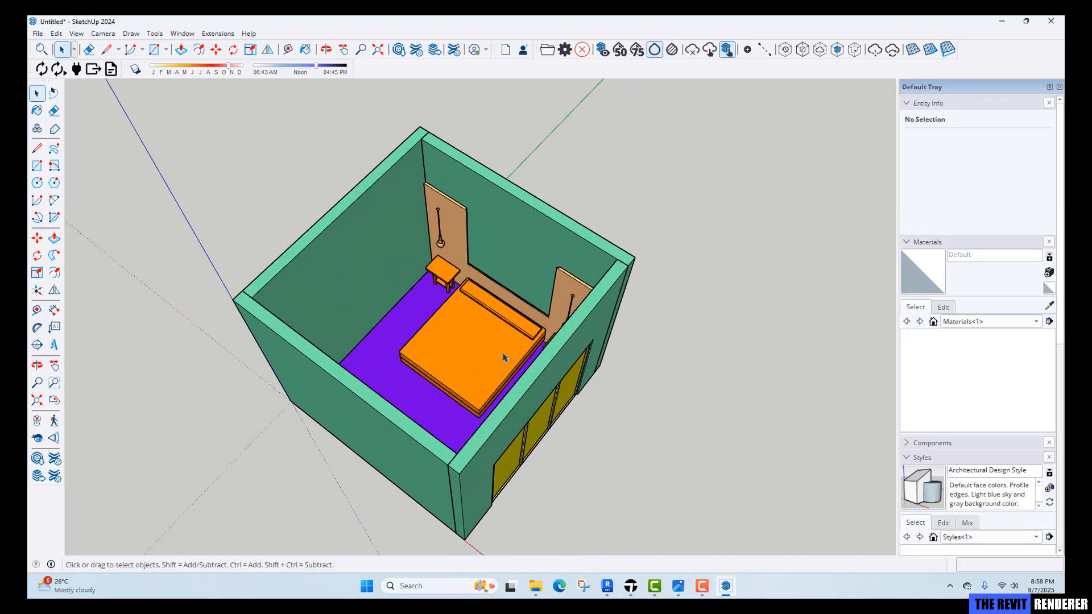
middle_click_drag(507, 359, 513, 284)
scroll(536, 283, "down", 3)
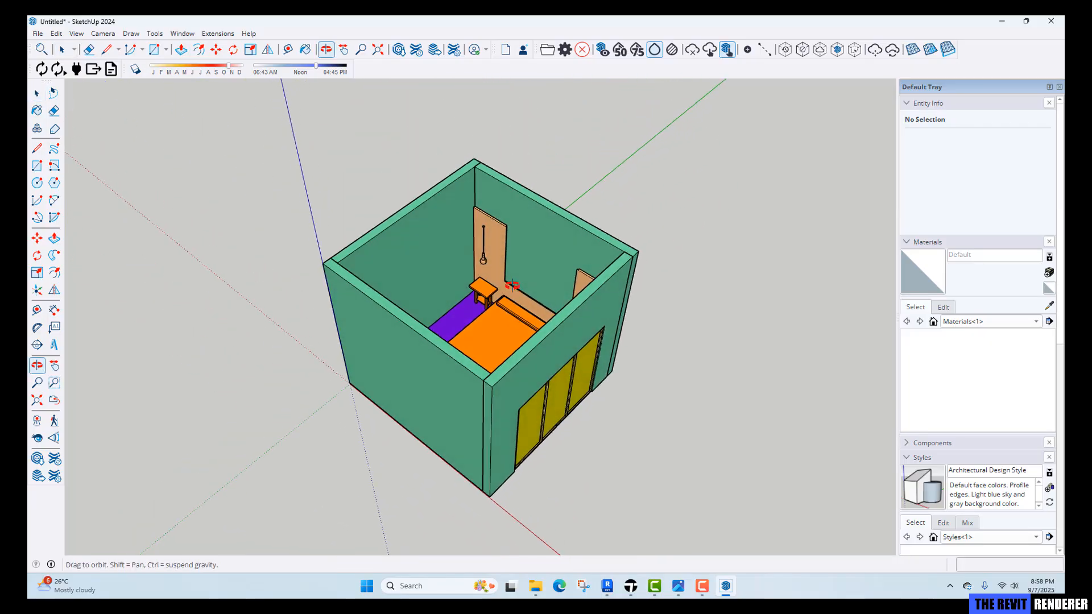
scroll(998, 473, "down", 1)
scroll(998, 475, "down", 2)
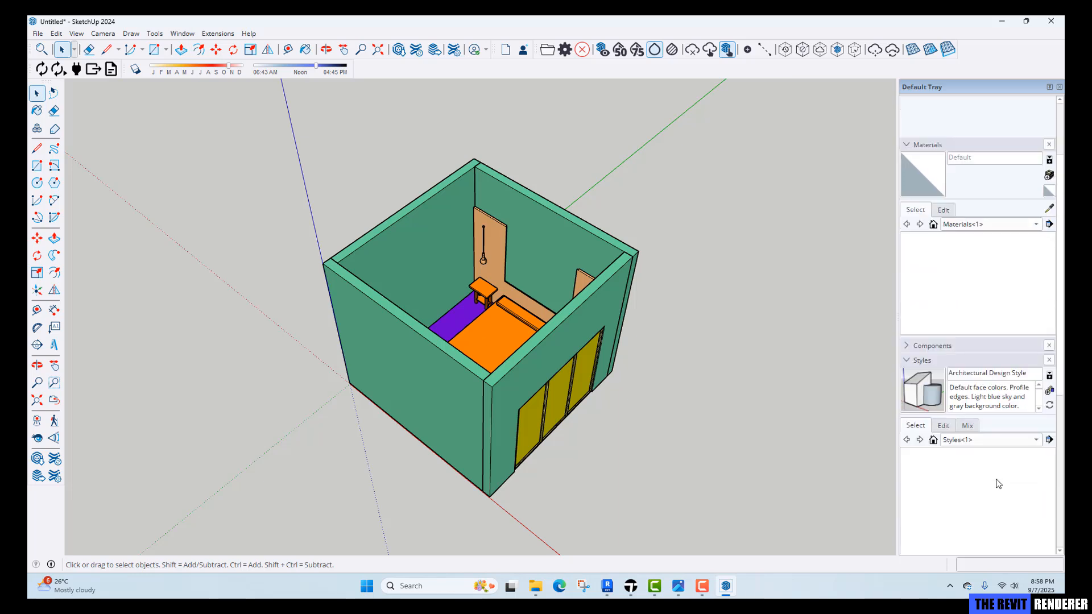
scroll(959, 443, "up", 3)
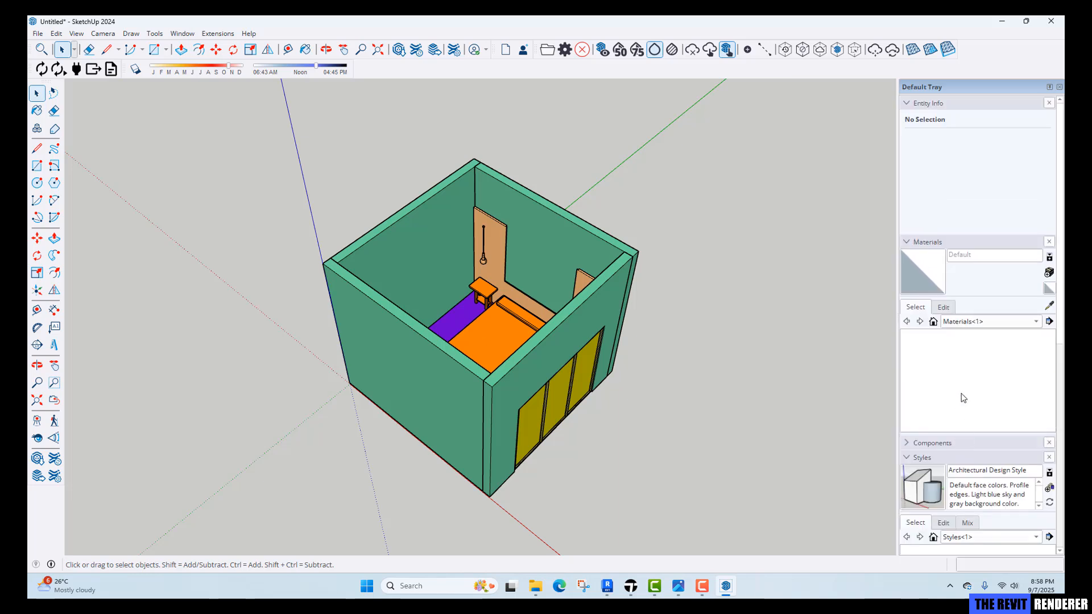
scroll(977, 457, "down", 3)
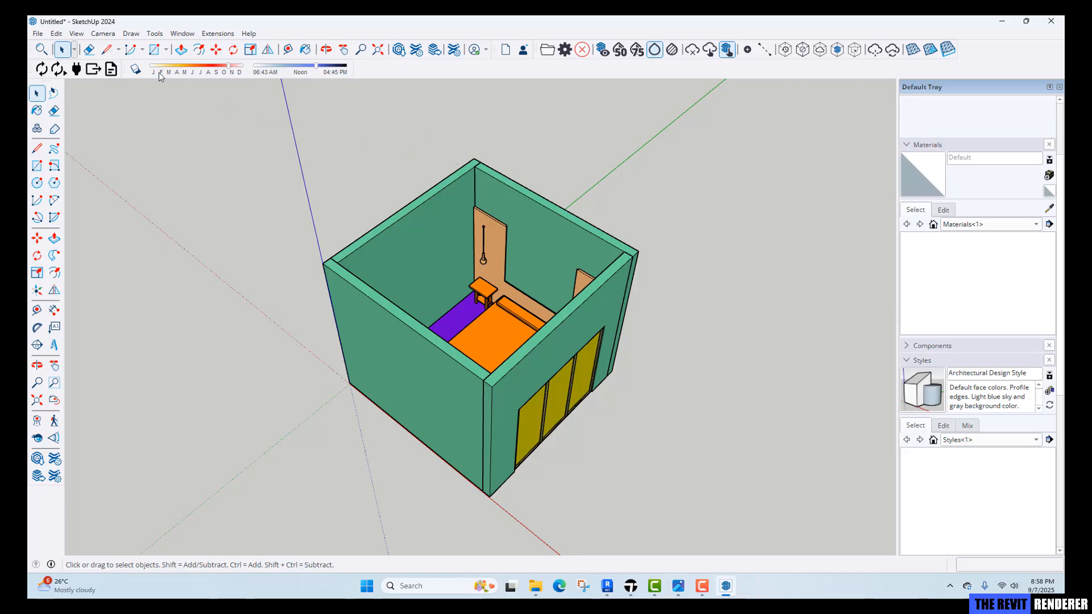
left_click(76, 35)
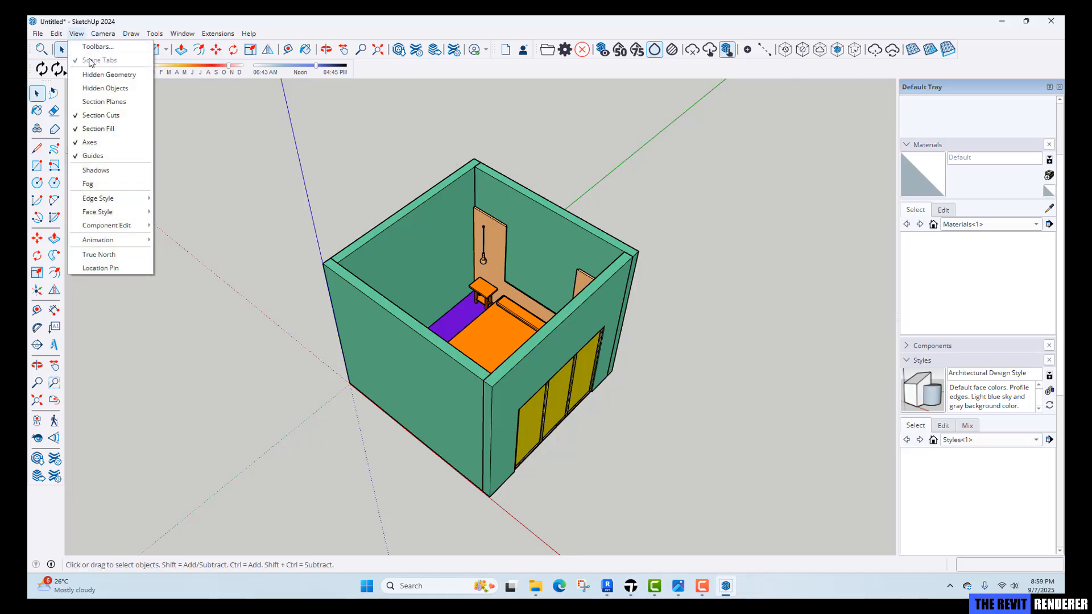
mouse_move(183, 37)
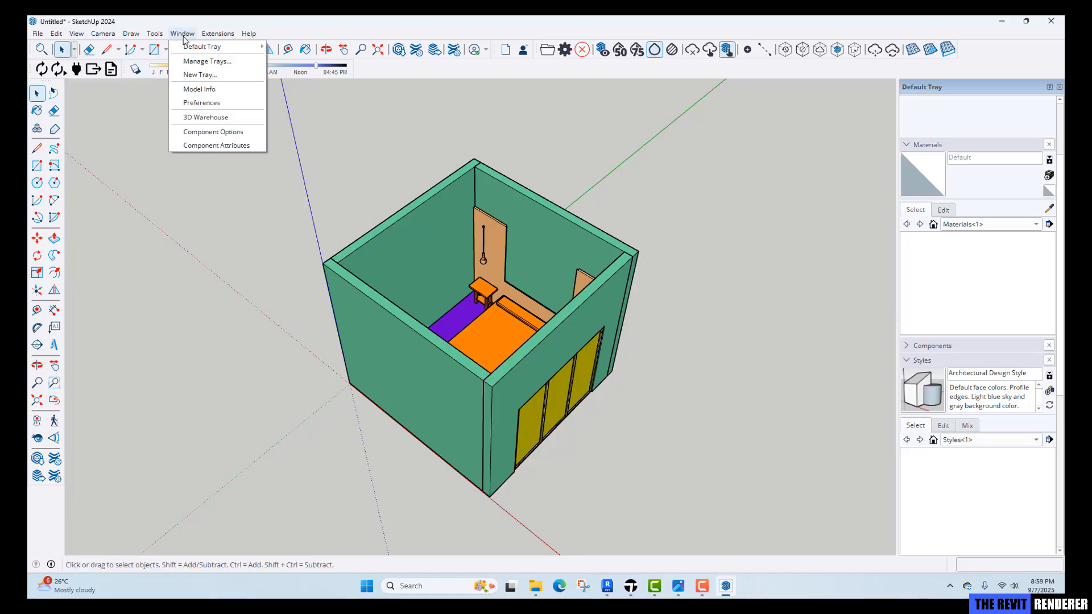
mouse_move(59, 37)
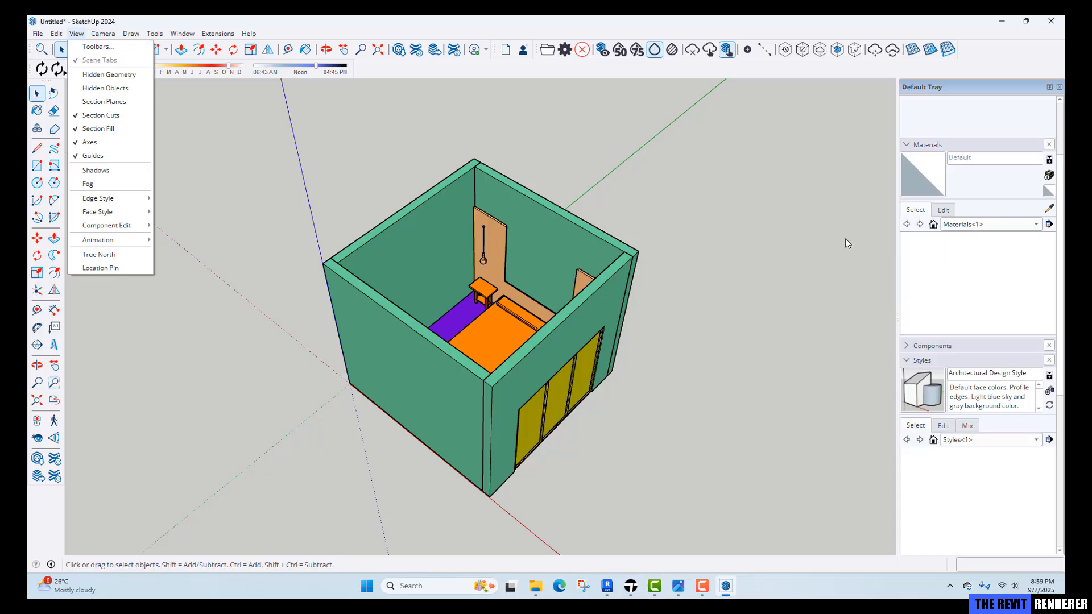
left_click(1017, 301)
scroll(969, 373, "down", 1)
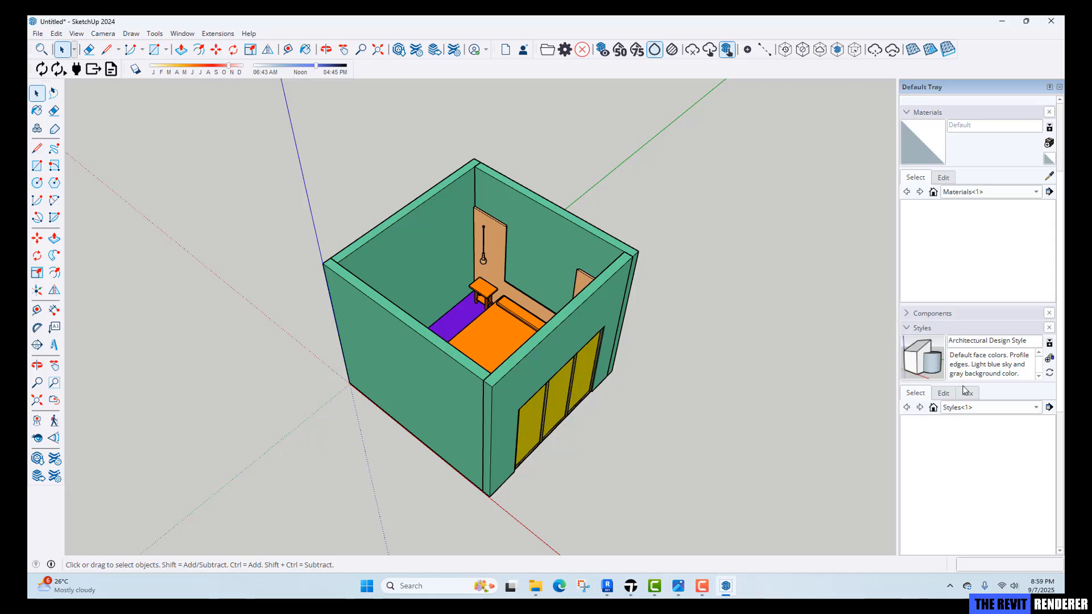
Add two scenes from the Scenes panel and rename the second scene WORKING.
left_click(910, 329)
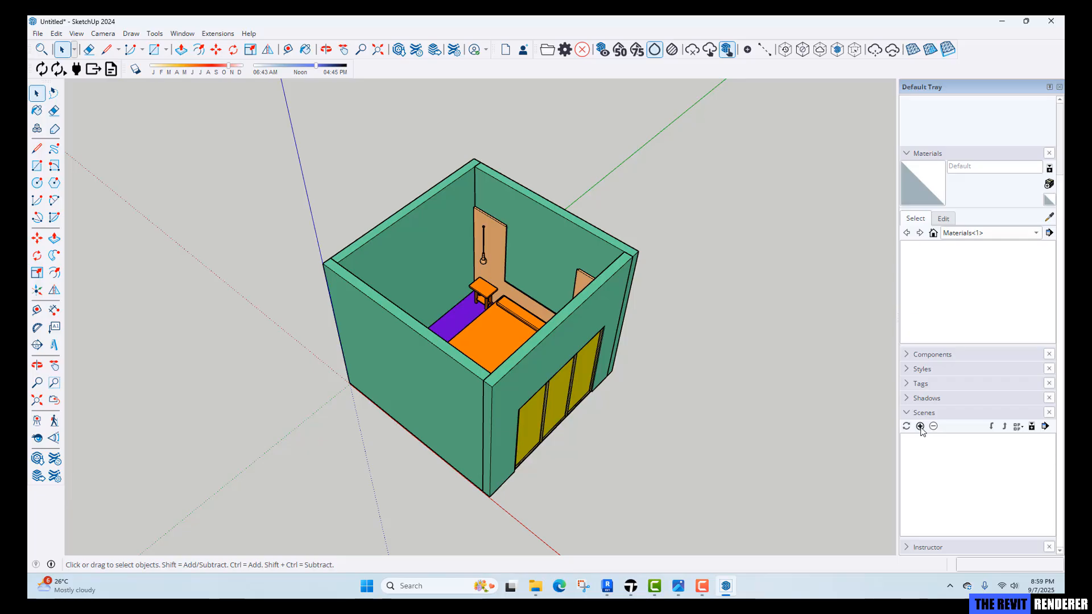
left_click(921, 427)
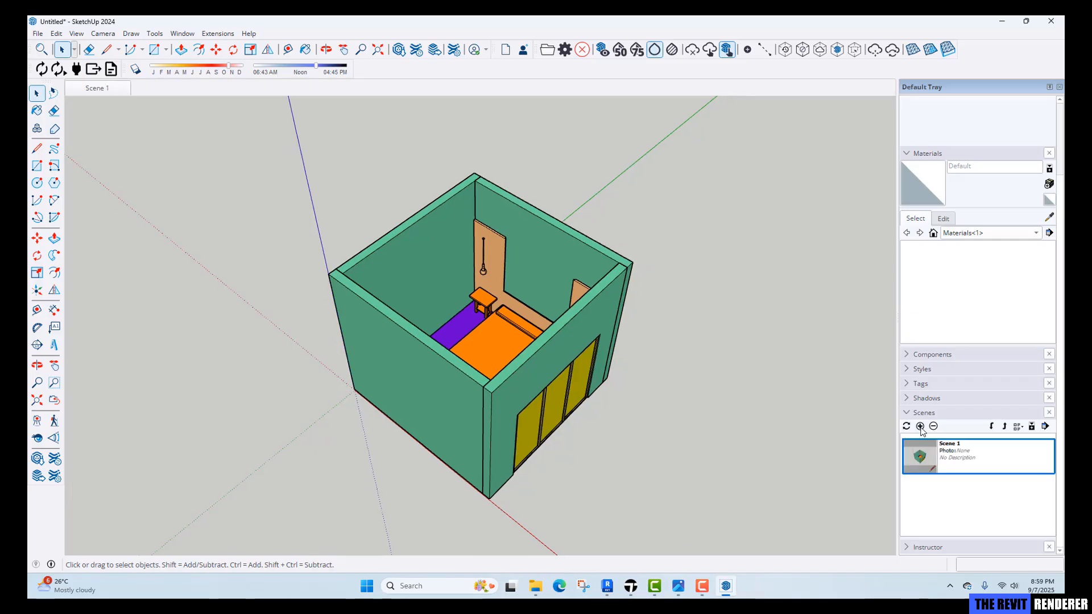
left_click(921, 427)
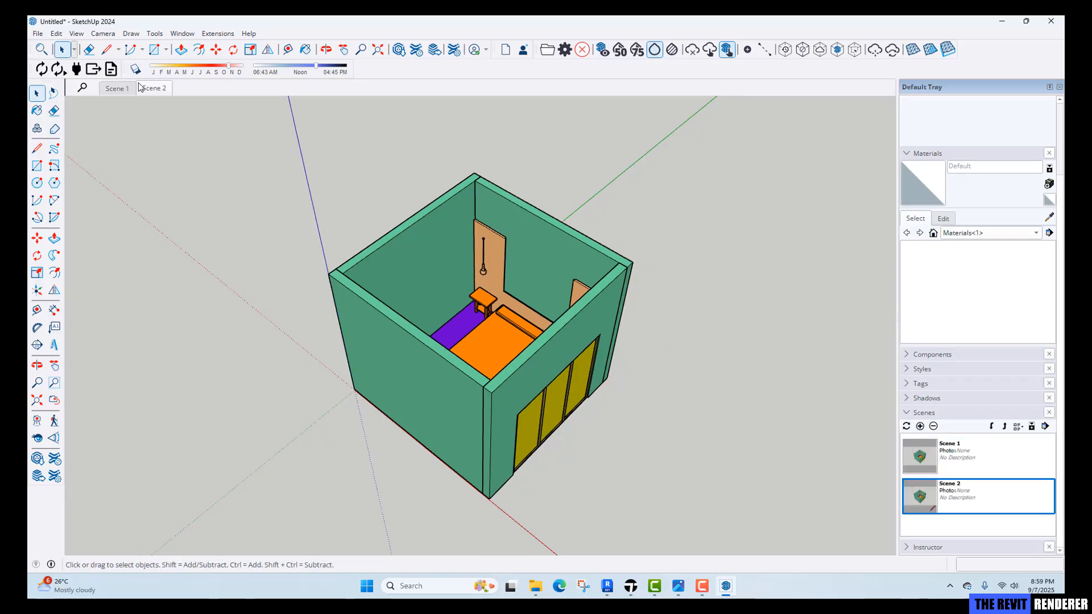
right_click(156, 92)
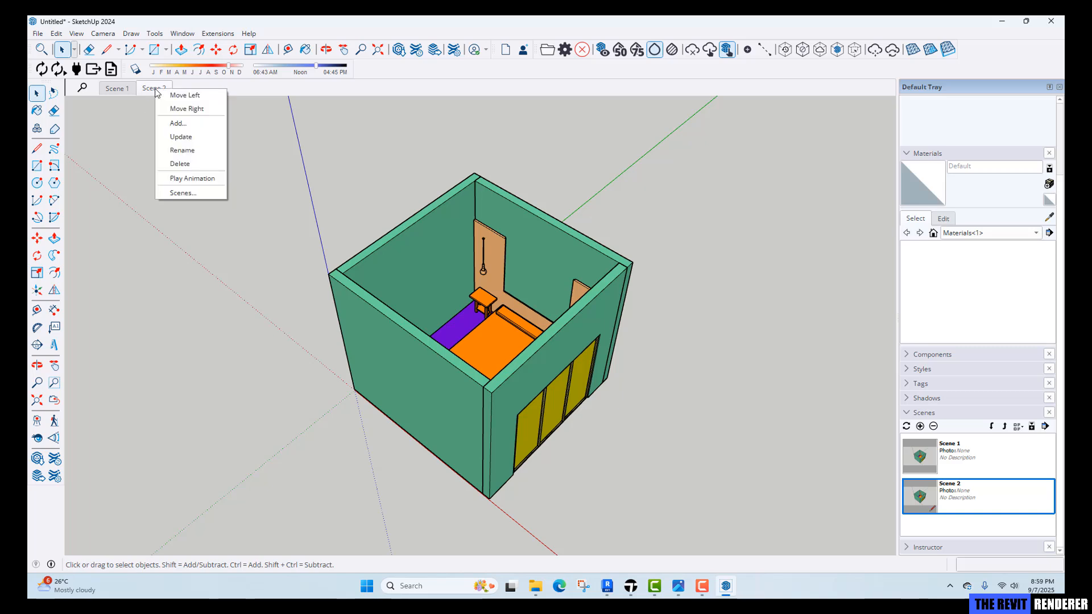
left_click(187, 151)
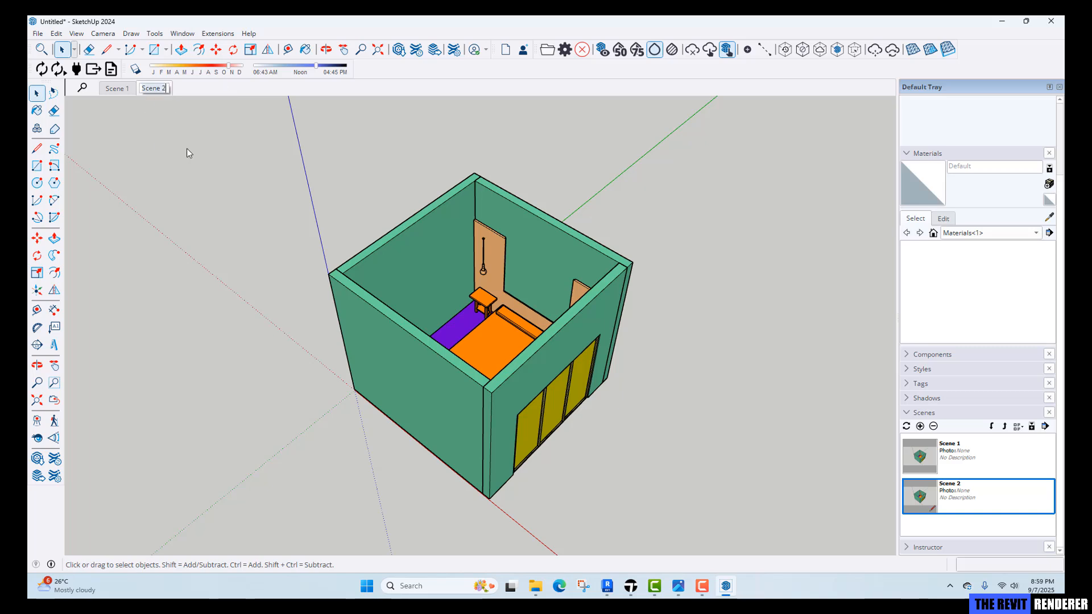
type("WORKING")
key("Return")
Select the imported room component and create a new tag named 0-REF.
triple_click(449, 238)
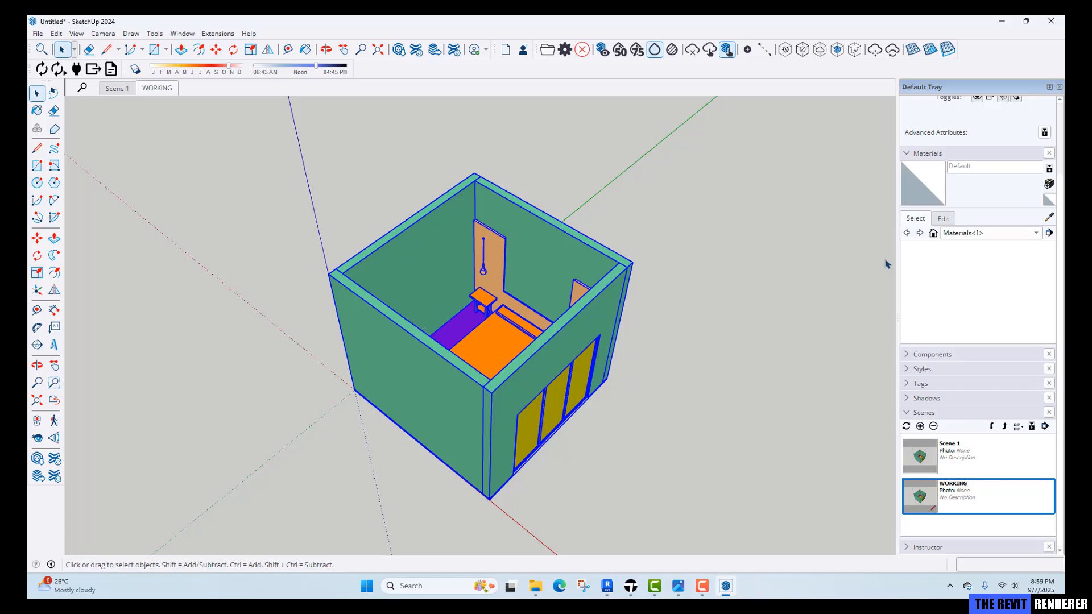
left_click(909, 384)
scroll(938, 441, "up", 3)
scroll(952, 454, "down", 2)
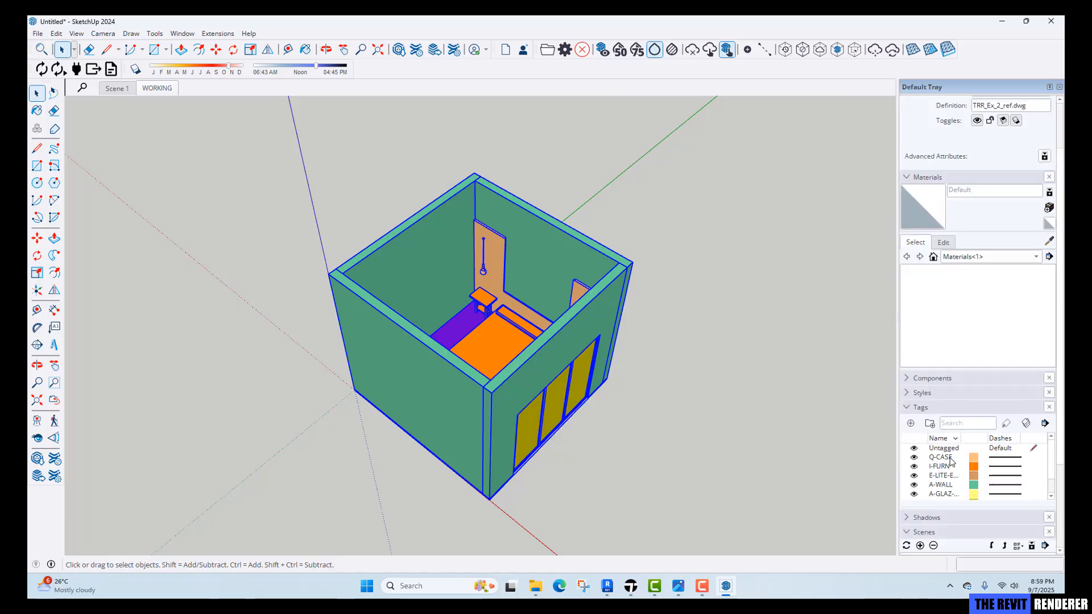
left_click(911, 424)
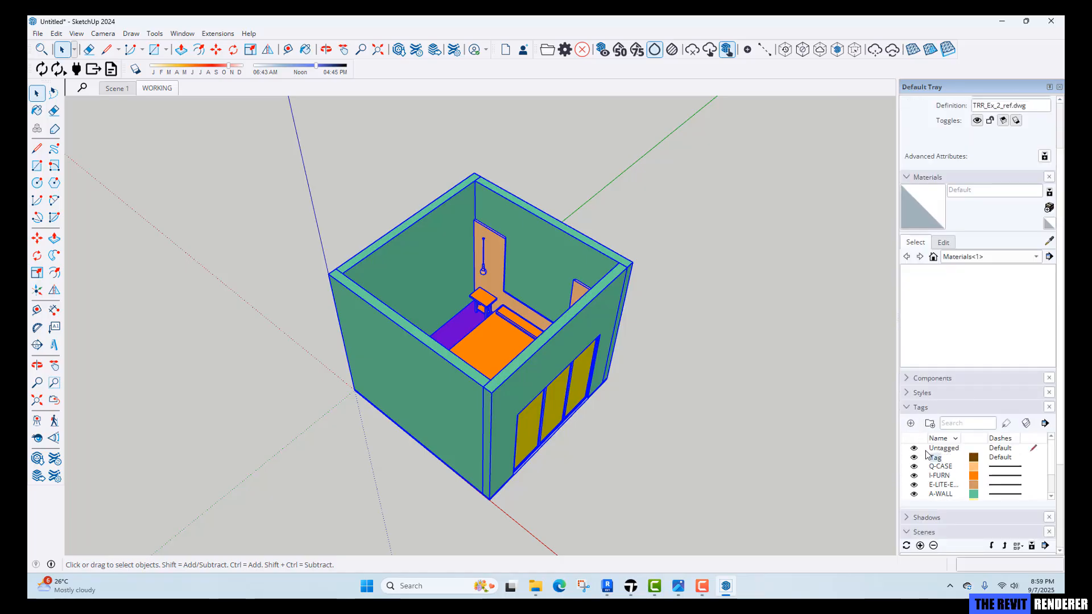
key("BackSpace")
left_click(696, 413)
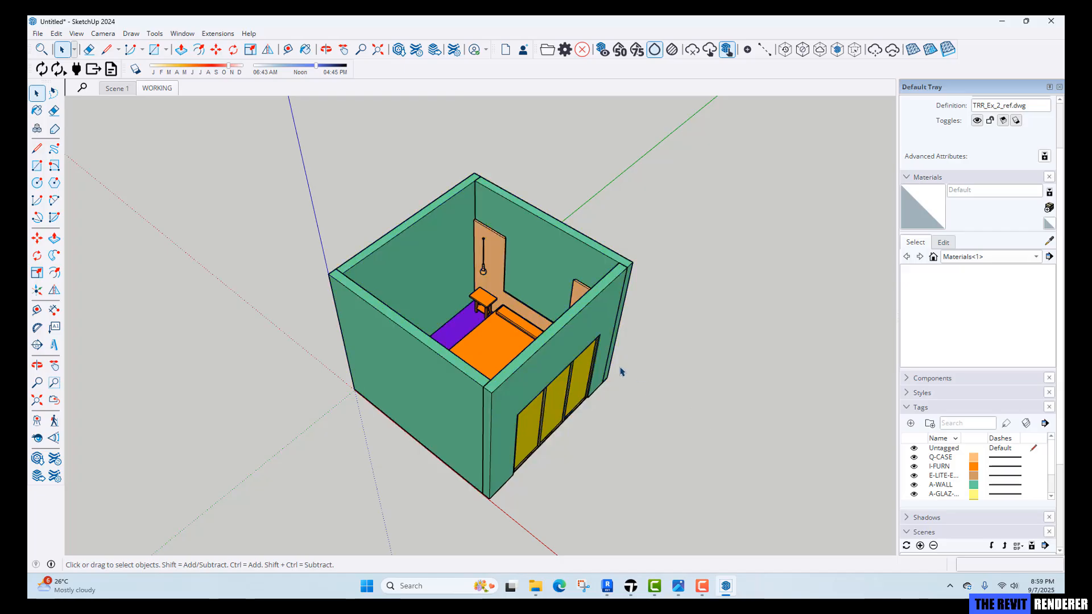
Assign the imported room component to the 0-REF tag.
left_click(595, 333)
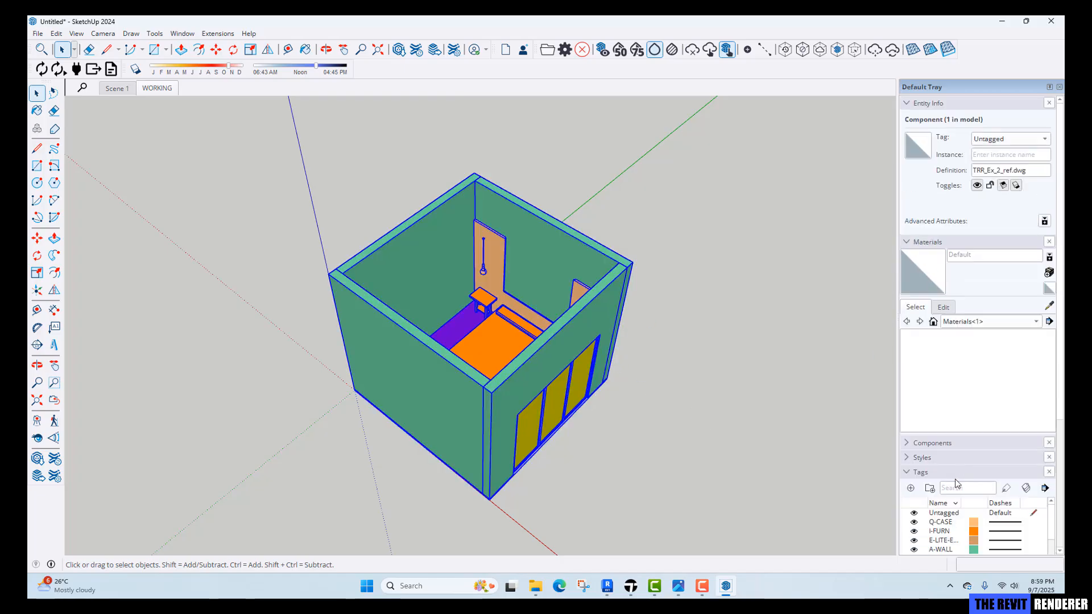
scroll(943, 493, "down", 2)
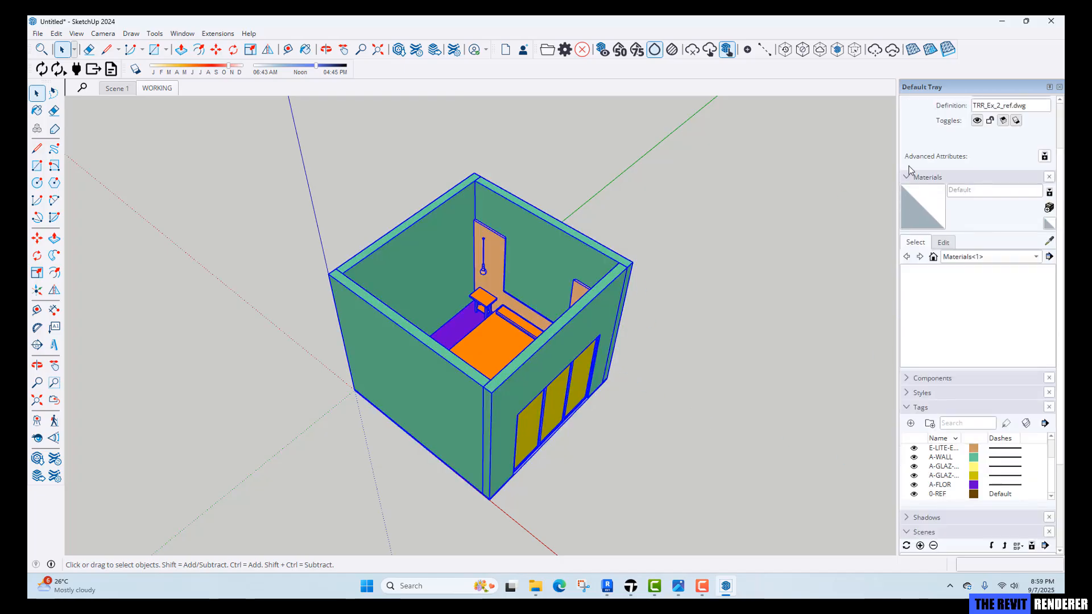
scroll(973, 161, "up", 2)
left_click(1012, 141)
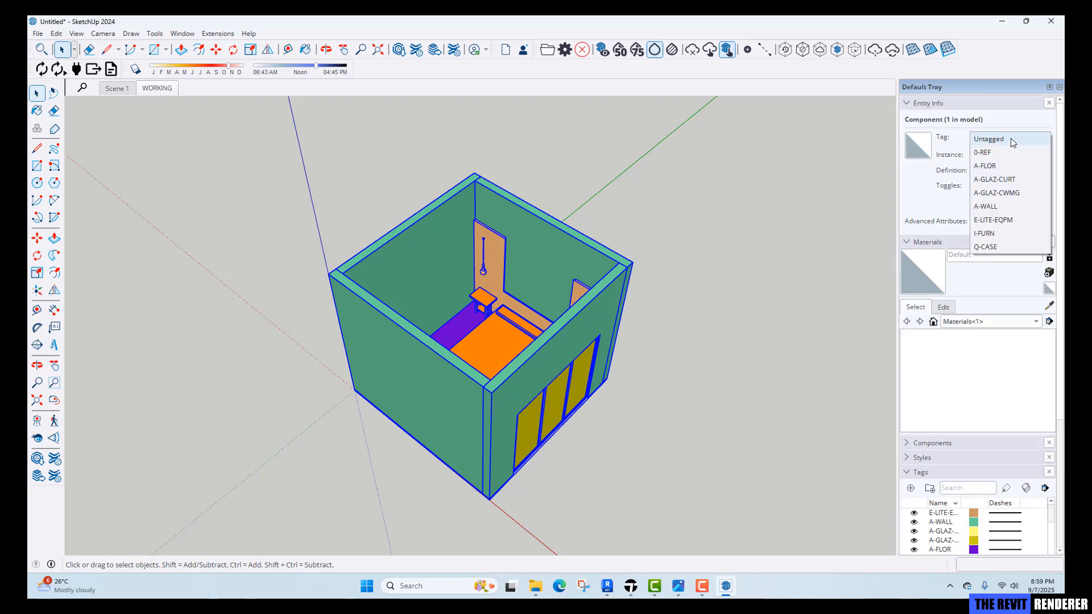
left_click(1000, 153)
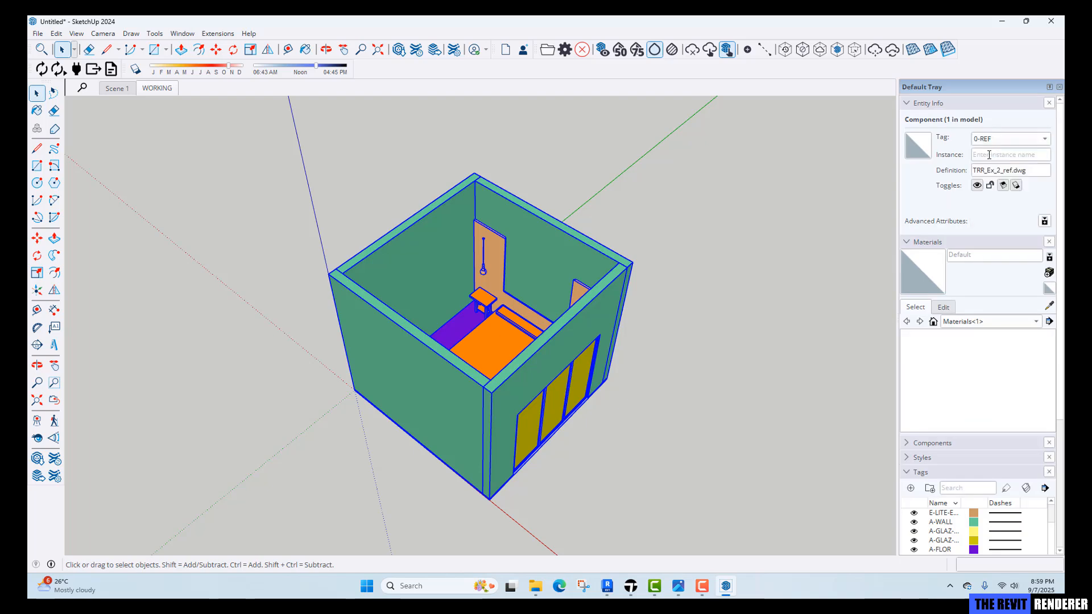
left_click(748, 222)
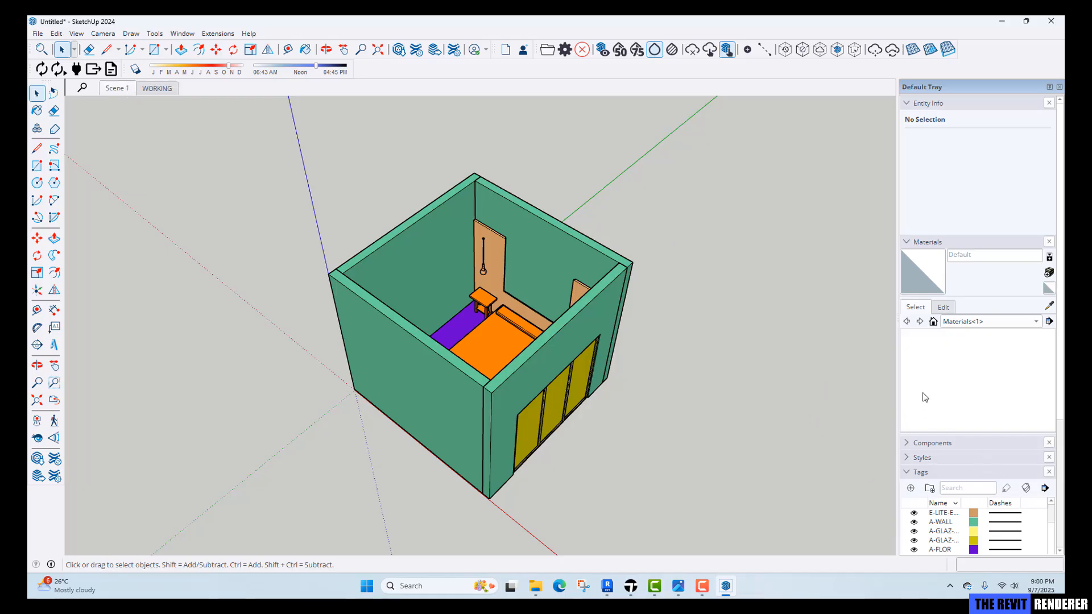
Update Scene 1 with the 0-REF tag hidden, then switch to the WORKING scene.
left_click(912, 243)
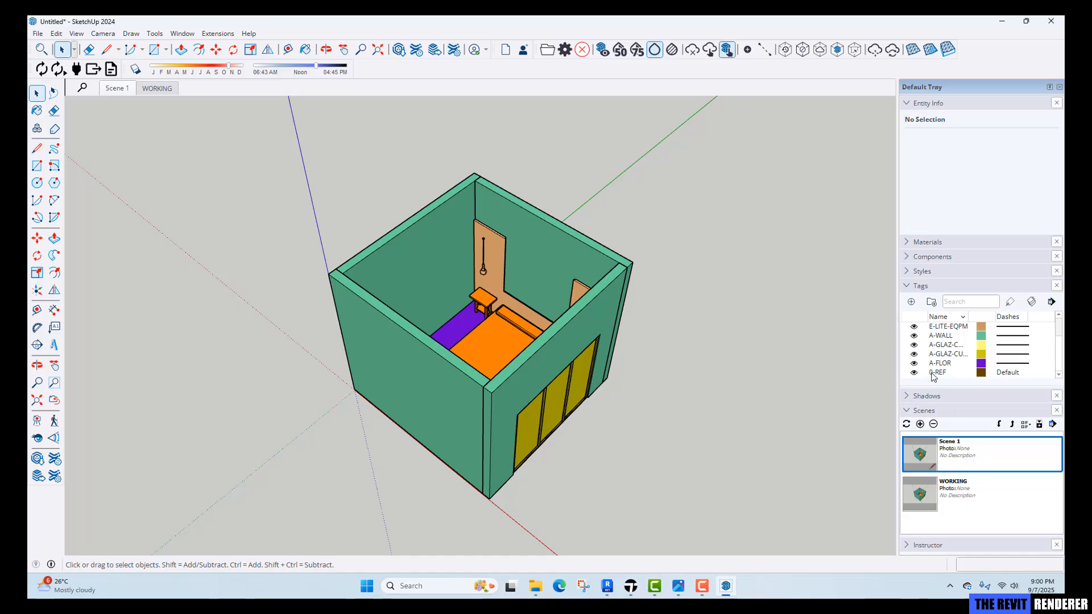
left_click(914, 373)
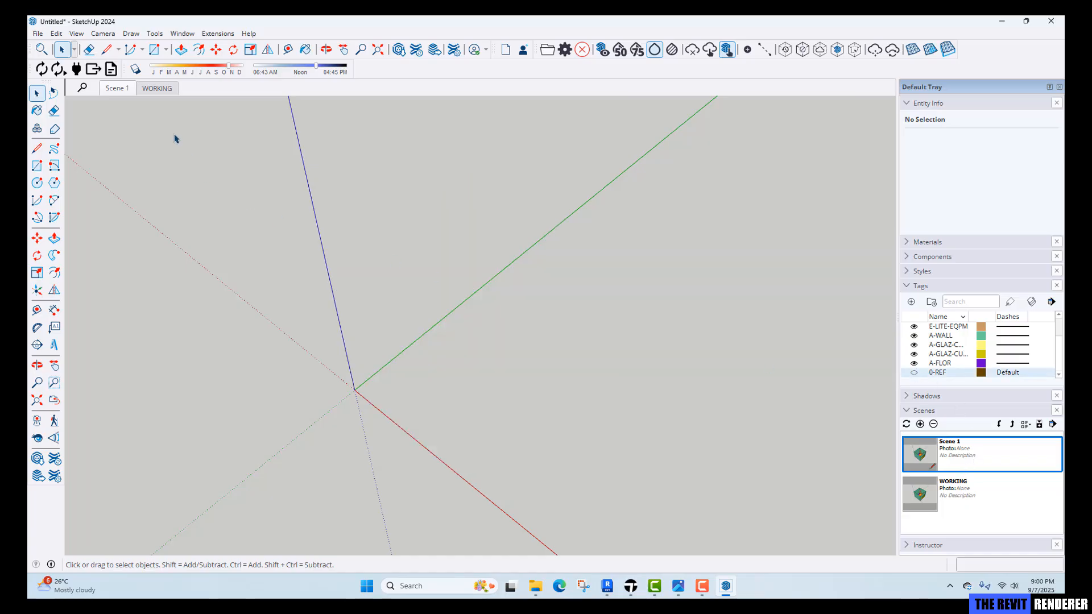
right_click(118, 90)
left_click(137, 139)
left_click(154, 89)
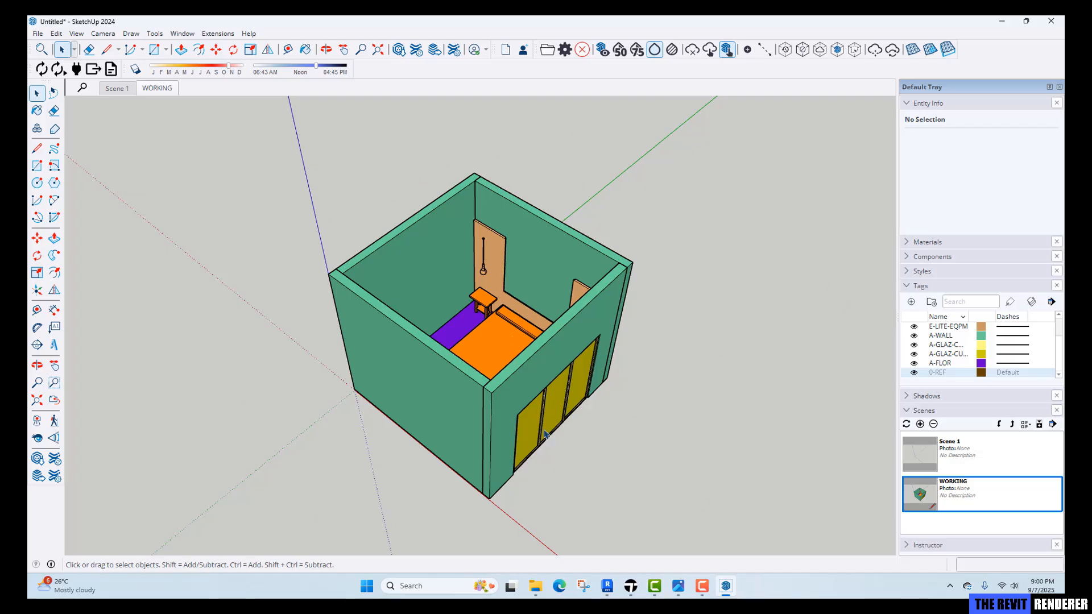
Open the Curtain1 SketchUp model from the Exercise 2 Models folder.
middle_click_drag(544, 434, 557, 398)
scroll(429, 304, "up", 5)
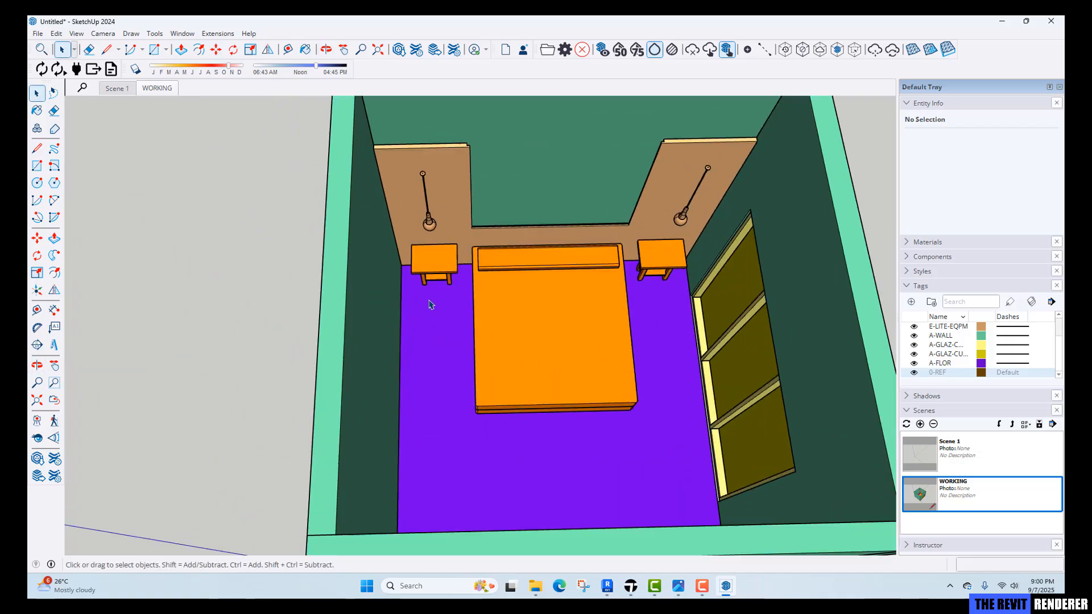
scroll(432, 305, "up", 3)
middle_click_drag(541, 333, 458, 325)
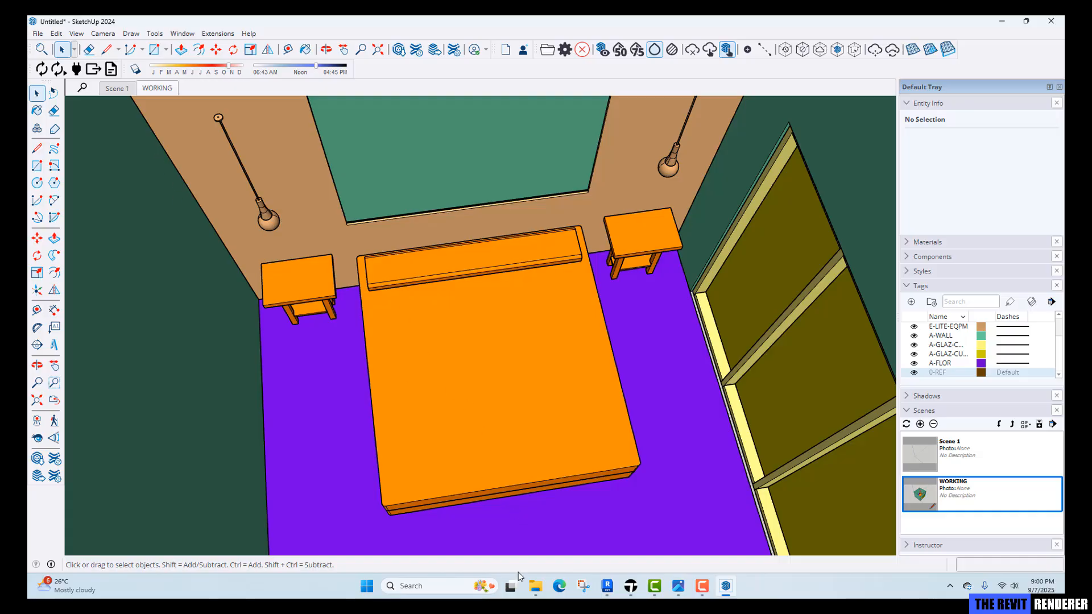
mouse_move(535, 572)
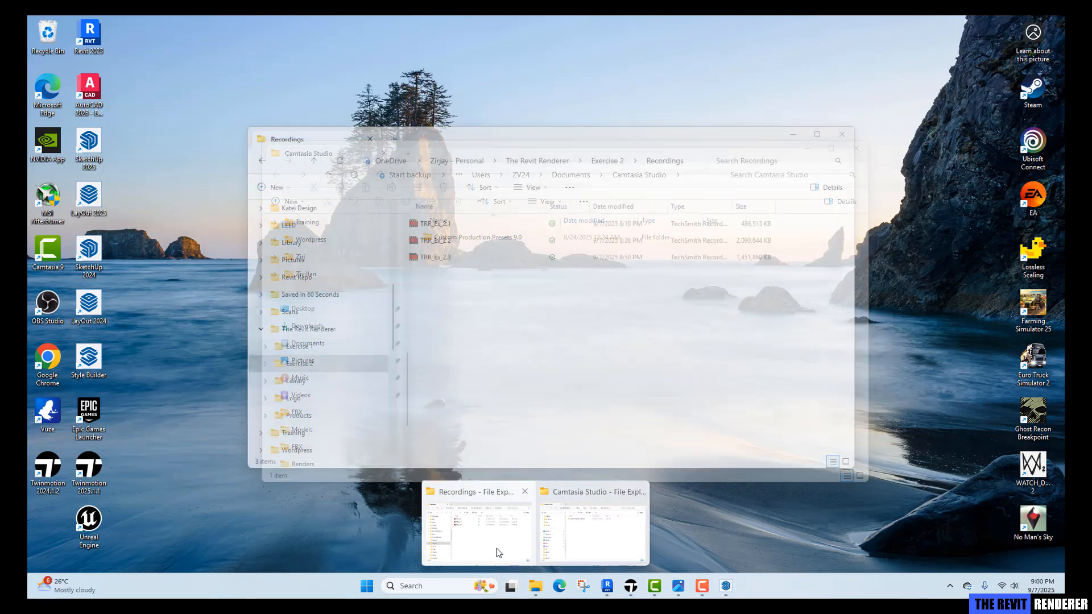
left_click(497, 551)
left_click(546, 162)
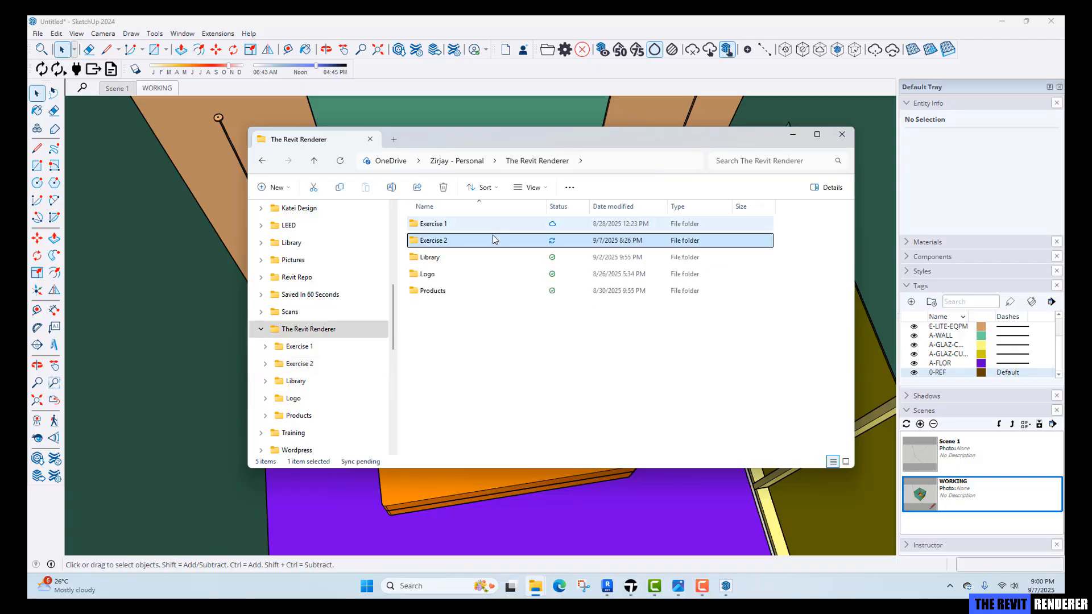
left_click(433, 291)
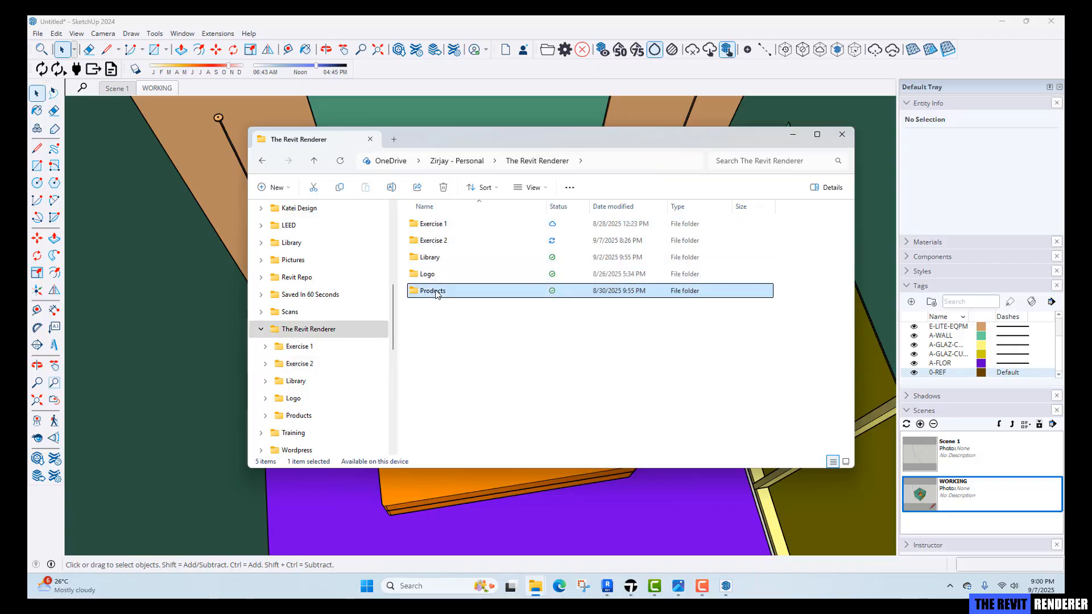
left_click(440, 242)
double_click(439, 242)
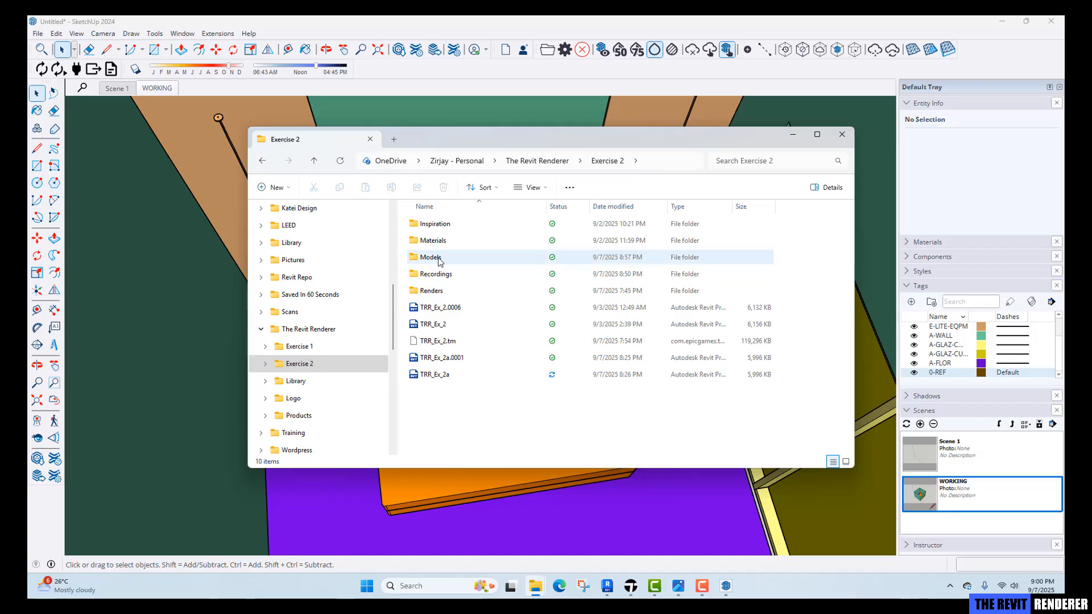
double_click(440, 257)
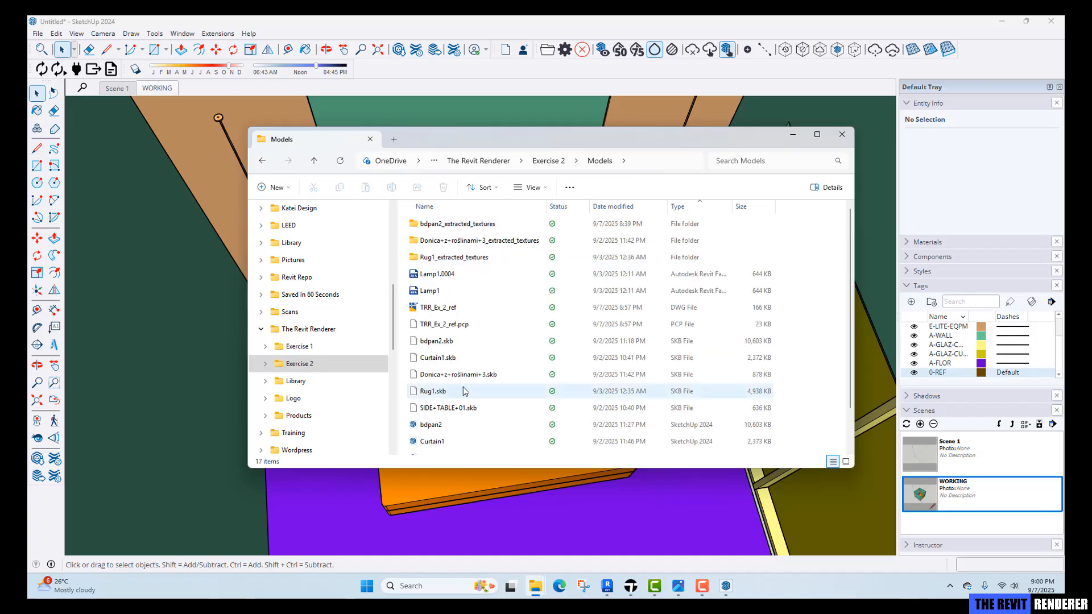
scroll(463, 401, "down", 1)
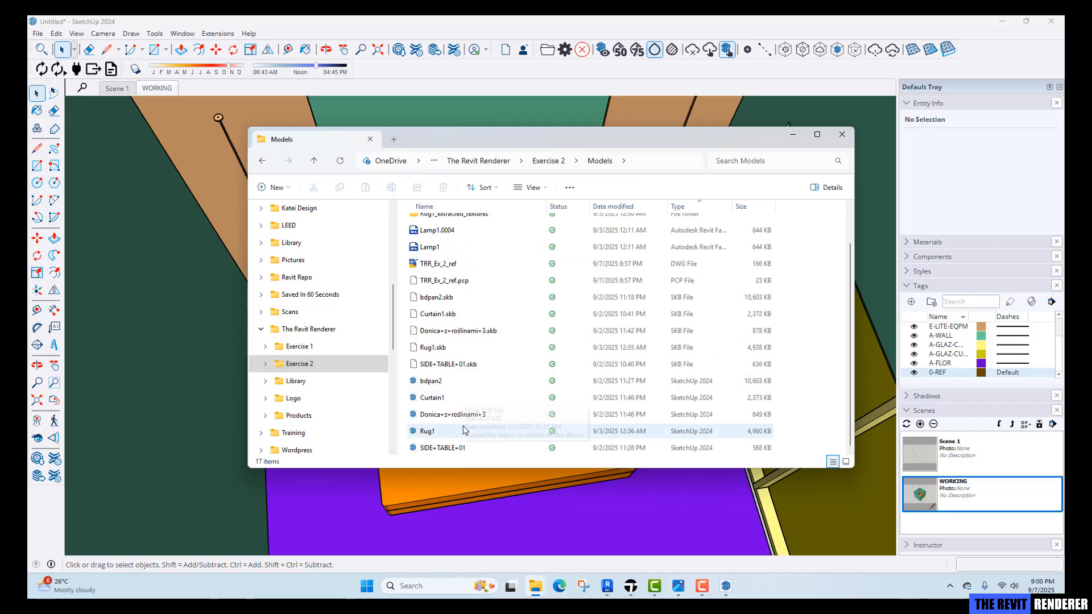
left_click(464, 420)
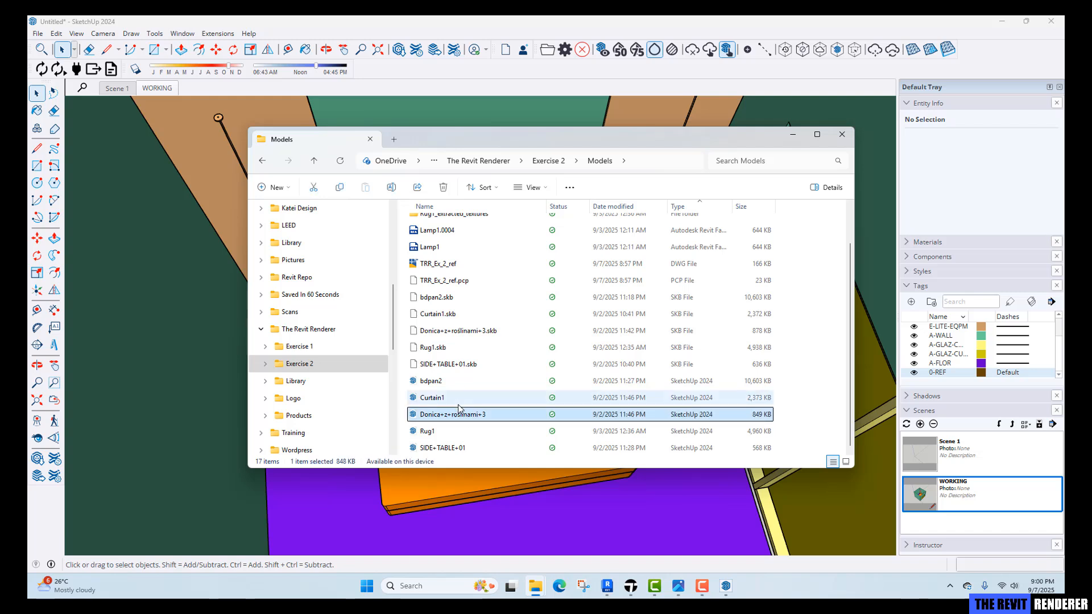
left_click(464, 398)
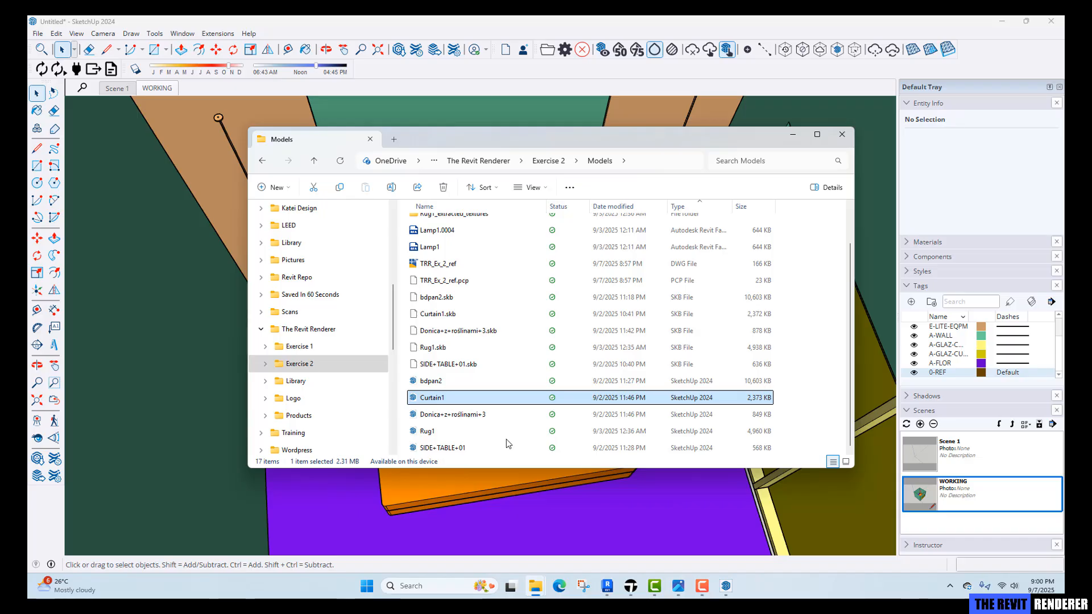
key("Return")
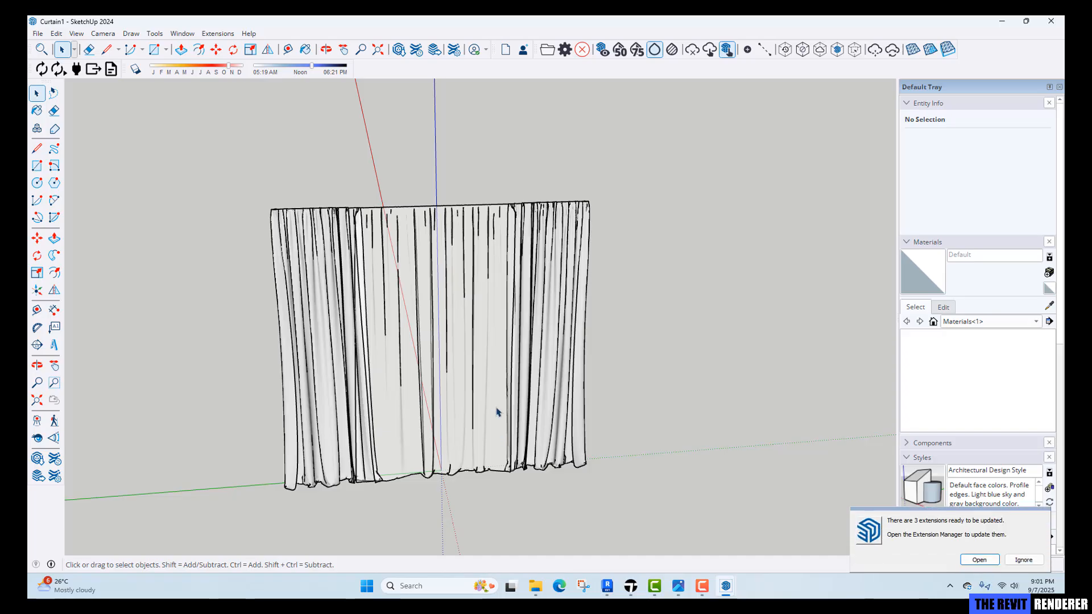
Copy the curtain group from Curtain1 and paste it into the bedroom model beside the window.
left_click(499, 413)
middle_click_drag(494, 364, 376, 344)
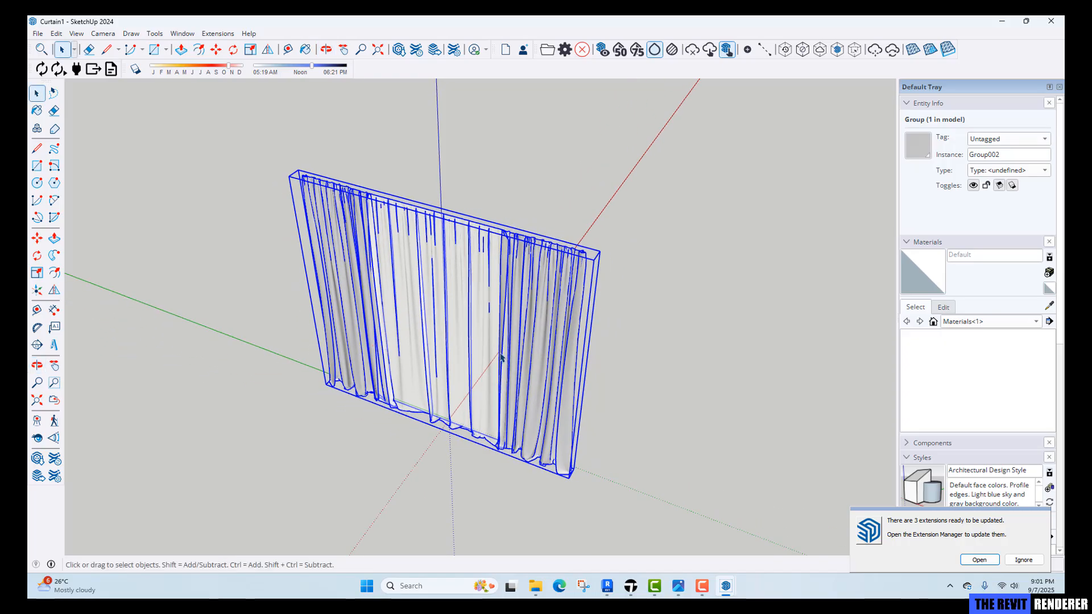
mouse_move(725, 586)
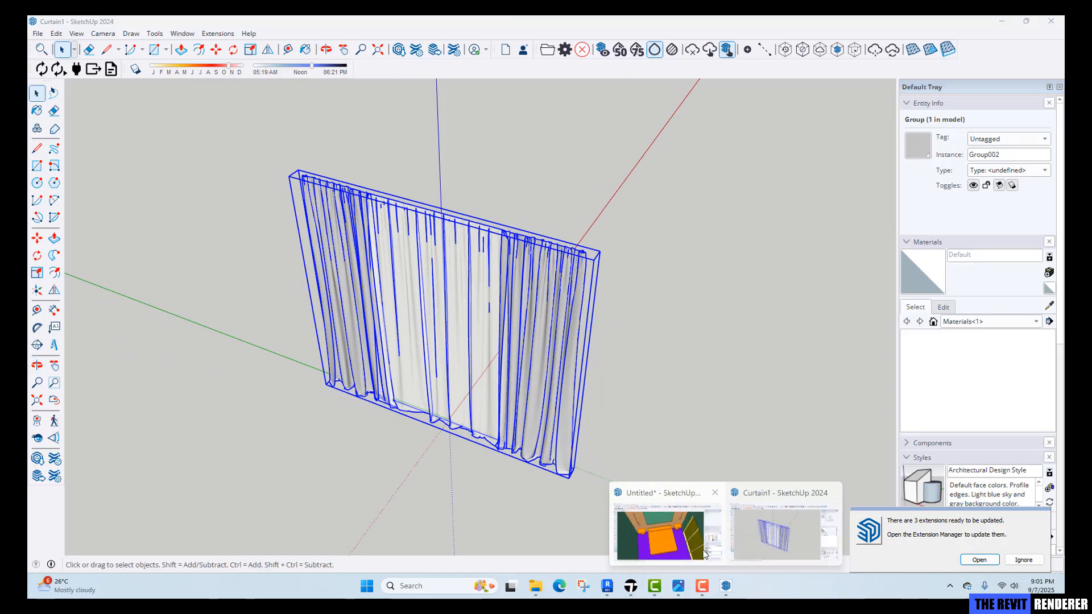
left_click(683, 546)
middle_click_drag(547, 446, 742, 429)
key("ctrl+v")
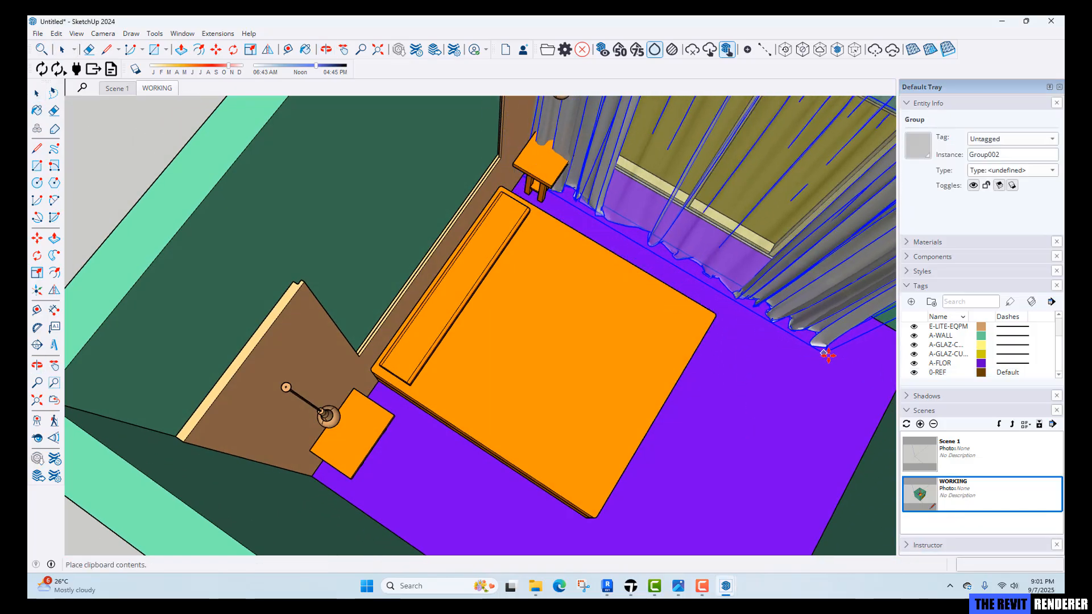
left_click(848, 359)
Move the curtain by its top corner to the corner of the window wall.
middle_click_drag(718, 347, 626, 455, "shift")
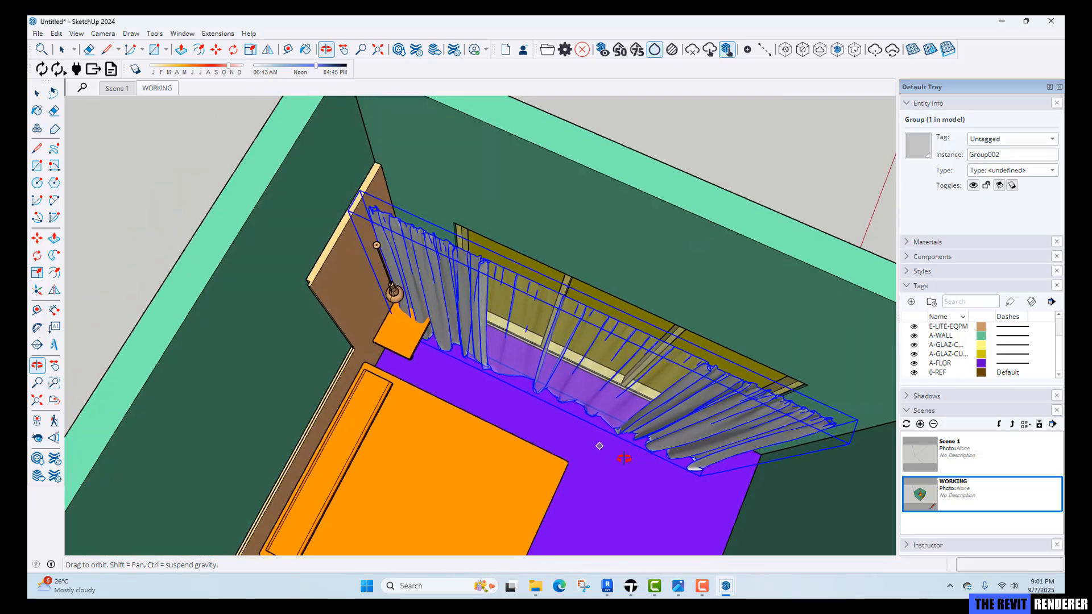
middle_click_drag(507, 440, 598, 422)
scroll(597, 422, "up", 3)
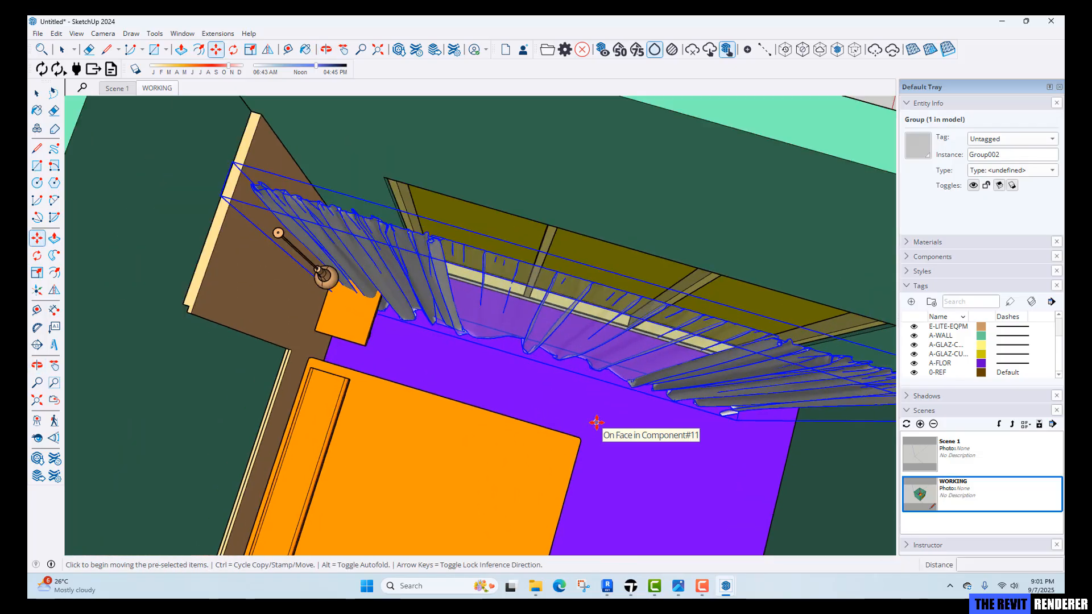
scroll(418, 312, "down", 3)
middle_click_drag(521, 376, 313, 319)
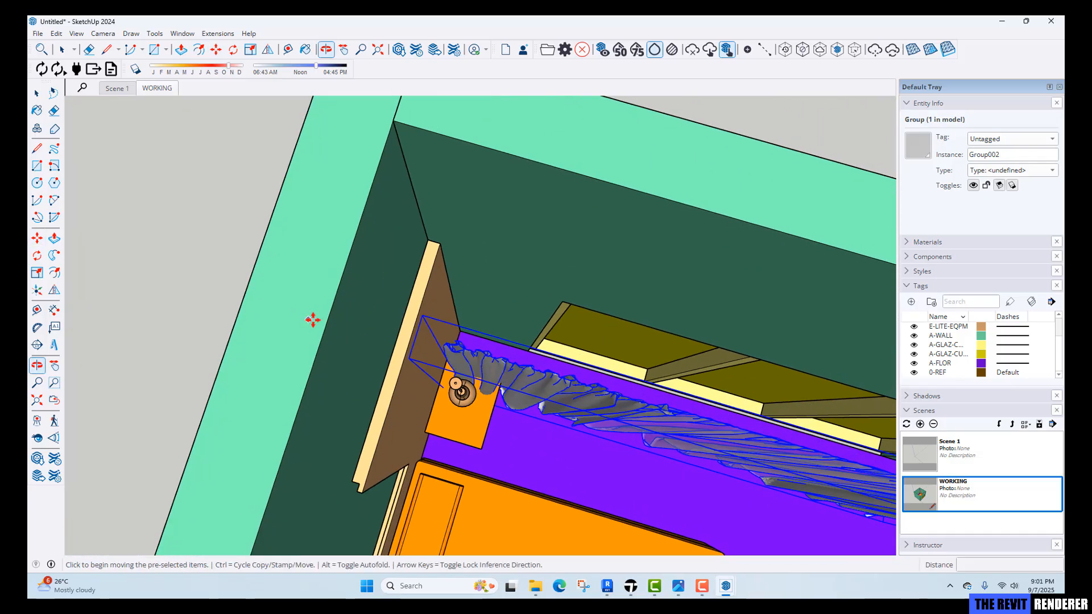
left_click(426, 331)
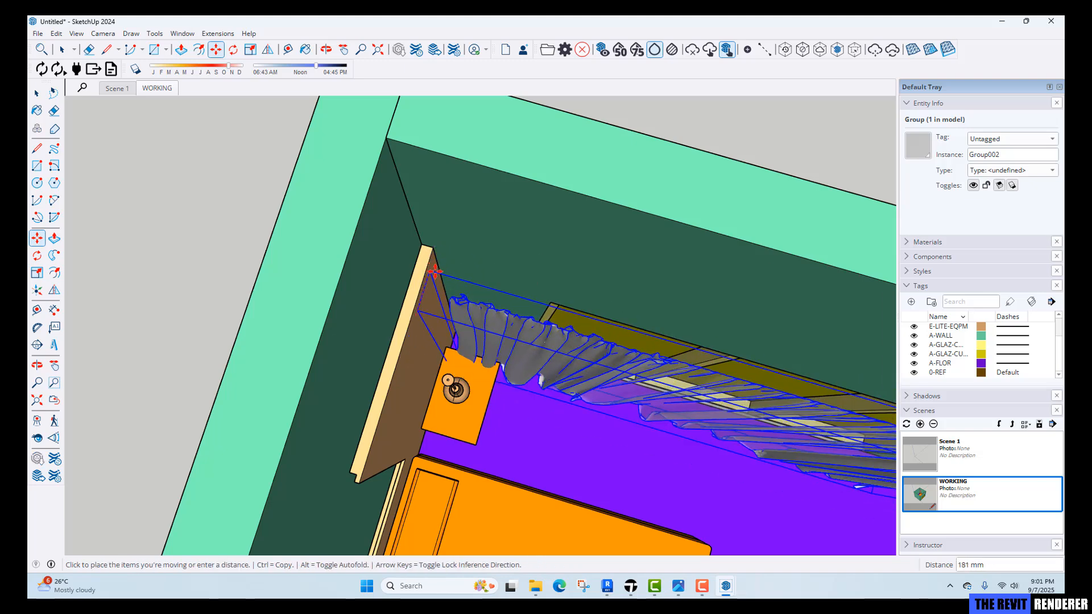
left_click(438, 237)
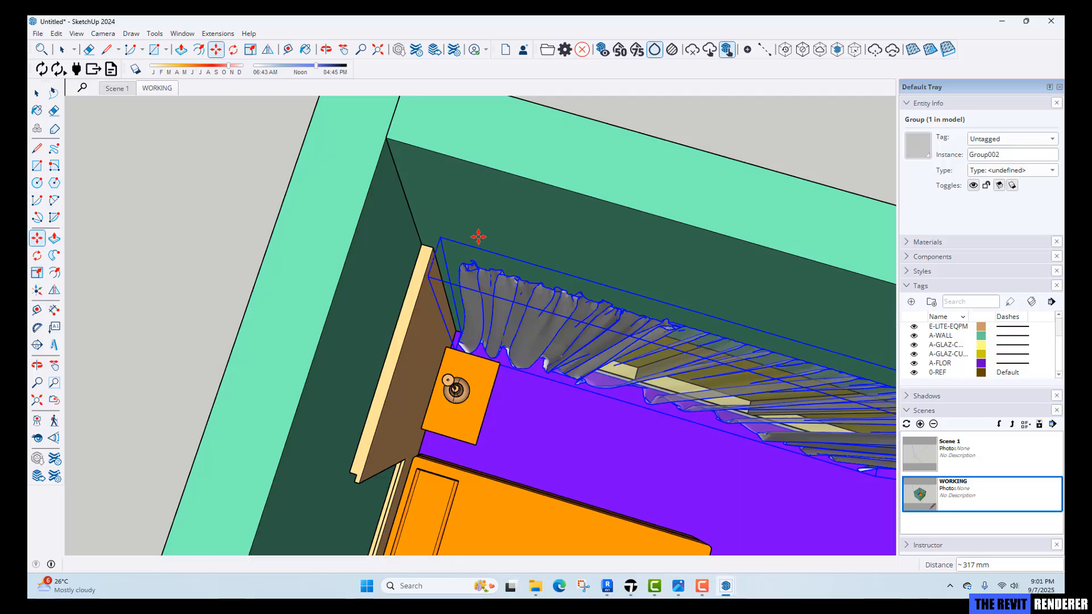
mouse_move(518, 376)
middle_mouse_down("shift")
mouse_move(330, 307)
mouse_move(575, 300)
mouse_move(581, 283)
middle_mouse_up("shift")
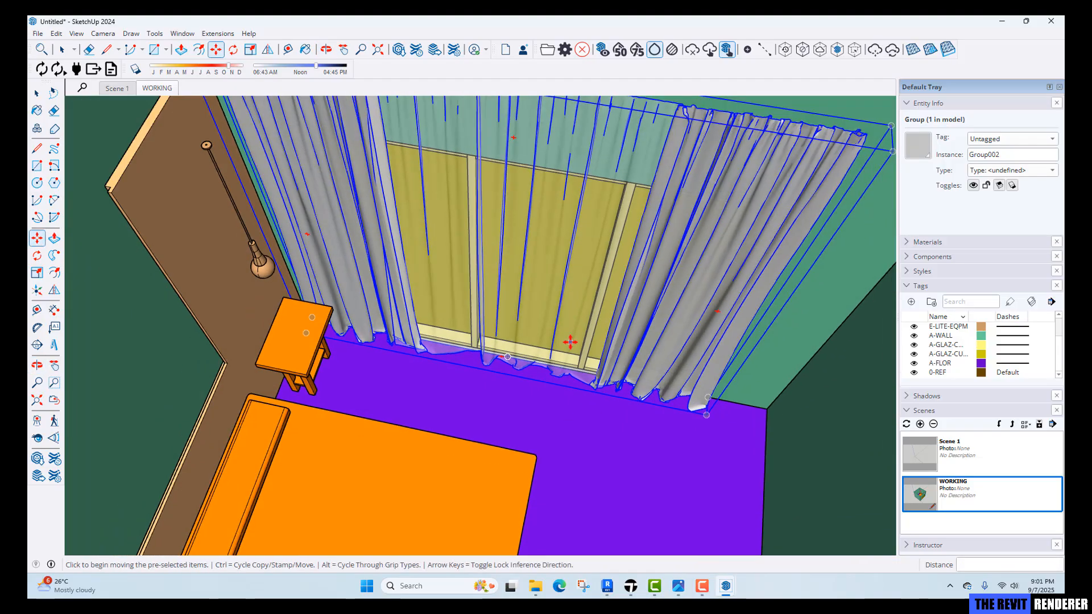
scroll(571, 344, "down", 2)
mouse_move(571, 344)
middle_mouse_down("shift")
mouse_move(594, 398)
mouse_move(635, 398)
middle_mouse_up("shift")
scroll(281, 248, "up", 5)
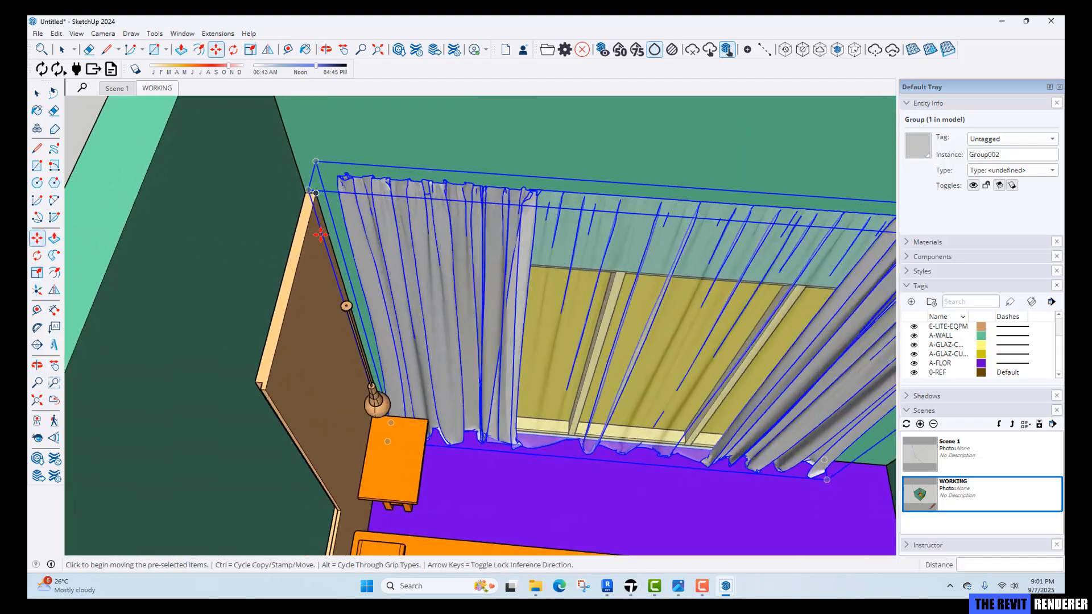
middle_click_drag(507, 505, 470, 469)
scroll(471, 470, "up", 2)
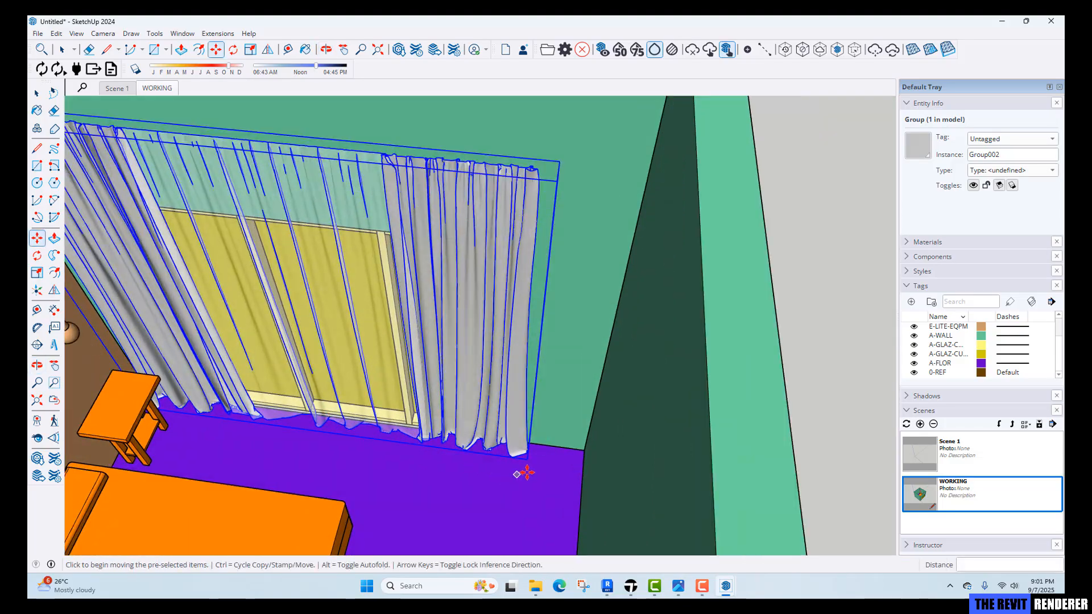
key("space")
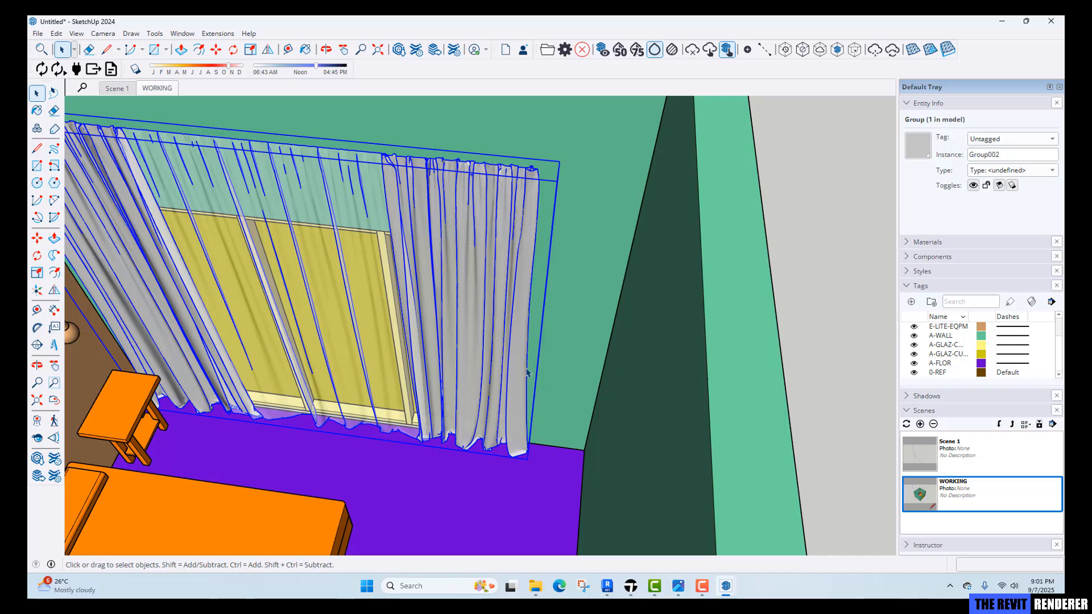
Scale the curtain lengthwise, by about 1.14, so its end reaches the corner of the window wall.
key("s")
middle_click_drag(557, 348, 522, 374)
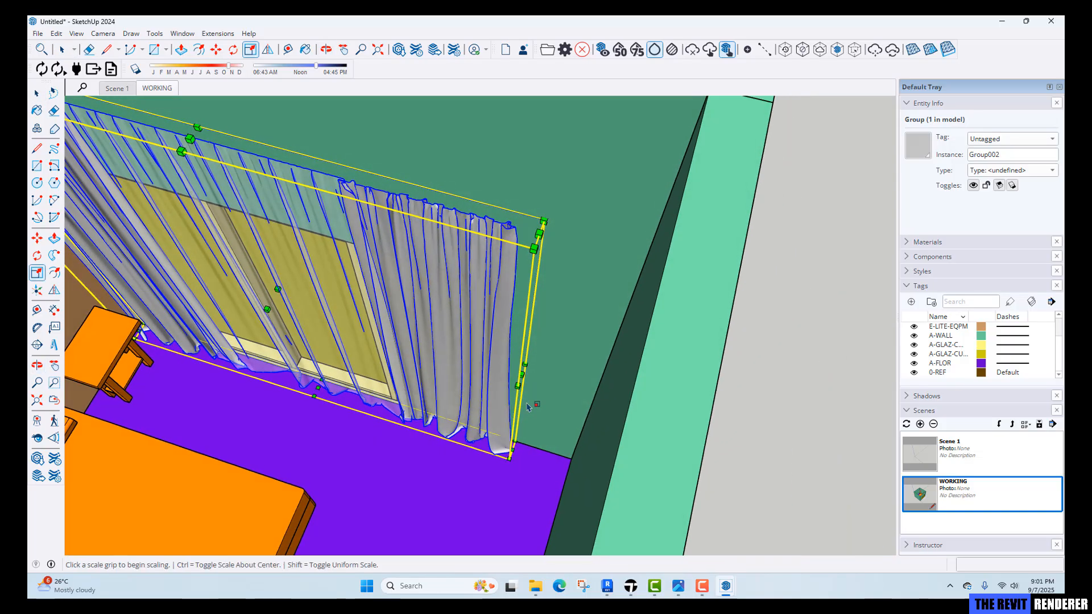
left_click(521, 374)
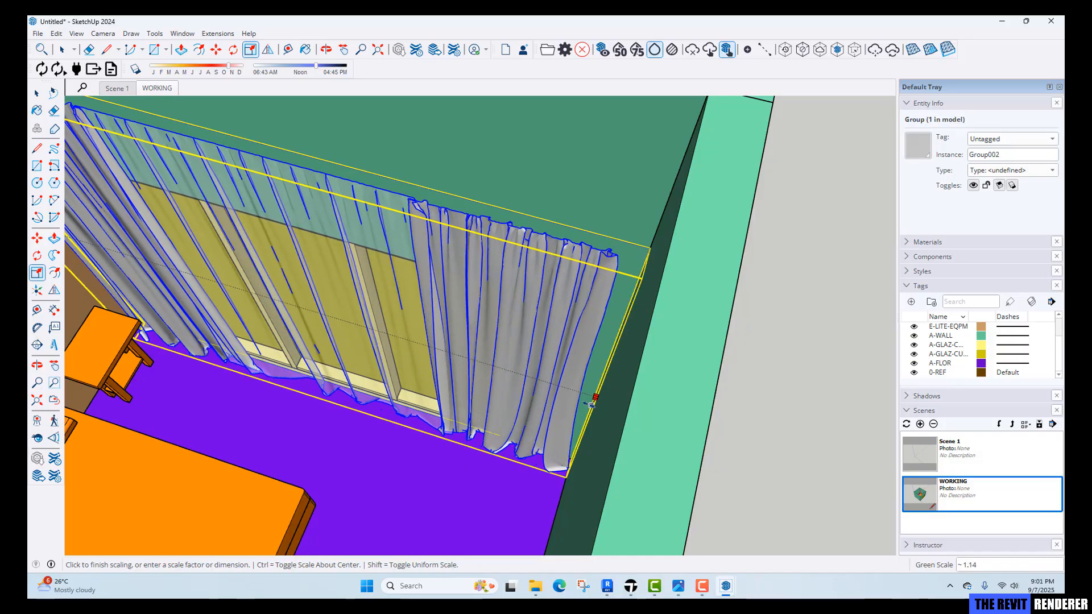
left_click(593, 409)
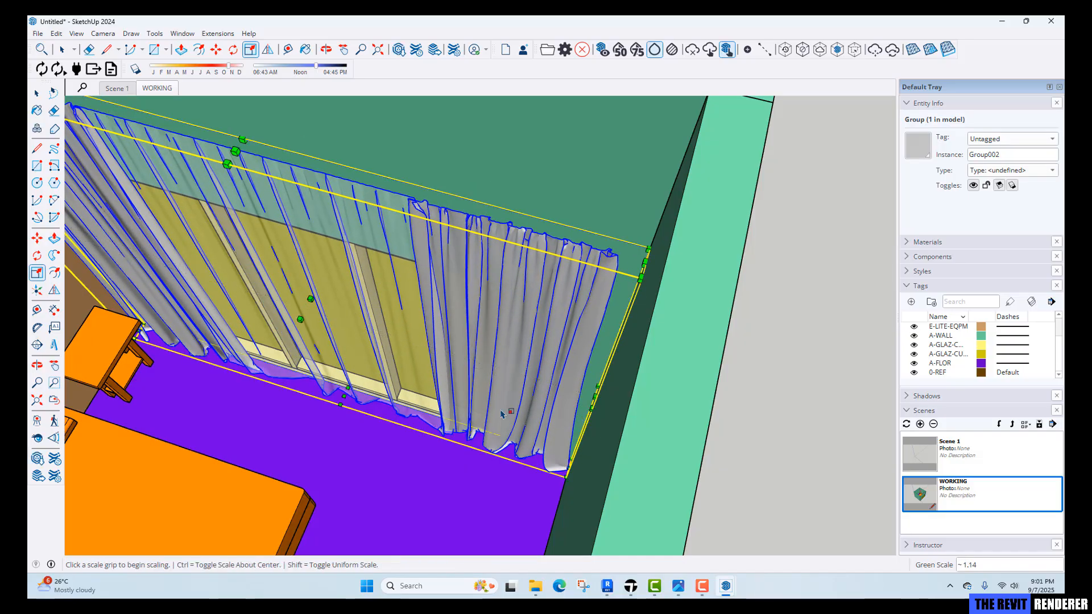
Scale the curtain's opposite end slightly, about 1.01, to meet the other side wall.
middle_click_drag(594, 408, 394, 304)
scroll(367, 269, "up", 3)
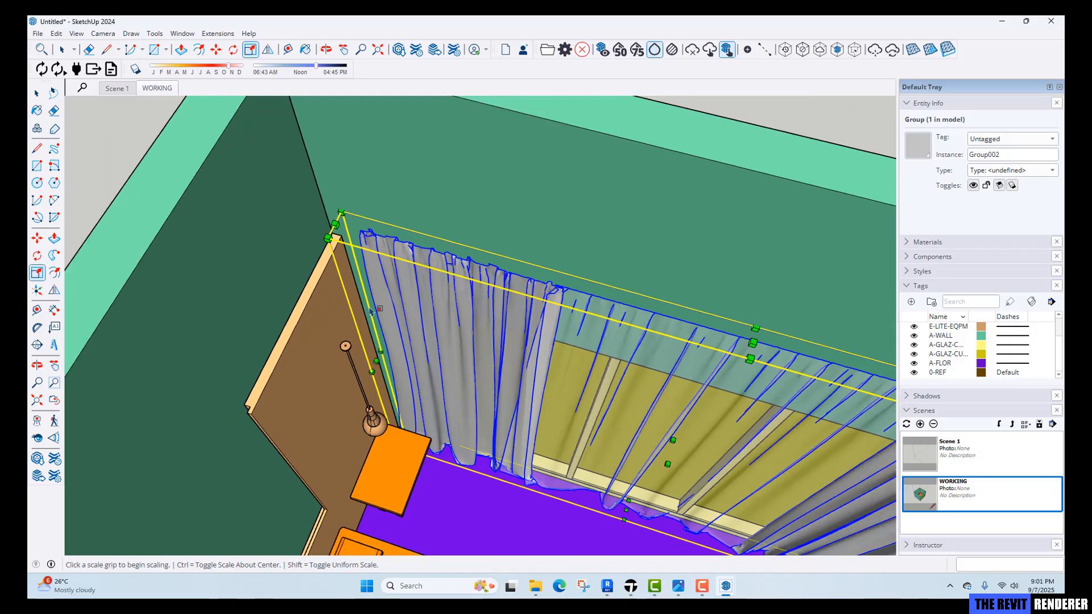
left_click(375, 361)
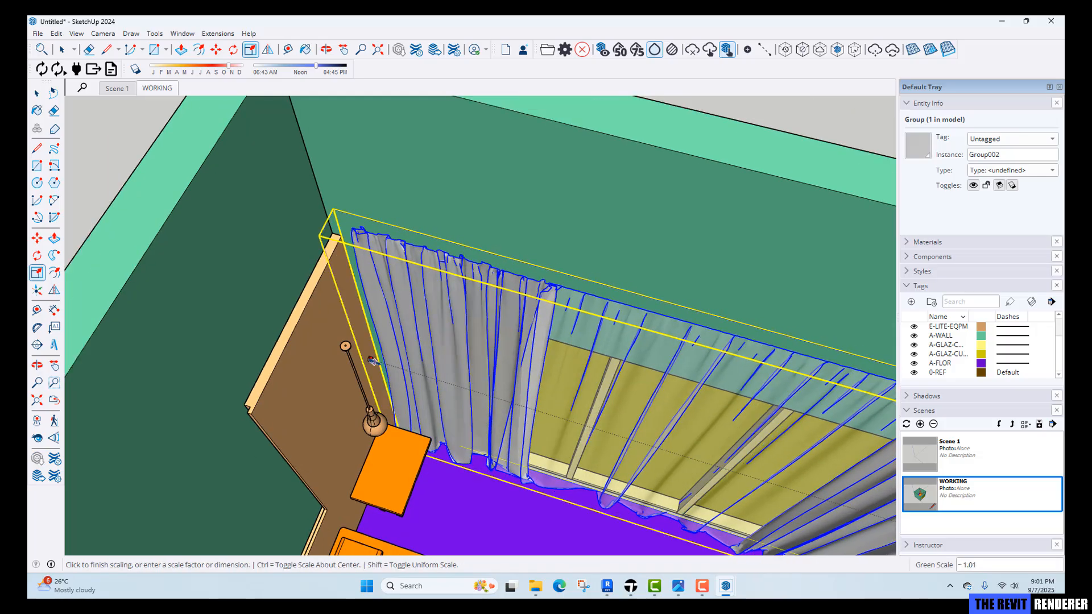
left_click(372, 361)
Inspect the scaled curtain along the window wall and across the whole bedroom.
middle_click_drag(372, 360, 483, 393)
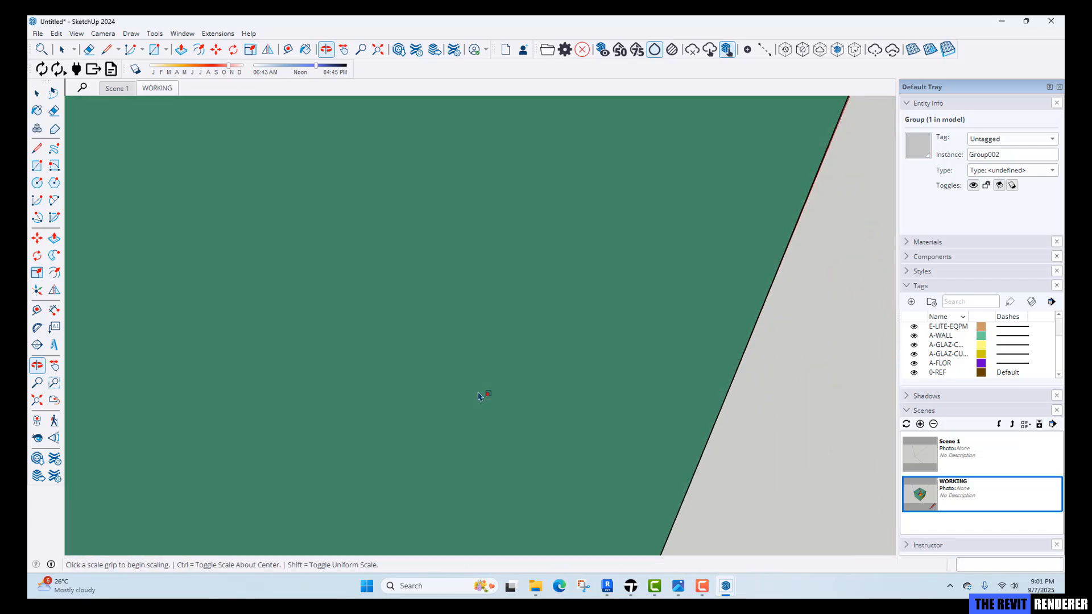
middle_click_drag(538, 439, 489, 377)
scroll(422, 307, "down", 6)
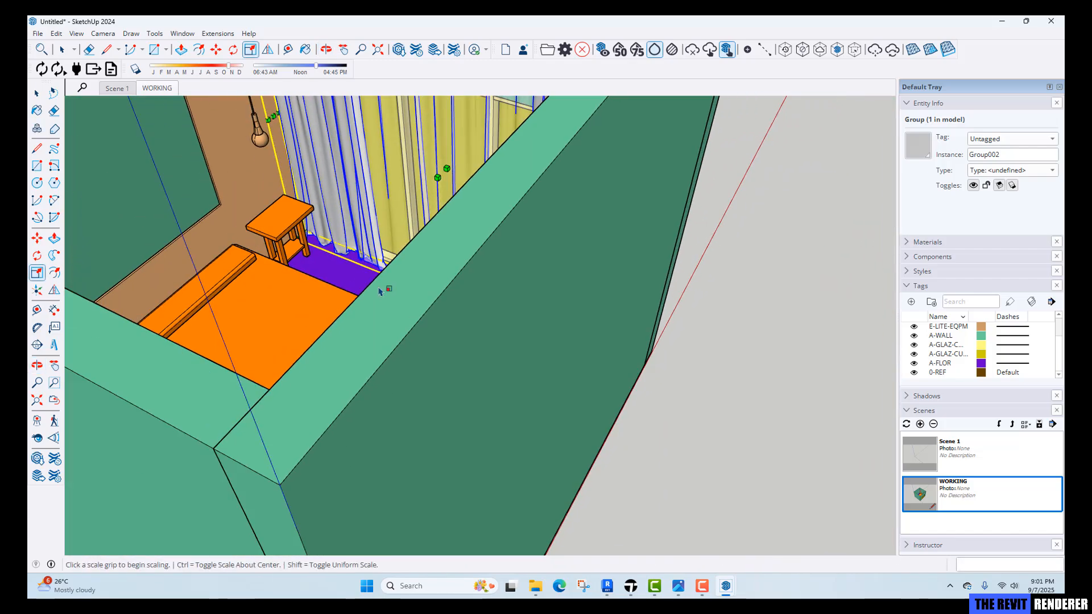
middle_click_drag(383, 290, 463, 361)
scroll(406, 280, "up", 4)
key("space")
middle_click_drag(406, 280, 380, 380)
left_click(460, 517)
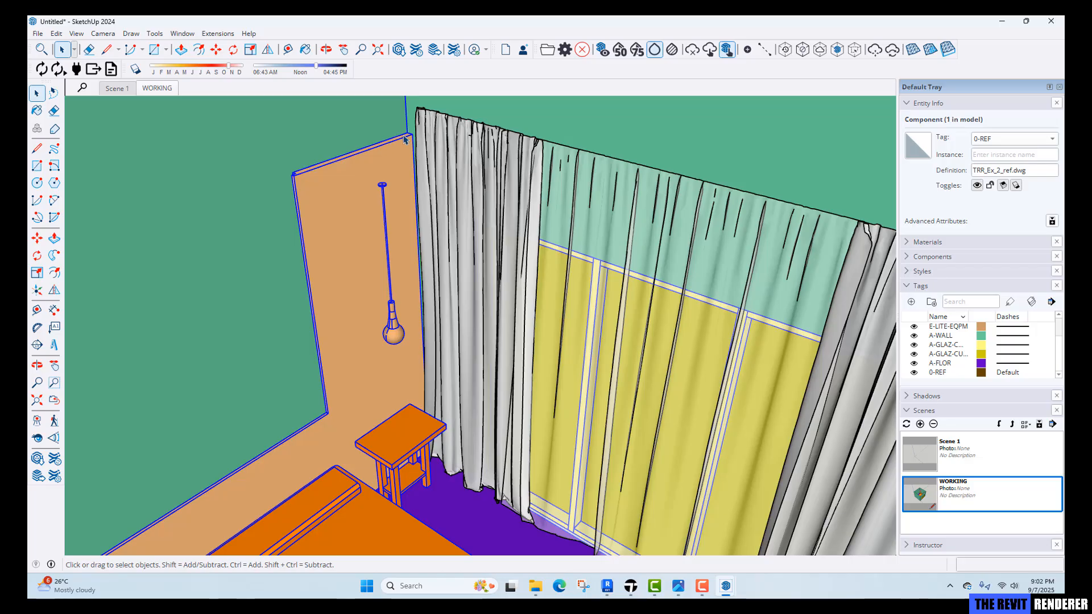
left_click(500, 190)
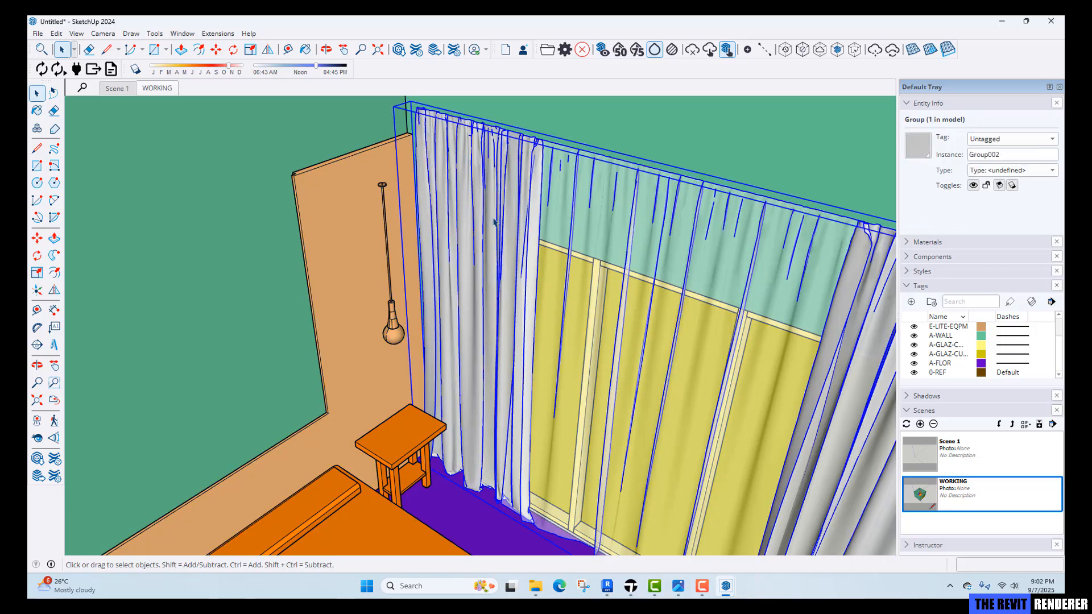
middle_click_drag(499, 234, 487, 148)
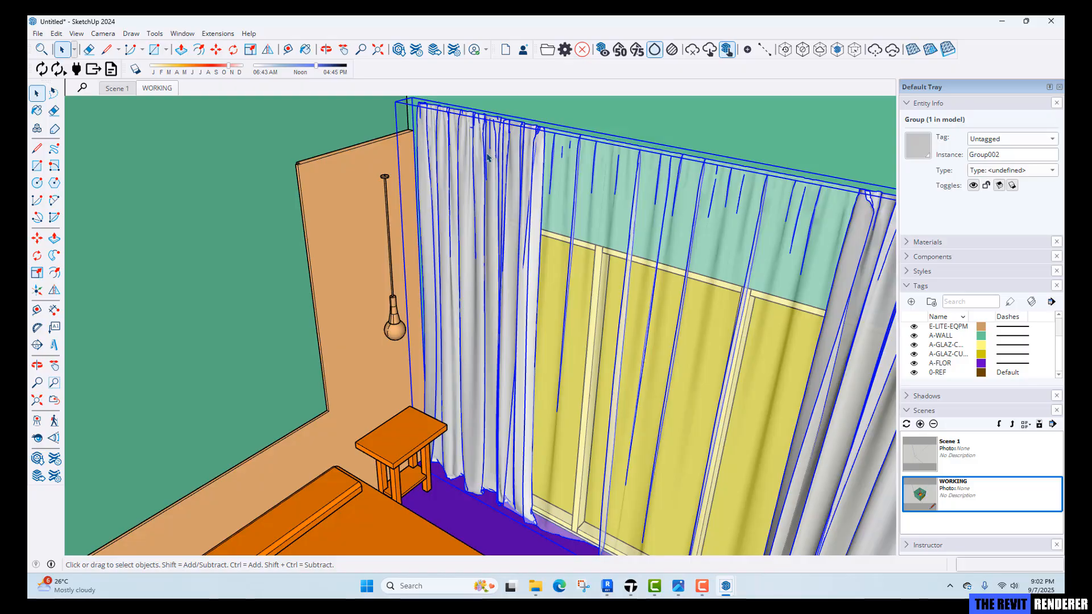
middle_click_drag(714, 250, 522, 440)
scroll(522, 440, "down", 5)
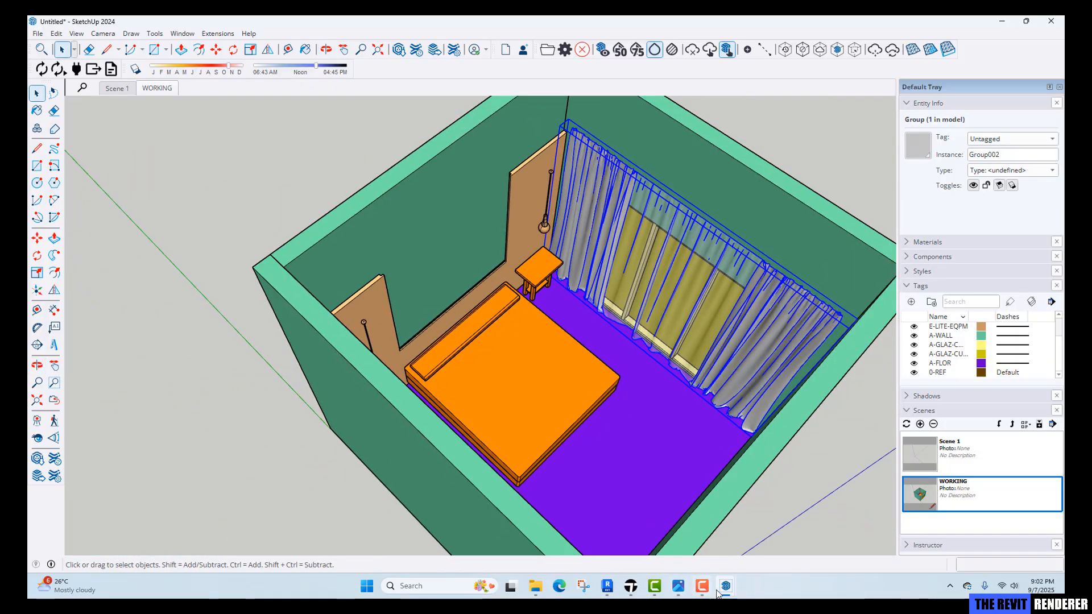
Switch to the Curtain1 model and open Donica+z+roslinami+3 from the Exercise 2 Models folder.
mouse_move(722, 591)
left_click(791, 541)
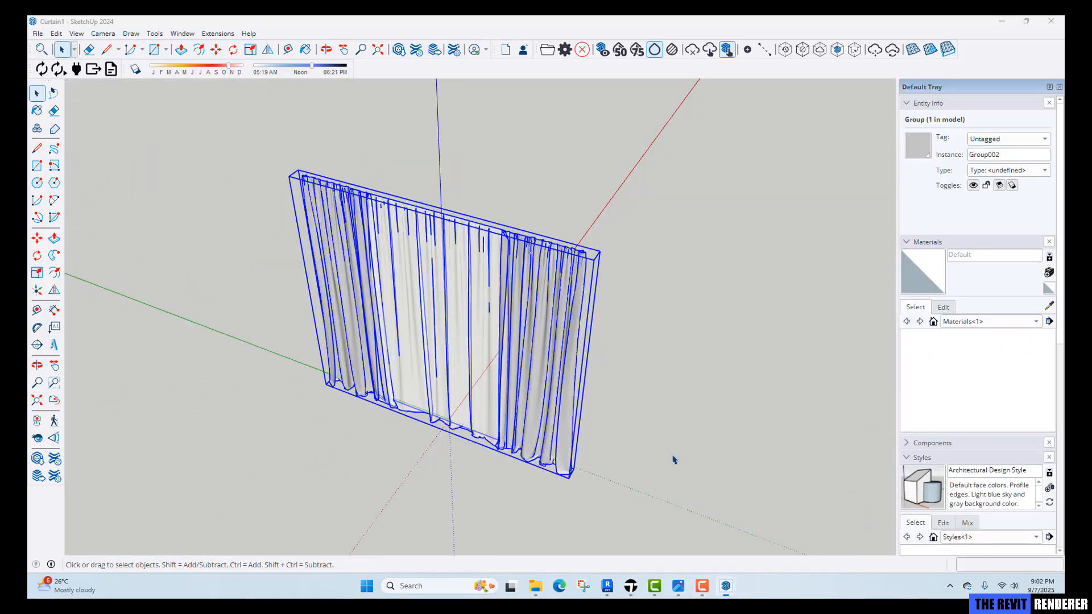
left_click(38, 34)
left_click(56, 76)
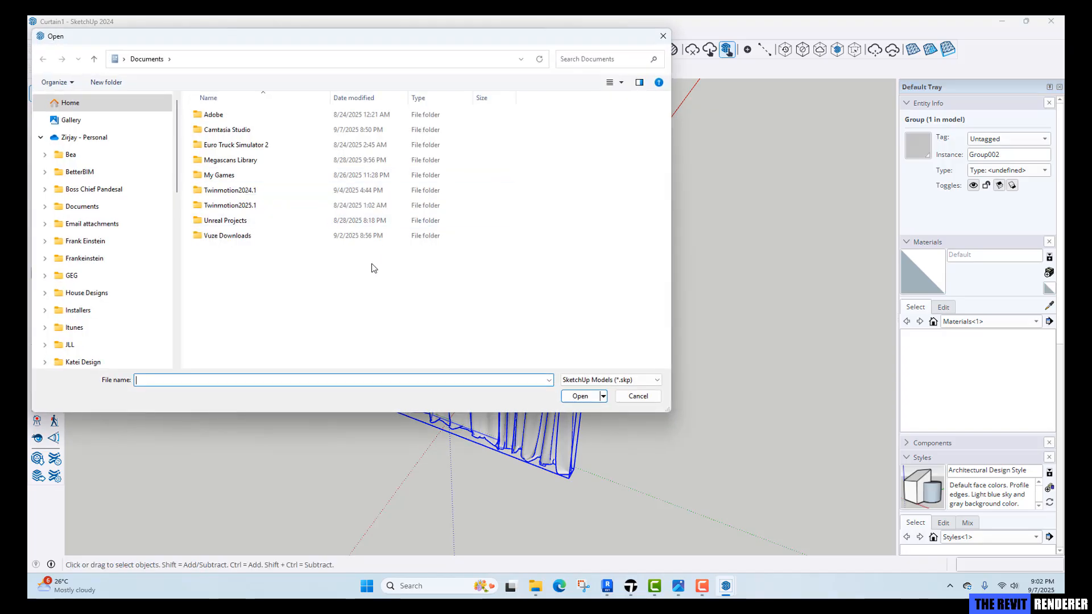
left_click(294, 321)
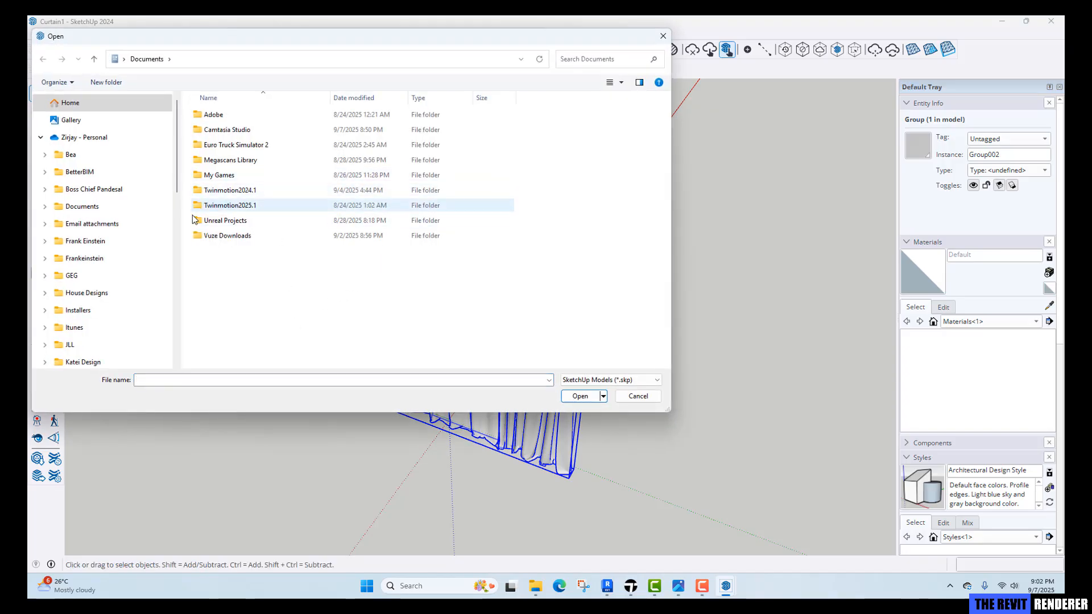
scroll(98, 285, "down", 3)
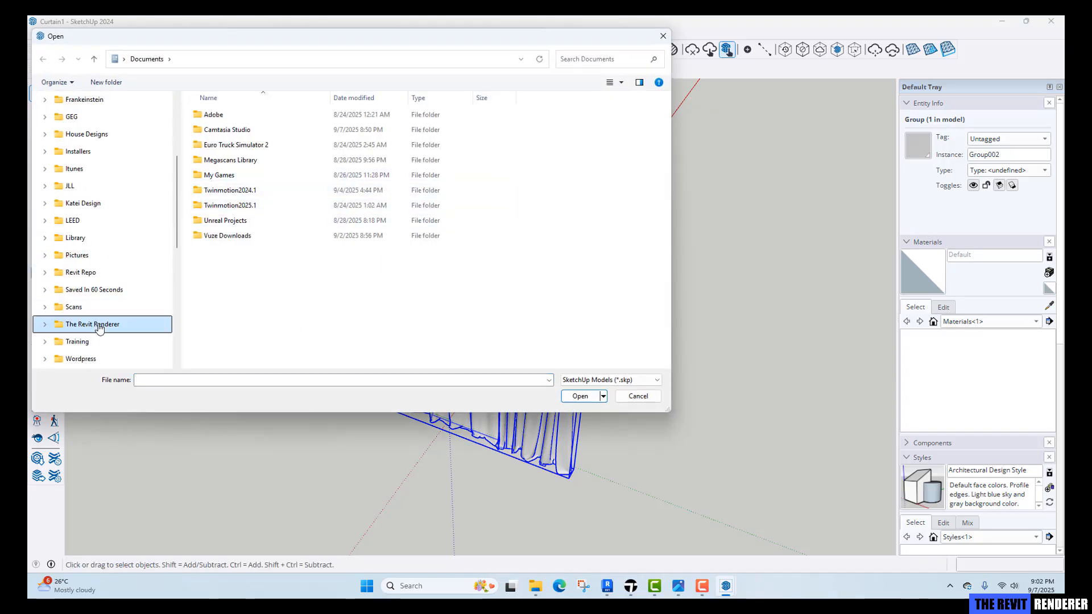
left_click(92, 323)
double_click(222, 135)
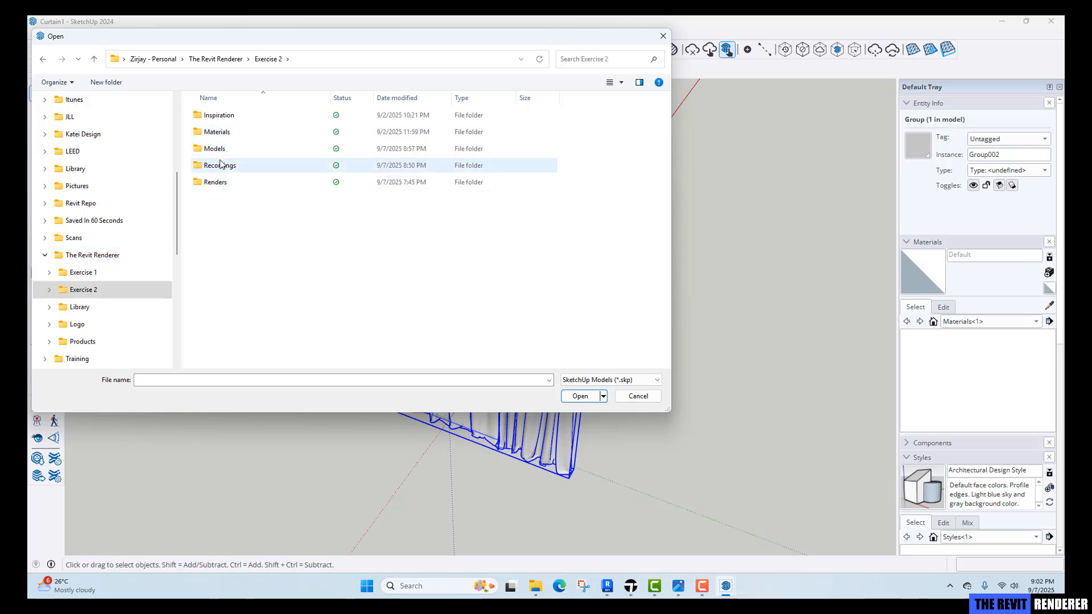
double_click(215, 149)
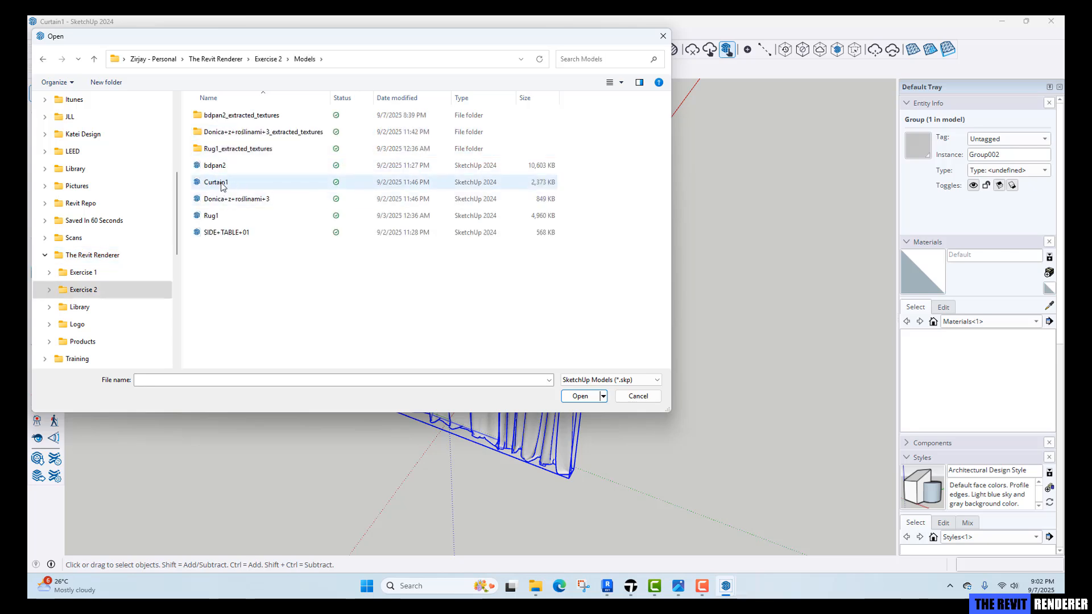
left_click(228, 199)
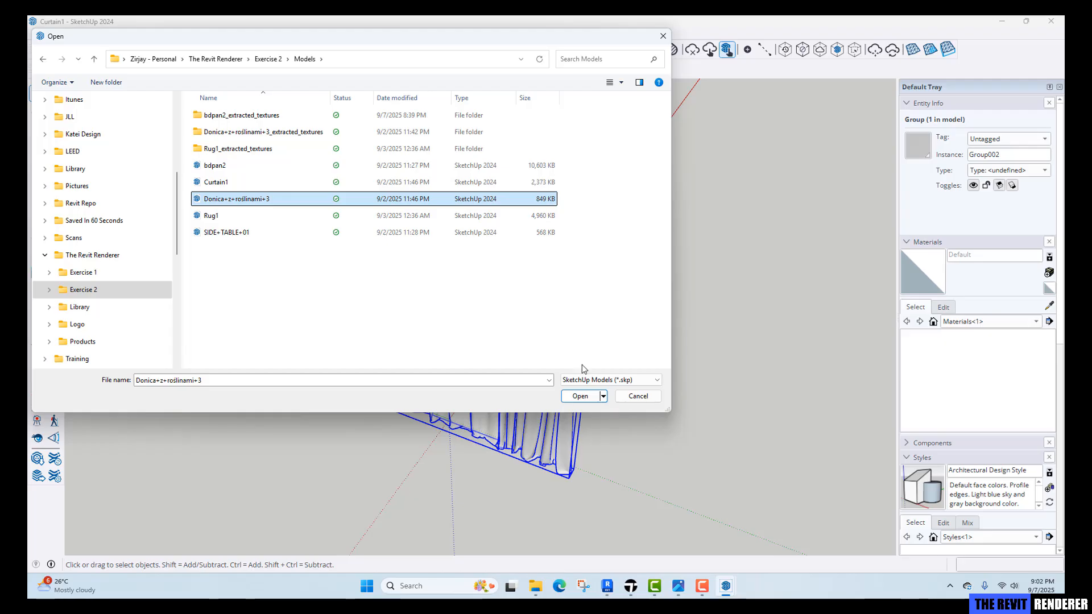
left_click(584, 400)
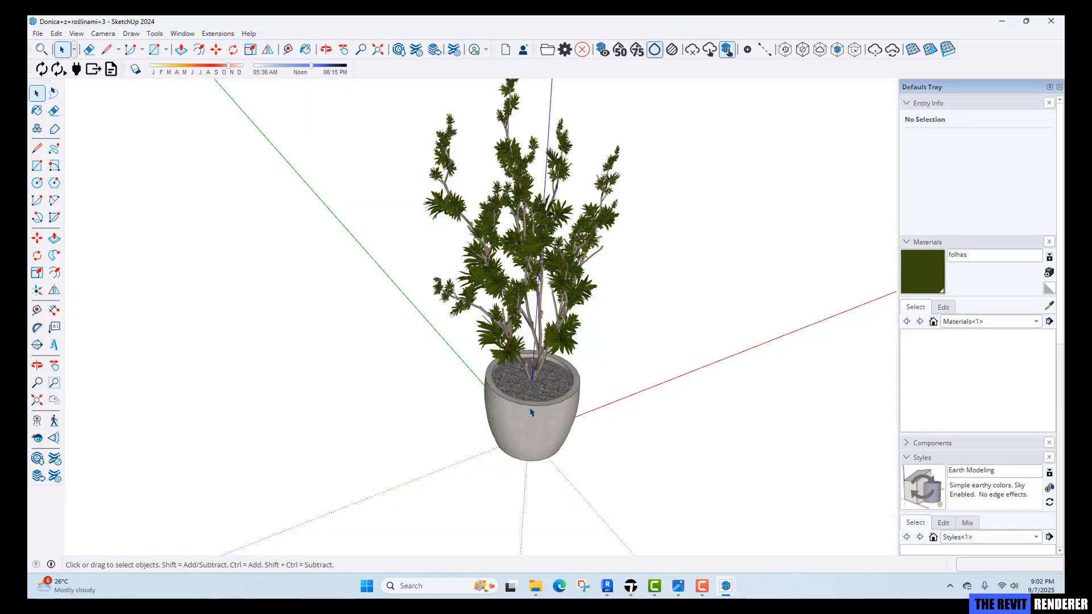
Copy the potted plant and paste it into the bedroom model beside the left bedside table.
left_click(532, 411)
middle_click_drag(532, 412, 561, 439)
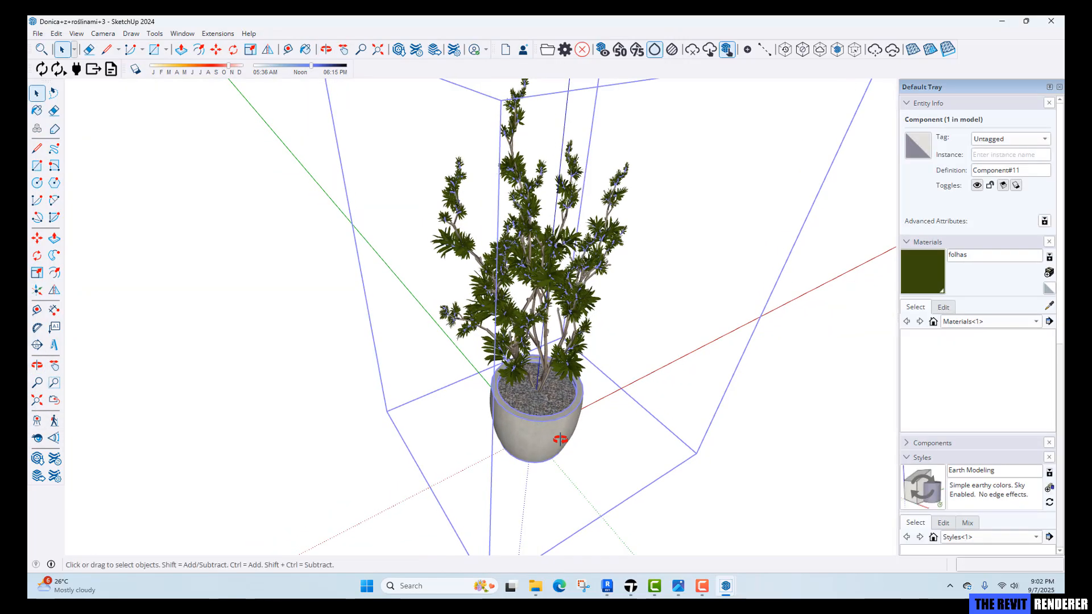
mouse_move(726, 587)
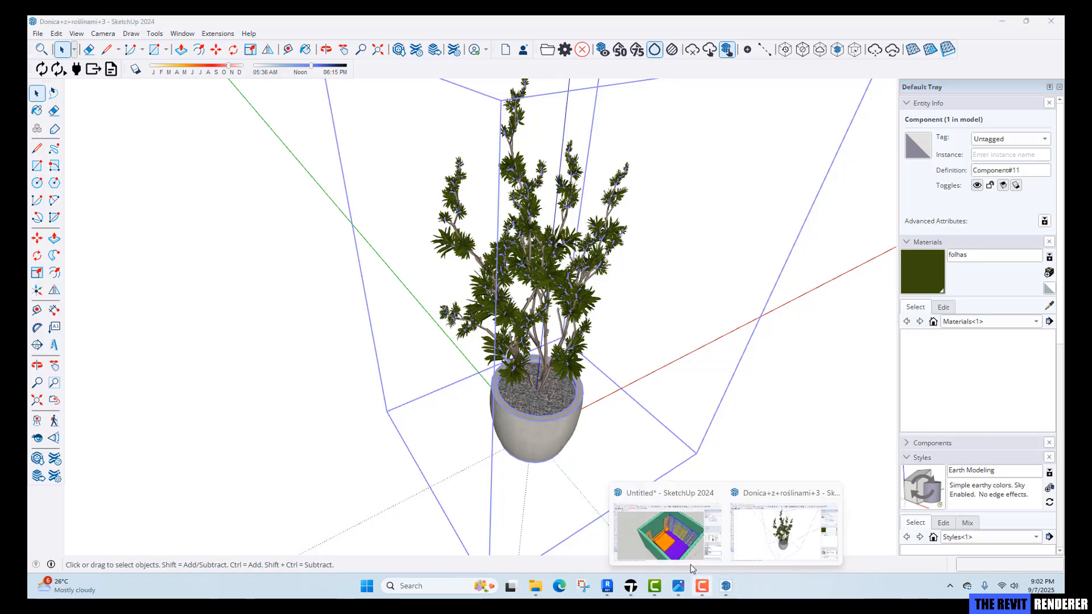
left_click(672, 532)
middle_click_drag(632, 511, 344, 377)
key("space")
scroll(344, 377, "up", 8)
key("ctrl+v")
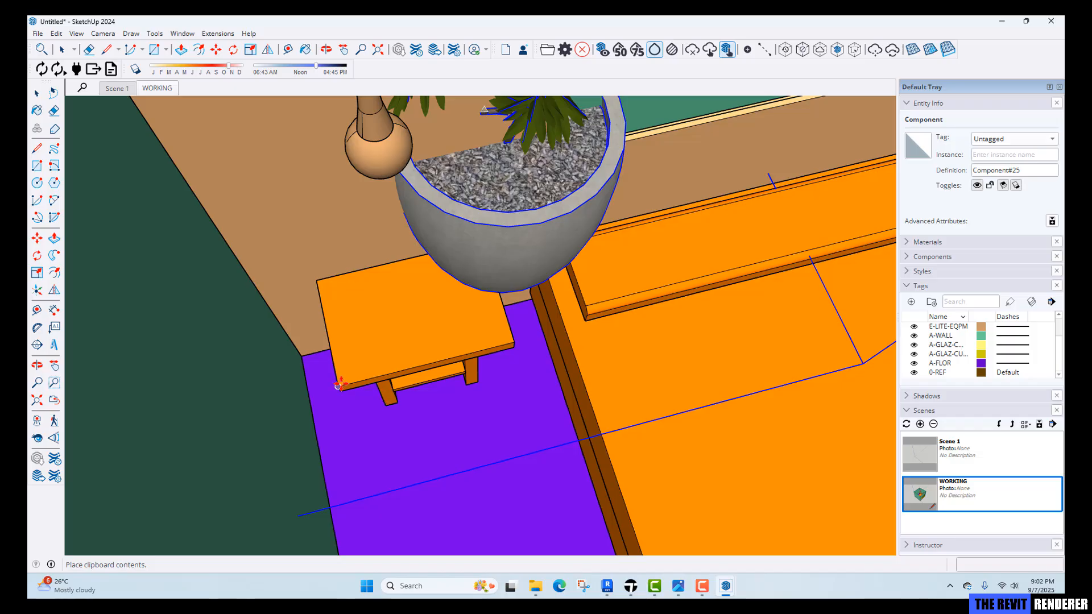
left_click(340, 385)
Scale the plant uniformly down to about 0.39.
middle_click_drag(341, 386, 512, 436)
scroll(515, 273, "down", 2)
scroll(471, 394, "down", 3)
scroll(514, 433, "down", 3)
key("s")
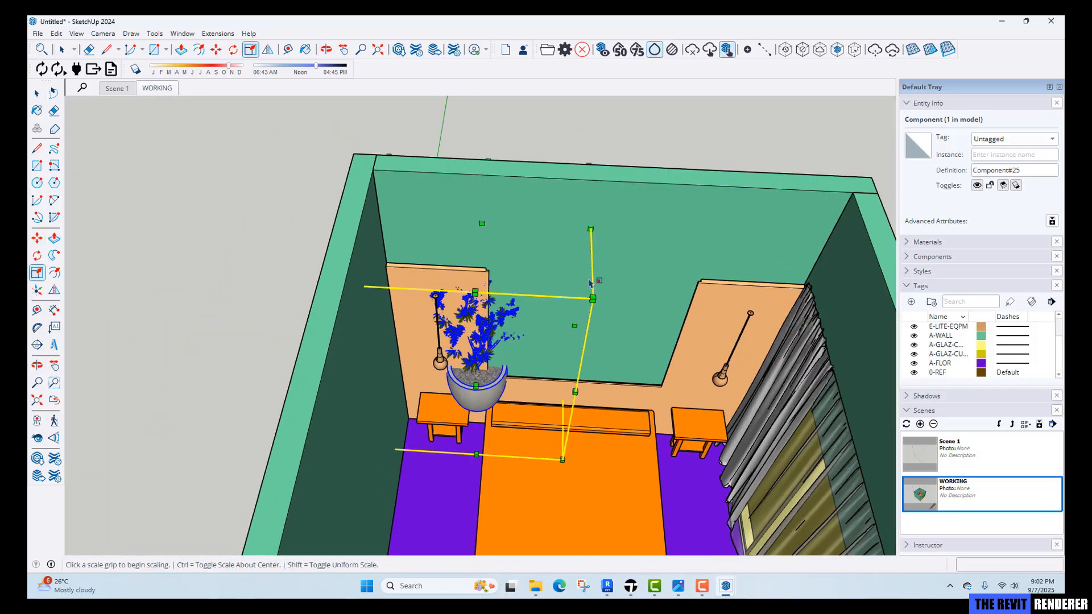
mouse_move(589, 244)
middle_mouse_down()
mouse_move(578, 317)
mouse_move(585, 240)
middle_mouse_up()
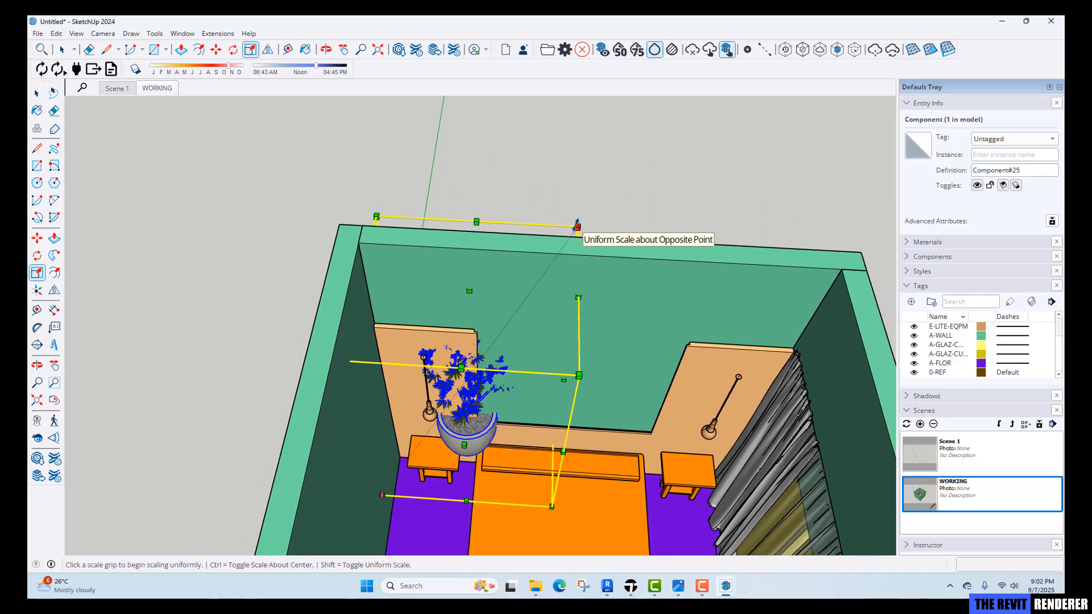
left_click(577, 223)
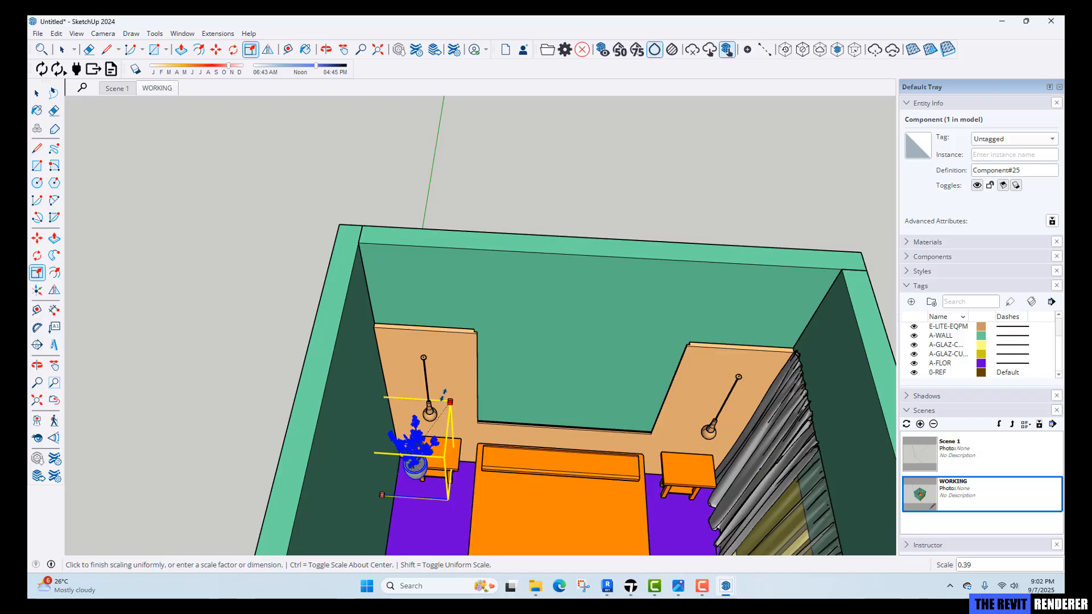
left_click(445, 393)
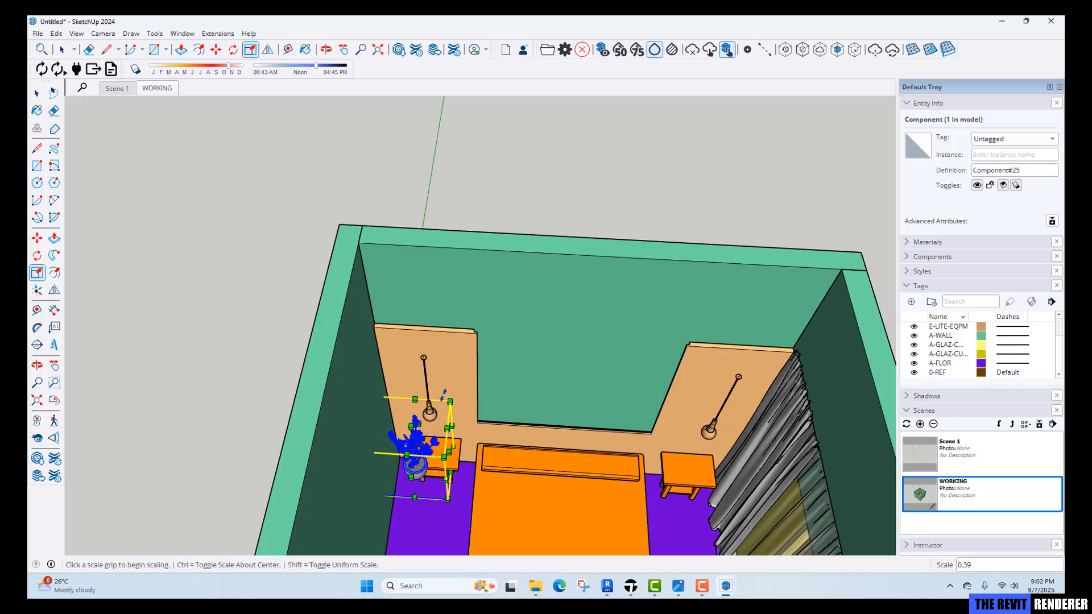
Move the plant by its base corner onto the corner of the left bedside table.
middle_click_drag(406, 516, 456, 367)
scroll(409, 432, "up", 5)
key("m")
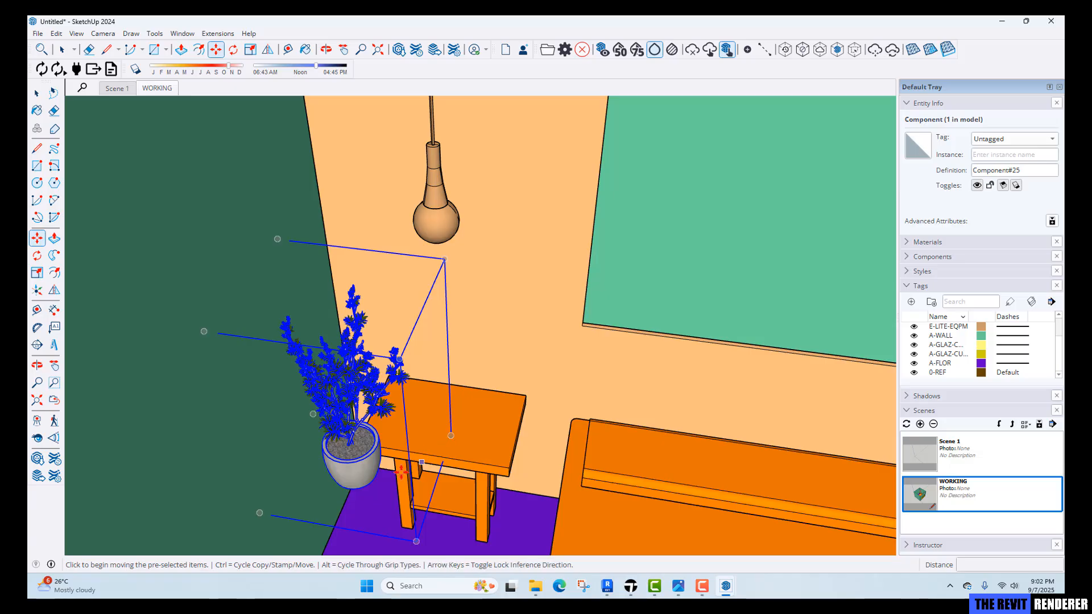
left_click(266, 514)
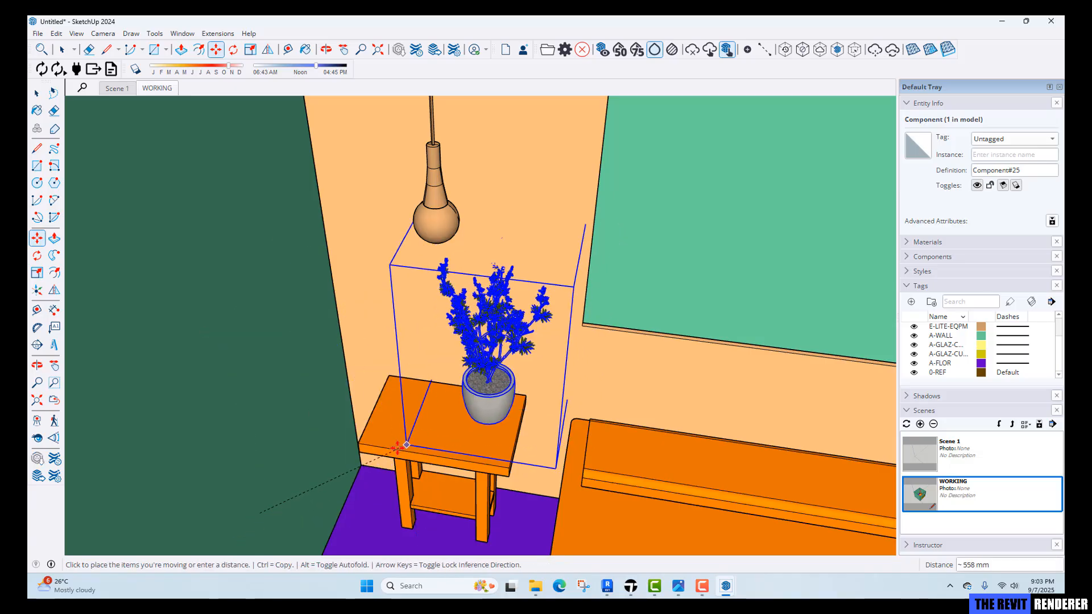
left_click(359, 444)
Nudge the plant slightly so it sits centred on the bedside table top.
key("space")
scroll(472, 438, "up", 3)
middle_click_drag(504, 454, 531, 490)
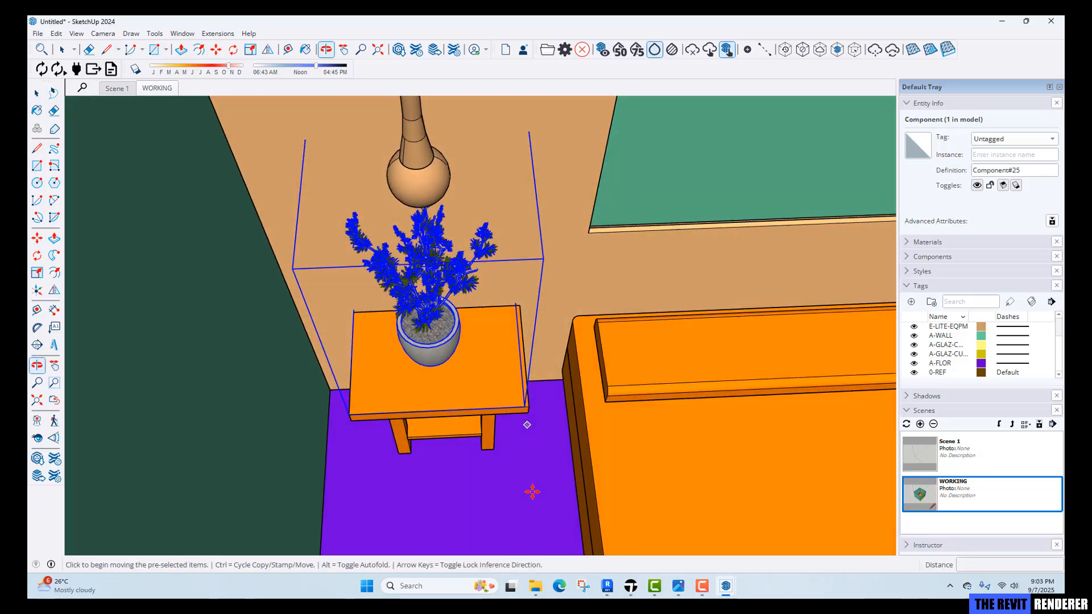
key("m")
left_click(531, 500)
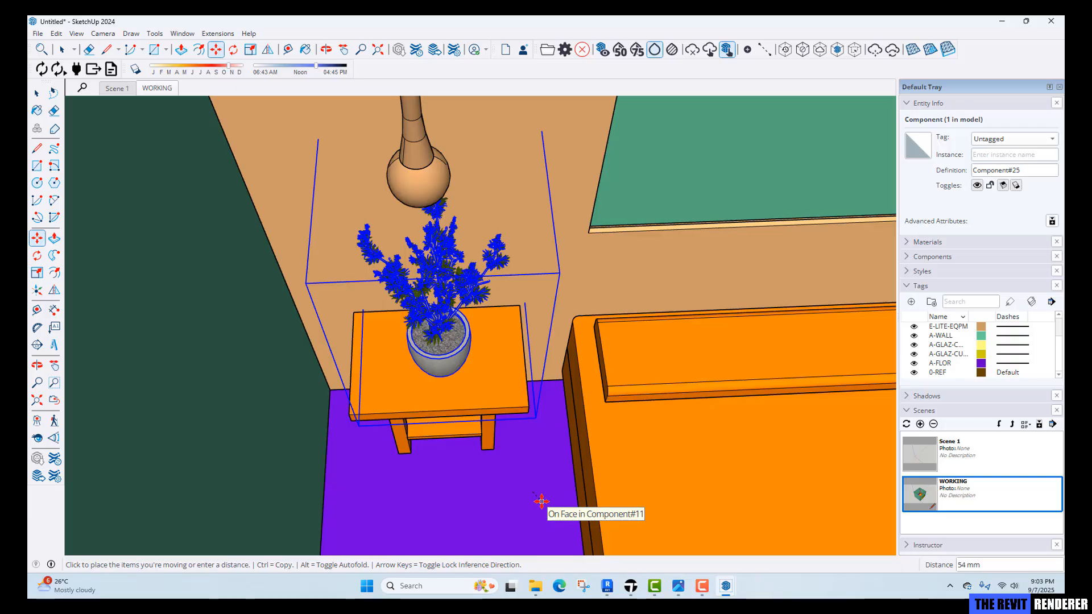
left_click(541, 502)
key("space")
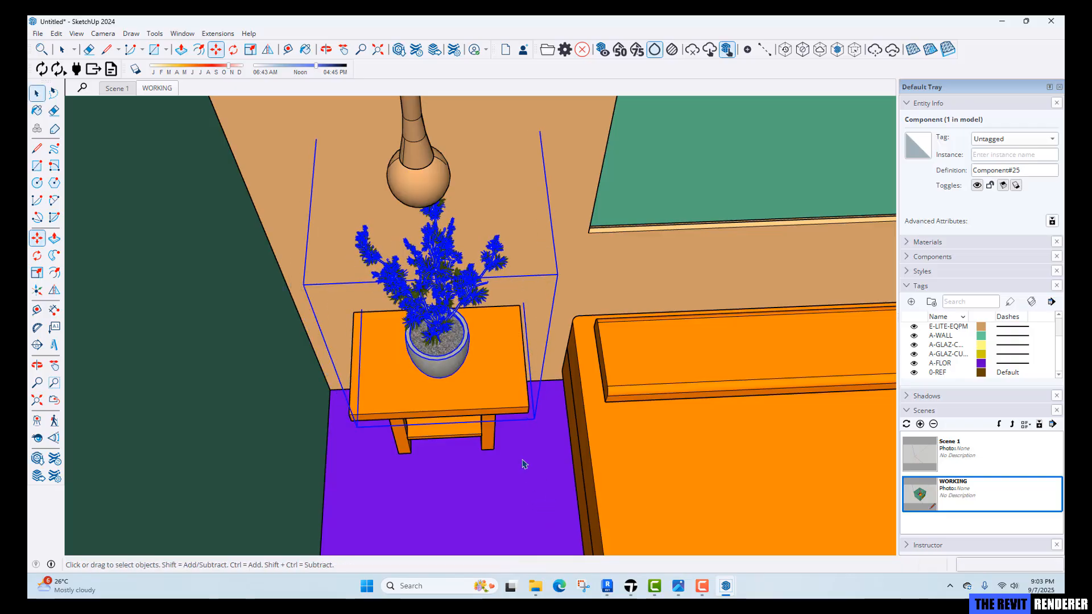
Copy the plant 3000 mm across to the right bedside table.
scroll(525, 464, "down", 3)
middle_click_drag(524, 464, 392, 401, "shift")
scroll(391, 402, "up", 2)
key("m")
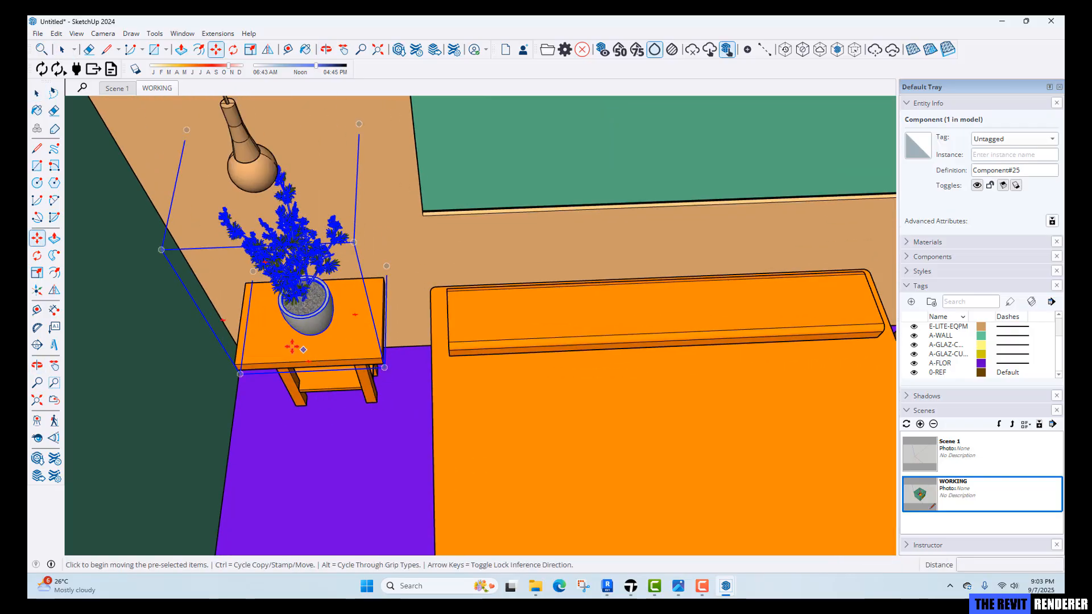
scroll(292, 347, "up", 2)
key("ctrl")
left_click(211, 372)
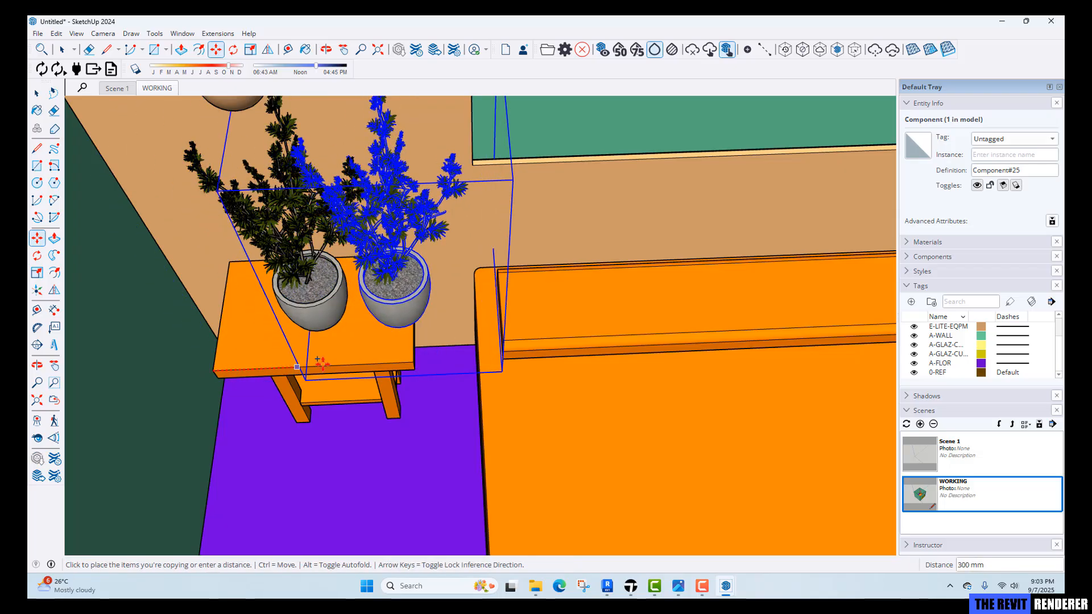
scroll(370, 367, "down", 1)
middle_click_drag(404, 367, 111, 406, "shift")
type("3000")
key("Return")
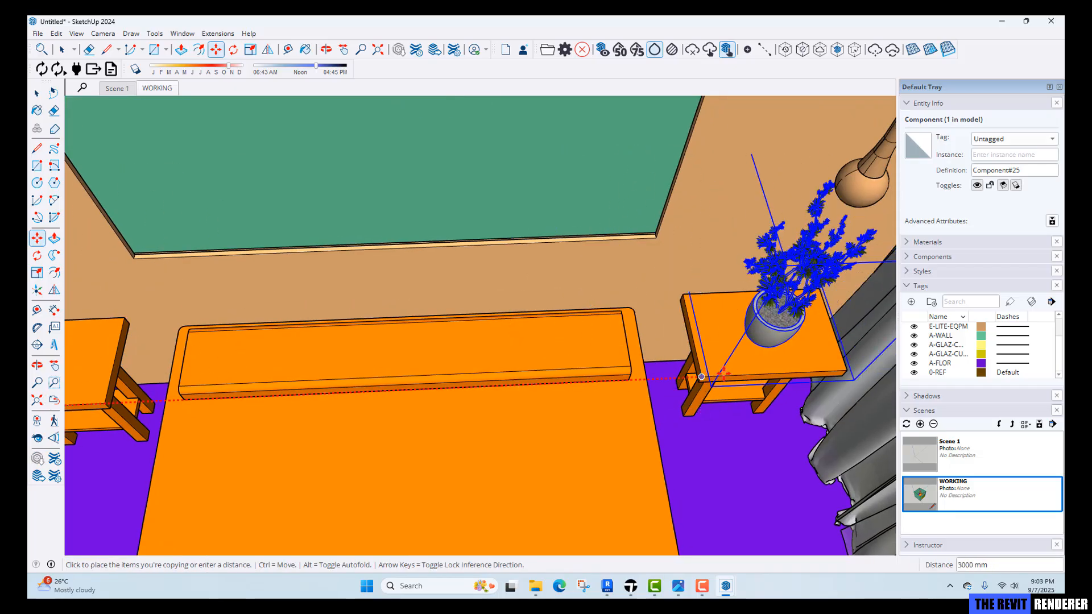
Rotate the copied plant on the right bedside table about its vertical axis.
middle_click_drag(760, 368, 603, 377, "shift")
key("space")
scroll(604, 374, "up", 1)
key("q")
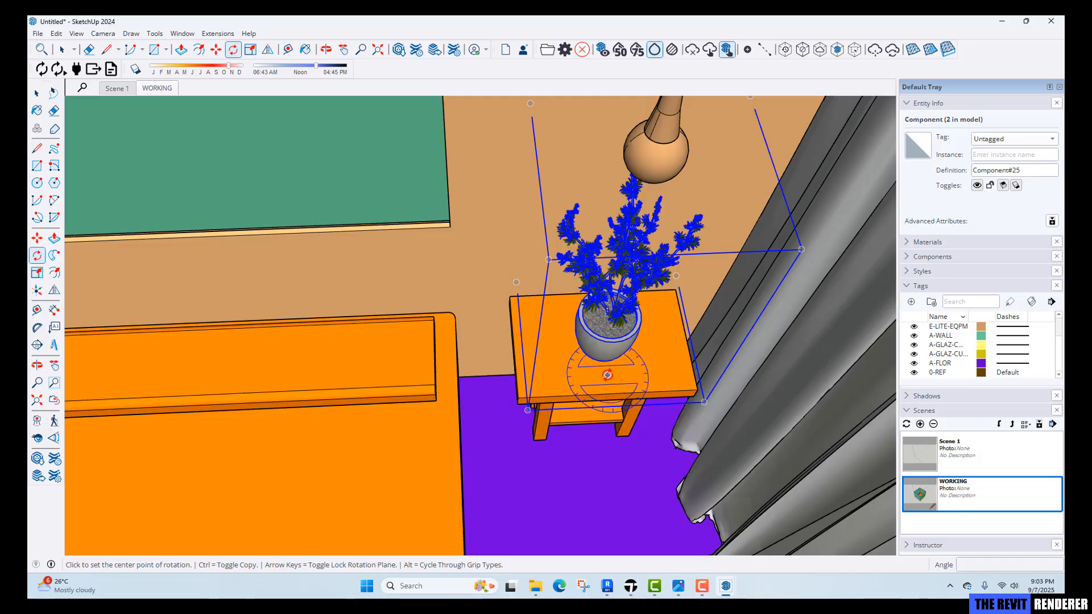
key("space")
scroll(617, 356, "down", 1)
key("m")
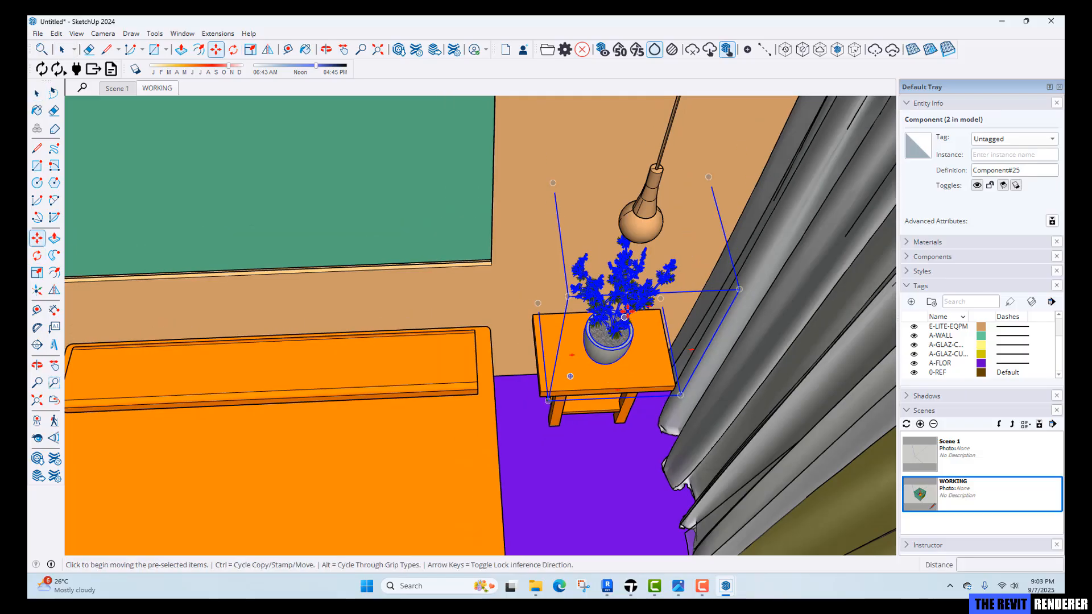
scroll(654, 272, "up", 1)
left_click(651, 282)
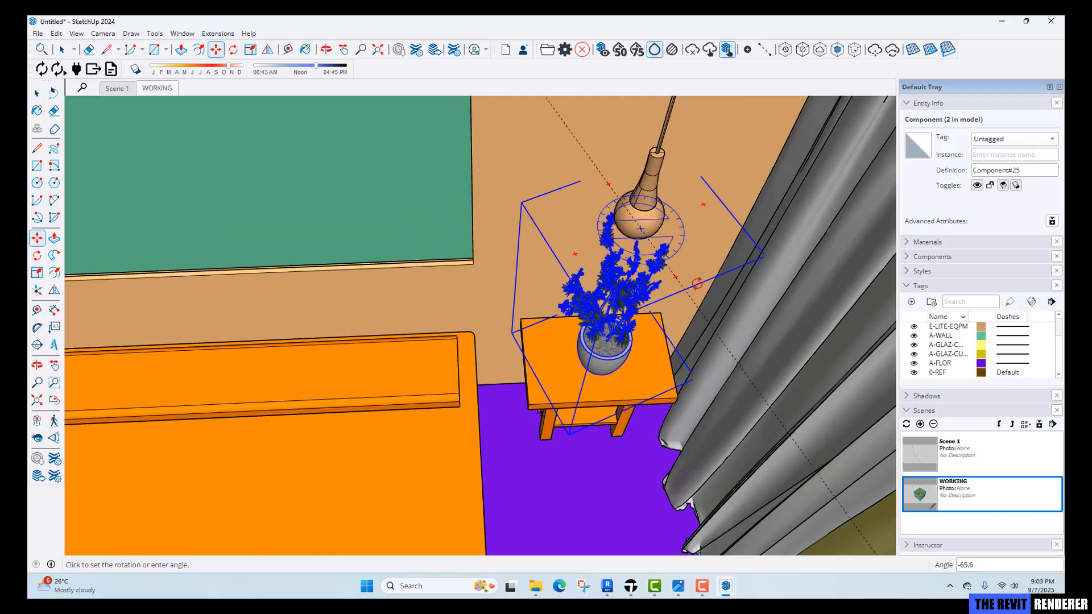
left_click(771, 275)
key("space")
scroll(687, 477, "down", 3)
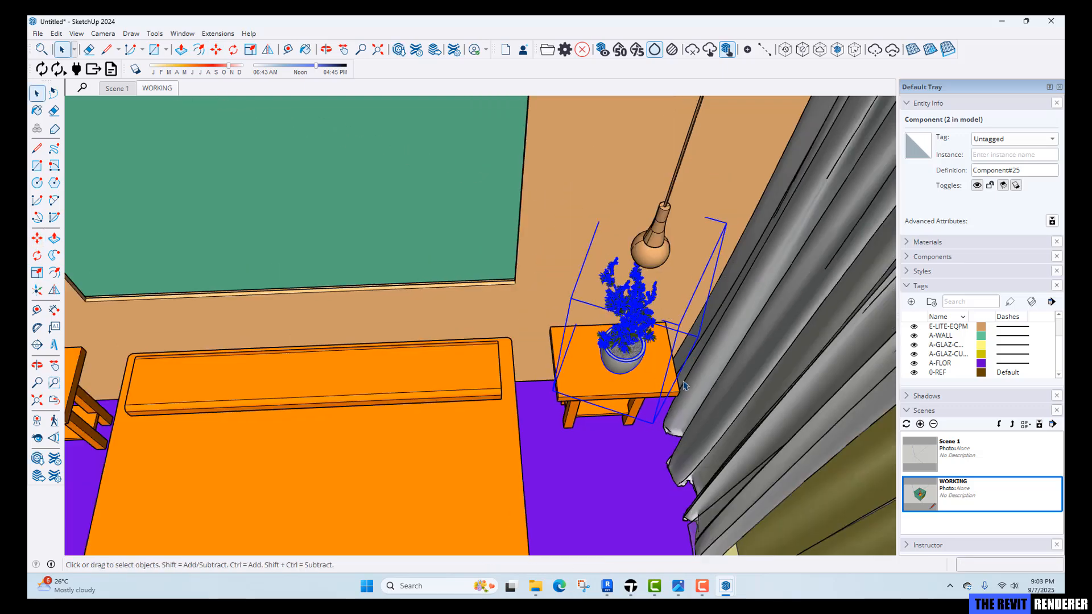
Switch to the plant model window and open the Rug1 model file.
middle_click_drag(688, 478, 585, 351)
scroll(622, 378, "down", 3)
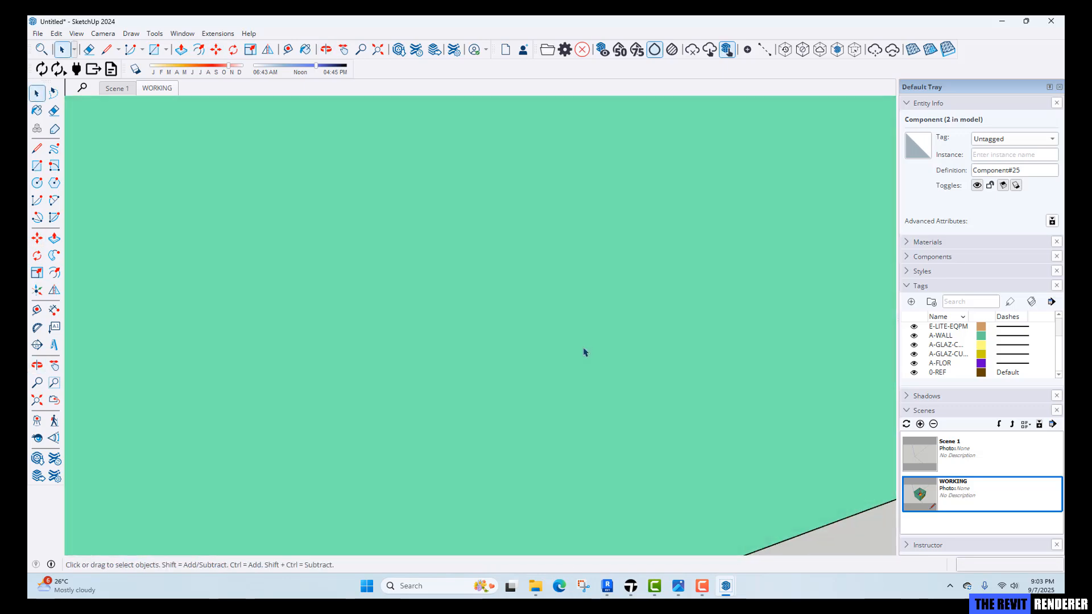
scroll(595, 384, "down", 5)
middle_click_drag(483, 308, 448, 512, "shift")
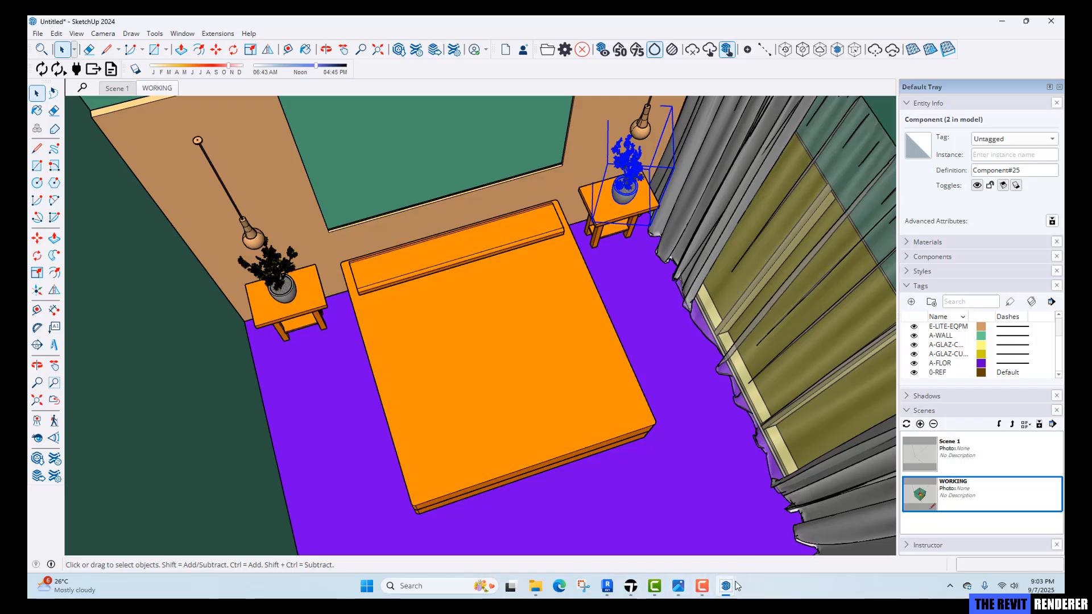
mouse_move(738, 585)
left_click(766, 546)
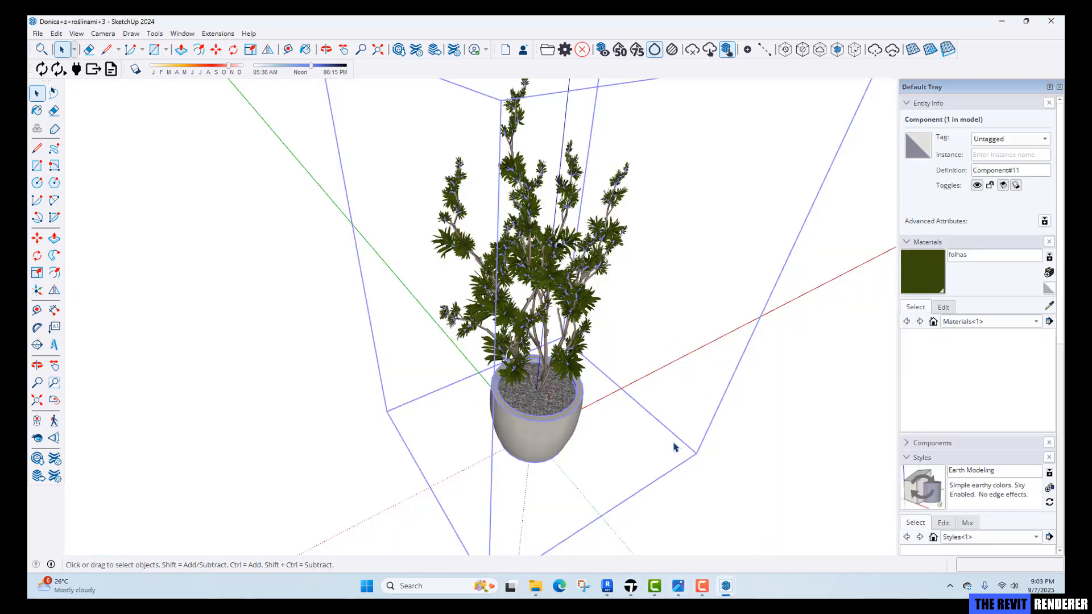
left_click(37, 33)
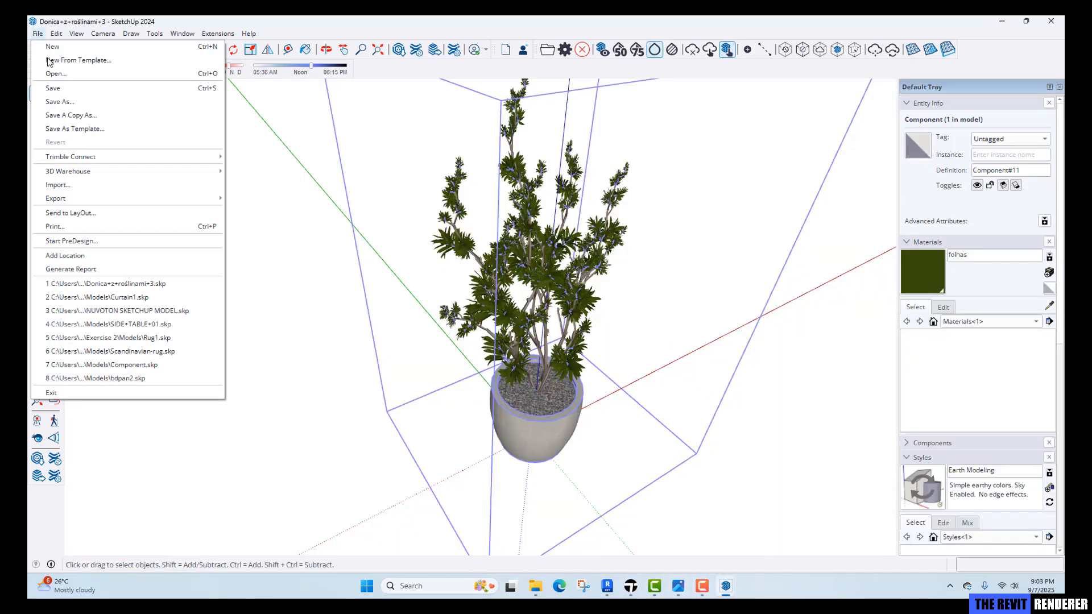
left_click(57, 73)
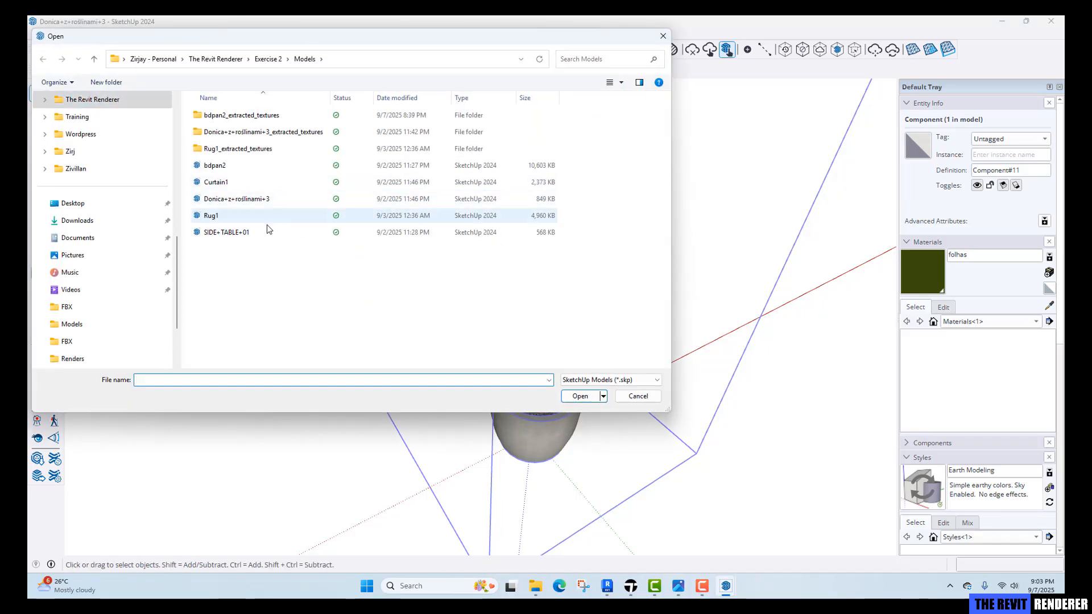
left_click(238, 216)
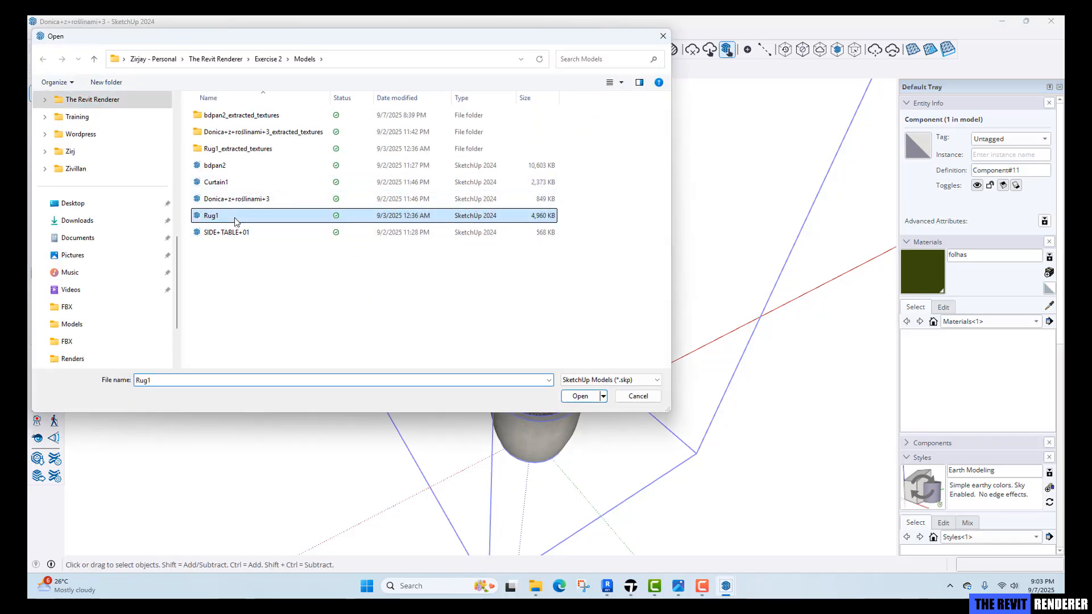
left_click(578, 397)
left_click(576, 390)
Select all of the rug's geometry and make it into a group.
middle_click_drag(473, 310, 766, 514)
middle_click_drag(393, 478, 496, 379)
scroll(497, 378, "up", 2)
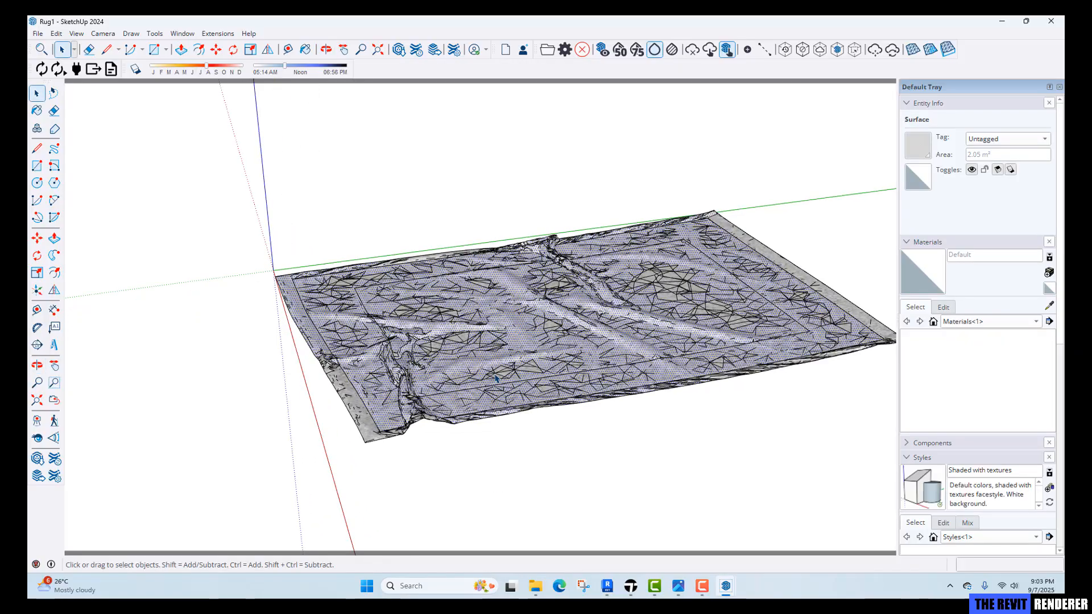
triple_click(496, 378)
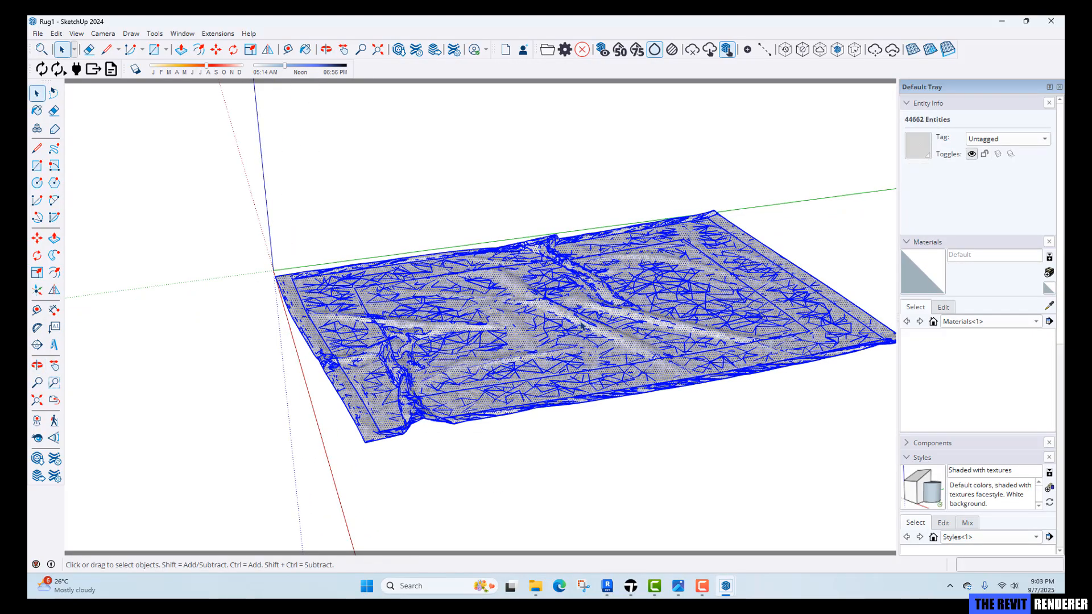
right_click(539, 323)
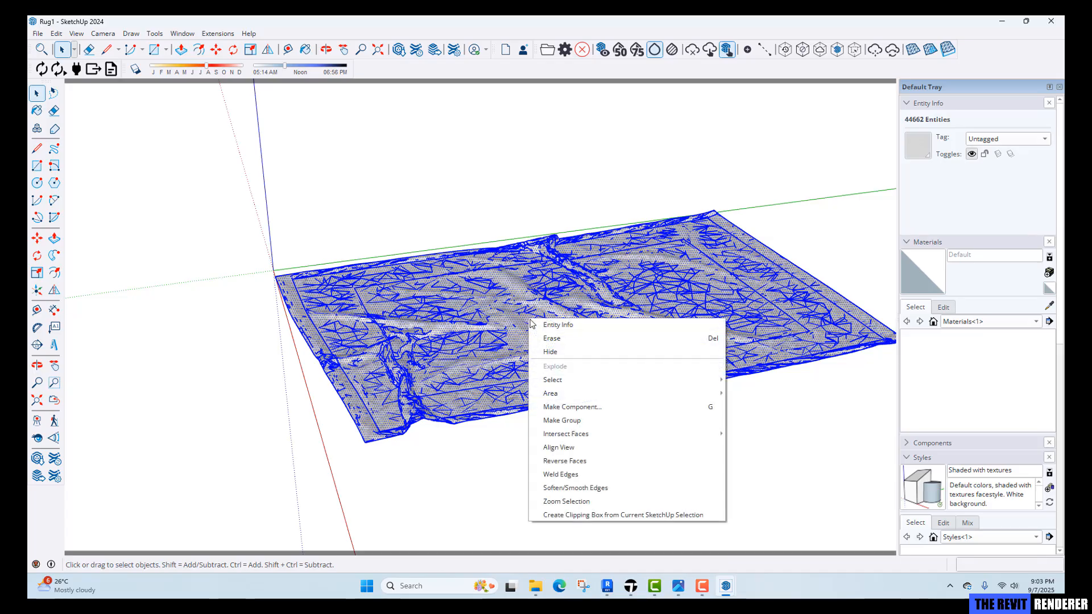
left_click(583, 422)
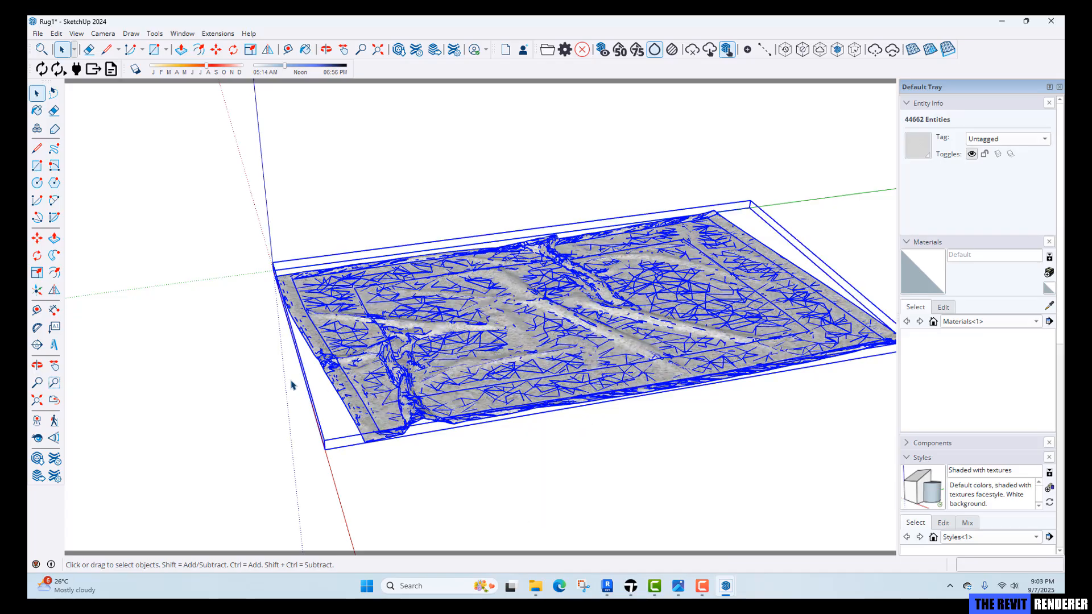
Paste the rug group into the bedroom model and place it on the floor at the foot of the bed.
middle_click_drag(292, 383, 812, 415)
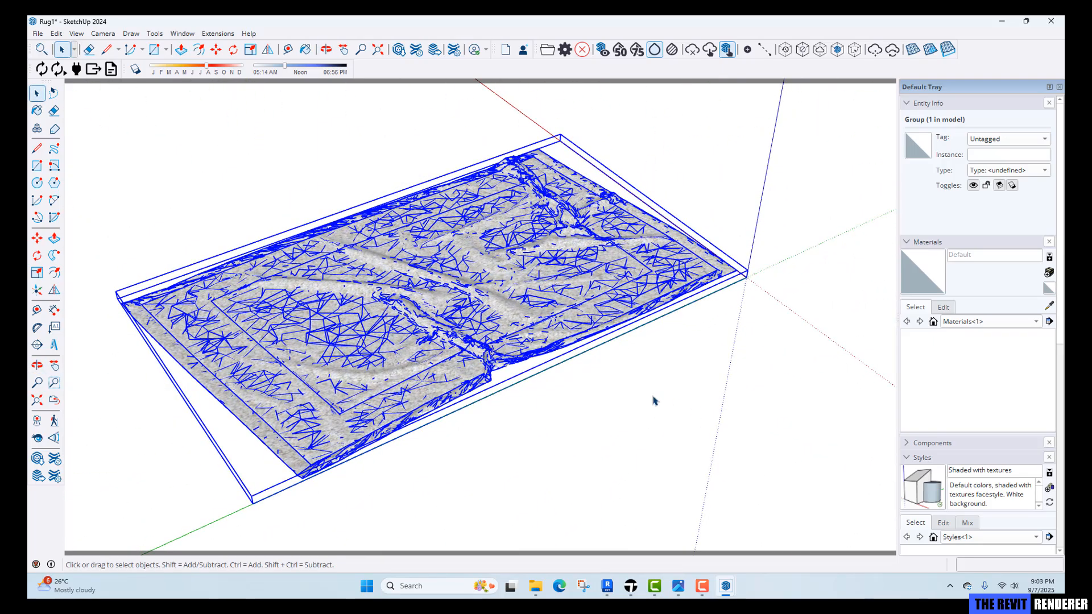
middle_click_drag(653, 401, 210, 449)
middle_click_drag(317, 427, 442, 446)
key("o")
left_click_drag(486, 438, 651, 421)
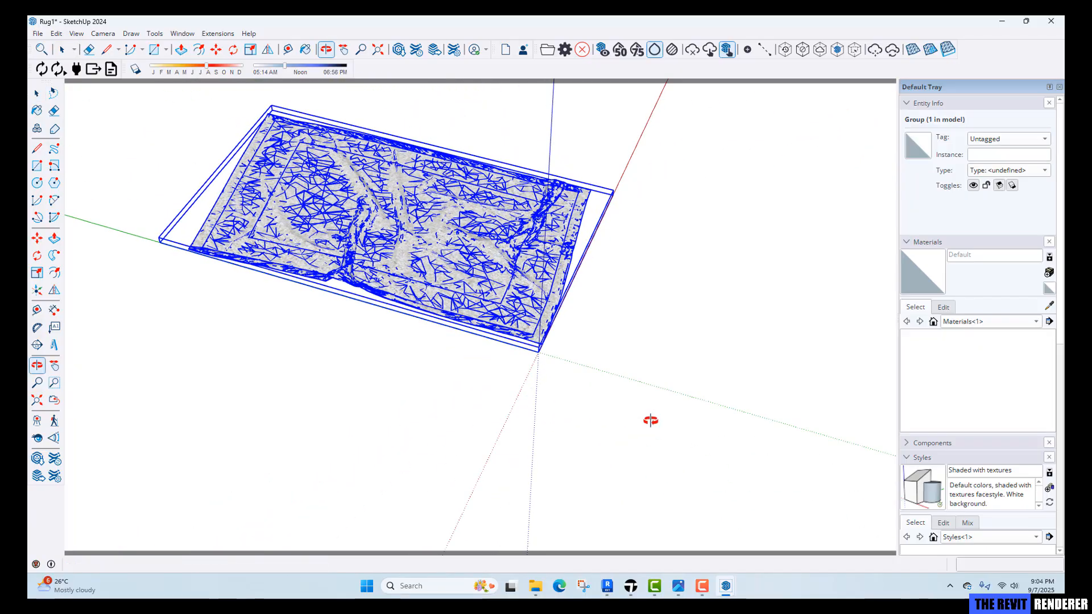
key("space")
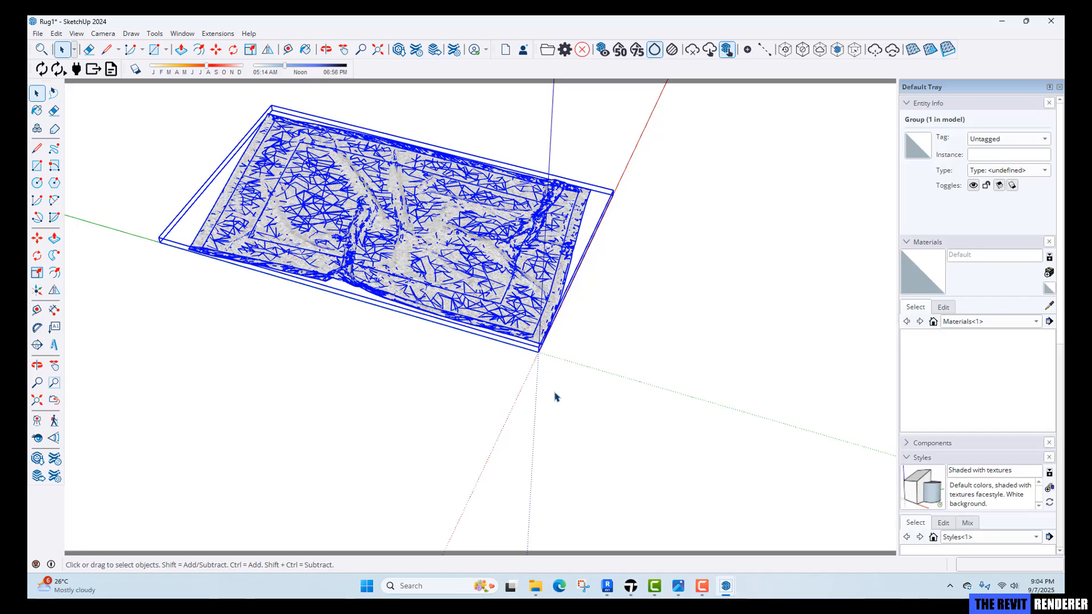
middle_click_drag(556, 397, 353, 410)
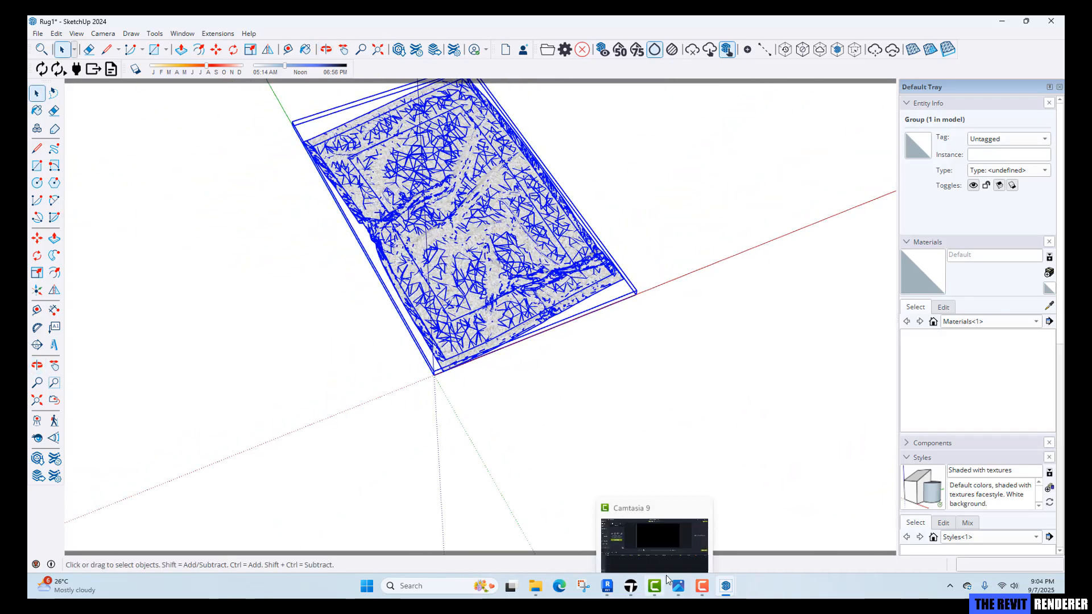
mouse_move(731, 593)
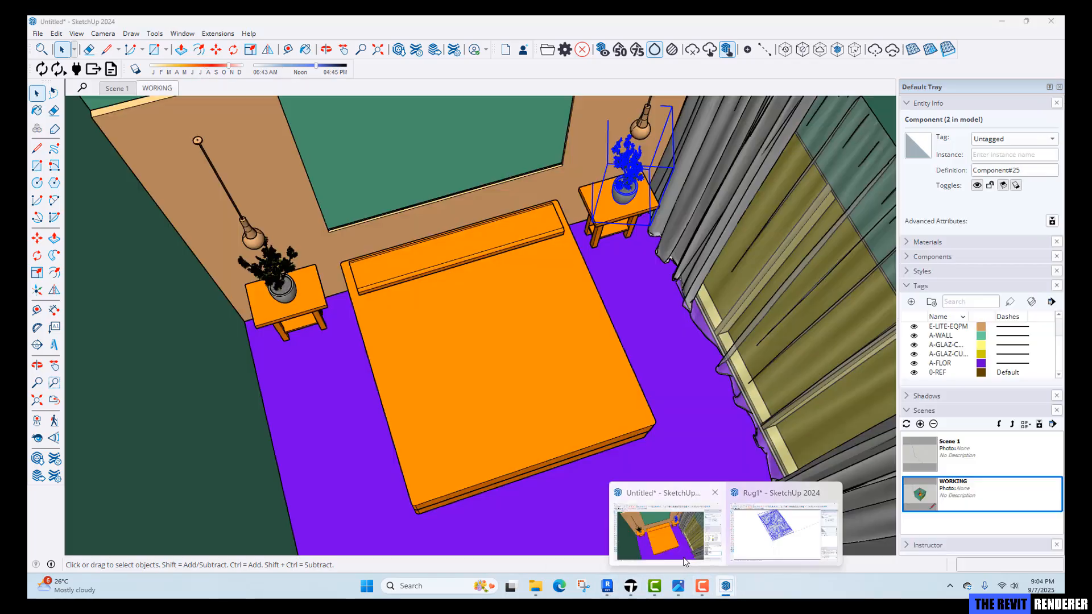
left_click(685, 556)
scroll(475, 372, "down", 2)
middle_click_drag(475, 373, 448, 309, "shift")
scroll(453, 333, "down", 1)
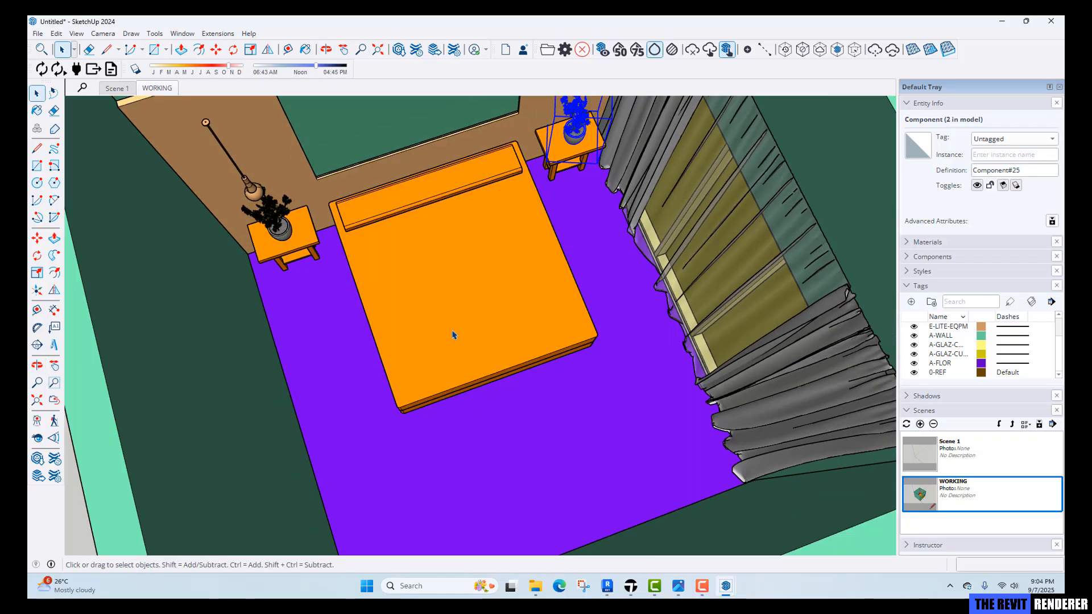
key("ctrl+v")
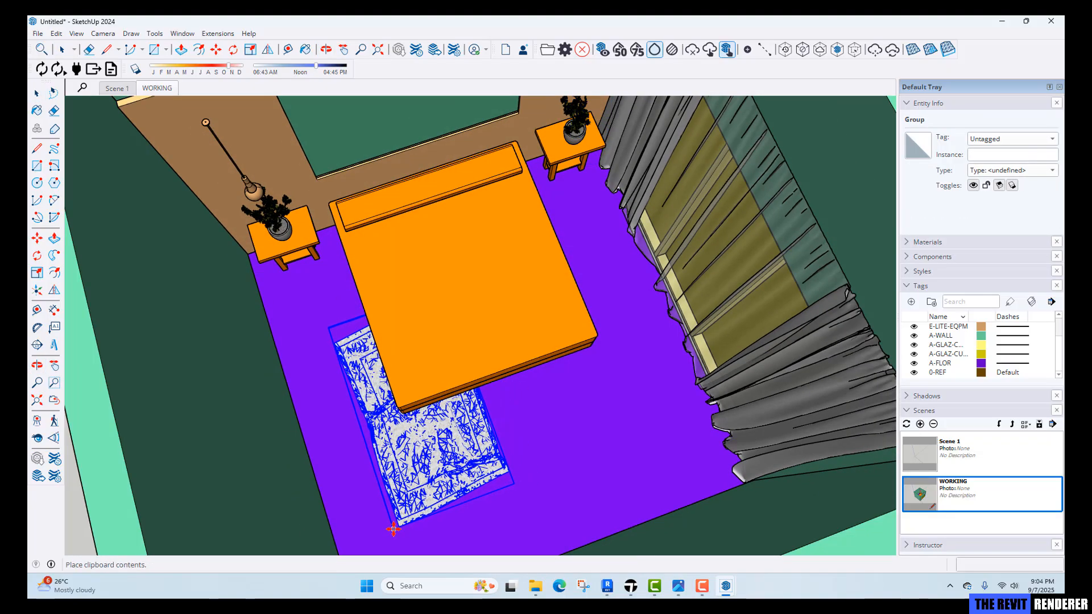
left_click(446, 514)
Rotate the rug 90 degrees so it lies across the foot of the bed.
key("q")
key("space")
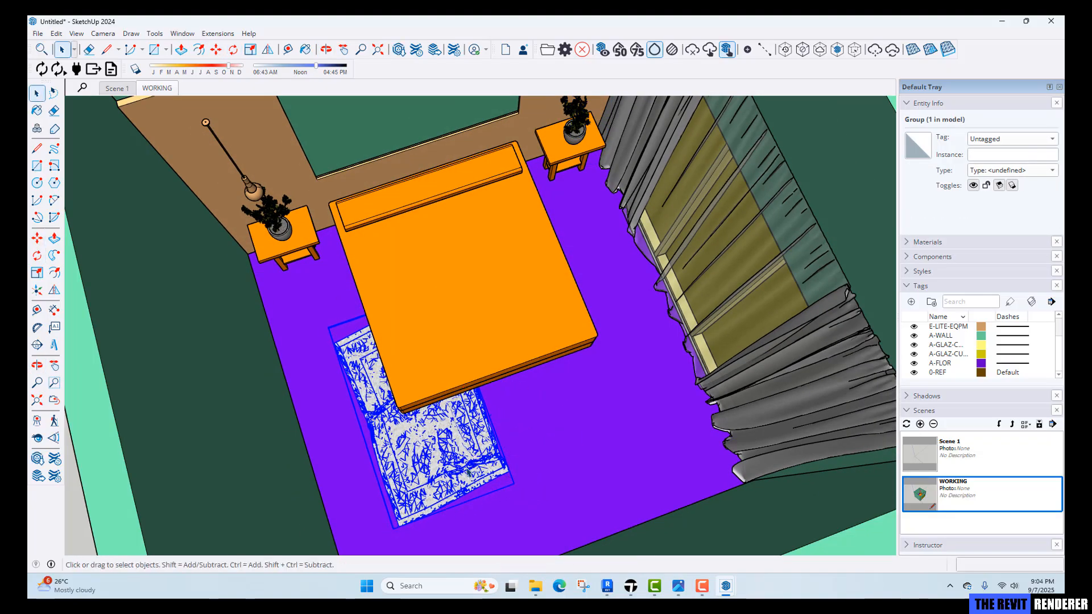
key("m")
left_click(449, 487)
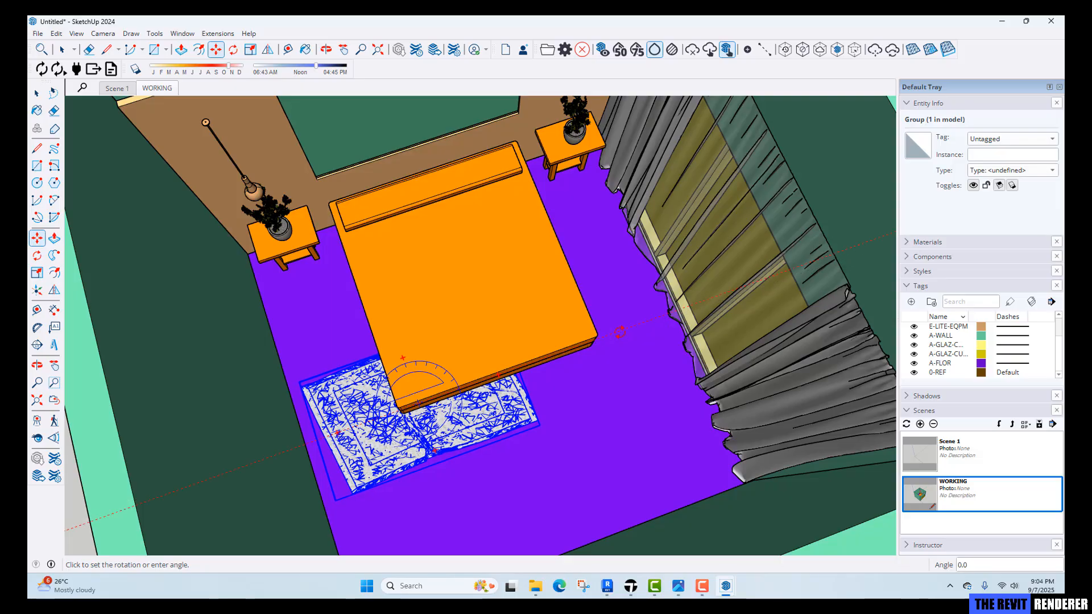
key("space")
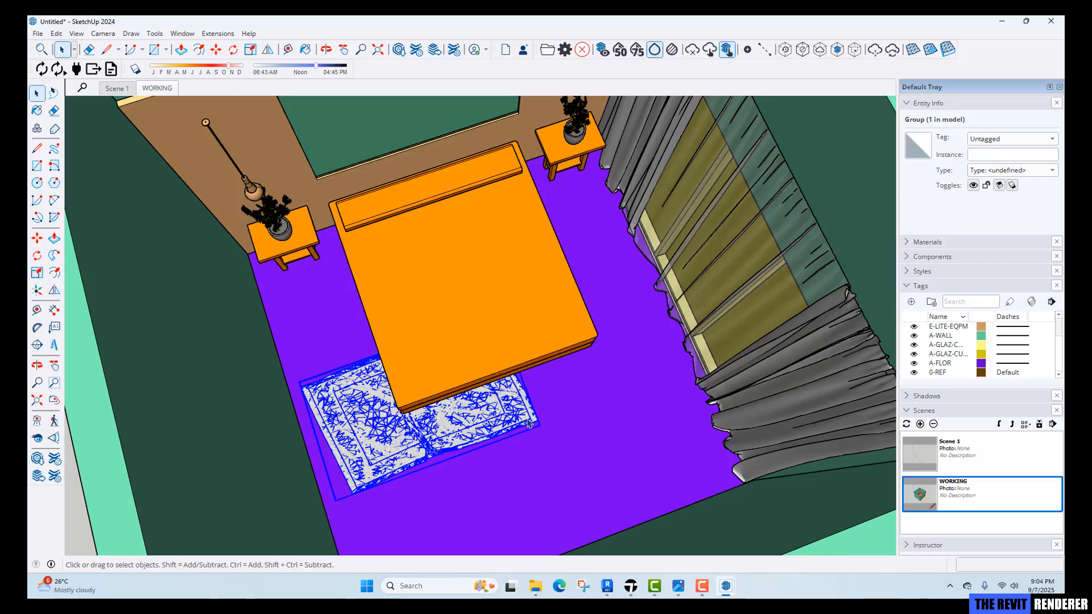
Scale the rug uniformly from its corner grip so it extends under the bed.
key("s")
middle_click_drag(457, 366, 393, 351)
scroll(329, 309, "up", 1)
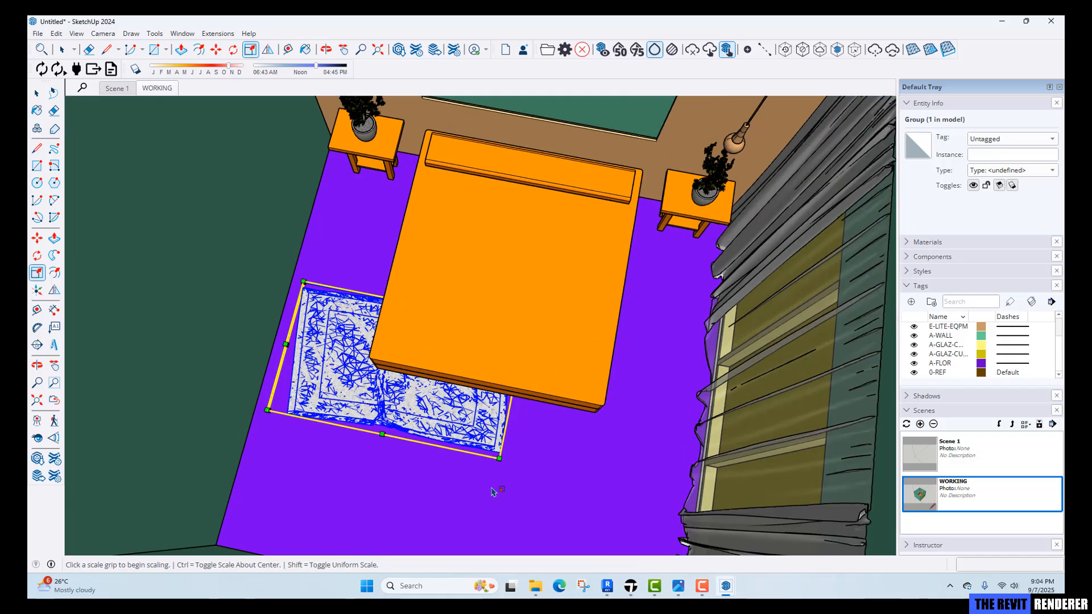
left_click(501, 460)
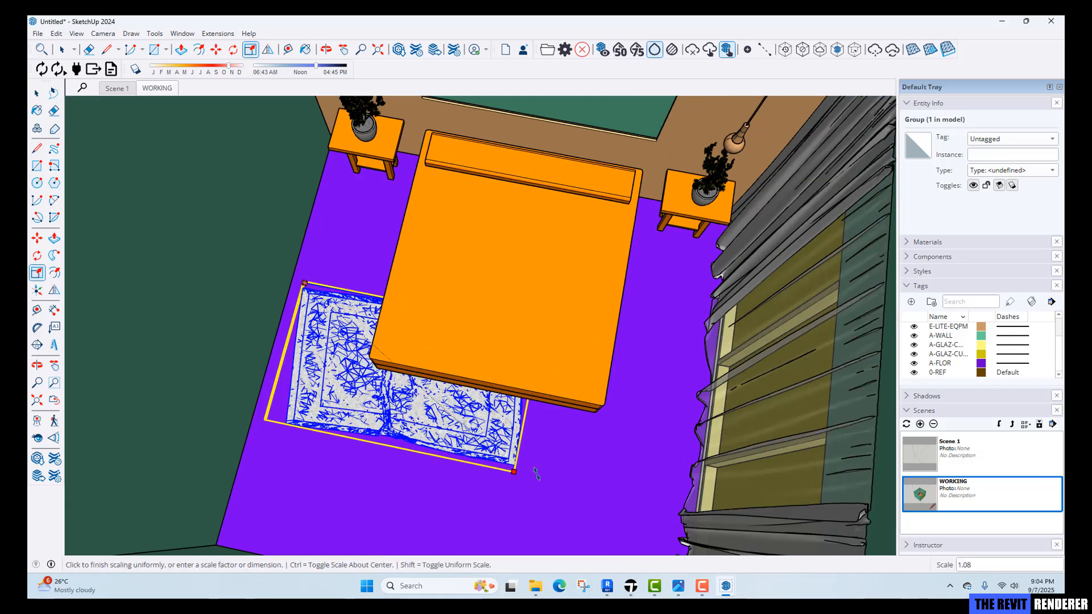
left_click(626, 502)
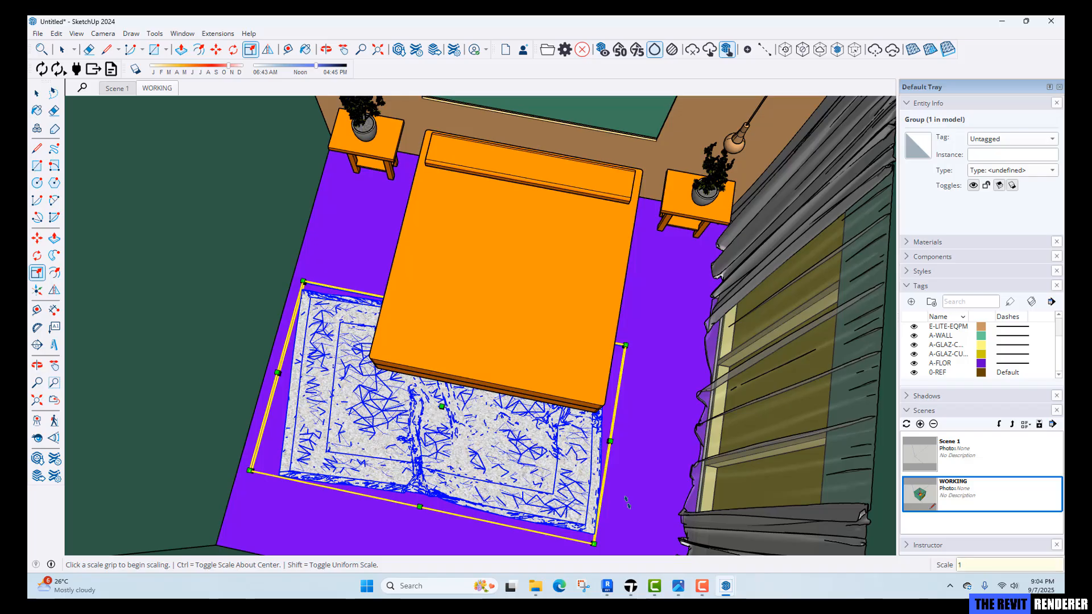
key("space")
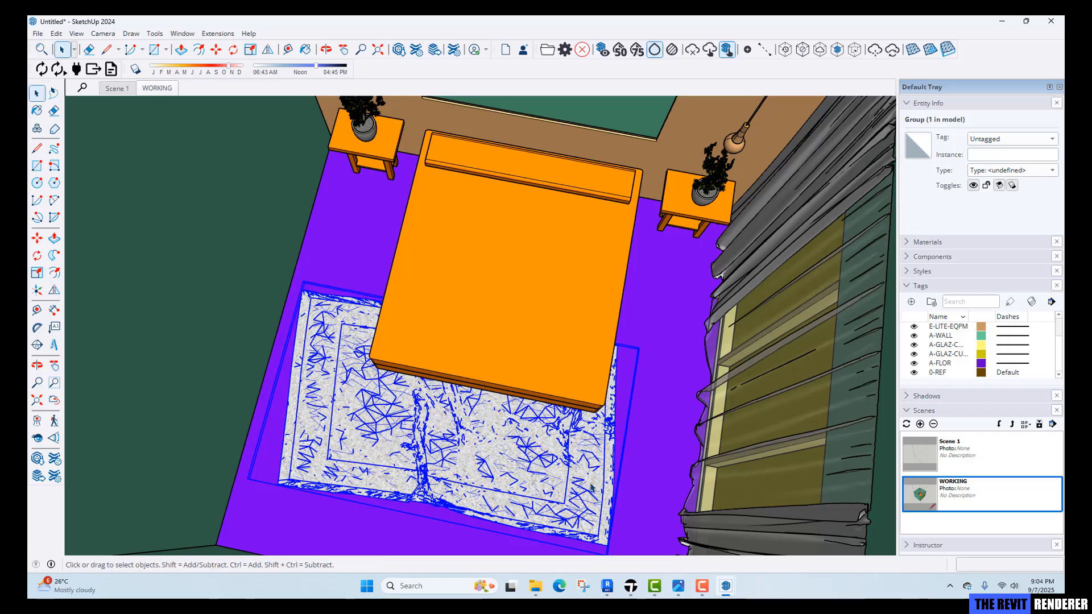
Move the rug about 471 mm to centre it under the bed.
middle_click_drag(453, 446, 482, 476)
scroll(516, 462, "down", 3)
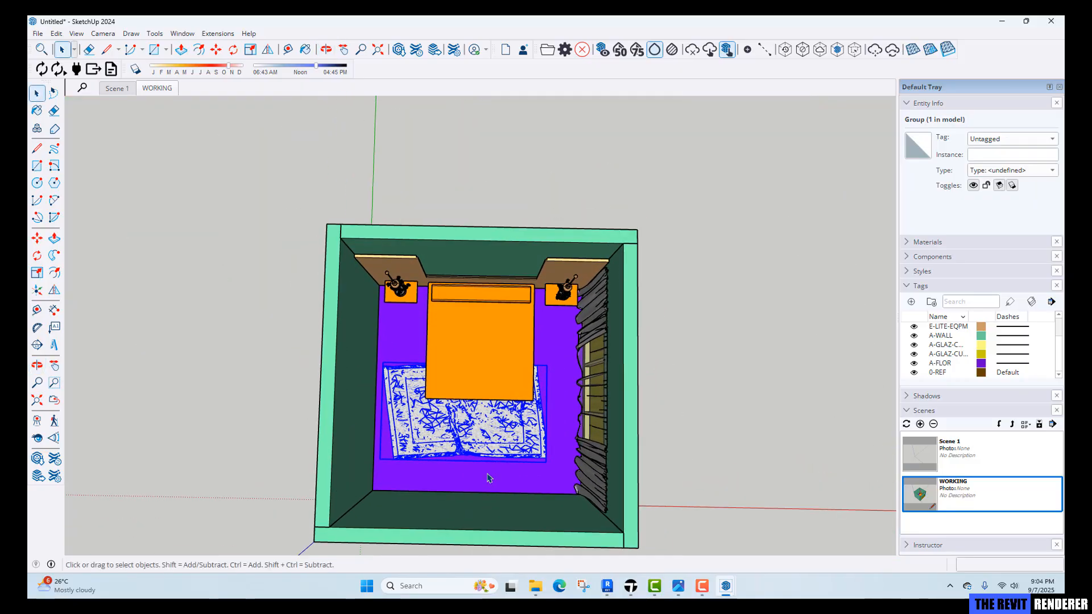
key("m")
left_click(711, 424)
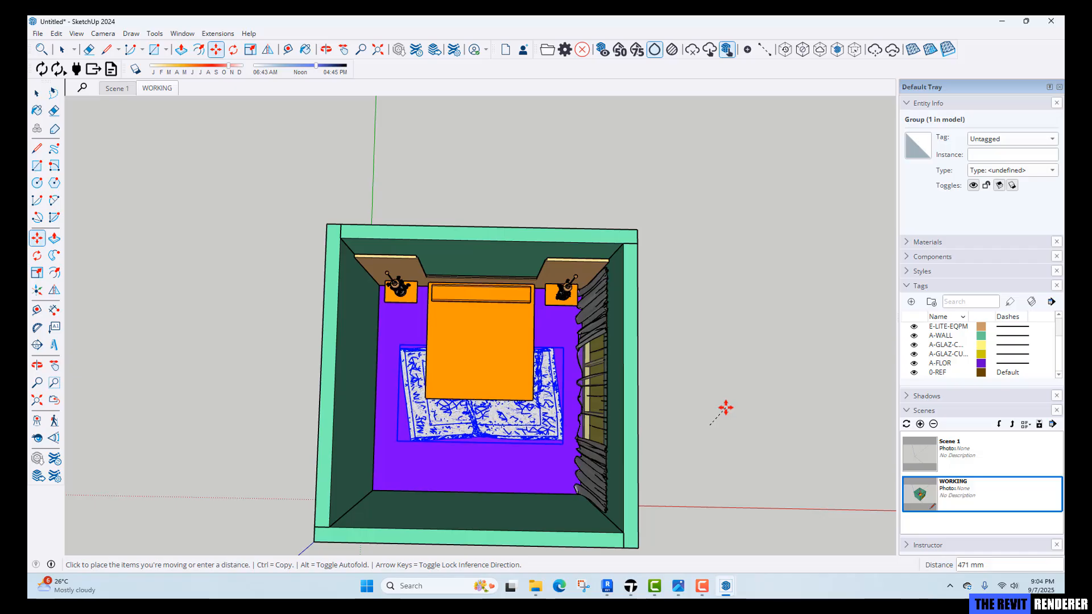
left_click(726, 408)
key("space")
Clear the selection and switch to the Scene 1 view.
middle_click_drag(671, 431, 798, 443)
scroll(656, 402, "up", 3)
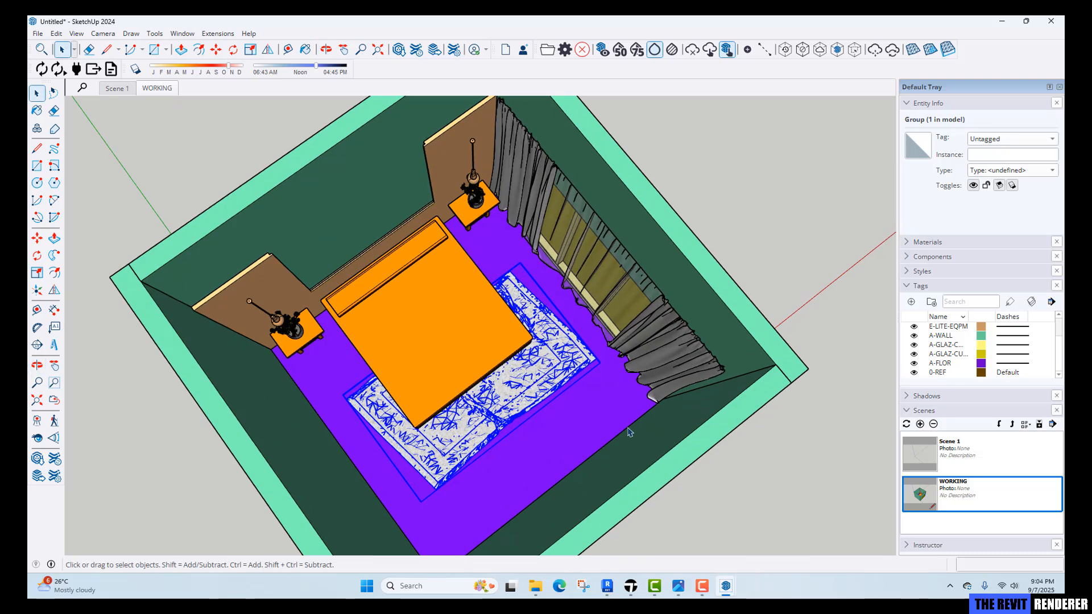
left_click(749, 195)
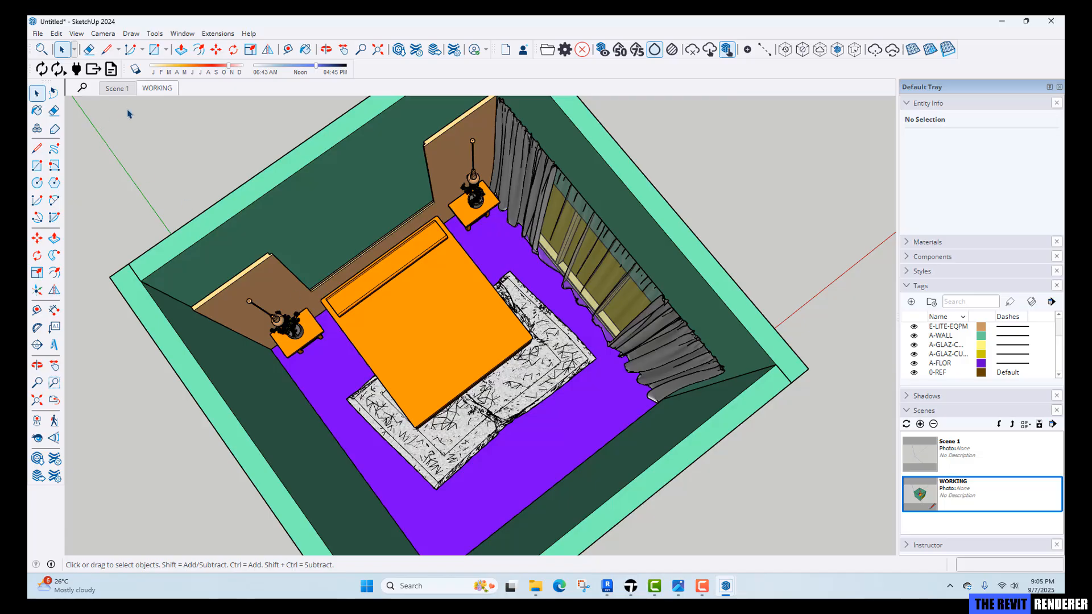
left_click(117, 90)
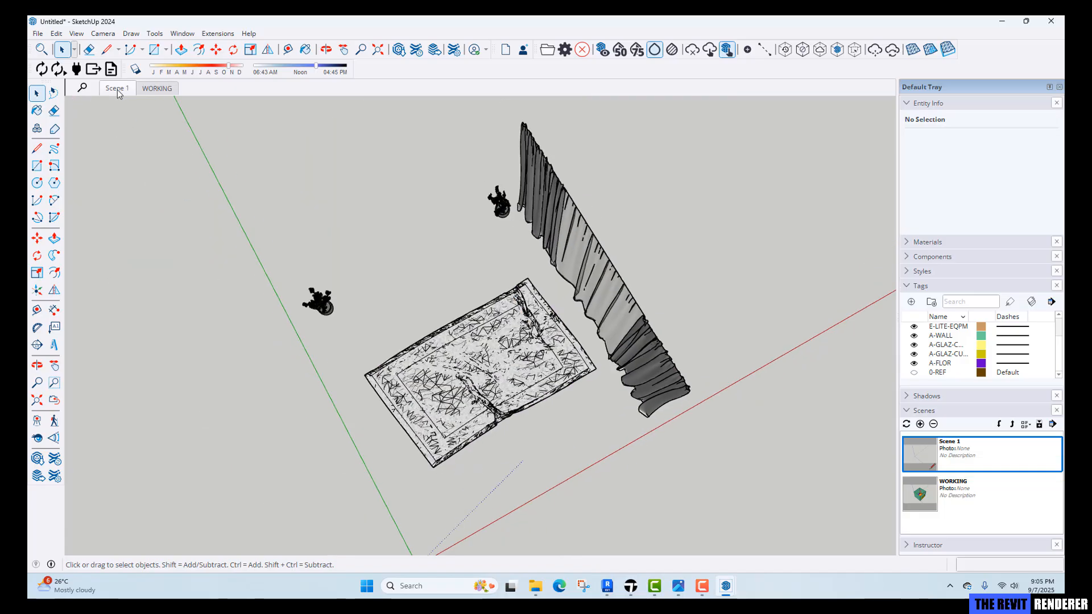
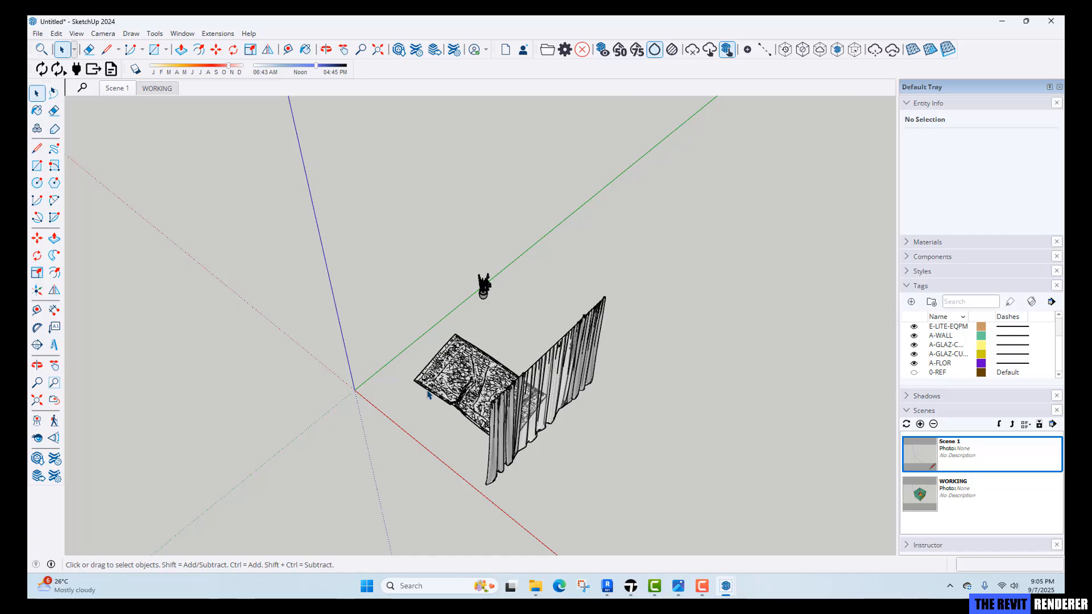
Save the SketchUp model as TRR_Ex_2 in the Exercise 2 folder.
key("ctrl+s")
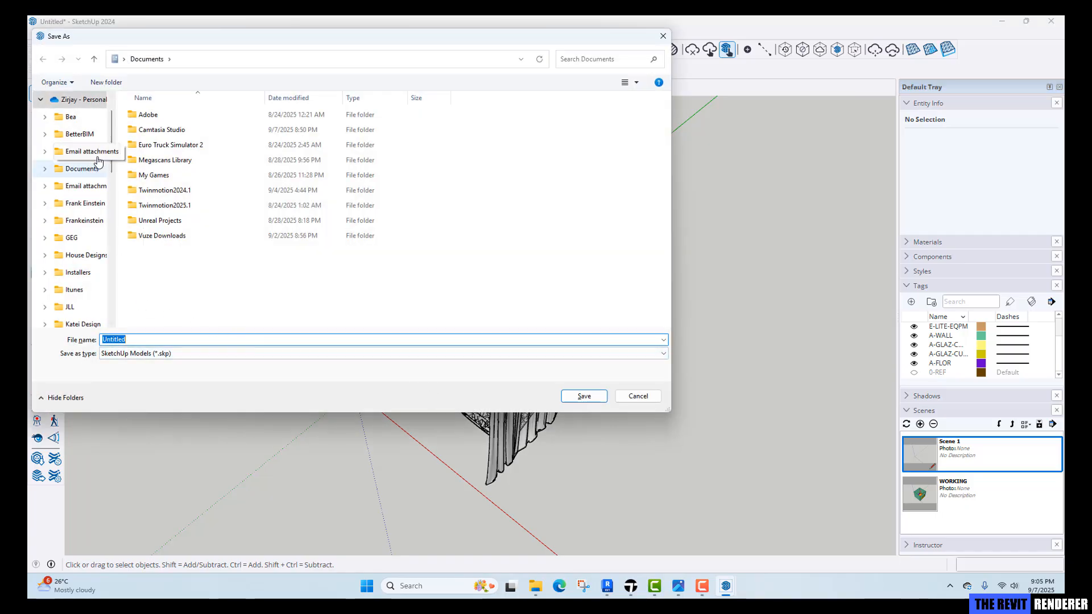
scroll(85, 261, "down", 3)
left_click(80, 290)
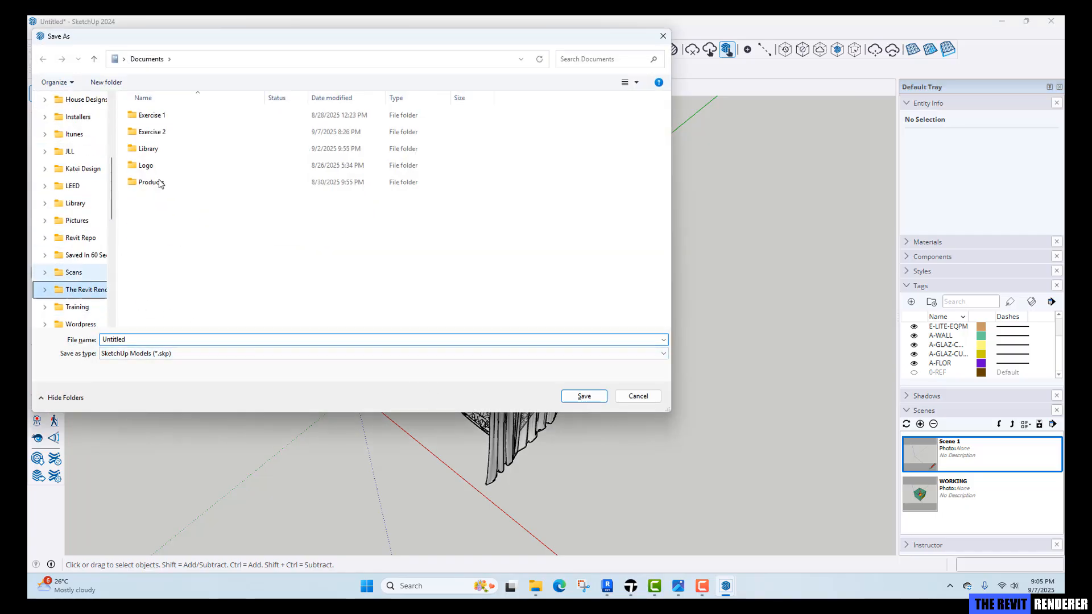
double_click(153, 132)
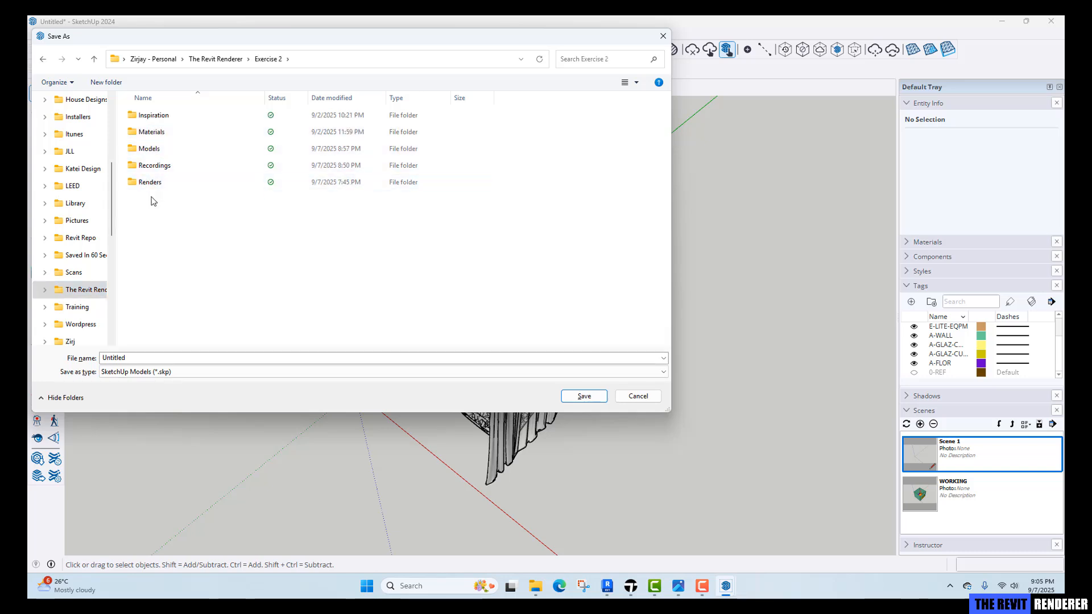
left_click(178, 357)
type("TRR")
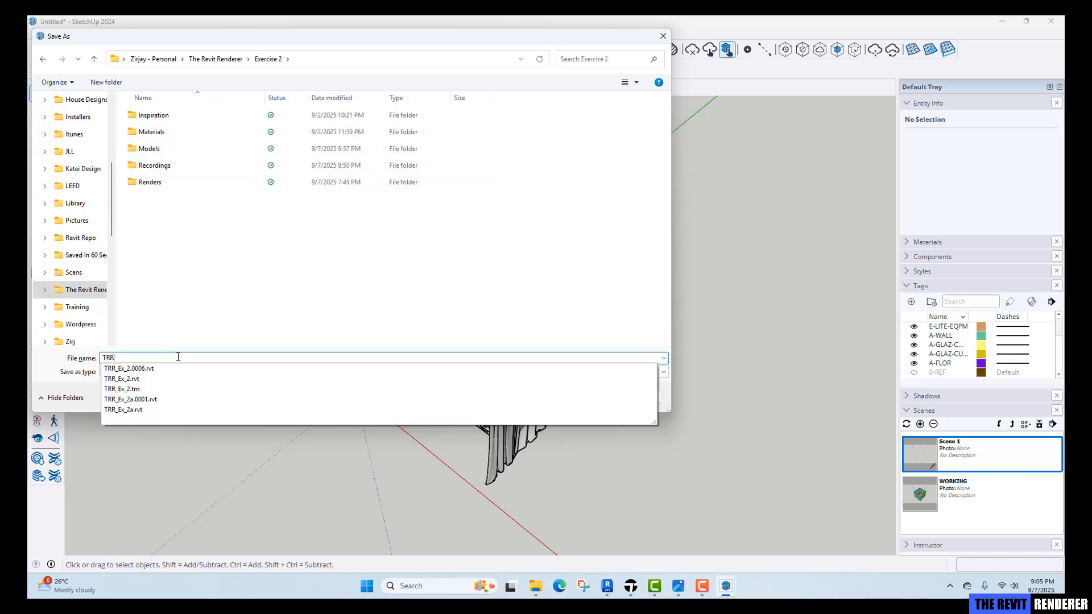
type("x_22")
key("BackSpace")
left_click(584, 397)
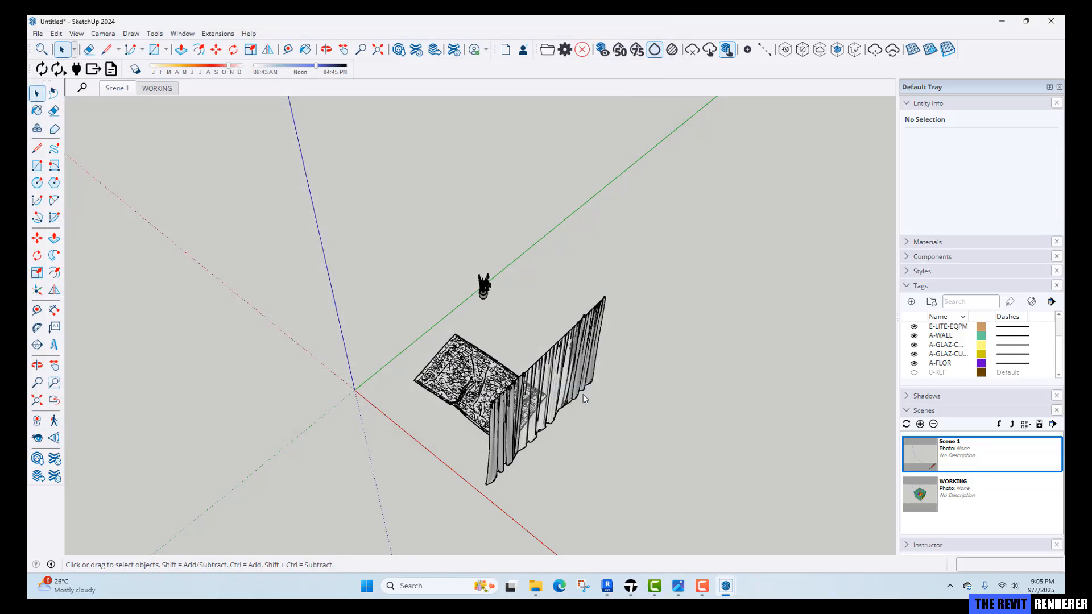
Switch to Twinmotion, start a Direct Link import, and open its settings source list.
left_click(635, 593)
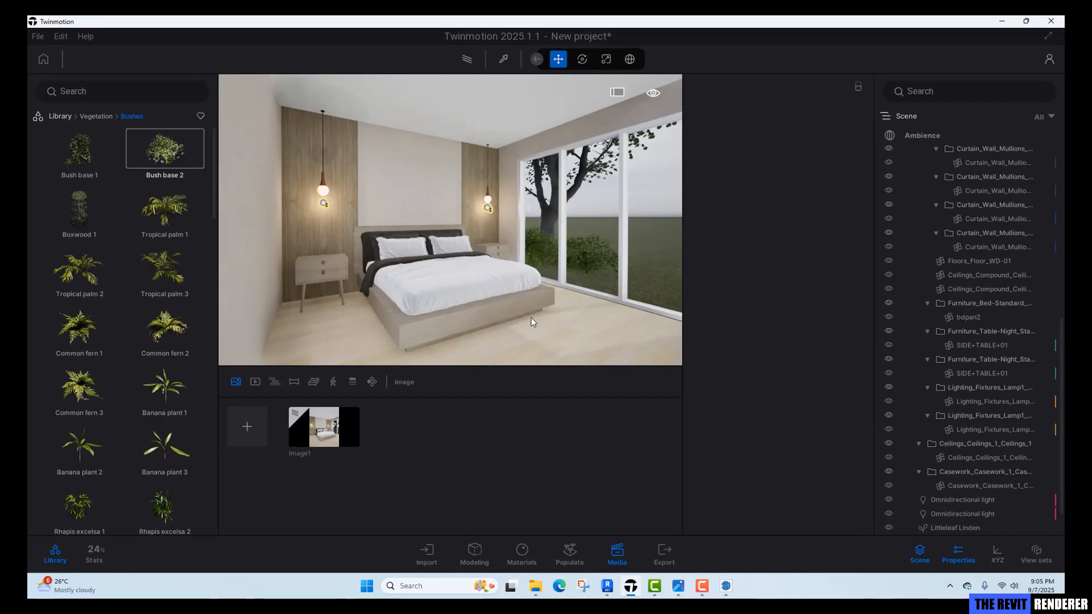
left_click(425, 555)
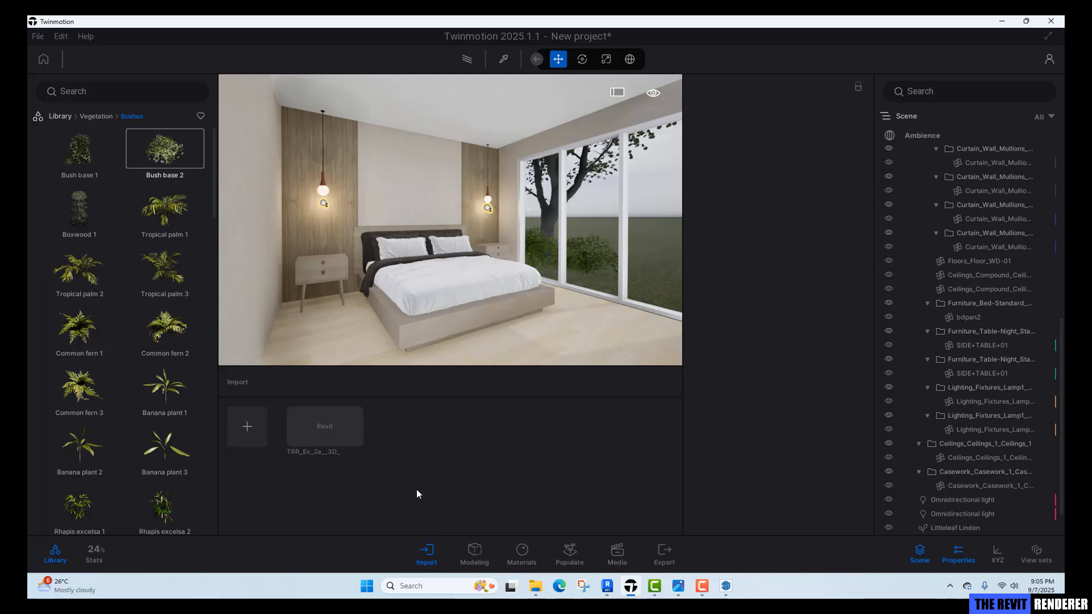
left_click(257, 431)
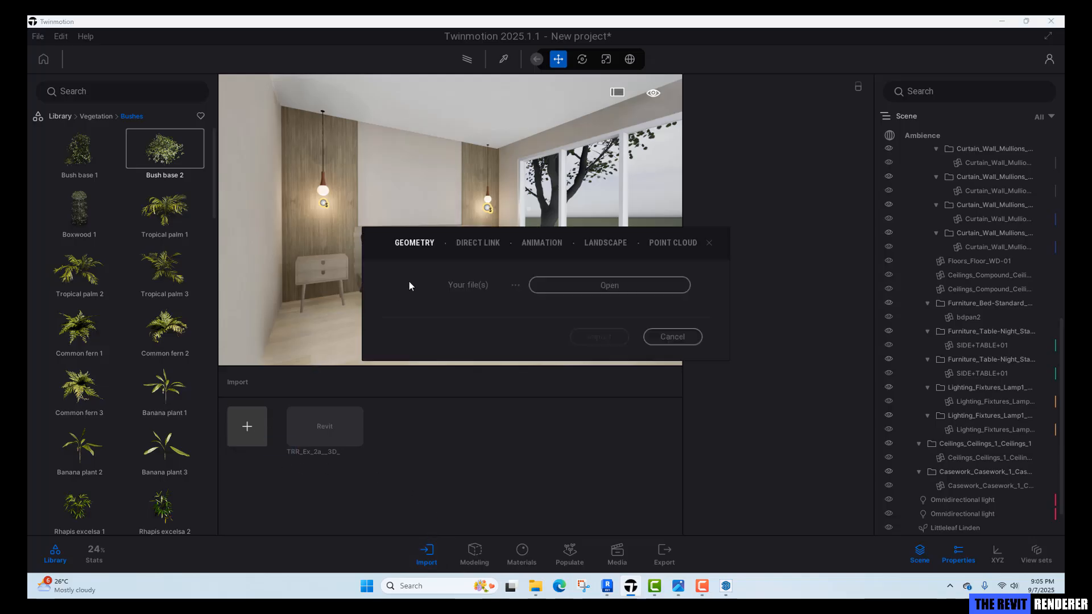
left_click(468, 244)
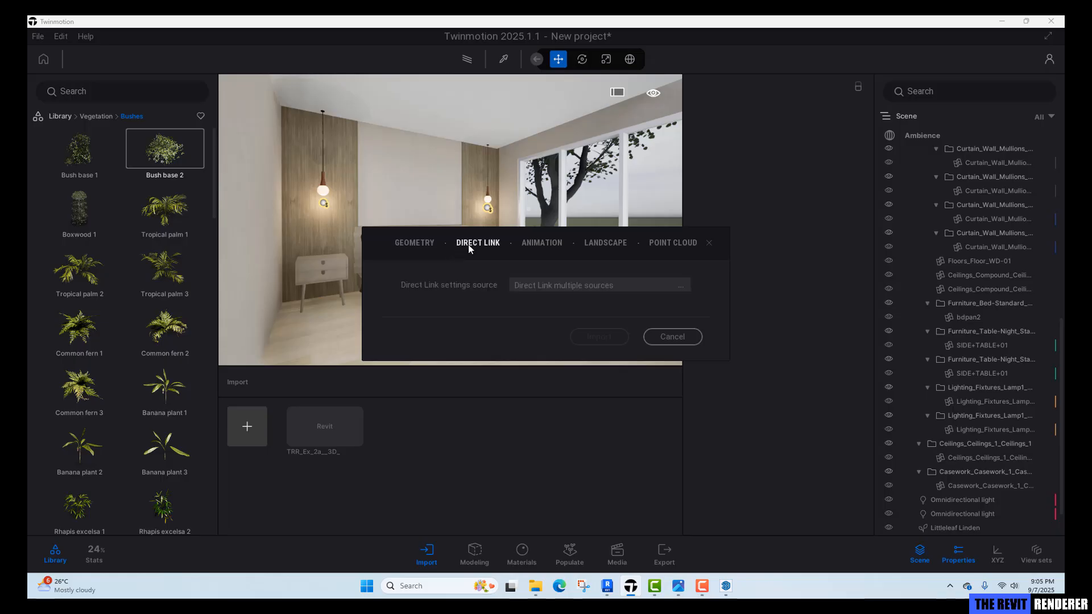
left_click(685, 291)
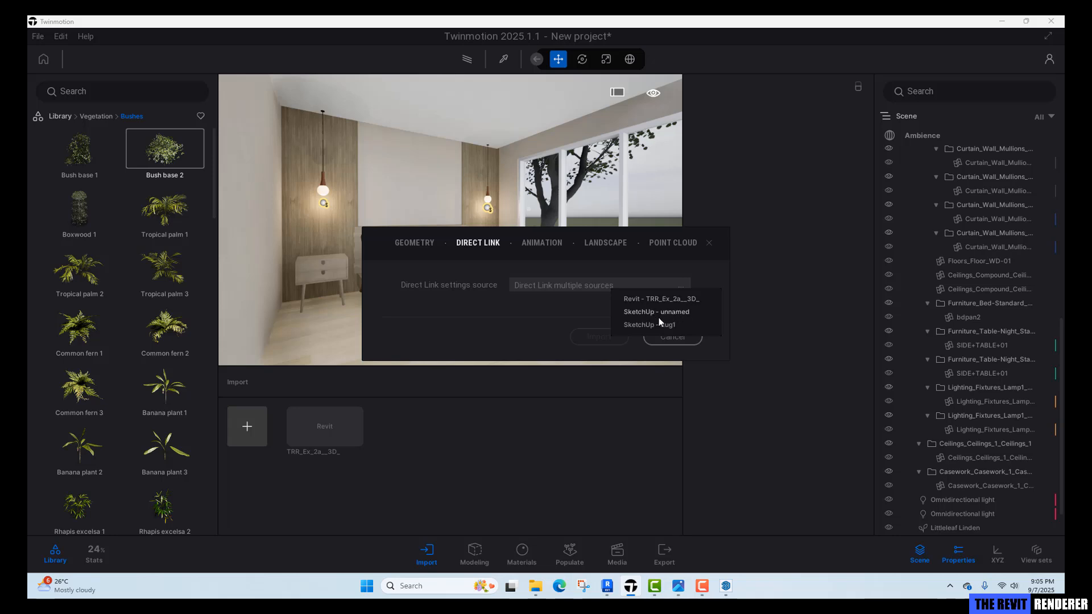
Switch to SketchUp, start a new model, and reopen TRR_Ex_2.skp from the recent files.
left_click(651, 519)
mouse_move(726, 587)
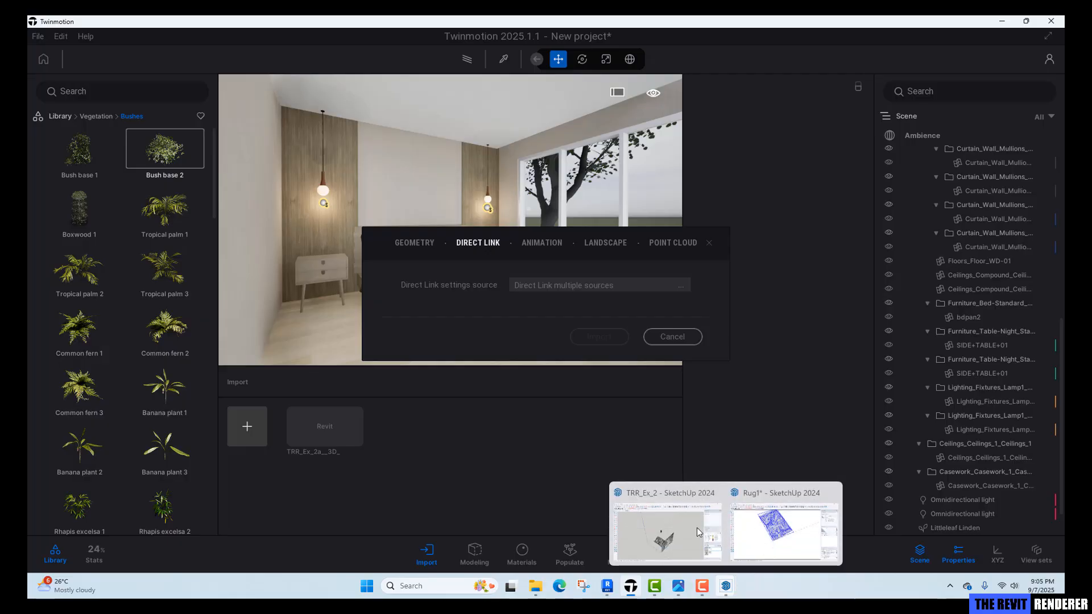
left_click(685, 556)
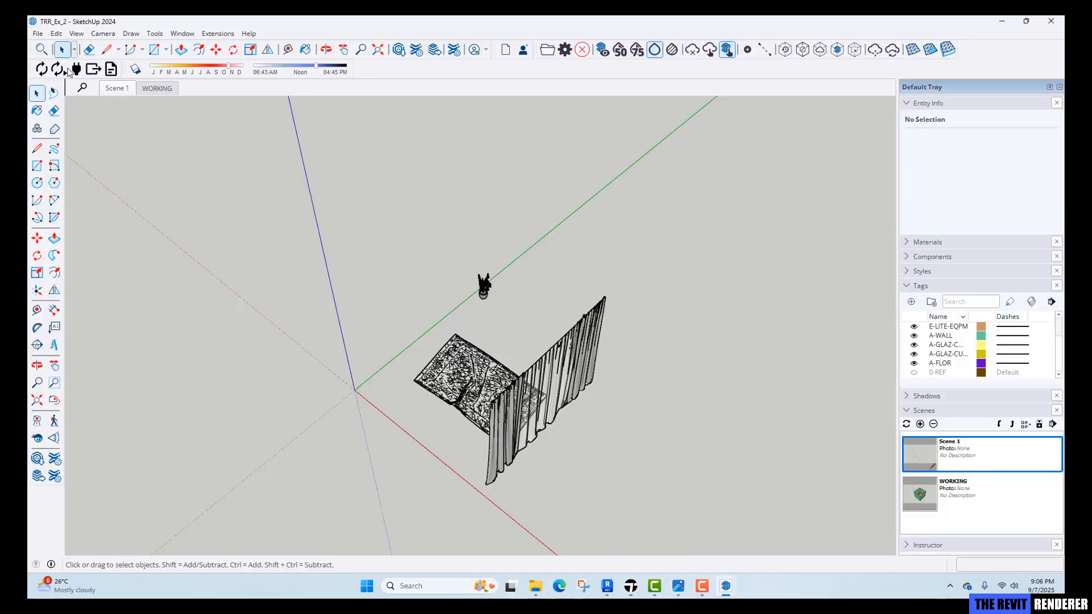
left_click(37, 34)
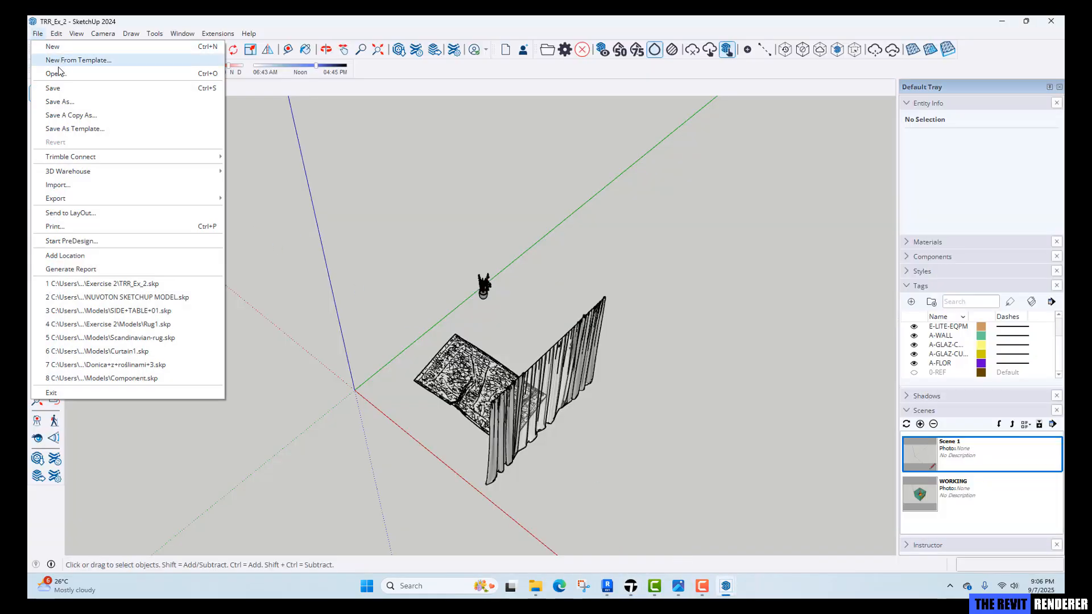
left_click(54, 46)
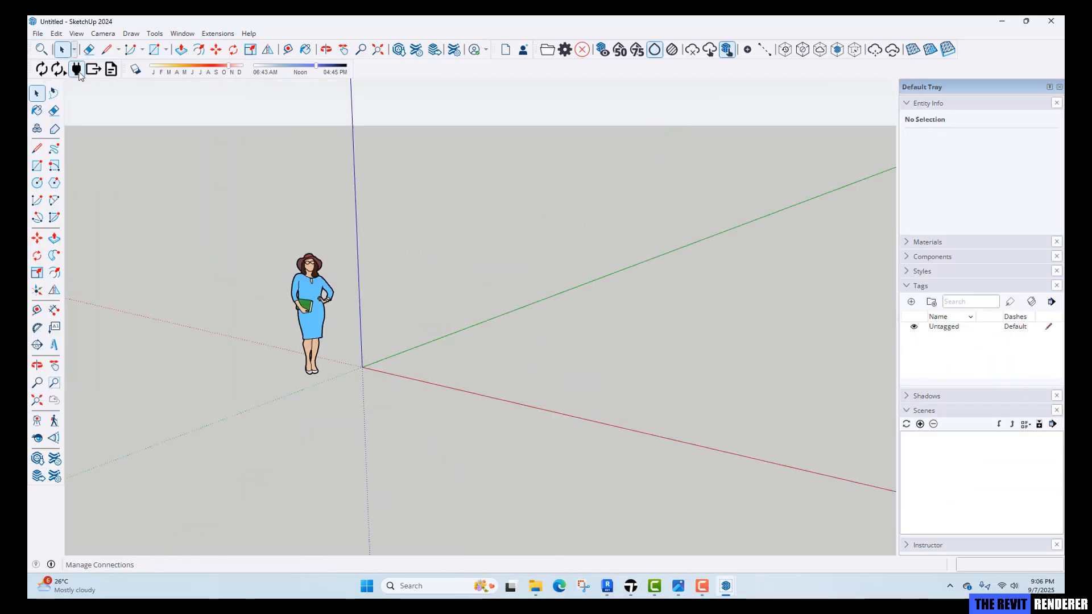
left_click(36, 34)
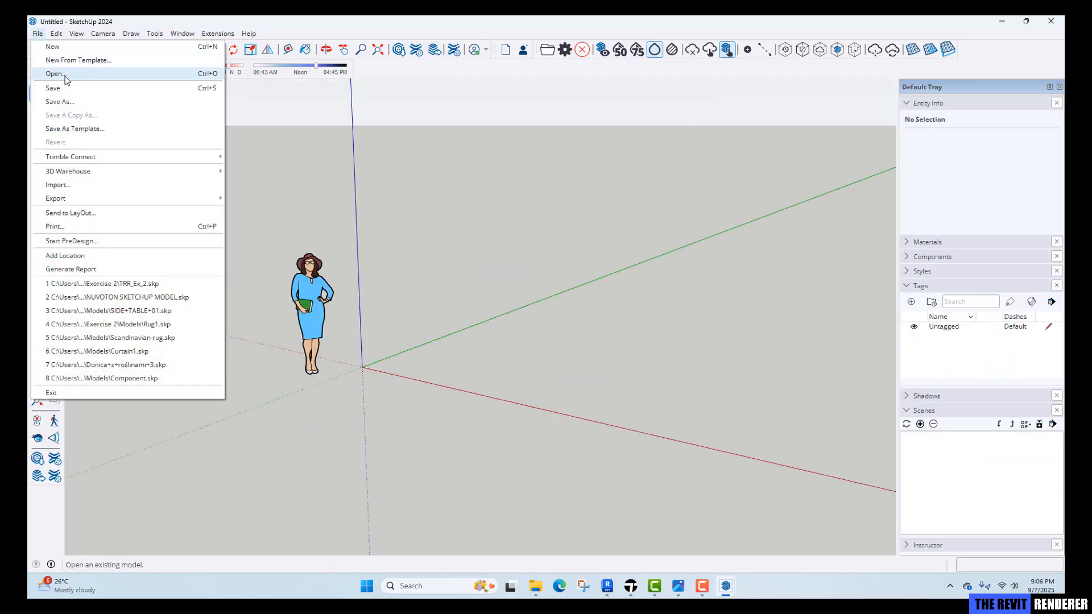
left_click(142, 284)
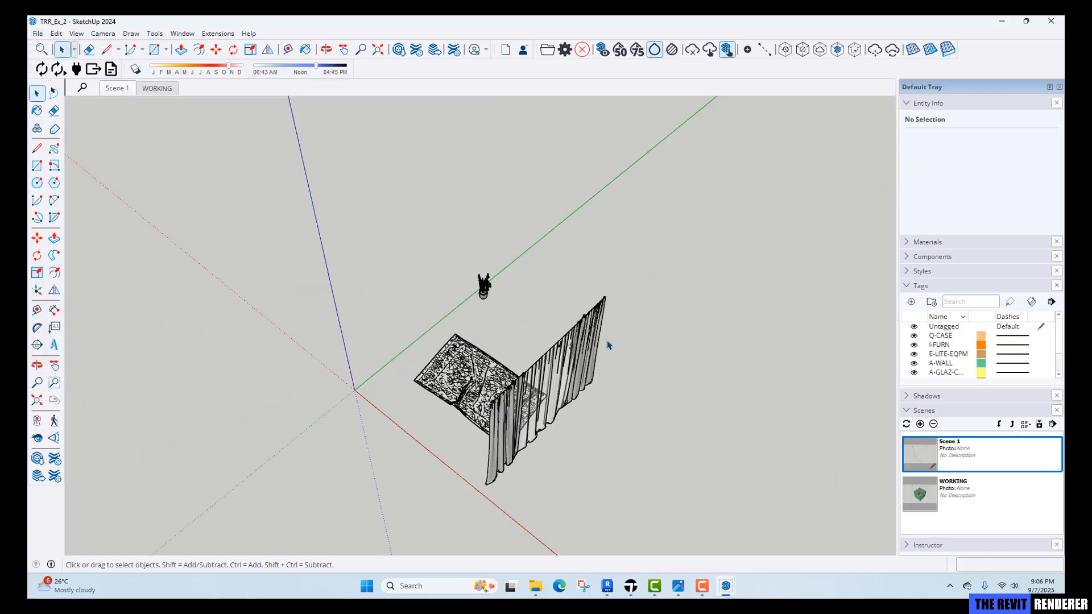
In Twinmotion, Direct Link import SketchUp - TRR_Ex_2 with collapse set to Keep hierarchy.
left_click(631, 586)
left_click(557, 286)
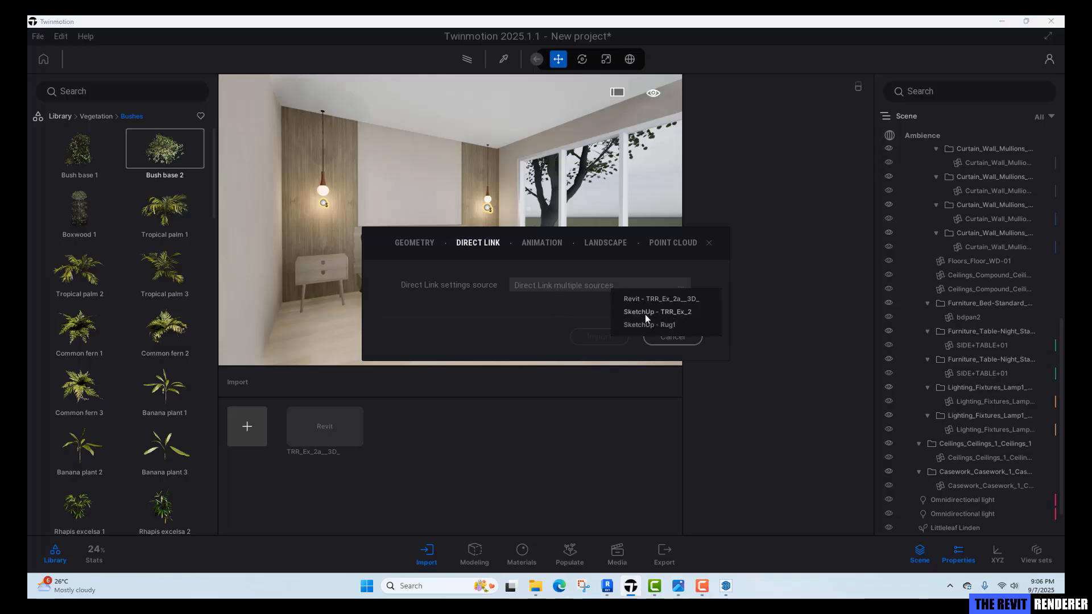
left_click(682, 312)
left_click(530, 344)
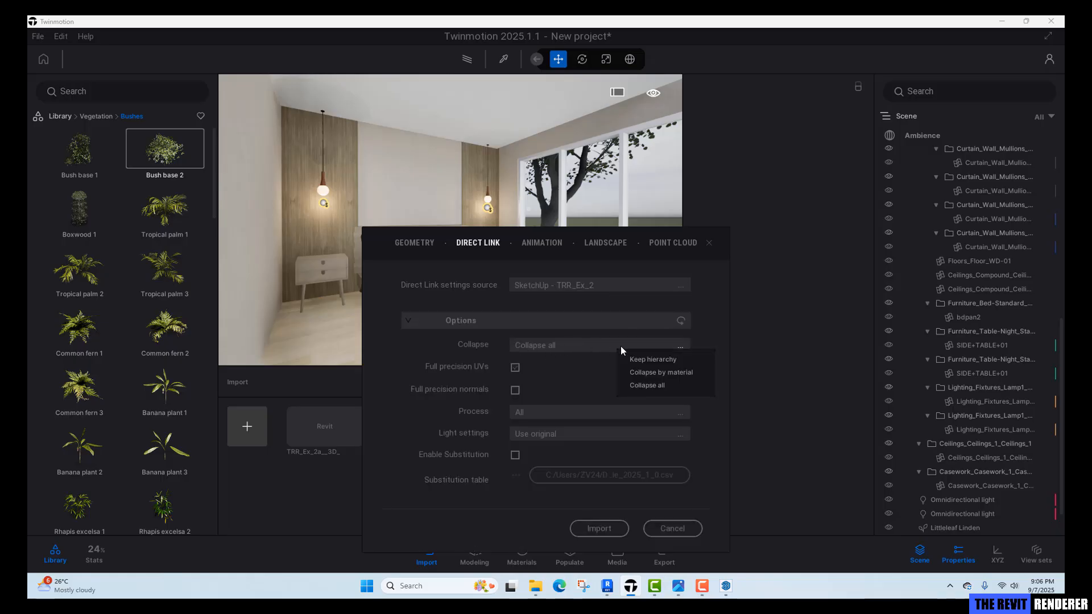
left_click(647, 360)
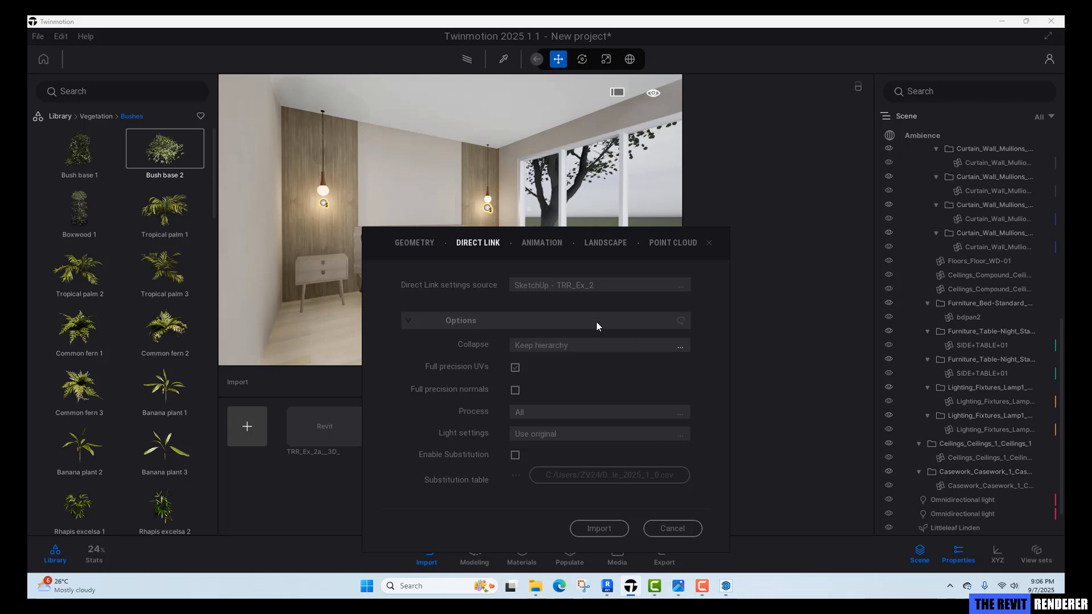
left_click(600, 529)
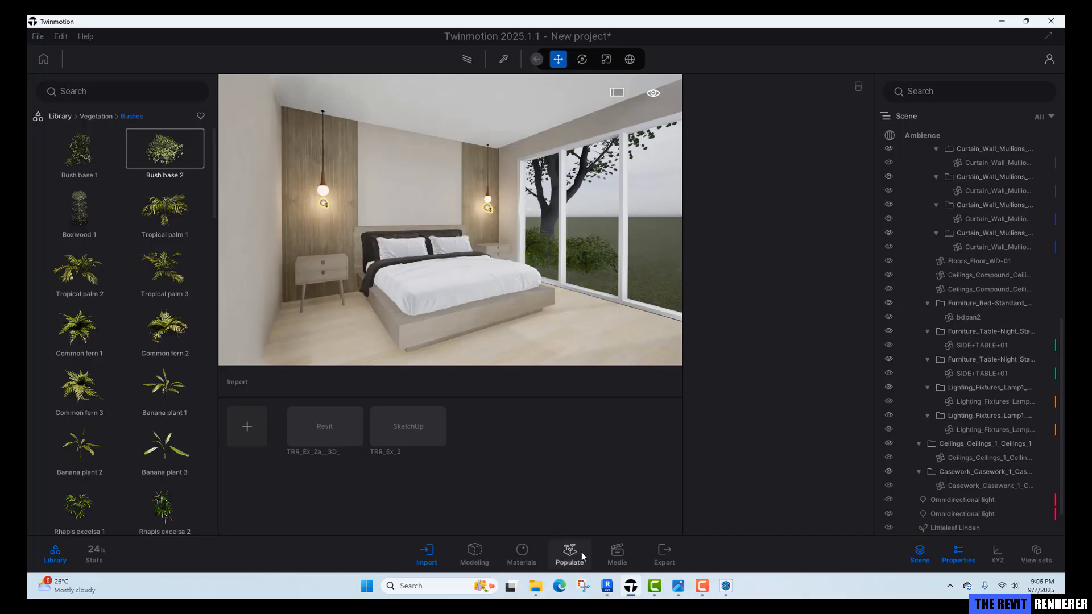
Synchronize the SketchUp model with Direct Link.
mouse_move(726, 591)
left_click(678, 544)
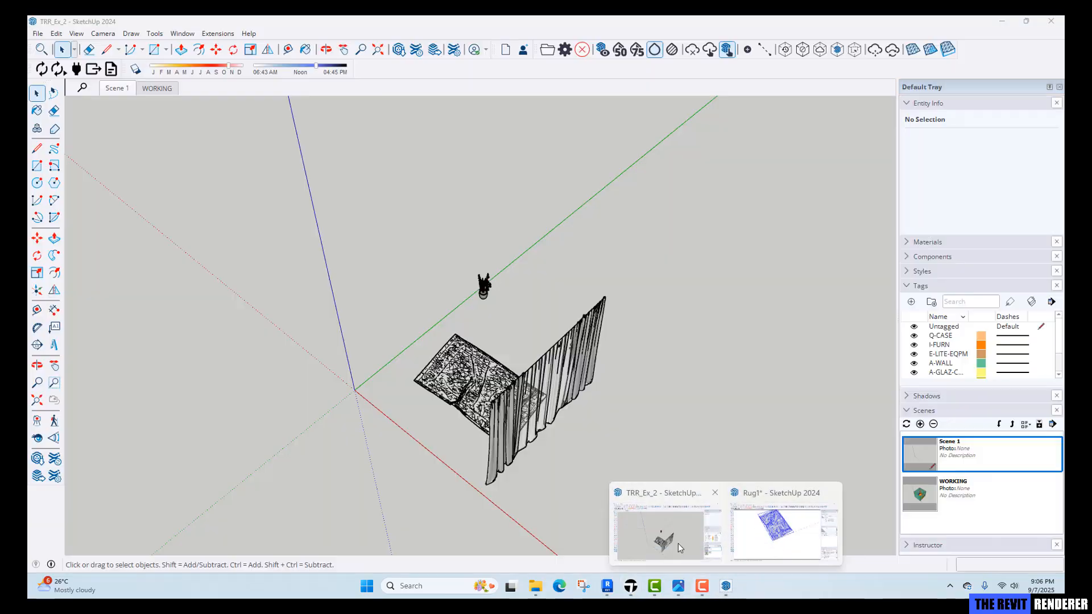
left_click(43, 75)
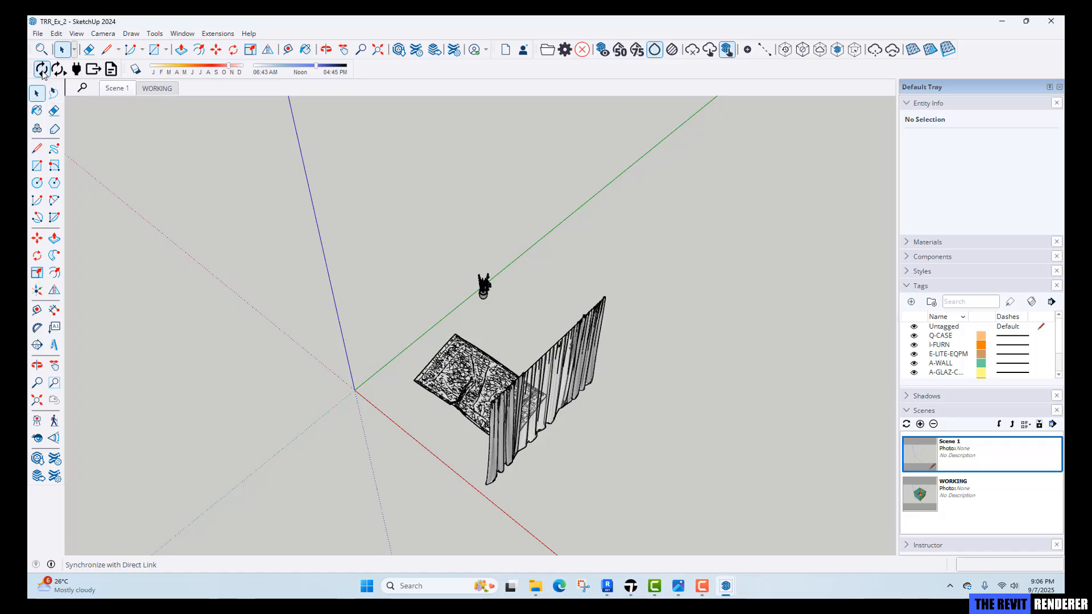
Navigate the Twinmotion viewport to examine the imported rug and curtains.
left_click(635, 586)
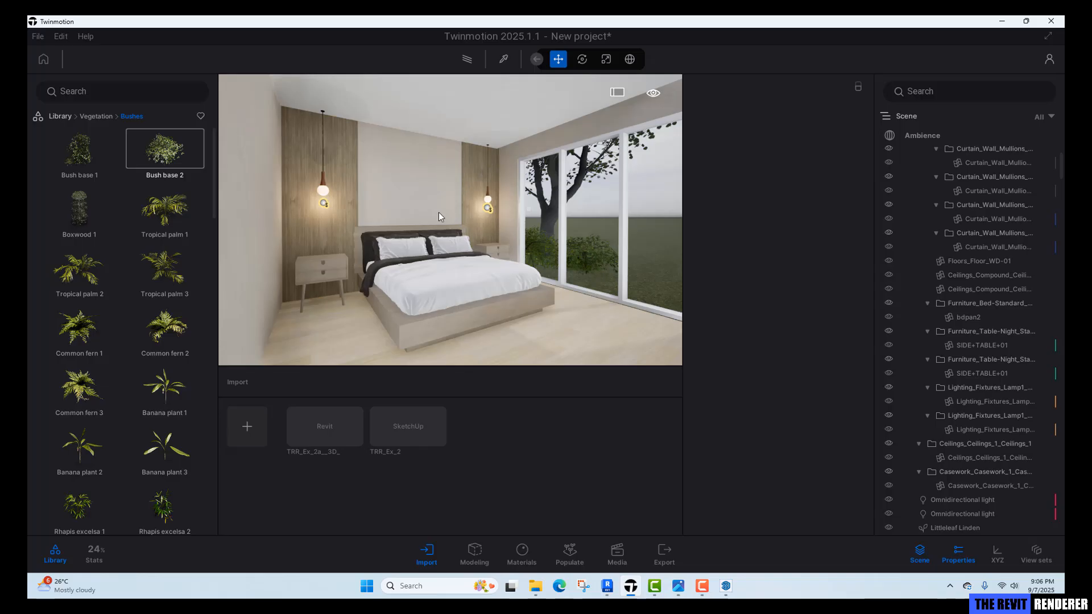
right_click_drag(441, 217, 520, 216)
key("s")
mouse_move(430, 217)
right_mouse_down()
mouse_move(449, 200)
mouse_move(434, 224)
right_mouse_up()
key("d")
key("e")
key("s")
key("w")
key("d")
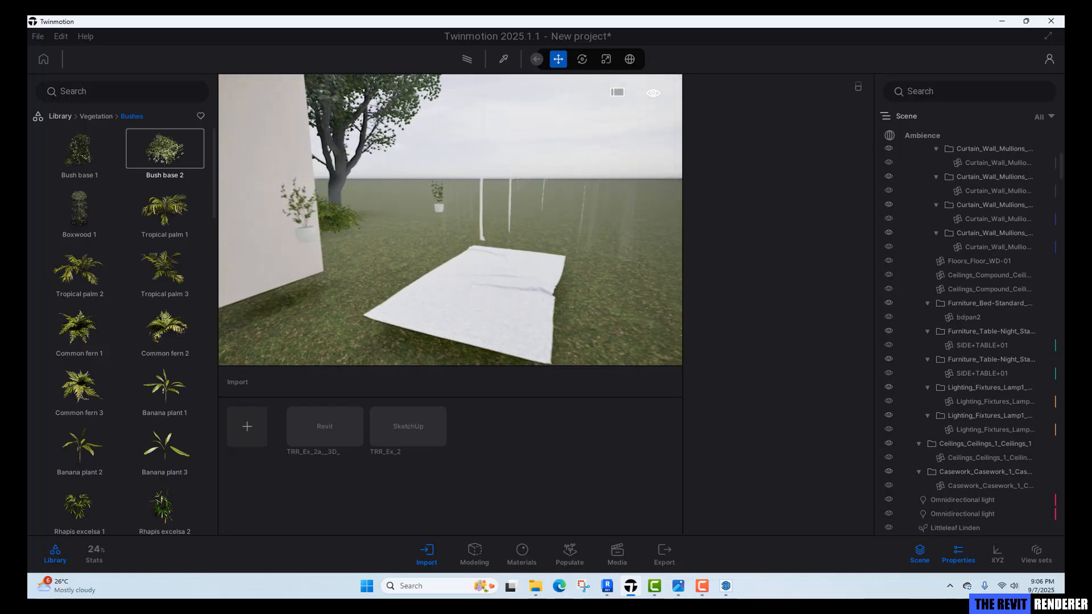
key("s")
Switch to Revit, orbit the 3D view, and start exporting it to CAD format DWG.
mouse_move(604, 590)
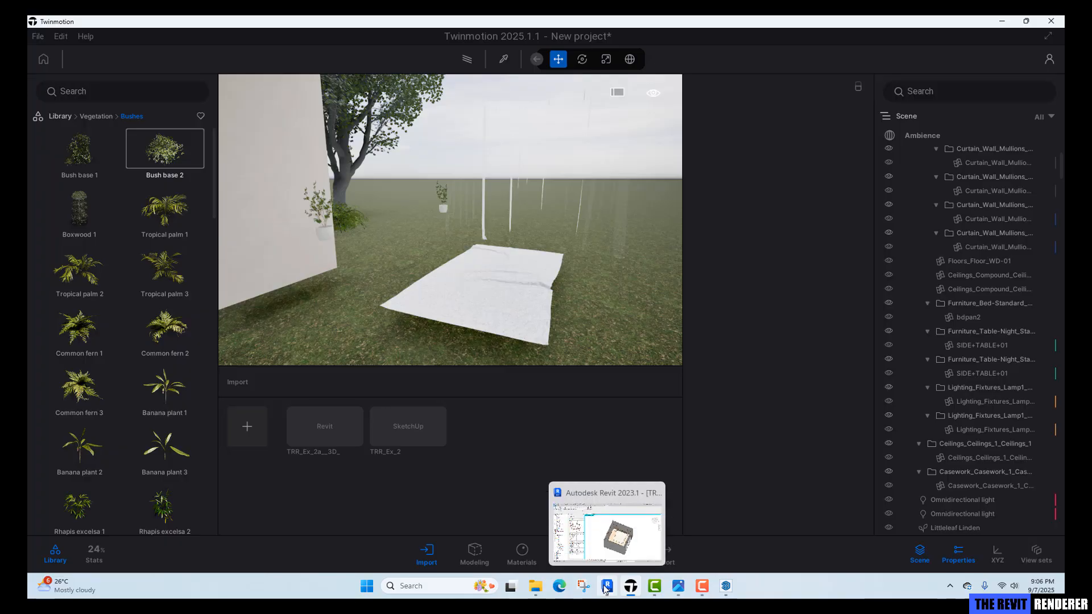
left_click(606, 529)
middle_click_drag(430, 358, 727, 346, "shift")
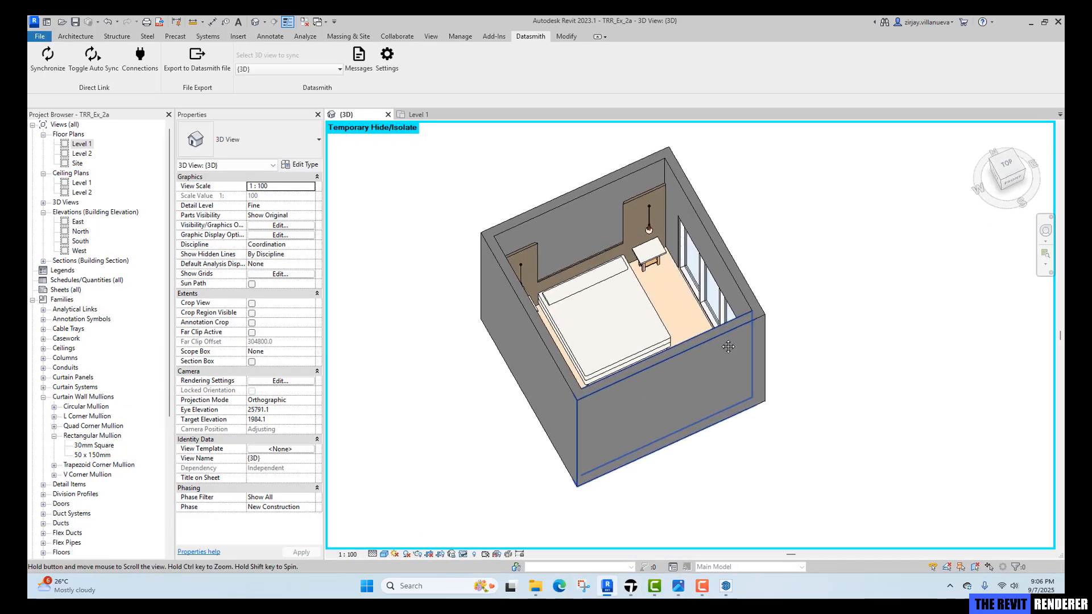
middle_click_drag(626, 284, 639, 303)
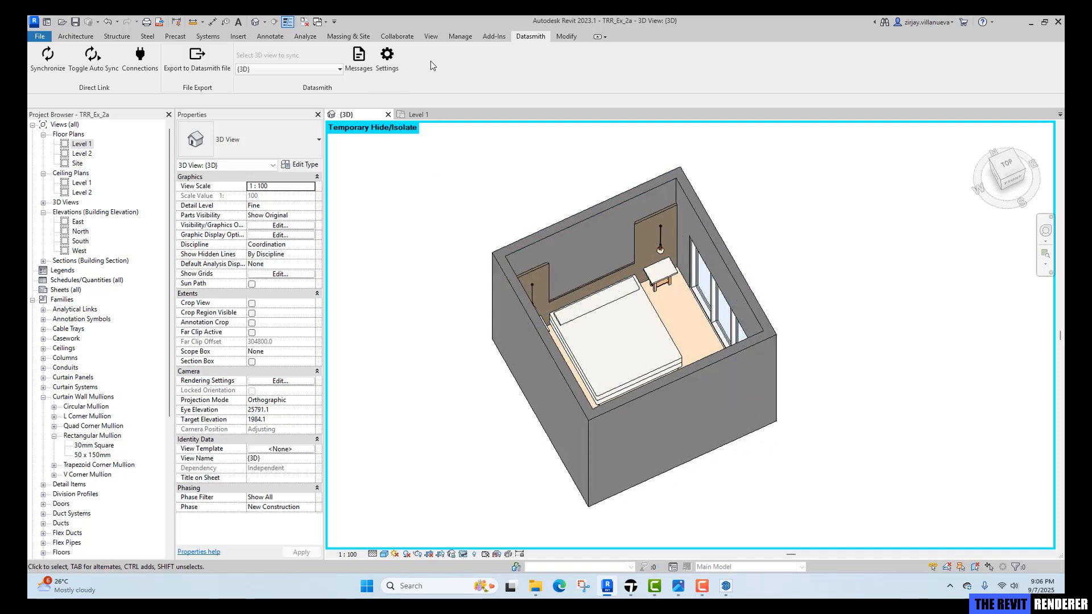
left_click(36, 37)
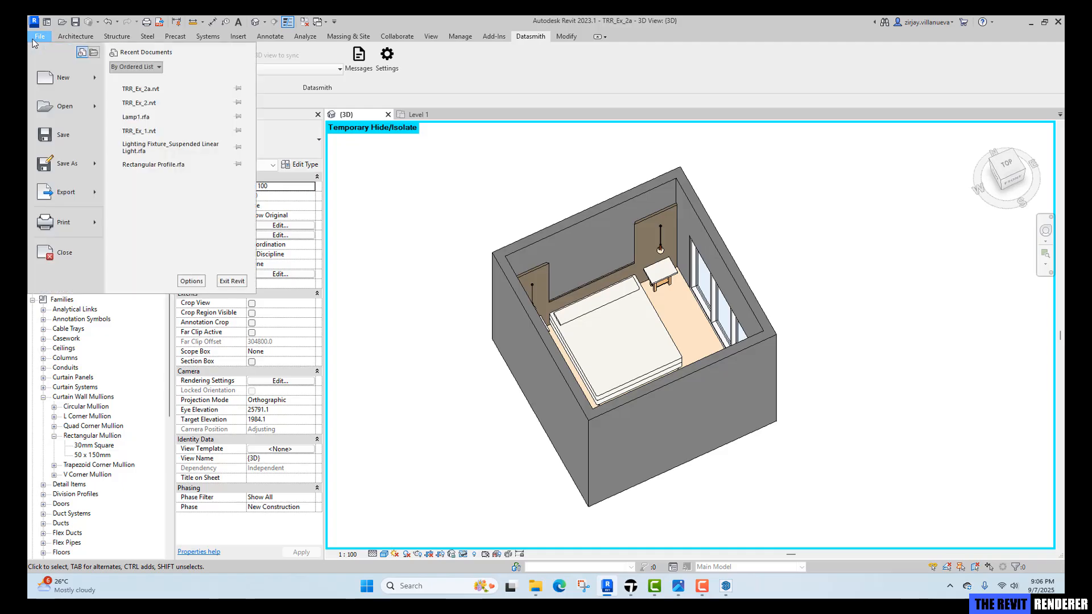
left_click(66, 193)
mouse_move(156, 93)
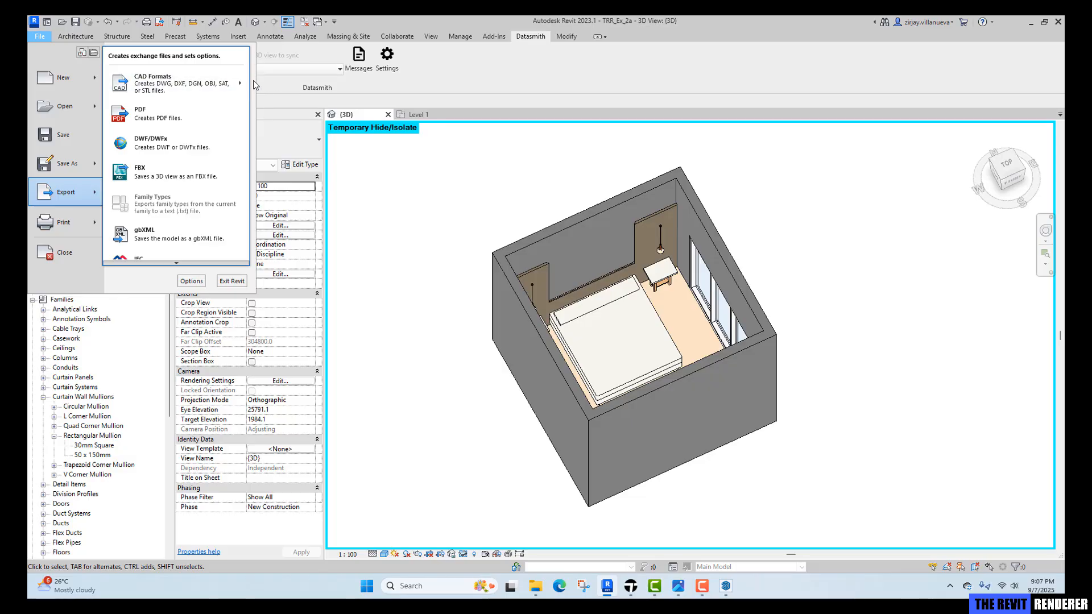
mouse_move(232, 86)
left_click(279, 77)
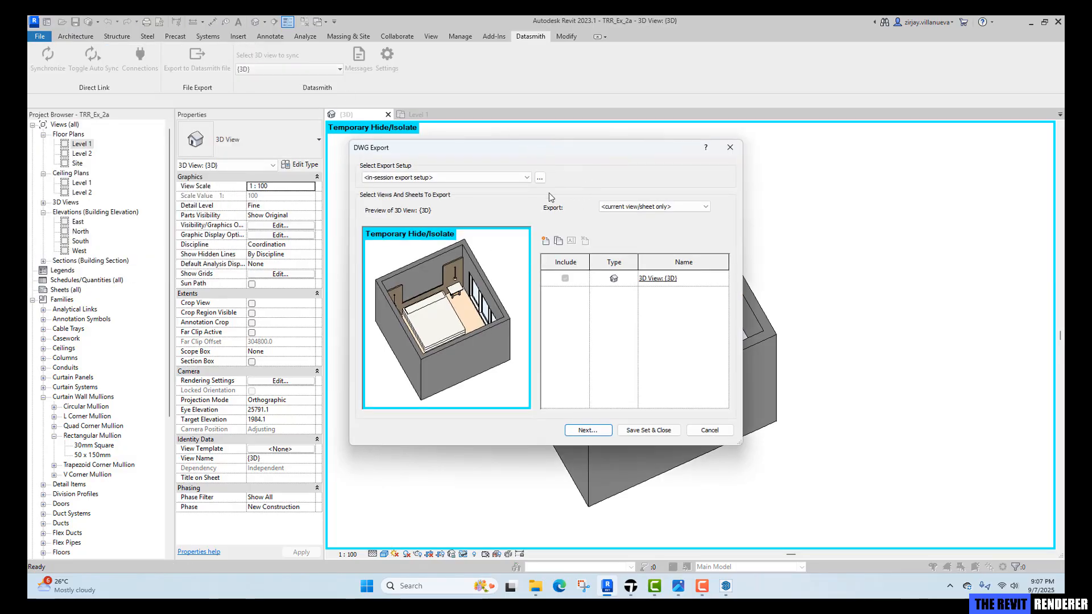
In the DWG export setup, set the coordinate base to Shared Coordinates.
left_click(540, 177)
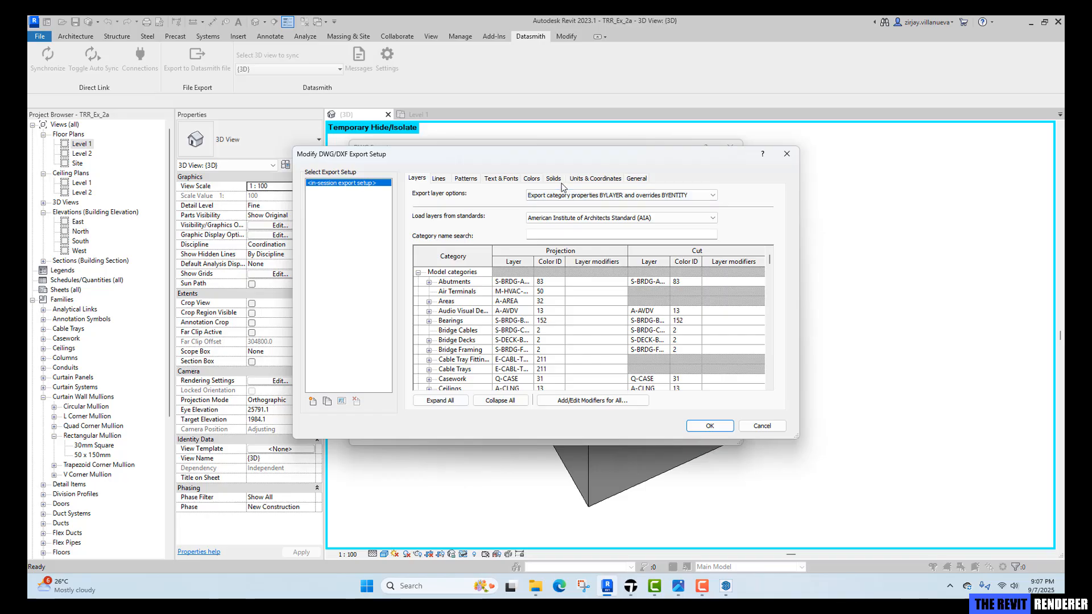
left_click(602, 181)
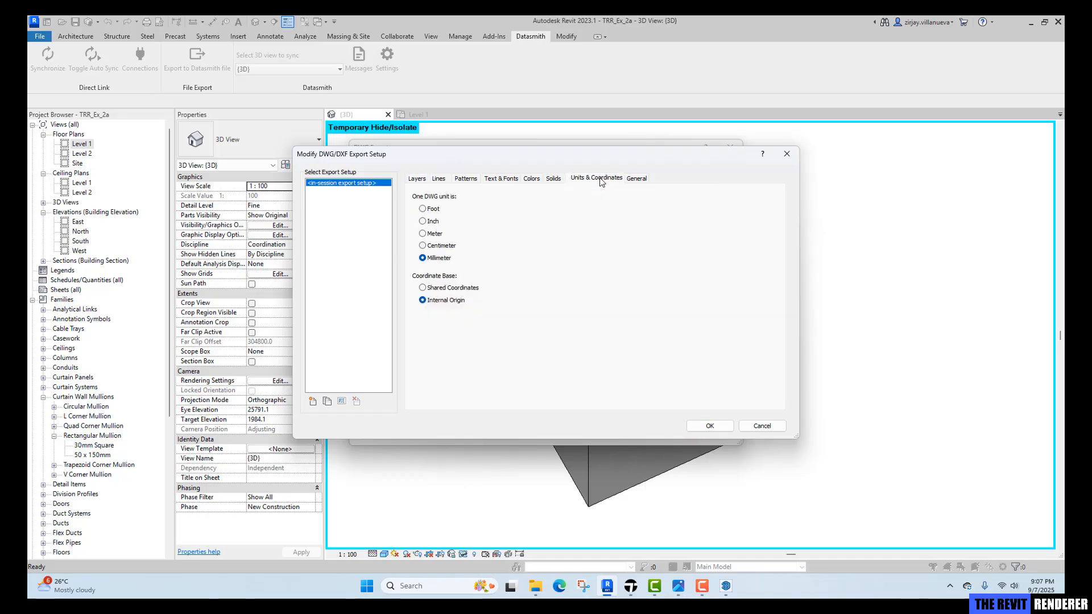
left_click(463, 293)
left_click(637, 178)
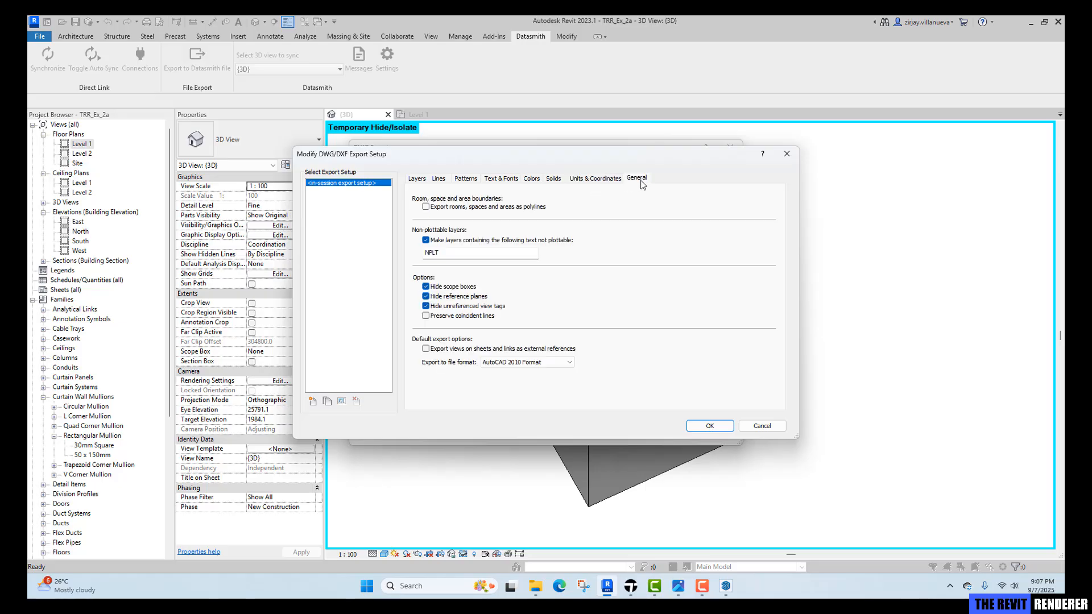
left_click(606, 179)
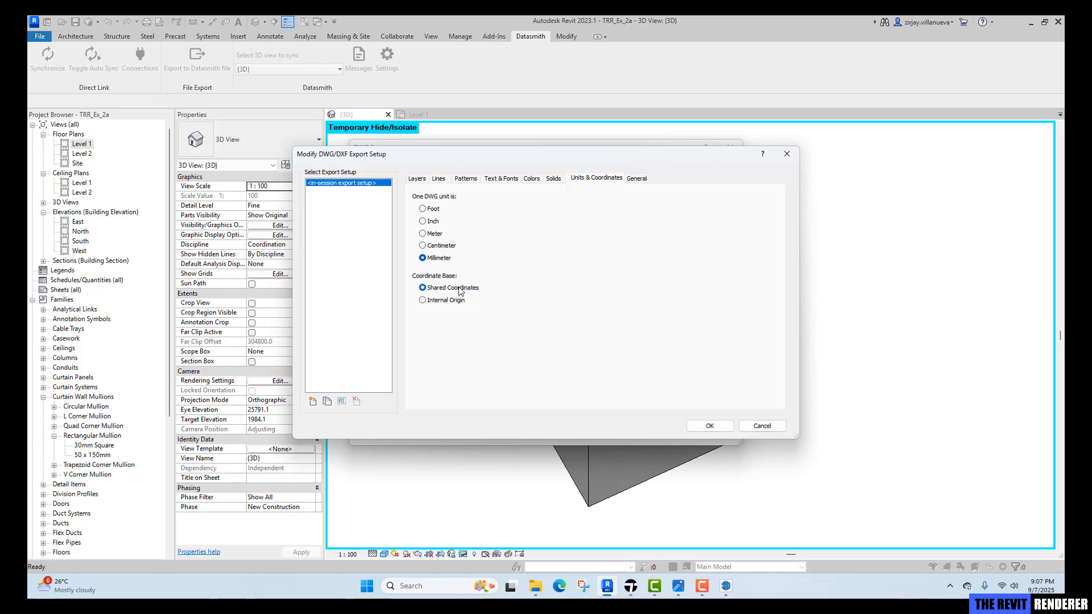
left_click(725, 428)
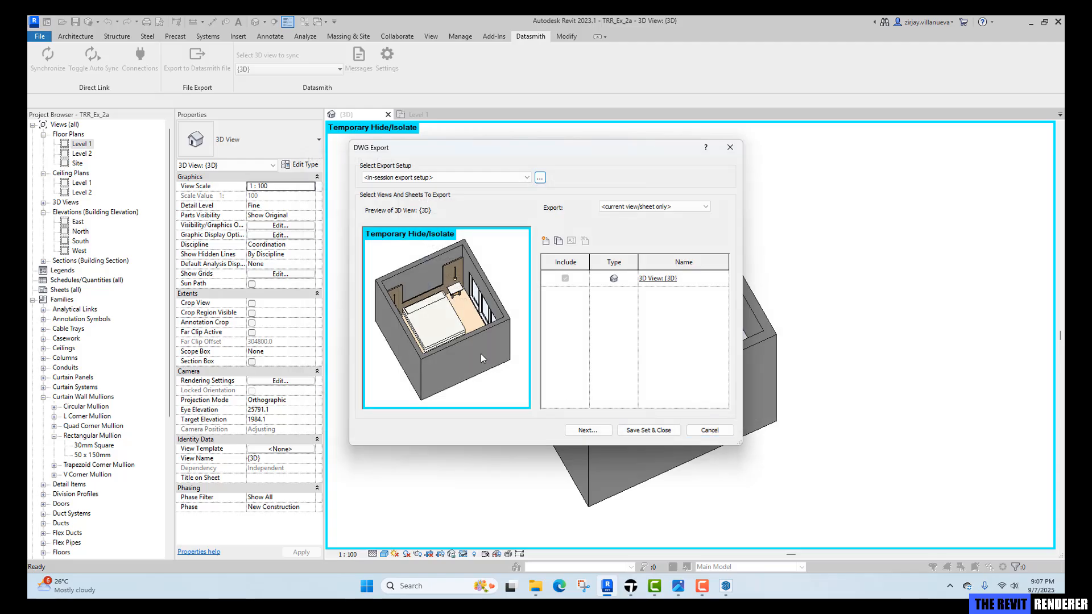
Export the 3D view as DWG file TRR_Ex_2_ref2 into the Models folder, leaving Temporary Hide/Isolate mode on.
left_click(574, 429)
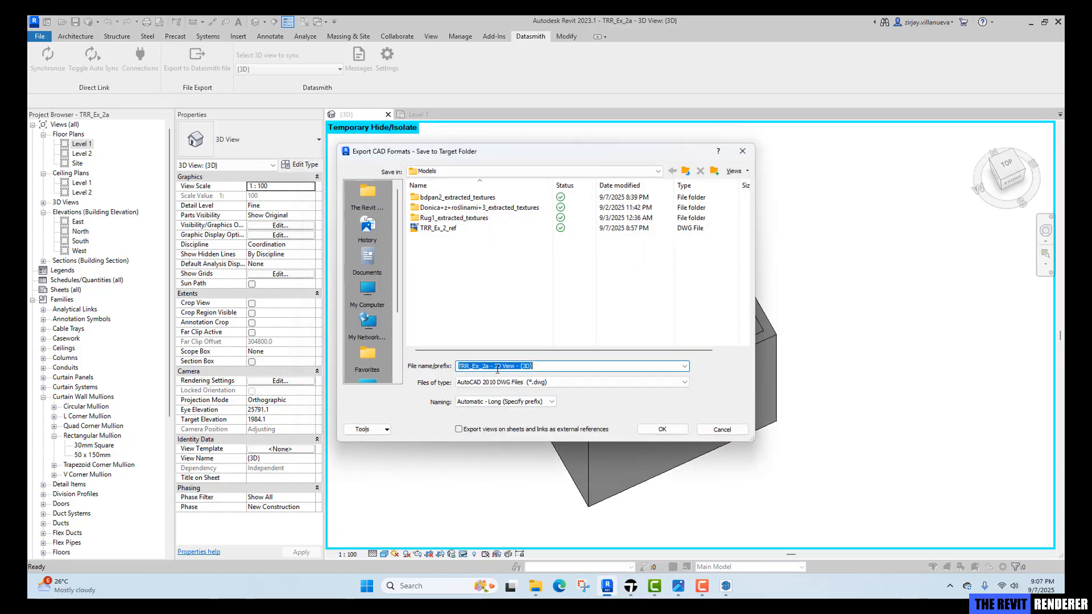
left_click(438, 228)
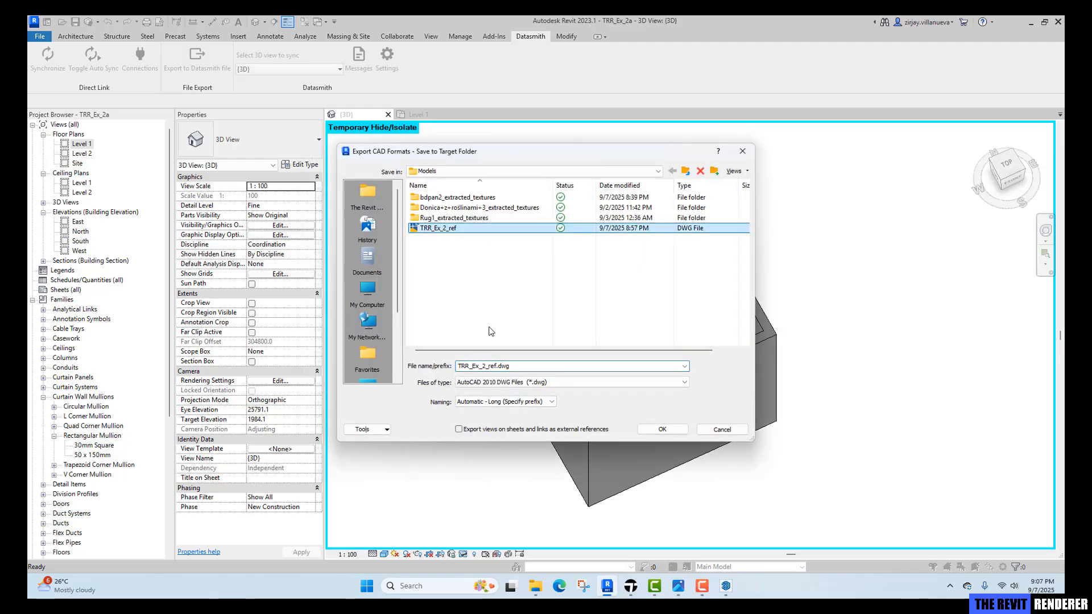
left_click(497, 366)
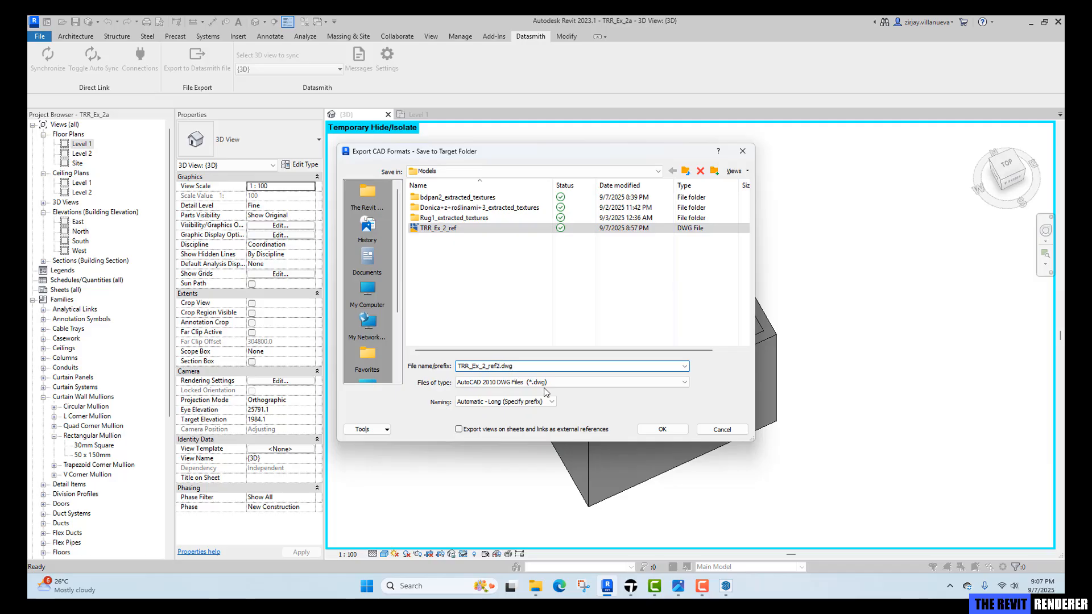
left_click(662, 429)
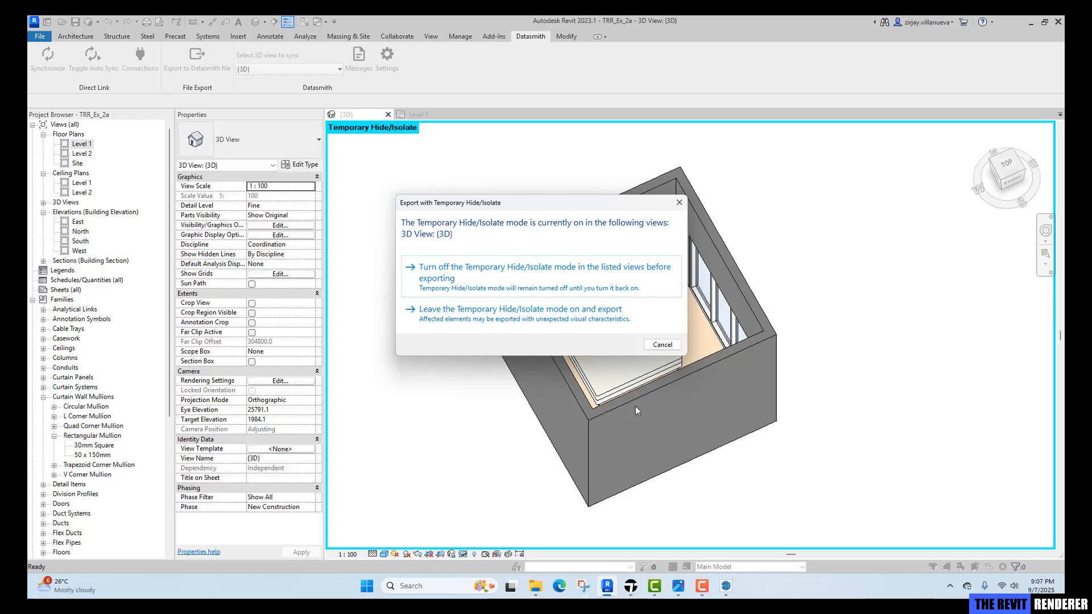
left_click(462, 314)
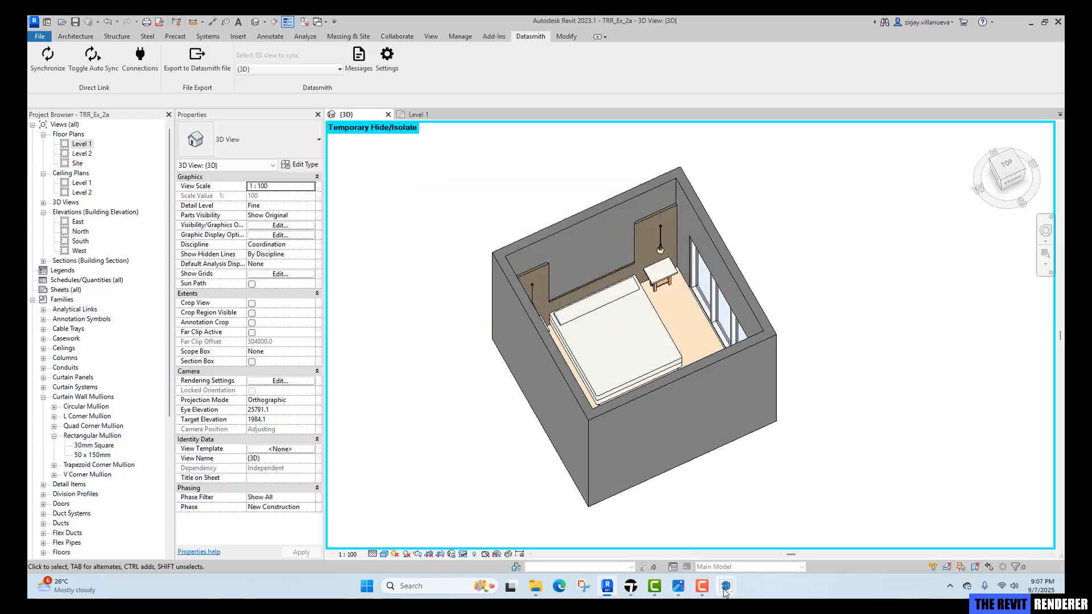
Switch to SketchUp and activate the WORKING scene.
mouse_move(725, 592)
left_click(687, 539)
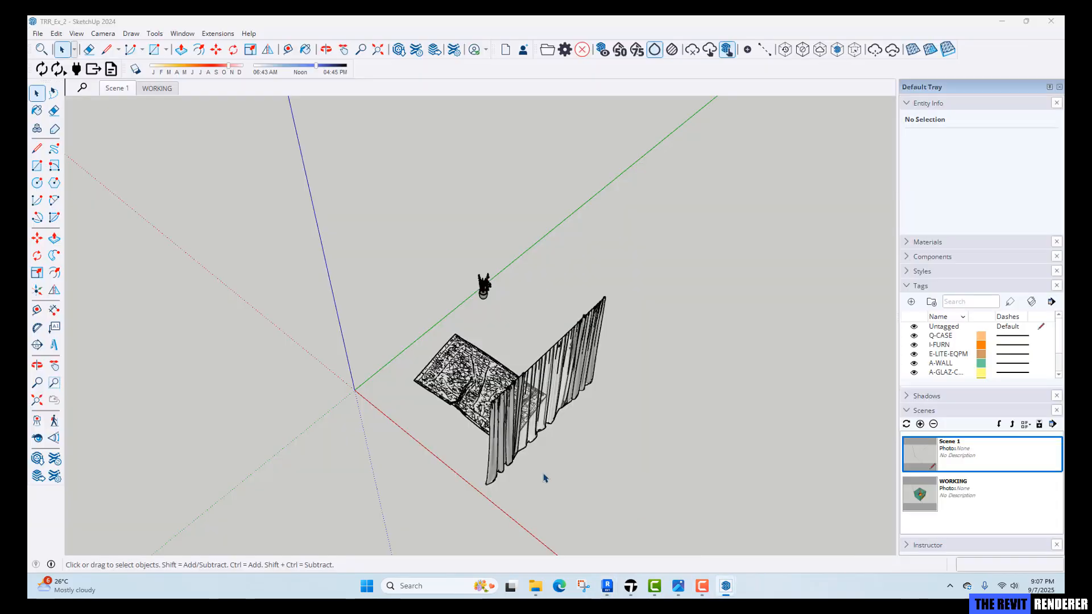
left_click(157, 88)
mouse_move(397, 347)
middle_mouse_down()
mouse_move(684, 412)
mouse_move(413, 341)
middle_mouse_up()
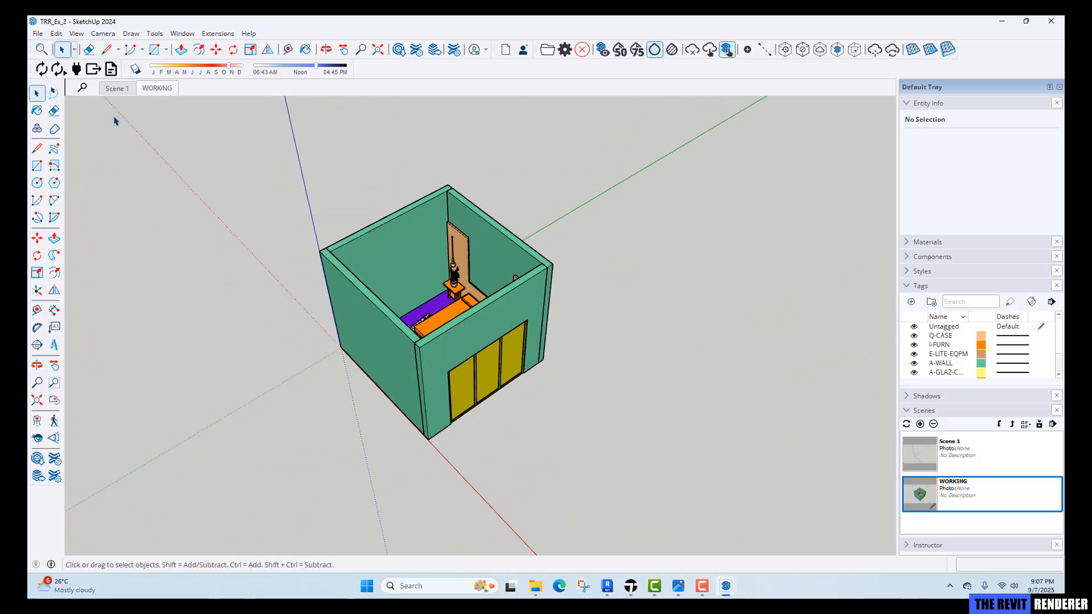
Import TRR_Ex_2_ref2.dwg from the Models folder into the SketchUp model.
left_click(37, 33)
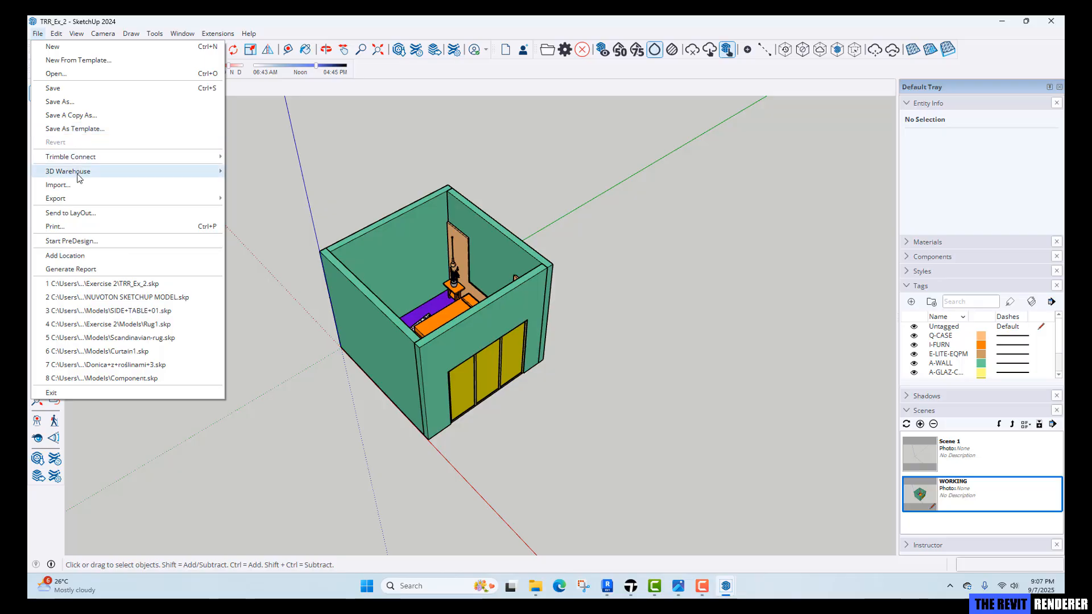
left_click(73, 185)
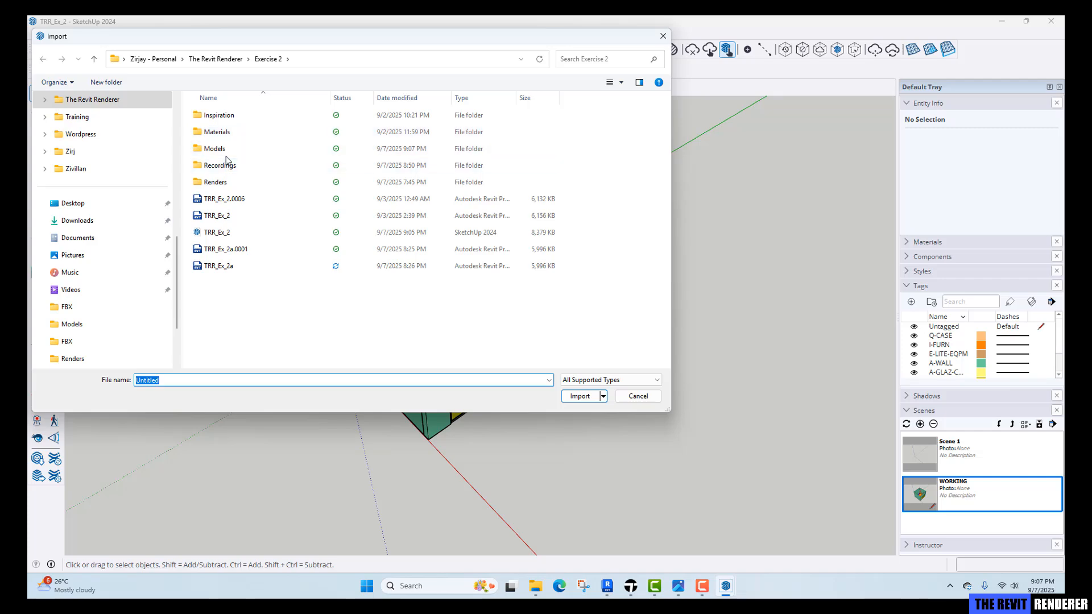
double_click(226, 149)
left_click(226, 269)
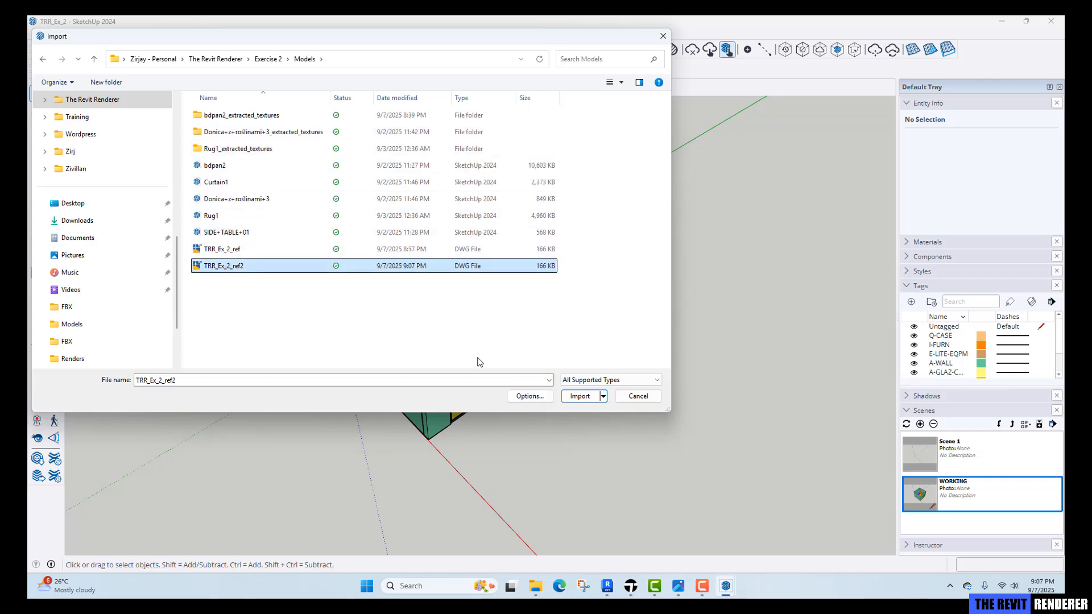
left_click(575, 396)
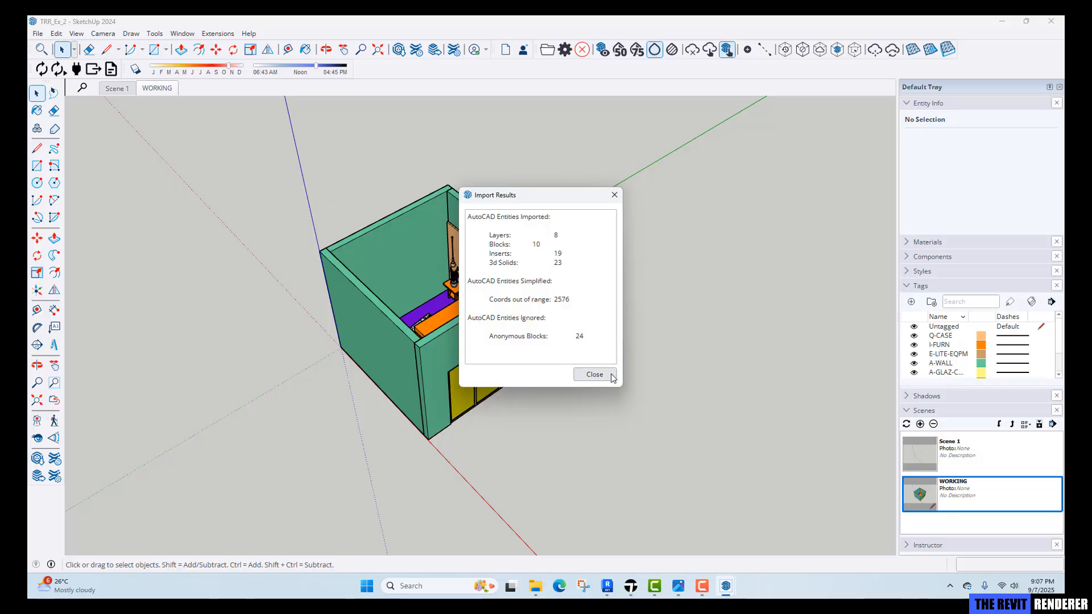
left_click(594, 374)
Examine the imported DWG bedroom alongside the rug and curtains in the WORKING scene.
scroll(563, 348, "down", 5)
middle_click_drag(568, 352, 643, 312)
scroll(574, 336, "down", 10)
mouse_move(558, 361)
middle_mouse_down()
mouse_move(464, 202)
mouse_move(334, 139)
middle_mouse_up()
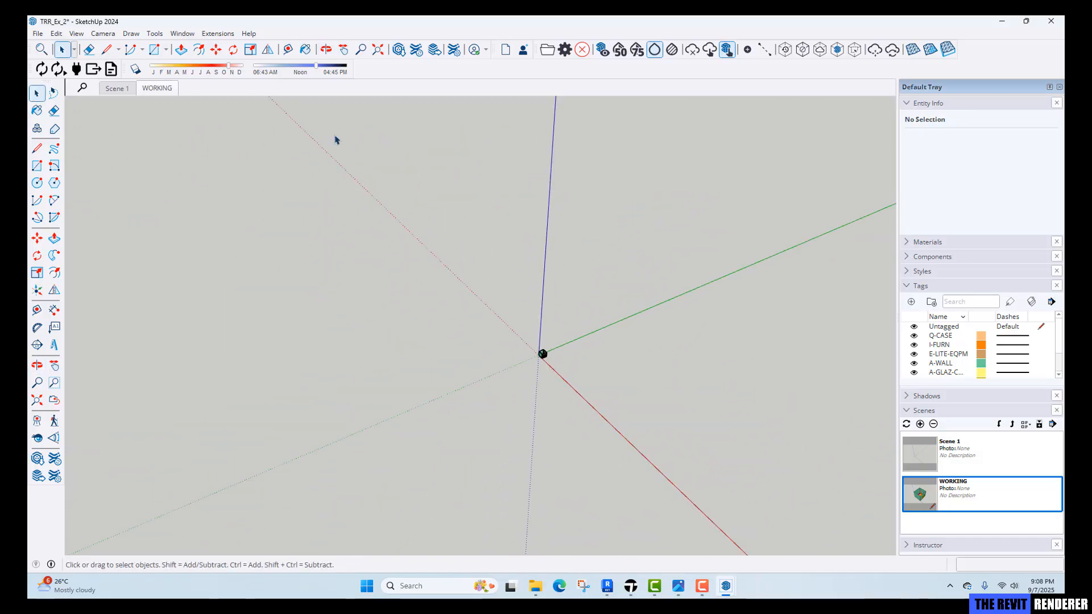
left_click(156, 89)
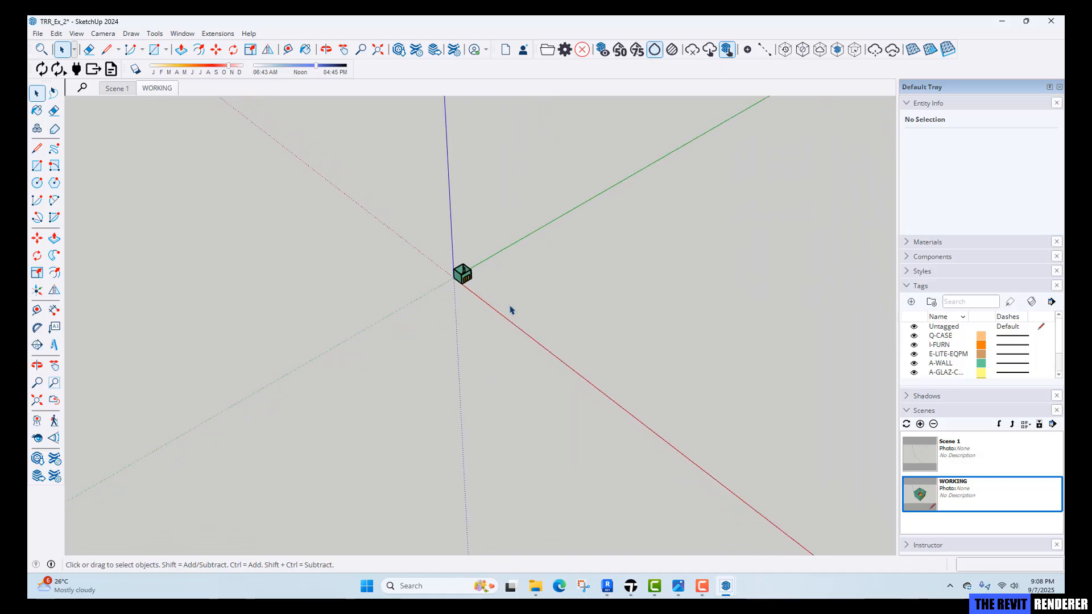
left_click(550, 344)
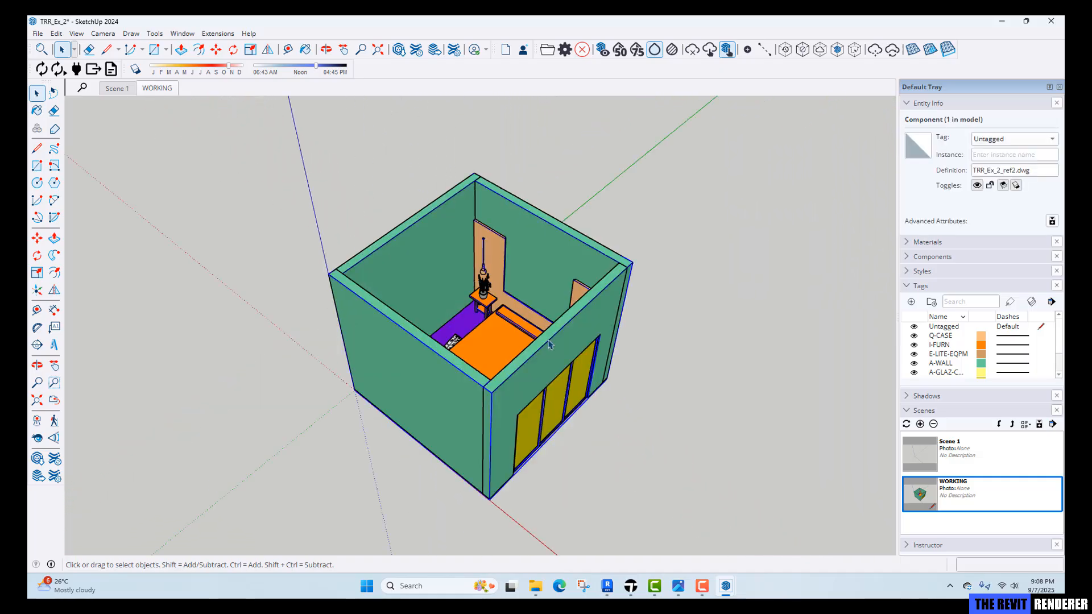
middle_click_drag(494, 348, 661, 371)
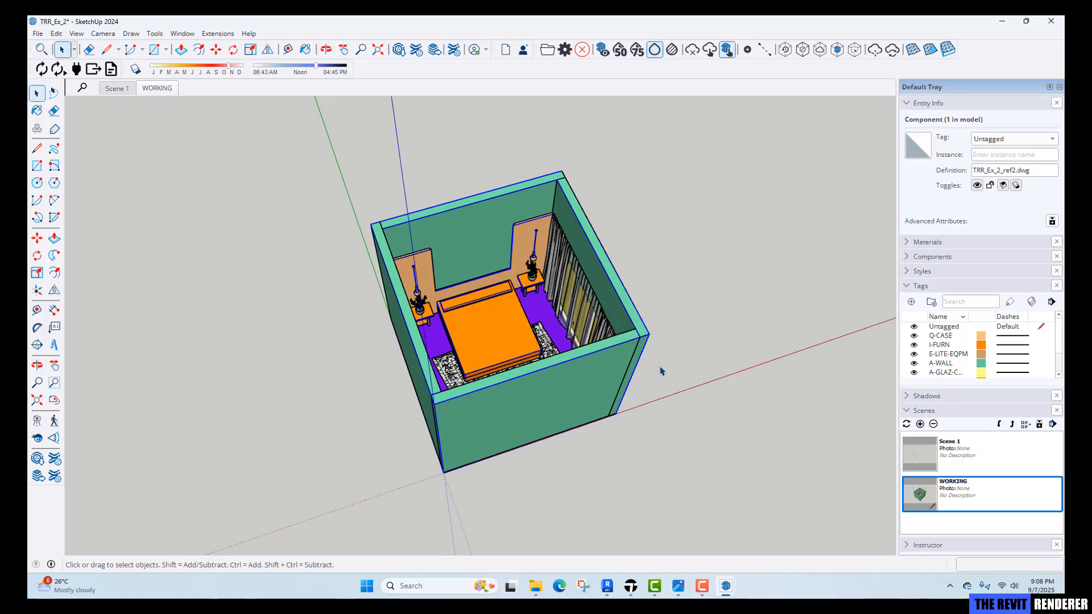
left_click(639, 366)
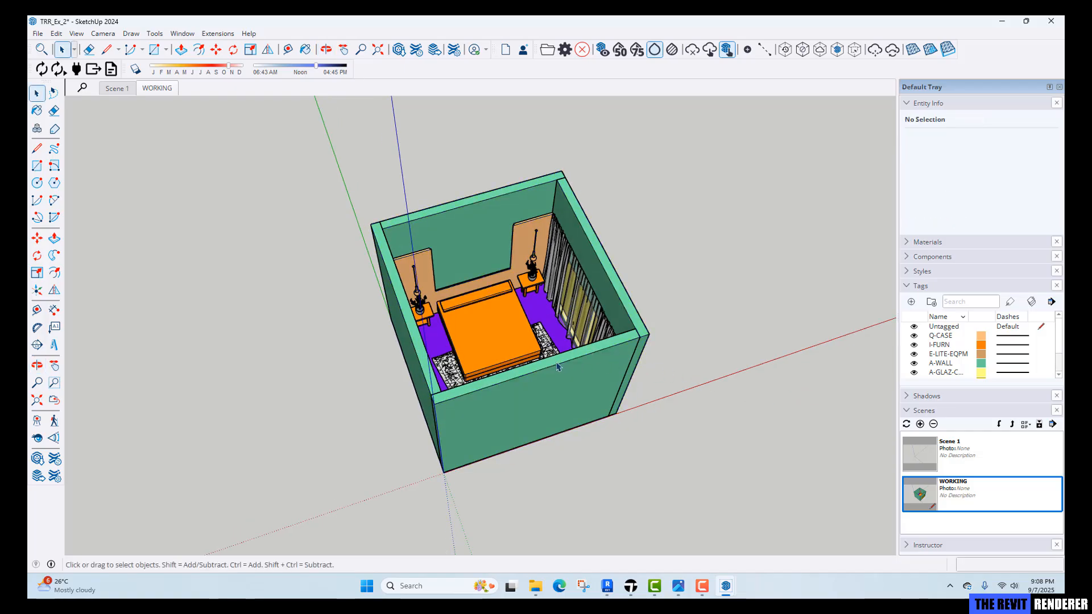
middle_click_drag(558, 368, 448, 378)
left_click_drag(447, 378, 536, 406)
key("space")
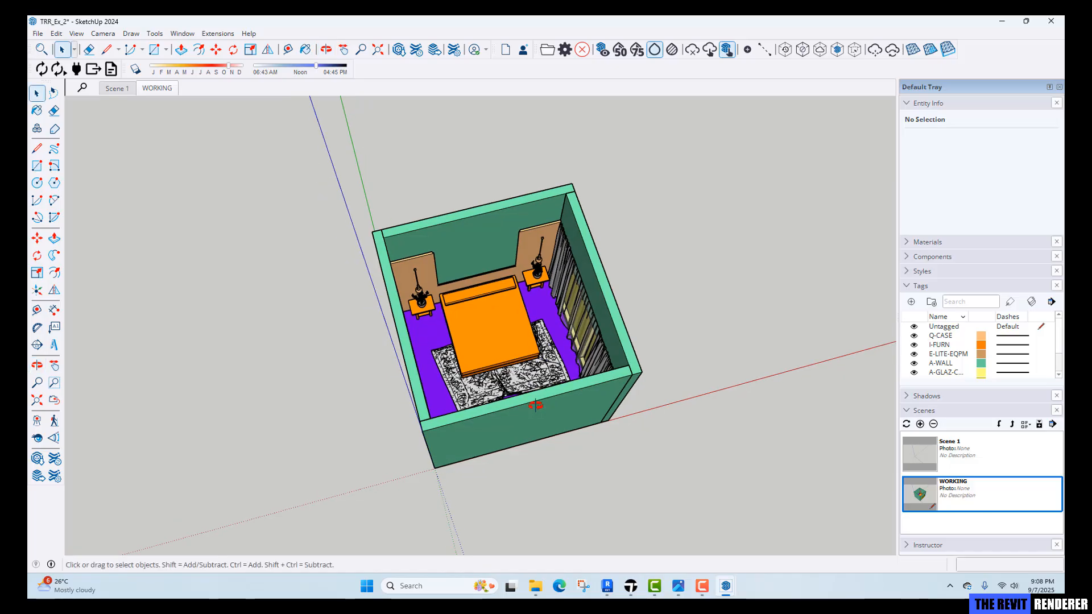
Switch to Twinmotion and inspect the SketchUp import's Direct Link options in the viewport.
left_click(630, 586)
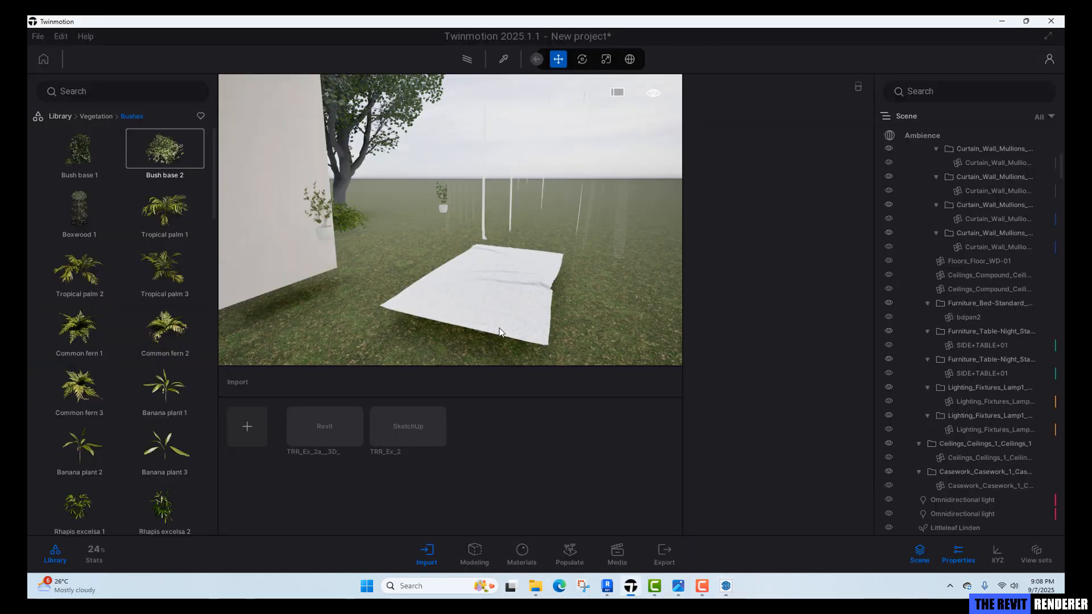
mouse_move(479, 310)
right_mouse_down()
mouse_move(336, 287)
mouse_move(412, 307)
mouse_move(284, 300)
mouse_move(313, 302)
right_mouse_up()
key("w")
key("s")
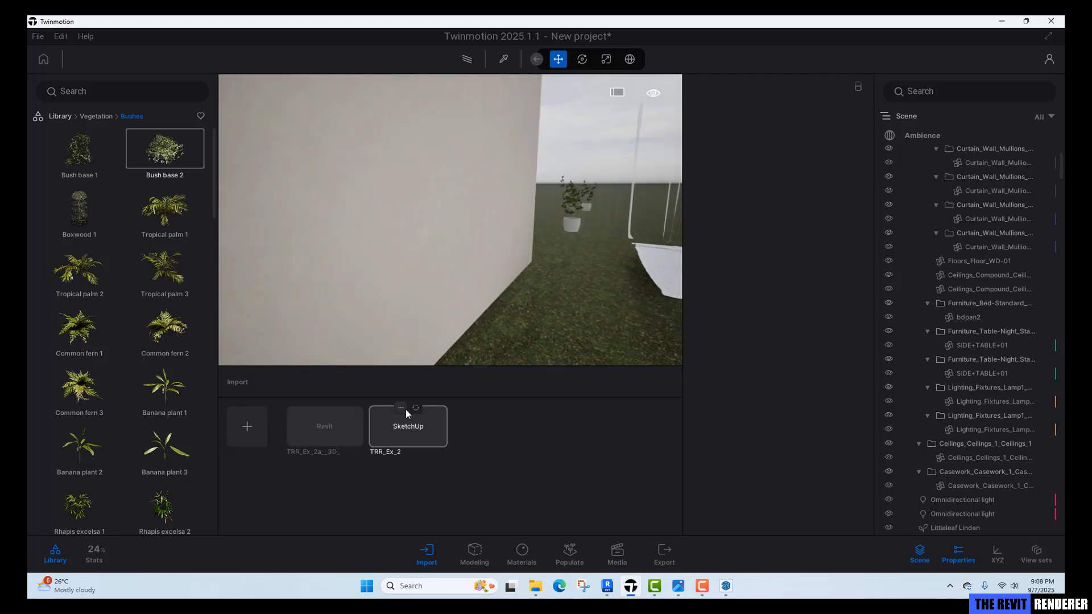
left_click(401, 408)
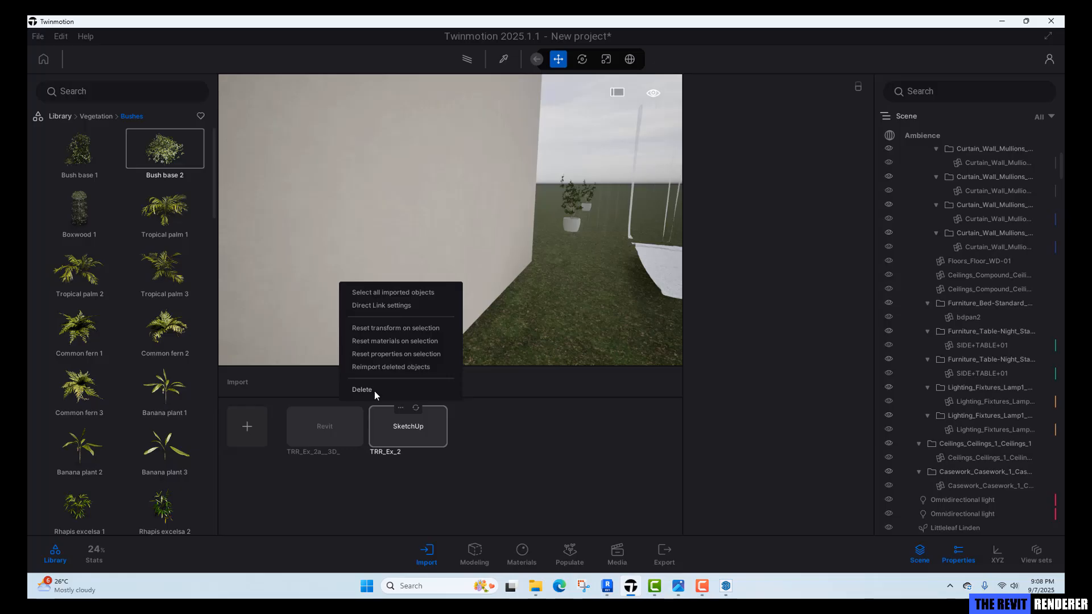
mouse_move(725, 586)
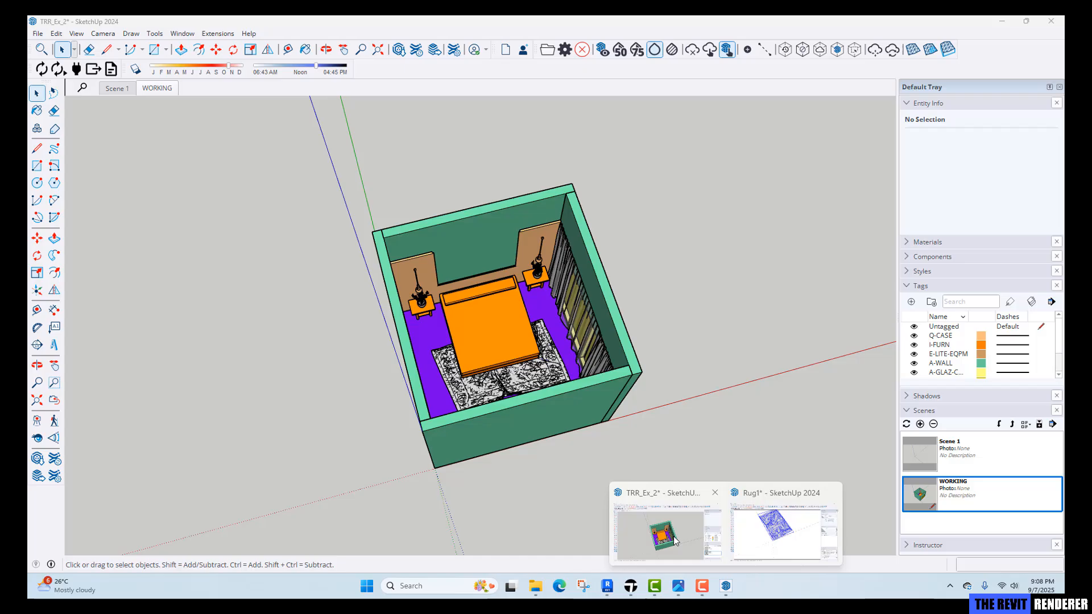
In SketchUp, import TRR_Ex_2_ref2.dwg again with Preserve drawing origin enabled.
left_click(666, 532)
middle_click_drag(307, 267, 332, 256)
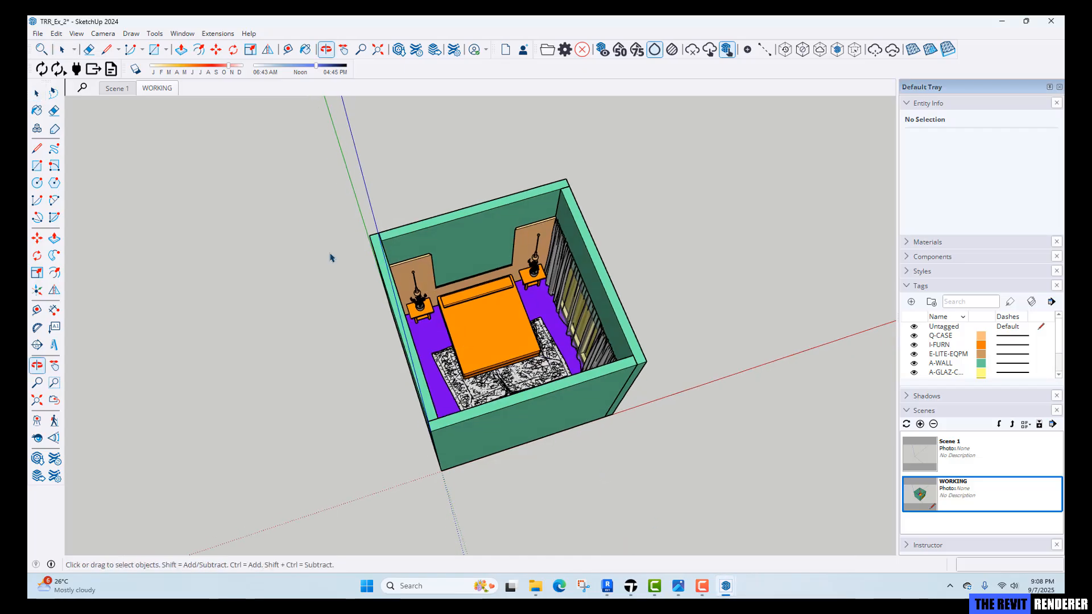
left_click(38, 34)
left_click(68, 181)
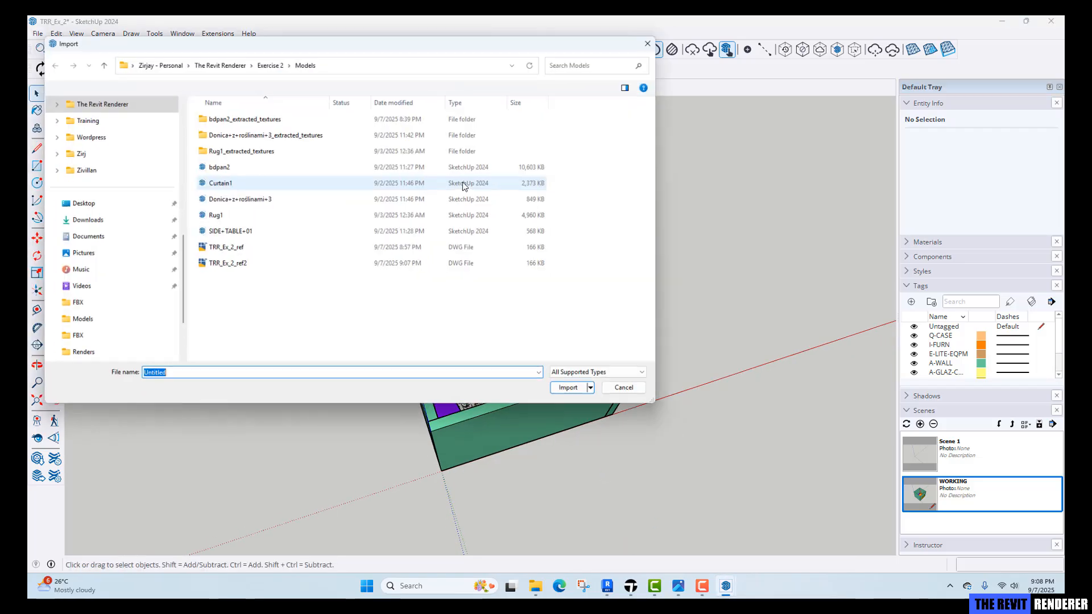
left_click(237, 267)
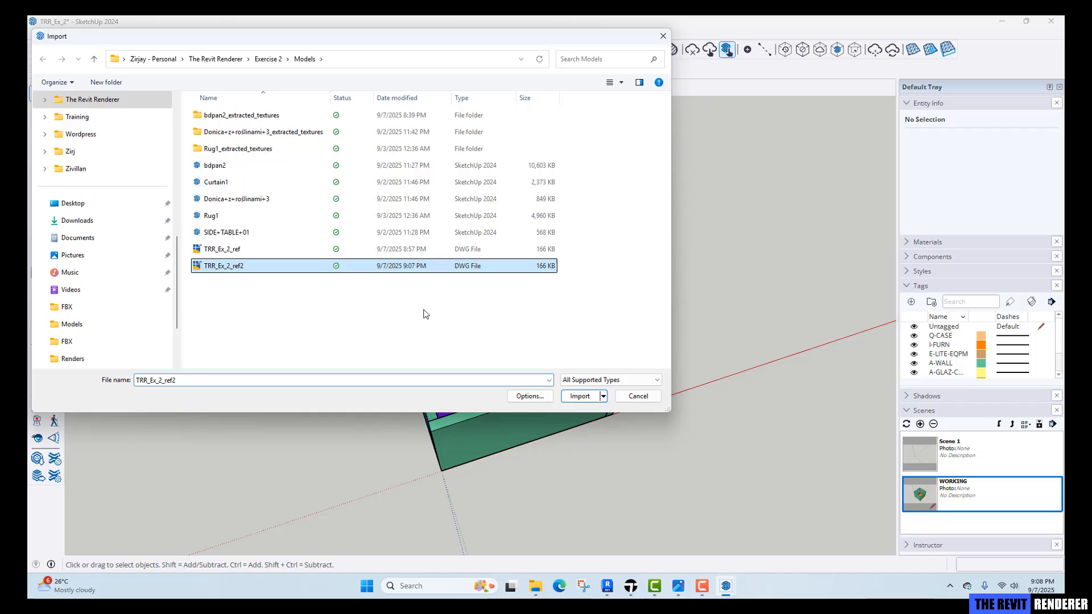
left_click(530, 397)
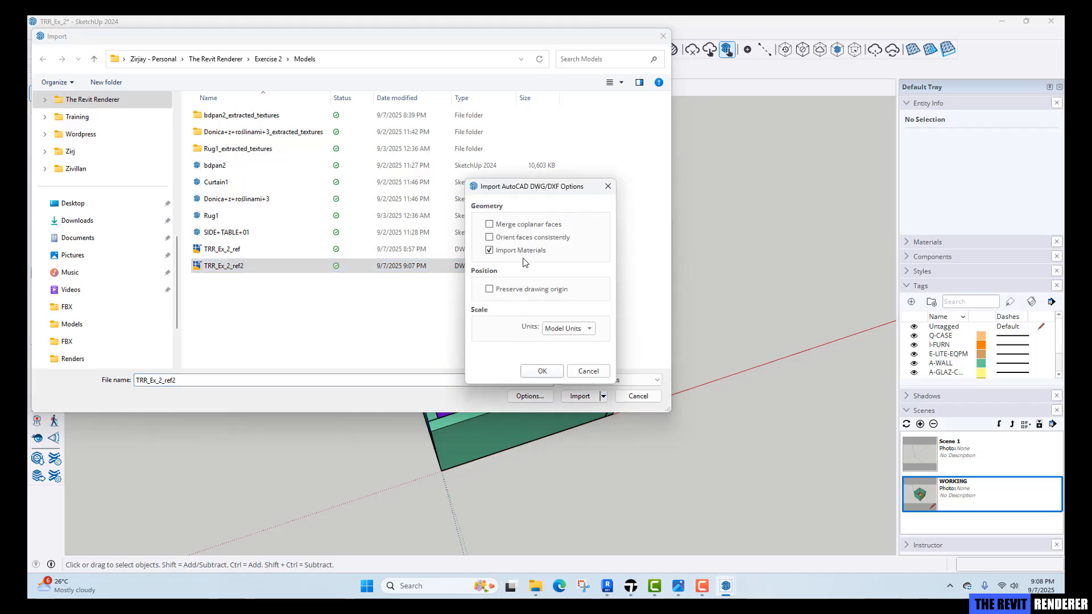
left_click(517, 291)
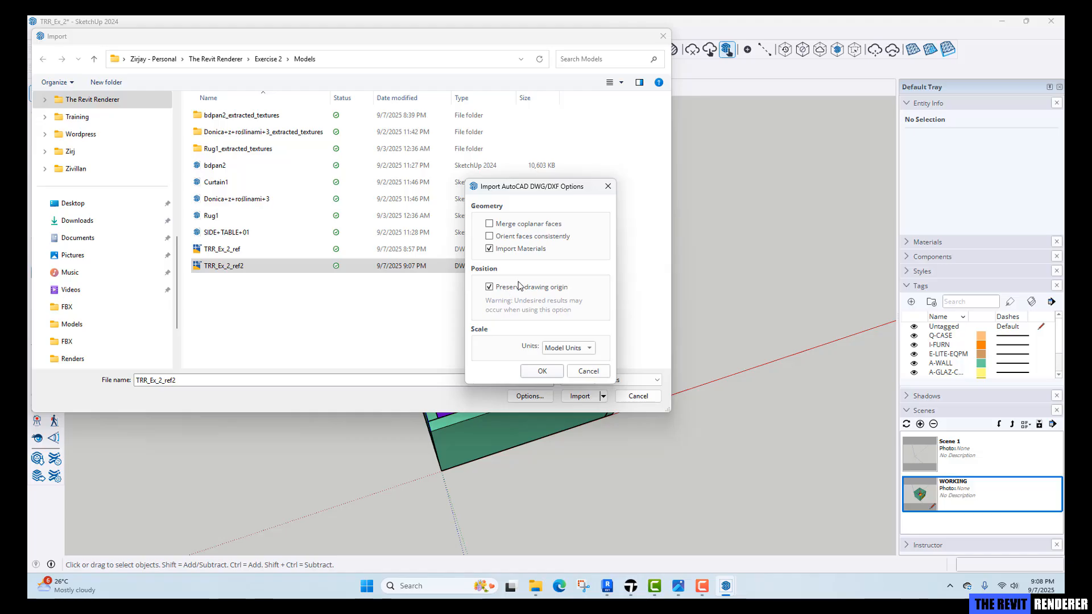
left_click(542, 371)
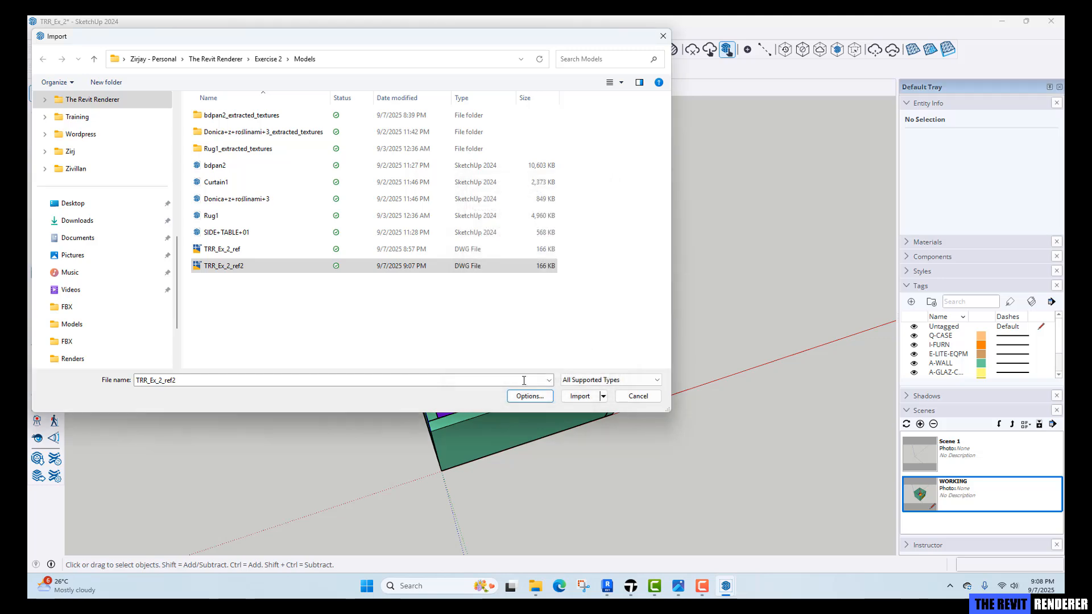
left_click(565, 397)
left_click(593, 375)
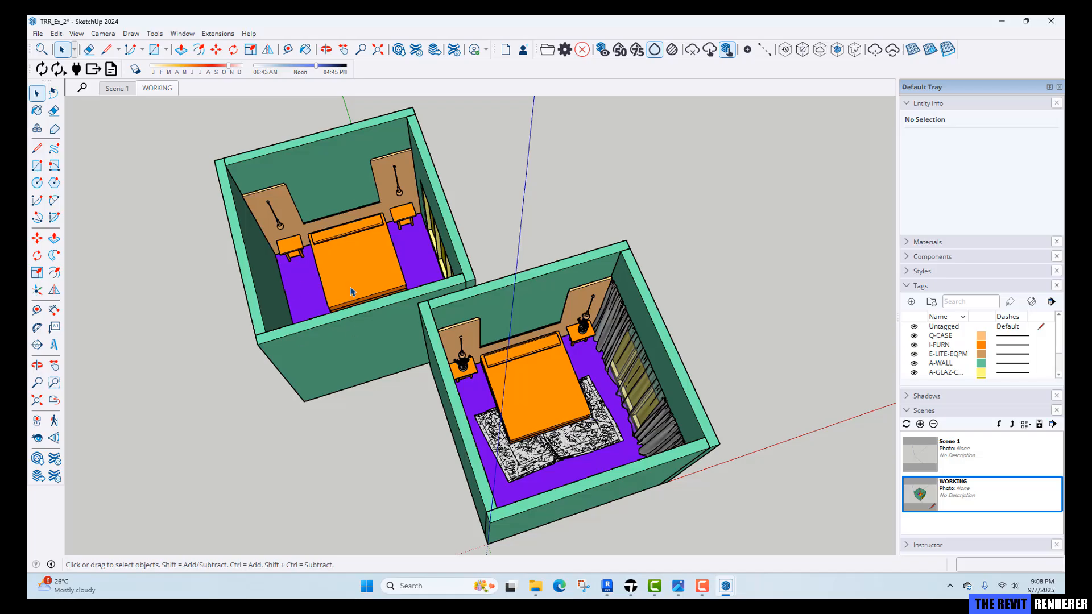
Select the lamps, rug and curtains and move them corner-to-corner into the origin-preserved bedroom.
scroll(542, 374, "up", 2)
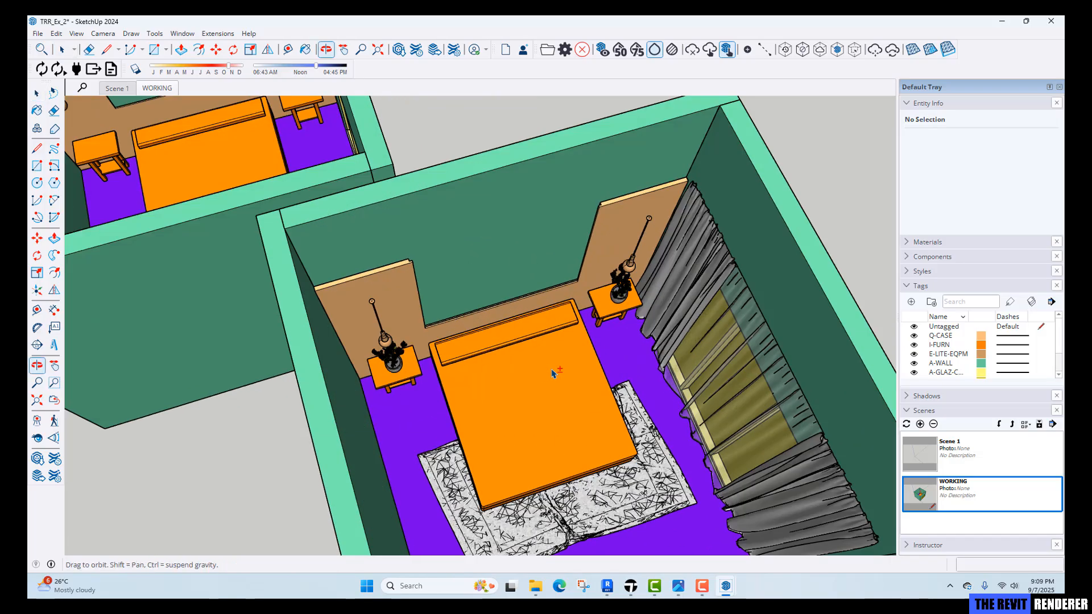
scroll(397, 347, "up", 3)
left_click(405, 350)
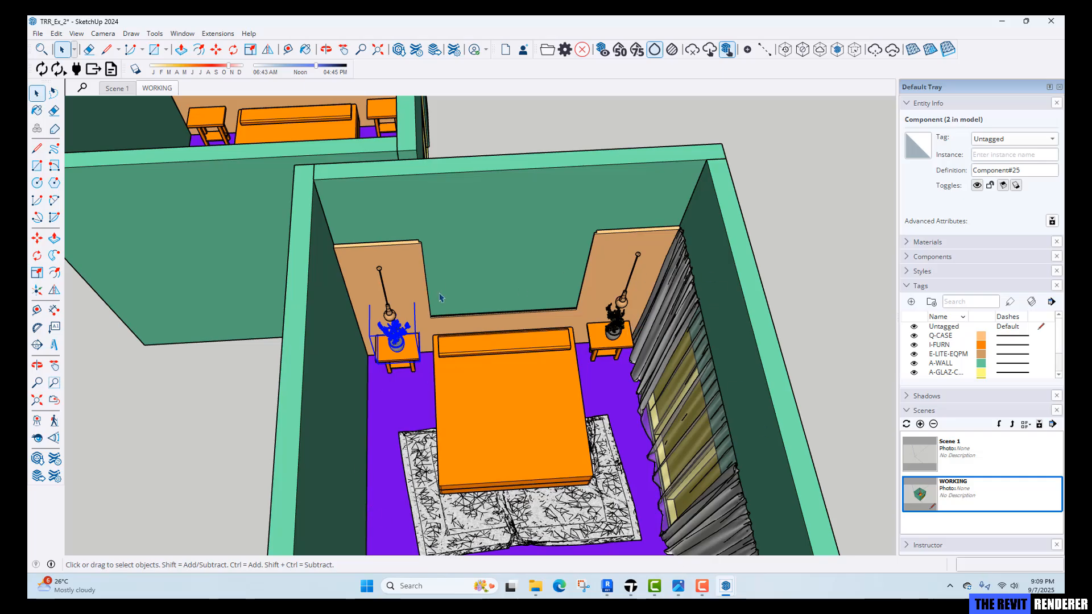
left_click(608, 449, "shift")
left_click(661, 351, "shift")
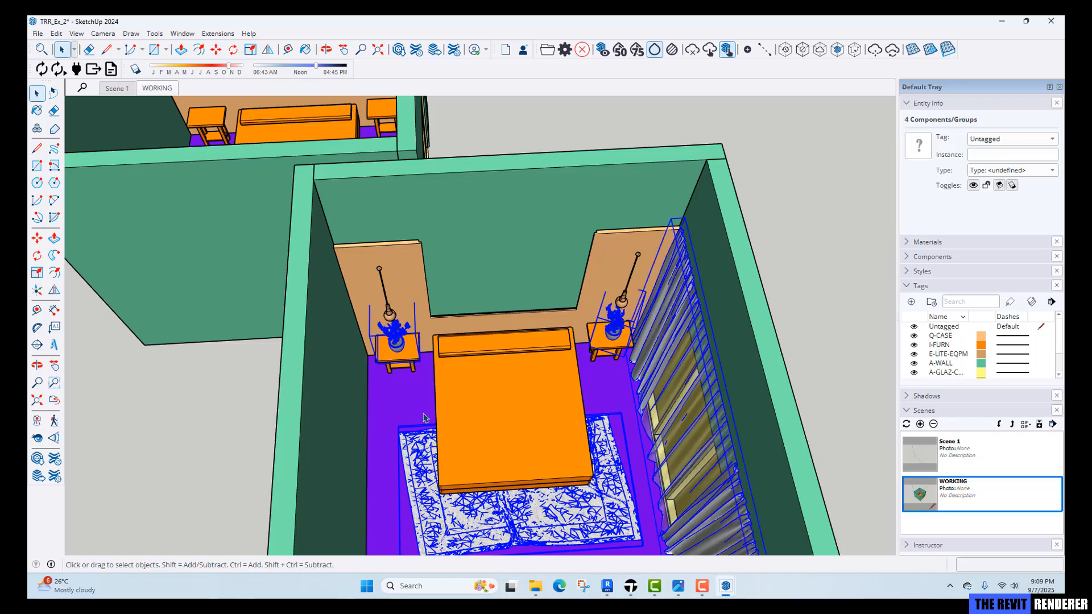
scroll(407, 433, "down", 4)
key("m")
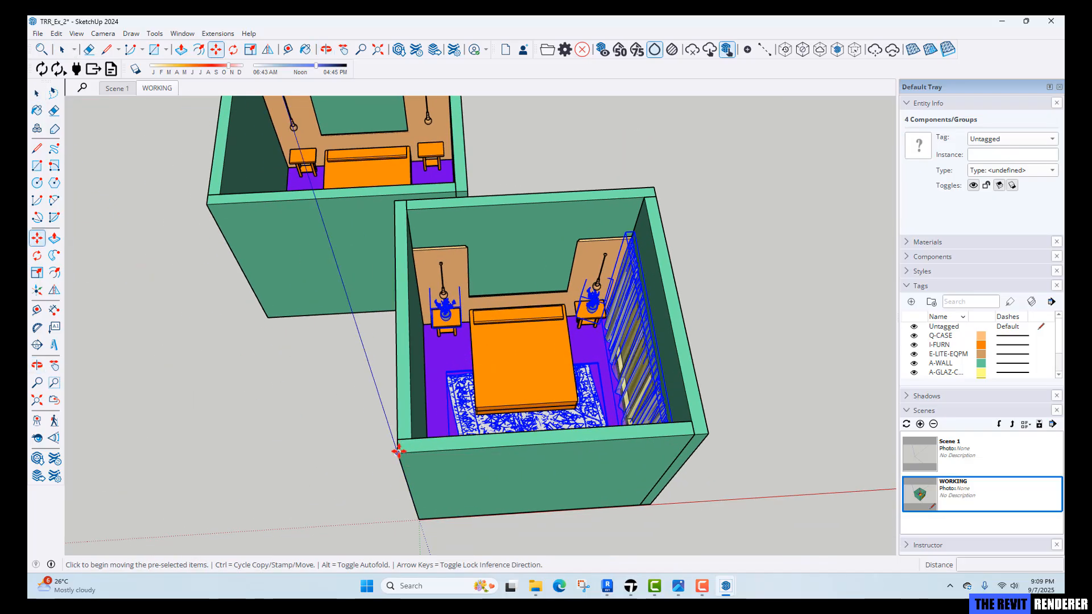
left_click(398, 452)
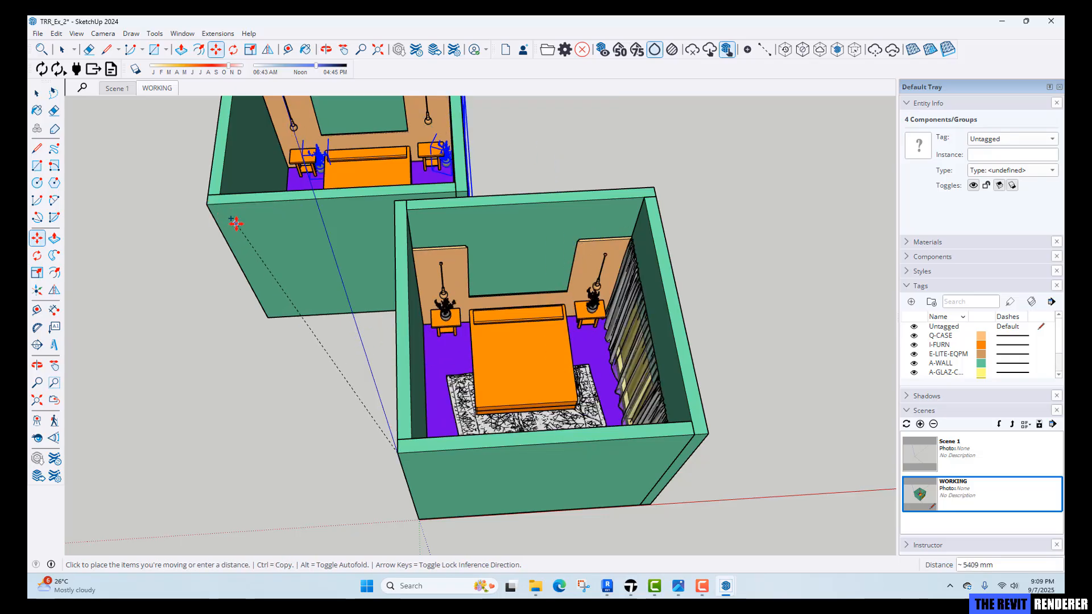
left_click(206, 204)
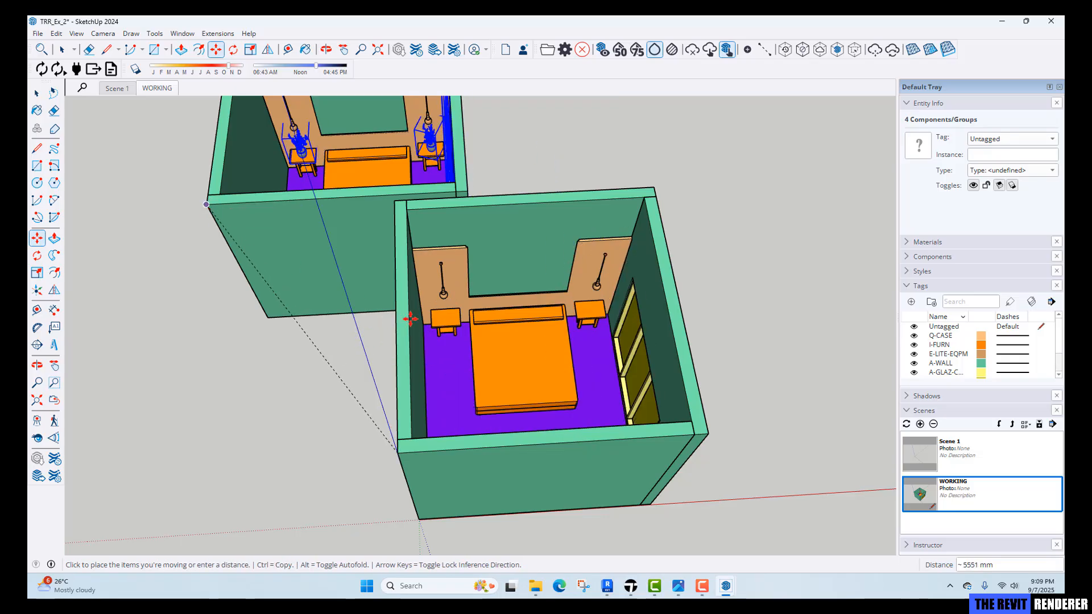
key("space")
Delete the earlier imported bedroom that was not placed at the drawing origin.
scroll(411, 319, "down", 1)
mouse_move(483, 364)
middle_mouse_down()
mouse_move(487, 378)
mouse_move(497, 365)
middle_mouse_up()
scroll(496, 366, "down", 2)
left_click(506, 324)
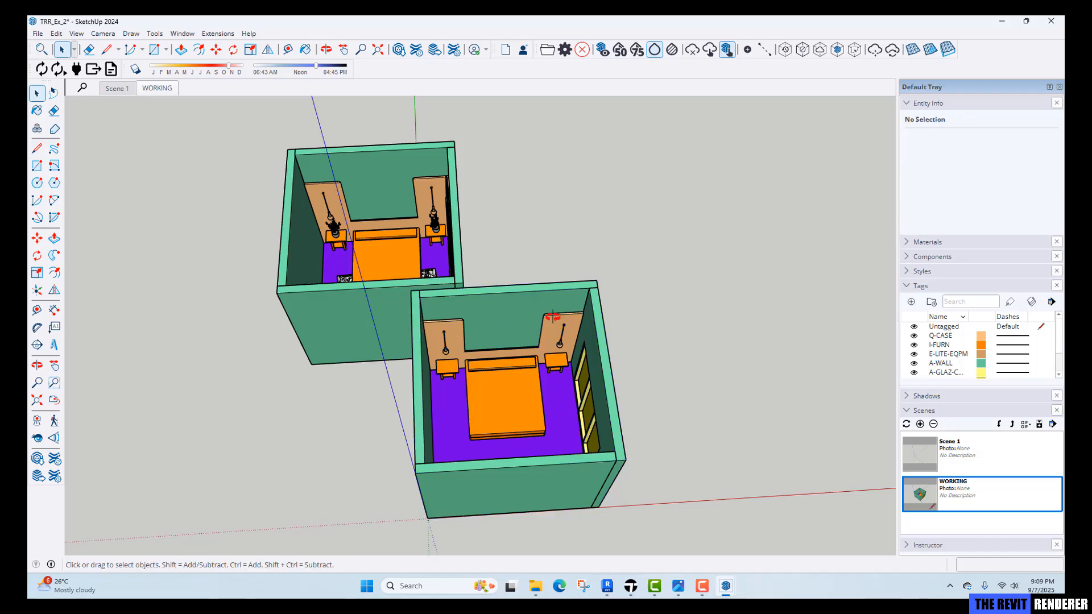
middle_click_drag(554, 317, 563, 319)
left_click(519, 322)
key("Delete")
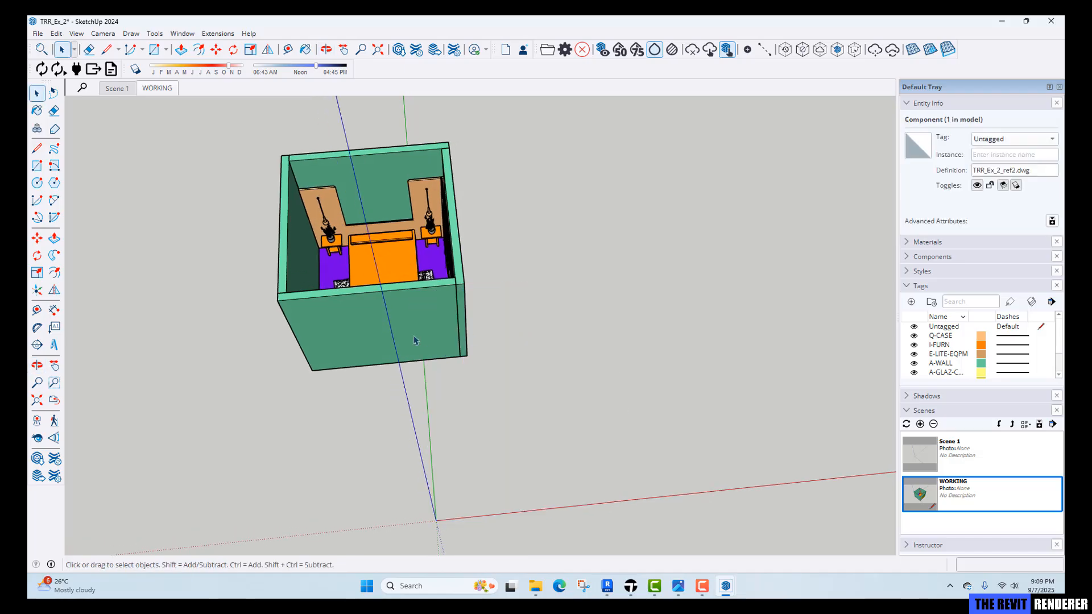
Select the origin-preserved bedroom component and assign it to the 0-REF tag.
left_click(344, 353)
middle_click_drag(344, 354, 479, 345)
scroll(453, 318, "up", 1)
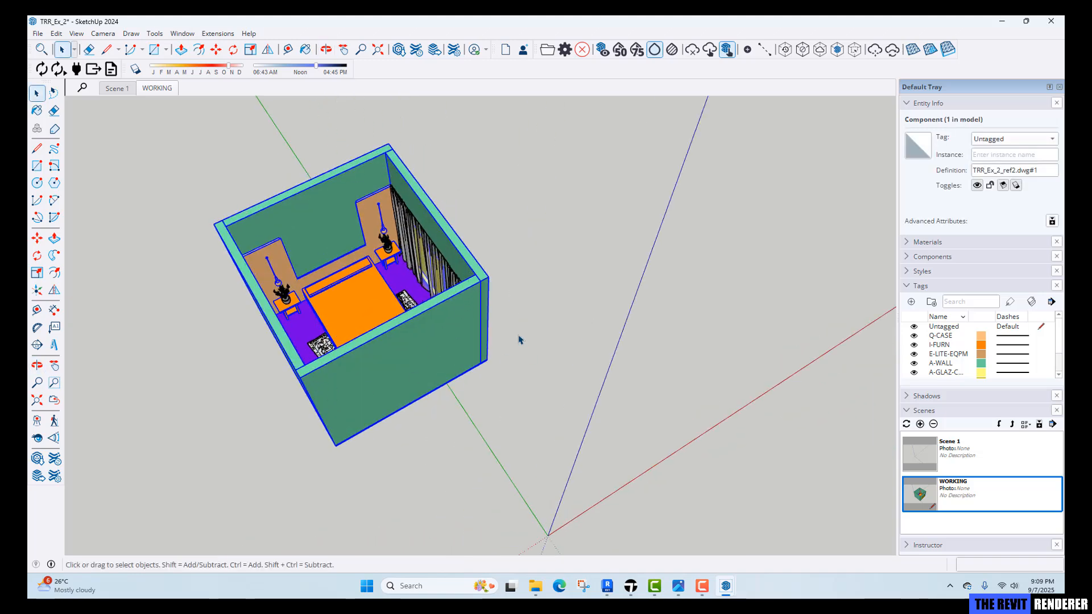
left_click(1004, 138)
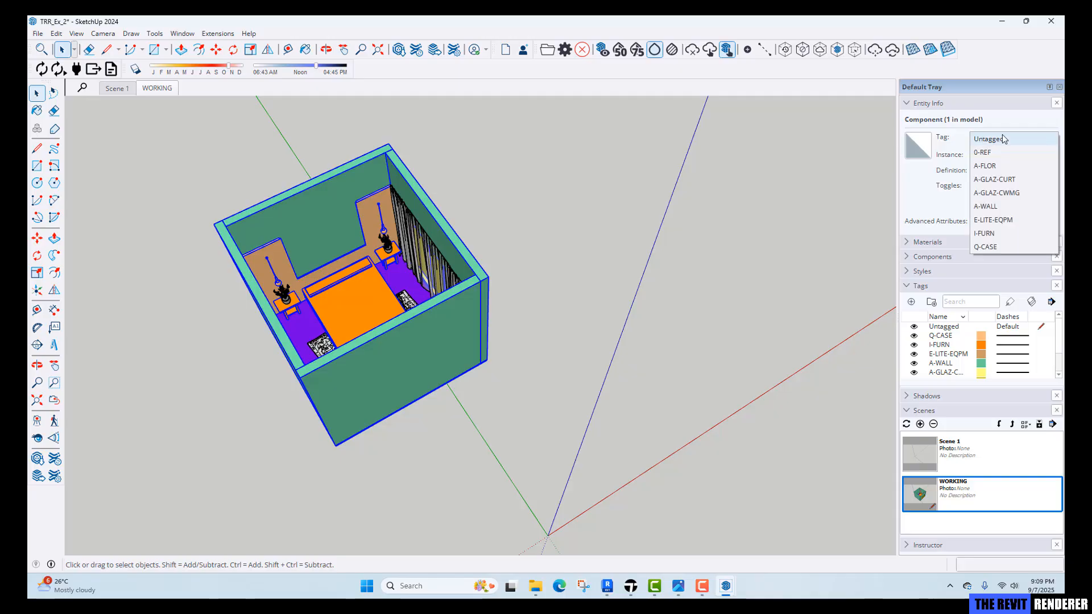
left_click(997, 154)
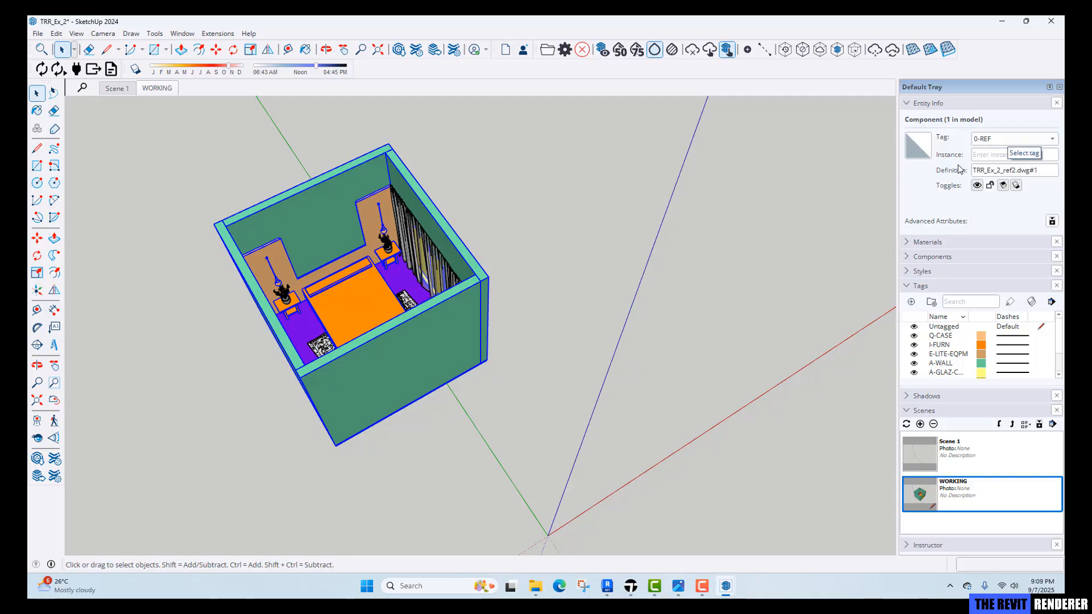
Switch to Scene 1 and walk through the bedroom with the rug and curtains in the Twinmotion viewport.
left_click(607, 299)
left_click(113, 89)
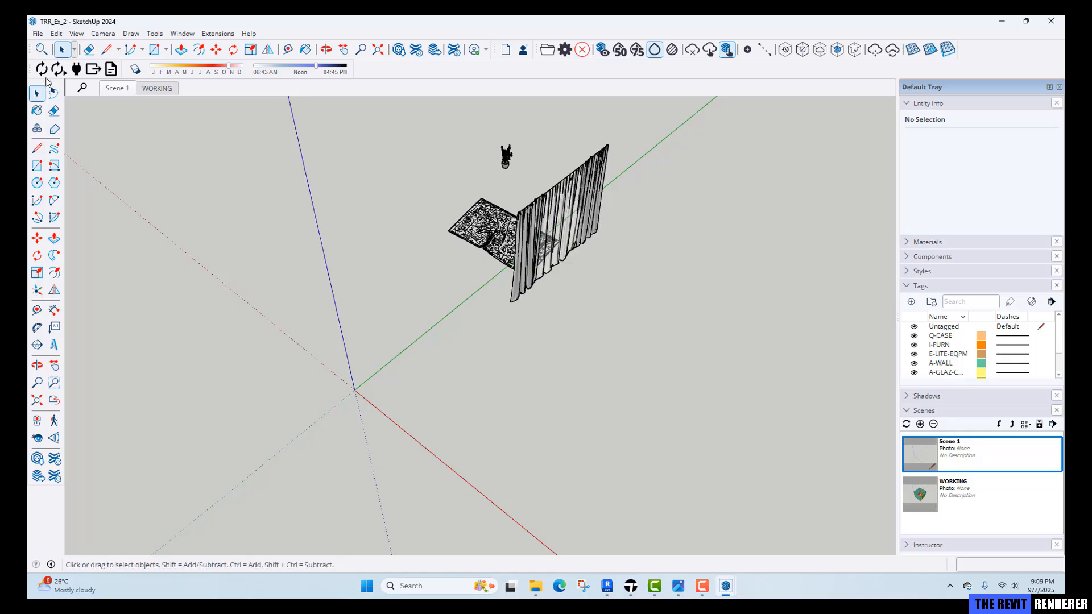
left_click(728, 49)
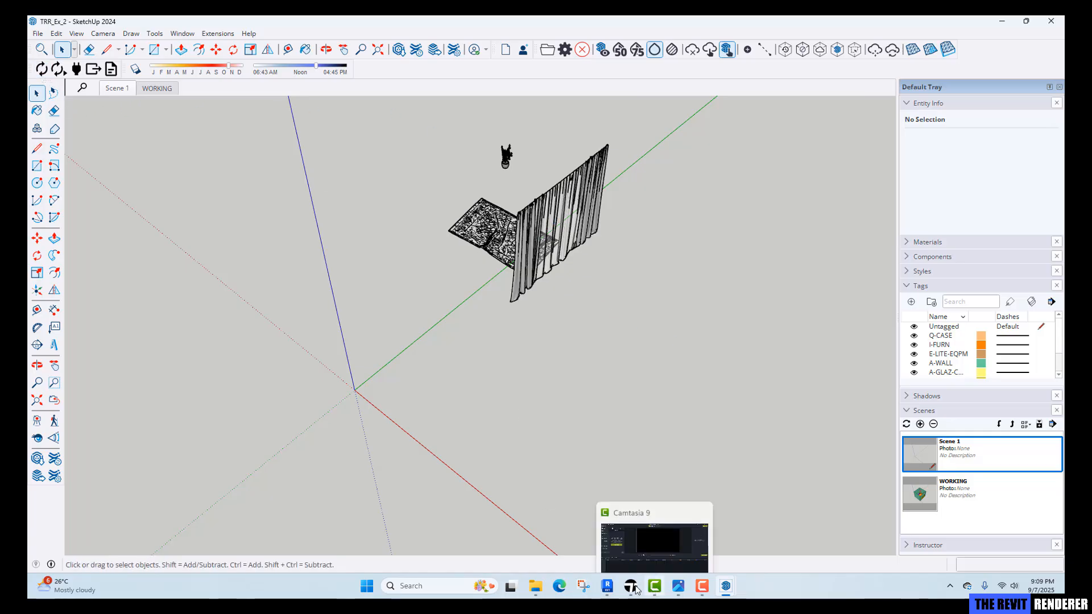
key("w")
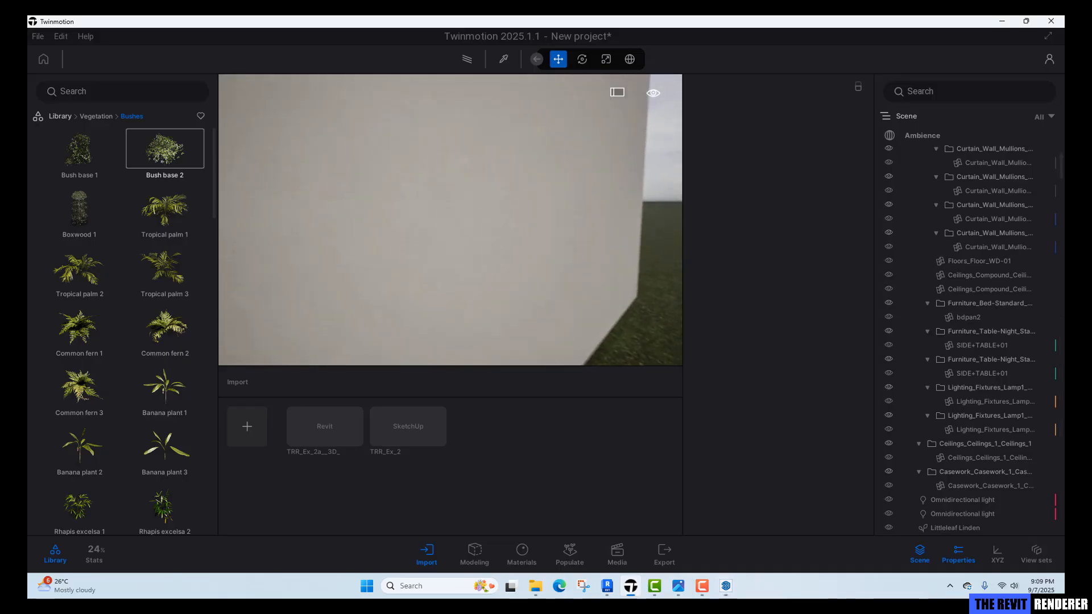
right_click_drag(451, 220, 530, 220)
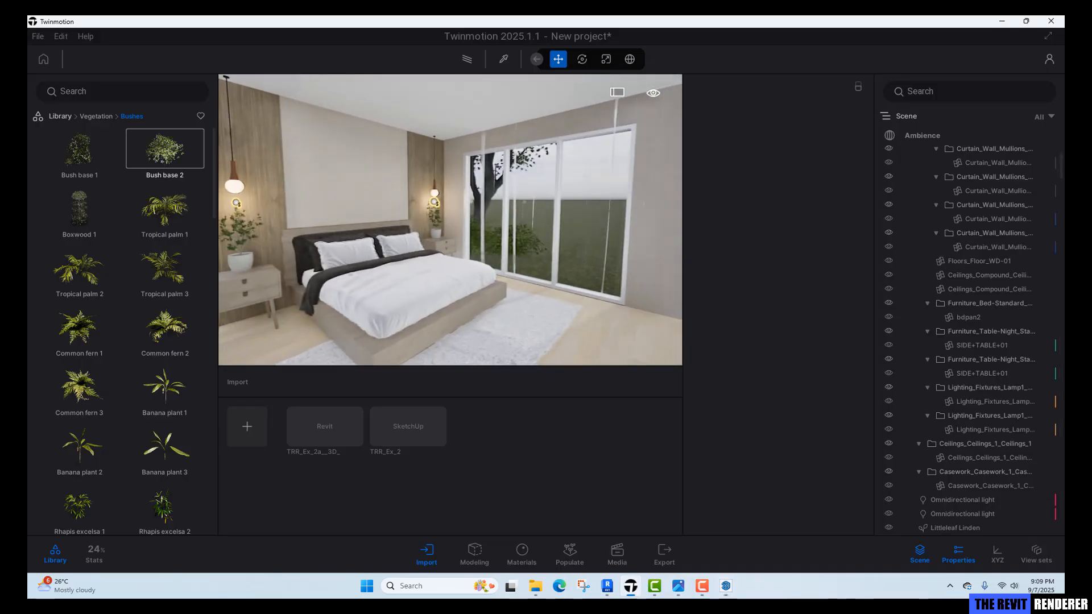
right_click_drag(560, 276, 521, 267)
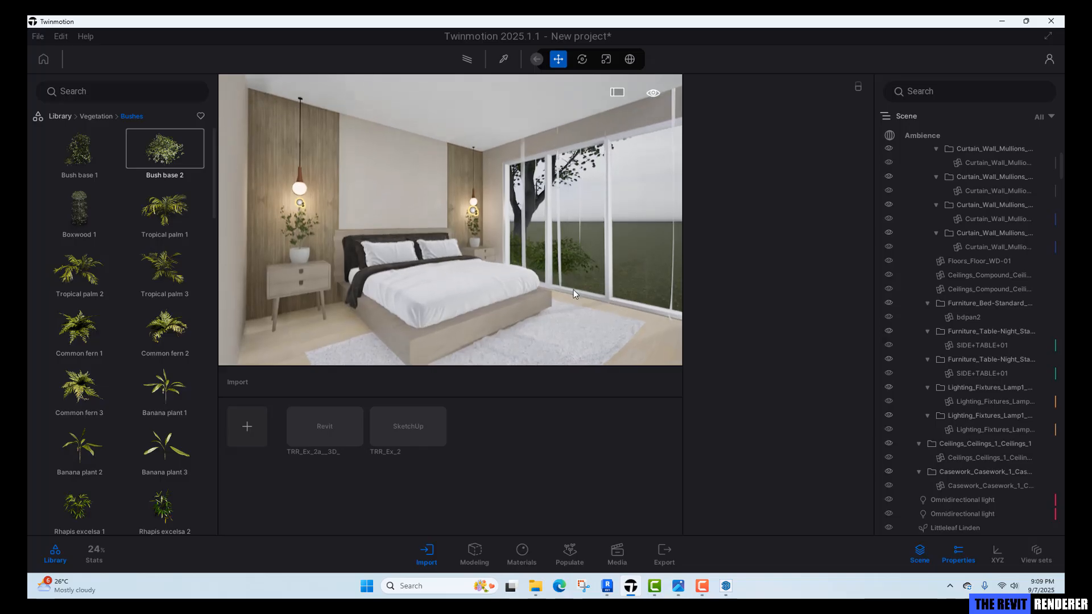
key("d")
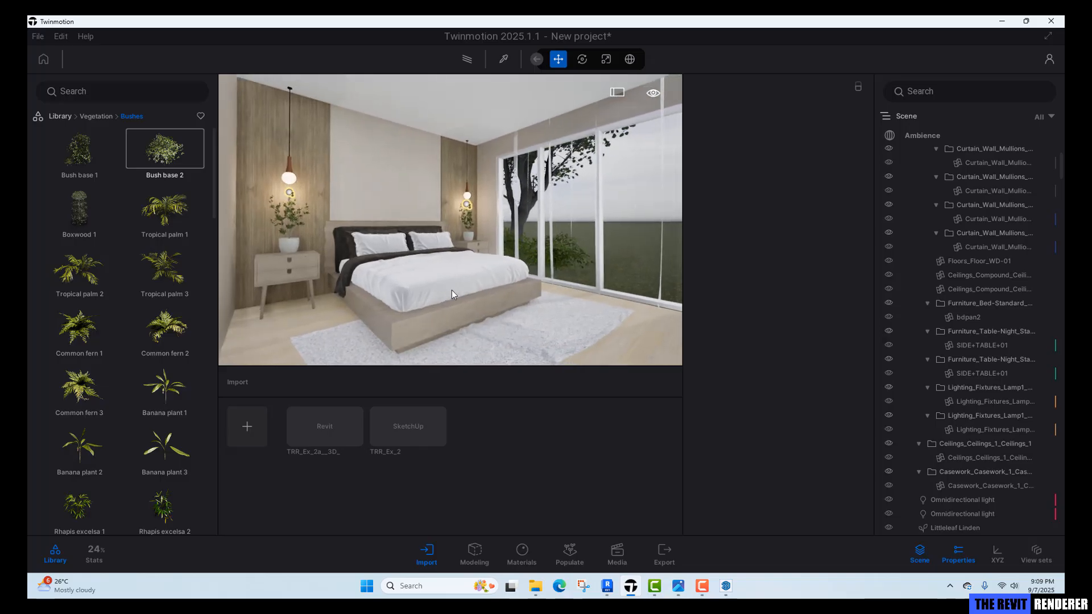
right_click_drag(531, 289, 468, 288)
key("d")
key("w")
key("e")
key("s")
right_click_drag(379, 302, 496, 297)
key("w")
key("a")
key("w")
key("s")
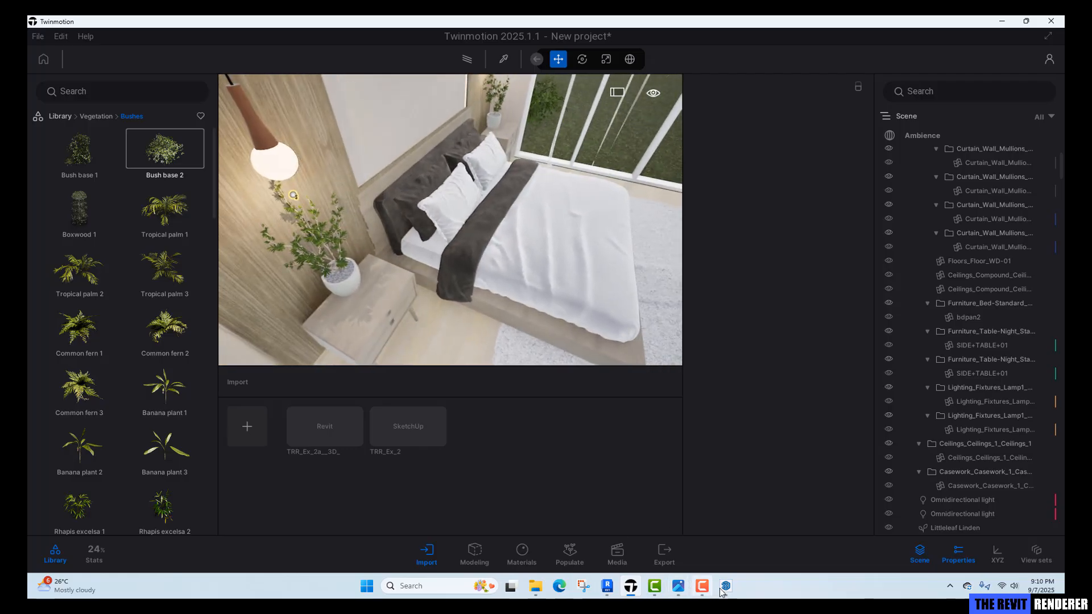
Back in SketchUp's WORKING scene, select both potted plants on the nightstands and move them 1 mm.
mouse_move(724, 590)
left_click(675, 548)
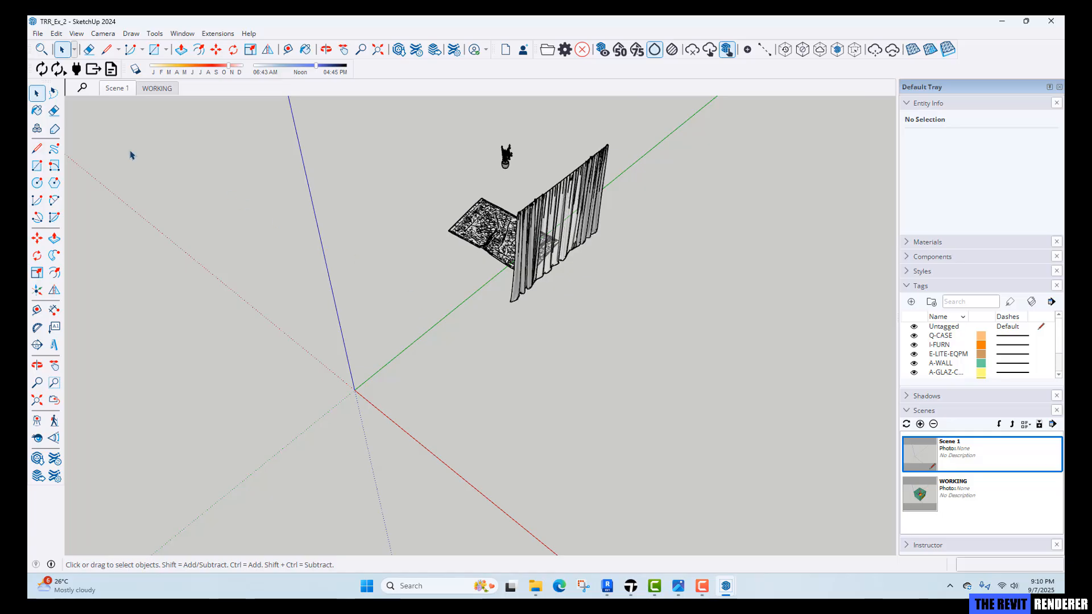
left_click(158, 88)
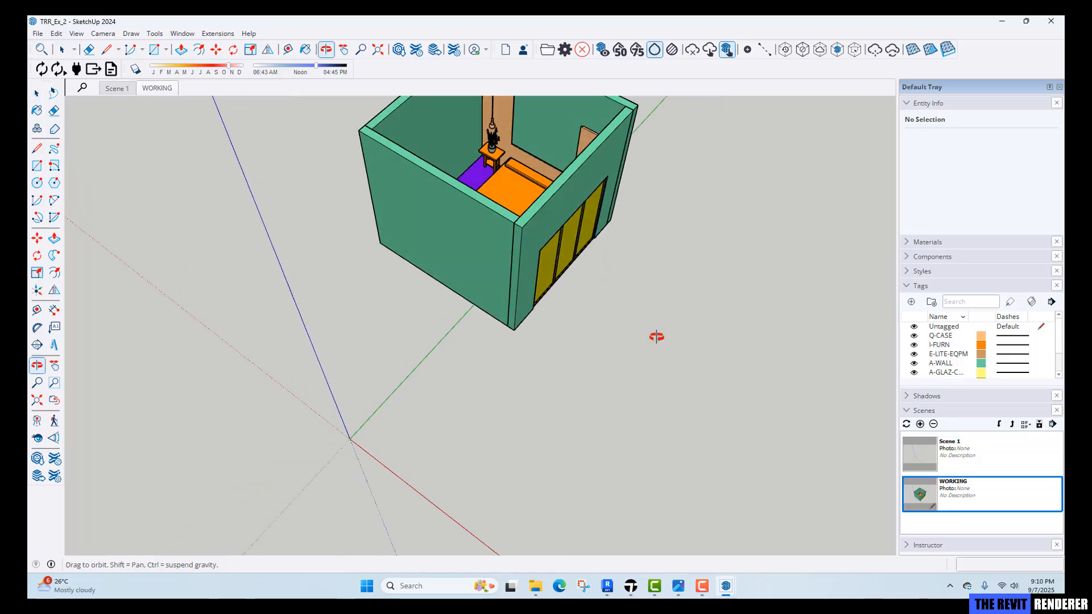
scroll(495, 150, "up", 4)
scroll(495, 150, "down", 4)
middle_click_drag(614, 250, 796, 287)
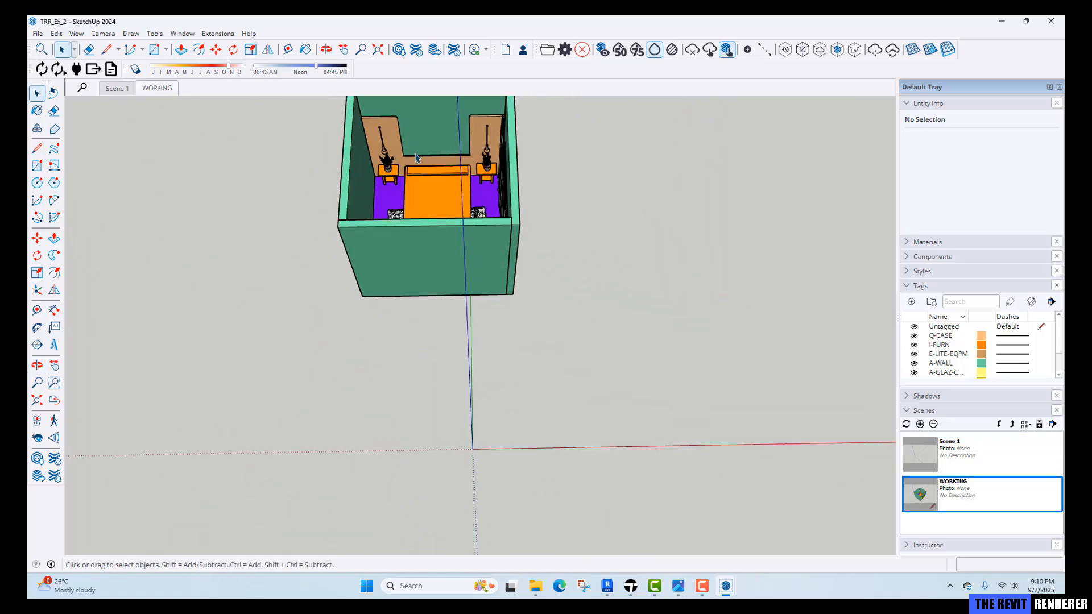
scroll(394, 213, "up", 4)
scroll(394, 213, "up", 5)
left_click(393, 211)
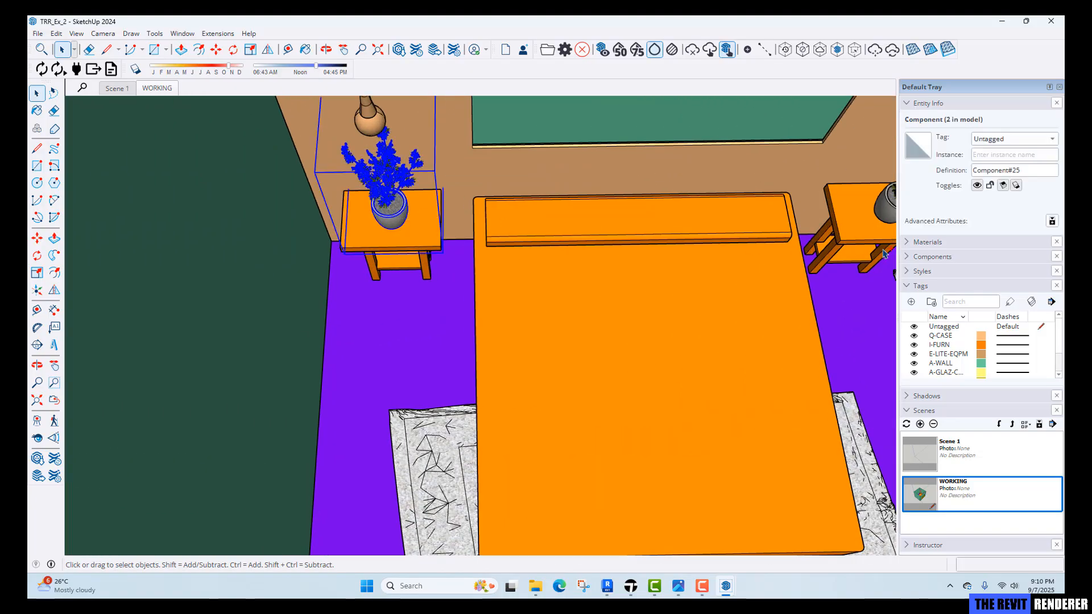
left_click(891, 211, "ctrl")
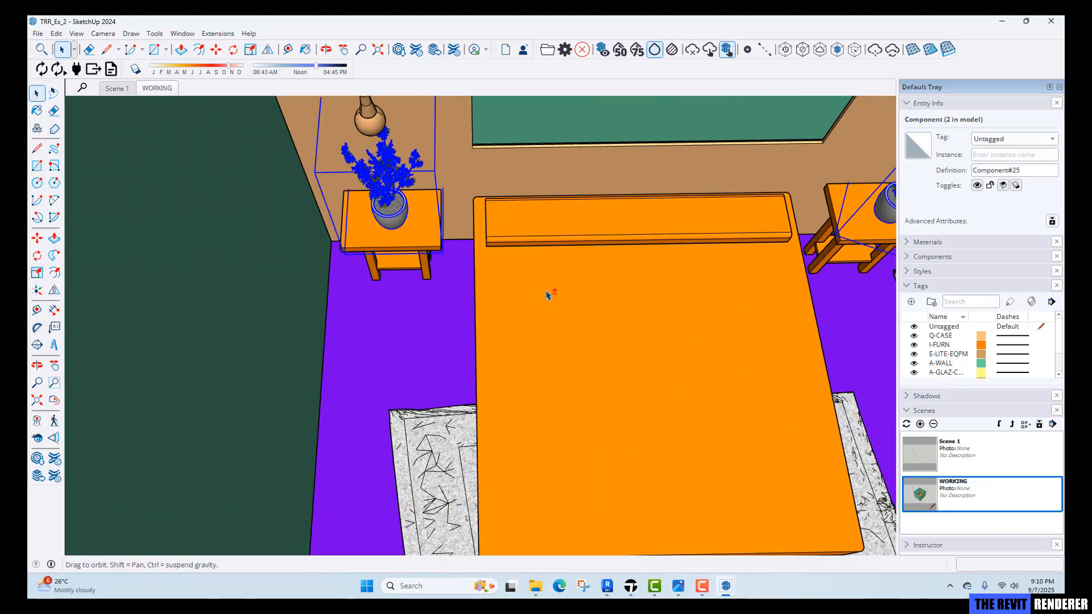
scroll(377, 312, "up", 2)
key("m")
left_click(383, 308)
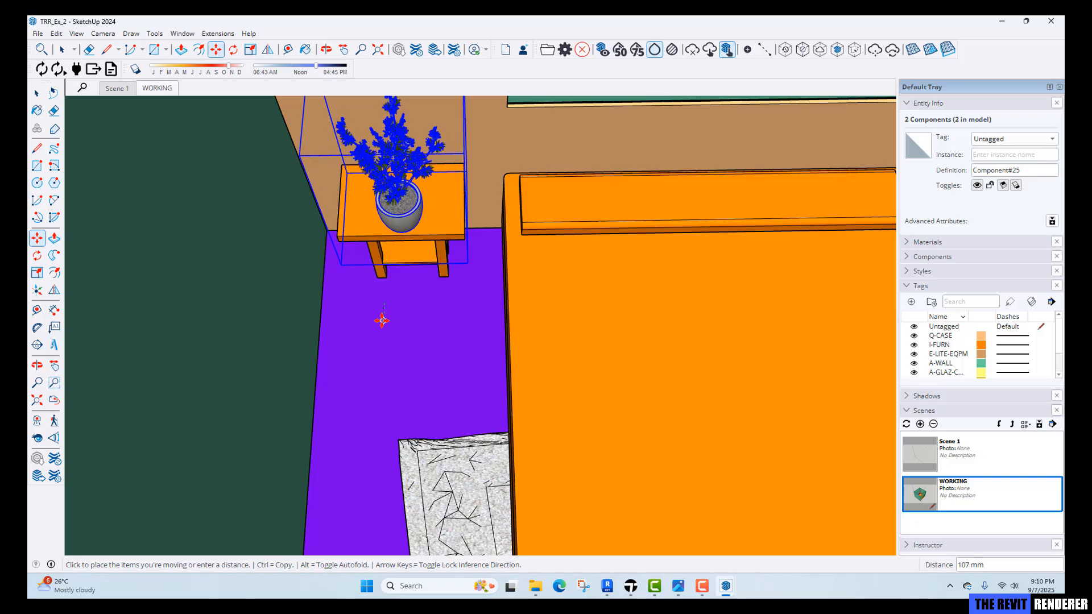
type("100")
key("Return")
key("space")
Switch to Scene 1 and return to Twinmotion to review the Direct Link update.
scroll(469, 298, "down", 3)
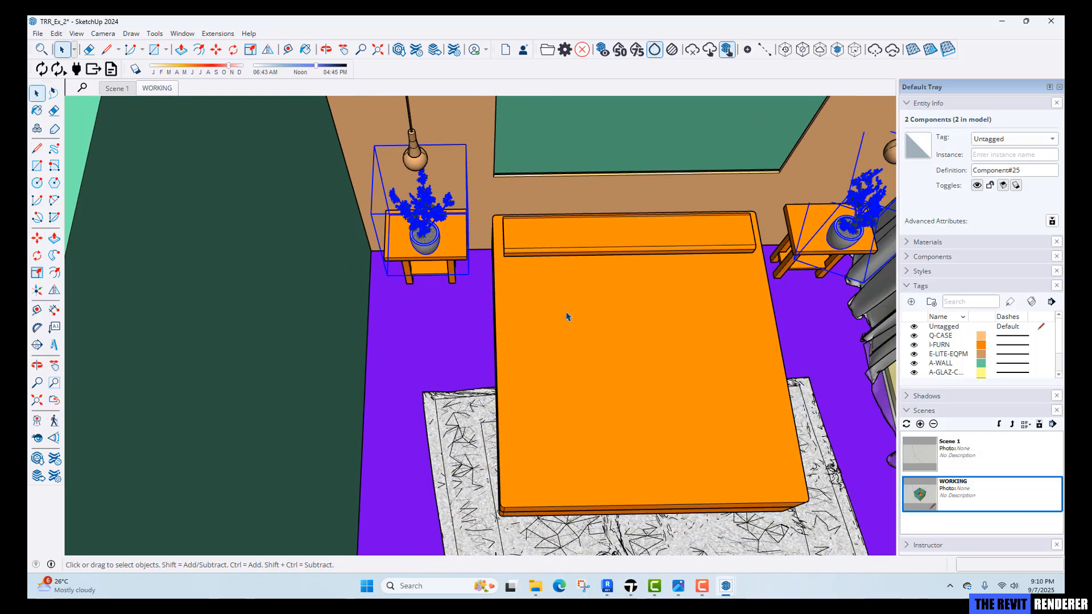
middle_click_drag(566, 313, 487, 306, "shift")
scroll(500, 316, "down", 3)
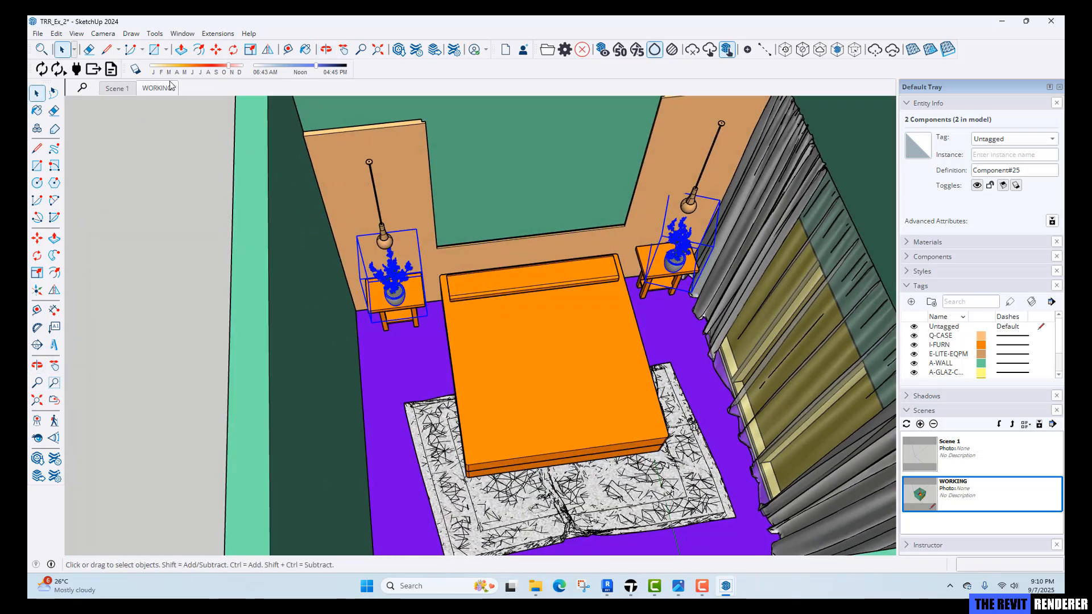
left_click(120, 89)
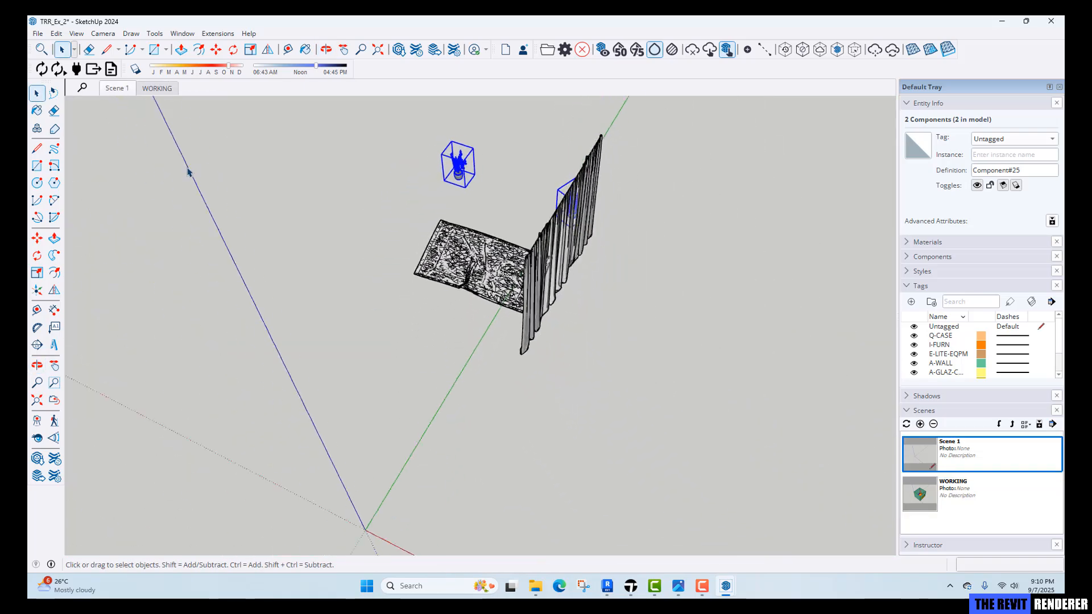
left_click(189, 172)
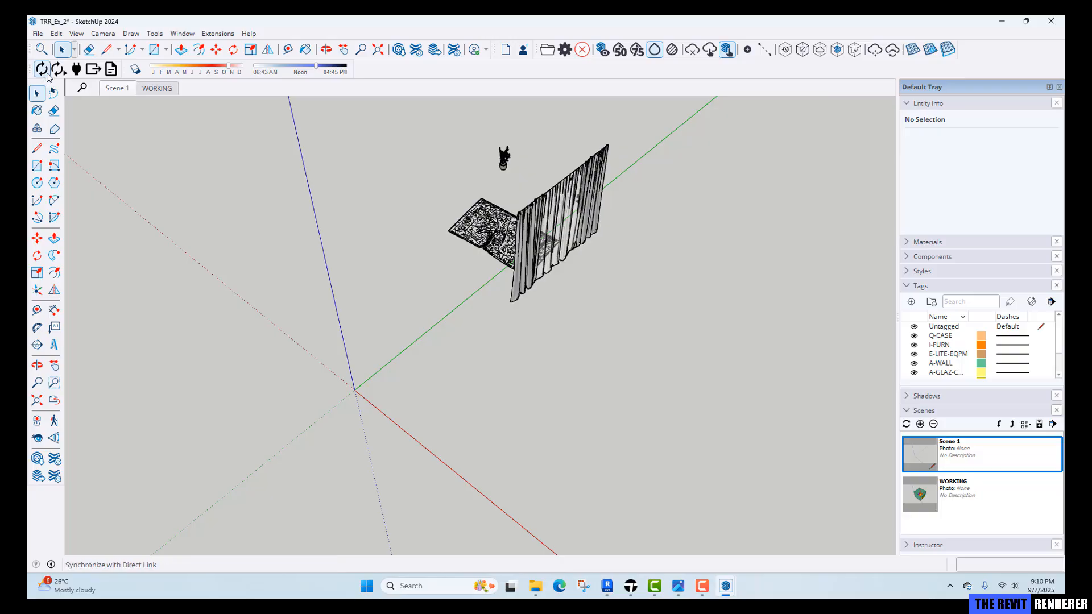
left_click(631, 586)
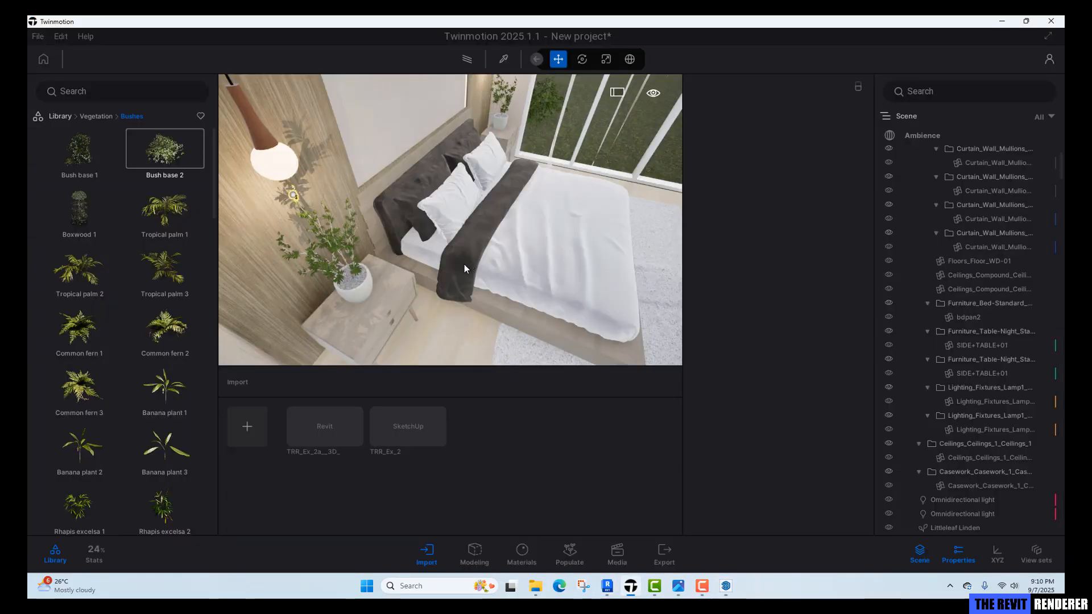
Pick the curtain's material in the viewport with the material picker.
middle_click_drag(388, 287, 519, 217, "shift")
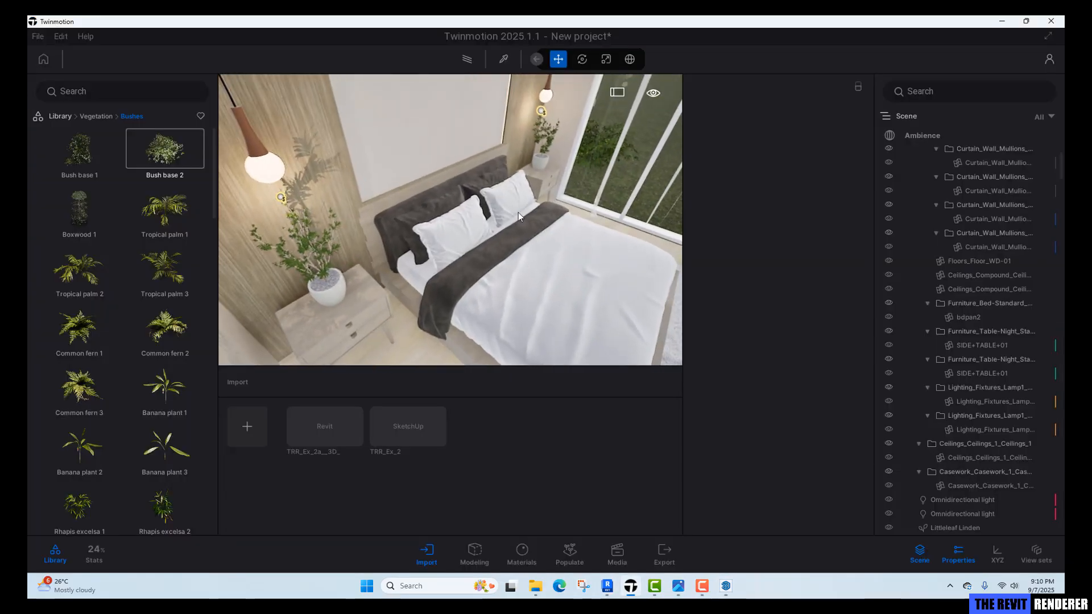
middle_click_drag(349, 256, 382, 227, "shift")
right_click_drag(383, 227, 451, 191)
key("w")
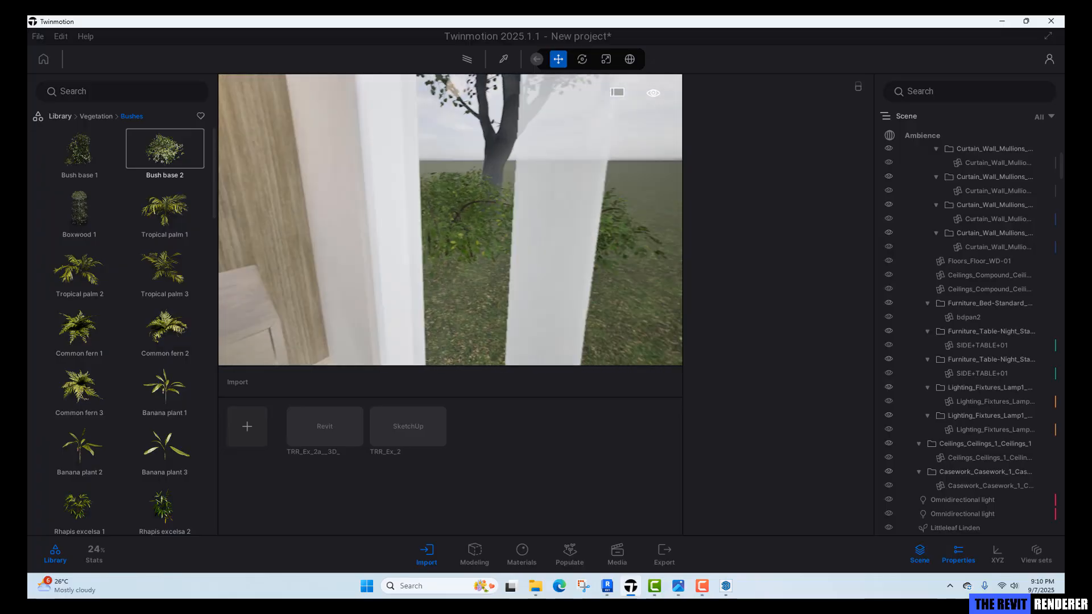
right_click_drag(451, 191, 434, 193)
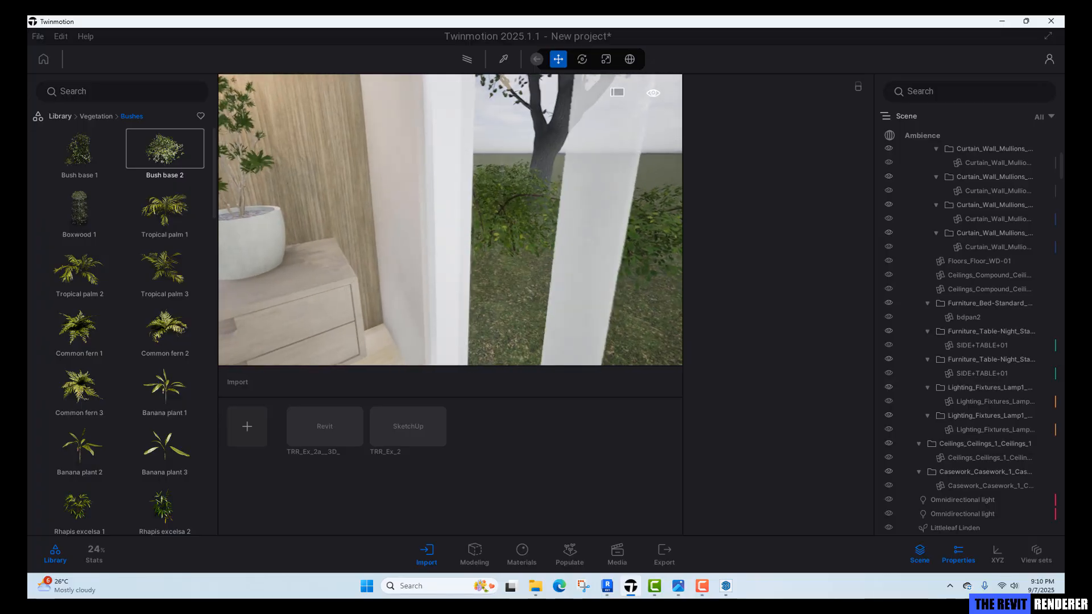
mouse_move(435, 192)
right_mouse_down()
mouse_move(421, 190)
mouse_move(430, 189)
right_mouse_up()
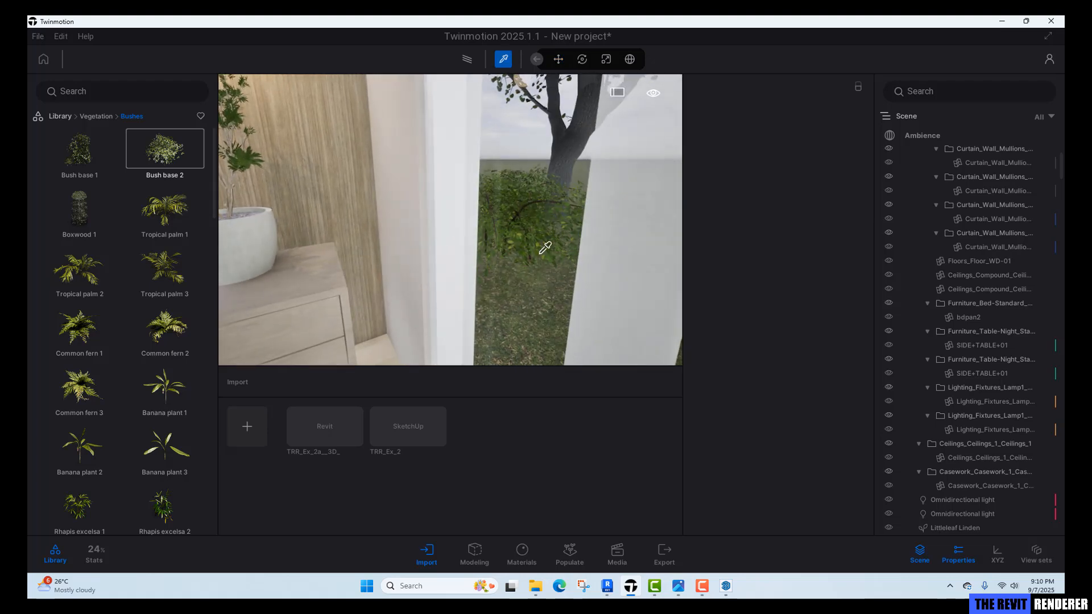
right_click_drag(545, 248, 499, 247)
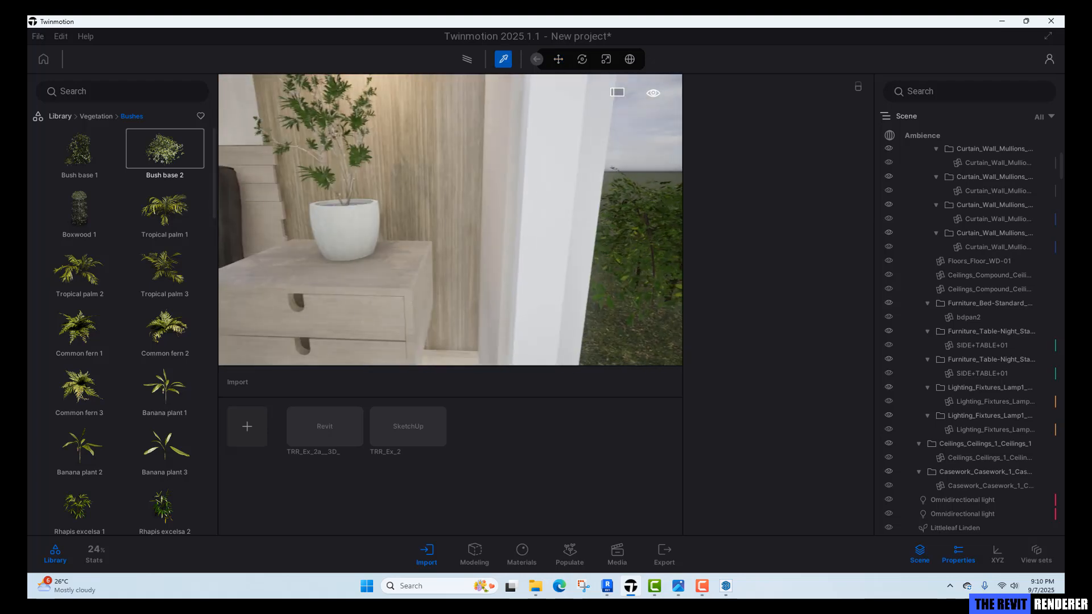
key("d")
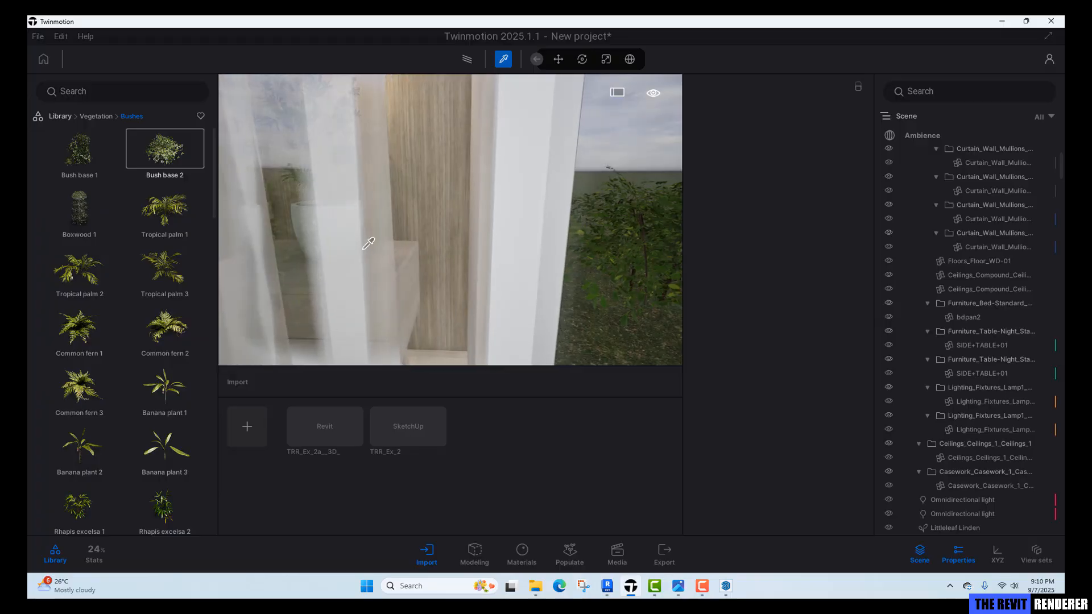
left_click(363, 248)
key("w")
right_click_drag(362, 249, 586, 302)
key("s")
key("Escape")
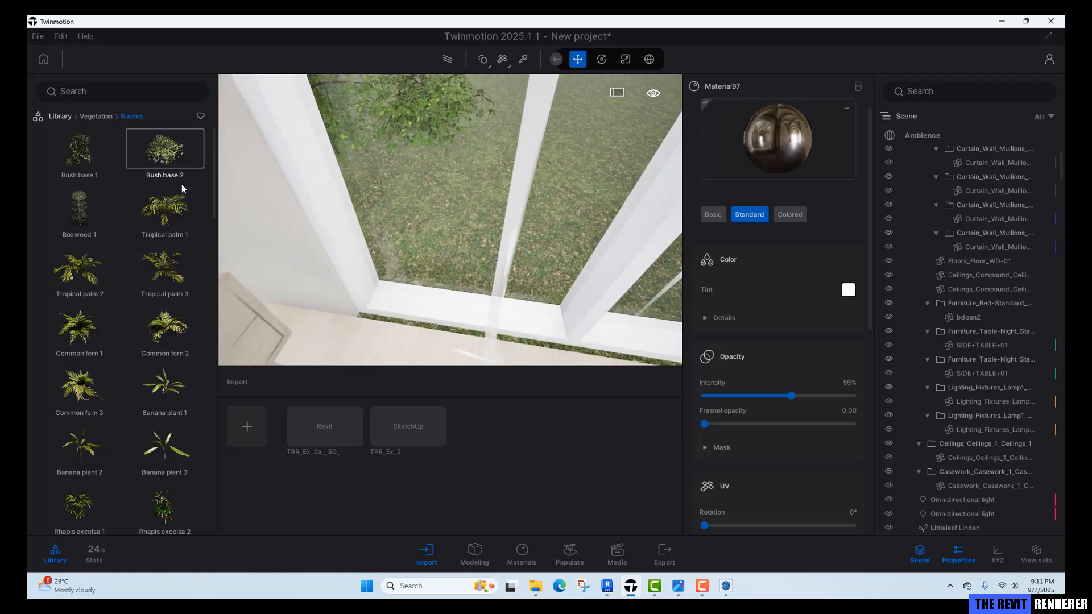
Apply the Cotton plain thin 01 fabric material from the library to the curtains and review its settings.
left_click(59, 117)
left_click(87, 161)
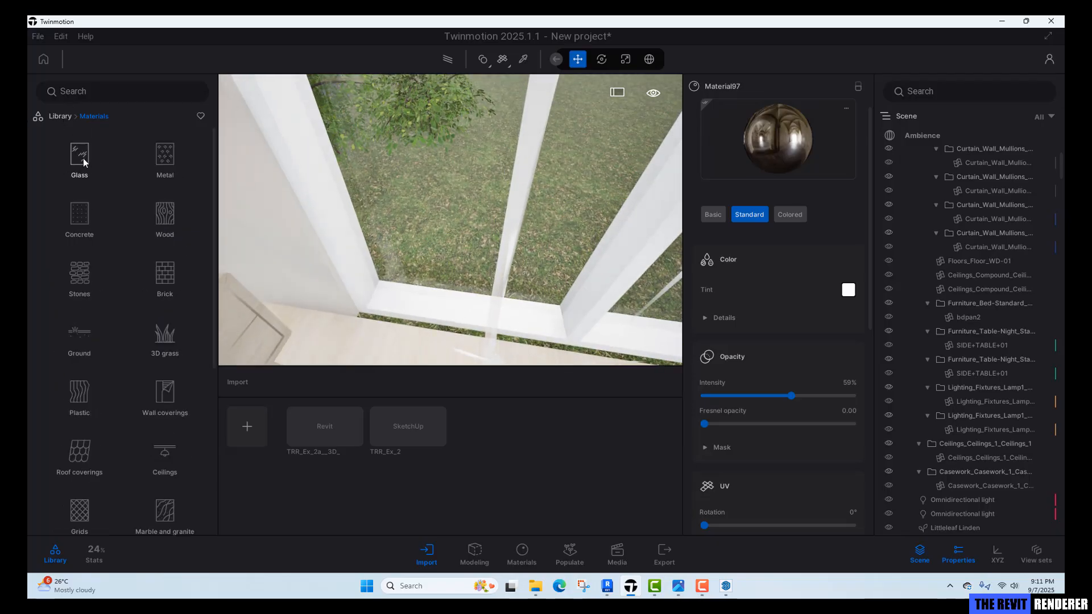
scroll(103, 377, "down", 3)
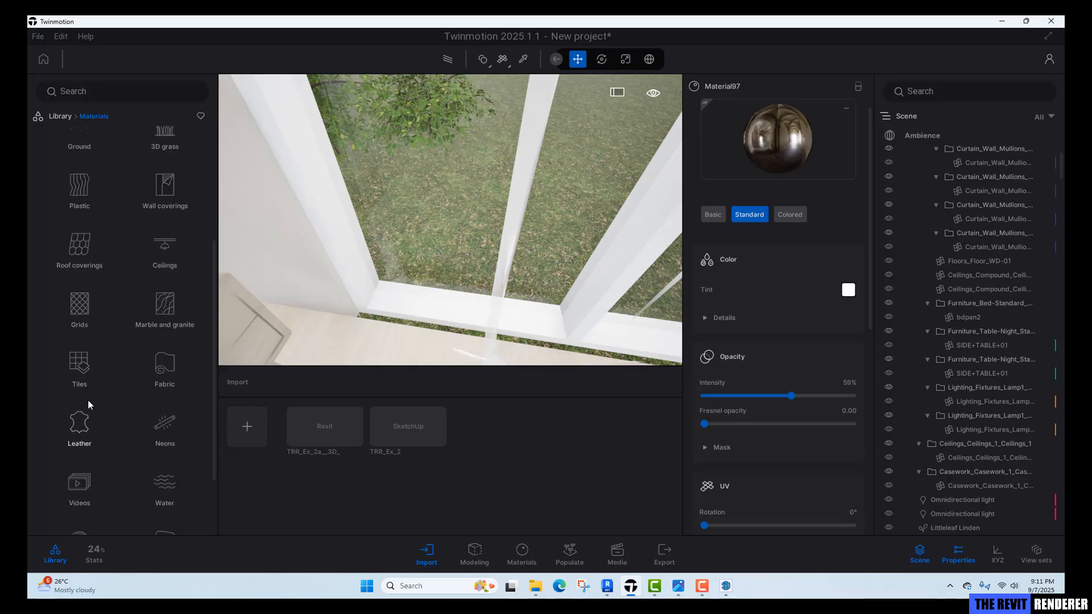
scroll(86, 411, "down", 1)
scroll(85, 432, "up", 2)
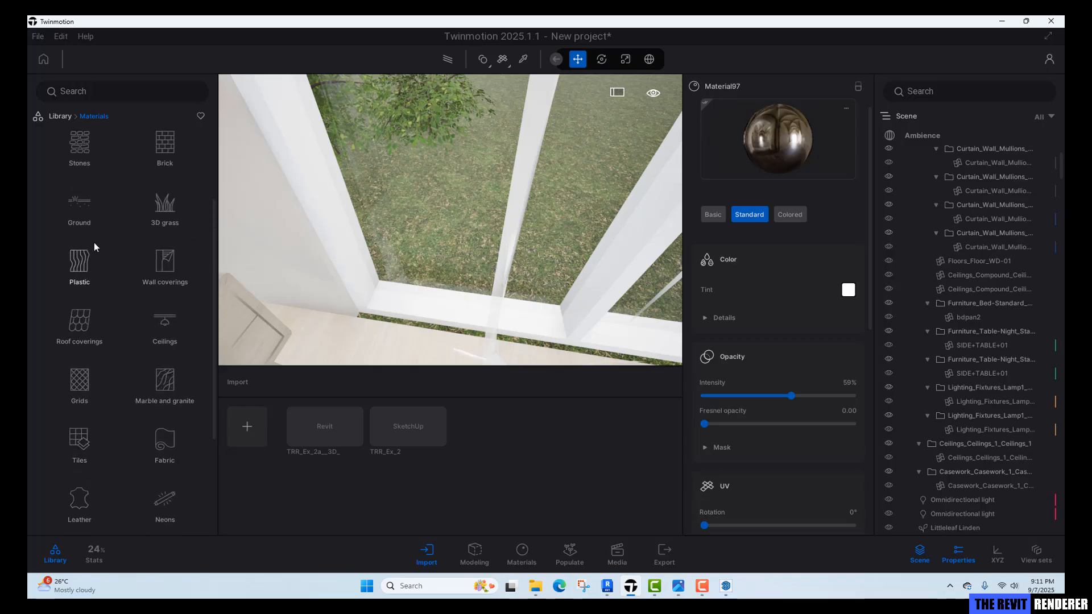
left_click(159, 478)
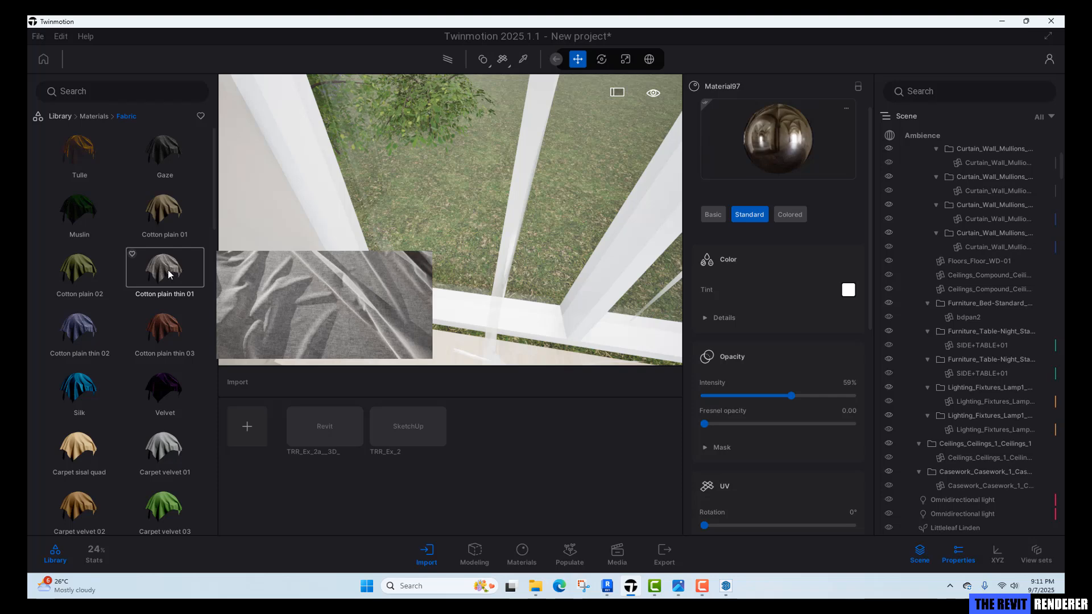
left_click_drag(169, 274, 370, 215)
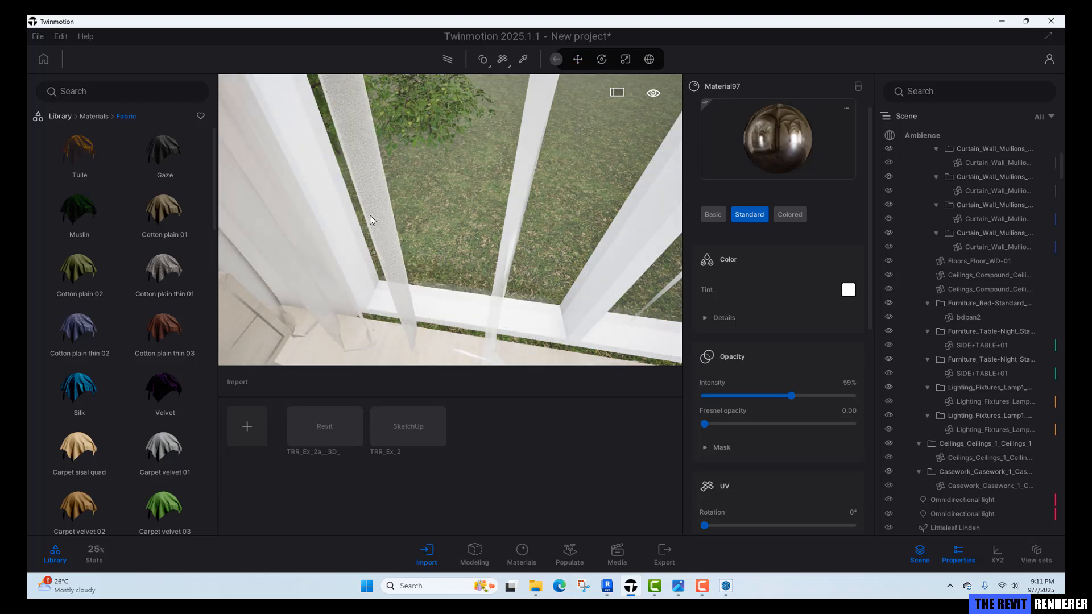
scroll(807, 395, "down", 5)
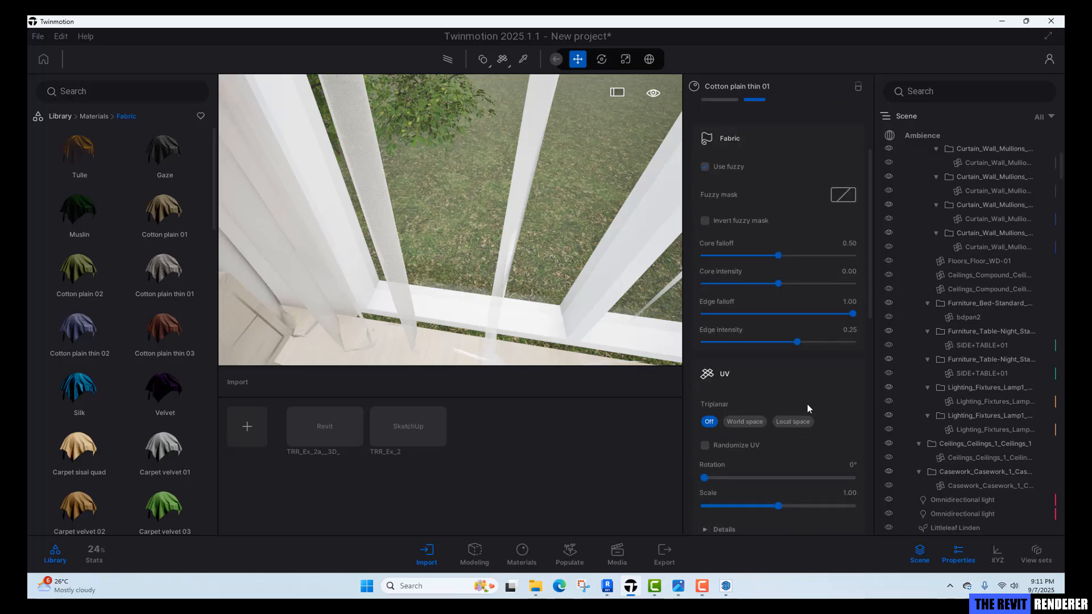
scroll(797, 436, "down", 6)
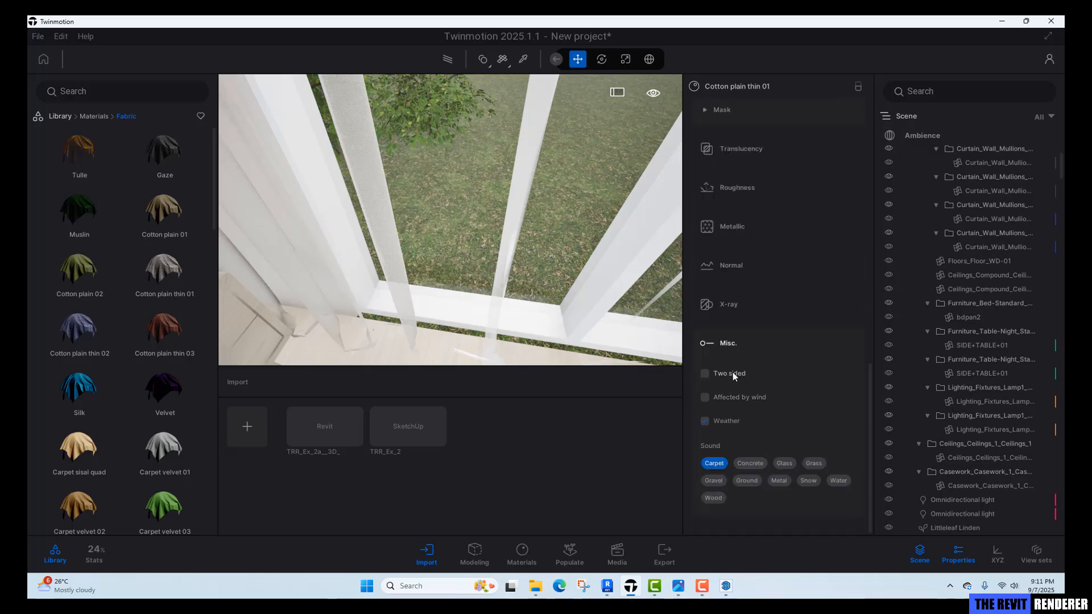
Enable Two sided on the curtain's Cotton plain thin 01 material.
left_click(731, 374)
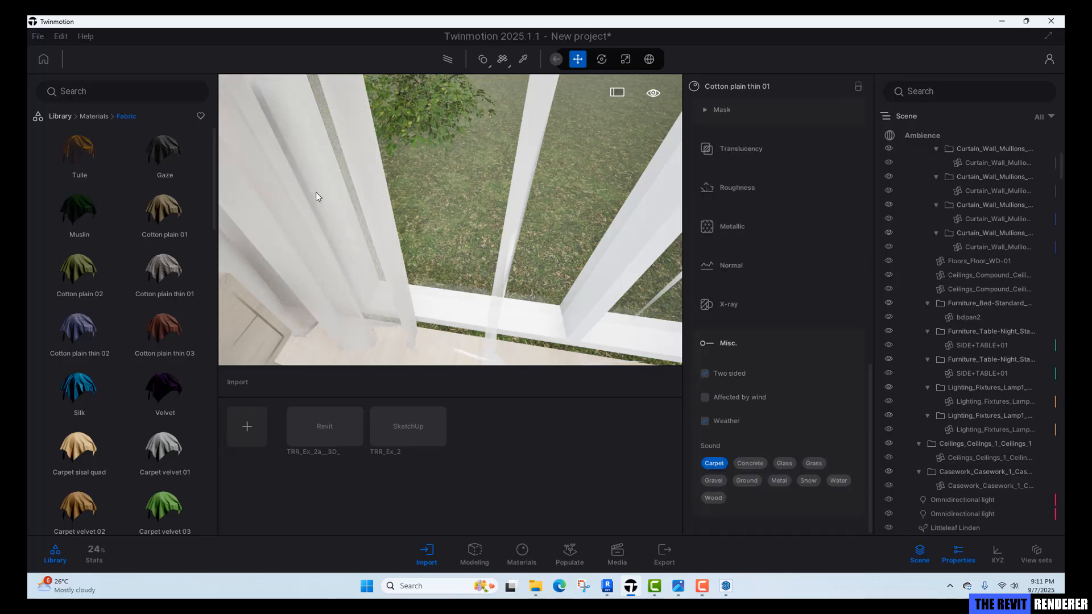
right_click_drag(353, 227, 403, 245)
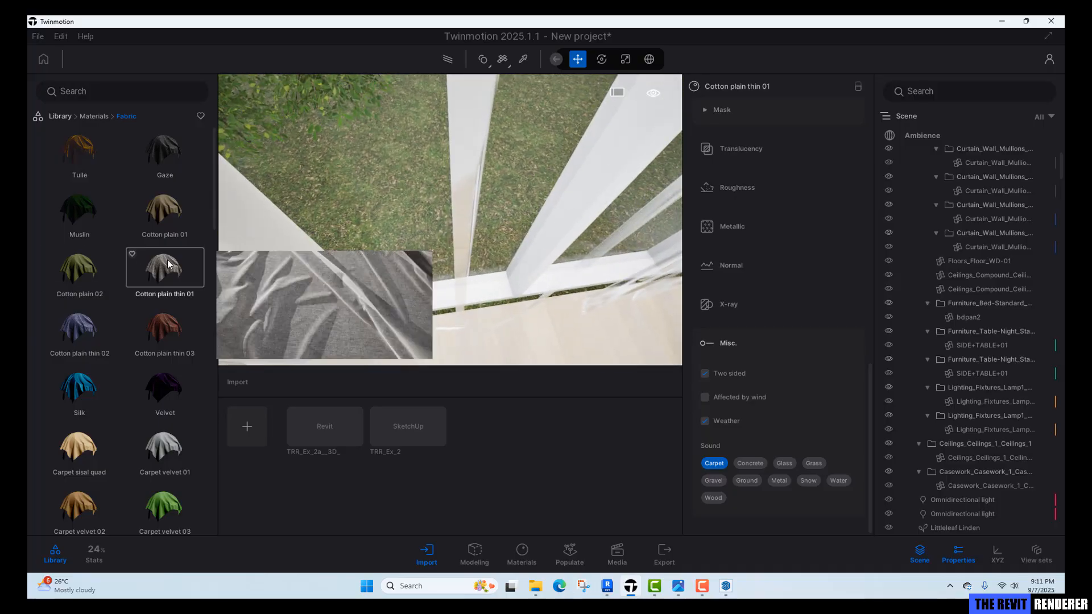
scroll(780, 364, "up", 3)
scroll(780, 358, "up", 5)
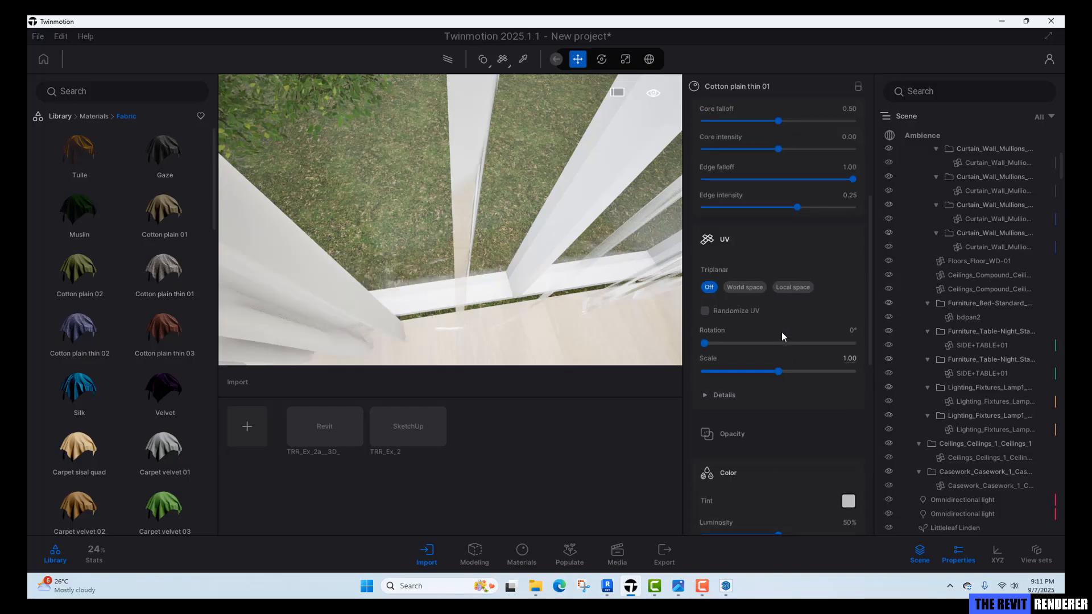
Set the curtain material's triplanar UV projection to World space and inspect the curtains.
left_click(745, 288)
scroll(769, 343, "up", 3)
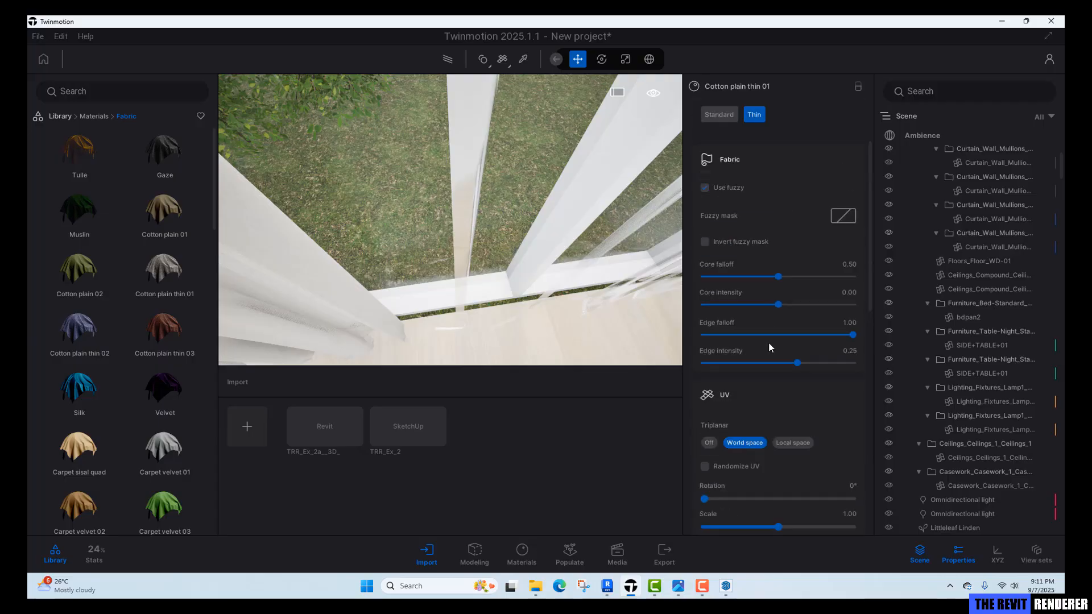
scroll(773, 273, "up", 2)
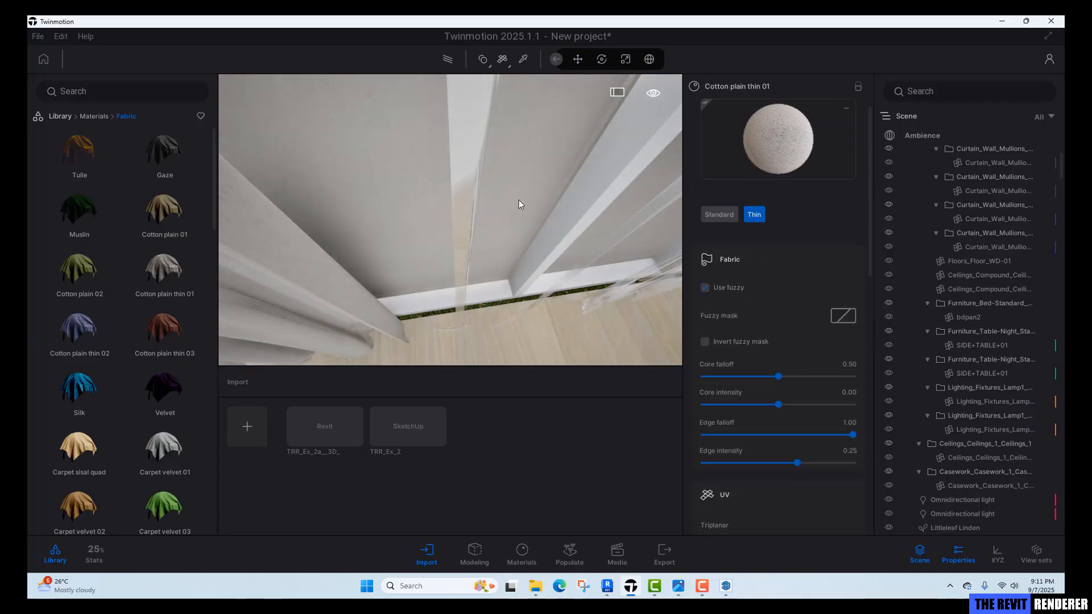
middle_click_drag(519, 200, 468, 224)
middle_click_drag(406, 274, 459, 267)
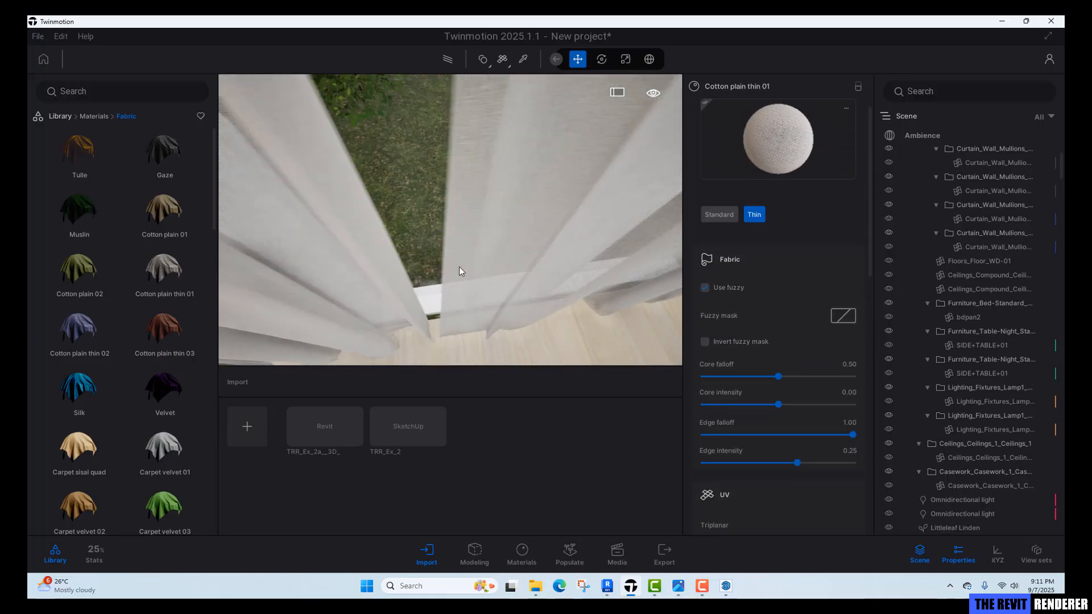
right_click_drag(459, 268, 453, 302)
Pick the plant pot's concreto material and set its roughness intensity to 60%.
key("t")
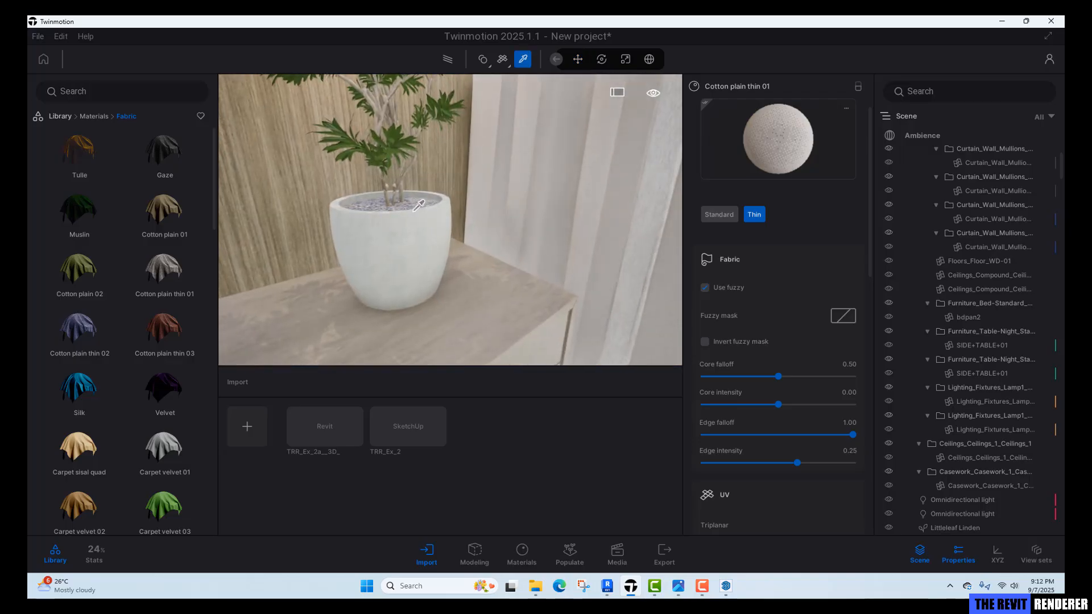
left_click(414, 210)
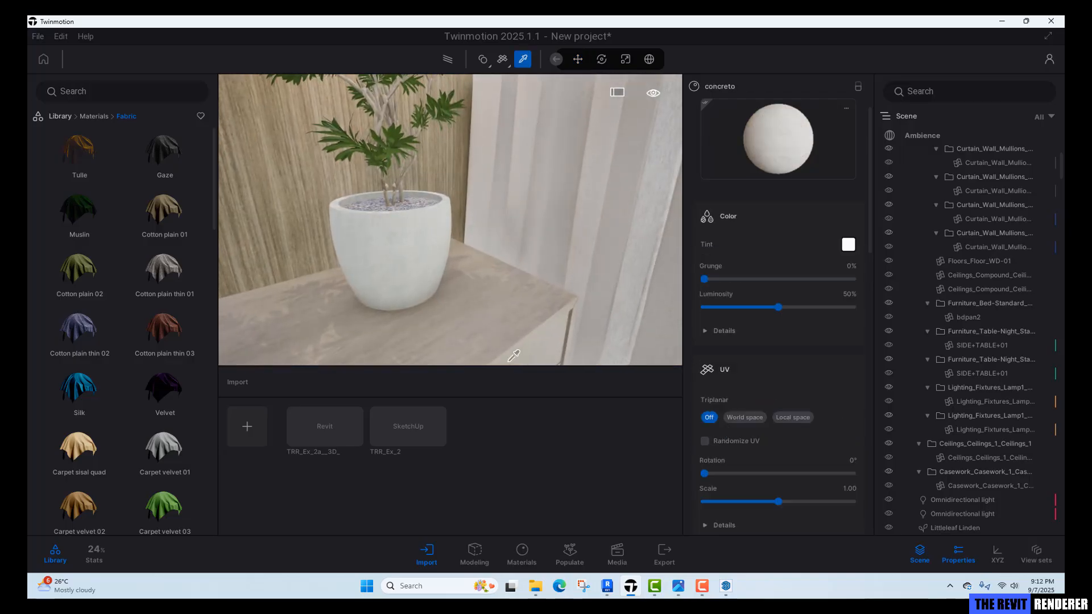
scroll(360, 262, "up", 3)
scroll(794, 415, "down", 4)
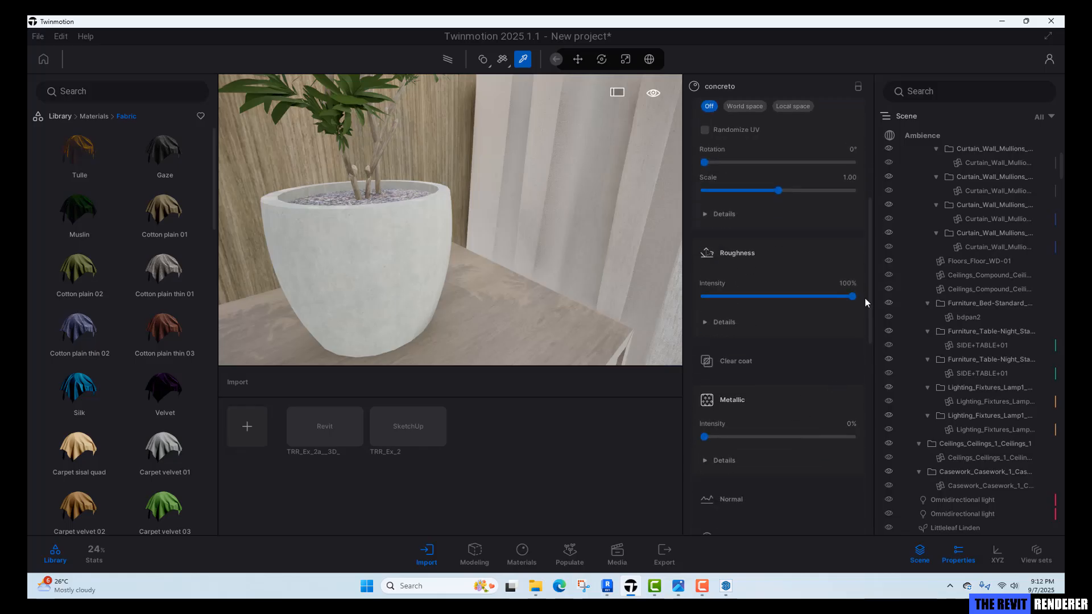
left_click(849, 282)
type("60")
key("Return")
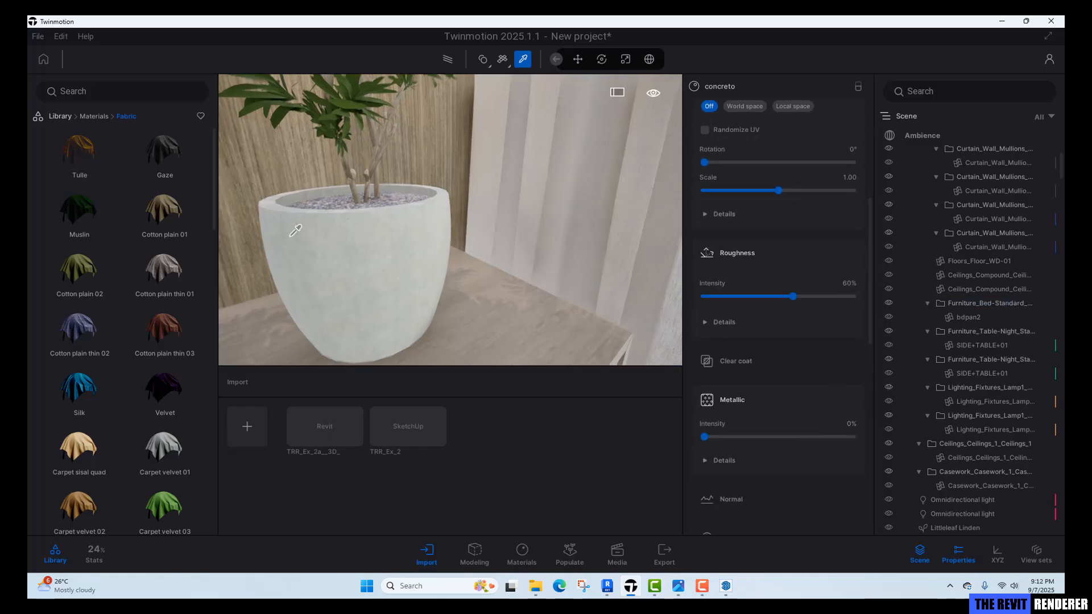
Pick the plant's folhas leaf material and set its roughness intensity to 30%.
middle_click_drag(290, 236, 302, 336)
left_click(360, 261)
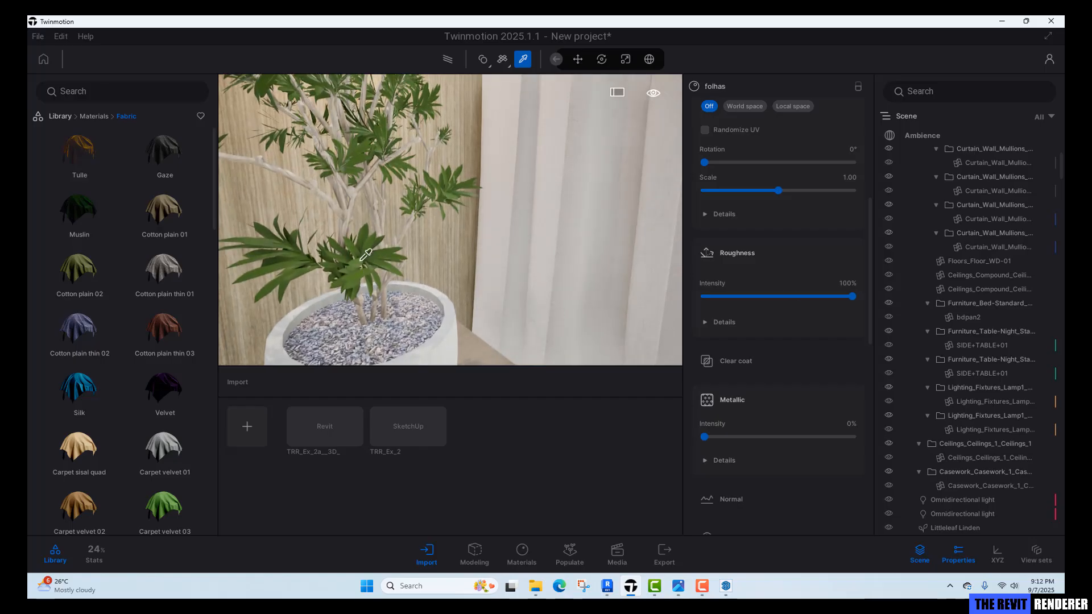
left_click(847, 287)
type("30")
key("Return")
key("Escape")
Apply the Carpet wool sedona 01 fabric material from the library to the rug.
middle_click_drag(514, 251, 524, 251, "shift")
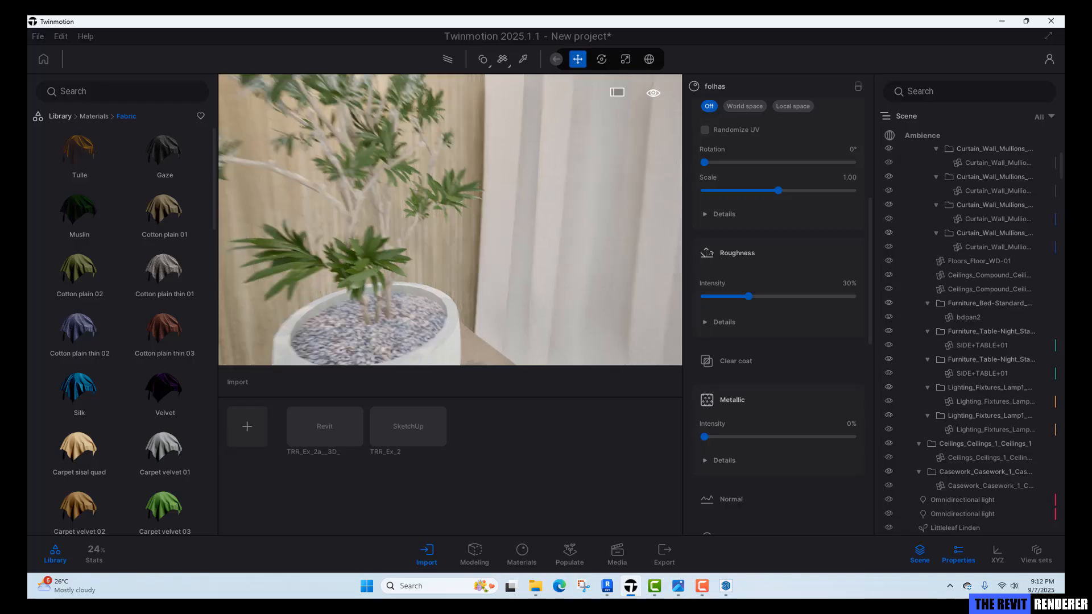
right_click_drag(524, 251, 449, 211)
key("s")
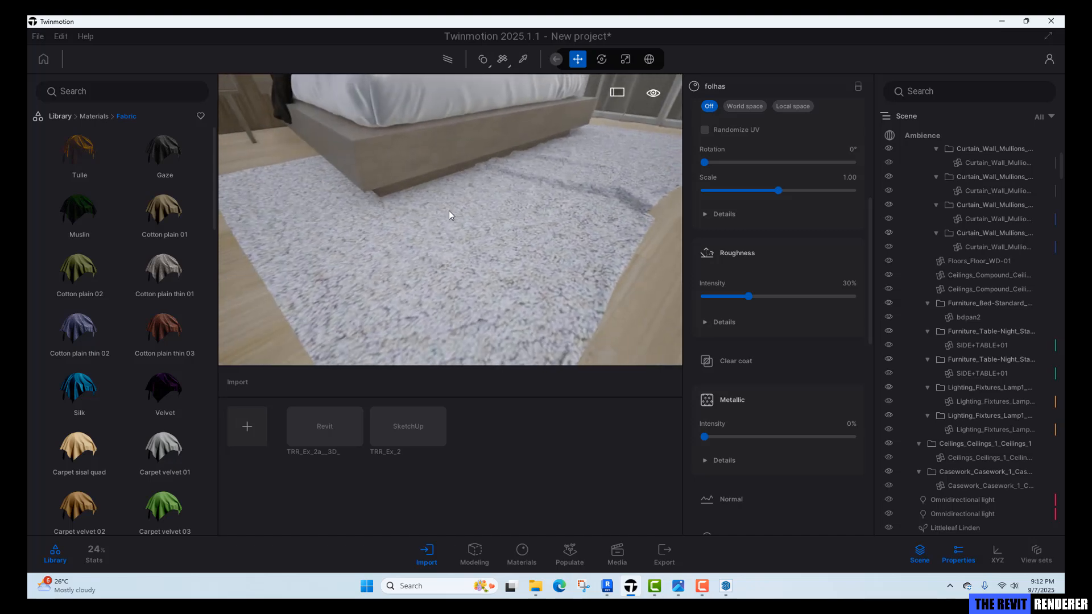
scroll(139, 358, "down", 5)
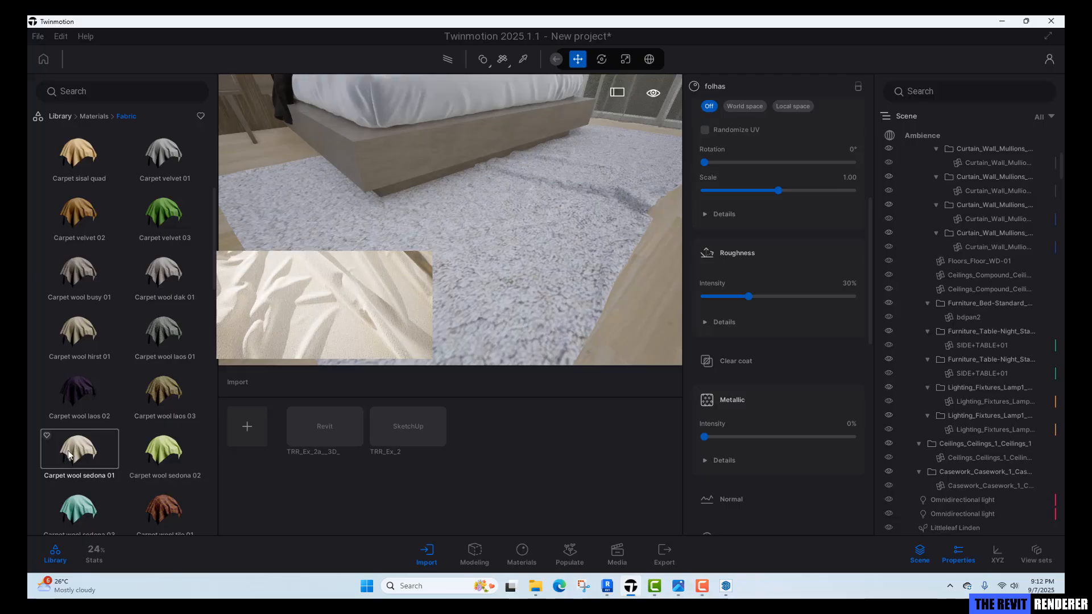
key("d")
left_click_drag(80, 454, 401, 319)
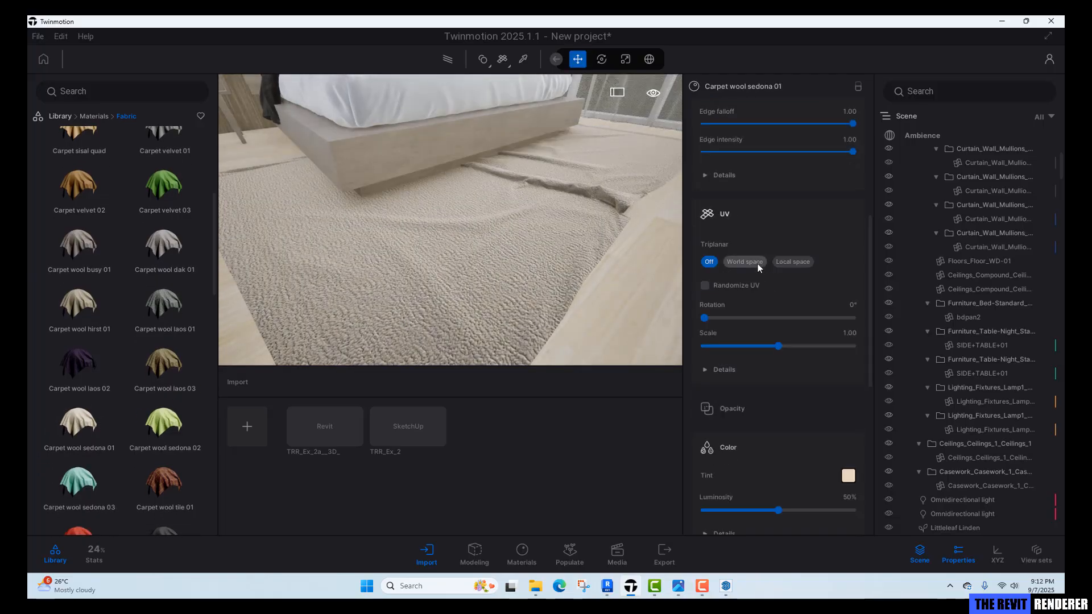
Try World space triplanar projection on the rug material, then undo it.
left_click(757, 264)
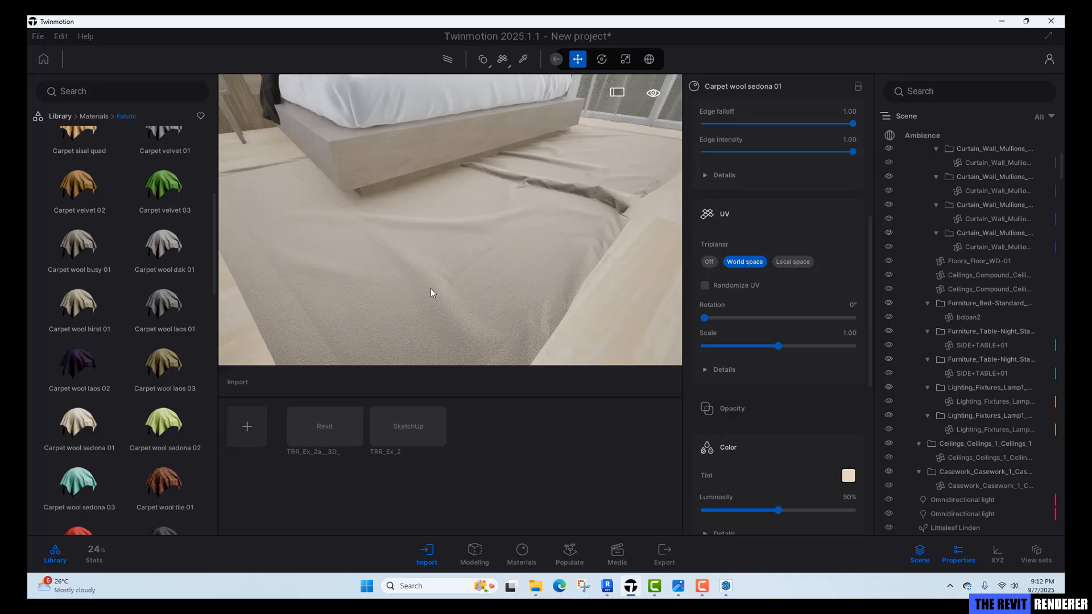
key("ctrl+z")
right_click_drag(425, 287, 370, 210)
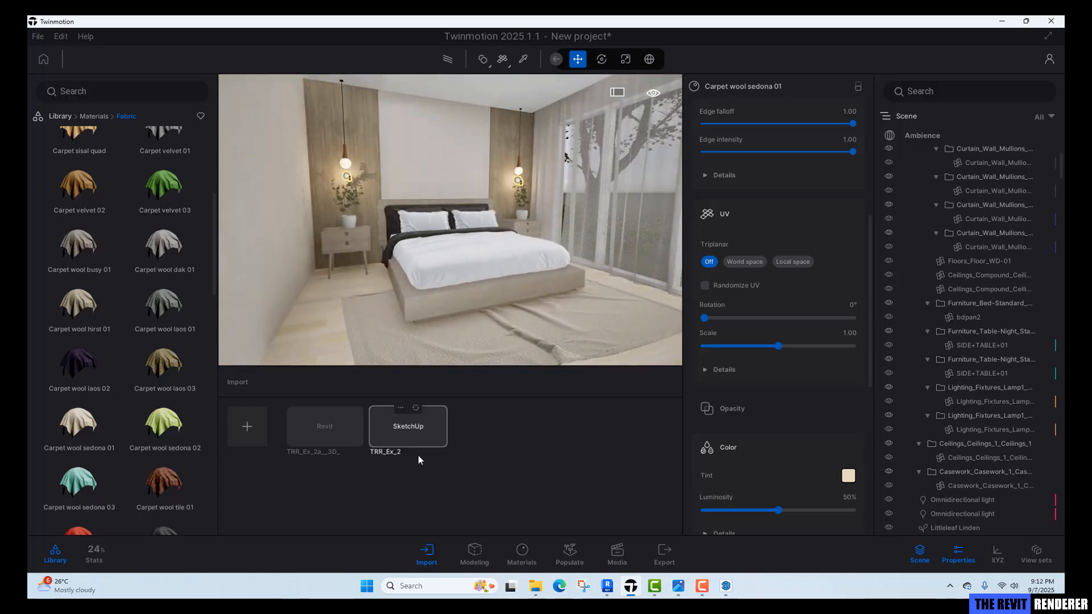
Open the Image1 media view and refresh its preview.
left_click(617, 553)
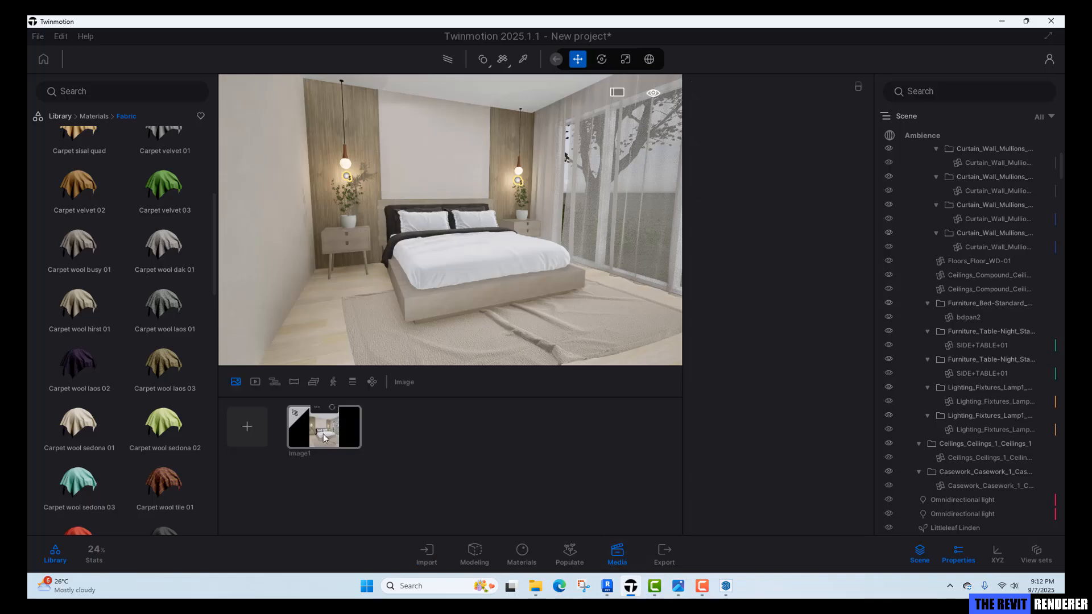
left_click(326, 434)
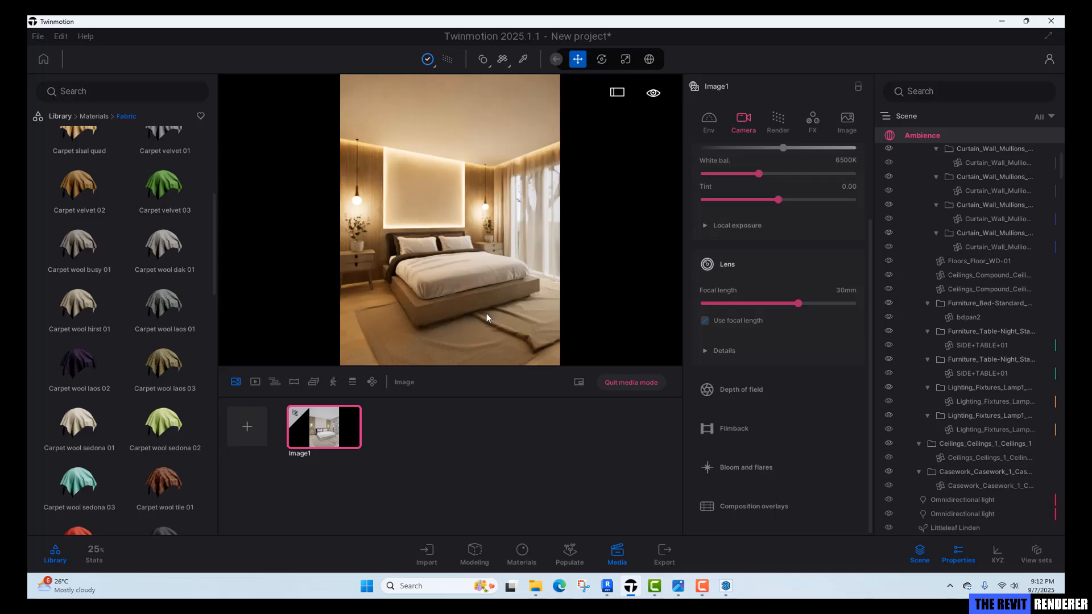
key("r")
right_click_drag(476, 238, 576, 233)
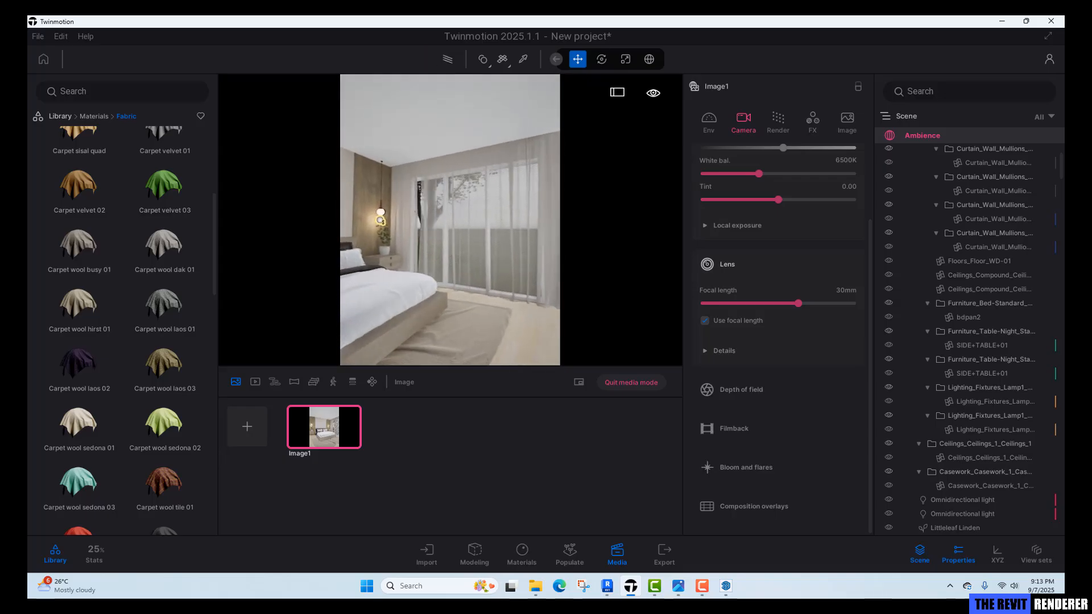
left_click(334, 440)
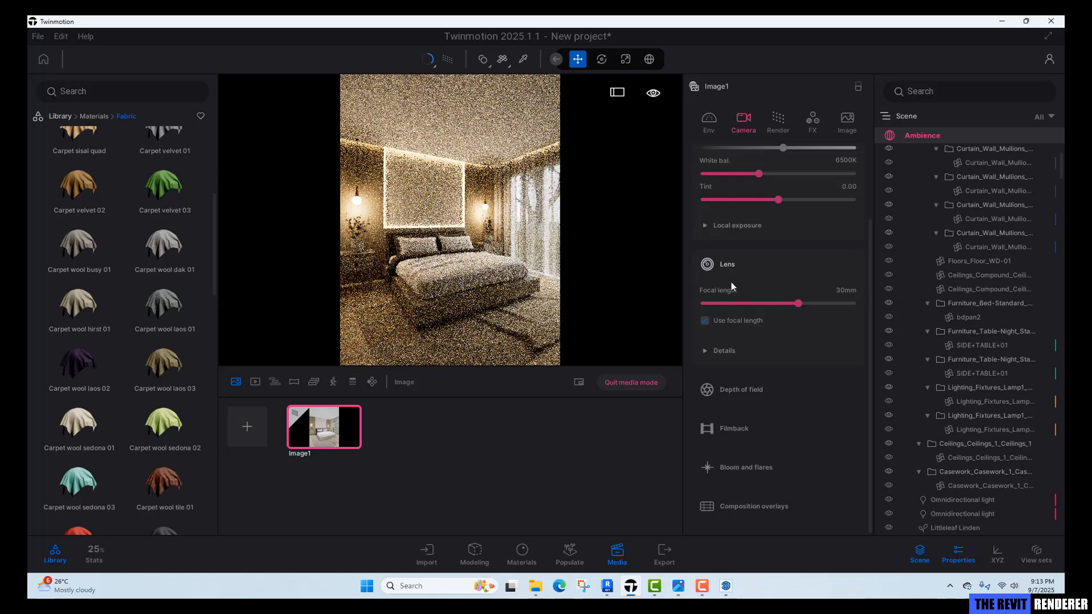
Set the HDRI skydome intensity to 20 and expand its details.
left_click(710, 122)
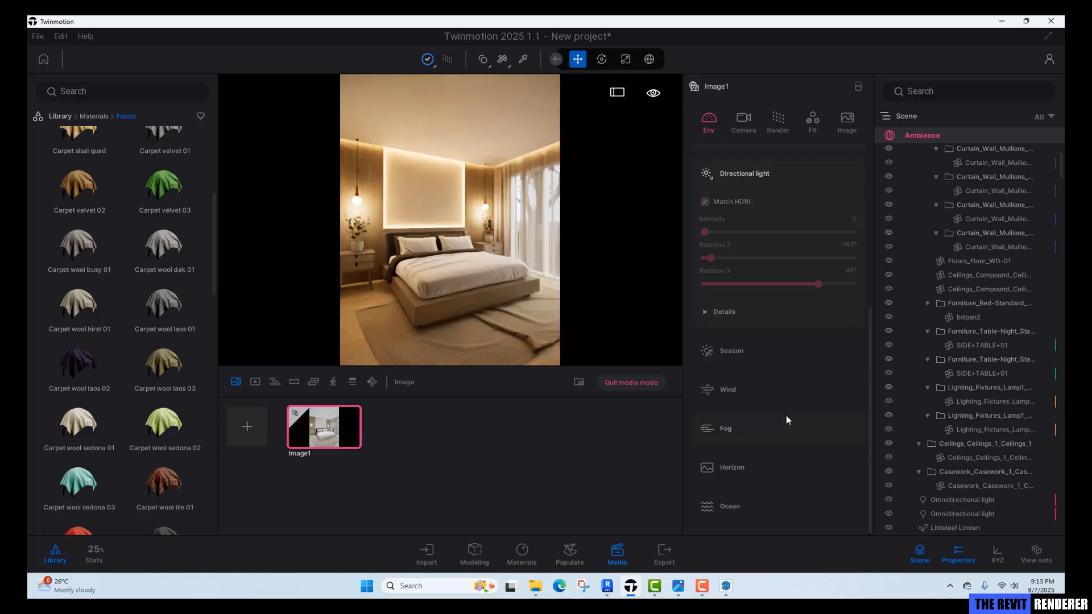
scroll(787, 417, "up", 3)
scroll(787, 415, "up", 1)
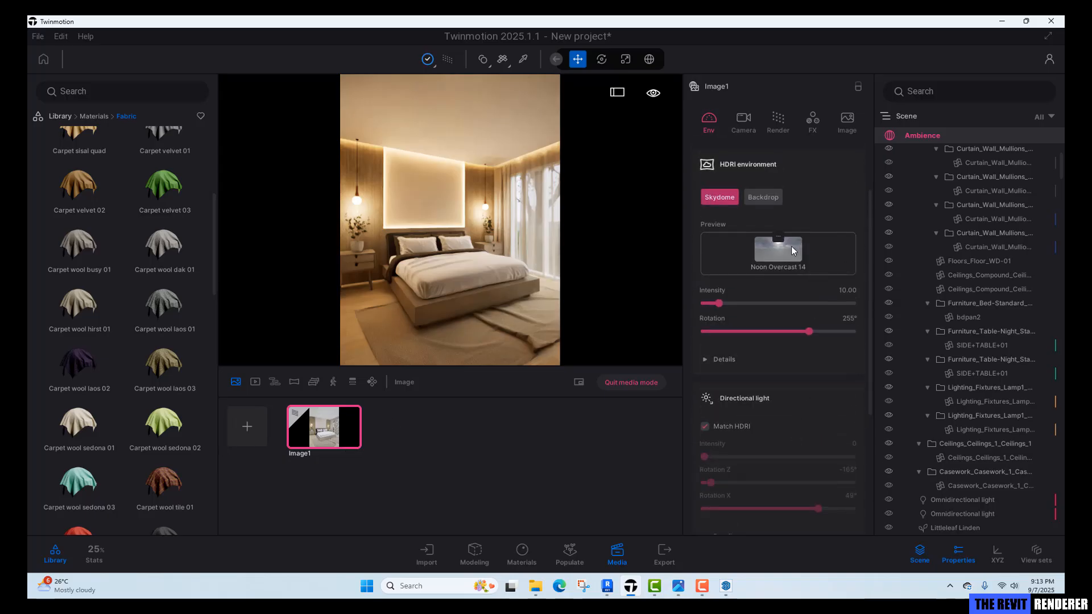
left_click(840, 290)
type("20")
key("Return")
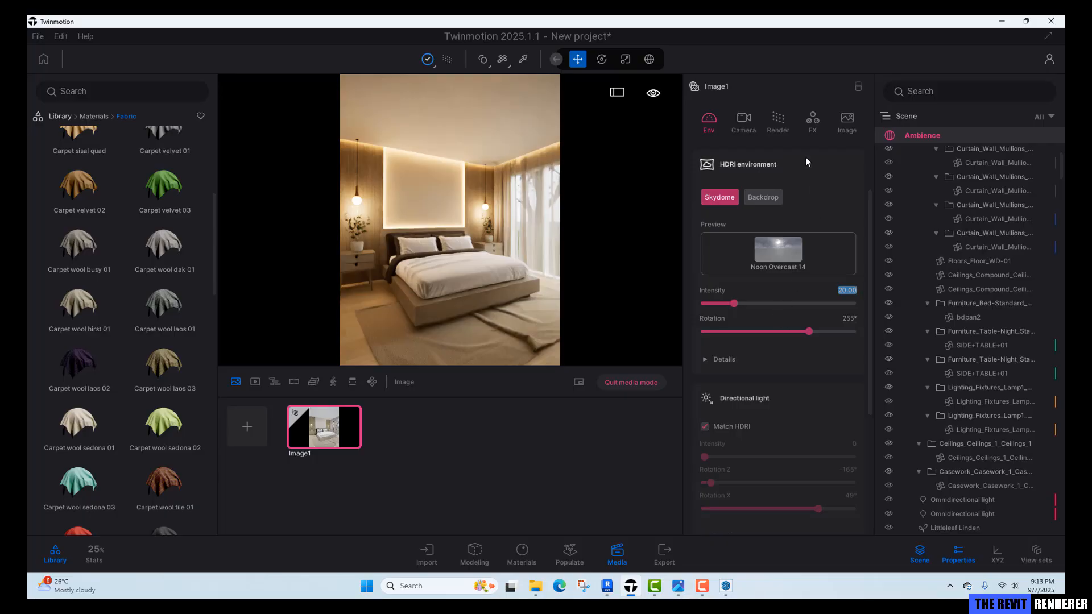
left_click(753, 360)
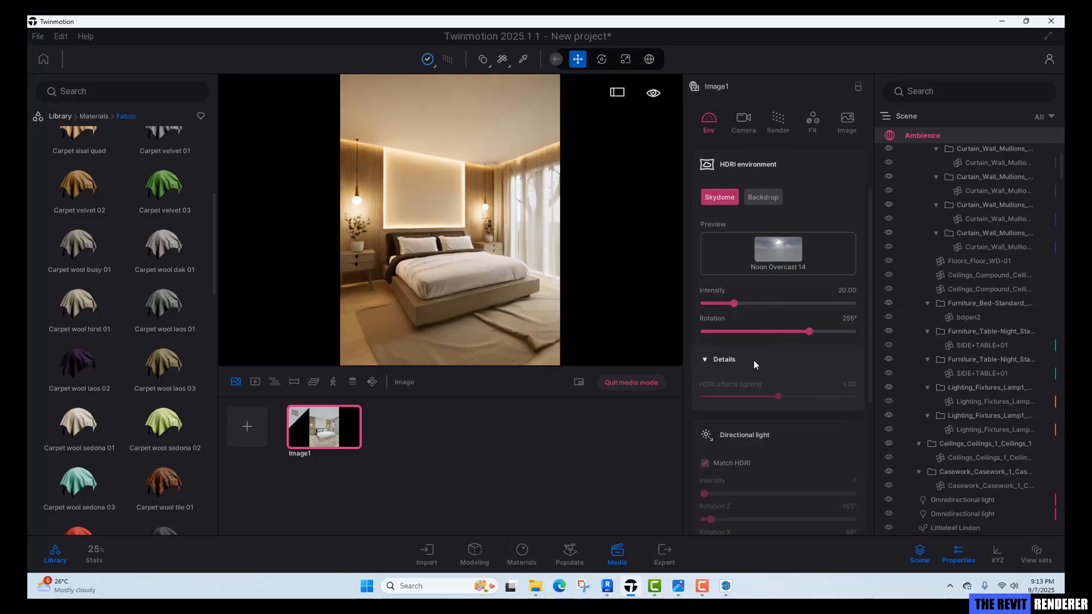
scroll(828, 481, "up", 2)
scroll(838, 350, "down", 2)
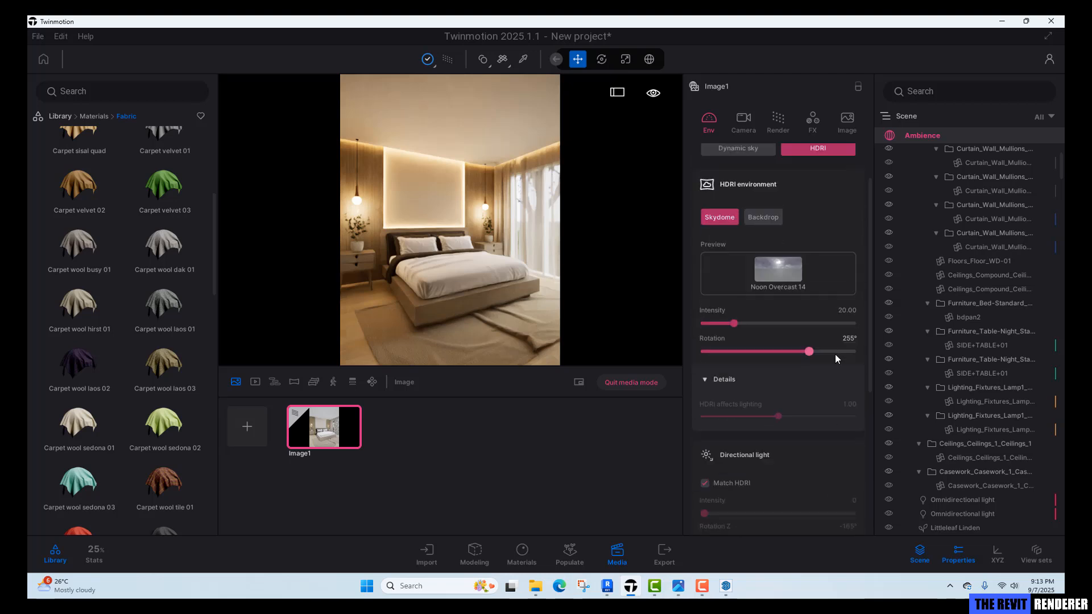
Set the camera white balance for Image1 to 6000K.
left_click(740, 121)
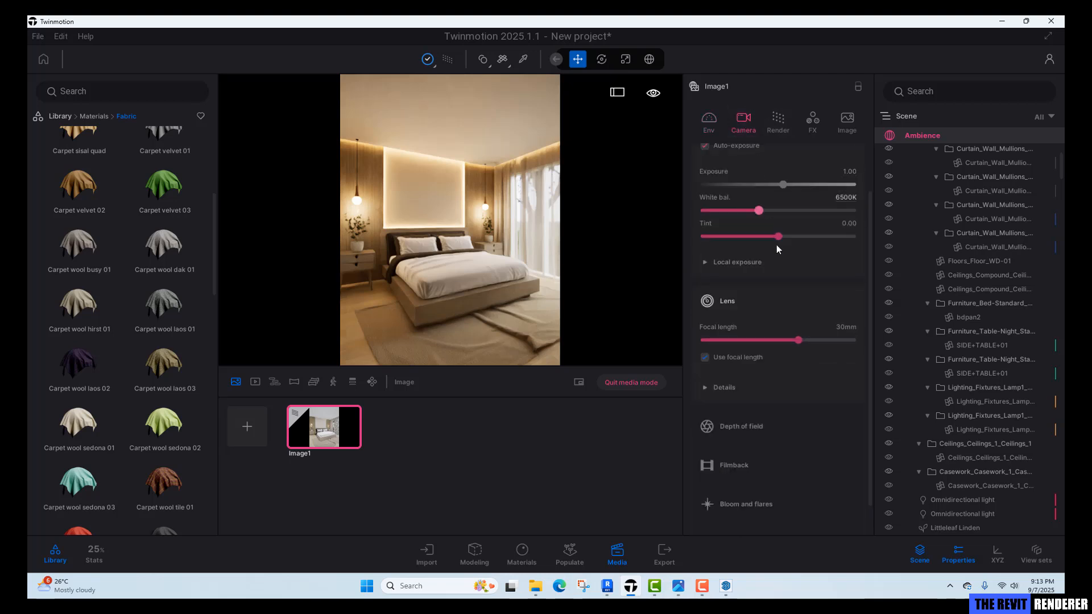
scroll(797, 250, "up", 1)
left_click(845, 232)
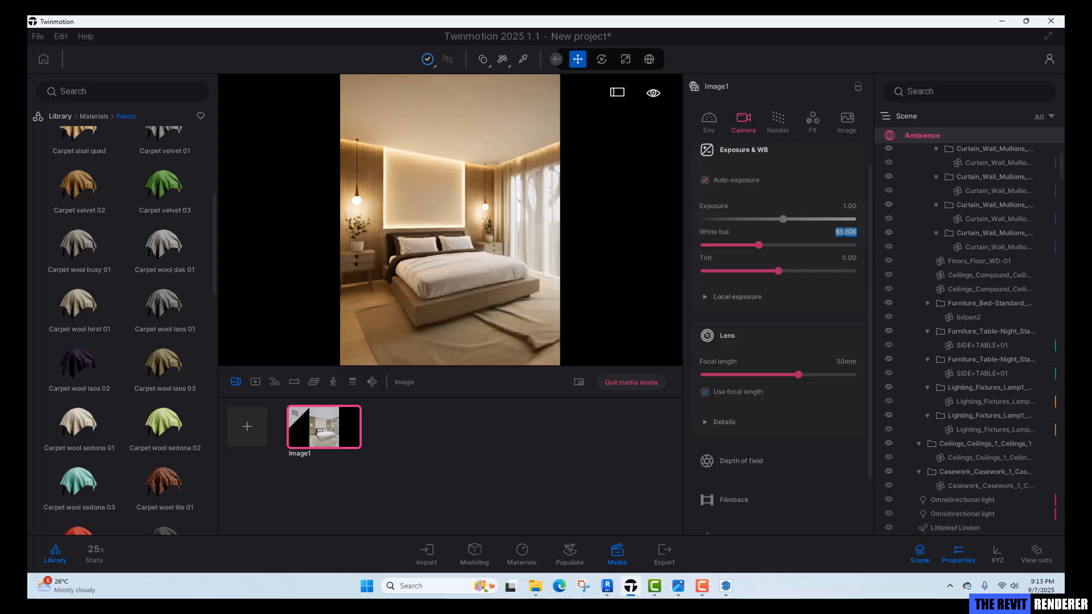
type("6000")
key("Return")
type("5")
key("Return")
type("6")
key("Return")
Raise the HDRI skydome intensity to 30 and quit media mode.
left_click(701, 119)
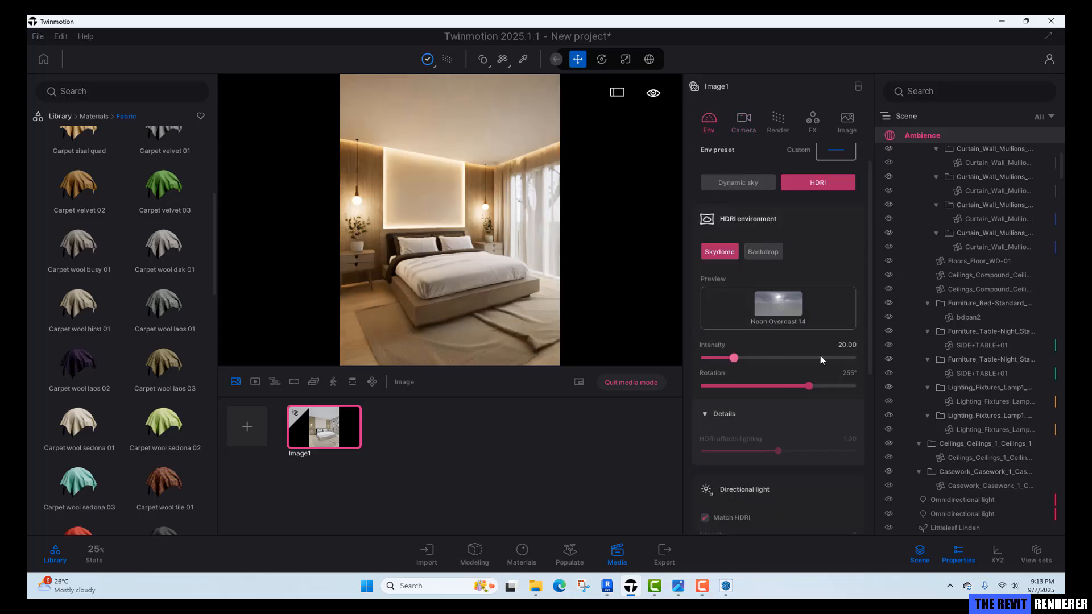
left_click(845, 349)
left_click_drag(843, 346, 837, 344)
type("3")
key("Return")
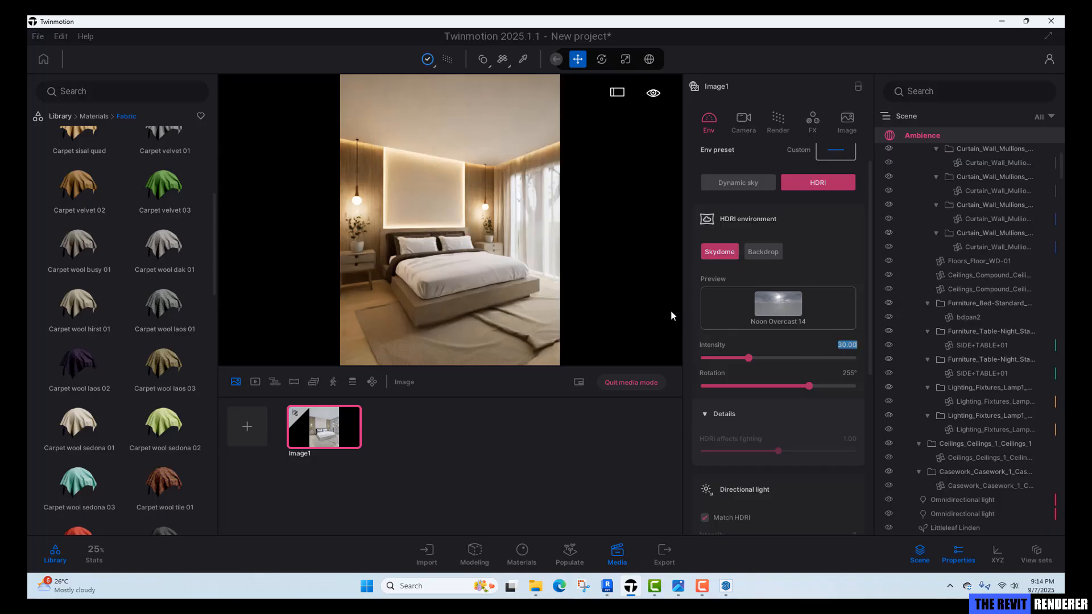
left_click(477, 251)
left_click(632, 382)
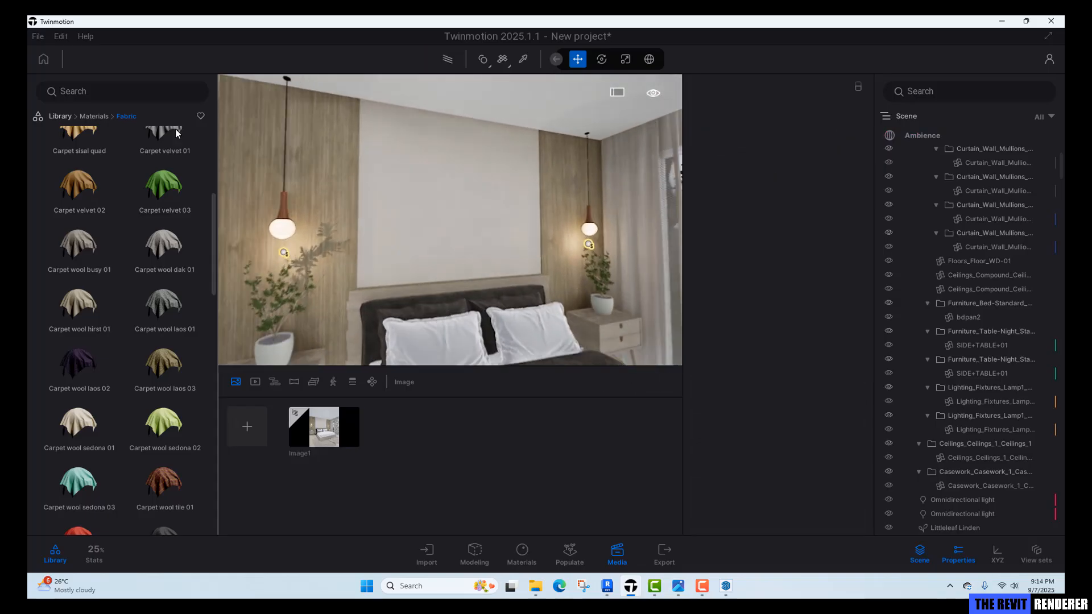
Place a Painting Coton 70x100 from the living room decorations library on the wall above the bed.
left_click(63, 117)
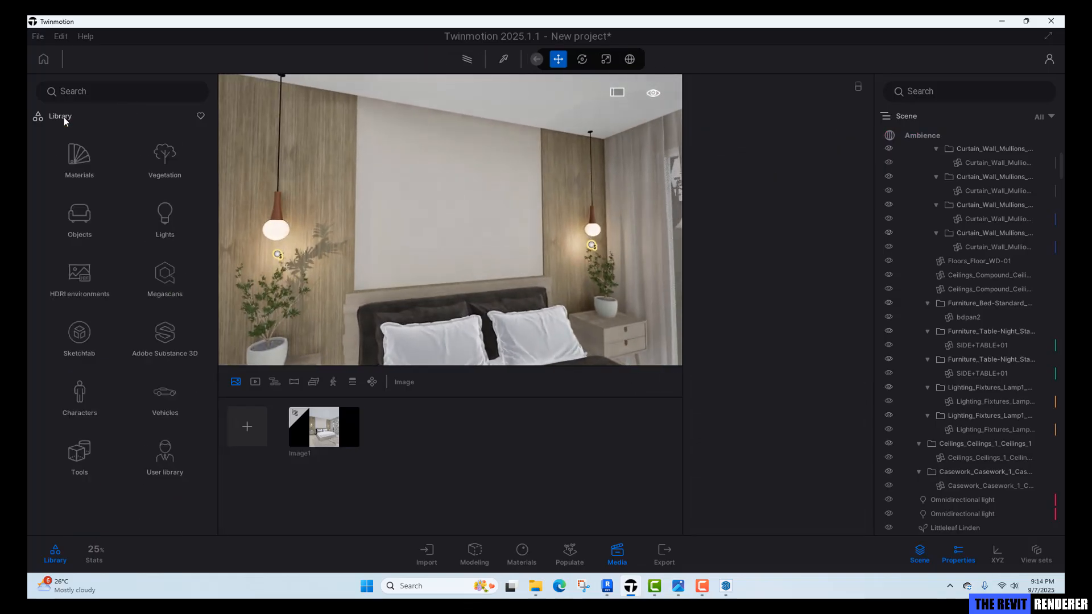
left_click(80, 230)
left_click(83, 167)
left_click(84, 173)
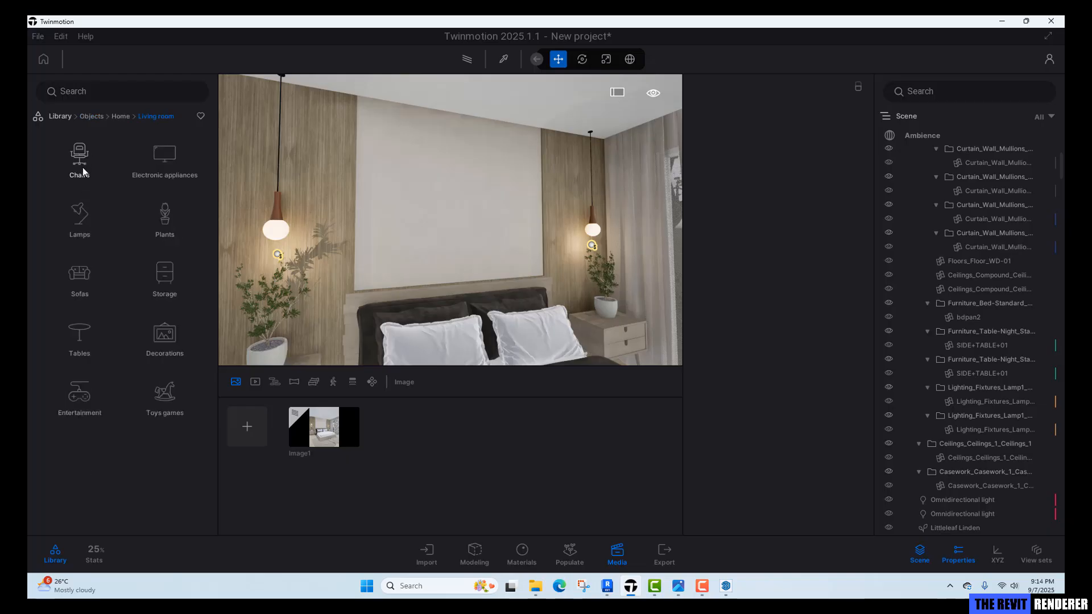
left_click(165, 335)
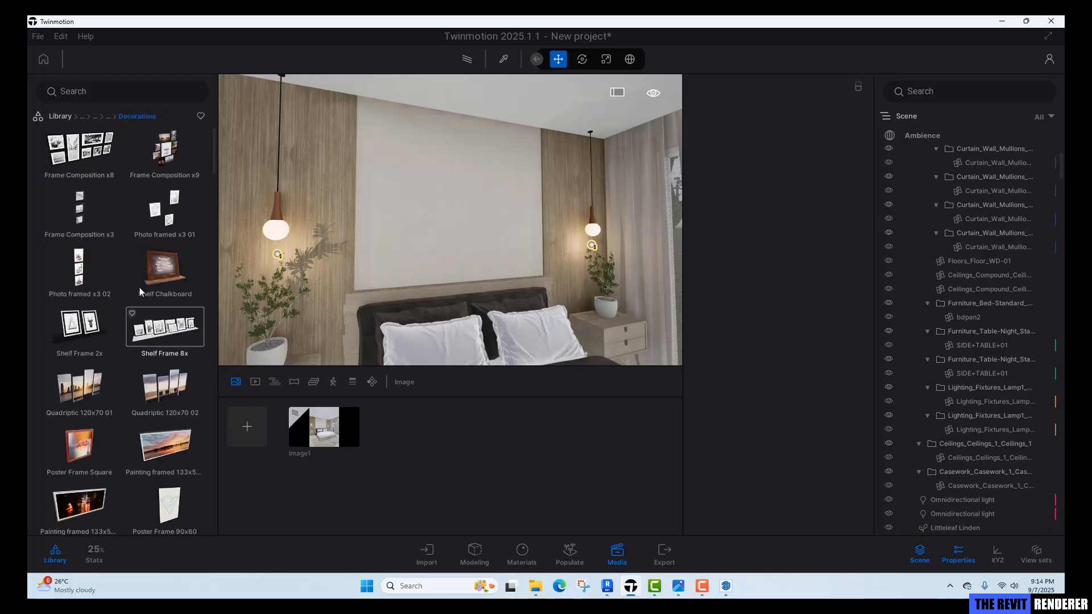
scroll(142, 296, "down", 5)
scroll(142, 293, "down", 3)
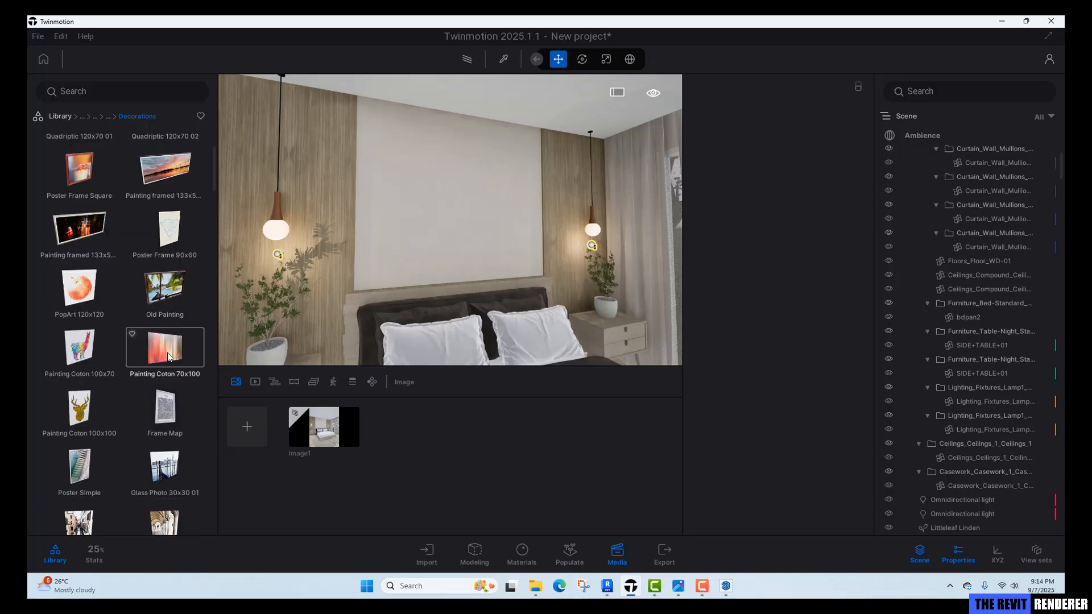
mouse_move(173, 351)
left_mouse_down()
mouse_move(384, 190)
mouse_move(441, 208)
left_mouse_up()
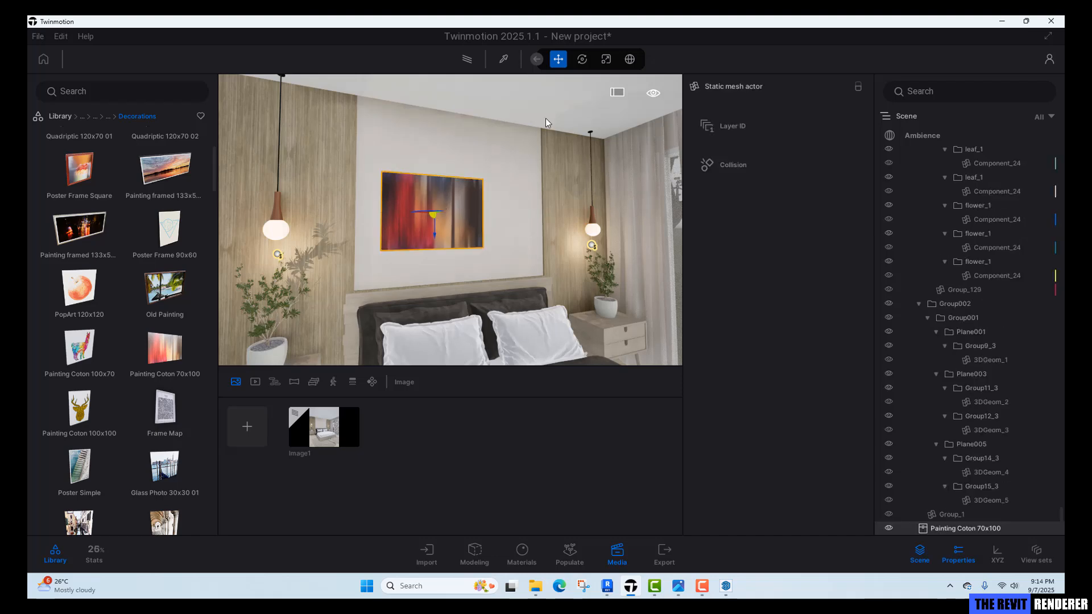
Rotate the painting -90° so it hangs in portrait orientation.
left_click(582, 59)
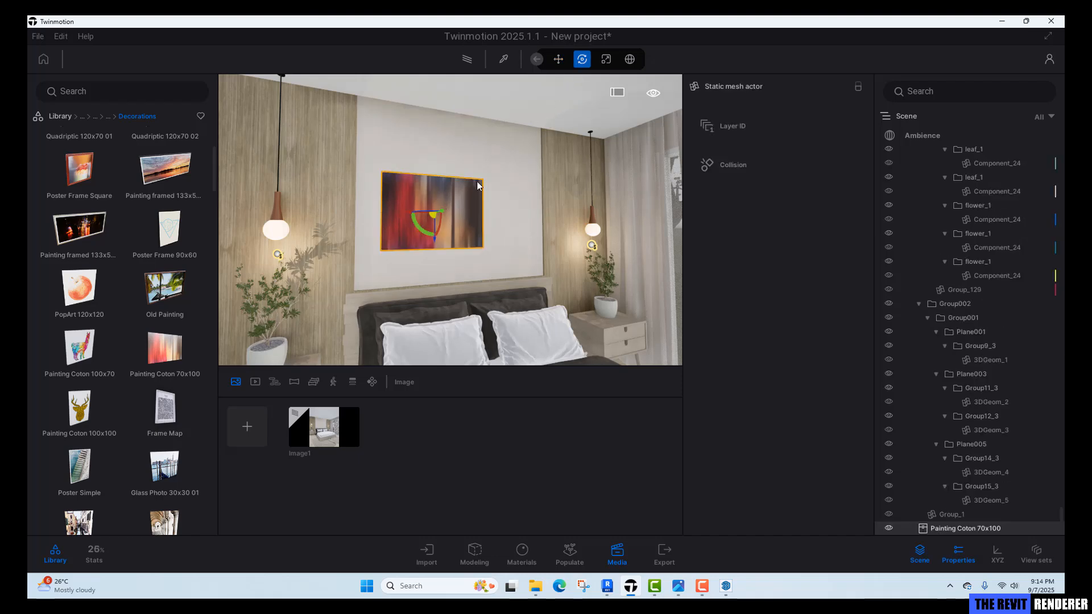
left_click_drag(428, 237, 502, 228)
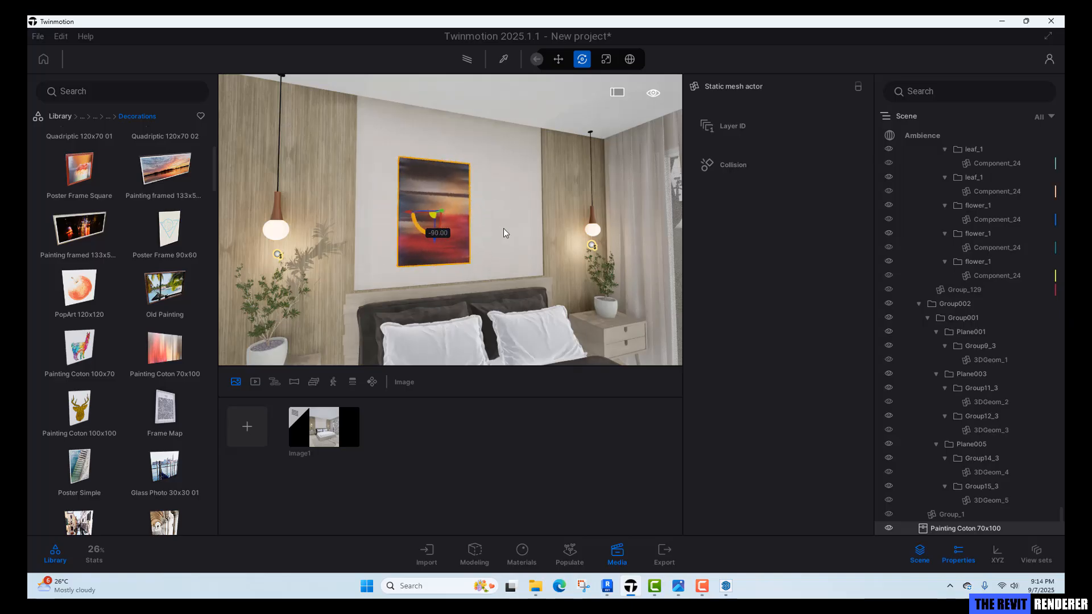
Duplicate the painting once beside the original as a copy.
mouse_move(431, 227)
left_mouse_down()
mouse_move(390, 228)
mouse_move(402, 209)
mouse_move(476, 220)
left_mouse_up()
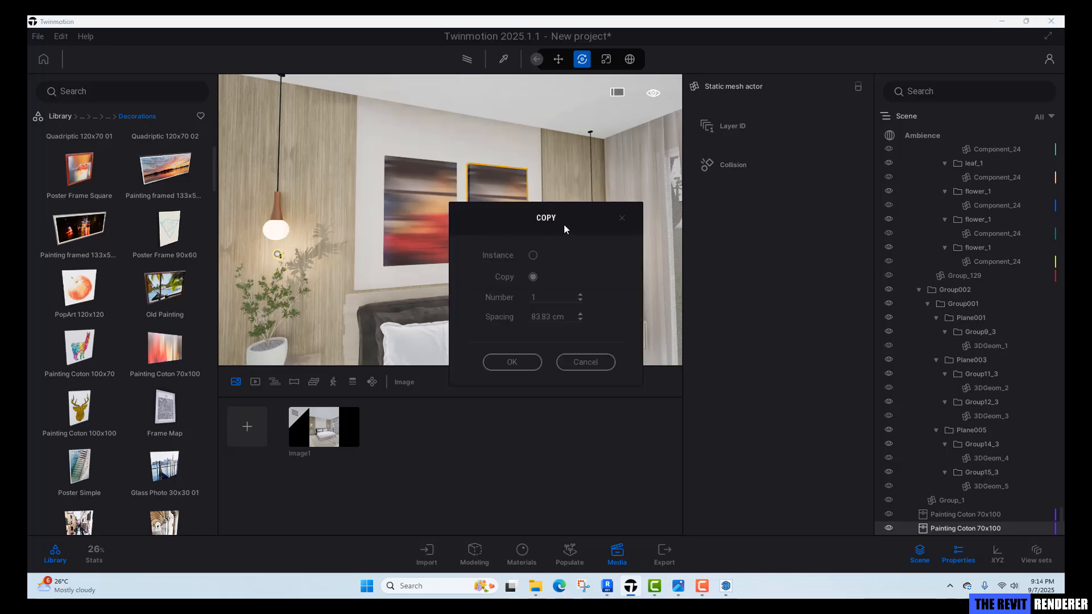
mouse_move(565, 224)
left_mouse_down()
mouse_move(691, 190)
mouse_move(678, 201)
left_mouse_up()
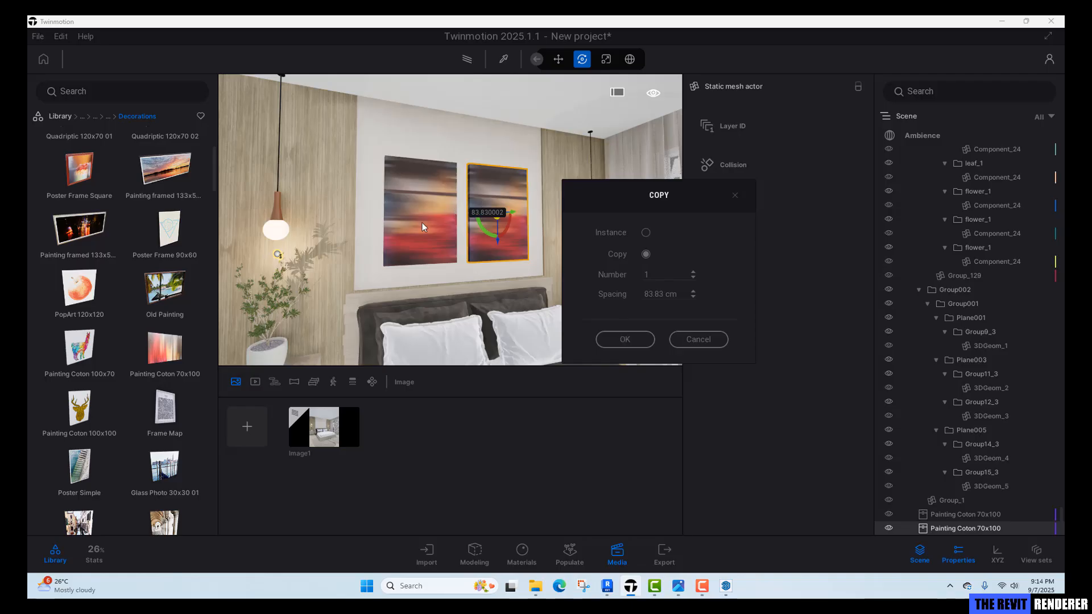
left_click(612, 339)
Nudge the two paintings horizontally to space them evenly above the bed.
middle_click_drag(501, 284, 446, 271, "shift")
left_click(406, 252)
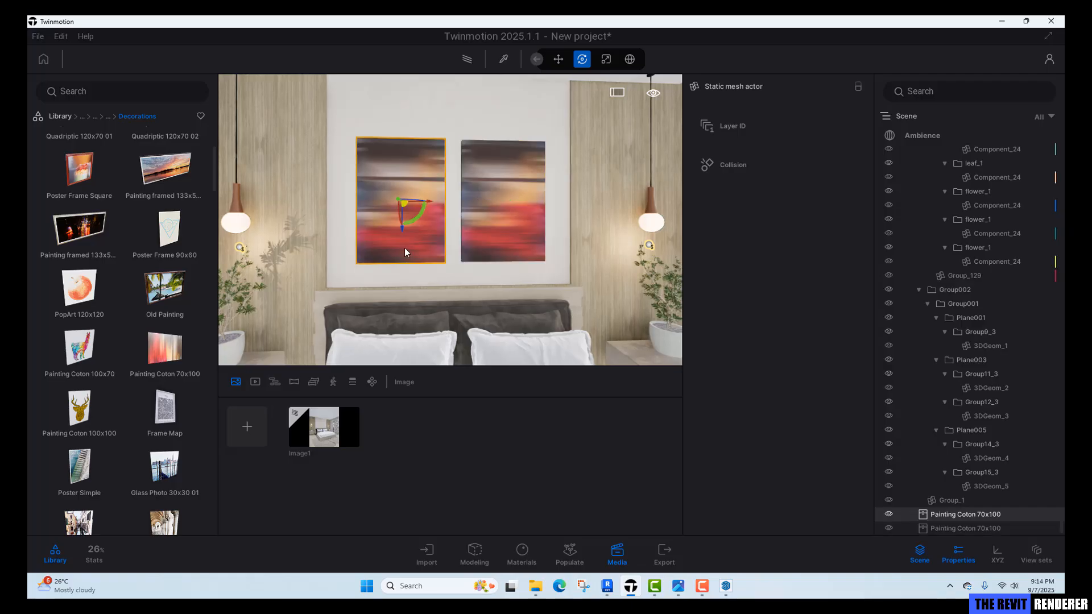
left_click_drag(432, 200, 426, 200)
left_click(522, 202)
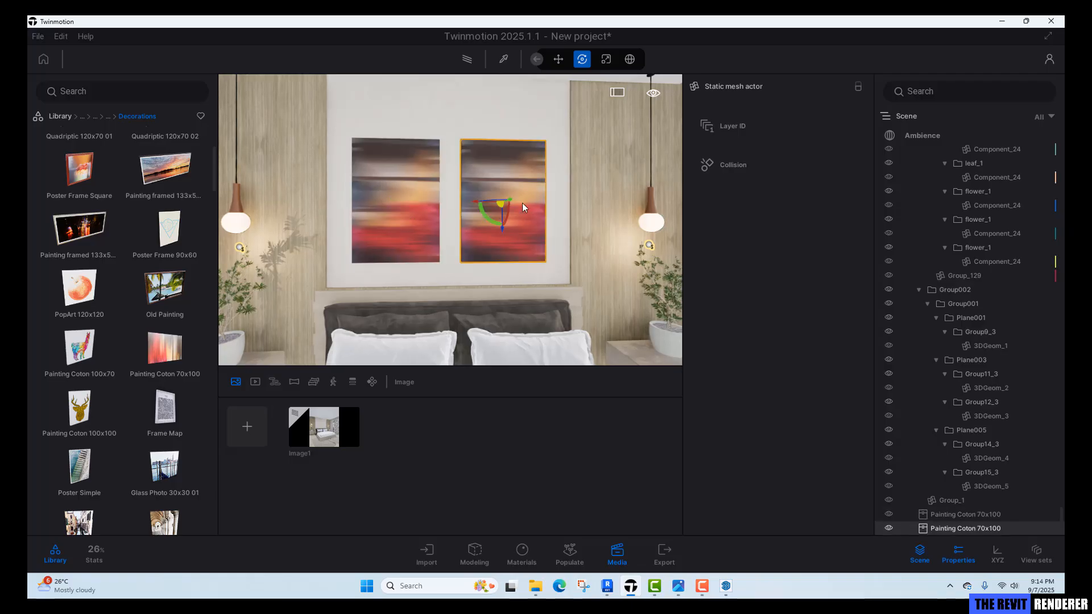
middle_click_drag(514, 210, 548, 210, "shift")
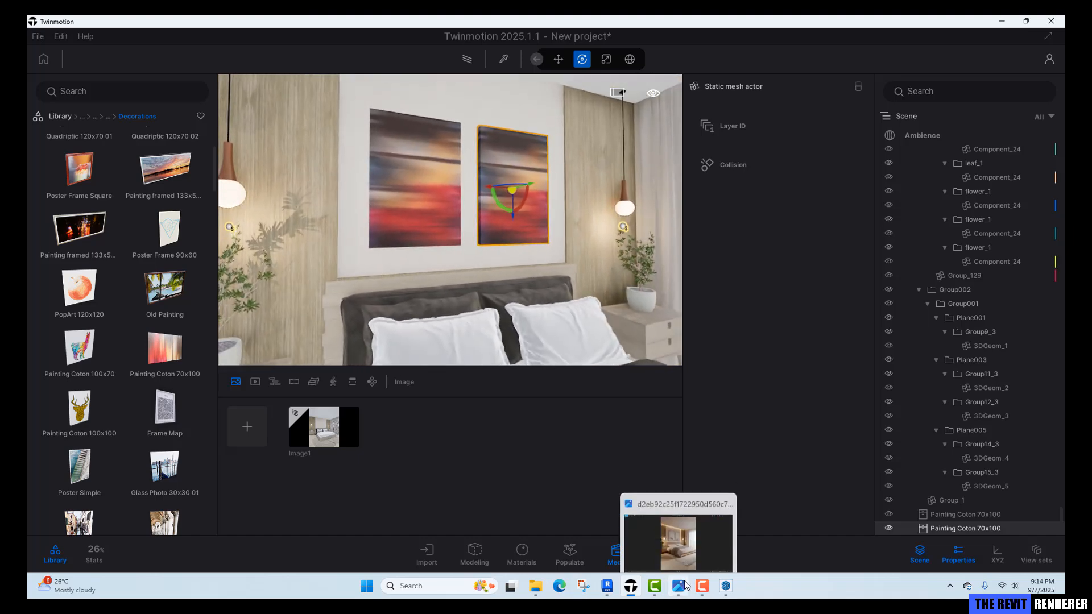
View the bedroom reference photo for comparison and return.
left_click(678, 586)
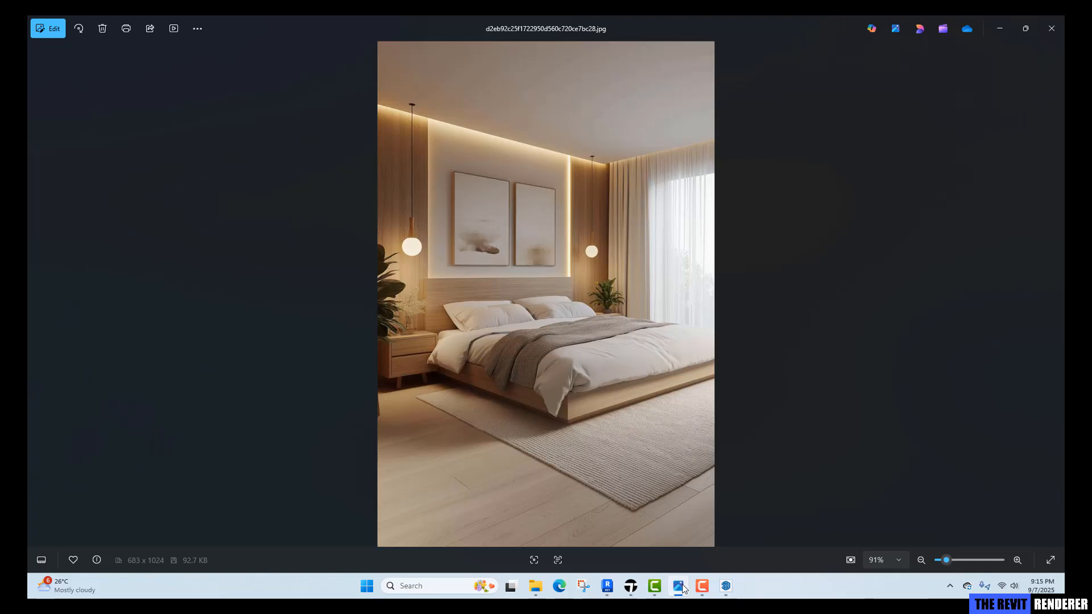
left_click(680, 587)
Pick the left painting's material and replace its texture with the Art1 image.
right_click_drag(475, 234, 460, 213)
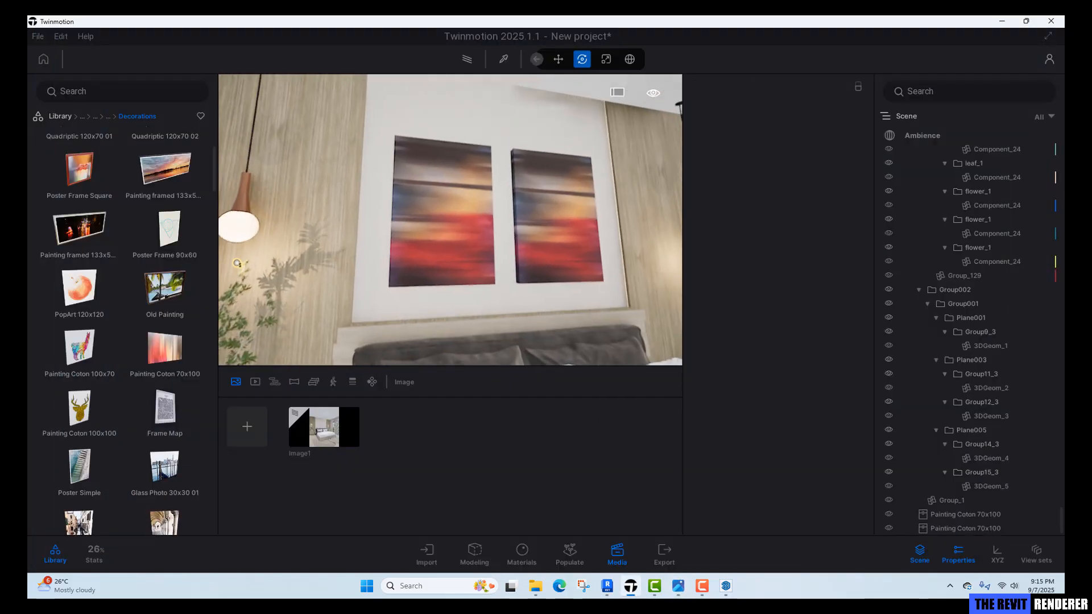
scroll(475, 234, "up", 3)
key("t")
left_click(442, 230)
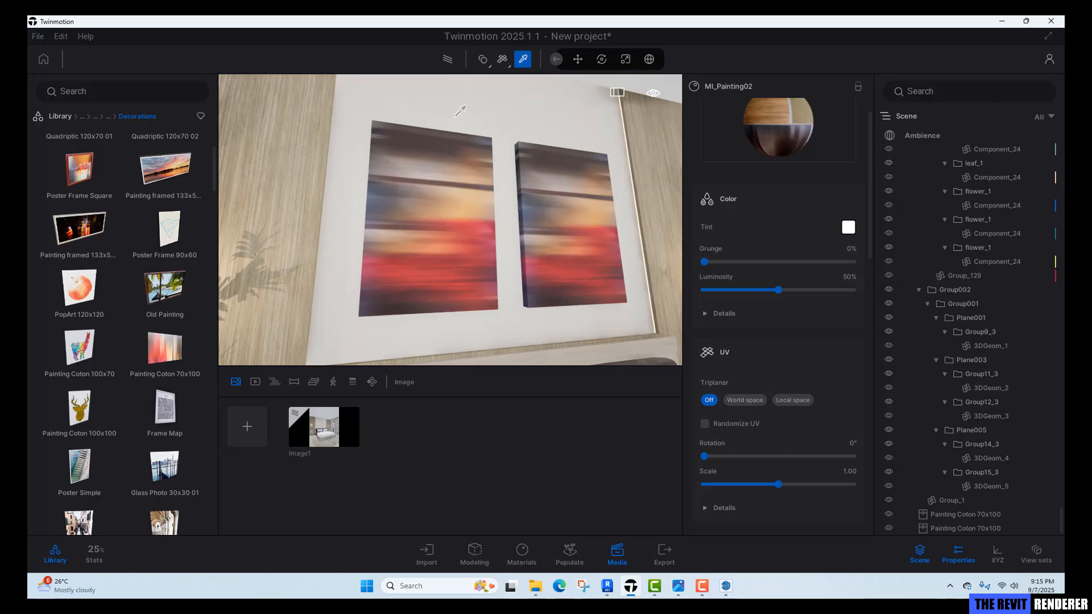
left_click(740, 314)
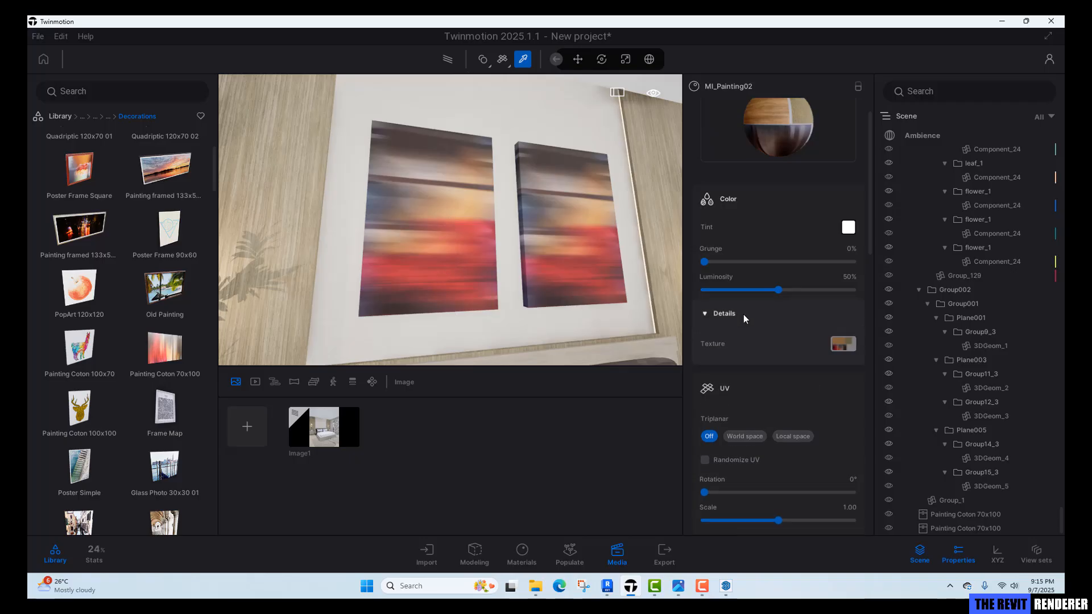
left_click(844, 345)
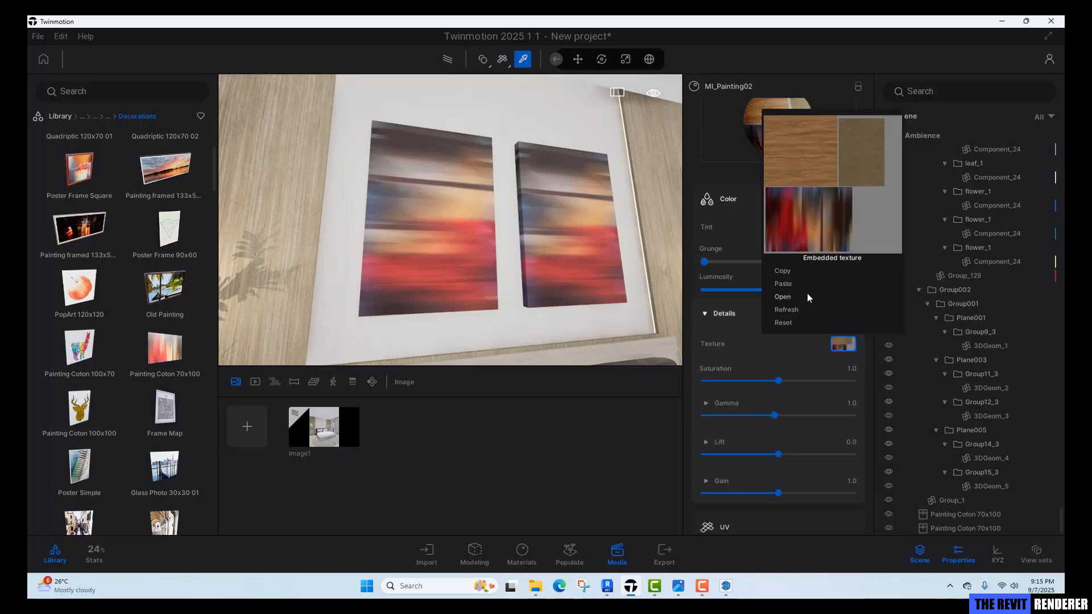
left_click(781, 297)
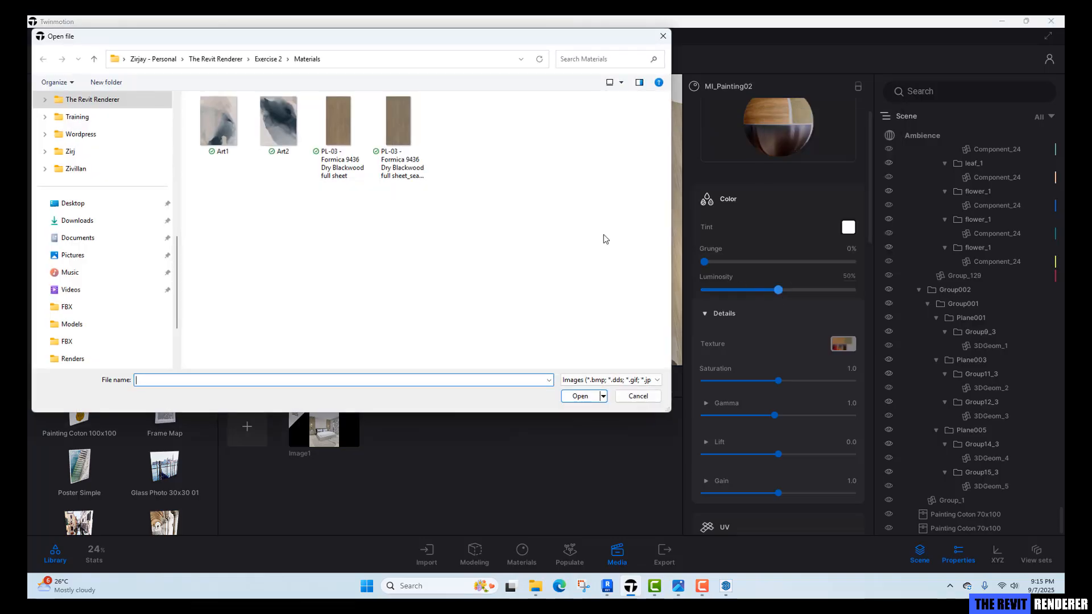
left_click(224, 114)
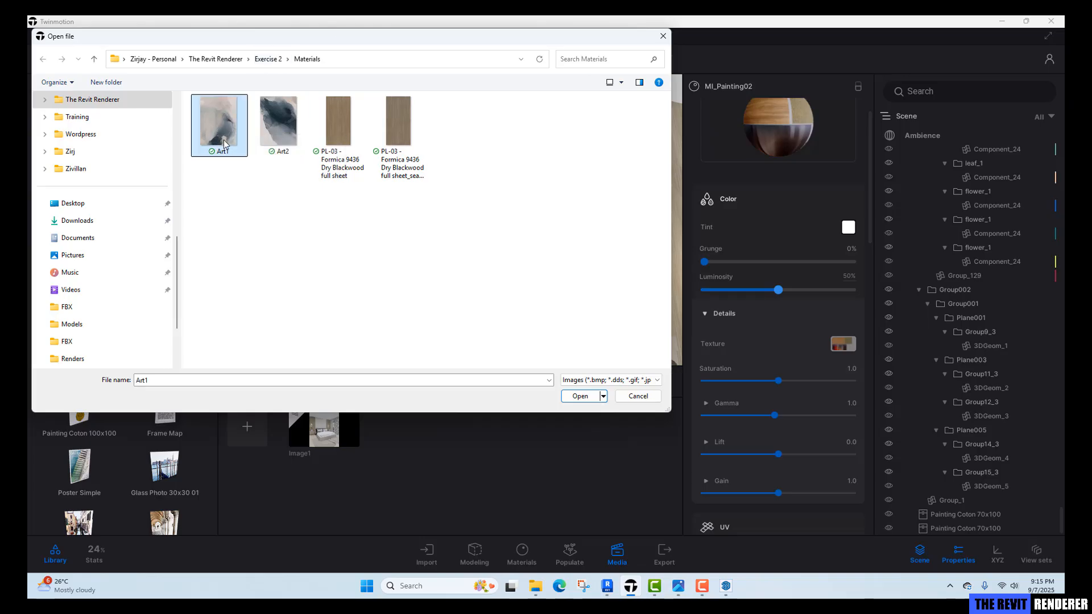
left_click(580, 396)
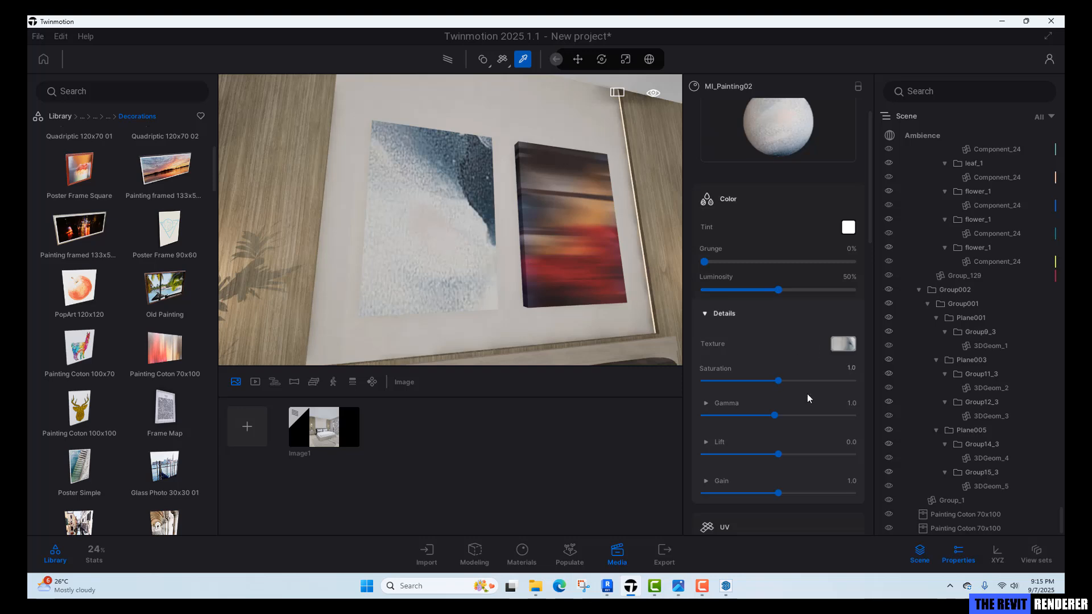
Set the Art1 texture's UV scale to 0.50.
scroll(804, 366, "down", 5)
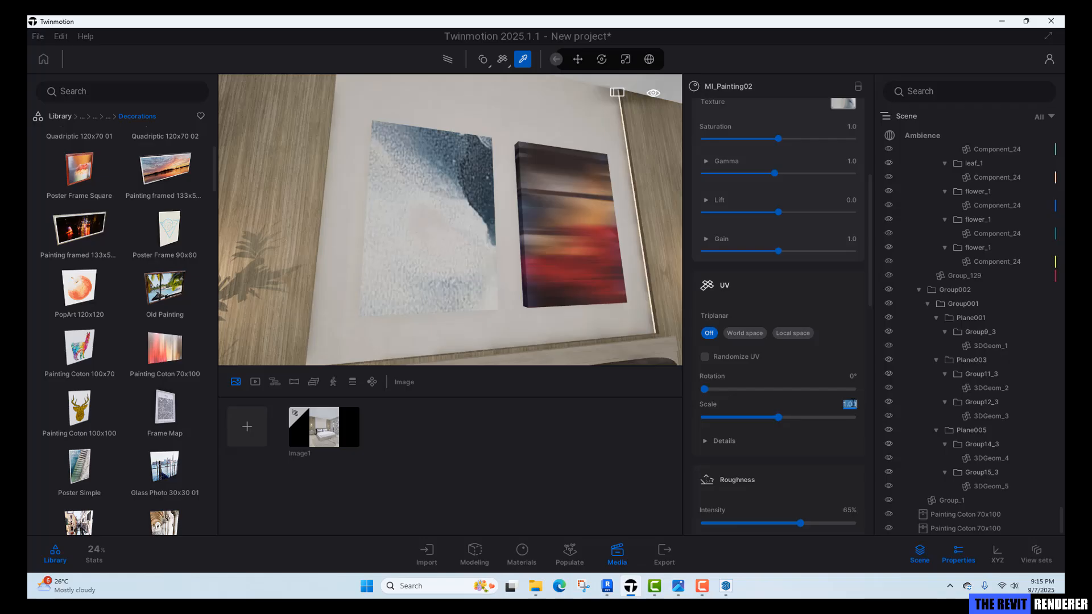
mouse_move(778, 417)
left_mouse_down()
mouse_move(763, 417)
mouse_move(775, 417)
left_mouse_up()
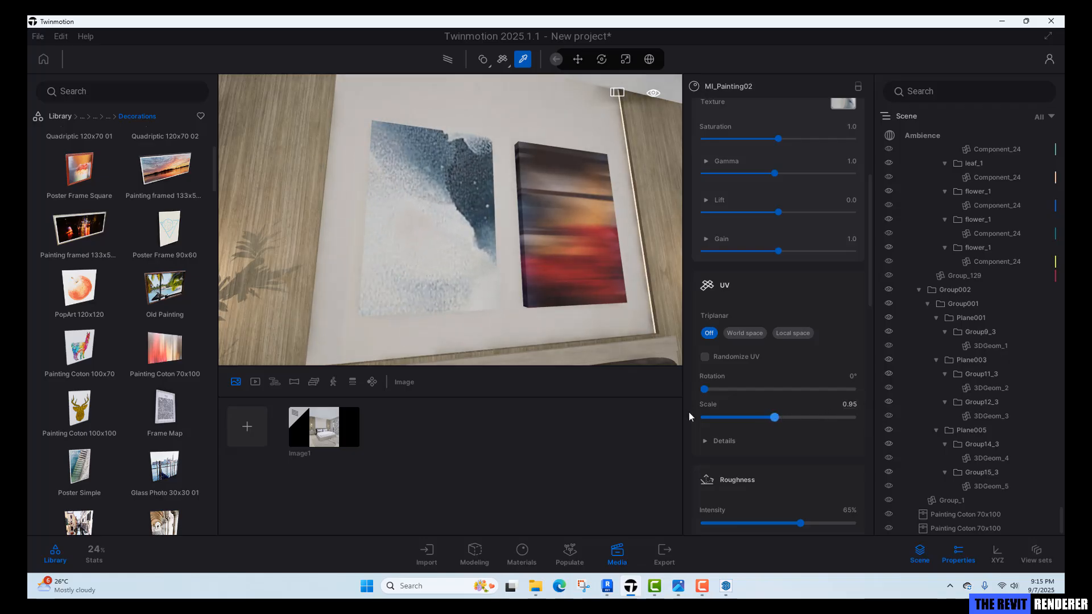
scroll(449, 237, "down", 2)
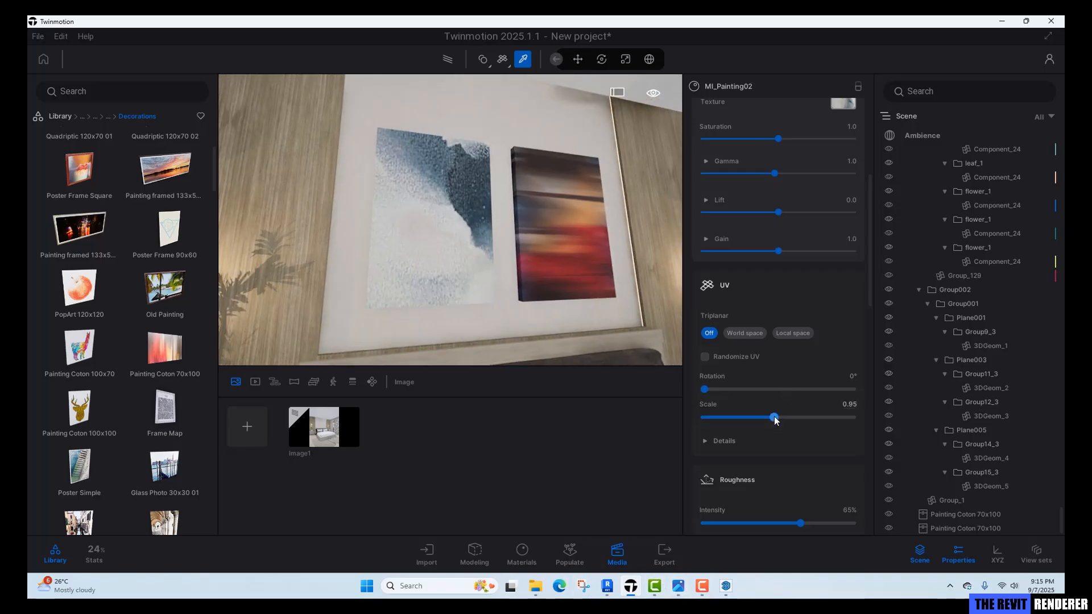
left_click_drag(775, 418, 738, 417)
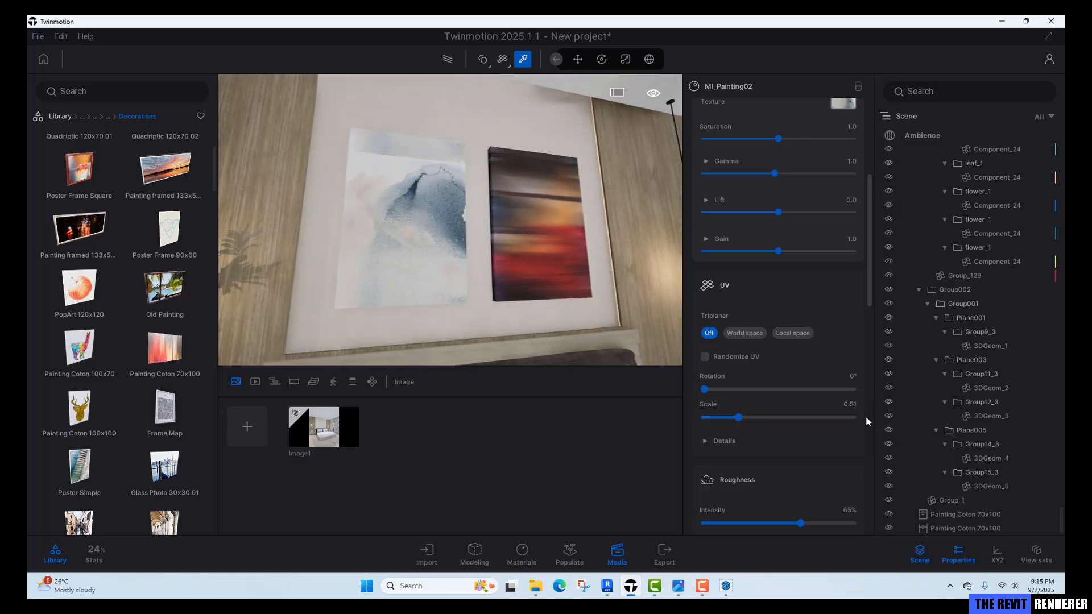
left_click(850, 404)
type("0.5")
type("0")
key("Return")
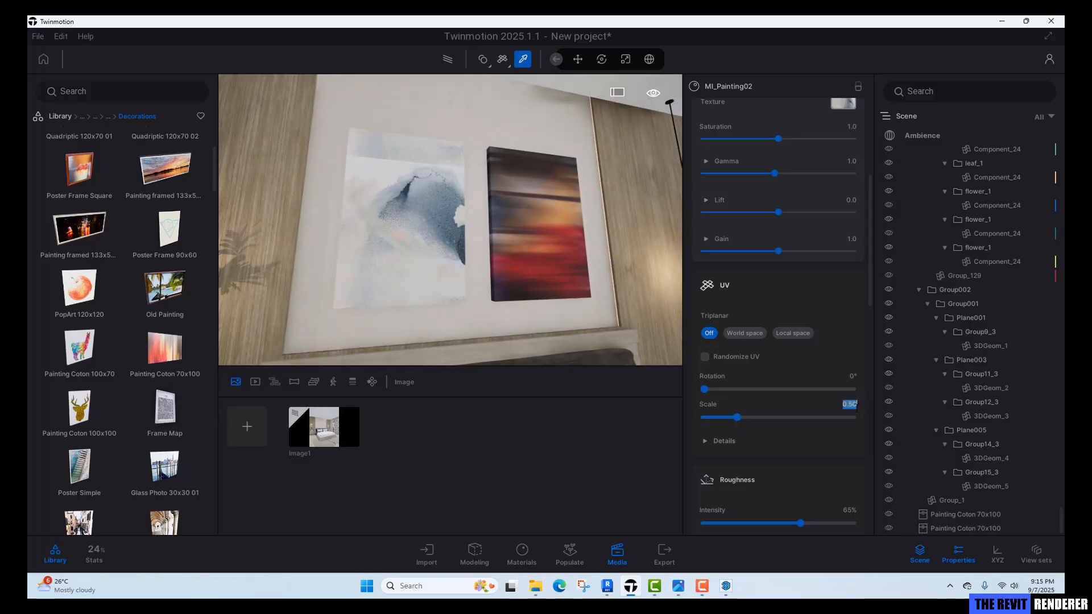
Set the left painting's UV scale to 0.6 and offset it about -0.65 on X and 0.22 on Y.
left_click(731, 446)
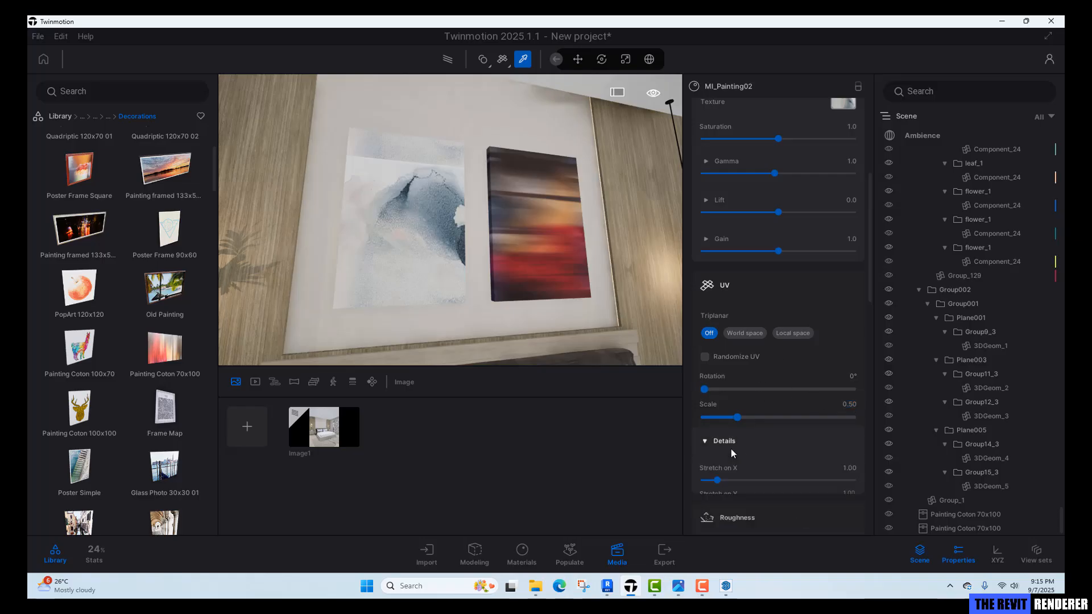
scroll(753, 450, "down", 2)
left_click_drag(778, 471, 778, 472)
left_click(854, 336)
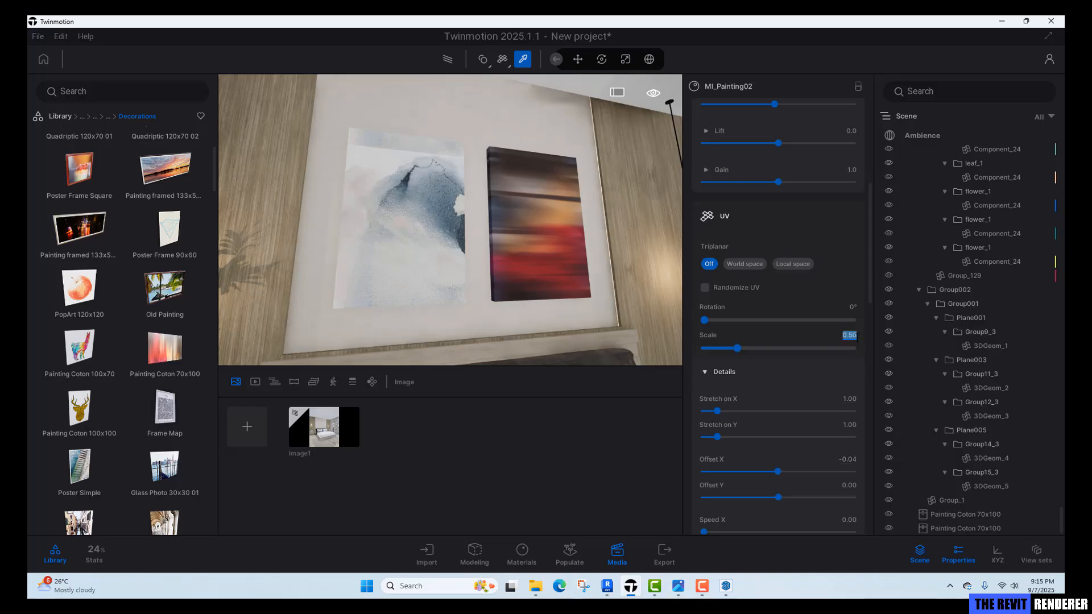
type("0.6")
key("Return")
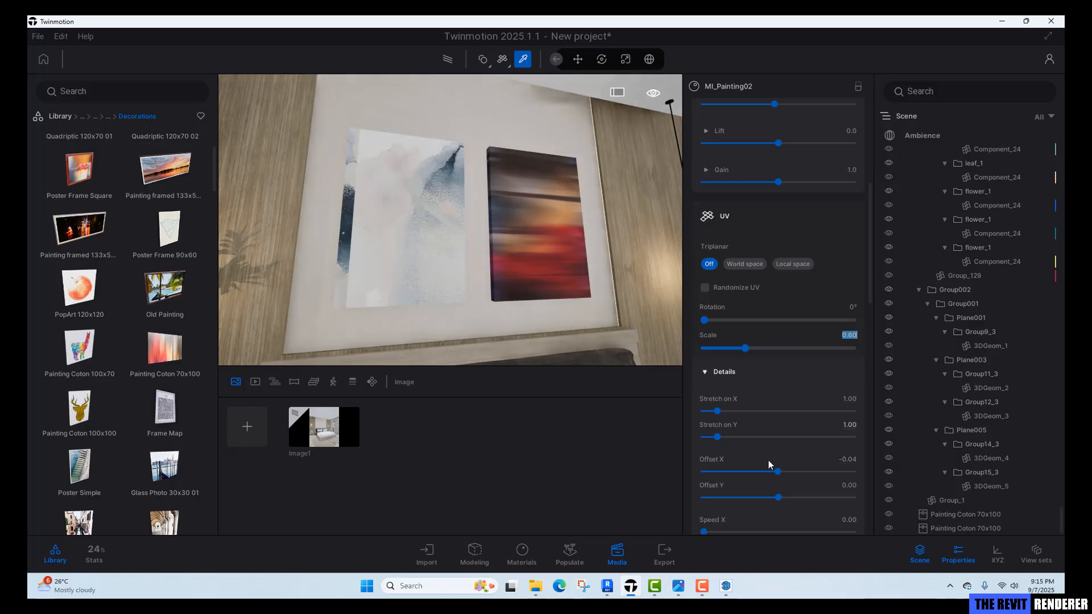
mouse_move(778, 472)
left_mouse_down()
mouse_move(768, 472)
mouse_move(781, 499)
left_mouse_up()
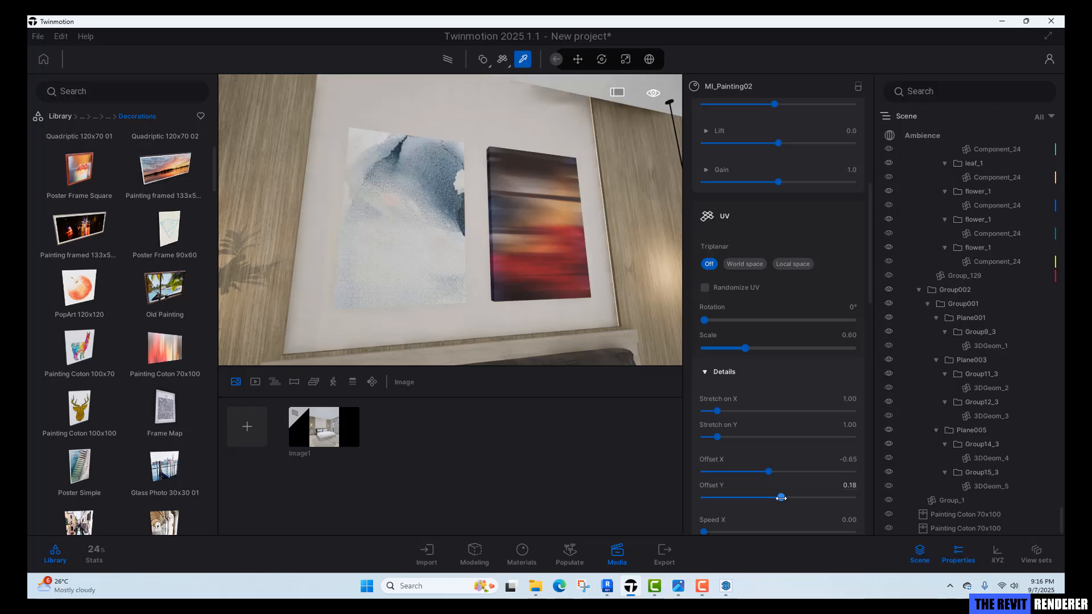
left_click_drag(781, 498, 783, 498)
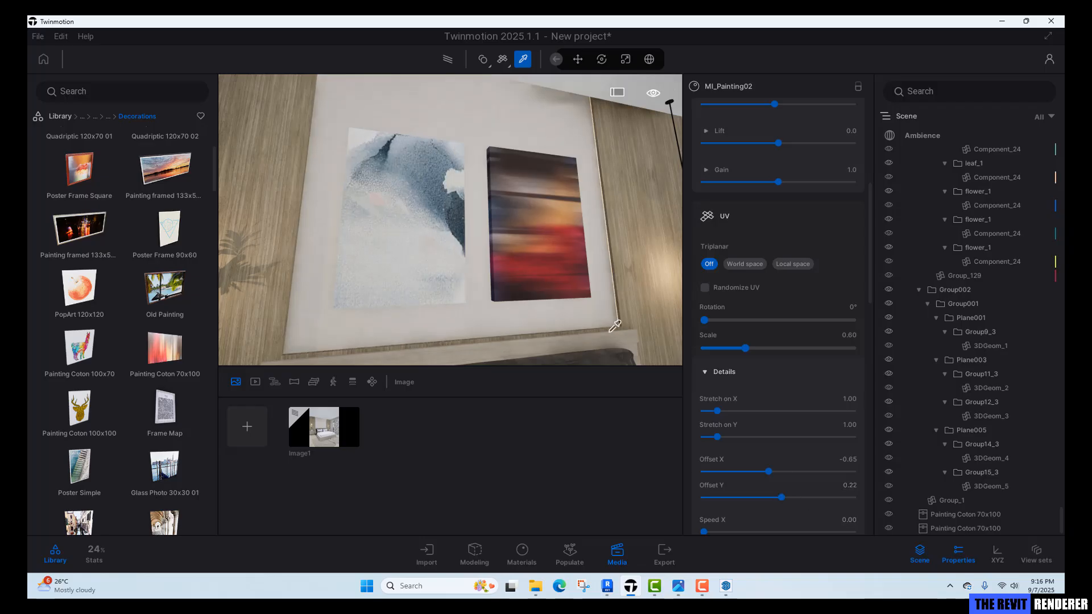
Pick the right painting's material and replace its texture with the Art2 image.
right_click_drag(554, 193, 552, 202)
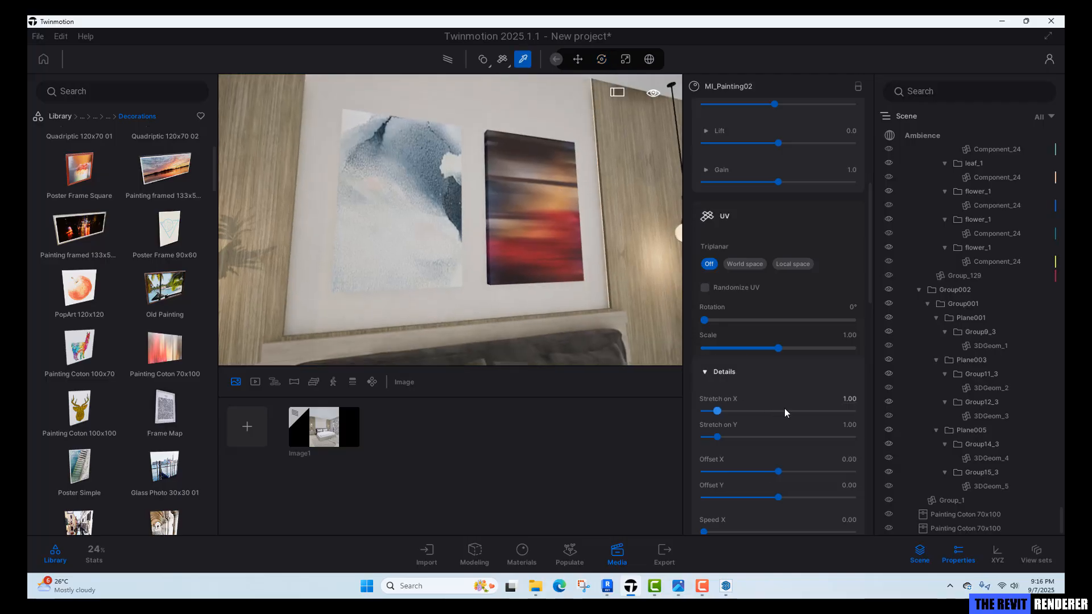
scroll(788, 407, "up", 4)
left_click(846, 241)
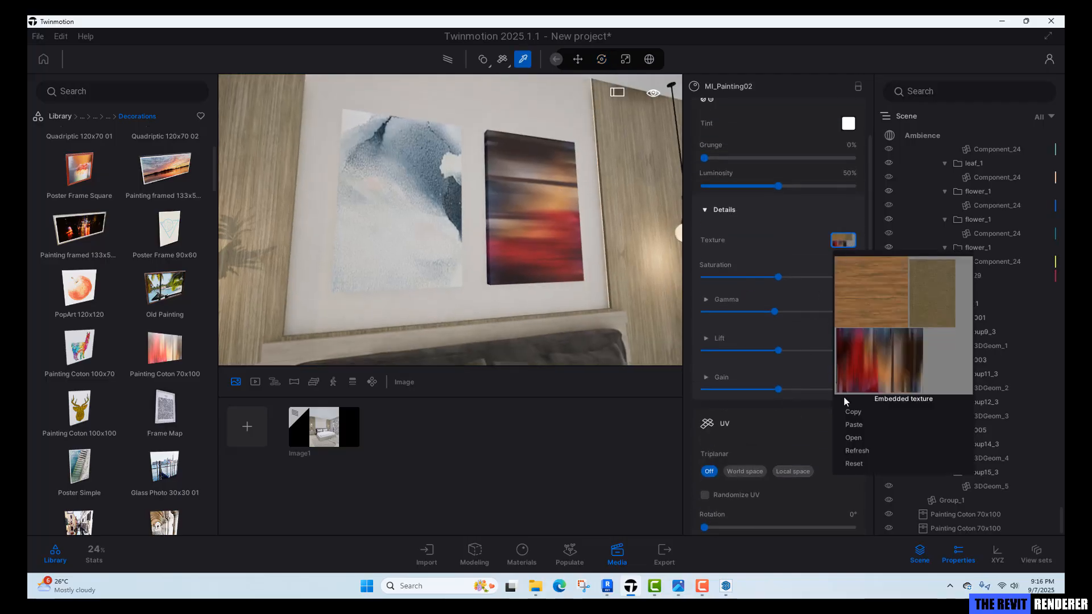
left_click(848, 439)
left_click(278, 121)
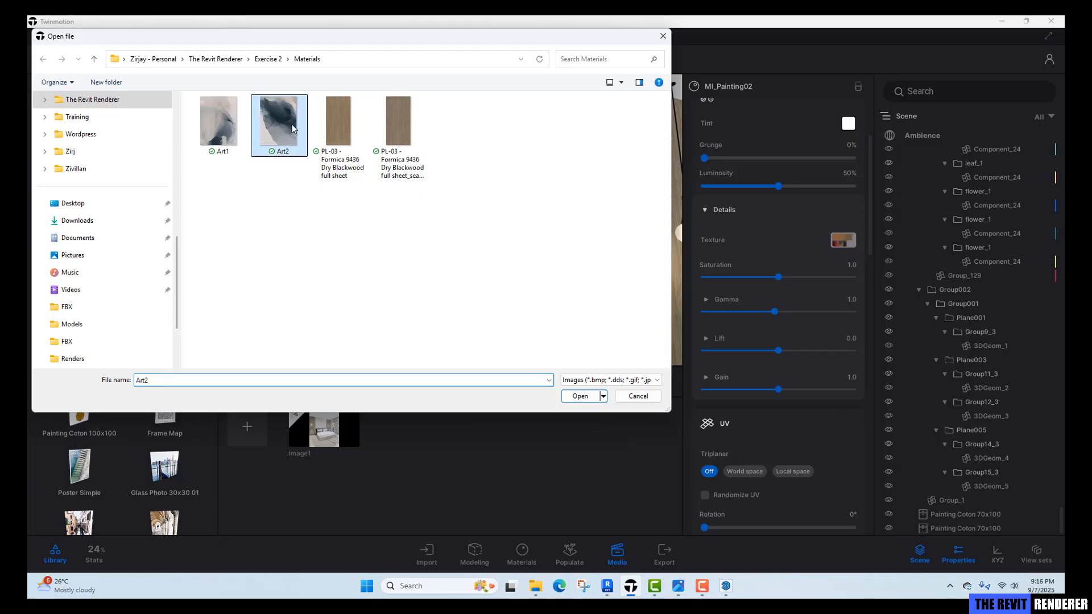
left_click(580, 397)
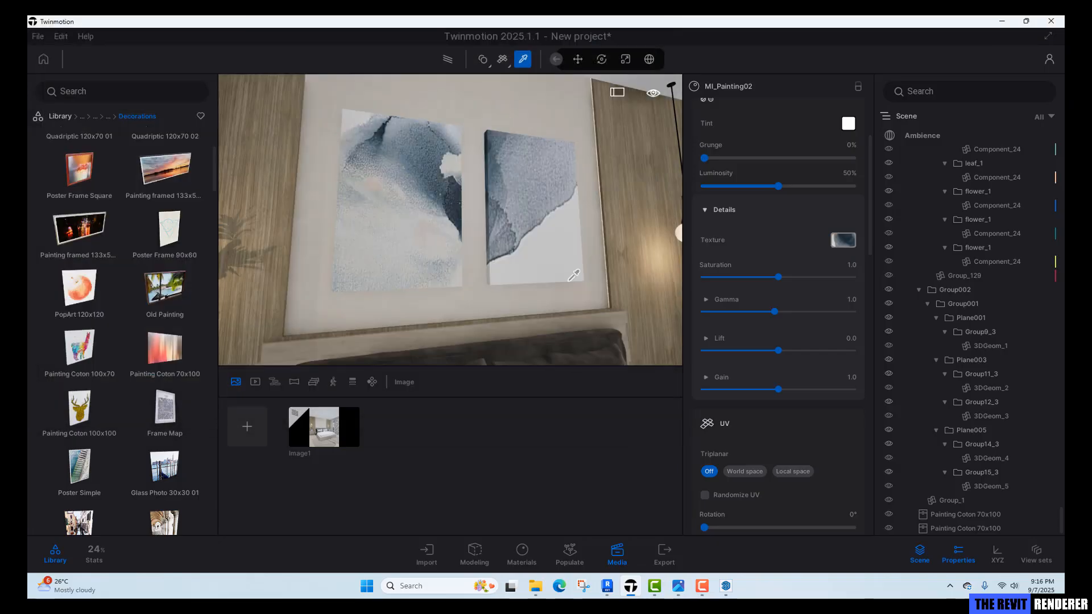
scroll(836, 479, "down", 3)
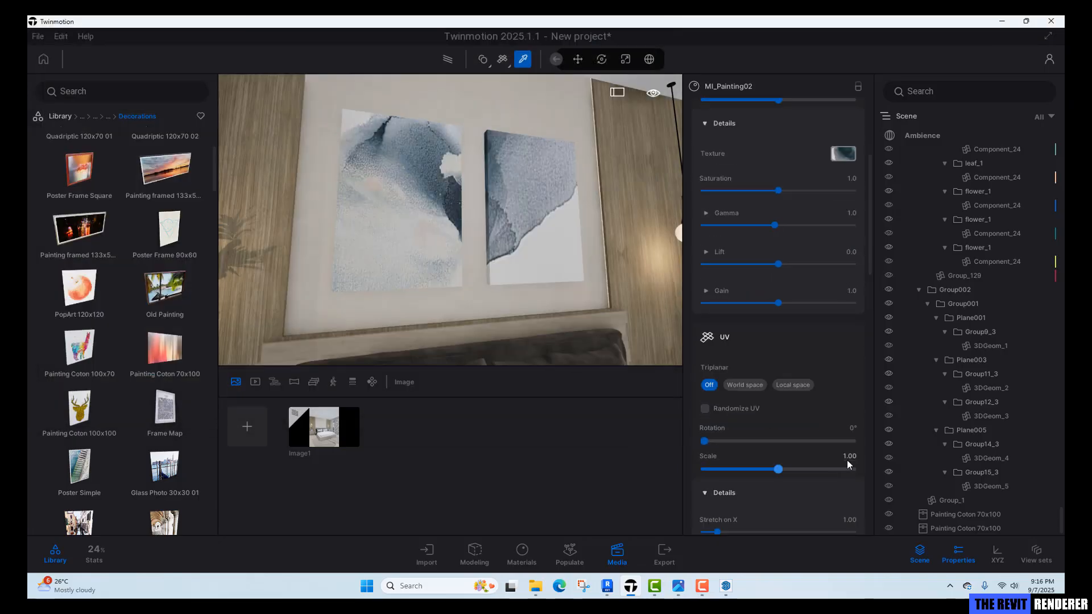
Set the right painting's UV scale to 0.6 and its Y offset to about 0.07.
left_click(849, 456)
type("0.6")
key("Return")
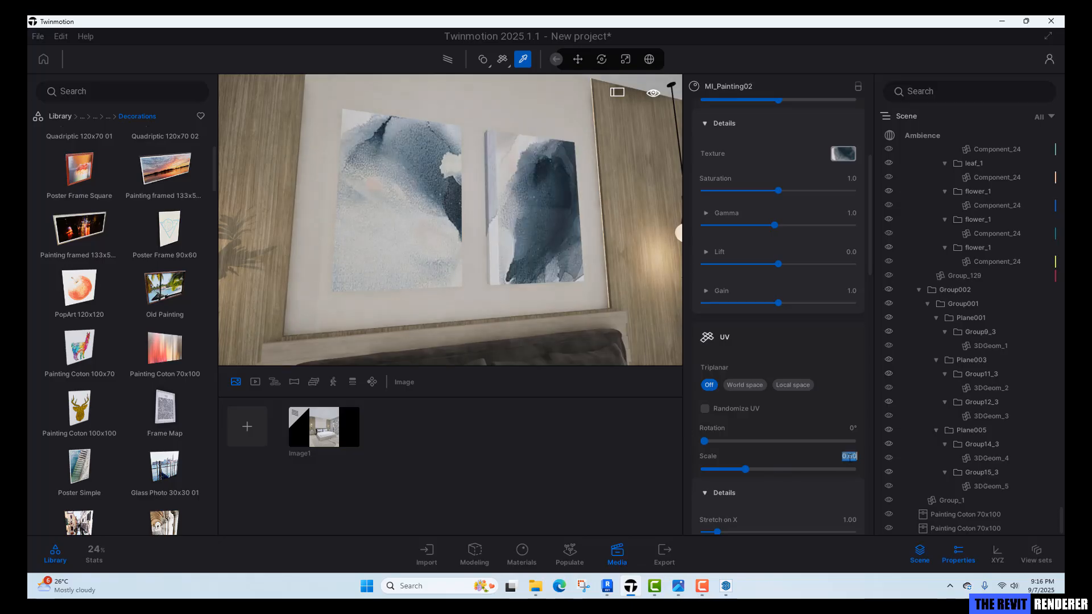
scroll(751, 485, "down", 2)
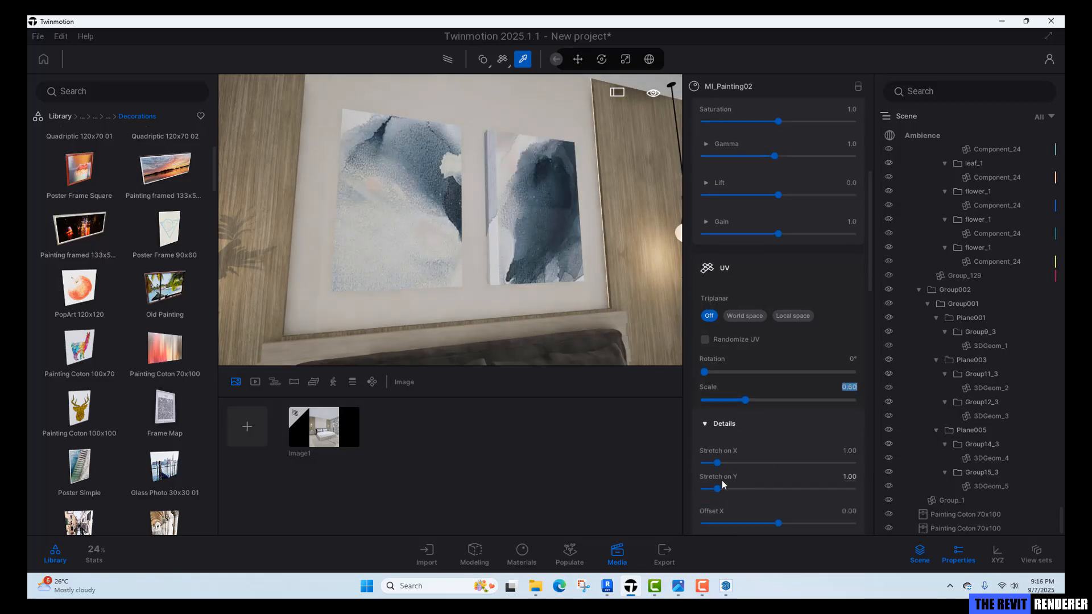
left_click_drag(778, 523, 780, 499)
scroll(791, 524, "down", 1)
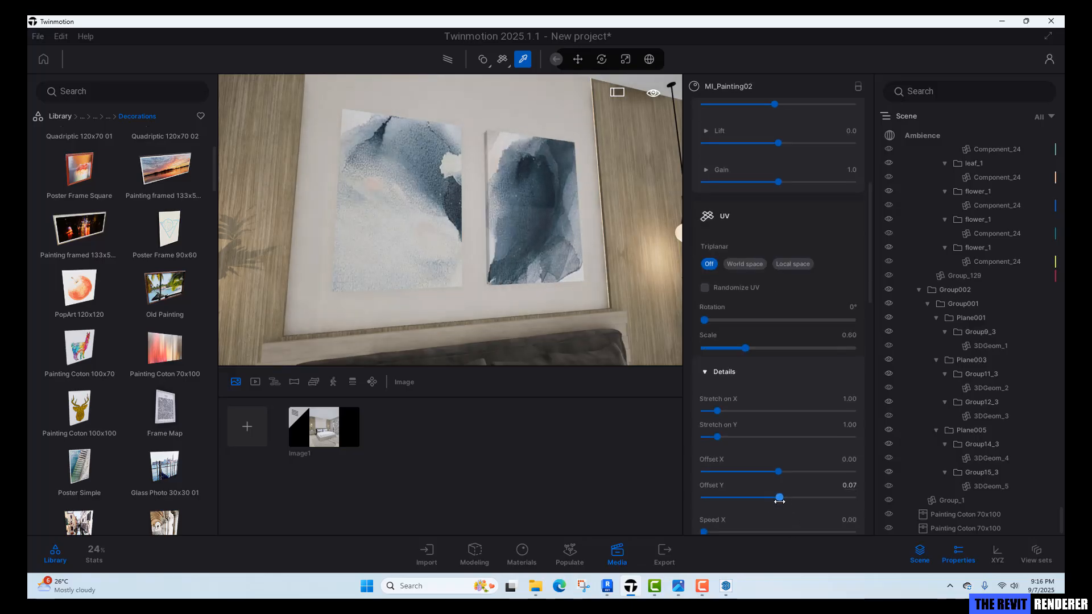
key("Escape")
mouse_move(558, 197)
middle_mouse_down("shift")
mouse_move(582, 234)
mouse_move(539, 187)
mouse_move(455, 191)
middle_mouse_up("shift")
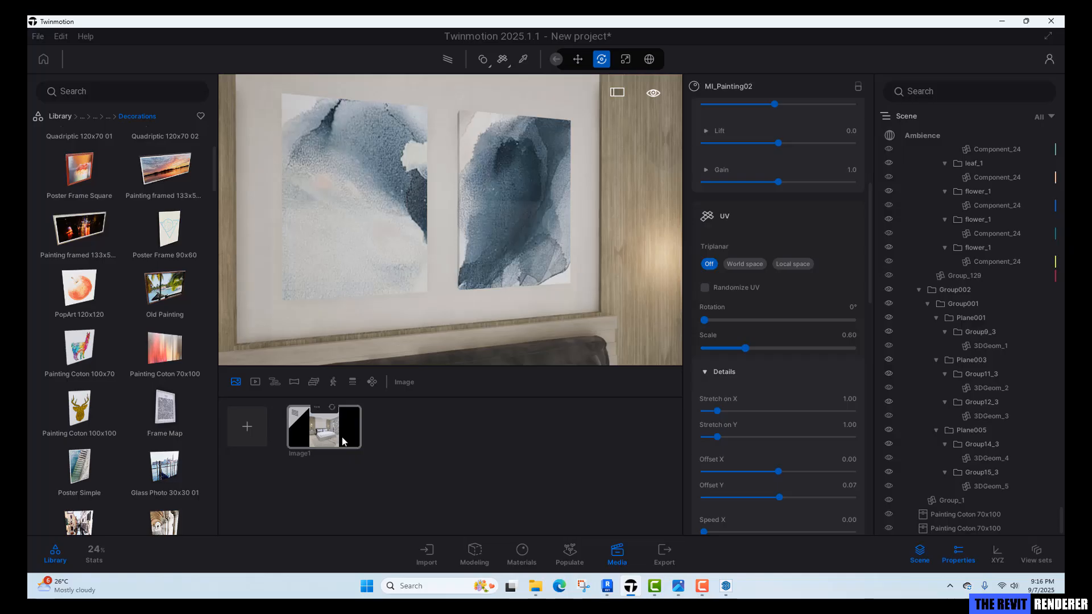
Open the Image1 media view and set its color grading contrast to 55%.
left_click(324, 427)
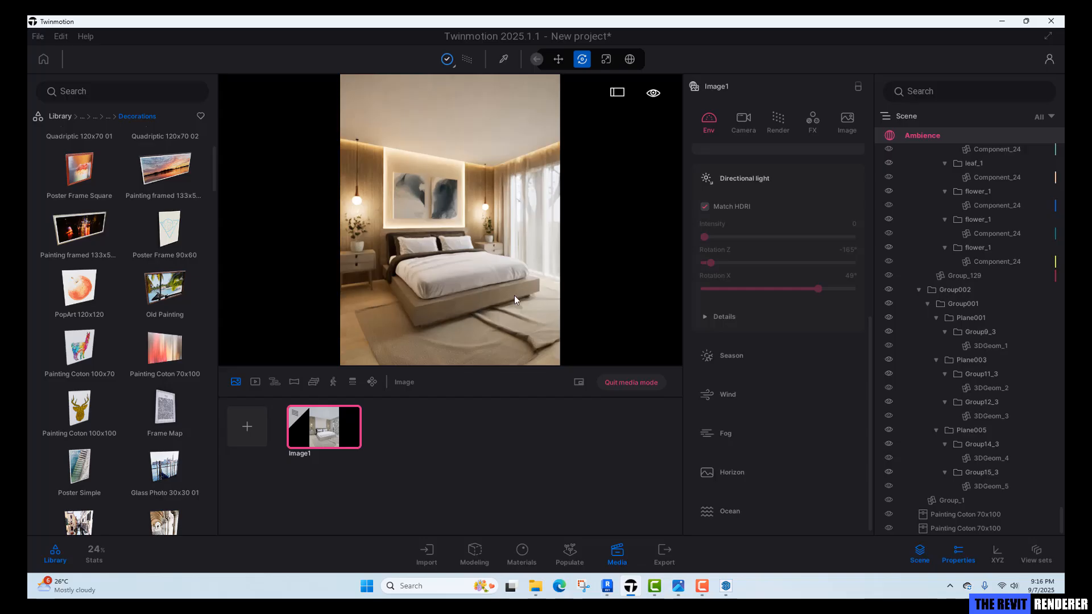
left_click(819, 121)
left_click(851, 189)
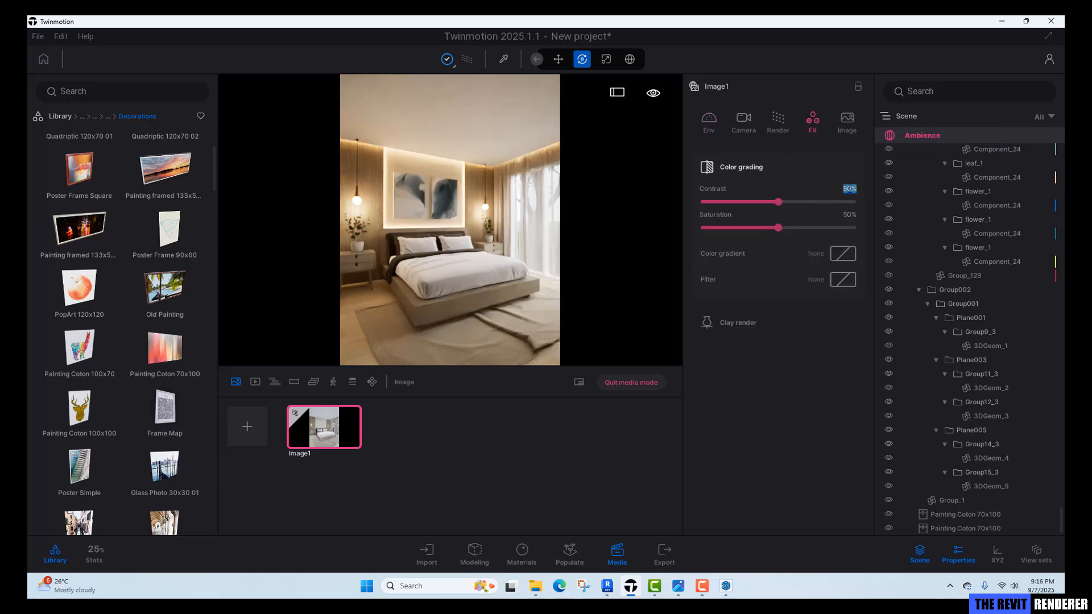
type("55")
key("Return")
left_click(851, 215)
Set the path tracer render quality to High.
left_click(779, 122)
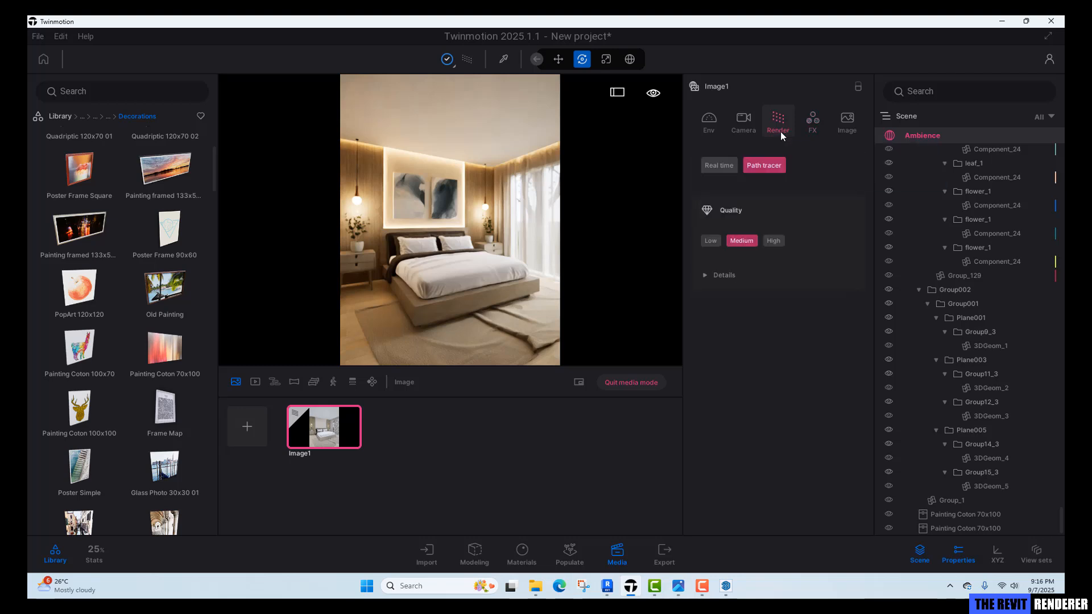
left_click(773, 241)
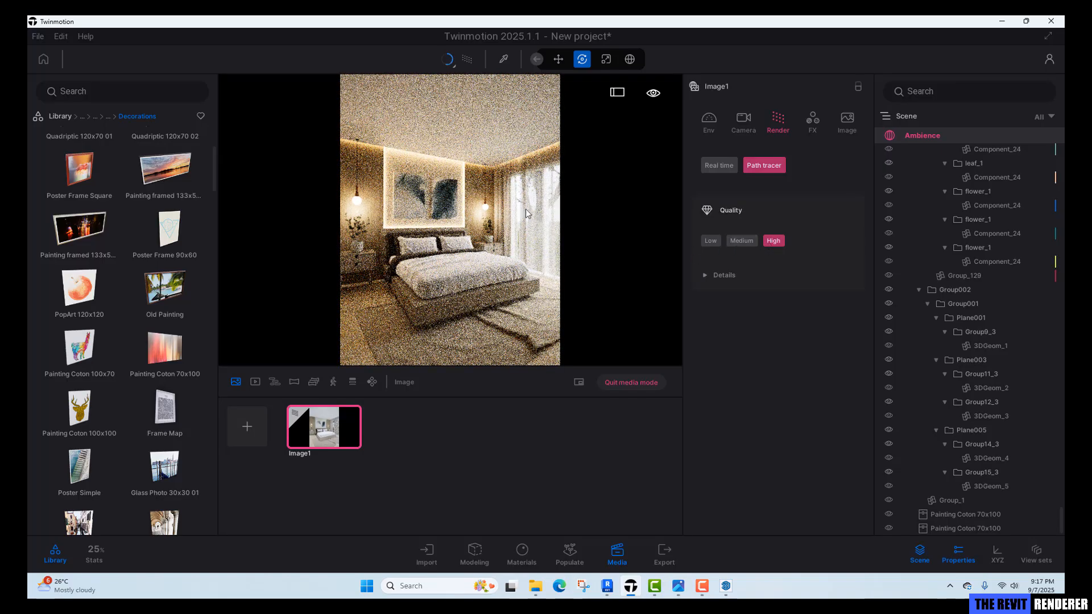
Set the camera lens sharpness to 1%.
left_click(743, 120)
left_click(746, 348)
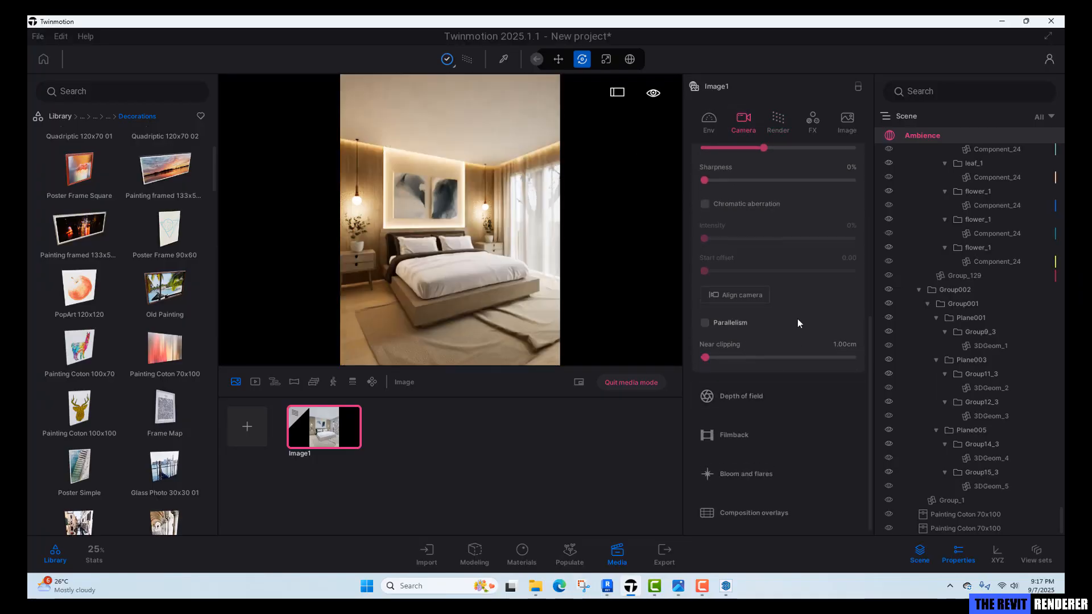
scroll(798, 317, "down", 3)
left_click(852, 253)
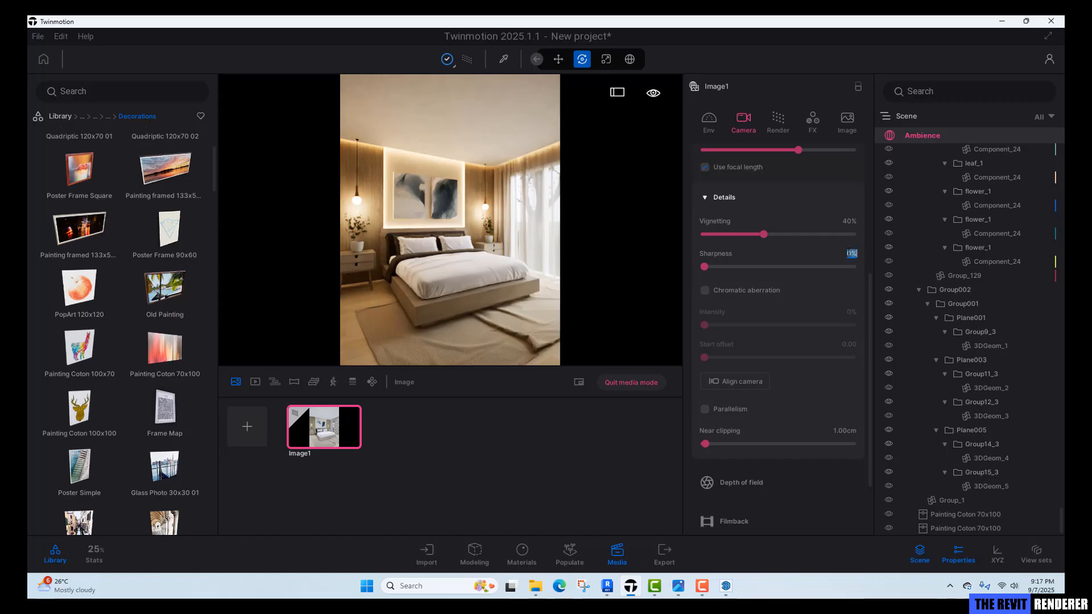
type("1")
key("Return")
Adjust local exposure to highlights about 0.95 and shadows about 0.64.
scroll(794, 258, "up", 6)
left_click(769, 313)
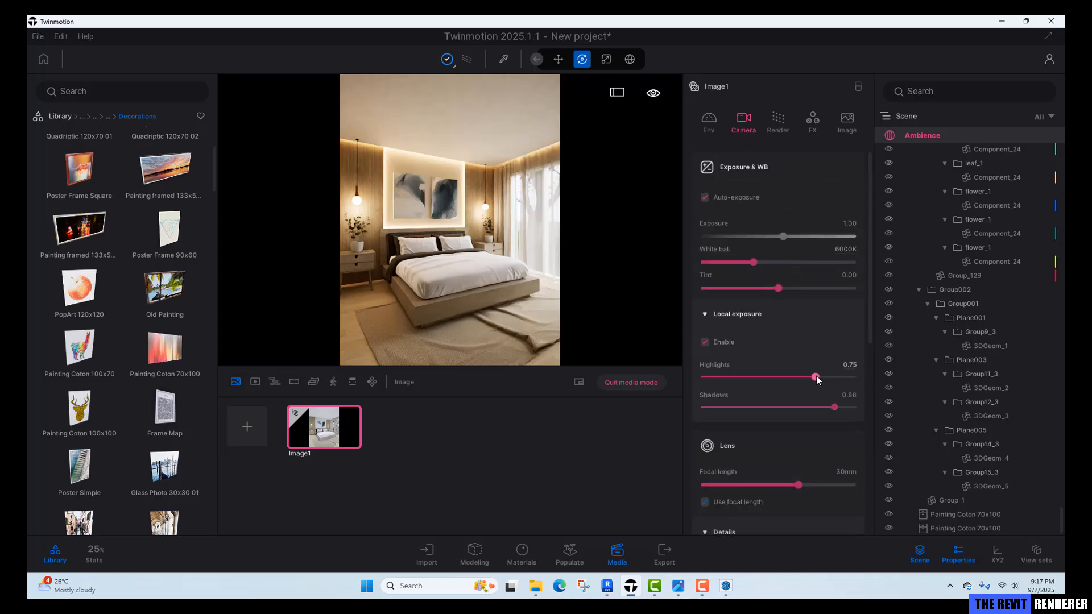
left_click_drag(818, 380, 801, 406)
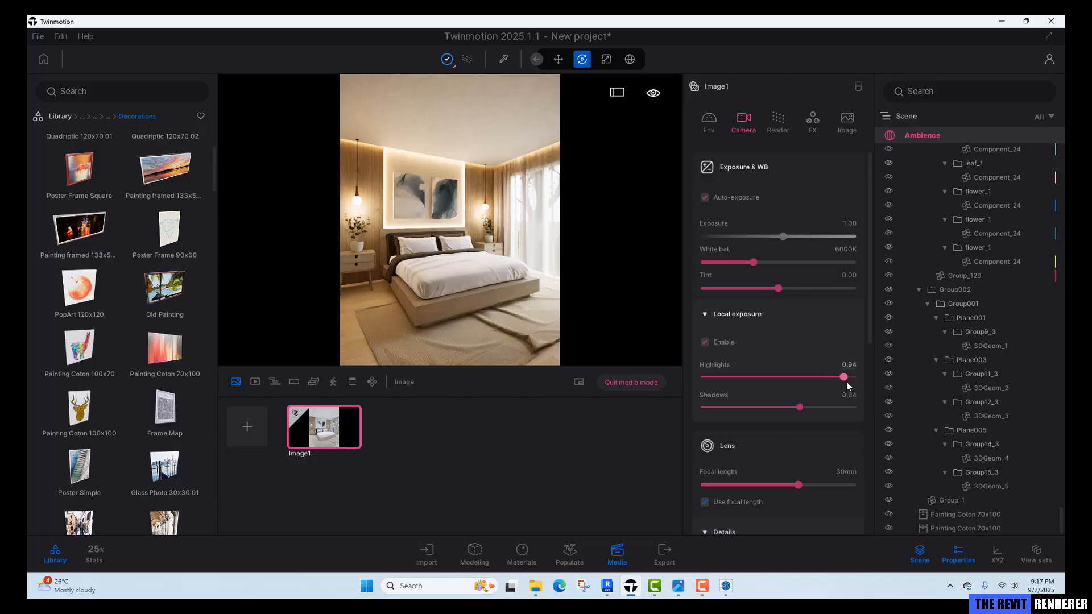
left_click_drag(848, 377, 842, 377)
Save the project as TRR_Ex_2a in the Exercise 2 folder.
left_click(37, 37)
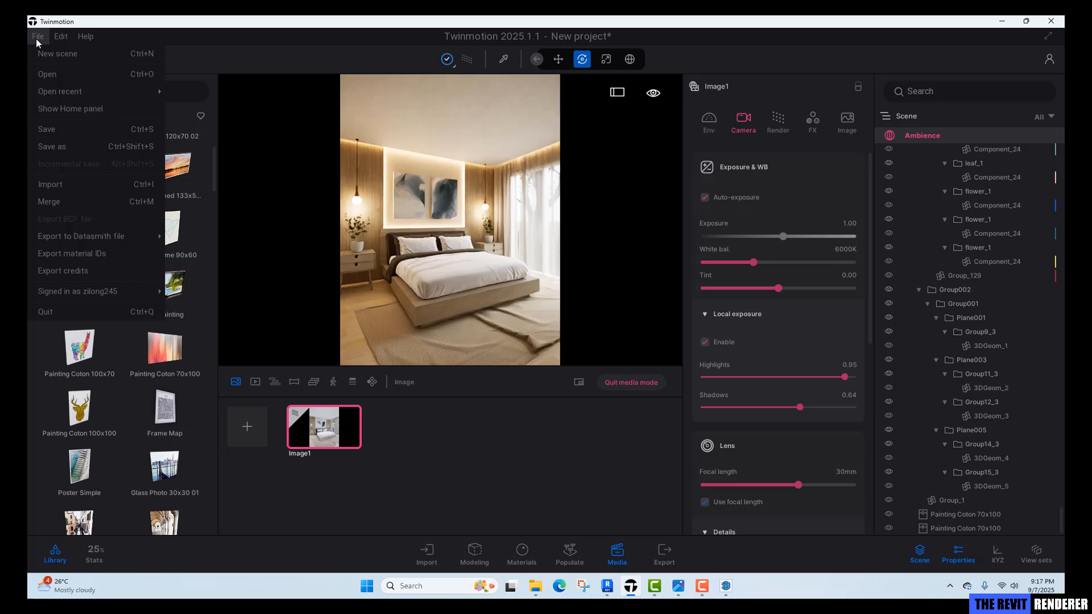
left_click(75, 146)
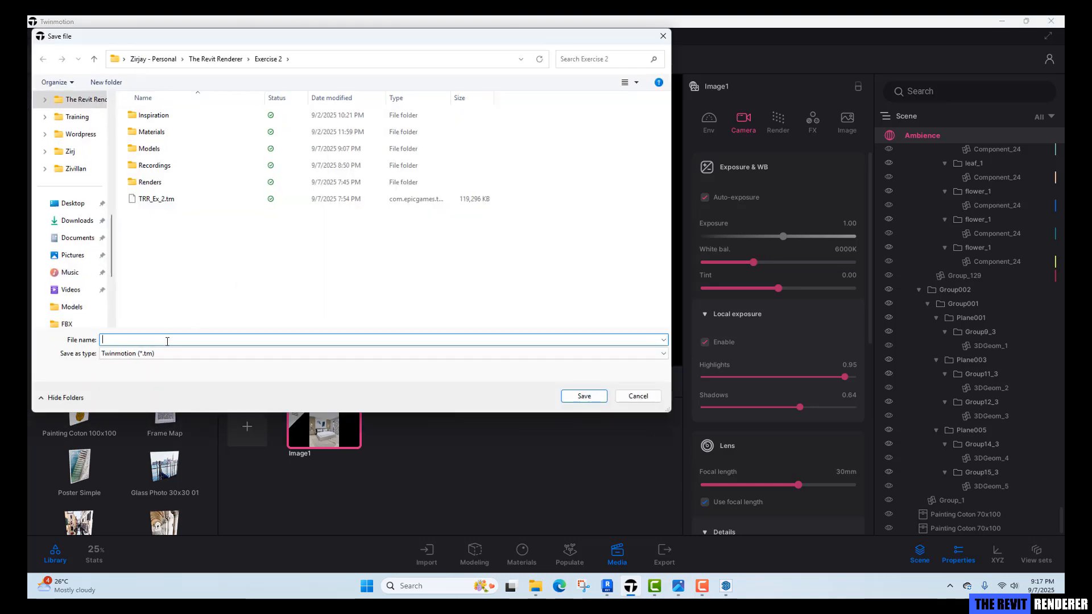
type("TRR_Ex_")
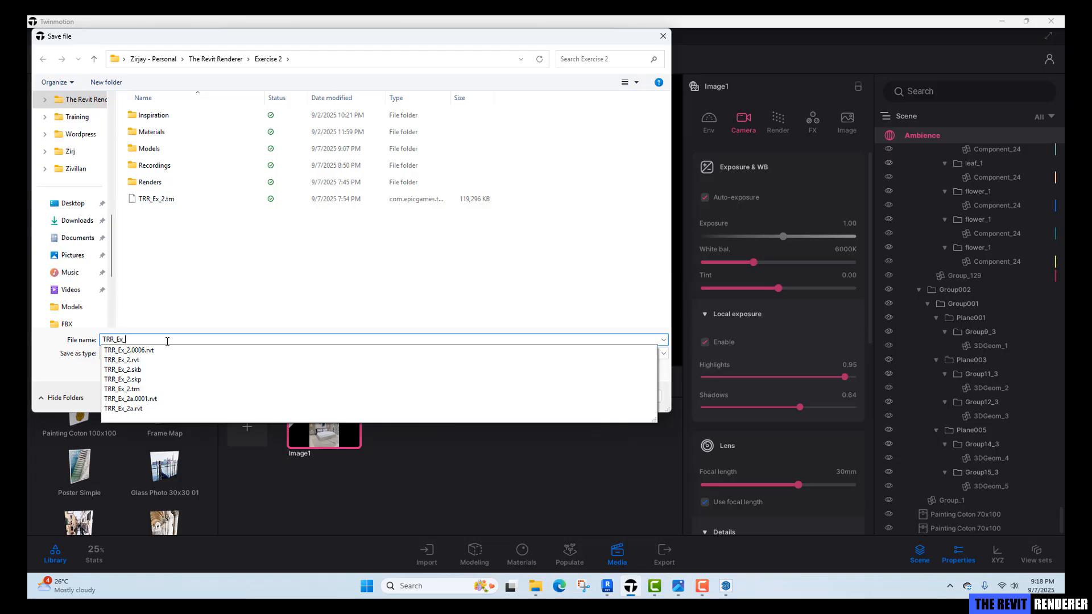
type("2a")
left_click(202, 289)
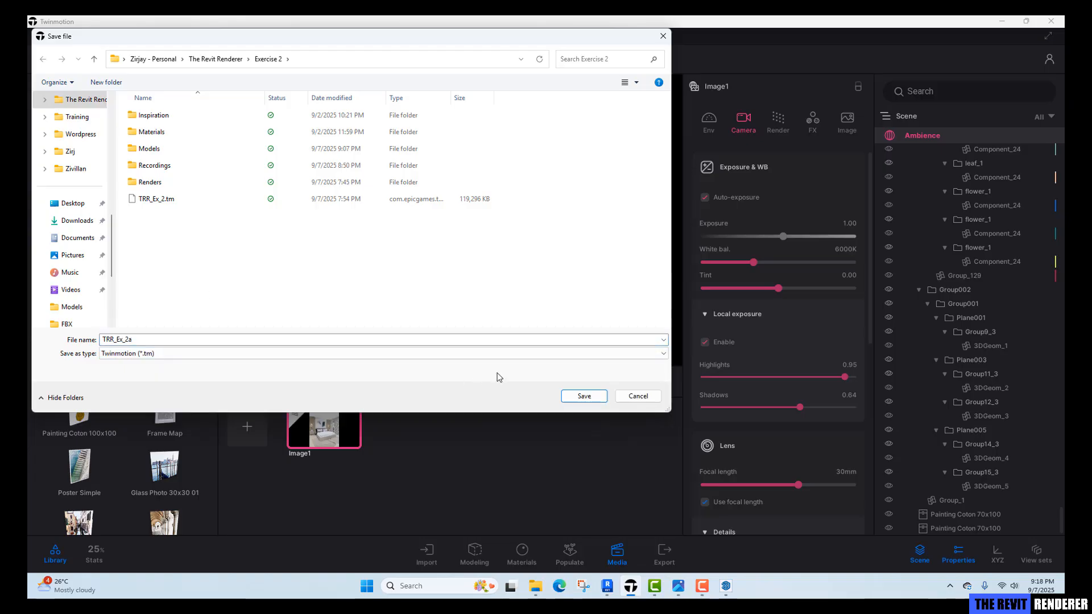
left_click(584, 396)
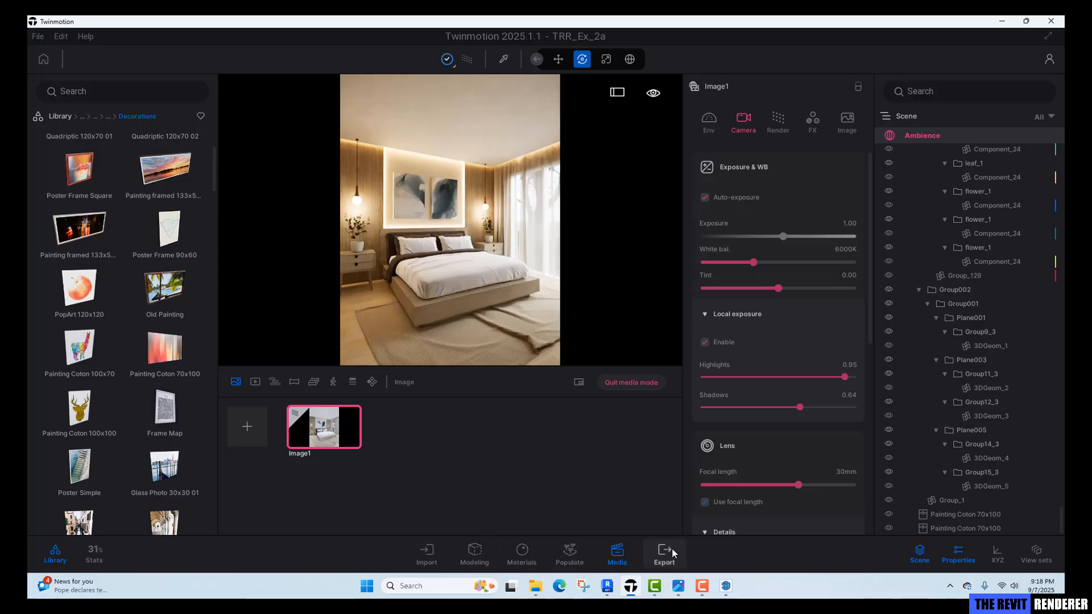
Export Image1 as a PNG into the Renders folder.
left_click(654, 558)
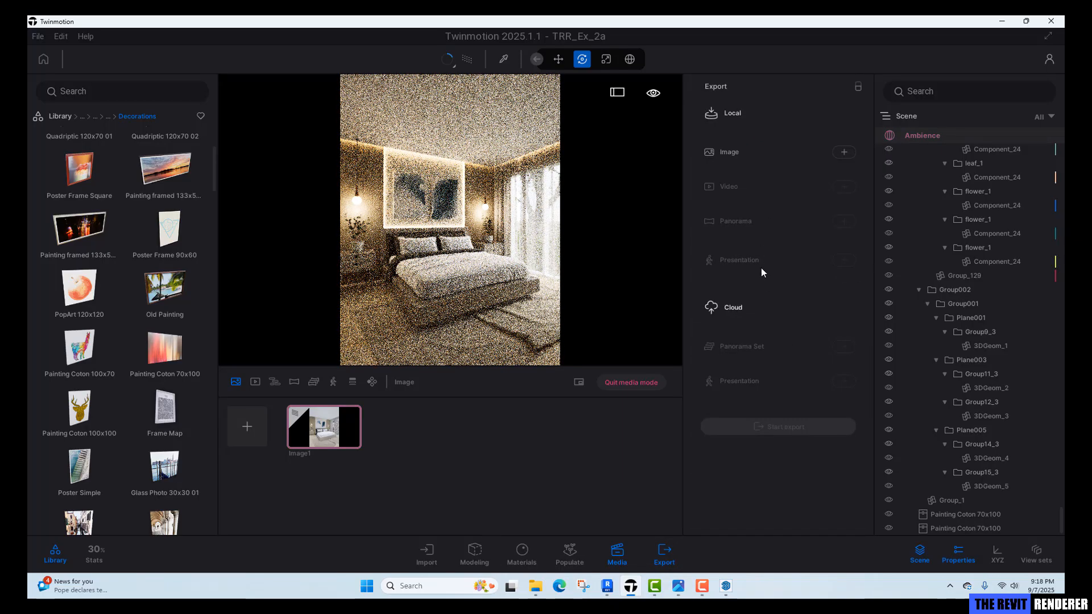
left_click(844, 152)
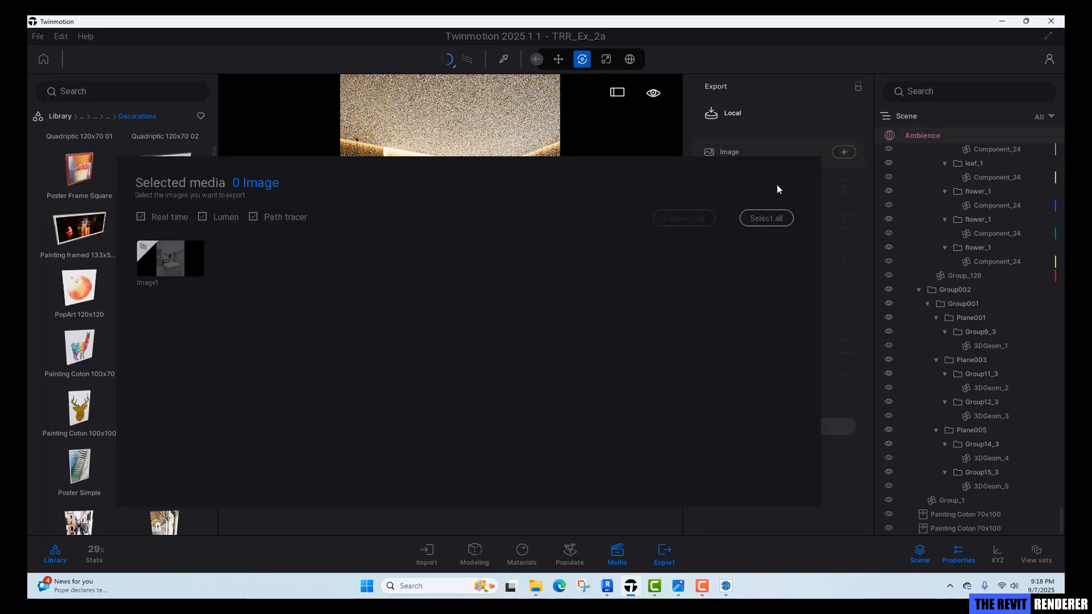
left_click(174, 263)
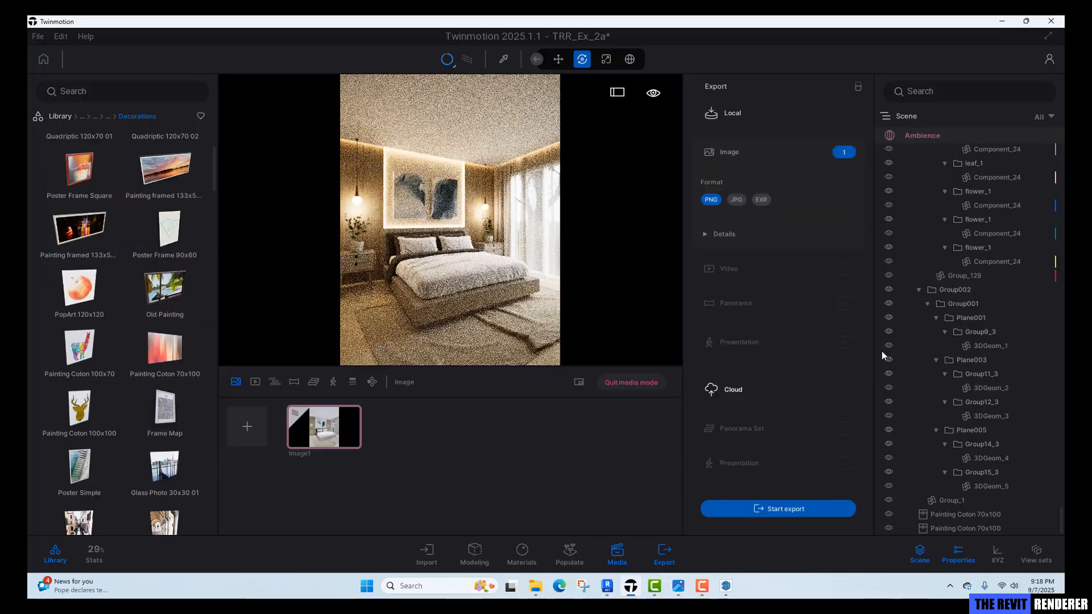
left_click(821, 510)
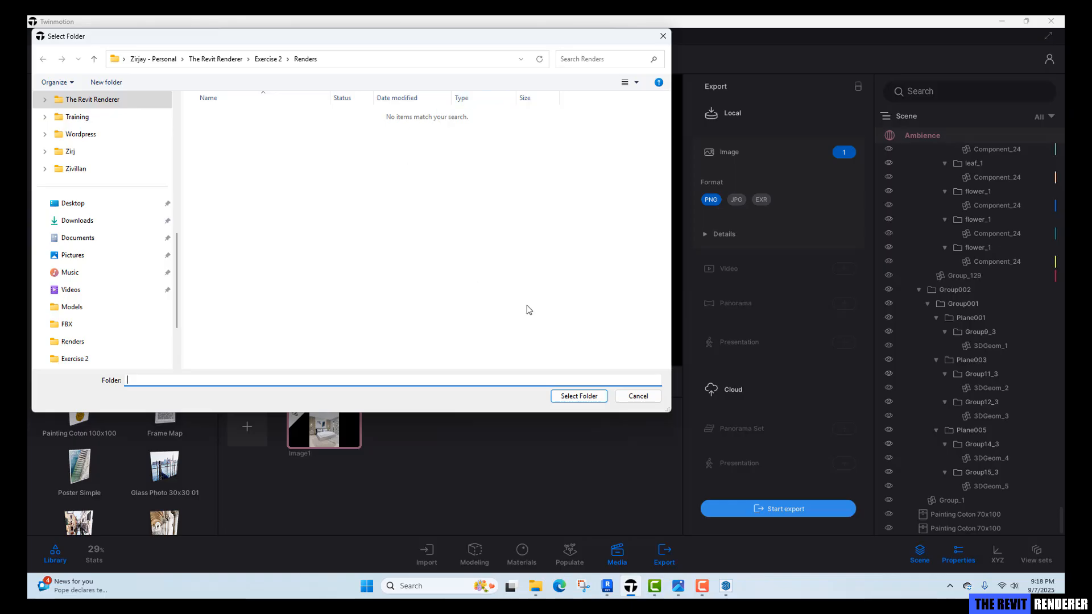
left_click(574, 395)
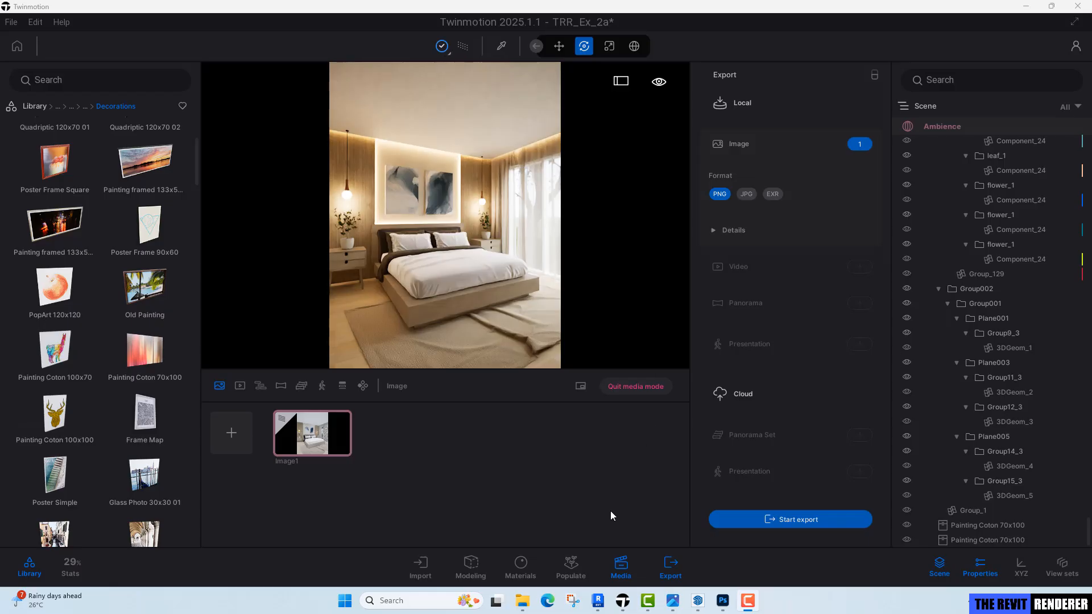
Open the exported render from the Renders folder to view it.
mouse_move(520, 602)
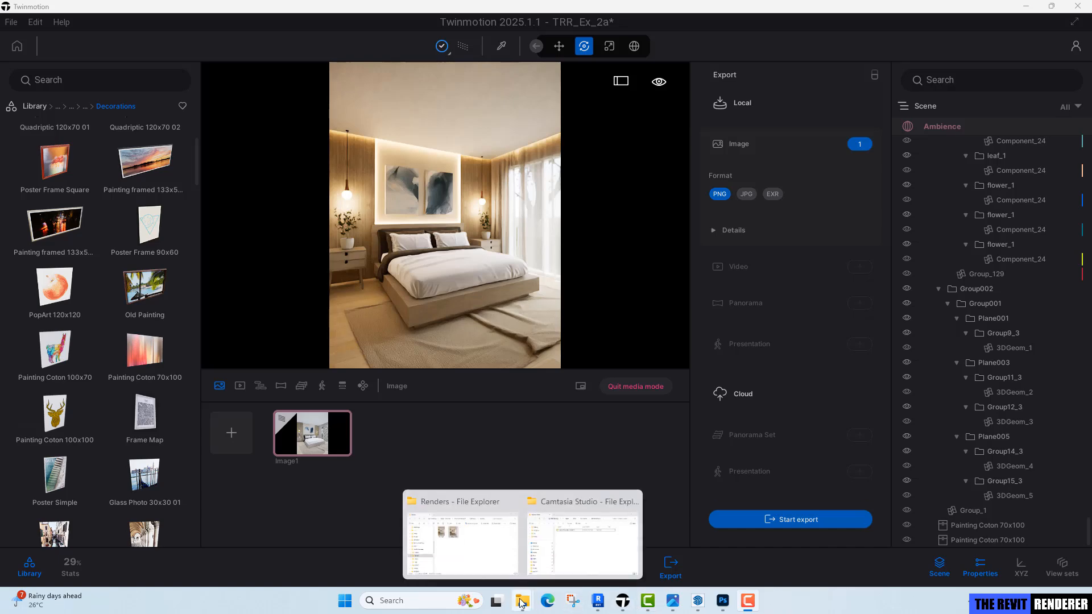
left_click(487, 555)
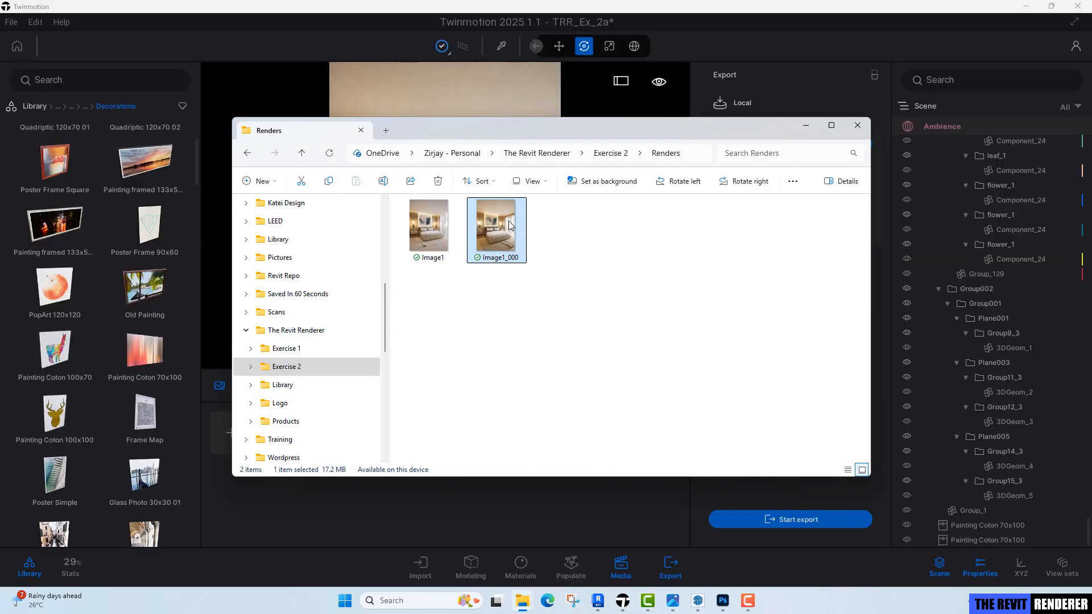
double_click(510, 225)
left_click(911, 148)
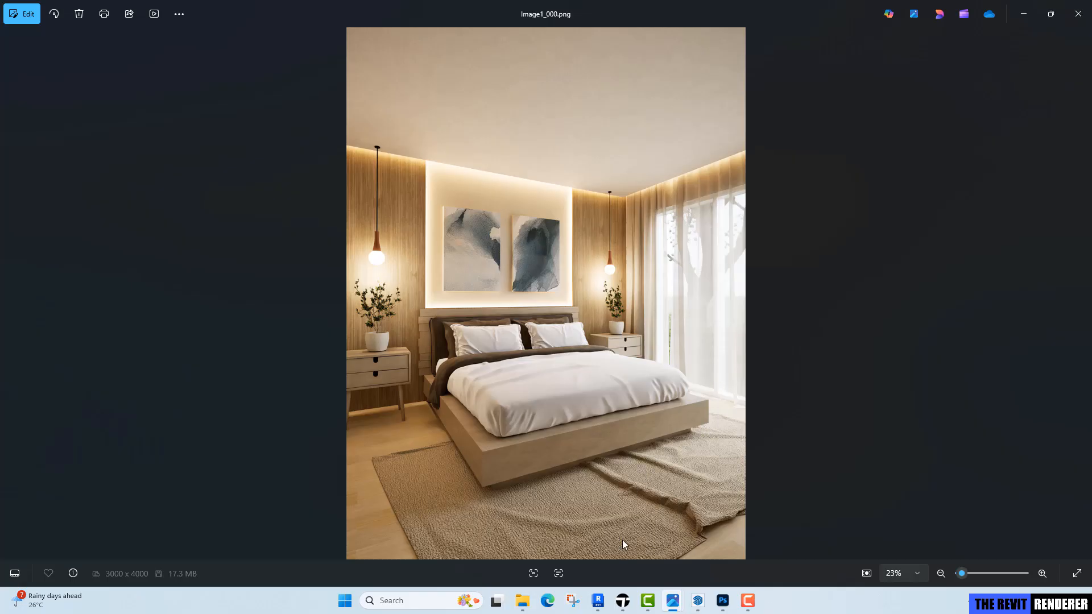
Switch to Revit and pan around the bedroom's 3D view.
left_click(598, 601)
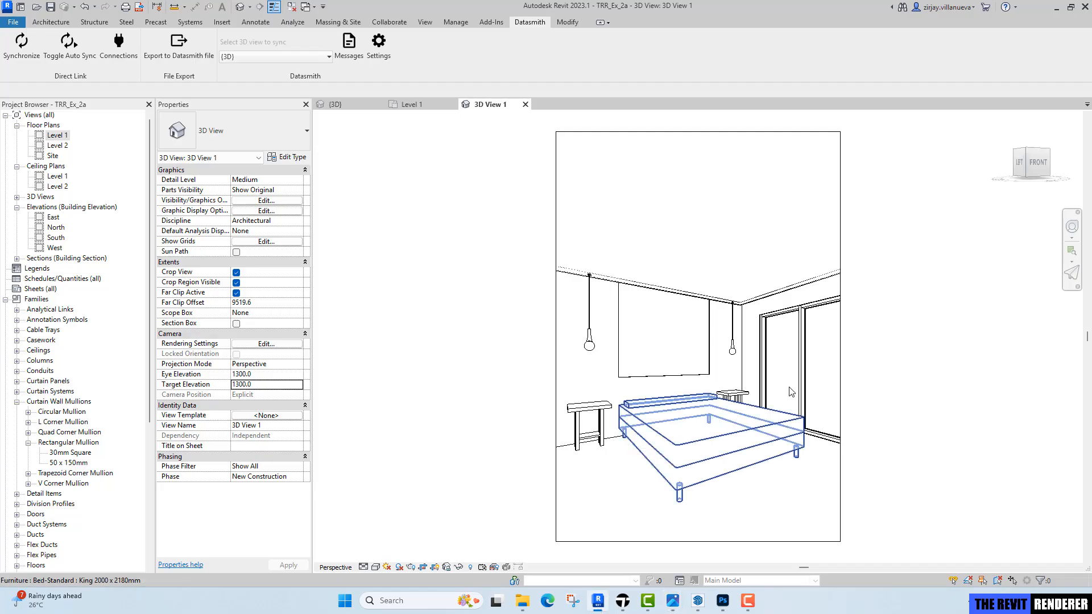
middle_click_drag(851, 466, 788, 487)
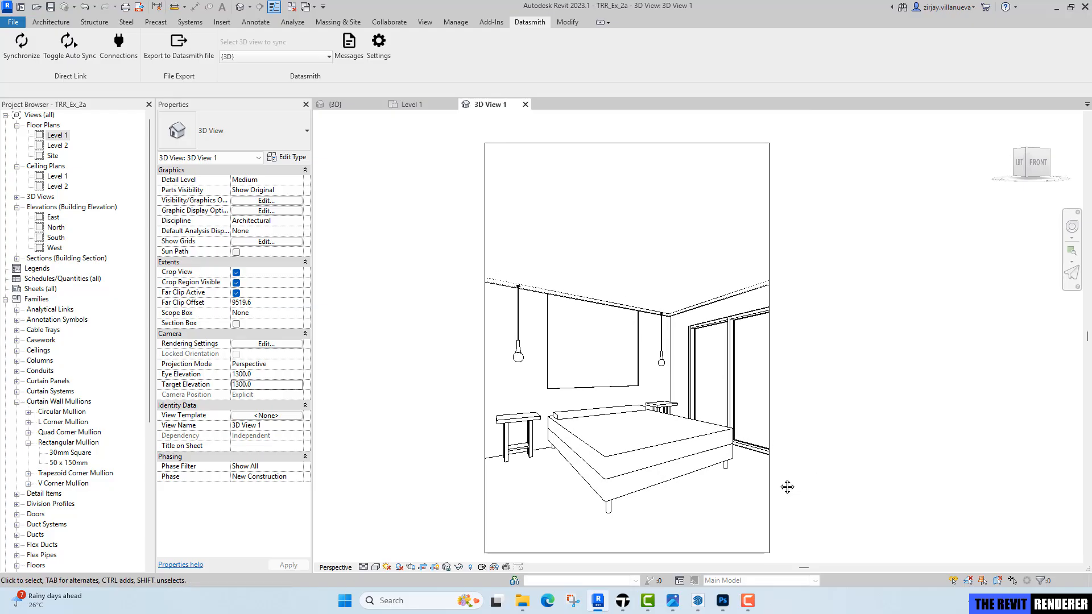
middle_click_drag(669, 529, 707, 507)
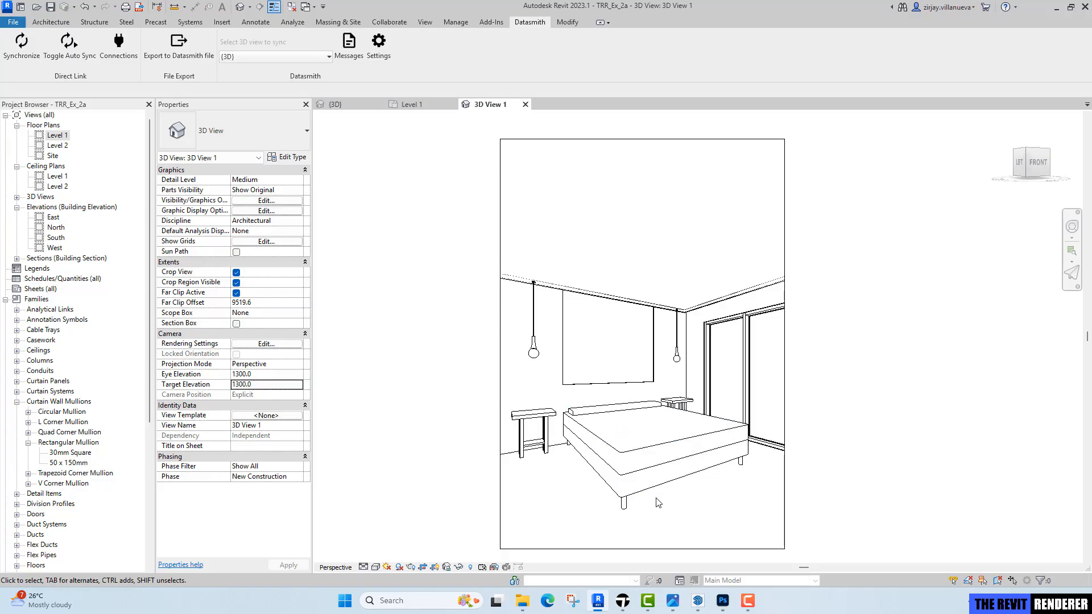
Compare the new render with the earlier render and the reference bedroom photo.
left_click(622, 600)
mouse_move(673, 601)
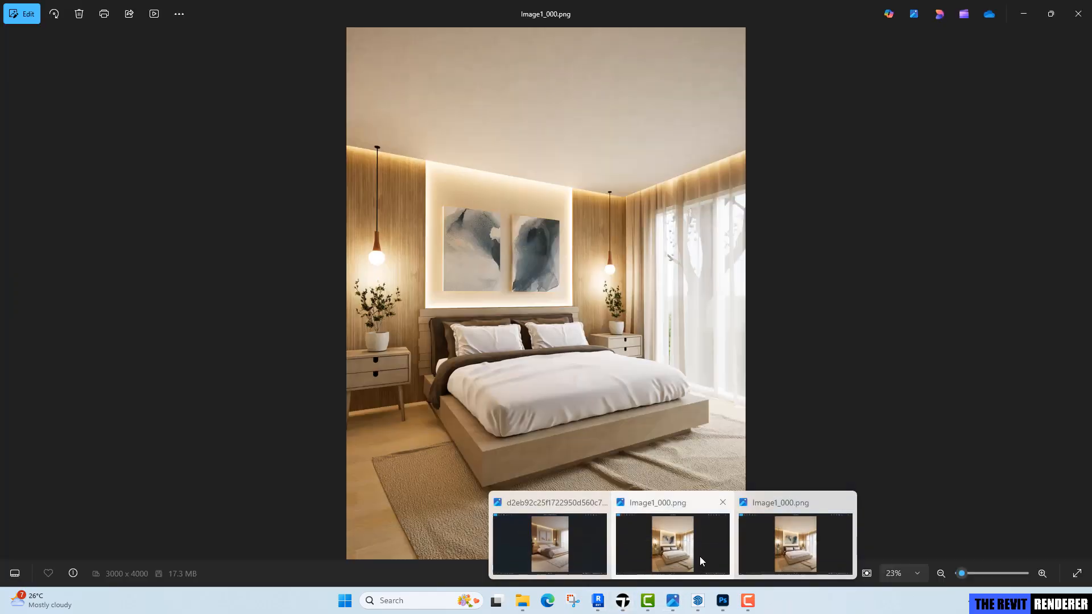
left_click(700, 557)
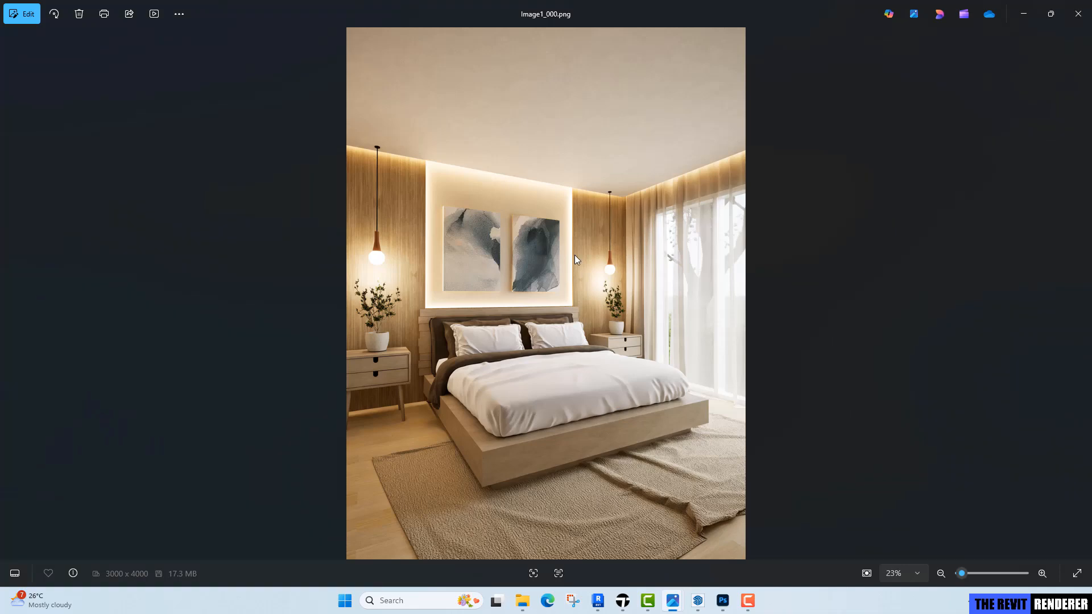
key("Left")
key("Right")
key("Left")
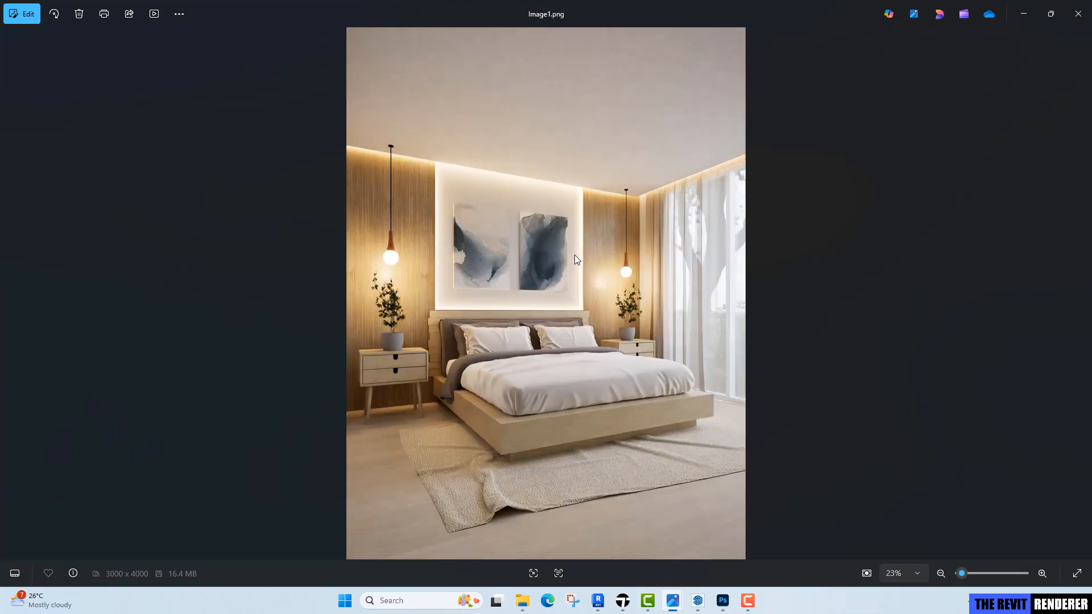
key("Right")
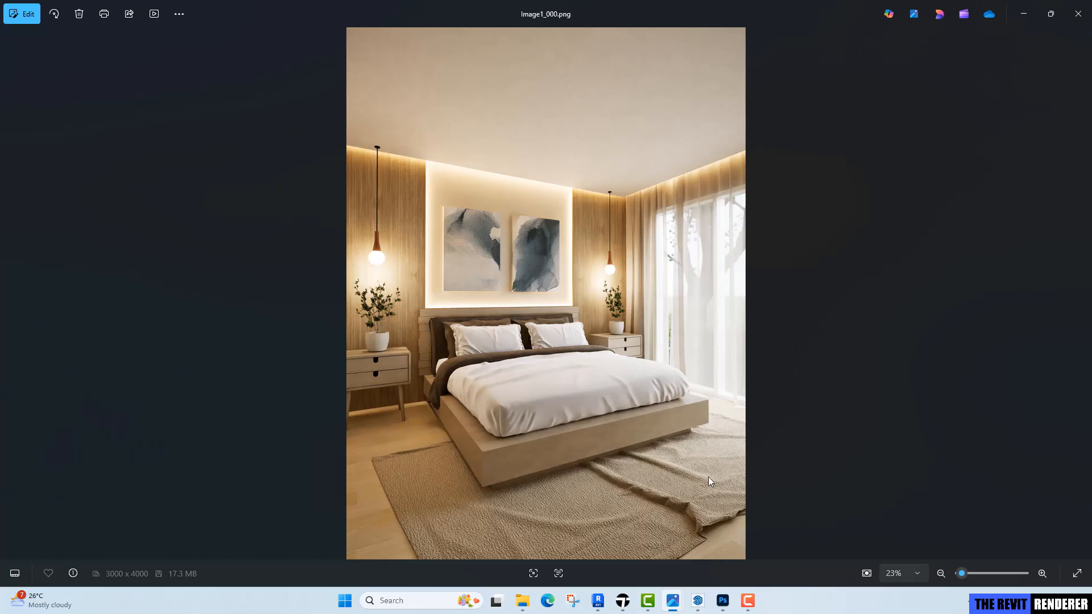
mouse_move(673, 600)
left_click(598, 551)
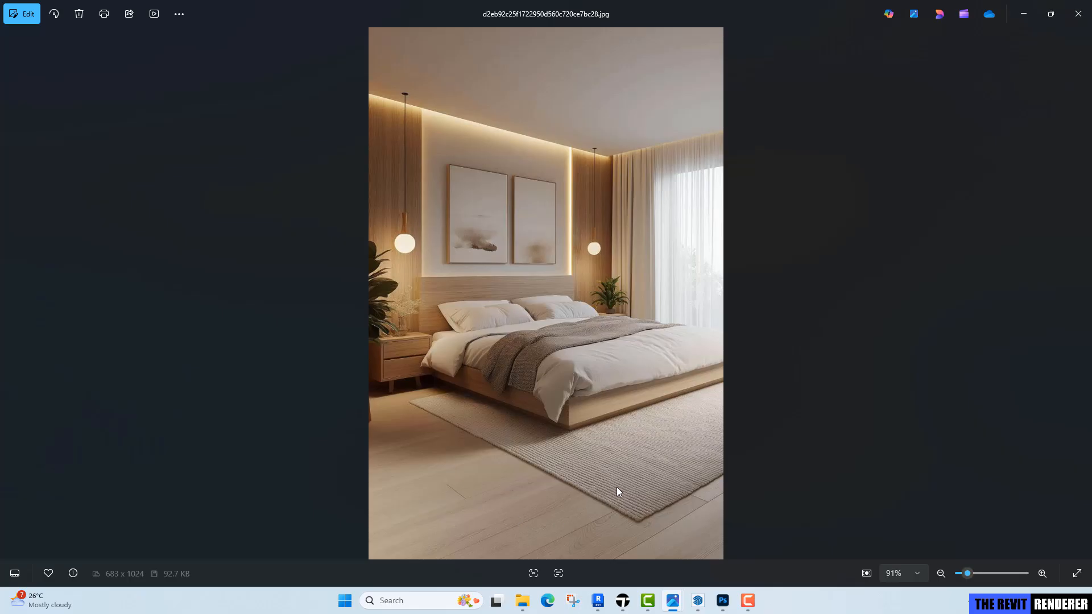
mouse_move(670, 606)
left_click(772, 557)
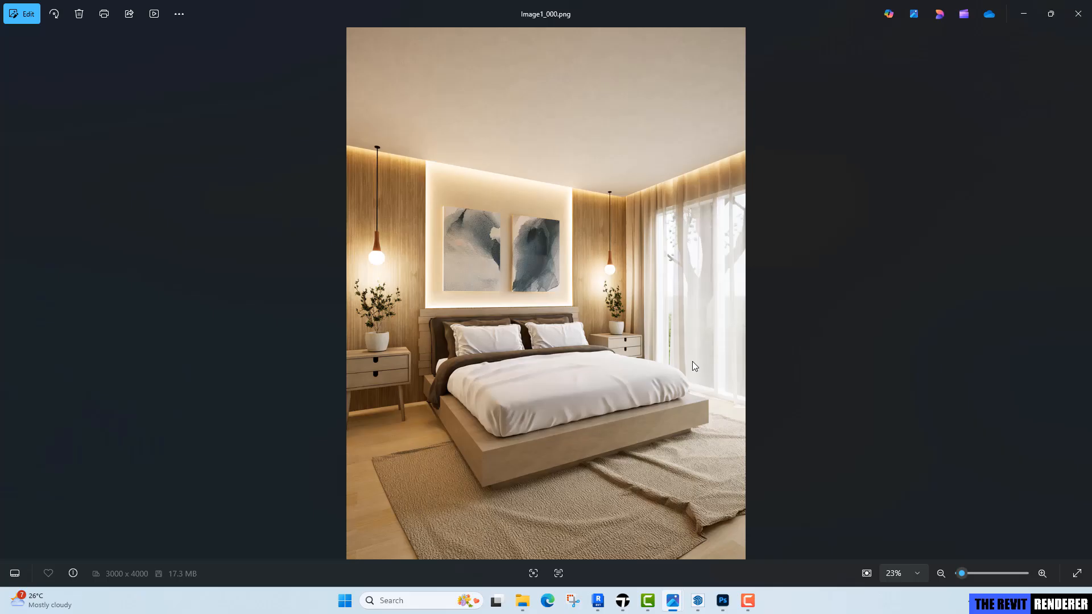
mouse_move(598, 601)
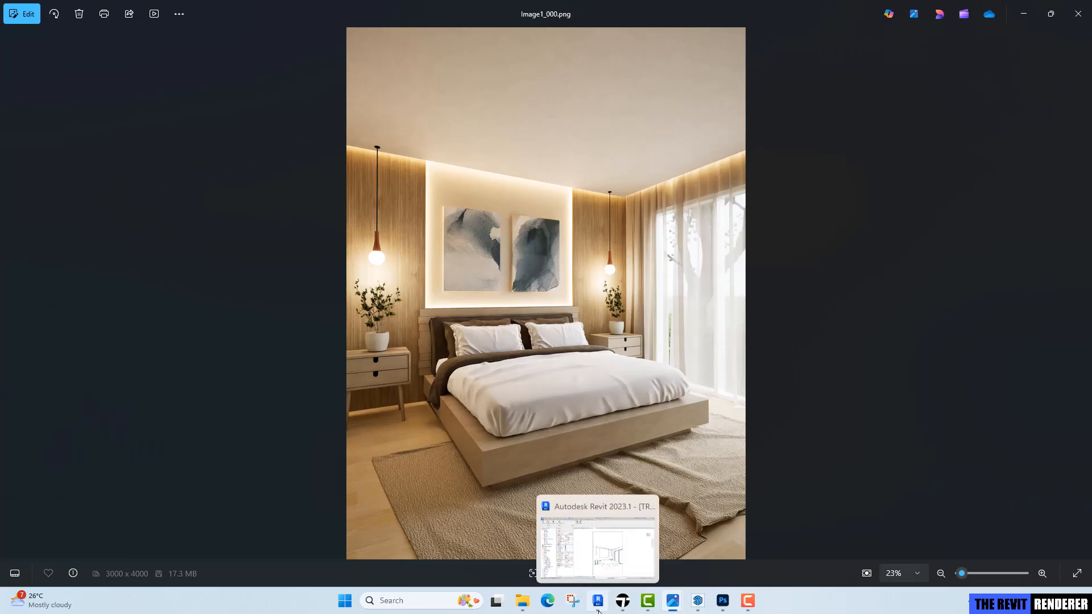
Switch from the photo viewer to the TRR_Ex_2 model window in SketchUp.
left_click(628, 494)
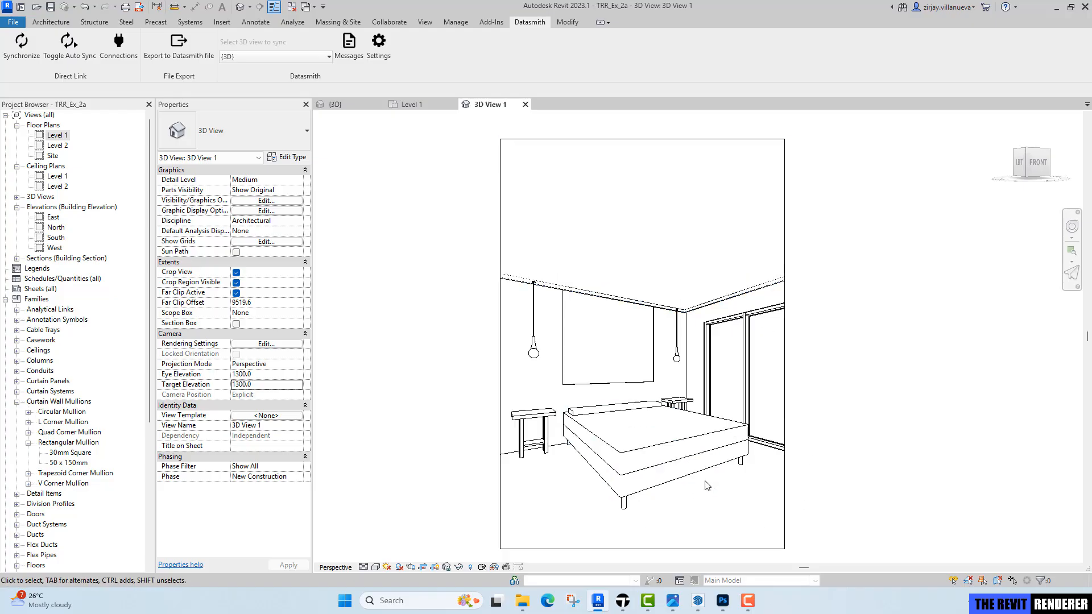
left_click(623, 600)
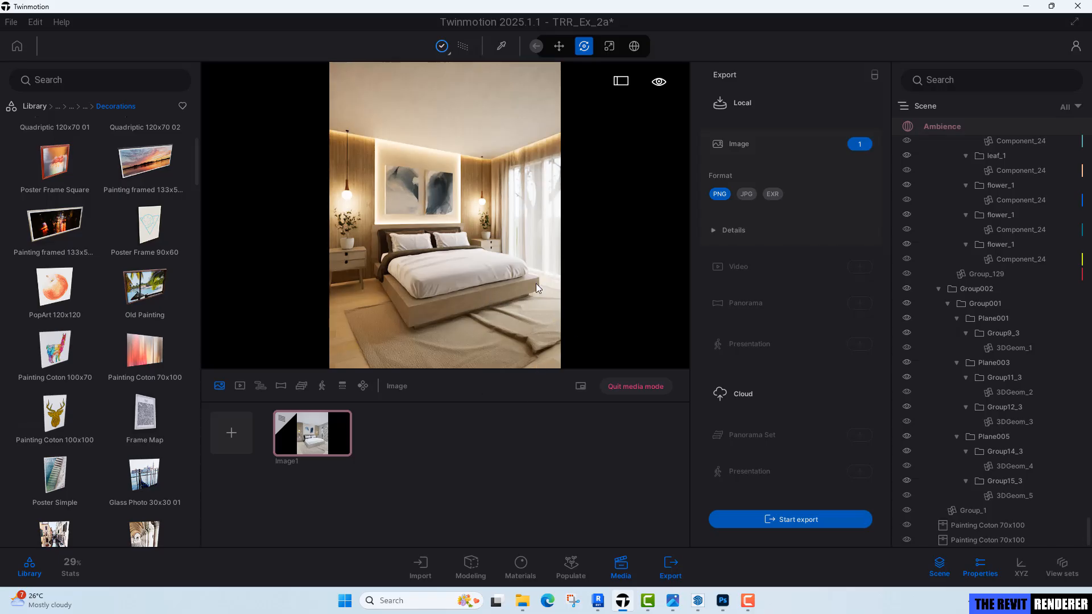
mouse_move(699, 604)
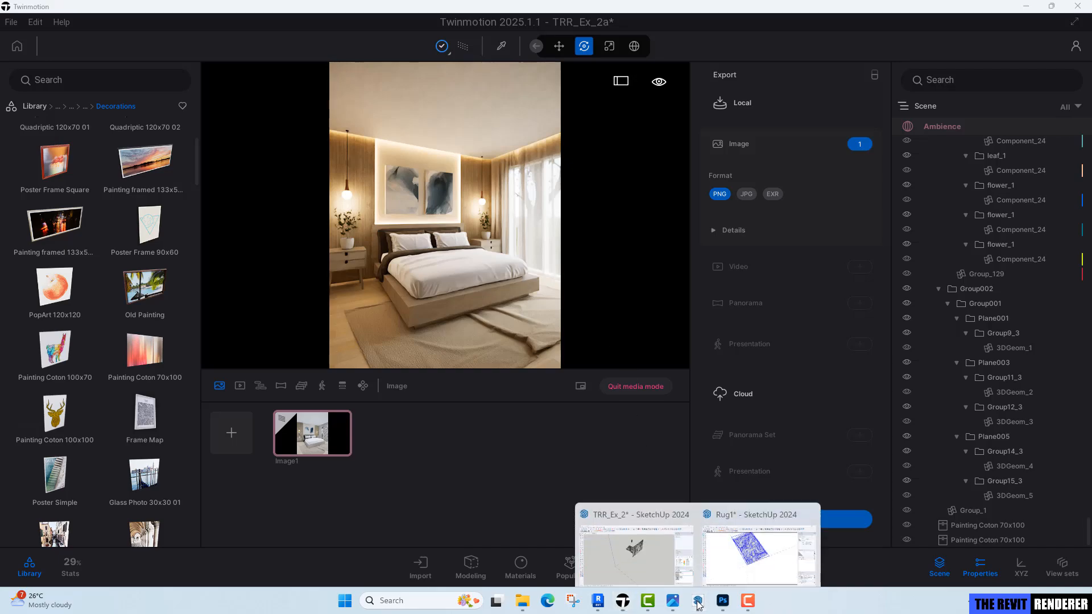
mouse_move(653, 547)
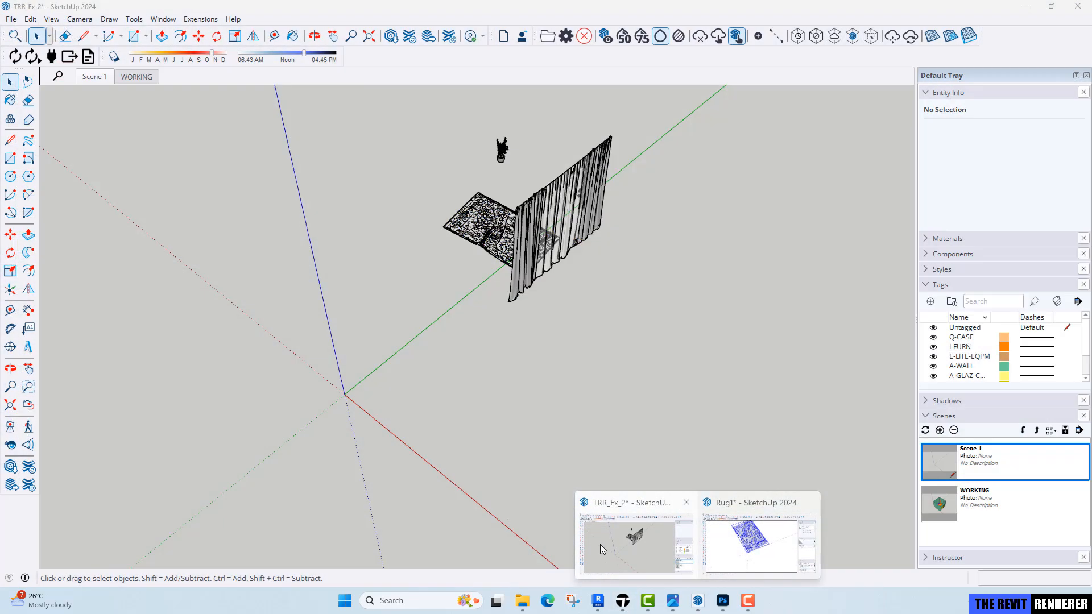
left_click(601, 548)
Open the WORKING scene and orbit around the bedroom model to inspect its layout from above, then return to Twinmotion.
mouse_move(500, 329)
middle_mouse_down()
mouse_move(464, 320)
mouse_move(795, 283)
mouse_move(933, 319)
middle_mouse_up()
middle_click_drag(490, 325, 583, 332)
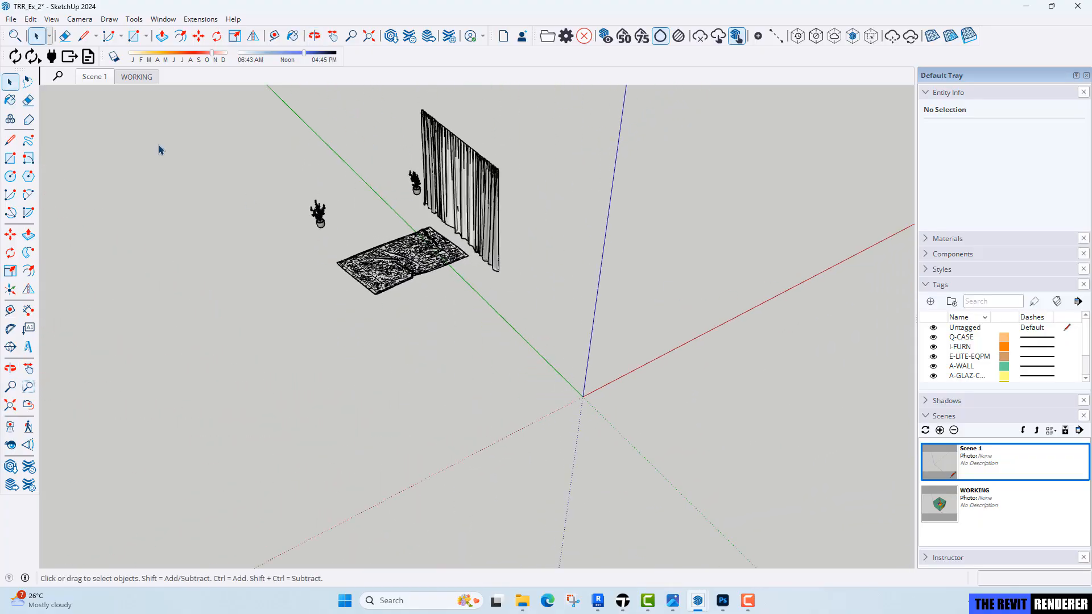
left_click(138, 77)
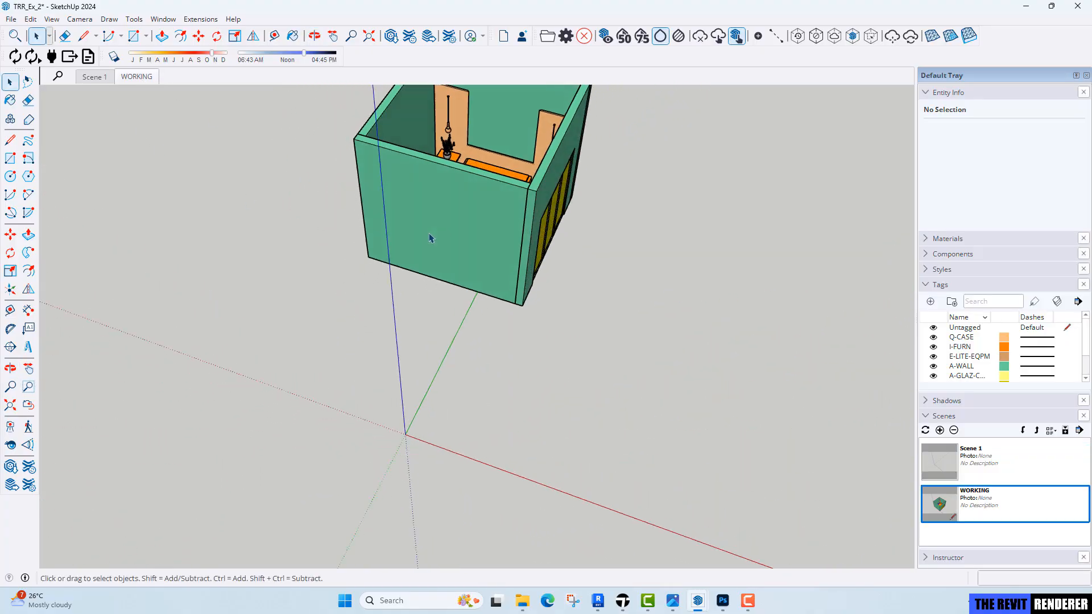
middle_click_drag(431, 238, 541, 251)
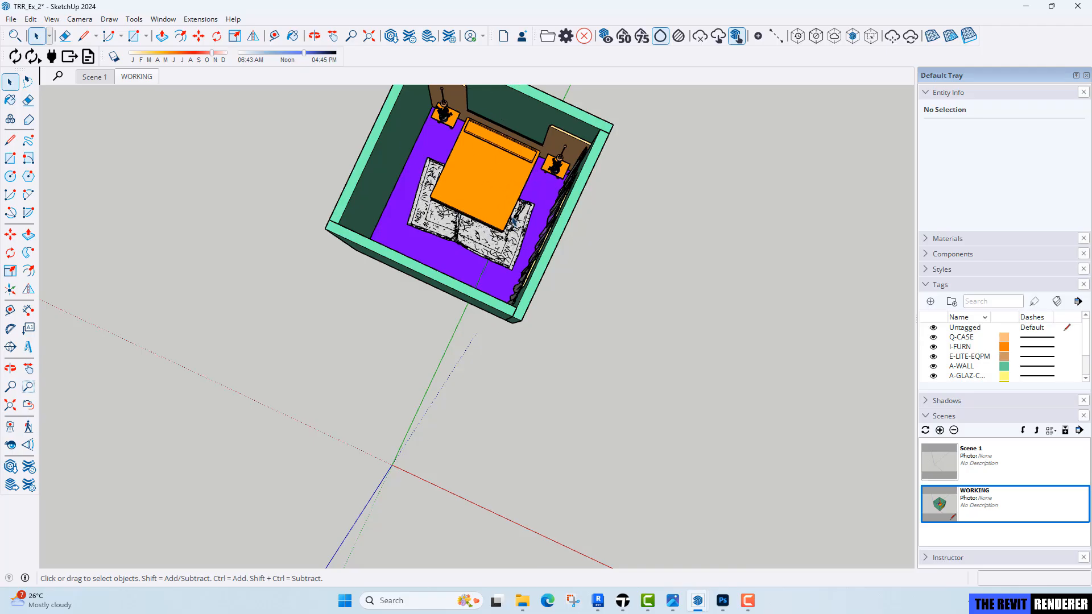
middle_click_drag(513, 222, 503, 149)
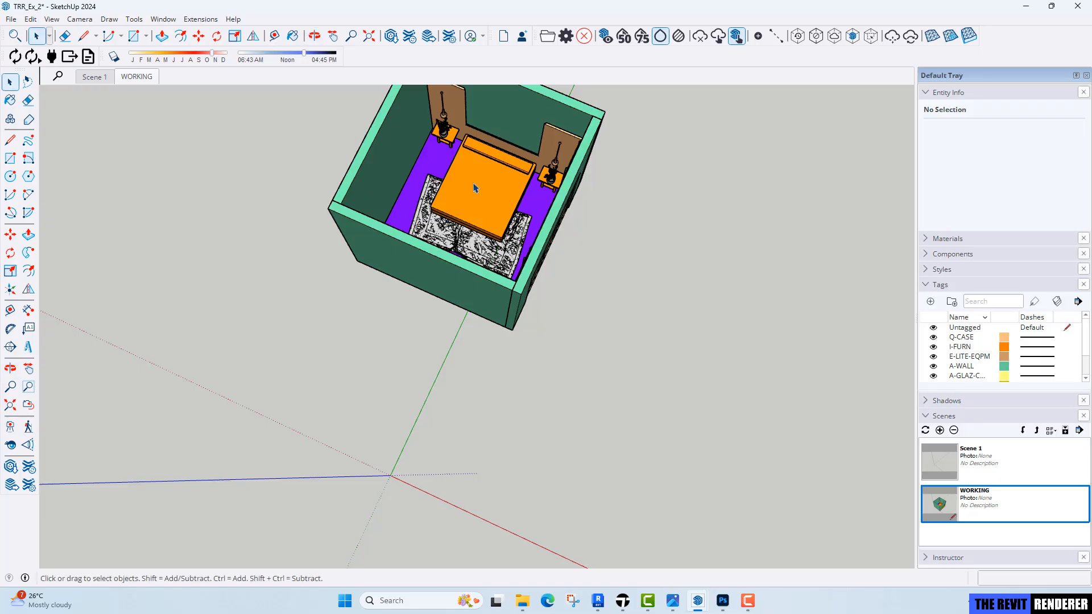
scroll(454, 155, "up", 5)
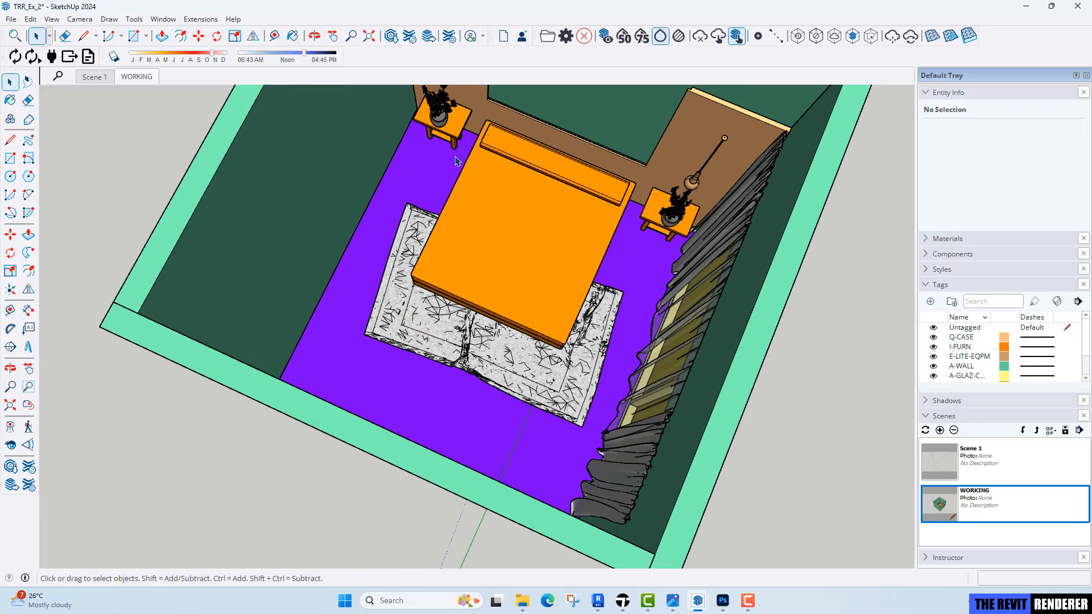
middle_click_drag(511, 163, 606, 289)
key("space")
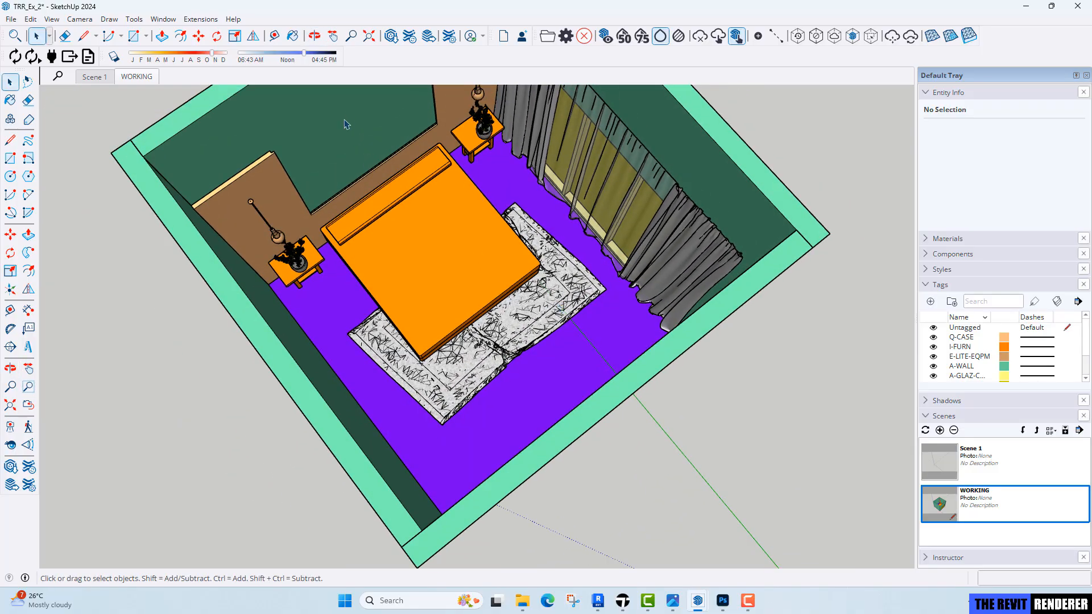
middle_click_drag(554, 267, 534, 242)
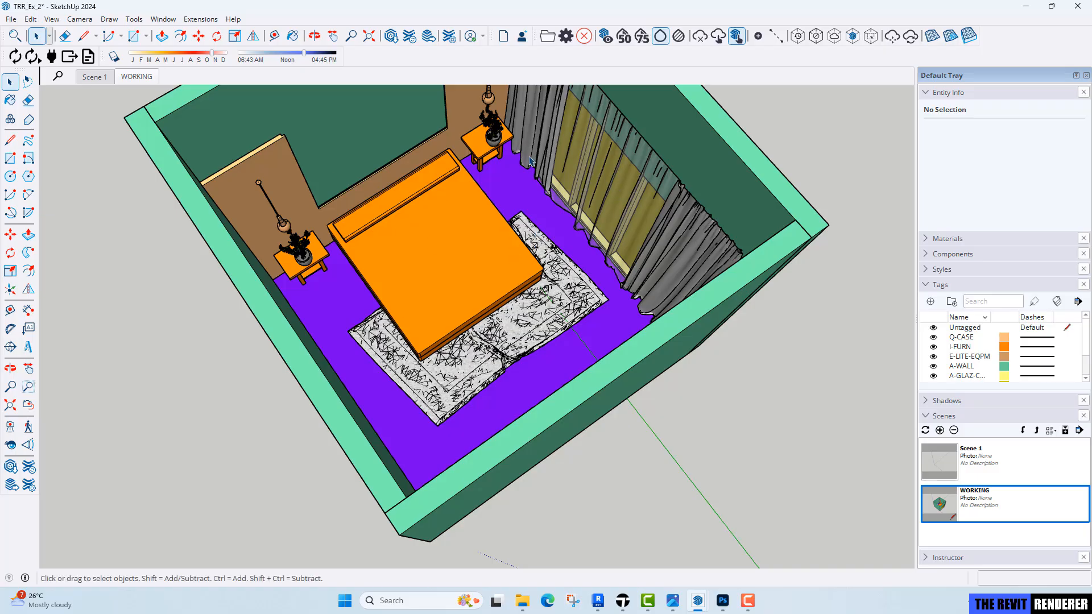
left_click(623, 601)
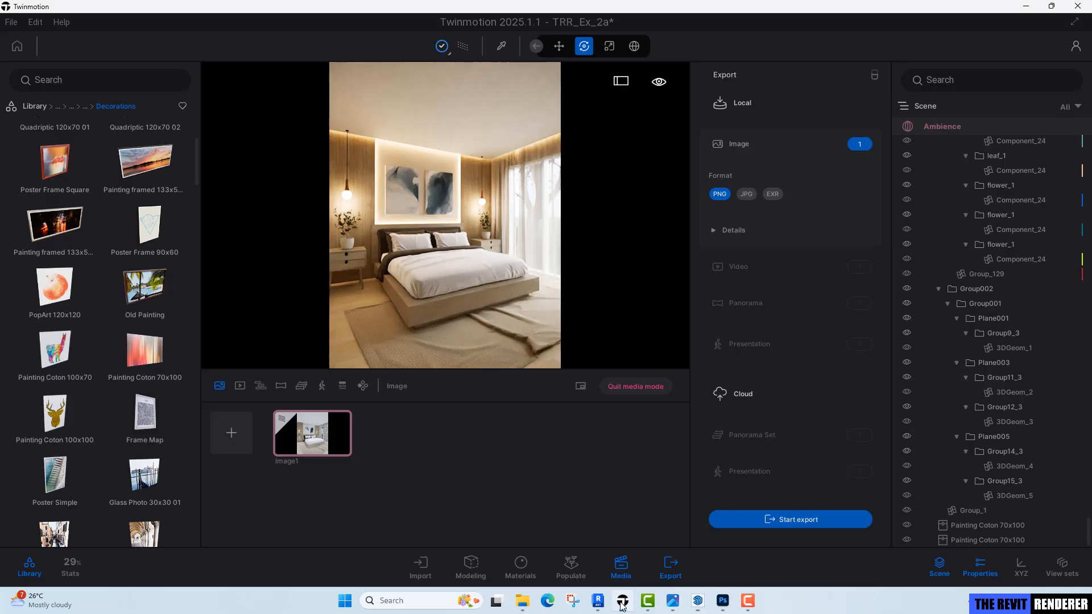